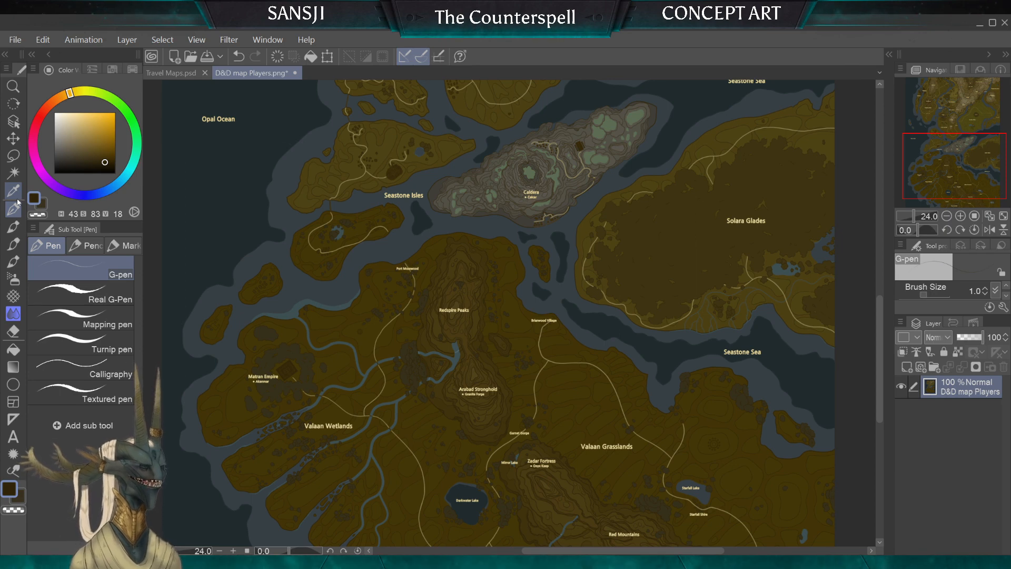
Examine the southern part of the player map, from the Seastone Isles down to the Valaan Grasslands and Red Mountains
{"action": "scroll", "coordinate": [496, 363], "scroll_direction": "down", "scroll_amount": 5}
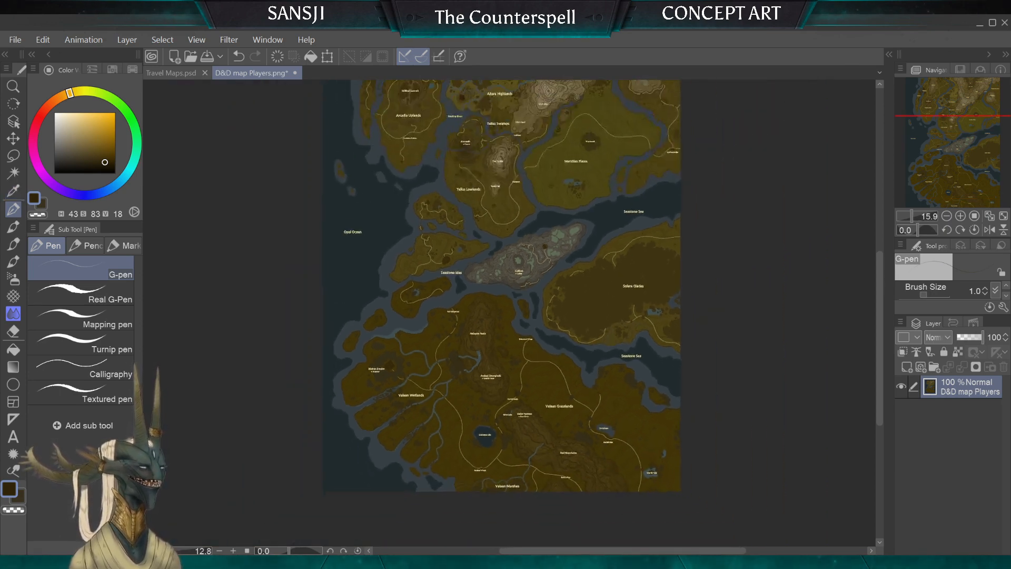
{"action": "scroll", "coordinate": [481, 216], "scroll_direction": "up", "scroll_amount": 1}
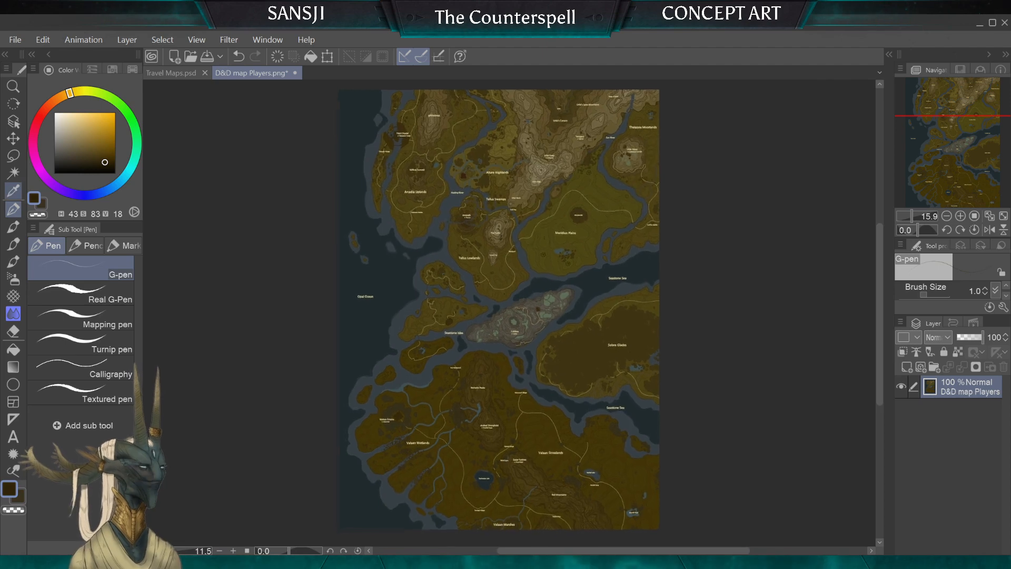
{"action": "scroll", "coordinate": [411, 195], "scroll_direction": "down", "scroll_amount": 1}
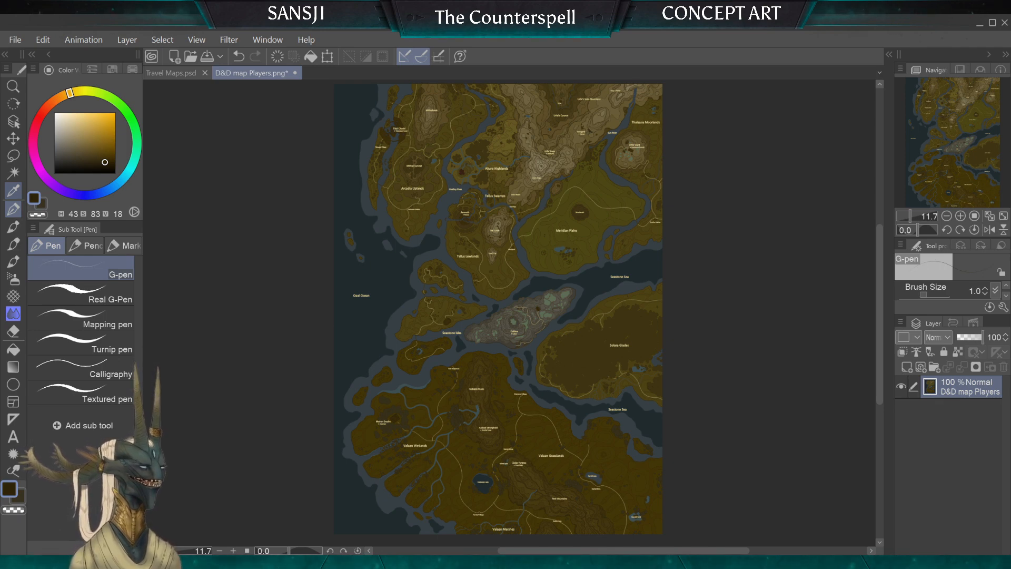
{"action": "scroll", "coordinate": [533, 524], "scroll_direction": "up", "scroll_amount": 6}
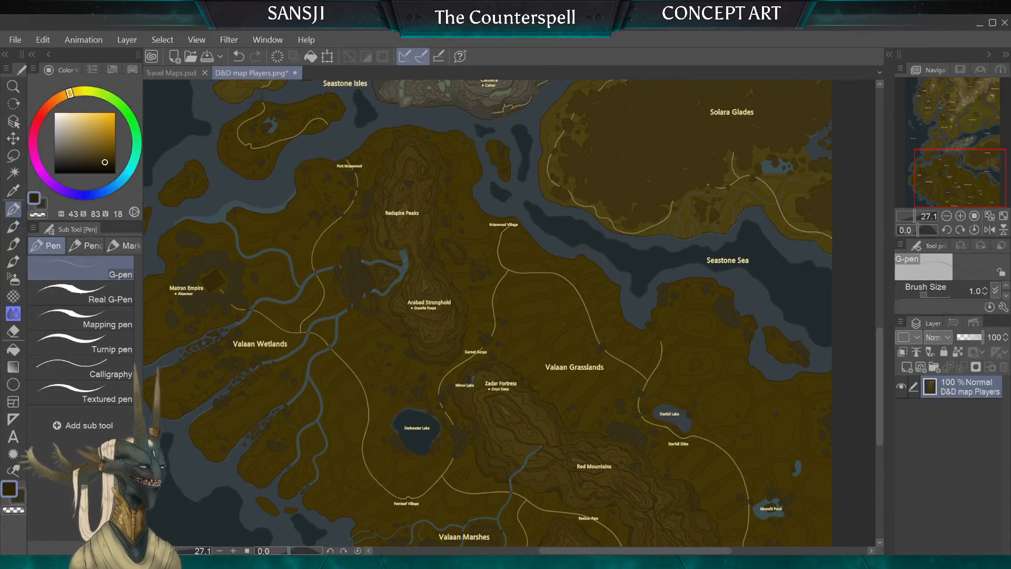
{"action": "scroll", "coordinate": [490, 311], "scroll_direction": "down", "scroll_amount": 3}
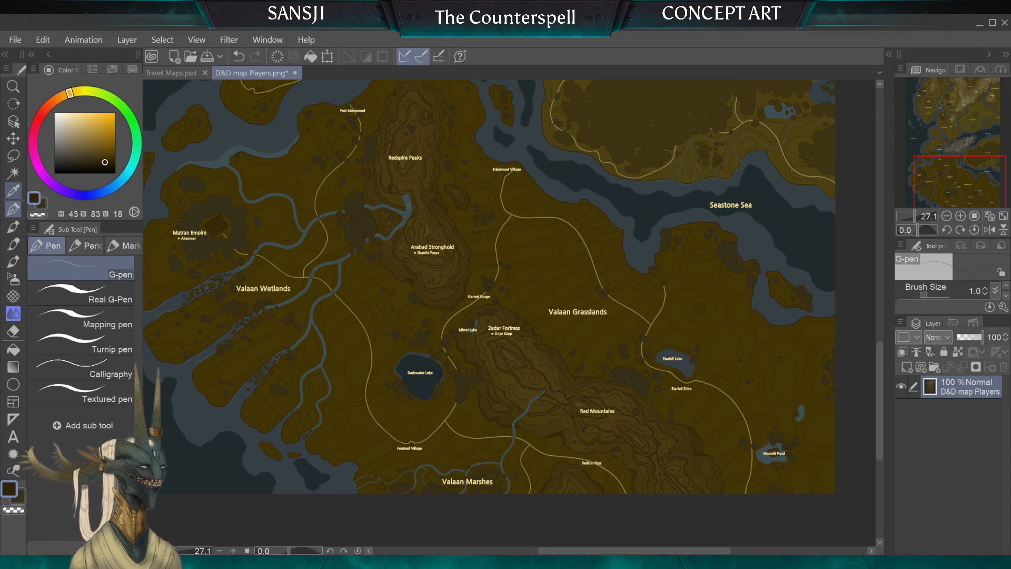
{"action": "left_click_drag", "start_coordinate": [506, 284], "coordinate": [522, 325]}
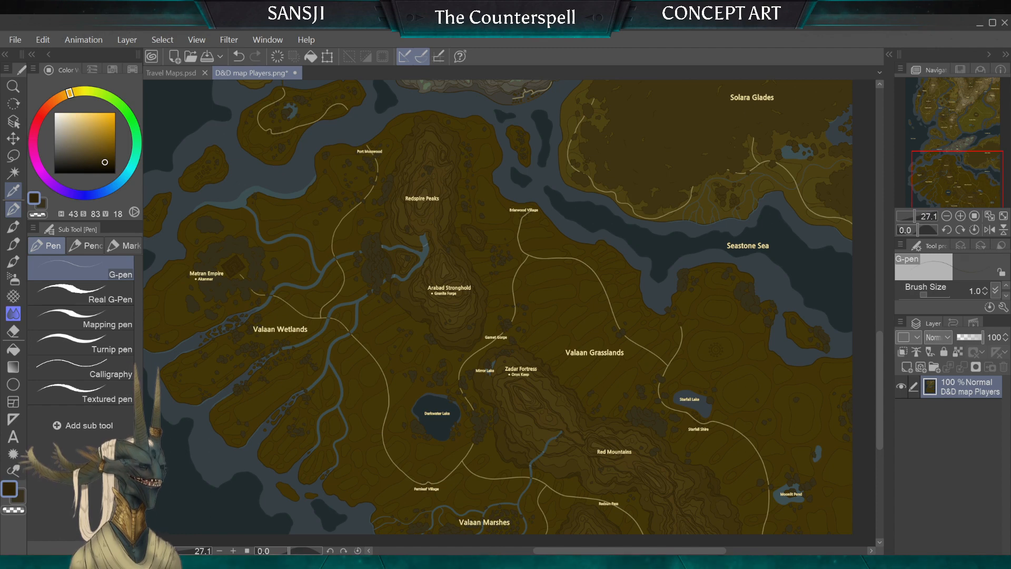
Switch to the Travel Maps.psd document and make its palette layer visible
{"action": "left_click", "coordinate": [162, 74]}
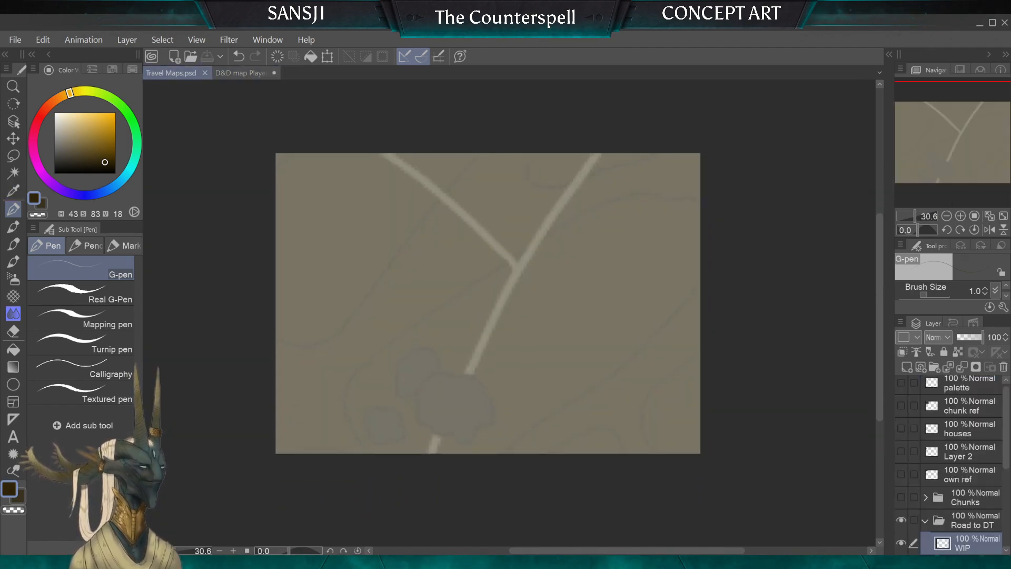
{"action": "scroll", "coordinate": [469, 256], "scroll_direction": "up", "scroll_amount": 1}
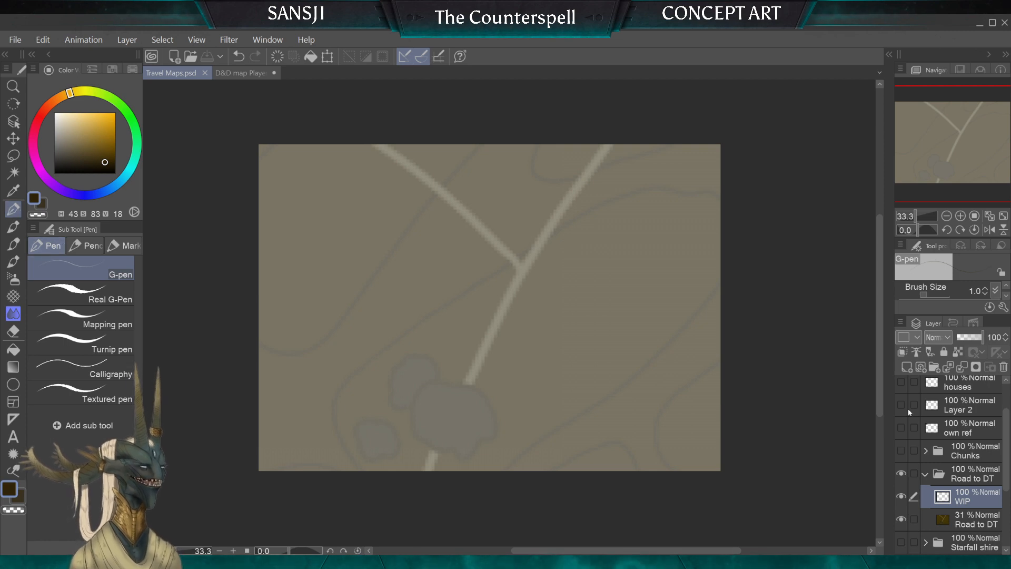
{"action": "scroll", "coordinate": [1007, 437], "scroll_direction": "up", "scroll_amount": 2}
{"action": "left_click", "coordinate": [901, 386]}
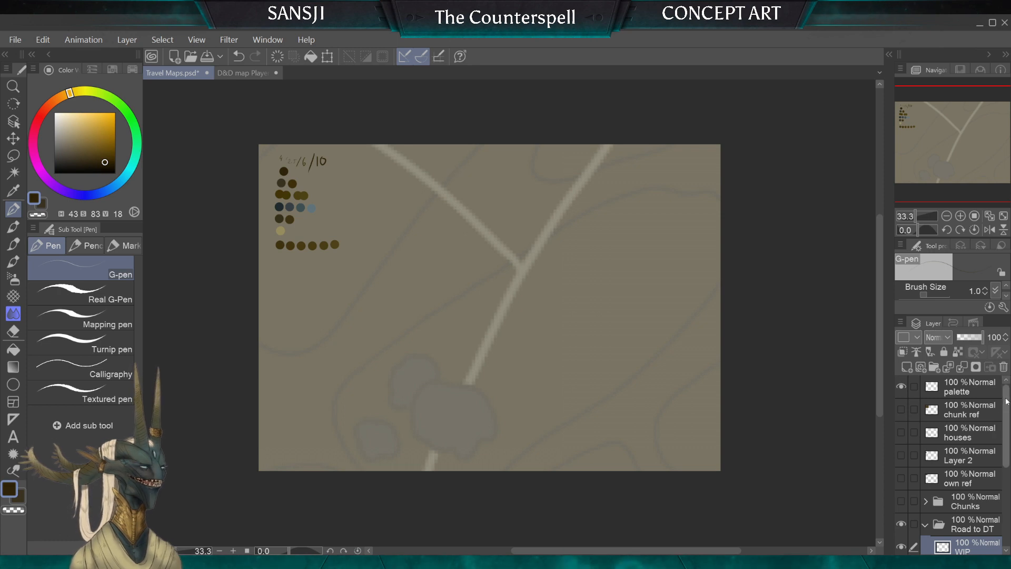
Temporarily show the Moonlit pond folder instead of Road to DT to examine that map's style
{"action": "scroll", "coordinate": [920, 464], "scroll_direction": "down", "scroll_amount": 3}
{"action": "left_click", "coordinate": [925, 454]}
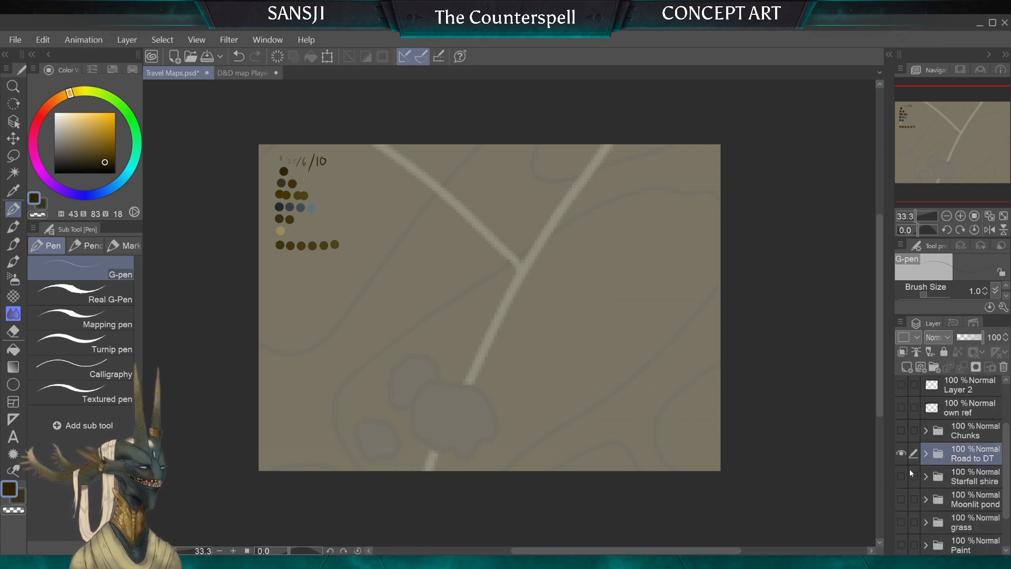
{"action": "left_click", "coordinate": [901, 453]}
{"action": "left_click", "coordinate": [902, 500]}
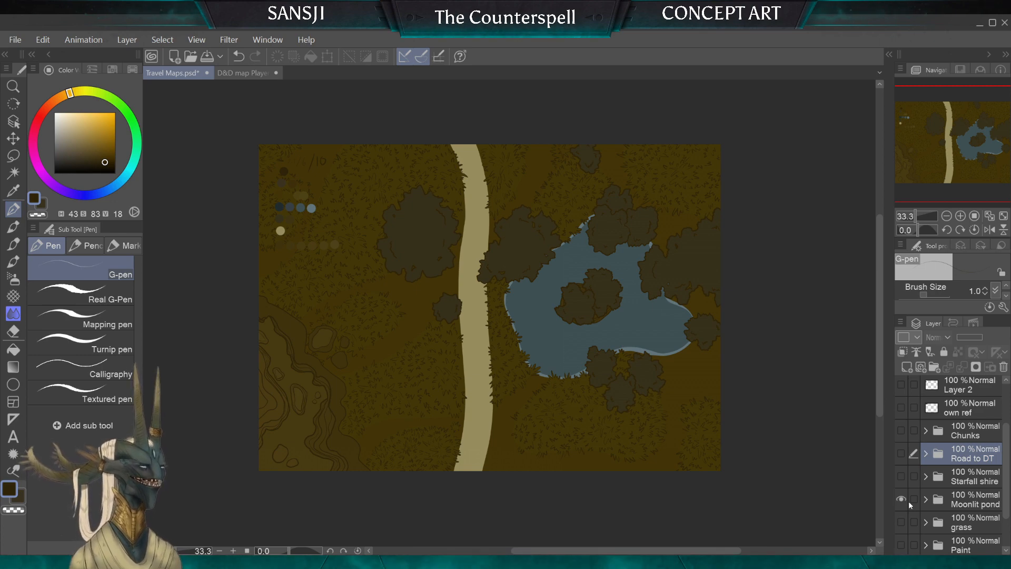
{"action": "left_click", "coordinate": [902, 499]}
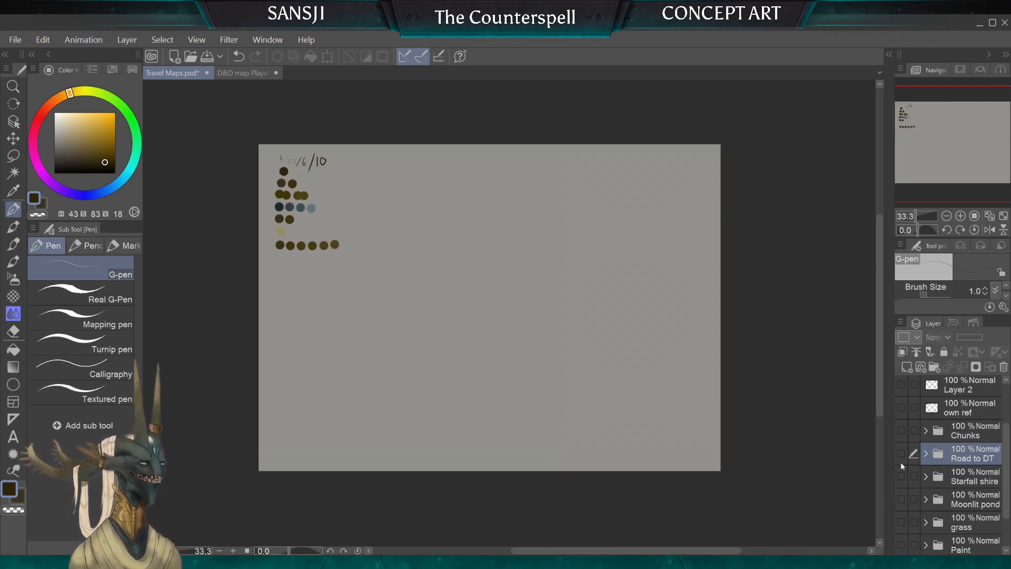
{"action": "left_click", "coordinate": [901, 453]}
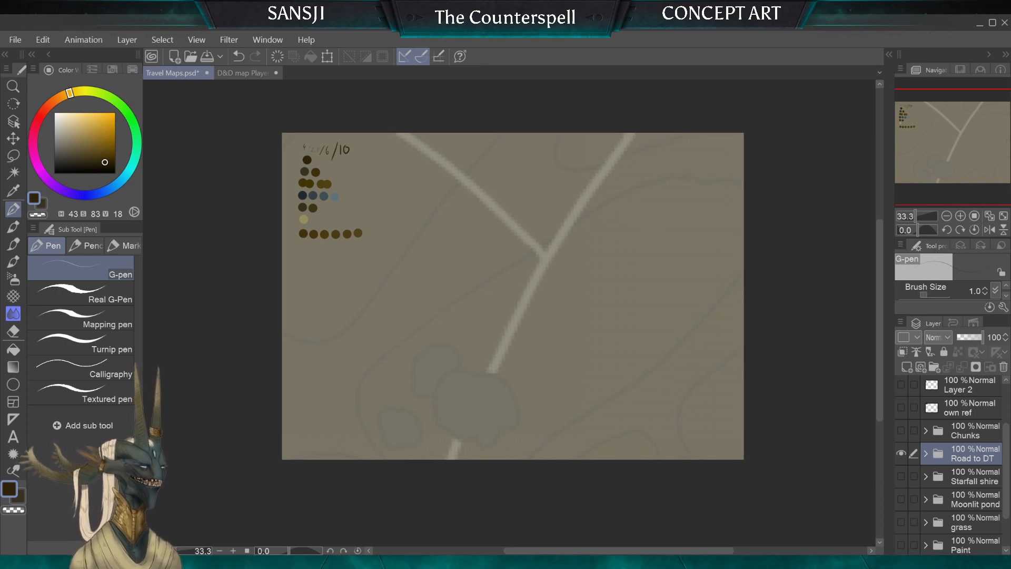
{"action": "scroll", "coordinate": [490, 308], "scroll_direction": "up", "scroll_amount": 2}
{"action": "scroll", "coordinate": [490, 308], "scroll_direction": "down", "scroll_amount": 1}
{"action": "scroll", "coordinate": [375, 358], "scroll_direction": "down", "scroll_amount": 1}
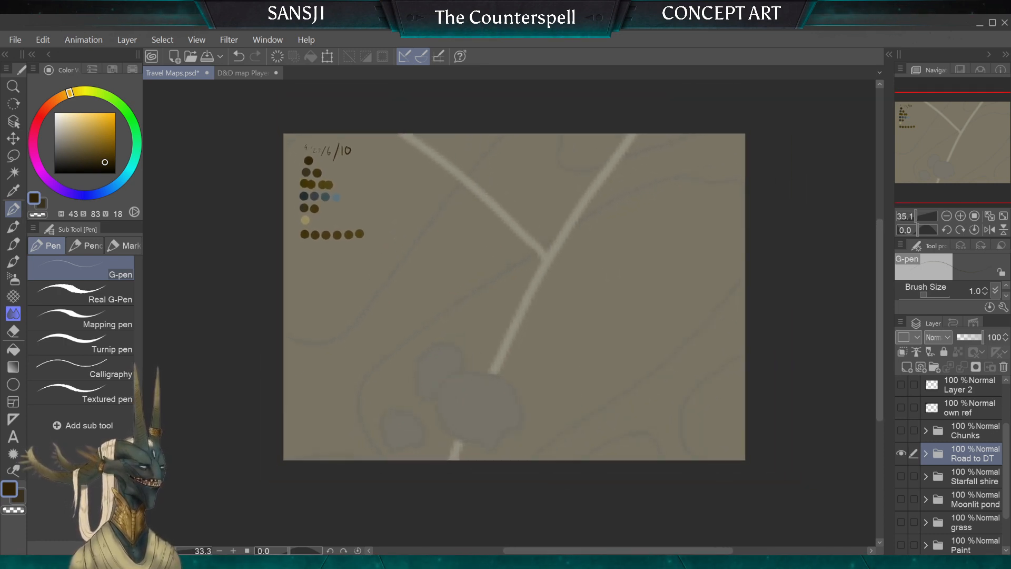
{"action": "left_click_drag", "start_coordinate": [501, 296], "coordinate": [515, 321]}
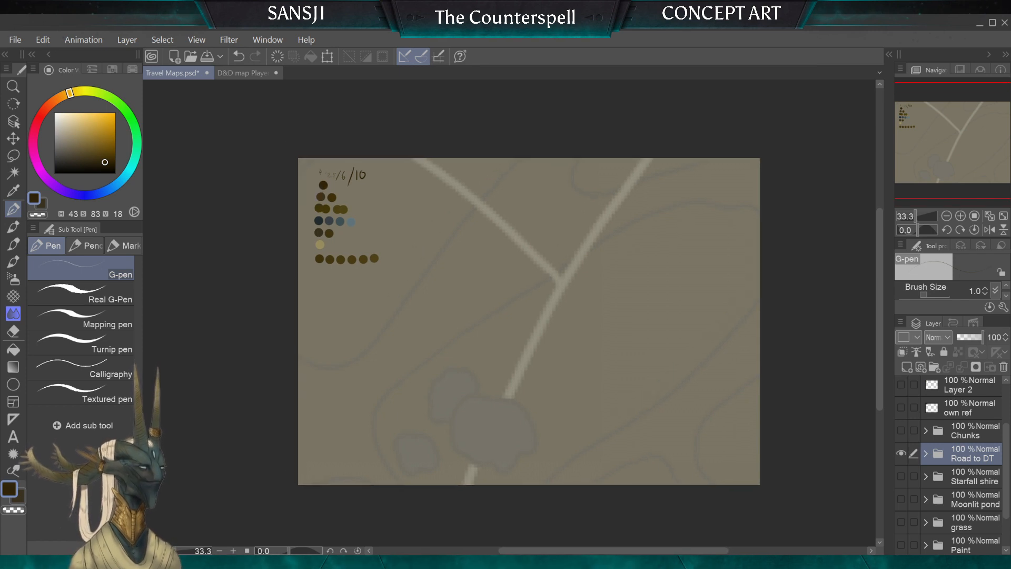
{"action": "scroll", "coordinate": [385, 419], "scroll_direction": "up", "scroll_amount": 3}
{"action": "left_click", "coordinate": [925, 456]}
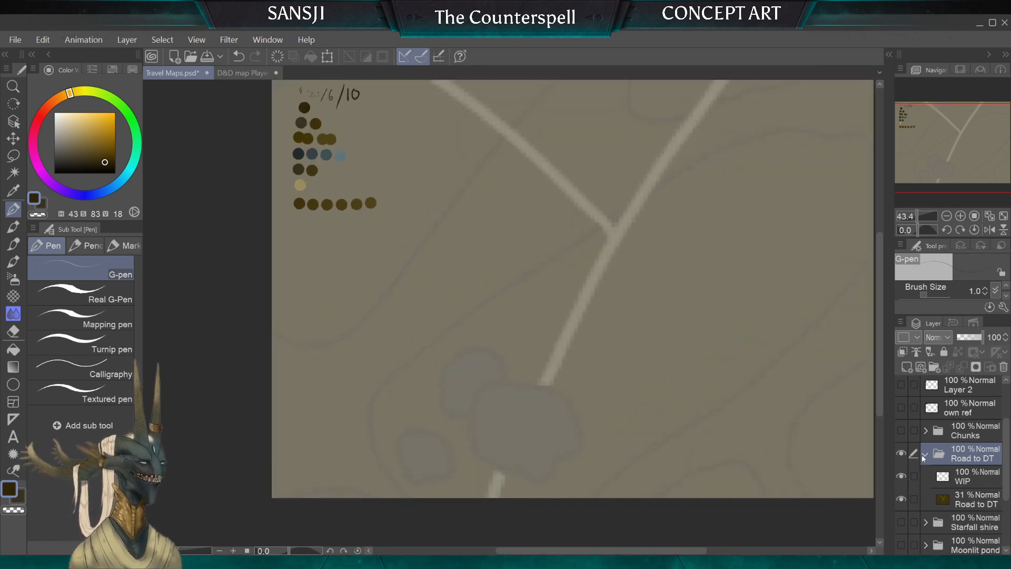
{"action": "left_click", "coordinate": [969, 477]}
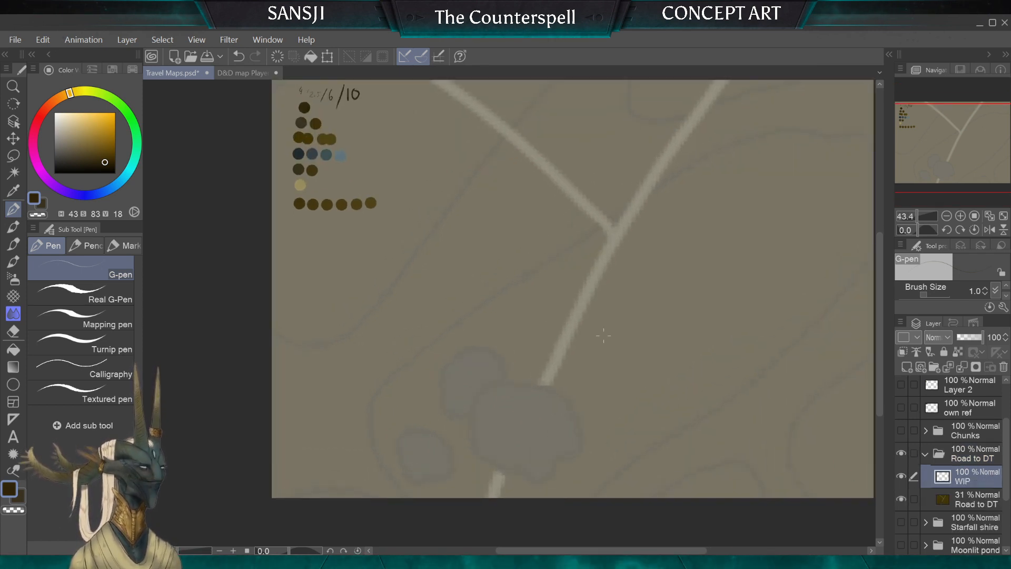
{"action": "scroll", "coordinate": [599, 334], "scroll_direction": "down", "scroll_amount": 1}
{"action": "scroll", "coordinate": [541, 261], "scroll_direction": "up", "scroll_amount": 1}
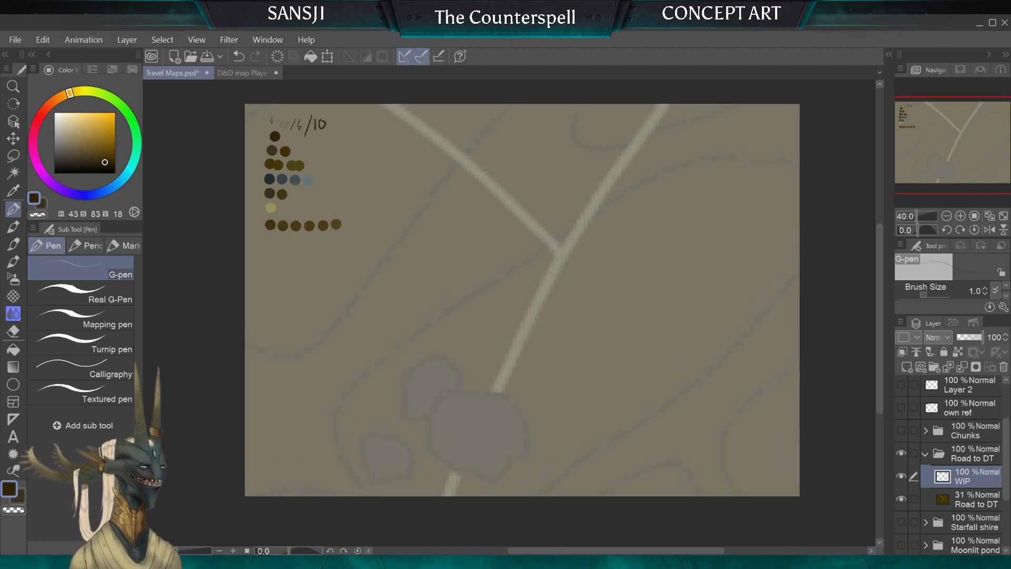
Show the Starfall shire folder instead of Road to DT and examine its palette notes, trees and village
{"action": "left_click", "coordinate": [926, 455]}
{"action": "left_click", "coordinate": [902, 453]}
{"action": "left_click", "coordinate": [901, 476]}
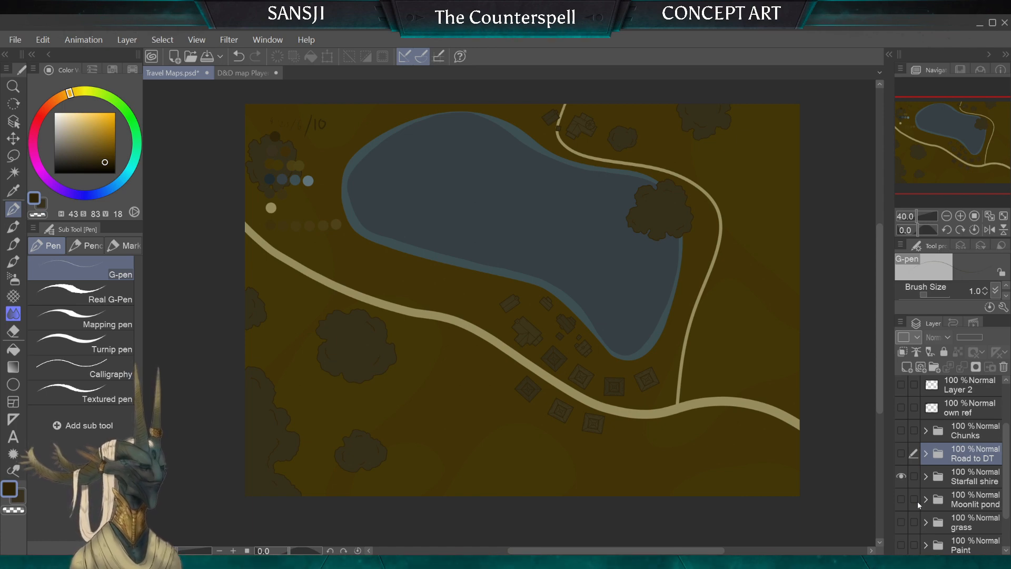
{"action": "scroll", "coordinate": [275, 100], "scroll_direction": "up", "scroll_amount": 5}
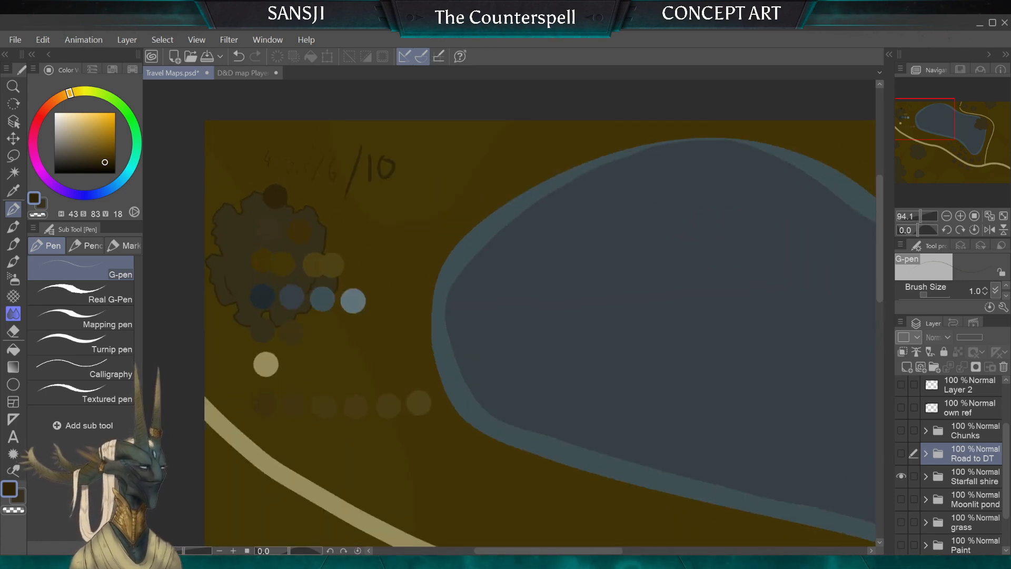
{"action": "scroll", "coordinate": [177, 160], "scroll_direction": "up", "scroll_amount": 3}
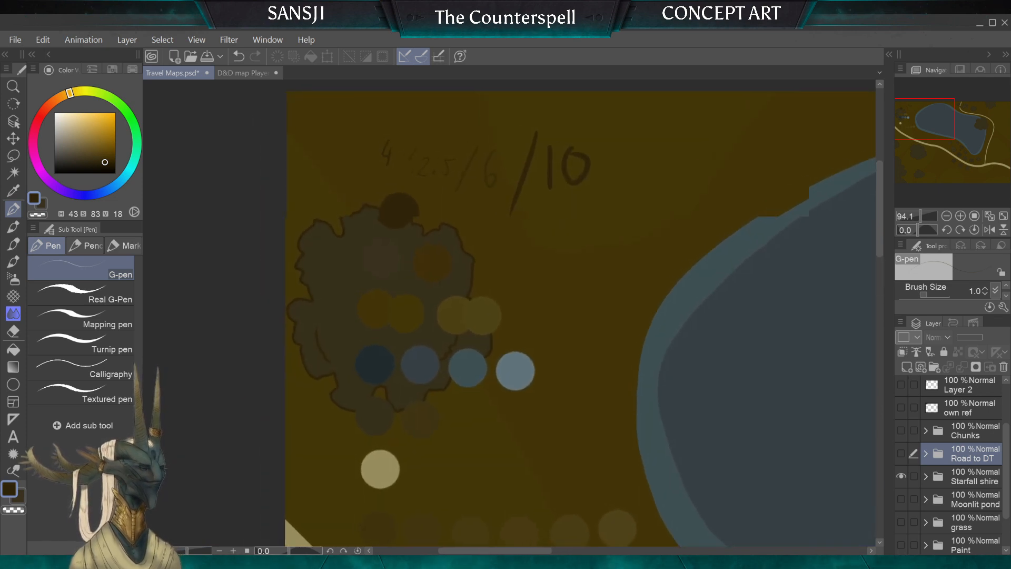
{"action": "scroll", "coordinate": [264, 126], "scroll_direction": "up", "scroll_amount": 2}
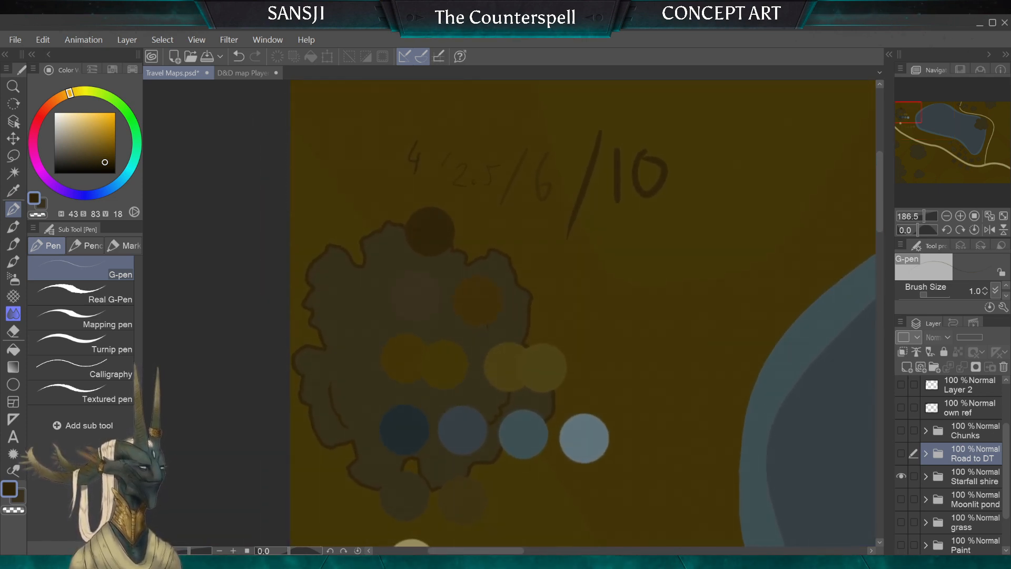
{"action": "scroll", "coordinate": [356, 291], "scroll_direction": "down", "scroll_amount": 3}
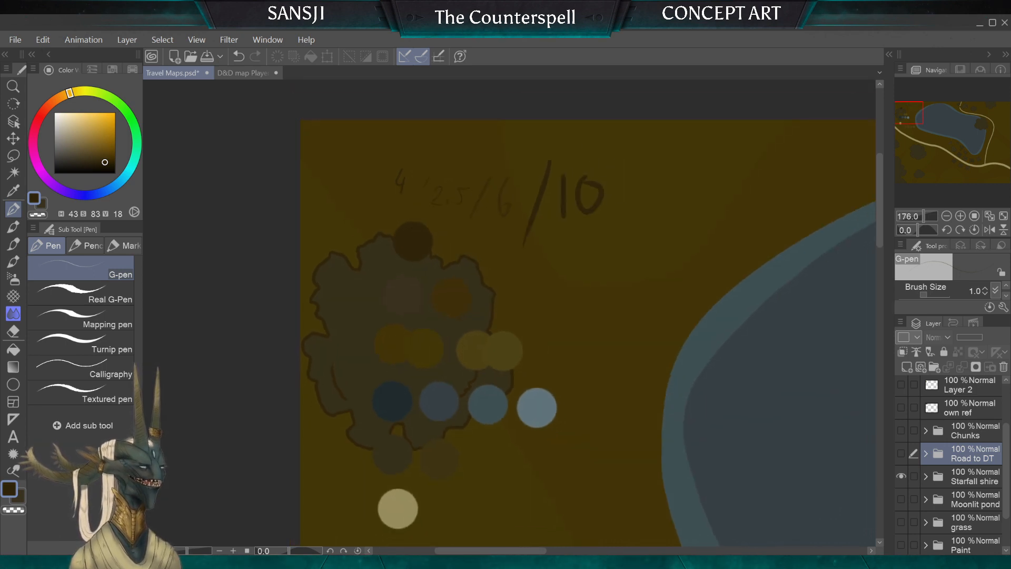
{"action": "scroll", "coordinate": [510, 314], "scroll_direction": "down", "scroll_amount": 4}
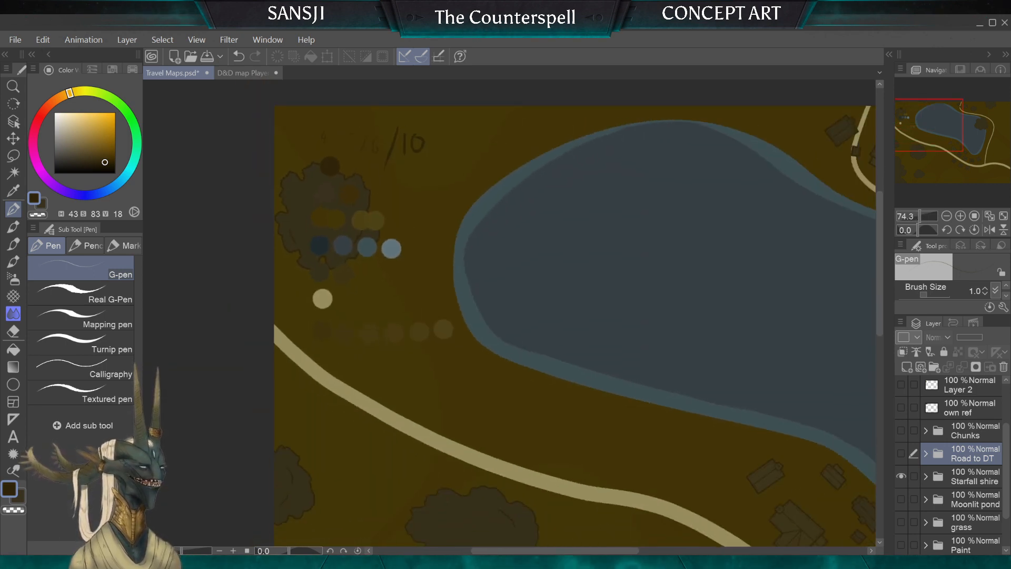
{"action": "scroll", "coordinate": [384, 275], "scroll_direction": "down", "scroll_amount": 1}
{"action": "left_click_drag", "start_coordinate": [384, 276], "coordinate": [365, 168]}
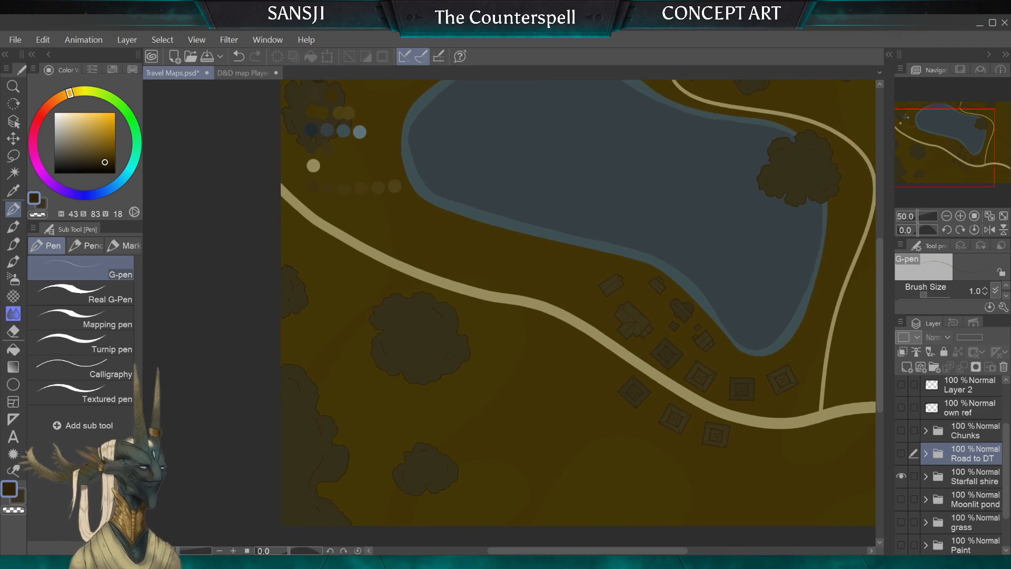
Duplicate the trees layer in the Starfall shire folder and move the copy out above the Road to DT folder
{"action": "left_click", "coordinate": [926, 476]}
{"action": "left_click", "coordinate": [968, 506]}
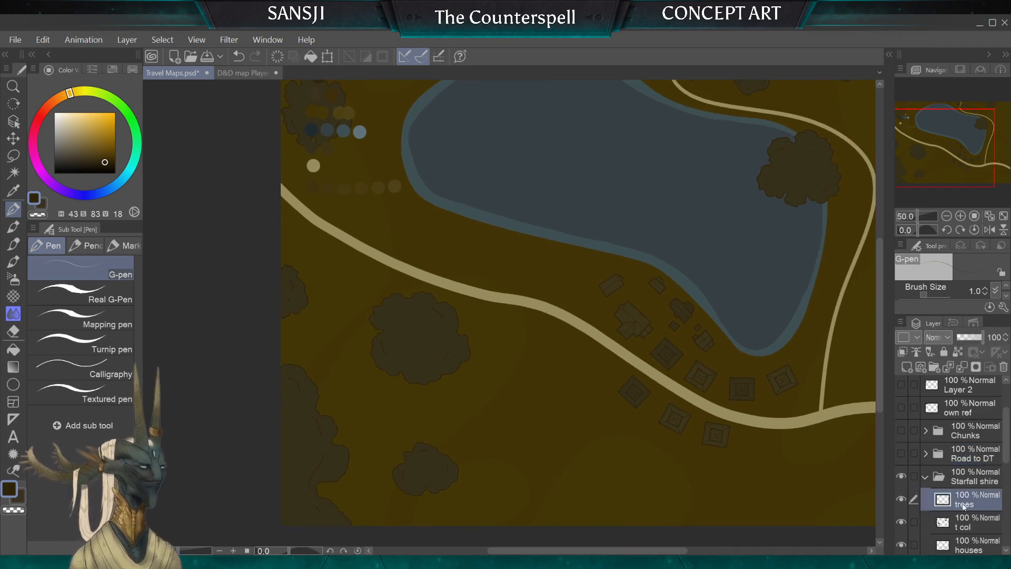
{"action": "left_click_drag", "start_coordinate": [967, 505], "coordinate": [907, 367]}
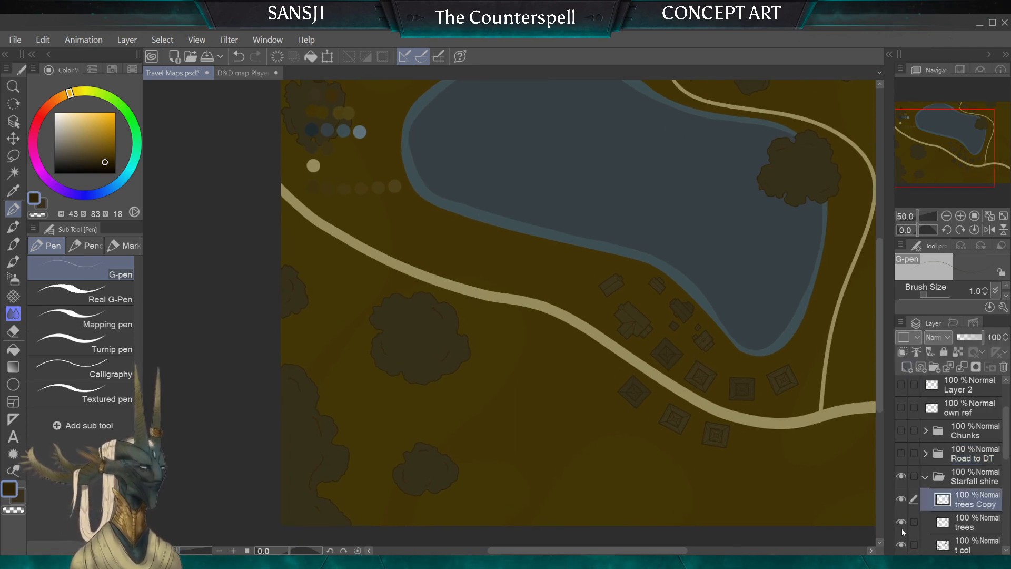
{"action": "left_click", "coordinate": [904, 523]}
{"action": "left_click_drag", "start_coordinate": [956, 503], "coordinate": [944, 449]}
Hide the Starfall shire folder and place the trees copy at the top of the Road to DT folder, made visible
{"action": "left_click", "coordinate": [948, 501]}
{"action": "left_click", "coordinate": [925, 499]}
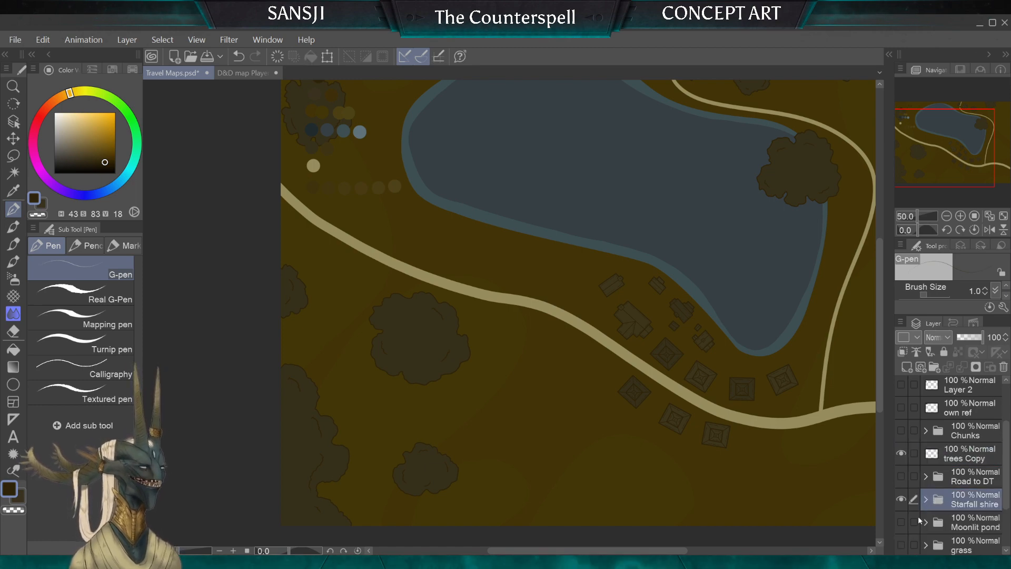
{"action": "left_click", "coordinate": [902, 498]}
{"action": "left_click", "coordinate": [926, 477]}
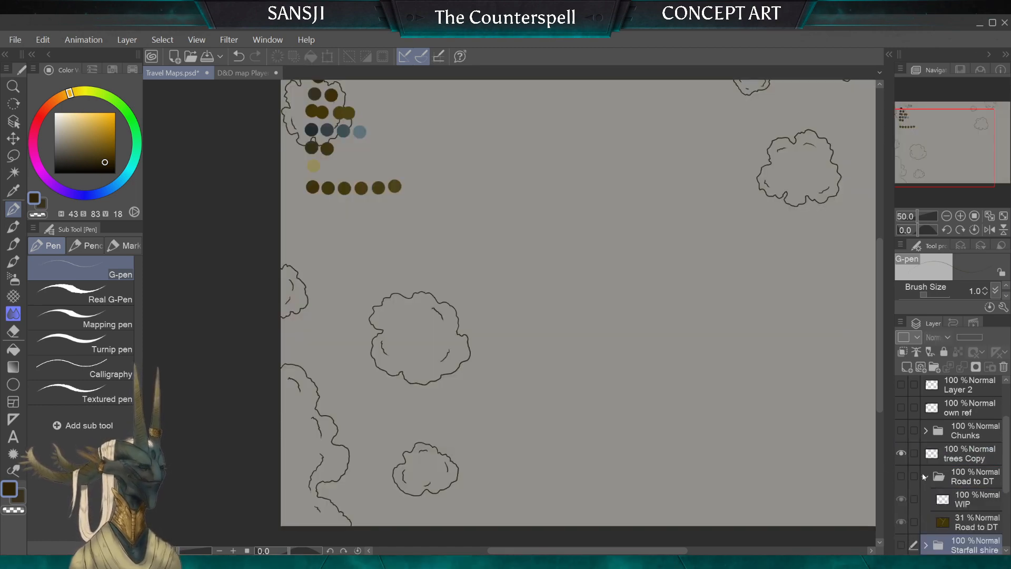
{"action": "left_click_drag", "start_coordinate": [949, 460], "coordinate": [948, 478]}
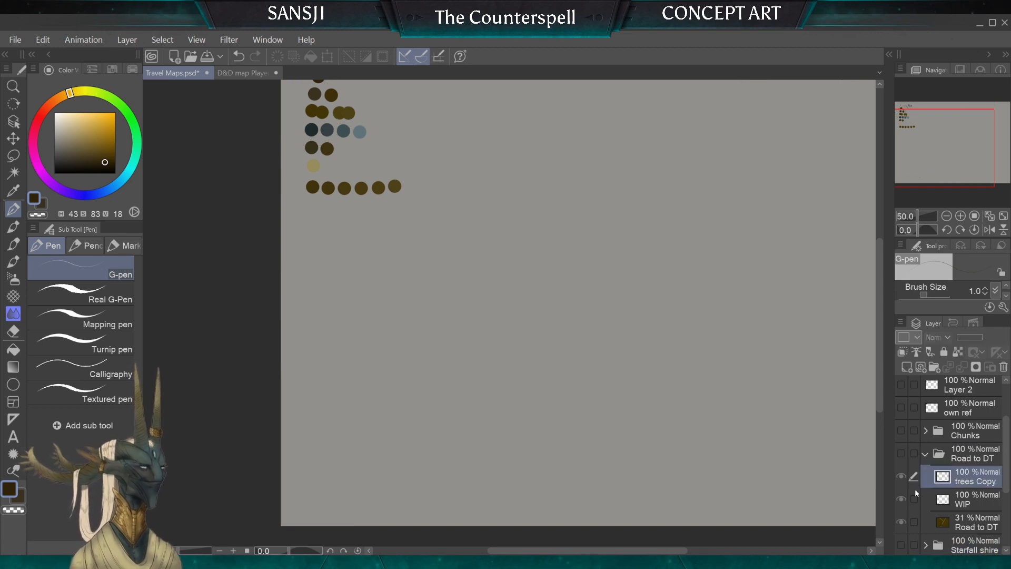
{"action": "left_click", "coordinate": [901, 453]}
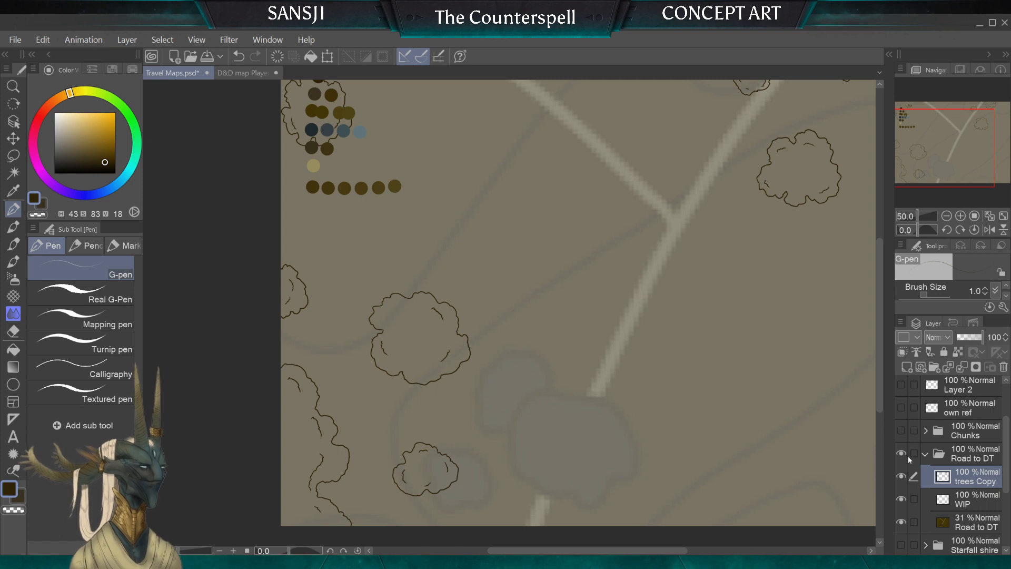
Select the WIP layer in the Road to DT folder and set the G-pen's brush size to 3.0
{"action": "scroll", "coordinate": [426, 419], "scroll_direction": "up", "scroll_amount": 1}
{"action": "left_click_drag", "start_coordinate": [426, 419], "coordinate": [432, 375]}
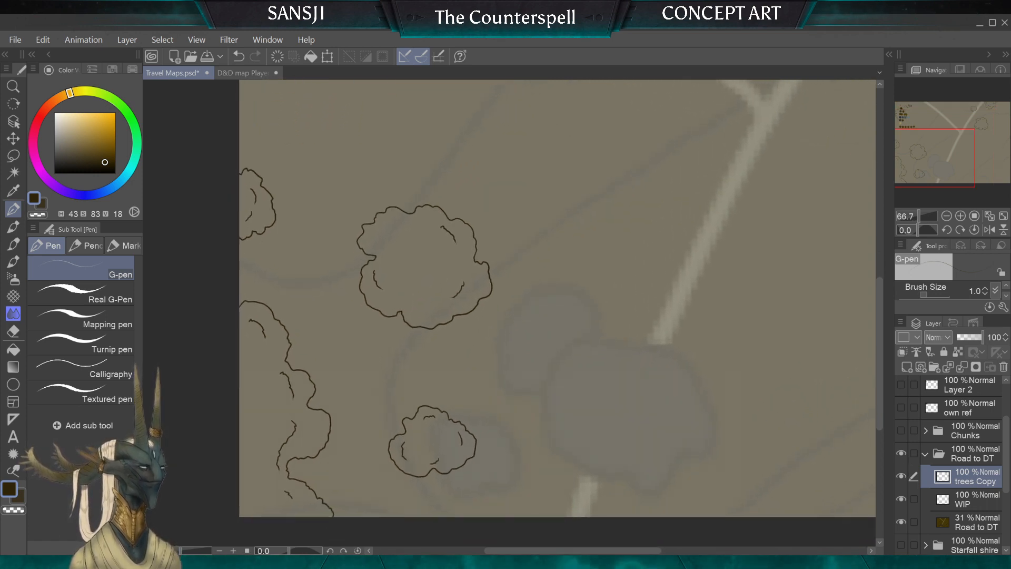
{"action": "left_click", "coordinate": [942, 499]}
{"action": "left_click_drag", "start_coordinate": [421, 211], "coordinate": [489, 389]}
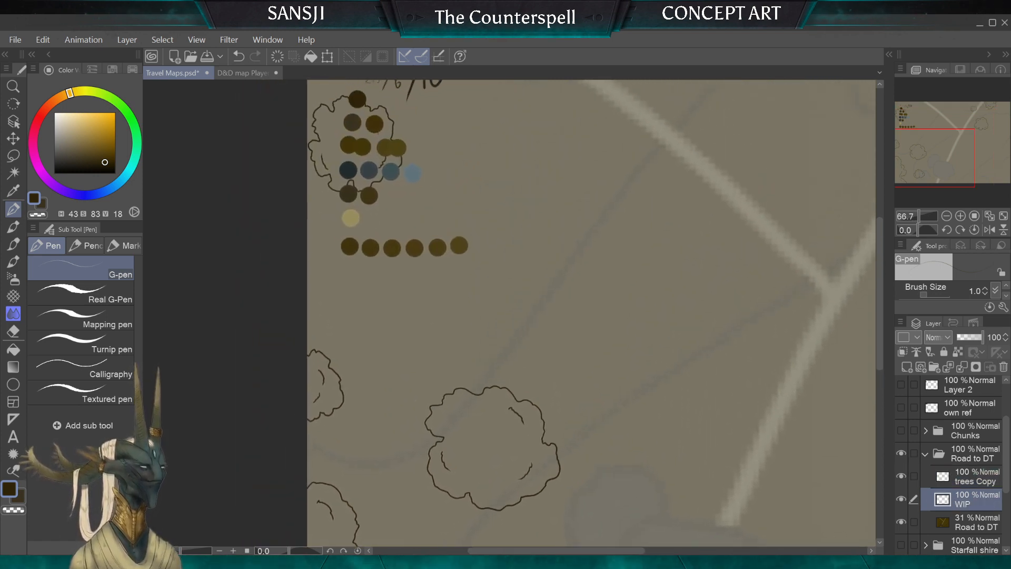
{"action": "scroll", "coordinate": [490, 388], "scroll_direction": "up", "scroll_amount": 1}
{"action": "left_click_drag", "start_coordinate": [474, 211], "coordinate": [459, 371]}
{"action": "scroll", "coordinate": [327, 206], "scroll_direction": "up", "scroll_amount": 2}
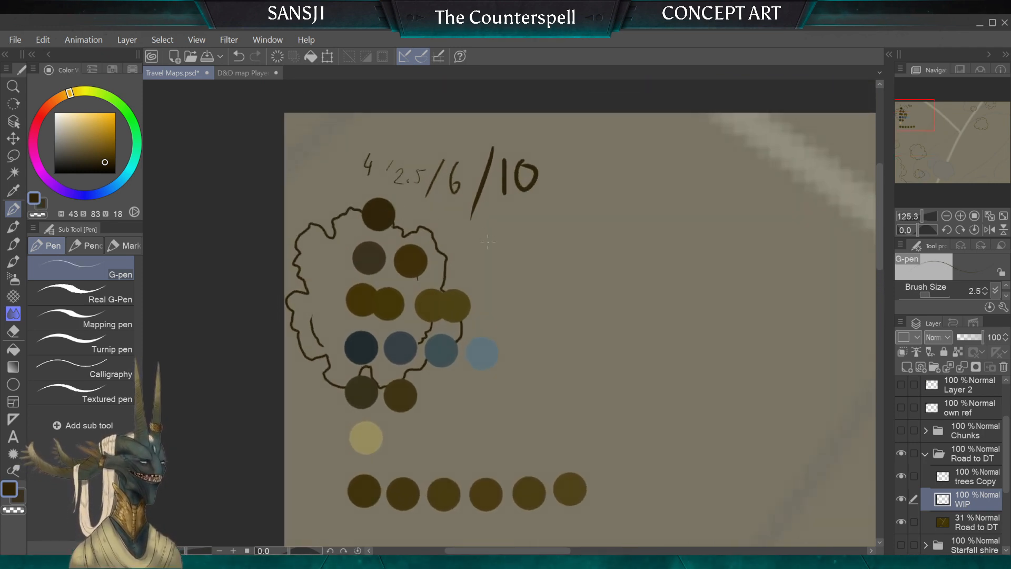
{"action": "key", "text": "bracketright"}
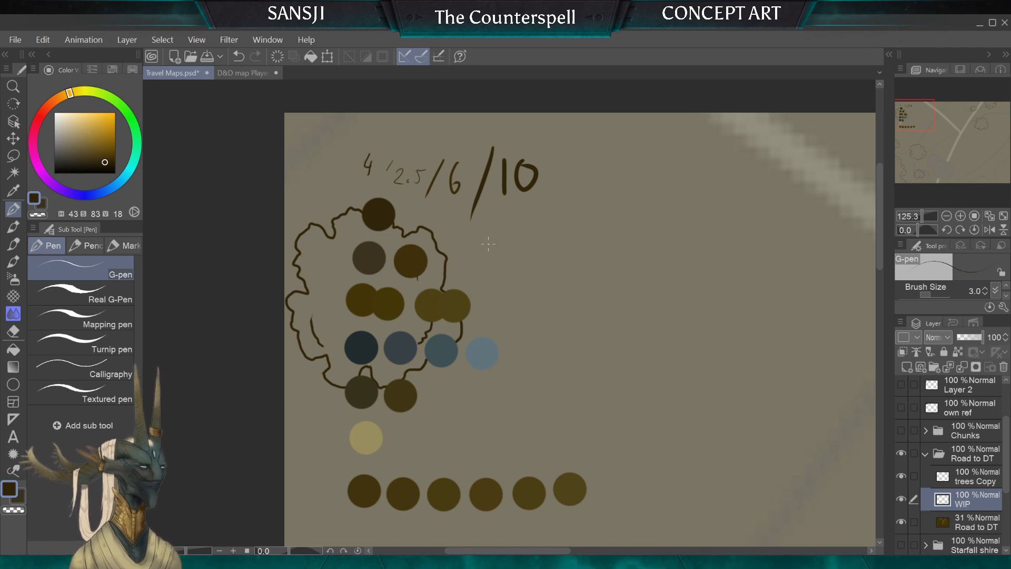
Set the G-pen's brush size to 6.0 for the tree outlines, comparing it against the tree line beside the palette
{"action": "key", "text": "bracketright"}
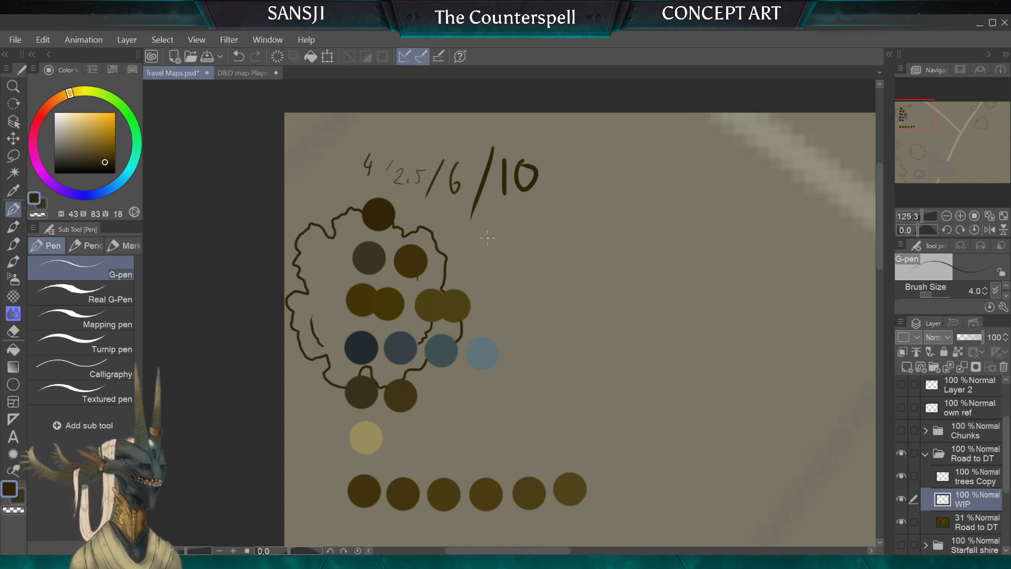
{"action": "scroll", "coordinate": [488, 237], "scroll_direction": "up", "scroll_amount": 3}
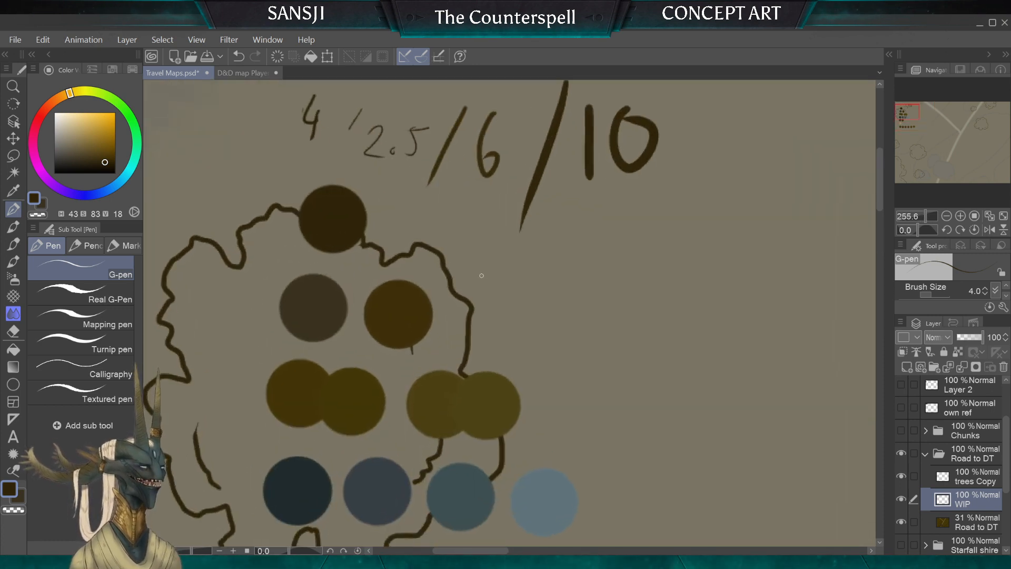
{"action": "key", "text": "bracketleft"}
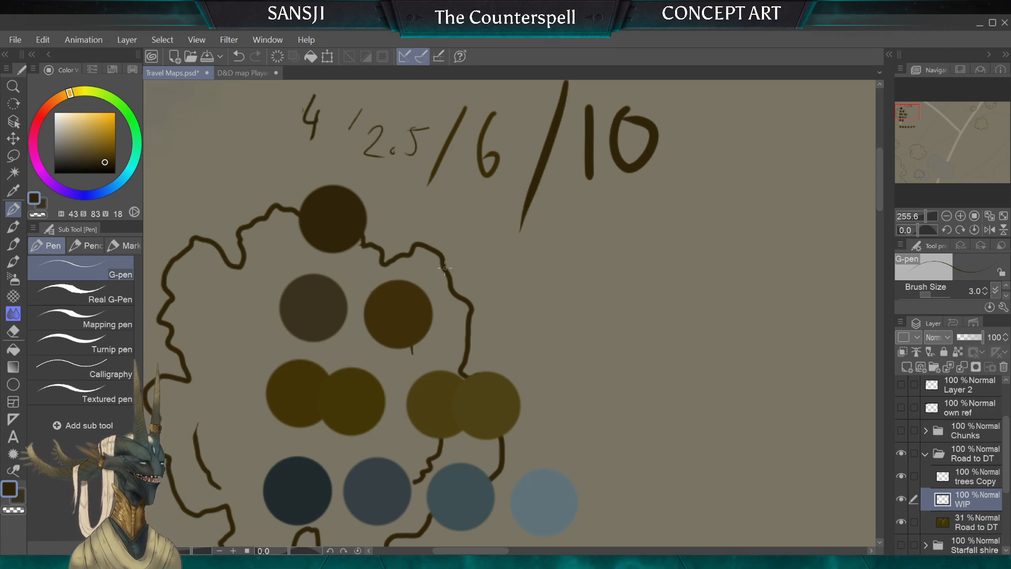
{"action": "left_click", "coordinate": [986, 289]}
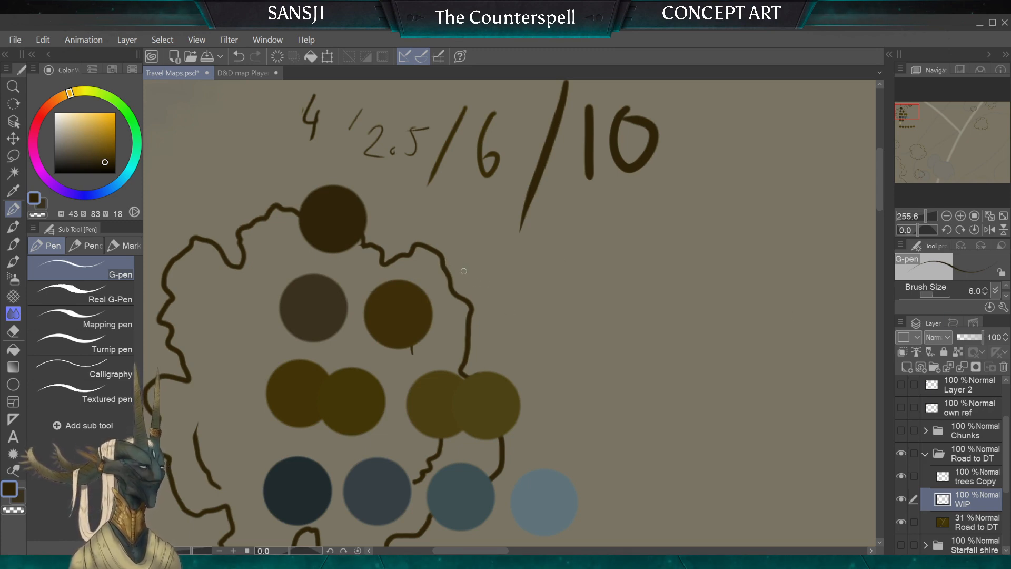
Try a short wavy test stroke beside the tree outline near the palette and undo it, keeping the trees Copy layer visible
{"action": "mouse_move", "coordinate": [472, 250]}
{"action": "left_mouse_down"}
{"action": "mouse_move", "coordinate": [505, 310]}
{"action": "mouse_move", "coordinate": [512, 350]}
{"action": "left_mouse_up"}
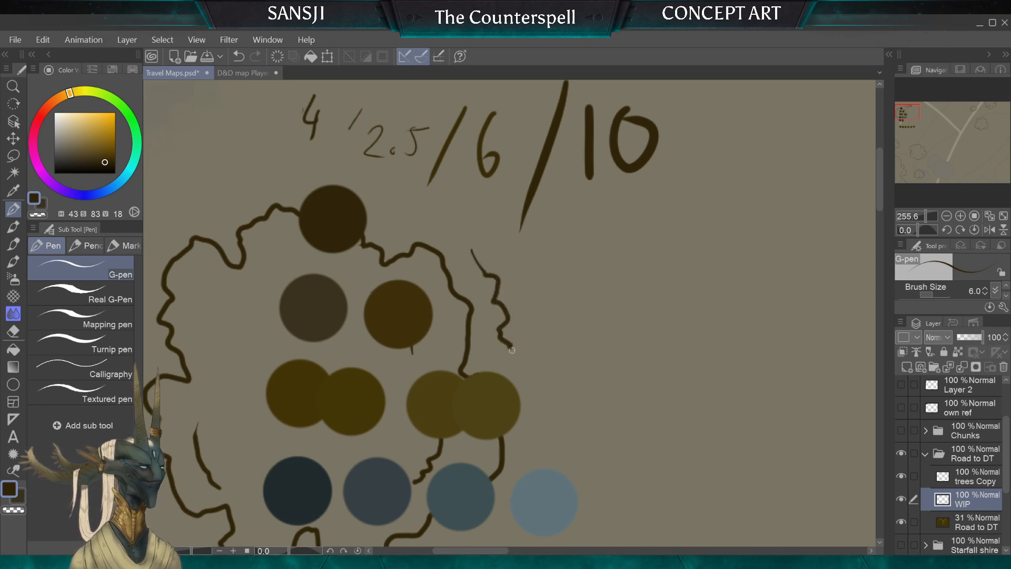
{"action": "scroll", "coordinate": [592, 498], "scroll_direction": "down", "scroll_amount": 5}
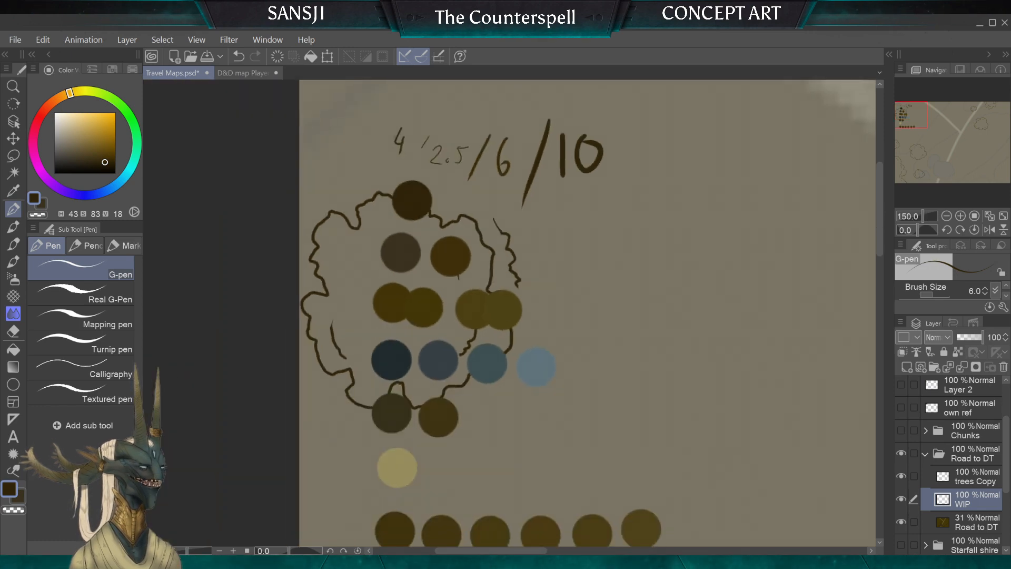
{"action": "scroll", "coordinate": [592, 499], "scroll_direction": "down", "scroll_amount": 5}
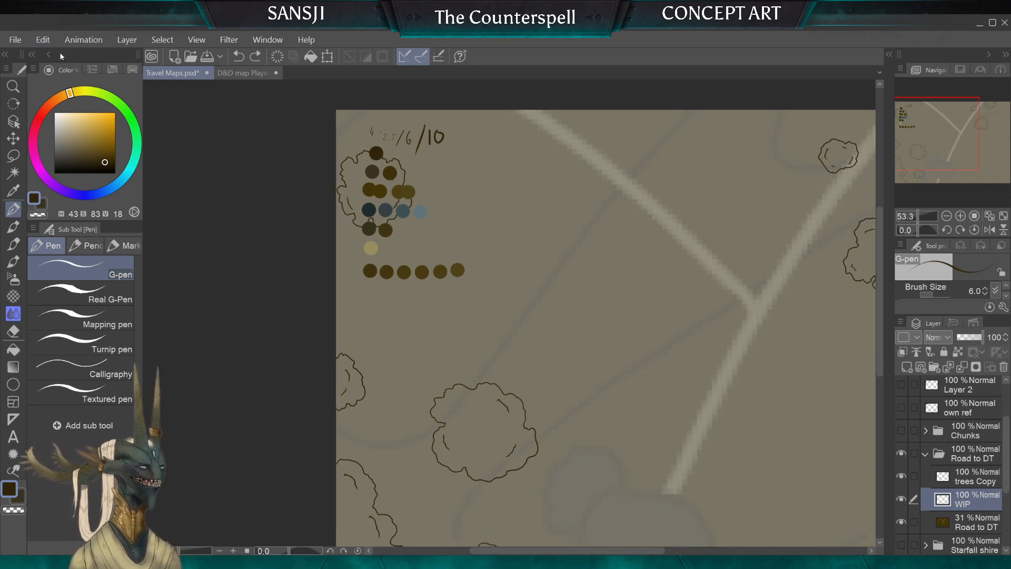
{"action": "key", "text": "ctrl+z"}
{"action": "left_click_drag", "start_coordinate": [661, 493], "coordinate": [618, 265]}
{"action": "scroll", "coordinate": [618, 264], "scroll_direction": "up", "scroll_amount": 5}
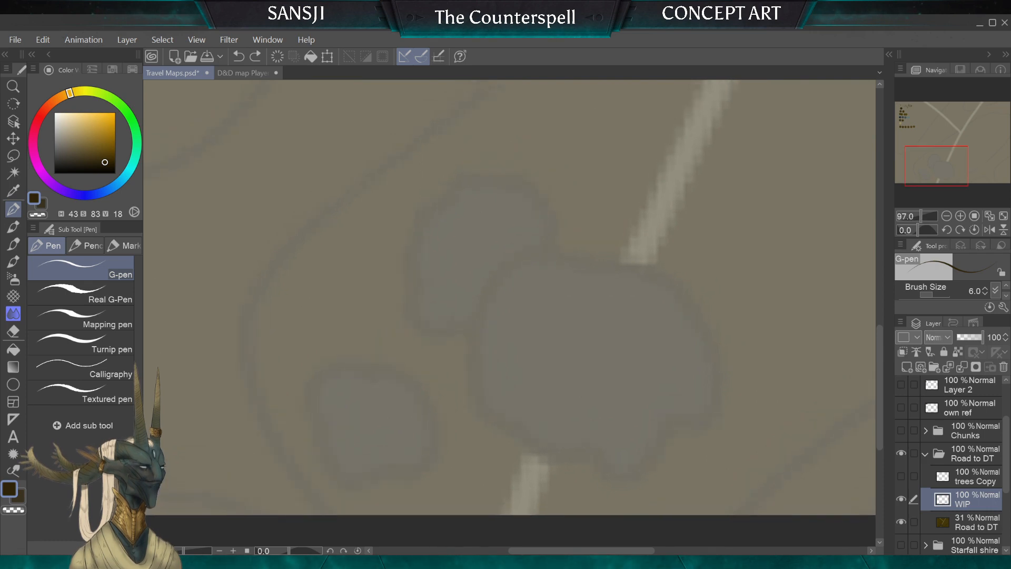
{"action": "key", "text": "ctrl+y"}
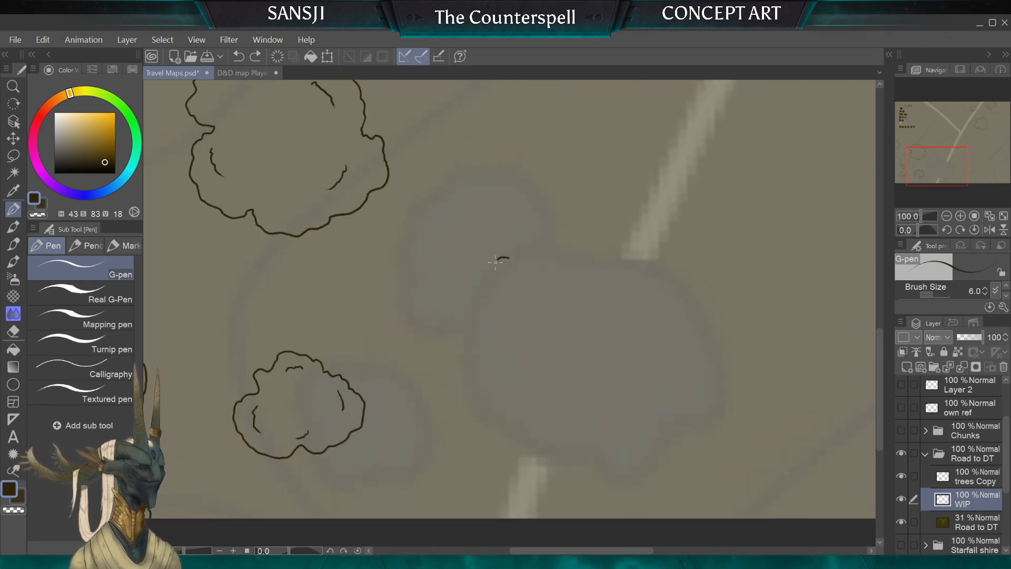
Draw a closed, bumpy tree outline around the large grey blob covering the lower end of the road
{"action": "mouse_move", "coordinate": [509, 257]}
{"action": "left_mouse_down"}
{"action": "mouse_move", "coordinate": [483, 274]}
{"action": "mouse_move", "coordinate": [470, 317]}
{"action": "mouse_move", "coordinate": [471, 368]}
{"action": "left_mouse_up"}
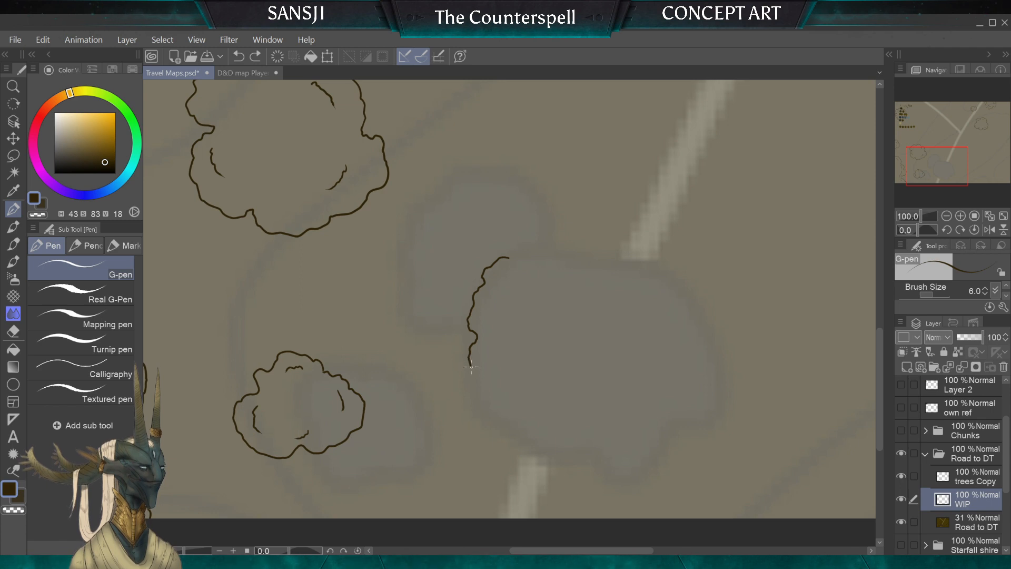
{"action": "mouse_move", "coordinate": [478, 373]}
{"action": "left_mouse_down"}
{"action": "mouse_move", "coordinate": [476, 399]}
{"action": "mouse_move", "coordinate": [508, 414]}
{"action": "mouse_move", "coordinate": [524, 450]}
{"action": "mouse_move", "coordinate": [554, 448]}
{"action": "mouse_move", "coordinate": [618, 482]}
{"action": "mouse_move", "coordinate": [681, 436]}
{"action": "left_mouse_up"}
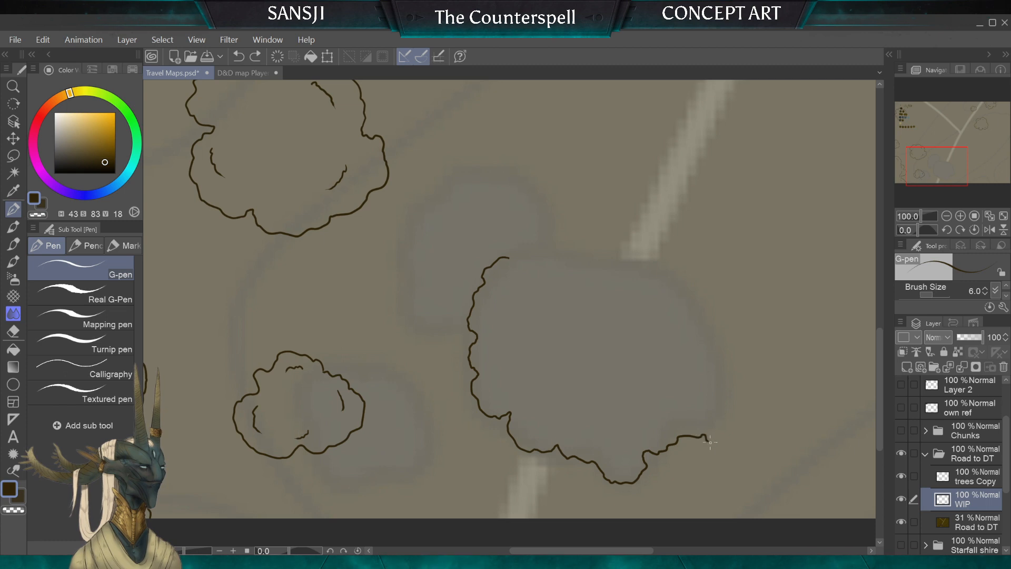
{"action": "left_click_drag", "start_coordinate": [703, 436], "coordinate": [720, 435]}
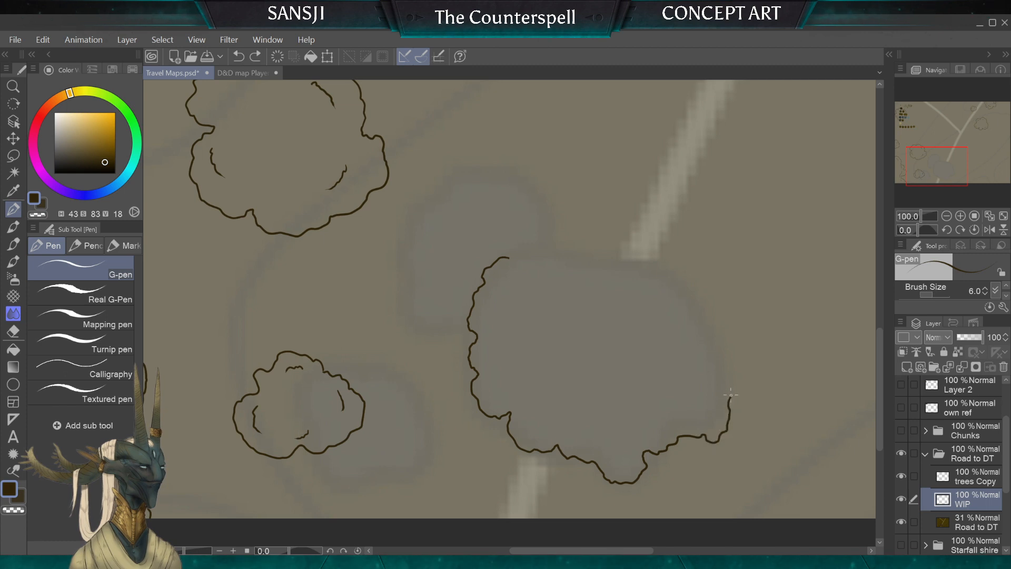
{"action": "mouse_move", "coordinate": [730, 394]}
{"action": "left_mouse_down"}
{"action": "mouse_move", "coordinate": [718, 330]}
{"action": "mouse_move", "coordinate": [695, 316]}
{"action": "mouse_move", "coordinate": [685, 284]}
{"action": "mouse_move", "coordinate": [661, 285]}
{"action": "mouse_move", "coordinate": [642, 263]}
{"action": "mouse_move", "coordinate": [621, 275]}
{"action": "mouse_move", "coordinate": [573, 258]}
{"action": "mouse_move", "coordinate": [538, 274]}
{"action": "mouse_move", "coordinate": [507, 257]}
{"action": "left_mouse_up"}
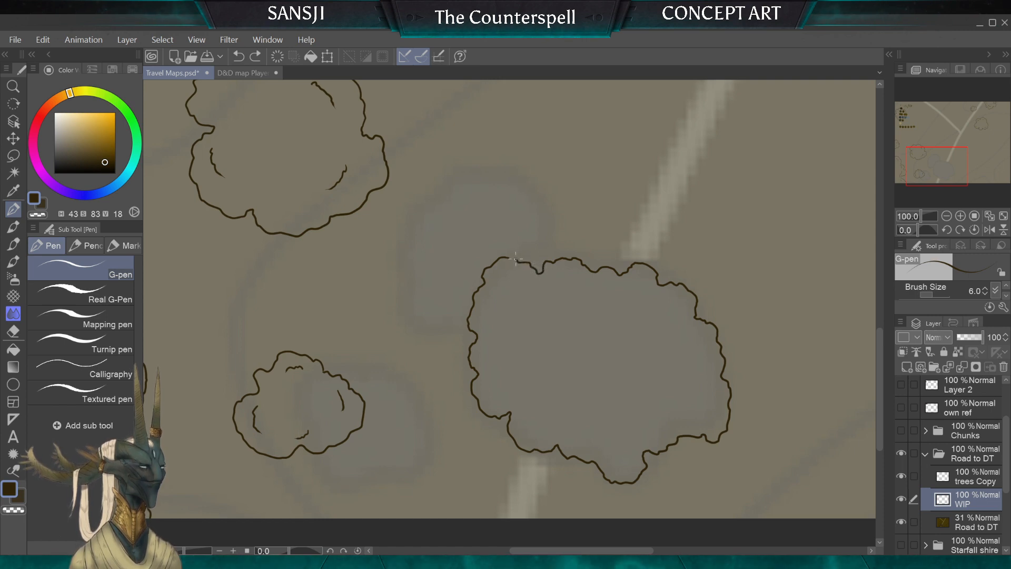
{"action": "scroll", "coordinate": [510, 278], "scroll_direction": "down", "scroll_amount": 1}
{"action": "scroll", "coordinate": [510, 278], "scroll_direction": "up", "scroll_amount": 3}
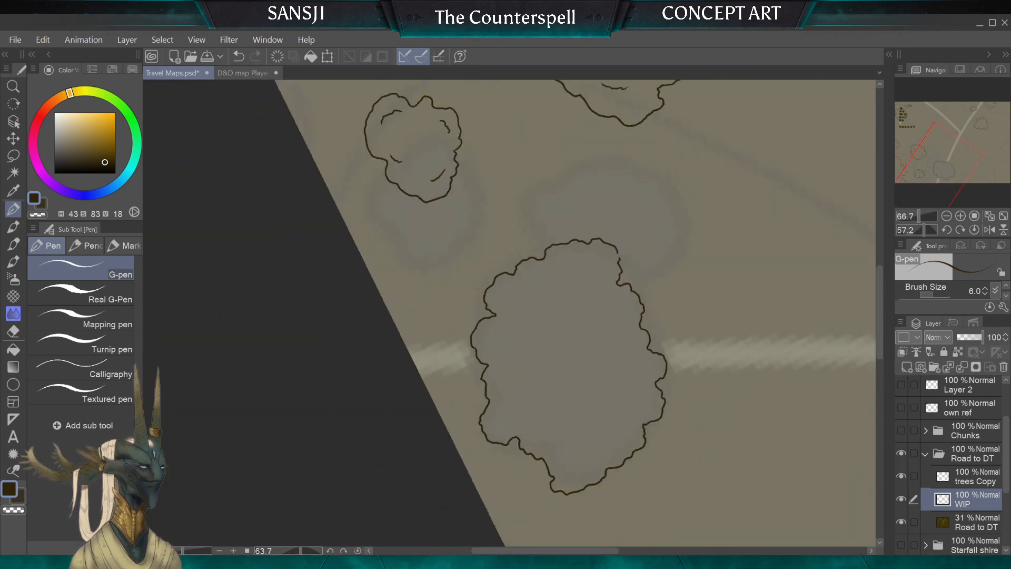
{"action": "scroll", "coordinate": [510, 310], "scroll_direction": "up", "scroll_amount": 2}
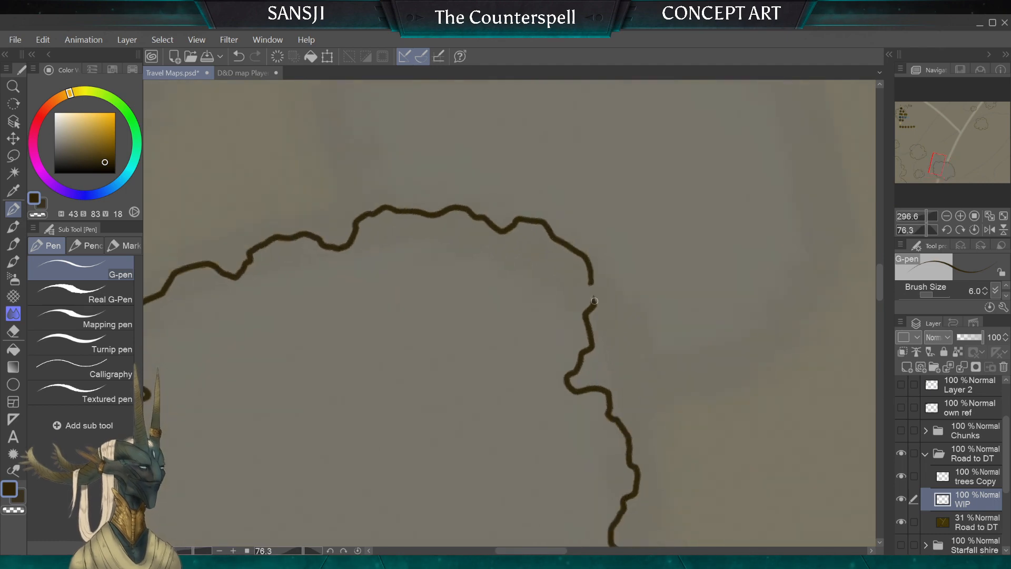
{"action": "left_click_drag", "start_coordinate": [594, 301], "coordinate": [590, 282]}
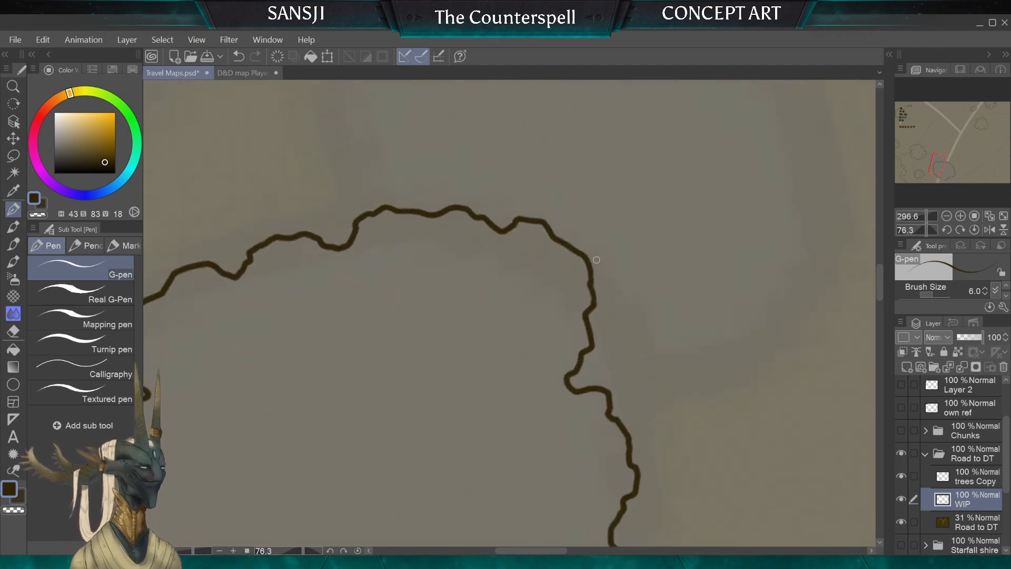
Outline the smaller grey blob adjoining the large tree as a bumpy treetop tucked behind it
{"action": "scroll", "coordinate": [596, 260], "scroll_direction": "down", "scroll_amount": 5}
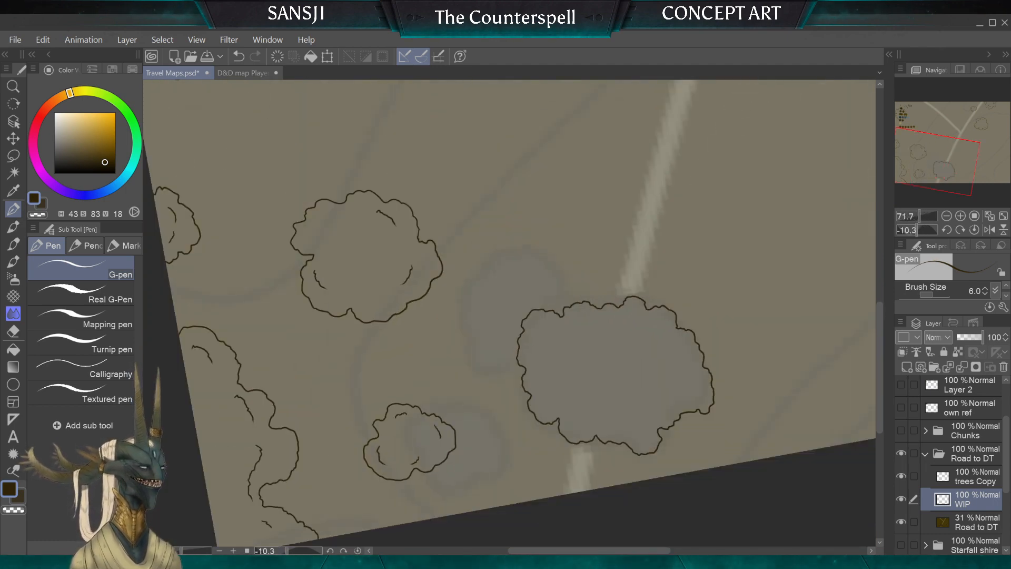
{"action": "scroll", "coordinate": [596, 260], "scroll_direction": "up", "scroll_amount": 4}
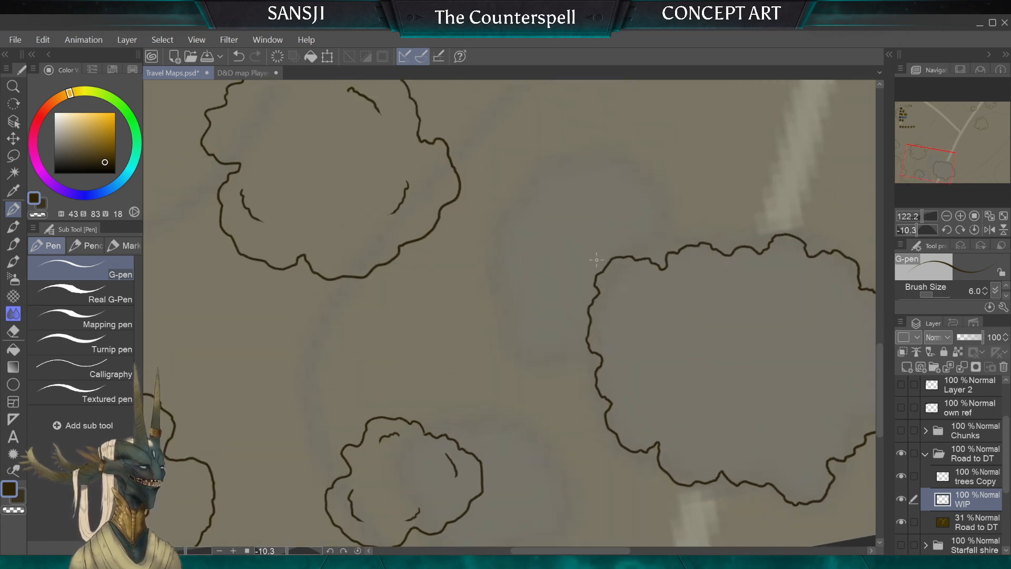
{"action": "scroll", "coordinate": [596, 260], "scroll_direction": "up", "scroll_amount": 2}
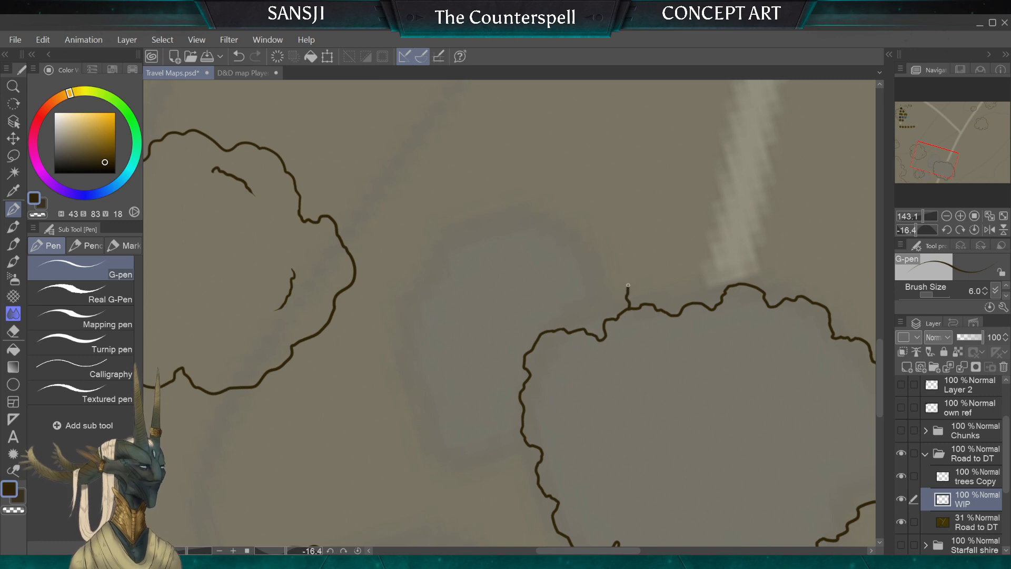
{"action": "mouse_move", "coordinate": [628, 285]}
{"action": "left_mouse_down"}
{"action": "mouse_move", "coordinate": [615, 254]}
{"action": "mouse_move", "coordinate": [582, 230]}
{"action": "left_mouse_up"}
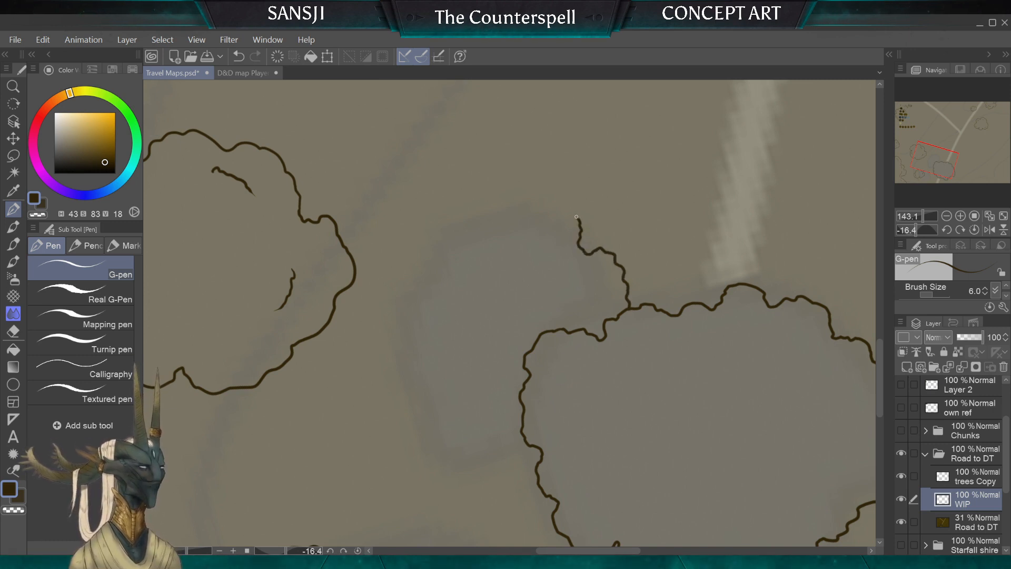
{"action": "left_click_drag", "start_coordinate": [545, 202], "coordinate": [490, 212]}
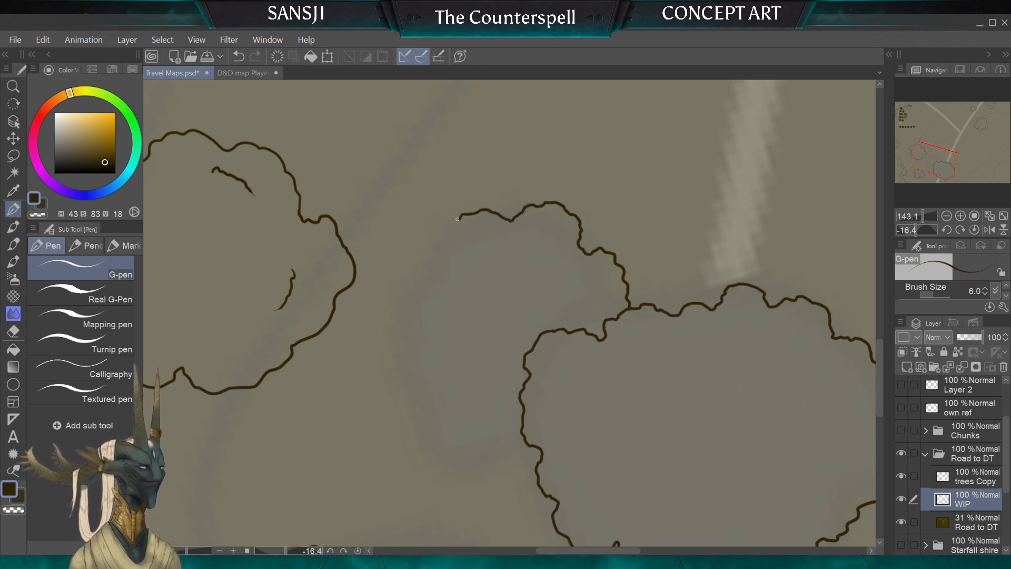
{"action": "mouse_move", "coordinate": [474, 213]}
{"action": "left_mouse_down"}
{"action": "mouse_move", "coordinate": [407, 285]}
{"action": "mouse_move", "coordinate": [406, 313]}
{"action": "mouse_move", "coordinate": [420, 327]}
{"action": "mouse_move", "coordinate": [406, 356]}
{"action": "mouse_move", "coordinate": [445, 437]}
{"action": "mouse_move", "coordinate": [466, 449]}
{"action": "mouse_move", "coordinate": [521, 445]}
{"action": "left_mouse_up"}
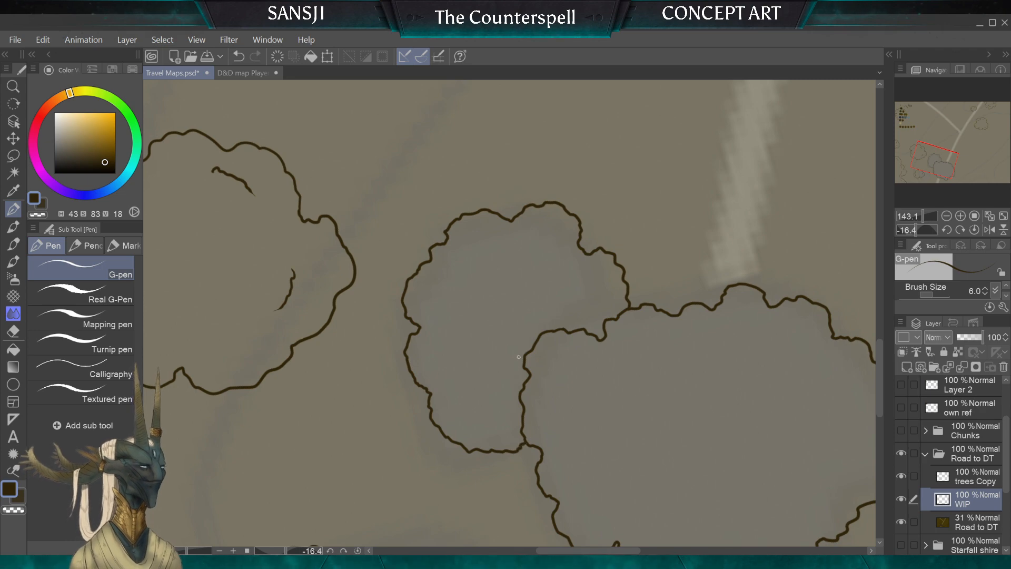
Add short curved foliage lines inside the edge of the smaller treetop behind the large tree
{"action": "scroll", "coordinate": [480, 284], "scroll_direction": "down", "scroll_amount": 5}
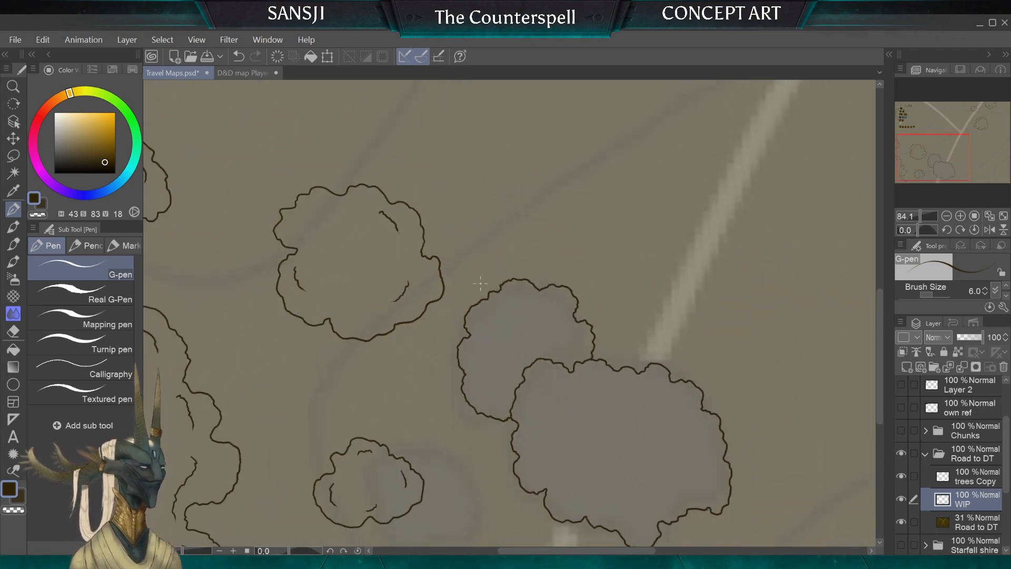
{"action": "scroll", "coordinate": [480, 284], "scroll_direction": "down", "scroll_amount": 3}
{"action": "scroll", "coordinate": [481, 311], "scroll_direction": "up", "scroll_amount": 5}
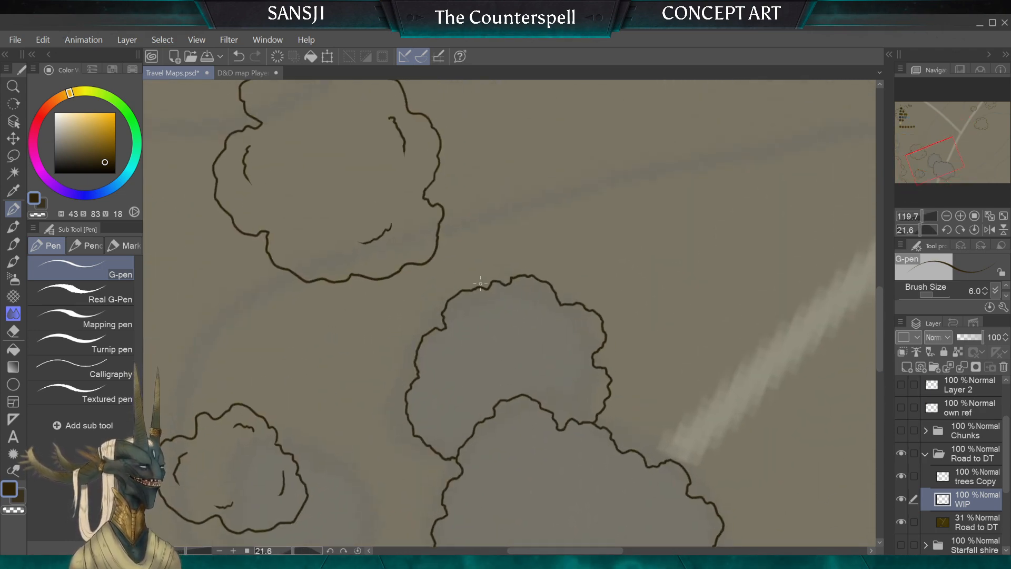
{"action": "scroll", "coordinate": [480, 311], "scroll_direction": "up", "scroll_amount": 1}
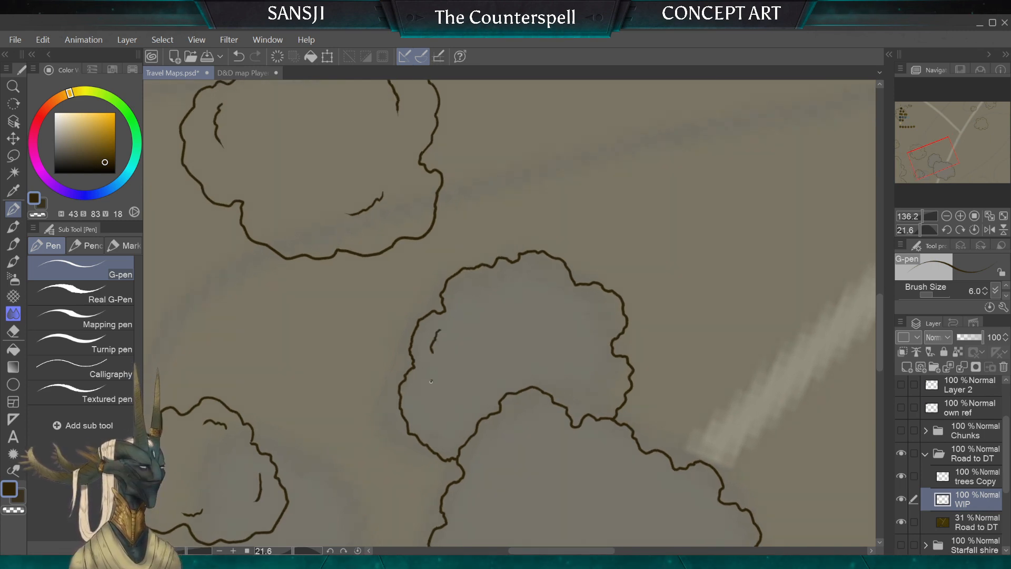
{"action": "left_click_drag", "start_coordinate": [431, 381], "coordinate": [443, 425]}
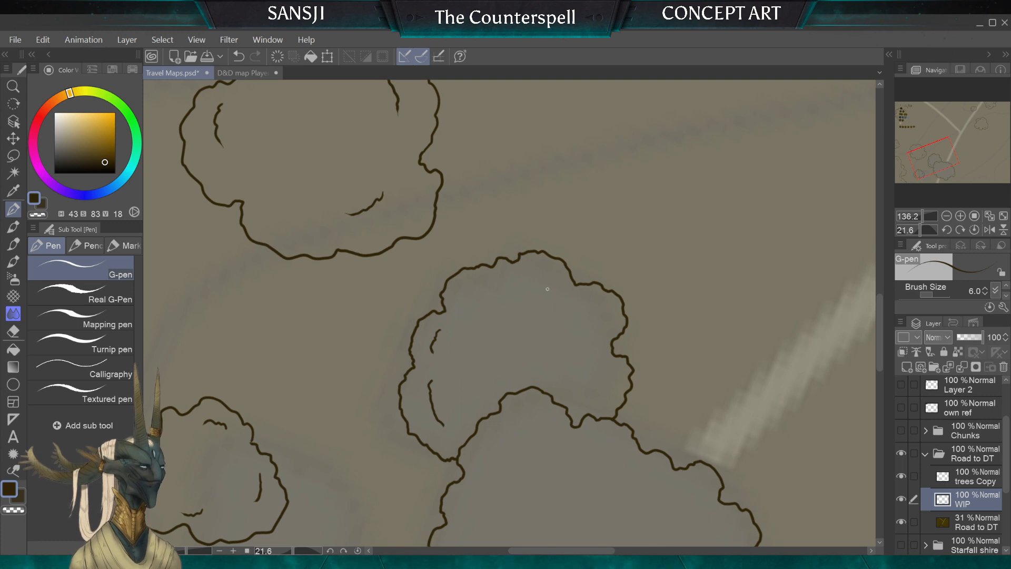
{"action": "left_click_drag", "start_coordinate": [586, 333], "coordinate": [565, 310]}
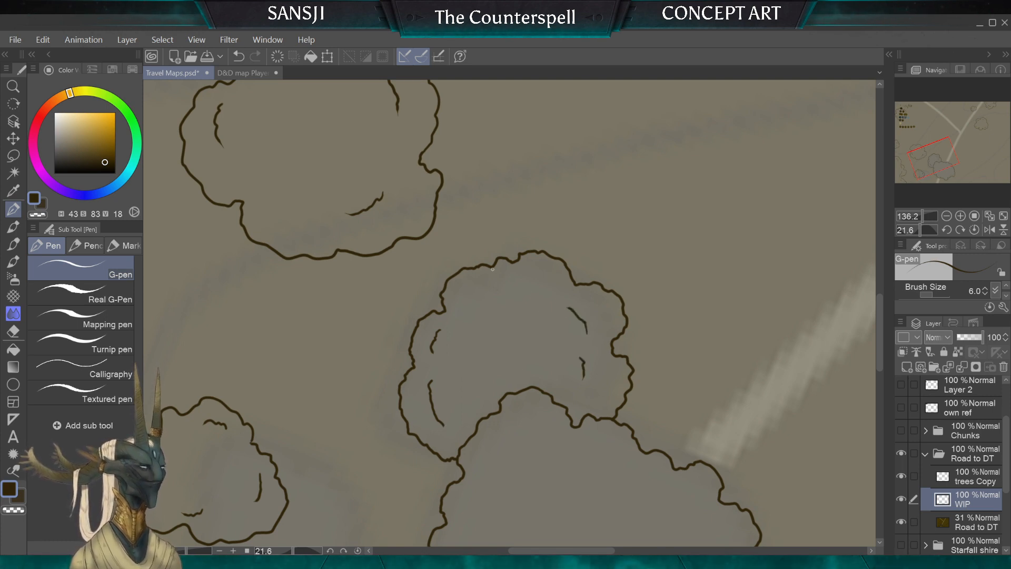
{"action": "mouse_move", "coordinate": [535, 304]}
{"action": "left_mouse_down"}
{"action": "mouse_move", "coordinate": [492, 300]}
{"action": "mouse_move", "coordinate": [372, 323]}
{"action": "mouse_move", "coordinate": [365, 298]}
{"action": "mouse_move", "coordinate": [307, 246]}
{"action": "left_mouse_up"}
{"action": "mouse_move", "coordinate": [547, 258]}
{"action": "left_mouse_down"}
{"action": "mouse_move", "coordinate": [538, 282]}
{"action": "mouse_move", "coordinate": [722, 357]}
{"action": "mouse_move", "coordinate": [729, 325]}
{"action": "mouse_move", "coordinate": [497, 354]}
{"action": "mouse_move", "coordinate": [463, 312]}
{"action": "mouse_move", "coordinate": [398, 348]}
{"action": "mouse_move", "coordinate": [440, 302]}
{"action": "mouse_move", "coordinate": [492, 327]}
{"action": "mouse_move", "coordinate": [474, 358]}
{"action": "mouse_move", "coordinate": [474, 344]}
{"action": "mouse_move", "coordinate": [473, 400]}
{"action": "left_mouse_up"}
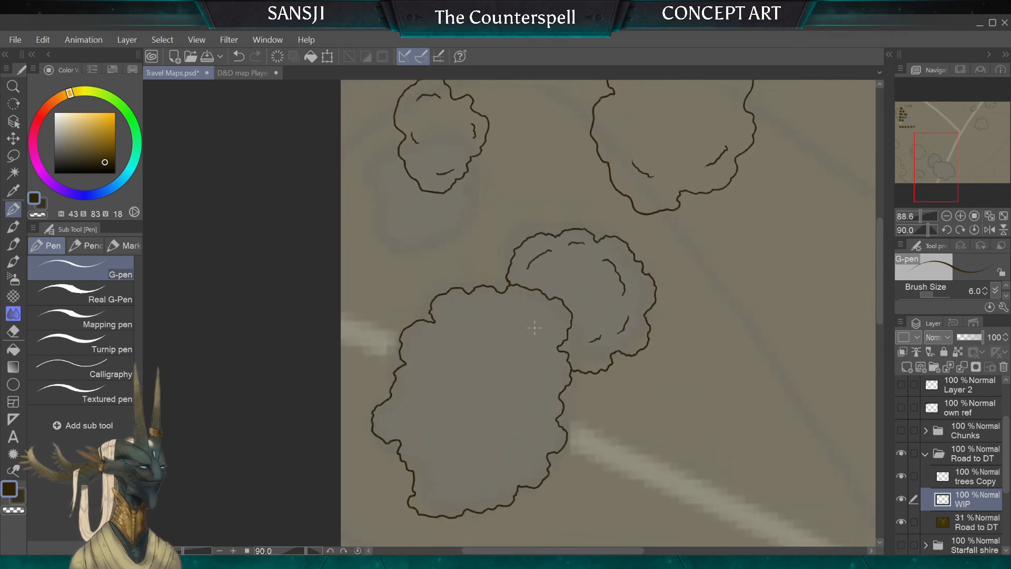
Draw short curved foliage lines inside the large tree's edge and centre, and add centre marks to the smaller tree
{"action": "mouse_move", "coordinate": [538, 332]}
{"action": "left_mouse_down"}
{"action": "mouse_move", "coordinate": [503, 309]}
{"action": "mouse_move", "coordinate": [461, 326]}
{"action": "left_mouse_up"}
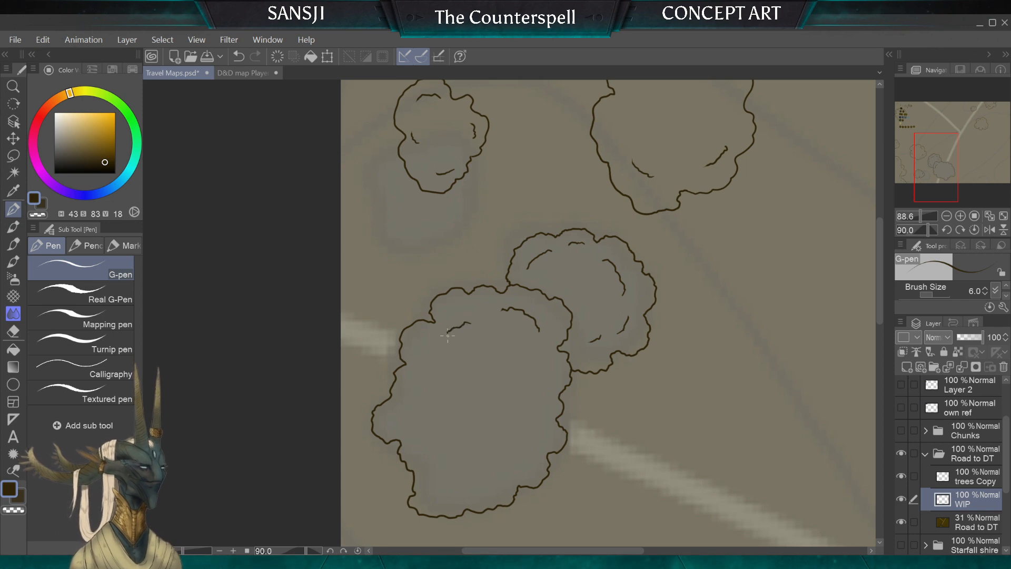
{"action": "left_click_drag", "start_coordinate": [540, 360], "coordinate": [545, 394]}
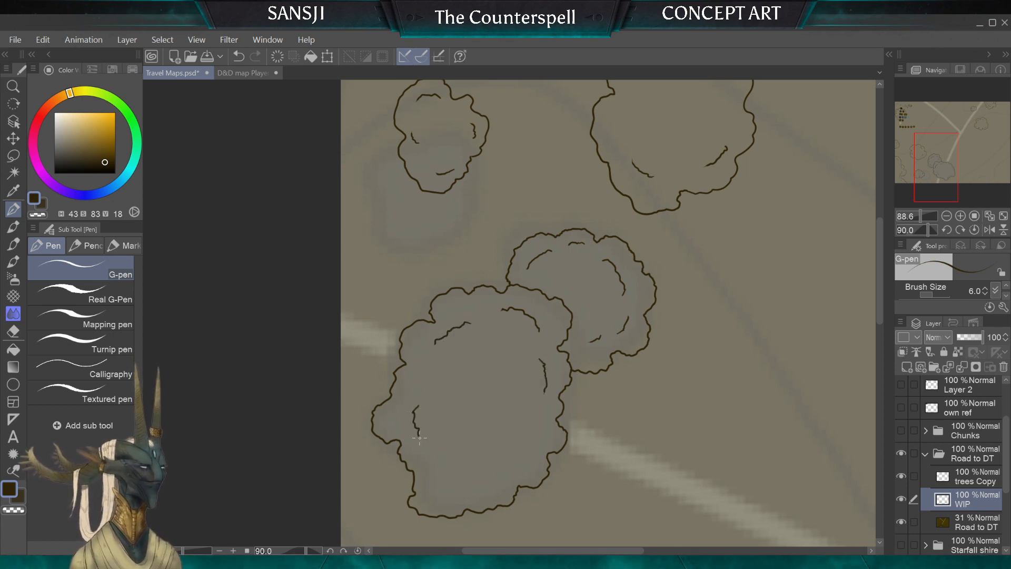
{"action": "left_click_drag", "start_coordinate": [414, 420], "coordinate": [423, 441]}
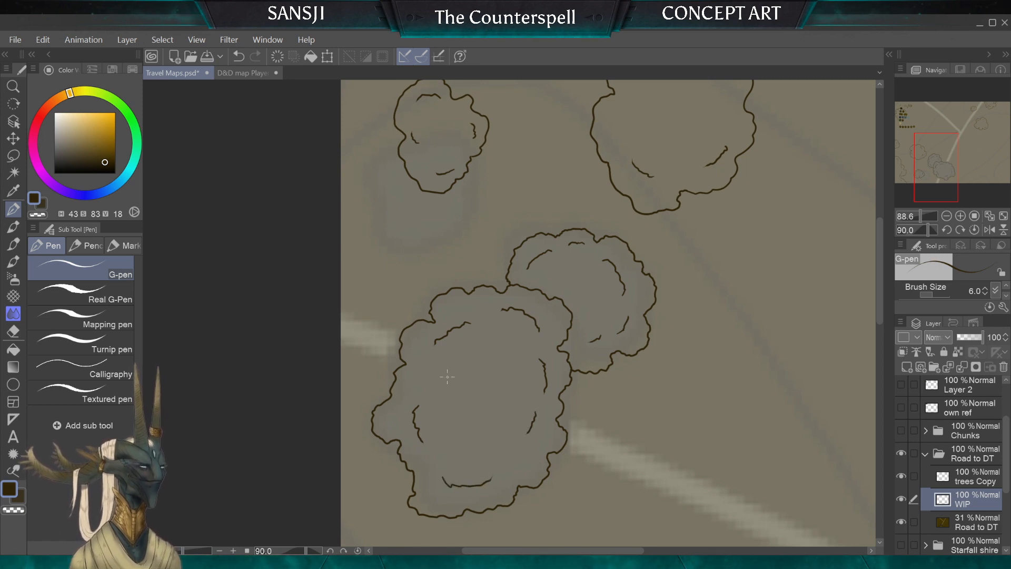
{"action": "mouse_move", "coordinate": [454, 368]}
{"action": "left_mouse_down"}
{"action": "mouse_move", "coordinate": [466, 423]}
{"action": "mouse_move", "coordinate": [492, 395]}
{"action": "left_mouse_up"}
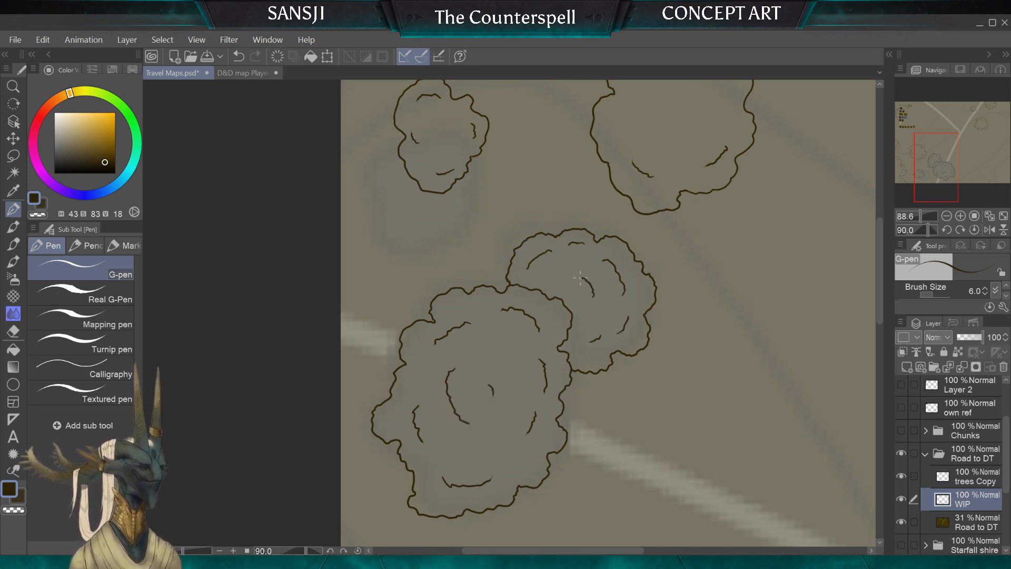
{"action": "scroll", "coordinate": [543, 360], "scroll_direction": "down", "scroll_amount": 5}
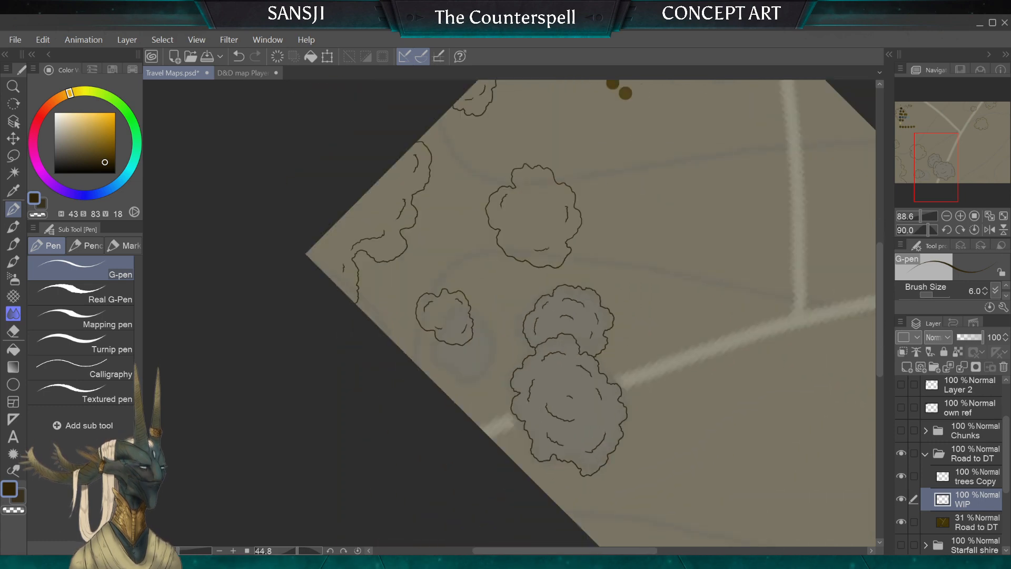
{"action": "scroll", "coordinate": [542, 360], "scroll_direction": "up", "scroll_amount": 3}
{"action": "scroll", "coordinate": [758, 363], "scroll_direction": "down", "scroll_amount": 3}
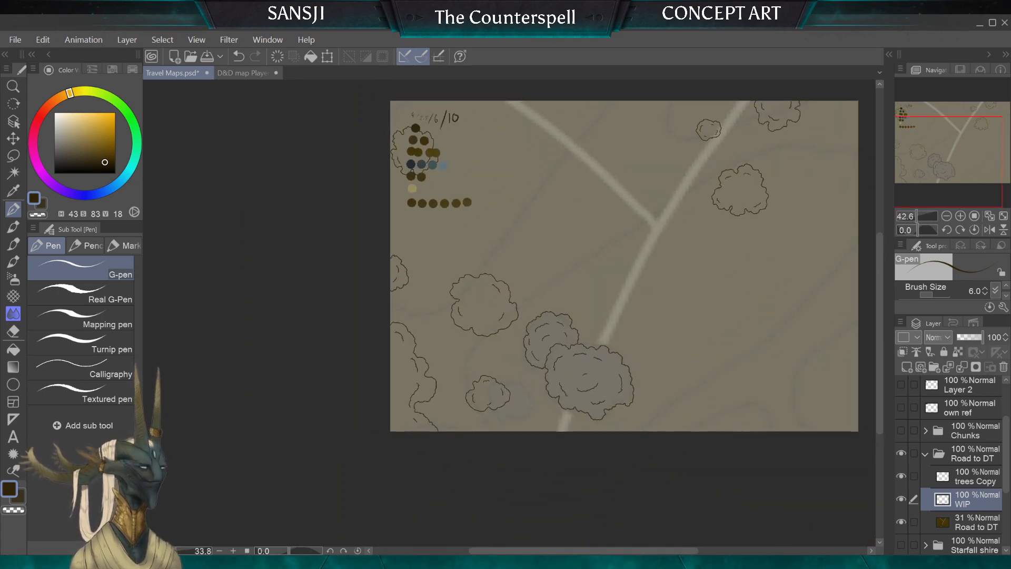
{"action": "scroll", "coordinate": [758, 364], "scroll_direction": "up", "scroll_amount": 4}
{"action": "scroll", "coordinate": [511, 279], "scroll_direction": "up", "scroll_amount": 2}
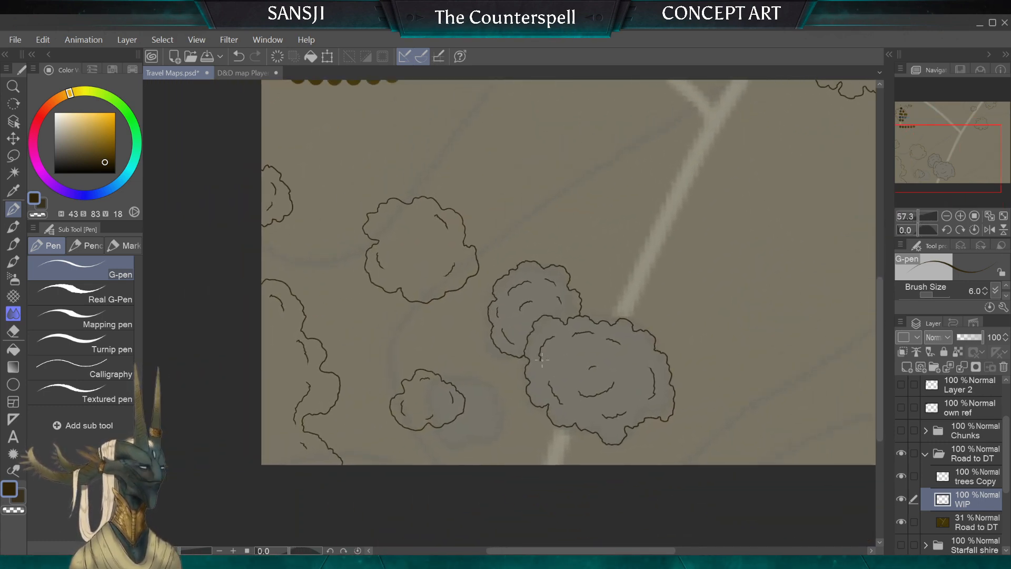
Hide the trees Copy layer so only the newly drawn trees show over the road sketch
{"action": "key", "text": "e"}
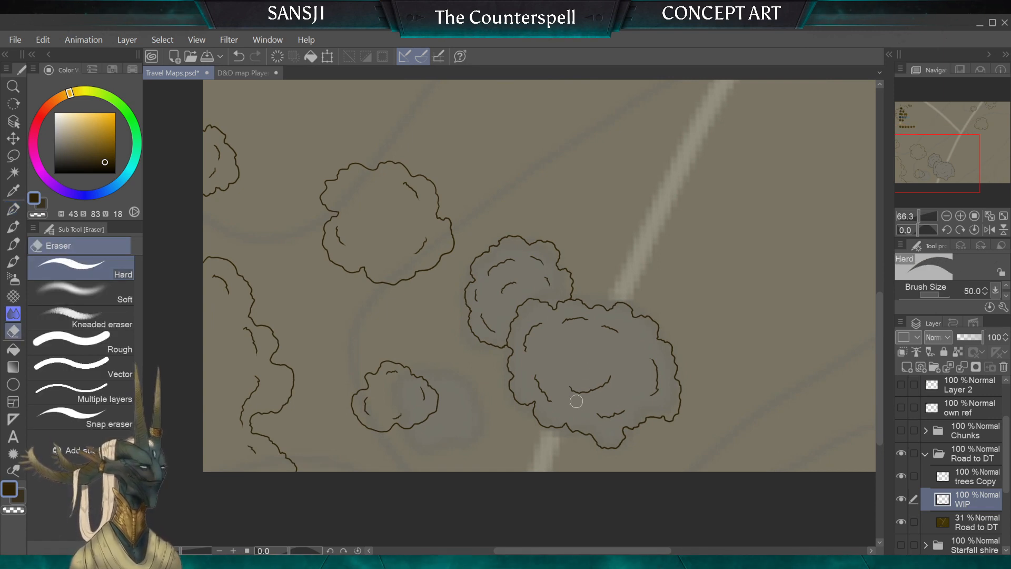
{"action": "left_click", "coordinate": [14, 209]}
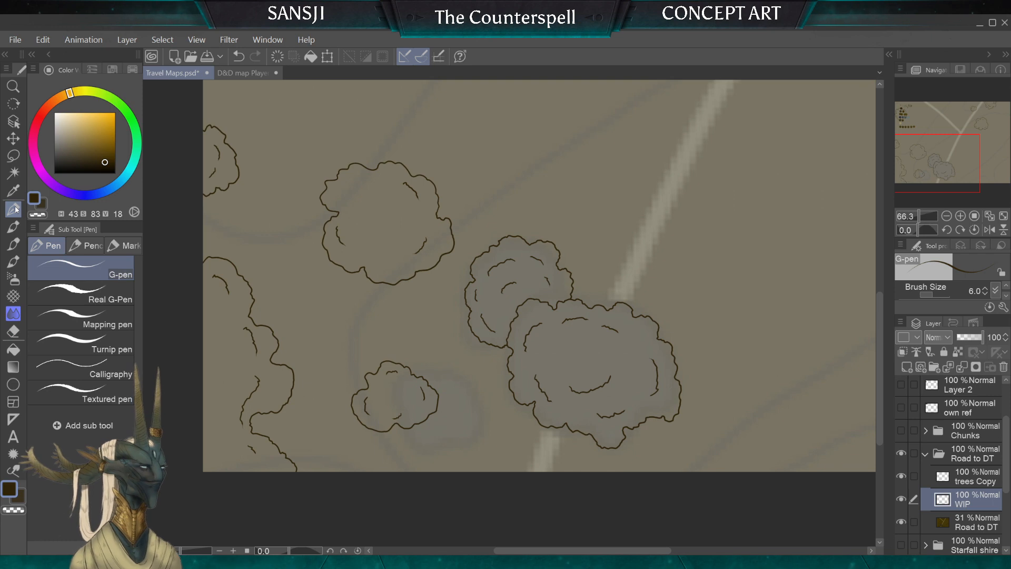
{"action": "scroll", "coordinate": [367, 446], "scroll_direction": "up", "scroll_amount": 3}
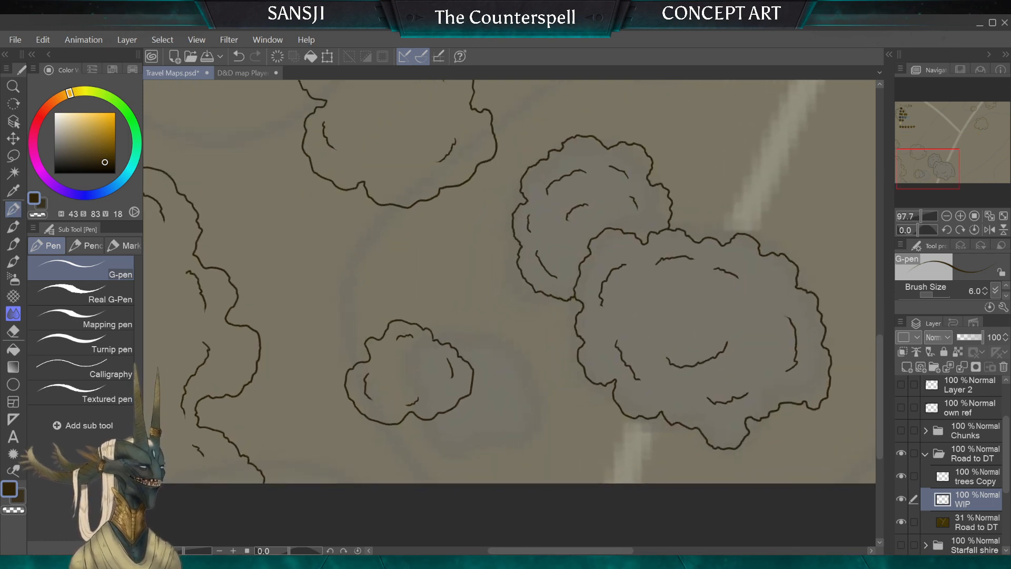
{"action": "key", "text": "ctrl+z"}
{"action": "key", "text": "ctrl+z"}
{"action": "key", "text": "ctrl+z"}
{"action": "key", "text": "ctrl+z"}
{"action": "key", "text": "ctrl+z"}
{"action": "key", "text": "ctrl+z"}
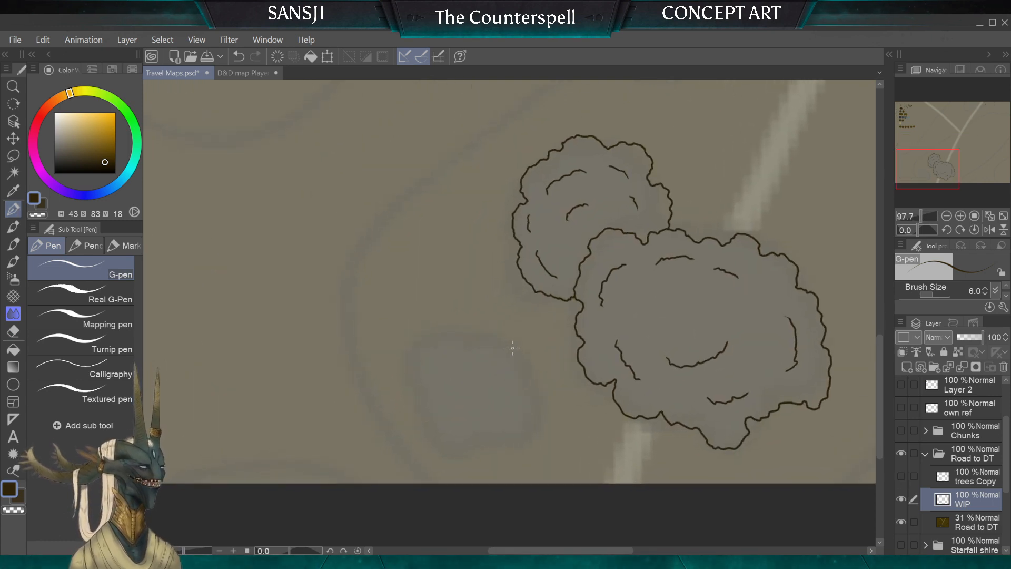
Outline the remaining small grey blob as a bumpy treetop and add short curved foliage lines inside its edge and centre
{"action": "mouse_move", "coordinate": [502, 337]}
{"action": "left_mouse_down"}
{"action": "mouse_move", "coordinate": [450, 342]}
{"action": "mouse_move", "coordinate": [425, 366]}
{"action": "mouse_move", "coordinate": [422, 430]}
{"action": "mouse_move", "coordinate": [440, 448]}
{"action": "mouse_move", "coordinate": [464, 440]}
{"action": "mouse_move", "coordinate": [478, 458]}
{"action": "mouse_move", "coordinate": [529, 409]}
{"action": "left_mouse_up"}
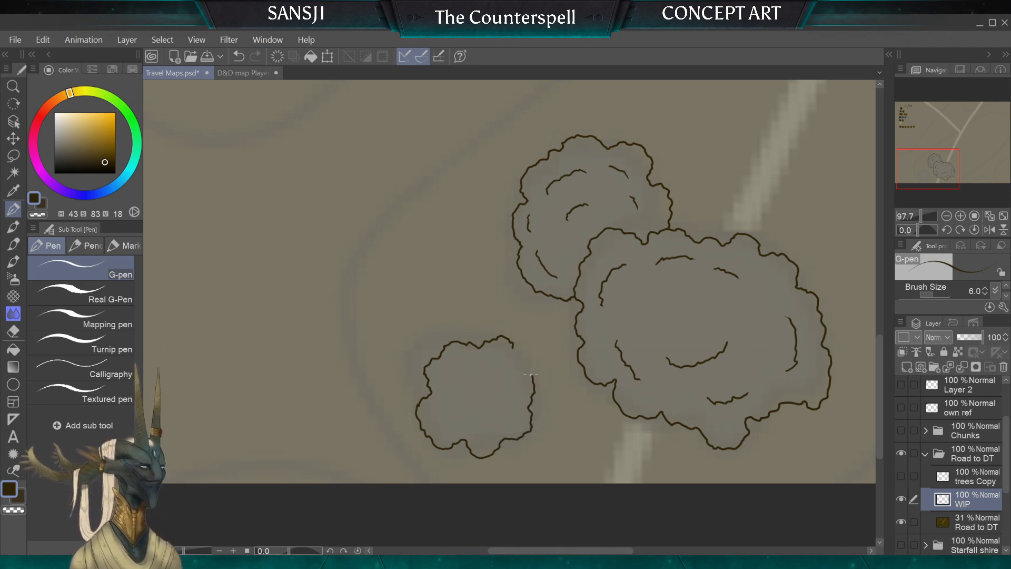
{"action": "left_click_drag", "start_coordinate": [531, 374], "coordinate": [514, 350]}
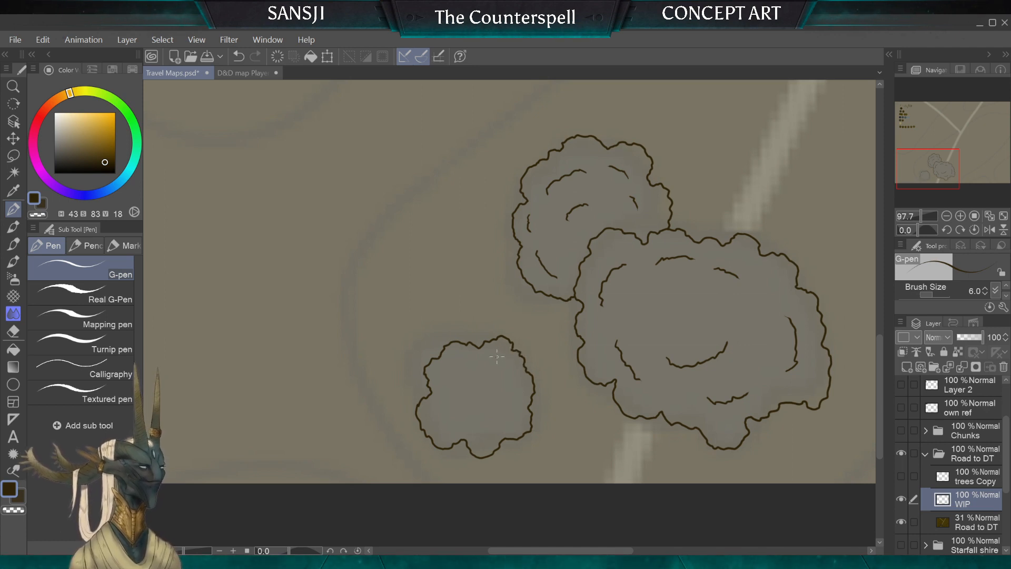
{"action": "left_click_drag", "start_coordinate": [516, 404], "coordinate": [501, 426]}
{"action": "left_click_drag", "start_coordinate": [451, 370], "coordinate": [448, 380]}
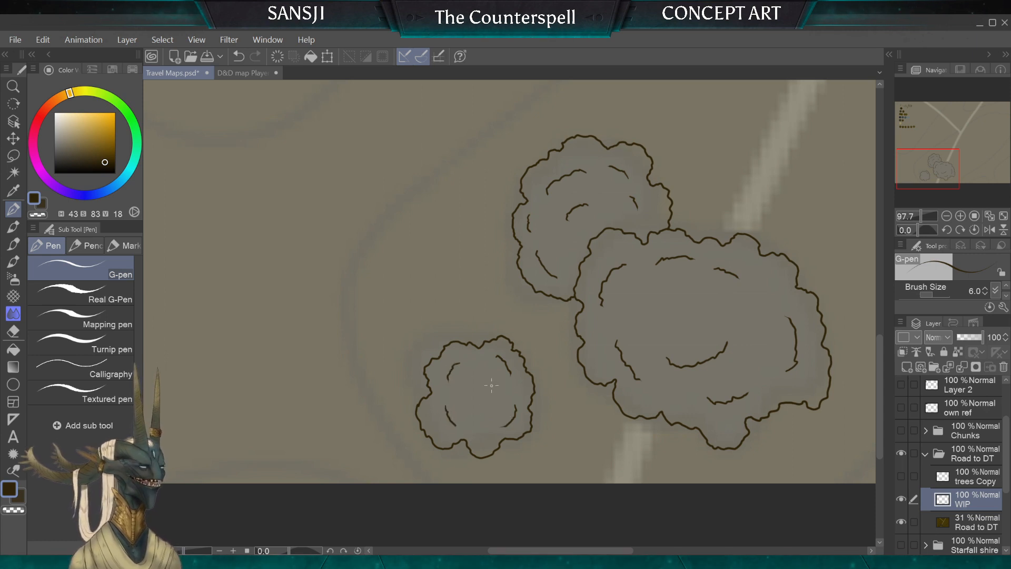
{"action": "left_click_drag", "start_coordinate": [495, 394], "coordinate": [478, 375]}
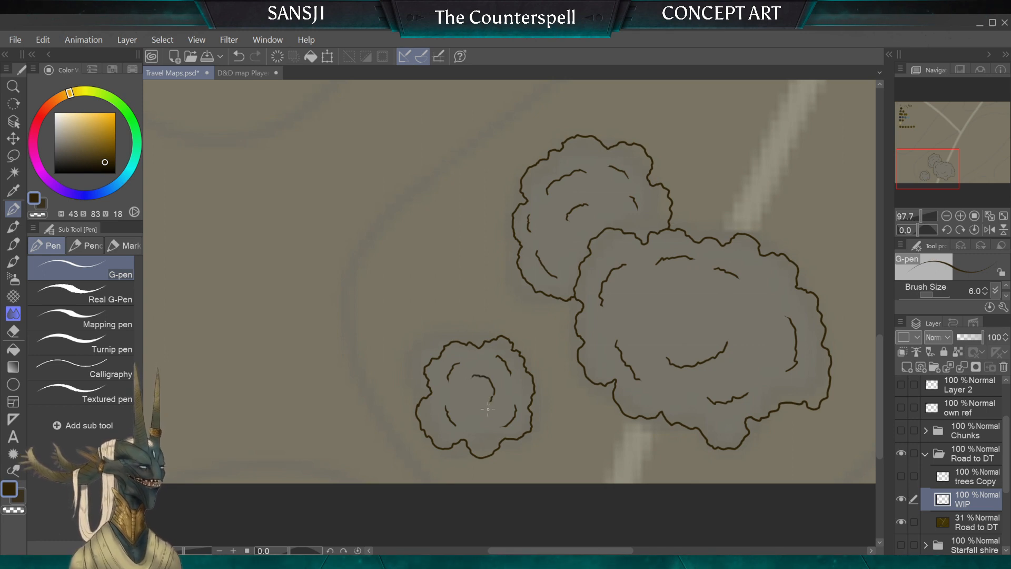
{"action": "scroll", "coordinate": [363, 345], "scroll_direction": "down", "scroll_amount": 2}
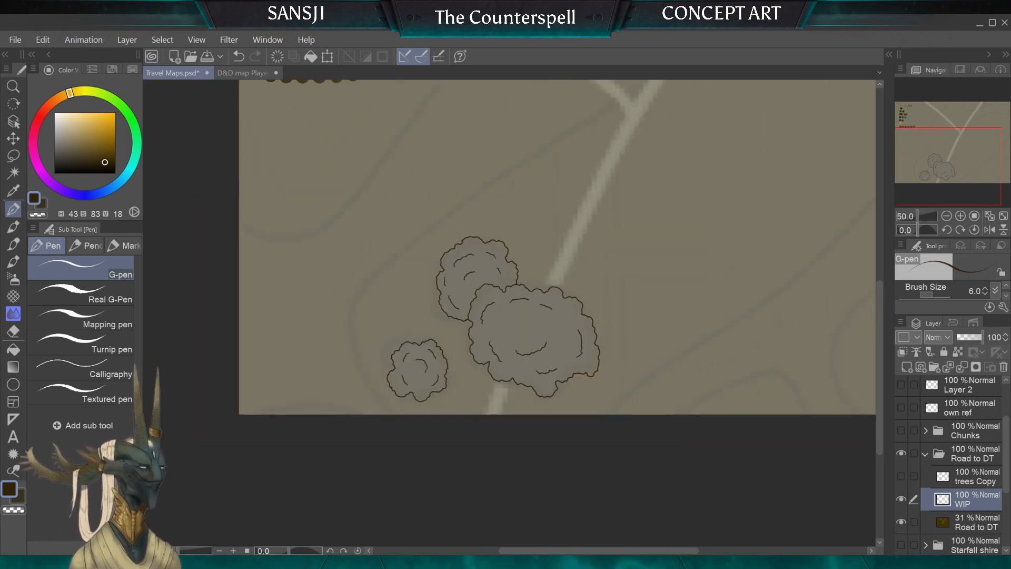
{"action": "left_click_drag", "start_coordinate": [337, 332], "coordinate": [314, 425]}
{"action": "left_click_drag", "start_coordinate": [609, 197], "coordinate": [570, 309]}
{"action": "scroll", "coordinate": [497, 345], "scroll_direction": "down", "scroll_amount": 2}
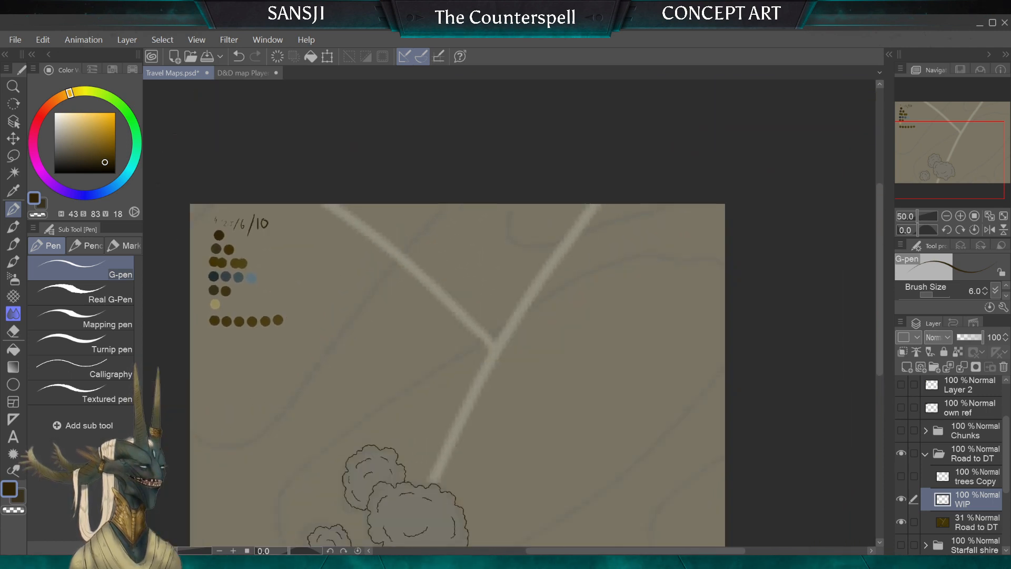
{"action": "left_click_drag", "start_coordinate": [497, 346], "coordinate": [619, 219]}
{"action": "left_click_drag", "start_coordinate": [461, 438], "coordinate": [451, 445]}
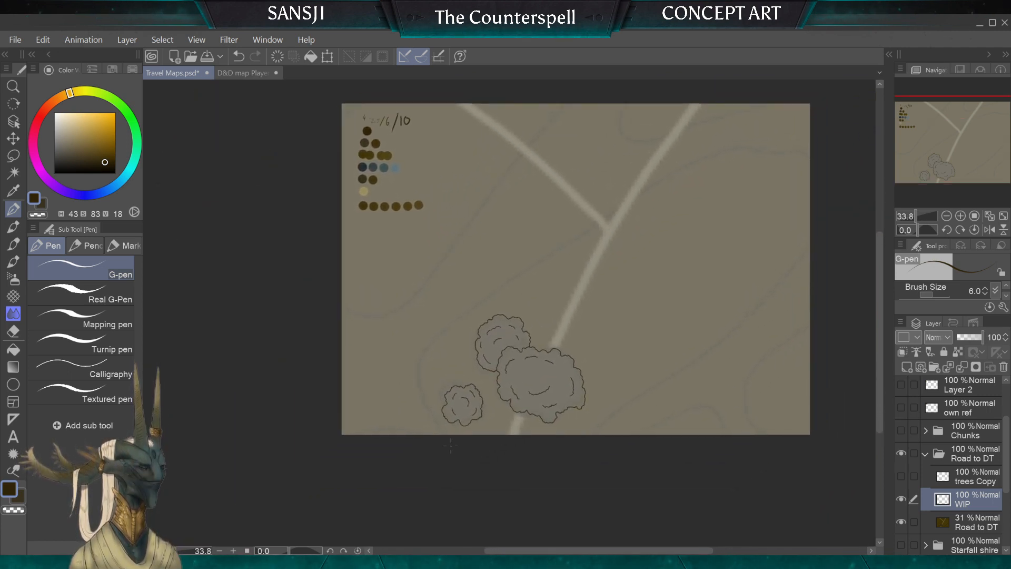
{"action": "scroll", "coordinate": [388, 335], "scroll_direction": "up", "scroll_amount": 2}
{"action": "left_click_drag", "start_coordinate": [389, 335], "coordinate": [313, 377]}
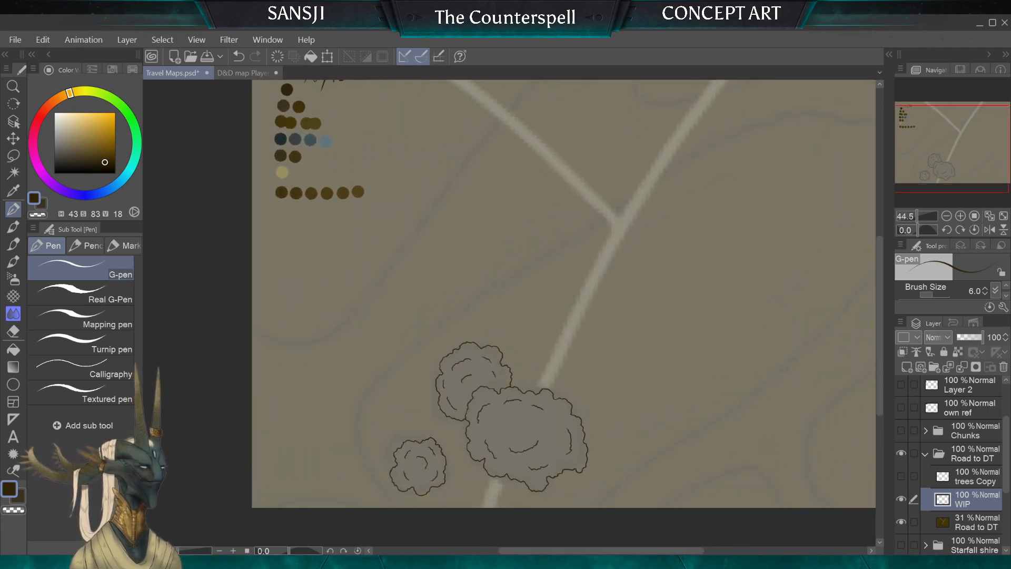
{"action": "scroll", "coordinate": [510, 313], "scroll_direction": "up", "scroll_amount": 1}
{"action": "left_click_drag", "start_coordinate": [510, 313], "coordinate": [467, 308]}
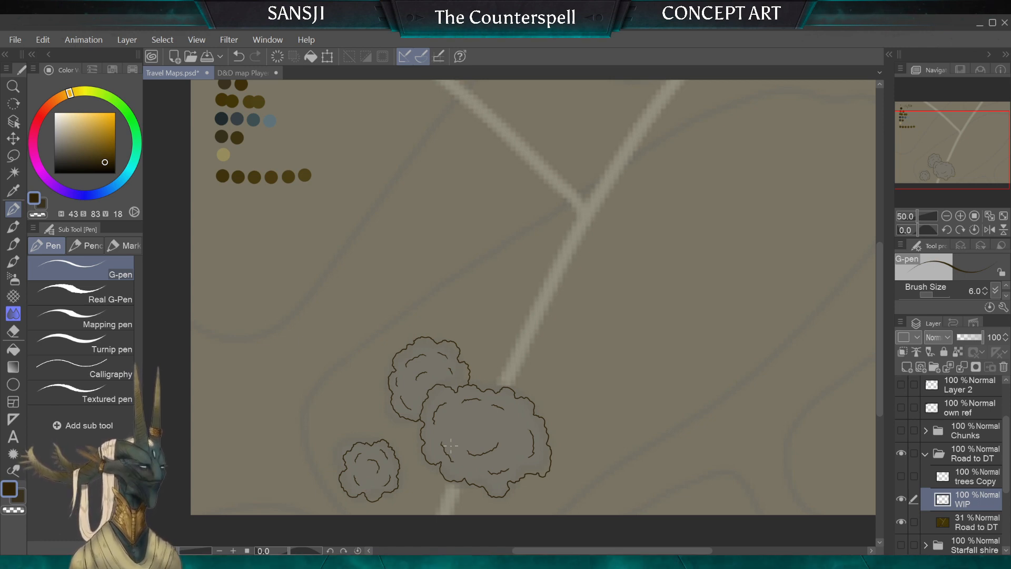
Rename the WIP layer as trees and delete the trees Copy layer
{"action": "scroll", "coordinate": [450, 445], "scroll_direction": "down", "scroll_amount": 2}
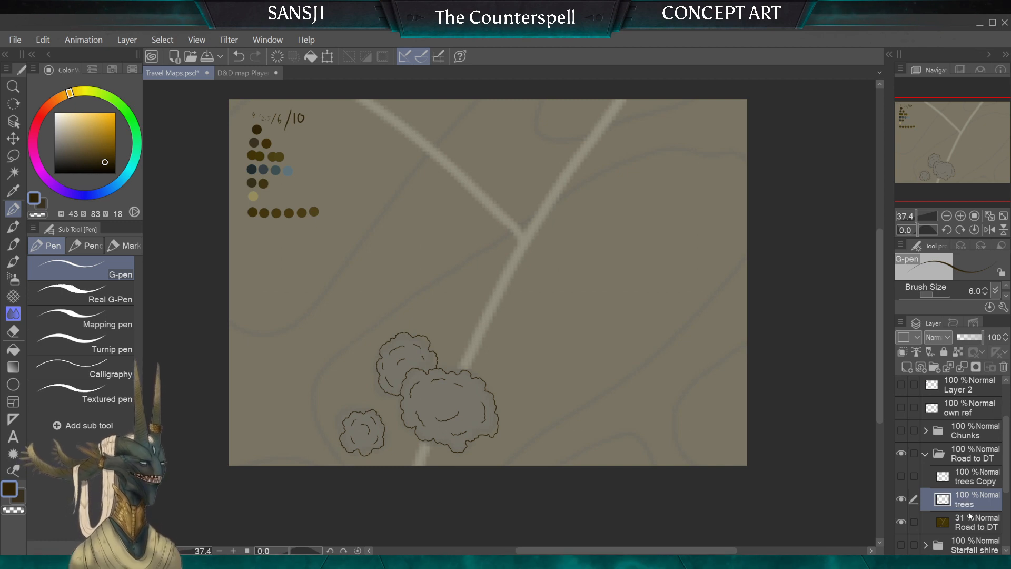
{"action": "left_click", "coordinate": [973, 476]}
{"action": "left_click", "coordinate": [1004, 367]}
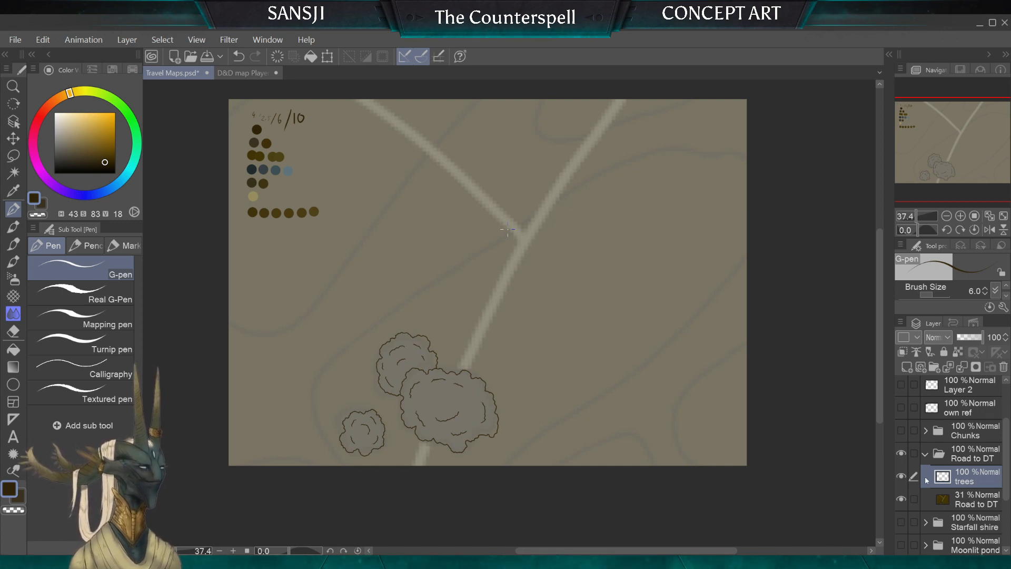
Collapse and hide the Road to DT folder, and show the Moonlit pond map as reference
{"action": "left_click", "coordinate": [926, 454]}
{"action": "left_click", "coordinate": [901, 454]}
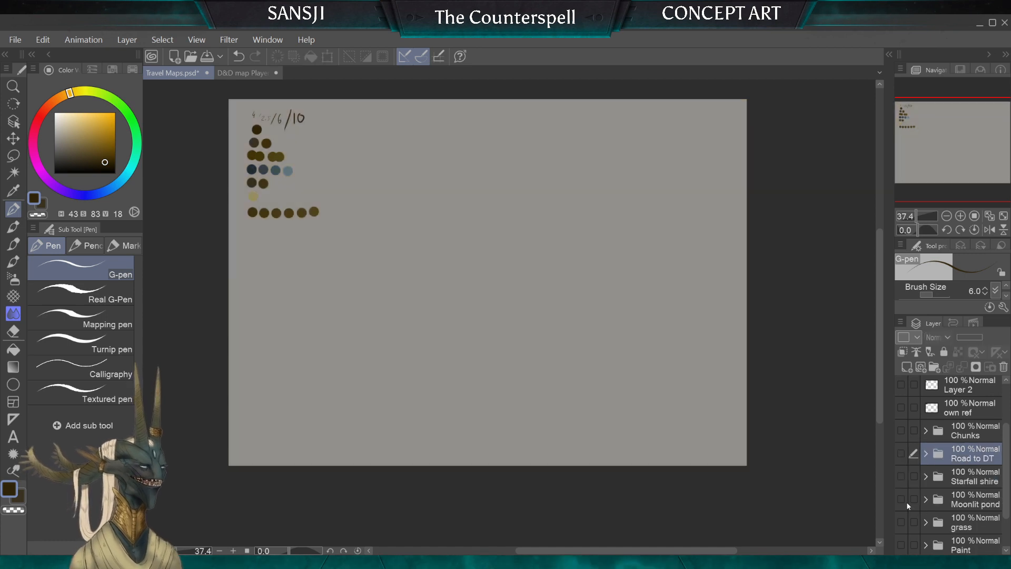
{"action": "left_click", "coordinate": [901, 499]}
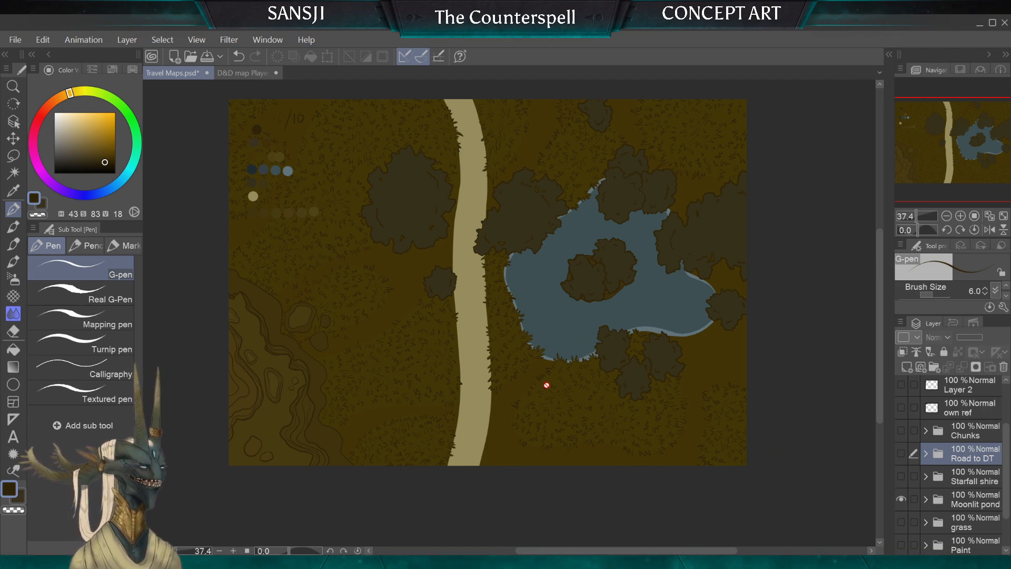
Duplicate the grass layer of the Moonlit pond folder and move the copy out, above the Road to DT folder
{"action": "left_click", "coordinate": [927, 501]}
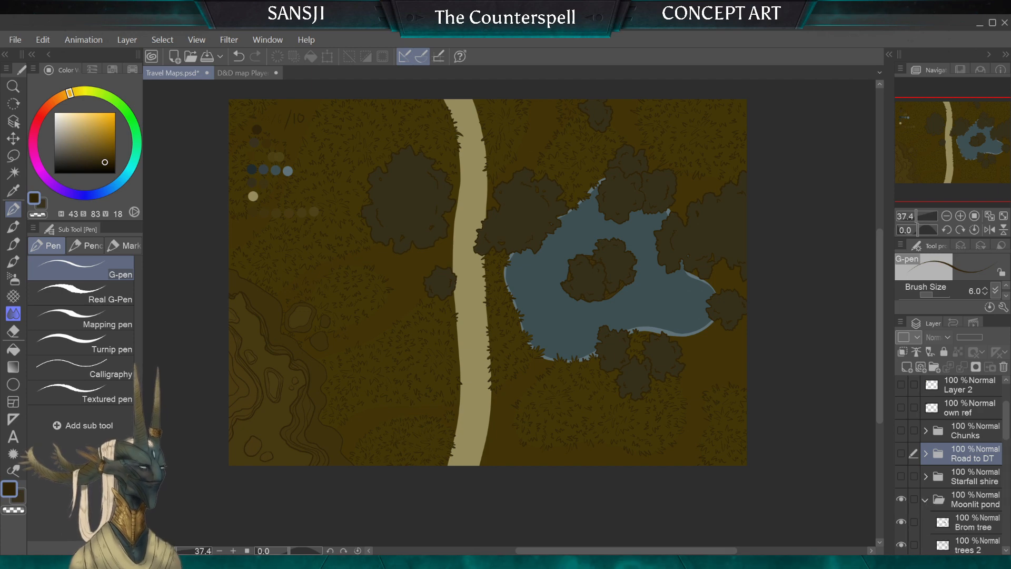
{"action": "left_click_drag", "start_coordinate": [1007, 429], "coordinate": [907, 368]}
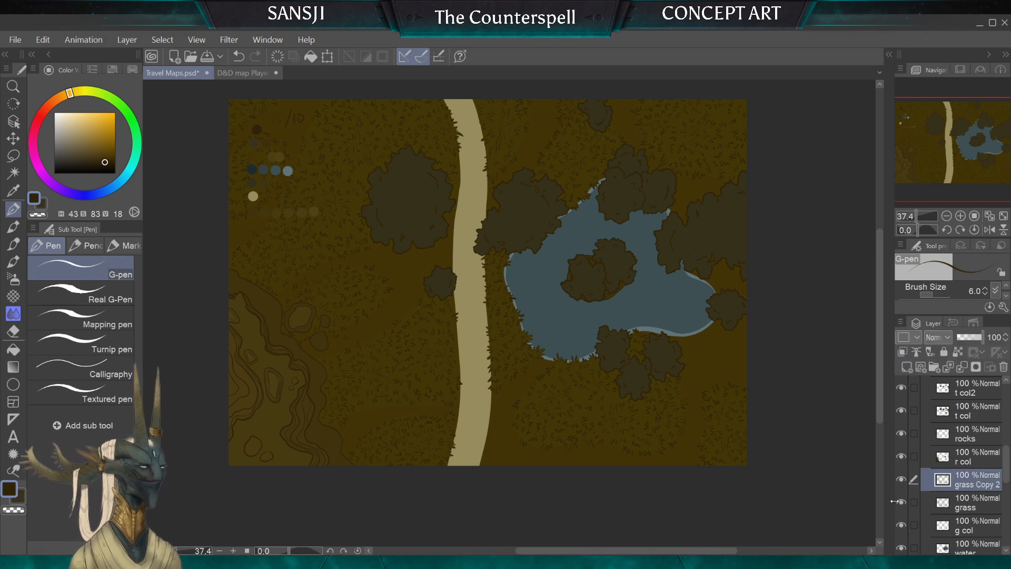
{"action": "left_click_drag", "start_coordinate": [967, 479], "coordinate": [958, 399]}
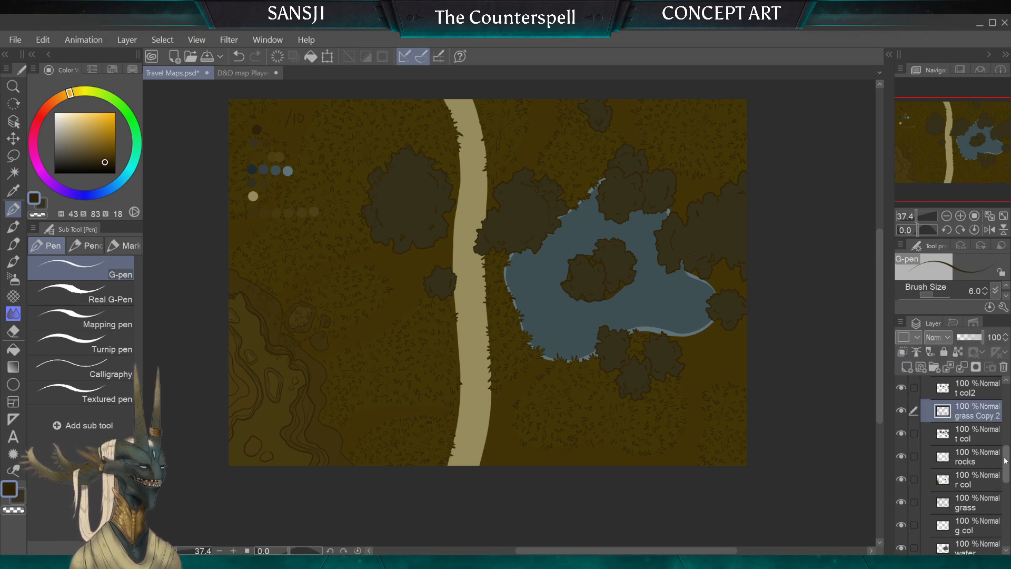
{"action": "left_click_drag", "start_coordinate": [1007, 465], "coordinate": [1007, 438]}
{"action": "left_click_drag", "start_coordinate": [966, 482], "coordinate": [924, 400]}
Collapse and hide the Moonlit pond folder
{"action": "left_click", "coordinate": [926, 480]}
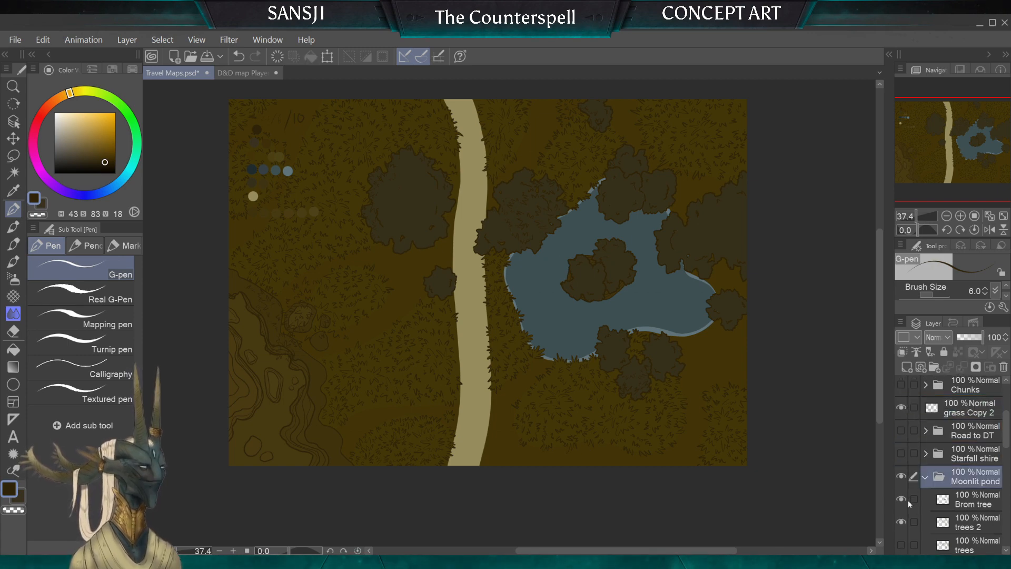
{"action": "left_click", "coordinate": [926, 480]}
{"action": "left_click", "coordinate": [902, 476]}
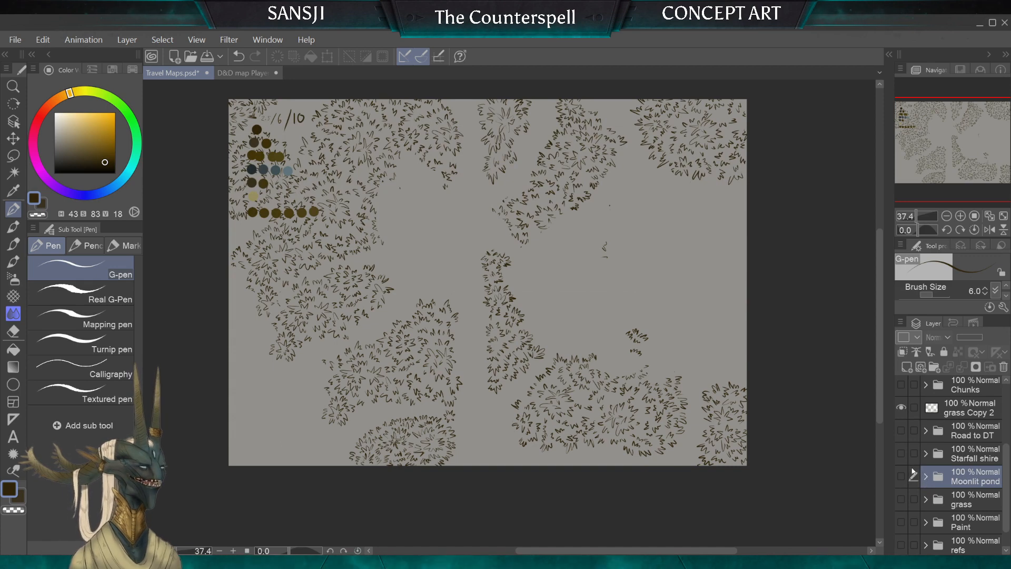
Place the copied grass layer above trees in the Road to DT folder, with the folder shown and the grass hidden
{"action": "left_click", "coordinate": [926, 431]}
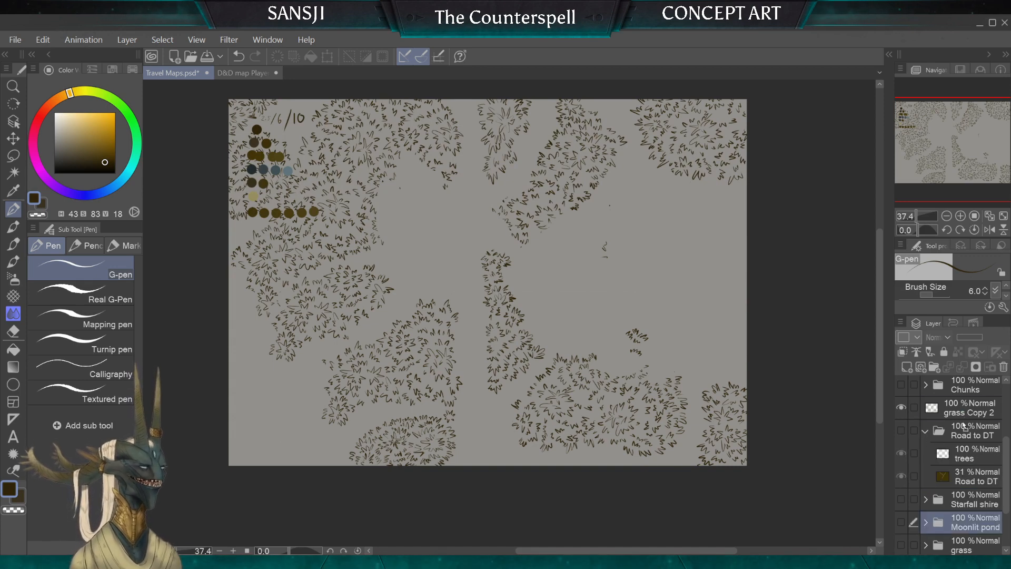
{"action": "left_click_drag", "start_coordinate": [964, 410], "coordinate": [948, 448]}
{"action": "left_click", "coordinate": [902, 407]}
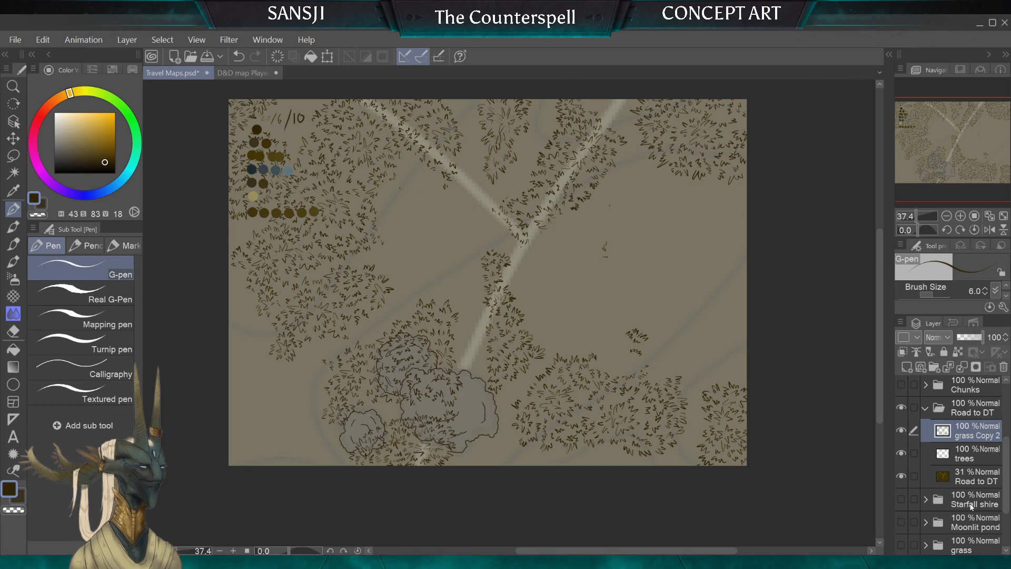
{"action": "left_click", "coordinate": [902, 432]}
Add a new layer above the Road to DT sketch and draw two long wavy contour lines enclosing the trees and road
{"action": "left_click", "coordinate": [955, 473]}
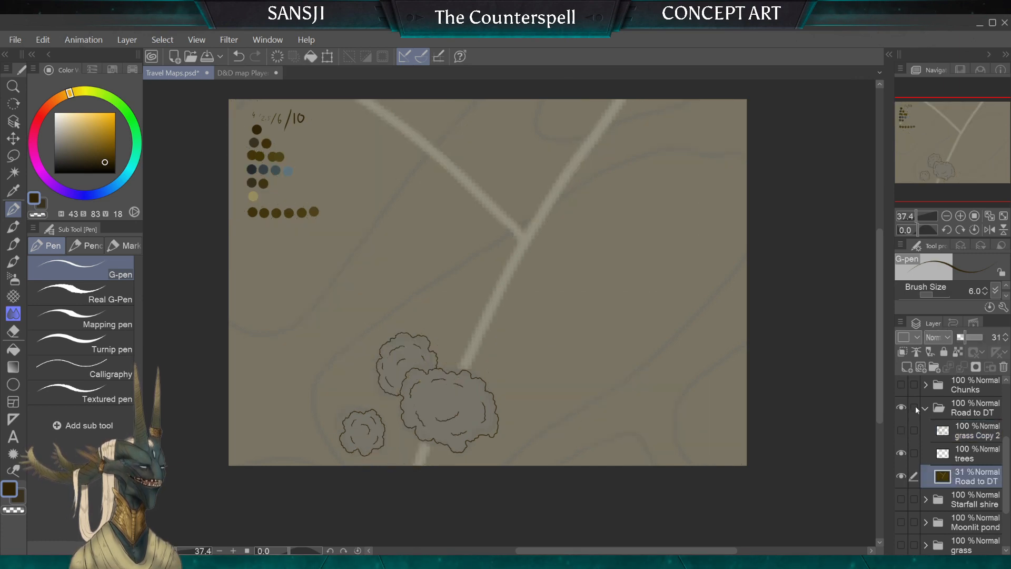
{"action": "left_click", "coordinate": [907, 367]}
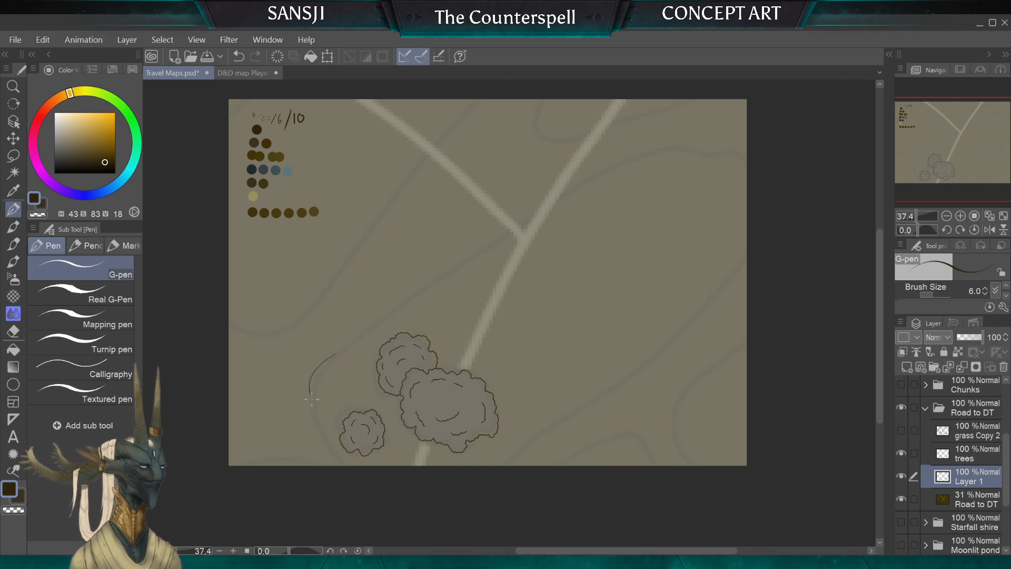
{"action": "mouse_move", "coordinate": [335, 353]}
{"action": "left_mouse_down"}
{"action": "mouse_move", "coordinate": [413, 278]}
{"action": "mouse_move", "coordinate": [487, 240]}
{"action": "mouse_move", "coordinate": [502, 202]}
{"action": "mouse_move", "coordinate": [528, 182]}
{"action": "left_mouse_up"}
{"action": "mouse_move", "coordinate": [611, 149]}
{"action": "left_mouse_down"}
{"action": "mouse_move", "coordinate": [745, 139]}
{"action": "mouse_move", "coordinate": [777, 195]}
{"action": "mouse_move", "coordinate": [722, 307]}
{"action": "left_mouse_up"}
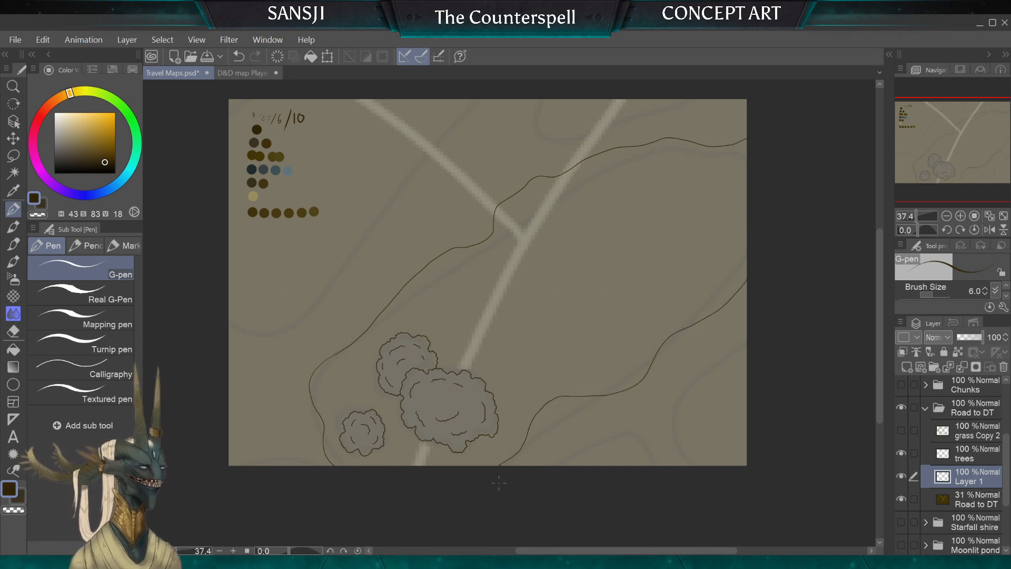
Draw the two contour curves in the map's lower right corner and the loop crossing the upper end of the right-hand road
{"action": "left_click_drag", "start_coordinate": [559, 472], "coordinate": [662, 470]}
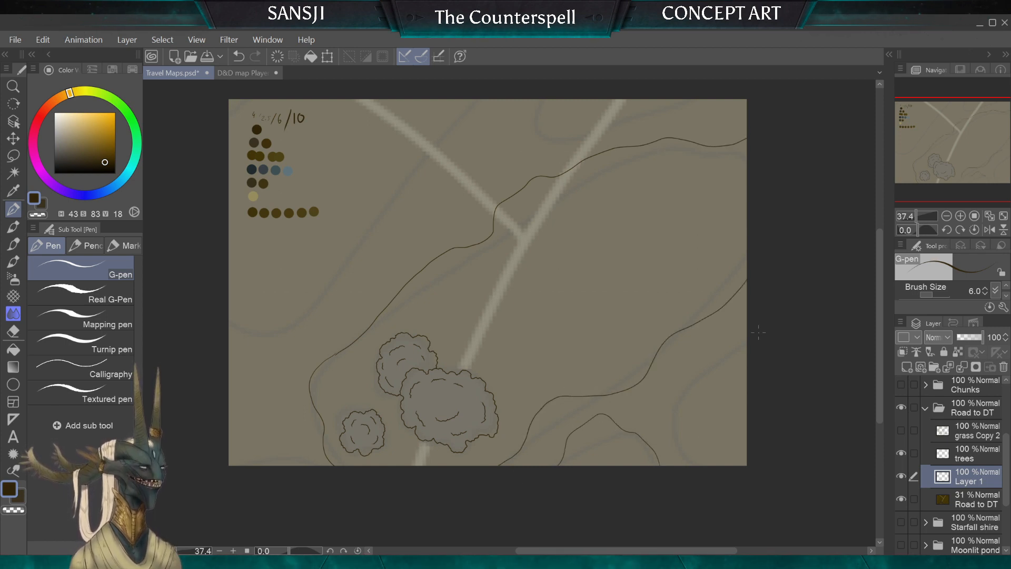
{"action": "left_click_drag", "start_coordinate": [679, 383], "coordinate": [700, 470]}
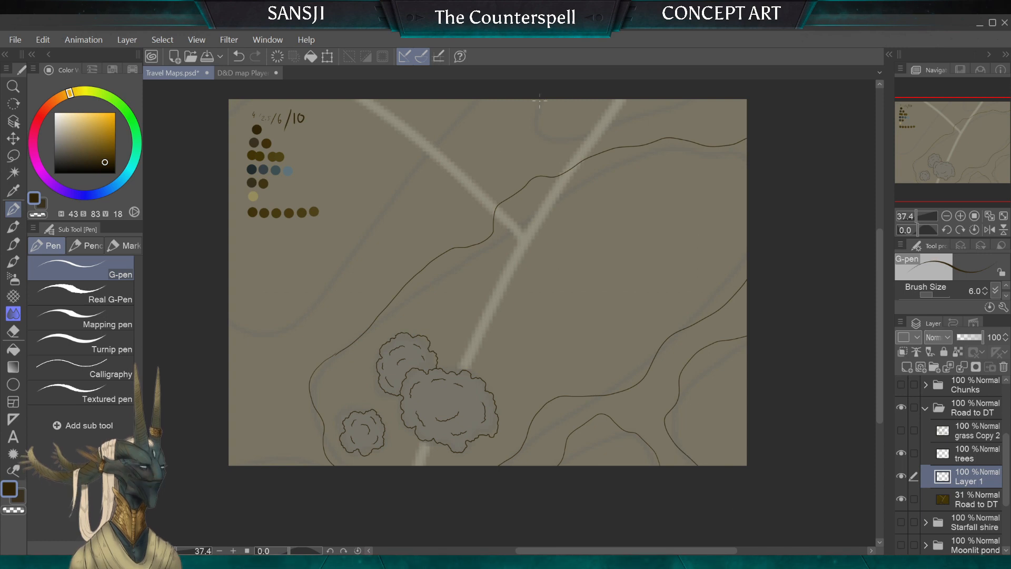
{"action": "left_click_drag", "start_coordinate": [667, 110], "coordinate": [706, 98]}
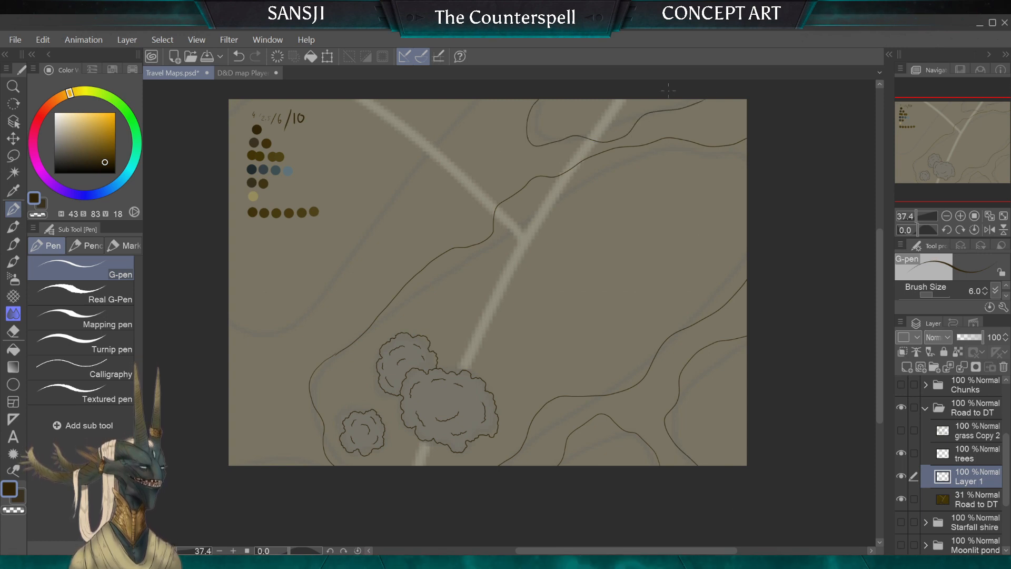
{"action": "key", "text": "ctrl+z"}
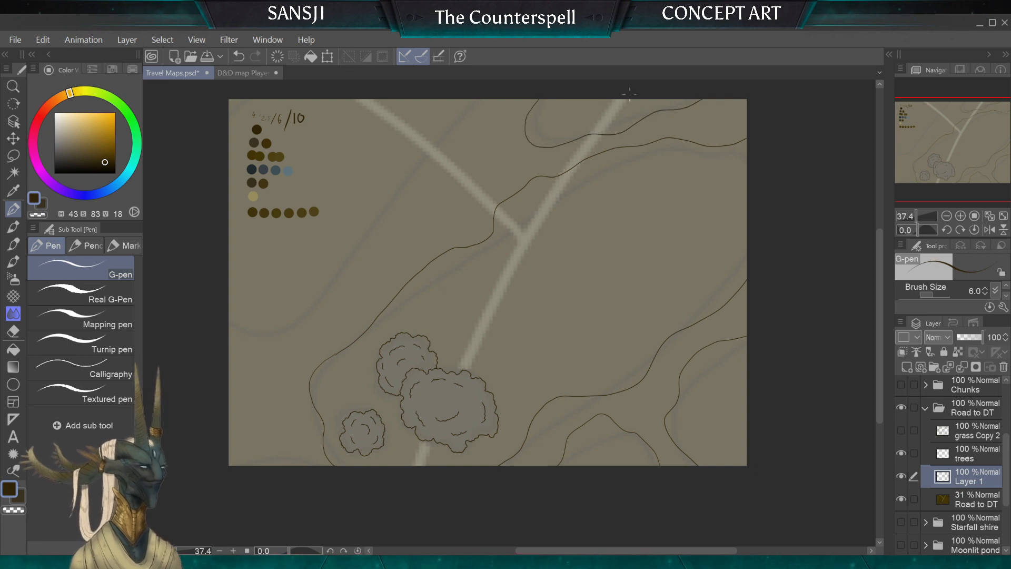
Draw the long contour crossing the left road branch and the one in the lower left corner, and rename the layer as gp
{"action": "left_click_drag", "start_coordinate": [478, 97], "coordinate": [429, 149]}
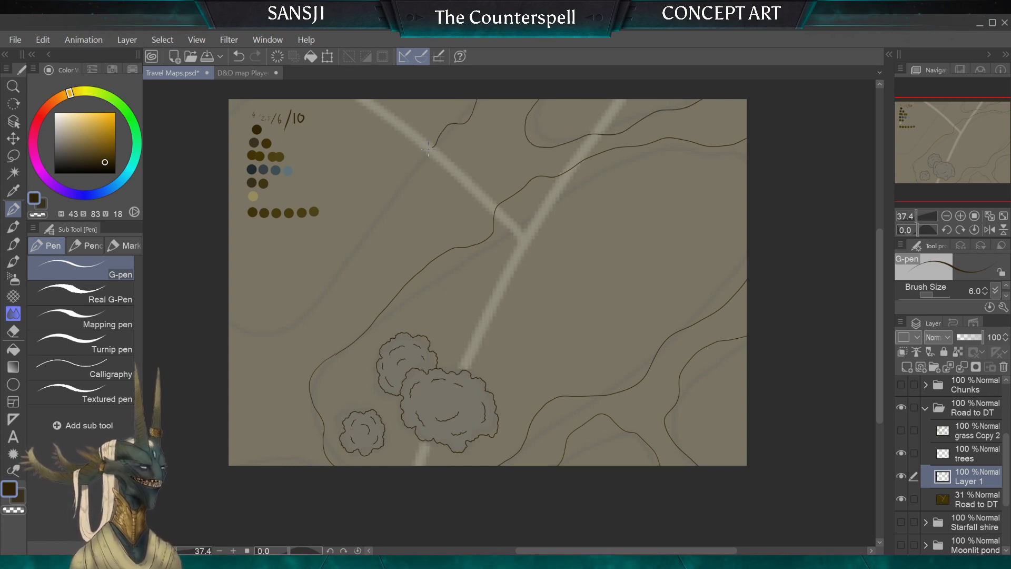
{"action": "mouse_move", "coordinate": [374, 236]}
{"action": "left_mouse_down"}
{"action": "mouse_move", "coordinate": [333, 276]}
{"action": "mouse_move", "coordinate": [304, 328]}
{"action": "mouse_move", "coordinate": [251, 325]}
{"action": "mouse_move", "coordinate": [216, 304]}
{"action": "left_mouse_up"}
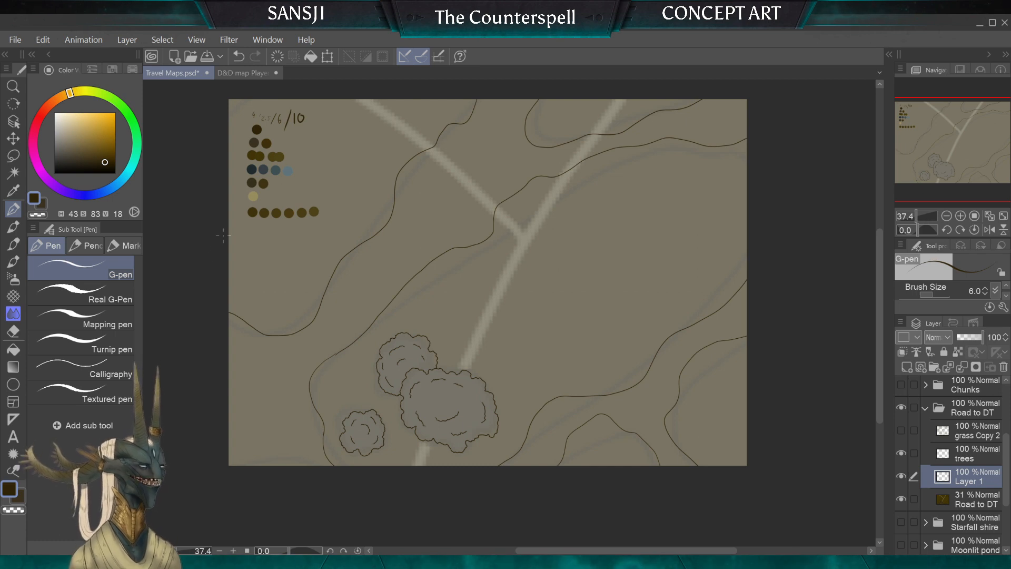
{"action": "left_click_drag", "start_coordinate": [256, 412], "coordinate": [308, 477]}
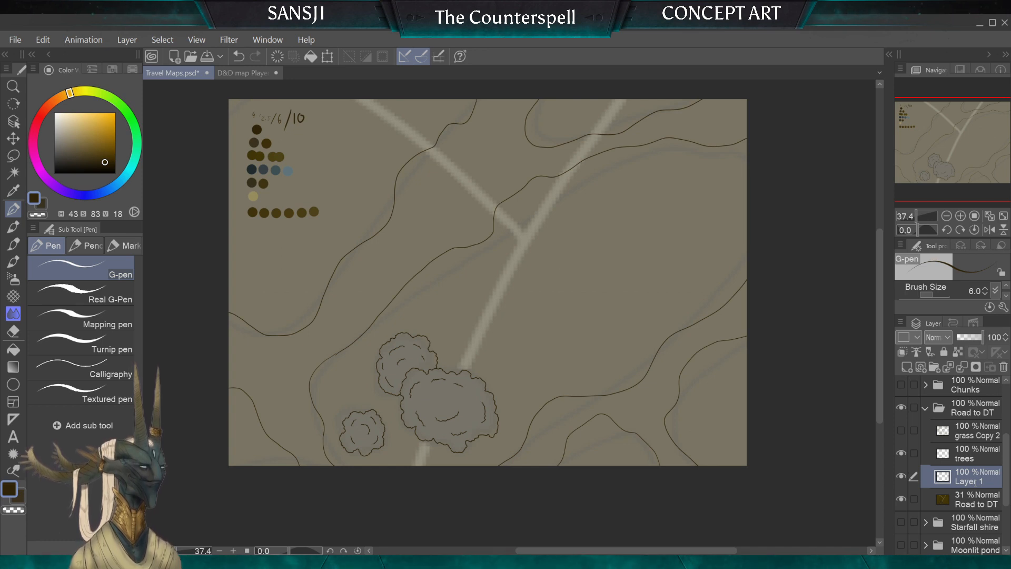
{"action": "type", "text": "gp"}
{"action": "key", "text": "Return"}
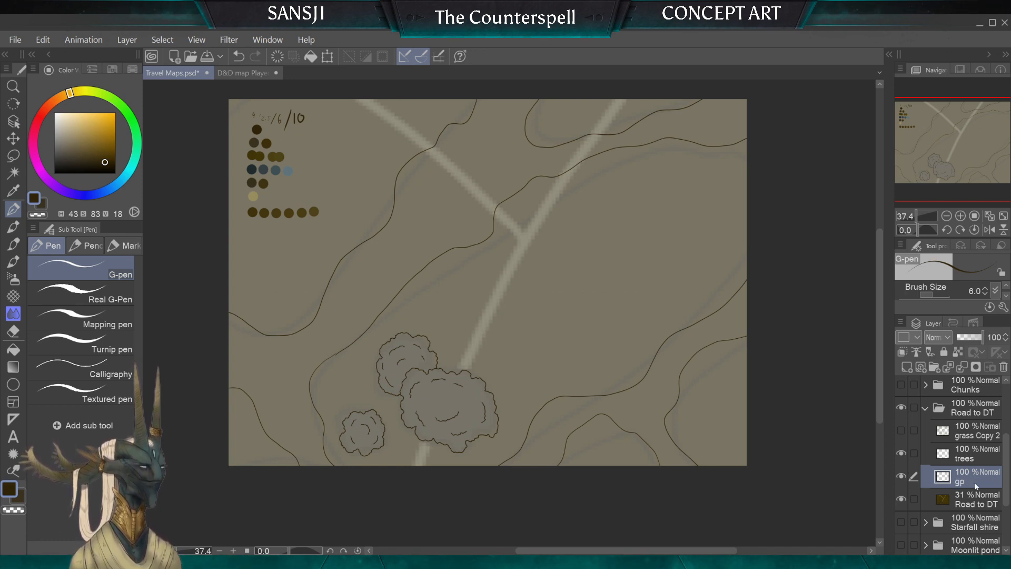
Show the grass Copy 2 layer, hide the trees layer, and place the grass directly below trees in the Road to DT folder
{"action": "left_click", "coordinate": [902, 431]}
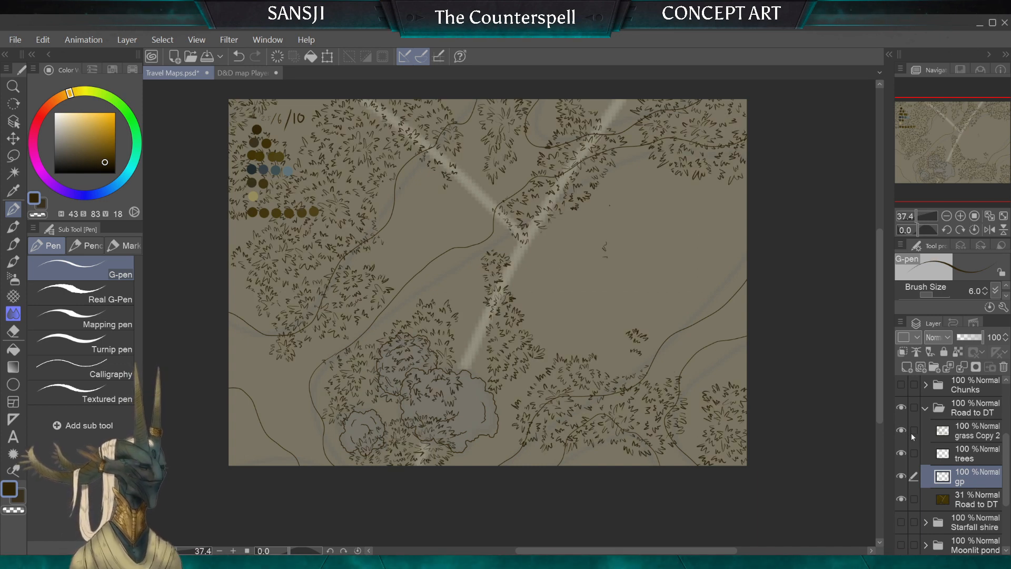
{"action": "left_click", "coordinate": [902, 454]}
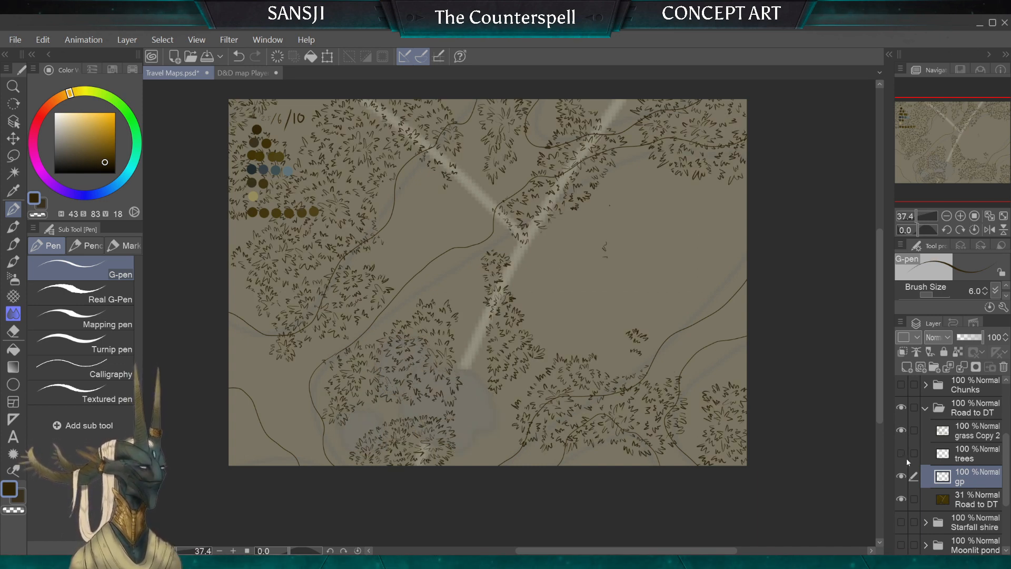
{"action": "left_click_drag", "start_coordinate": [974, 431], "coordinate": [1007, 422]}
{"action": "left_click_drag", "start_coordinate": [969, 389], "coordinate": [955, 490]}
Hide the palette layer and make grass Copy 2 the active layer
{"action": "scroll", "coordinate": [916, 432], "scroll_direction": "down", "scroll_amount": 3}
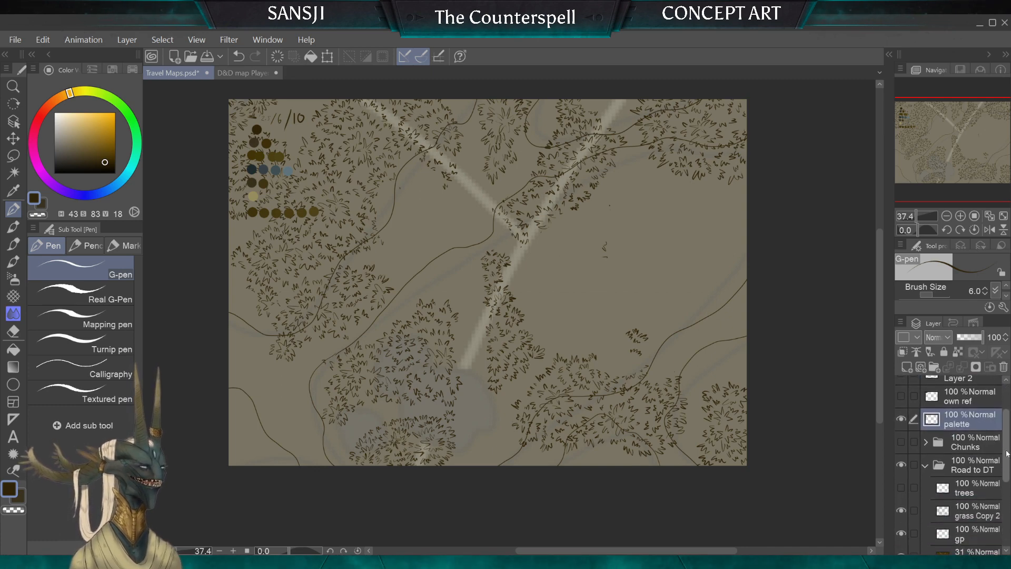
{"action": "left_click", "coordinate": [901, 404]}
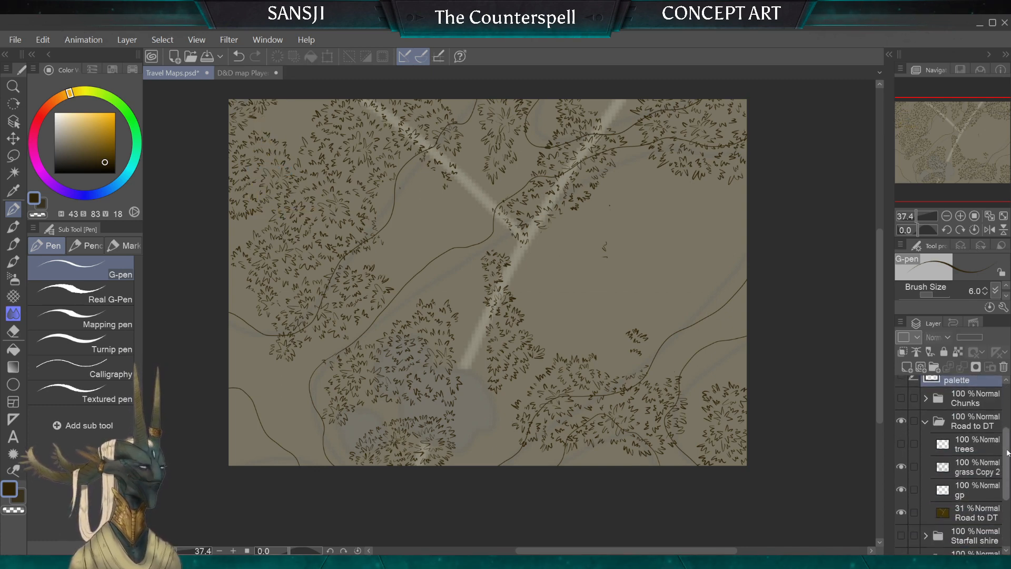
{"action": "scroll", "coordinate": [953, 464], "scroll_direction": "down", "scroll_amount": 2}
{"action": "left_click", "coordinate": [980, 456]}
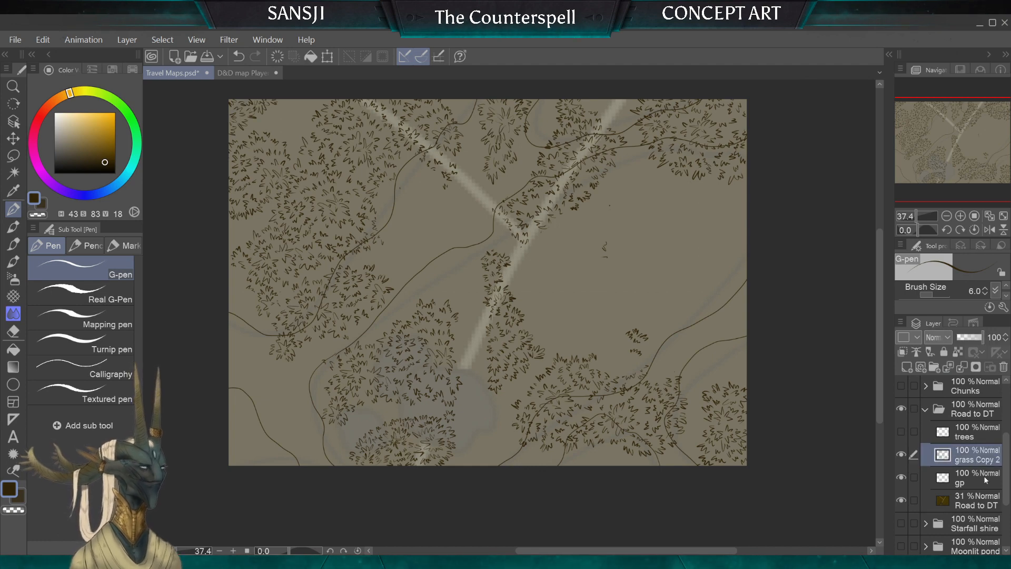
Lasso the grass clump crossing the left contour's lower bend, move it into the map's lower left corner, and deselect
{"action": "left_click", "coordinate": [13, 156]}
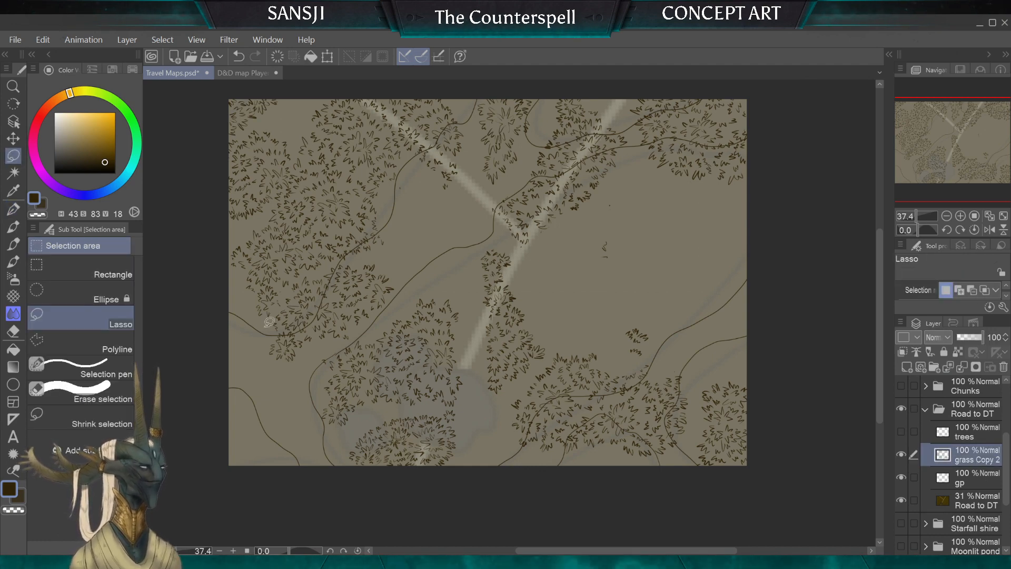
{"action": "mouse_move", "coordinate": [282, 299]}
{"action": "left_mouse_down"}
{"action": "mouse_move", "coordinate": [266, 368]}
{"action": "mouse_move", "coordinate": [344, 341]}
{"action": "left_mouse_up"}
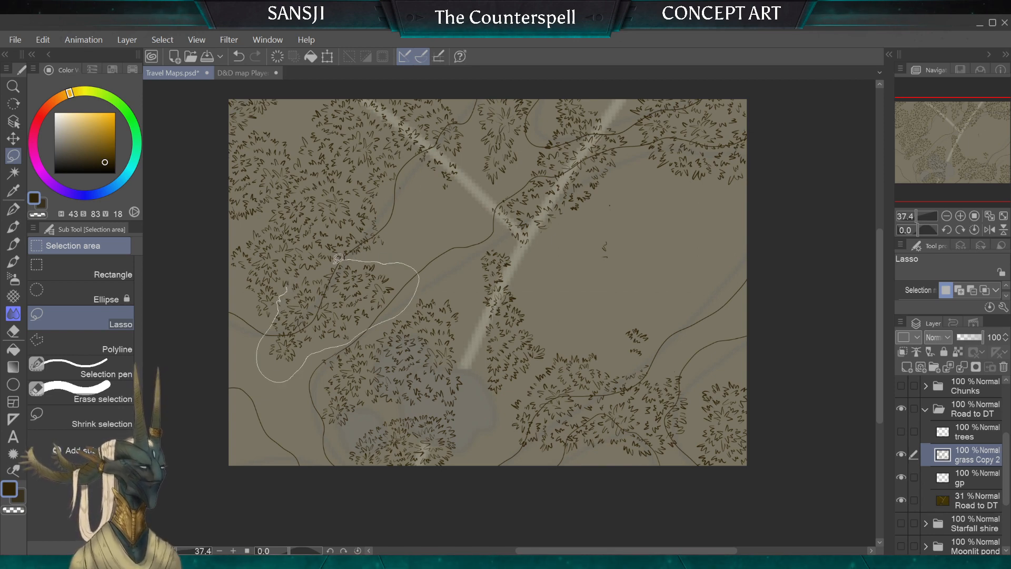
{"action": "left_click_drag", "start_coordinate": [338, 258], "coordinate": [337, 258]}
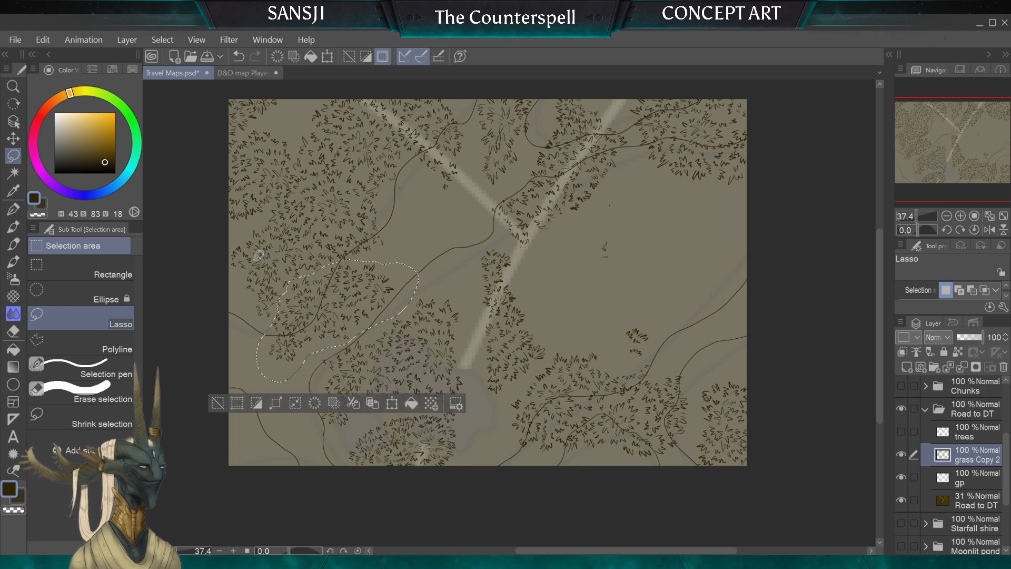
{"action": "key", "text": "k"}
{"action": "left_click_drag", "start_coordinate": [321, 290], "coordinate": [228, 456]}
{"action": "key", "text": "m"}
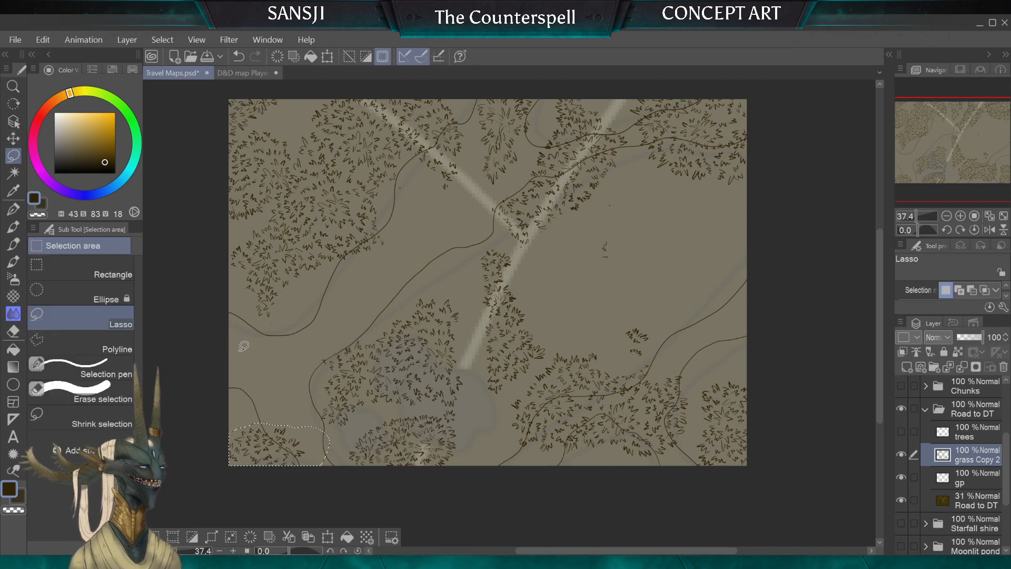
{"action": "key", "text": "ctrl+d"}
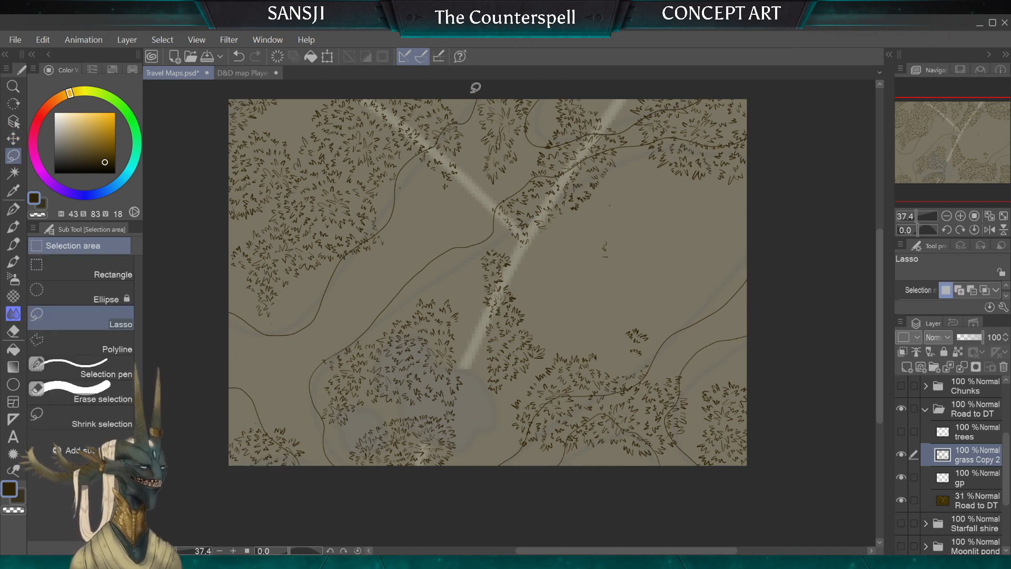
Lasso the grass clump at the upper edge between the two roads, then move and rotate it to fit inside the lower left contour
{"action": "mouse_move", "coordinate": [475, 87]}
{"action": "left_mouse_down"}
{"action": "mouse_move", "coordinate": [470, 147]}
{"action": "mouse_move", "coordinate": [503, 189]}
{"action": "mouse_move", "coordinate": [548, 95]}
{"action": "mouse_move", "coordinate": [486, 82]}
{"action": "left_mouse_up"}
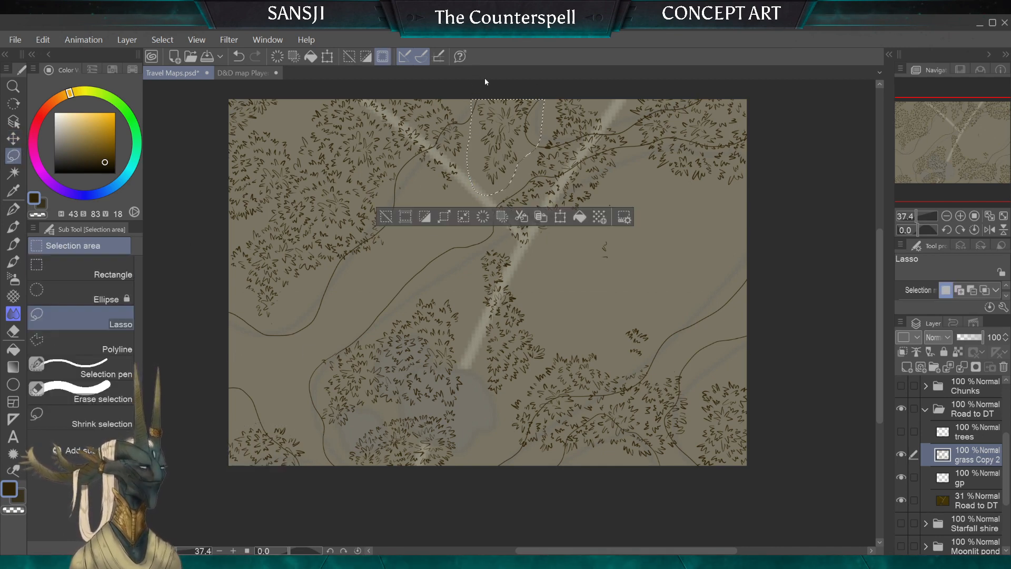
{"action": "key", "text": "m"}
{"action": "mouse_move", "coordinate": [493, 129]}
{"action": "left_mouse_down"}
{"action": "mouse_move", "coordinate": [487, 175]}
{"action": "mouse_move", "coordinate": [237, 359]}
{"action": "mouse_move", "coordinate": [243, 381]}
{"action": "left_mouse_up"}
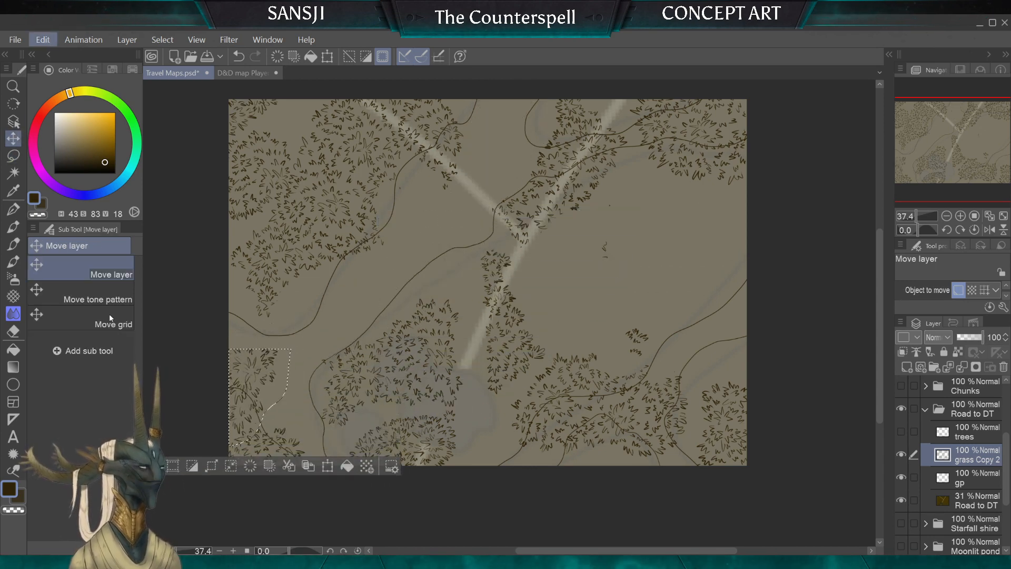
{"action": "left_click", "coordinate": [209, 330]}
{"action": "left_click_drag", "start_coordinate": [252, 332], "coordinate": [237, 407]}
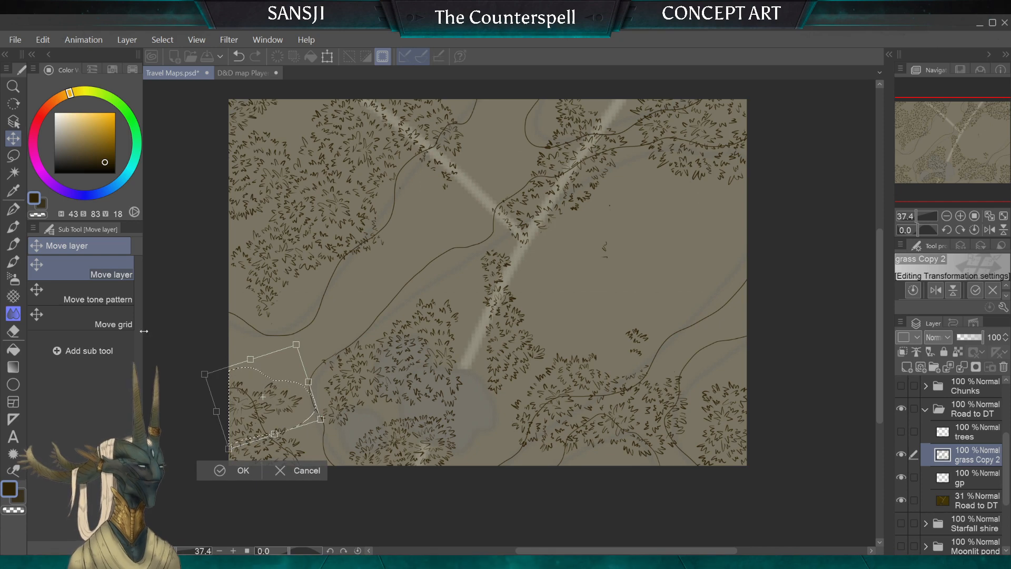
{"action": "left_click", "coordinate": [214, 466]}
{"action": "key", "text": "m"}
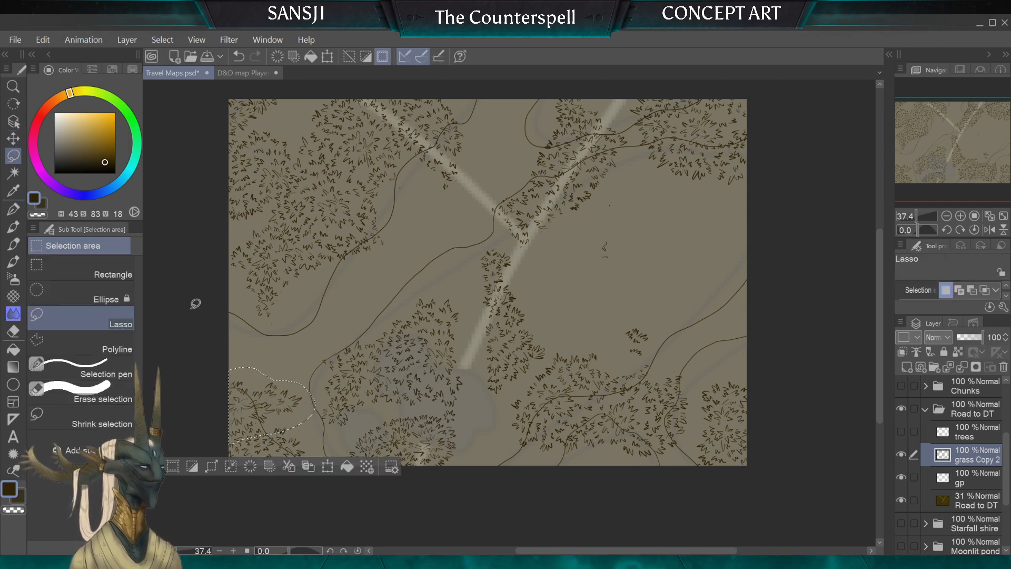
{"action": "key", "text": "ctrl+d"}
Erase the grass spilling past the contour in the map's lower left corner with the Hard eraser
{"action": "key", "text": "e"}
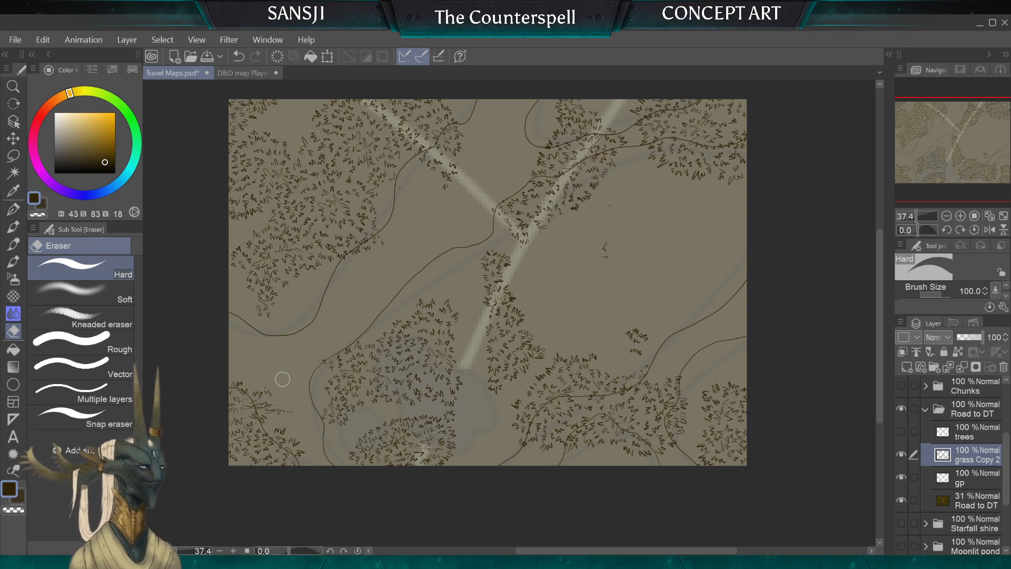
{"action": "left_click_drag", "start_coordinate": [290, 404], "coordinate": [282, 418]}
{"action": "left_click_drag", "start_coordinate": [259, 381], "coordinate": [267, 397]}
{"action": "key", "text": "bracketleft"}
{"action": "key", "text": "bracketleft"}
{"action": "key", "text": "bracketleft"}
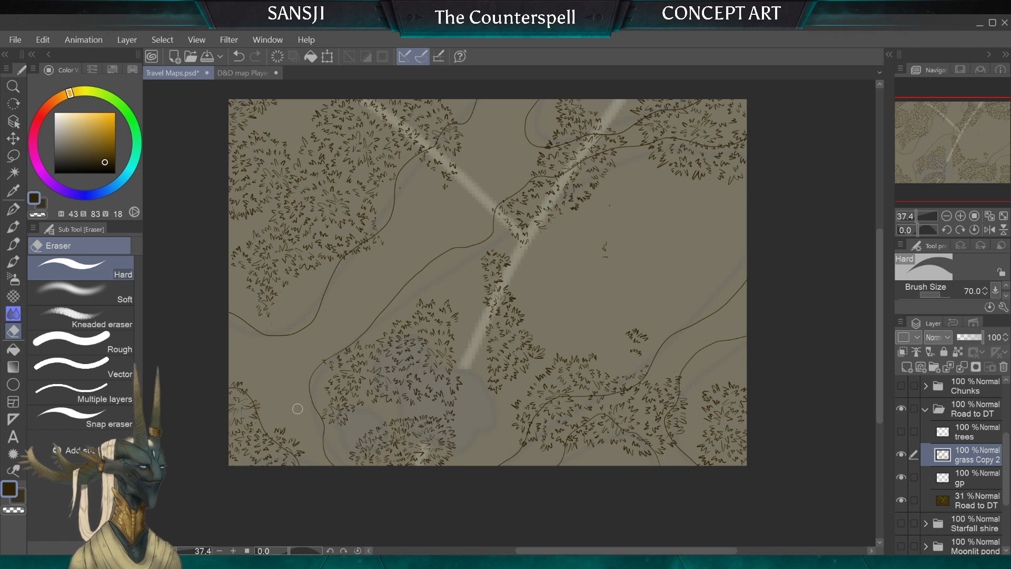
Erase the stray grass marks in the open area east of the roads and the grass beyond the contour along the left road branch
{"action": "key", "text": "bracketright"}
{"action": "key", "text": "bracketright"}
{"action": "key", "text": "bracketright"}
{"action": "key", "text": "bracketright"}
{"action": "key", "text": "bracketright"}
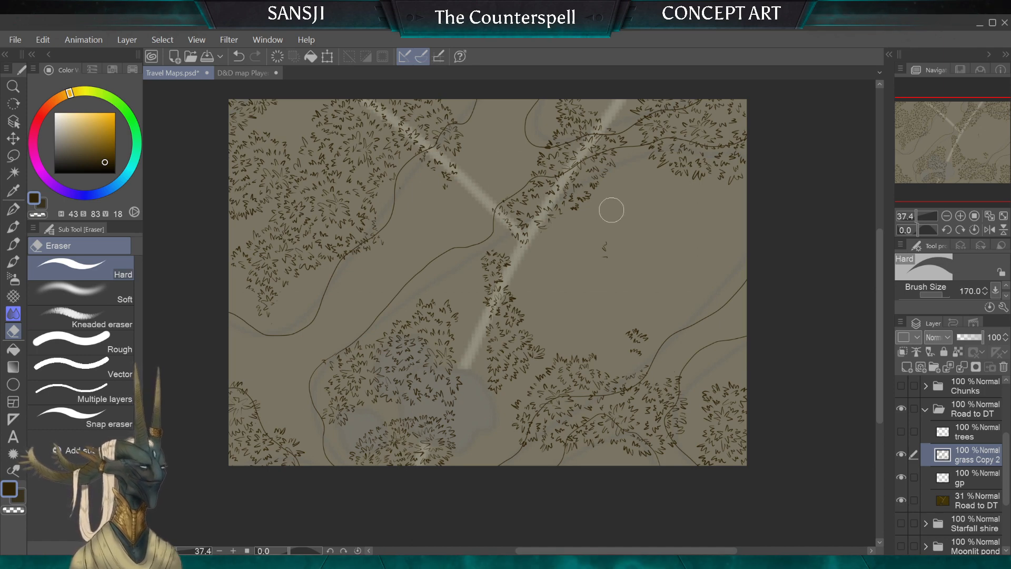
{"action": "key", "text": "bracketleft"}
{"action": "key", "text": "bracketleft"}
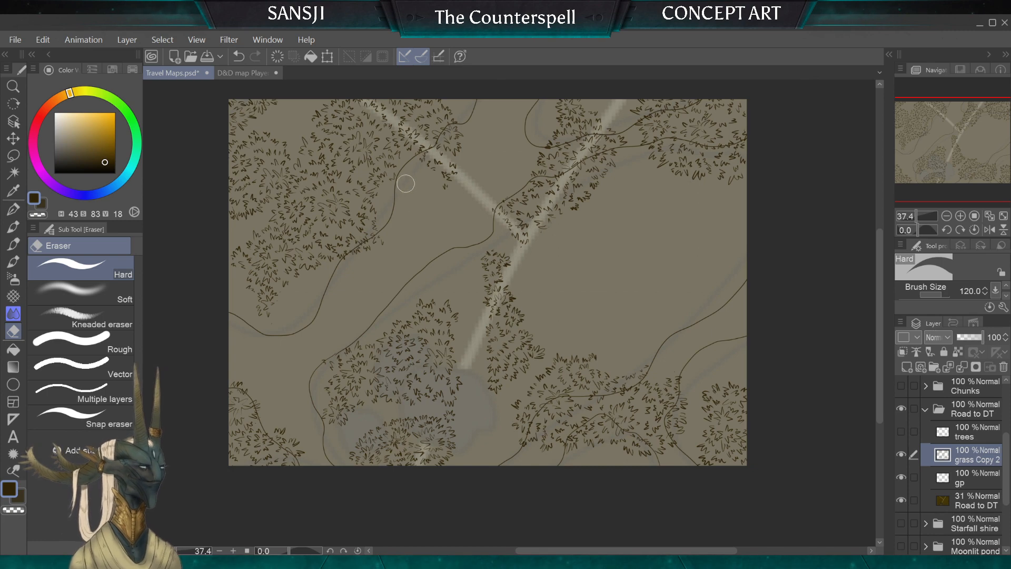
{"action": "key", "text": "bracketleft"}
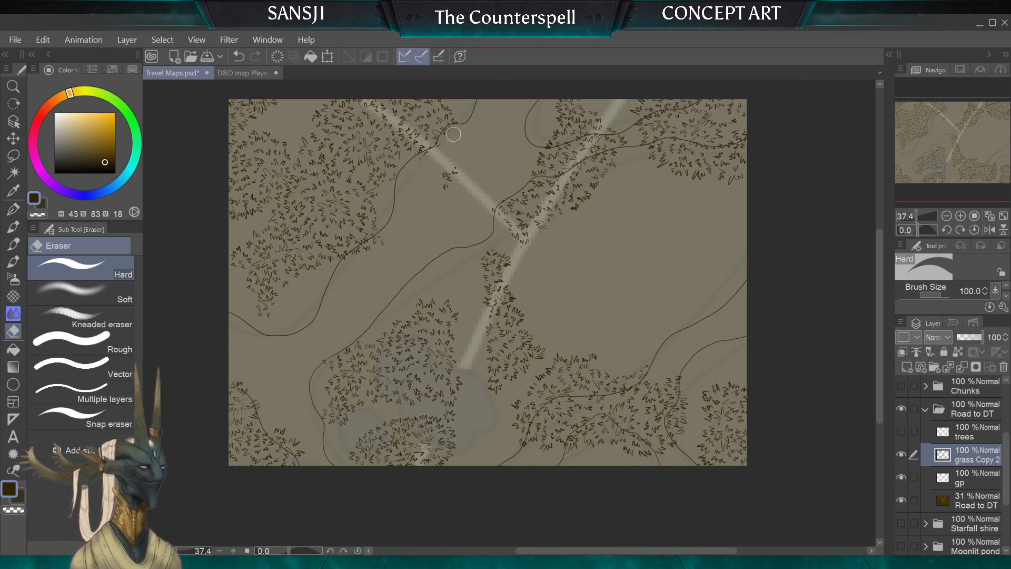
{"action": "key", "text": "bracketright"}
{"action": "left_click_drag", "start_coordinate": [452, 154], "coordinate": [466, 165]}
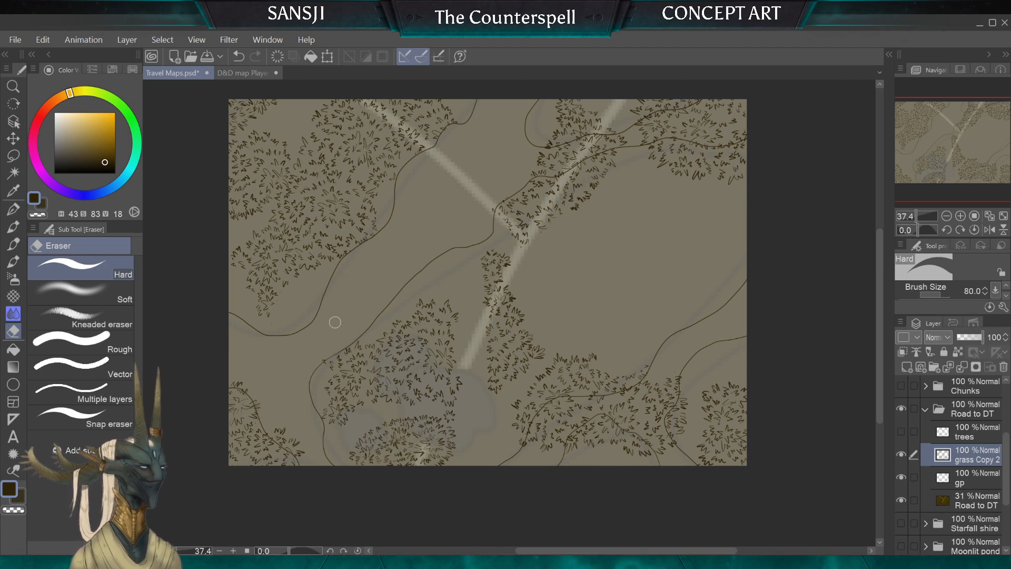
Lasso the grass covering the right-hand road, move it to the map's right edge, and rotate it slightly clockwise along the contour
{"action": "left_click", "coordinate": [14, 156]}
{"action": "mouse_move", "coordinate": [552, 85]}
{"action": "left_mouse_down"}
{"action": "mouse_move", "coordinate": [475, 196]}
{"action": "mouse_move", "coordinate": [487, 222]}
{"action": "mouse_move", "coordinate": [550, 268]}
{"action": "left_mouse_up"}
{"action": "left_click_drag", "start_coordinate": [626, 110], "coordinate": [621, 95]}
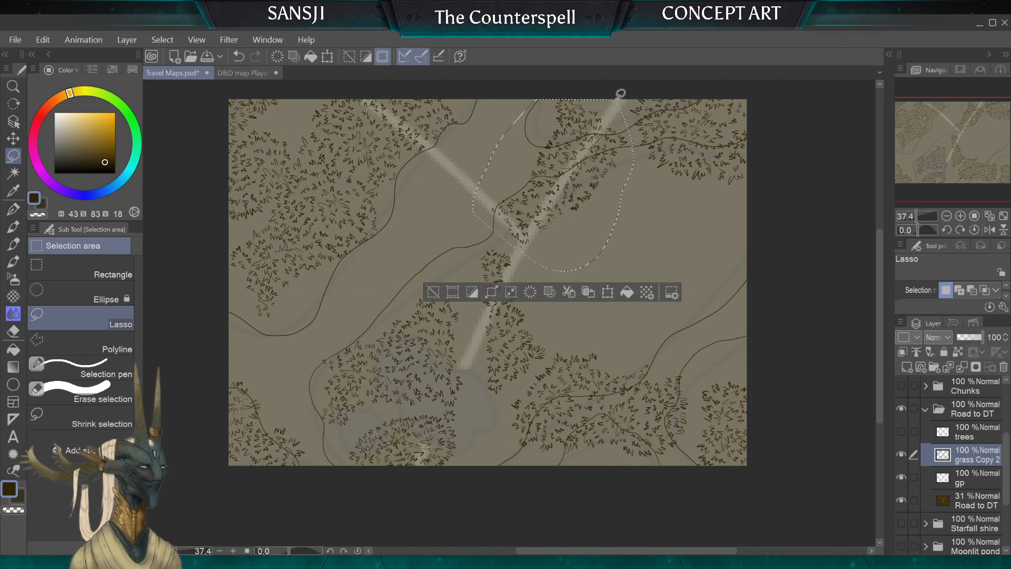
{"action": "left_click", "coordinate": [13, 139]}
{"action": "mouse_move", "coordinate": [537, 217]}
{"action": "left_mouse_down"}
{"action": "mouse_move", "coordinate": [633, 337]}
{"action": "mouse_move", "coordinate": [642, 341]}
{"action": "mouse_move", "coordinate": [650, 320]}
{"action": "left_mouse_up"}
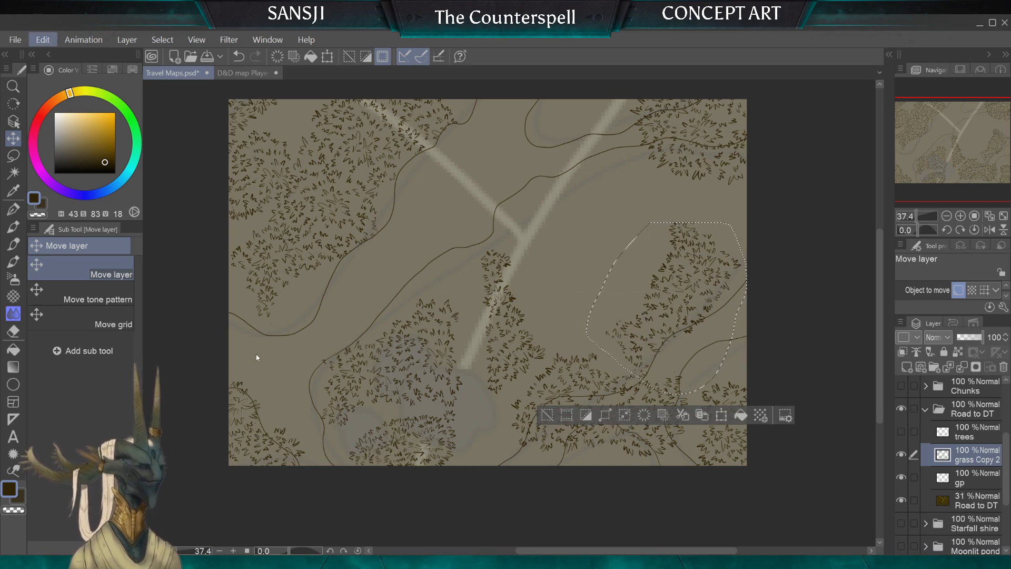
{"action": "left_click_drag", "start_coordinate": [548, 243], "coordinate": [566, 230]}
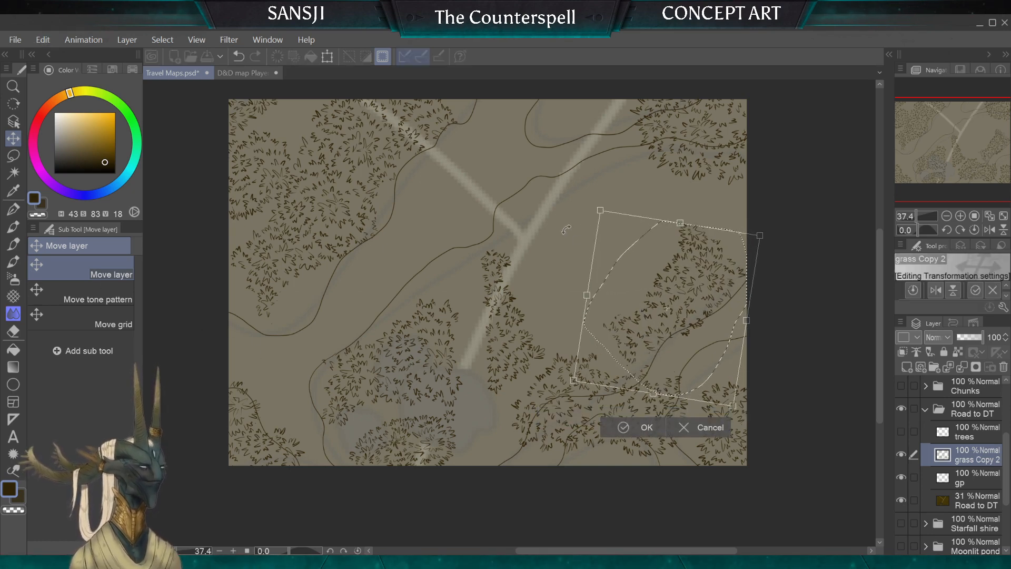
{"action": "left_click_drag", "start_coordinate": [628, 327], "coordinate": [640, 325]}
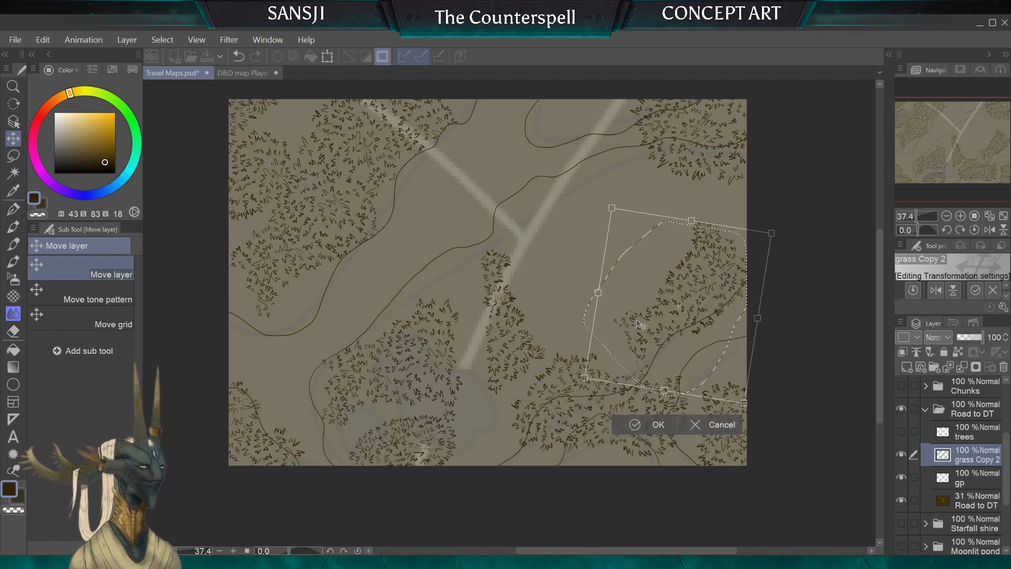
{"action": "left_click", "coordinate": [634, 425]}
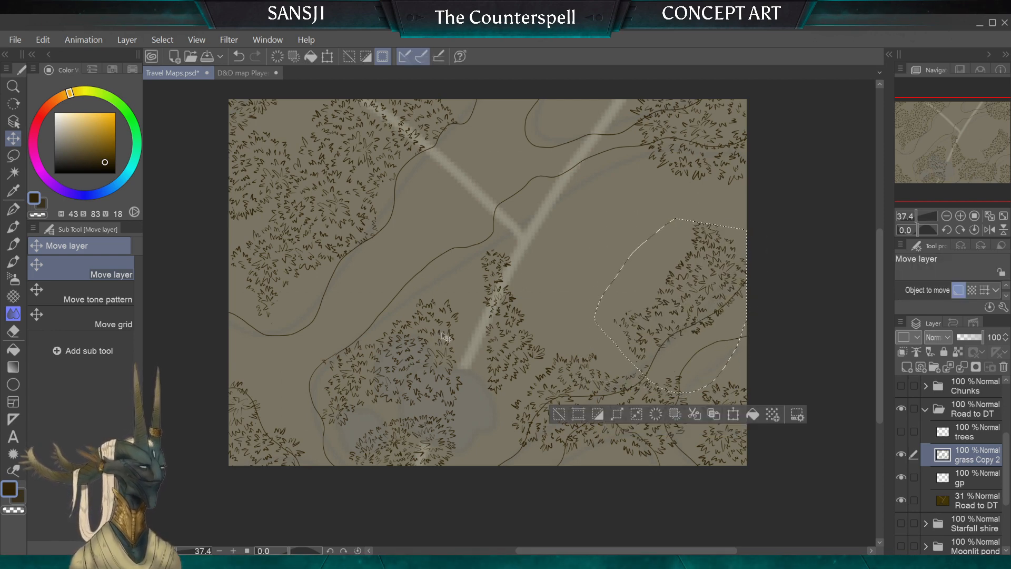
Lasso the grass clump at the map's lower edge and move it to the upper end of the right-hand road
{"action": "left_click", "coordinate": [13, 155]}
{"action": "left_click", "coordinate": [242, 230]}
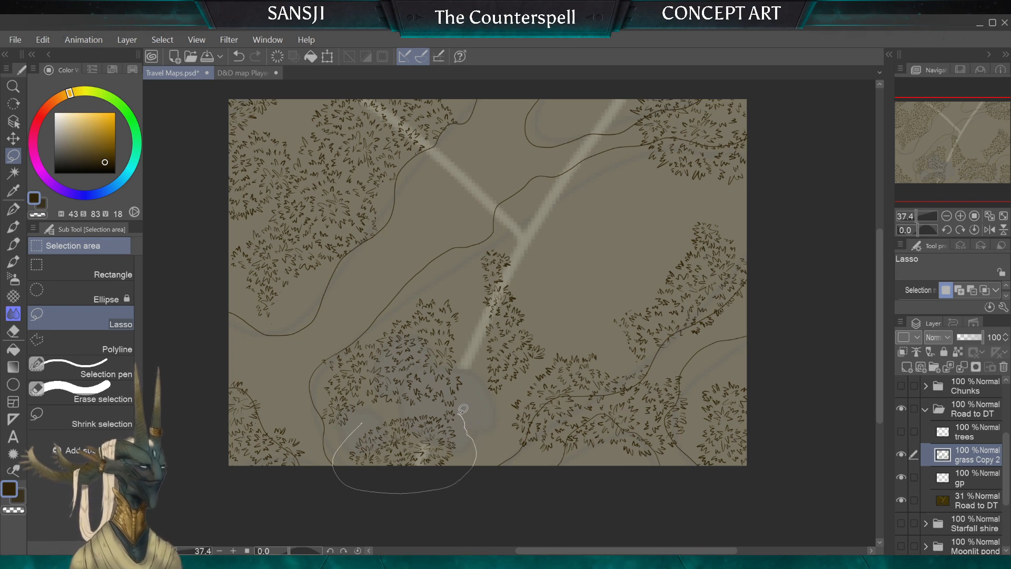
{"action": "left_click_drag", "start_coordinate": [369, 410], "coordinate": [369, 410]}
{"action": "left_click", "coordinate": [13, 138]}
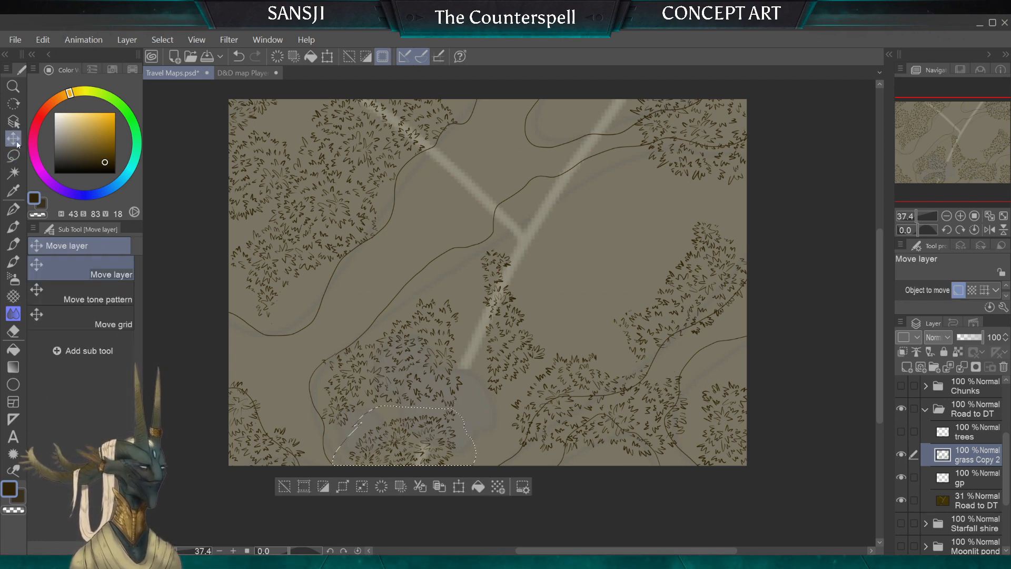
{"action": "left_click_drag", "start_coordinate": [382, 444], "coordinate": [531, 125]}
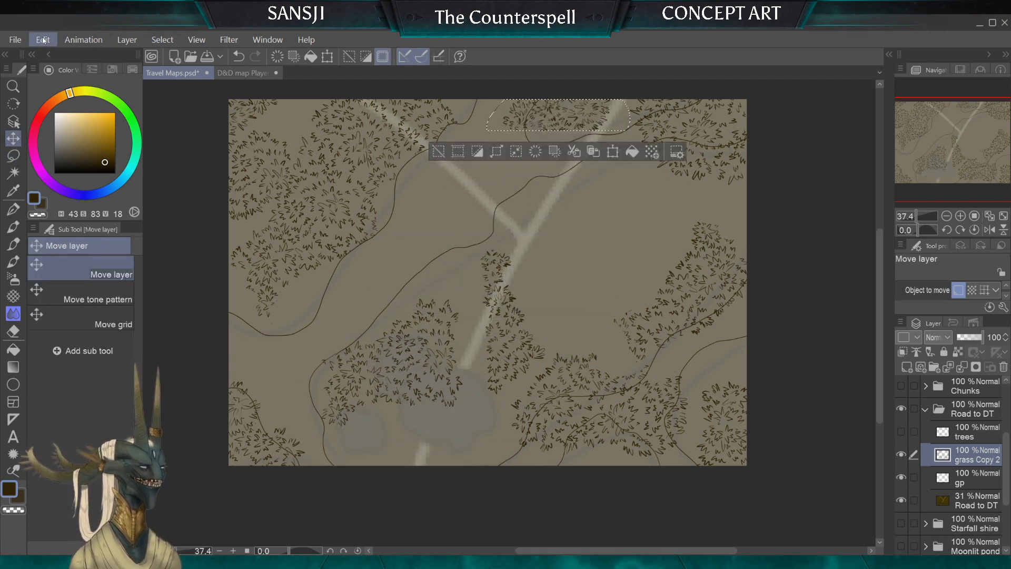
Rotate the moved grass clump clockwise, shift it down over the upper contour loop, and deselect it
{"action": "left_click", "coordinate": [262, 369]}
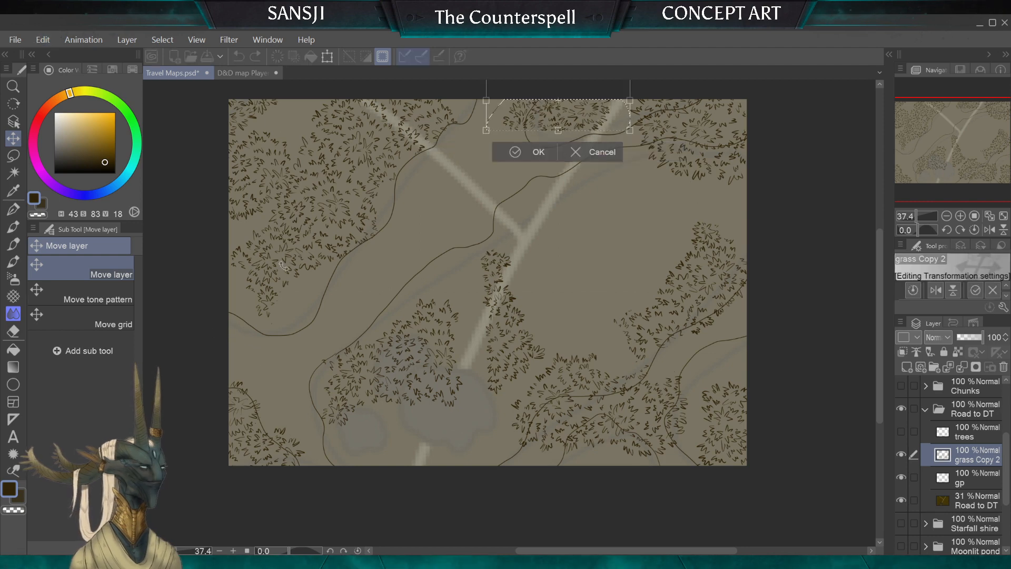
{"action": "left_click_drag", "start_coordinate": [451, 122], "coordinate": [658, 113]}
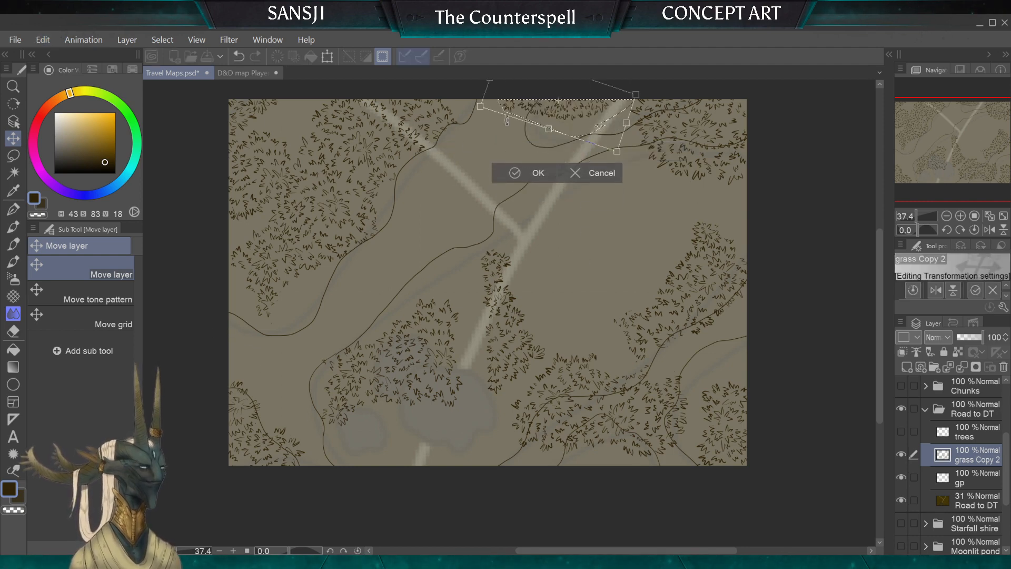
{"action": "left_click_drag", "start_coordinate": [526, 112], "coordinate": [527, 141]}
{"action": "left_click", "coordinate": [504, 201]}
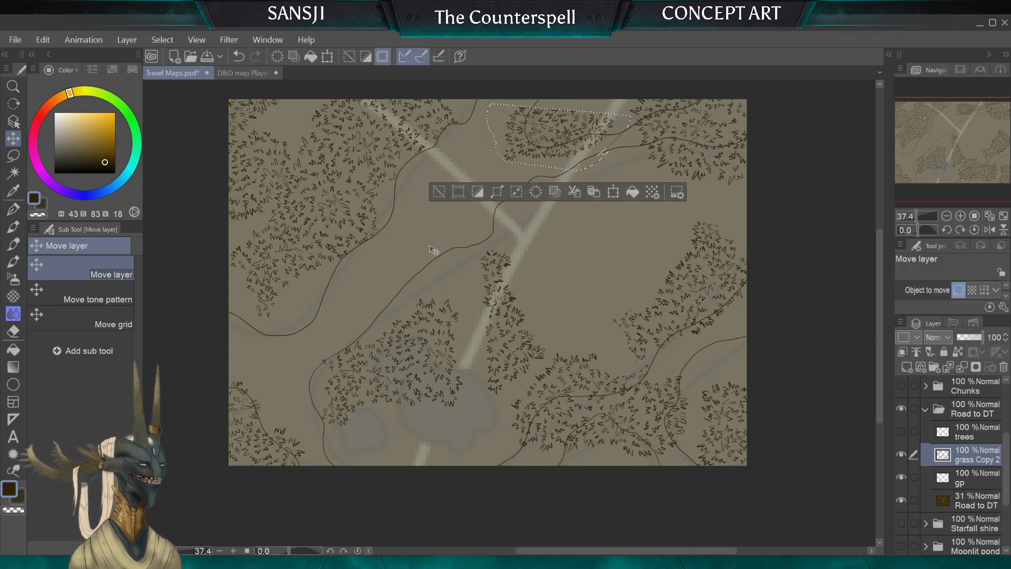
{"action": "key", "text": "m"}
{"action": "key", "text": "ctrl+d"}
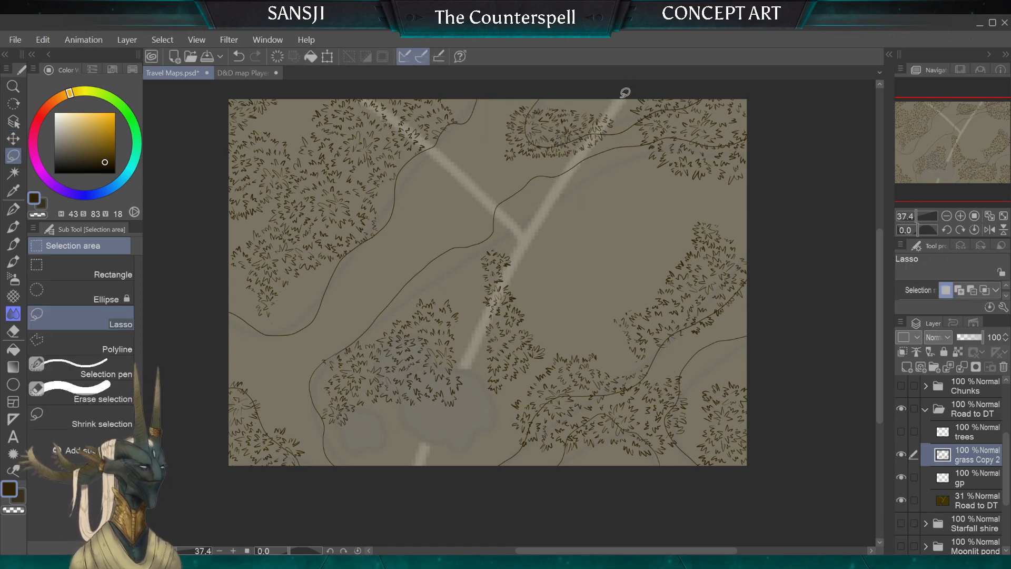
Lasso the grass in the map's upper right corner and move it down and right, below the long contour
{"action": "scroll", "coordinate": [732, 119], "scroll_direction": "up", "scroll_amount": 1}
{"action": "mouse_move", "coordinate": [808, 144]}
{"action": "left_mouse_down"}
{"action": "mouse_move", "coordinate": [777, 87]}
{"action": "mouse_move", "coordinate": [694, 74]}
{"action": "mouse_move", "coordinate": [631, 104]}
{"action": "left_mouse_up"}
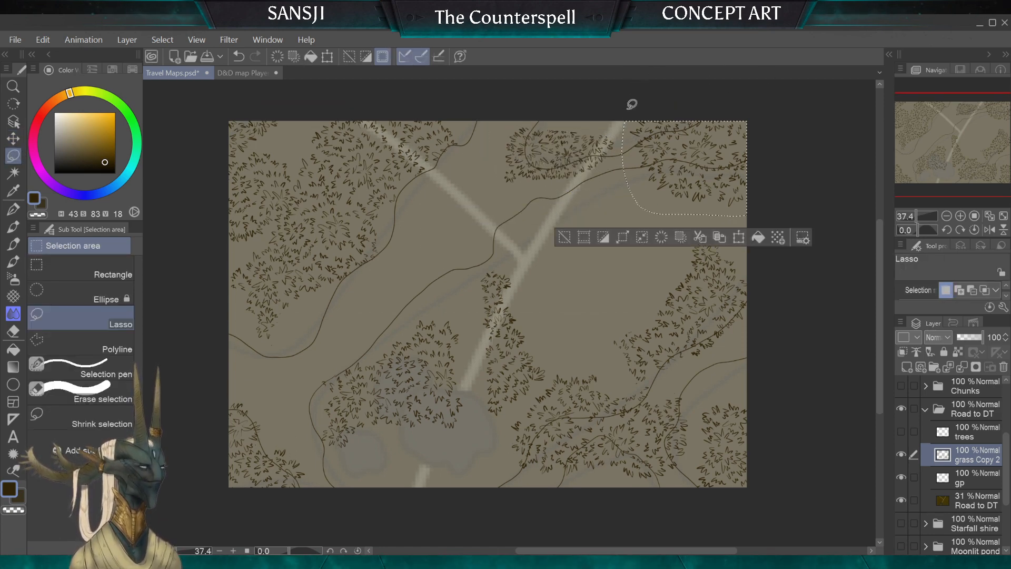
{"action": "key", "text": "k"}
{"action": "mouse_move", "coordinate": [688, 164]}
{"action": "left_mouse_down"}
{"action": "mouse_move", "coordinate": [692, 175]}
{"action": "mouse_move", "coordinate": [670, 209]}
{"action": "mouse_move", "coordinate": [708, 201]}
{"action": "left_mouse_up"}
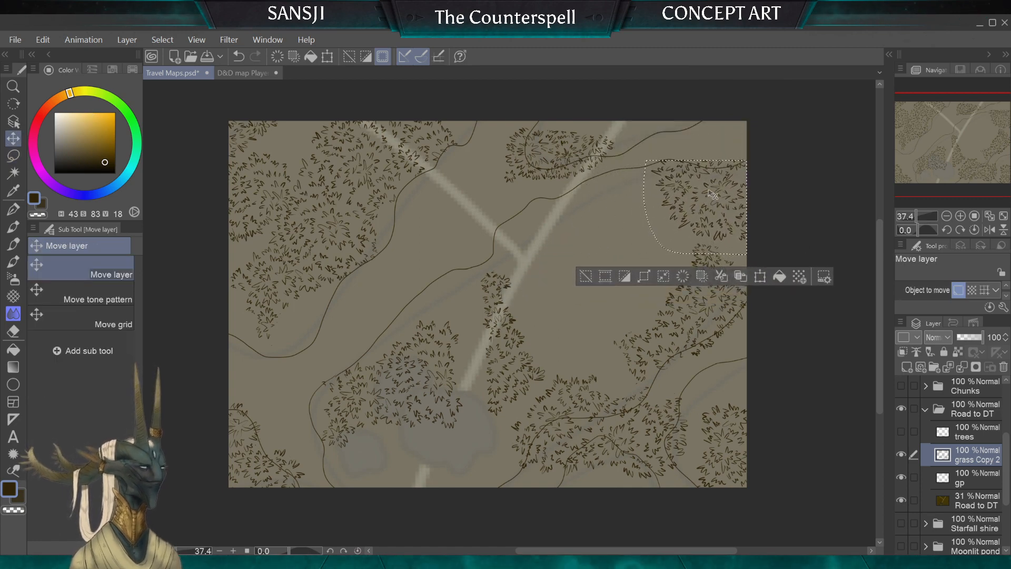
Lasso the grass clump at the right-hand road's upper end and move it up and right into the contour loop
{"action": "left_click", "coordinate": [13, 156]}
{"action": "mouse_move", "coordinate": [523, 90]}
{"action": "left_mouse_down"}
{"action": "mouse_move", "coordinate": [484, 140]}
{"action": "mouse_move", "coordinate": [570, 77]}
{"action": "left_mouse_up"}
{"action": "key", "text": "k"}
{"action": "left_click_drag", "start_coordinate": [511, 160], "coordinate": [538, 150]}
{"action": "left_click", "coordinate": [13, 156]}
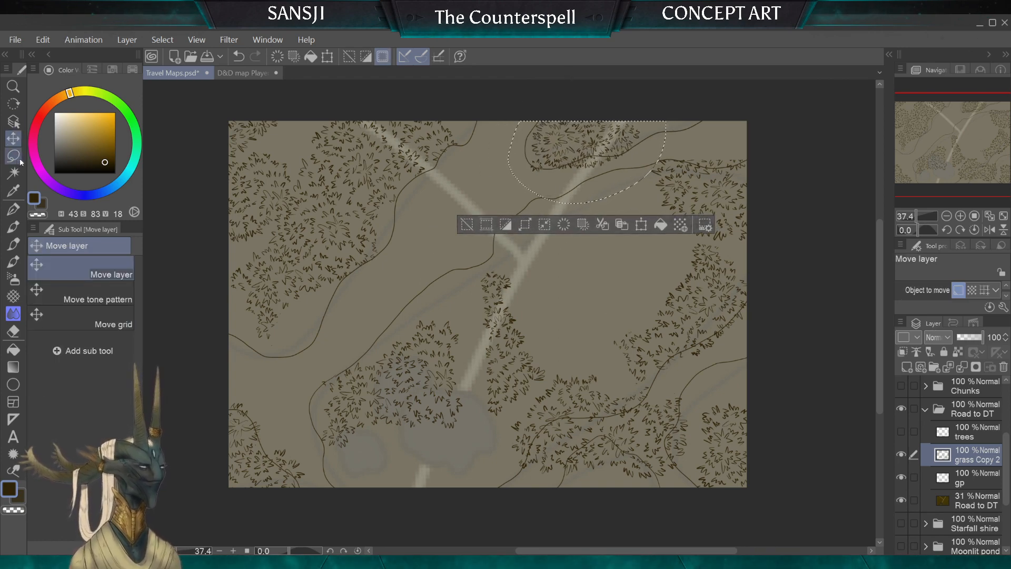
Lasso the grass clump northwest of the pond, rotate it slightly counterclockwise, and shift it up along the long contour
{"action": "key", "text": "ctrl+d"}
{"action": "left_click_drag", "start_coordinate": [383, 316], "coordinate": [314, 367]}
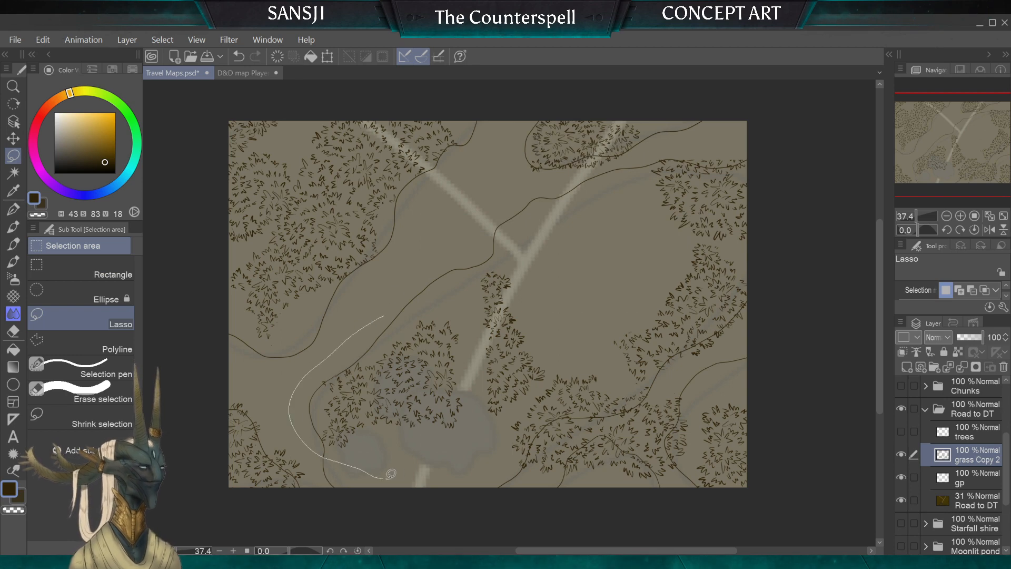
{"action": "left_click_drag", "start_coordinate": [485, 409], "coordinate": [435, 284]}
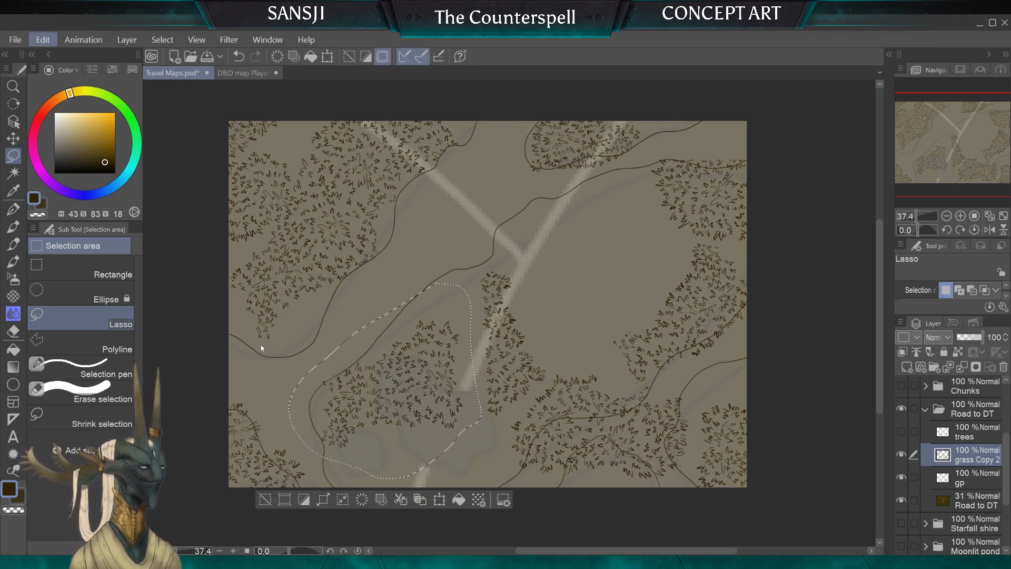
{"action": "key", "text": "ctrl+t"}
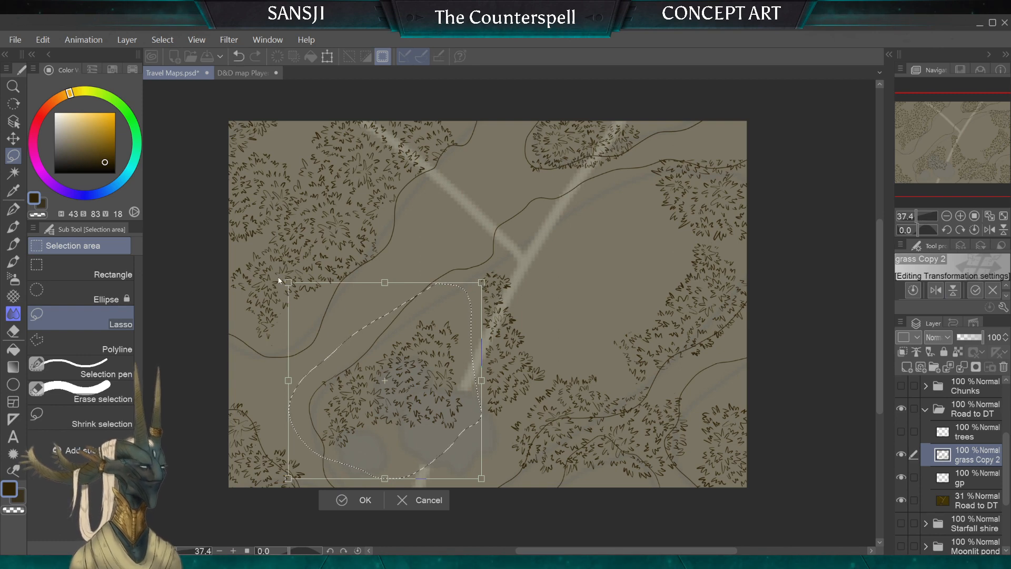
{"action": "left_click", "coordinate": [43, 40]}
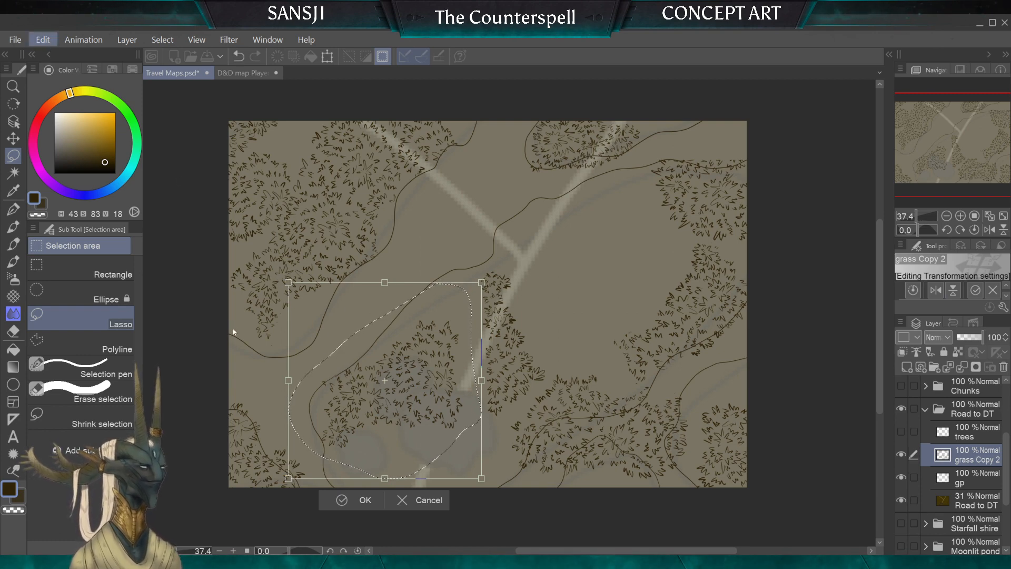
{"action": "left_click", "coordinate": [260, 367]}
{"action": "mouse_move", "coordinate": [260, 367]}
{"action": "left_mouse_down"}
{"action": "mouse_move", "coordinate": [284, 390]}
{"action": "mouse_move", "coordinate": [346, 403]}
{"action": "mouse_move", "coordinate": [338, 400]}
{"action": "left_mouse_up"}
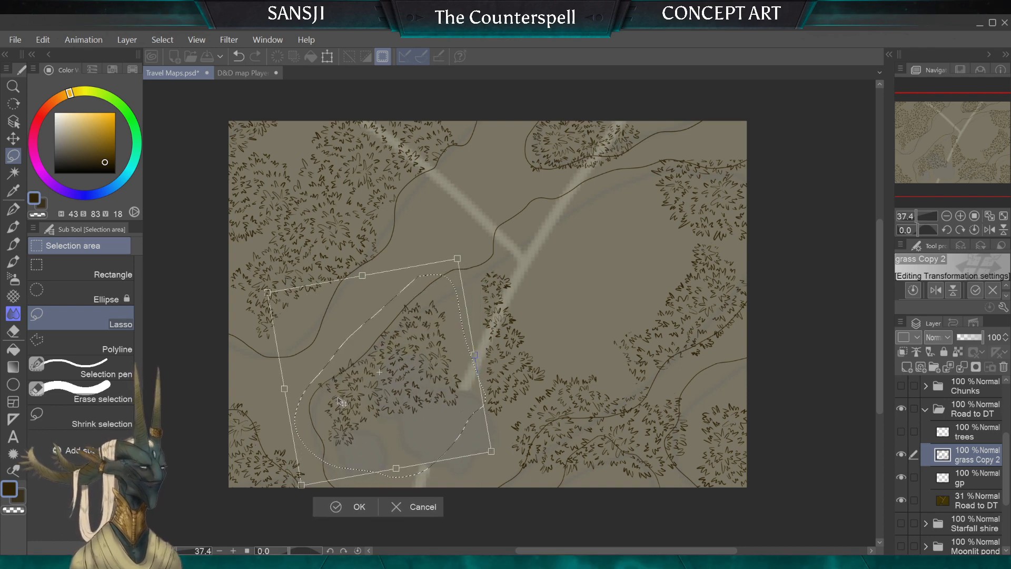
{"action": "left_click", "coordinate": [339, 506]}
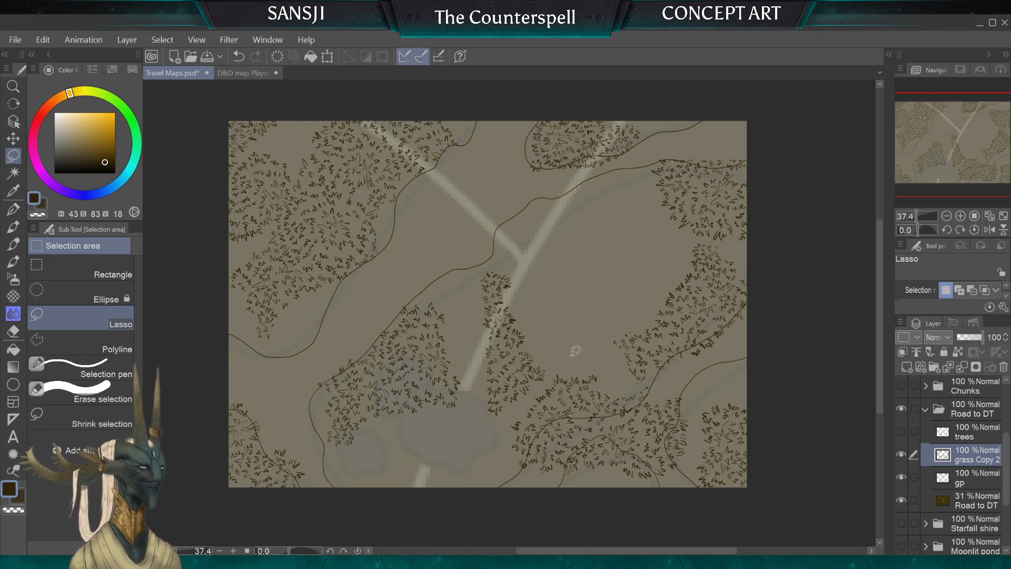
Lasso the large grass clump near the map's lower right and move it up beside the road fork
{"action": "mouse_move", "coordinate": [529, 395]}
{"action": "left_mouse_down"}
{"action": "mouse_move", "coordinate": [508, 477]}
{"action": "mouse_move", "coordinate": [616, 499]}
{"action": "mouse_move", "coordinate": [683, 483]}
{"action": "left_mouse_up"}
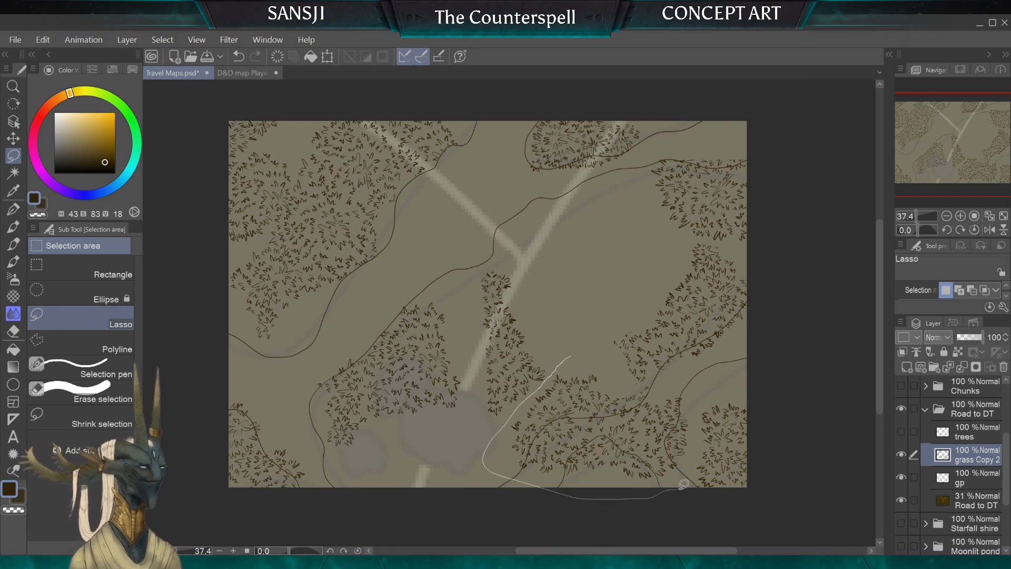
{"action": "mouse_move", "coordinate": [697, 447]}
{"action": "left_mouse_down"}
{"action": "mouse_move", "coordinate": [699, 415]}
{"action": "mouse_move", "coordinate": [661, 384]}
{"action": "left_mouse_up"}
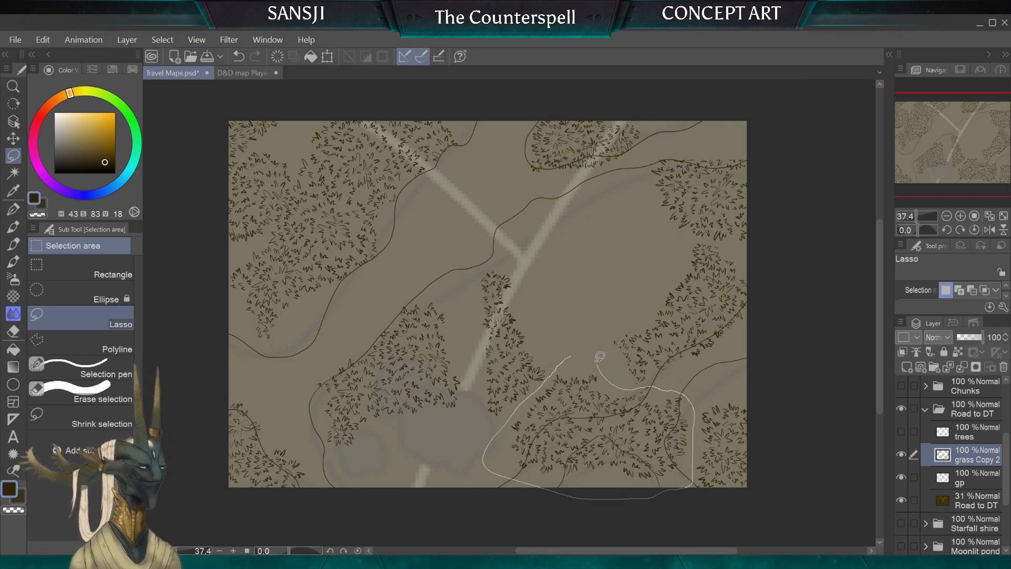
{"action": "left_click_drag", "start_coordinate": [600, 356], "coordinate": [596, 358]}
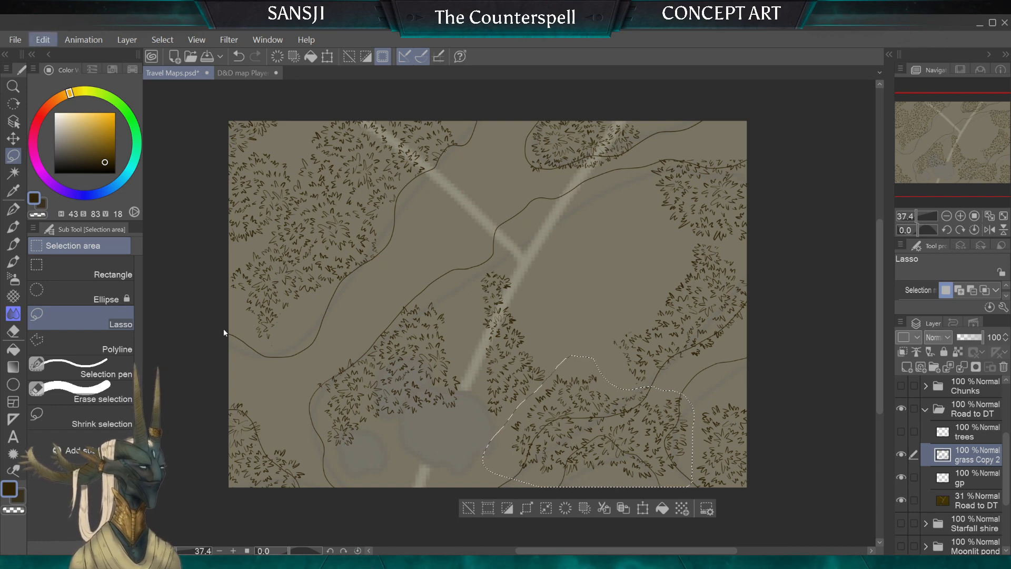
{"action": "key", "text": "ctrl+t"}
{"action": "left_click_drag", "start_coordinate": [551, 426], "coordinate": [552, 265]}
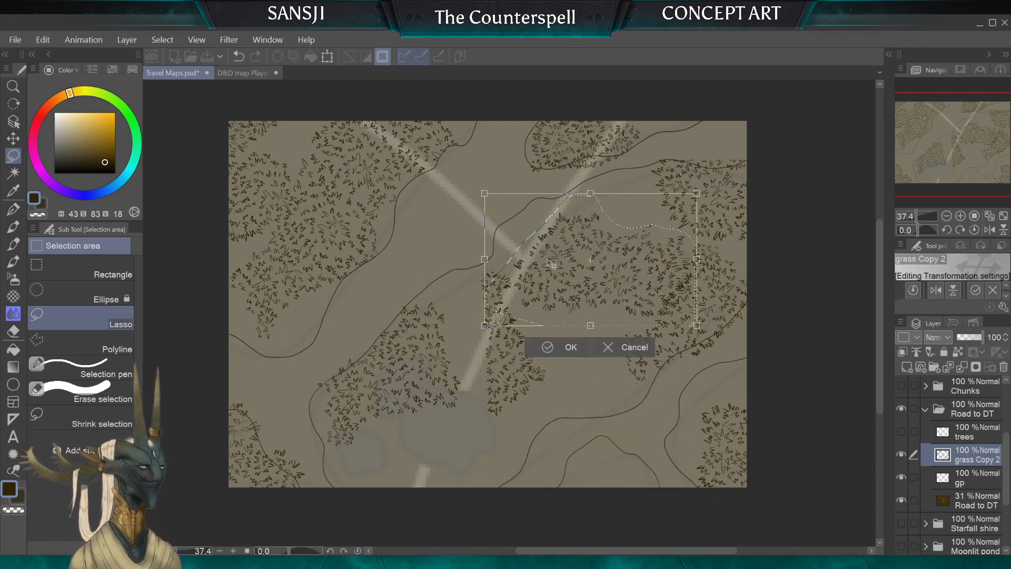
Rotate the moved grass clump so its edge follows the contour right of the road fork, fit it there, and deselect it
{"action": "left_click_drag", "start_coordinate": [556, 136], "coordinate": [517, 153]}
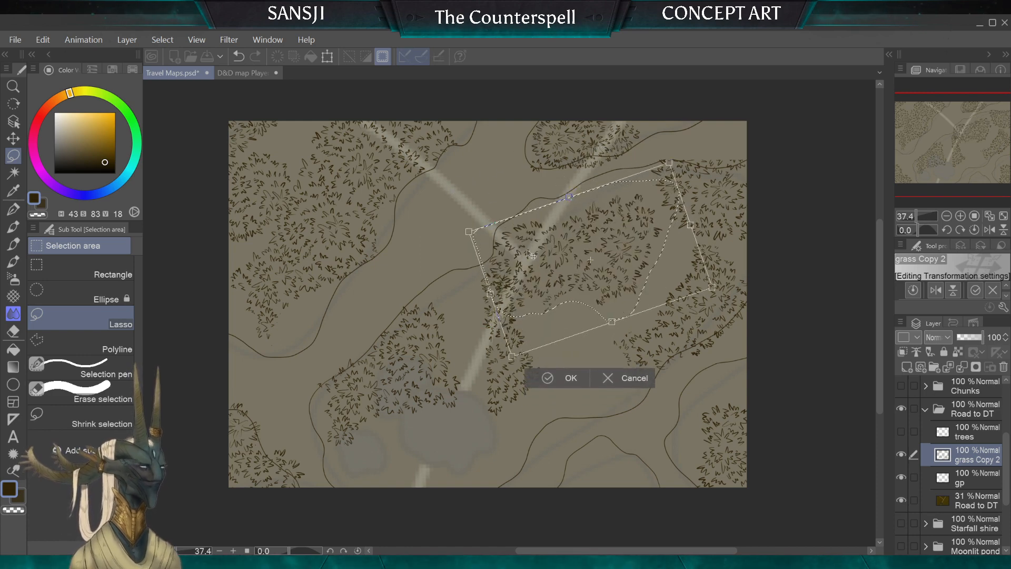
{"action": "left_click_drag", "start_coordinate": [532, 256], "coordinate": [543, 235]}
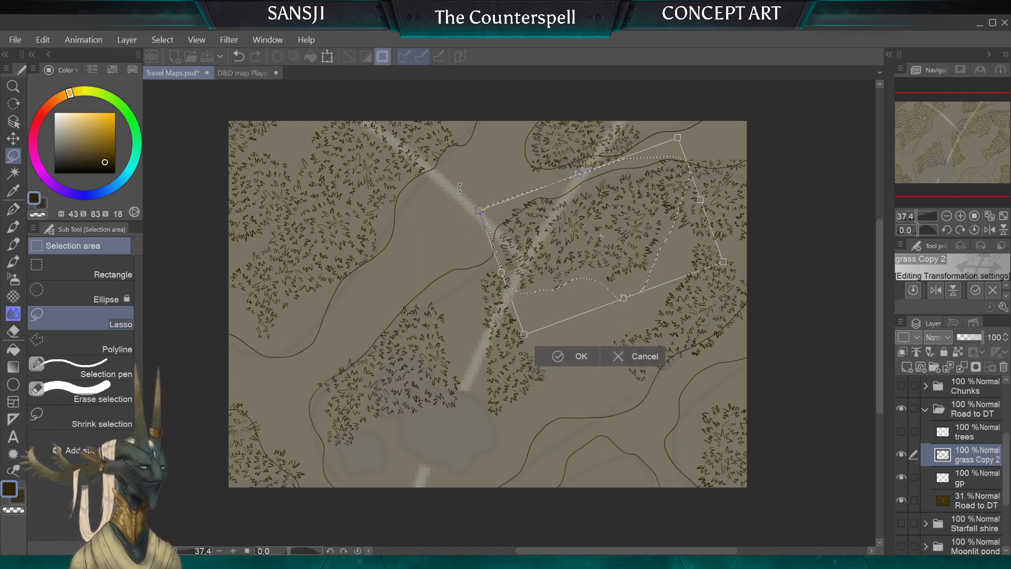
{"action": "left_click_drag", "start_coordinate": [459, 188], "coordinate": [457, 208]}
{"action": "left_click_drag", "start_coordinate": [515, 243], "coordinate": [515, 239]}
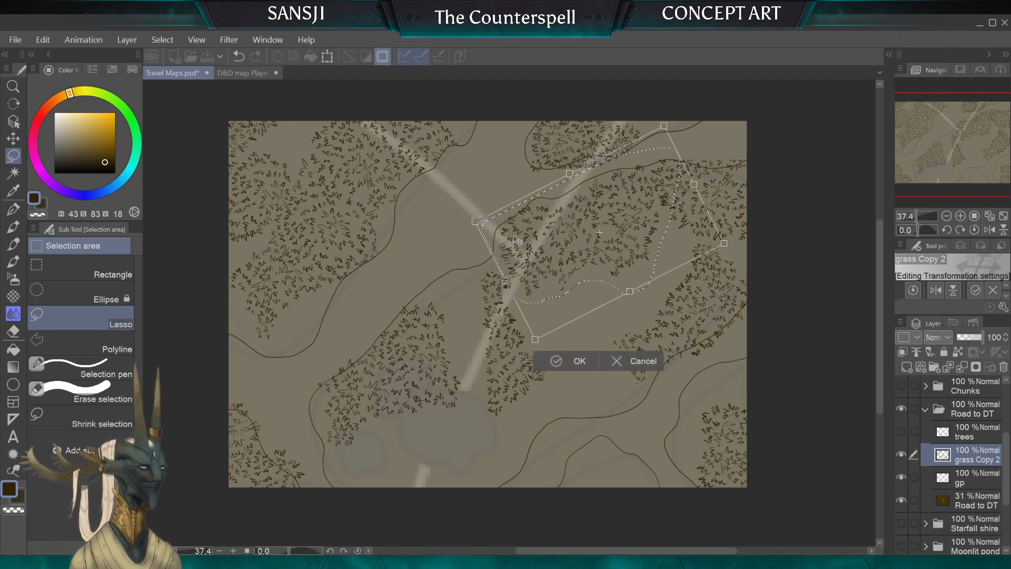
{"action": "left_click_drag", "start_coordinate": [518, 278], "coordinate": [520, 278]}
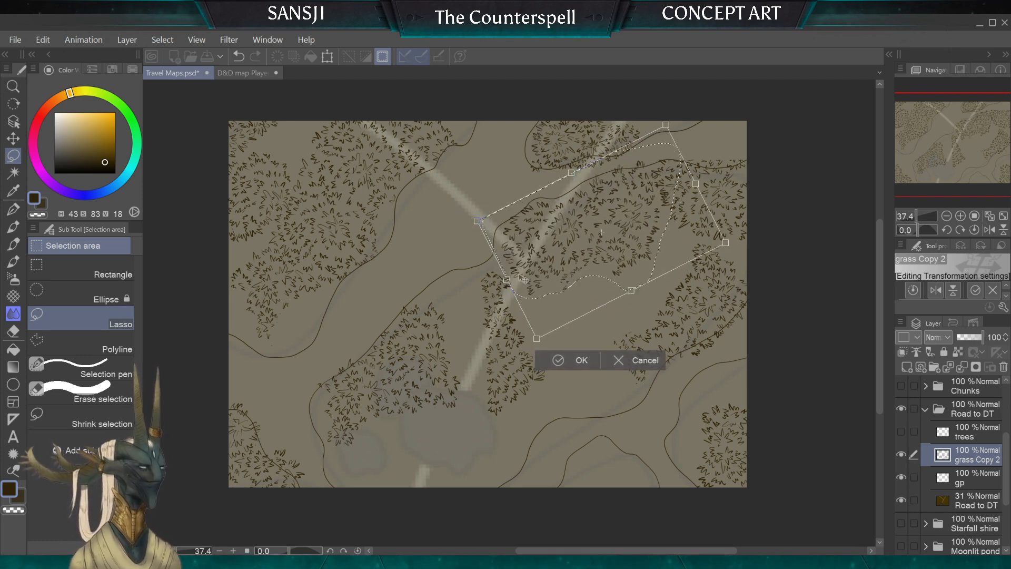
{"action": "key", "text": "Return"}
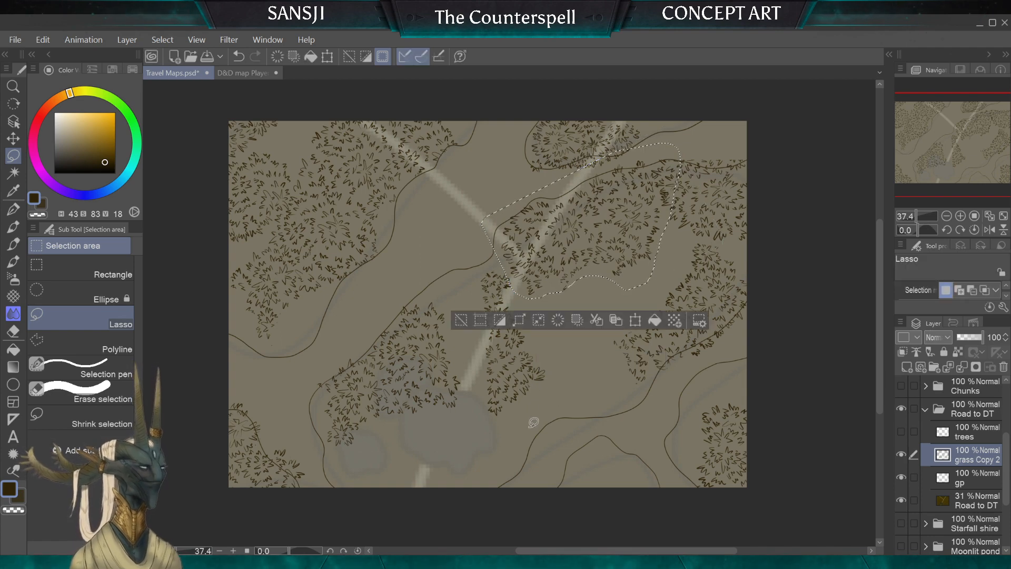
{"action": "key", "text": "ctrl+d"}
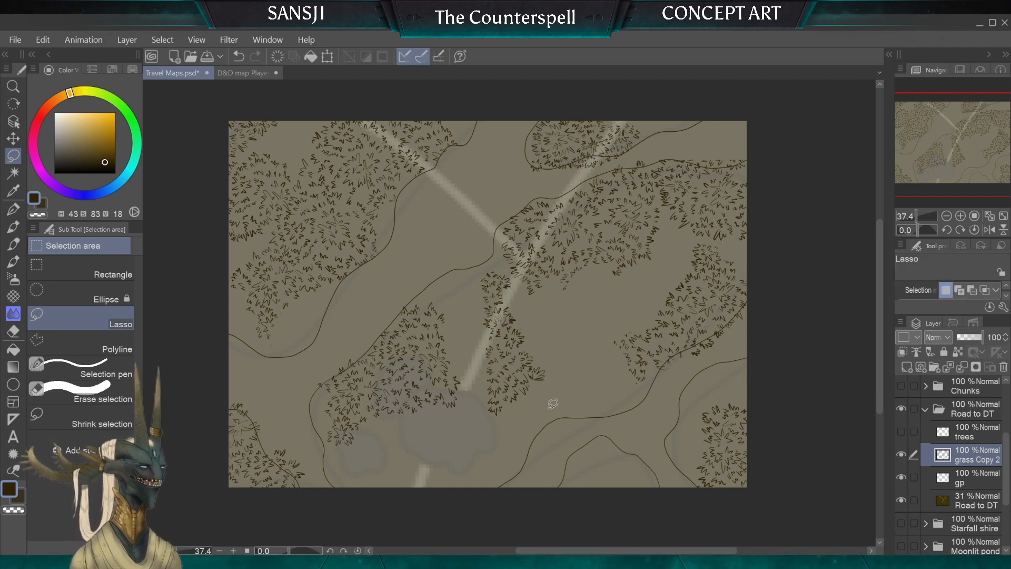
Lasso the grass in the map's lower right corner and move it left into the small contour loop at the lower edge
{"action": "left_click", "coordinate": [19, 335]}
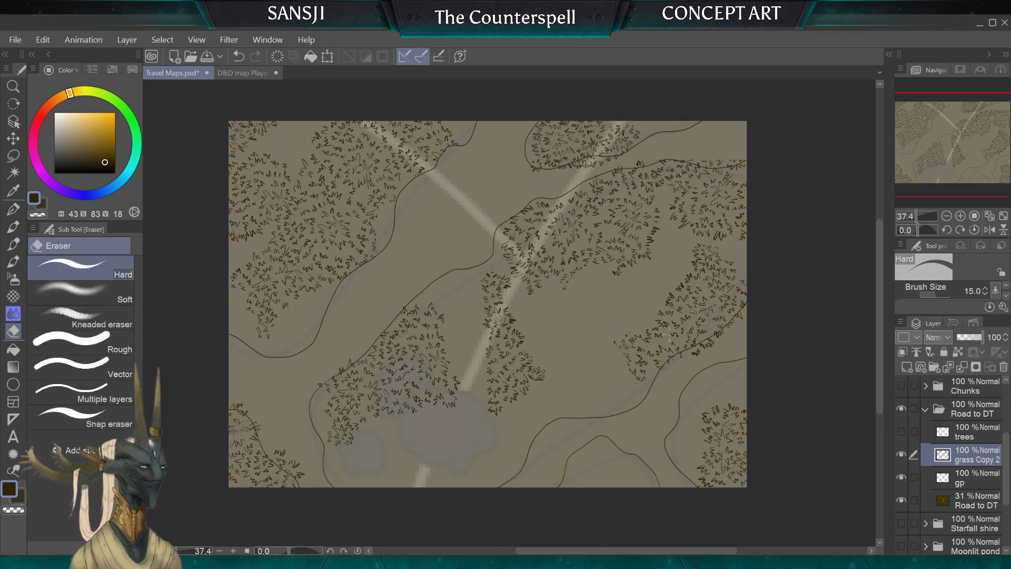
{"action": "left_click", "coordinate": [13, 158]}
{"action": "mouse_move", "coordinate": [703, 389]}
{"action": "left_mouse_down"}
{"action": "mouse_move", "coordinate": [799, 381]}
{"action": "mouse_move", "coordinate": [798, 371]}
{"action": "left_mouse_up"}
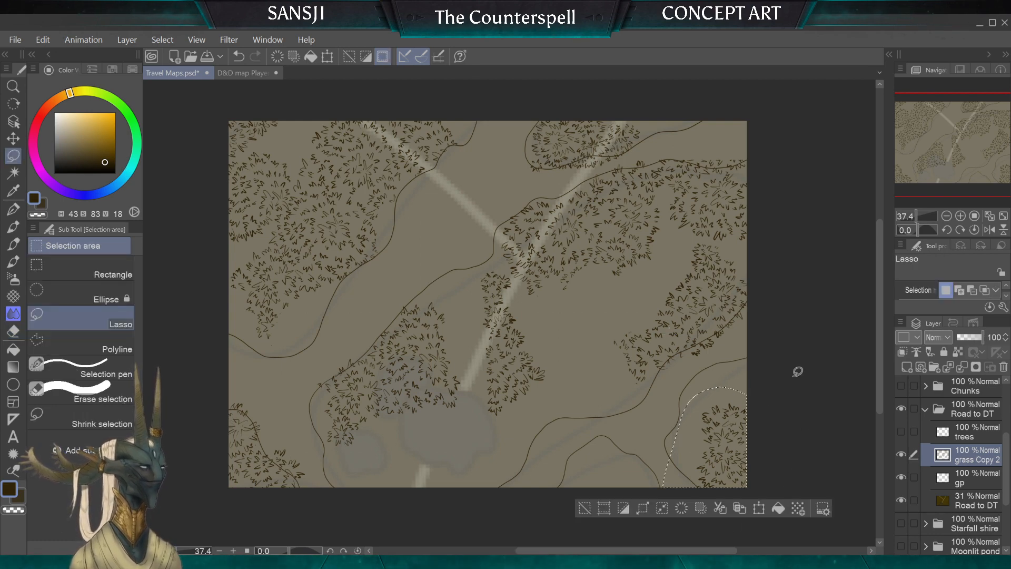
{"action": "left_click", "coordinate": [13, 138]}
{"action": "left_click_drag", "start_coordinate": [712, 460], "coordinate": [571, 489]}
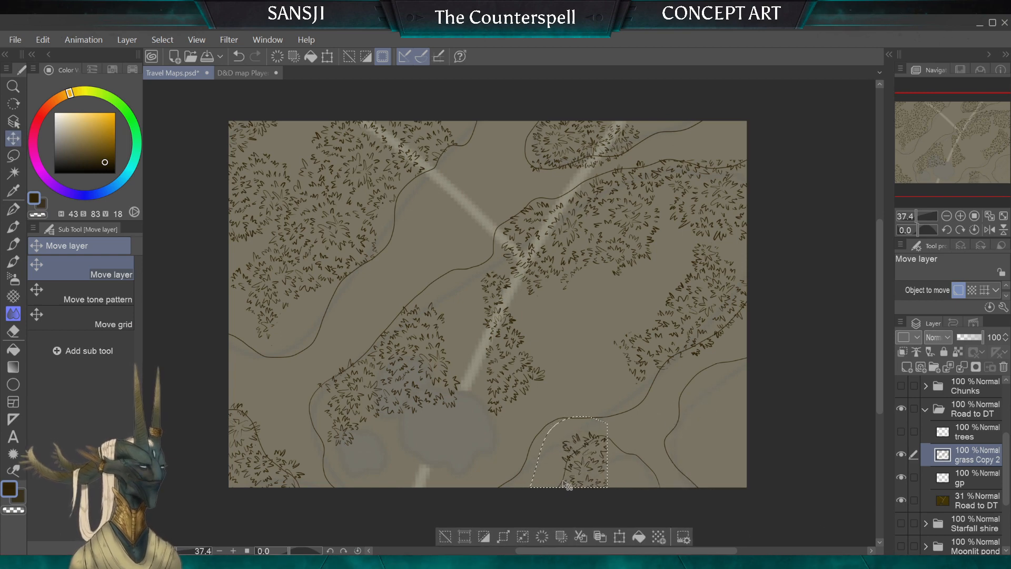
Lasso the clump in the small lower loop, place a copy beside it, and flip and rotate the copy to fill the loop
{"action": "left_click", "coordinate": [14, 156]}
{"action": "left_click_drag", "start_coordinate": [636, 490], "coordinate": [642, 482]}
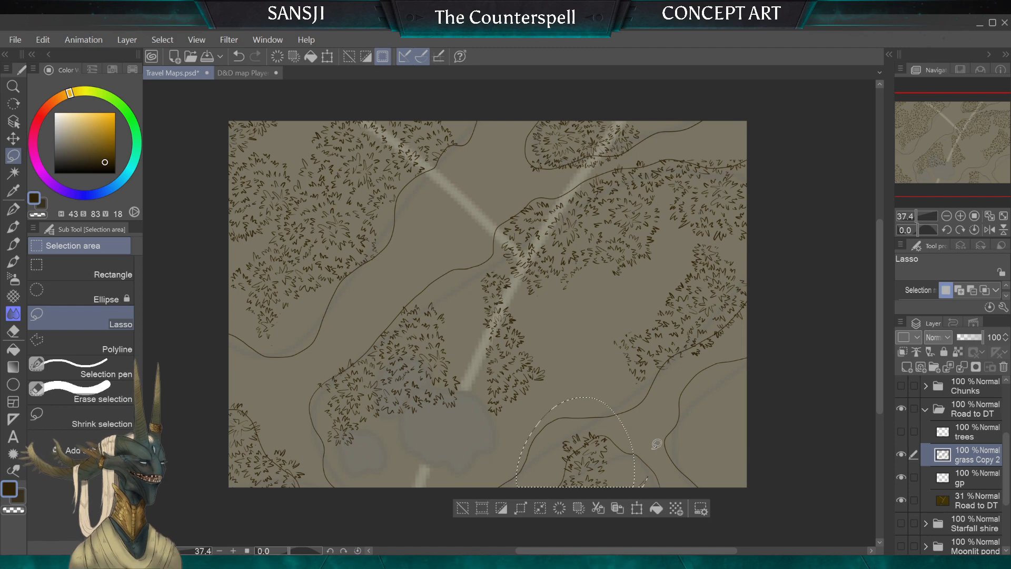
{"action": "left_click", "coordinate": [13, 138]}
{"action": "left_click_drag", "start_coordinate": [589, 445], "coordinate": [643, 449]}
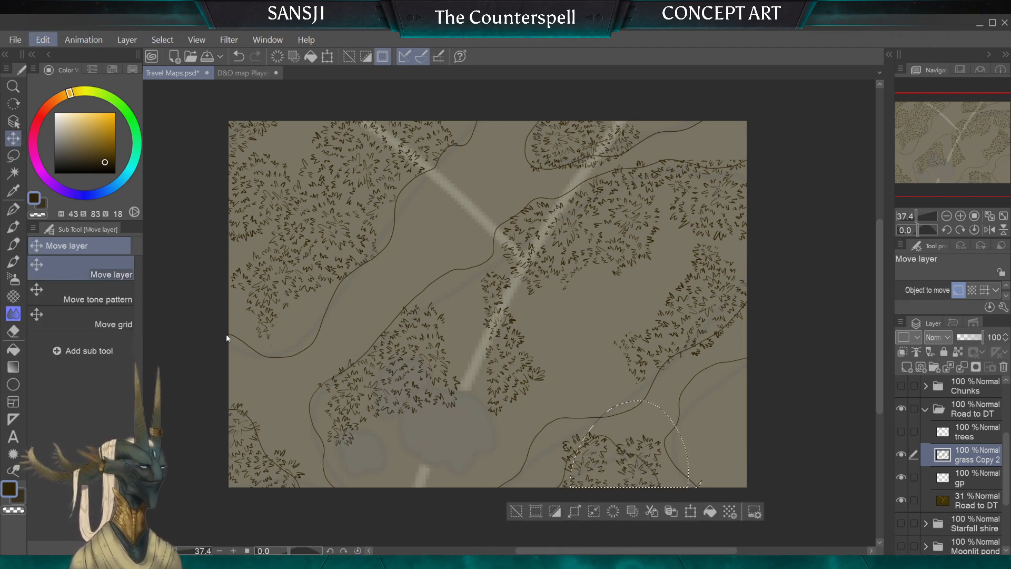
{"action": "key", "text": "ctrl+t"}
{"action": "left_click_drag", "start_coordinate": [535, 391], "coordinate": [526, 419]}
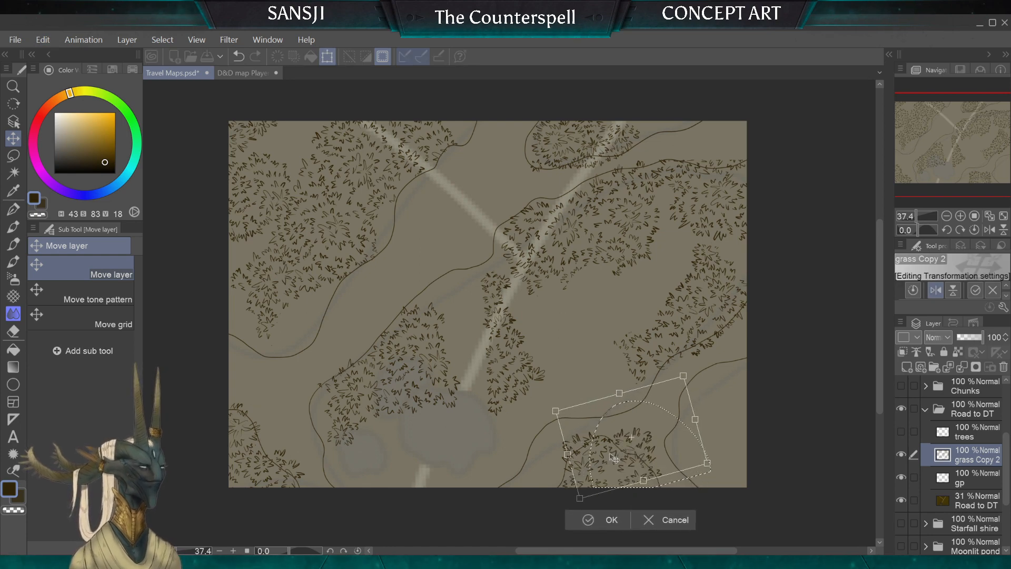
{"action": "left_click_drag", "start_coordinate": [626, 474], "coordinate": [622, 488]}
{"action": "left_click", "coordinate": [577, 537]}
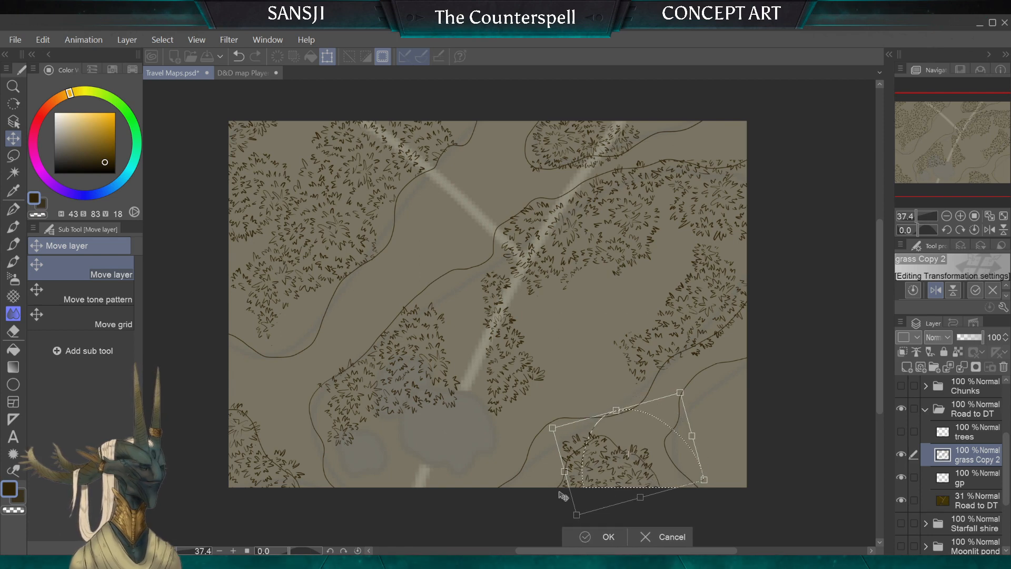
Lasso the narrow grass clump beside the lower road and move it into the contour at the map's lower right corner
{"action": "left_click", "coordinate": [13, 155]}
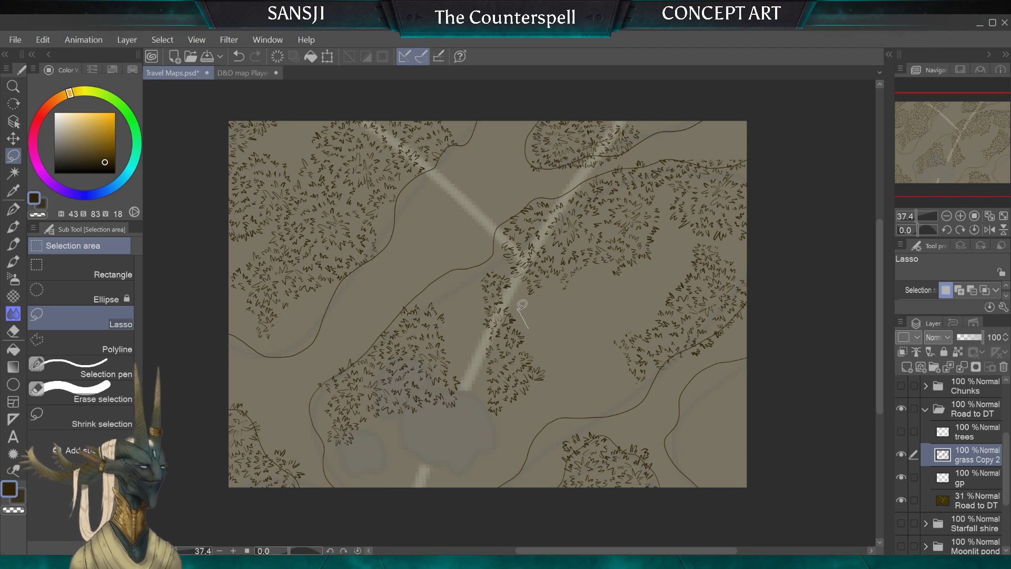
{"action": "left_click_drag", "start_coordinate": [522, 304], "coordinate": [518, 278]}
{"action": "left_click_drag", "start_coordinate": [576, 381], "coordinate": [546, 322]}
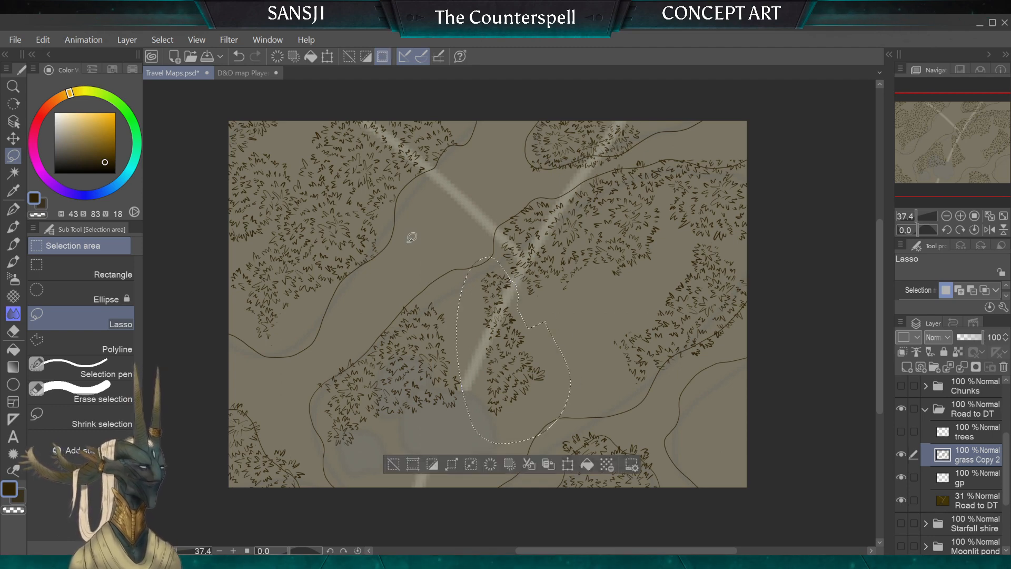
{"action": "left_click", "coordinate": [13, 138]}
{"action": "left_click_drag", "start_coordinate": [514, 388], "coordinate": [697, 465]}
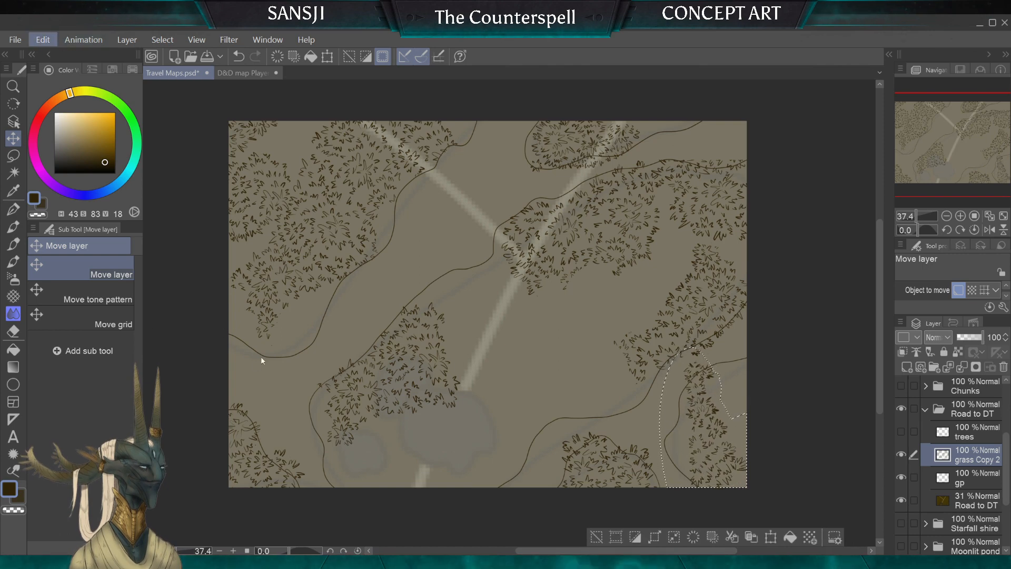
Rotate the moved narrow clump clockwise, fit it along the inside of the corner contour, and deselect it
{"action": "left_click_drag", "start_coordinate": [624, 459], "coordinate": [704, 364]}
{"action": "left_click_drag", "start_coordinate": [553, 399], "coordinate": [706, 306]}
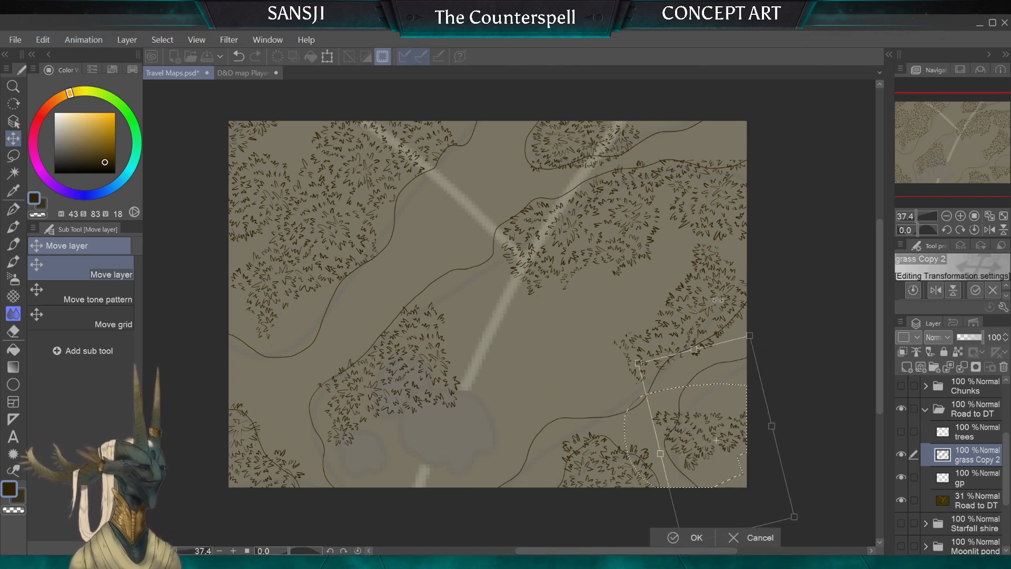
{"action": "mouse_move", "coordinate": [687, 418]}
{"action": "left_mouse_down"}
{"action": "mouse_move", "coordinate": [667, 417]}
{"action": "mouse_move", "coordinate": [668, 430]}
{"action": "mouse_move", "coordinate": [673, 422]}
{"action": "left_mouse_up"}
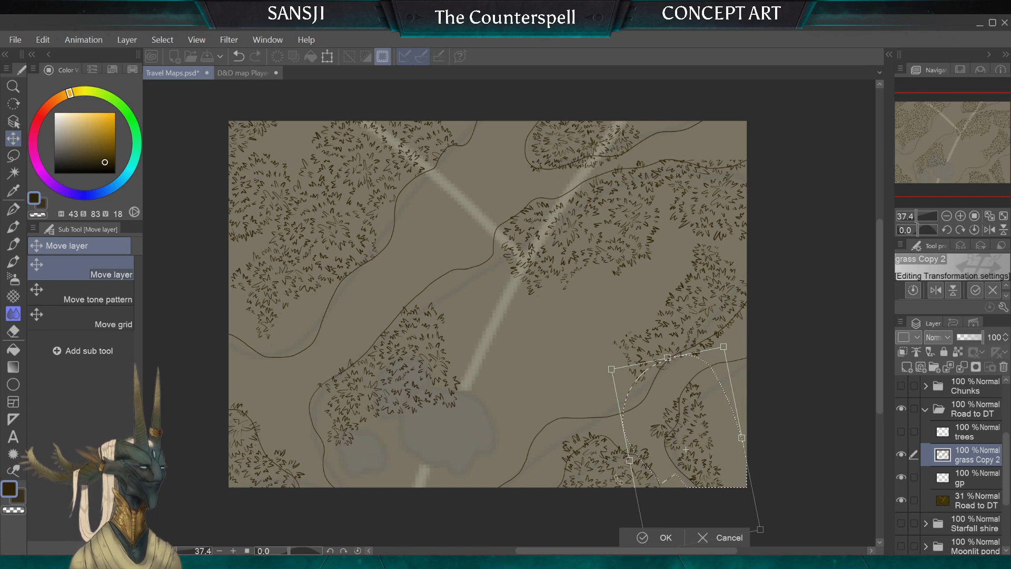
{"action": "left_click", "coordinate": [632, 537]}
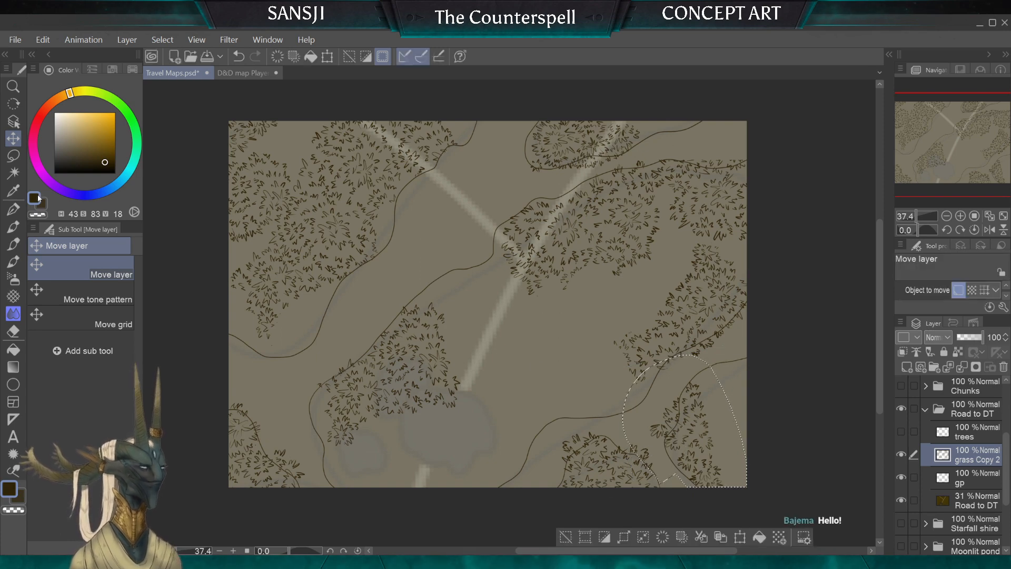
{"action": "left_click", "coordinate": [13, 156]}
{"action": "left_click", "coordinate": [322, 331]}
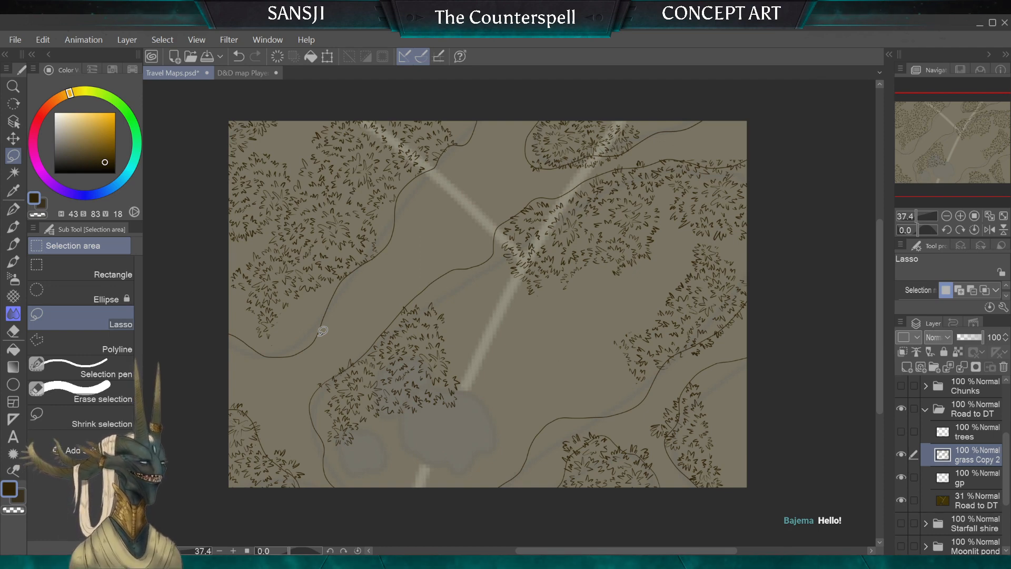
Lasso the triangular grass patch in the map's lower middle and place a copy of it diagonally below, overlapping the lower road
{"action": "mouse_move", "coordinate": [329, 355]}
{"action": "left_mouse_down"}
{"action": "mouse_move", "coordinate": [481, 429]}
{"action": "mouse_move", "coordinate": [535, 377]}
{"action": "left_mouse_up"}
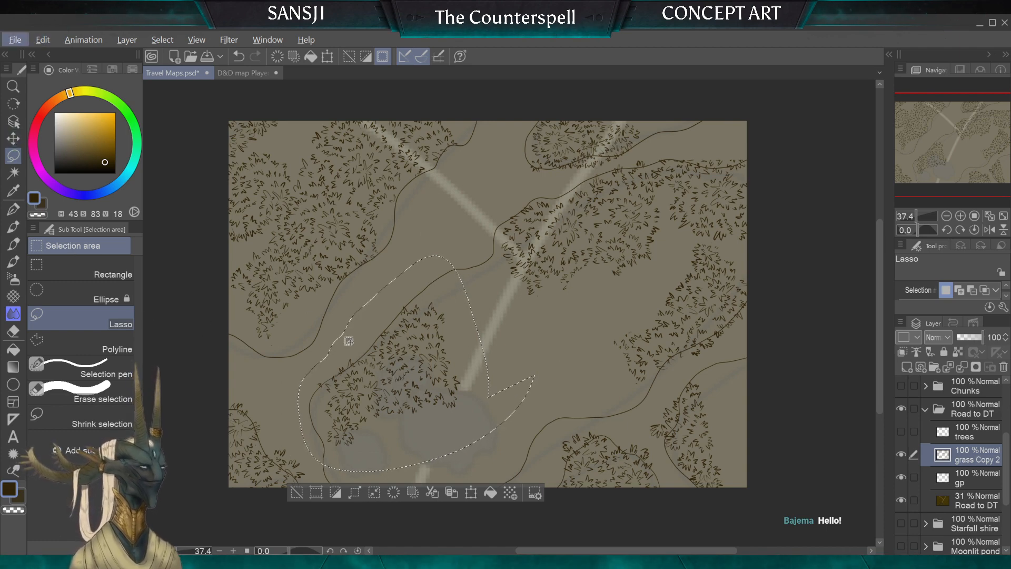
{"action": "left_click", "coordinate": [13, 142]}
{"action": "left_click_drag", "start_coordinate": [421, 369], "coordinate": [478, 427]}
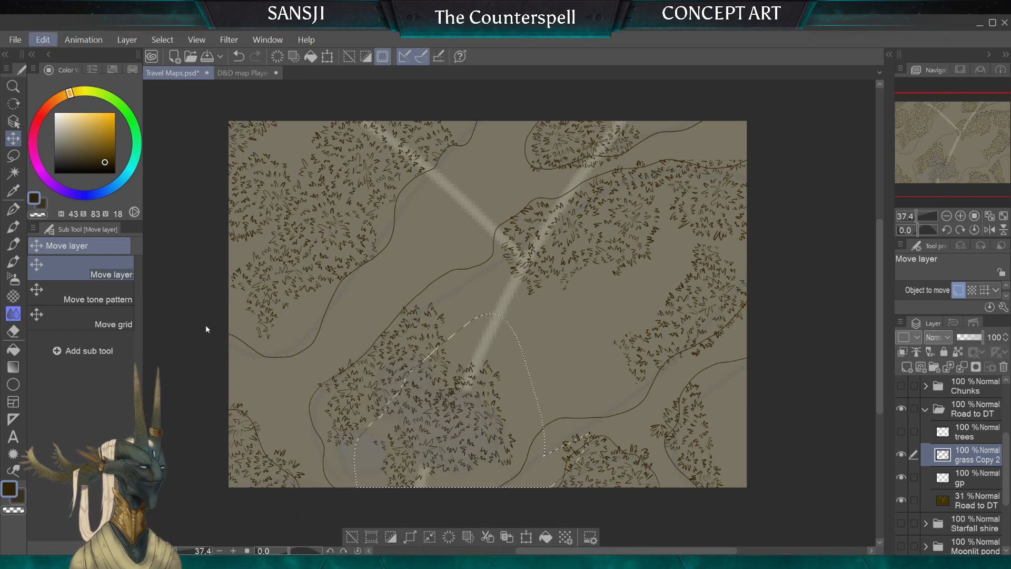
Flip the copied patch horizontally, rotate it and shift it down to fill the ground around the lower road, and deselect it
{"action": "left_click", "coordinate": [264, 437]}
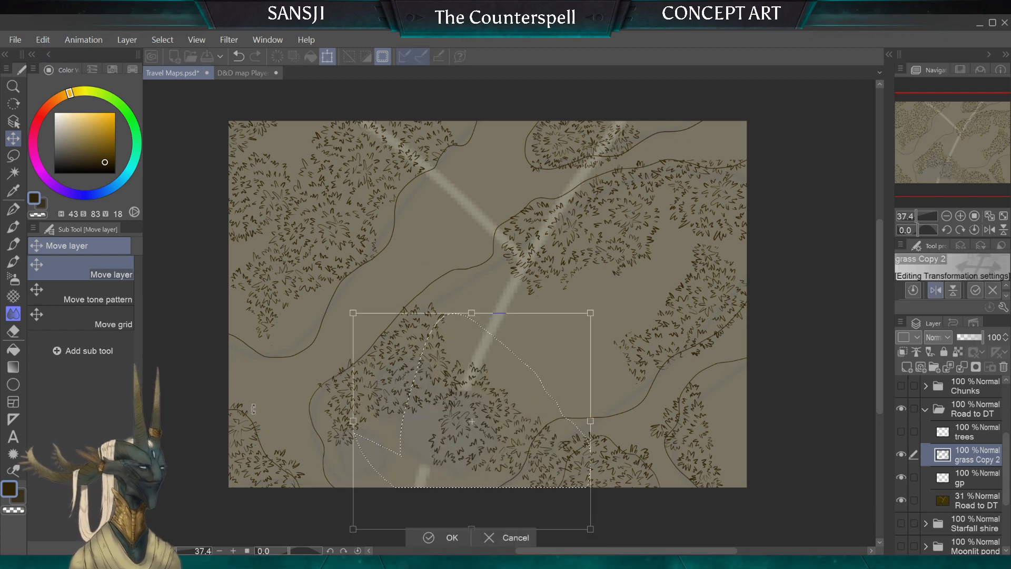
{"action": "left_click_drag", "start_coordinate": [287, 403], "coordinate": [600, 291]}
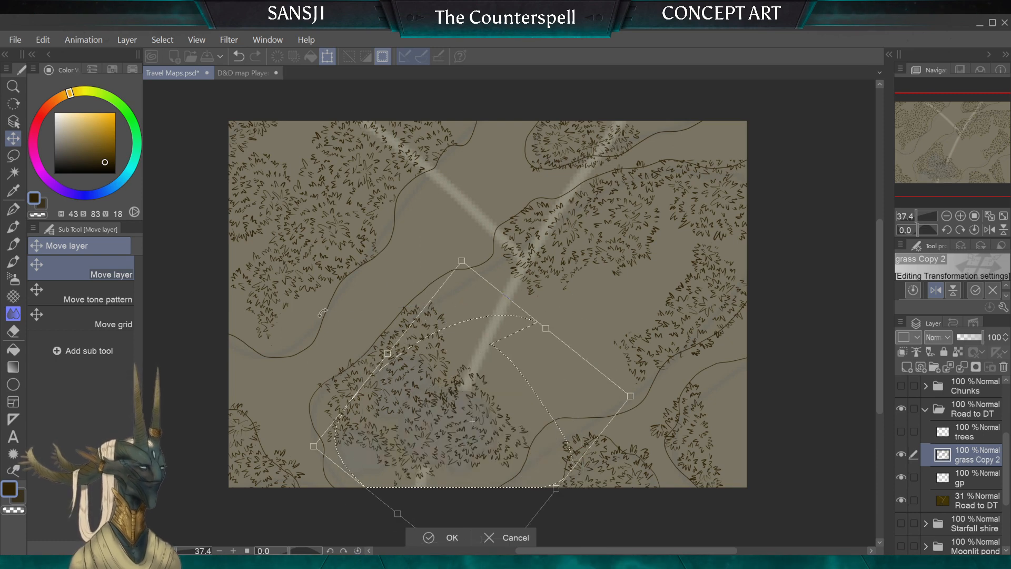
{"action": "left_click_drag", "start_coordinate": [393, 442], "coordinate": [397, 464]}
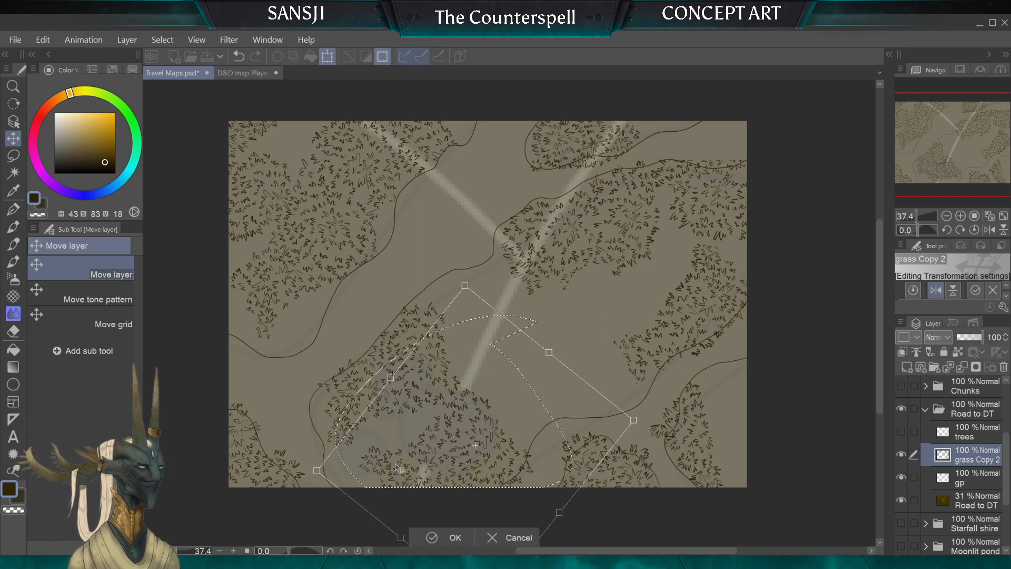
{"action": "left_click", "coordinate": [425, 539]}
{"action": "left_click", "coordinate": [16, 161]}
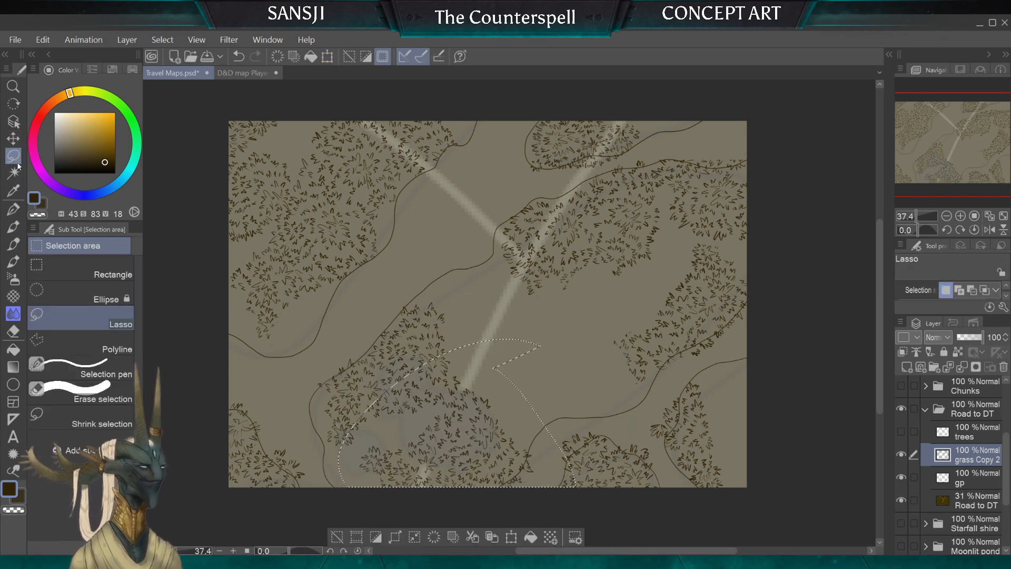
{"action": "left_click", "coordinate": [312, 320]}
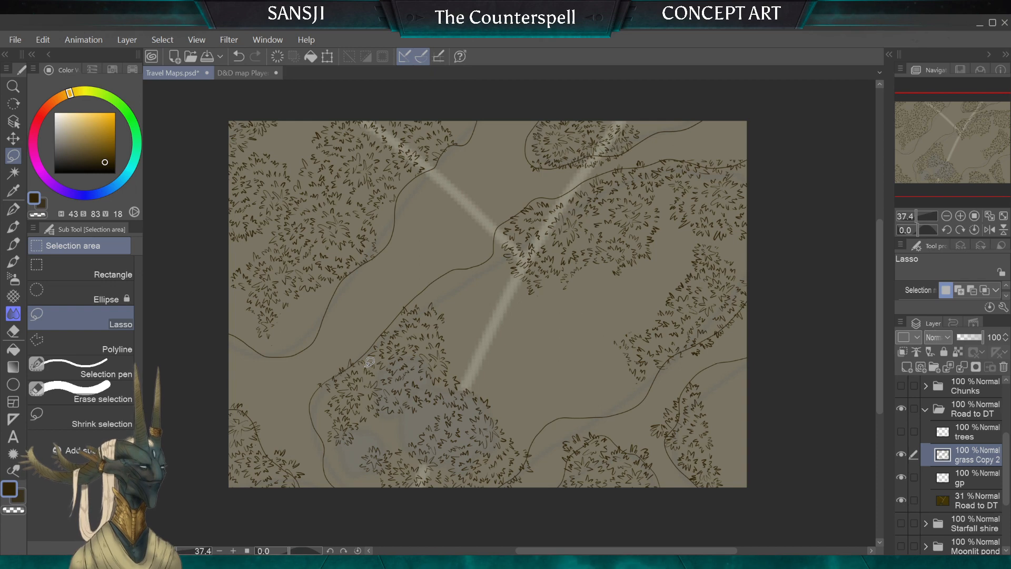
Lasso the grass around the road junction, place a copy of it below beside the lower road, and deselect it
{"action": "mouse_move", "coordinate": [475, 259]}
{"action": "left_mouse_down"}
{"action": "mouse_move", "coordinate": [558, 324]}
{"action": "mouse_move", "coordinate": [660, 287]}
{"action": "mouse_move", "coordinate": [668, 210]}
{"action": "left_mouse_up"}
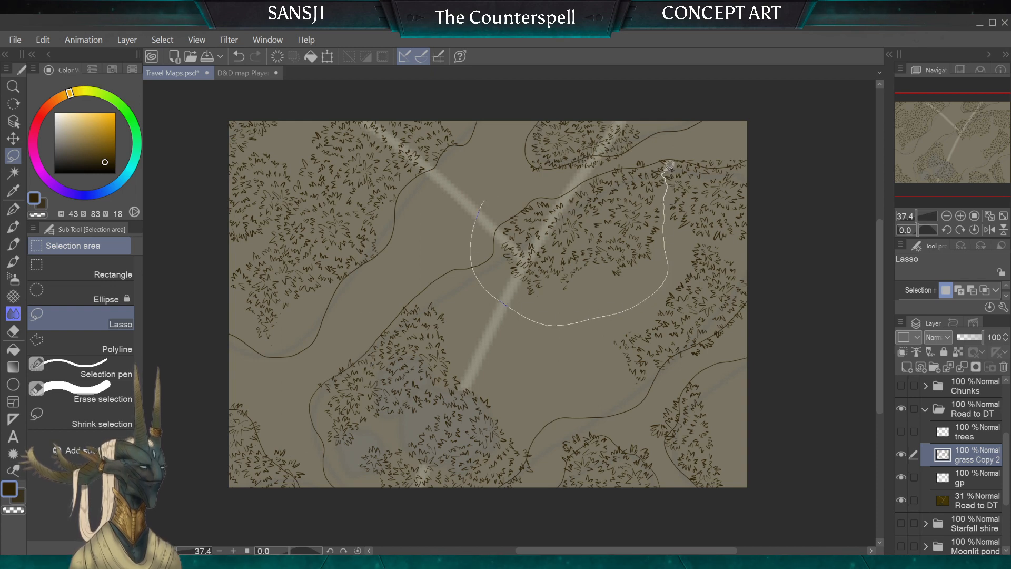
{"action": "mouse_move", "coordinate": [602, 169]}
{"action": "left_mouse_down"}
{"action": "mouse_move", "coordinate": [537, 183]}
{"action": "mouse_move", "coordinate": [471, 253]}
{"action": "mouse_move", "coordinate": [673, 244]}
{"action": "left_mouse_up"}
{"action": "left_click", "coordinate": [516, 172]}
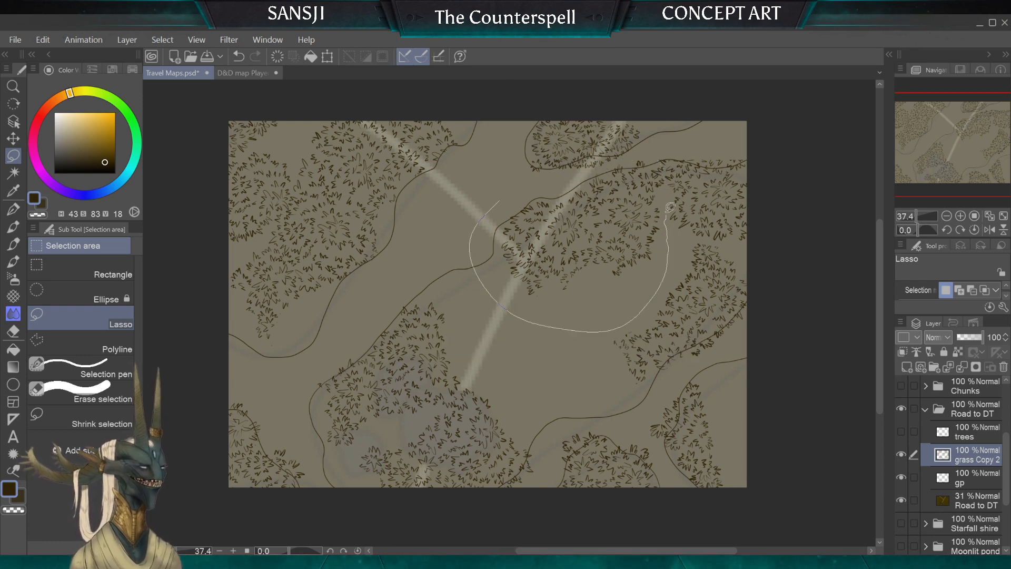
{"action": "mouse_move", "coordinate": [668, 172]}
{"action": "left_mouse_down"}
{"action": "mouse_move", "coordinate": [639, 152]}
{"action": "mouse_move", "coordinate": [510, 187]}
{"action": "left_mouse_up"}
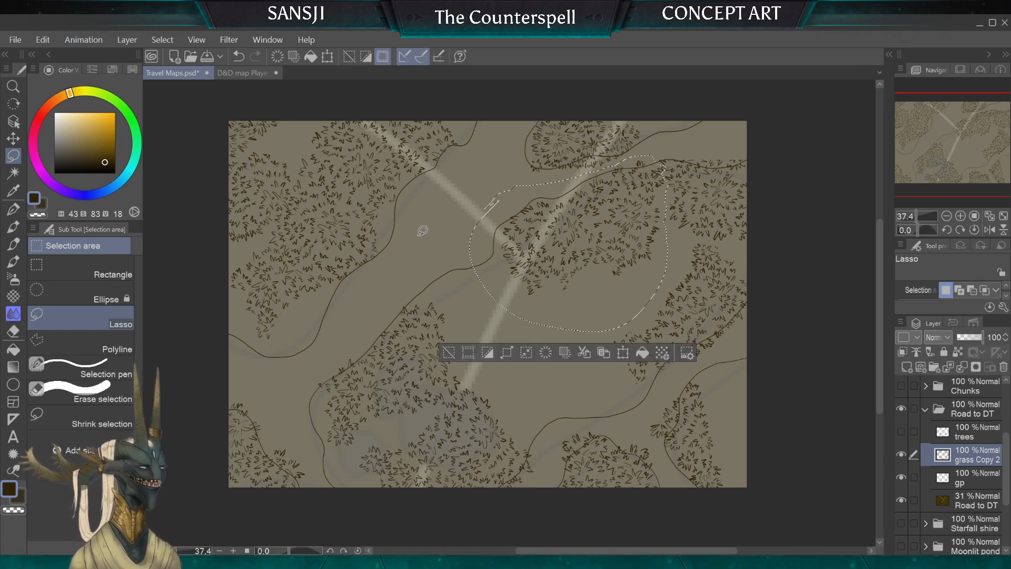
{"action": "key", "text": "k"}
{"action": "left_click_drag", "start_coordinate": [553, 233], "coordinate": [506, 341]}
{"action": "key", "text": "m"}
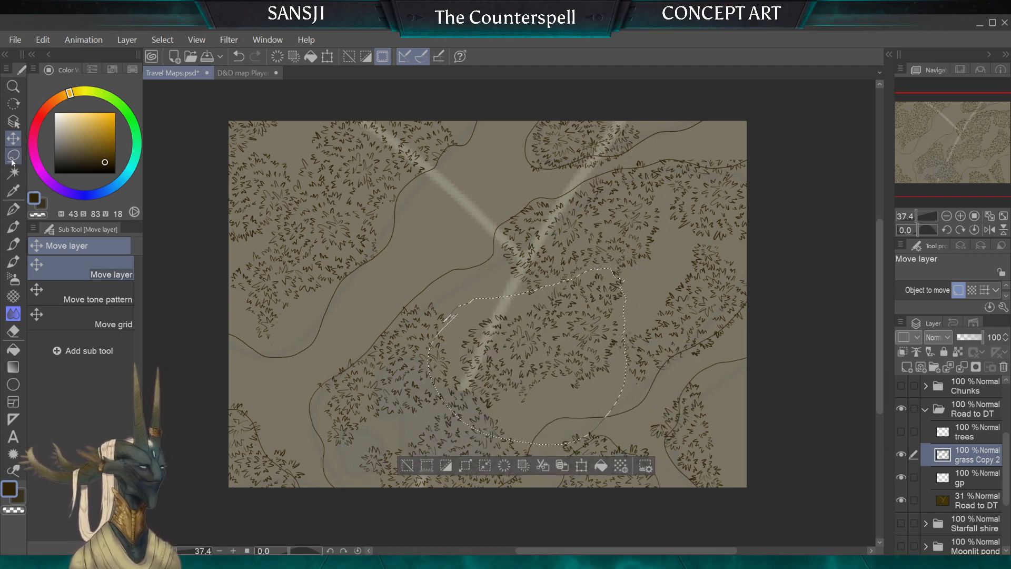
{"action": "key", "text": "ctrl+d"}
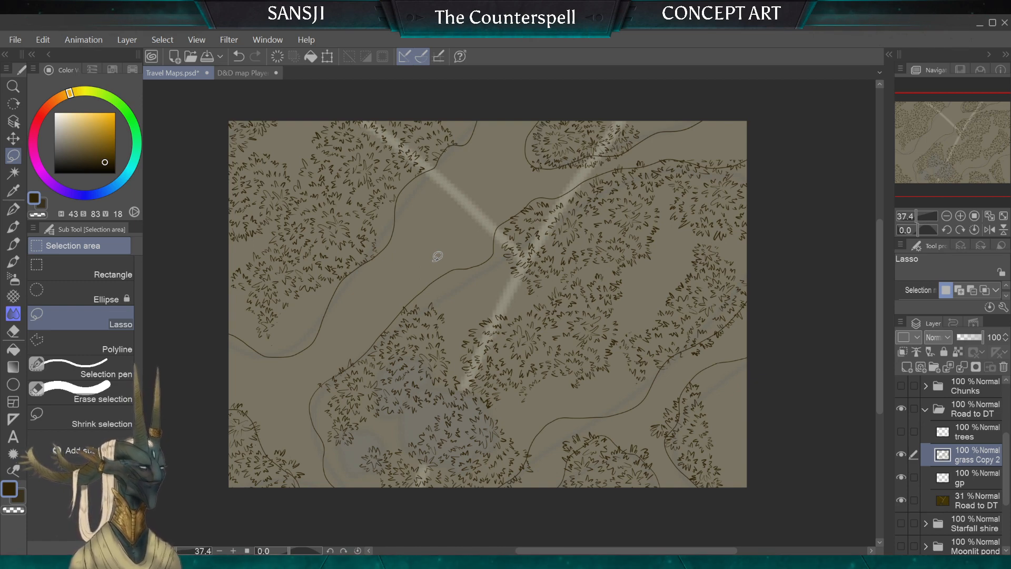
Create a custom pen sub tool named grass with a brush size of 5
{"action": "key", "text": "p"}
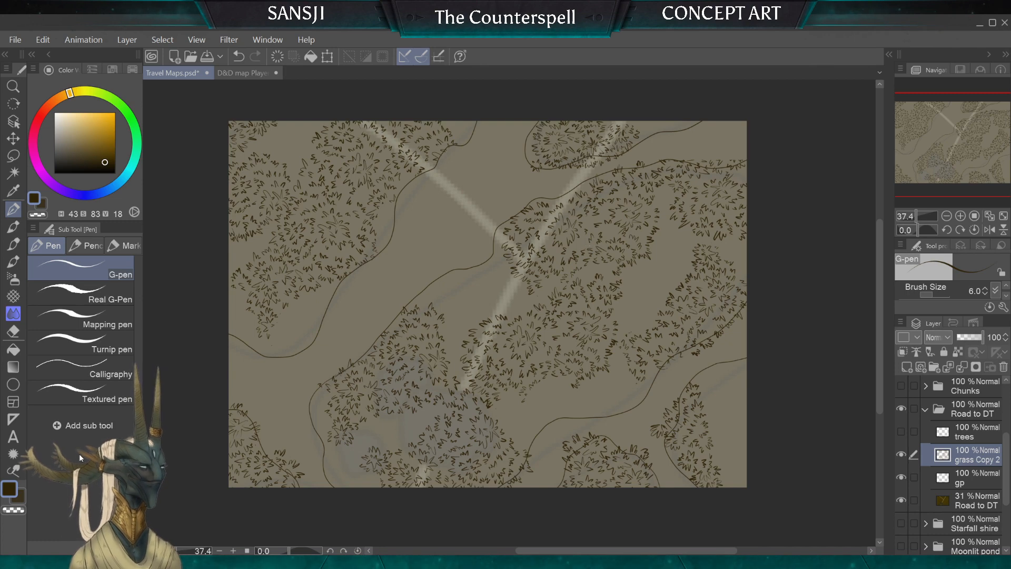
{"action": "left_click", "coordinate": [70, 398]}
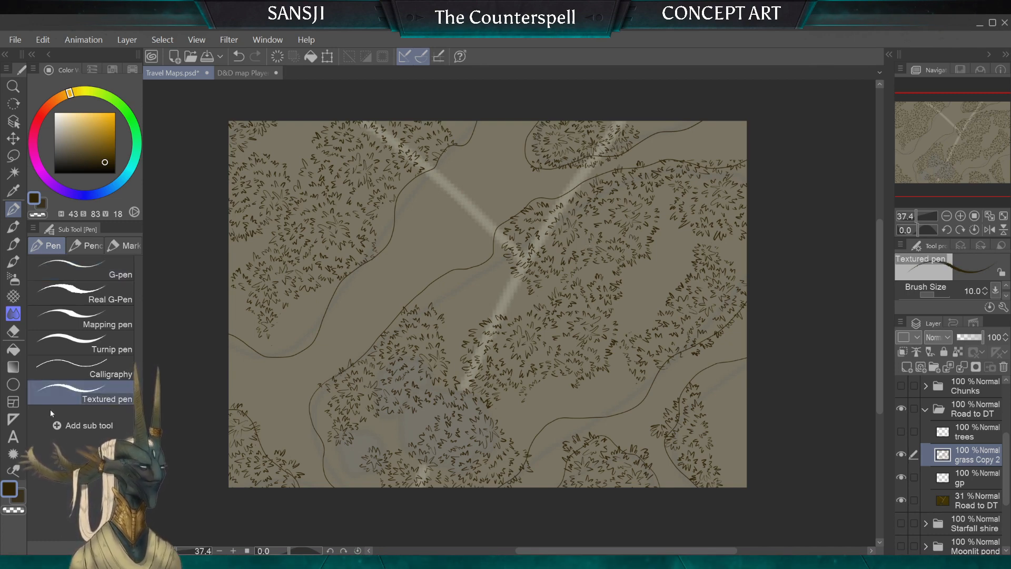
{"action": "left_click", "coordinate": [72, 267]}
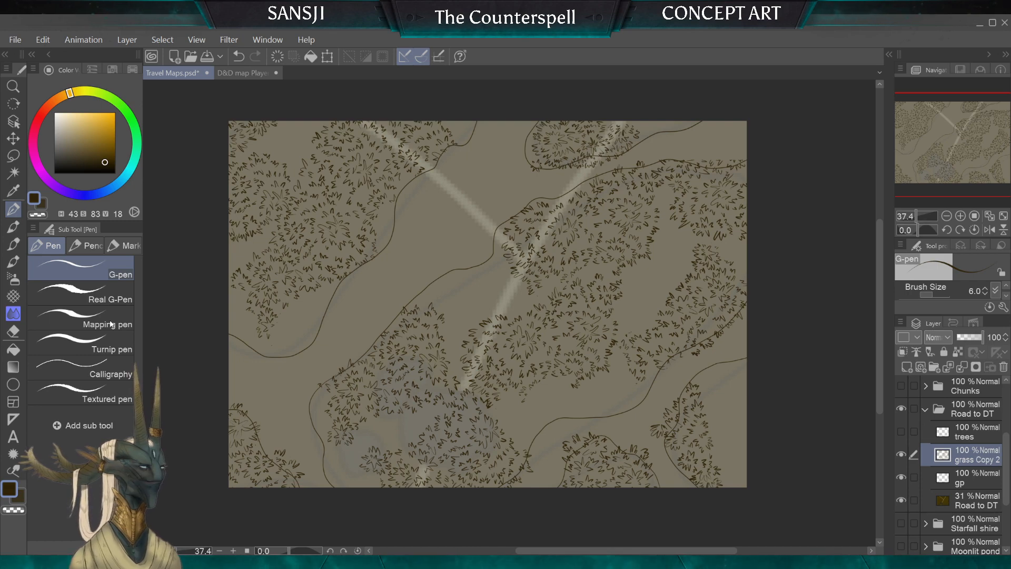
{"action": "key", "text": "Return"}
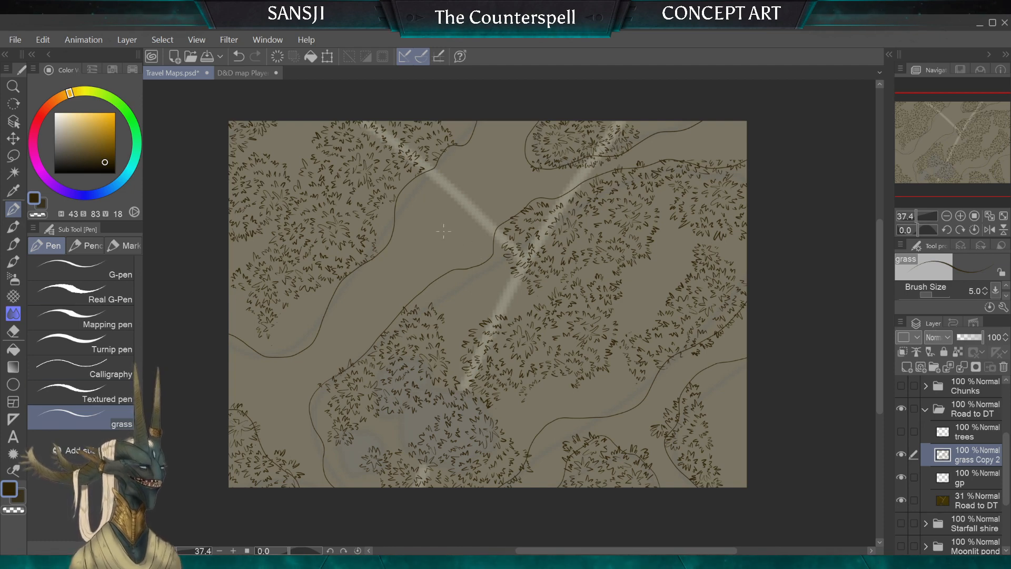
Try the grass pen with a few strokes on the middle contour line, remove the strokes and delete the custom pen
{"action": "scroll", "coordinate": [504, 268], "scroll_direction": "up", "scroll_amount": 5}
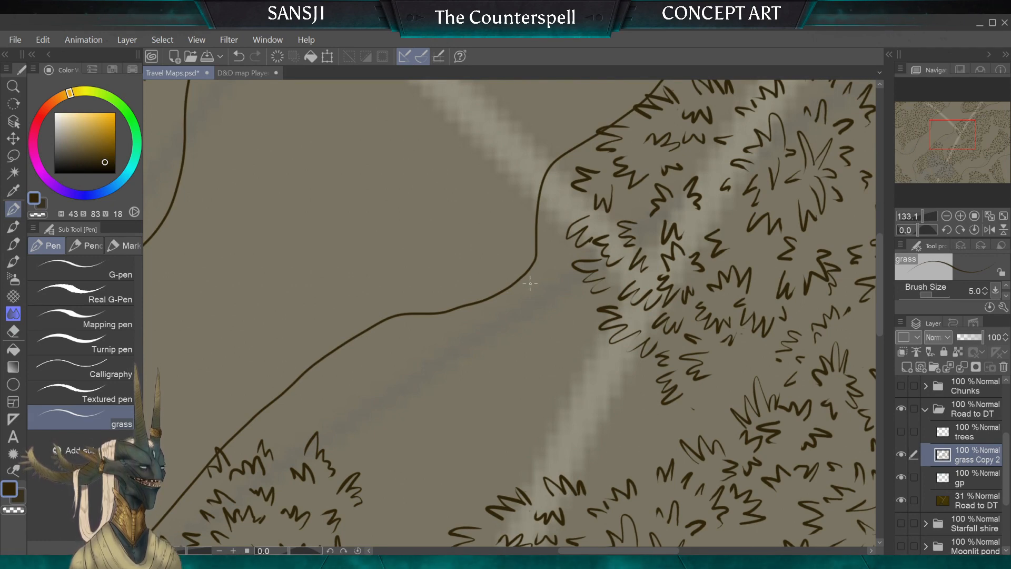
{"action": "mouse_move", "coordinate": [530, 283]}
{"action": "left_mouse_down"}
{"action": "mouse_move", "coordinate": [515, 257]}
{"action": "mouse_move", "coordinate": [514, 278]}
{"action": "left_mouse_up"}
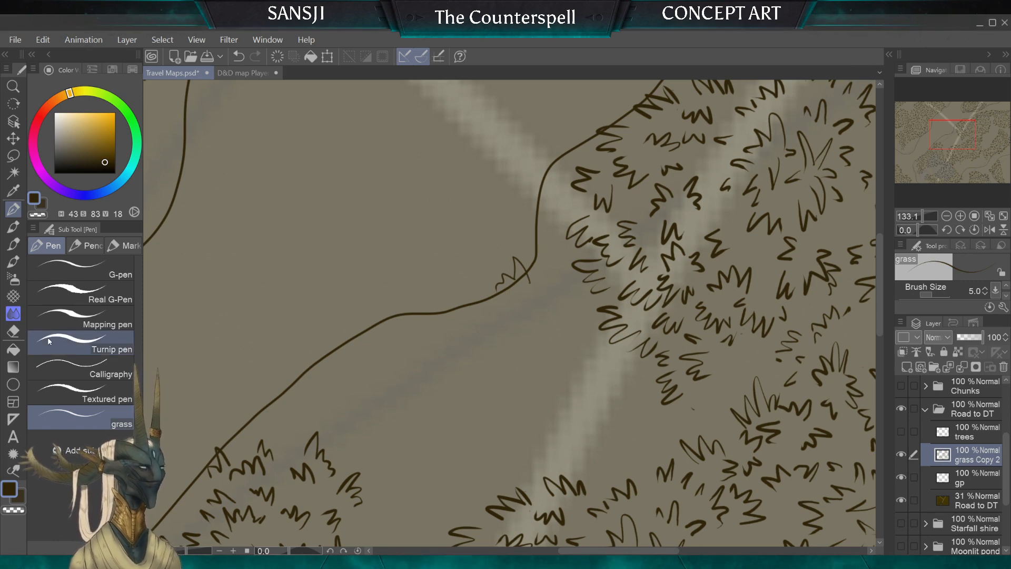
{"action": "left_click", "coordinate": [13, 331]}
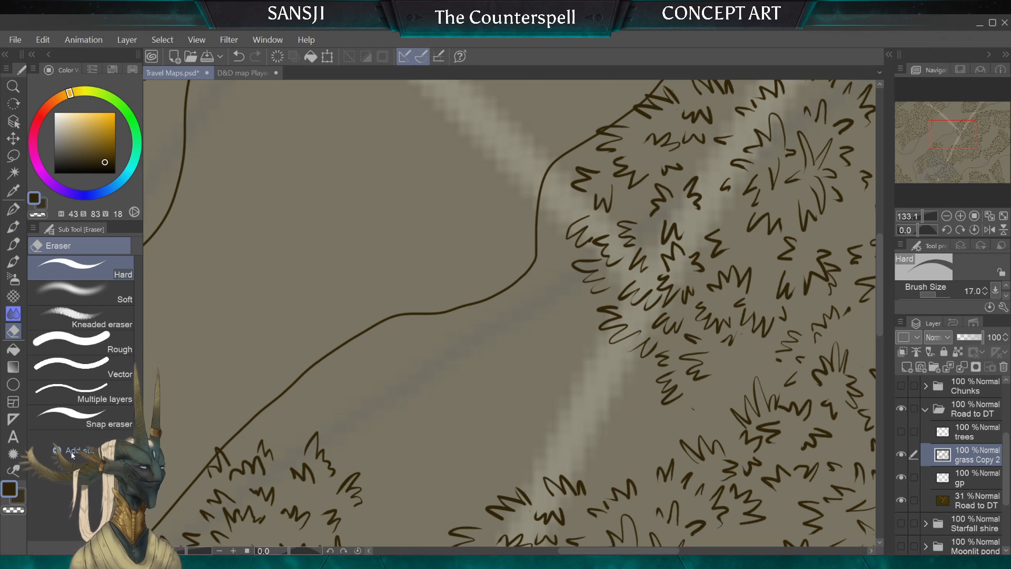
{"action": "key", "text": "p"}
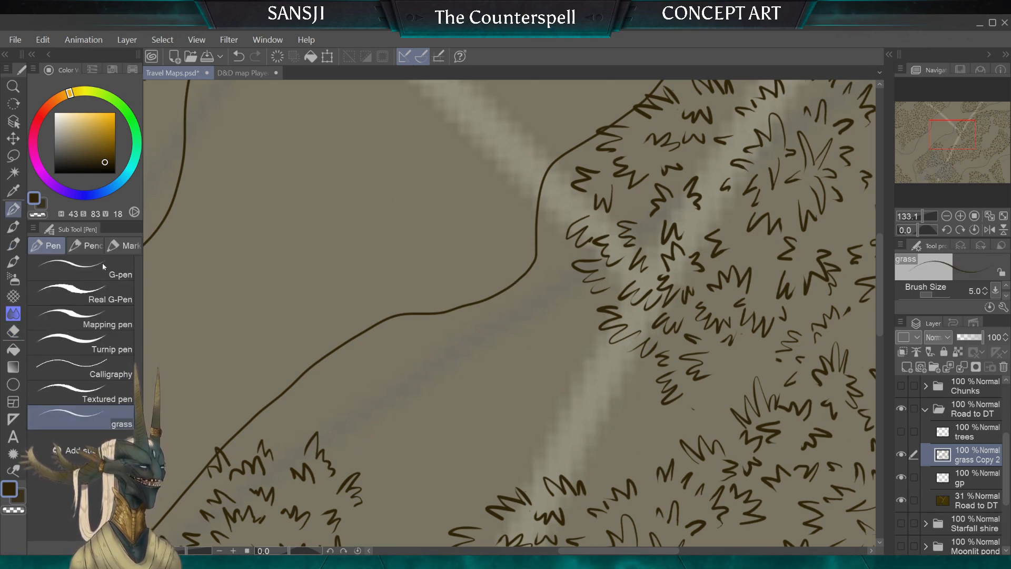
{"action": "key", "text": "Delete"}
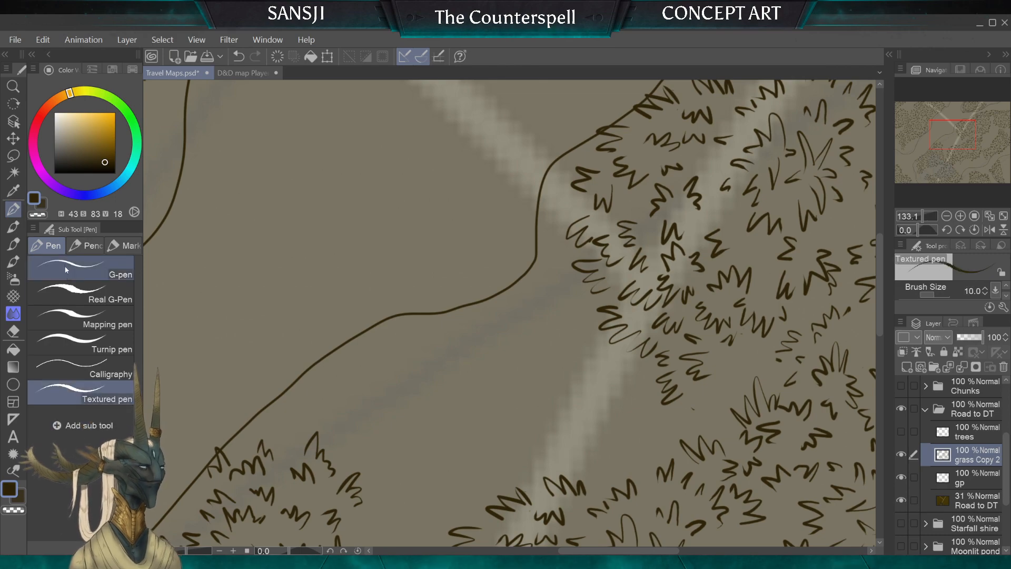
{"action": "left_click", "coordinate": [79, 269]}
Erase the grass spilling over the contour line near the map's upper right edge, using the Hard eraser at sizes from 60 down to 17
{"action": "scroll", "coordinate": [453, 310], "scroll_direction": "down", "scroll_amount": 2}
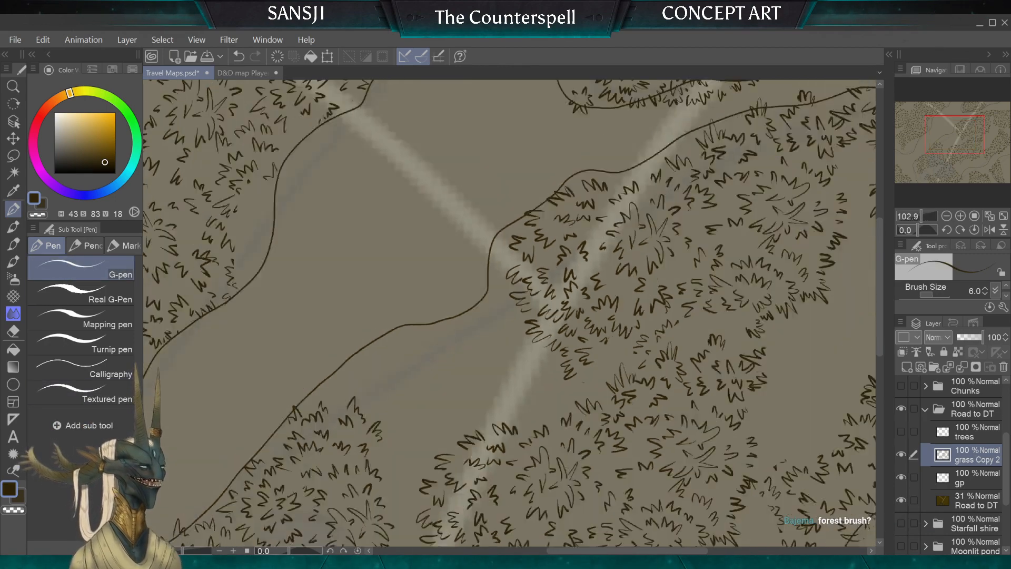
{"action": "left_click_drag", "start_coordinate": [452, 310], "coordinate": [461, 285]}
{"action": "left_click_drag", "start_coordinate": [506, 317], "coordinate": [337, 145]}
{"action": "scroll", "coordinate": [316, 306], "scroll_direction": "up", "scroll_amount": 2}
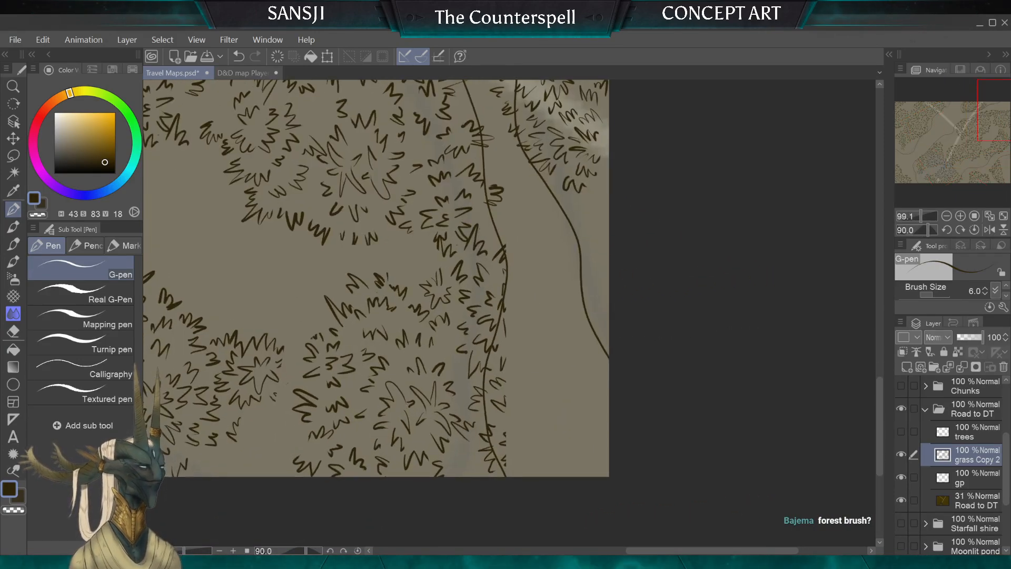
{"action": "left_click", "coordinate": [13, 330]}
{"action": "key", "text": "bracketright"}
{"action": "key", "text": "bracketright"}
{"action": "key", "text": "bracketright"}
{"action": "key", "text": "bracketright"}
{"action": "key", "text": "bracketright"}
{"action": "key", "text": "bracketright"}
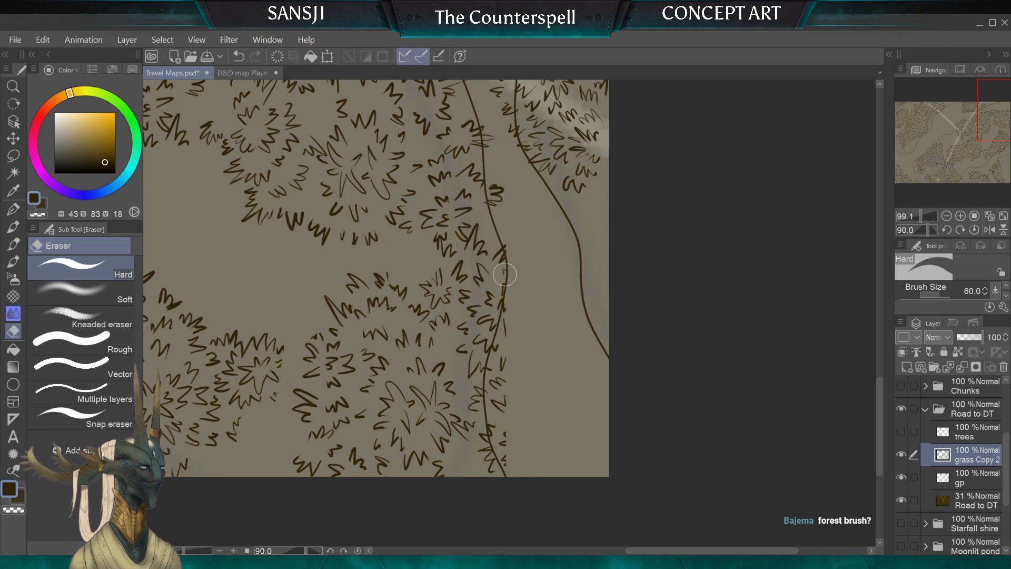
{"action": "left_click_drag", "start_coordinate": [507, 288], "coordinate": [506, 268]}
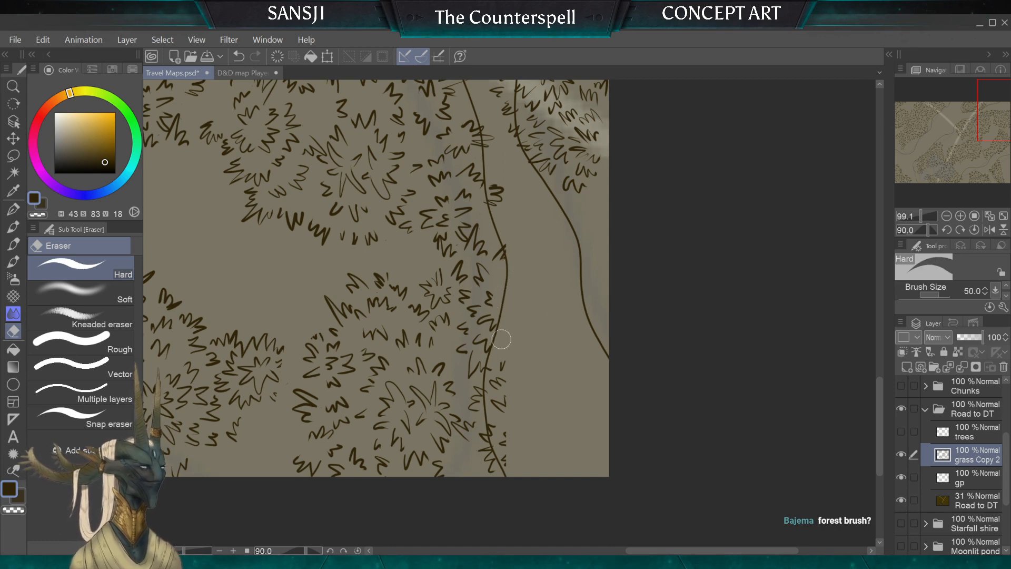
{"action": "mouse_move", "coordinate": [501, 339]}
{"action": "left_mouse_down"}
{"action": "mouse_move", "coordinate": [510, 447]}
{"action": "mouse_move", "coordinate": [479, 460]}
{"action": "mouse_move", "coordinate": [486, 447]}
{"action": "left_mouse_up"}
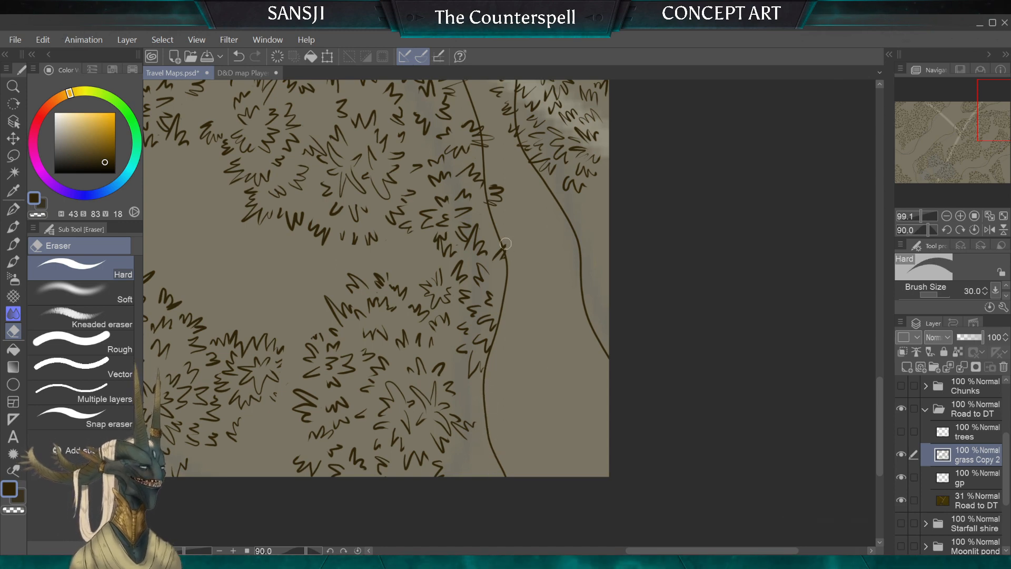
{"action": "key", "text": "bracketleft"}
{"action": "key", "text": "bracketleft"}
{"action": "key", "text": "bracketleft"}
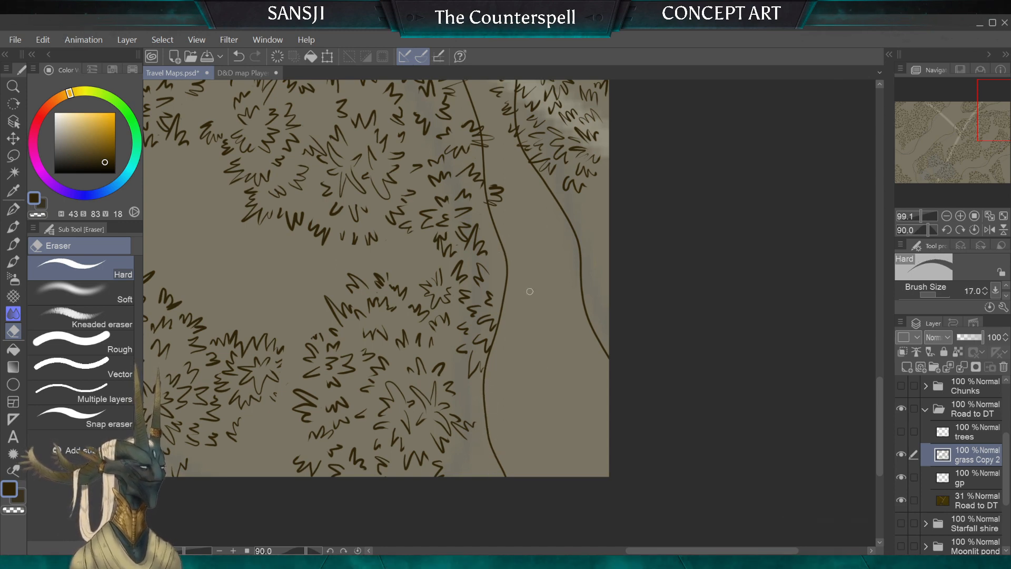
Erase the grass tuft crossing the contour line around the lower left patch with the Hard eraser
{"action": "left_click_drag", "start_coordinate": [530, 291], "coordinate": [705, 96]}
{"action": "left_click_drag", "start_coordinate": [400, 200], "coordinate": [759, 201]}
{"action": "left_click_drag", "start_coordinate": [337, 327], "coordinate": [711, 311]}
{"action": "scroll", "coordinate": [337, 337], "scroll_direction": "down", "scroll_amount": 1}
{"action": "left_click_drag", "start_coordinate": [422, 337], "coordinate": [491, 291]}
{"action": "left_click_drag", "start_coordinate": [295, 337], "coordinate": [400, 327]}
{"action": "left_click_drag", "start_coordinate": [343, 295], "coordinate": [390, 290]}
{"action": "key", "text": "bracketleft"}
{"action": "key", "text": "bracketleft"}
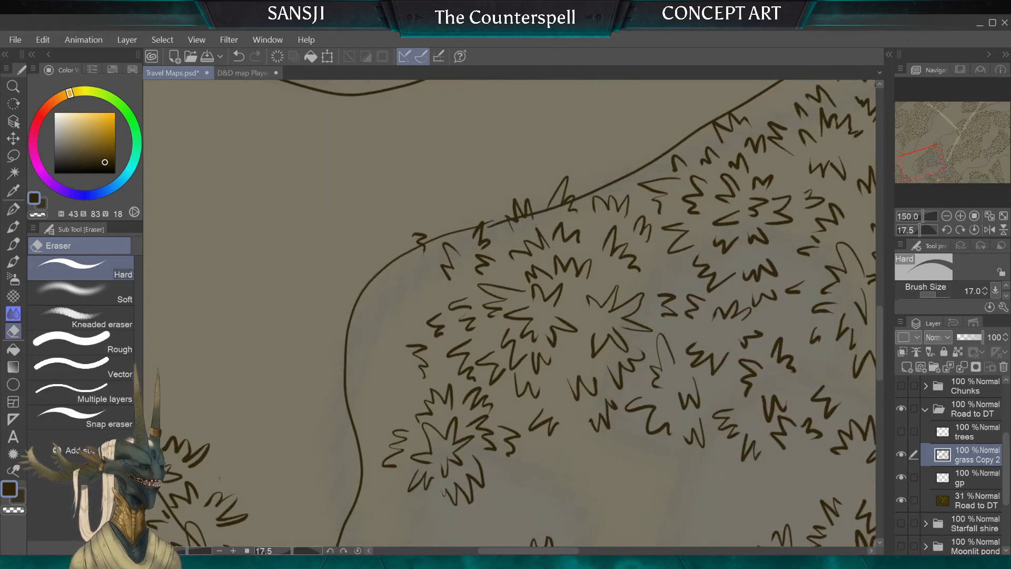
{"action": "left_click_drag", "start_coordinate": [494, 218], "coordinate": [488, 219]}
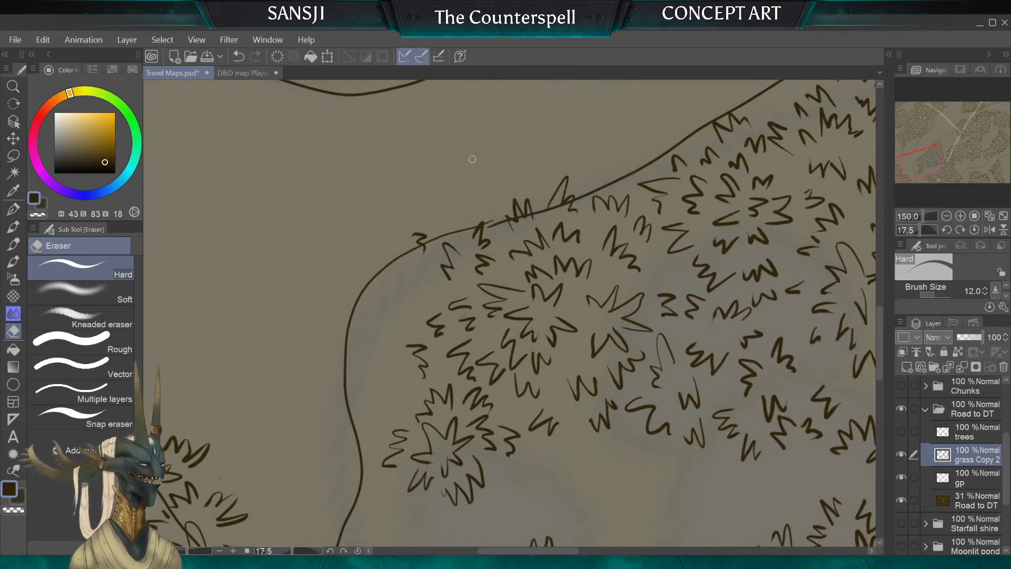
{"action": "key", "text": "bracketright"}
{"action": "key", "text": "bracketright"}
{"action": "key", "text": "bracketright"}
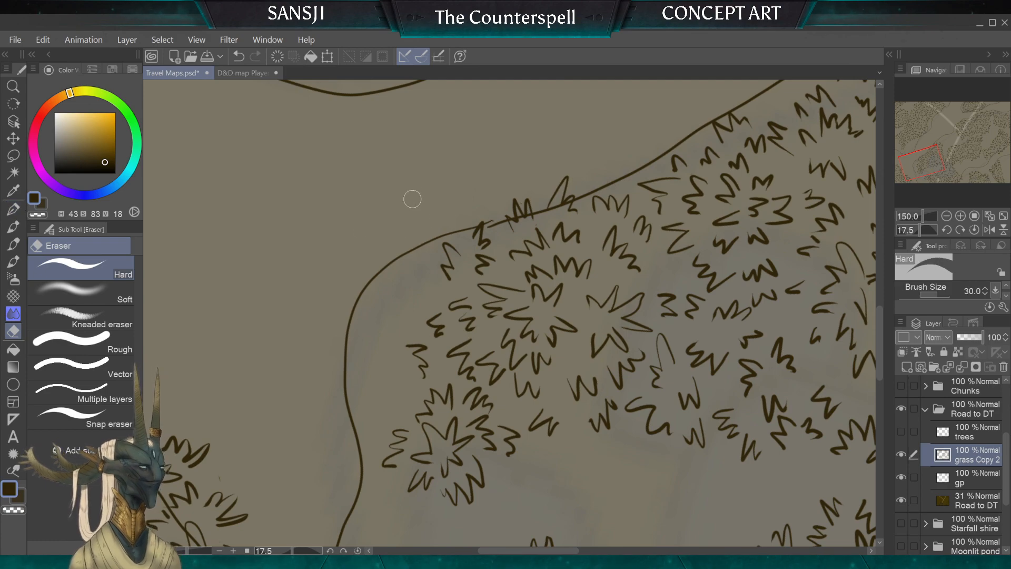
{"action": "key", "text": "bracketright"}
Lasso the grass patch beside the lower road, place a copy of it inside the contour at the map's lower right corner, and deselect
{"action": "scroll", "coordinate": [402, 188], "scroll_direction": "down", "scroll_amount": 2}
{"action": "mouse_move", "coordinate": [516, 237]}
{"action": "left_mouse_down"}
{"action": "mouse_move", "coordinate": [437, 382]}
{"action": "mouse_move", "coordinate": [412, 511]}
{"action": "left_mouse_up"}
{"action": "scroll", "coordinate": [506, 316], "scroll_direction": "down", "scroll_amount": 1}
{"action": "left_click_drag", "start_coordinate": [622, 401], "coordinate": [378, 115]}
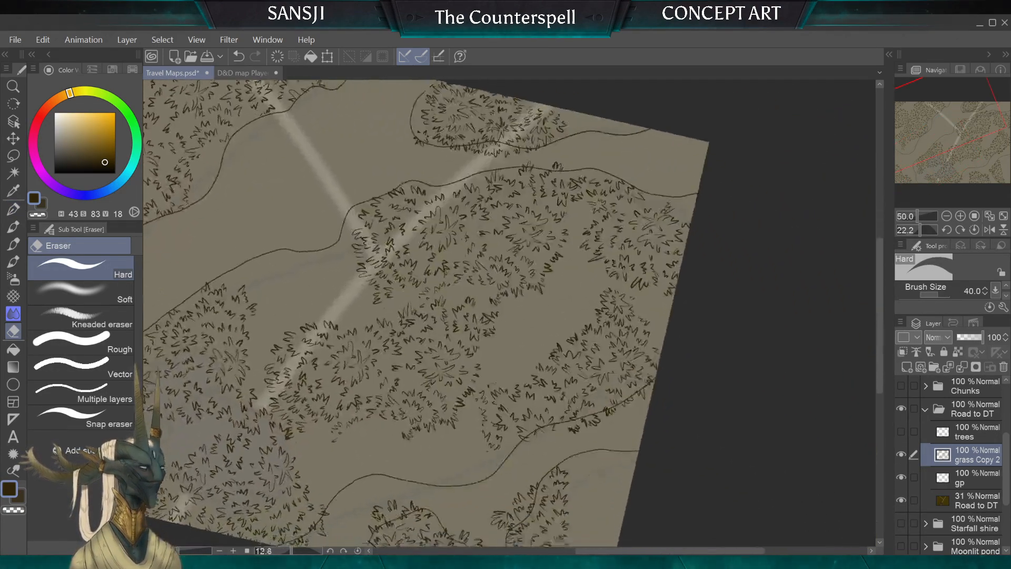
{"action": "scroll", "coordinate": [506, 316], "scroll_direction": "up", "scroll_amount": 1}
{"action": "left_click_drag", "start_coordinate": [421, 400], "coordinate": [382, 320]}
{"action": "scroll", "coordinate": [506, 316], "scroll_direction": "down", "scroll_amount": 1}
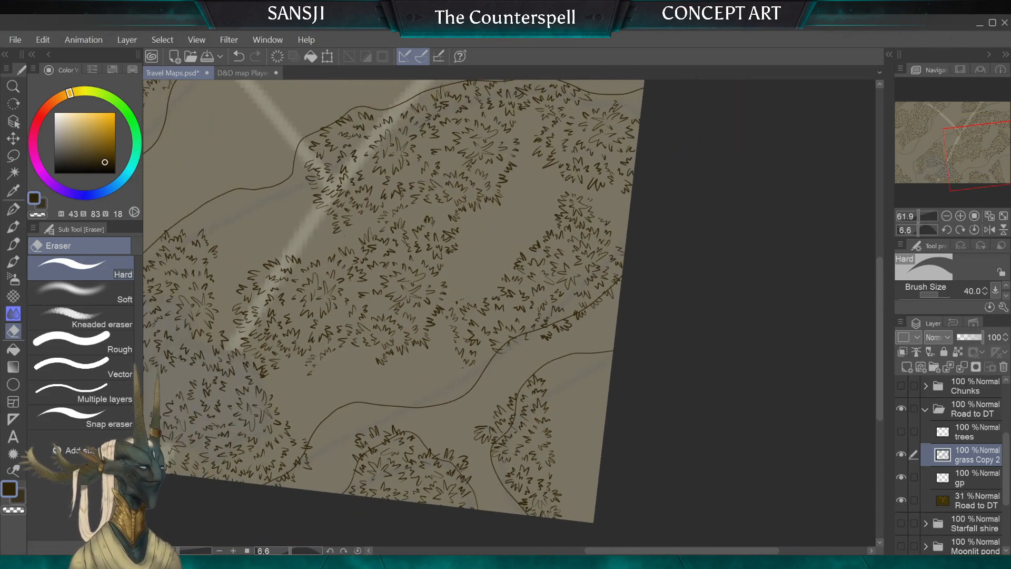
{"action": "key", "text": "m"}
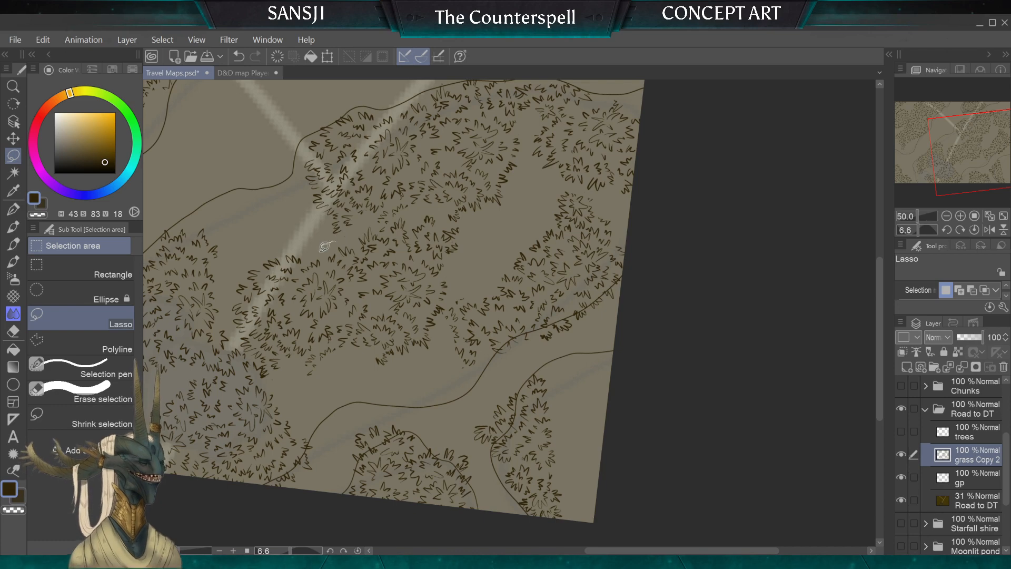
{"action": "mouse_move", "coordinate": [311, 244]}
{"action": "left_mouse_down"}
{"action": "mouse_move", "coordinate": [292, 292]}
{"action": "mouse_move", "coordinate": [318, 344]}
{"action": "mouse_move", "coordinate": [307, 385]}
{"action": "mouse_move", "coordinate": [350, 366]}
{"action": "mouse_move", "coordinate": [381, 382]}
{"action": "mouse_move", "coordinate": [442, 343]}
{"action": "mouse_move", "coordinate": [432, 298]}
{"action": "mouse_move", "coordinate": [440, 279]}
{"action": "mouse_move", "coordinate": [473, 264]}
{"action": "mouse_move", "coordinate": [467, 223]}
{"action": "left_mouse_up"}
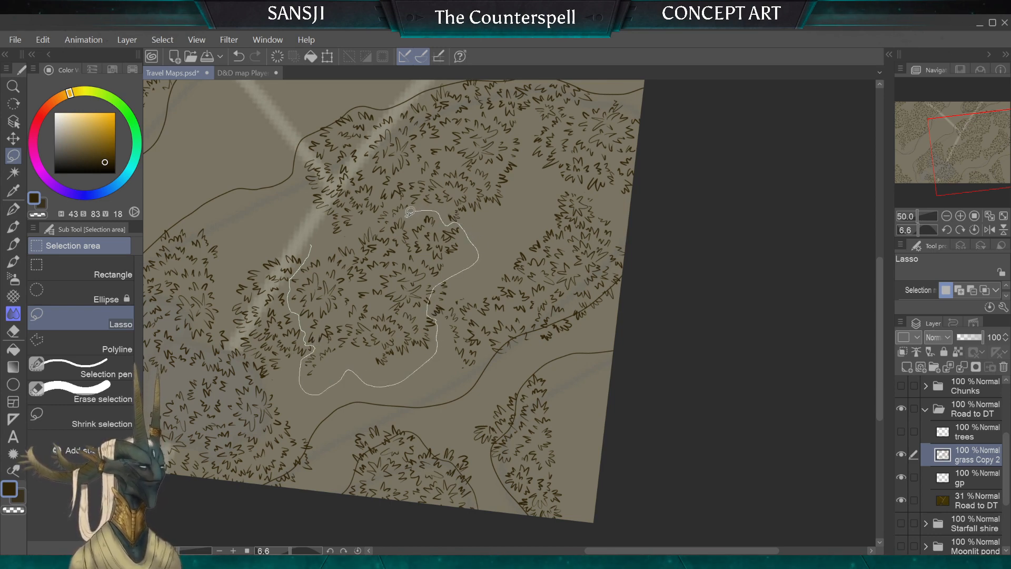
{"action": "mouse_move", "coordinate": [410, 211]}
{"action": "left_mouse_down"}
{"action": "mouse_move", "coordinate": [386, 229]}
{"action": "mouse_move", "coordinate": [359, 224]}
{"action": "mouse_move", "coordinate": [319, 241]}
{"action": "left_mouse_up"}
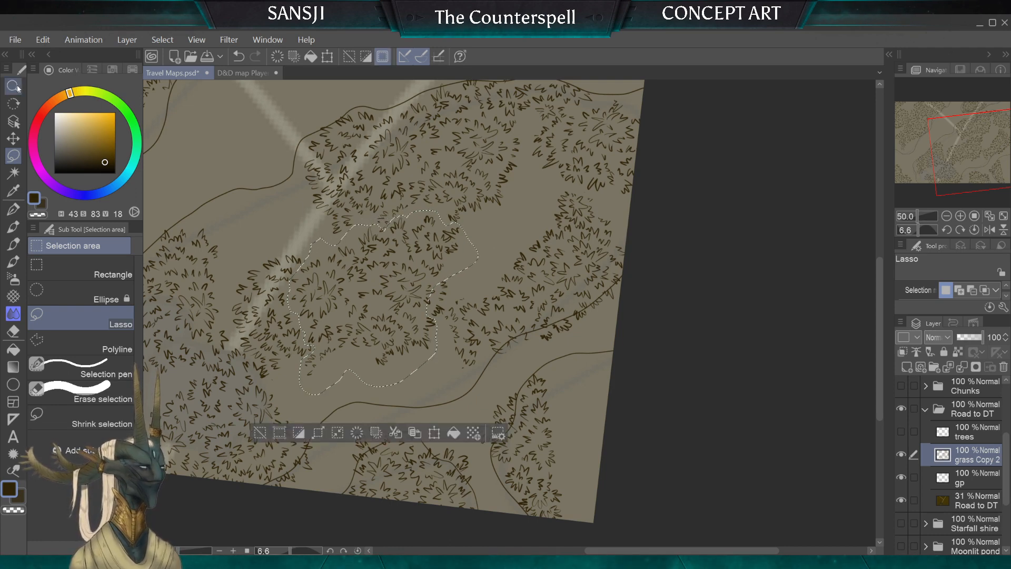
{"action": "left_click", "coordinate": [13, 138]}
{"action": "left_click_drag", "start_coordinate": [361, 322], "coordinate": [551, 383]}
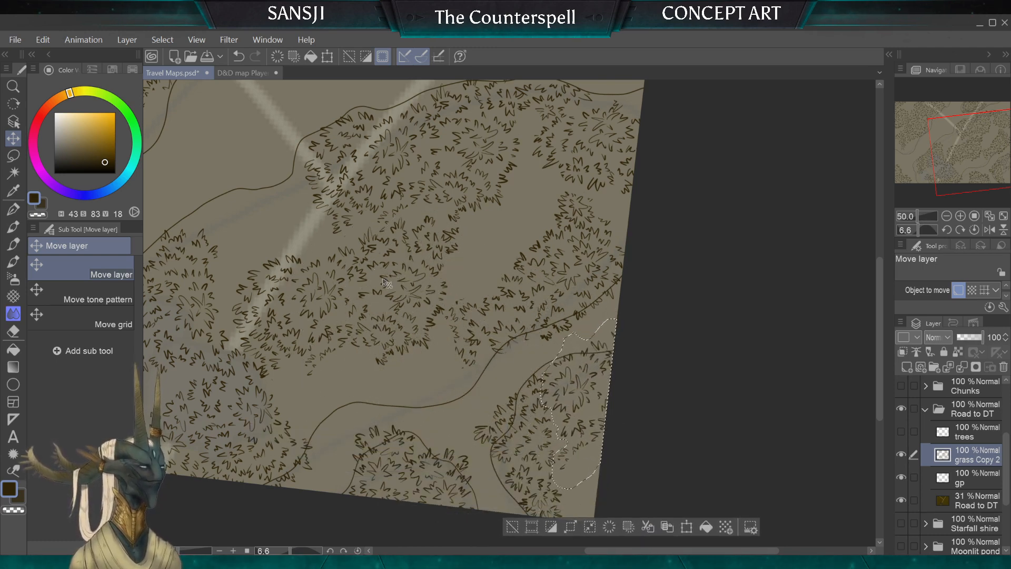
{"action": "key", "text": "m"}
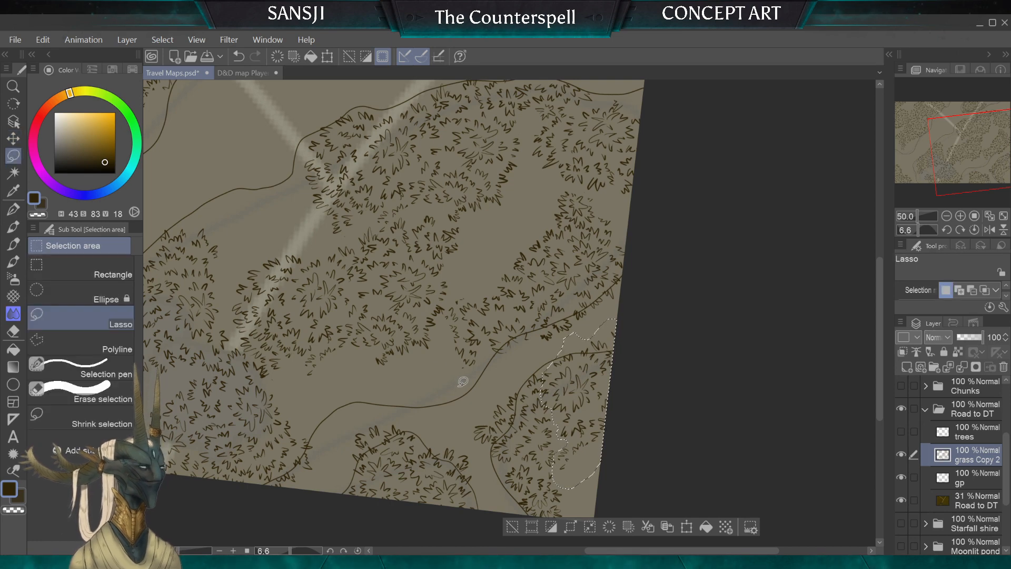
{"action": "key", "text": "ctrl+d"}
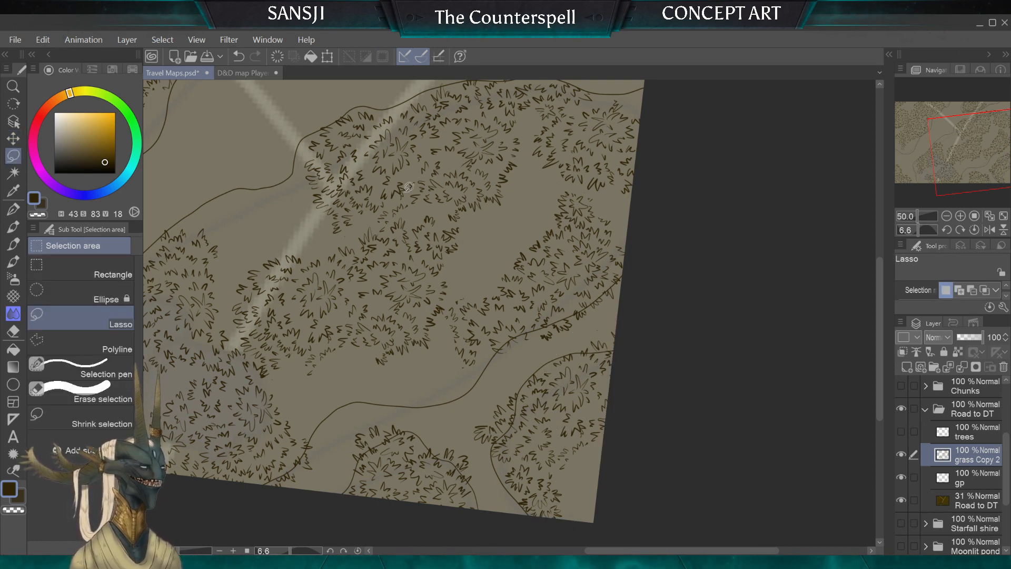
Lasso the grass patch near the map's right edge and paste a copy of it onto a new layer
{"action": "mouse_move", "coordinate": [490, 257]}
{"action": "left_mouse_down"}
{"action": "mouse_move", "coordinate": [454, 286]}
{"action": "mouse_move", "coordinate": [463, 339]}
{"action": "mouse_move", "coordinate": [495, 364]}
{"action": "mouse_move", "coordinate": [538, 358]}
{"action": "mouse_move", "coordinate": [590, 329]}
{"action": "mouse_move", "coordinate": [639, 271]}
{"action": "mouse_move", "coordinate": [628, 220]}
{"action": "left_mouse_up"}
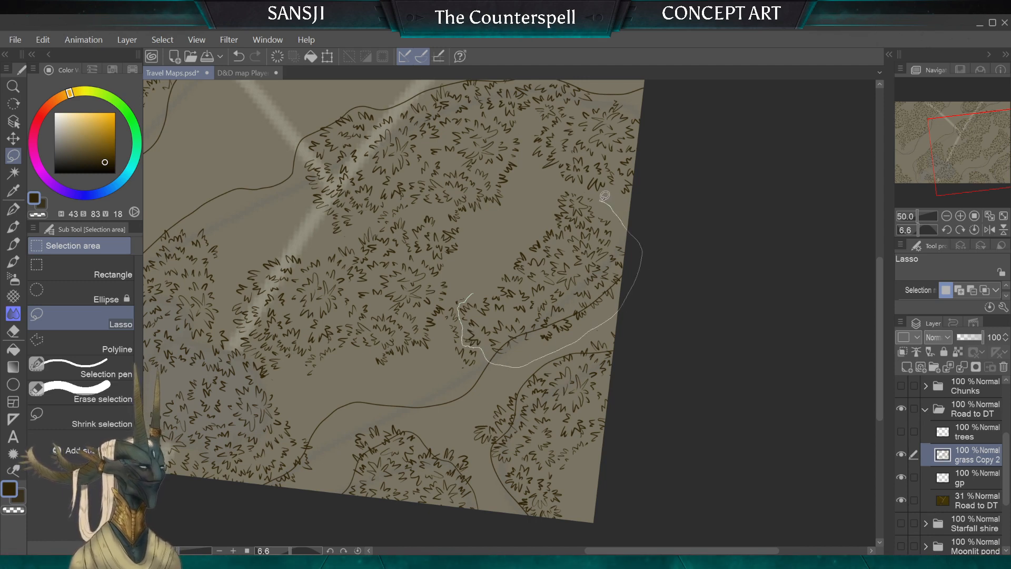
{"action": "left_click_drag", "start_coordinate": [553, 183], "coordinate": [551, 186]}
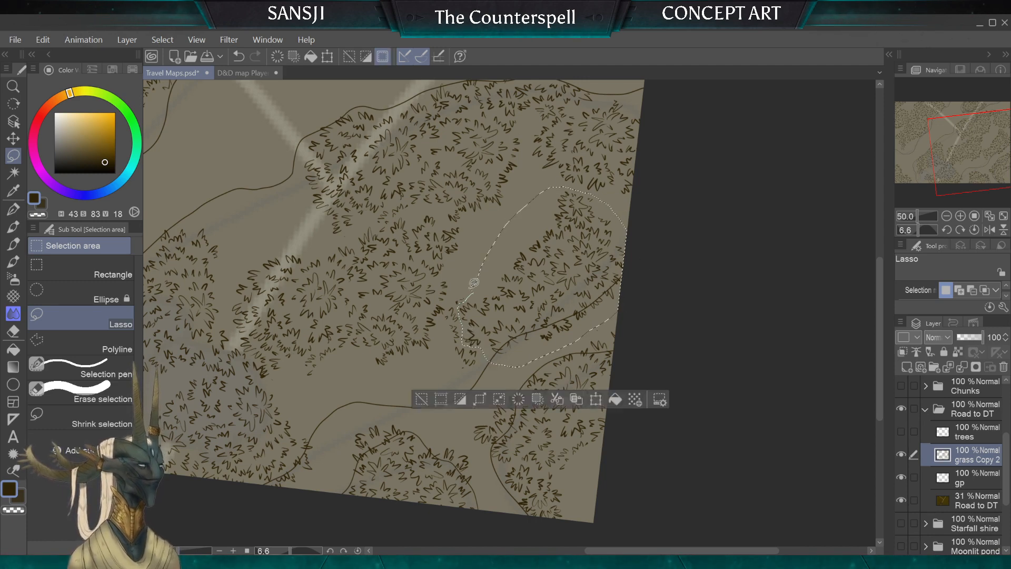
{"action": "left_click", "coordinate": [13, 138]}
{"action": "left_click", "coordinate": [57, 128]}
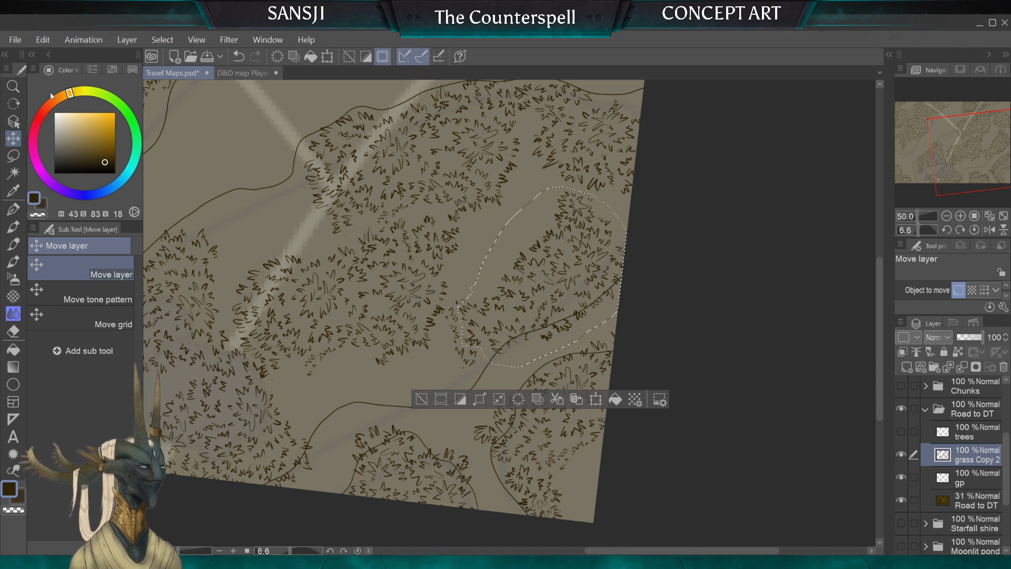
{"action": "left_click", "coordinate": [43, 40]}
{"action": "left_click", "coordinate": [56, 130]}
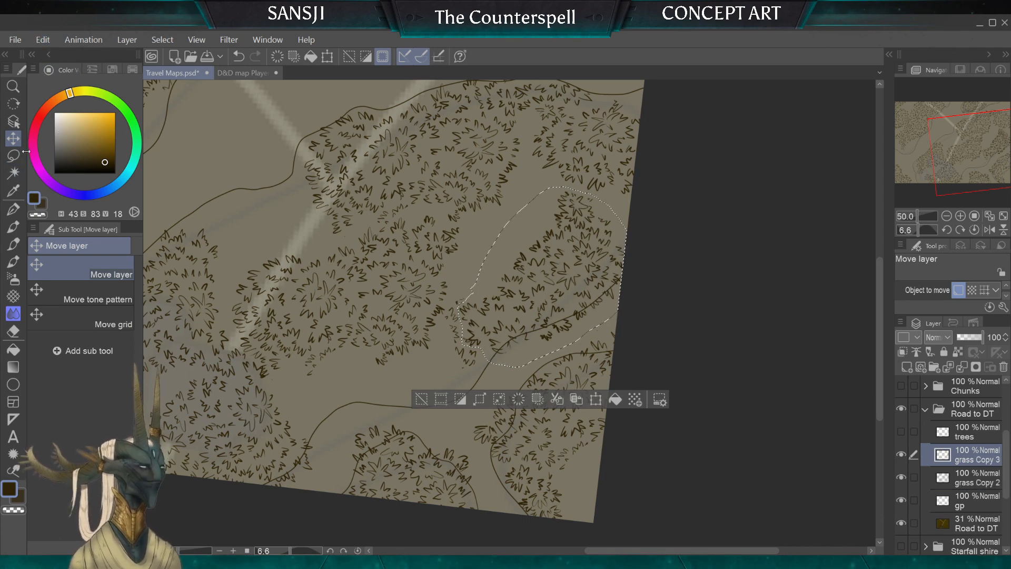
Move the copied grass into the bare gap between the central and right-edge patches and rotate it to fit
{"action": "left_click", "coordinate": [13, 155]}
{"action": "left_click", "coordinate": [222, 211]}
{"action": "left_click", "coordinate": [13, 139]}
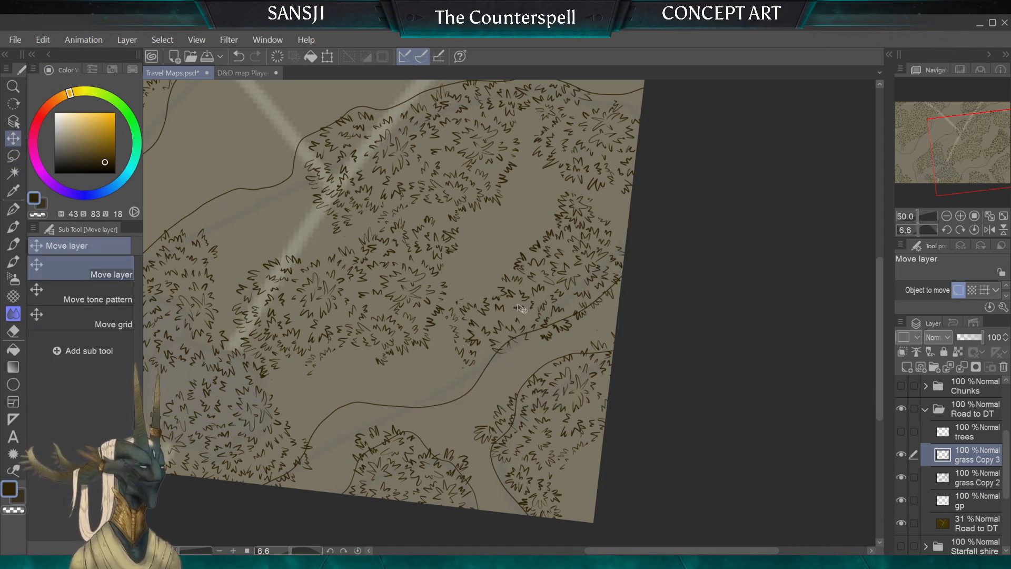
{"action": "left_click_drag", "start_coordinate": [522, 309], "coordinate": [489, 246]}
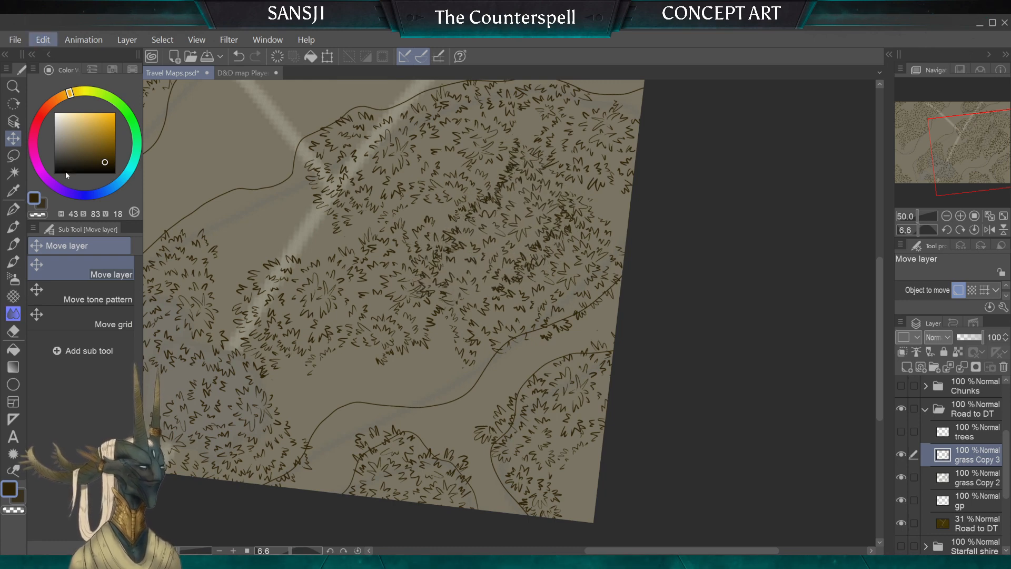
{"action": "key", "text": "ctrl+t"}
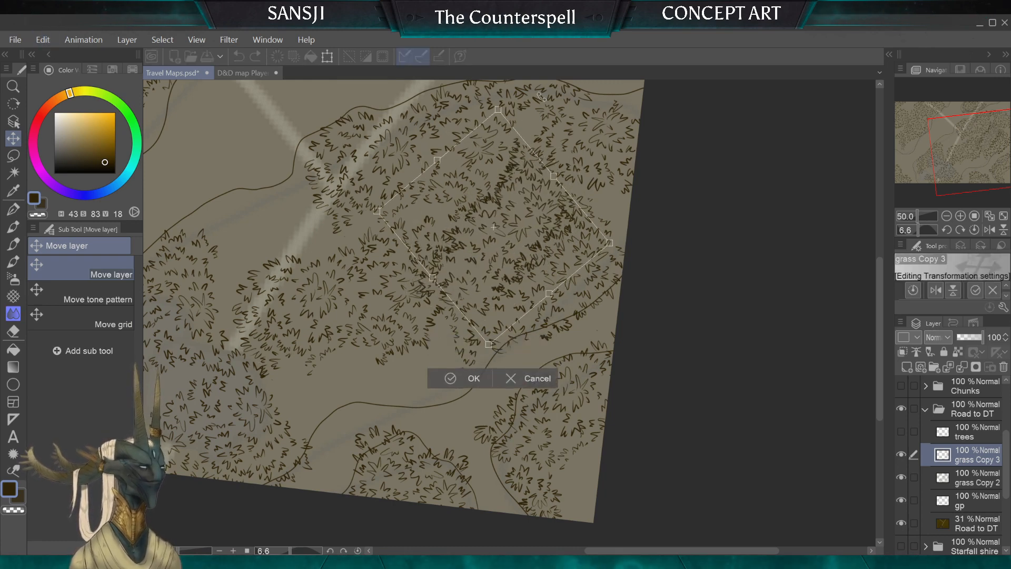
{"action": "left_click_drag", "start_coordinate": [394, 169], "coordinate": [396, 163]}
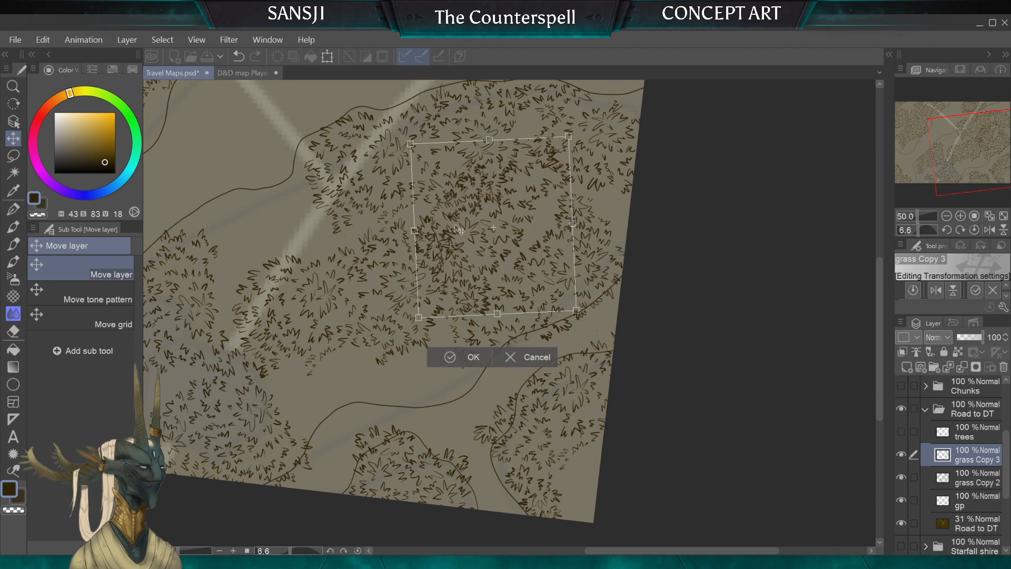
{"action": "left_click_drag", "start_coordinate": [437, 221], "coordinate": [454, 241]}
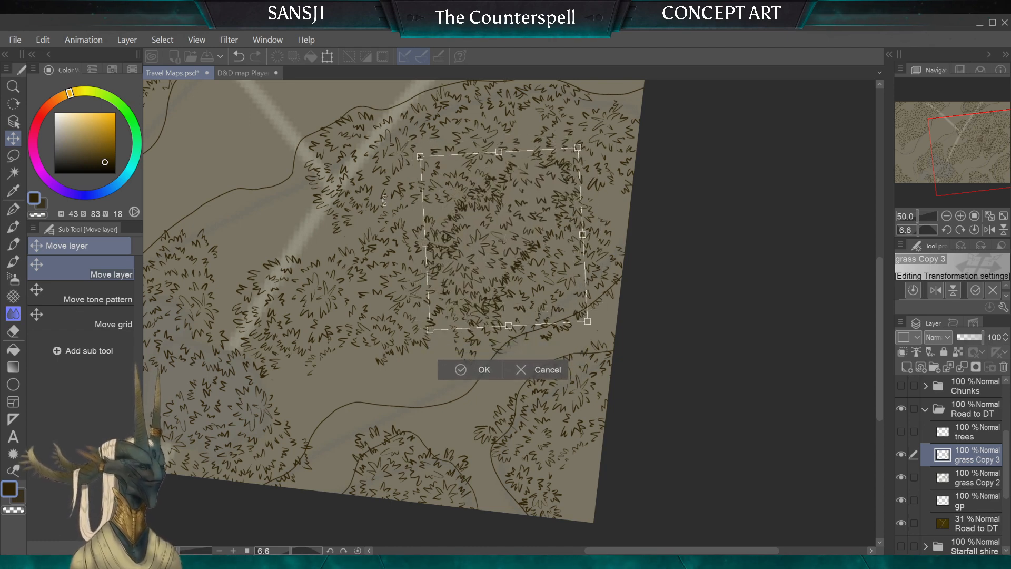
{"action": "left_click_drag", "start_coordinate": [429, 362], "coordinate": [436, 367]}
{"action": "key", "text": "Return"}
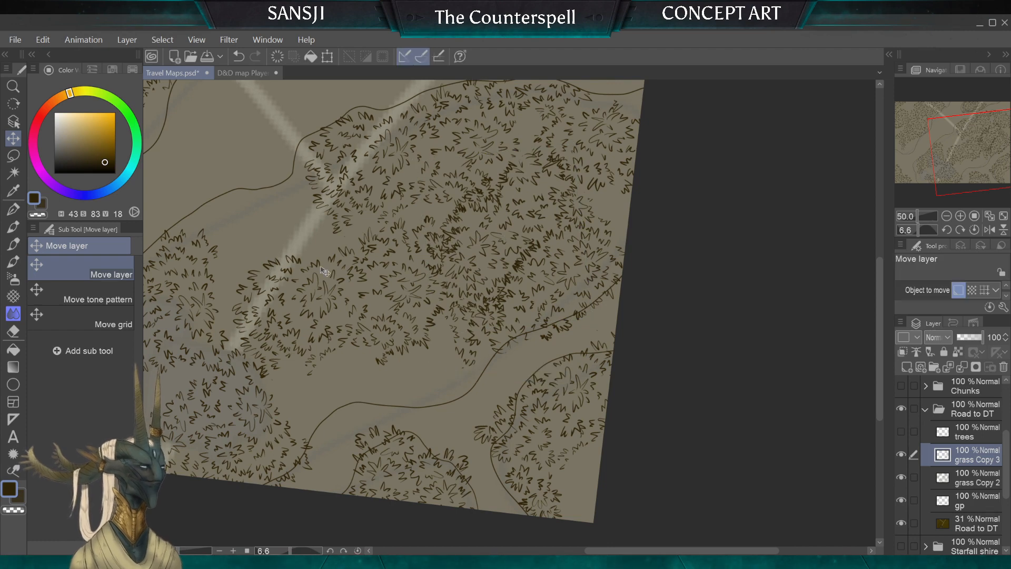
Erase the overlapping tufts around the placed grass copy in the gap with the Hard eraser at size 50
{"action": "key", "text": "e"}
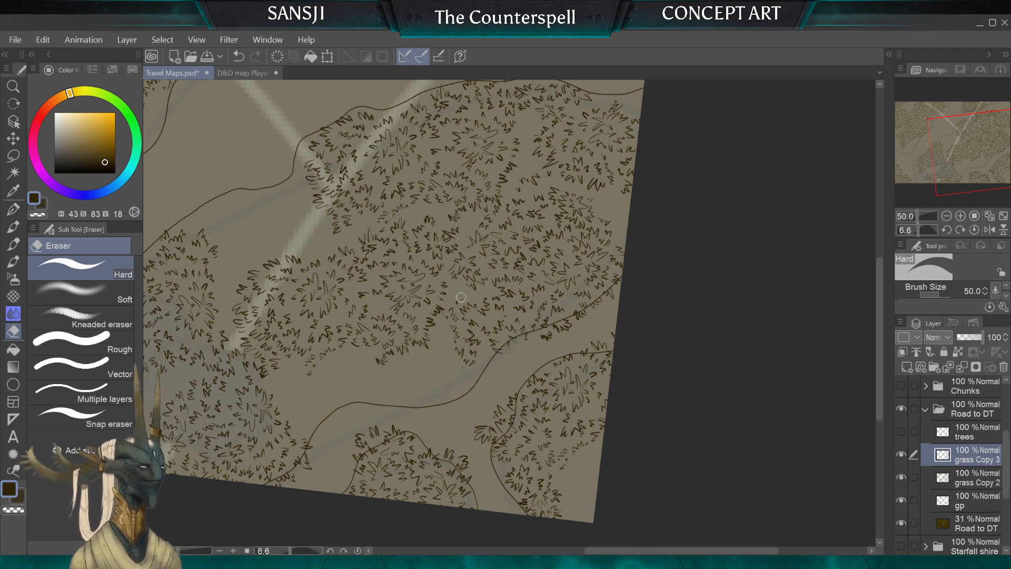
{"action": "key", "text": "bracketleft"}
{"action": "key", "text": "bracketleft"}
{"action": "key", "text": "bracketleft"}
{"action": "key", "text": "bracketleft"}
{"action": "key", "text": "bracketleft"}
{"action": "key", "text": "bracketleft"}
{"action": "key", "text": "bracketleft"}
{"action": "key", "text": "bracketleft"}
Paste the copied grass patch once more onto another new layer
{"action": "left_click_drag", "start_coordinate": [468, 370], "coordinate": [435, 427]}
{"action": "scroll", "coordinate": [468, 370], "scroll_direction": "up", "scroll_amount": 2}
{"action": "left_click_drag", "start_coordinate": [467, 370], "coordinate": [395, 406]}
{"action": "scroll", "coordinate": [468, 369], "scroll_direction": "up", "scroll_amount": 1}
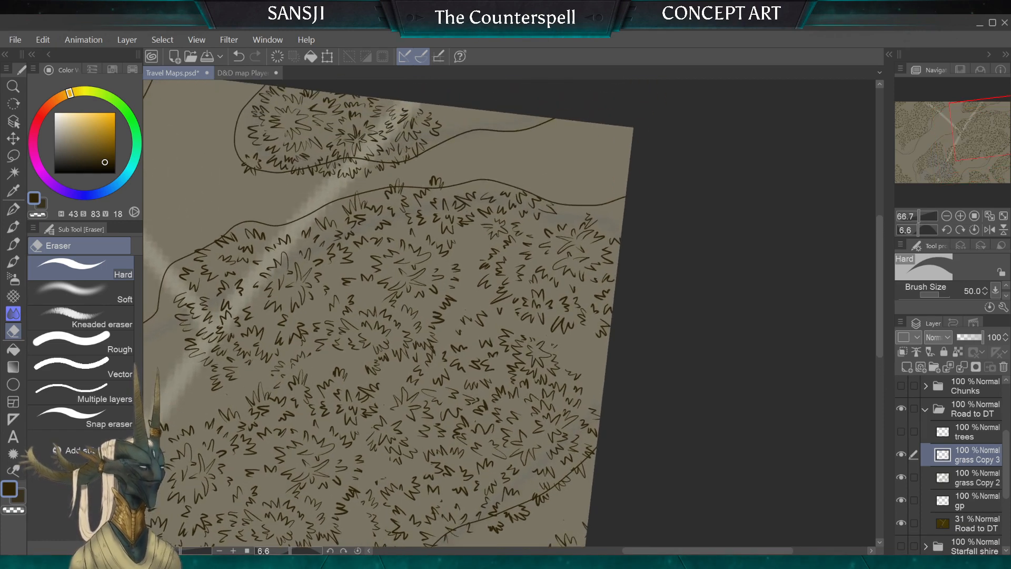
{"action": "left_click_drag", "start_coordinate": [468, 370], "coordinate": [447, 269]}
{"action": "left_click", "coordinate": [13, 141]}
{"action": "key", "text": "ctrl+v"}
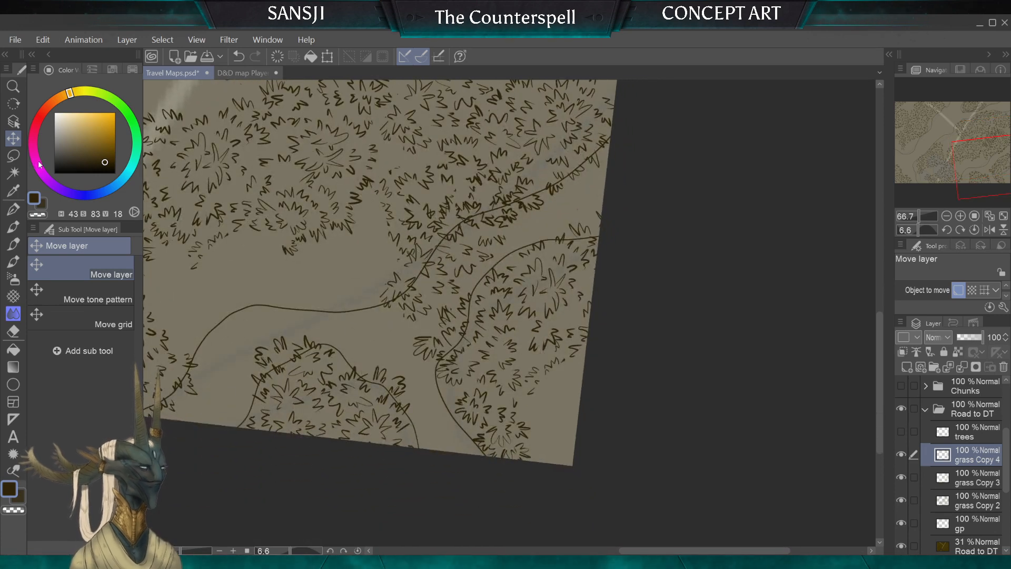
Lasso the newly pasted grass, move it into the contour at the lower right corner, rotate it to fit, and deselect
{"action": "left_click", "coordinate": [14, 155]}
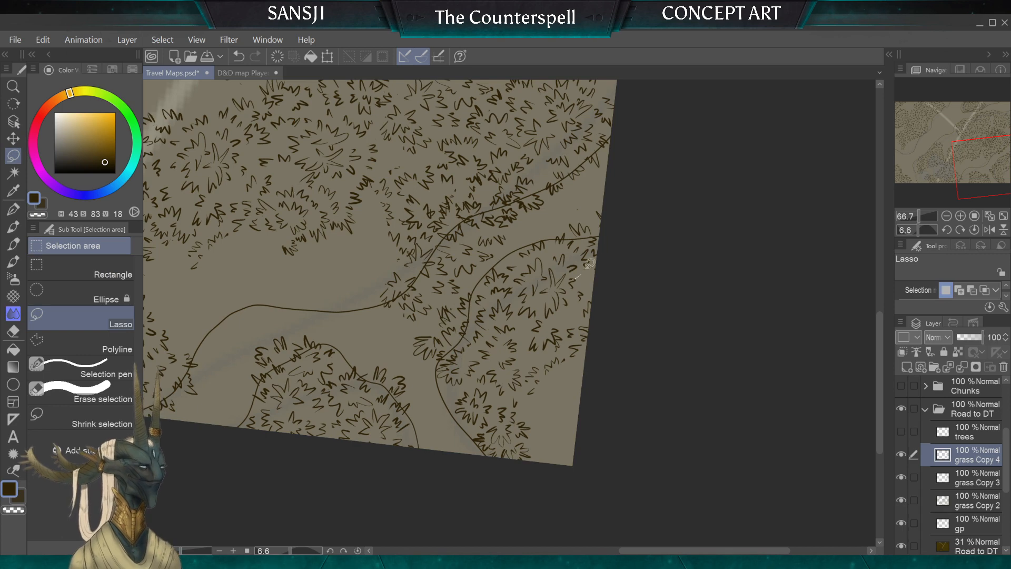
{"action": "mouse_move", "coordinate": [590, 263]}
{"action": "left_mouse_down"}
{"action": "mouse_move", "coordinate": [342, 181]}
{"action": "mouse_move", "coordinate": [598, 284]}
{"action": "left_mouse_up"}
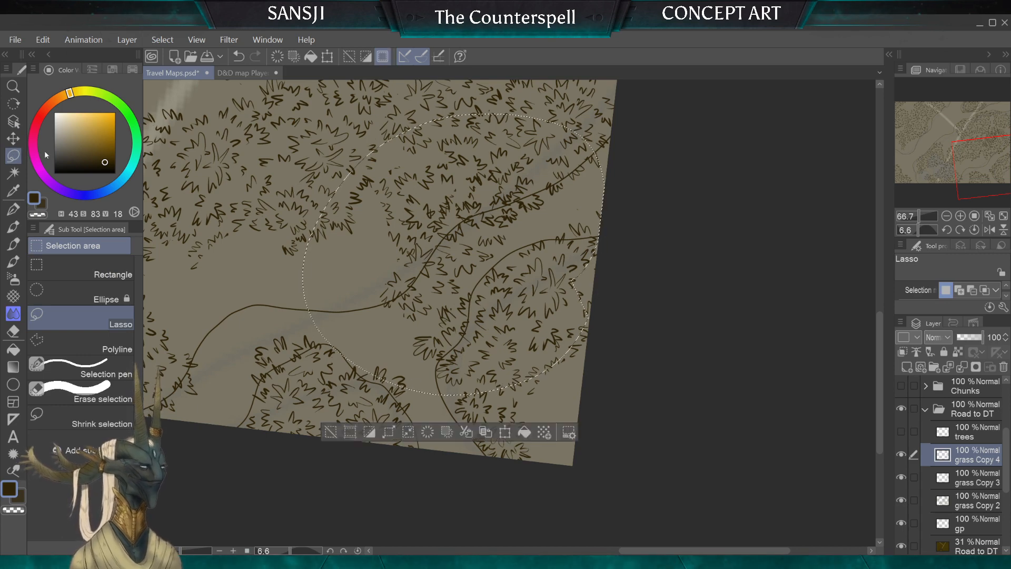
{"action": "left_click", "coordinate": [13, 138]}
{"action": "mouse_move", "coordinate": [445, 276]}
{"action": "left_mouse_down"}
{"action": "mouse_move", "coordinate": [551, 442]}
{"action": "mouse_move", "coordinate": [585, 411]}
{"action": "mouse_move", "coordinate": [576, 389]}
{"action": "left_mouse_up"}
{"action": "left_click", "coordinate": [42, 41]}
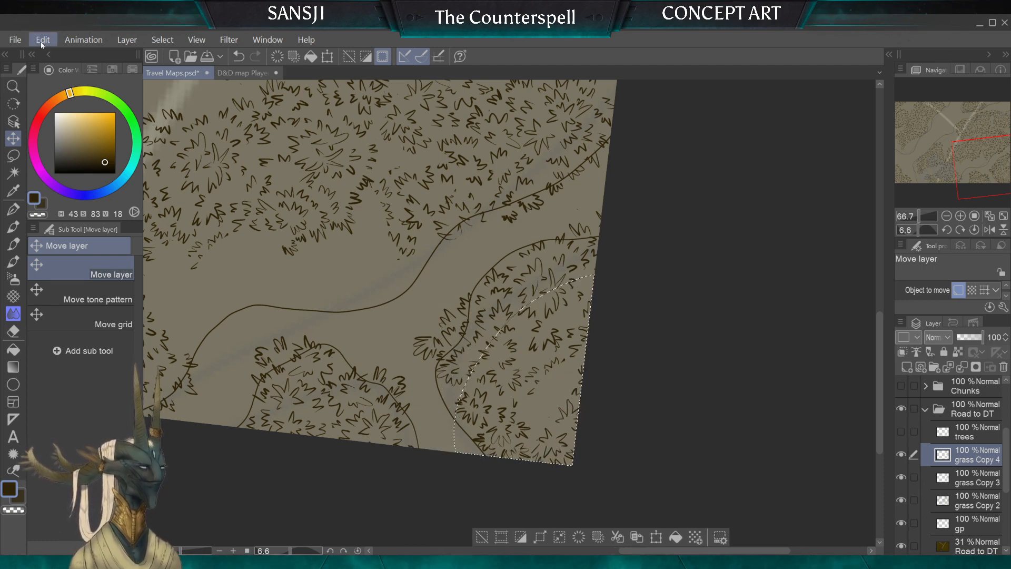
{"action": "left_click", "coordinate": [264, 365]}
{"action": "left_click_drag", "start_coordinate": [393, 519], "coordinate": [372, 293]}
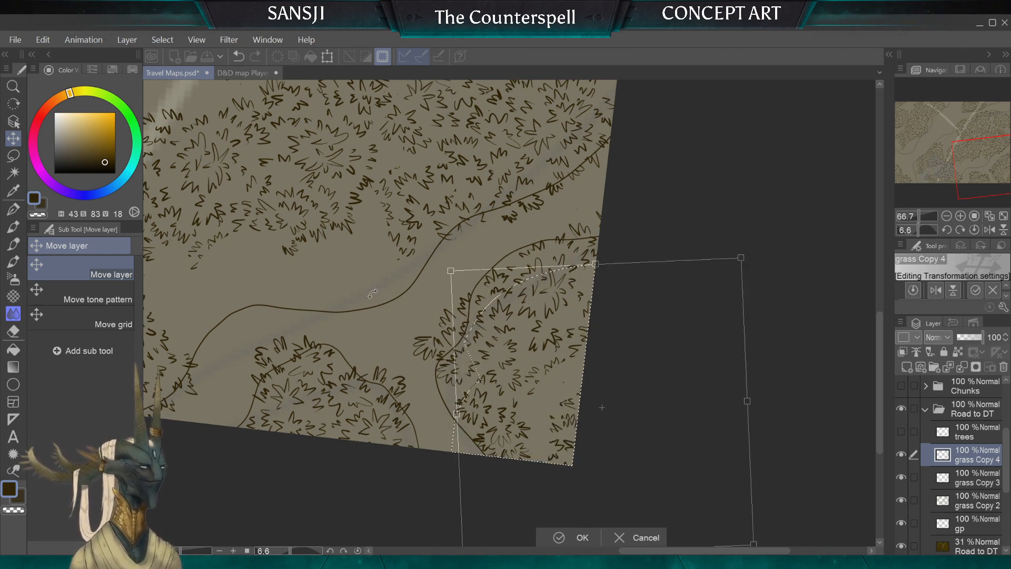
{"action": "left_click_drag", "start_coordinate": [482, 369], "coordinate": [317, 355]}
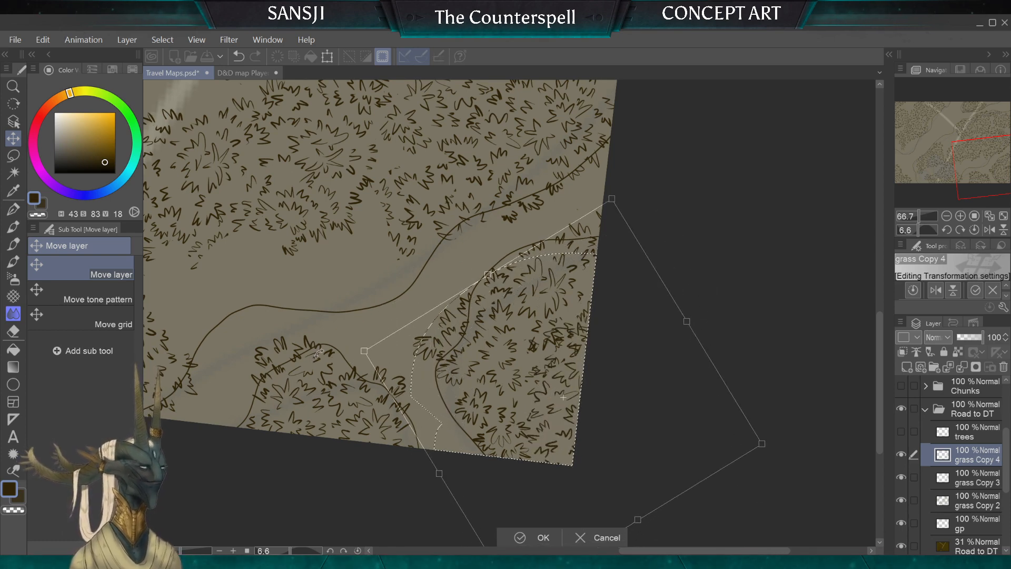
{"action": "left_click", "coordinate": [516, 537]}
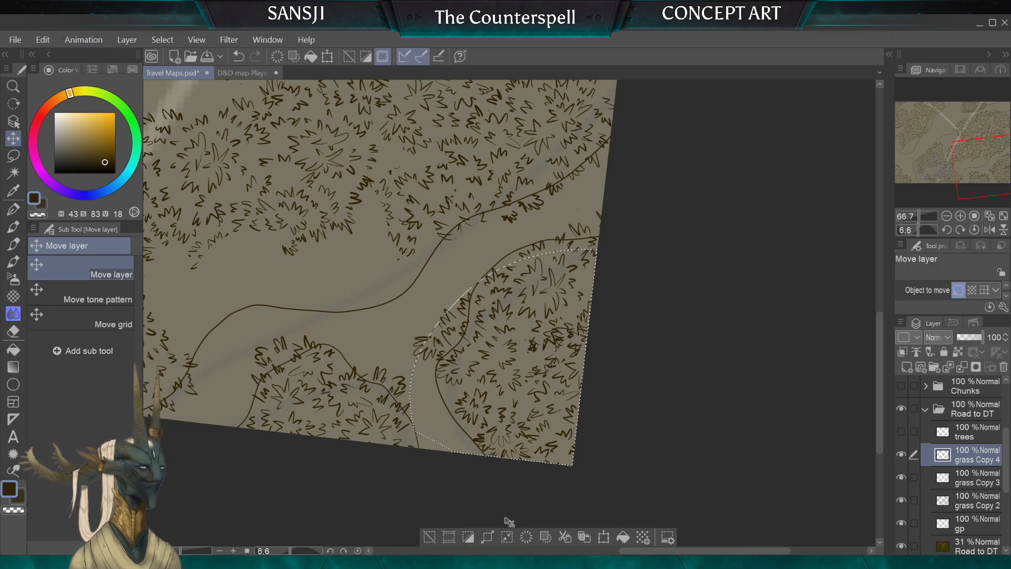
{"action": "left_click", "coordinate": [13, 155]}
{"action": "left_click", "coordinate": [352, 318]}
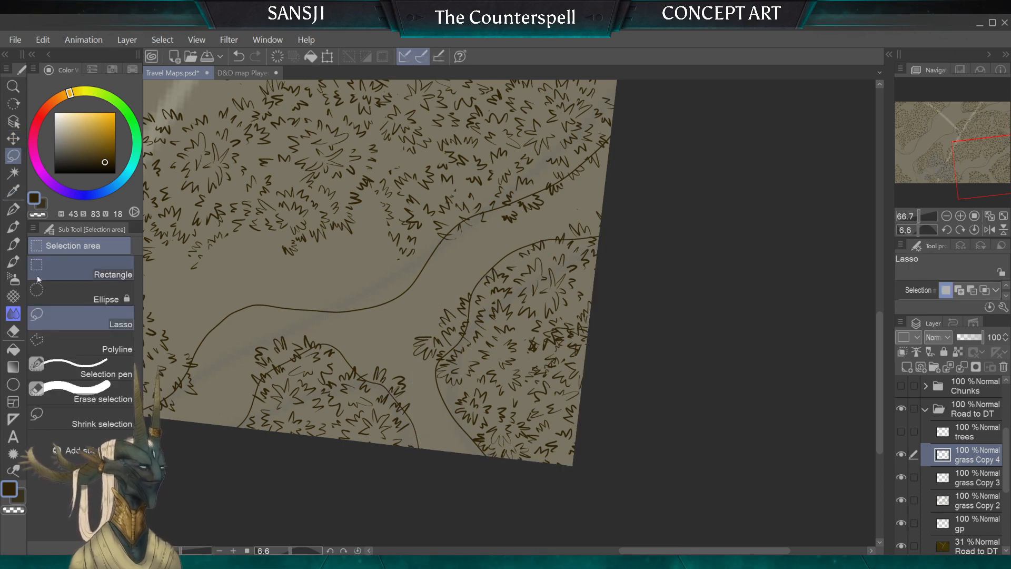
Erase the overlapping tufts in the lower right corner's grass with the Hard eraser at sizes between 25 and 80
{"action": "left_click", "coordinate": [21, 329]}
{"action": "key", "text": "bracketright"}
{"action": "key", "text": "bracketright"}
{"action": "key", "text": "bracketright"}
{"action": "key", "text": "bracketright"}
{"action": "key", "text": "bracketright"}
{"action": "key", "text": "bracketright"}
{"action": "mouse_move", "coordinate": [528, 345]}
{"action": "left_mouse_down"}
{"action": "mouse_move", "coordinate": [540, 352]}
{"action": "mouse_move", "coordinate": [578, 324]}
{"action": "mouse_move", "coordinate": [561, 334]}
{"action": "left_mouse_up"}
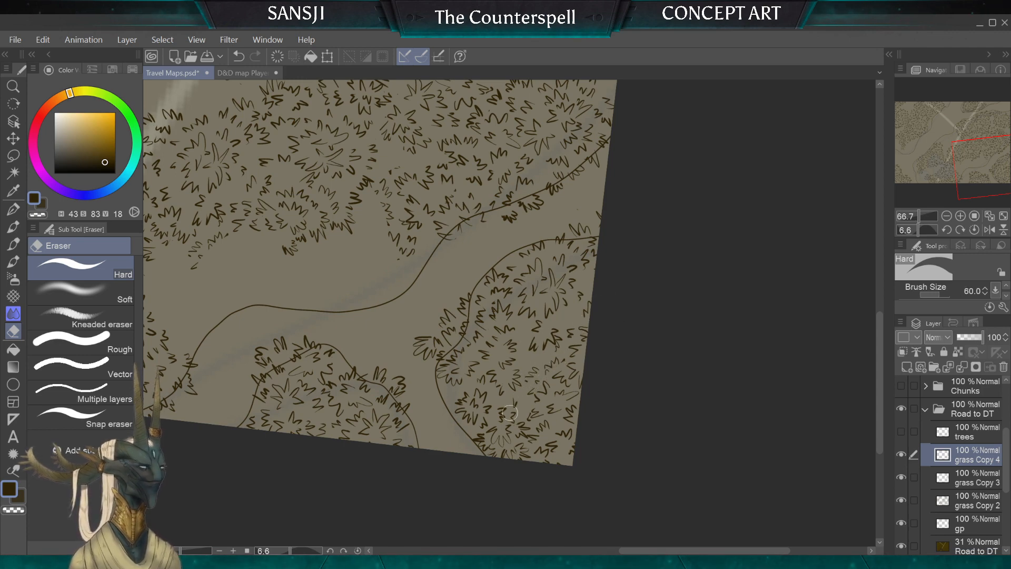
{"action": "key", "text": "bracketleft"}
{"action": "key", "text": "bracketleft"}
{"action": "key", "text": "bracketleft"}
{"action": "key", "text": "bracketleft"}
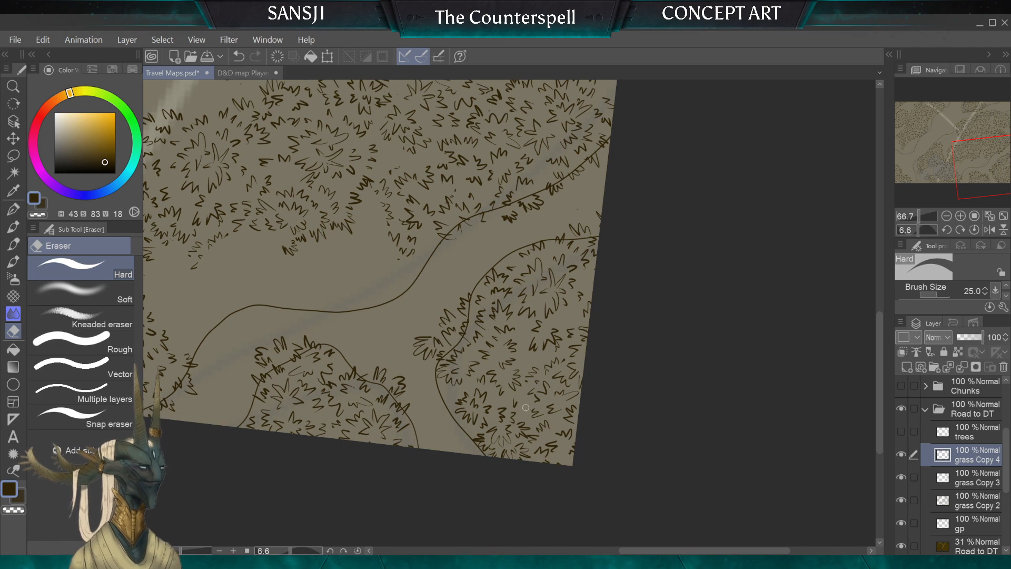
{"action": "key", "text": "bracketright"}
{"action": "key", "text": "bracketright"}
{"action": "key", "text": "bracketright"}
{"action": "key", "text": "bracketright"}
{"action": "key", "text": "bracketright"}
{"action": "key", "text": "bracketright"}
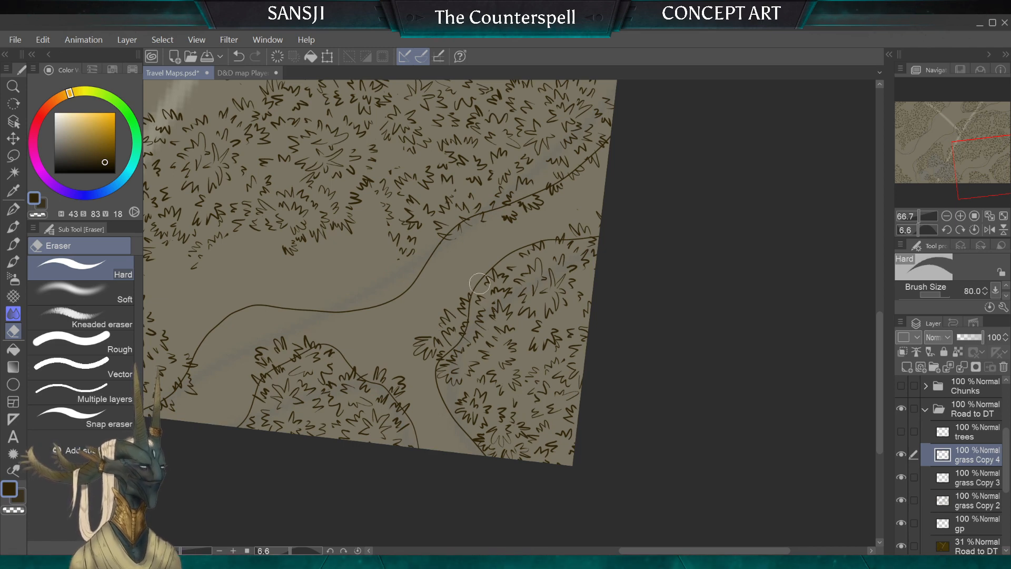
Merge the layers grass Copy 2, grass Copy 3 and grass Copy 4 into one layer
{"action": "scroll", "coordinate": [558, 232], "scroll_direction": "down", "scroll_amount": 3}
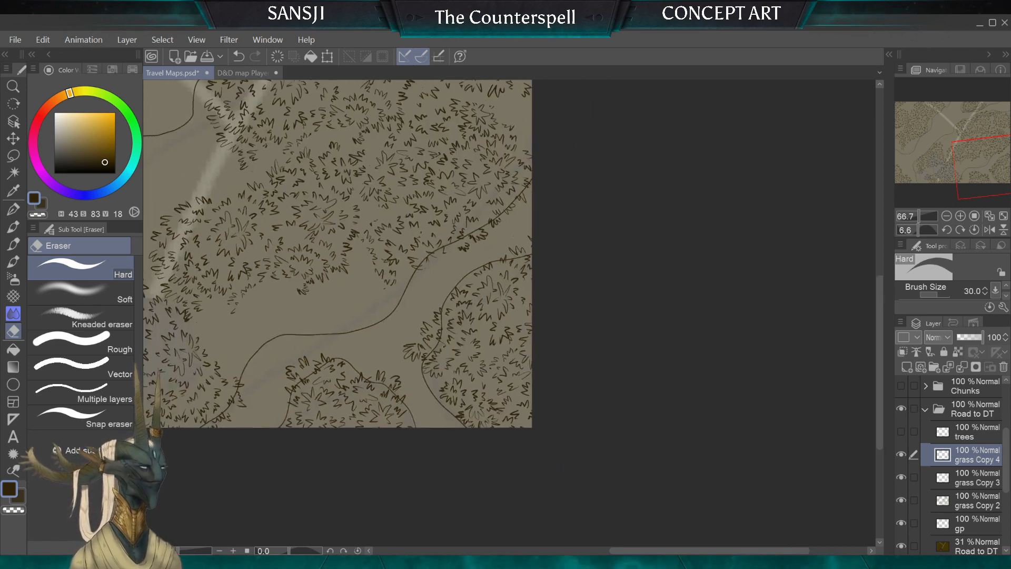
{"action": "scroll", "coordinate": [558, 231], "scroll_direction": "down", "scroll_amount": 1}
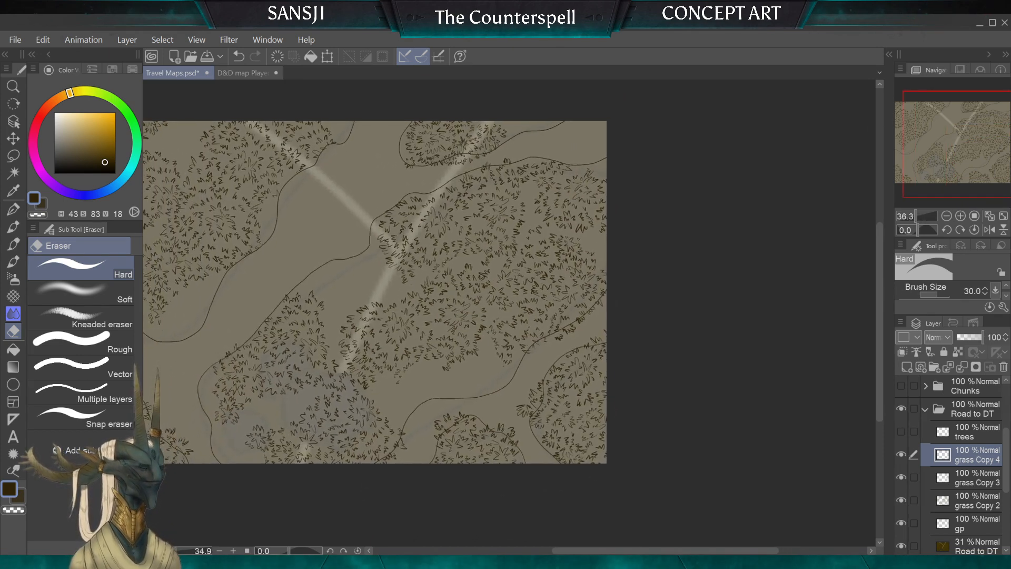
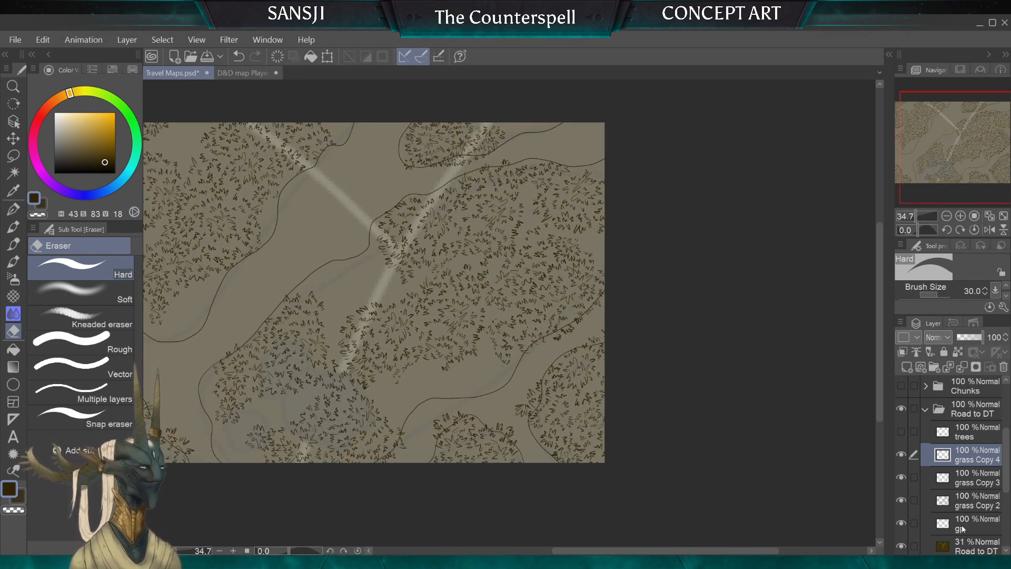
{"action": "left_click", "coordinate": [964, 504]}
{"action": "left_click", "coordinate": [15, 160]}
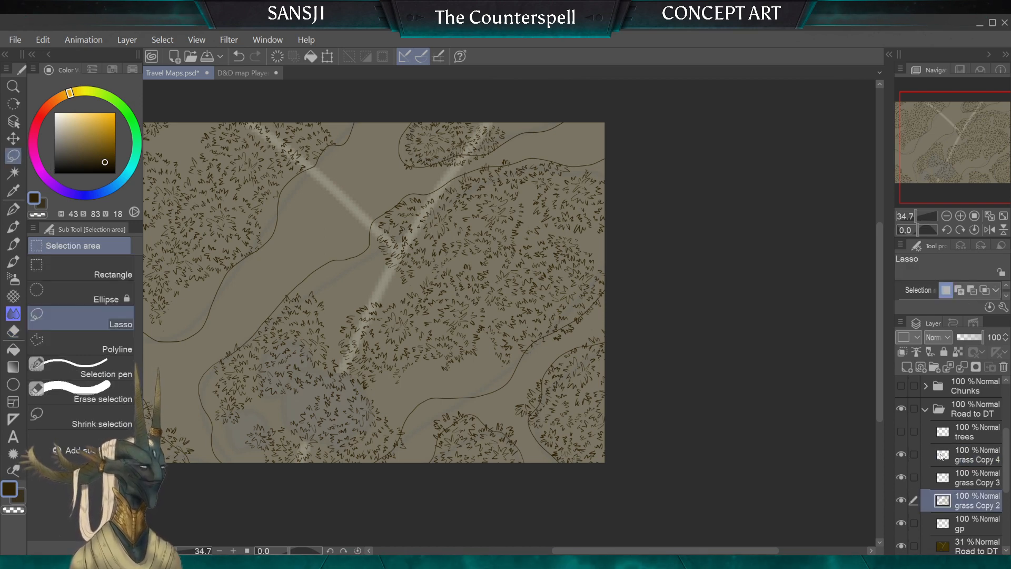
{"action": "left_click", "coordinate": [956, 458], "text": "shift"}
{"action": "key", "text": "shift+alt+e"}
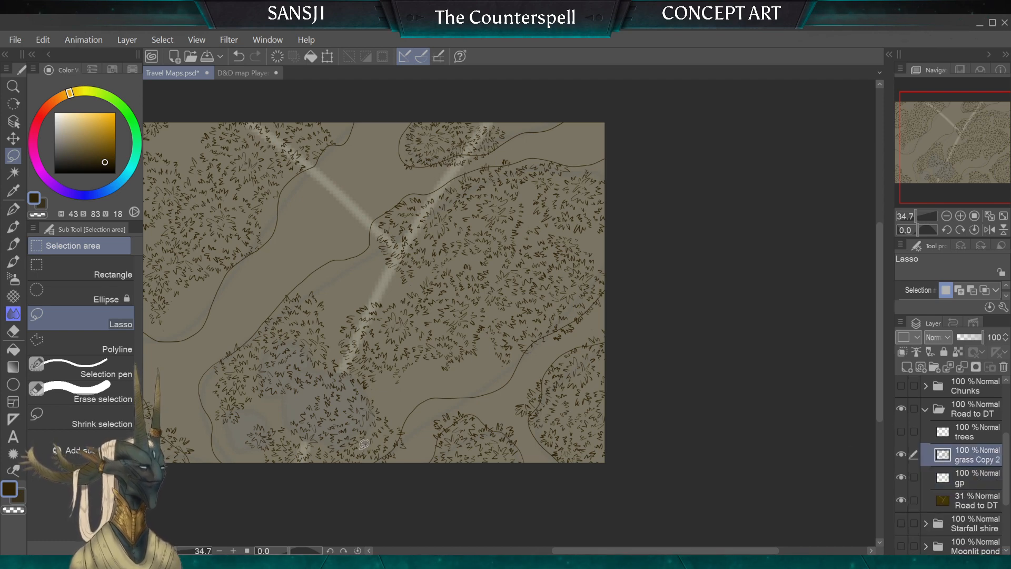
Lasso the grass patch just east of the road junction and copy and paste it onto a new layer
{"action": "mouse_move", "coordinate": [382, 286]}
{"action": "left_mouse_down"}
{"action": "mouse_move", "coordinate": [349, 208]}
{"action": "mouse_move", "coordinate": [383, 285]}
{"action": "left_mouse_up"}
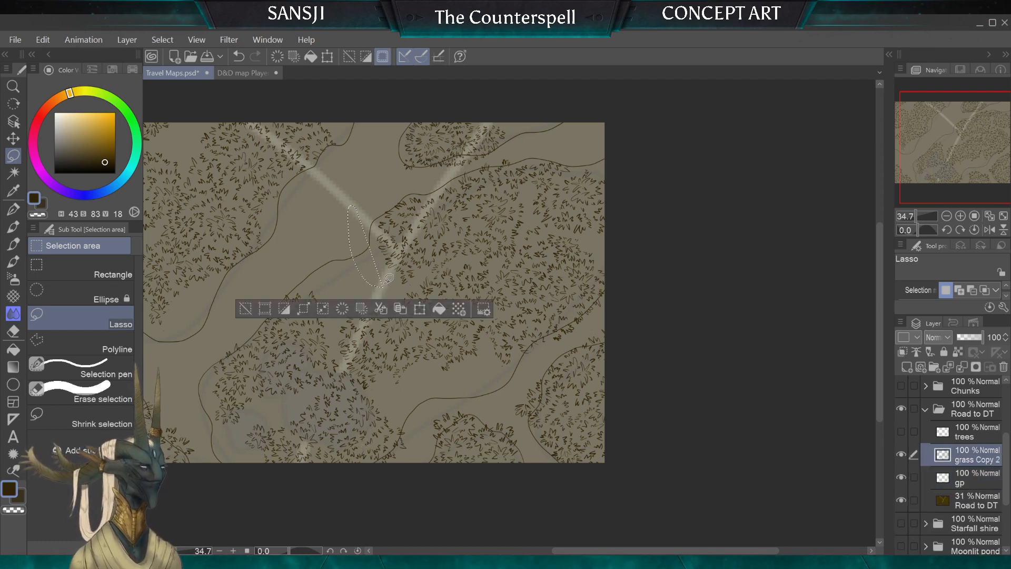
{"action": "key", "text": "ctrl+d"}
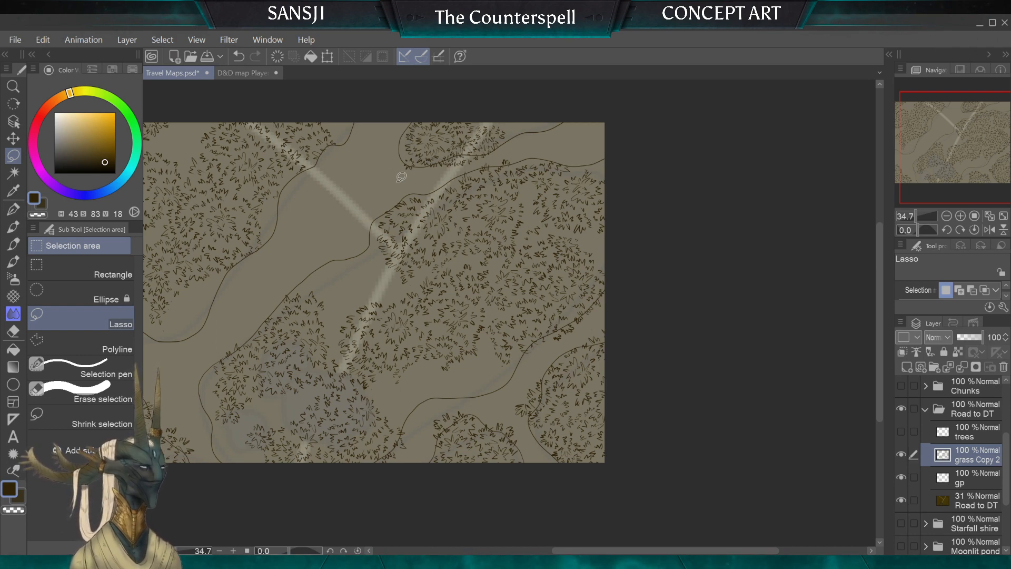
{"action": "mouse_move", "coordinate": [396, 182]}
{"action": "left_mouse_down"}
{"action": "mouse_move", "coordinate": [385, 218]}
{"action": "mouse_move", "coordinate": [422, 262]}
{"action": "left_mouse_up"}
{"action": "left_click_drag", "start_coordinate": [514, 221], "coordinate": [500, 170]}
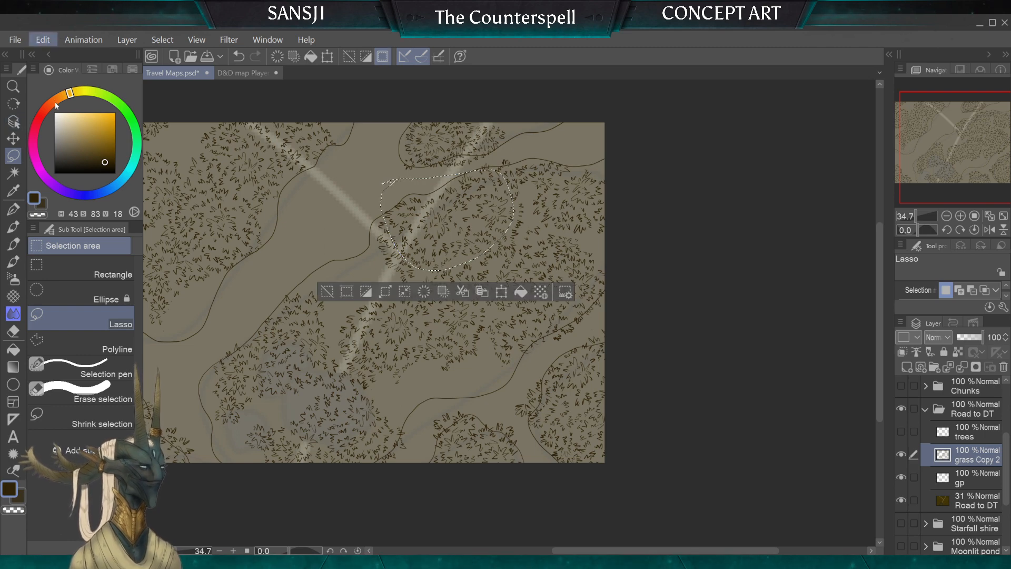
{"action": "left_click", "coordinate": [55, 105]}
{"action": "left_click", "coordinate": [42, 40]}
{"action": "left_click", "coordinate": [59, 134]}
Move the pasted grass into the bare area southwest of the road junction and deselect
{"action": "left_click", "coordinate": [13, 139]}
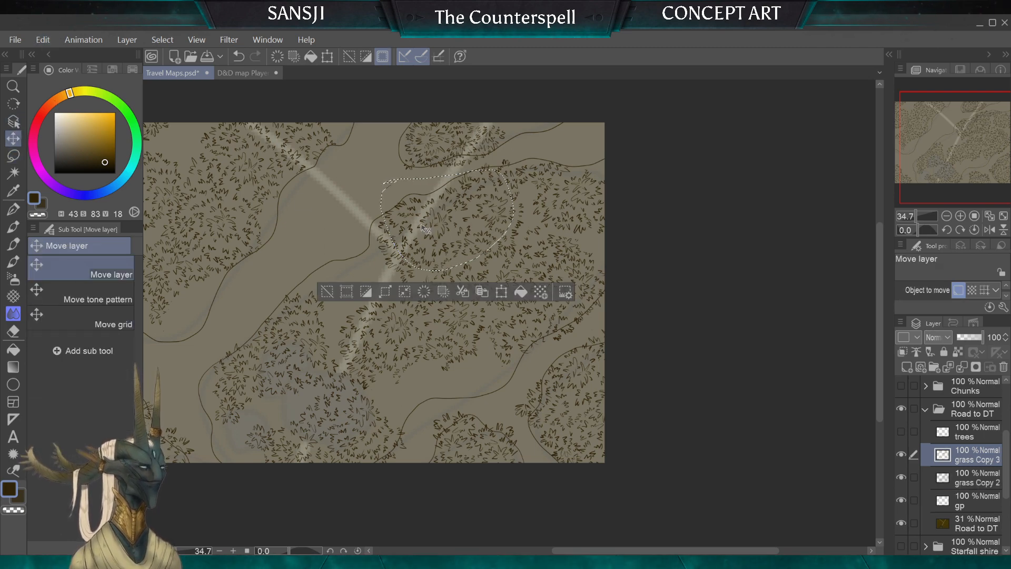
{"action": "left_click_drag", "start_coordinate": [426, 229], "coordinate": [336, 295]}
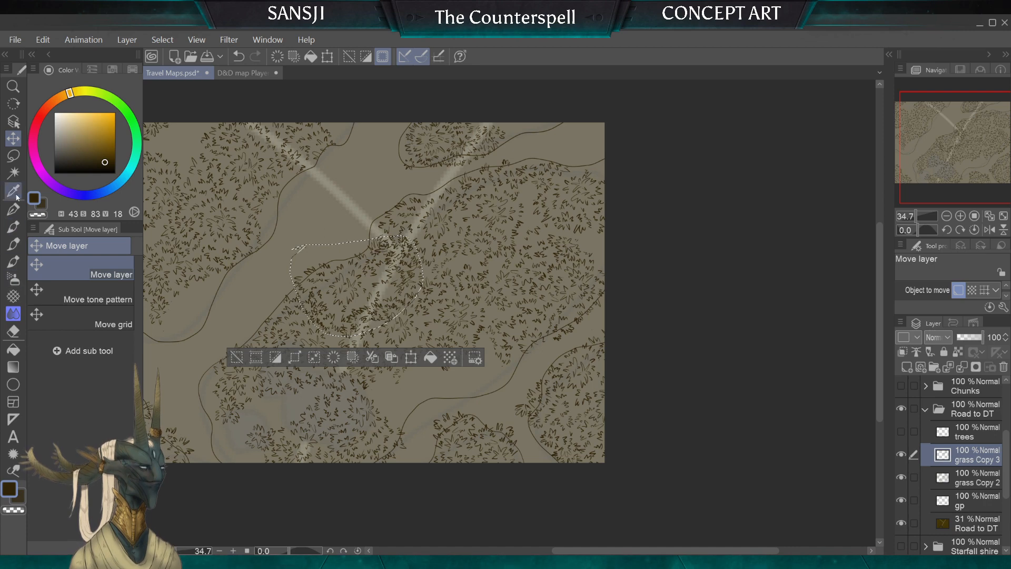
{"action": "left_click", "coordinate": [13, 155]}
{"action": "left_click", "coordinate": [217, 363]}
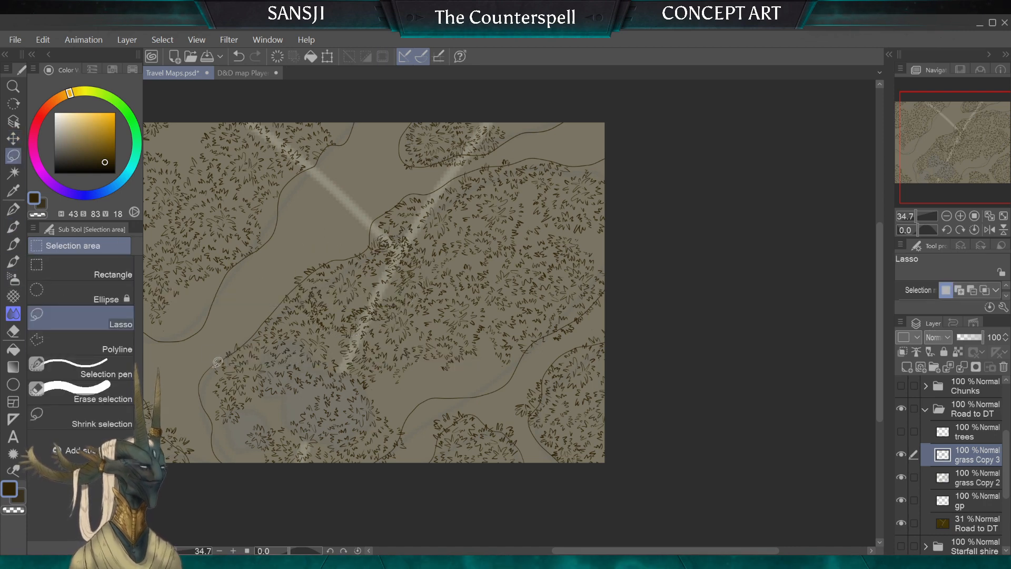
Erase the overlapping tufts around the grass southwest of the road junction with the Hard eraser at sizes between 60 and 150
{"action": "left_click", "coordinate": [13, 332]}
{"action": "key", "text": "bracketright"}
{"action": "key", "text": "bracketright"}
{"action": "key", "text": "bracketright"}
{"action": "key", "text": "bracketright"}
{"action": "key", "text": "bracketright"}
{"action": "key", "text": "bracketright"}
{"action": "key", "text": "bracketright"}
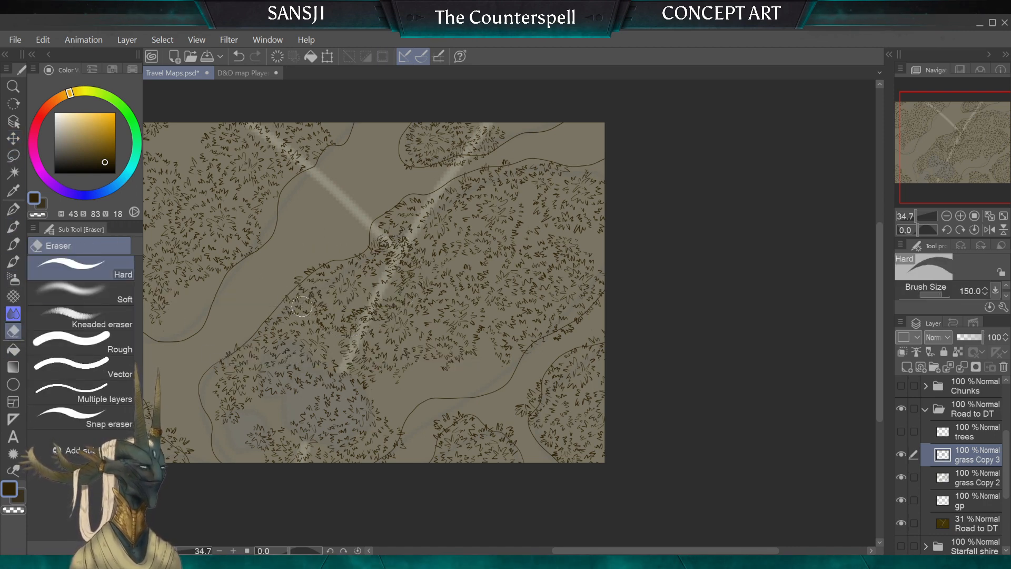
{"action": "mouse_move", "coordinate": [304, 308]}
{"action": "left_mouse_down"}
{"action": "mouse_move", "coordinate": [343, 334]}
{"action": "mouse_move", "coordinate": [337, 323]}
{"action": "left_mouse_up"}
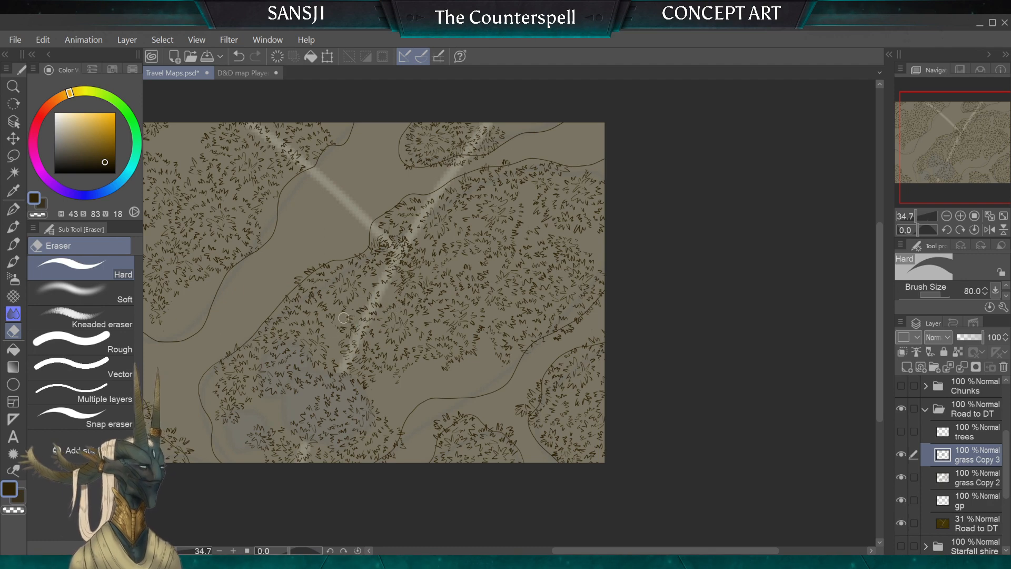
{"action": "key", "text": "bracketright"}
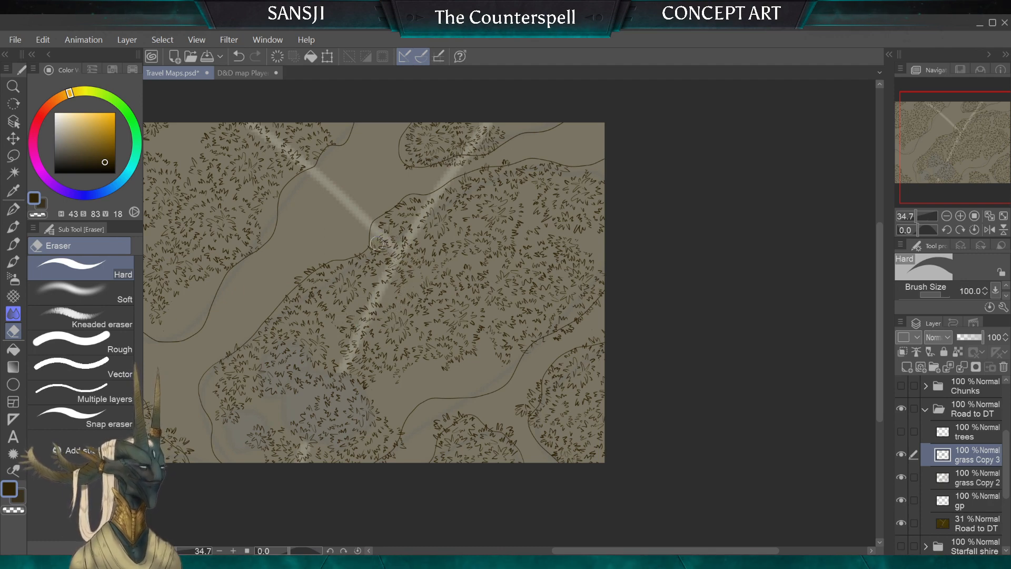
{"action": "key", "text": "bracketleft"}
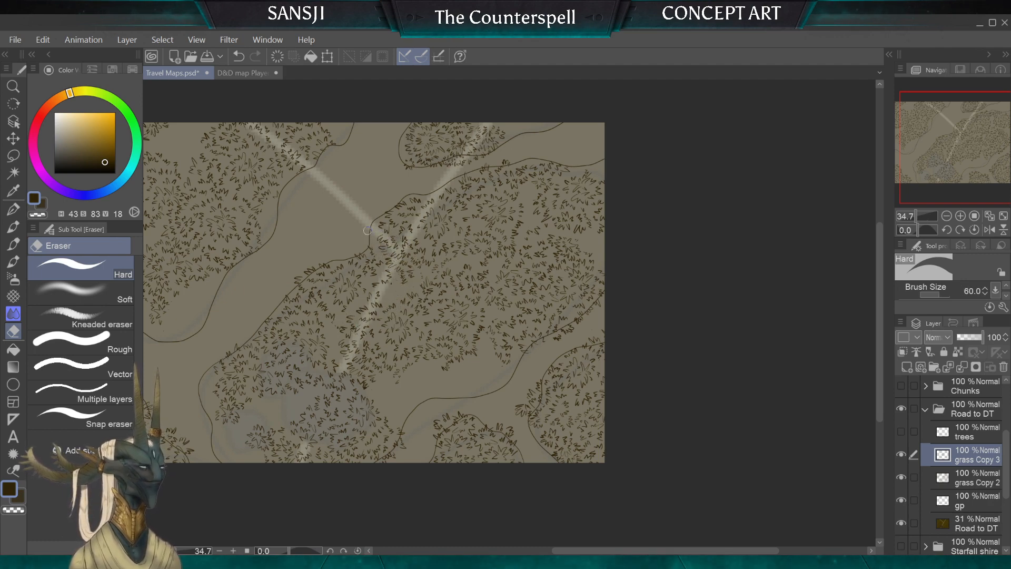
{"action": "key", "text": "bracketright"}
{"action": "key", "text": "bracketright"}
{"action": "key", "text": "bracketright"}
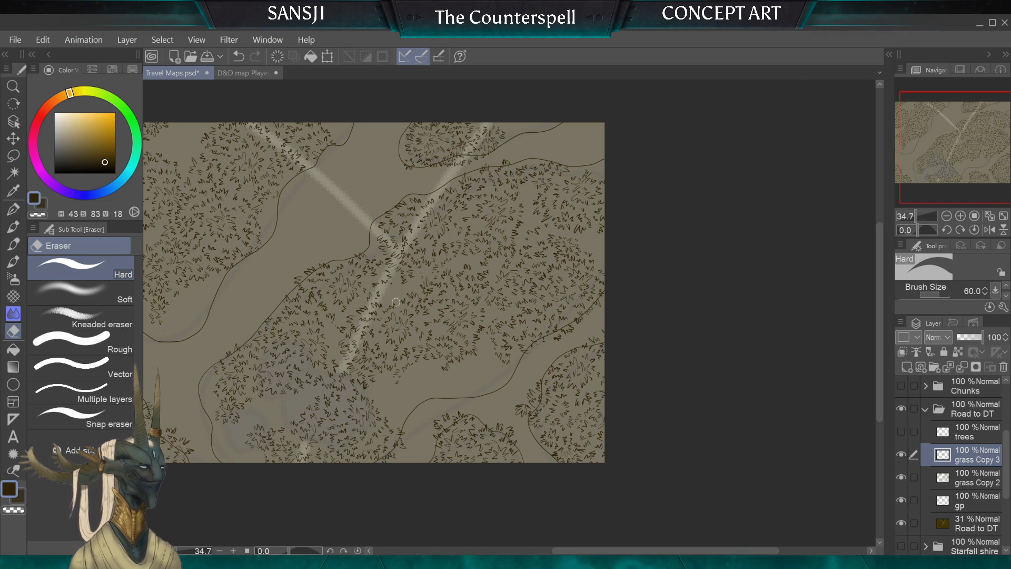
{"action": "key", "text": "bracketleft"}
{"action": "key", "text": "bracketleft"}
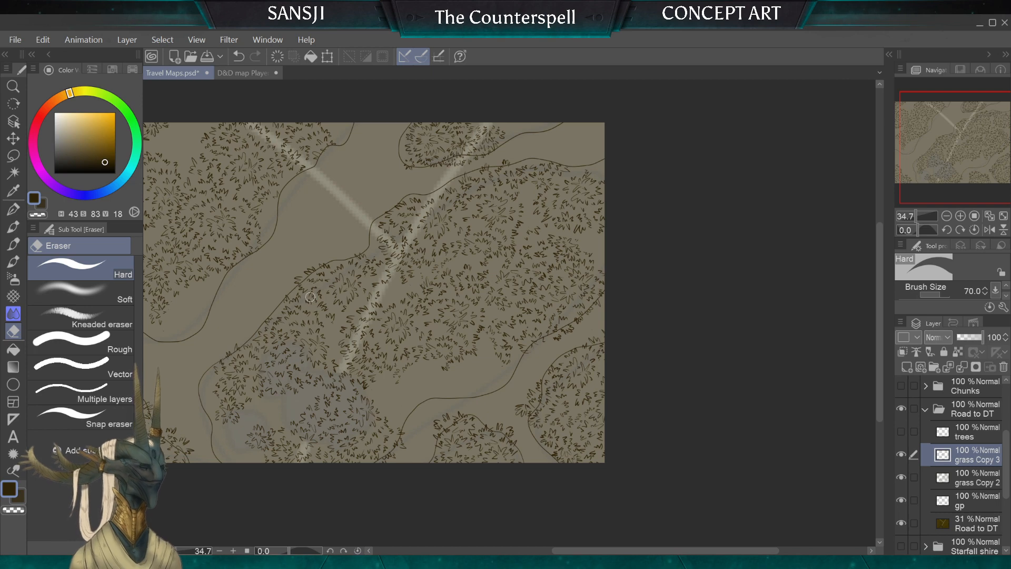
{"action": "key", "text": "bracketleft"}
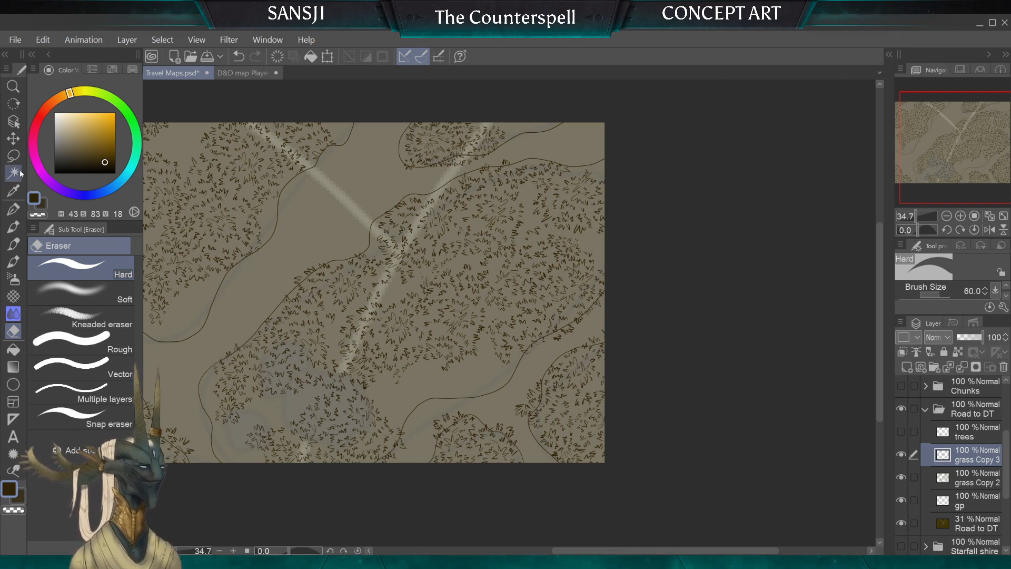
Copy the grass patch around the road's lower end from grass Copy 2 onto a new layer and move it into the gap along the main area's southern contour
{"action": "left_click", "coordinate": [13, 156]}
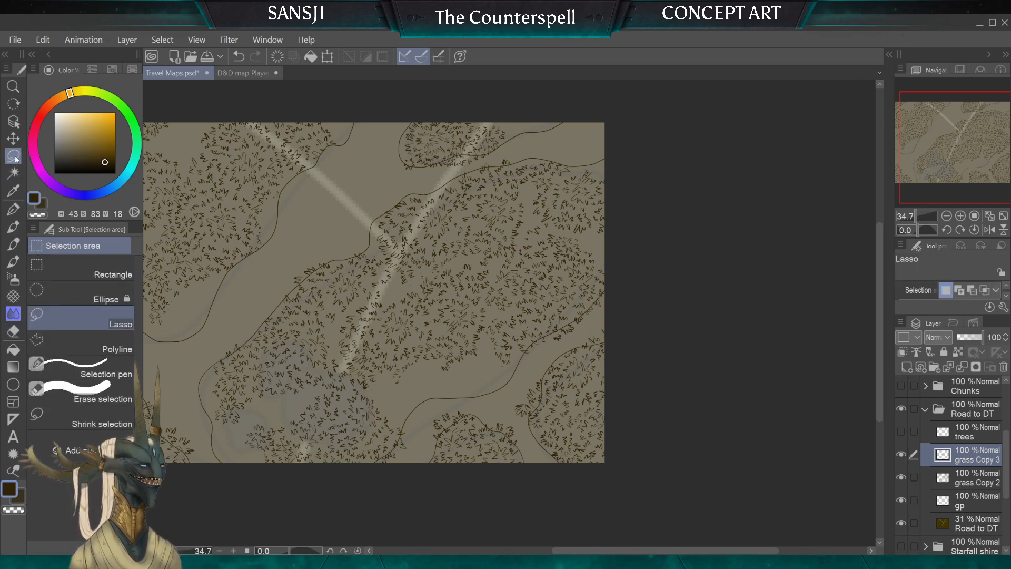
{"action": "left_click", "coordinate": [973, 482]}
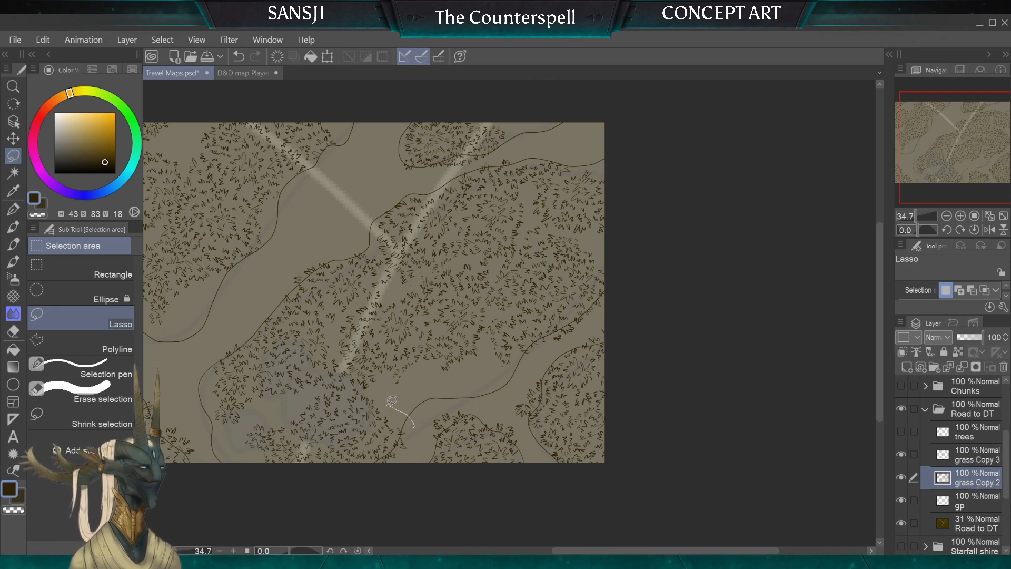
{"action": "mouse_move", "coordinate": [392, 400]}
{"action": "left_mouse_down"}
{"action": "mouse_move", "coordinate": [284, 442]}
{"action": "mouse_move", "coordinate": [266, 476]}
{"action": "mouse_move", "coordinate": [364, 498]}
{"action": "mouse_move", "coordinate": [368, 394]}
{"action": "left_mouse_up"}
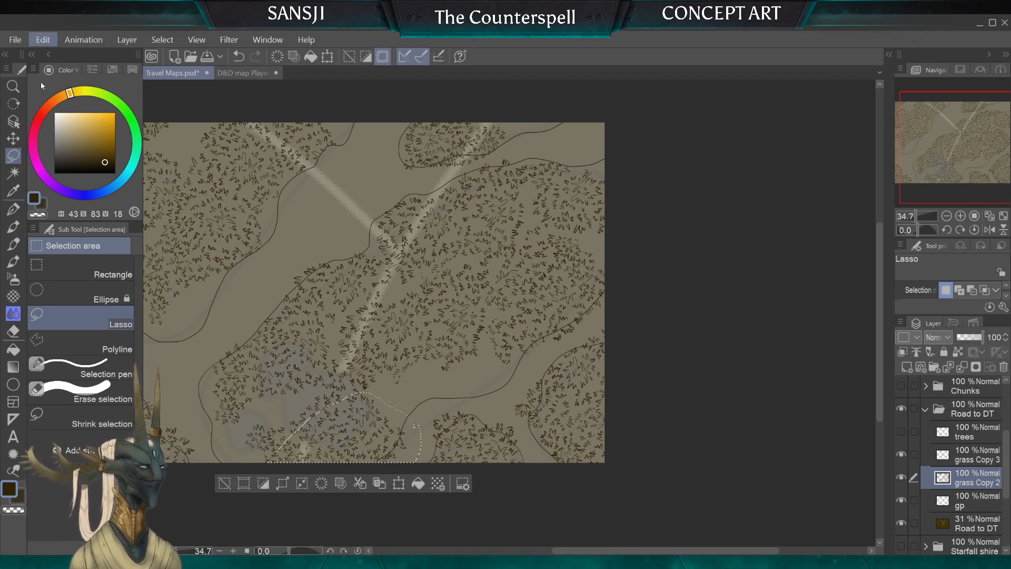
{"action": "key", "text": "ctrl+v"}
{"action": "key", "text": "ctrl+d"}
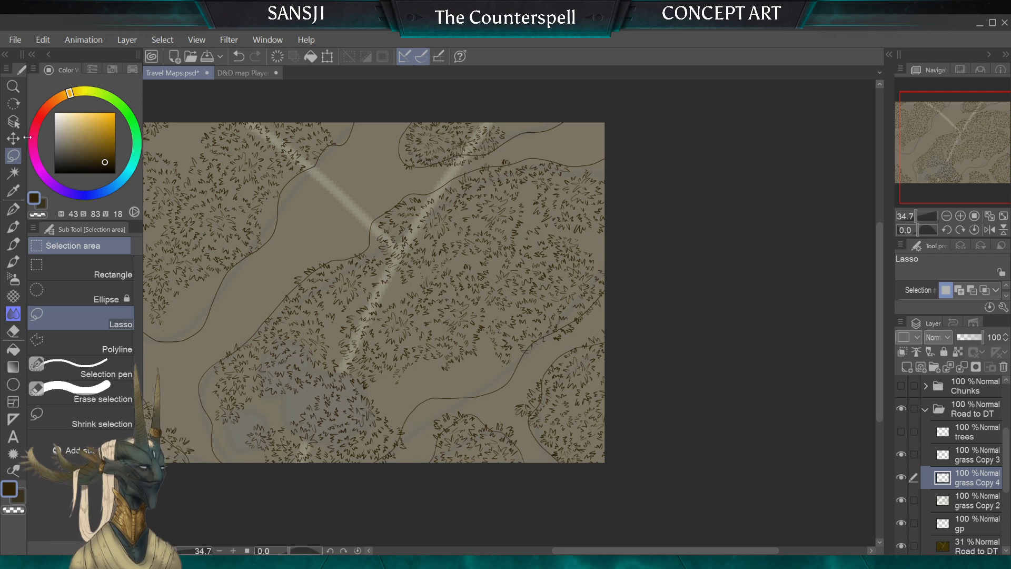
{"action": "left_click", "coordinate": [13, 139]}
{"action": "mouse_move", "coordinate": [284, 409]}
{"action": "left_mouse_down"}
{"action": "mouse_move", "coordinate": [409, 349]}
{"action": "mouse_move", "coordinate": [399, 387]}
{"action": "mouse_move", "coordinate": [388, 390]}
{"action": "mouse_move", "coordinate": [396, 385]}
{"action": "left_mouse_up"}
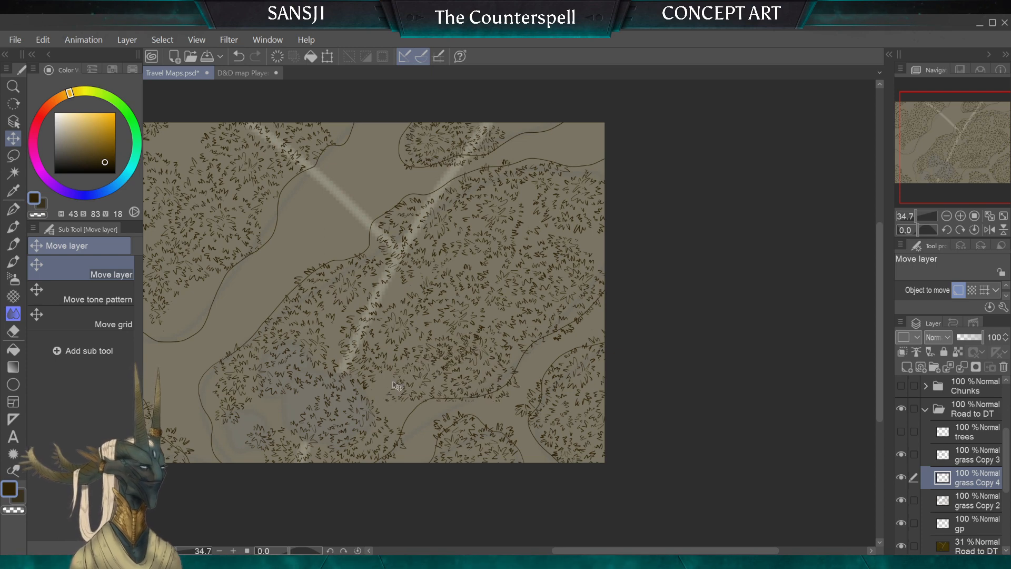
Erase the overlapping tufts around the grass placed in the southern gap with the Hard eraser at sizes between 60 and 80
{"action": "left_click", "coordinate": [13, 332]}
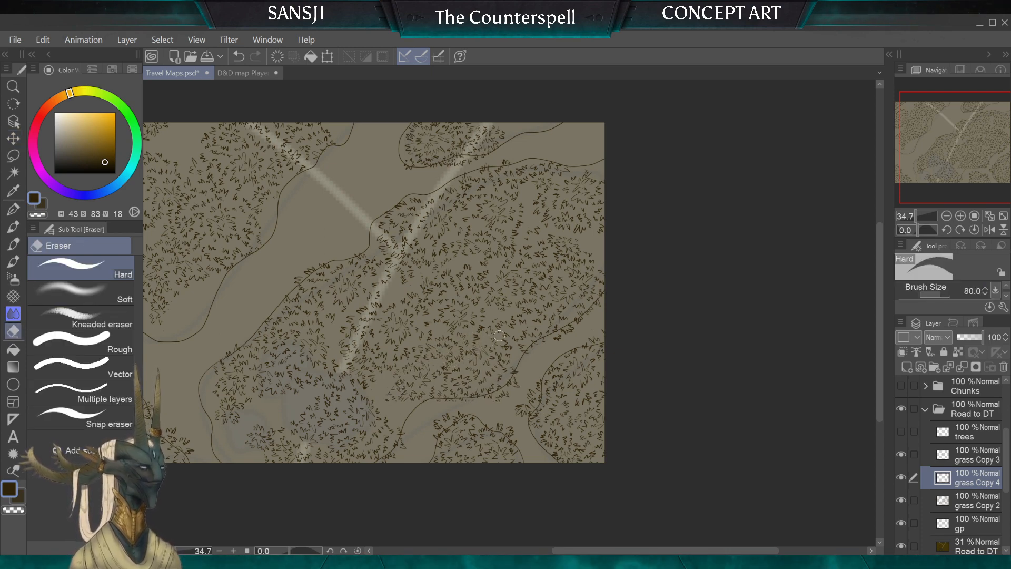
{"action": "key", "text": "bracketright"}
{"action": "key", "text": "bracketleft"}
{"action": "key", "text": "bracketleft"}
{"action": "key", "text": "bracketleft"}
{"action": "key", "text": "bracketleft"}
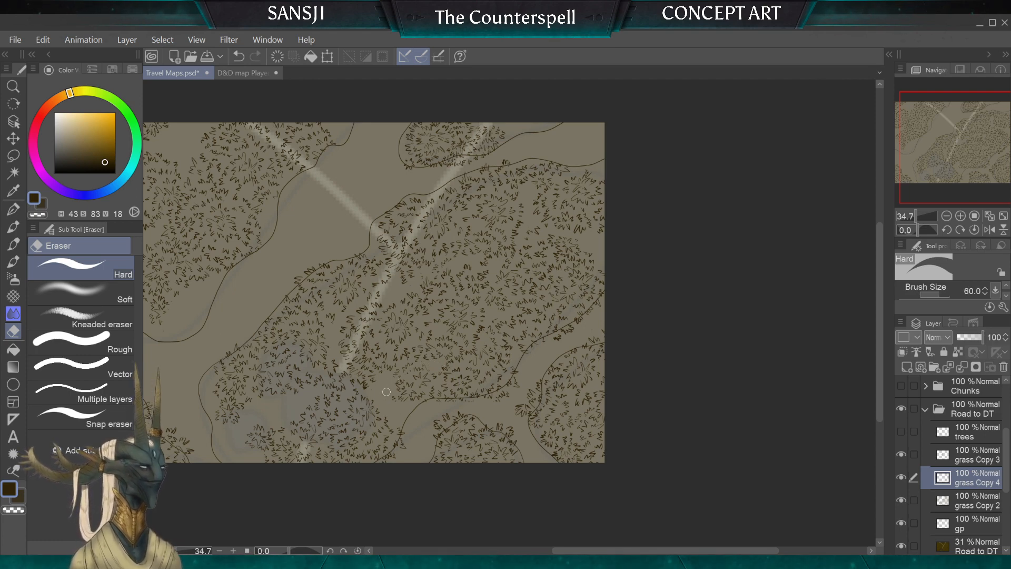
{"action": "key", "text": "bracketright"}
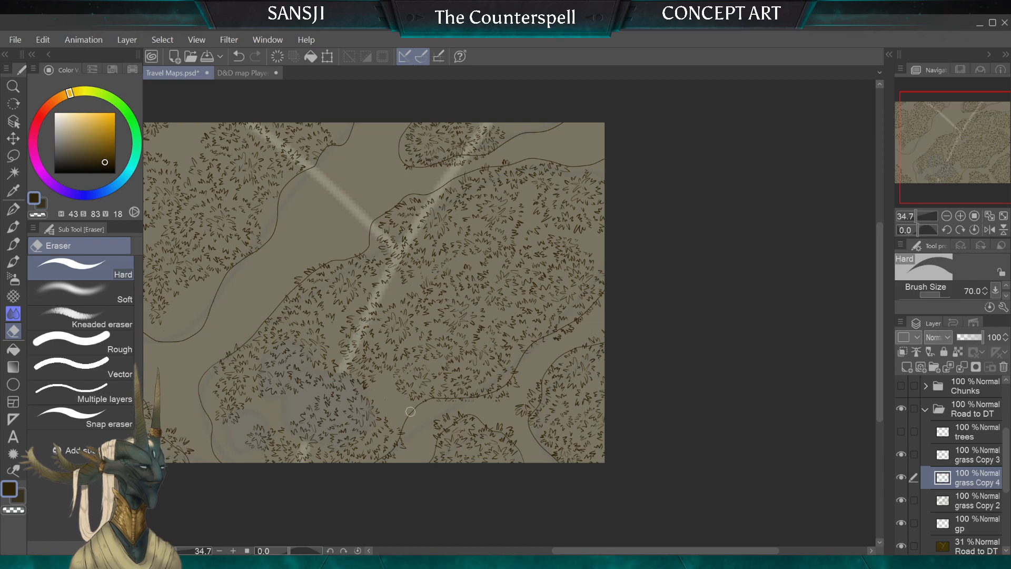
{"action": "key", "text": "bracketleft"}
{"action": "key", "text": "bracketleft"}
{"action": "key", "text": "bracketleft"}
Trim the grass sticking out past the main area's southern contour line with the Hard eraser at sizes between 10 and 50
{"action": "scroll", "coordinate": [430, 403], "scroll_direction": "down", "scroll_amount": 3}
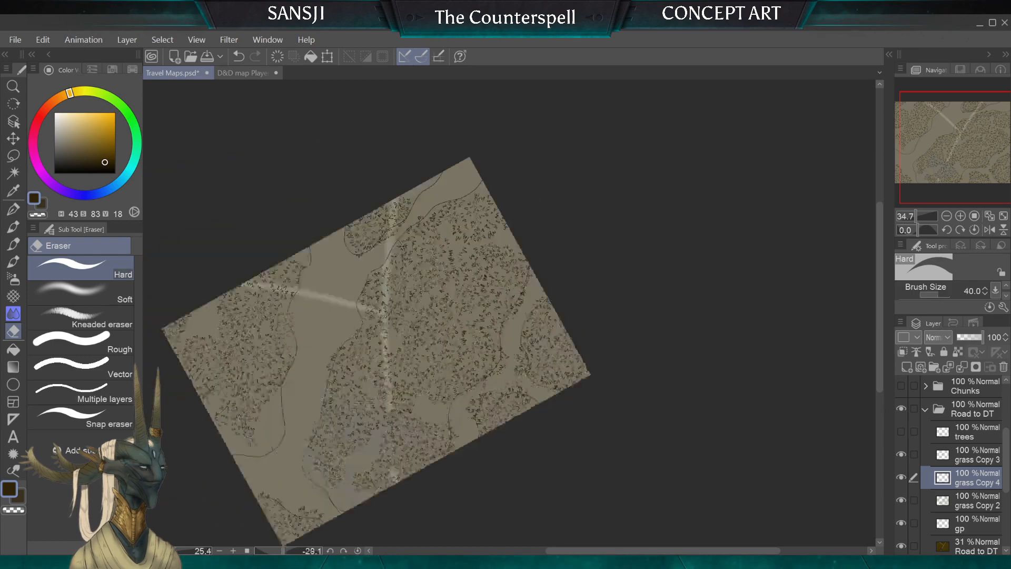
{"action": "scroll", "coordinate": [534, 365], "scroll_direction": "up", "scroll_amount": 6}
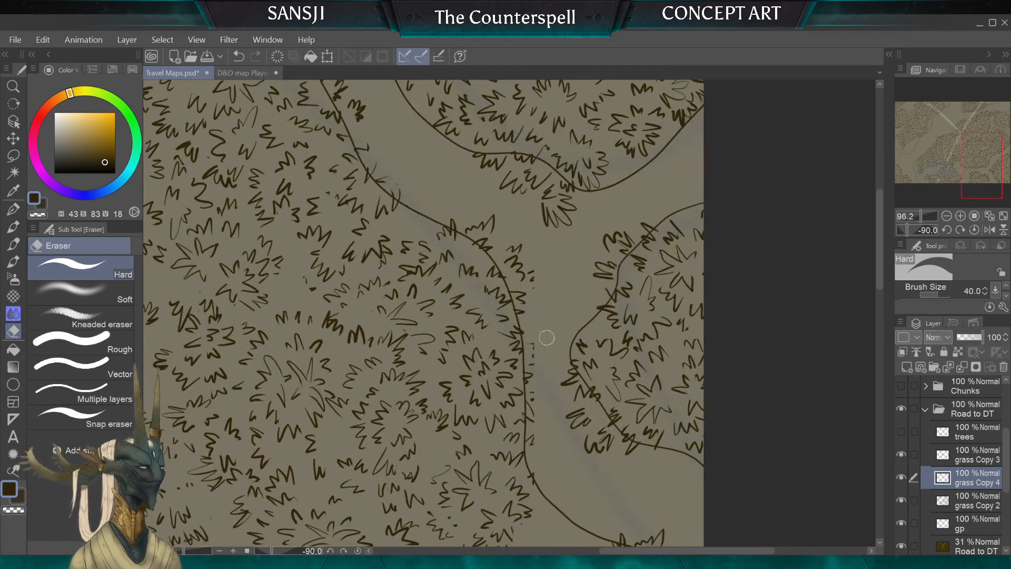
{"action": "key", "text": "bracketleft"}
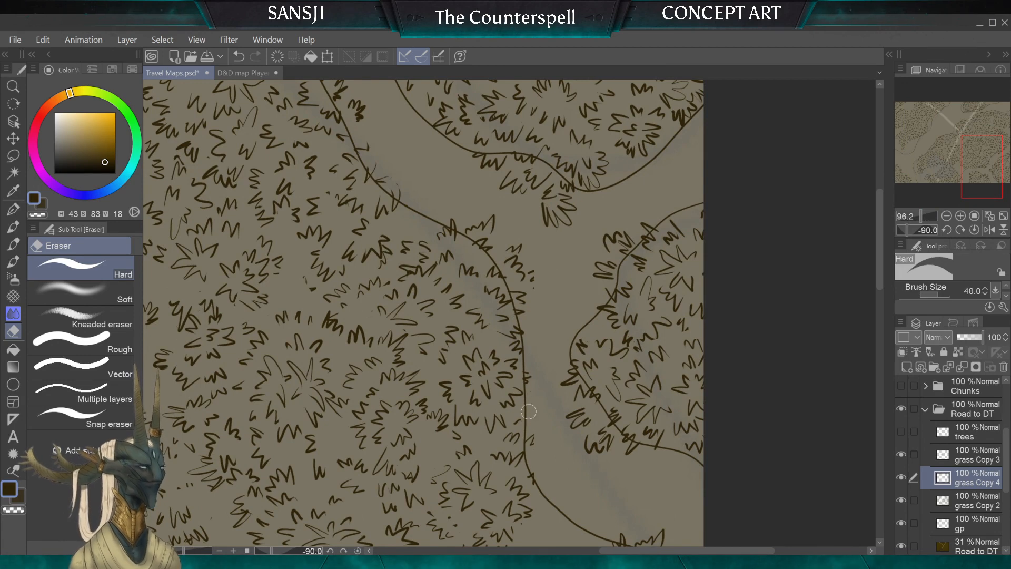
{"action": "key", "text": "bracketright"}
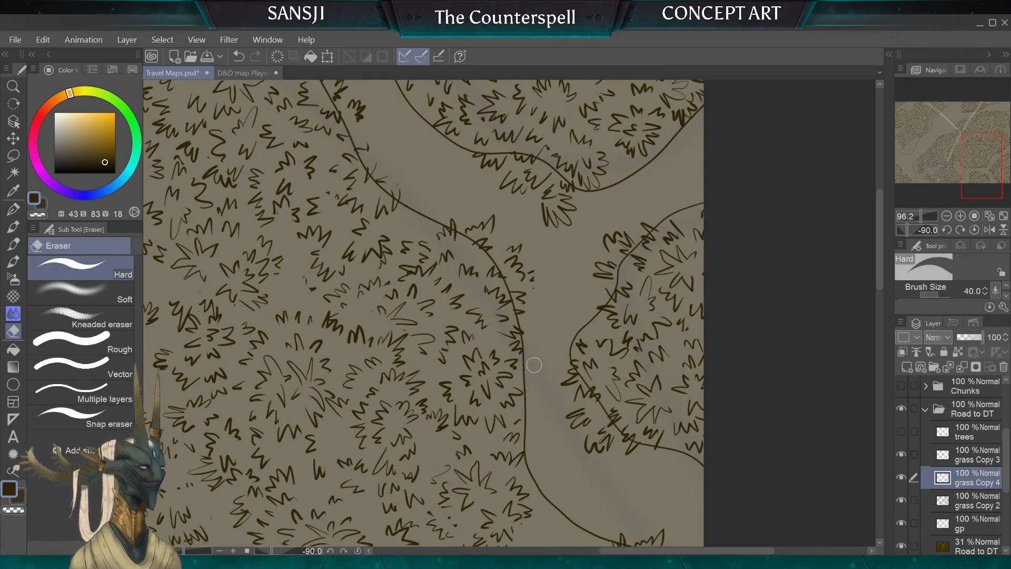
{"action": "key", "text": "bracketright"}
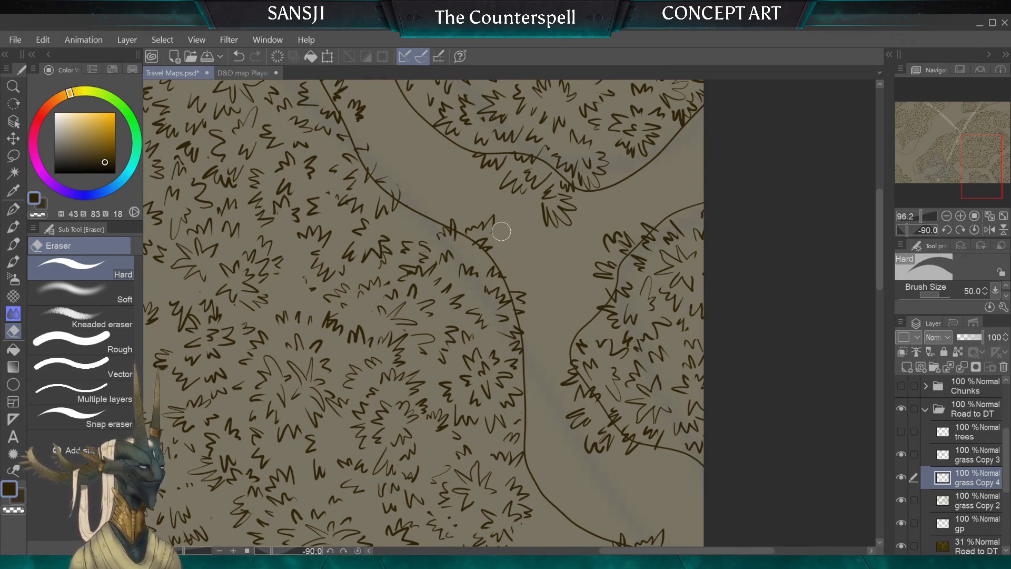
{"action": "key", "text": "bracketleft"}
{"action": "key", "text": "bracketleft"}
{"action": "key", "text": "bracketleft"}
{"action": "key", "text": "bracketleft"}
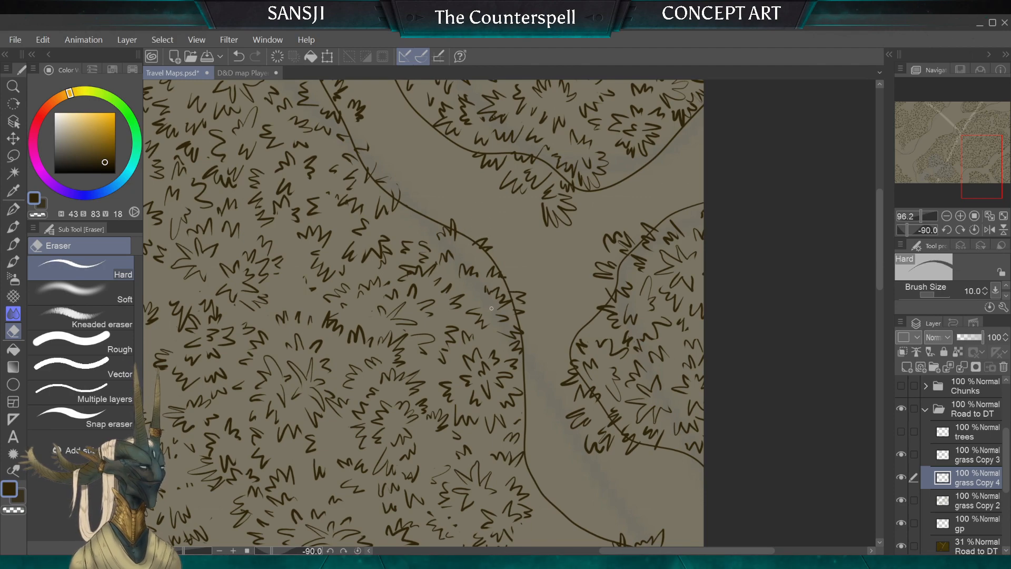
{"action": "scroll", "coordinate": [491, 308], "scroll_direction": "down", "scroll_amount": 6}
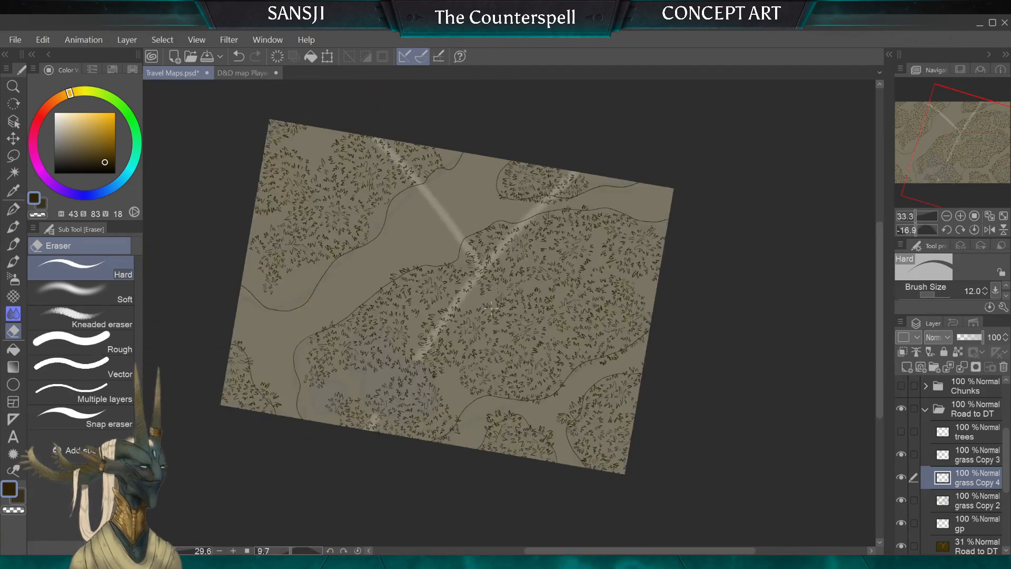
{"action": "scroll", "coordinate": [451, 294], "scroll_direction": "up", "scroll_amount": 1}
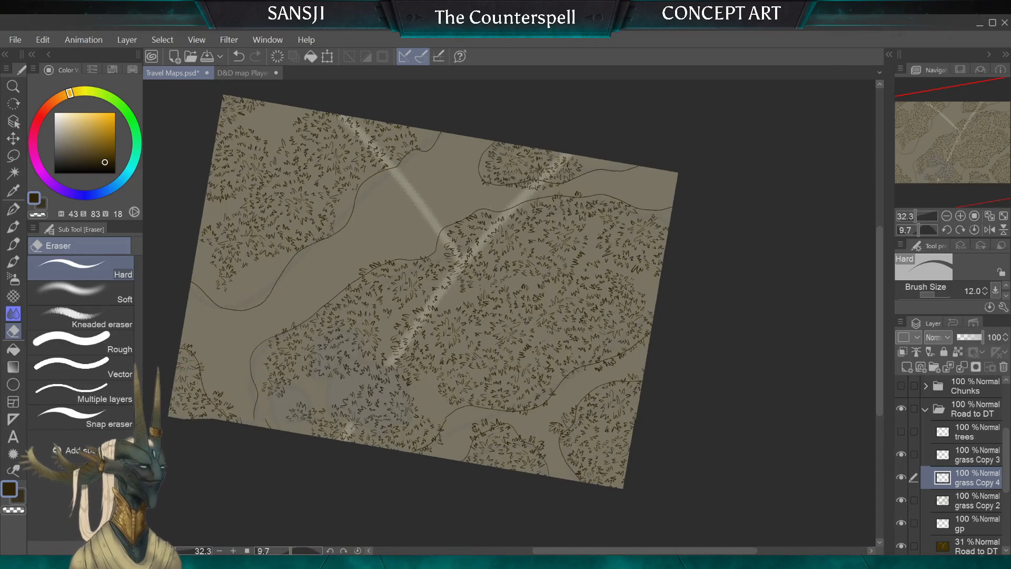
{"action": "scroll", "coordinate": [491, 308], "scroll_direction": "up", "scroll_amount": 2}
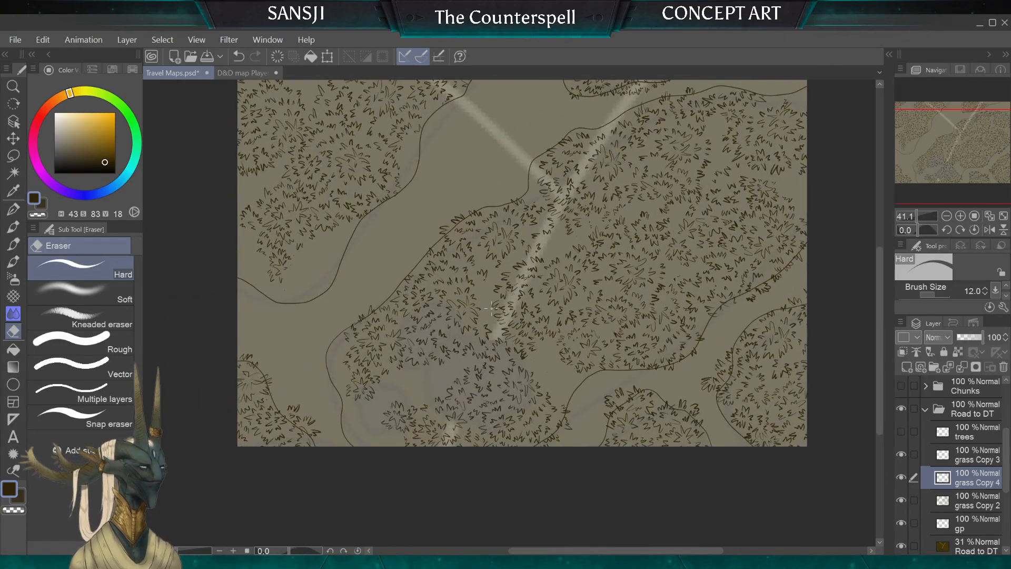
Merge the grass Copy 3, grass Copy 4 and grass Copy 2 layers into one layer
{"action": "scroll", "coordinate": [491, 308], "scroll_direction": "down", "scroll_amount": 2}
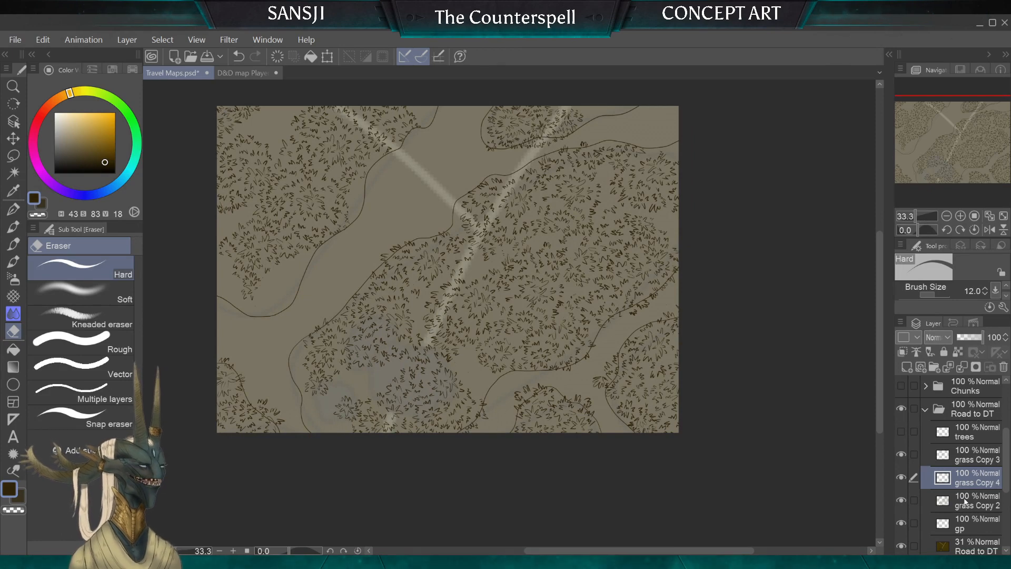
{"action": "left_click", "coordinate": [943, 503]}
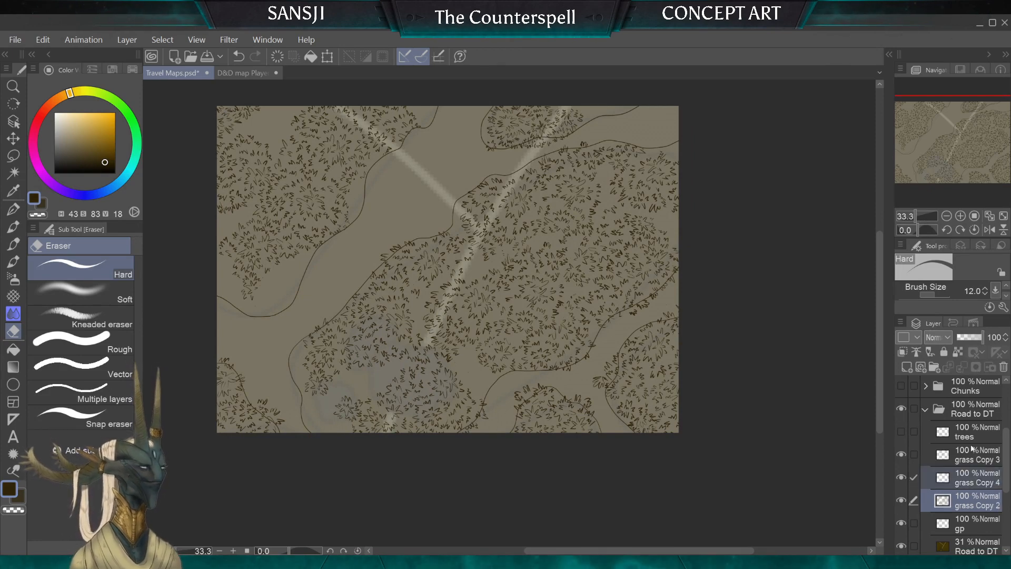
{"action": "left_click", "coordinate": [961, 464], "text": "shift"}
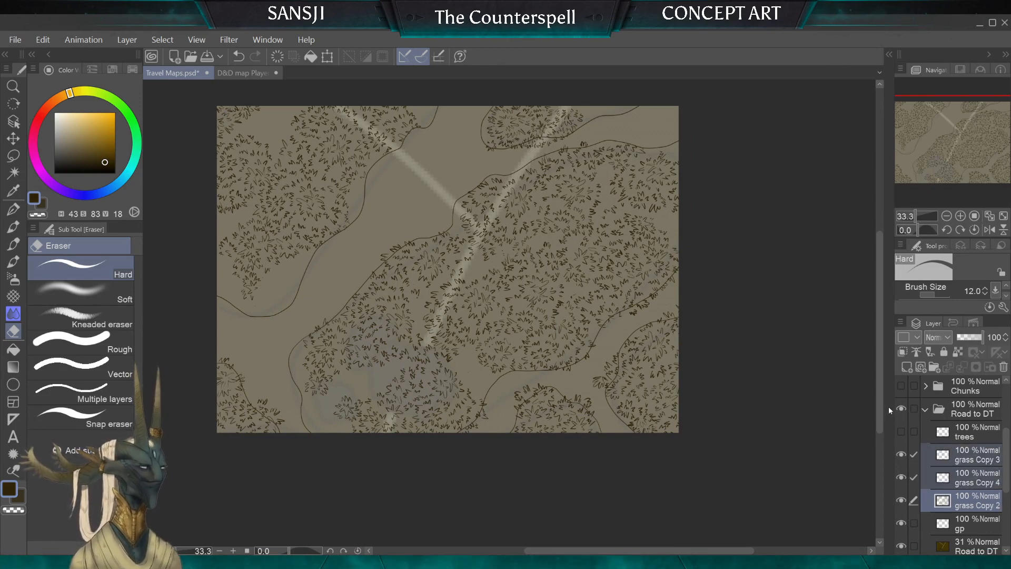
{"action": "key", "text": "shift+alt+e"}
Erase the tufts sticking out past the small southern area's contour with the Hard eraser at sizes between 17 and 40
{"action": "scroll", "coordinate": [490, 380], "scroll_direction": "up", "scroll_amount": 4}
{"action": "scroll", "coordinate": [516, 421], "scroll_direction": "down", "scroll_amount": 6}
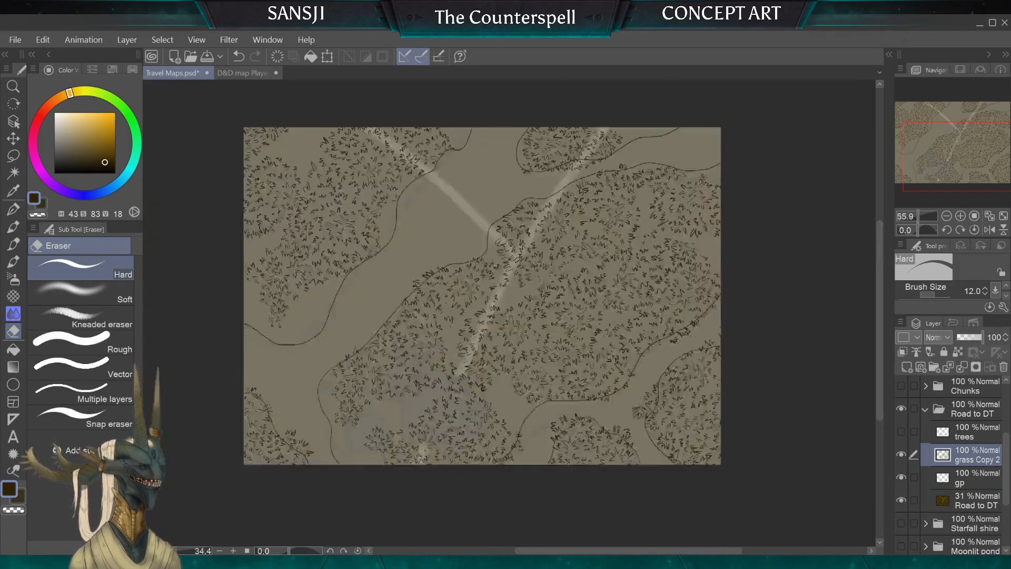
{"action": "scroll", "coordinate": [527, 416], "scroll_direction": "up", "scroll_amount": 5}
{"action": "scroll", "coordinate": [589, 500], "scroll_direction": "up", "scroll_amount": 5}
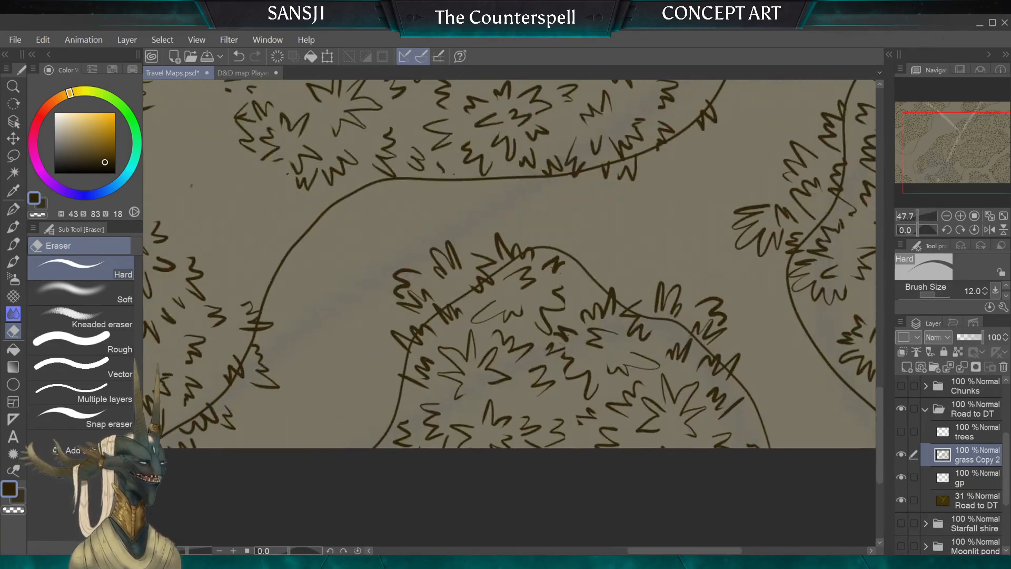
{"action": "left_click", "coordinate": [14, 332]}
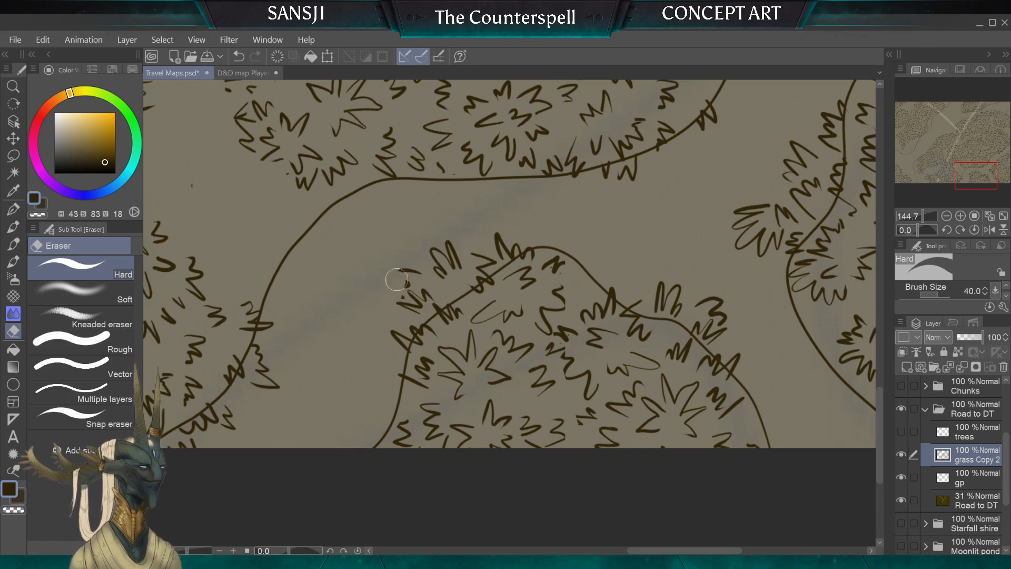
{"action": "mouse_move", "coordinate": [401, 302]}
{"action": "left_mouse_down"}
{"action": "mouse_move", "coordinate": [423, 275]}
{"action": "mouse_move", "coordinate": [394, 257]}
{"action": "mouse_move", "coordinate": [432, 251]}
{"action": "mouse_move", "coordinate": [442, 278]}
{"action": "mouse_move", "coordinate": [463, 240]}
{"action": "left_mouse_up"}
{"action": "key", "text": "bracketleft"}
{"action": "key", "text": "bracketleft"}
{"action": "key", "text": "bracketleft"}
{"action": "key", "text": "bracketleft"}
{"action": "left_click_drag", "start_coordinate": [478, 277], "coordinate": [491, 259]}
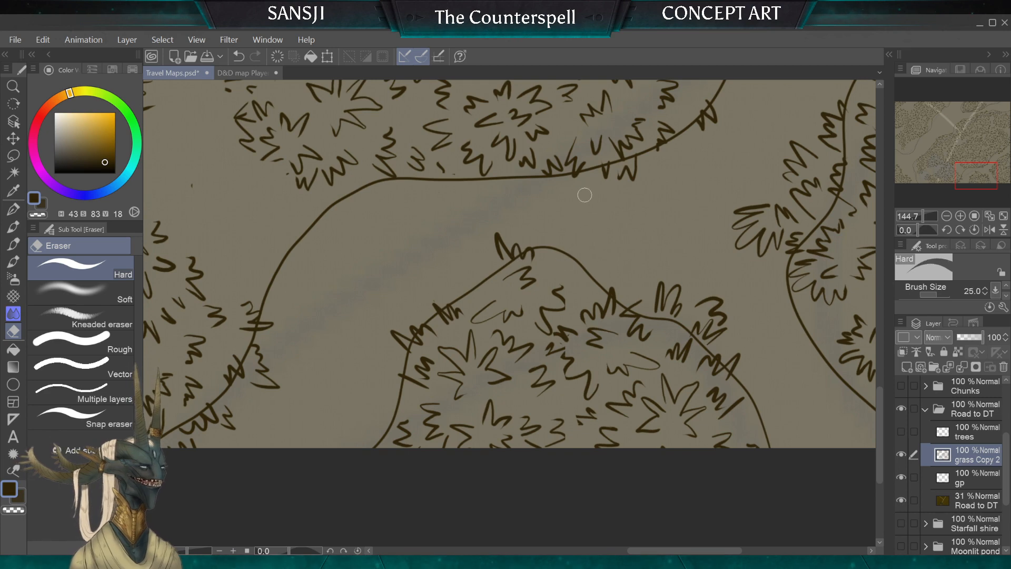
{"action": "key", "text": "bracketleft"}
{"action": "key", "text": "bracketleft"}
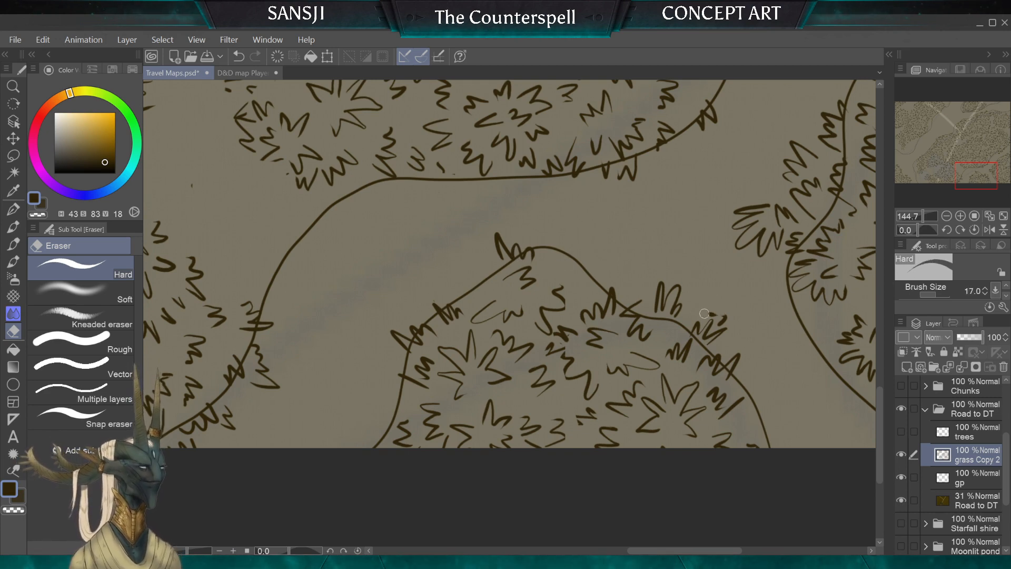
{"action": "key", "text": "bracketright"}
{"action": "mouse_move", "coordinate": [693, 323]}
{"action": "left_mouse_down"}
{"action": "mouse_move", "coordinate": [701, 330]}
{"action": "mouse_move", "coordinate": [726, 318]}
{"action": "left_mouse_up"}
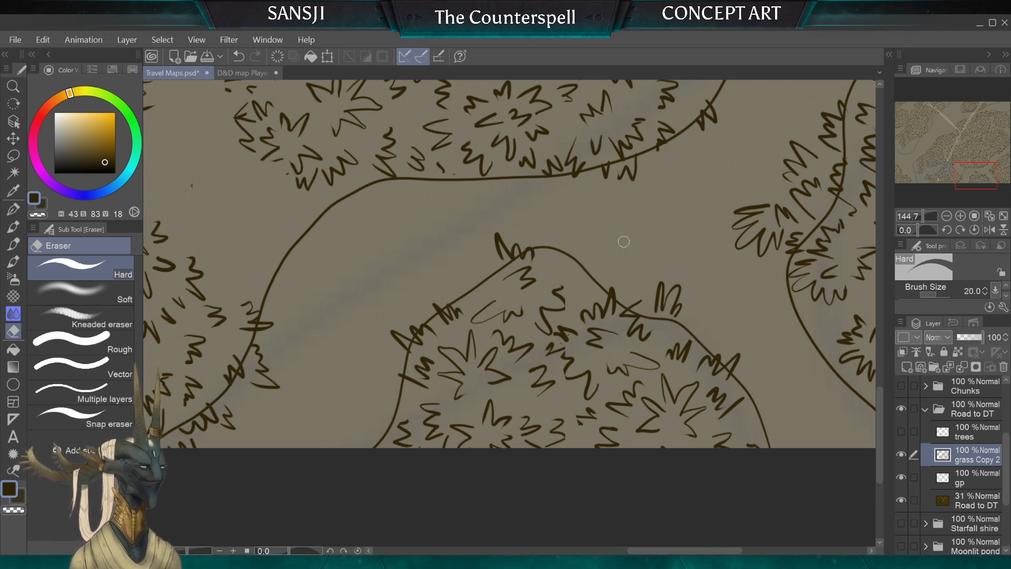
{"action": "key", "text": "bracketright"}
{"action": "key", "text": "bracketright"}
{"action": "key", "text": "bracketright"}
{"action": "key", "text": "bracketright"}
{"action": "left_click_drag", "start_coordinate": [658, 295], "coordinate": [660, 310]}
Erase the crowded tufts in the middle of the small southern area with the Hard eraser at sizes between 20 and 30
{"action": "key", "text": "bracketleft"}
{"action": "key", "text": "bracketleft"}
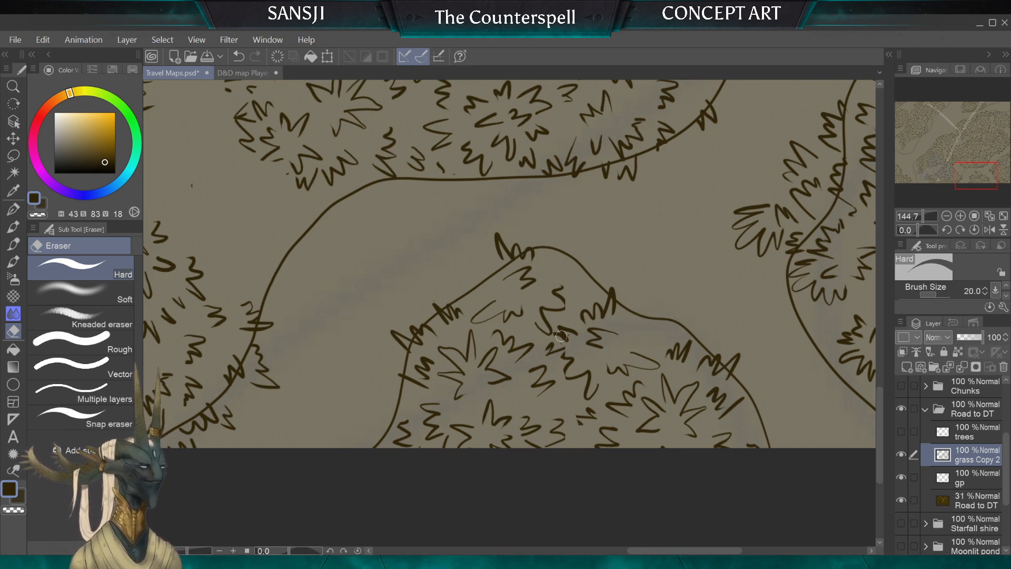
{"action": "left_click_drag", "start_coordinate": [565, 325], "coordinate": [571, 333]}
{"action": "key", "text": "bracketright"}
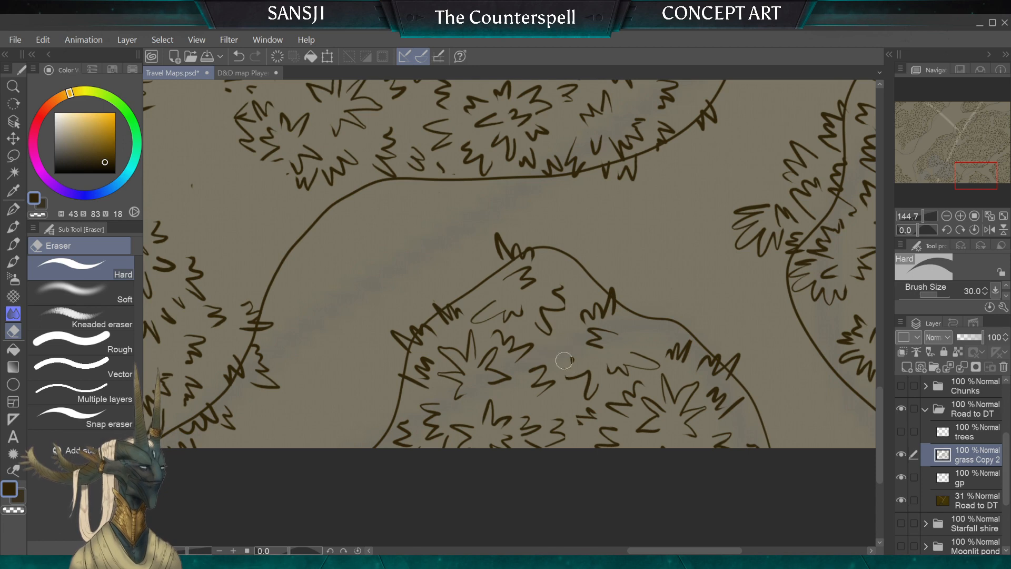
{"action": "key", "text": "bracketleft"}
{"action": "left_click_drag", "start_coordinate": [584, 370], "coordinate": [586, 419]}
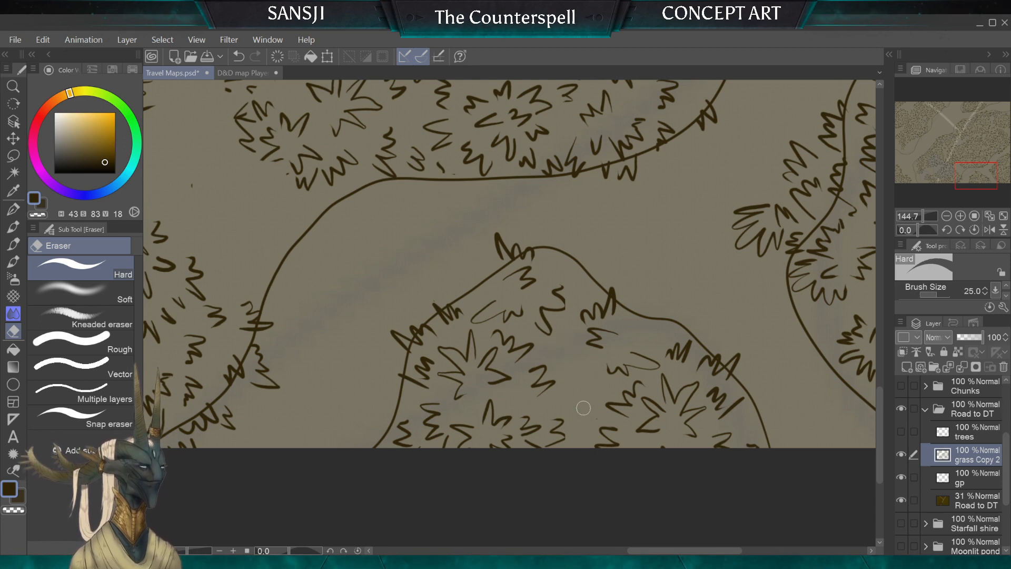
Draw grass tufts with the G-pen at size 6 along the small southern area's contour and in its cleared middle
{"action": "left_click", "coordinate": [14, 191]}
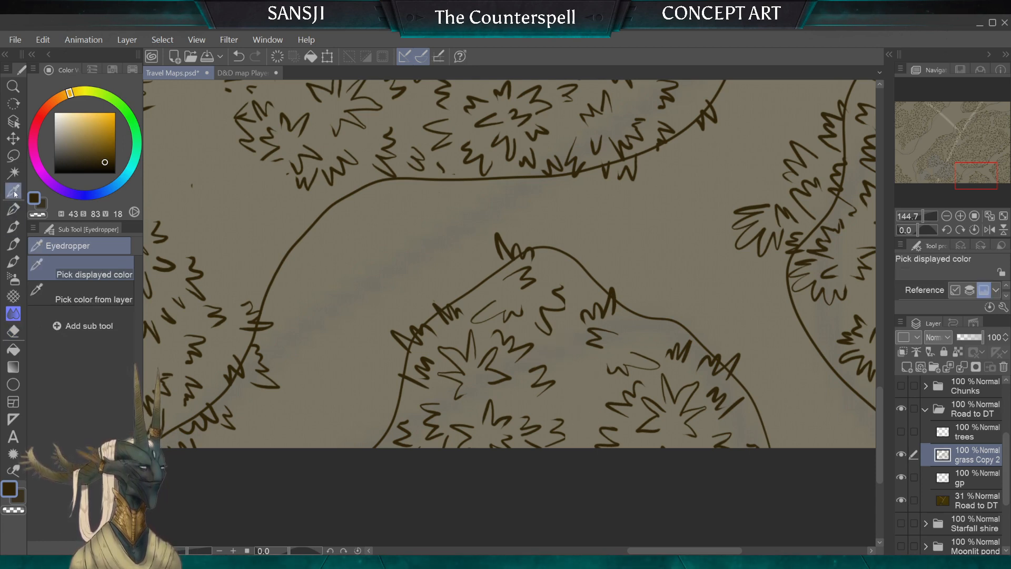
{"action": "key", "text": "p"}
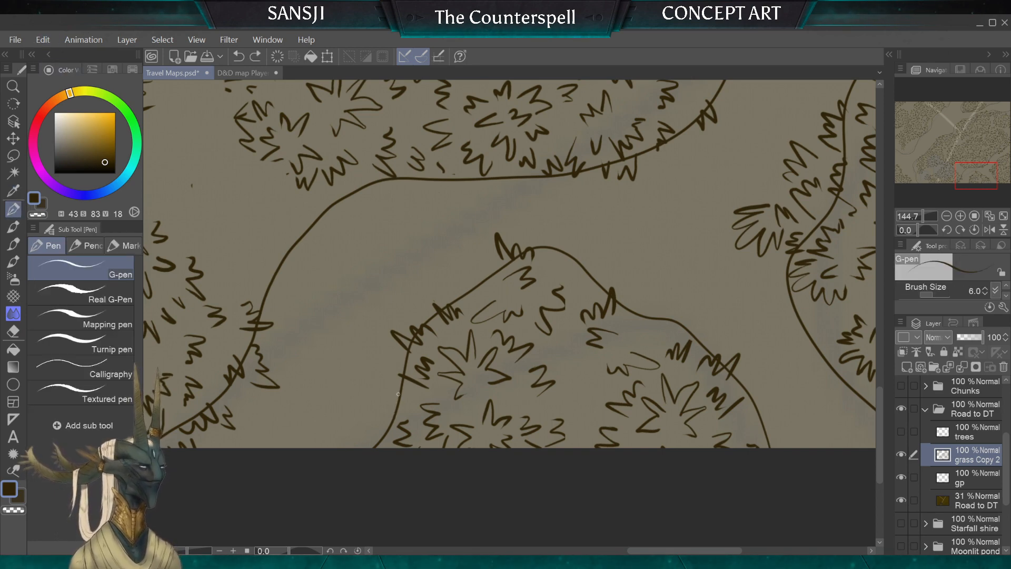
{"action": "mouse_move", "coordinate": [399, 394]}
{"action": "left_mouse_down"}
{"action": "mouse_move", "coordinate": [383, 405]}
{"action": "mouse_move", "coordinate": [391, 424]}
{"action": "mouse_move", "coordinate": [370, 427]}
{"action": "left_mouse_up"}
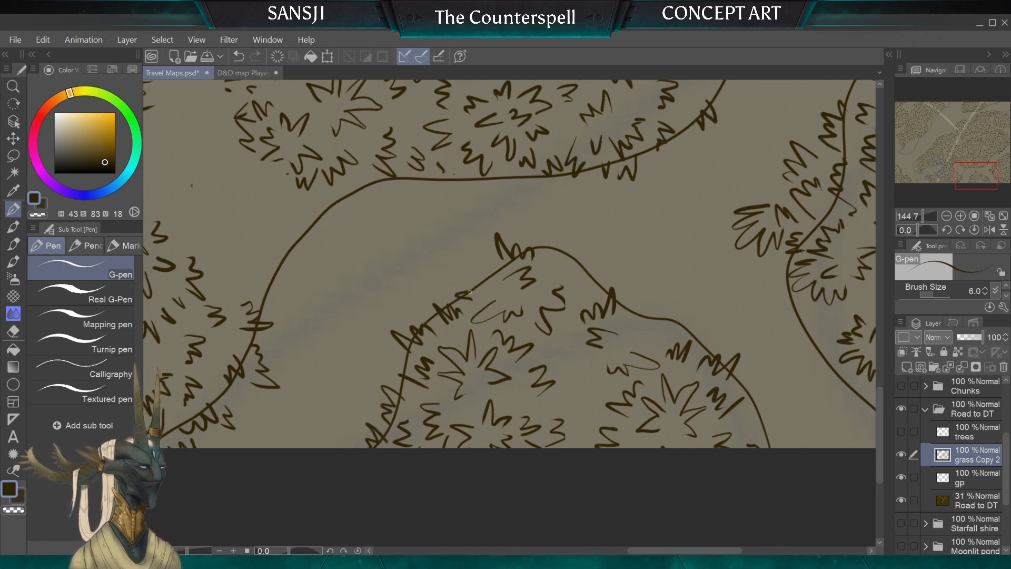
{"action": "key", "text": "ctrl+z"}
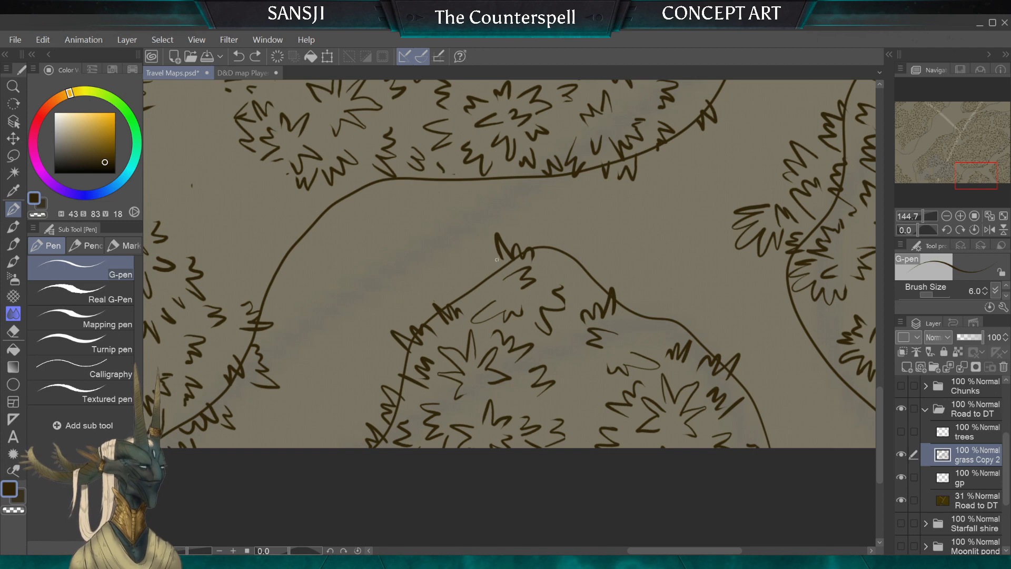
{"action": "left_click_drag", "start_coordinate": [486, 253], "coordinate": [492, 261]}
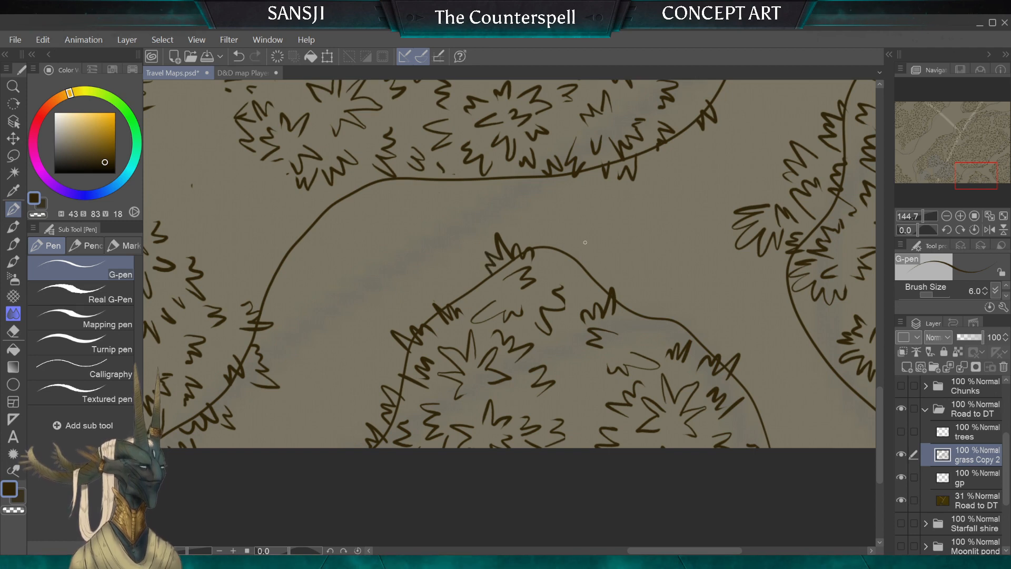
{"action": "left_click_drag", "start_coordinate": [563, 259], "coordinate": [570, 245]}
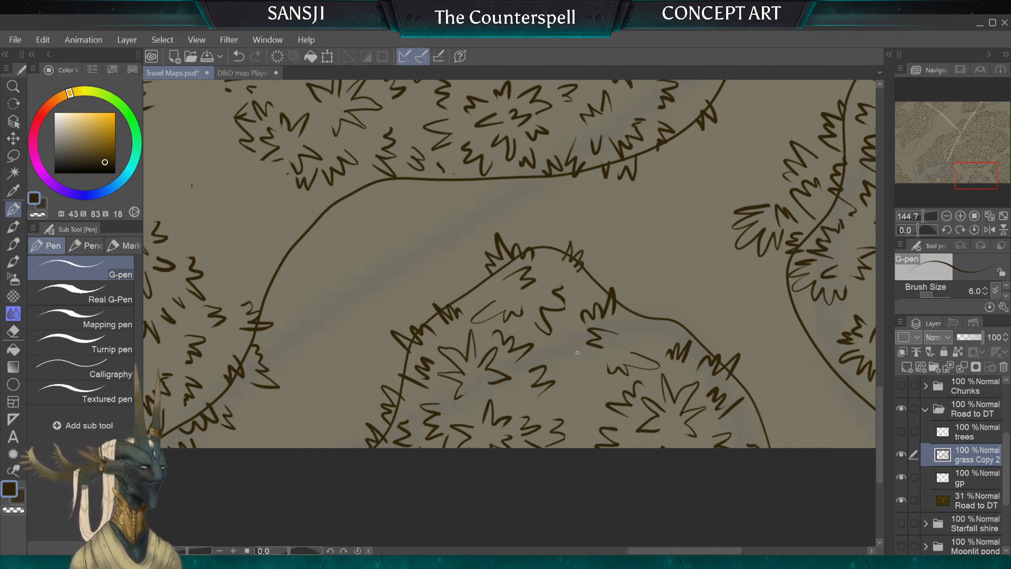
{"action": "mouse_move", "coordinate": [578, 352]}
{"action": "left_mouse_down"}
{"action": "mouse_move", "coordinate": [587, 383]}
{"action": "mouse_move", "coordinate": [581, 394]}
{"action": "mouse_move", "coordinate": [595, 355]}
{"action": "mouse_move", "coordinate": [594, 378]}
{"action": "left_mouse_up"}
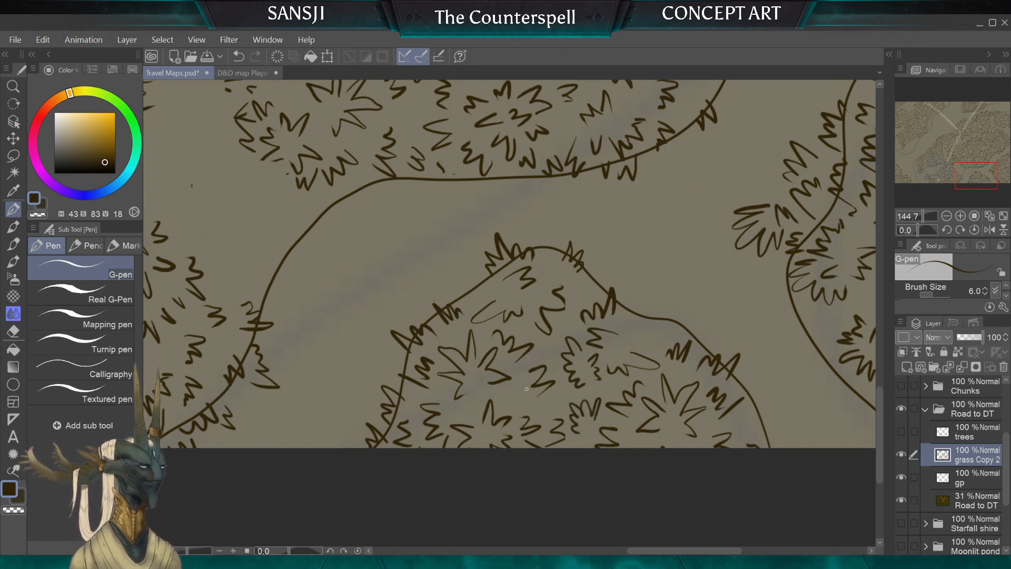
{"action": "mouse_move", "coordinate": [633, 317]}
{"action": "left_mouse_down"}
{"action": "mouse_move", "coordinate": [638, 297]}
{"action": "mouse_move", "coordinate": [629, 296]}
{"action": "left_mouse_up"}
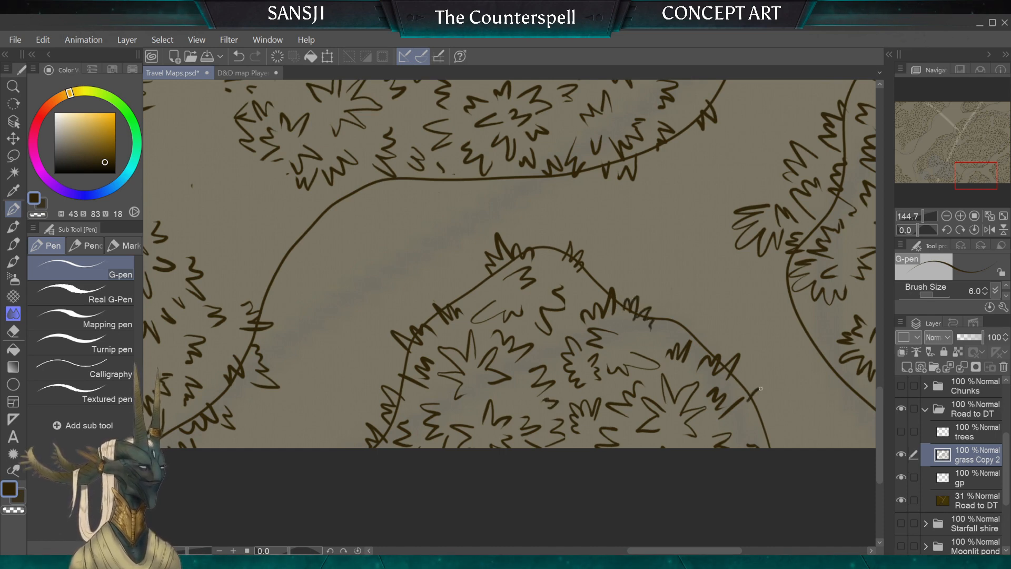
{"action": "left_click_drag", "start_coordinate": [761, 389], "coordinate": [761, 427]}
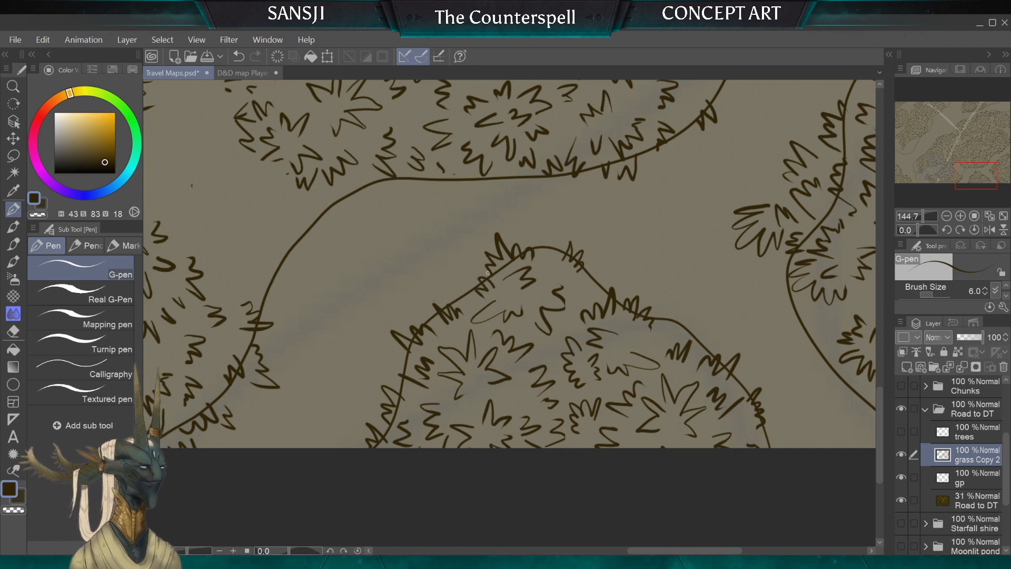
Erase the crowded tufts inside the small southern area's northern tip with the Hard eraser at size 25 and return to the G-pen
{"action": "left_click", "coordinate": [14, 332]}
{"action": "left_click_drag", "start_coordinate": [558, 284], "coordinate": [547, 313]}
{"action": "key", "text": "bracketleft"}
{"action": "key", "text": "bracketleft"}
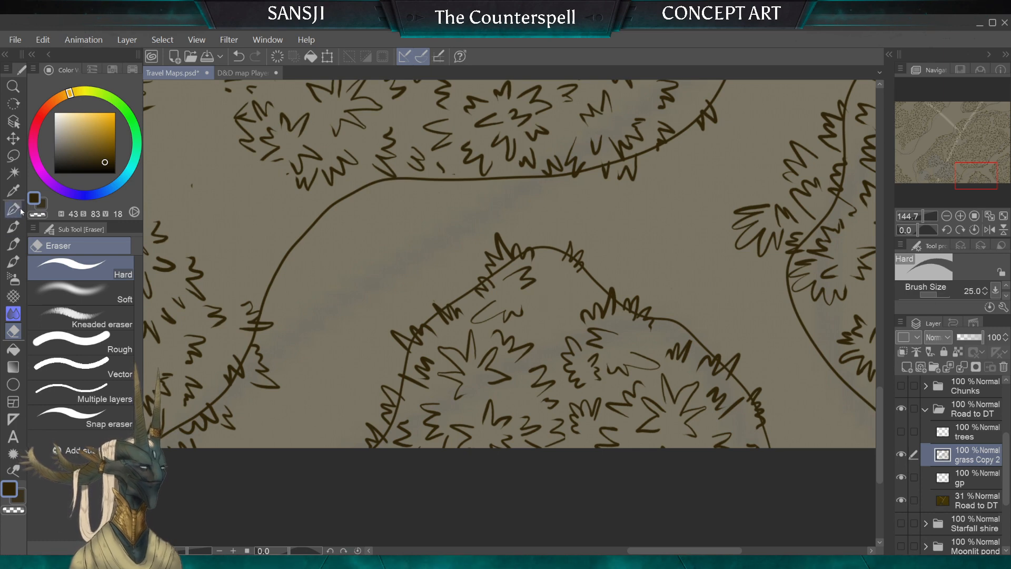
{"action": "key", "text": "p"}
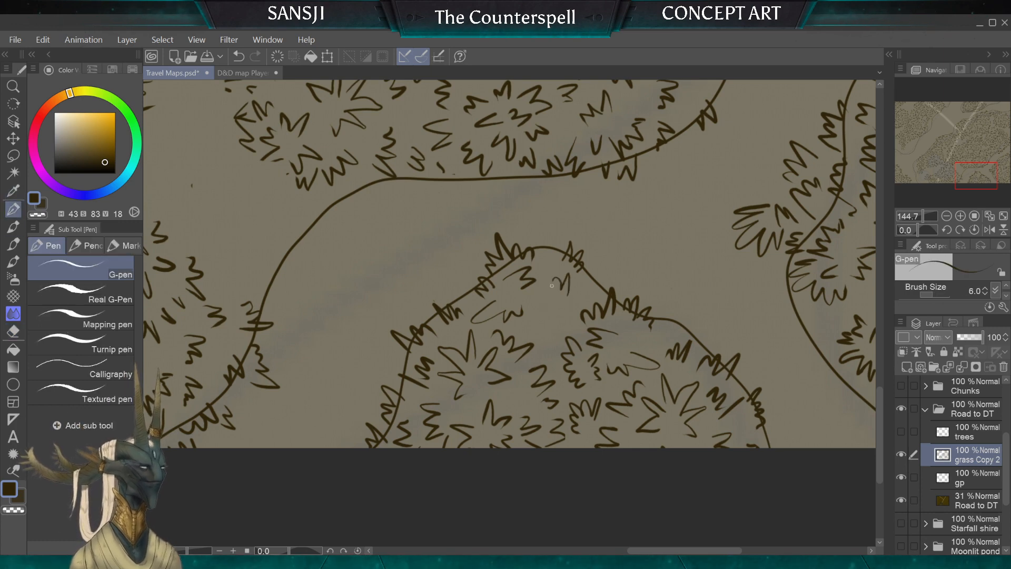
{"action": "mouse_move", "coordinate": [543, 280]}
{"action": "left_mouse_down"}
{"action": "mouse_move", "coordinate": [570, 308]}
{"action": "mouse_move", "coordinate": [539, 299]}
{"action": "mouse_move", "coordinate": [533, 334]}
{"action": "left_mouse_up"}
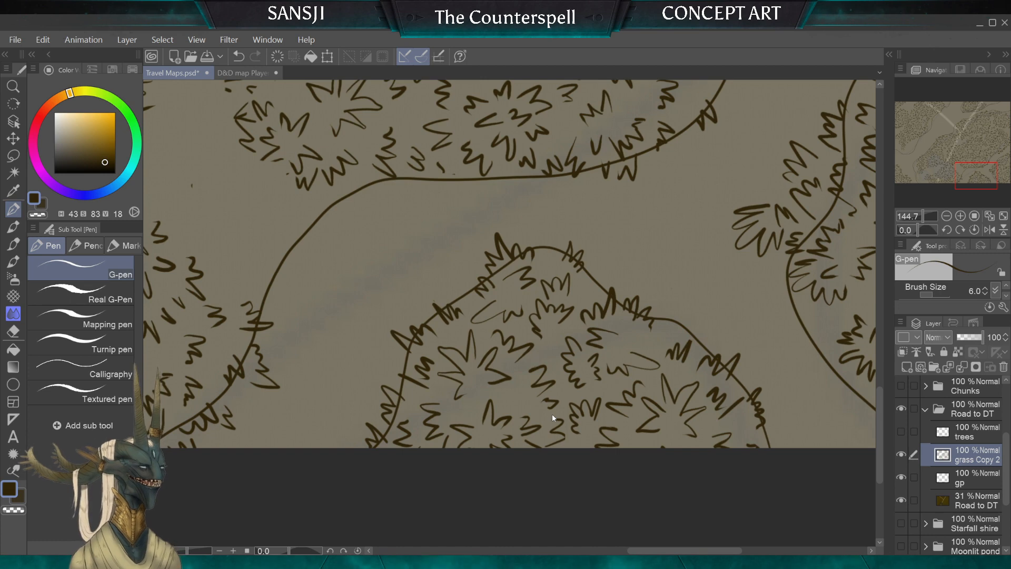
{"action": "key", "text": "ctrl+z"}
{"action": "key", "text": "ctrl+z"}
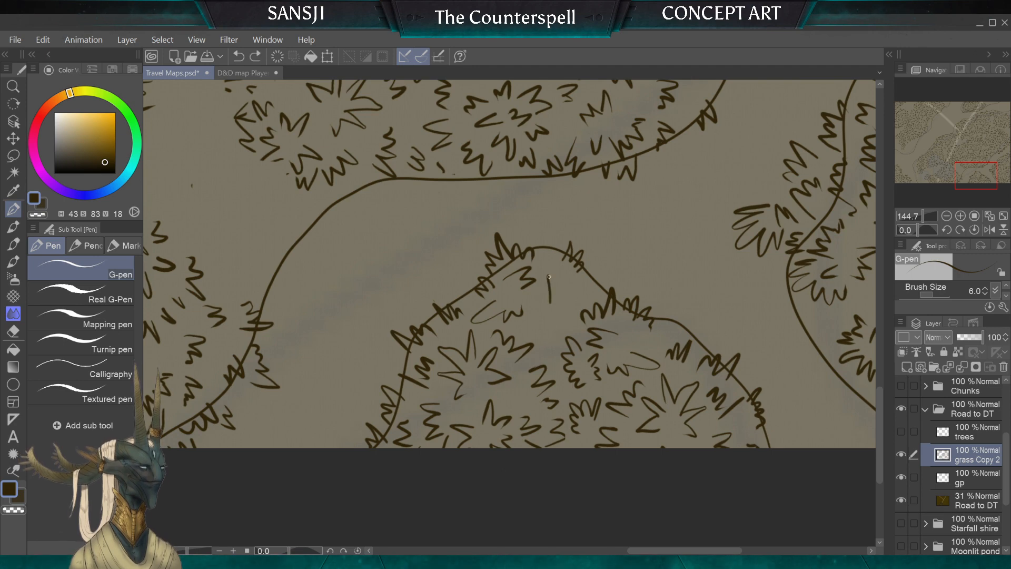
{"action": "key", "text": "ctrl+z"}
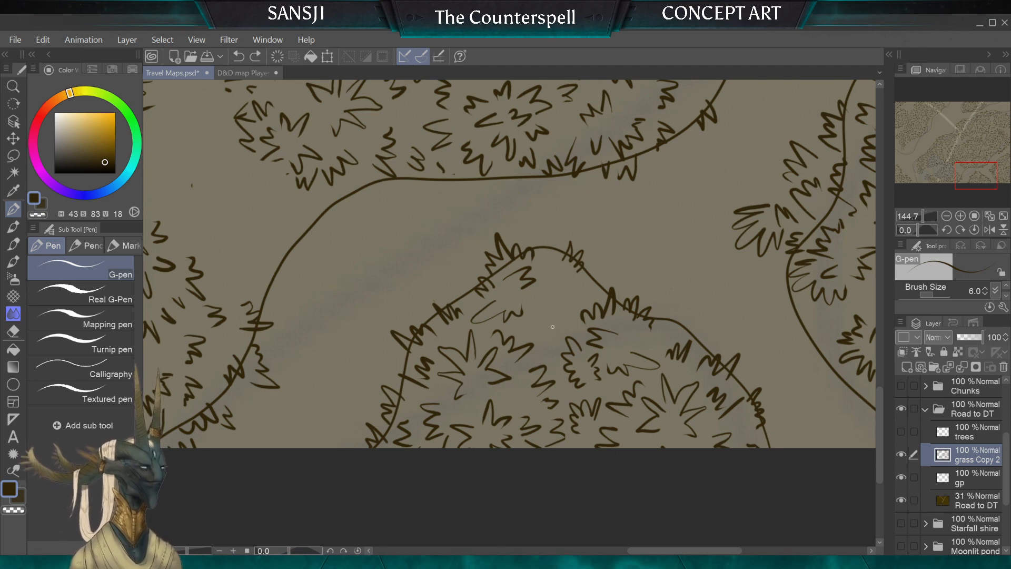
Draw new tufts with the G-pen at size 6 in the cleared spot inside the small southern area's northern tip
{"action": "left_click_drag", "start_coordinate": [556, 287], "coordinate": [549, 305]}
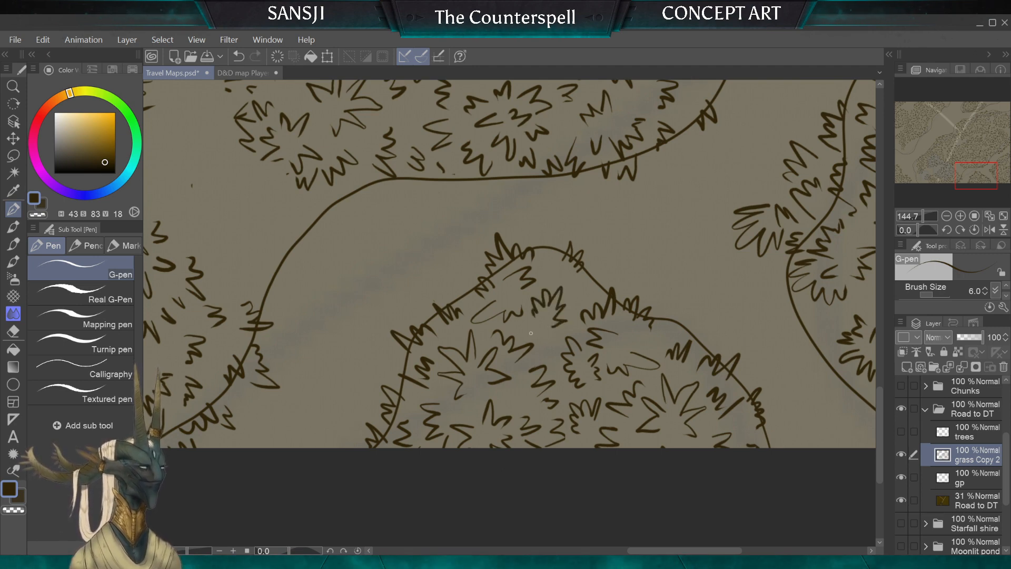
{"action": "key", "text": "ctrl+z"}
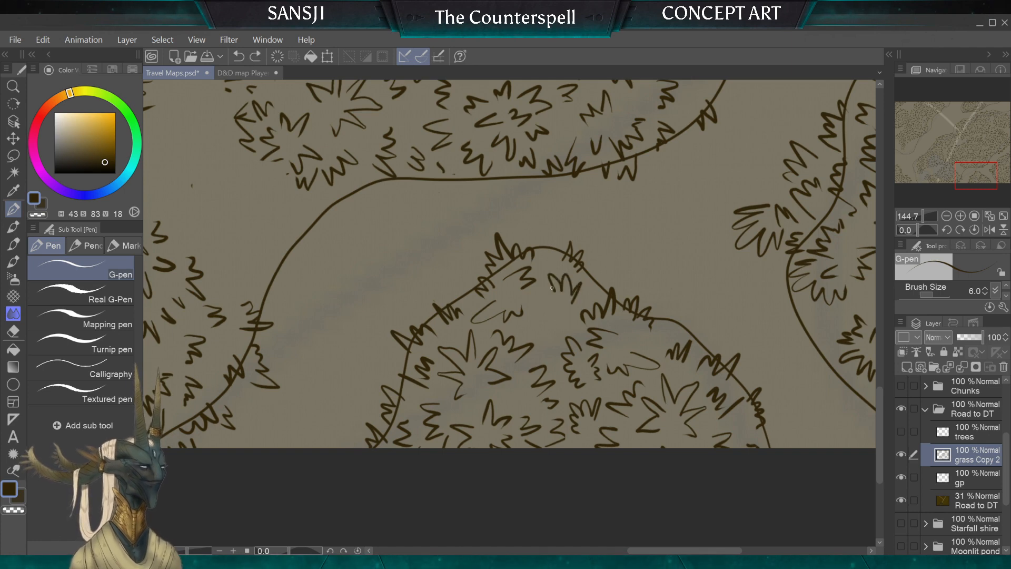
{"action": "mouse_move", "coordinate": [552, 288]}
{"action": "left_mouse_down"}
{"action": "mouse_move", "coordinate": [543, 298]}
{"action": "mouse_move", "coordinate": [563, 277]}
{"action": "left_mouse_up"}
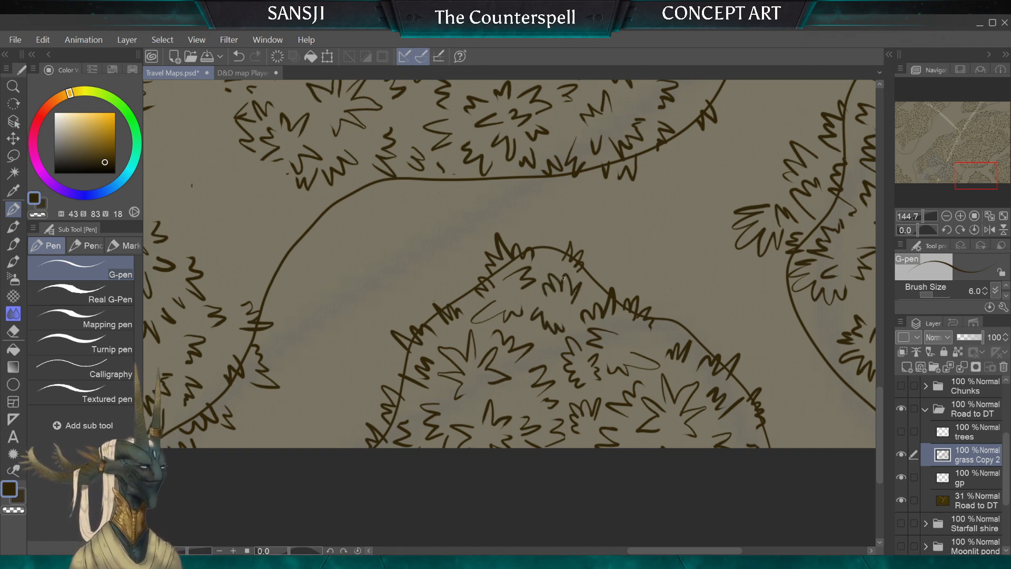
Replace the thin tuft in the small southern area's eastern half, using the Hard eraser at size 30 and the G-pen at size 6
{"action": "scroll", "coordinate": [563, 278], "scroll_direction": "down", "scroll_amount": 3}
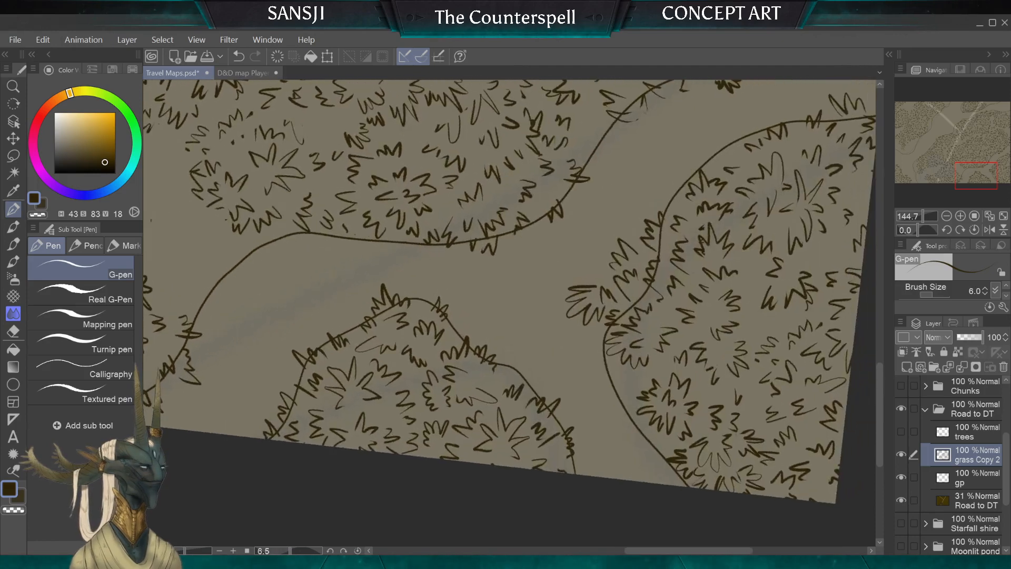
{"action": "scroll", "coordinate": [509, 274], "scroll_direction": "up", "scroll_amount": 2}
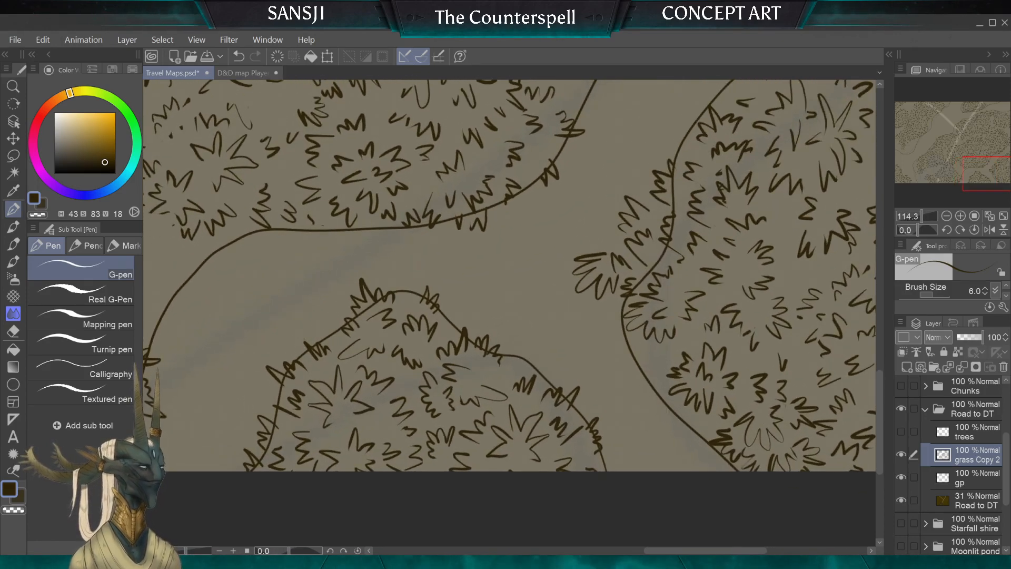
{"action": "key", "text": "e"}
{"action": "key", "text": "bracketright"}
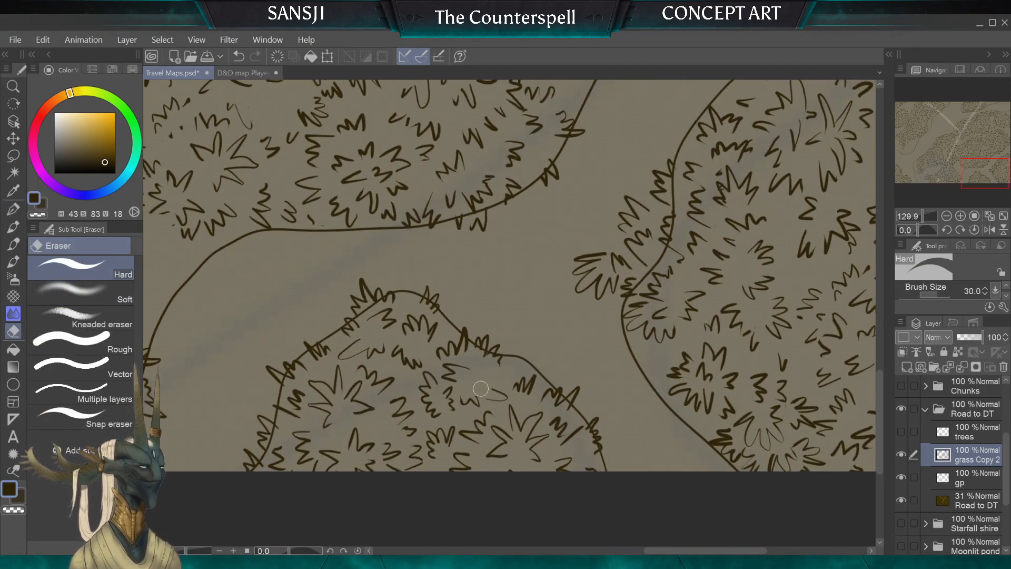
{"action": "left_click_drag", "start_coordinate": [477, 391], "coordinate": [496, 390]}
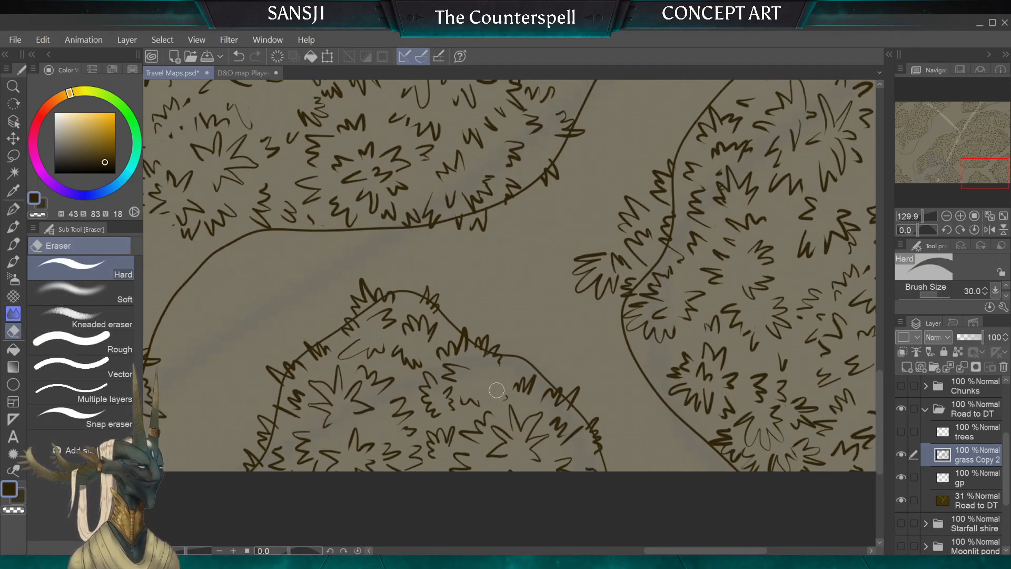
{"action": "left_click", "coordinate": [13, 211]}
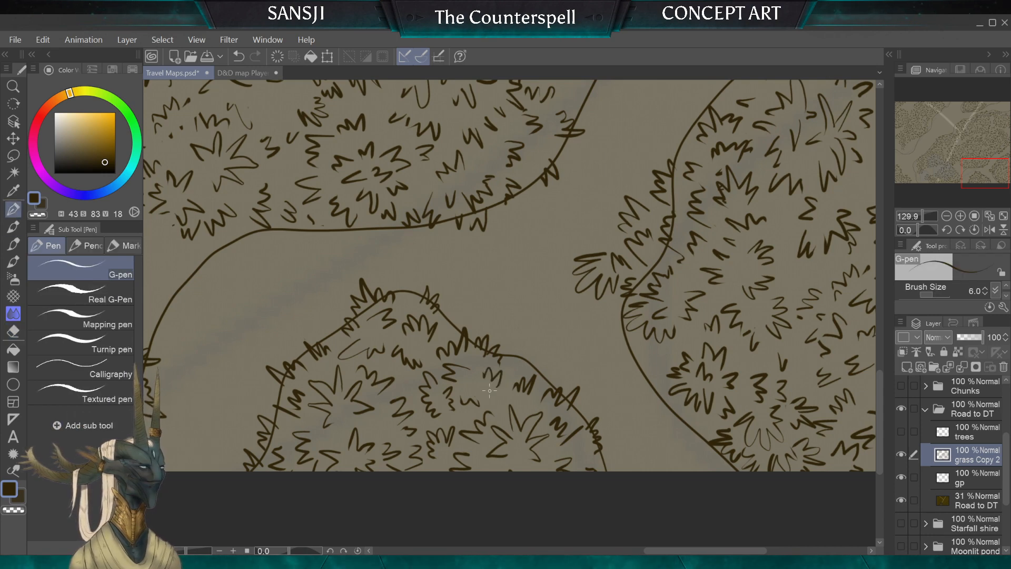
{"action": "left_click_drag", "start_coordinate": [495, 391], "coordinate": [486, 392]}
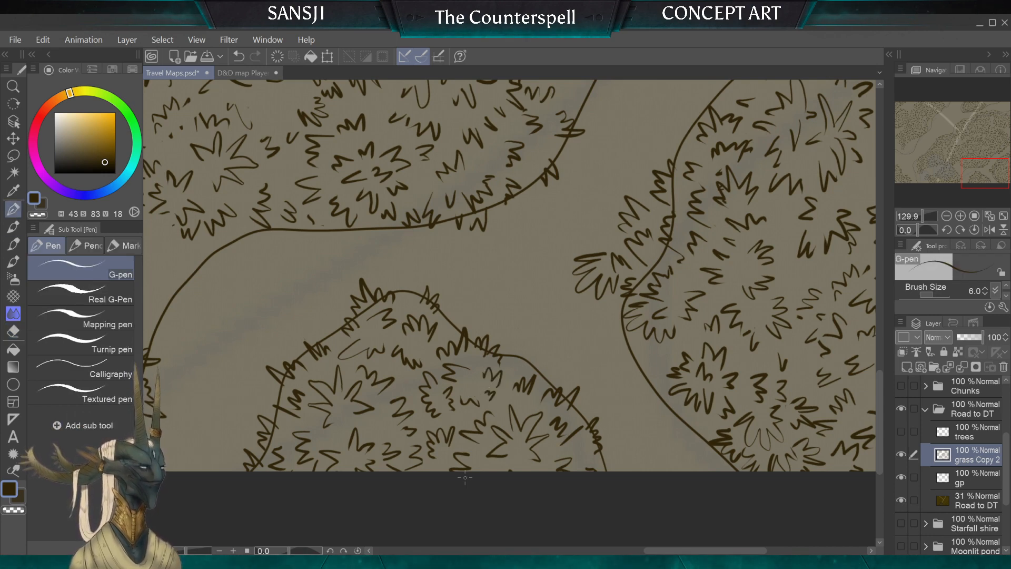
Erase the large tuft outside the southeastern corner area's western contour with the Hard eraser at size 30
{"action": "mouse_move", "coordinate": [465, 477]}
{"action": "left_mouse_down"}
{"action": "mouse_move", "coordinate": [368, 404]}
{"action": "mouse_move", "coordinate": [351, 370]}
{"action": "mouse_move", "coordinate": [347, 271]}
{"action": "mouse_move", "coordinate": [375, 237]}
{"action": "mouse_move", "coordinate": [385, 165]}
{"action": "left_mouse_up"}
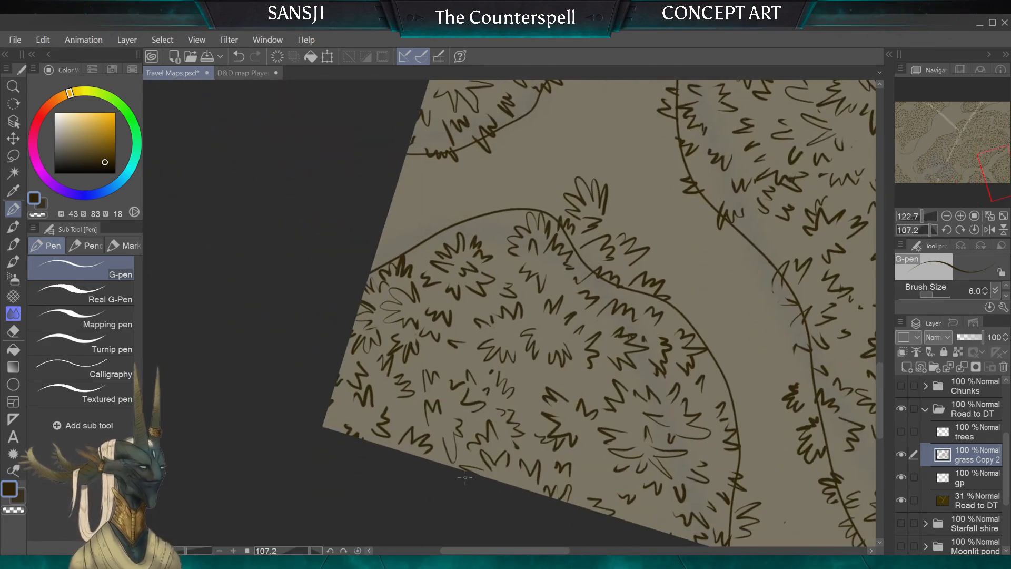
{"action": "left_click", "coordinate": [13, 333]}
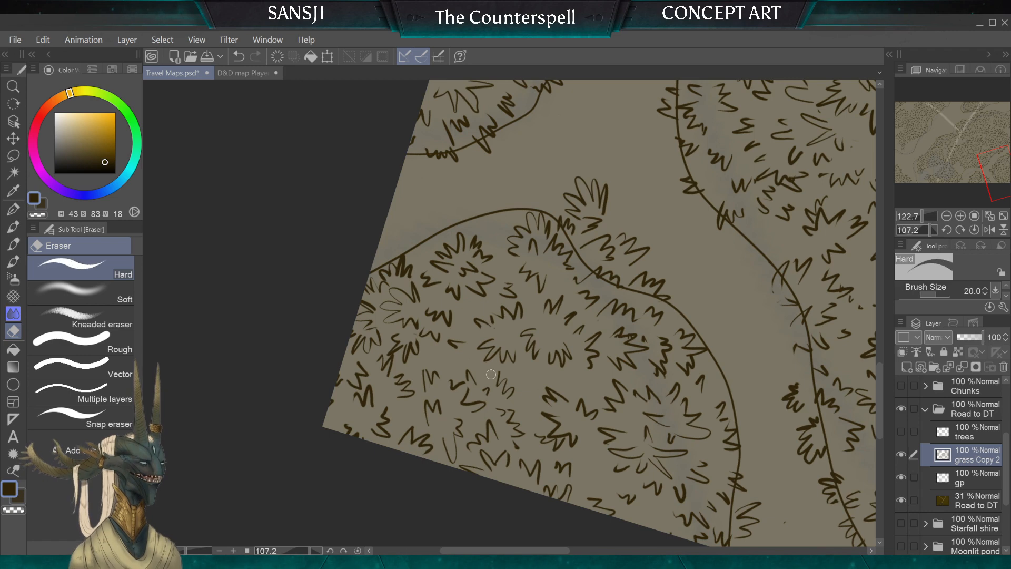
{"action": "key", "text": "bracketleft"}
{"action": "key", "text": "bracketleft"}
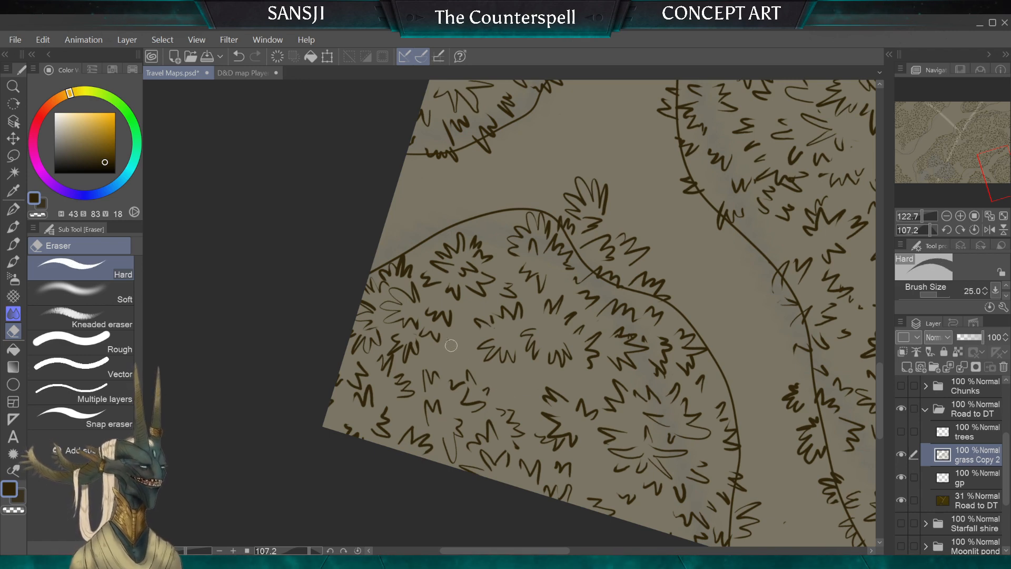
{"action": "key", "text": "bracketleft"}
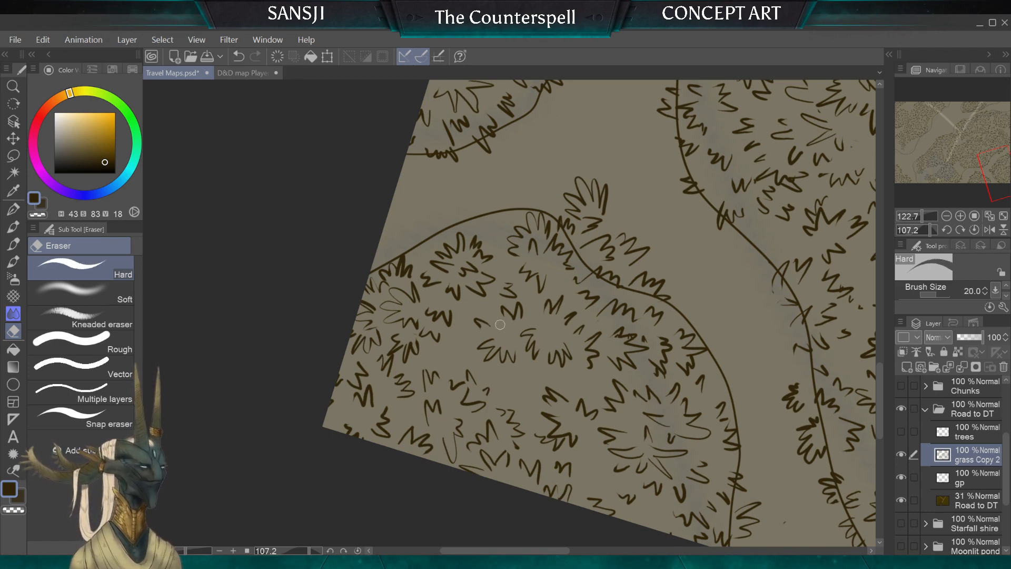
{"action": "key", "text": "bracketleft"}
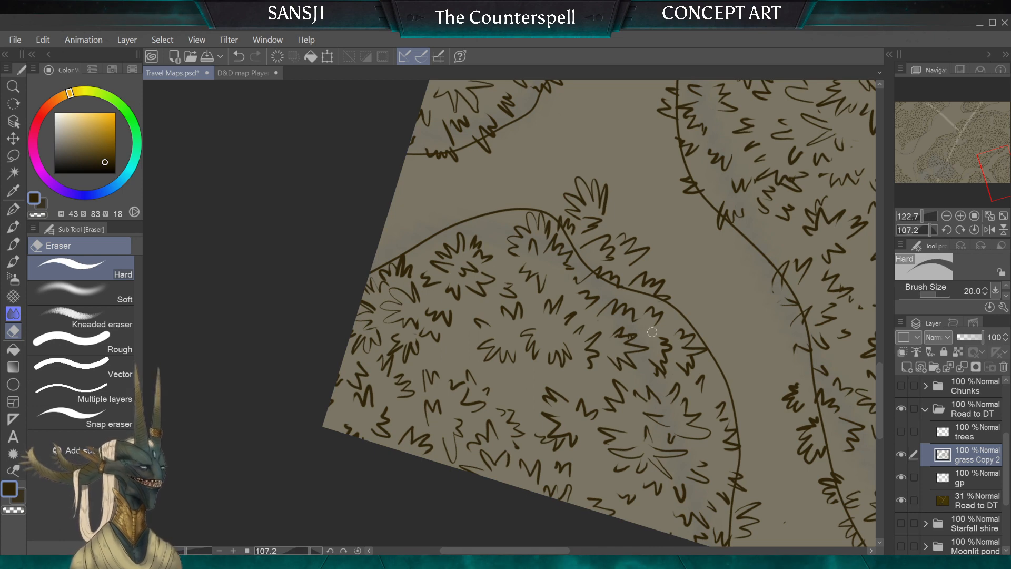
{"action": "key", "text": "bracketleft"}
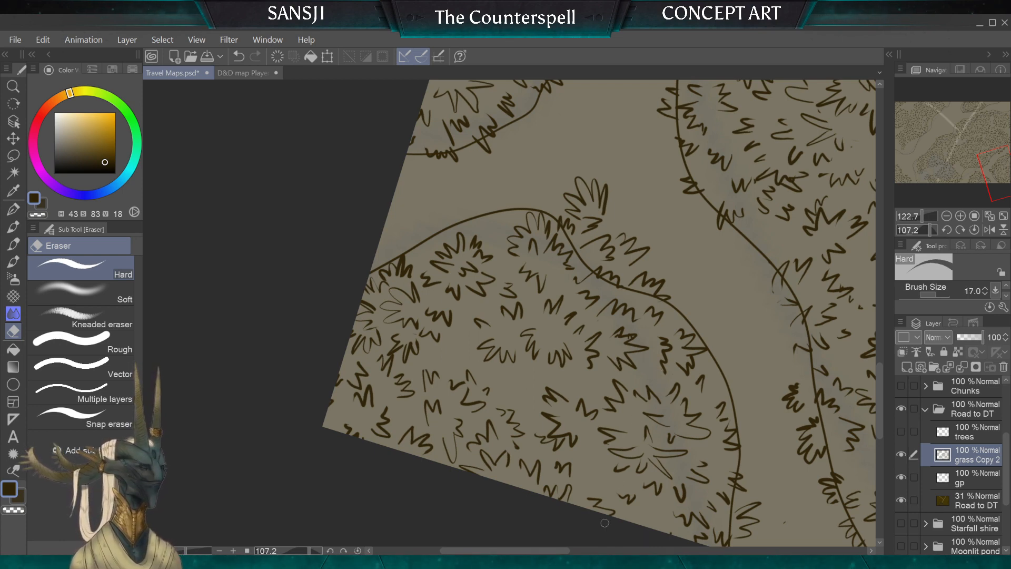
{"action": "key", "text": "bracketright"}
{"action": "key", "text": "bracketright"}
{"action": "key", "text": "bracketright"}
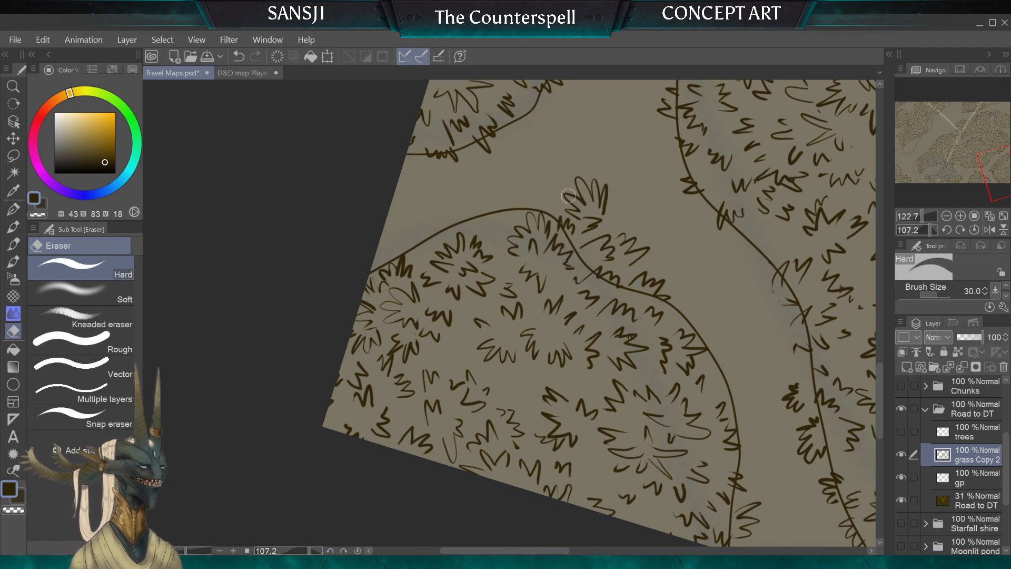
{"action": "mouse_move", "coordinate": [569, 196]}
{"action": "left_mouse_down"}
{"action": "mouse_move", "coordinate": [608, 196]}
{"action": "mouse_move", "coordinate": [571, 200]}
{"action": "mouse_move", "coordinate": [560, 183]}
{"action": "mouse_move", "coordinate": [567, 212]}
{"action": "mouse_move", "coordinate": [570, 197]}
{"action": "mouse_move", "coordinate": [604, 204]}
{"action": "mouse_move", "coordinate": [588, 234]}
{"action": "left_mouse_up"}
{"action": "key", "text": "bracketleft"}
{"action": "key", "text": "bracketleft"}
{"action": "key", "text": "bracketright"}
{"action": "key", "text": "bracketright"}
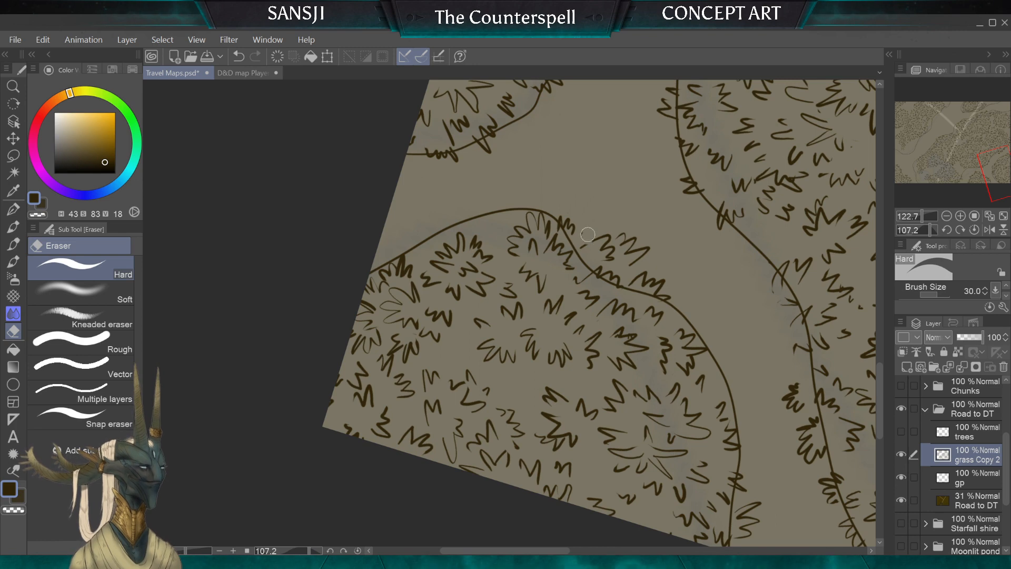
Erase the remaining tufts outside the southeastern corner area's western contour with the Hard eraser at size 50
{"action": "key", "text": "bracketright"}
{"action": "key", "text": "bracketright"}
{"action": "mouse_move", "coordinate": [586, 273]}
{"action": "left_mouse_down"}
{"action": "mouse_move", "coordinate": [620, 285]}
{"action": "mouse_move", "coordinate": [669, 294]}
{"action": "left_mouse_up"}
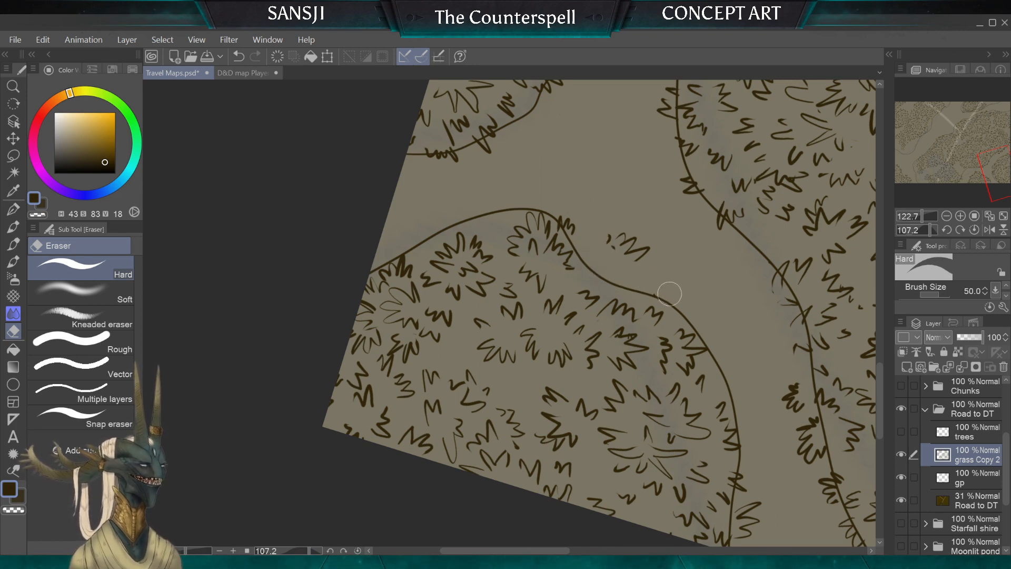
{"action": "left_click", "coordinate": [612, 241]}
{"action": "key", "text": "bracketleft"}
{"action": "key", "text": "bracketleft"}
{"action": "key", "text": "bracketleft"}
{"action": "key", "text": "bracketleft"}
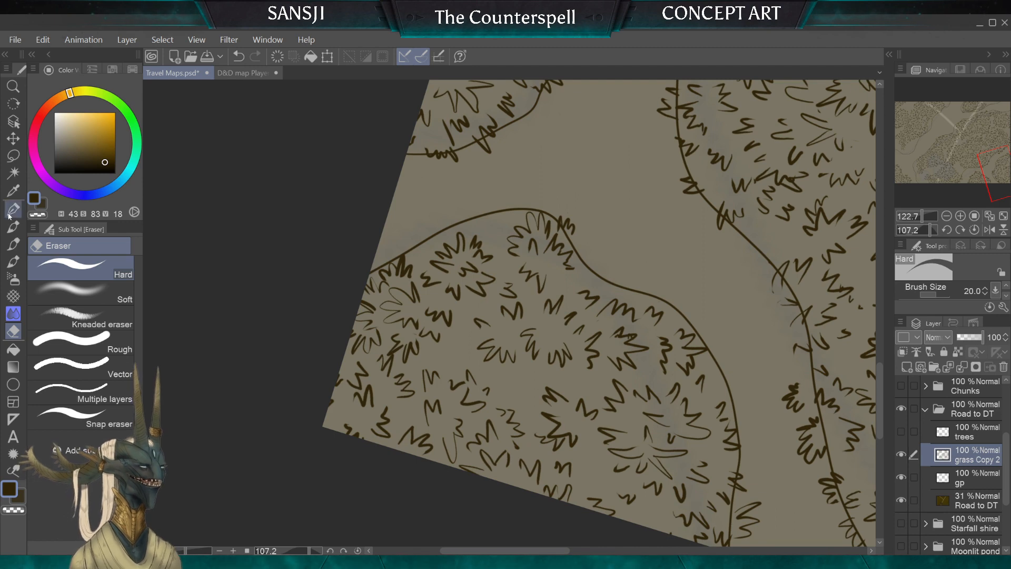
Draw a G-pen tuft at size 6 inside the southeastern corner area and erase the small scattered tufts beside it with the Hard eraser
{"action": "left_click", "coordinate": [9, 213]}
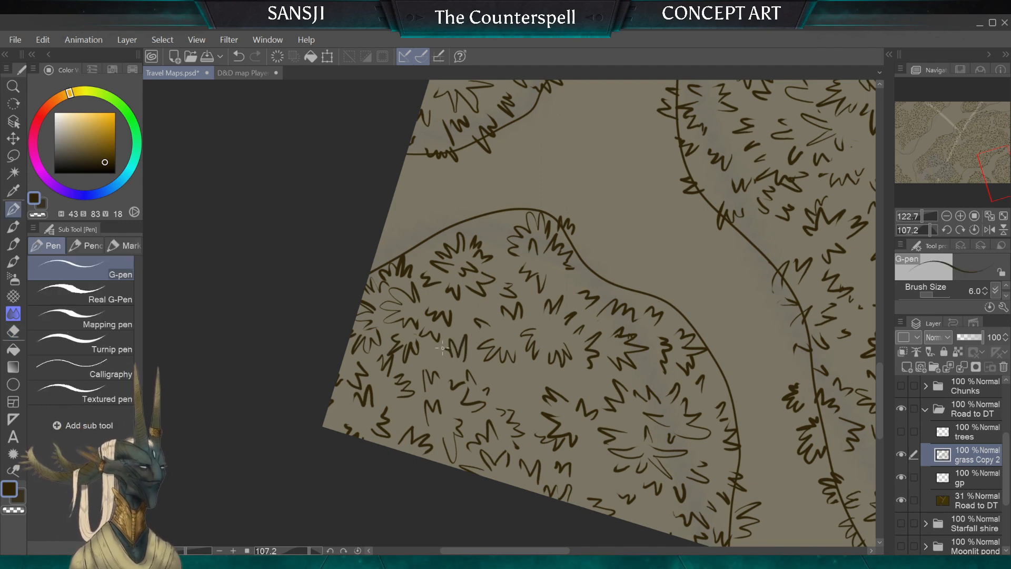
{"action": "key", "text": "e"}
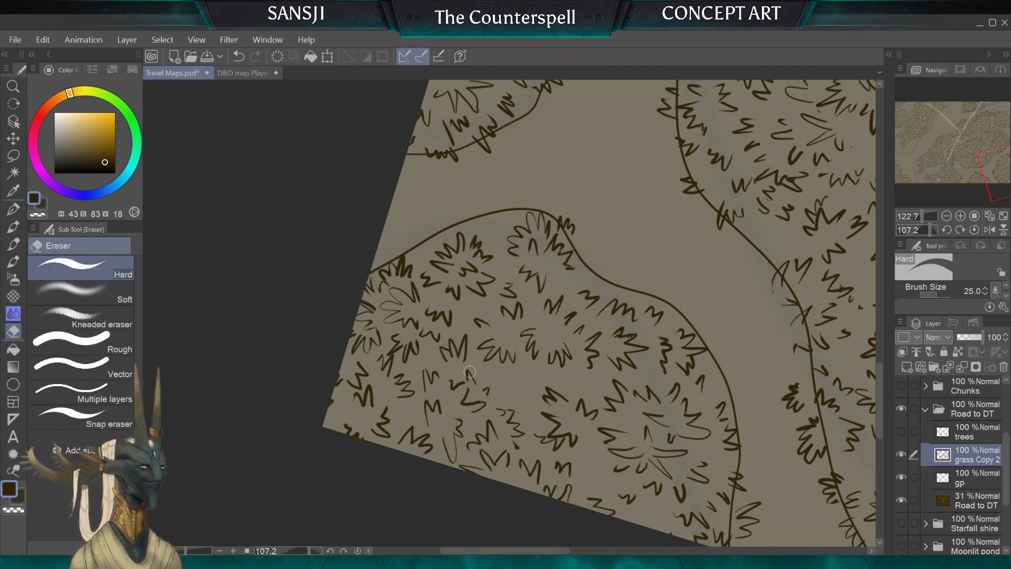
{"action": "mouse_move", "coordinate": [465, 391]}
{"action": "left_mouse_down"}
{"action": "mouse_move", "coordinate": [490, 391]}
{"action": "mouse_move", "coordinate": [505, 417]}
{"action": "left_mouse_up"}
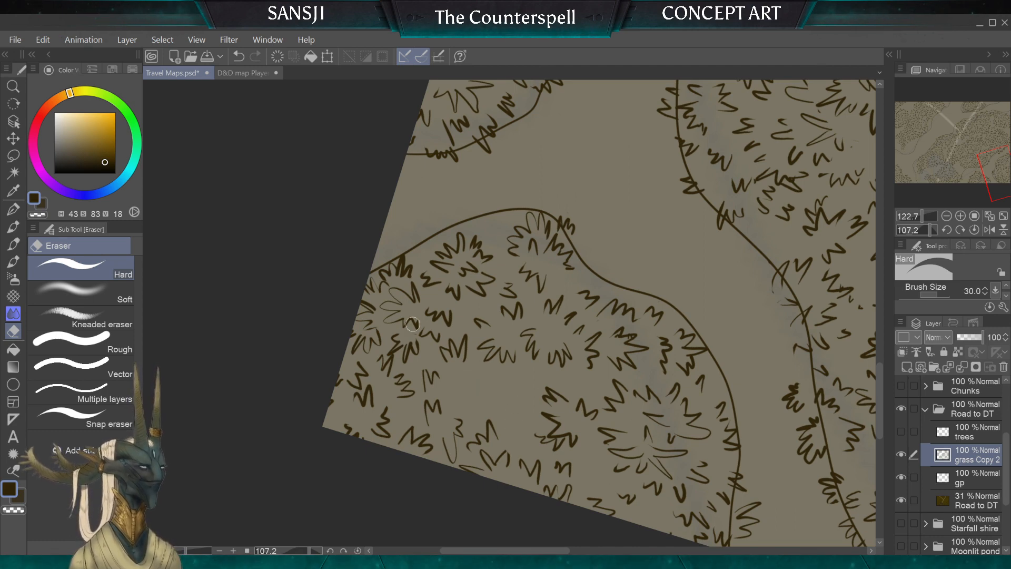
Erase the thin strokes beside the cleared spot in the southeastern corner area with the Hard eraser at size 12
{"action": "key", "text": "bracketleft"}
{"action": "key", "text": "bracketleft"}
{"action": "key", "text": "bracketleft"}
{"action": "key", "text": "bracketleft"}
{"action": "key", "text": "bracketleft"}
{"action": "left_click_drag", "start_coordinate": [426, 390], "coordinate": [437, 377]}
{"action": "left_click_drag", "start_coordinate": [410, 321], "coordinate": [418, 331]}
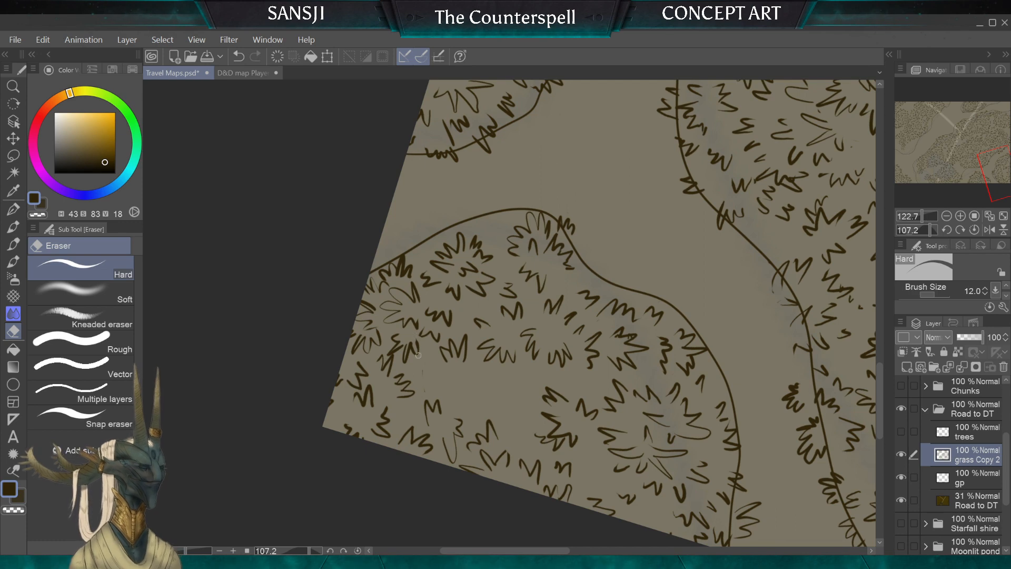
Fill the cleared spot inside the southeastern corner area with new tufts, using the G-pen at size 6
{"action": "key", "text": "p"}
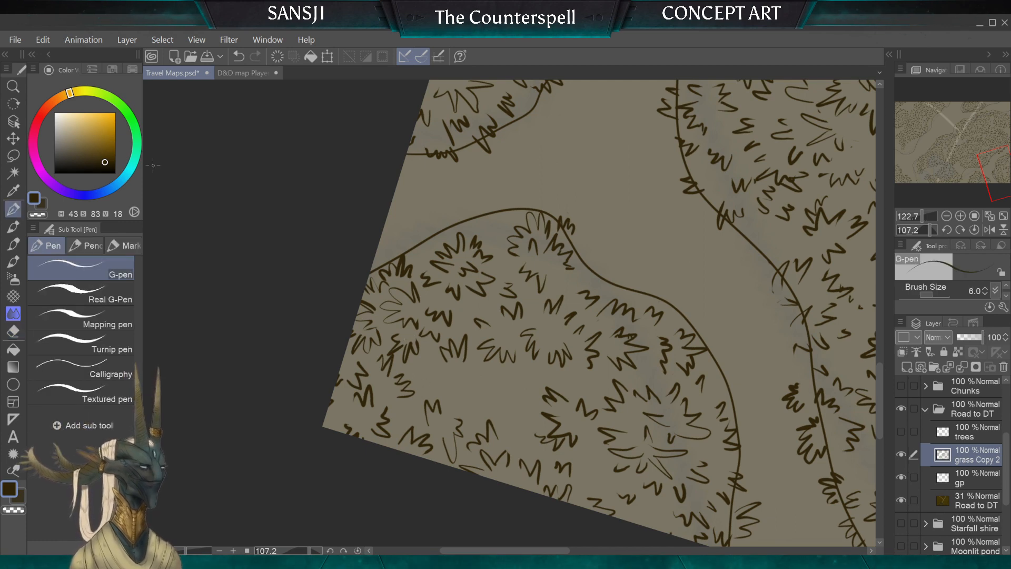
{"action": "left_click_drag", "start_coordinate": [424, 362], "coordinate": [464, 392]}
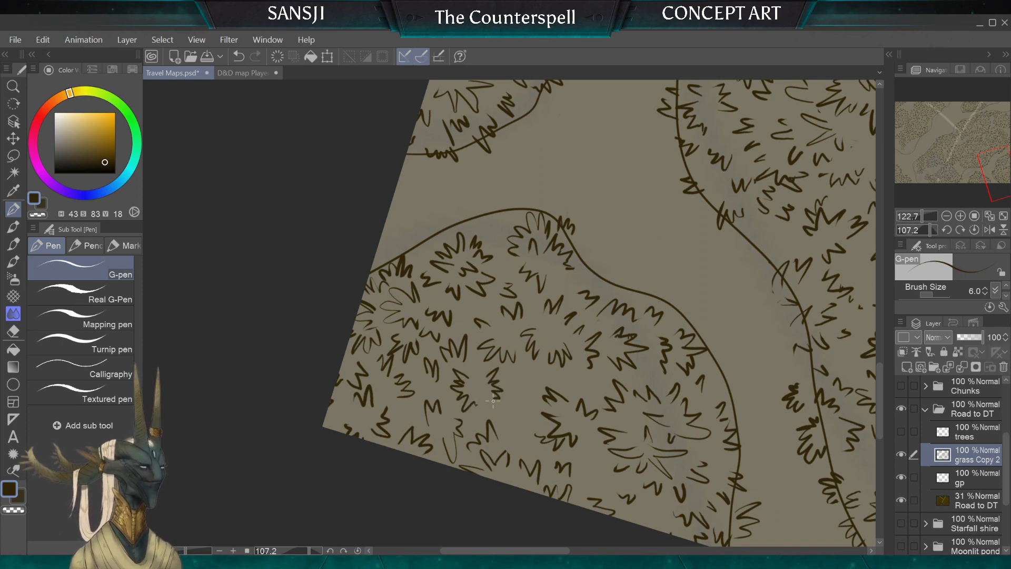
{"action": "mouse_move", "coordinate": [524, 365]}
{"action": "left_mouse_down"}
{"action": "mouse_move", "coordinate": [516, 419]}
{"action": "mouse_move", "coordinate": [539, 394]}
{"action": "left_mouse_up"}
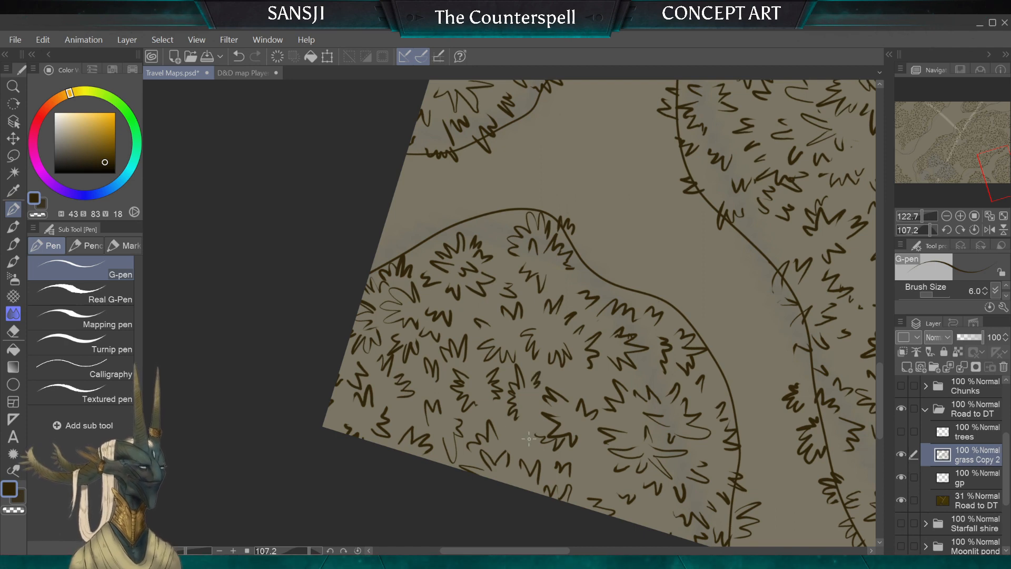
{"action": "left_click_drag", "start_coordinate": [515, 438], "coordinate": [526, 433]}
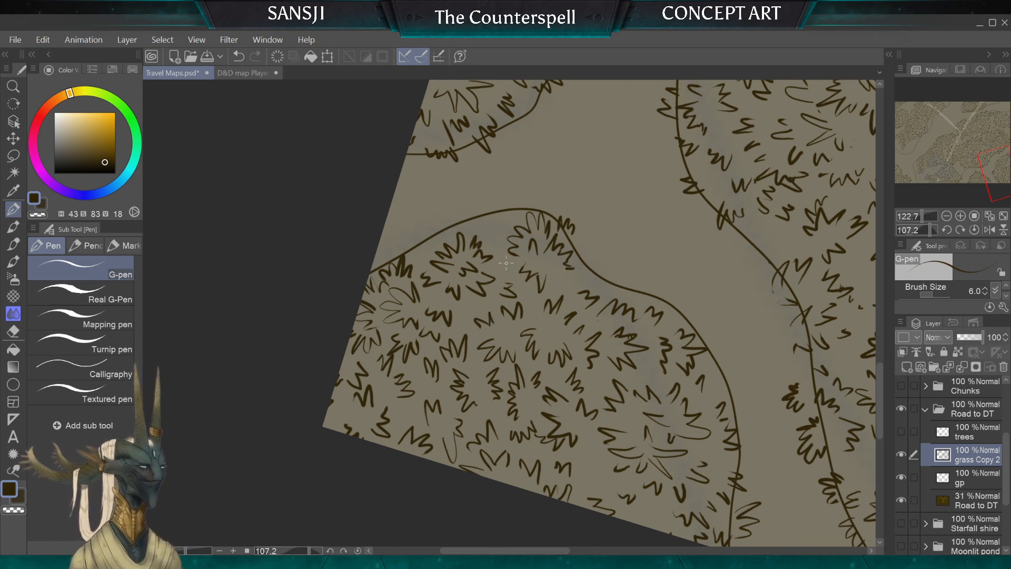
Draw grass tufts with the G-pen at size 6 along the southeastern corner area's western contour
{"action": "left_click_drag", "start_coordinate": [588, 259], "coordinate": [592, 271]}
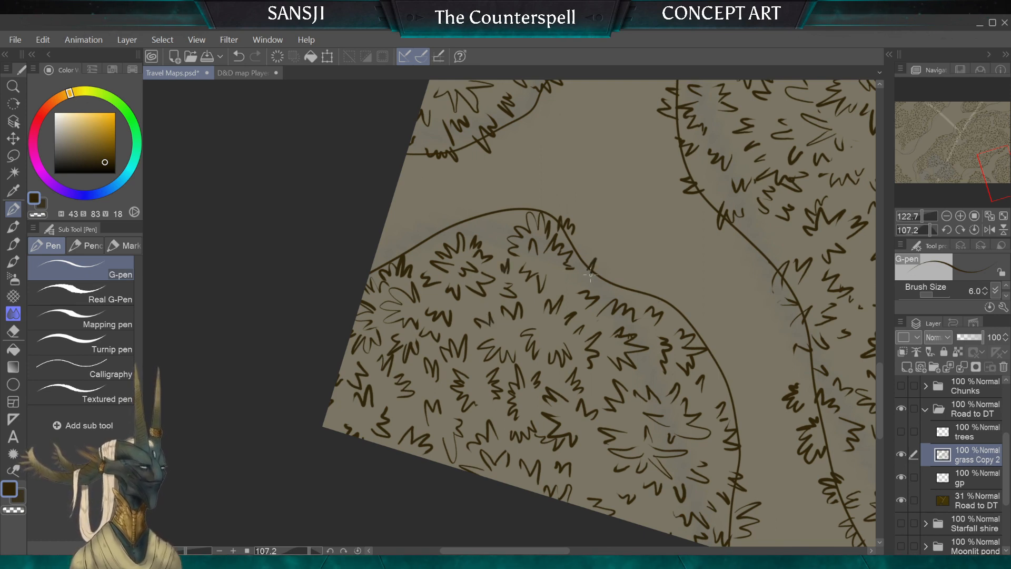
{"action": "left_click_drag", "start_coordinate": [475, 219], "coordinate": [476, 220]}
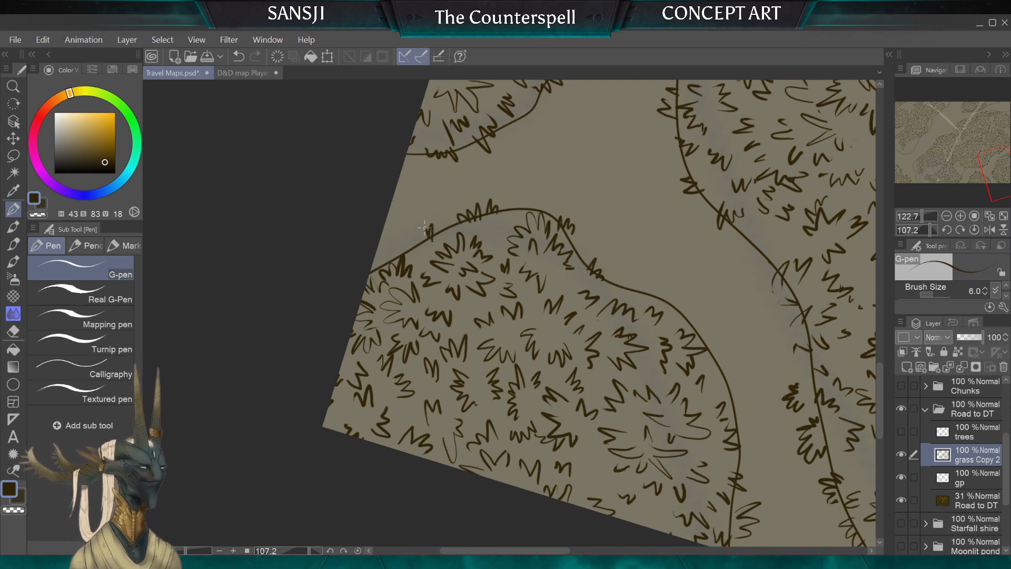
{"action": "left_click_drag", "start_coordinate": [419, 243], "coordinate": [428, 228]}
{"action": "left_click_drag", "start_coordinate": [669, 301], "coordinate": [685, 316]}
Replace the thin tuft just inside the southeastern corner area's northwestern contour, using the Hard eraser at size 17 and the G-pen at size 6
{"action": "scroll", "coordinate": [693, 458], "scroll_direction": "down", "scroll_amount": 3}
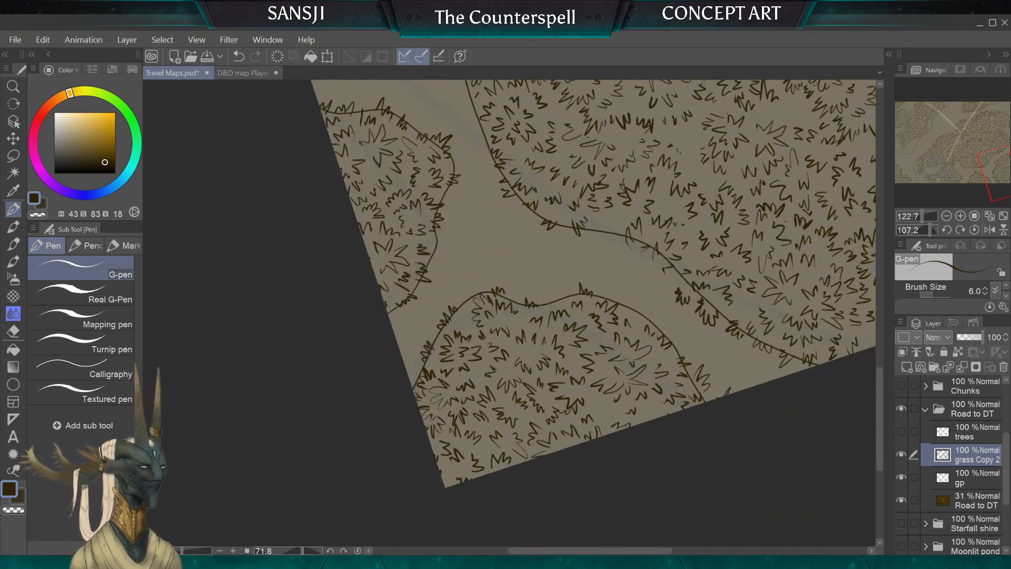
{"action": "scroll", "coordinate": [693, 457], "scroll_direction": "up", "scroll_amount": 3}
{"action": "scroll", "coordinate": [694, 316], "scroll_direction": "up", "scroll_amount": 2}
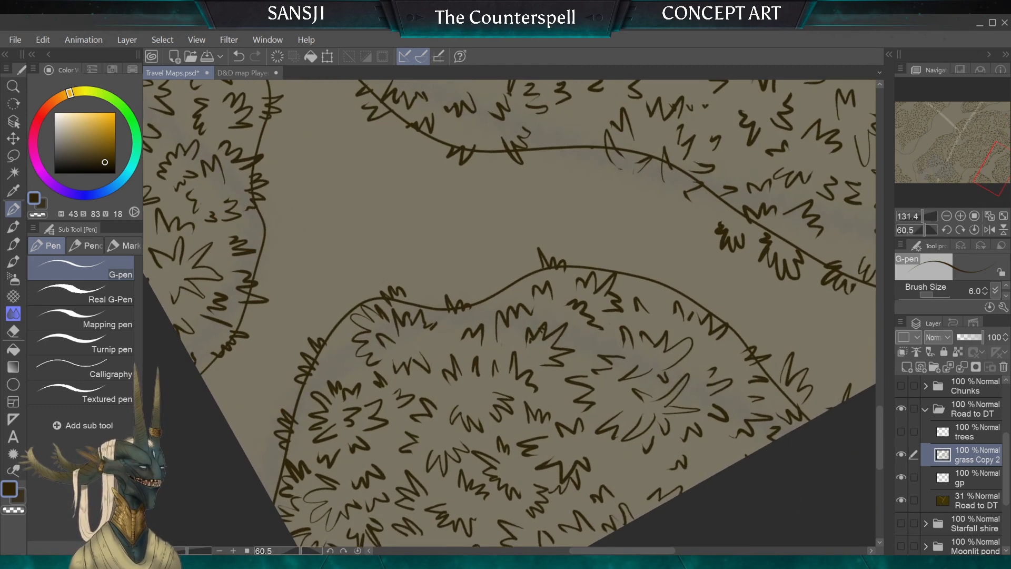
{"action": "left_click", "coordinate": [13, 331]}
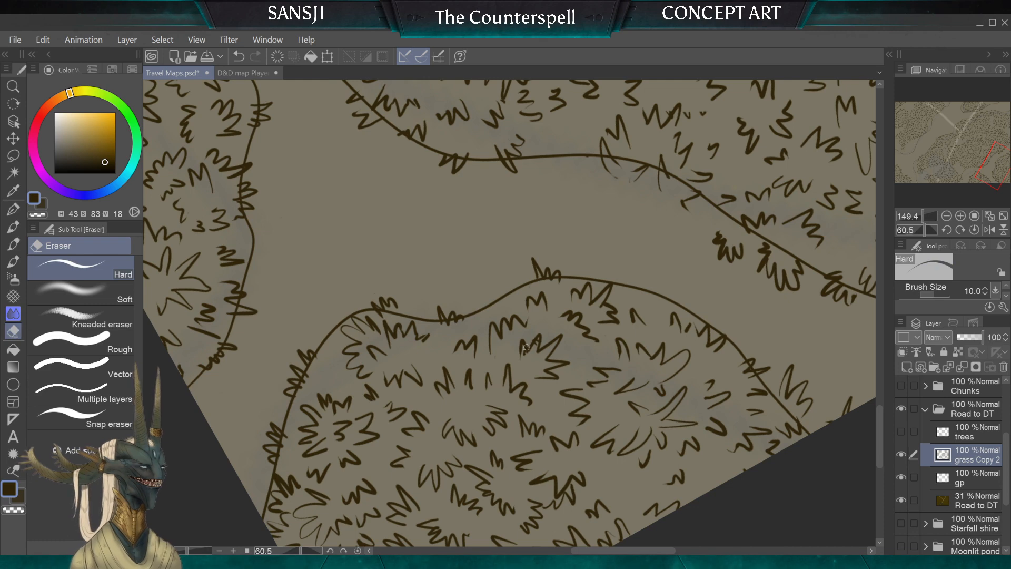
{"action": "key", "text": "bracketright"}
{"action": "key", "text": "bracketright"}
{"action": "key", "text": "bracketright"}
{"action": "left_click_drag", "start_coordinate": [523, 343], "coordinate": [524, 352]}
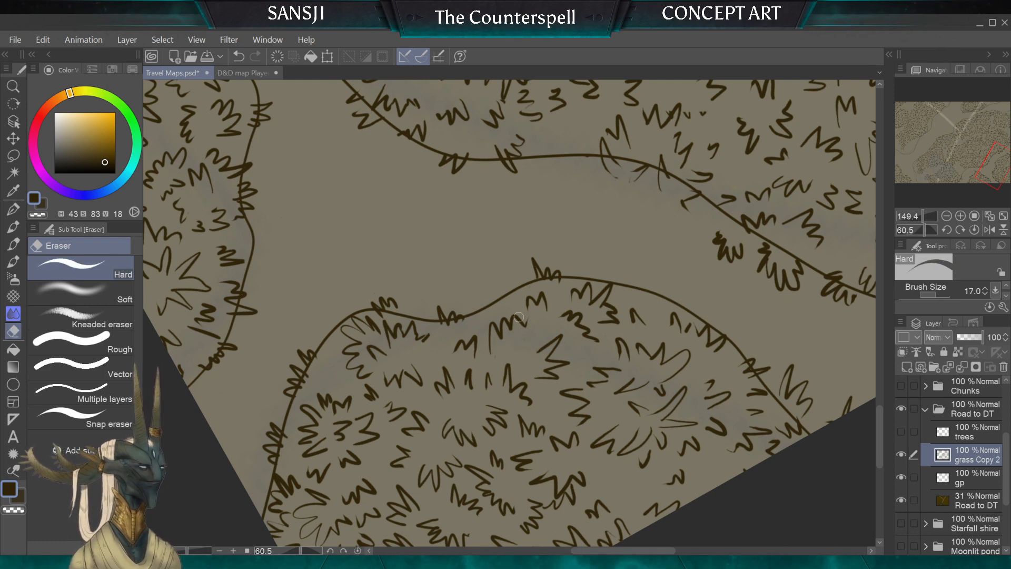
{"action": "key", "text": "p"}
{"action": "left_click_drag", "start_coordinate": [537, 333], "coordinate": [524, 360]}
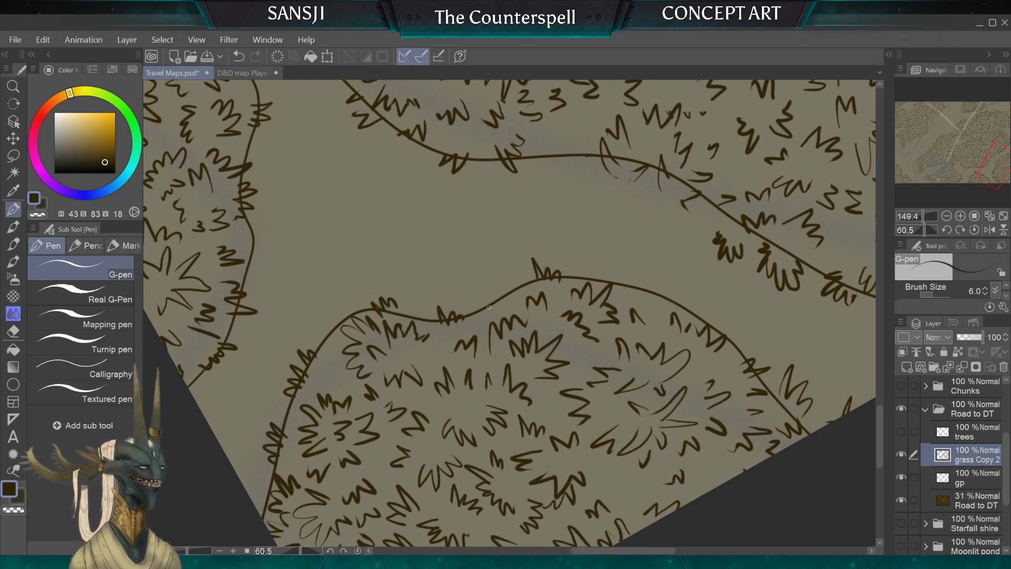
Add grass tufts with the G-pen at size 6 on the bare stretches of the southeastern corner area's northwestern contour
{"action": "left_click_drag", "start_coordinate": [489, 307], "coordinate": [486, 287]}
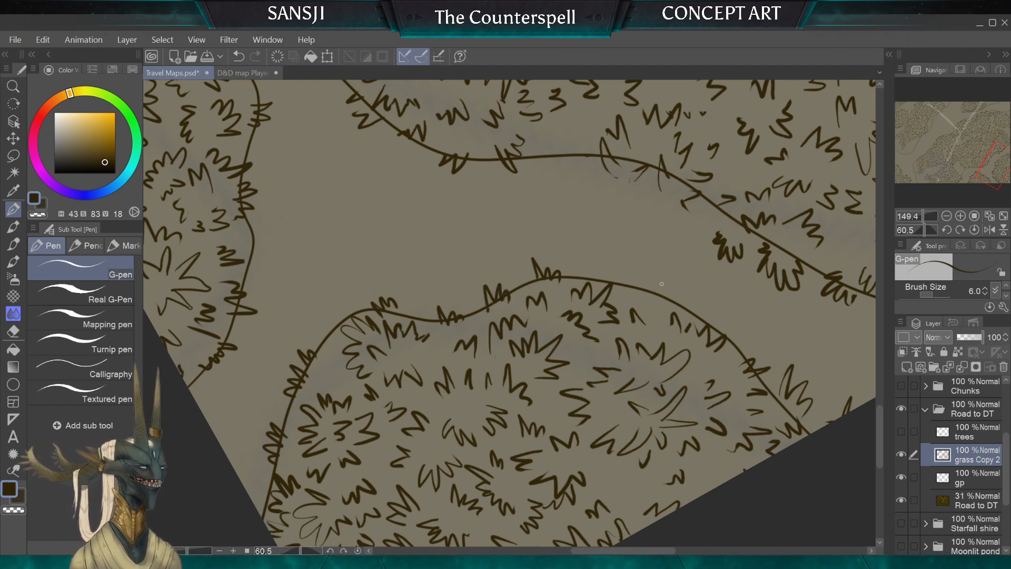
{"action": "left_click_drag", "start_coordinate": [678, 252], "coordinate": [495, 152]}
{"action": "mouse_move", "coordinate": [517, 380]}
{"action": "left_mouse_down"}
{"action": "mouse_move", "coordinate": [530, 360]}
{"action": "mouse_move", "coordinate": [542, 380]}
{"action": "left_mouse_up"}
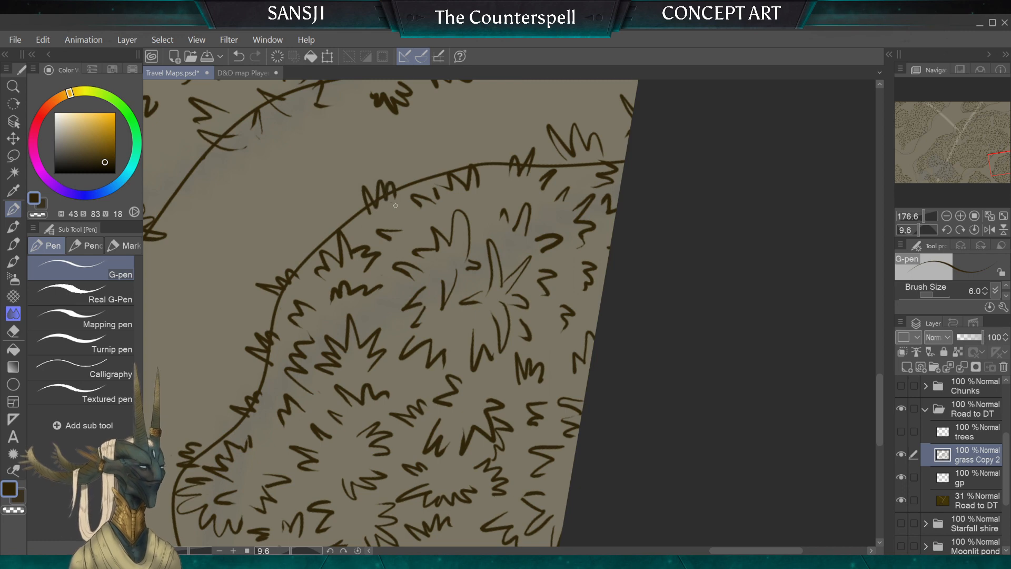
{"action": "left_click_drag", "start_coordinate": [395, 206], "coordinate": [389, 221]}
Replace the tufts where the corner area's contour meets the eastern map edge, using the Hard eraser at size 20 and the G-pen at size 6
{"action": "mouse_move", "coordinate": [349, 232]}
{"action": "left_mouse_down"}
{"action": "mouse_move", "coordinate": [338, 235]}
{"action": "mouse_move", "coordinate": [317, 400]}
{"action": "left_mouse_up"}
{"action": "left_click", "coordinate": [13, 331]}
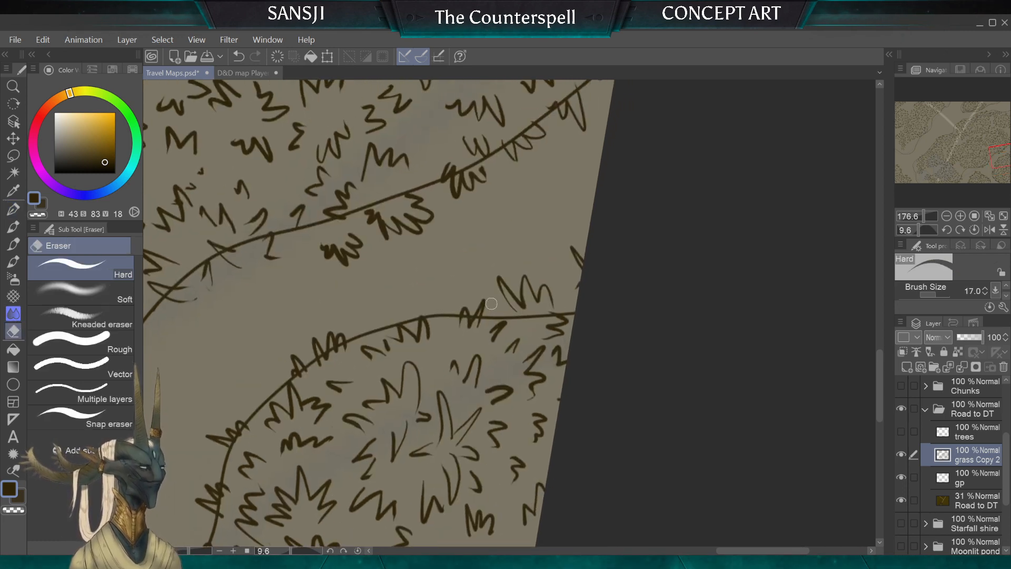
{"action": "key", "text": "bracketright"}
{"action": "key", "text": "bracketright"}
{"action": "mouse_move", "coordinate": [523, 287]}
{"action": "left_mouse_down"}
{"action": "mouse_move", "coordinate": [548, 309]}
{"action": "mouse_move", "coordinate": [548, 337]}
{"action": "left_mouse_up"}
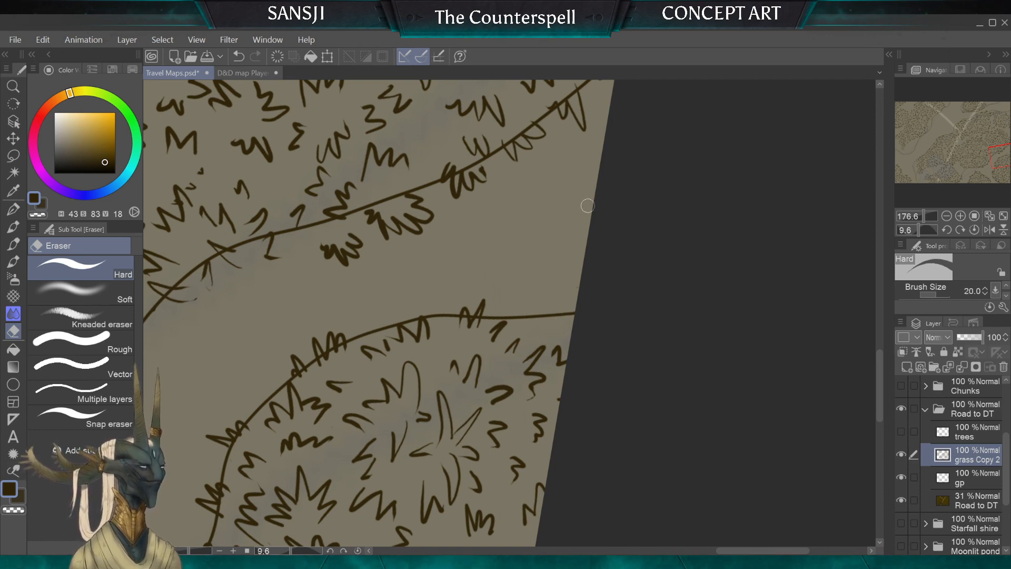
{"action": "key", "text": "p"}
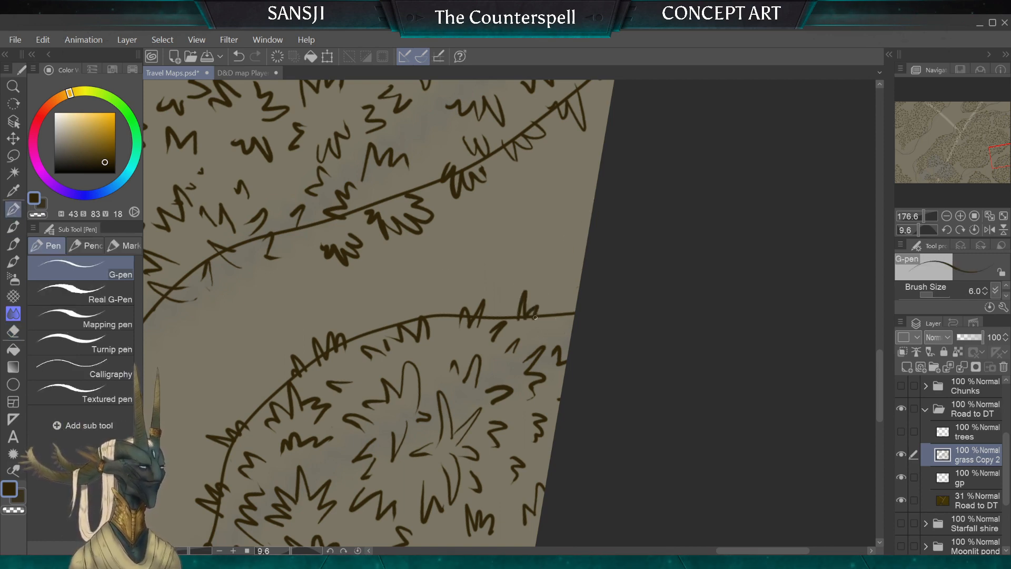
{"action": "left_click_drag", "start_coordinate": [537, 317], "coordinate": [573, 315]}
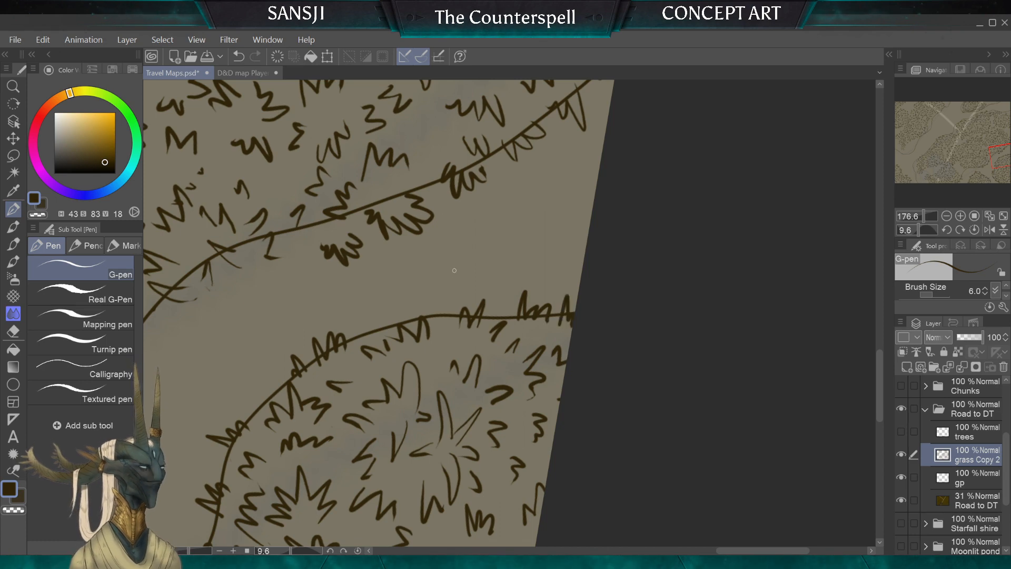
{"action": "left_click_drag", "start_coordinate": [432, 316], "coordinate": [442, 313]}
{"action": "left_click_drag", "start_coordinate": [418, 311], "coordinate": [433, 312]}
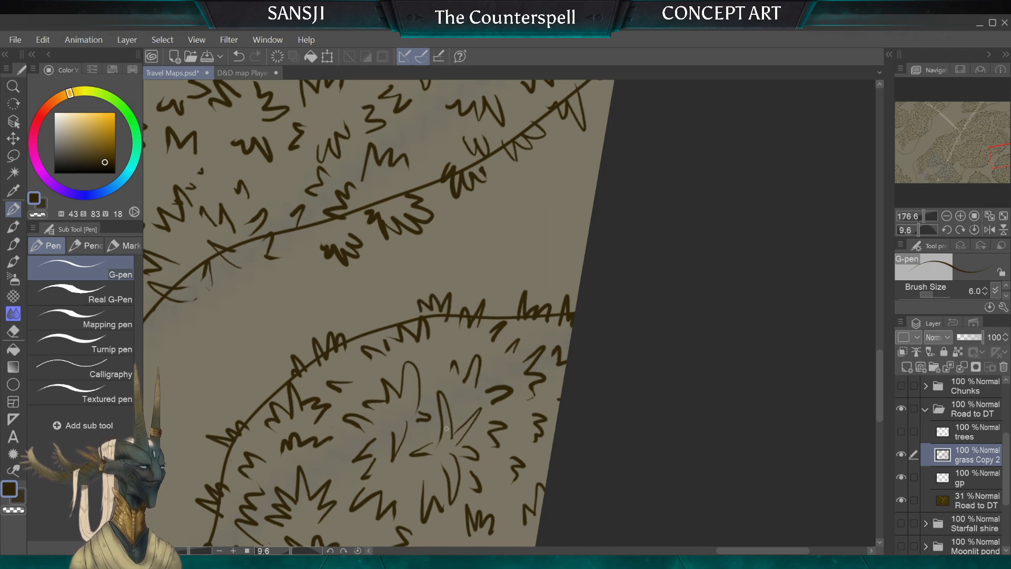
{"action": "key", "text": "ctrl+z"}
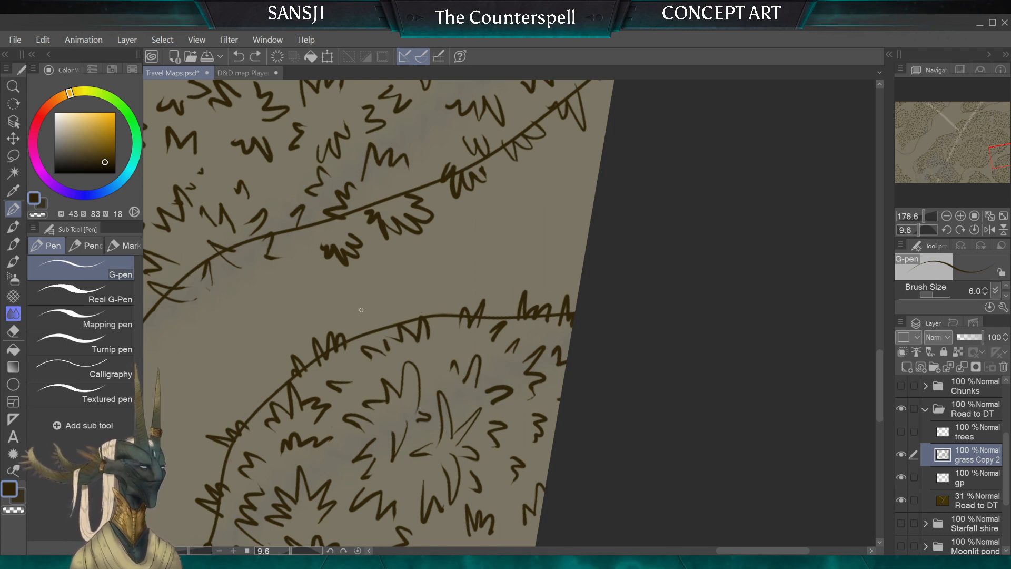
Replace the tufts inside the middle of the southeastern corner area's northwestern contour, using the Hard eraser at size 20 and the G-pen at size 6
{"action": "key", "text": "e"}
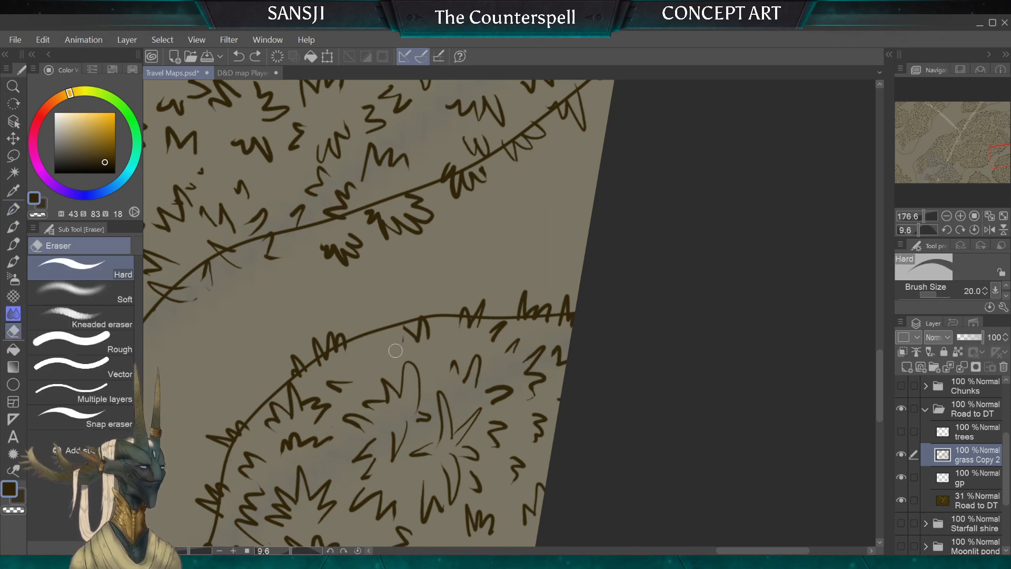
{"action": "left_click_drag", "start_coordinate": [395, 351], "coordinate": [406, 328]}
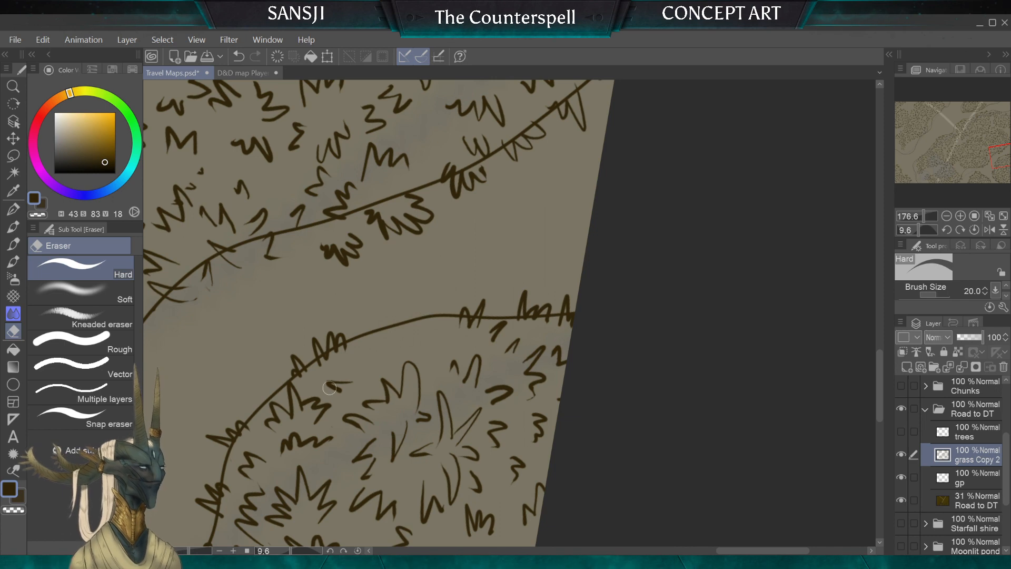
{"action": "left_click", "coordinate": [13, 210]}
{"action": "mouse_move", "coordinate": [409, 312]}
{"action": "left_mouse_down"}
{"action": "mouse_move", "coordinate": [372, 327]}
{"action": "mouse_move", "coordinate": [429, 338]}
{"action": "left_mouse_up"}
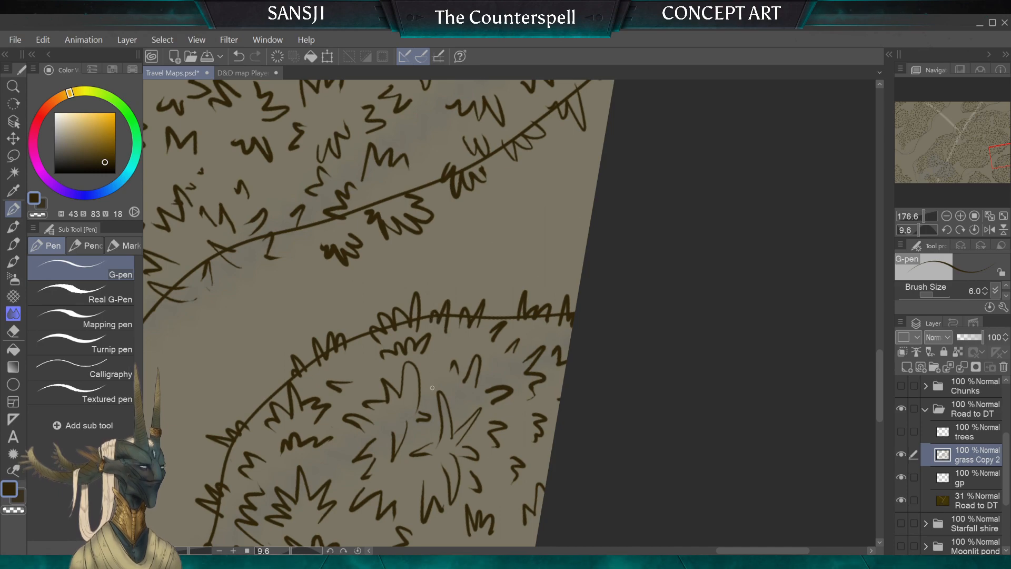
Erase the tufts on the large eastern grass area's southeastern contour near the map edge, using the Hard eraser at sizes 40 to 50
{"action": "scroll", "coordinate": [431, 320], "scroll_direction": "down", "scroll_amount": 4}
{"action": "scroll", "coordinate": [509, 313], "scroll_direction": "down", "scroll_amount": 1}
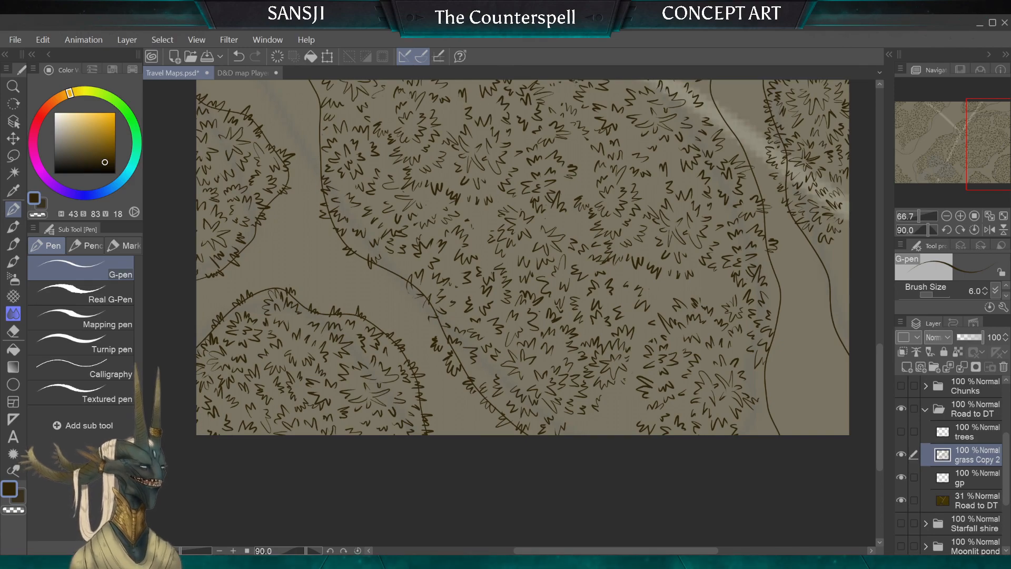
{"action": "scroll", "coordinate": [509, 313], "scroll_direction": "down", "scroll_amount": 1}
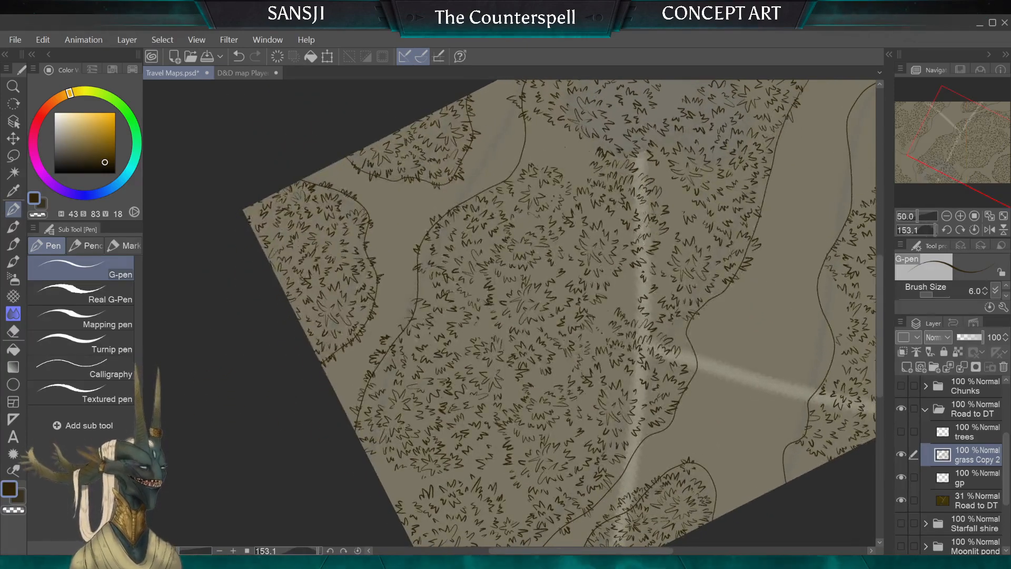
{"action": "scroll", "coordinate": [509, 314], "scroll_direction": "down", "scroll_amount": 2}
{"action": "scroll", "coordinate": [432, 388], "scroll_direction": "up", "scroll_amount": 2}
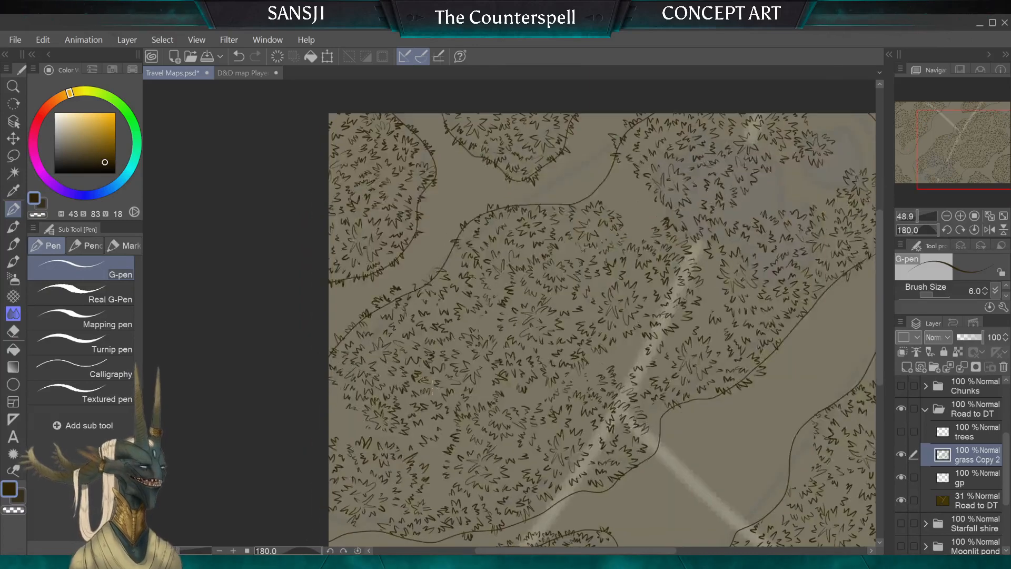
{"action": "scroll", "coordinate": [432, 388], "scroll_direction": "up", "scroll_amount": 4}
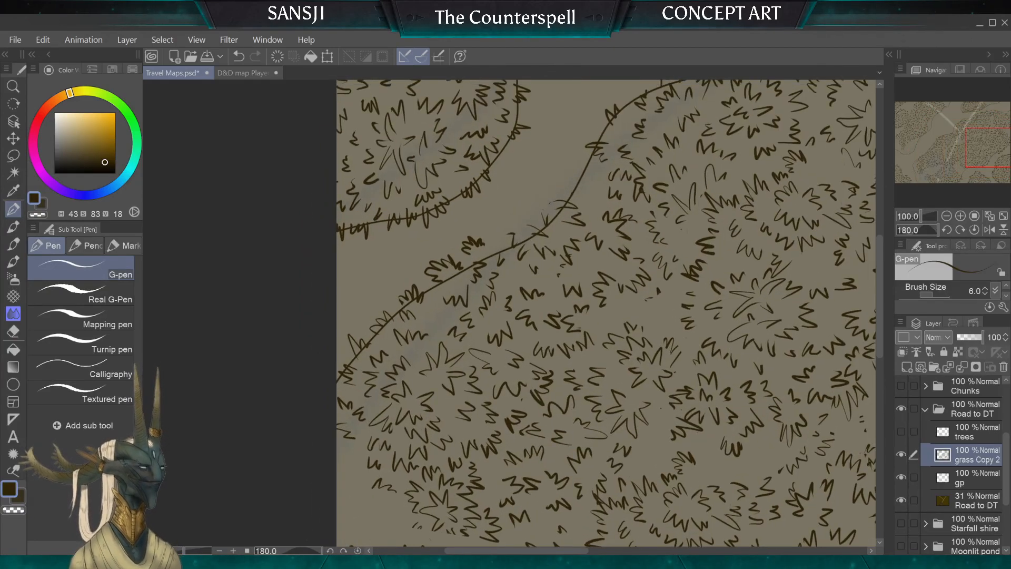
{"action": "key", "text": "e"}
{"action": "scroll", "coordinate": [395, 263], "scroll_direction": "up", "scroll_amount": 1}
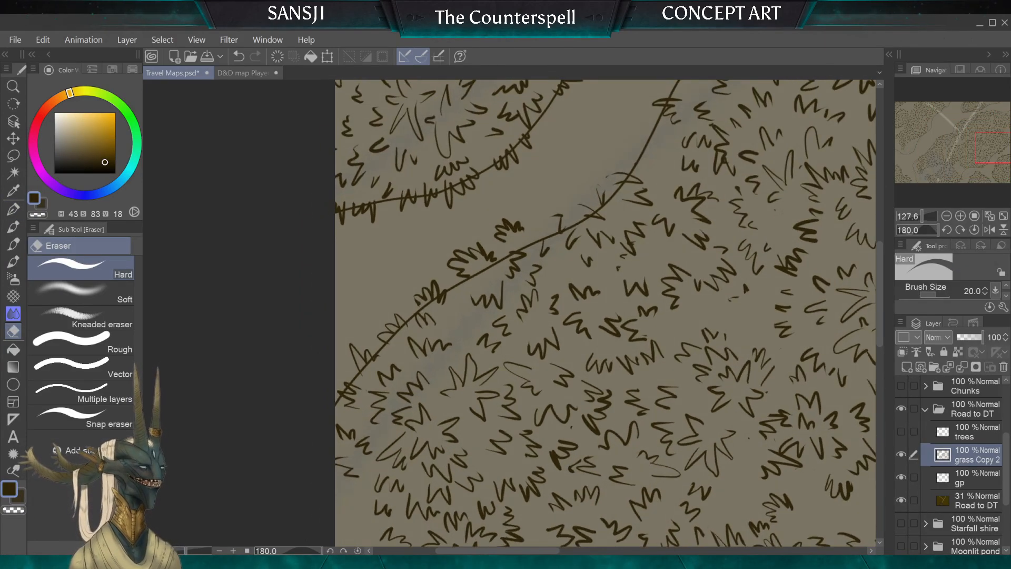
{"action": "left_click_drag", "start_coordinate": [395, 263], "coordinate": [389, 275]}
{"action": "key", "text": "bracketright"}
{"action": "key", "text": "bracketright"}
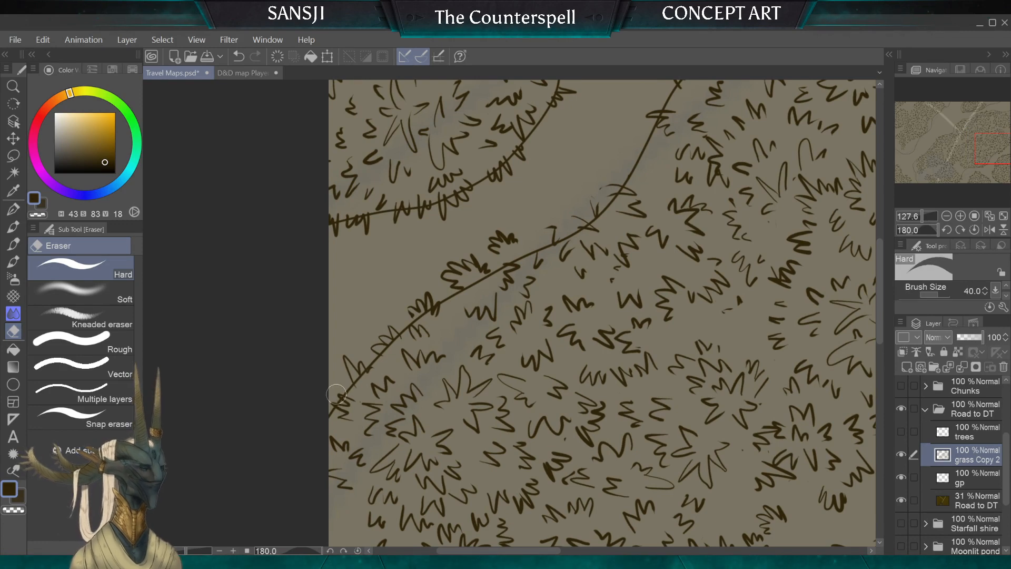
{"action": "key", "text": "bracketright"}
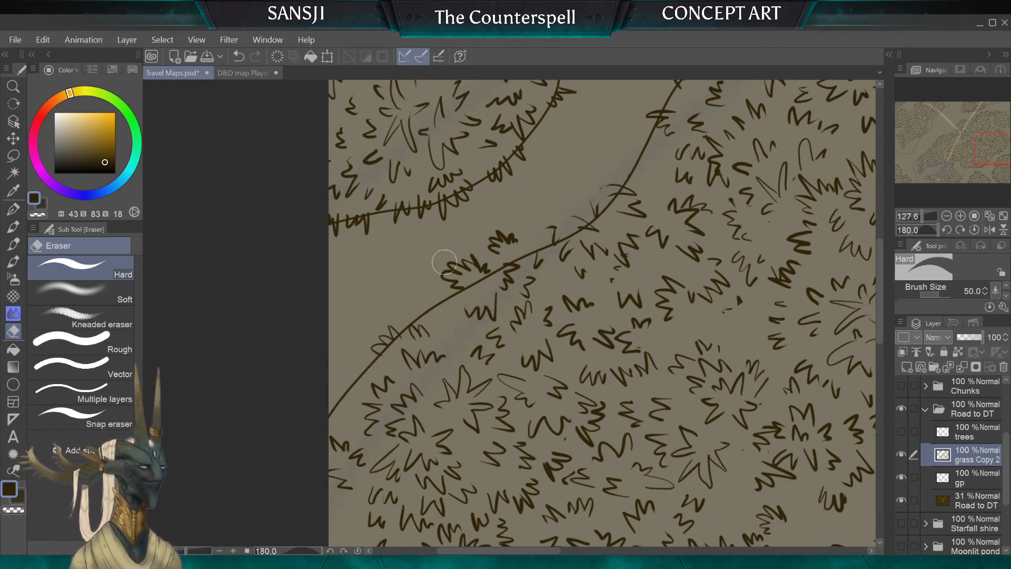
Erase the loose tuft outside the southeastern contour and the tufts around its bend, reducing the Hard eraser from size 40 to 17
{"action": "left_click_drag", "start_coordinate": [493, 240], "coordinate": [515, 225]}
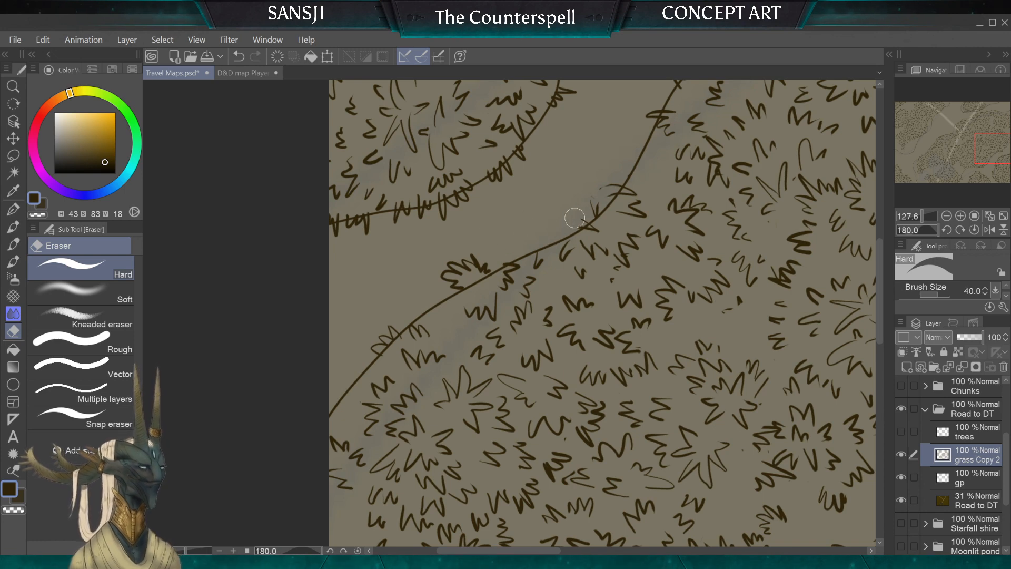
{"action": "left_click_drag", "start_coordinate": [574, 218], "coordinate": [595, 208]}
{"action": "key", "text": "bracketleft"}
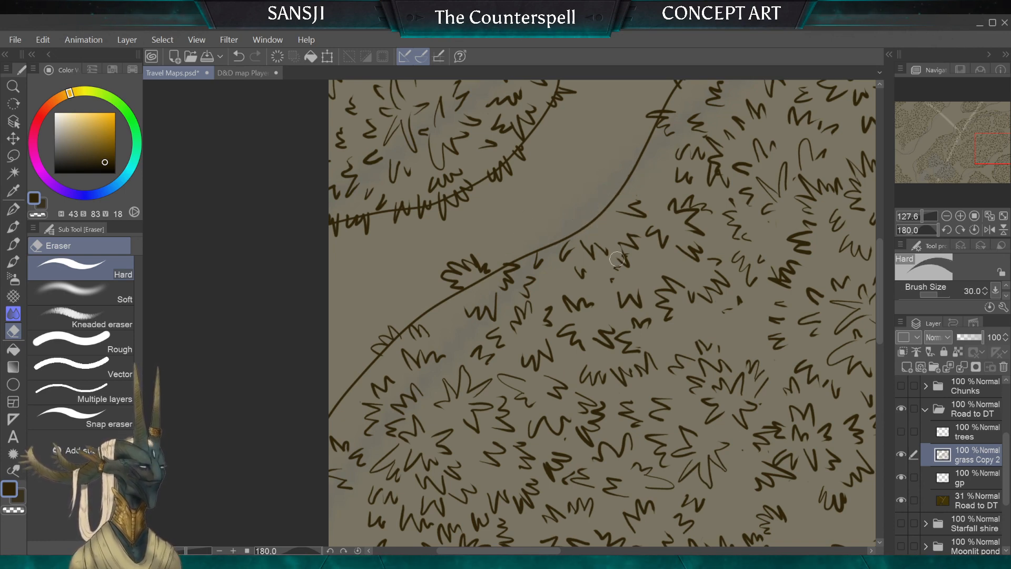
{"action": "key", "text": "bracketleft"}
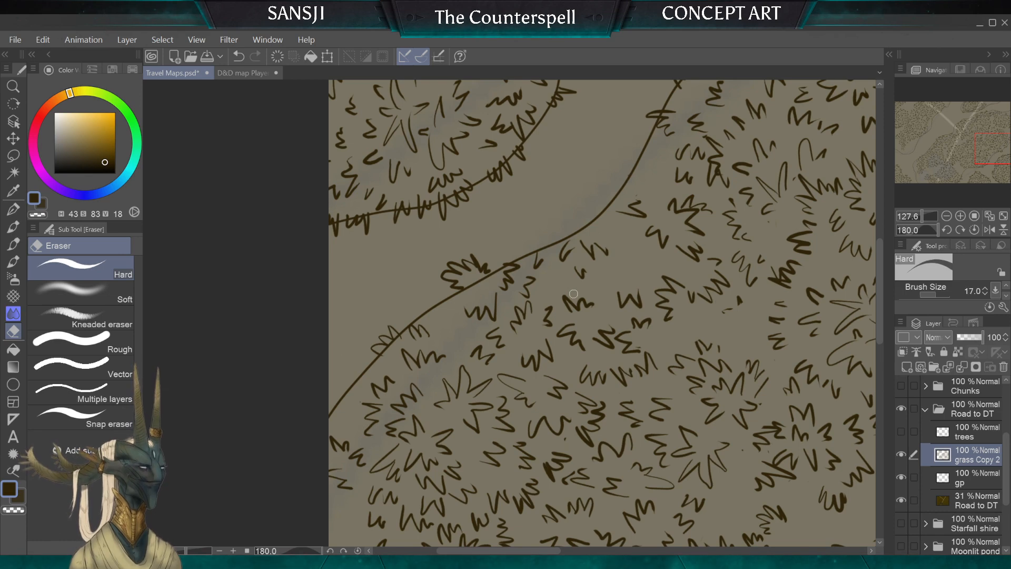
Erase the stray tuft fragments around the star-shaped clump inside the large eastern grass area with the Hard eraser at size 20
{"action": "scroll", "coordinate": [573, 294], "scroll_direction": "down", "scroll_amount": 2}
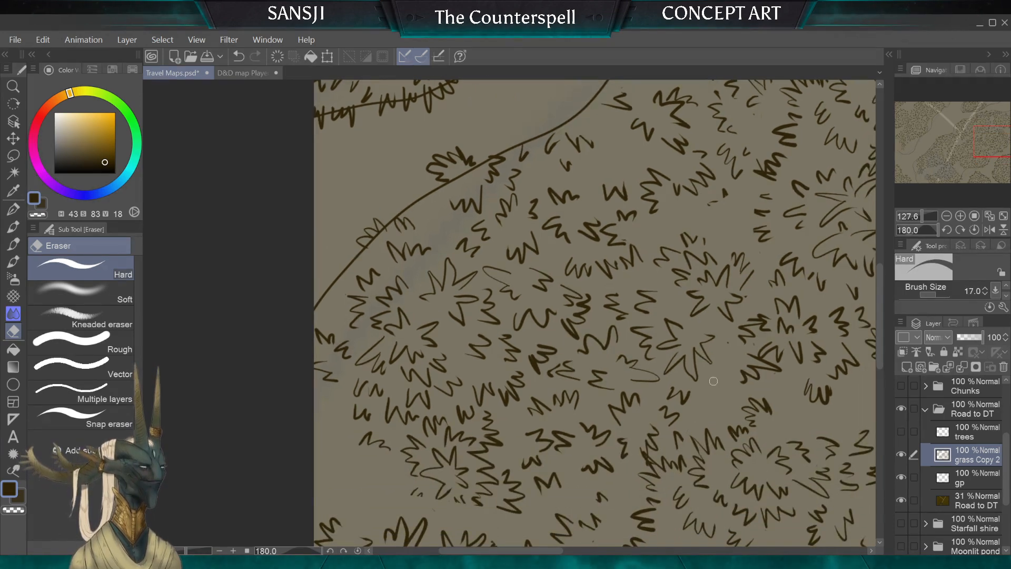
{"action": "key", "text": "bracketleft"}
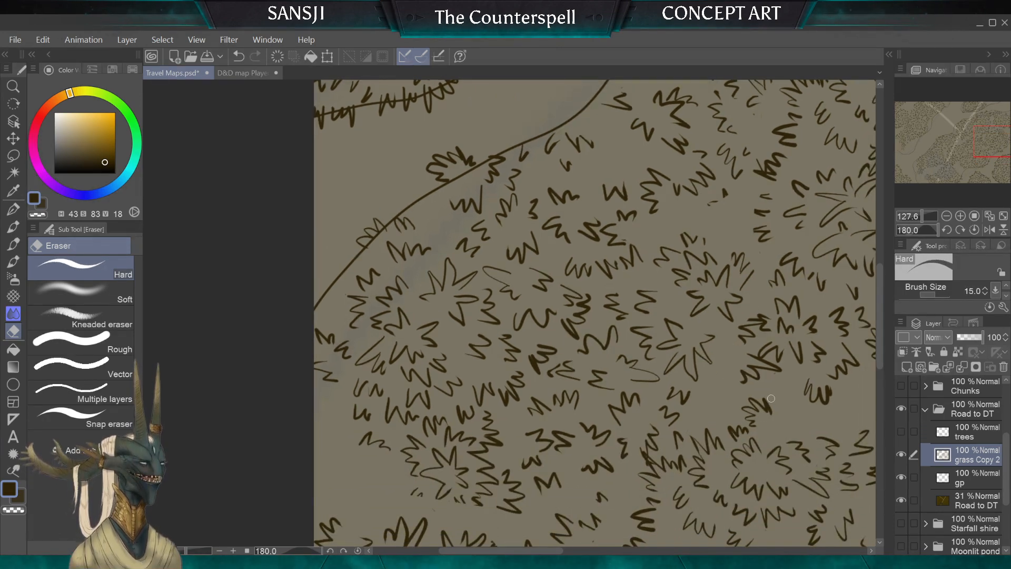
{"action": "key", "text": "bracketright"}
{"action": "key", "text": "bracketright"}
{"action": "key", "text": "bracketright"}
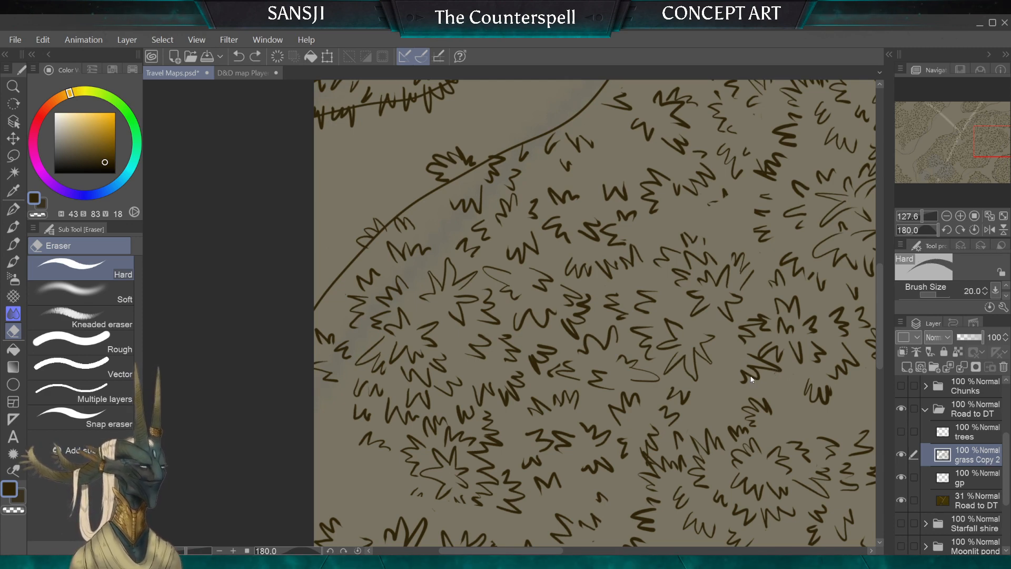
{"action": "scroll", "coordinate": [751, 375], "scroll_direction": "right", "scroll_amount": 2}
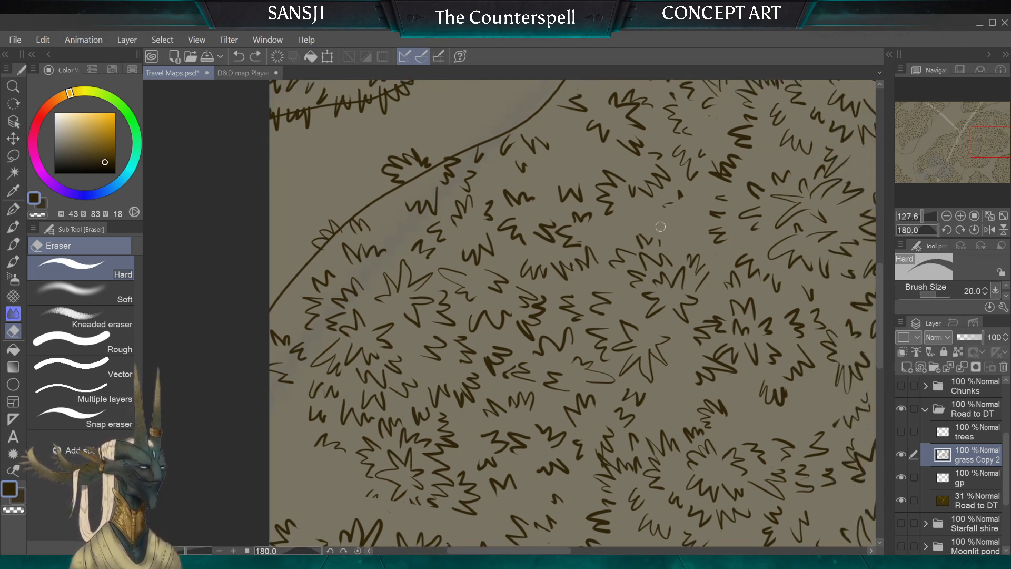
{"action": "left_click_drag", "start_coordinate": [637, 241], "coordinate": [660, 242]}
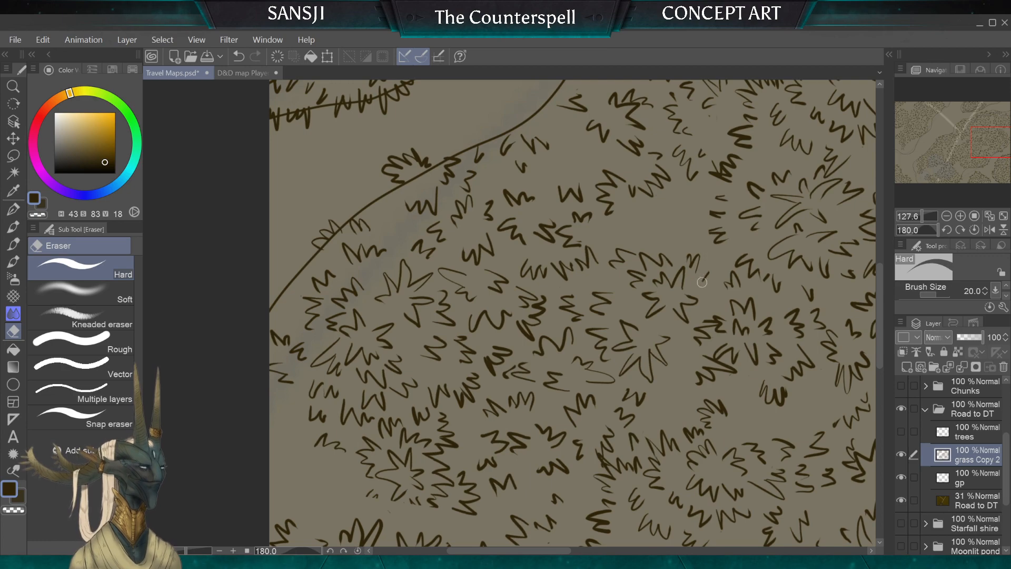
{"action": "left_click_drag", "start_coordinate": [702, 282], "coordinate": [691, 258]}
{"action": "key", "text": "["}
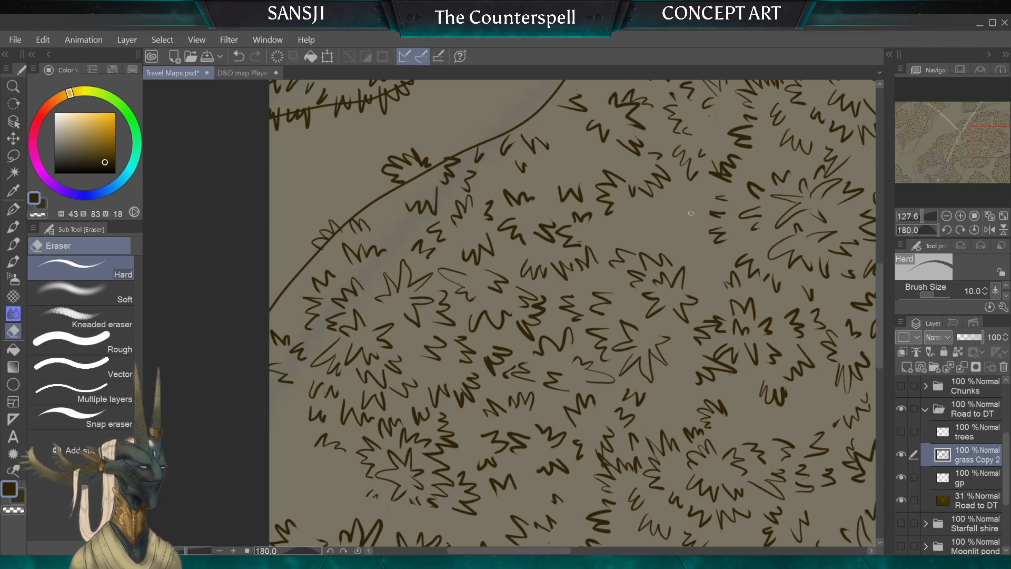
Erase the stray speck and small tuft in the gap between the eastern area's grass clumps, enlarging the Hard eraser from size 7 to 20
{"action": "scroll", "coordinate": [691, 213], "scroll_direction": "down", "scroll_amount": 3}
{"action": "scroll", "coordinate": [691, 213], "scroll_direction": "up", "scroll_amount": 5}
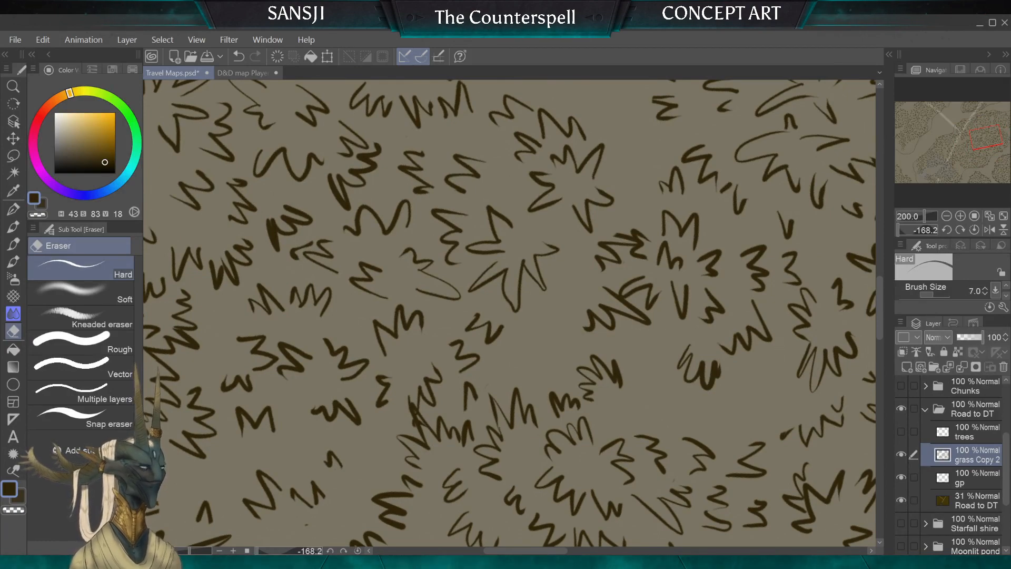
{"action": "scroll", "coordinate": [768, 430], "scroll_direction": "down", "scroll_amount": 3}
{"action": "scroll", "coordinate": [421, 337], "scroll_direction": "up", "scroll_amount": 1}
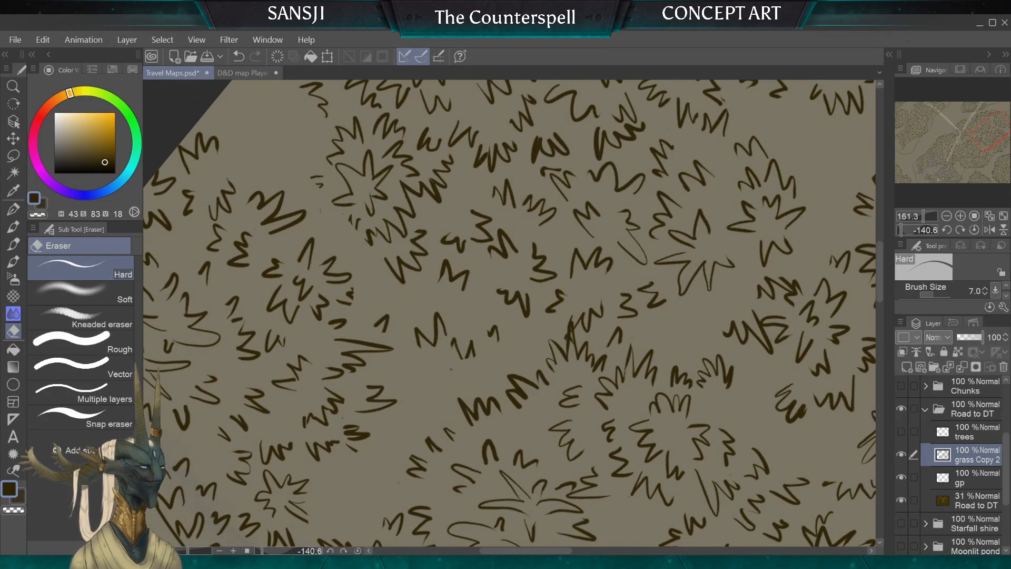
{"action": "key", "text": "]"}
{"action": "key", "text": "]"}
{"action": "key", "text": "]"}
{"action": "left_click", "coordinate": [452, 367]}
{"action": "key", "text": "]"}
{"action": "key", "text": "]"}
{"action": "key", "text": "]"}
{"action": "mouse_move", "coordinate": [455, 338]}
{"action": "left_mouse_down"}
{"action": "mouse_move", "coordinate": [471, 362]}
{"action": "mouse_move", "coordinate": [454, 290]}
{"action": "mouse_move", "coordinate": [496, 335]}
{"action": "left_mouse_up"}
Trim the overlapping tuft tip above the central clump and erase the adjacent tuft, varying the Hard eraser between sizes 6 and 25
{"action": "key", "text": "bracketleft"}
{"action": "key", "text": "bracketleft"}
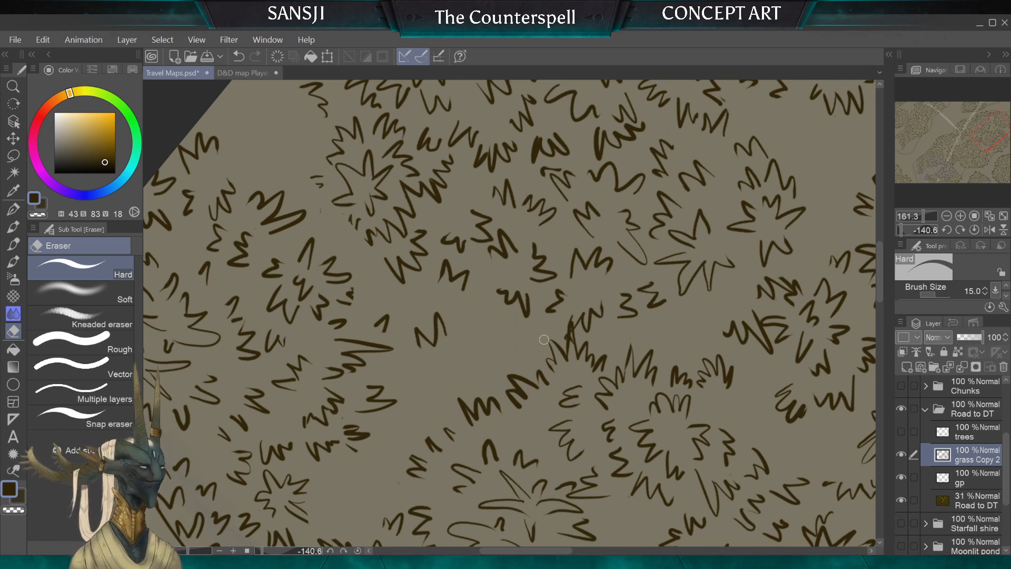
{"action": "key", "text": "bracketleft"}
{"action": "key", "text": "bracketleft"}
{"action": "key", "text": "bracketleft"}
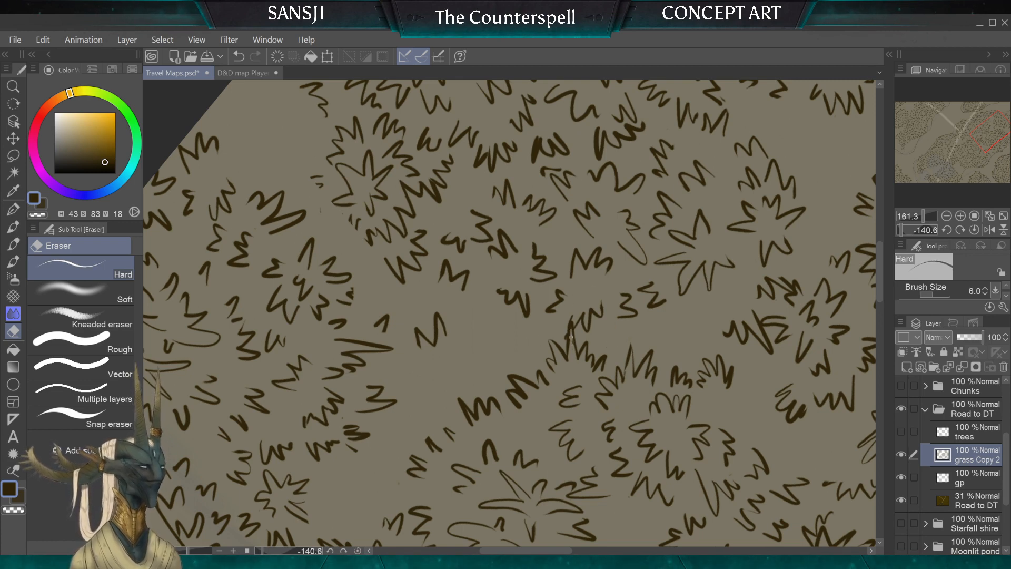
{"action": "key", "text": "bracketright"}
{"action": "key", "text": "bracketright"}
{"action": "key", "text": "bracketright"}
{"action": "key", "text": "bracketright"}
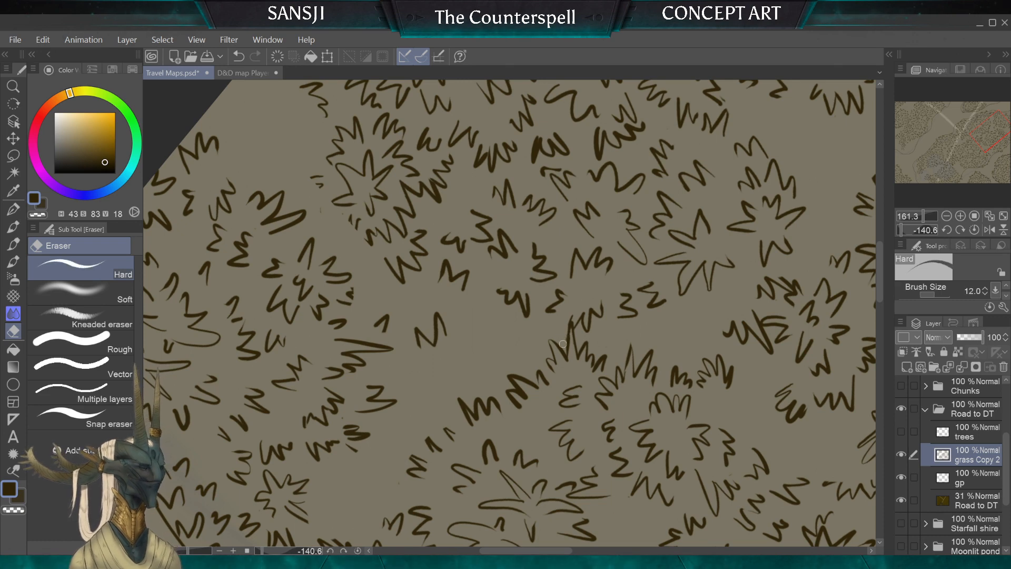
{"action": "key", "text": "bracketright"}
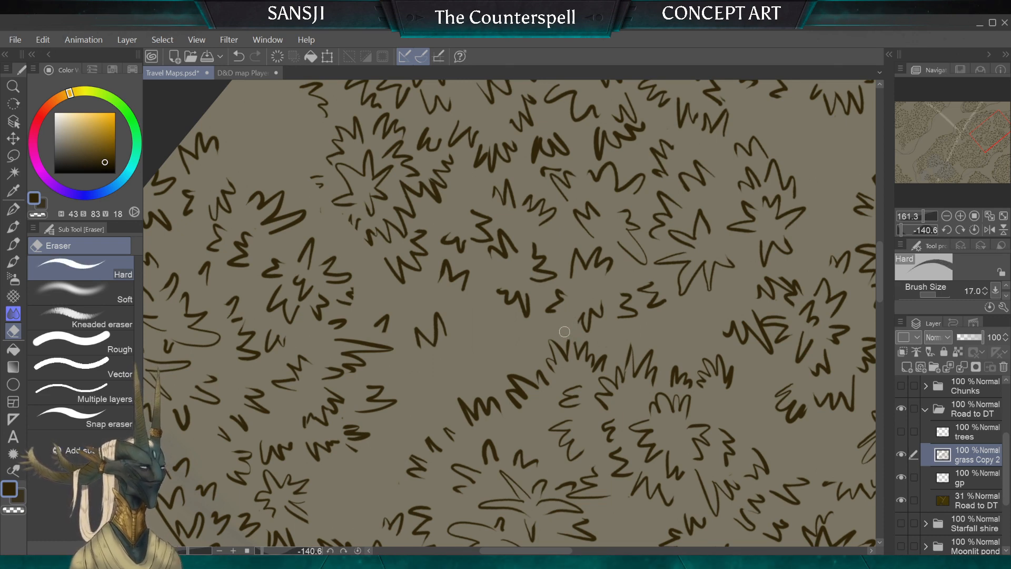
{"action": "key", "text": "bracketright"}
{"action": "key", "text": "bracketright"}
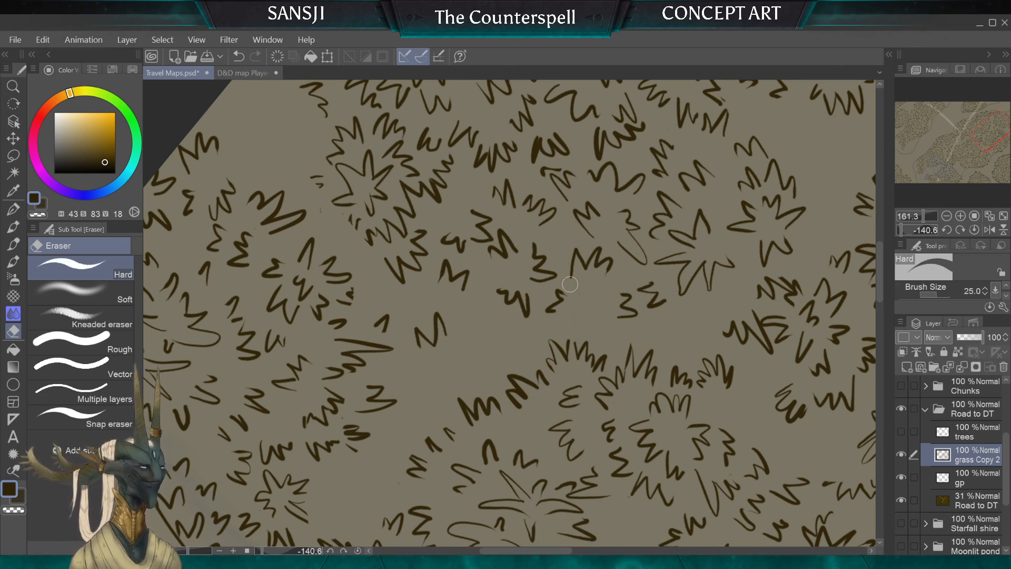
Redraw the trimmed tip of the clump's outer tuft with the G-pen at size 6
{"action": "left_click", "coordinate": [13, 209]}
{"action": "scroll", "coordinate": [593, 361], "scroll_direction": "up", "scroll_amount": 4}
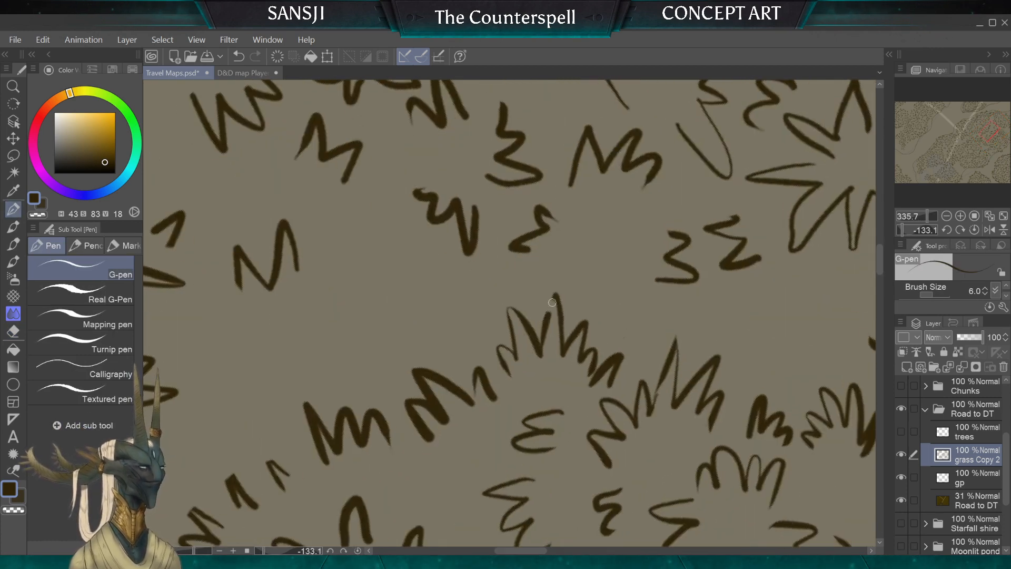
{"action": "left_click_drag", "start_coordinate": [552, 302], "coordinate": [548, 312]}
{"action": "scroll", "coordinate": [569, 384], "scroll_direction": "down", "scroll_amount": 1}
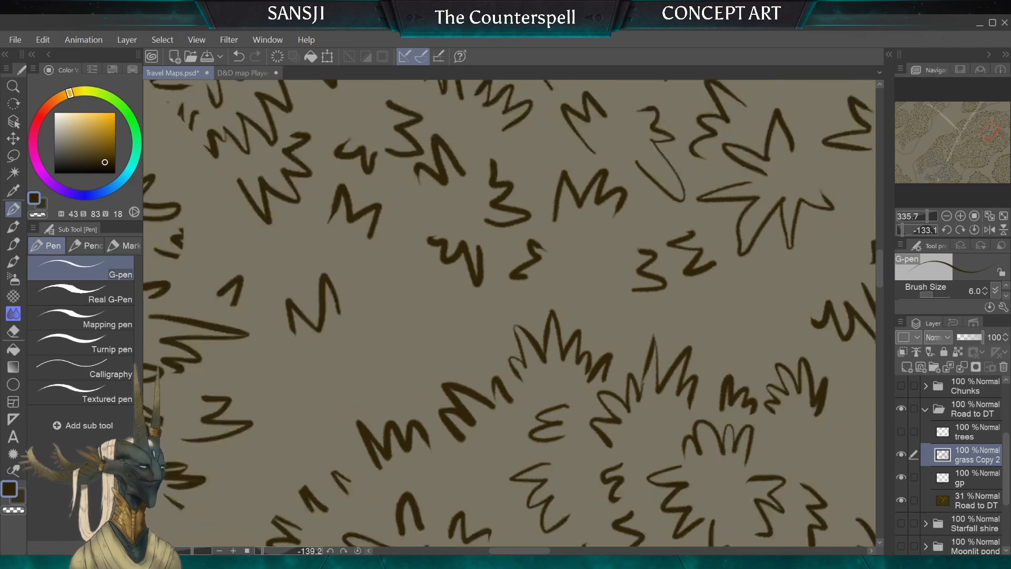
Bring the grass gap near the eastern map edge into view and switch to the Hard eraser at size 25
{"action": "scroll", "coordinate": [542, 397], "scroll_direction": "down", "scroll_amount": 8}
{"action": "scroll", "coordinate": [541, 396], "scroll_direction": "up", "scroll_amount": 1}
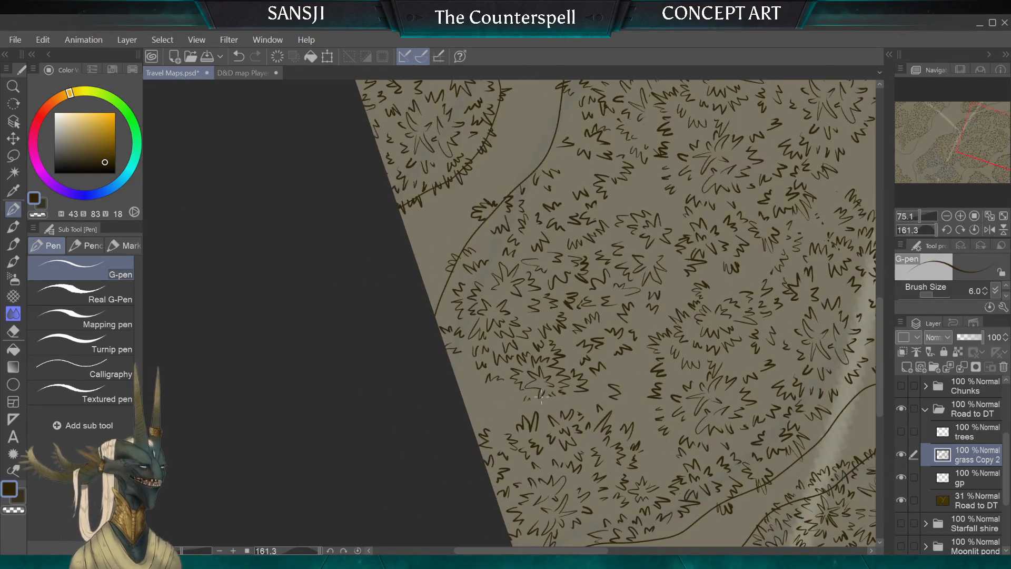
{"action": "scroll", "coordinate": [542, 396], "scroll_direction": "up", "scroll_amount": 1}
{"action": "scroll", "coordinate": [541, 397], "scroll_direction": "up", "scroll_amount": 1}
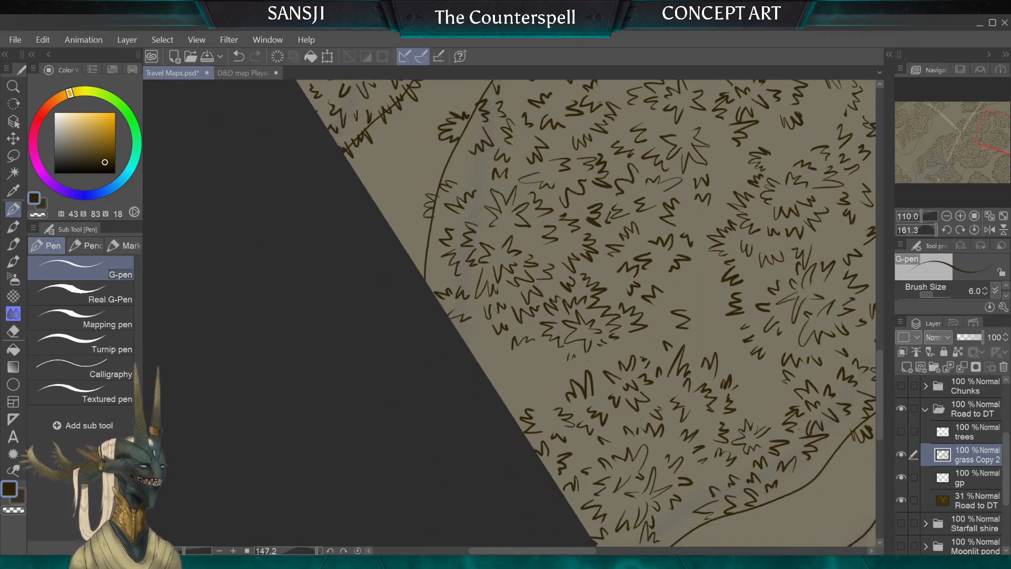
{"action": "scroll", "coordinate": [541, 397], "scroll_direction": "up", "scroll_amount": 2}
{"action": "scroll", "coordinate": [541, 397], "scroll_direction": "up", "scroll_amount": 2}
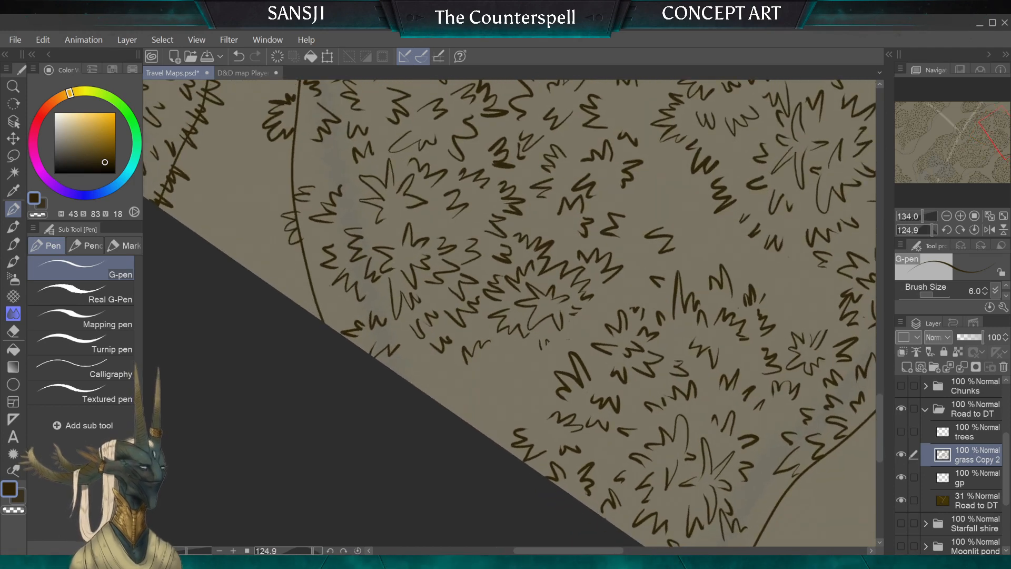
{"action": "left_click", "coordinate": [13, 335]}
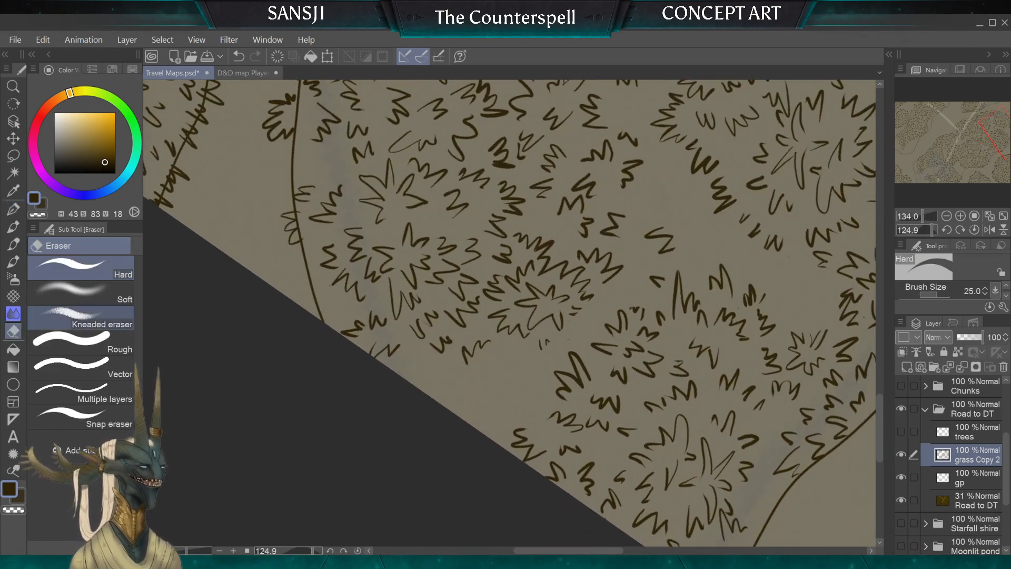
Erase the stray marks around the star-shaped bush near the map's edge on the grass Copy 2 layer, using the Hard eraser at size 25
{"action": "scroll", "coordinate": [639, 364], "scroll_direction": "up", "scroll_amount": 2}
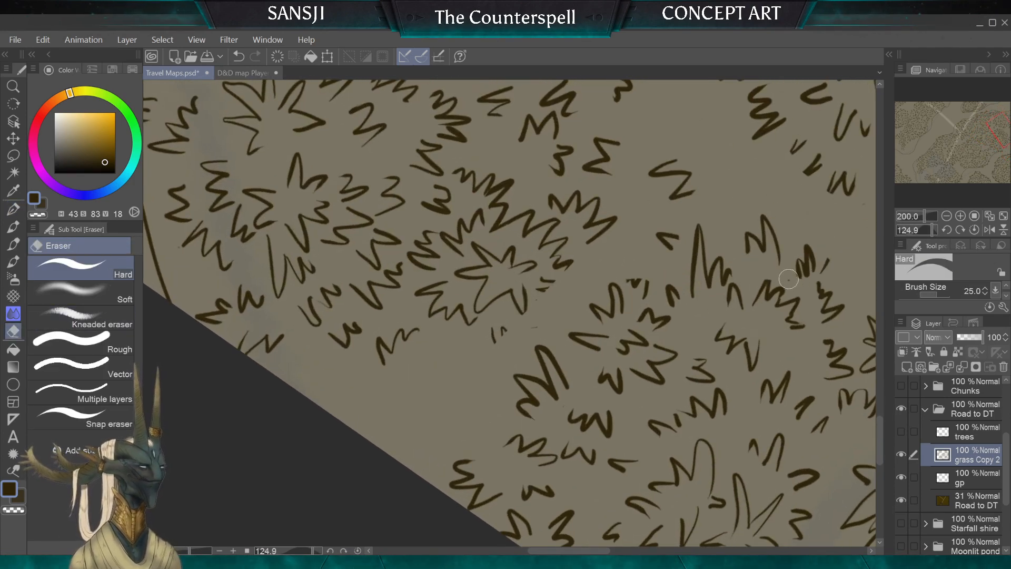
{"action": "key", "text": "bracketleft"}
{"action": "key", "text": "bracketleft"}
{"action": "key", "text": "bracketleft"}
{"action": "key", "text": "bracketleft"}
{"action": "key", "text": "bracketleft"}
{"action": "key", "text": "bracketleft"}
{"action": "key", "text": "bracketleft"}
{"action": "key", "text": "bracketright"}
{"action": "key", "text": "bracketright"}
{"action": "key", "text": "bracketright"}
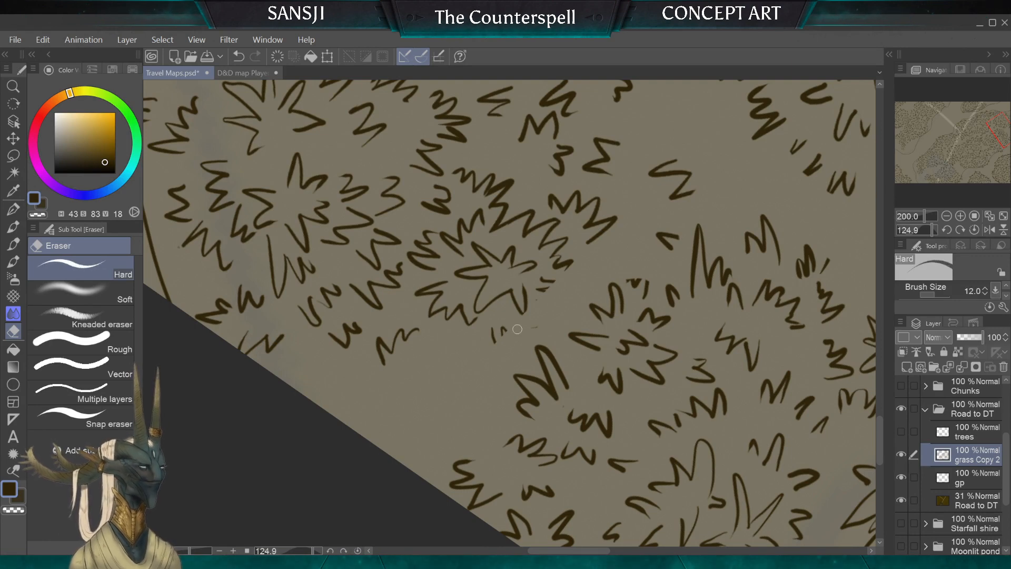
{"action": "key", "text": "bracketright"}
{"action": "key", "text": "bracketright"}
{"action": "left_click_drag", "start_coordinate": [504, 331], "coordinate": [499, 336]}
{"action": "left_click_drag", "start_coordinate": [538, 299], "coordinate": [553, 280]}
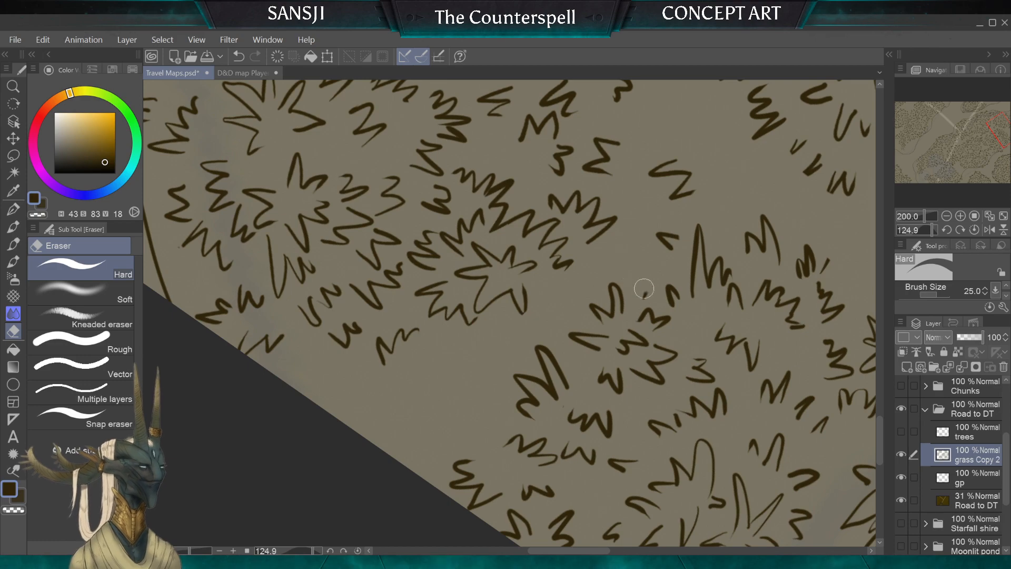
Reduce the Hard eraser to size 12 and erase the leftover speck above the neighbouring bush
{"action": "key", "text": "bracketleft"}
{"action": "key", "text": "bracketleft"}
{"action": "key", "text": "bracketleft"}
{"action": "key", "text": "bracketleft"}
Draw zigzag leaf tufts and a round bush in the empty gap by the map's edge with the G-pen at size 6
{"action": "scroll", "coordinate": [621, 270], "scroll_direction": "down", "scroll_amount": 5}
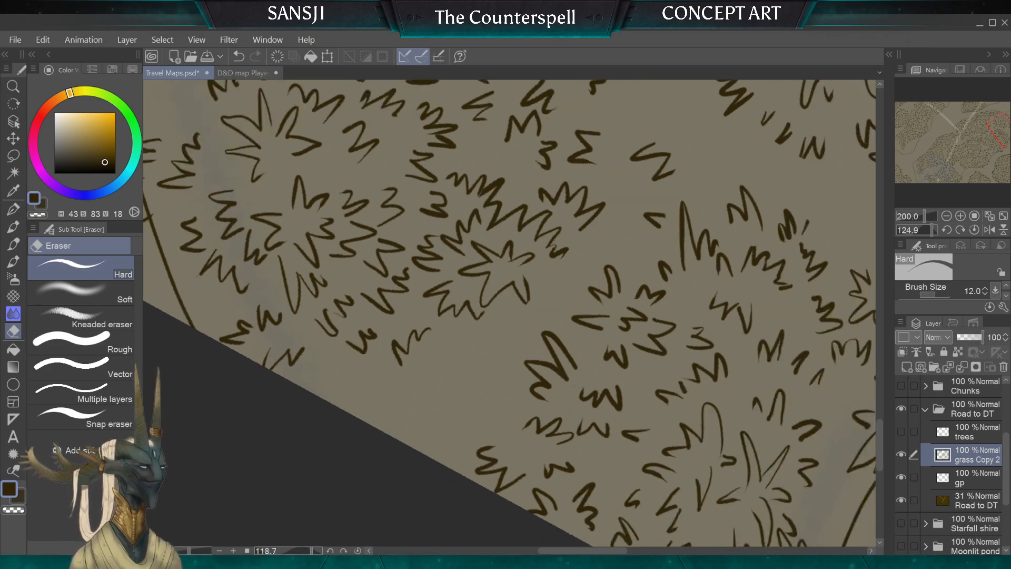
{"action": "scroll", "coordinate": [620, 270], "scroll_direction": "up", "scroll_amount": 3}
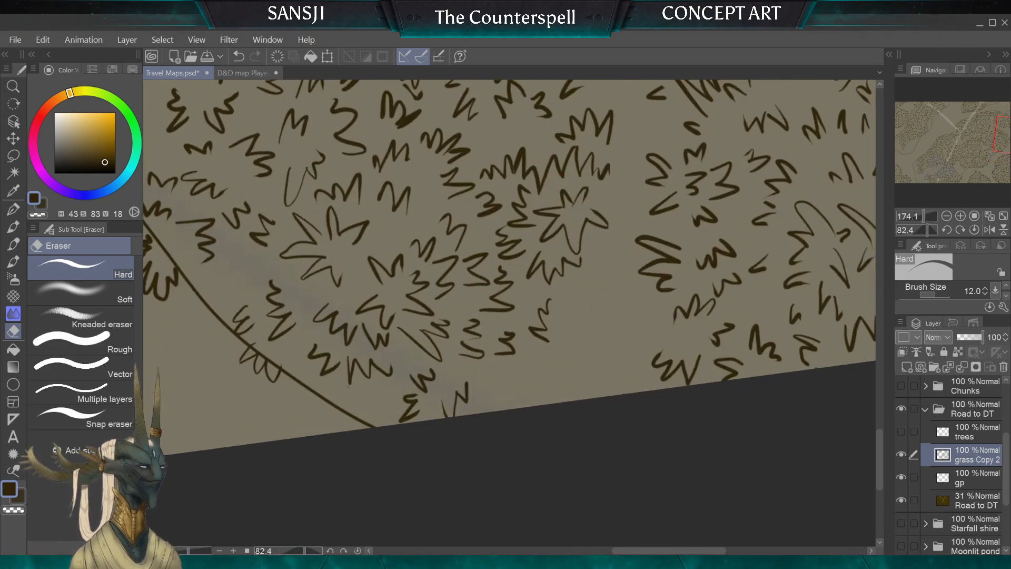
{"action": "left_click_drag", "start_coordinate": [346, 387], "coordinate": [372, 401]}
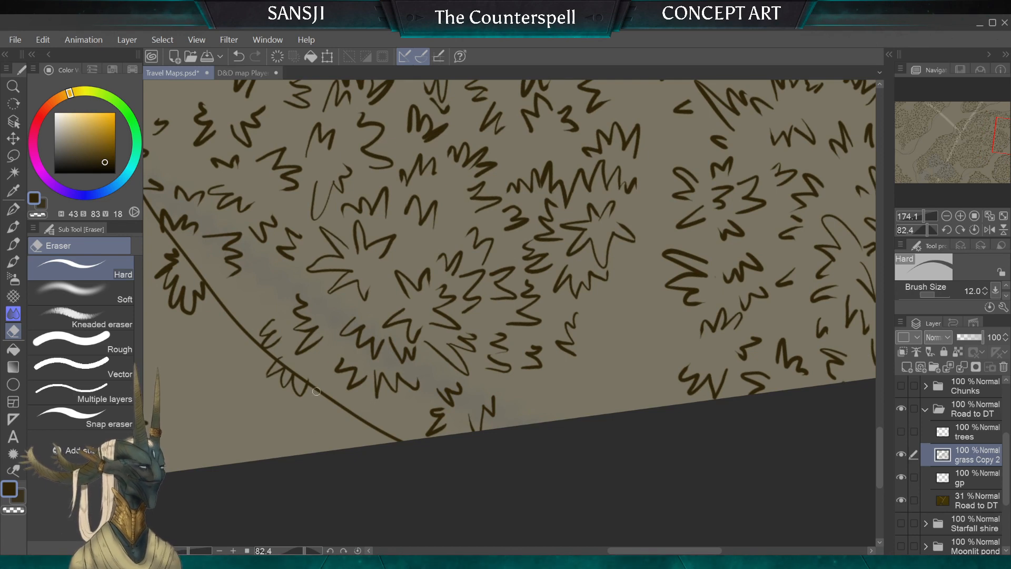
{"action": "left_click", "coordinate": [10, 213]}
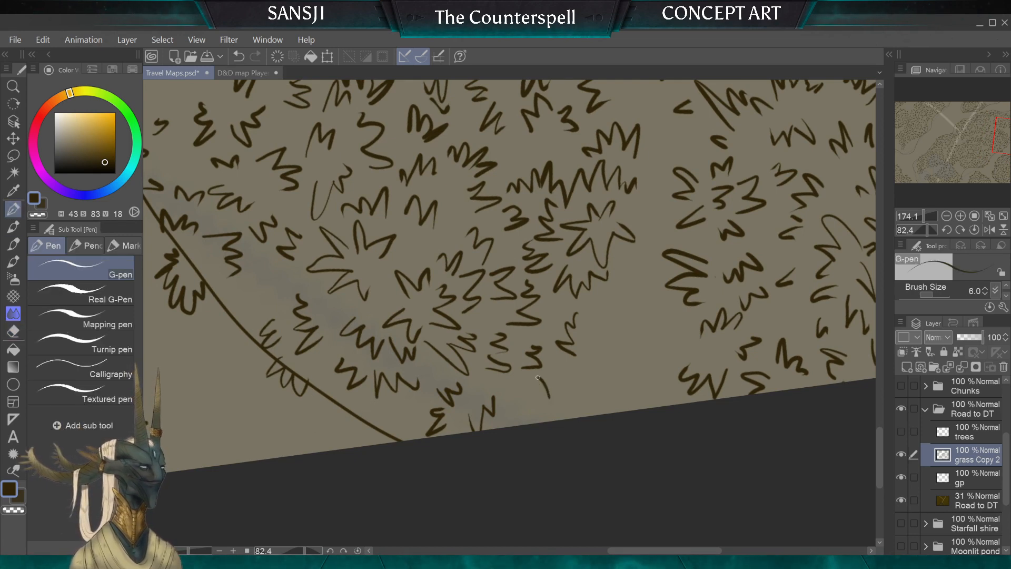
{"action": "mouse_move", "coordinate": [530, 396]}
{"action": "left_mouse_down"}
{"action": "mouse_move", "coordinate": [539, 415]}
{"action": "mouse_move", "coordinate": [576, 406]}
{"action": "left_mouse_up"}
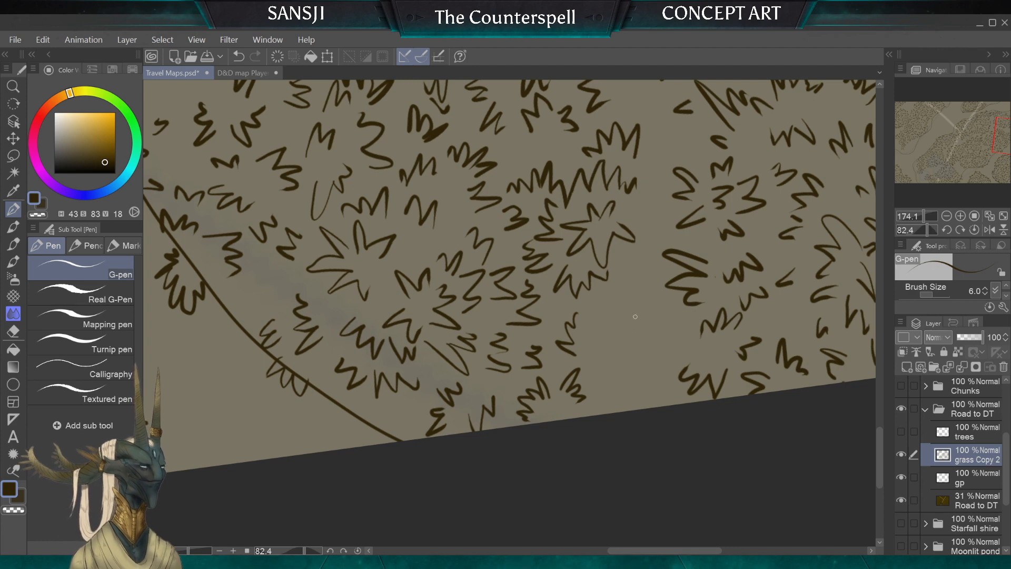
{"action": "mouse_move", "coordinate": [609, 318]}
{"action": "left_mouse_down"}
{"action": "mouse_move", "coordinate": [602, 343]}
{"action": "mouse_move", "coordinate": [639, 361]}
{"action": "mouse_move", "coordinate": [626, 380]}
{"action": "left_mouse_up"}
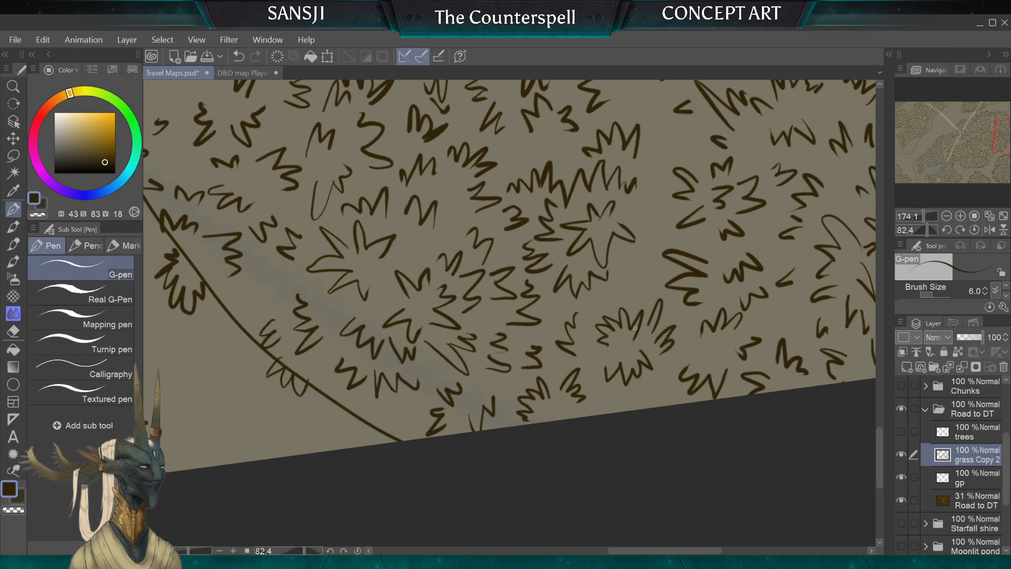
{"action": "left_click_drag", "start_coordinate": [593, 288], "coordinate": [610, 300]}
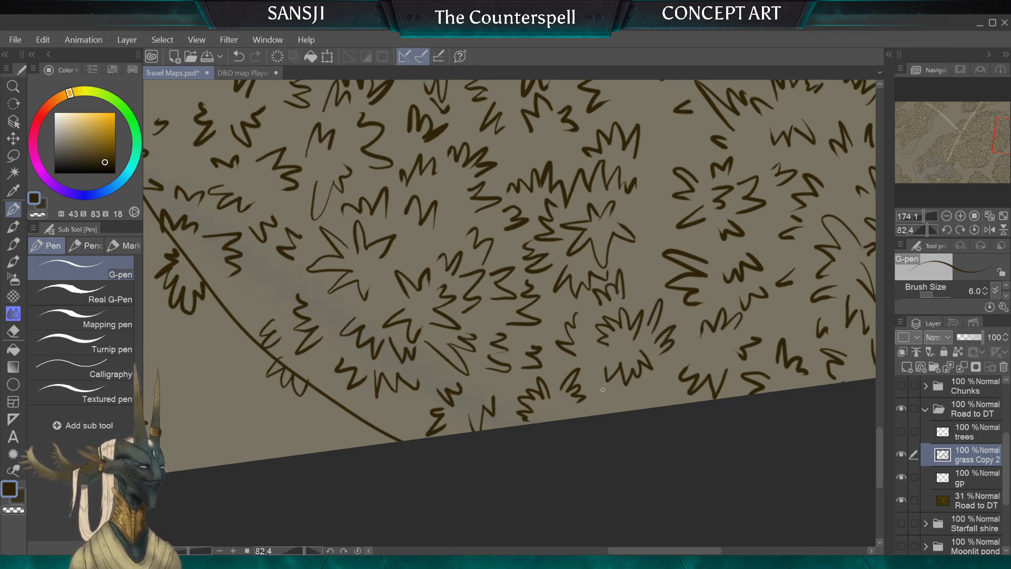
{"action": "left_click_drag", "start_coordinate": [604, 395], "coordinate": [629, 405]}
{"action": "left_click_drag", "start_coordinate": [652, 251], "coordinate": [633, 265]}
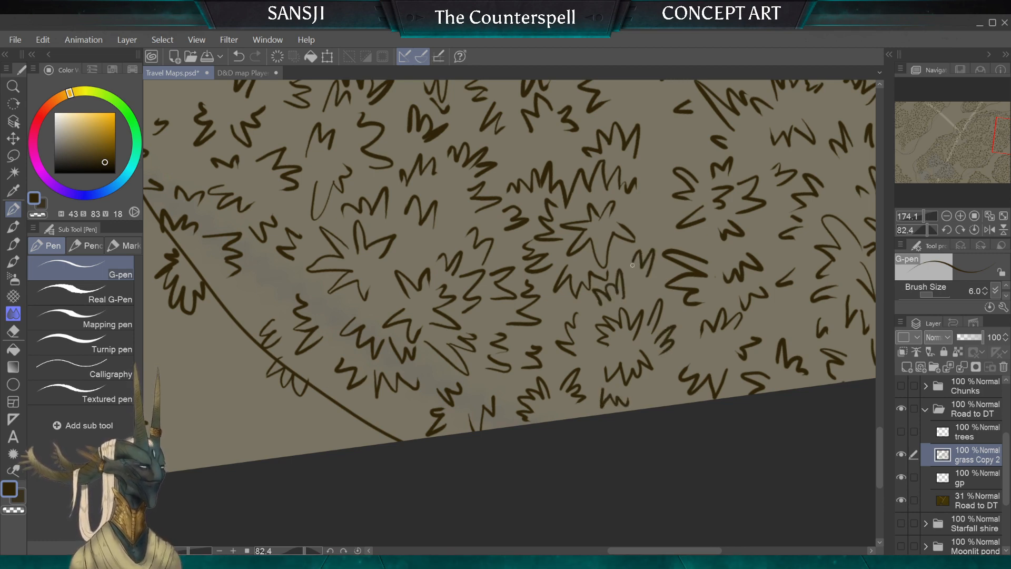
Fill the bare patches between the bushes in the middle of the forest with zigzag leaf tufts using the G-pen
{"action": "scroll", "coordinate": [668, 173], "scroll_direction": "down", "scroll_amount": 4}
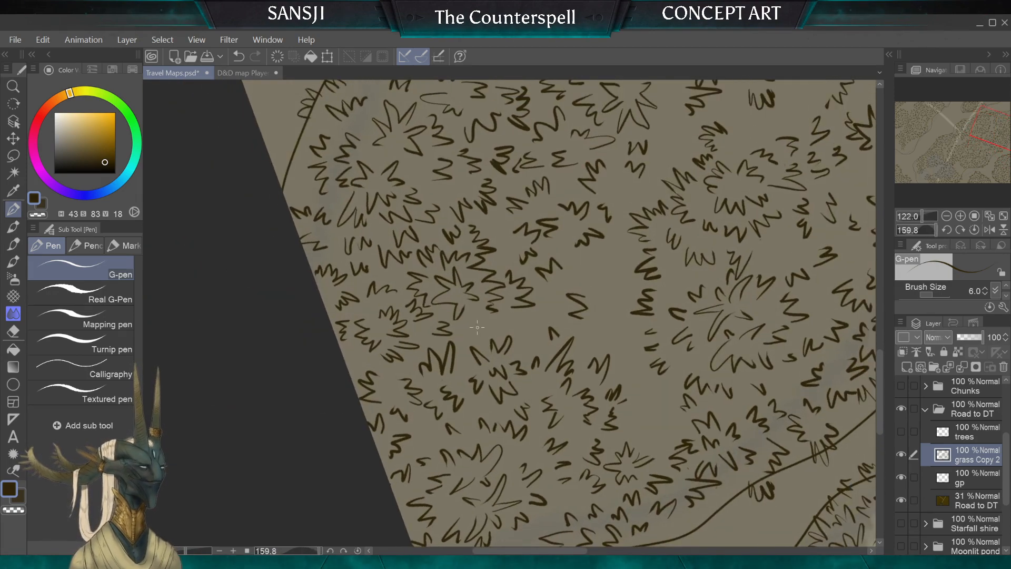
{"action": "mouse_move", "coordinate": [476, 335]}
{"action": "left_mouse_down"}
{"action": "mouse_move", "coordinate": [522, 311]}
{"action": "mouse_move", "coordinate": [511, 328]}
{"action": "mouse_move", "coordinate": [517, 309]}
{"action": "mouse_move", "coordinate": [525, 337]}
{"action": "mouse_move", "coordinate": [541, 297]}
{"action": "mouse_move", "coordinate": [544, 322]}
{"action": "left_mouse_up"}
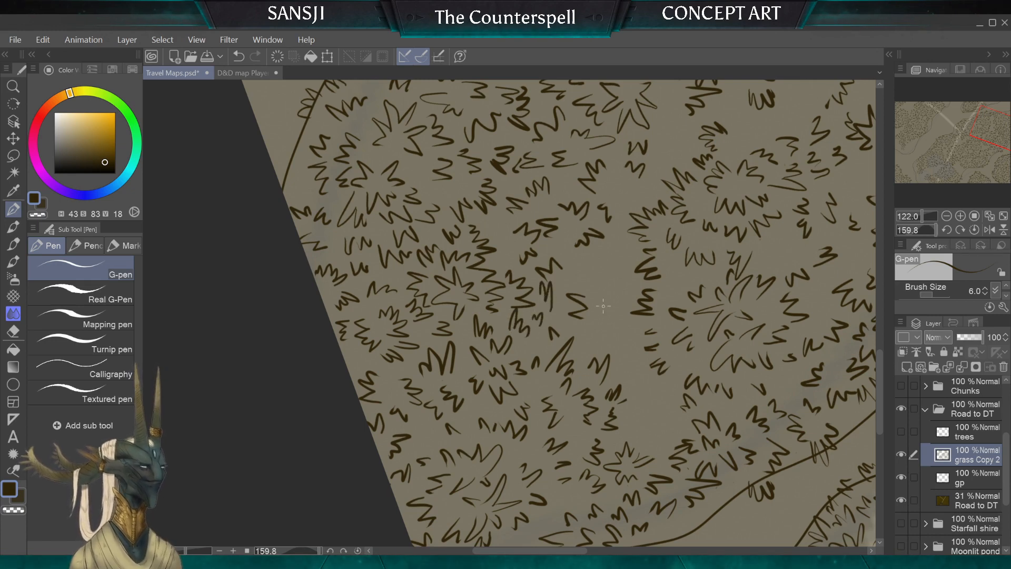
{"action": "left_click_drag", "start_coordinate": [586, 261], "coordinate": [597, 275]}
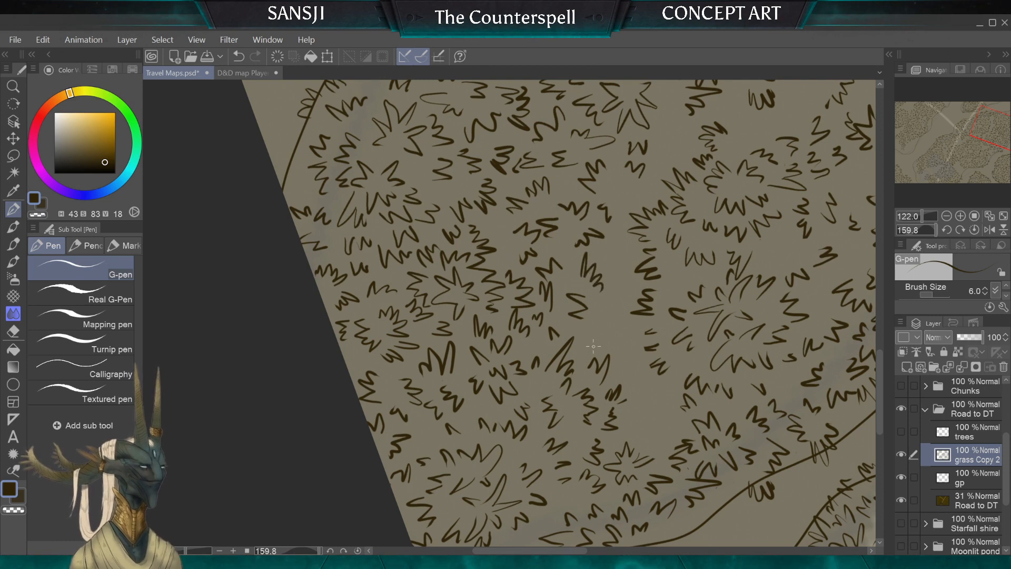
{"action": "left_click_drag", "start_coordinate": [613, 314], "coordinate": [618, 284]}
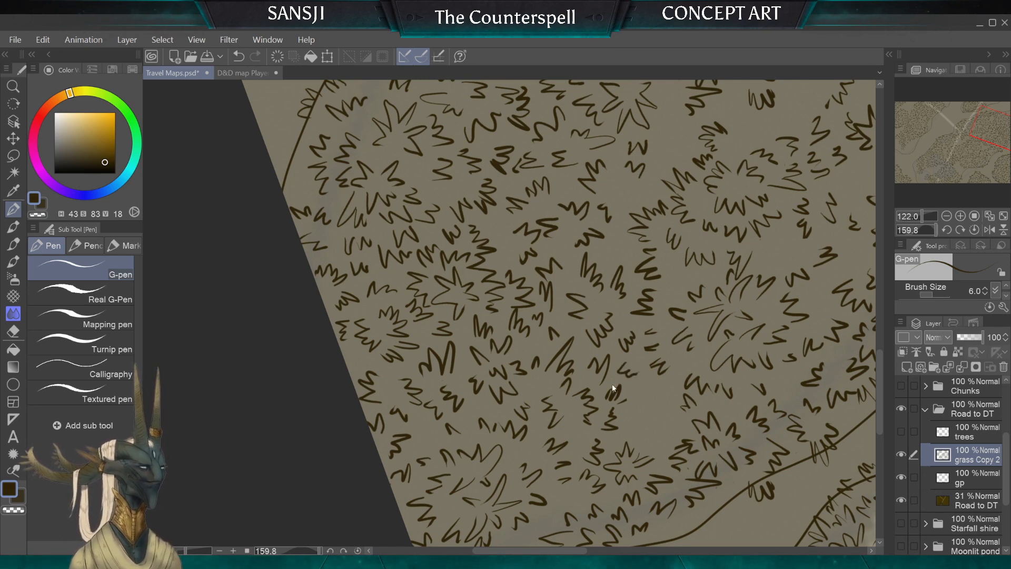
{"action": "mouse_move", "coordinate": [628, 366]}
{"action": "left_mouse_down"}
{"action": "mouse_move", "coordinate": [638, 397]}
{"action": "mouse_move", "coordinate": [655, 379]}
{"action": "mouse_move", "coordinate": [644, 402]}
{"action": "left_mouse_up"}
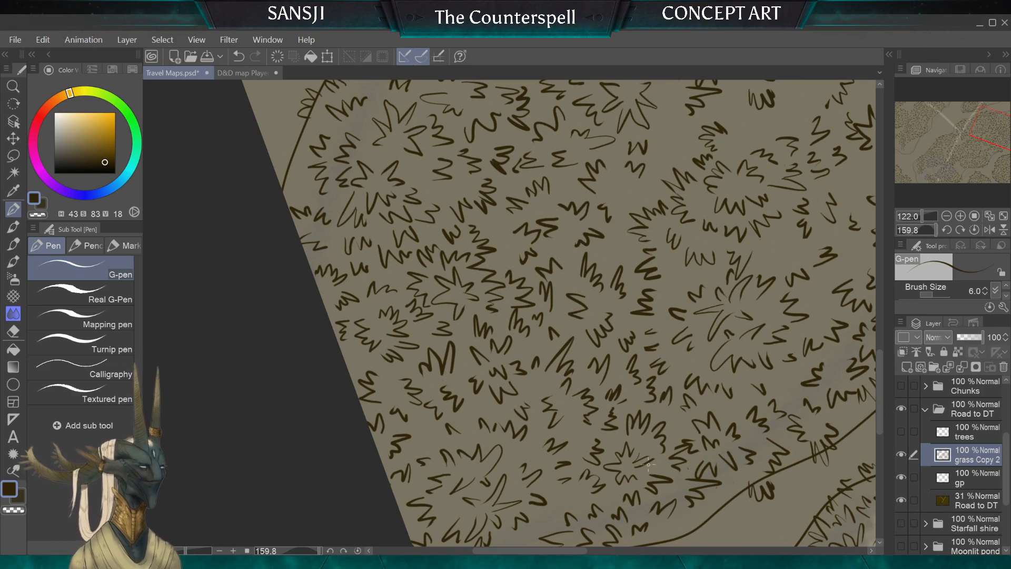
Redraw the missing leaf spikes of the small star-shaped bush near the forest outline with the G-pen
{"action": "scroll", "coordinate": [649, 464], "scroll_direction": "down", "scroll_amount": 3}
{"action": "scroll", "coordinate": [509, 314], "scroll_direction": "up", "scroll_amount": 5}
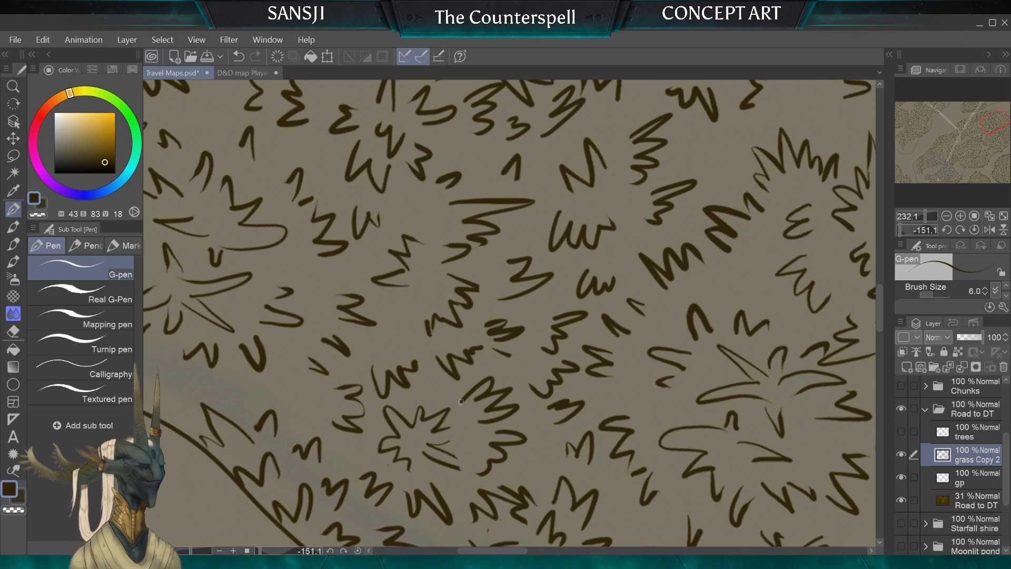
{"action": "scroll", "coordinate": [461, 401], "scroll_direction": "down", "scroll_amount": 5}
{"action": "scroll", "coordinate": [509, 313], "scroll_direction": "up", "scroll_amount": 5}
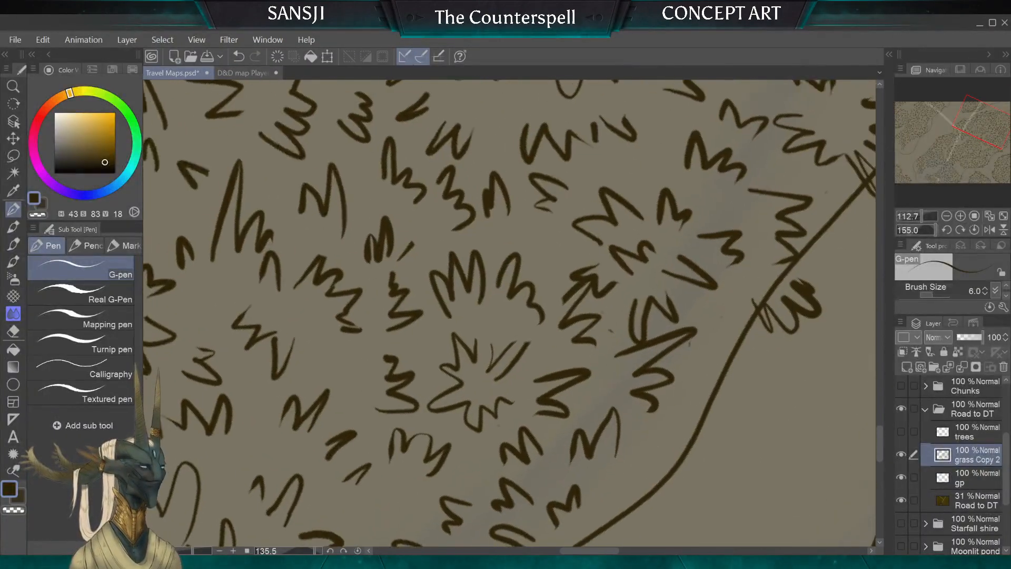
{"action": "scroll", "coordinate": [668, 337], "scroll_direction": "up", "scroll_amount": 1}
{"action": "left_click_drag", "start_coordinate": [525, 329], "coordinate": [492, 378]}
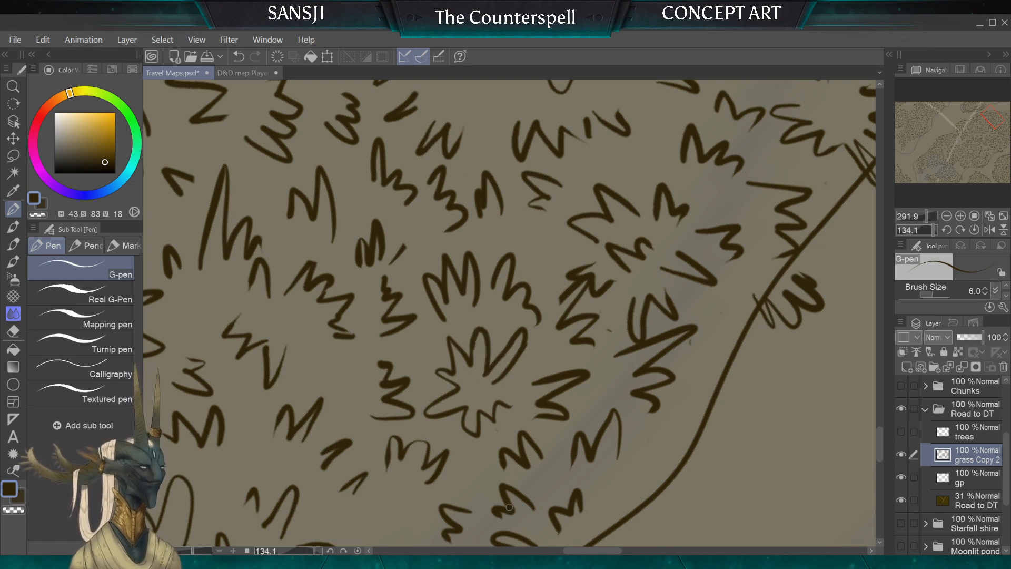
Erase the tiny specks around the bushes beside the forest outline with the Hard eraser at sizes 10 and 8
{"action": "key", "text": "e"}
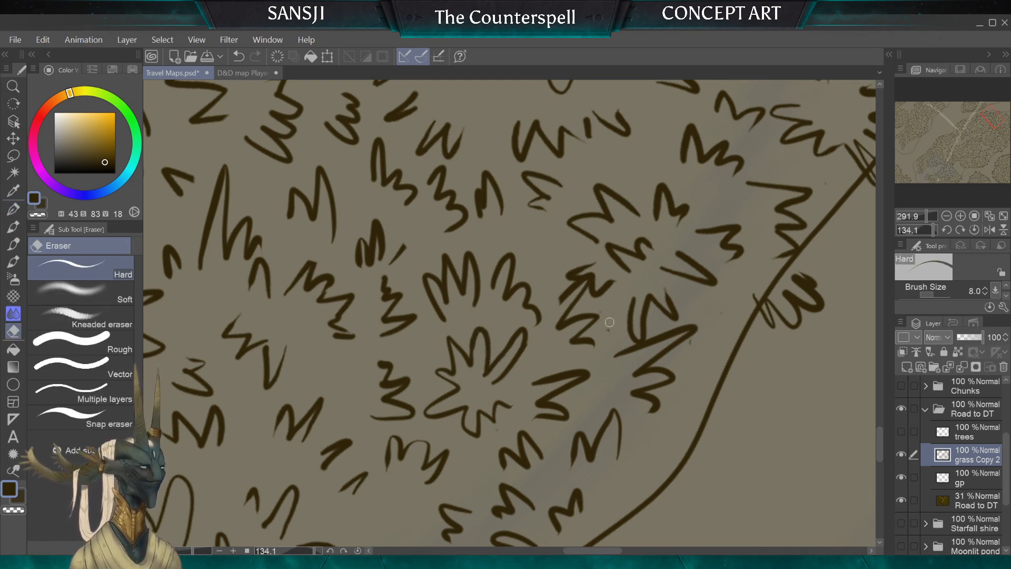
{"action": "key", "text": "bracketright"}
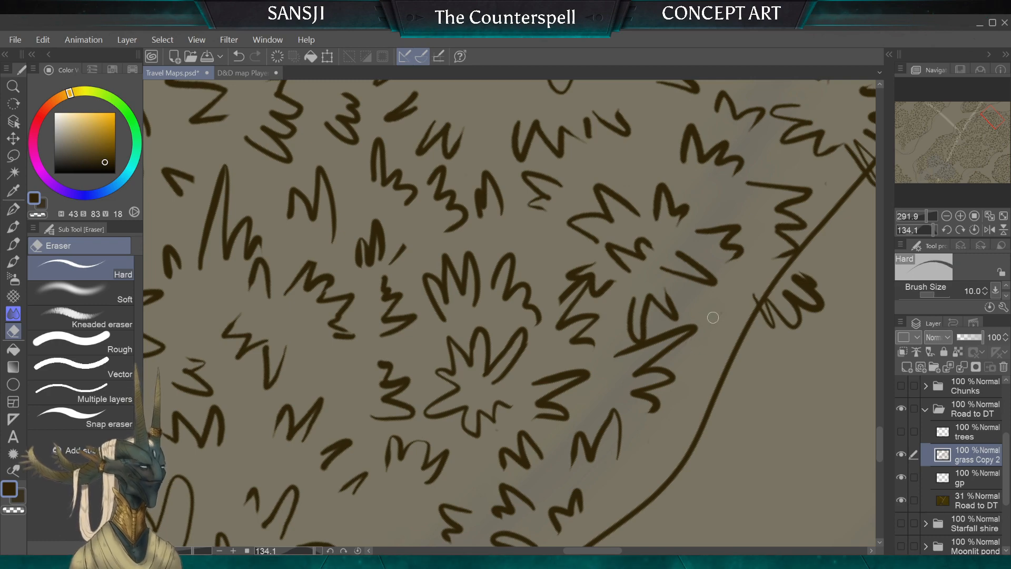
{"action": "key", "text": "bracketleft"}
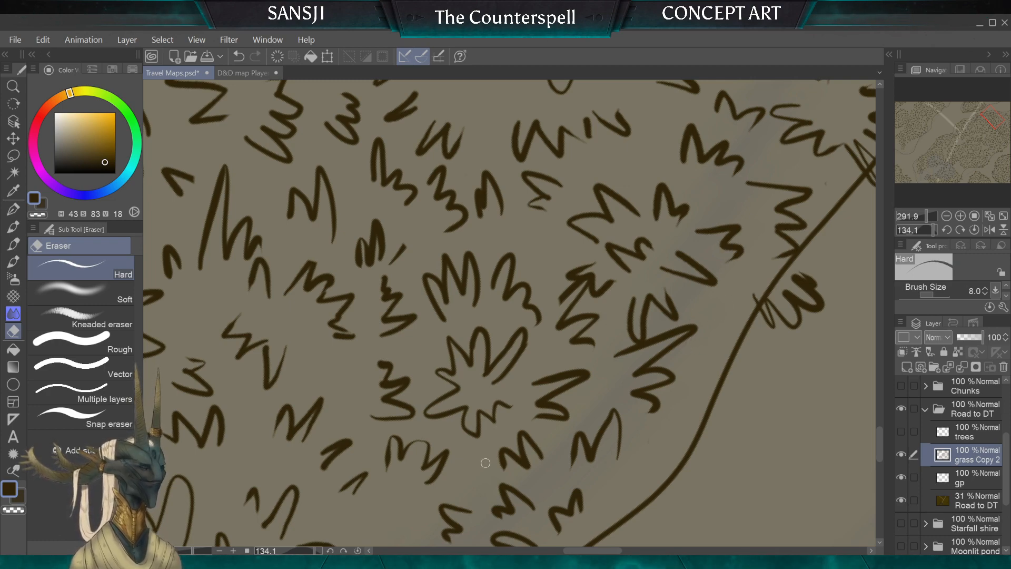
Draw small grass tufts along the forest outline where it meets the map's edge, using the G-pen at size 6
{"action": "scroll", "coordinate": [486, 463], "scroll_direction": "down", "scroll_amount": 6}
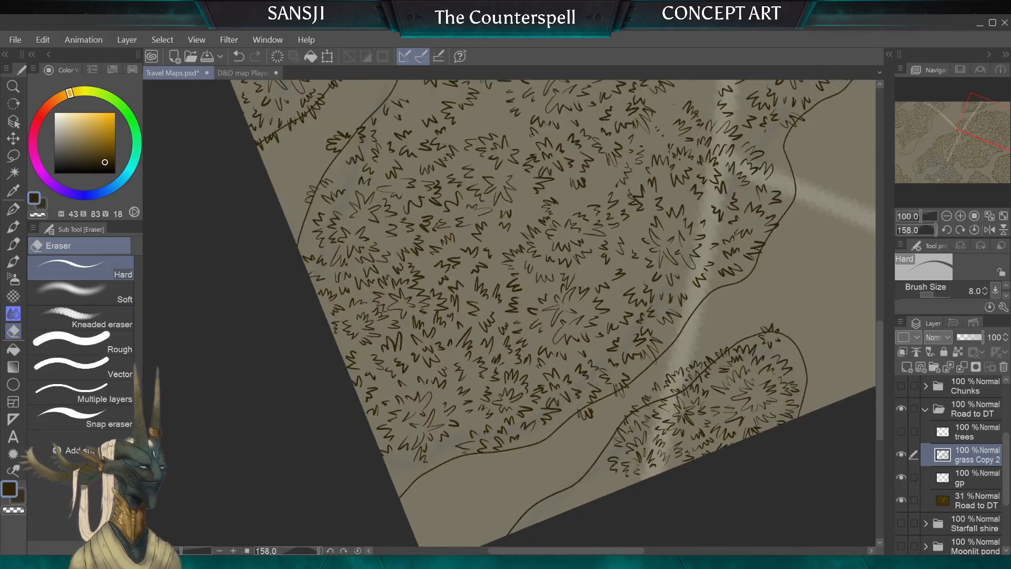
{"action": "scroll", "coordinate": [485, 463], "scroll_direction": "down", "scroll_amount": 1}
{"action": "scroll", "coordinate": [485, 463], "scroll_direction": "up", "scroll_amount": 3}
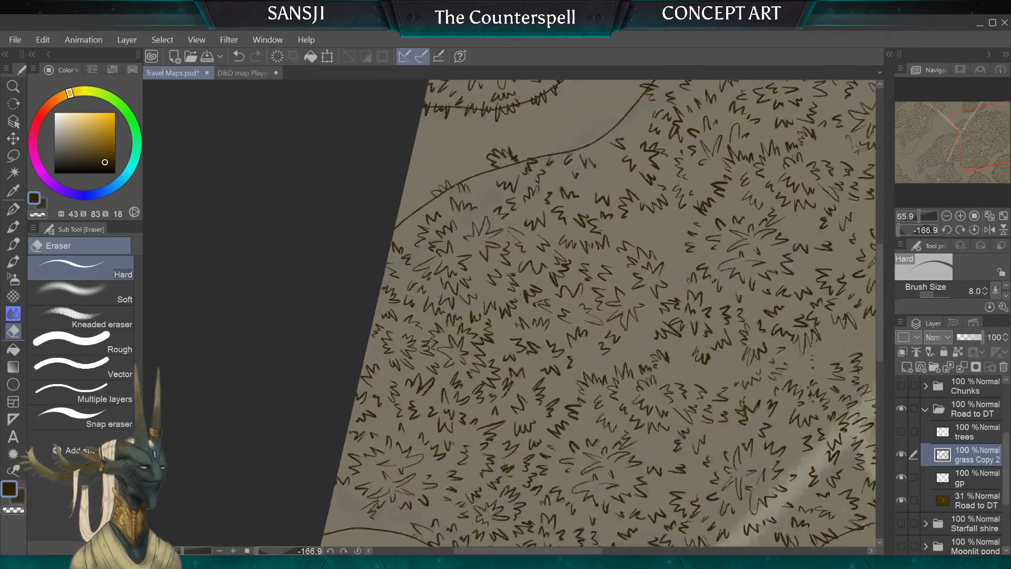
{"action": "scroll", "coordinate": [486, 463], "scroll_direction": "up", "scroll_amount": 1}
{"action": "key", "text": "p"}
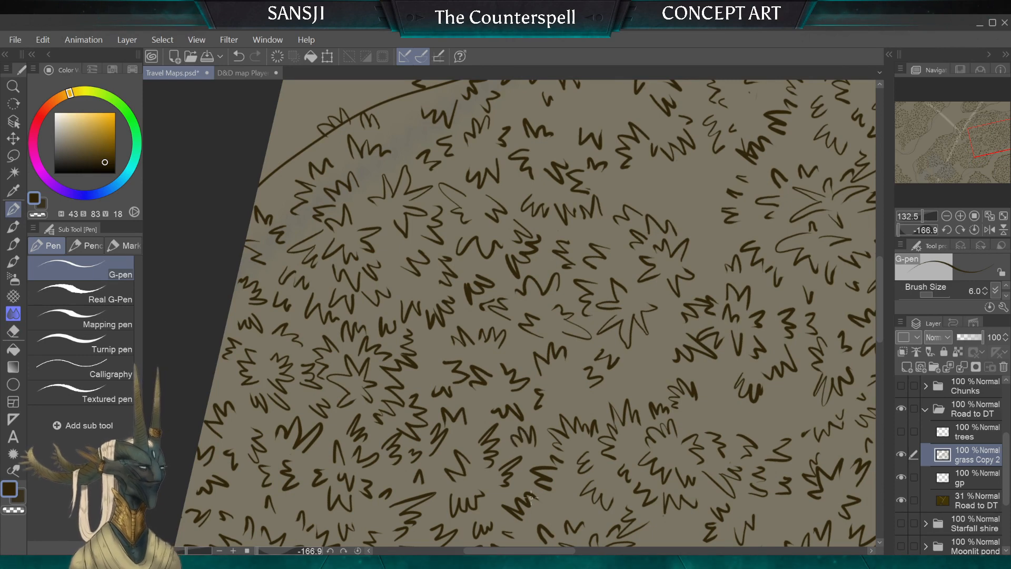
{"action": "left_click_drag", "start_coordinate": [254, 192], "coordinate": [404, 369]}
{"action": "scroll", "coordinate": [404, 369], "scroll_direction": "up", "scroll_amount": 3}
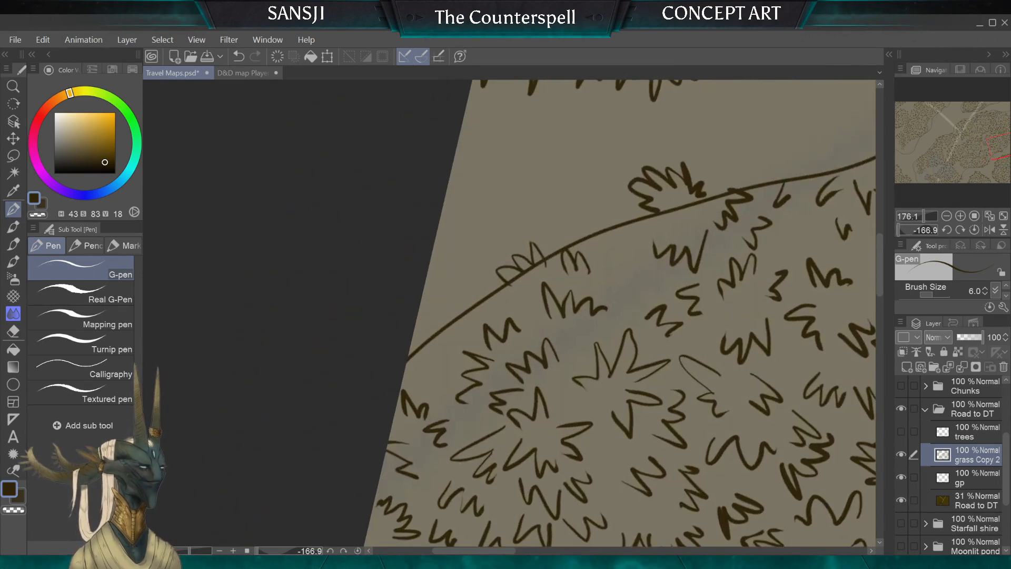
{"action": "scroll", "coordinate": [422, 335], "scroll_direction": "up", "scroll_amount": 1}
{"action": "left_click_drag", "start_coordinate": [433, 339], "coordinate": [453, 315]}
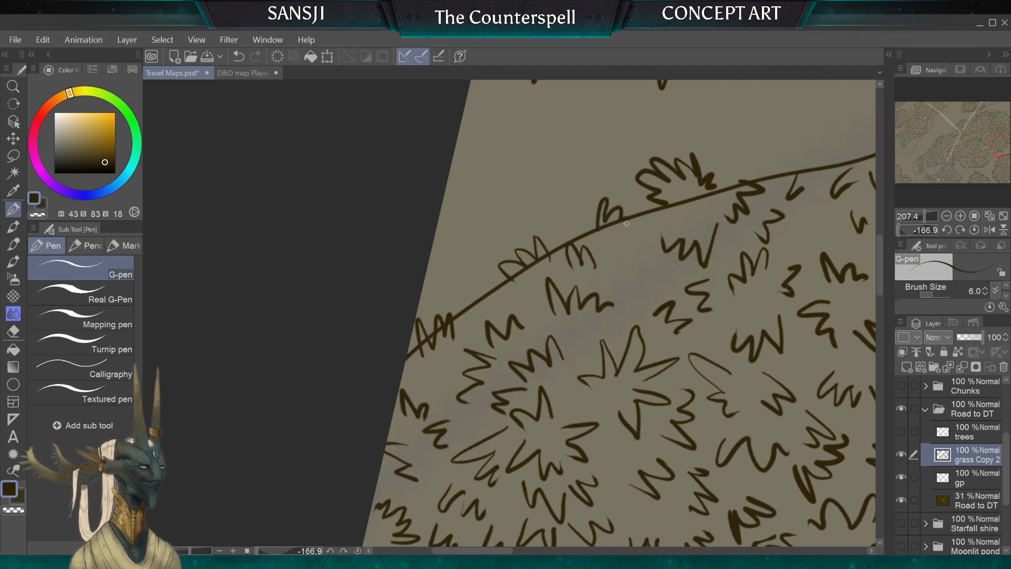
{"action": "mouse_move", "coordinate": [489, 293]}
{"action": "left_mouse_down"}
{"action": "mouse_move", "coordinate": [473, 264]}
{"action": "mouse_move", "coordinate": [468, 309]}
{"action": "left_mouse_up"}
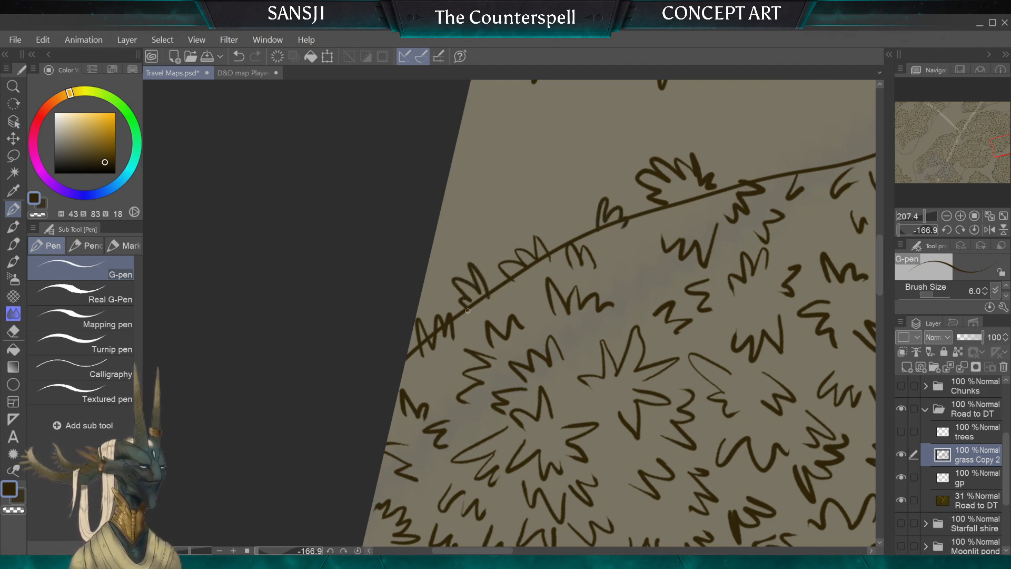
Erase the tufts just inside the forest outline below the round bush with the Hard eraser at size 30
{"action": "left_click_drag", "start_coordinate": [484, 350], "coordinate": [211, 507]}
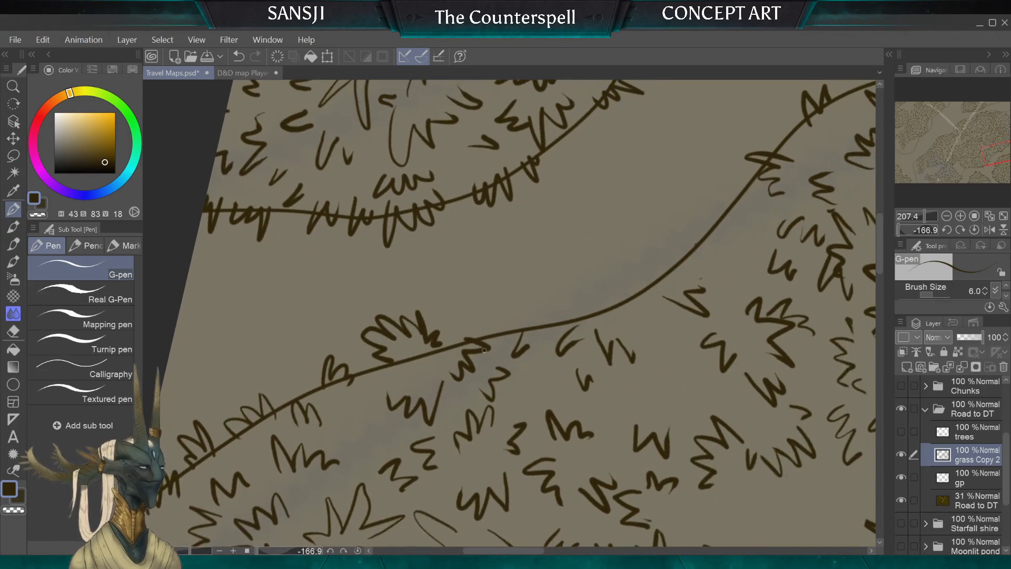
{"action": "left_click", "coordinate": [13, 331]}
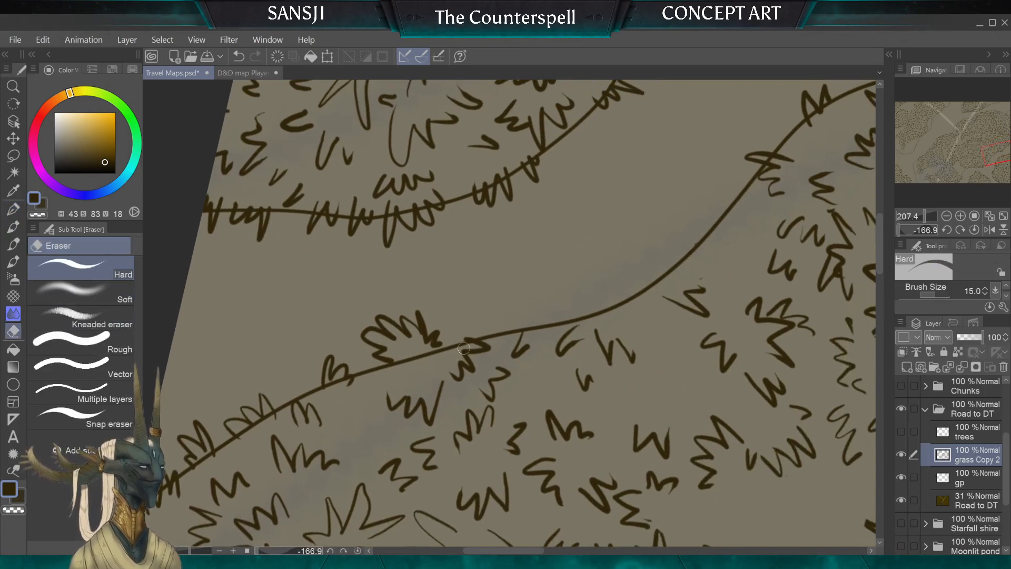
{"action": "mouse_move", "coordinate": [456, 371]}
{"action": "left_mouse_down"}
{"action": "mouse_move", "coordinate": [472, 331]}
{"action": "mouse_move", "coordinate": [473, 361]}
{"action": "mouse_move", "coordinate": [457, 362]}
{"action": "mouse_move", "coordinate": [436, 398]}
{"action": "mouse_move", "coordinate": [402, 394]}
{"action": "mouse_move", "coordinate": [428, 413]}
{"action": "left_mouse_up"}
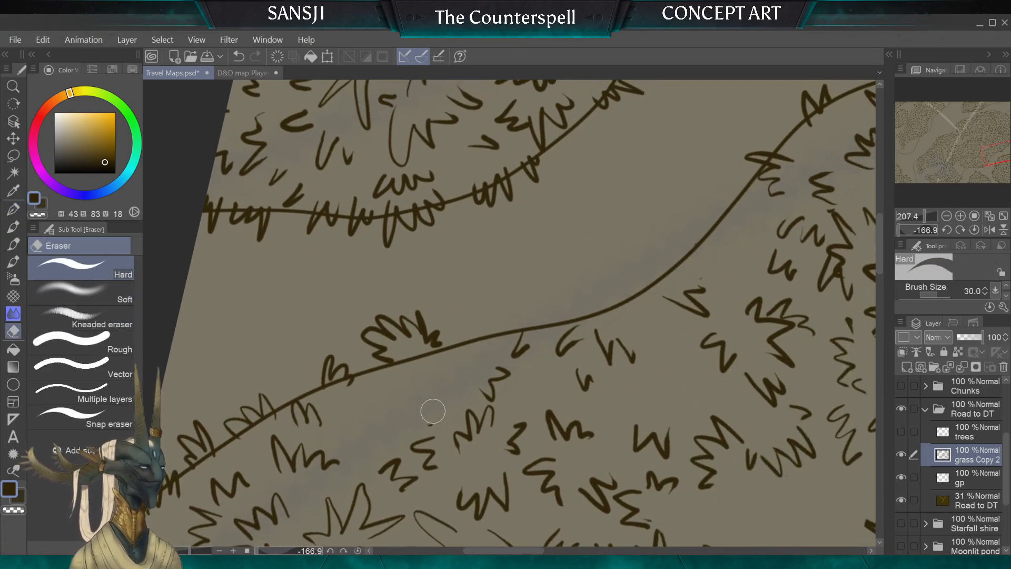
Draw new leaf tufts in the cleared area and on the outline beside the round bush with the G-pen
{"action": "left_click", "coordinate": [13, 209]}
{"action": "mouse_move", "coordinate": [368, 421]}
{"action": "left_mouse_down"}
{"action": "mouse_move", "coordinate": [403, 421]}
{"action": "mouse_move", "coordinate": [369, 401]}
{"action": "left_mouse_up"}
{"action": "left_click_drag", "start_coordinate": [340, 435], "coordinate": [357, 423]}
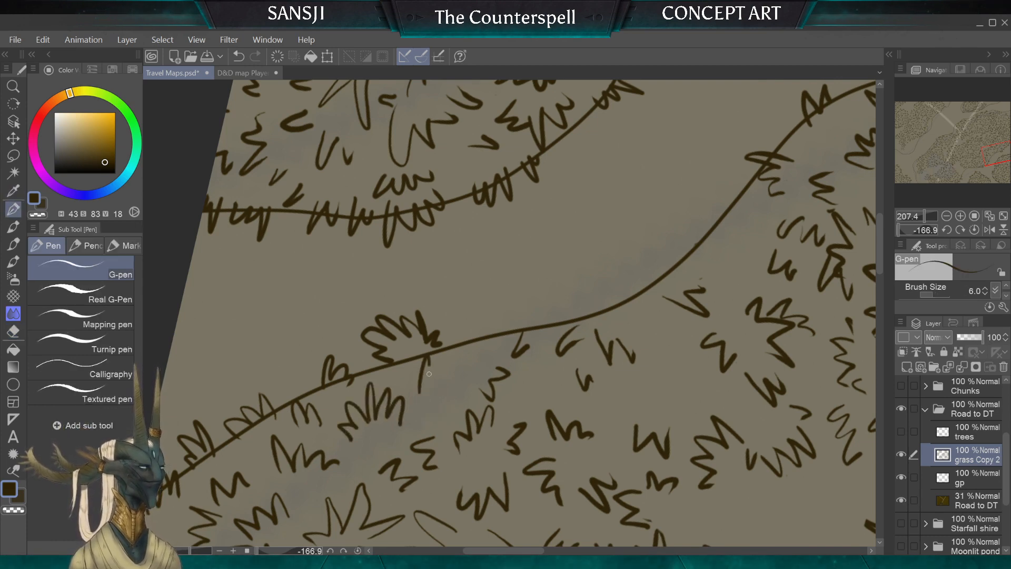
{"action": "left_click_drag", "start_coordinate": [477, 337], "coordinate": [506, 333]}
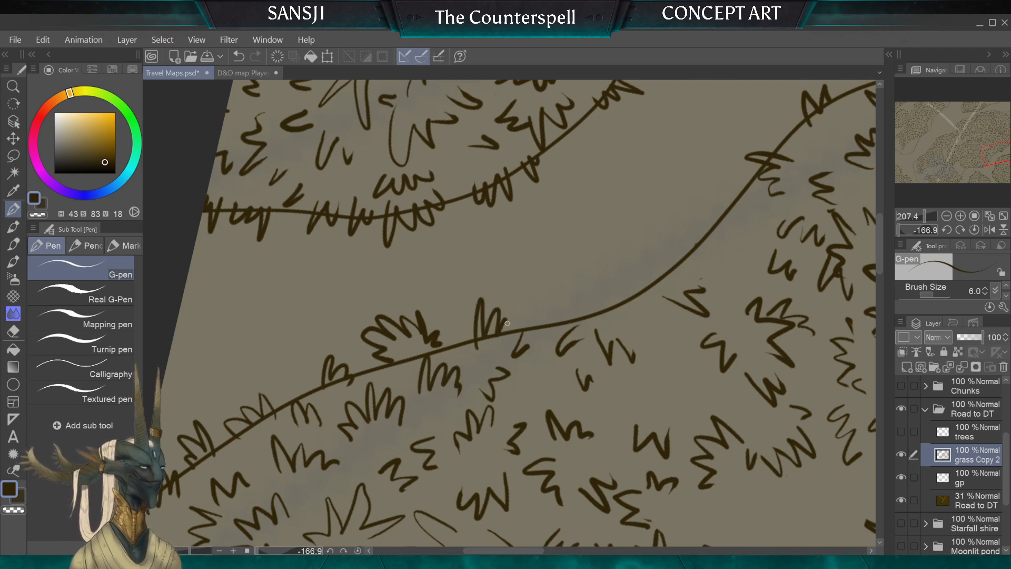
Erase the tufts just inside the forest outline beyond the round bush with the Hard eraser at sizes 40 and 50
{"action": "left_click", "coordinate": [13, 331]}
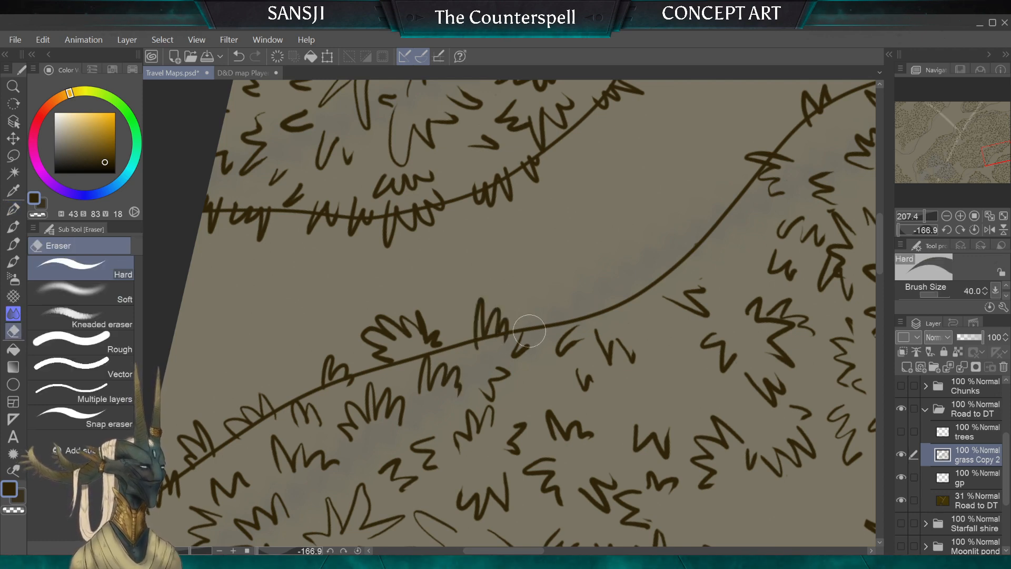
{"action": "key", "text": "bracketright"}
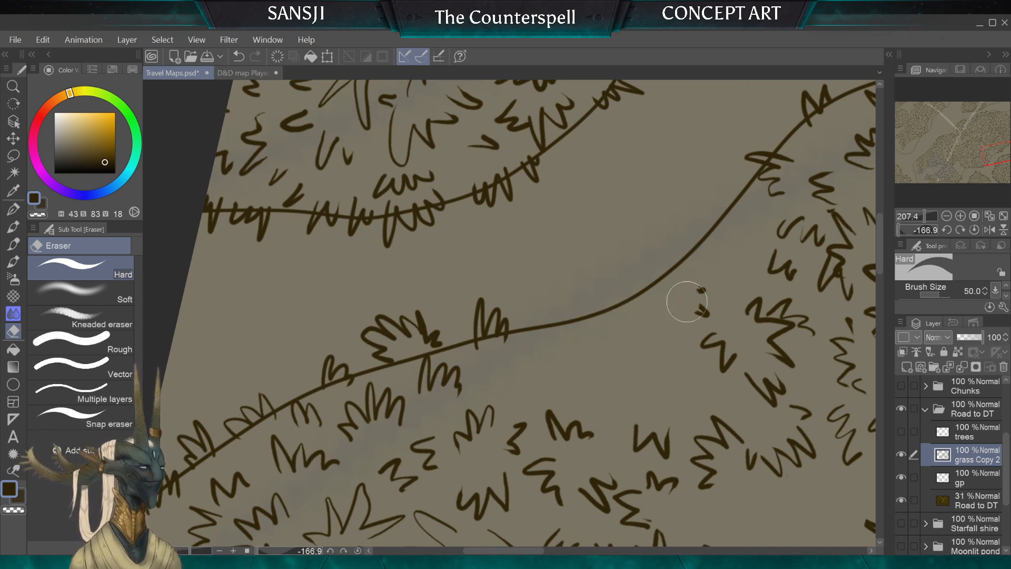
Draw new leaf tufts along the near side of the cleared area and across the adjoining outline with the G-pen at size 6
{"action": "key", "text": "p"}
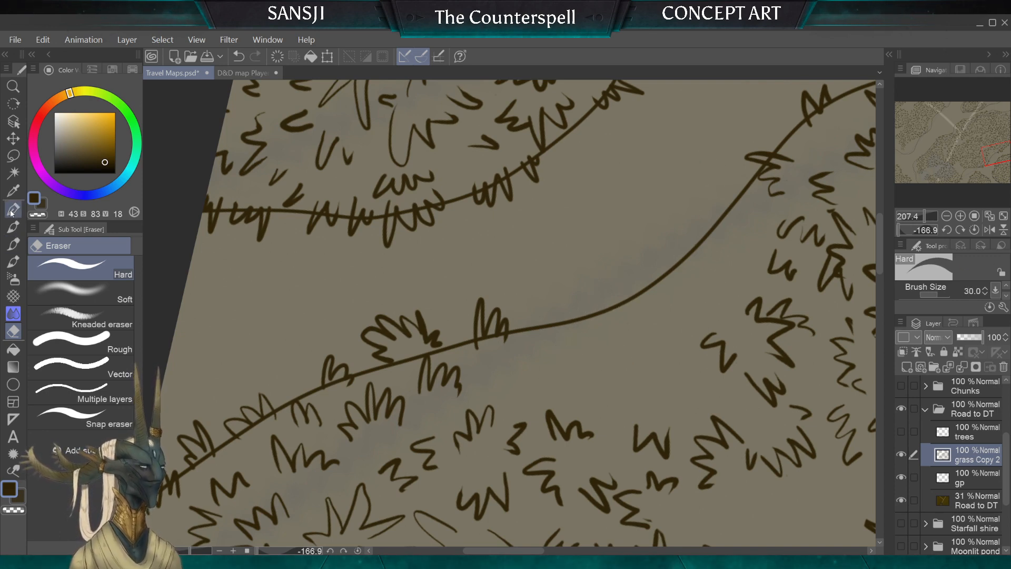
{"action": "mouse_move", "coordinate": [541, 369]}
{"action": "left_mouse_down"}
{"action": "mouse_move", "coordinate": [518, 369]}
{"action": "mouse_move", "coordinate": [494, 387]}
{"action": "left_mouse_up"}
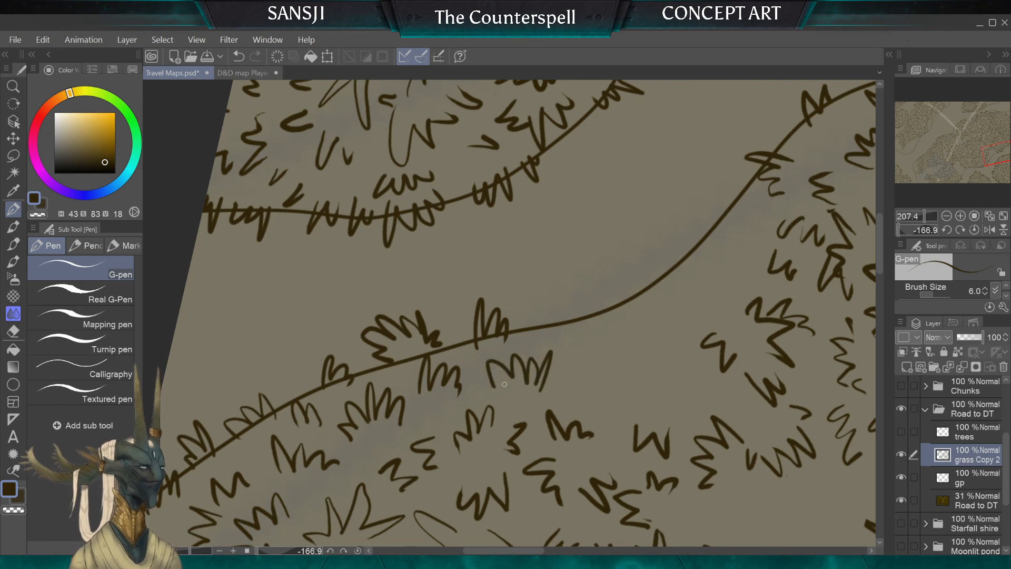
{"action": "mouse_move", "coordinate": [563, 391]}
{"action": "left_mouse_down"}
{"action": "mouse_move", "coordinate": [588, 359]}
{"action": "mouse_move", "coordinate": [596, 407]}
{"action": "left_mouse_up"}
{"action": "mouse_move", "coordinate": [615, 359]}
{"action": "left_mouse_down"}
{"action": "mouse_move", "coordinate": [612, 327]}
{"action": "mouse_move", "coordinate": [588, 309]}
{"action": "mouse_move", "coordinate": [576, 308]}
{"action": "mouse_move", "coordinate": [562, 328]}
{"action": "left_mouse_up"}
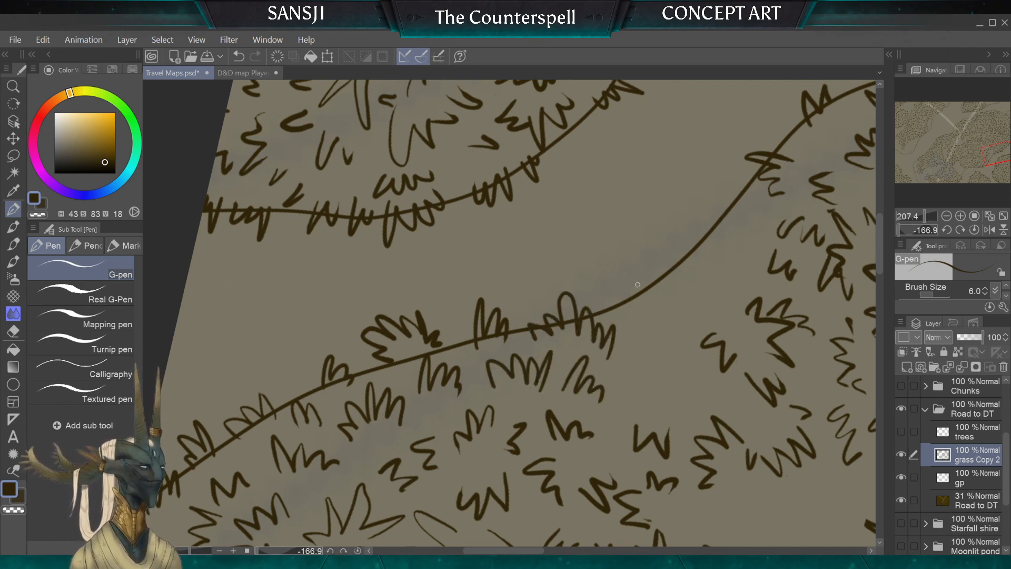
{"action": "key", "text": "ctrl+z"}
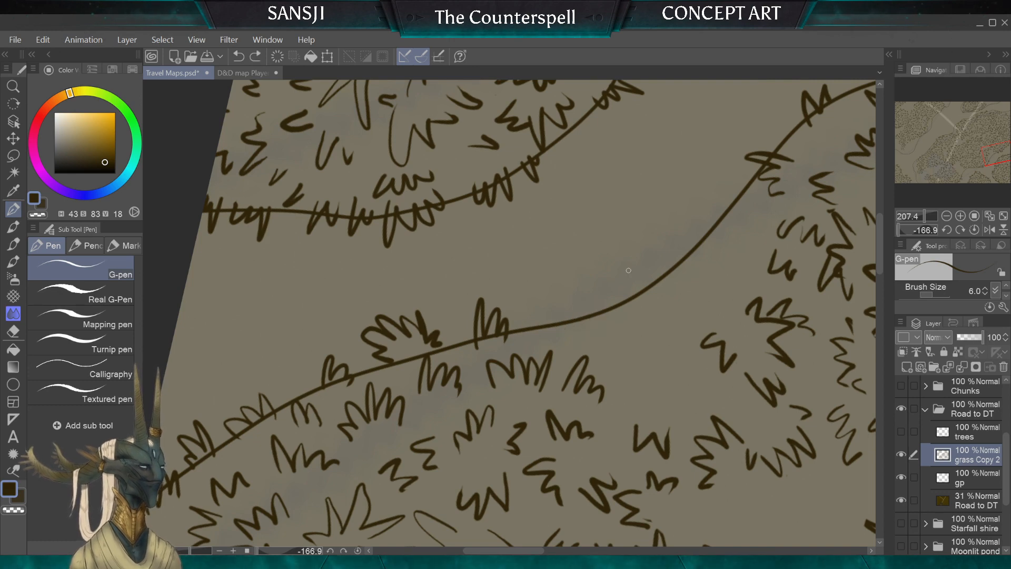
{"action": "left_click_drag", "start_coordinate": [546, 330], "coordinate": [579, 311]}
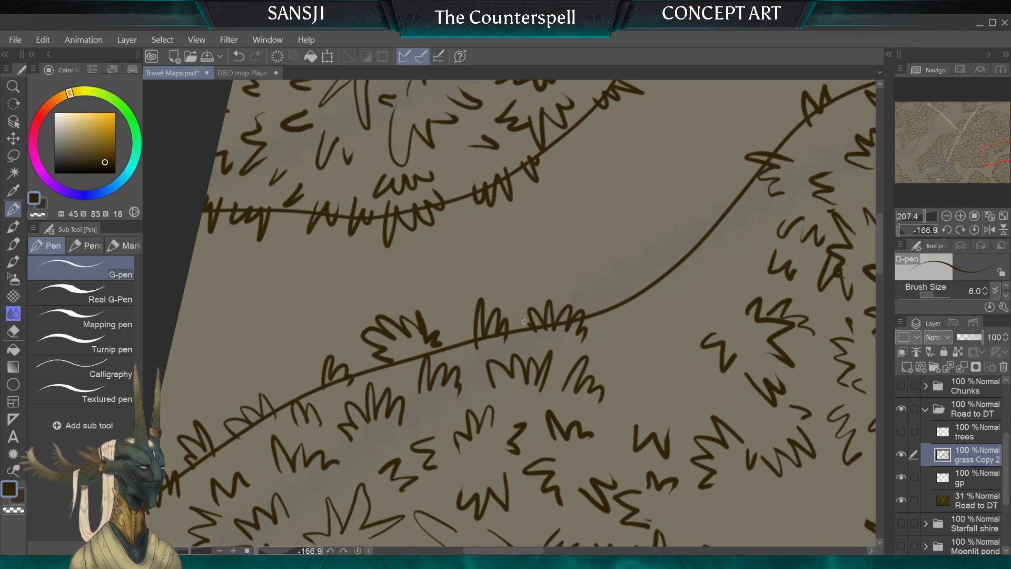
{"action": "left_click_drag", "start_coordinate": [526, 327], "coordinate": [534, 306]}
Fill the rest of the cleared area inside the outline's bend with arched leaf tufts, undoing and redrawing the badly placed ones
{"action": "mouse_move", "coordinate": [609, 349]}
{"action": "left_mouse_down"}
{"action": "mouse_move", "coordinate": [633, 312]}
{"action": "mouse_move", "coordinate": [643, 363]}
{"action": "left_mouse_up"}
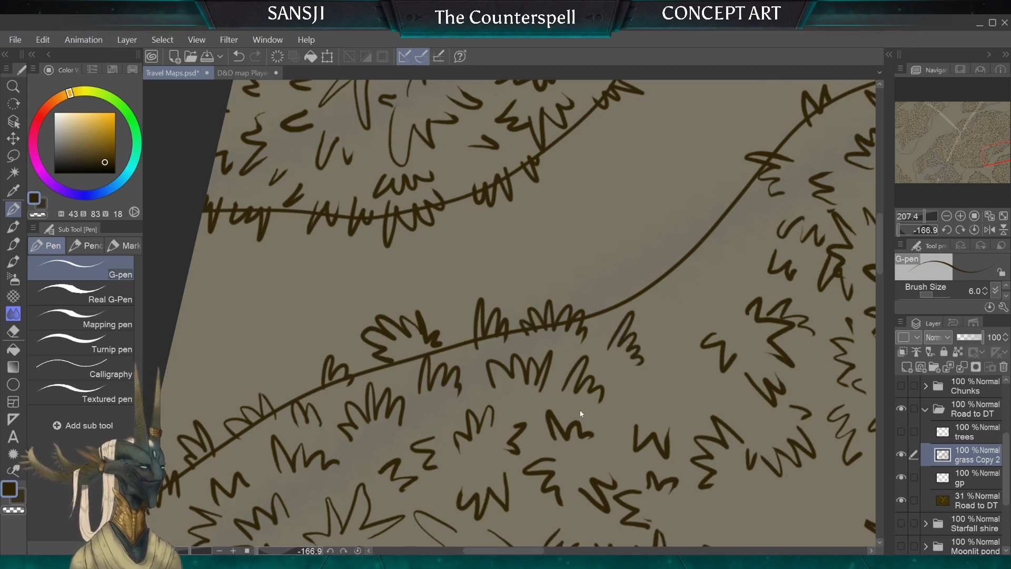
{"action": "key", "text": "ctrl+z"}
{"action": "mouse_move", "coordinate": [673, 363]}
{"action": "left_mouse_down"}
{"action": "mouse_move", "coordinate": [653, 394]}
{"action": "mouse_move", "coordinate": [640, 346]}
{"action": "left_mouse_up"}
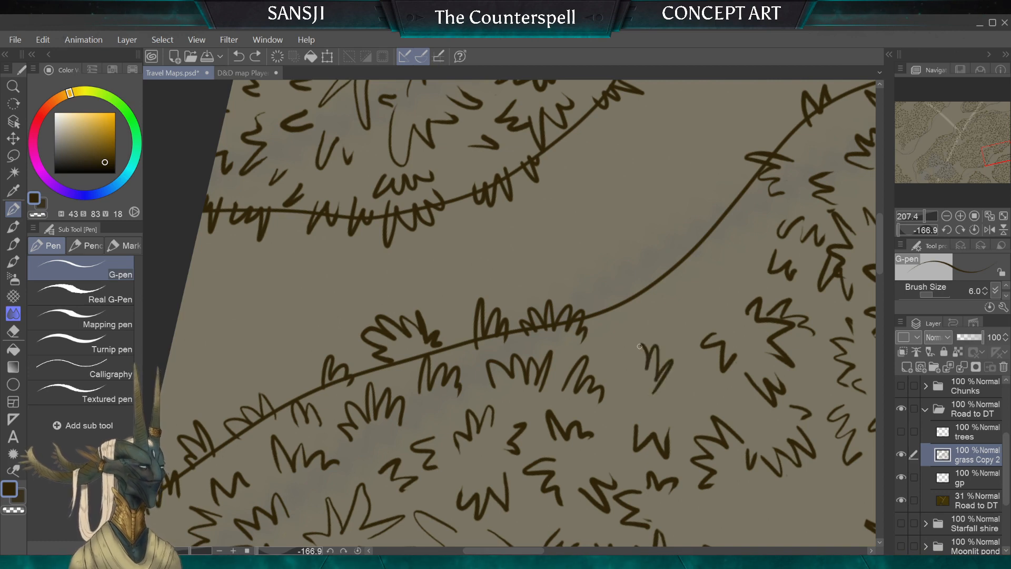
{"action": "key", "text": "ctrl+z"}
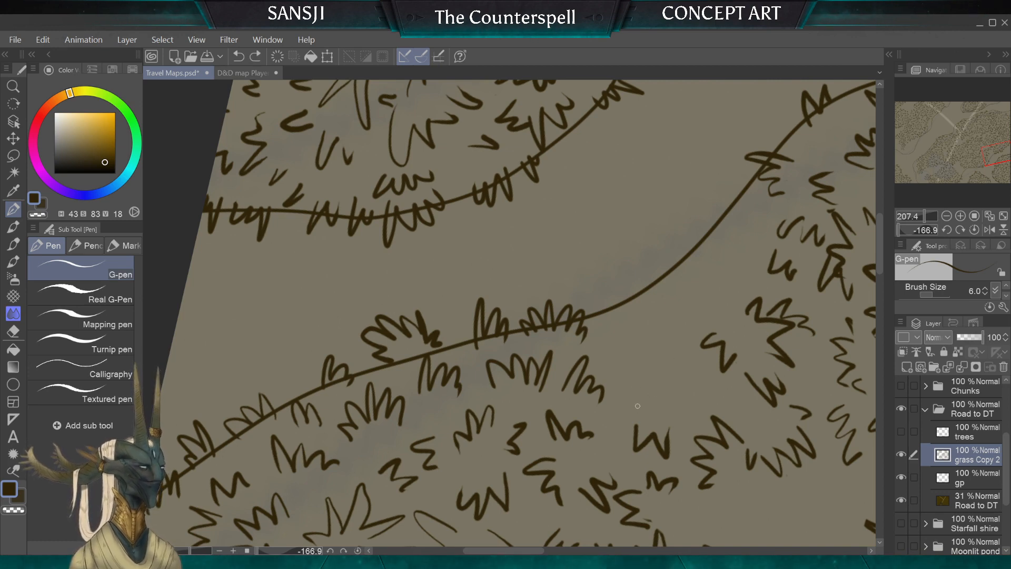
{"action": "mouse_move", "coordinate": [645, 377]}
{"action": "left_mouse_down"}
{"action": "mouse_move", "coordinate": [627, 337]}
{"action": "mouse_move", "coordinate": [606, 364]}
{"action": "mouse_move", "coordinate": [662, 394]}
{"action": "left_mouse_up"}
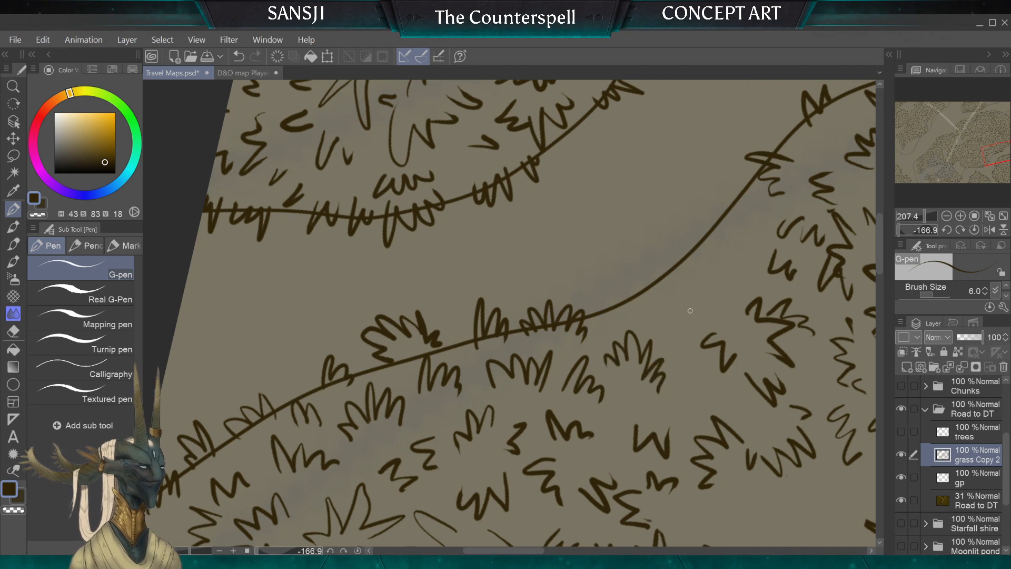
{"action": "mouse_move", "coordinate": [688, 322]}
{"action": "left_mouse_down"}
{"action": "mouse_move", "coordinate": [653, 304]}
{"action": "mouse_move", "coordinate": [650, 313]}
{"action": "left_mouse_up"}
{"action": "mouse_move", "coordinate": [703, 404]}
{"action": "left_mouse_down"}
{"action": "mouse_move", "coordinate": [699, 390]}
{"action": "mouse_move", "coordinate": [638, 402]}
{"action": "left_mouse_up"}
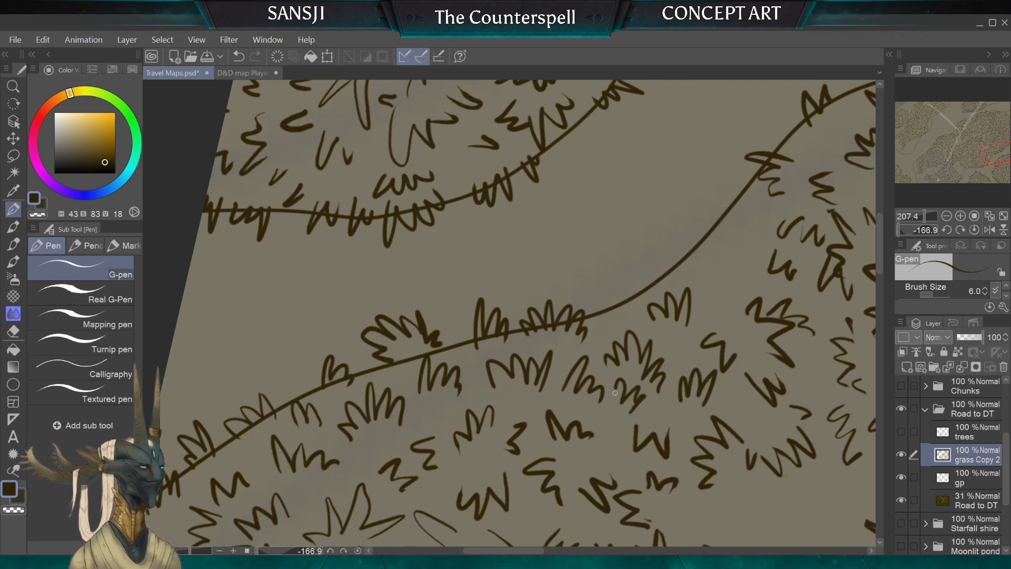
{"action": "key", "text": "ctrl+z"}
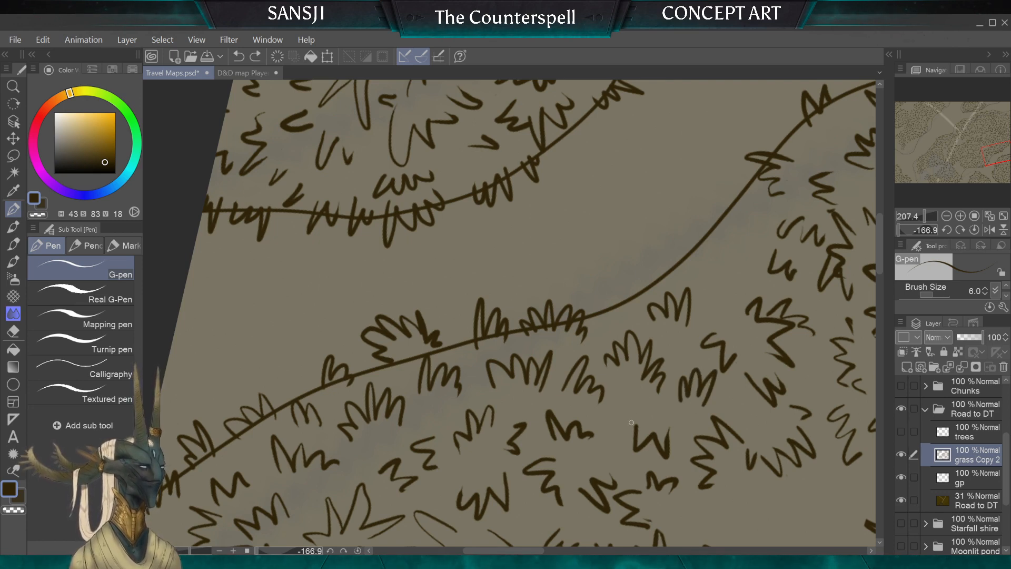
{"action": "mouse_move", "coordinate": [634, 410]}
{"action": "left_mouse_down"}
{"action": "mouse_move", "coordinate": [641, 385]}
{"action": "mouse_move", "coordinate": [621, 407]}
{"action": "mouse_move", "coordinate": [623, 391]}
{"action": "left_mouse_up"}
{"action": "key", "text": "ctrl+z"}
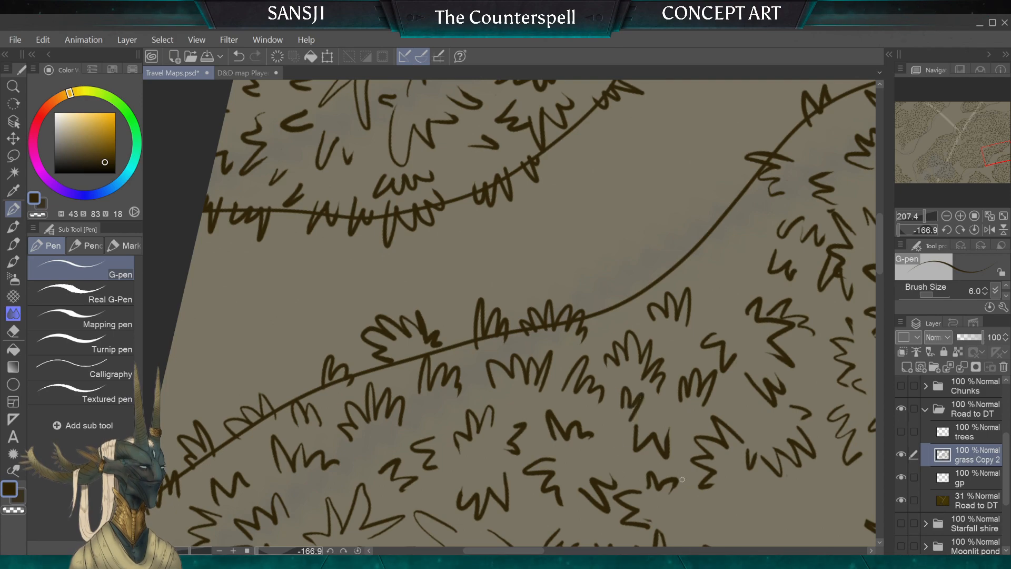
Erase a zigzag tuft inside the forest with the Hard eraser at size 20 and fill the nearby gaps with G-pen tufts
{"action": "scroll", "coordinate": [682, 479], "scroll_direction": "down", "scroll_amount": 10}
{"action": "scroll", "coordinate": [682, 480], "scroll_direction": "up", "scroll_amount": 2}
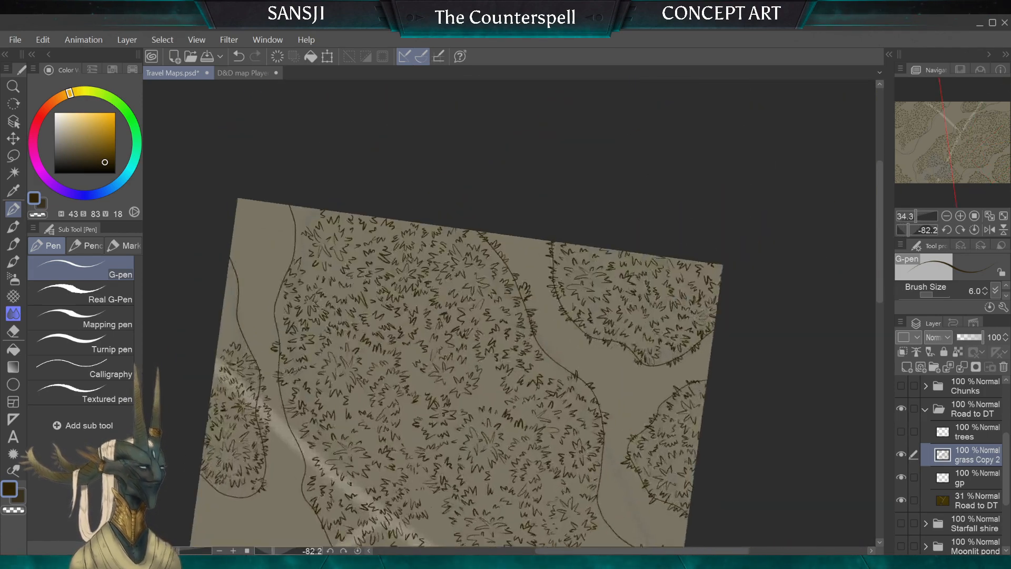
{"action": "scroll", "coordinate": [524, 289], "scroll_direction": "up", "scroll_amount": 6}
{"action": "left_click", "coordinate": [14, 330]}
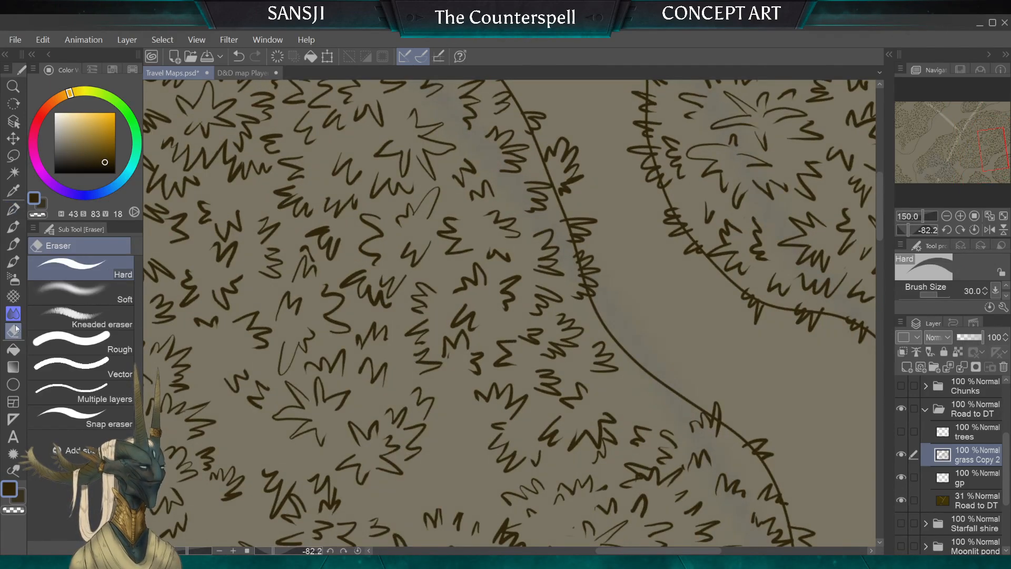
{"action": "key", "text": "bracketleft"}
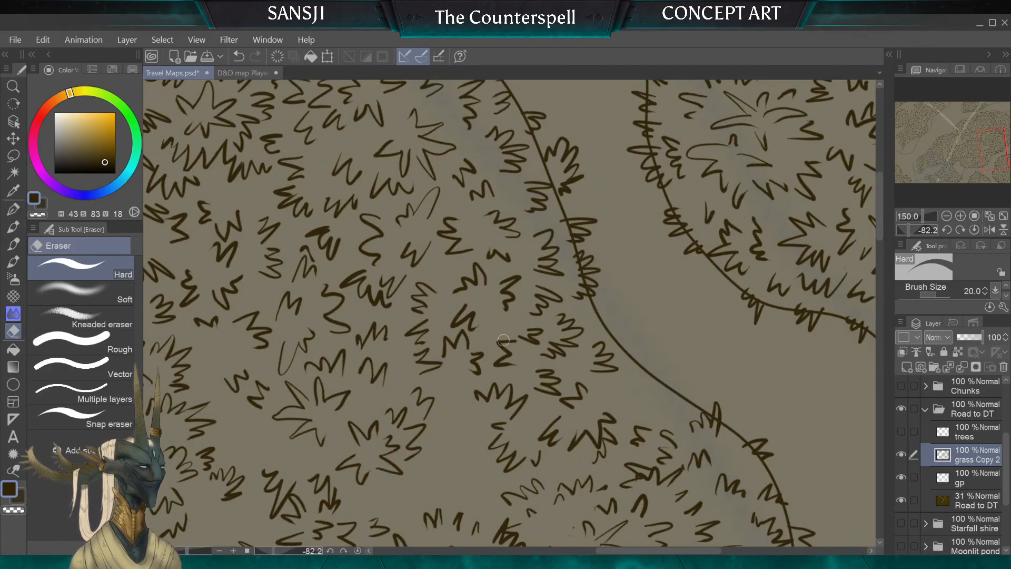
{"action": "mouse_move", "coordinate": [507, 337]}
{"action": "left_mouse_down"}
{"action": "mouse_move", "coordinate": [513, 361]}
{"action": "mouse_move", "coordinate": [513, 340]}
{"action": "left_mouse_up"}
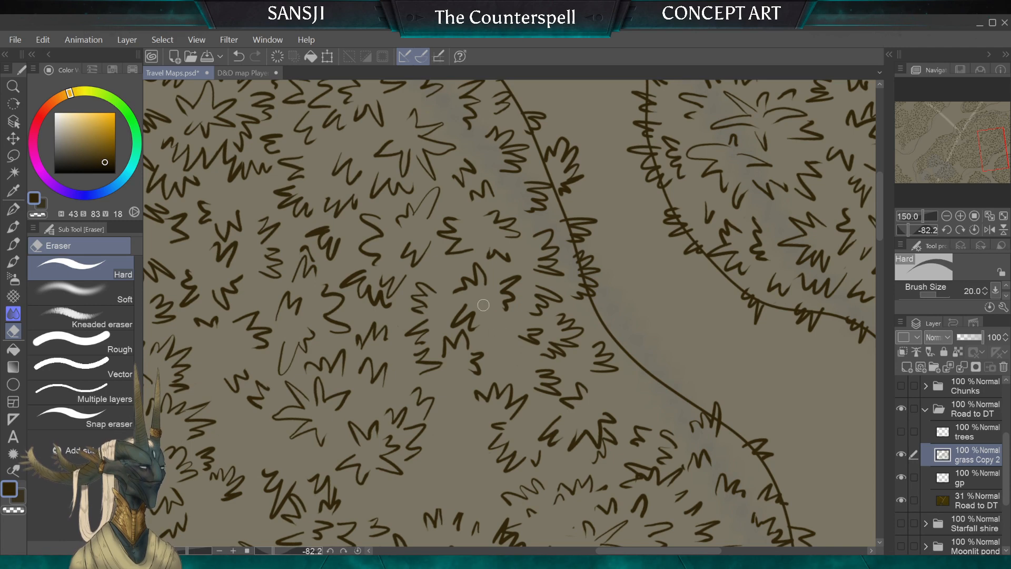
{"action": "key", "text": "p"}
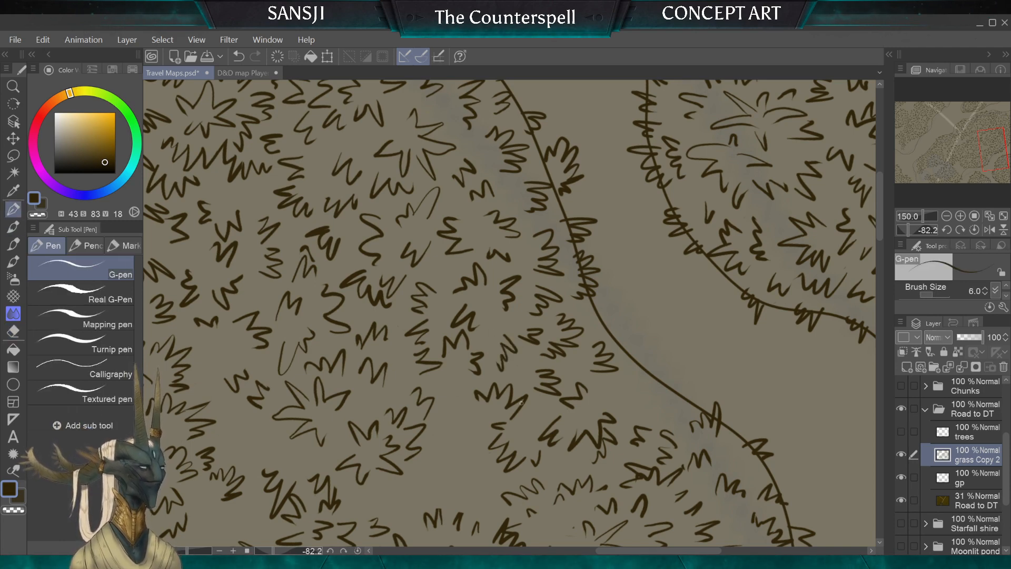
{"action": "left_click_drag", "start_coordinate": [444, 380], "coordinate": [453, 396]}
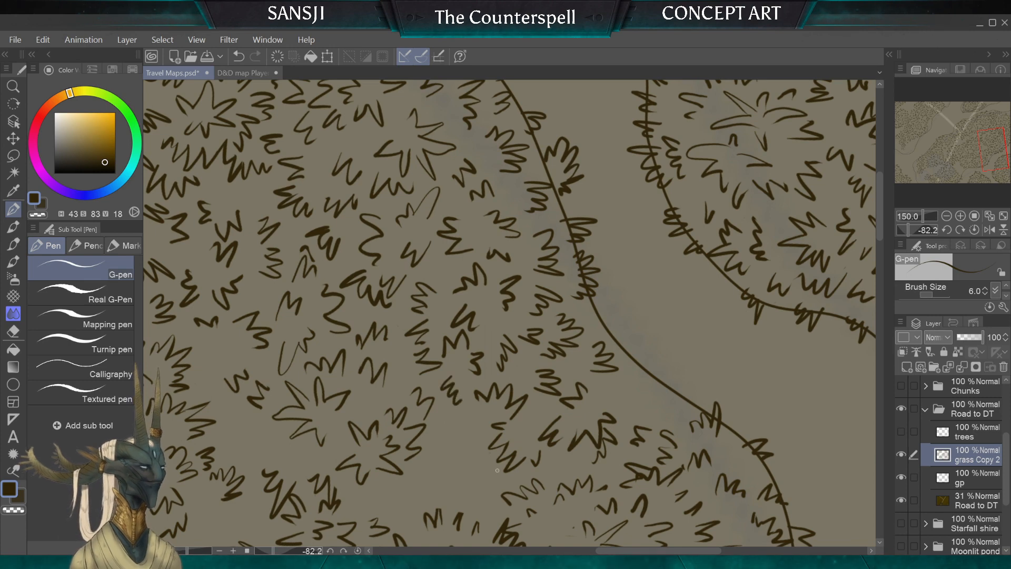
Draw grass tufts across the bare curved stretch of the forest outline, undoing and redrawing the cluster at the bend
{"action": "left_click_drag", "start_coordinate": [599, 310], "coordinate": [607, 325]}
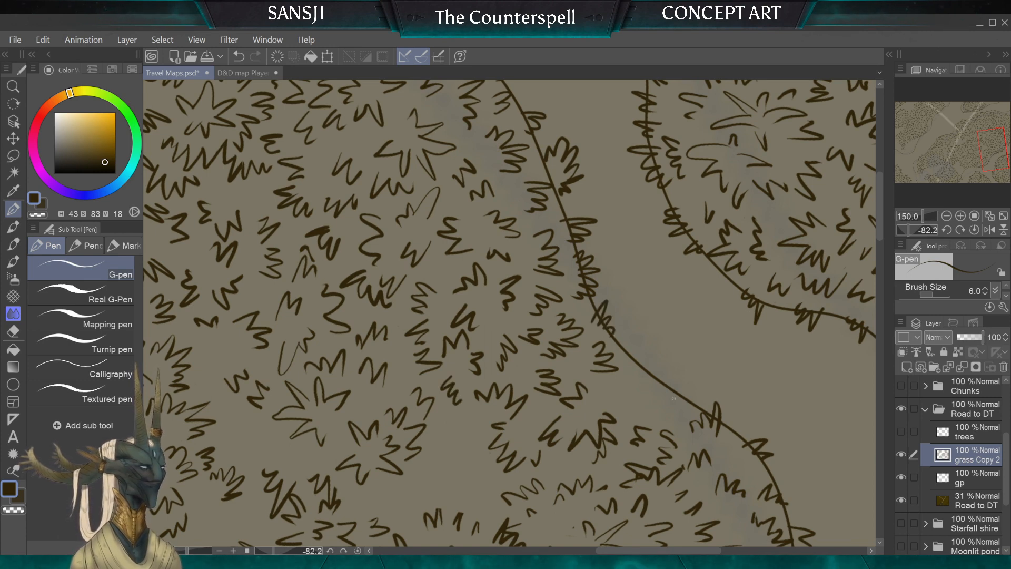
{"action": "left_click_drag", "start_coordinate": [657, 373], "coordinate": [677, 400]}
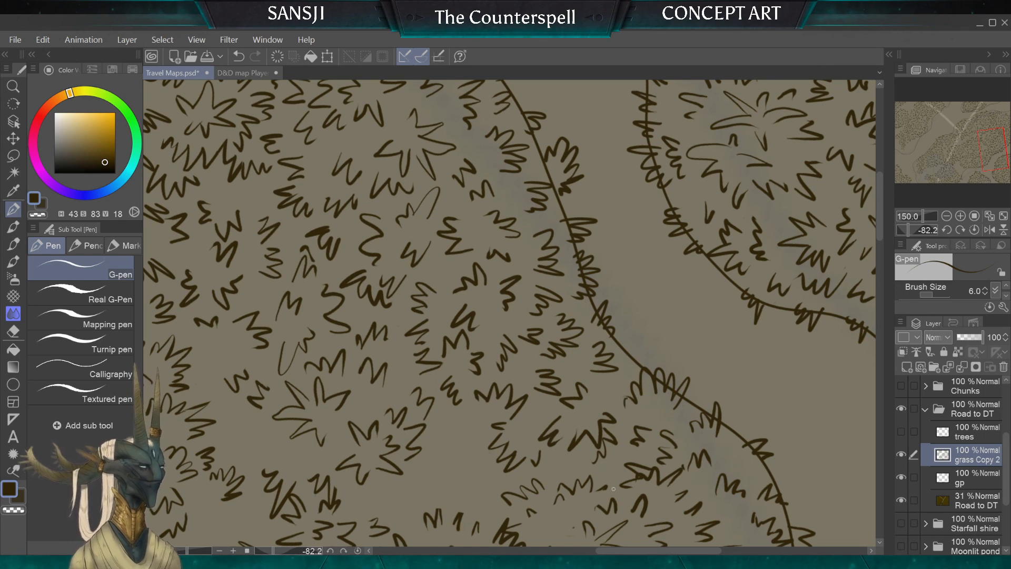
{"action": "key", "text": "ctrl+z"}
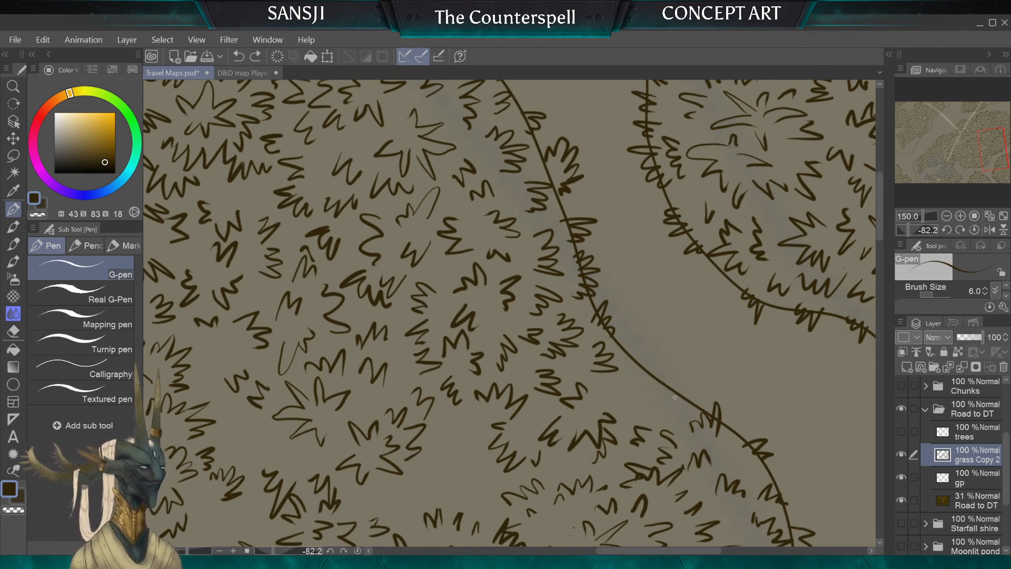
{"action": "left_click_drag", "start_coordinate": [687, 379], "coordinate": [667, 405]}
{"action": "left_click_drag", "start_coordinate": [659, 364], "coordinate": [642, 395]}
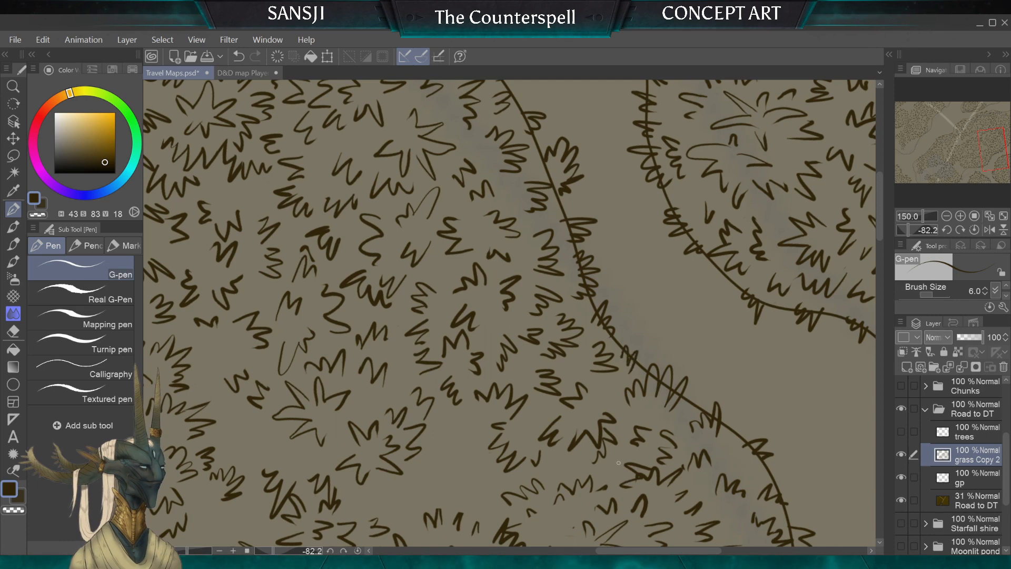
Draw a round bush of leaf tufts in the empty patch inside the forest and add a tuft beside it
{"action": "left_click_drag", "start_coordinate": [590, 446], "coordinate": [615, 328]}
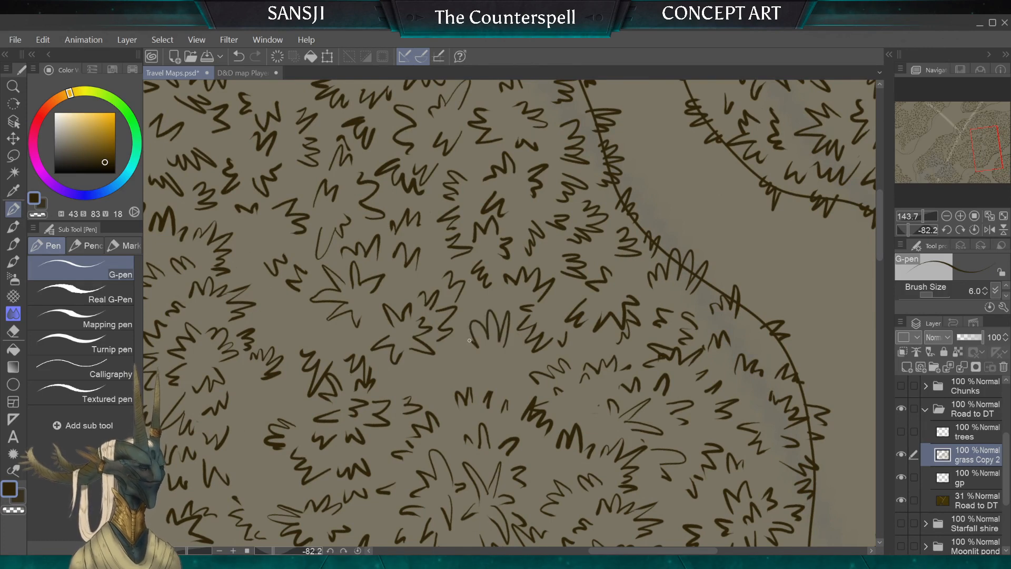
{"action": "mouse_move", "coordinate": [469, 341]}
{"action": "left_mouse_down"}
{"action": "mouse_move", "coordinate": [456, 363]}
{"action": "mouse_move", "coordinate": [464, 384]}
{"action": "left_mouse_up"}
{"action": "left_click_drag", "start_coordinate": [507, 355], "coordinate": [512, 374]}
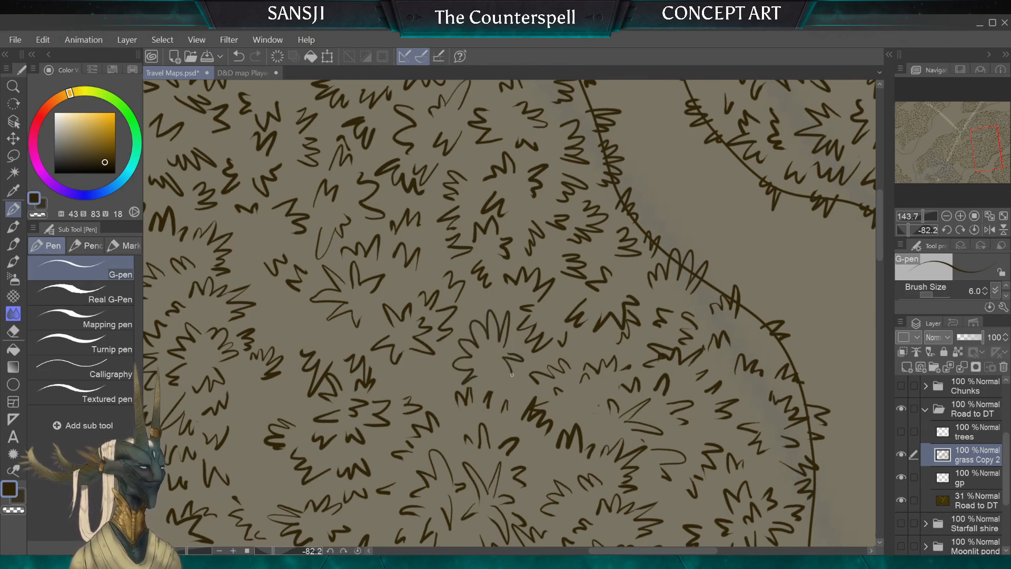
{"action": "left_click_drag", "start_coordinate": [427, 358], "coordinate": [413, 377]}
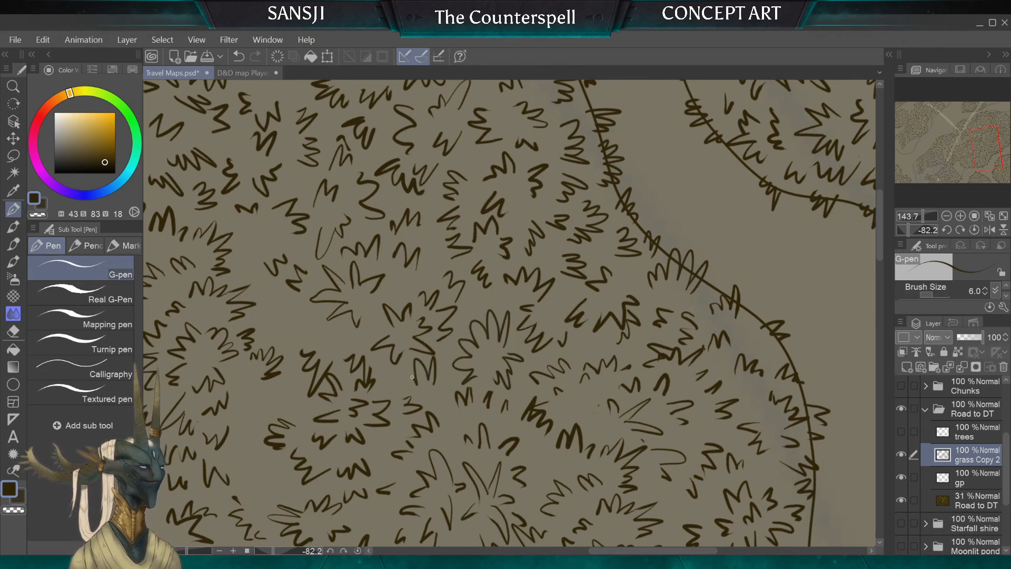
Fill the remaining bare gaps between the bushes in the middle of the forest with small G-pen leaf tufts
{"action": "scroll", "coordinate": [345, 315], "scroll_direction": "down", "scroll_amount": 3}
{"action": "mouse_move", "coordinate": [345, 315]}
{"action": "left_mouse_down"}
{"action": "mouse_move", "coordinate": [453, 364]}
{"action": "mouse_move", "coordinate": [506, 411]}
{"action": "mouse_move", "coordinate": [474, 453]}
{"action": "left_mouse_up"}
{"action": "scroll", "coordinate": [496, 327], "scroll_direction": "up", "scroll_amount": 1}
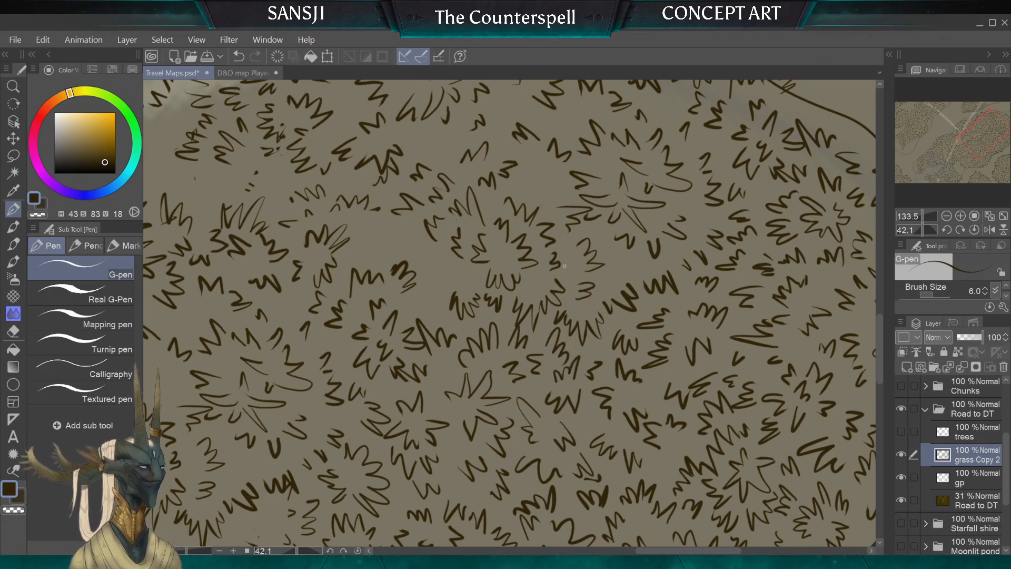
{"action": "scroll", "coordinate": [564, 266], "scroll_direction": "down", "scroll_amount": 3}
{"action": "scroll", "coordinate": [510, 313], "scroll_direction": "up", "scroll_amount": 2}
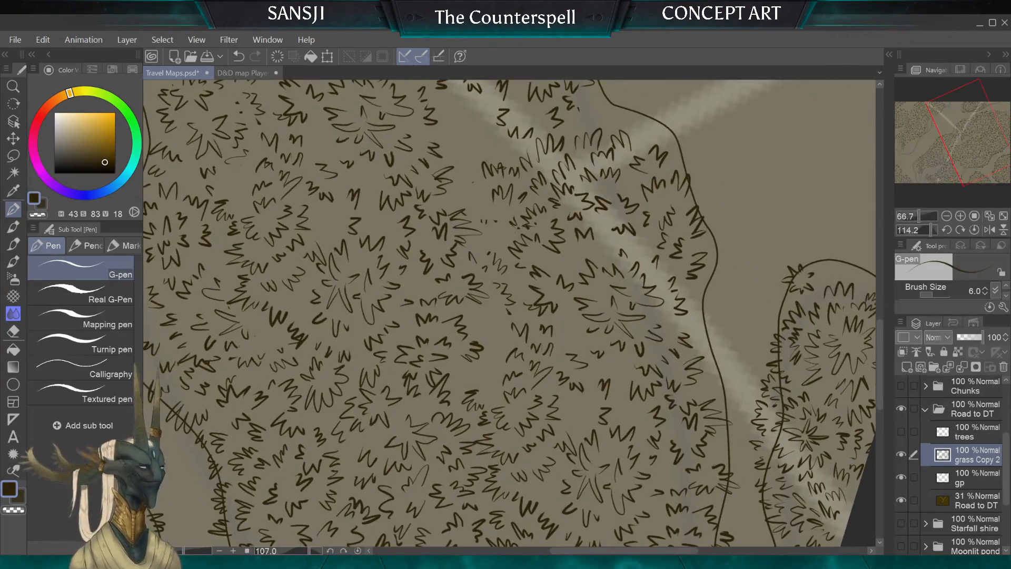
{"action": "left_click_drag", "start_coordinate": [495, 310], "coordinate": [492, 322]}
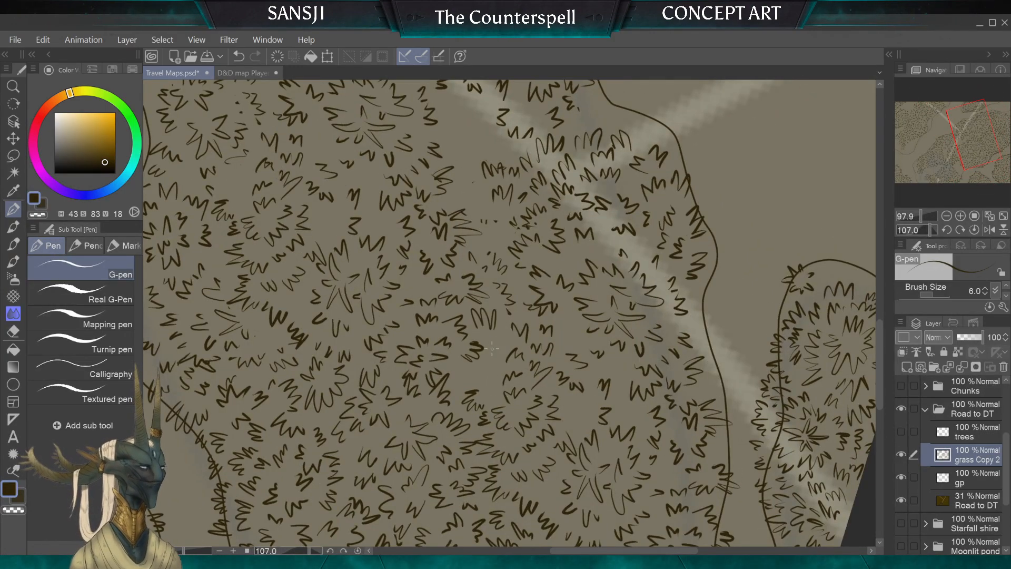
{"action": "left_click_drag", "start_coordinate": [495, 349], "coordinate": [504, 345]}
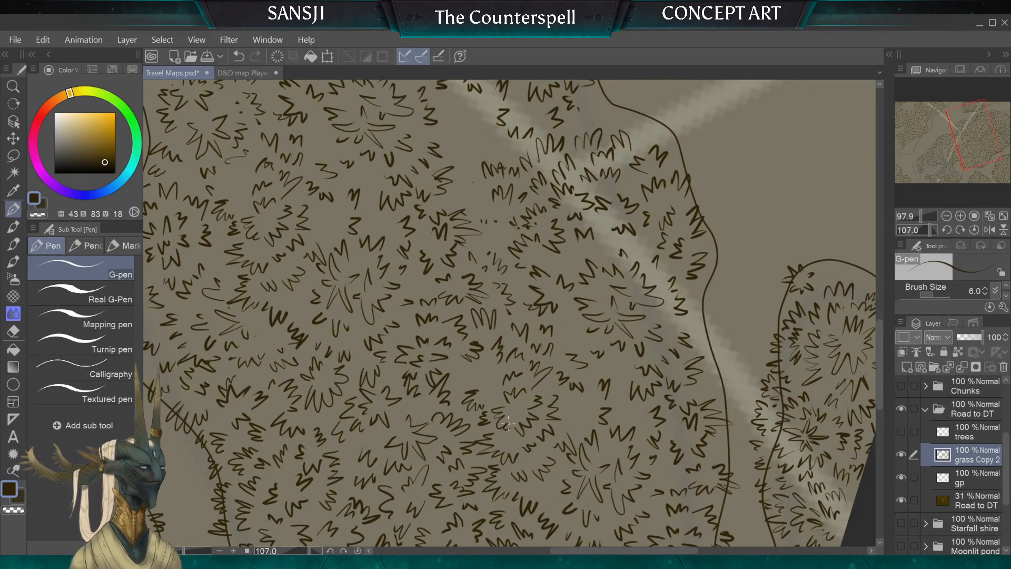
{"action": "key", "text": "ctrl+z"}
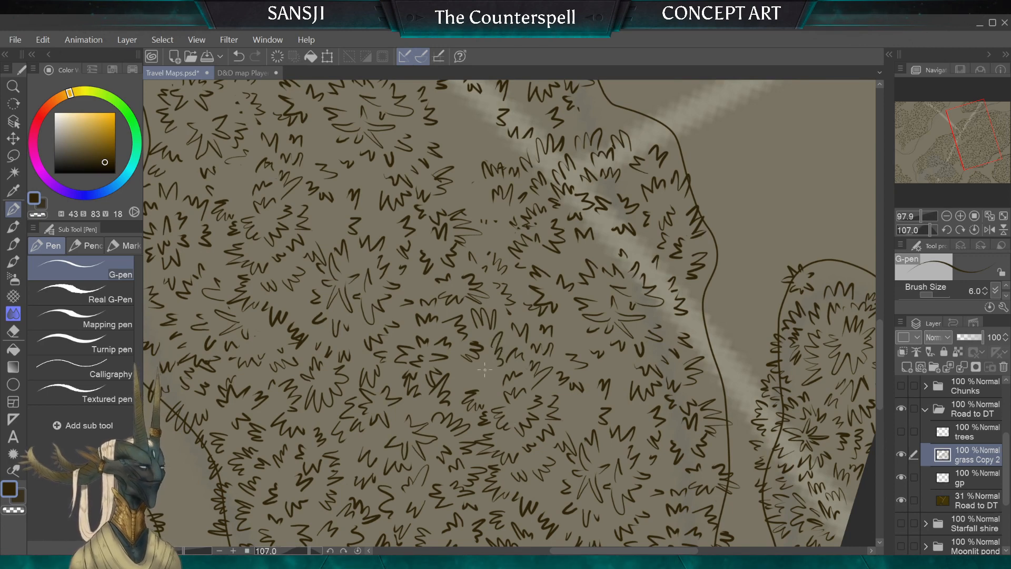
{"action": "left_click_drag", "start_coordinate": [491, 348], "coordinate": [502, 364]}
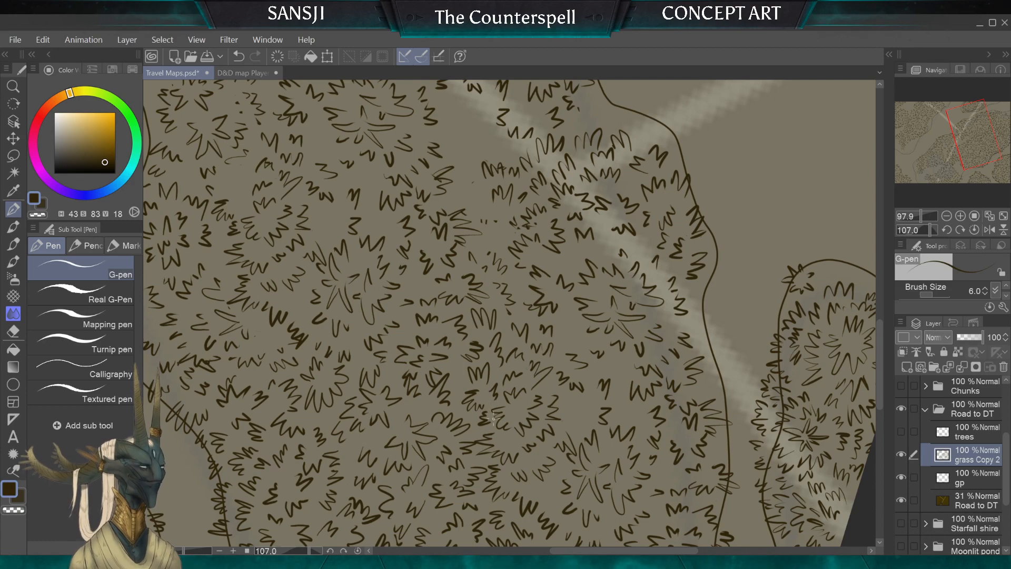
{"action": "left_click_drag", "start_coordinate": [494, 419], "coordinate": [413, 232]}
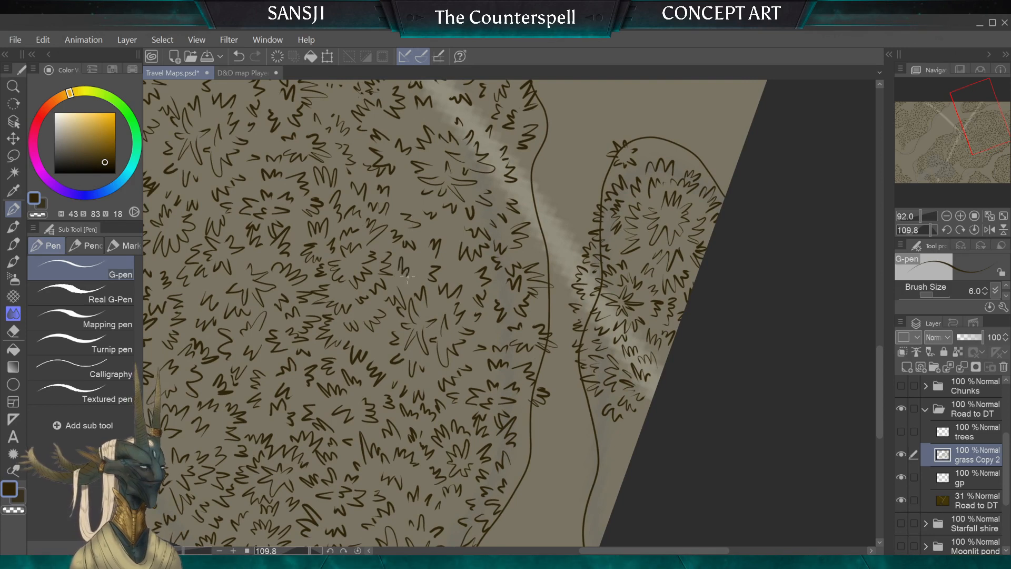
{"action": "left_click_drag", "start_coordinate": [454, 246], "coordinate": [452, 270]}
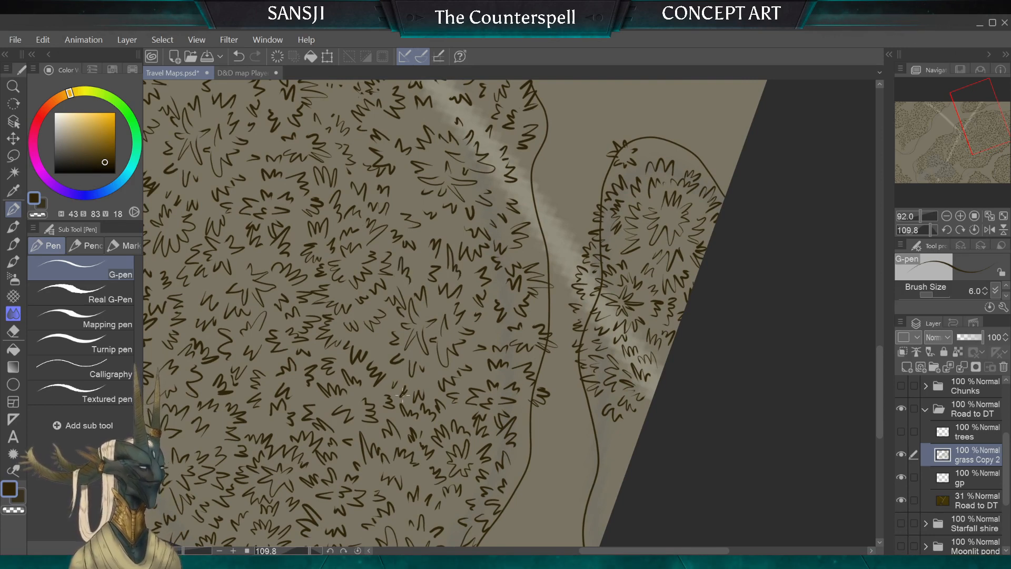
Draw grass tufts across the forest outline near the map's corner with the G-pen and undo the one closest to the edge
{"action": "mouse_move", "coordinate": [526, 406]}
{"action": "left_mouse_down"}
{"action": "mouse_move", "coordinate": [582, 313]}
{"action": "mouse_move", "coordinate": [533, 281]}
{"action": "mouse_move", "coordinate": [511, 285]}
{"action": "mouse_move", "coordinate": [356, 217]}
{"action": "mouse_move", "coordinate": [230, 335]}
{"action": "left_mouse_up"}
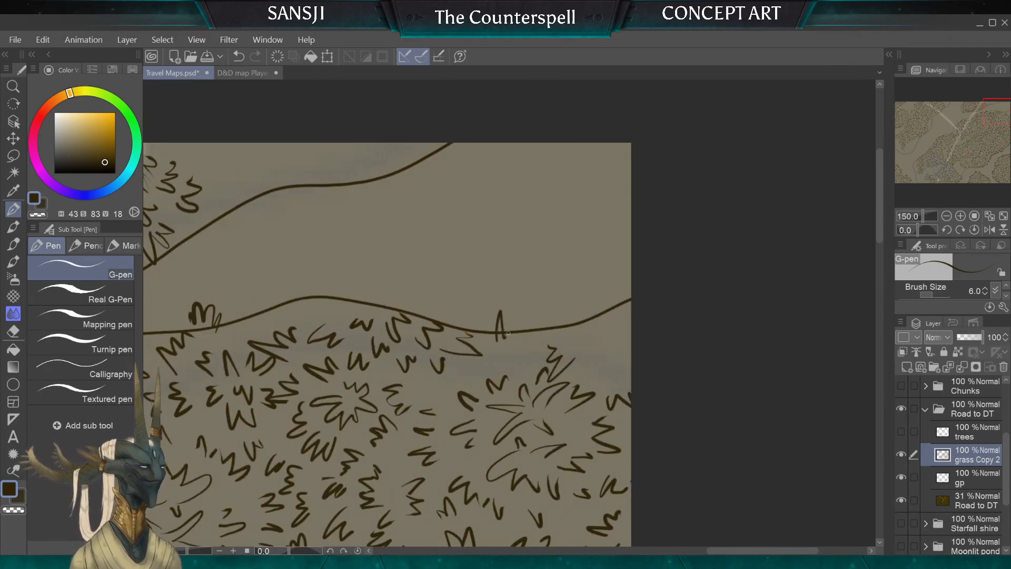
{"action": "left_click_drag", "start_coordinate": [507, 337], "coordinate": [557, 319]}
{"action": "mouse_move", "coordinate": [556, 329]}
{"action": "left_mouse_down"}
{"action": "mouse_move", "coordinate": [574, 315]}
{"action": "mouse_move", "coordinate": [613, 327]}
{"action": "mouse_move", "coordinate": [618, 351]}
{"action": "left_mouse_up"}
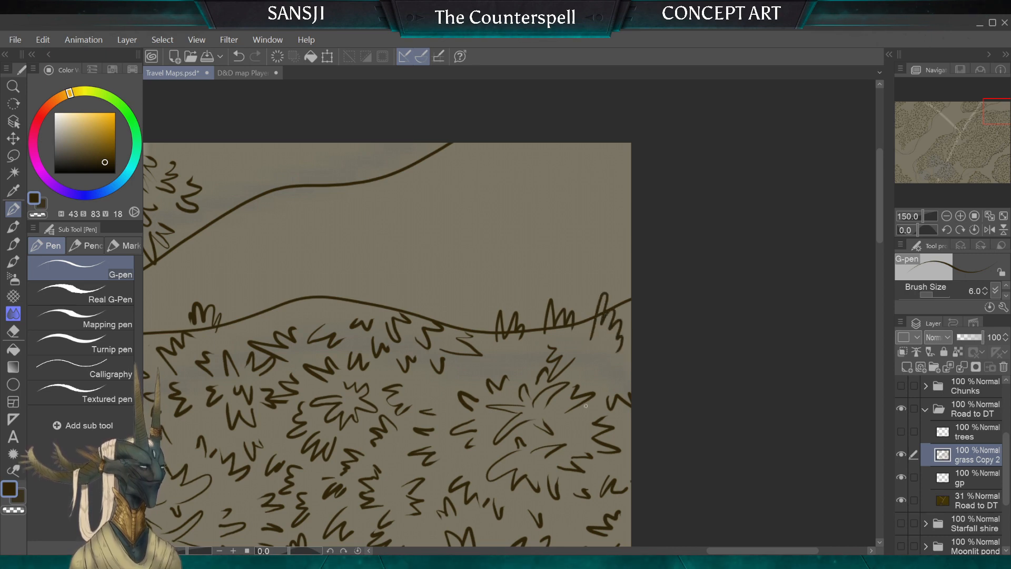
{"action": "key", "text": "ctrl+z"}
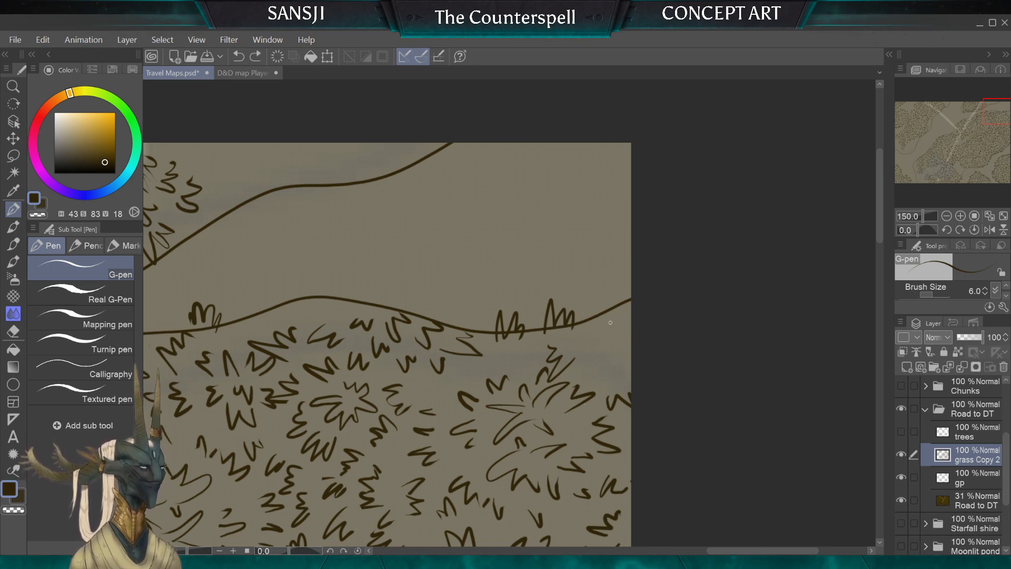
{"action": "mouse_move", "coordinate": [599, 315]}
{"action": "left_mouse_down"}
{"action": "mouse_move", "coordinate": [619, 323]}
{"action": "mouse_move", "coordinate": [622, 348]}
{"action": "mouse_move", "coordinate": [596, 337]}
{"action": "mouse_move", "coordinate": [615, 337]}
{"action": "mouse_move", "coordinate": [604, 356]}
{"action": "mouse_move", "coordinate": [587, 330]}
{"action": "mouse_move", "coordinate": [625, 353]}
{"action": "left_mouse_up"}
{"action": "key", "text": "ctrl+z"}
{"action": "key", "text": "ctrl+z"}
{"action": "key", "text": "ctrl+z"}
{"action": "mouse_move", "coordinate": [587, 318]}
{"action": "left_mouse_down"}
{"action": "mouse_move", "coordinate": [609, 314]}
{"action": "mouse_move", "coordinate": [624, 348]}
{"action": "left_mouse_up"}
{"action": "key", "text": "ctrl+z"}
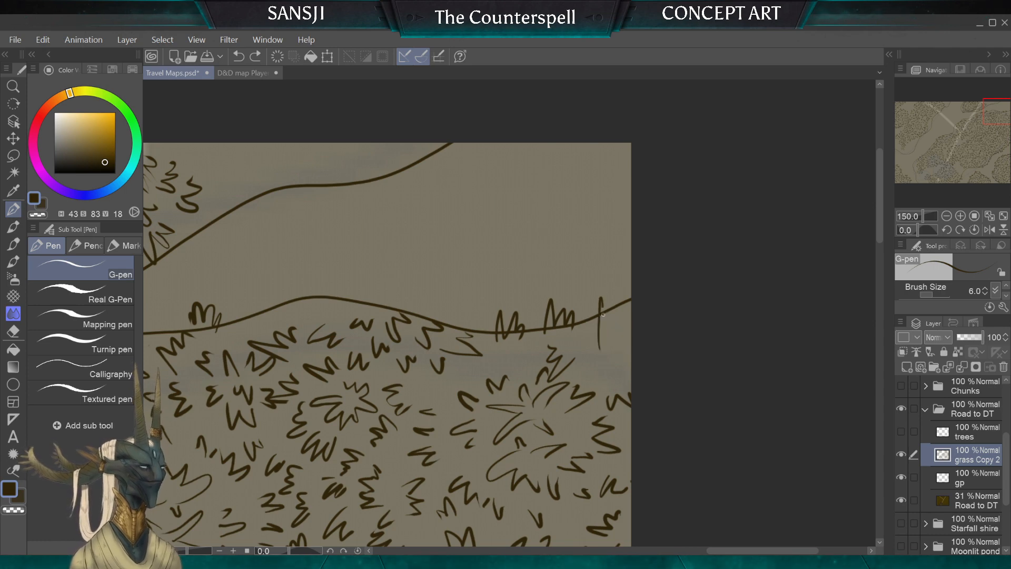
{"action": "key", "text": "ctrl+z"}
Draw a leafy bush at the map edge inside the forest, grass tufts on the outline beside it, and a small tuft nearby
{"action": "mouse_move", "coordinate": [599, 350]}
{"action": "left_mouse_down"}
{"action": "mouse_move", "coordinate": [597, 302]}
{"action": "mouse_move", "coordinate": [607, 347]}
{"action": "mouse_move", "coordinate": [630, 335]}
{"action": "mouse_move", "coordinate": [617, 365]}
{"action": "mouse_move", "coordinate": [617, 344]}
{"action": "mouse_move", "coordinate": [611, 356]}
{"action": "mouse_move", "coordinate": [592, 333]}
{"action": "mouse_move", "coordinate": [597, 355]}
{"action": "mouse_move", "coordinate": [581, 364]}
{"action": "mouse_move", "coordinate": [596, 380]}
{"action": "mouse_move", "coordinate": [618, 352]}
{"action": "mouse_move", "coordinate": [633, 374]}
{"action": "mouse_move", "coordinate": [614, 385]}
{"action": "left_mouse_up"}
{"action": "key", "text": "ctrl+z"}
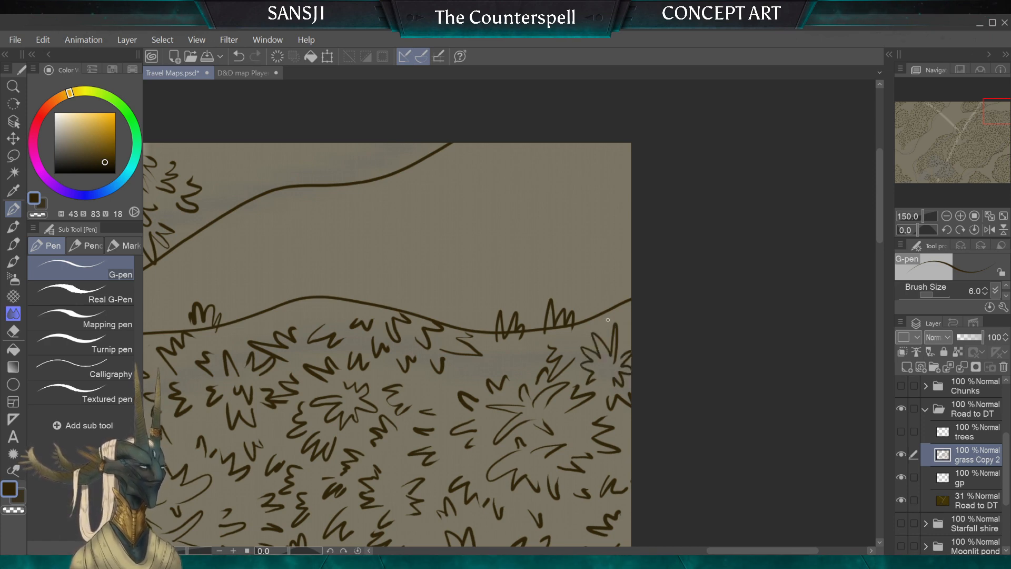
{"action": "mouse_move", "coordinate": [607, 320]}
{"action": "left_mouse_down"}
{"action": "mouse_move", "coordinate": [589, 305]}
{"action": "mouse_move", "coordinate": [585, 326]}
{"action": "left_mouse_up"}
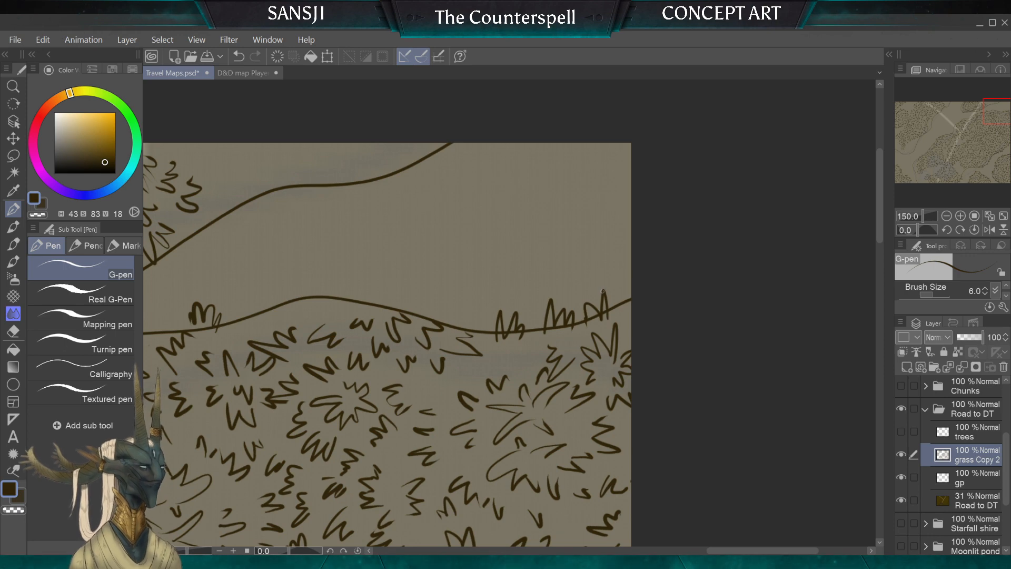
{"action": "key", "text": "ctrl+y"}
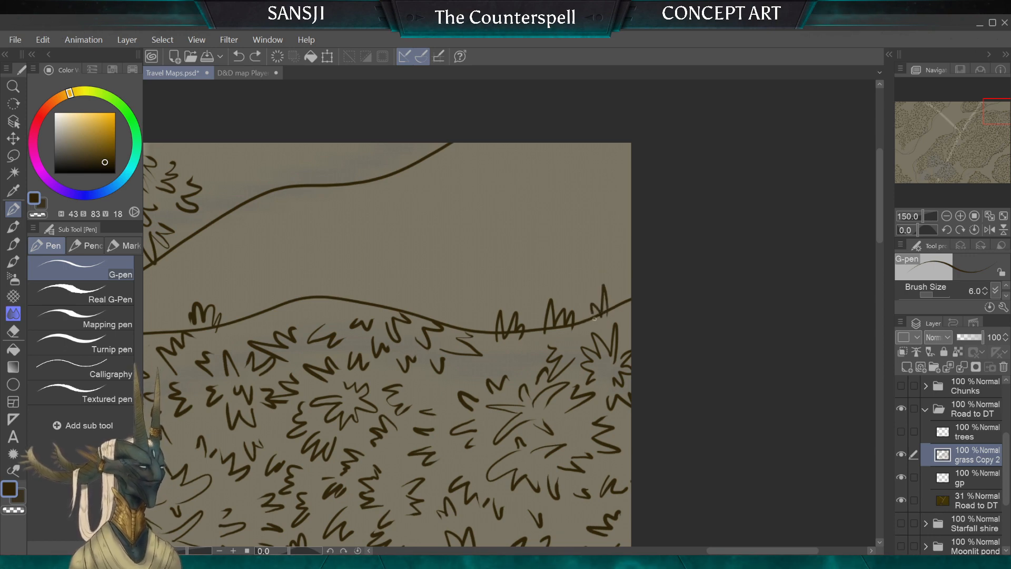
{"action": "key", "text": "ctrl+z"}
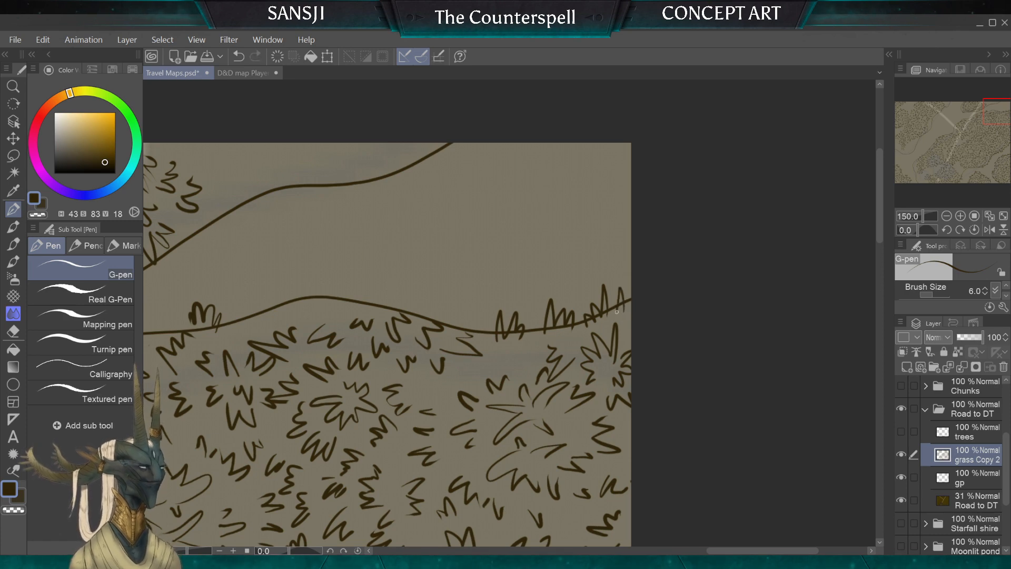
{"action": "left_click_drag", "start_coordinate": [527, 366], "coordinate": [520, 361]}
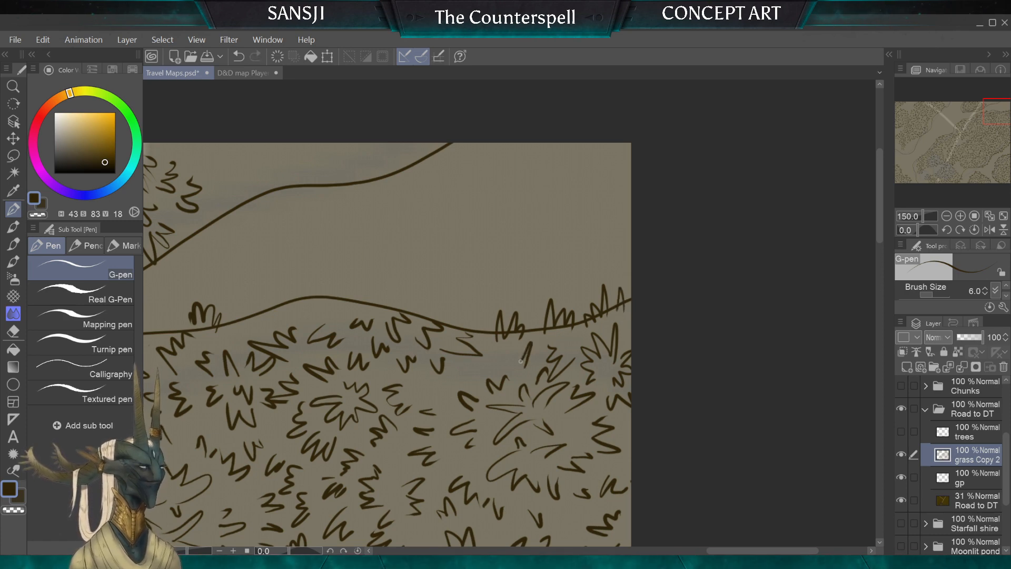
Erase the tufts just inside the outline near the map's corner with the Hard eraser at size 30 and replace them with G-pen tufts
{"action": "scroll", "coordinate": [465, 386], "scroll_direction": "down", "scroll_amount": 3}
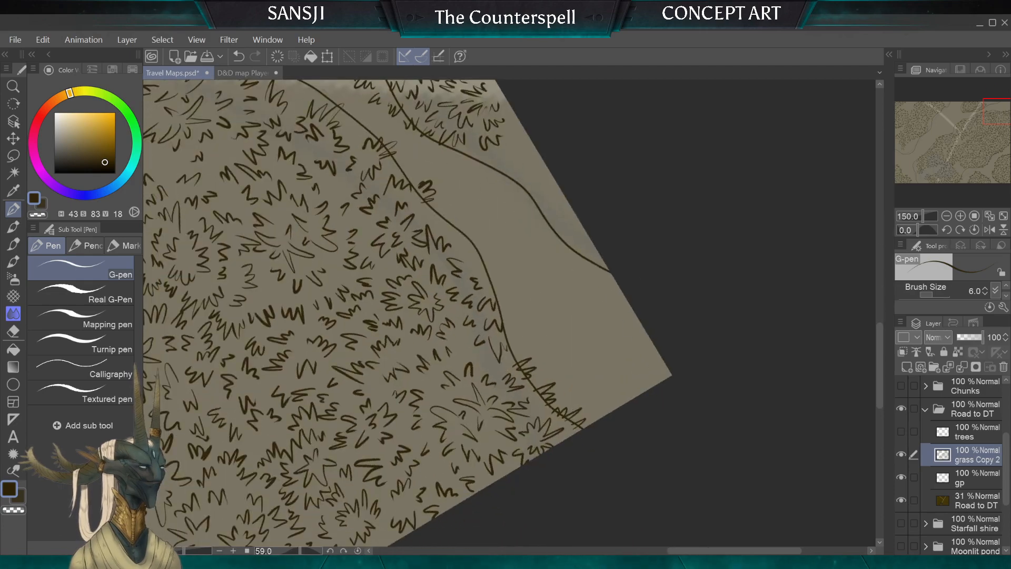
{"action": "scroll", "coordinate": [500, 316], "scroll_direction": "up", "scroll_amount": 3}
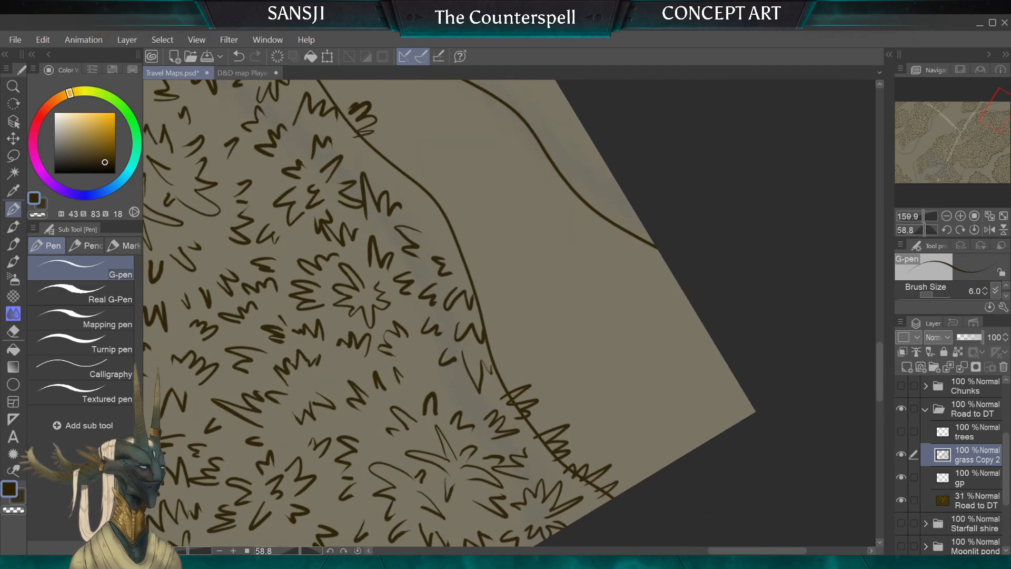
{"action": "left_click", "coordinate": [14, 333]}
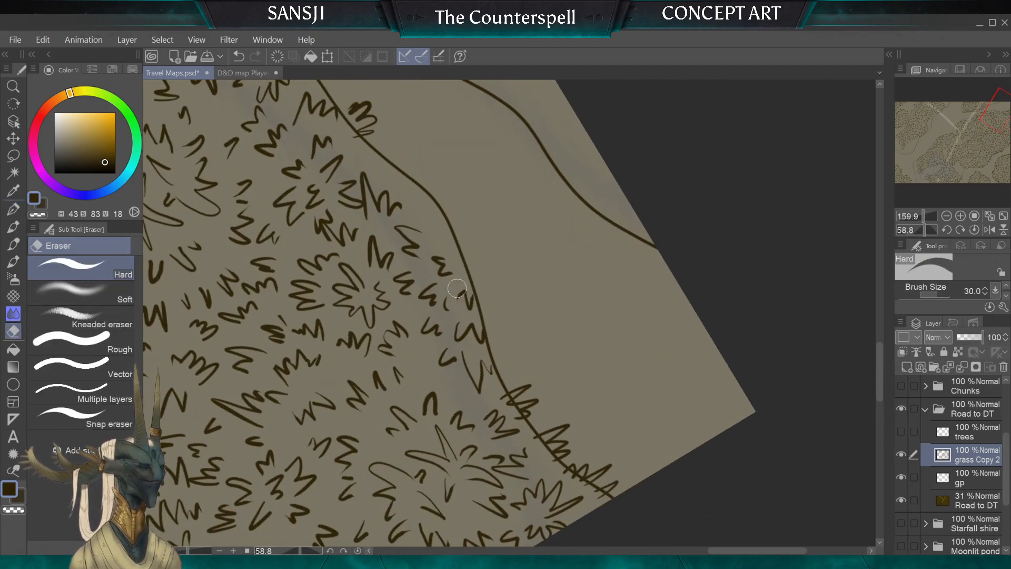
{"action": "left_click_drag", "start_coordinate": [463, 311], "coordinate": [463, 350]}
{"action": "mouse_move", "coordinate": [474, 385]}
{"action": "left_mouse_down"}
{"action": "mouse_move", "coordinate": [504, 350]}
{"action": "mouse_move", "coordinate": [493, 337]}
{"action": "mouse_move", "coordinate": [475, 358]}
{"action": "mouse_move", "coordinate": [468, 398]}
{"action": "mouse_move", "coordinate": [467, 389]}
{"action": "mouse_move", "coordinate": [424, 384]}
{"action": "mouse_move", "coordinate": [426, 360]}
{"action": "mouse_move", "coordinate": [430, 377]}
{"action": "mouse_move", "coordinate": [409, 374]}
{"action": "left_mouse_up"}
{"action": "left_click", "coordinate": [13, 209]}
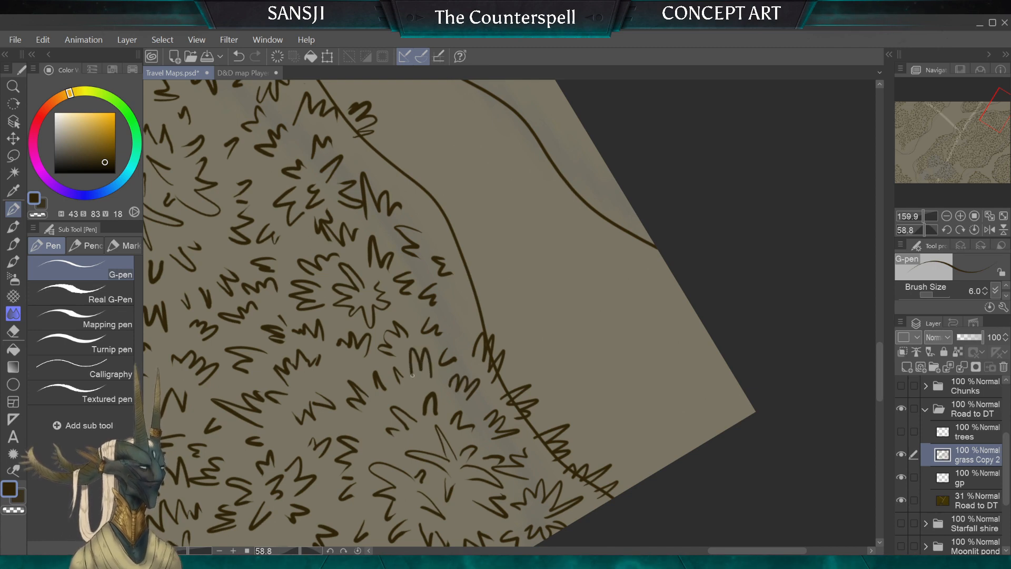
Draw grass tufts across the bare forest outline up to and around its bend, adding one just inside it
{"action": "left_click_drag", "start_coordinate": [466, 296], "coordinate": [458, 331]}
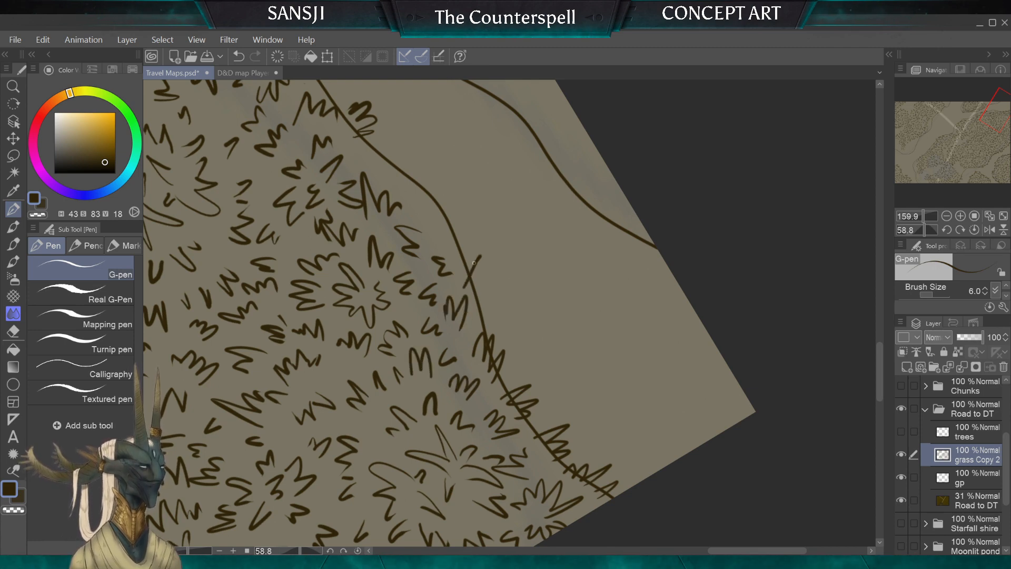
{"action": "left_click_drag", "start_coordinate": [470, 273], "coordinate": [461, 245]}
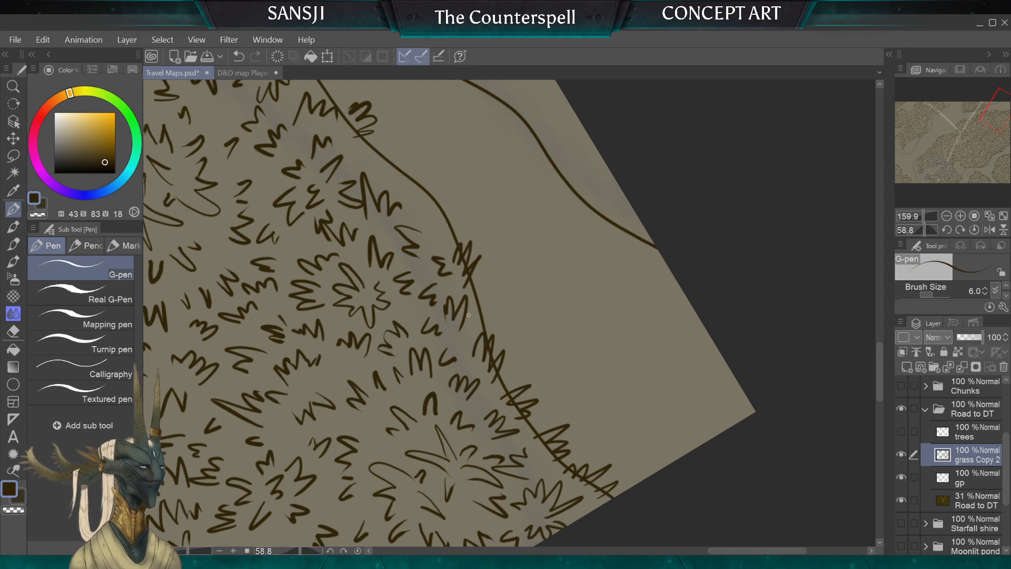
{"action": "scroll", "coordinate": [469, 315], "scroll_direction": "up", "scroll_amount": 3}
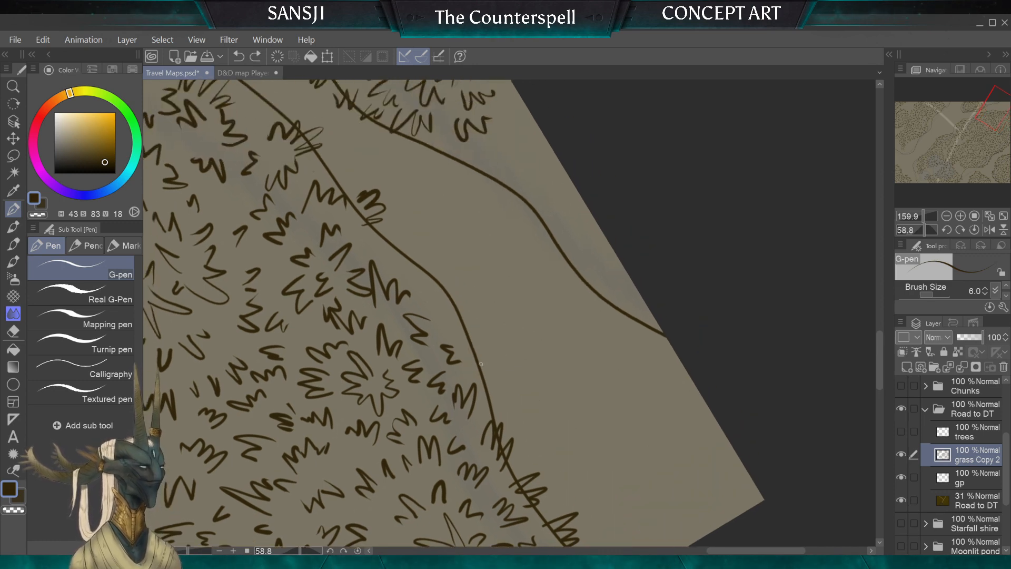
{"action": "left_click_drag", "start_coordinate": [478, 345], "coordinate": [461, 343]}
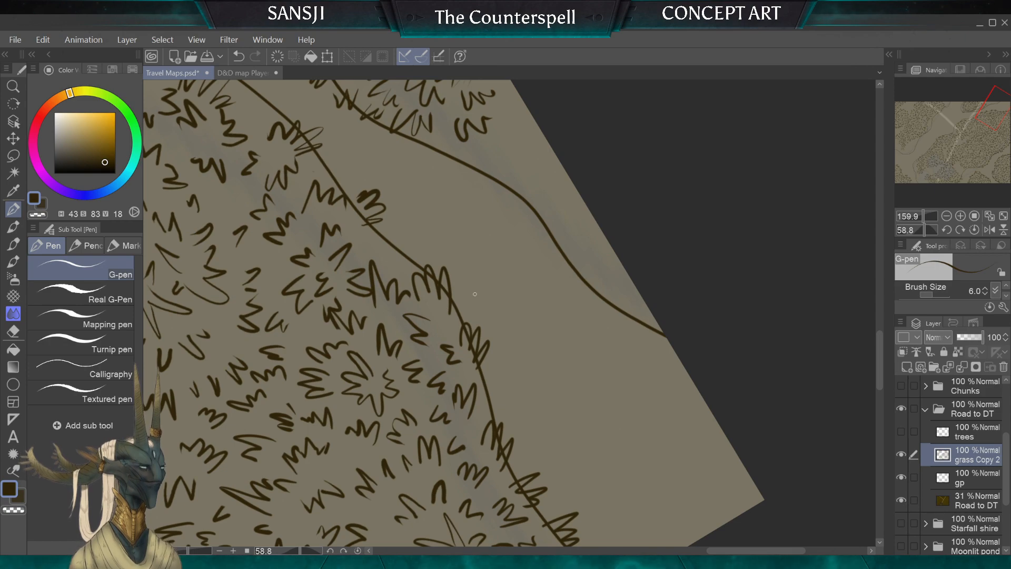
Redraw the last tuft on the forest outline and add a small tuft in the gap between the nearby bushes
{"action": "scroll", "coordinate": [474, 293], "scroll_direction": "down", "scroll_amount": 3}
{"action": "scroll", "coordinate": [431, 368], "scroll_direction": "up", "scroll_amount": 1}
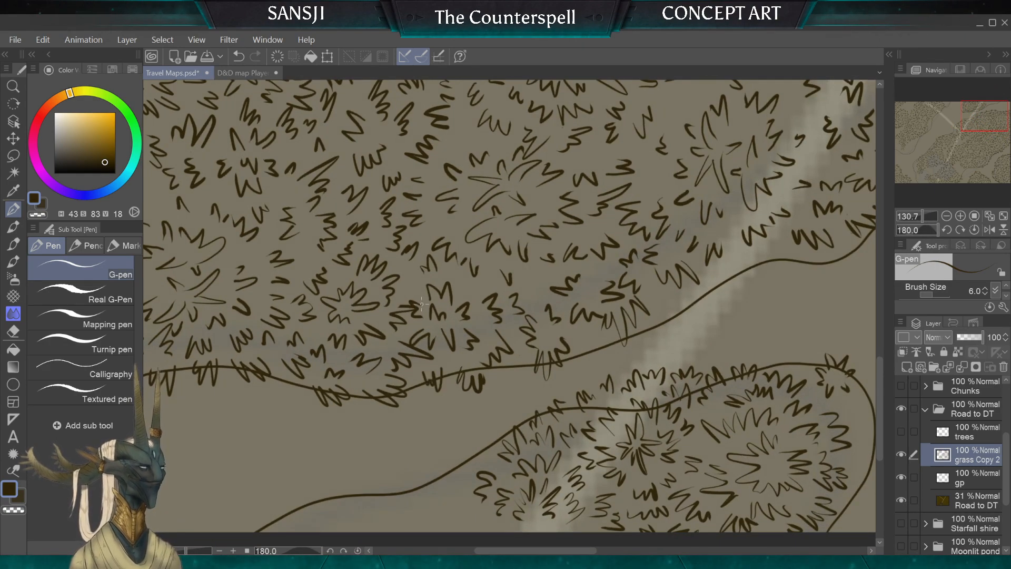
{"action": "key", "text": "ctrl+z"}
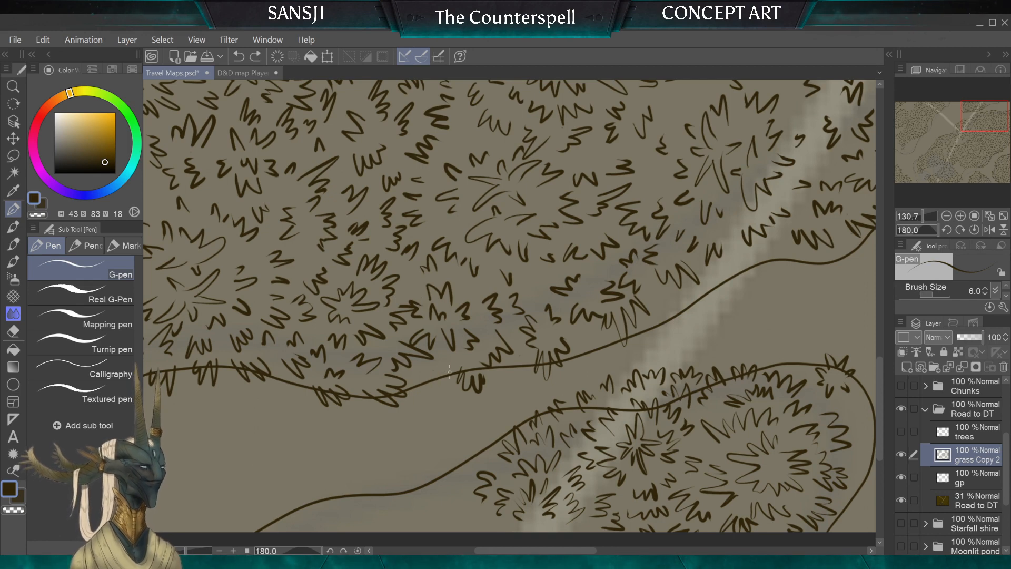
{"action": "left_click_drag", "start_coordinate": [425, 368], "coordinate": [444, 387]}
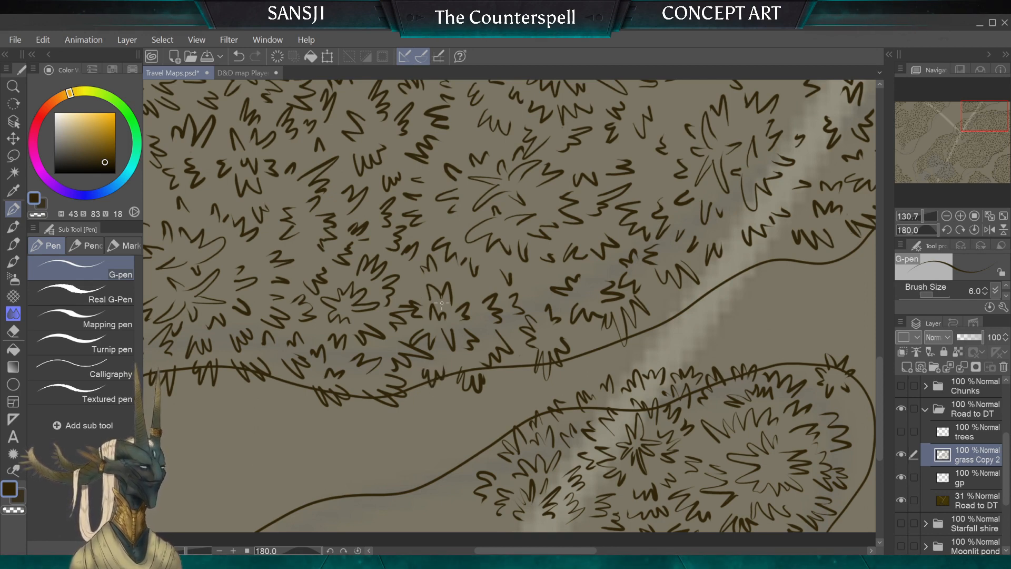
{"action": "scroll", "coordinate": [442, 303], "scroll_direction": "up", "scroll_amount": 2}
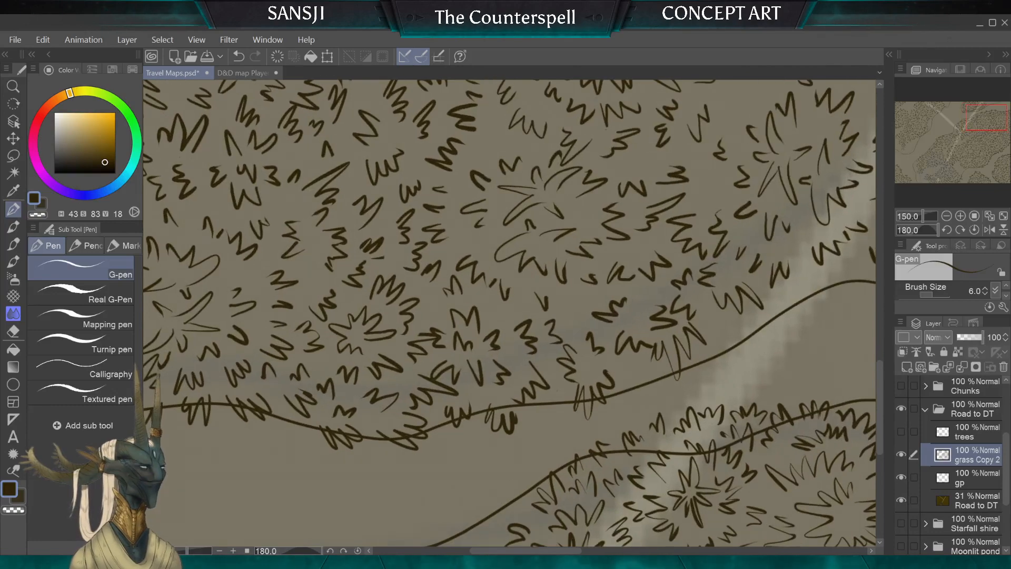
{"action": "left_click_drag", "start_coordinate": [495, 300], "coordinate": [507, 321]}
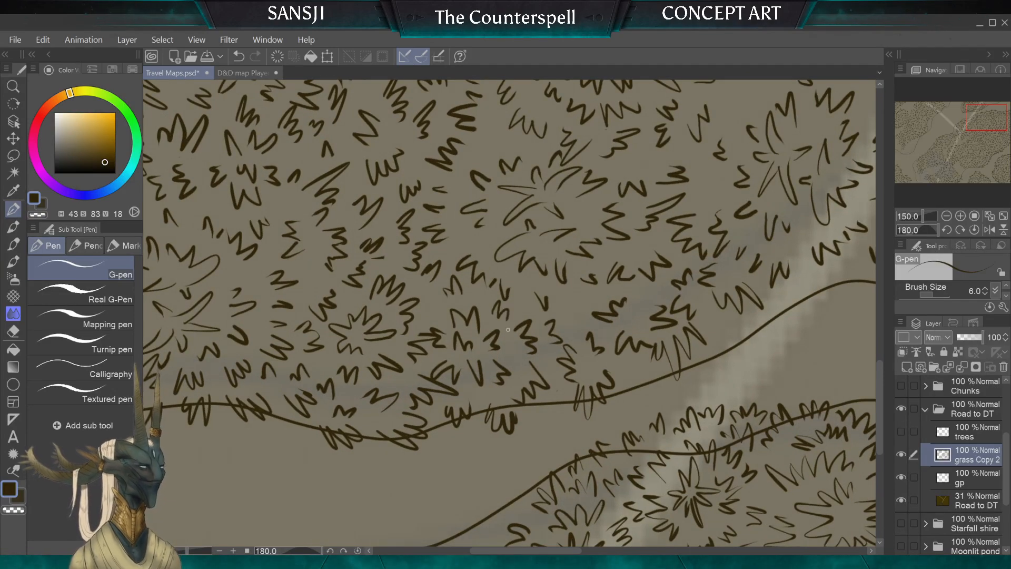
Draw grass tufts along the bare outline of the small grove, from the map edge towards its bushes
{"action": "scroll", "coordinate": [507, 330], "scroll_direction": "down", "scroll_amount": 4}
{"action": "scroll", "coordinate": [508, 330], "scroll_direction": "down", "scroll_amount": 2}
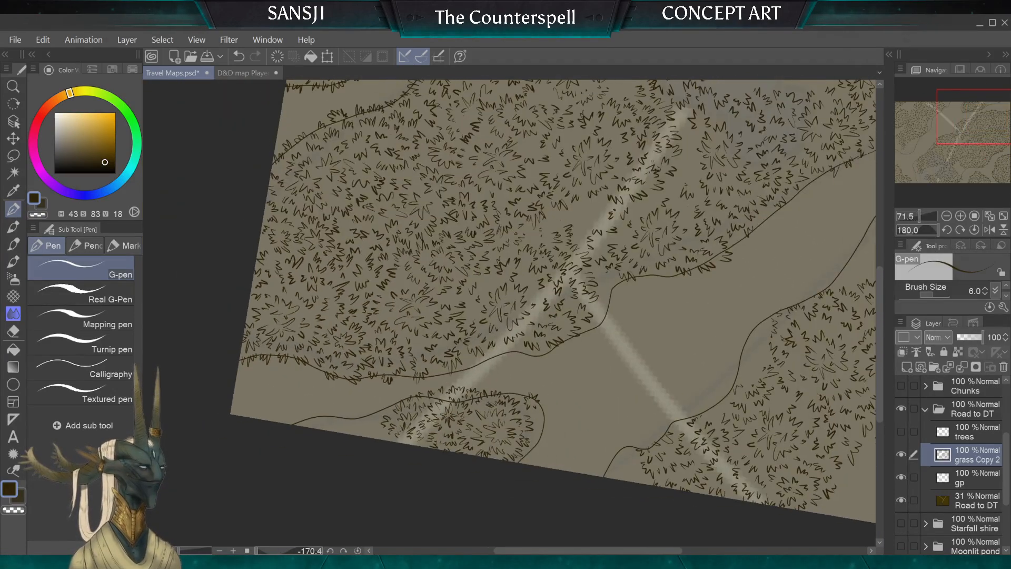
{"action": "left_click_drag", "start_coordinate": [280, 413], "coordinate": [370, 346]}
{"action": "scroll", "coordinate": [370, 347], "scroll_direction": "up", "scroll_amount": 4}
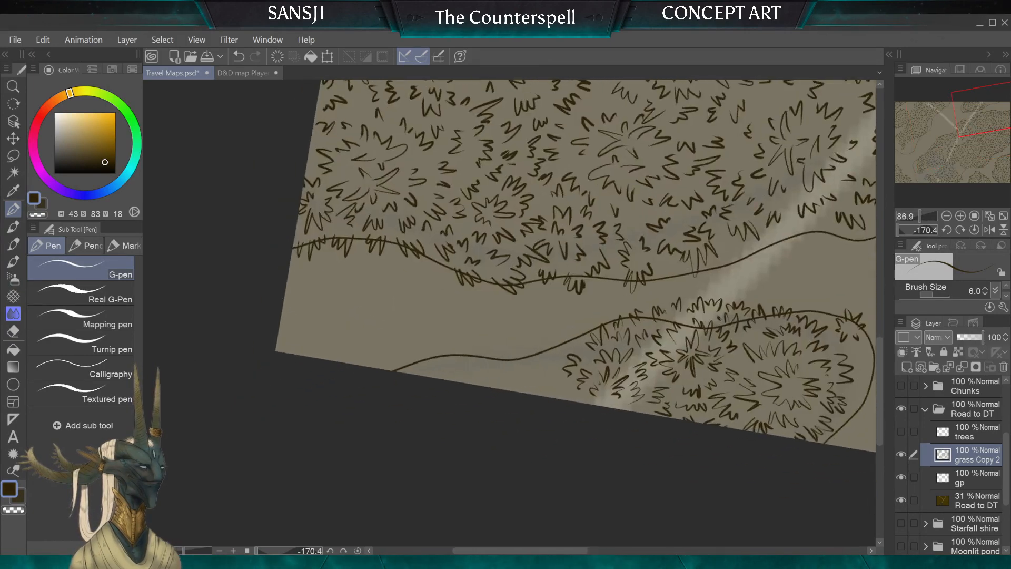
{"action": "scroll", "coordinate": [429, 358], "scroll_direction": "up", "scroll_amount": 2}
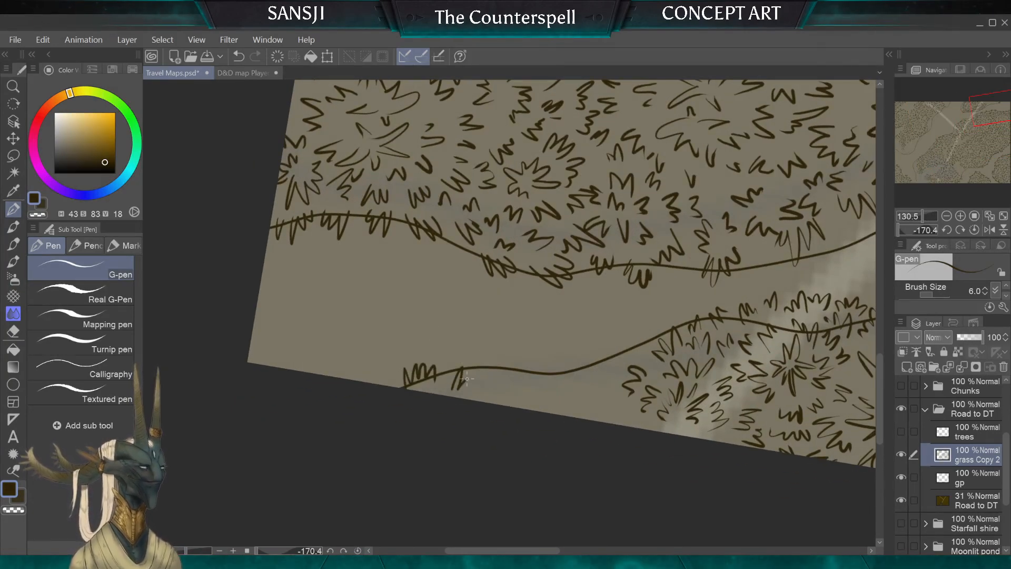
{"action": "left_click_drag", "start_coordinate": [454, 371], "coordinate": [468, 389]}
{"action": "mouse_move", "coordinate": [482, 380]}
{"action": "left_mouse_down"}
{"action": "mouse_move", "coordinate": [473, 354]}
{"action": "mouse_move", "coordinate": [511, 374]}
{"action": "mouse_move", "coordinate": [573, 351]}
{"action": "mouse_move", "coordinate": [568, 371]}
{"action": "mouse_move", "coordinate": [542, 377]}
{"action": "left_mouse_up"}
{"action": "left_click_drag", "start_coordinate": [603, 358], "coordinate": [577, 389]}
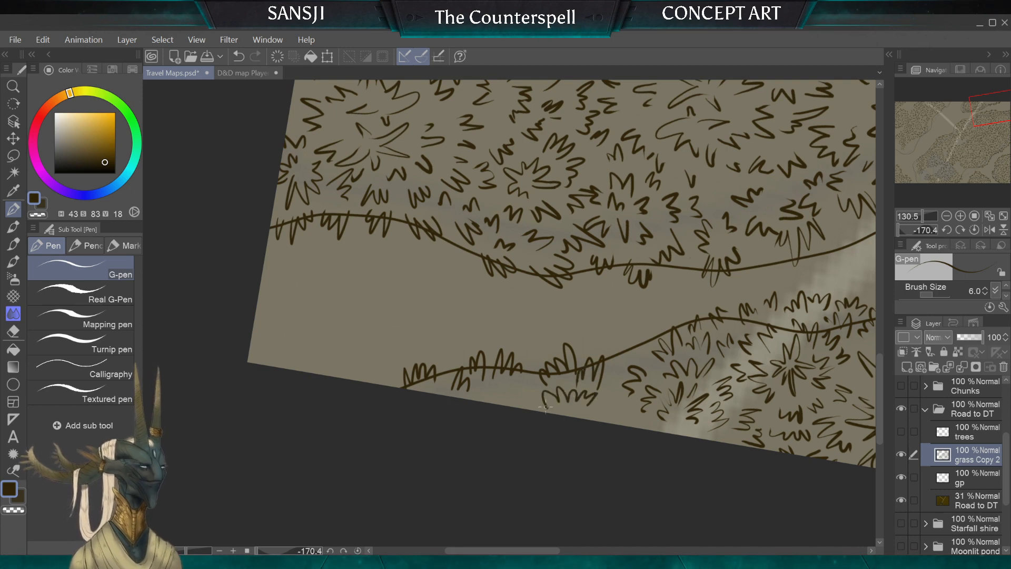
Fill the narrow strip between the small grove's outline and the map edge with leaf tufts, and continue the tufts along the outline
{"action": "key", "text": "ctrl+z"}
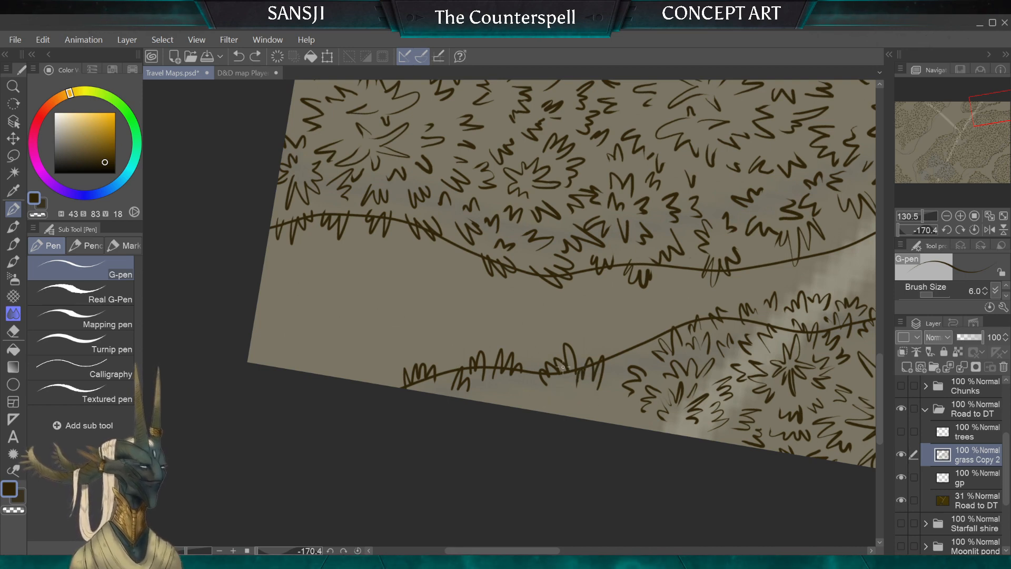
{"action": "left_click_drag", "start_coordinate": [547, 392], "coordinate": [557, 406]}
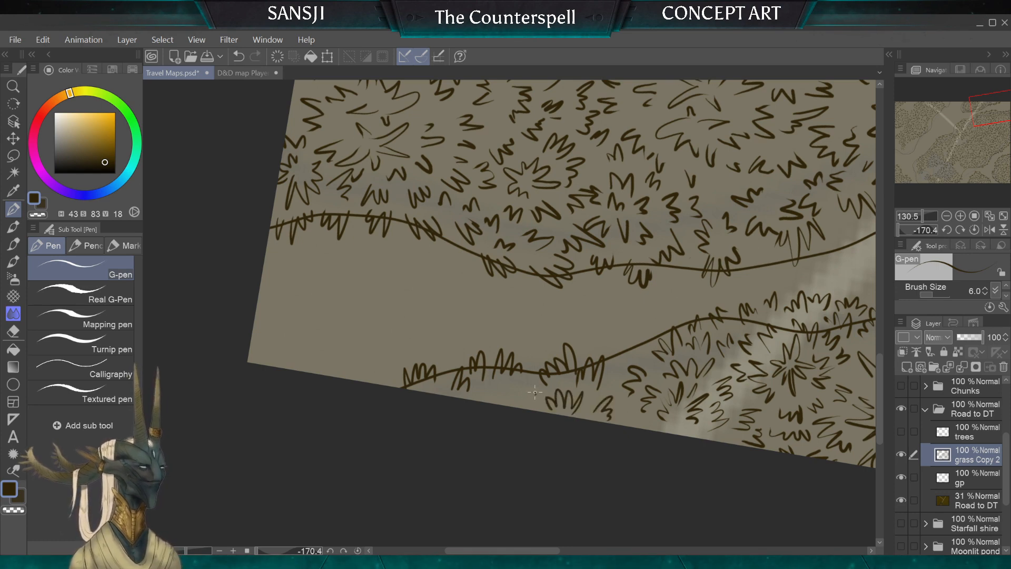
{"action": "key", "text": "ctrl+z"}
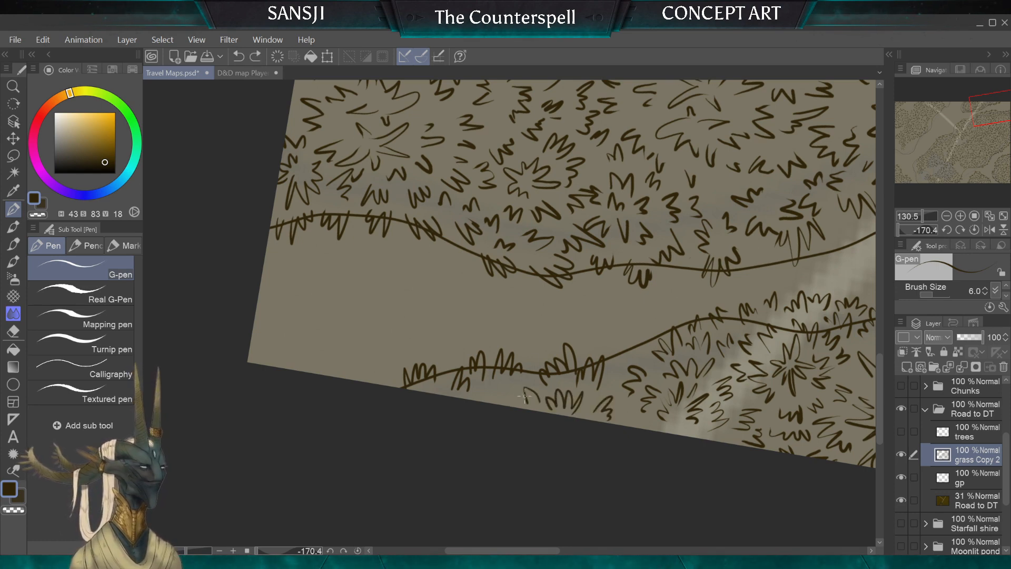
{"action": "left_click_drag", "start_coordinate": [503, 394], "coordinate": [490, 399]}
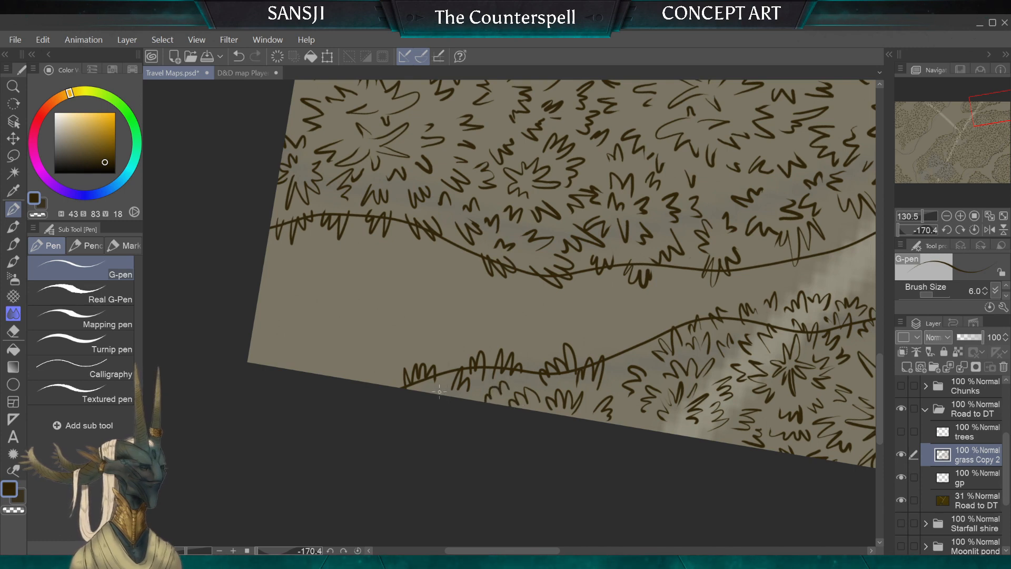
{"action": "left_click_drag", "start_coordinate": [626, 407], "coordinate": [631, 423]}
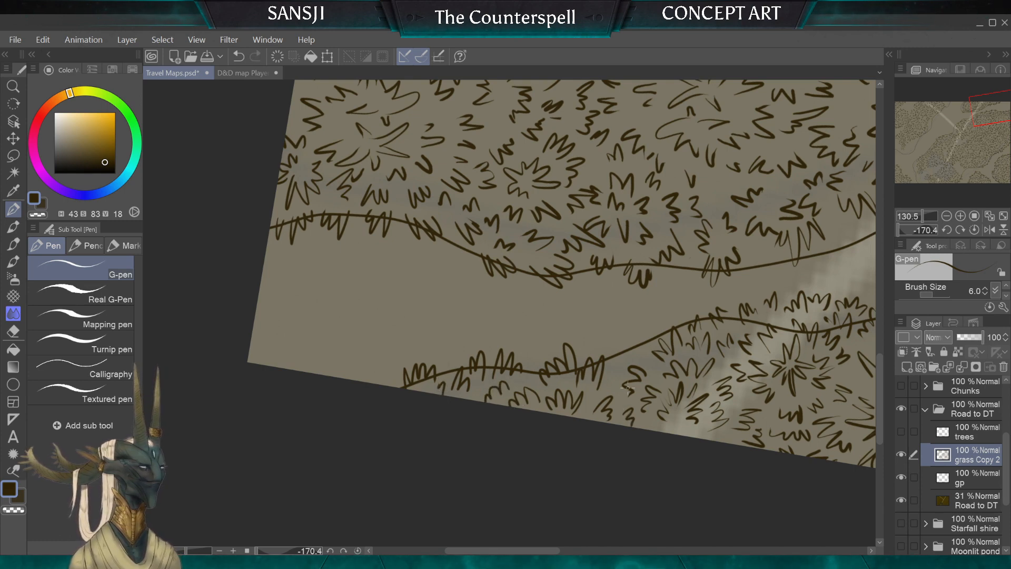
{"action": "mouse_move", "coordinate": [625, 359]}
{"action": "left_mouse_down"}
{"action": "mouse_move", "coordinate": [644, 326]}
{"action": "mouse_move", "coordinate": [636, 336]}
{"action": "left_mouse_up"}
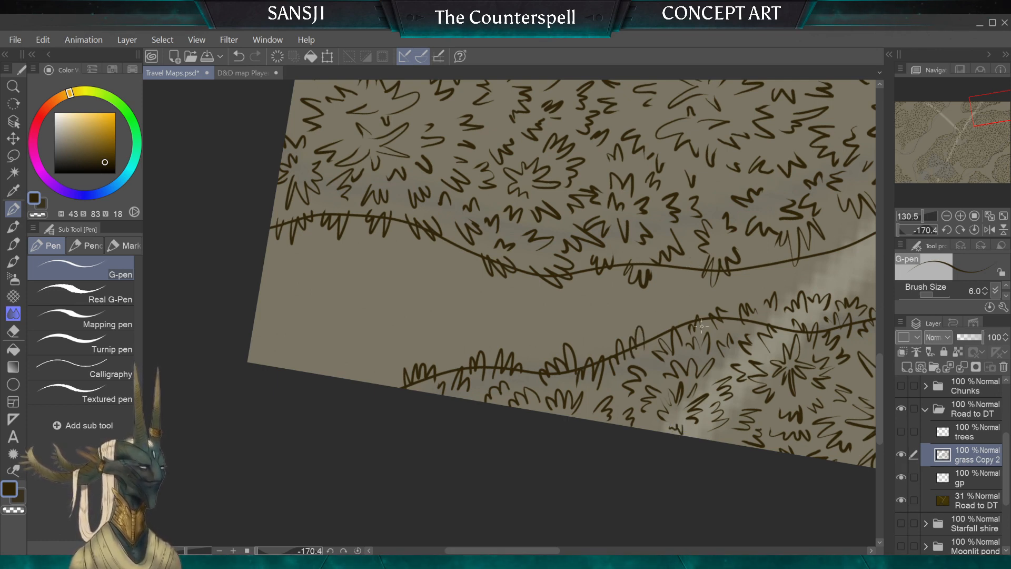
Shrink the hard eraser to size 15 and erase the rough tuft on the small grove's outline just before the road
{"action": "left_click_drag", "start_coordinate": [702, 326], "coordinate": [499, 348]}
{"action": "left_click_drag", "start_coordinate": [685, 347], "coordinate": [687, 337]}
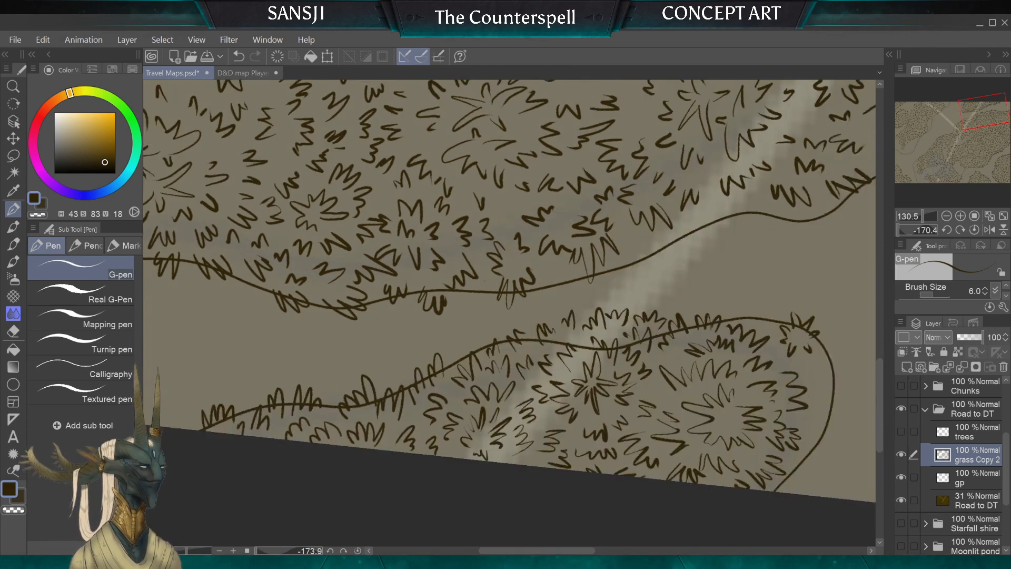
{"action": "left_click_drag", "start_coordinate": [594, 337], "coordinate": [540, 348]}
{"action": "scroll", "coordinate": [531, 332], "scroll_direction": "up", "scroll_amount": 1}
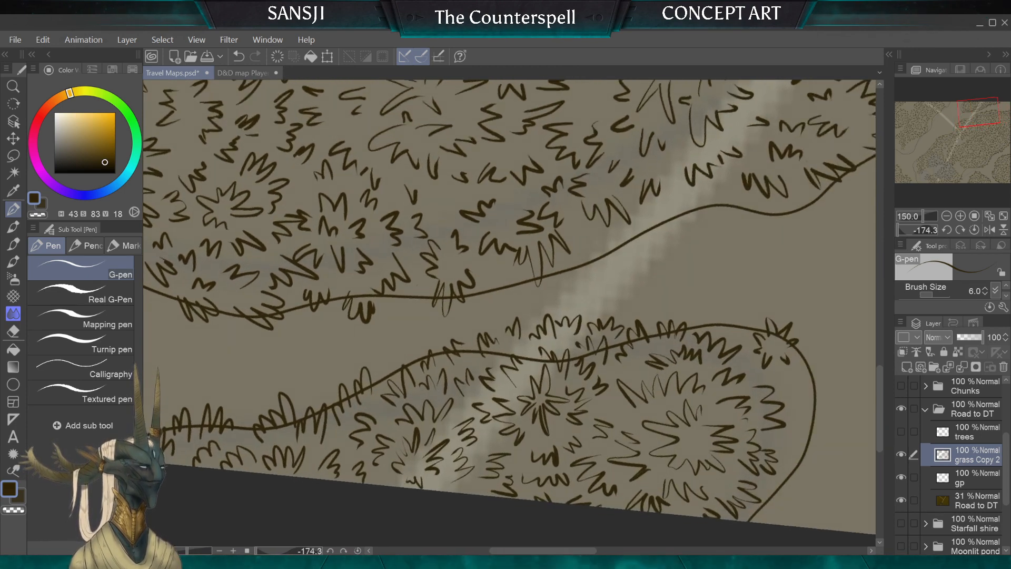
{"action": "key", "text": "e"}
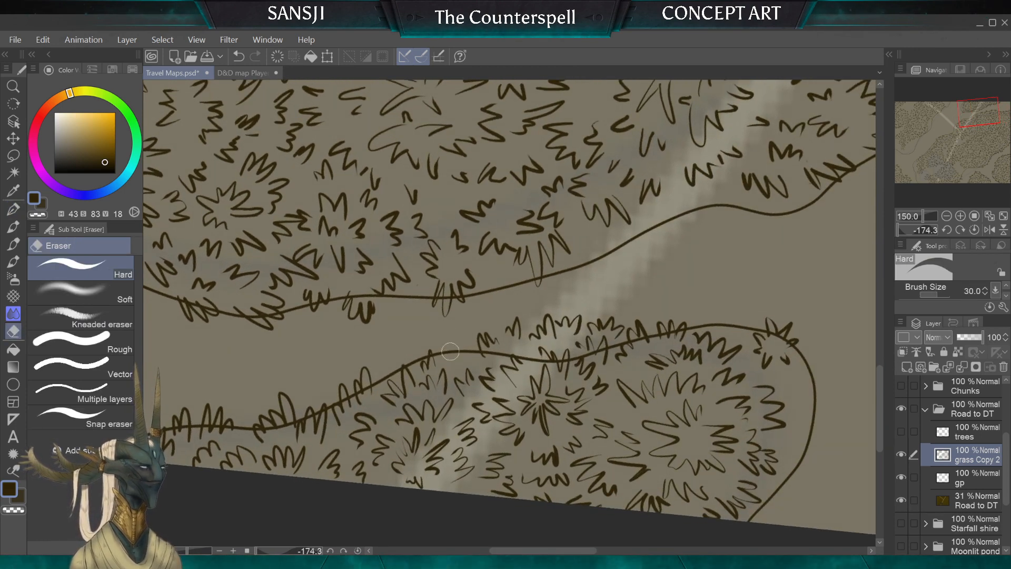
{"action": "key", "text": "bracketleft"}
{"action": "key", "text": "bracketleft"}
{"action": "key", "text": "bracketleft"}
{"action": "key", "text": "bracketleft"}
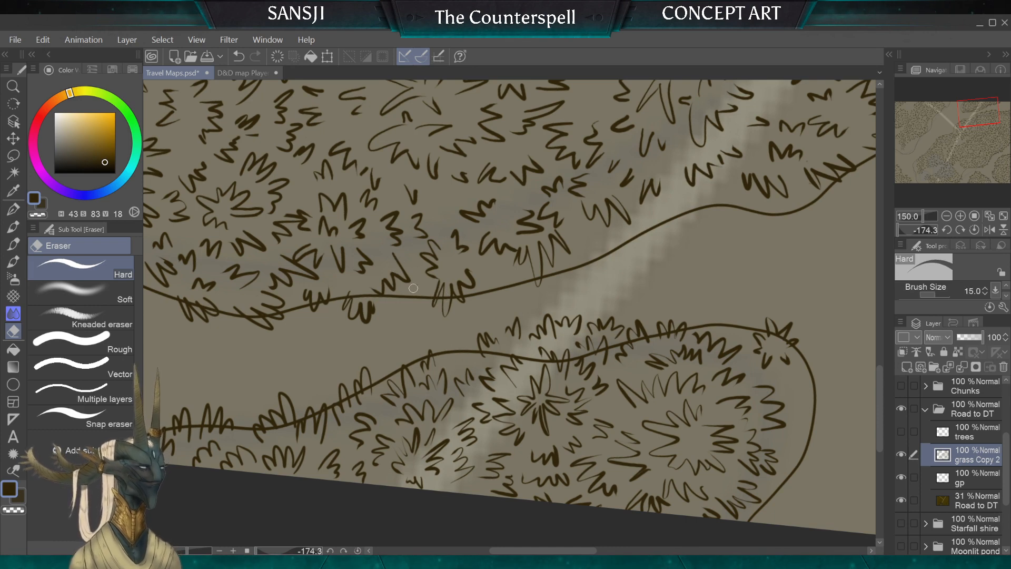
Draw G-pen grass tufts along the small grove's outline, across the road and on towards its rounded end
{"action": "key", "text": "p"}
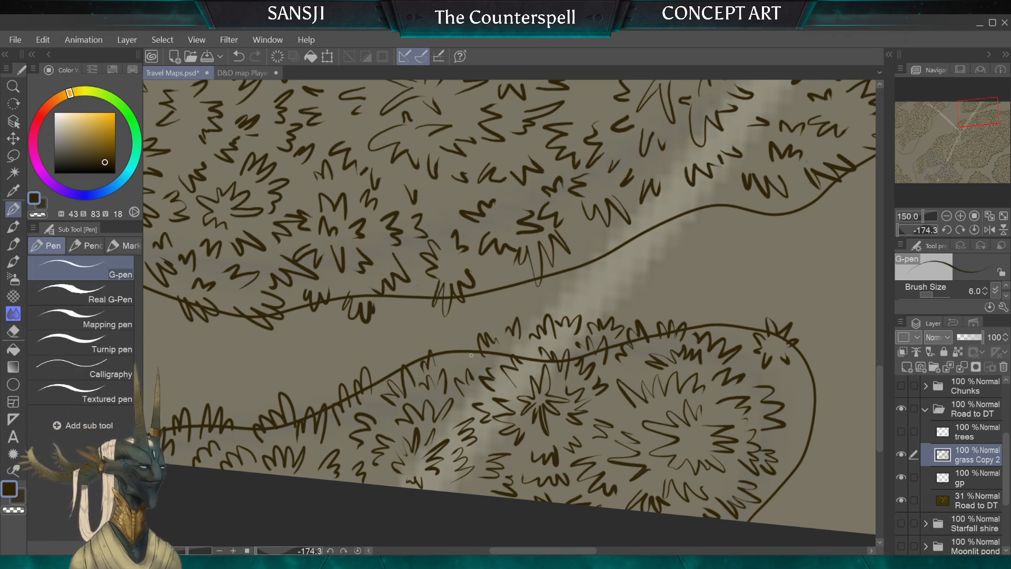
{"action": "left_click_drag", "start_coordinate": [471, 352], "coordinate": [444, 350]}
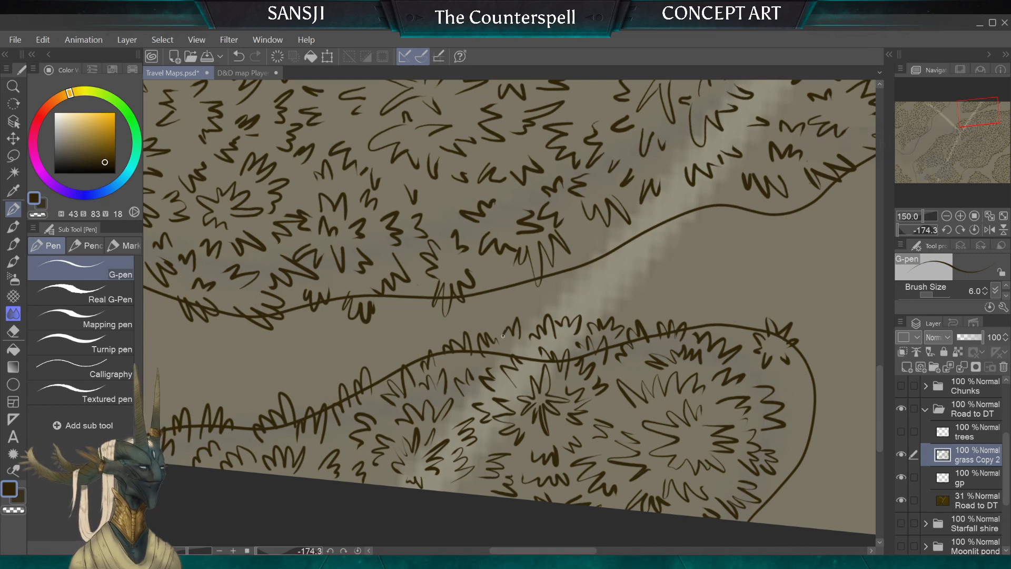
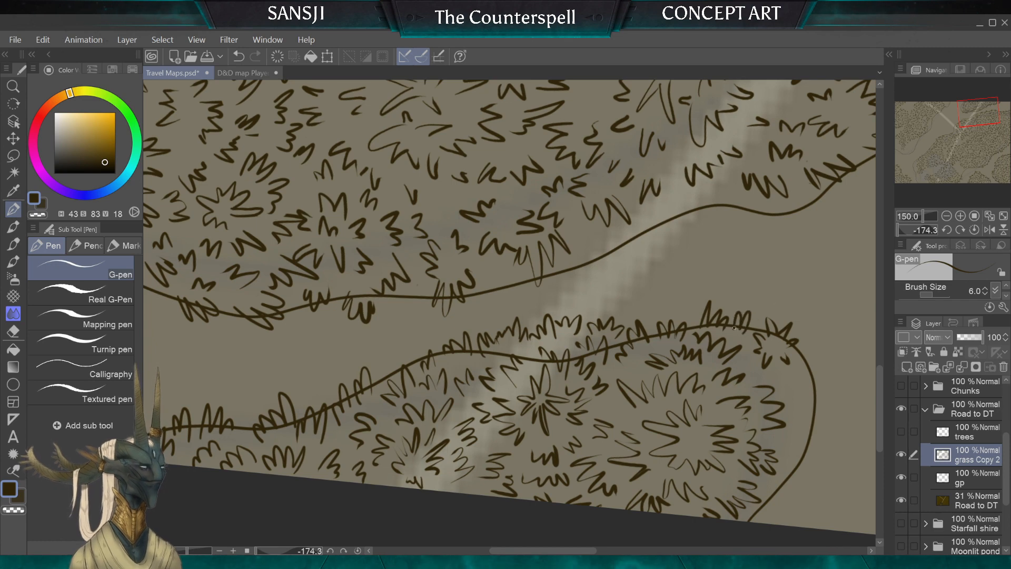
{"action": "left_click_drag", "start_coordinate": [731, 325], "coordinate": [750, 327]}
Erase the straggling tufts above the small grove's outline beside the road and redraw them as tighter grass blades
{"action": "left_click_drag", "start_coordinate": [800, 357], "coordinate": [805, 252]}
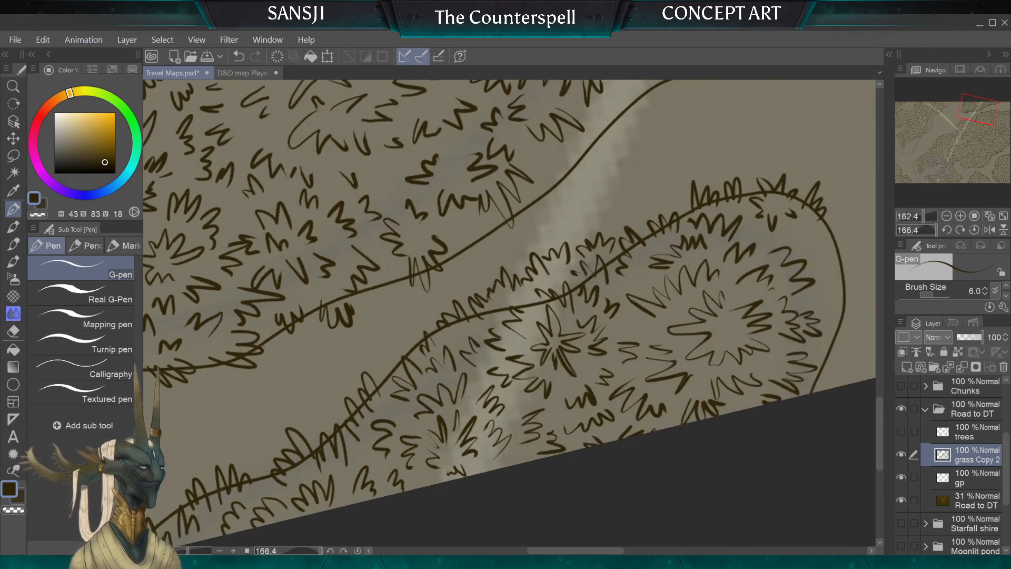
{"action": "left_click_drag", "start_coordinate": [604, 314], "coordinate": [680, 314]}
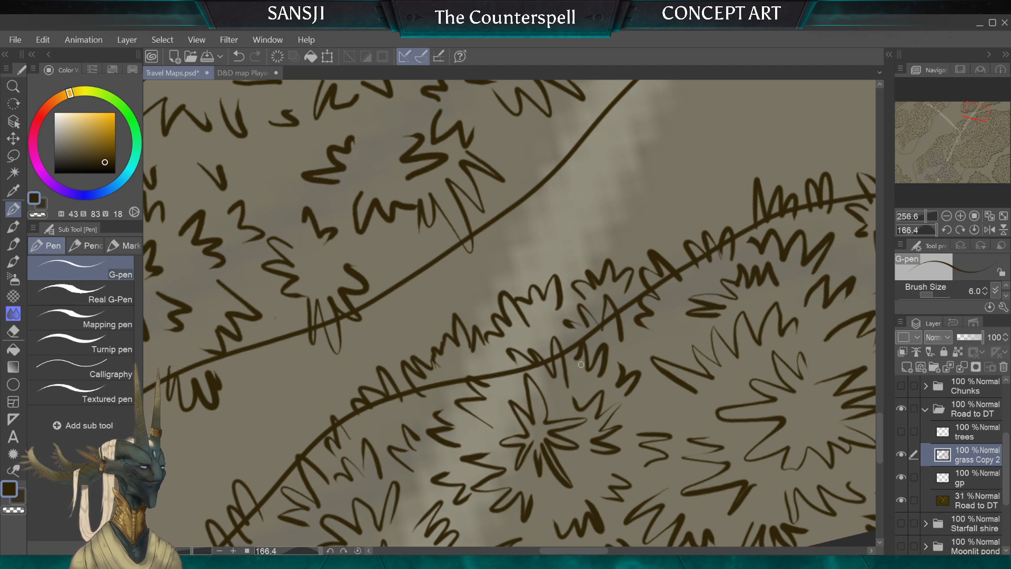
{"action": "key", "text": "e"}
{"action": "mouse_move", "coordinate": [430, 360]}
{"action": "left_mouse_down"}
{"action": "mouse_move", "coordinate": [447, 322]}
{"action": "mouse_move", "coordinate": [473, 351]}
{"action": "left_mouse_up"}
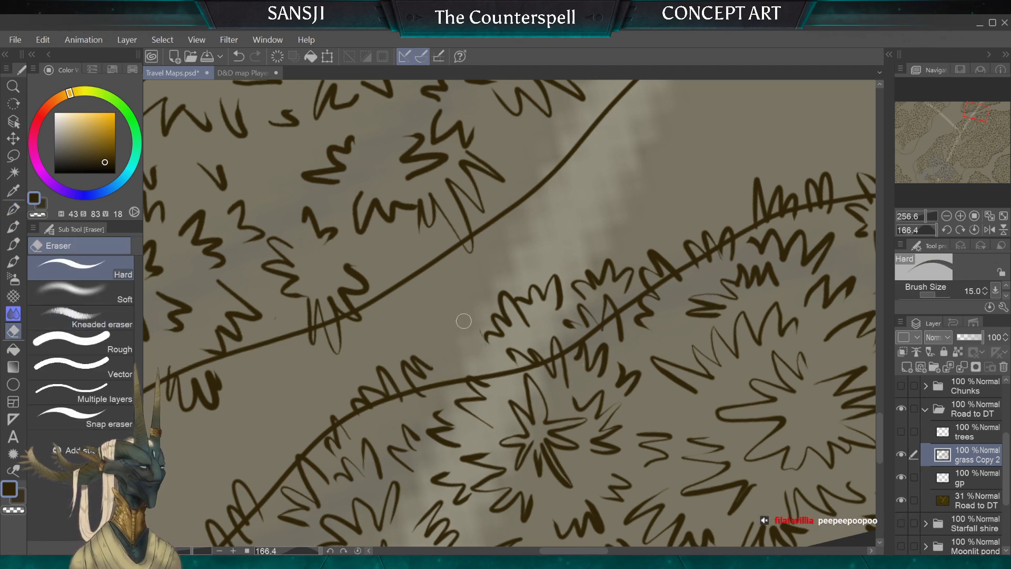
{"action": "key", "text": "p"}
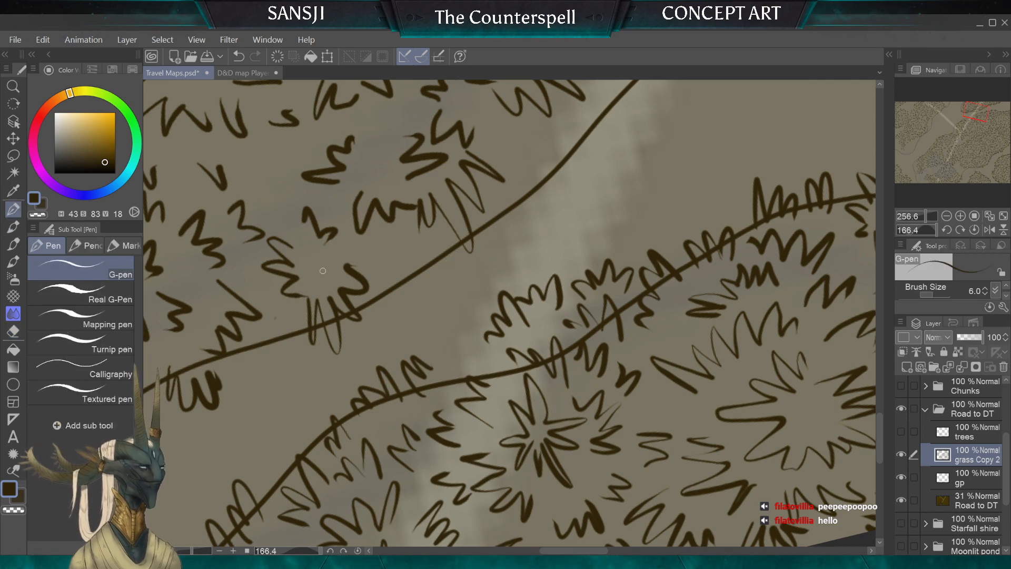
{"action": "mouse_move", "coordinate": [436, 369]}
{"action": "left_mouse_down"}
{"action": "mouse_move", "coordinate": [454, 339]}
{"action": "mouse_move", "coordinate": [473, 334]}
{"action": "left_mouse_up"}
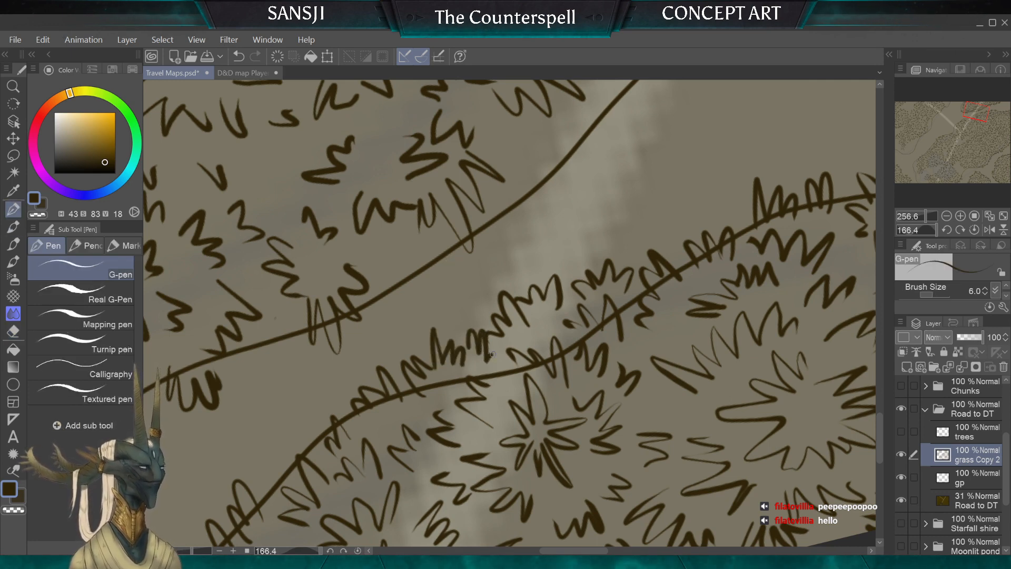
{"action": "left_click_drag", "start_coordinate": [489, 348], "coordinate": [496, 373]}
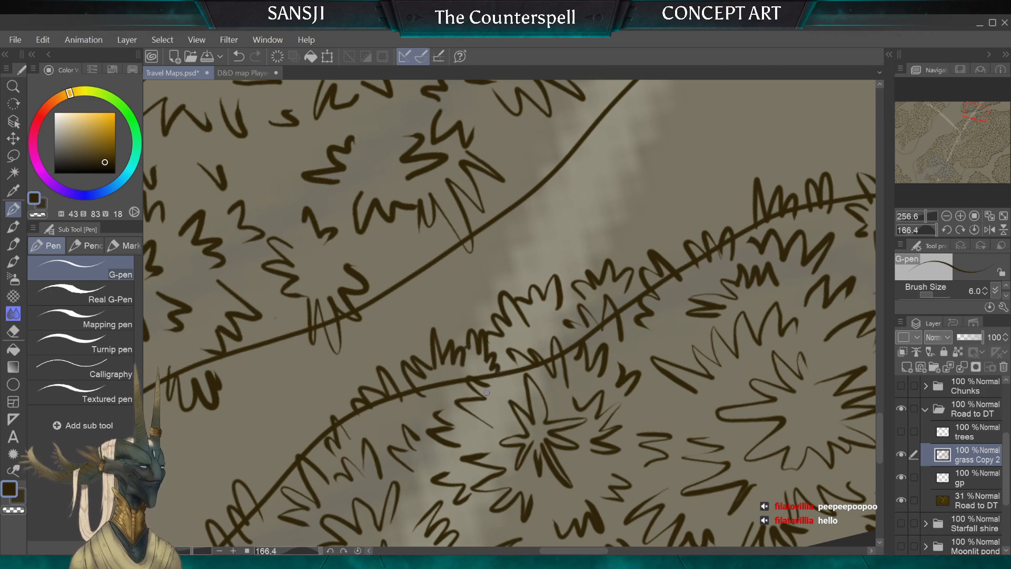
Draw grass tufts around the small grove's rounded end to the map edge and fill the gaps inside with small leaf tufts
{"action": "scroll", "coordinate": [467, 352], "scroll_direction": "down", "scroll_amount": 5}
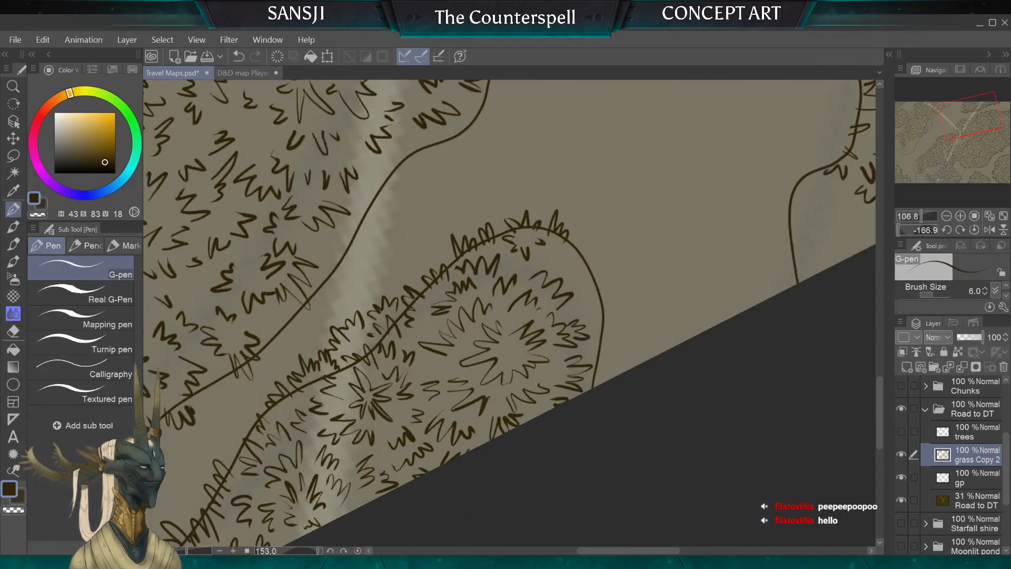
{"action": "scroll", "coordinate": [510, 313], "scroll_direction": "up", "scroll_amount": 4}
{"action": "left_click_drag", "start_coordinate": [506, 305], "coordinate": [497, 320]}
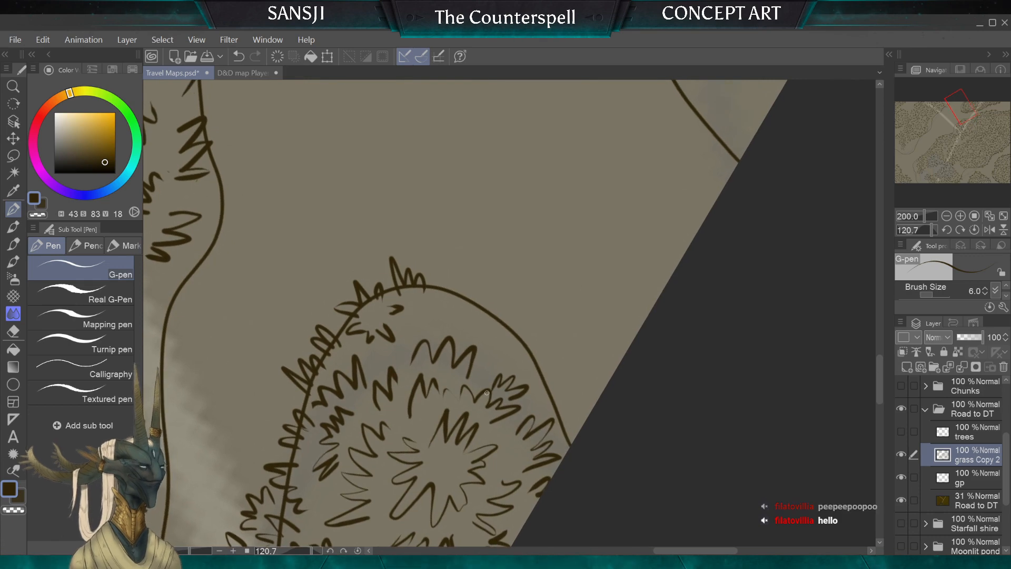
{"action": "mouse_move", "coordinate": [437, 291]}
{"action": "left_mouse_down"}
{"action": "mouse_move", "coordinate": [449, 266]}
{"action": "mouse_move", "coordinate": [463, 299]}
{"action": "left_mouse_up"}
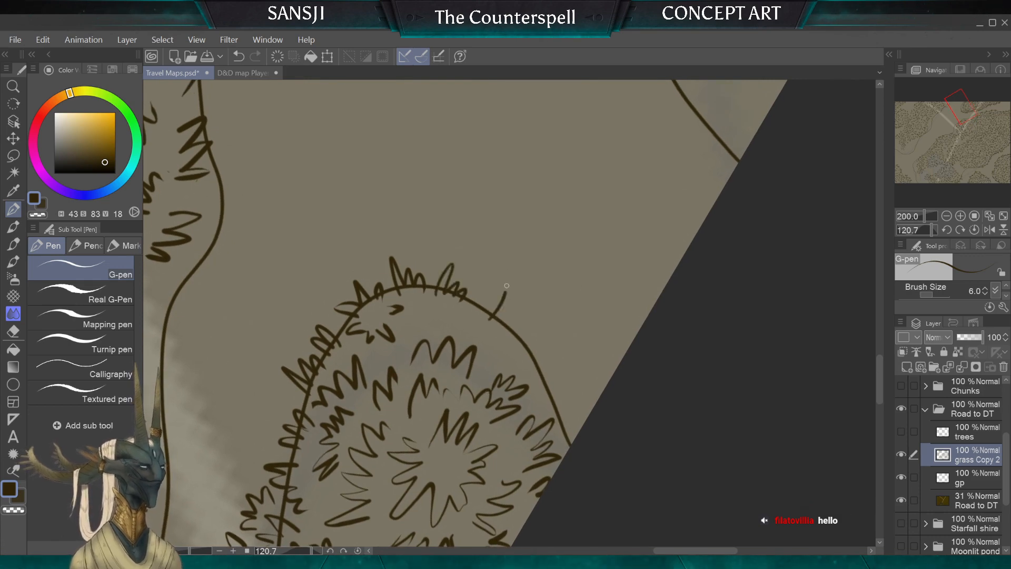
{"action": "mouse_move", "coordinate": [505, 332]}
{"action": "left_mouse_down"}
{"action": "mouse_move", "coordinate": [524, 341]}
{"action": "mouse_move", "coordinate": [536, 355]}
{"action": "mouse_move", "coordinate": [564, 419]}
{"action": "left_mouse_up"}
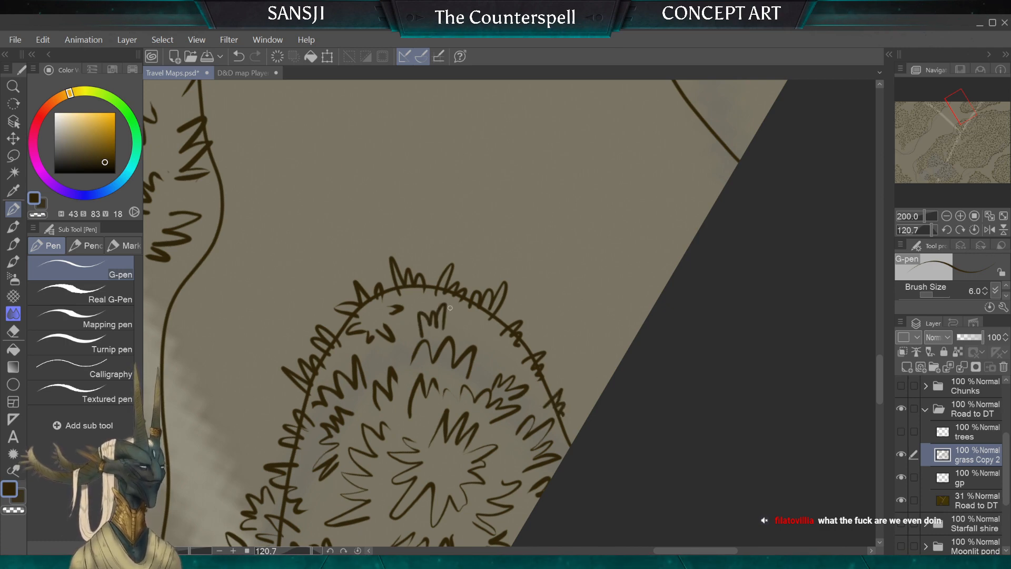
{"action": "left_click_drag", "start_coordinate": [472, 322], "coordinate": [487, 340]}
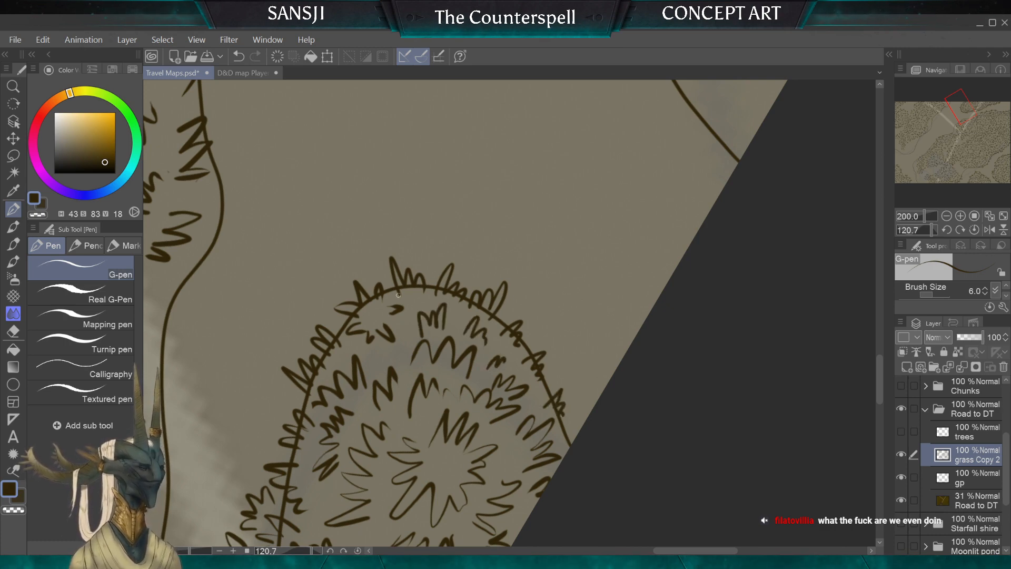
{"action": "left_click_drag", "start_coordinate": [388, 348], "coordinate": [399, 363]}
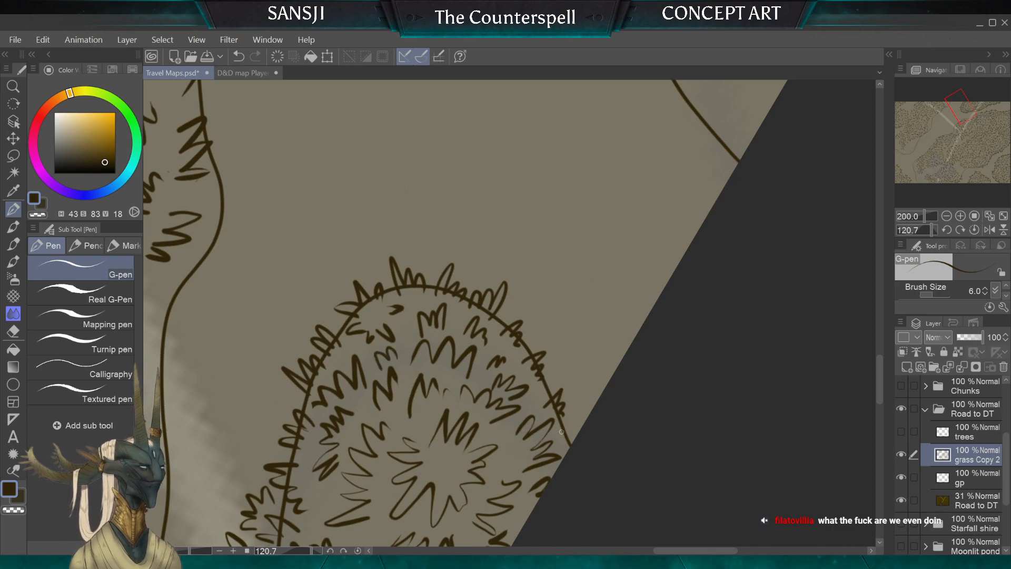
Add grass tufts to the bare stretch of the large forest's outline facing the small grove, near the road
{"action": "scroll", "coordinate": [558, 463], "scroll_direction": "down", "scroll_amount": 5}
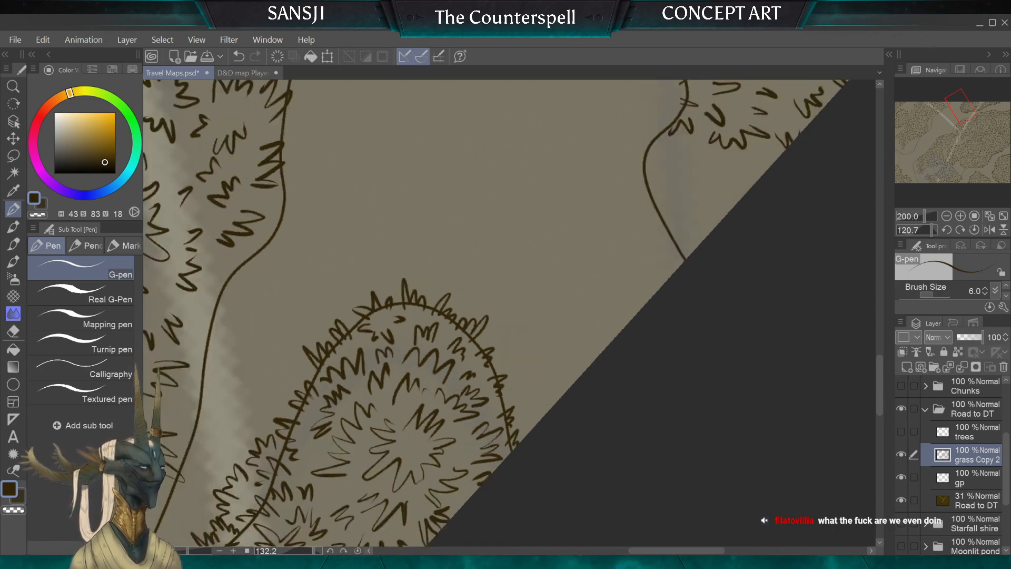
{"action": "scroll", "coordinate": [326, 375], "scroll_direction": "down", "scroll_amount": 2}
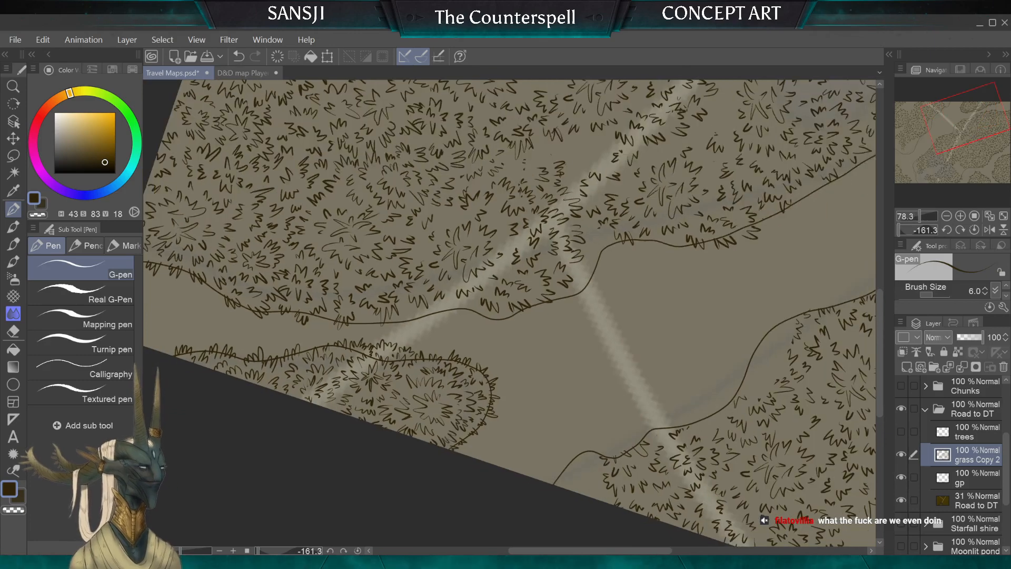
{"action": "scroll", "coordinate": [211, 313], "scroll_direction": "up", "scroll_amount": 3}
{"action": "left_click_drag", "start_coordinate": [605, 429], "coordinate": [486, 169]}
{"action": "scroll", "coordinate": [461, 432], "scroll_direction": "up", "scroll_amount": 2}
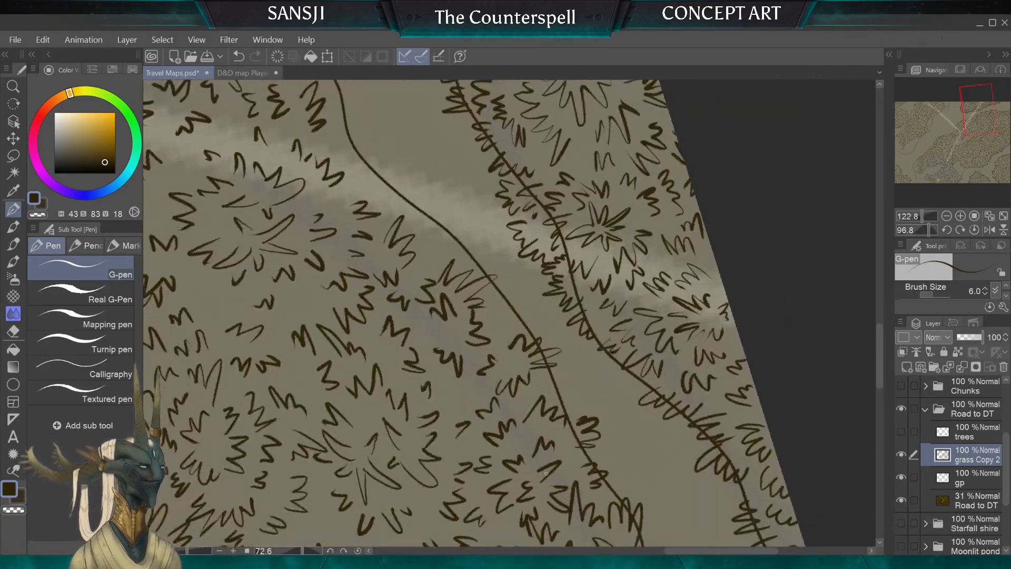
{"action": "left_click_drag", "start_coordinate": [461, 327], "coordinate": [528, 415]}
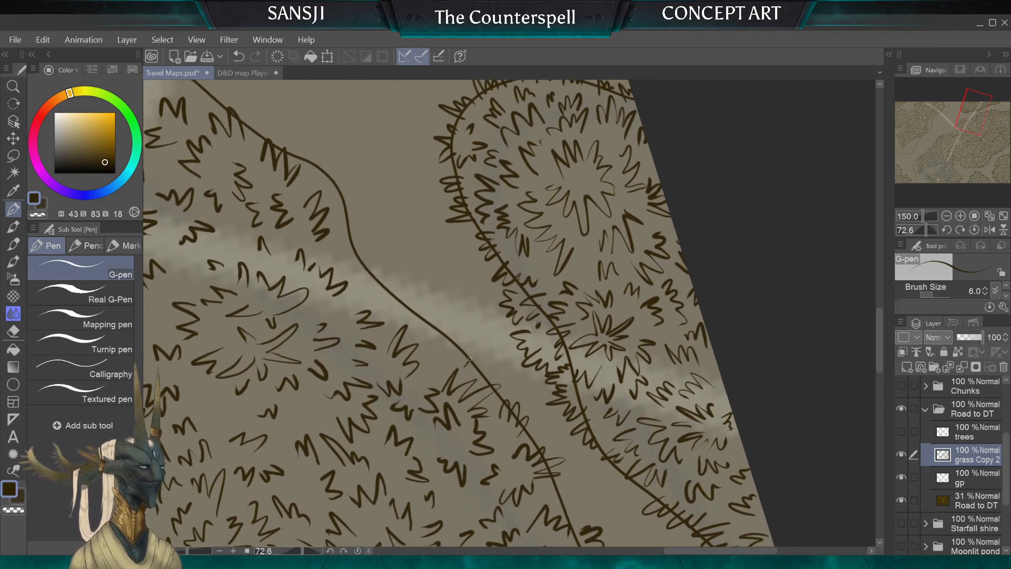
{"action": "mouse_move", "coordinate": [462, 361]}
{"action": "left_mouse_down"}
{"action": "mouse_move", "coordinate": [478, 345]}
{"action": "mouse_move", "coordinate": [429, 279]}
{"action": "mouse_move", "coordinate": [477, 233]}
{"action": "mouse_move", "coordinate": [527, 229]}
{"action": "left_mouse_up"}
Touch up the leaf marks in the large forest's interior, setting the hard eraser to size 17
{"action": "scroll", "coordinate": [435, 357], "scroll_direction": "down", "scroll_amount": 1}
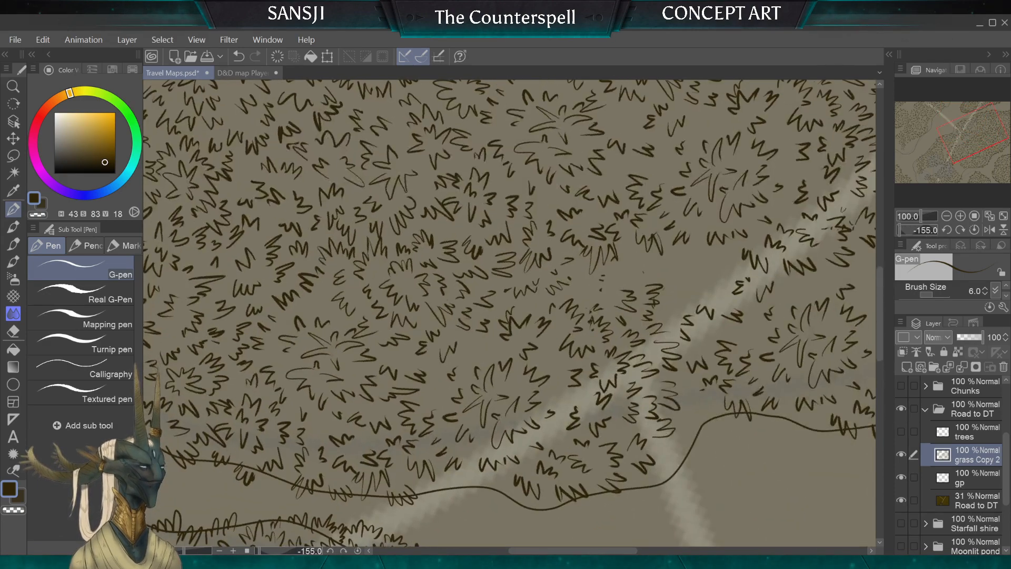
{"action": "left_click_drag", "start_coordinate": [461, 244], "coordinate": [500, 243]}
{"action": "key", "text": "e"}
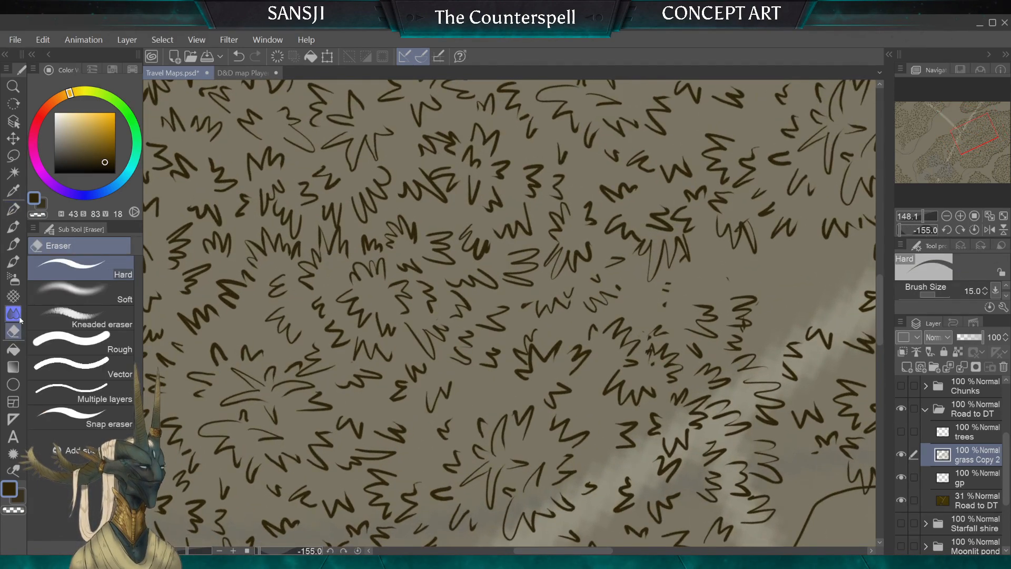
{"action": "key", "text": "bracketleft"}
{"action": "key", "text": "bracketleft"}
{"action": "key", "text": "bracketleft"}
{"action": "key", "text": "bracketleft"}
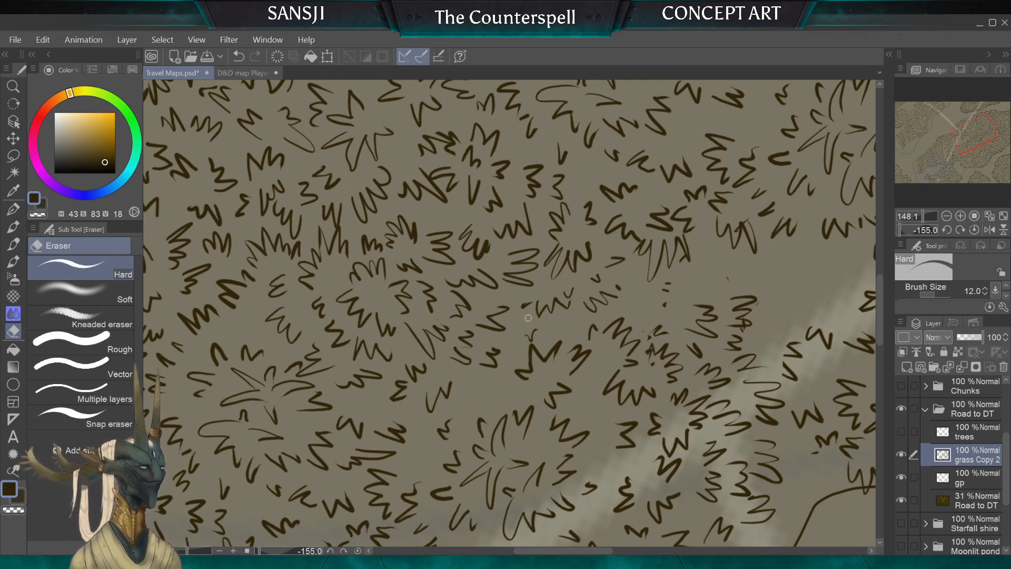
{"action": "key", "text": "bracketright"}
{"action": "key", "text": "bracketright"}
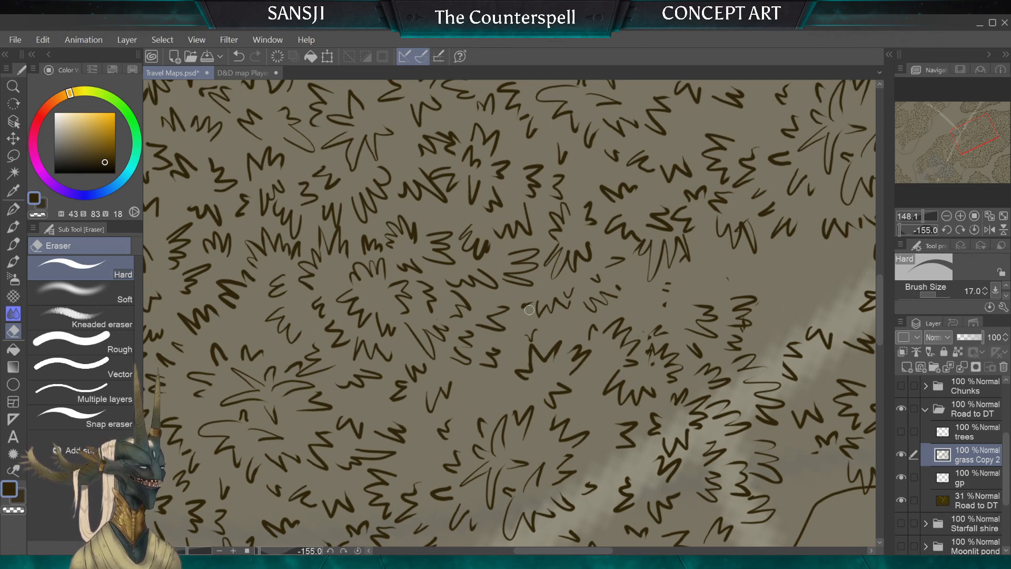
Switch to the D&D map Players.png document and examine the roads and junction between Valaan Grasslands and Starfall Lake
{"action": "scroll", "coordinate": [529, 309], "scroll_direction": "down", "scroll_amount": 8}
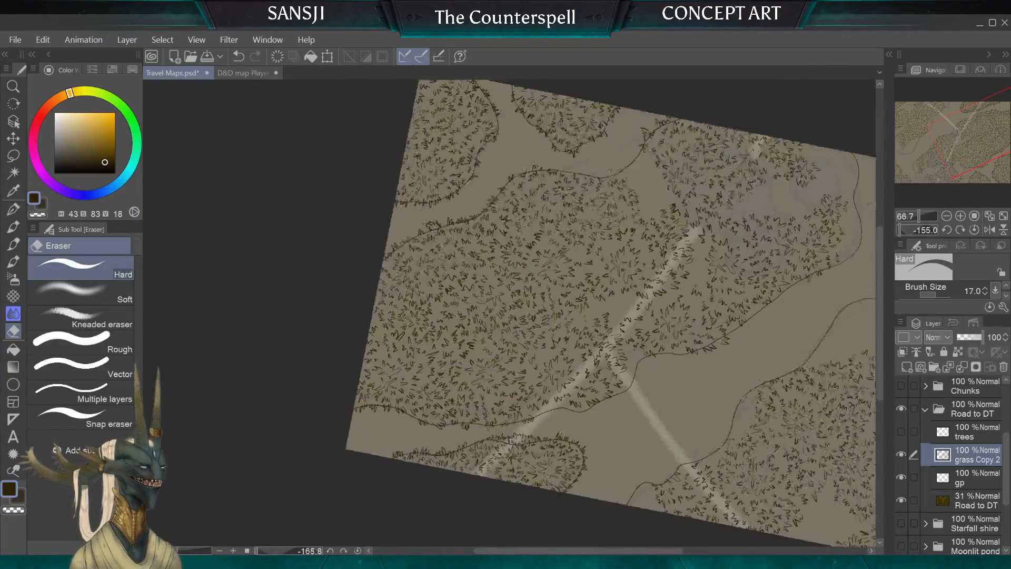
{"action": "scroll", "coordinate": [624, 314], "scroll_direction": "down", "scroll_amount": 2}
{"action": "scroll", "coordinate": [602, 335], "scroll_direction": "up", "scroll_amount": 3}
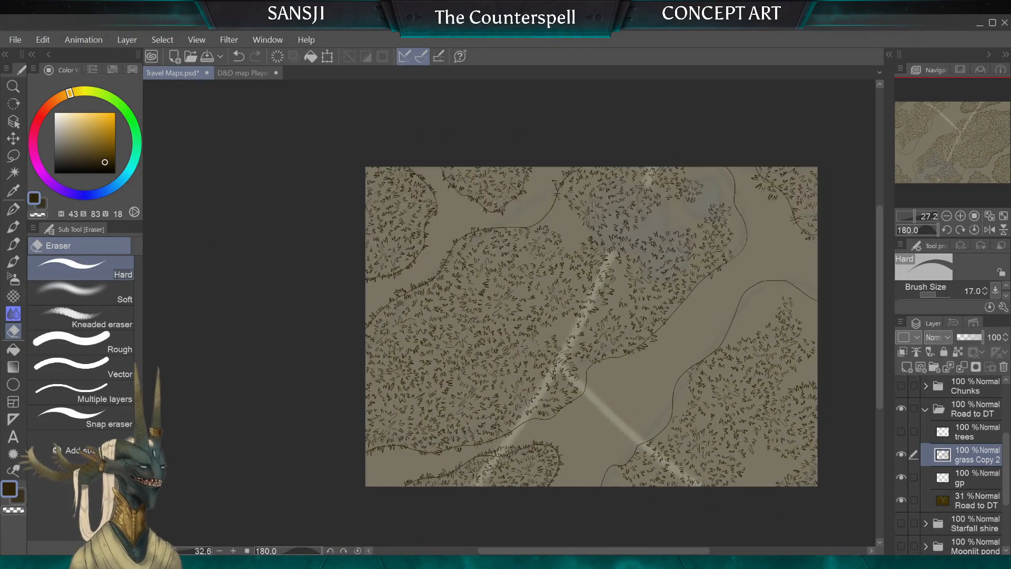
{"action": "left_click", "coordinate": [240, 73]}
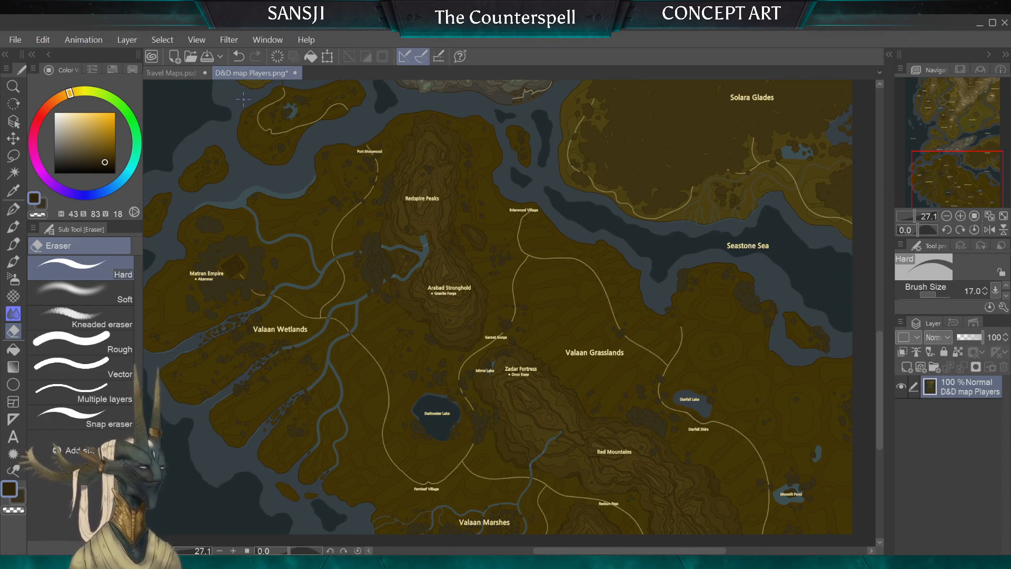
{"action": "left_click_drag", "start_coordinate": [244, 99], "coordinate": [260, 123]}
{"action": "scroll", "coordinate": [244, 98], "scroll_direction": "down", "scroll_amount": 3}
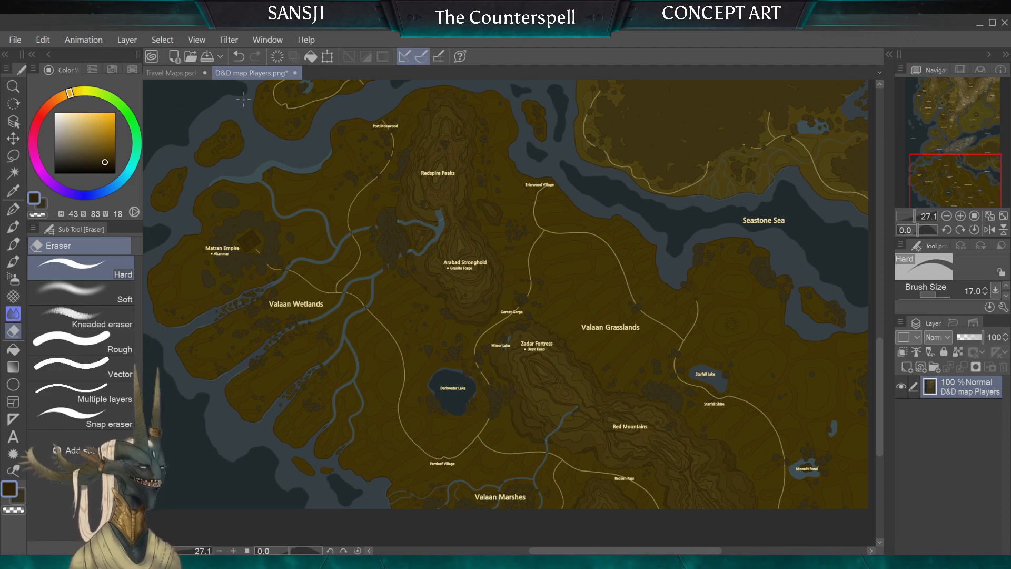
{"action": "scroll", "coordinate": [720, 348], "scroll_direction": "up", "scroll_amount": 8}
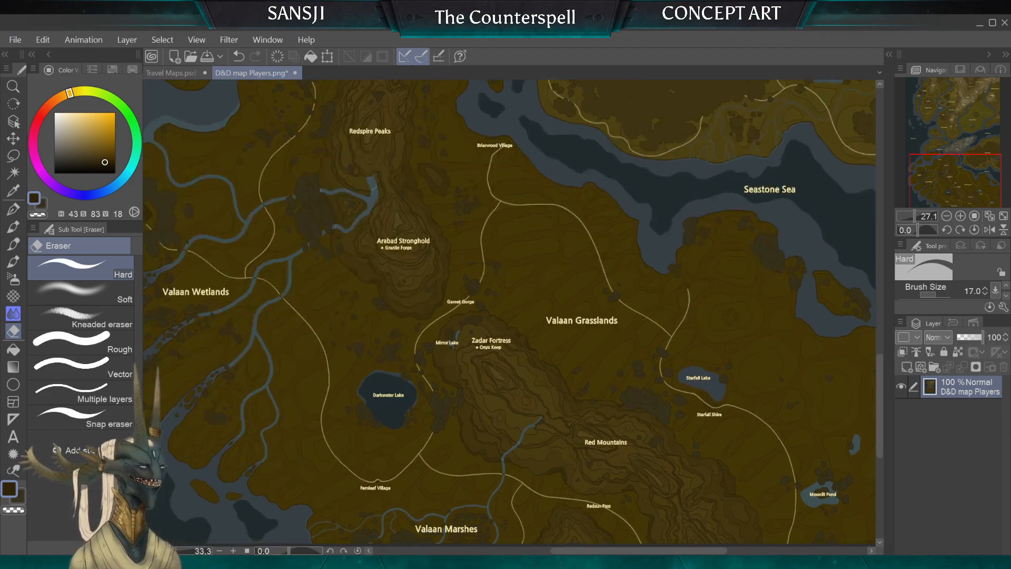
{"action": "scroll", "coordinate": [622, 330], "scroll_direction": "up", "scroll_amount": 10}
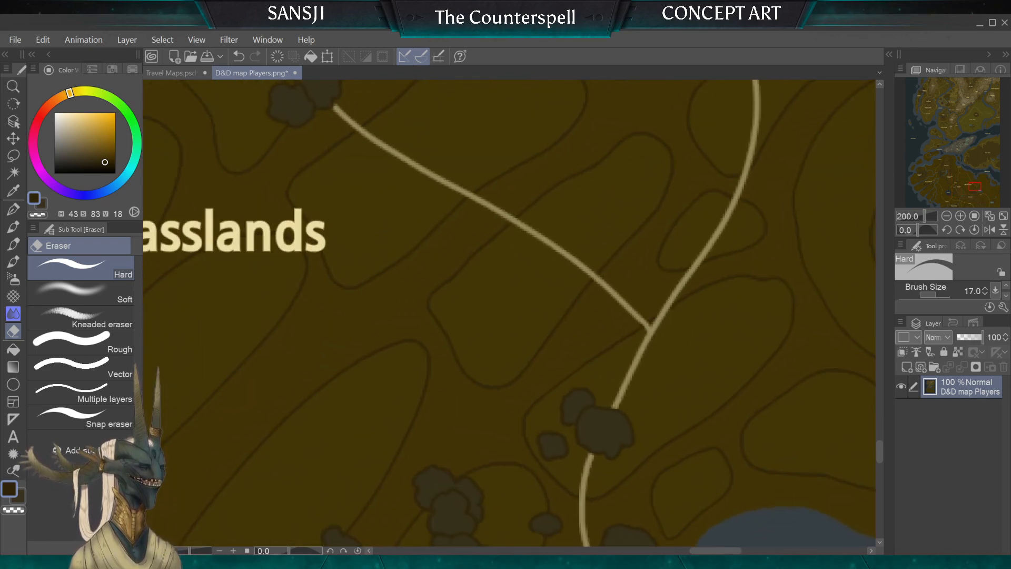
{"action": "scroll", "coordinate": [689, 341], "scroll_direction": "down", "scroll_amount": 8}
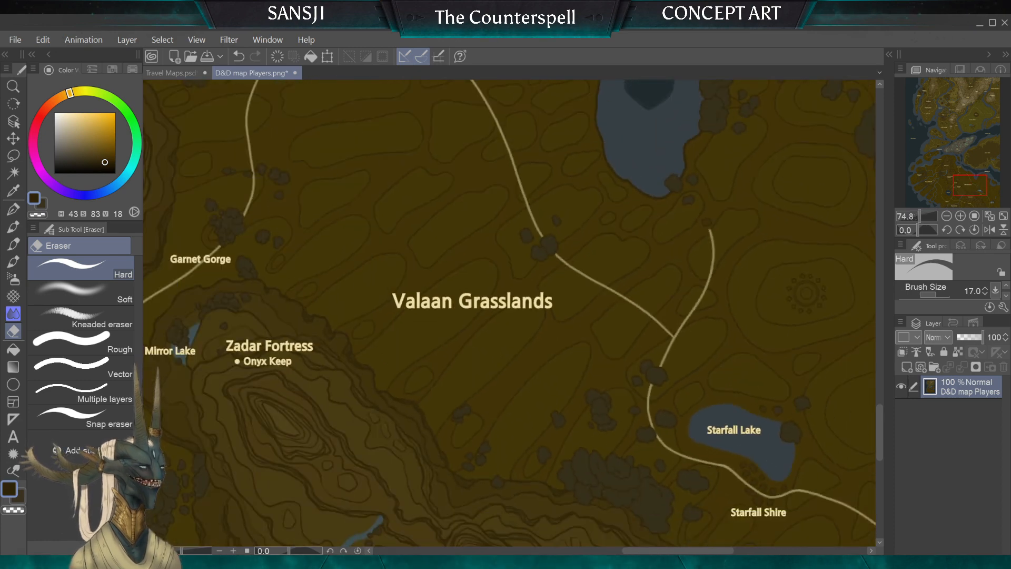
{"action": "scroll", "coordinate": [648, 335], "scroll_direction": "down", "scroll_amount": 4}
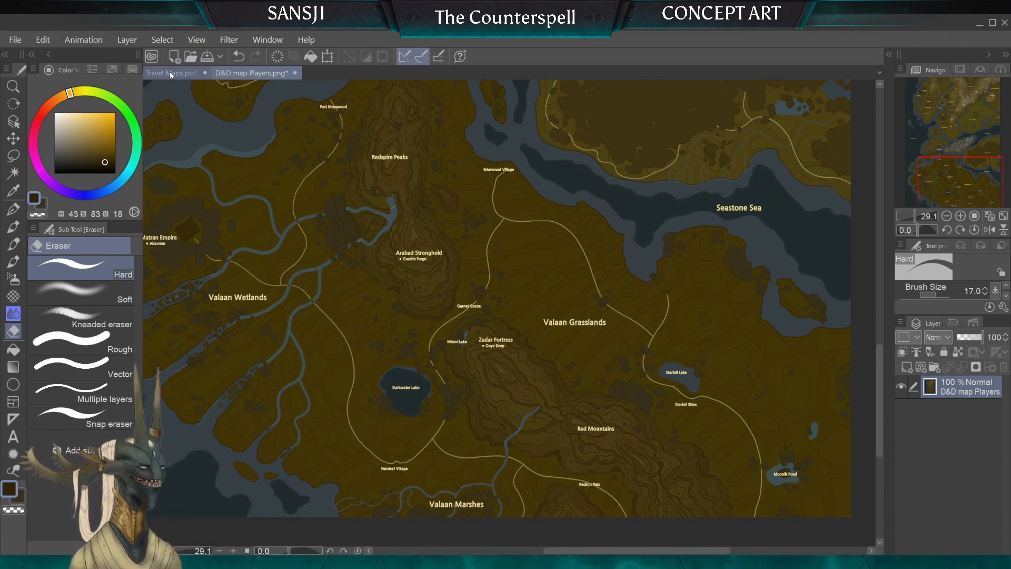
Return to the Travel Maps.psd document and erase the stray leaf mark in the large forest's bare patch beside the road
{"action": "left_click_drag", "start_coordinate": [505, 300], "coordinate": [532, 317]}
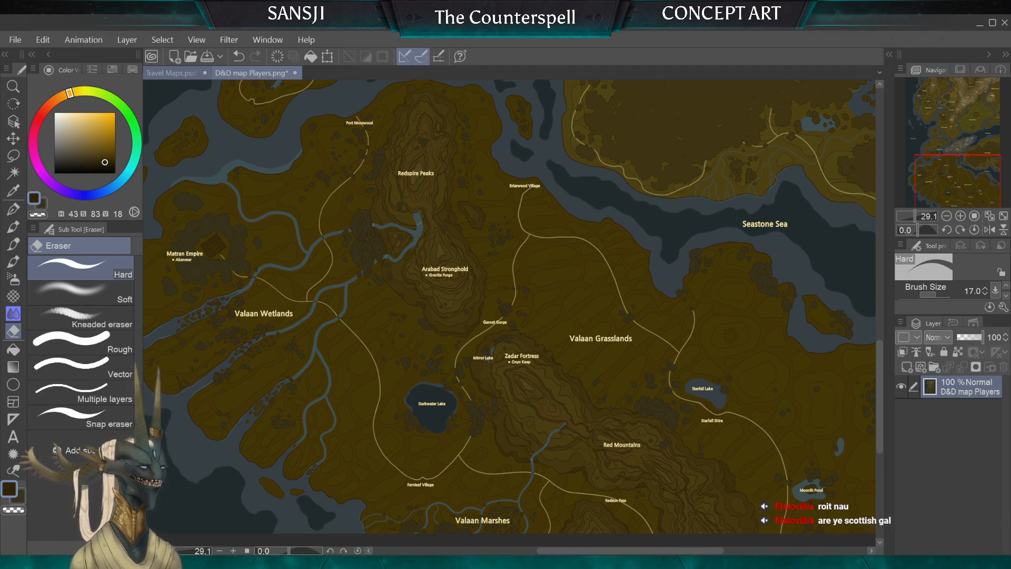
{"action": "left_click", "coordinate": [166, 74]}
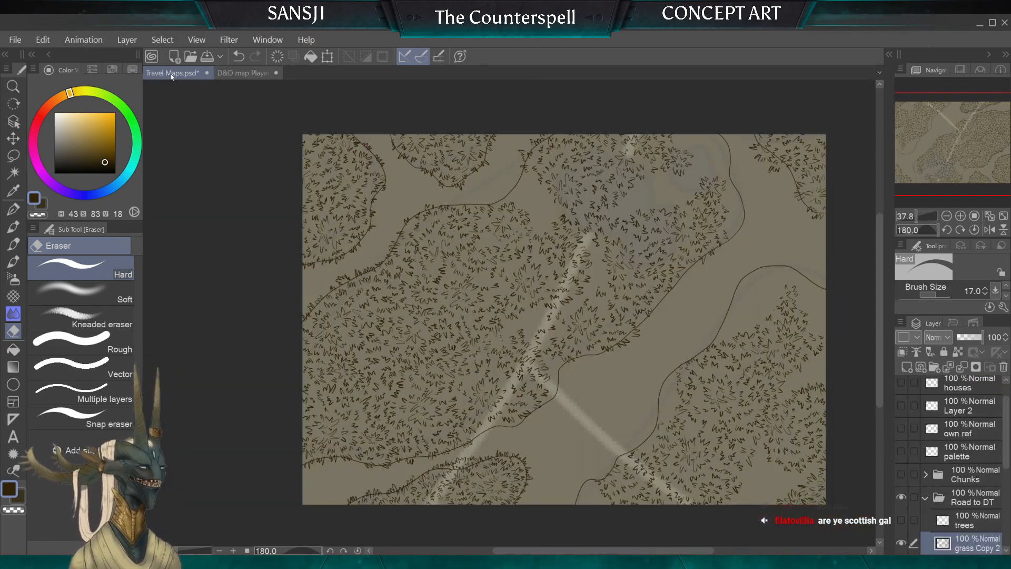
{"action": "scroll", "coordinate": [546, 324], "scroll_direction": "up", "scroll_amount": 2}
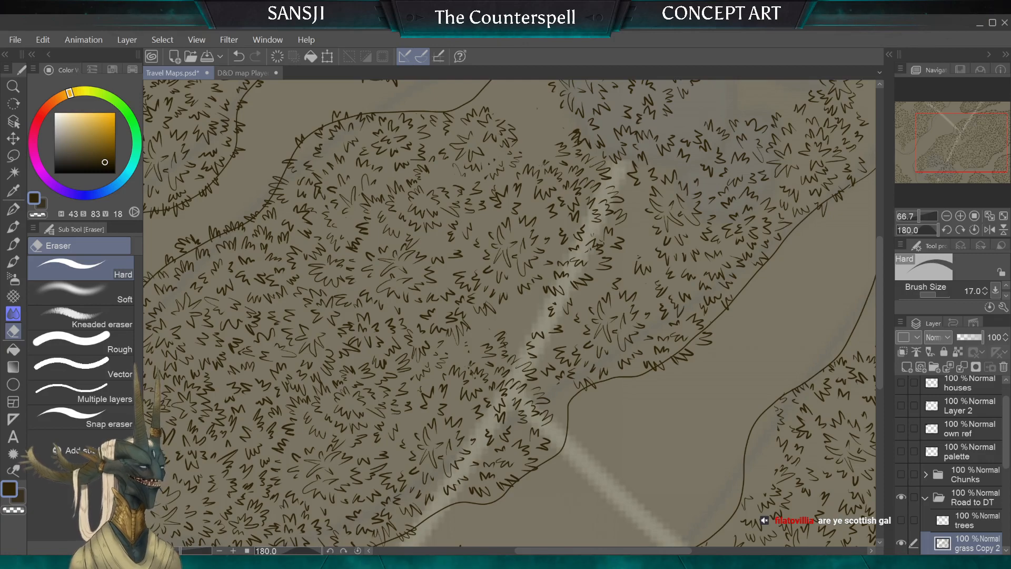
{"action": "scroll", "coordinate": [594, 263], "scroll_direction": "up", "scroll_amount": 1}
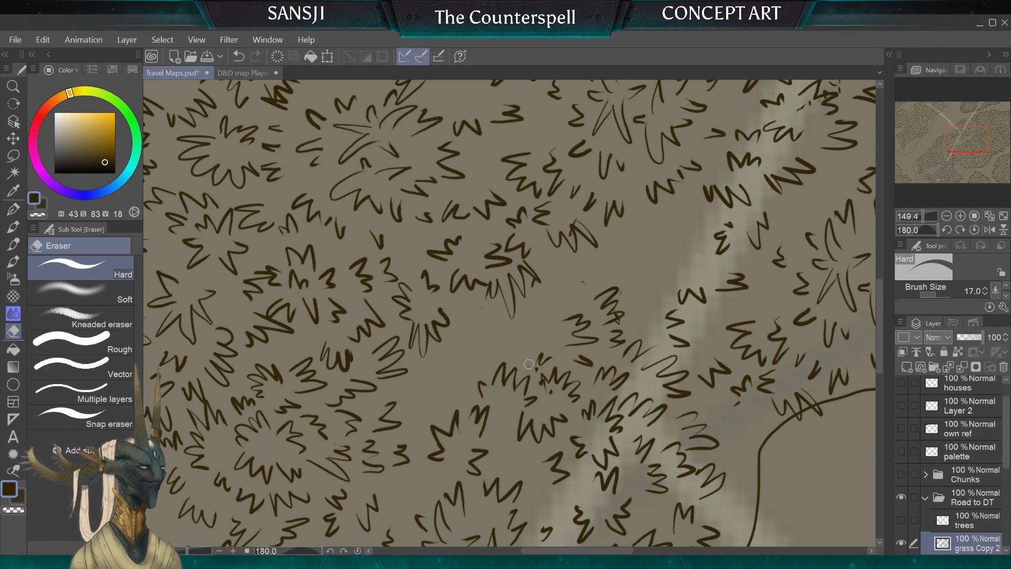
{"action": "key", "text": "bracketleft"}
{"action": "key", "text": "bracketleft"}
{"action": "key", "text": "bracketleft"}
{"action": "mouse_move", "coordinate": [543, 375]}
{"action": "left_mouse_down"}
{"action": "mouse_move", "coordinate": [547, 346]}
{"action": "mouse_move", "coordinate": [526, 365]}
{"action": "left_mouse_up"}
{"action": "key", "text": "bracketright"}
{"action": "key", "text": "bracketright"}
{"action": "key", "text": "bracketright"}
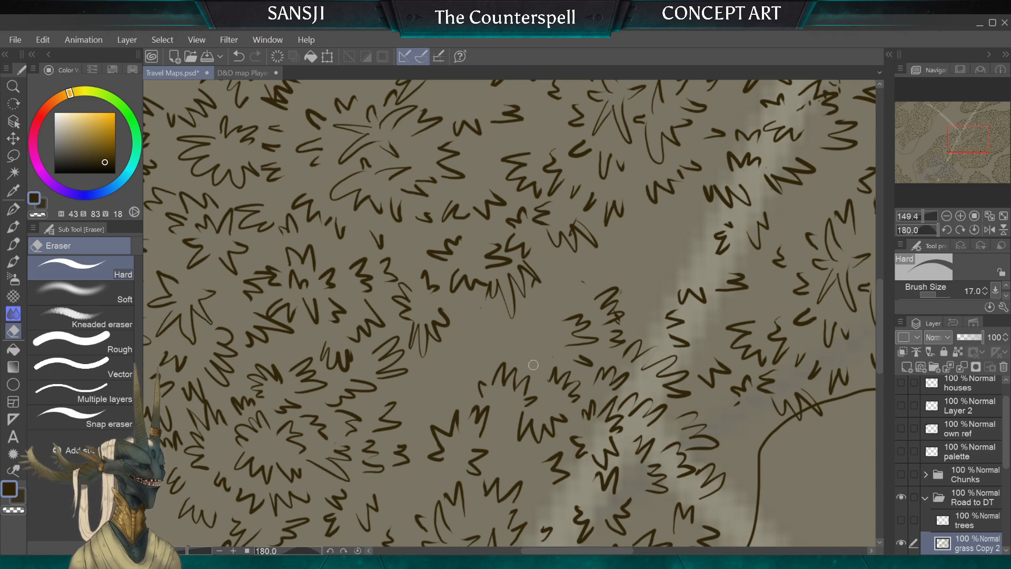
Reduce the hard eraser to size 8 and erase the small stray speck in the forest's bare patch
{"action": "key", "text": "bracketleft"}
{"action": "key", "text": "bracketleft"}
{"action": "key", "text": "bracketleft"}
{"action": "key", "text": "bracketleft"}
{"action": "key", "text": "bracketleft"}
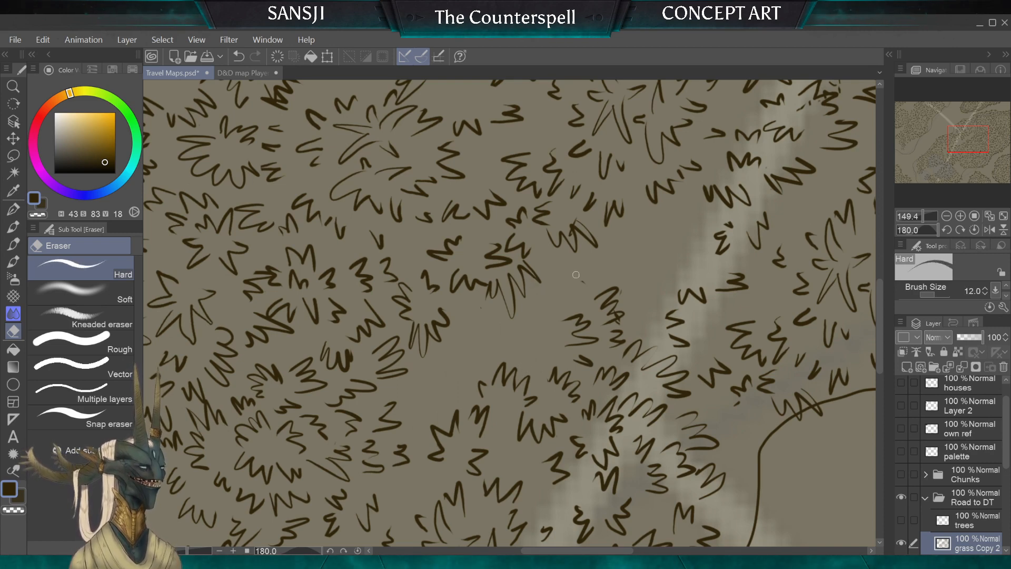
{"action": "key", "text": "bracketright"}
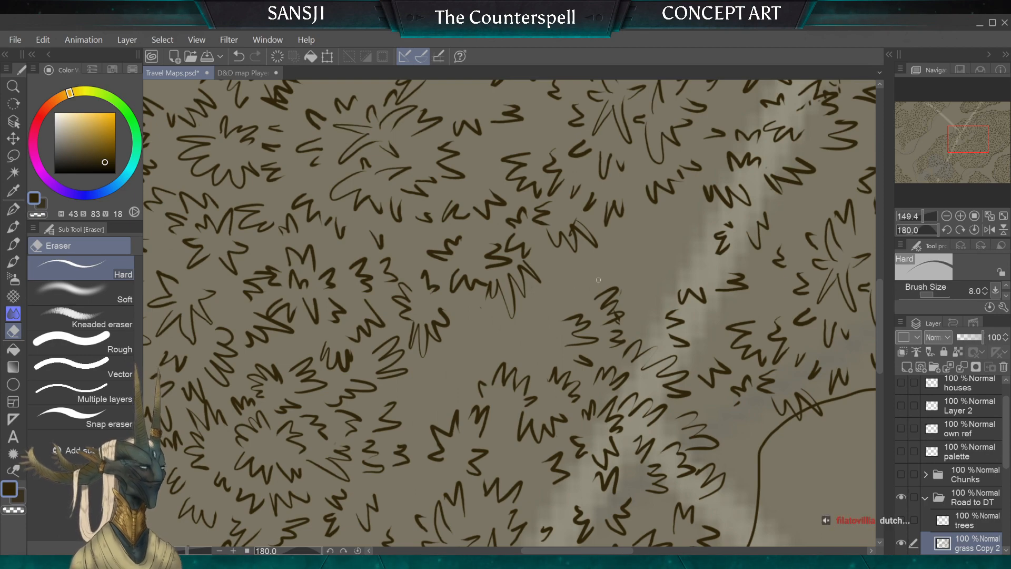
{"action": "scroll", "coordinate": [598, 280], "scroll_direction": "down", "scroll_amount": 3}
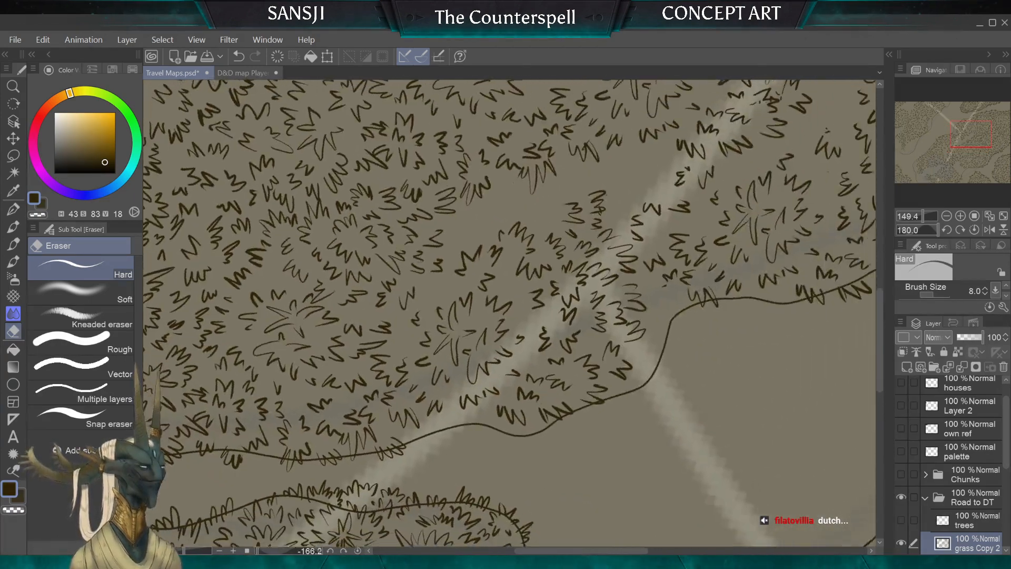
Set the hard eraser to size 25 and check the large forest's foliage for leftover marks
{"action": "left_click_drag", "start_coordinate": [611, 263], "coordinate": [587, 496]}
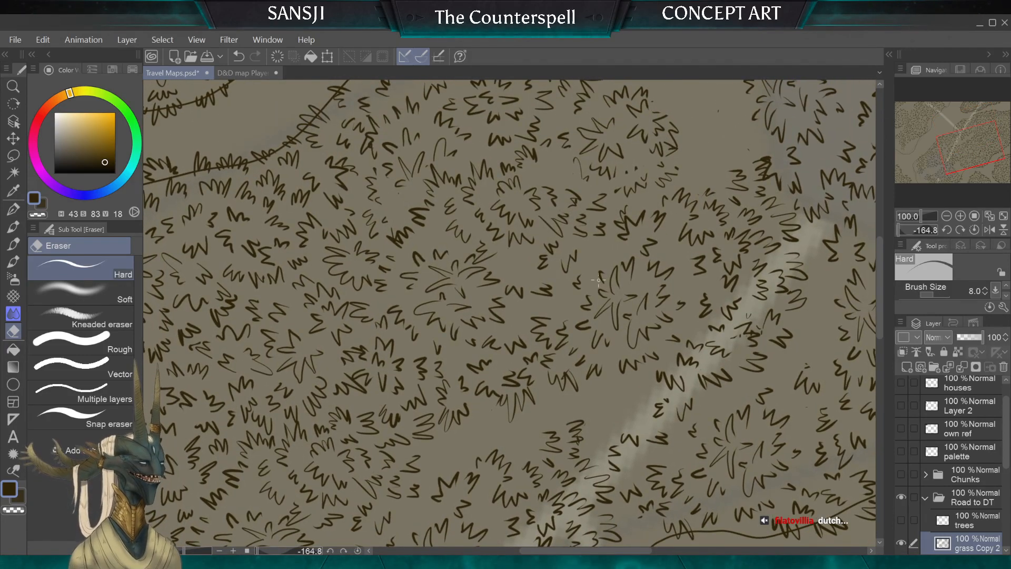
{"action": "key", "text": "bracketright"}
{"action": "key", "text": "bracketright"}
{"action": "key", "text": "bracketright"}
{"action": "key", "text": "bracketright"}
{"action": "key", "text": "bracketright"}
{"action": "key", "text": "bracketright"}
{"action": "key", "text": "bracketright"}
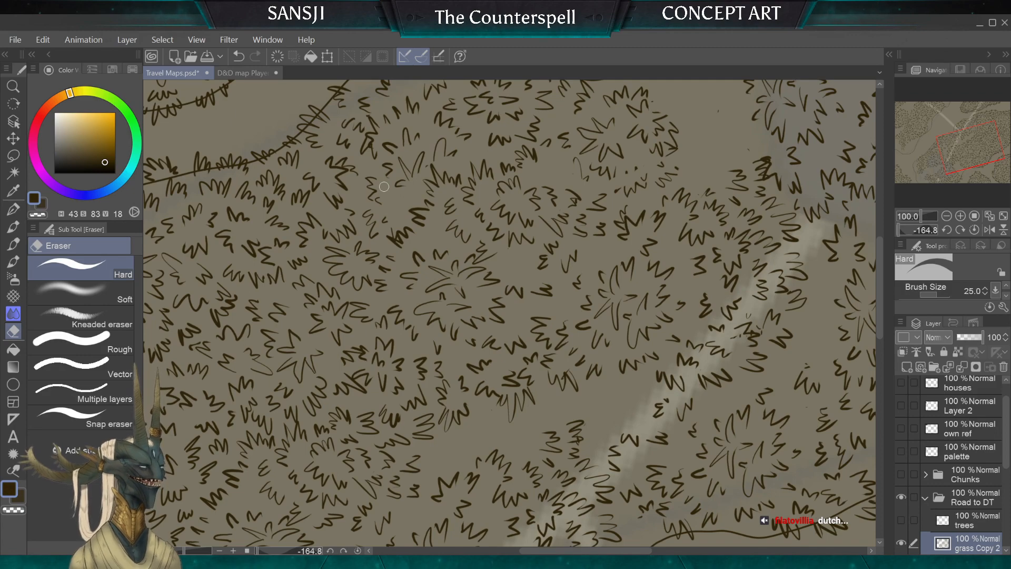
{"action": "scroll", "coordinate": [510, 314], "scroll_direction": "down", "scroll_amount": 5}
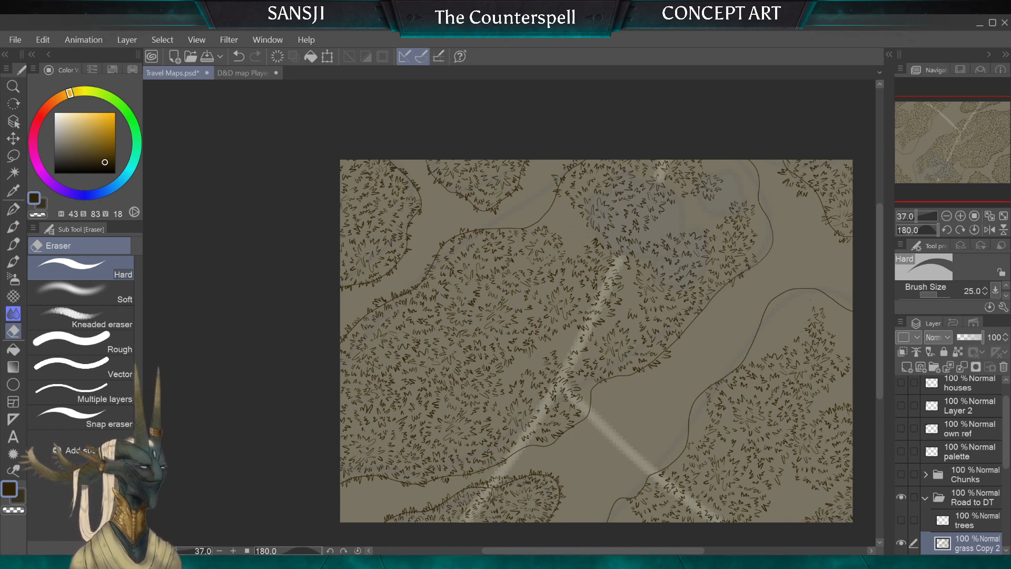
Hide the Road to DT group and show the Chunks group with its Dust Town reference
{"action": "left_click", "coordinate": [927, 500]}
{"action": "left_click", "coordinate": [925, 498]}
{"action": "left_click", "coordinate": [901, 497]}
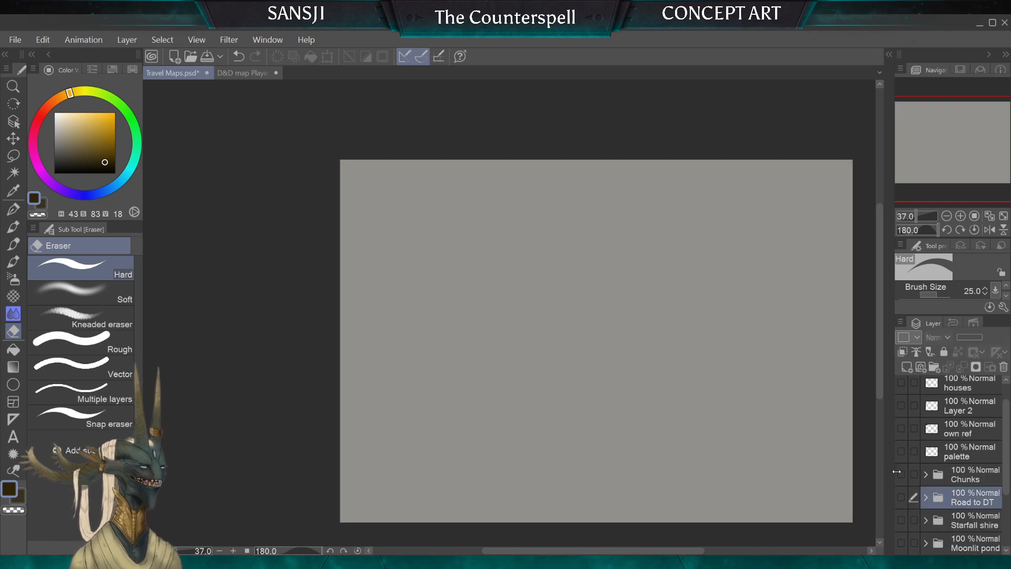
{"action": "left_click", "coordinate": [901, 475]}
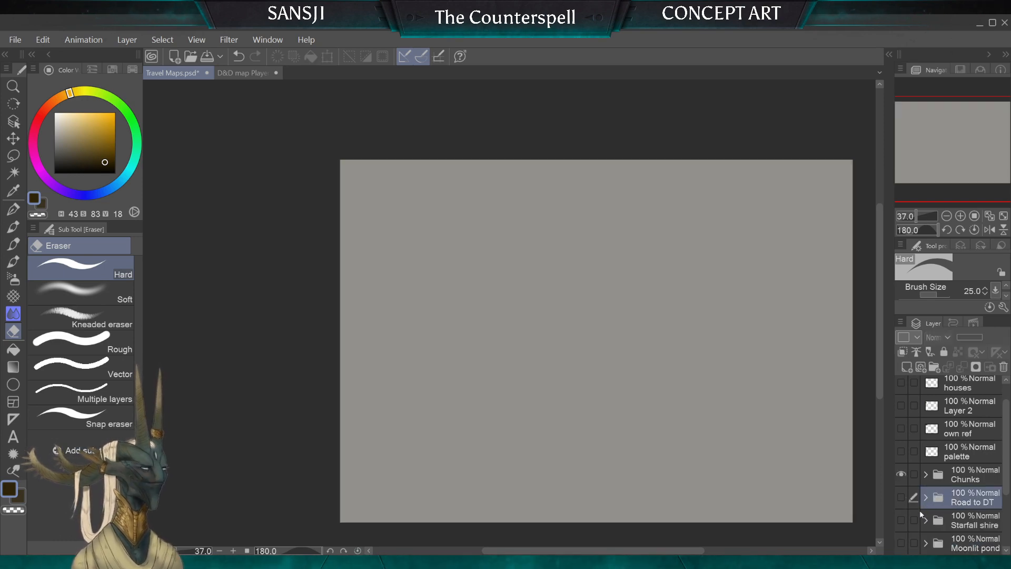
{"action": "left_click", "coordinate": [926, 475]}
{"action": "left_click_drag", "start_coordinate": [1007, 411], "coordinate": [1003, 510]}
{"action": "left_click", "coordinate": [902, 463]}
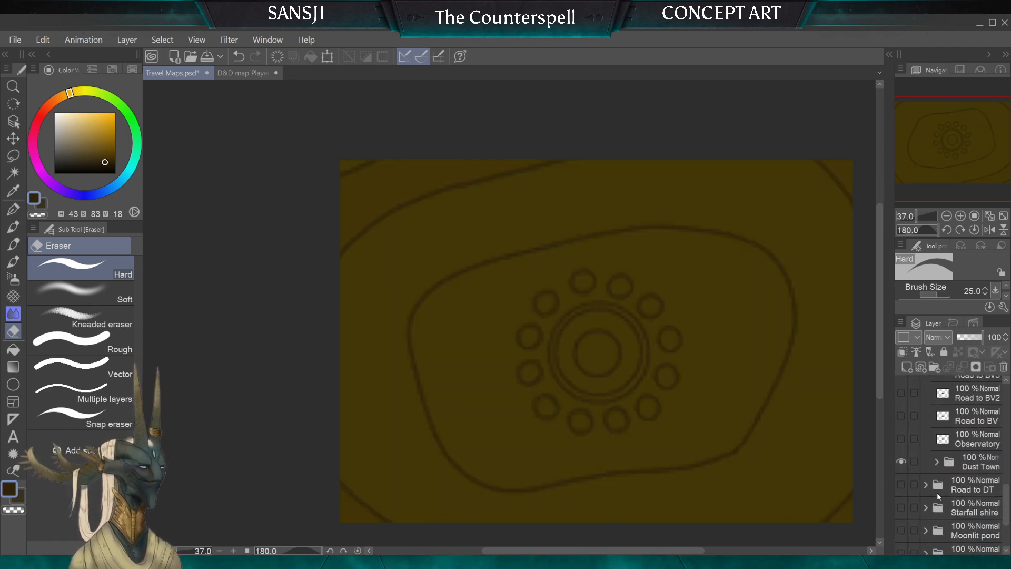
Hide the Dust Town reference and view the Observatory and Road to BV chunk layers one at a time, hiding each again
{"action": "left_click", "coordinate": [901, 463]}
{"action": "left_click", "coordinate": [902, 438]}
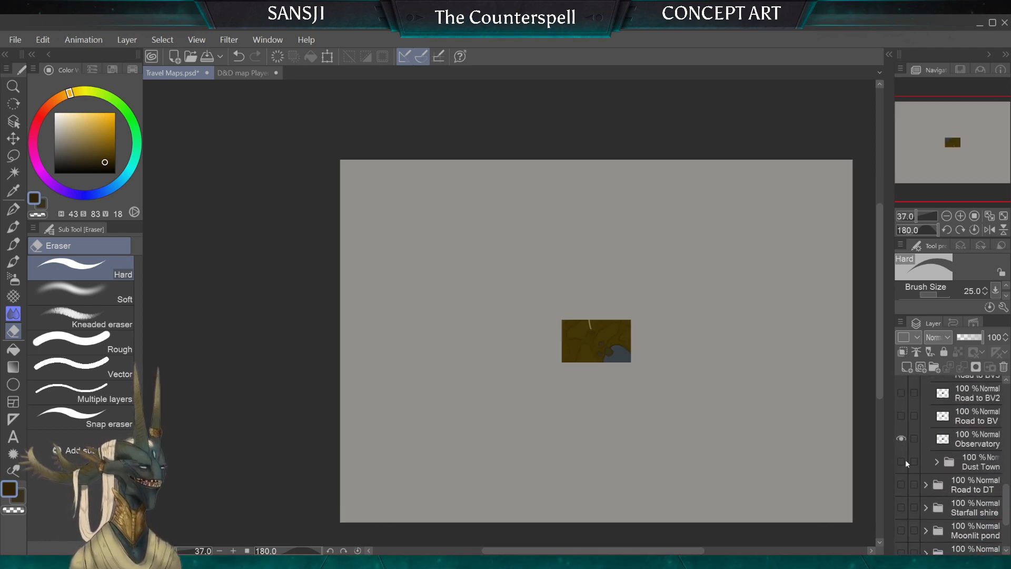
{"action": "scroll", "coordinate": [951, 125], "scroll_direction": "up", "scroll_amount": 5}
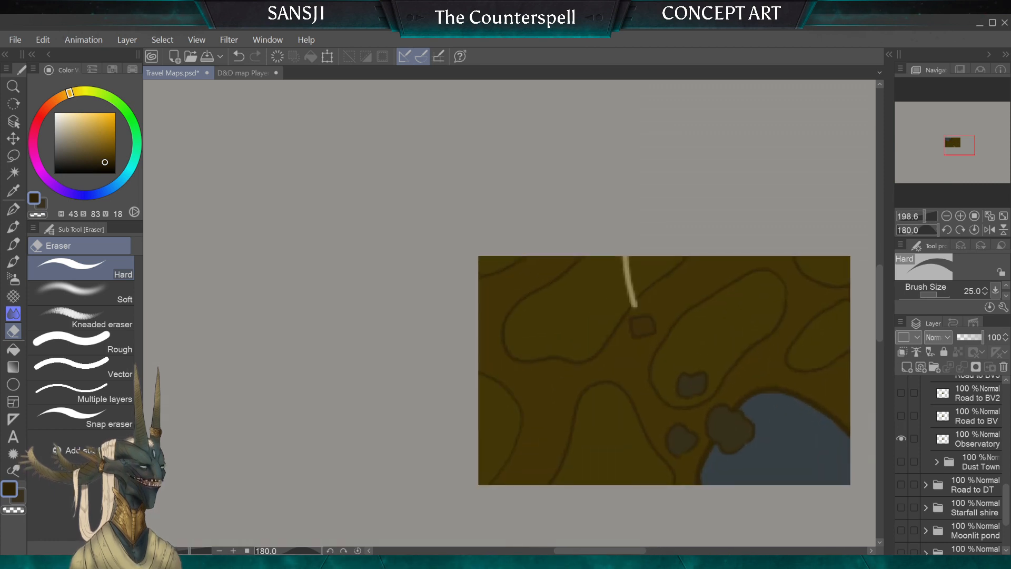
{"action": "scroll", "coordinate": [950, 124], "scroll_direction": "down", "scroll_amount": 5}
{"action": "scroll", "coordinate": [950, 125], "scroll_direction": "down", "scroll_amount": 2}
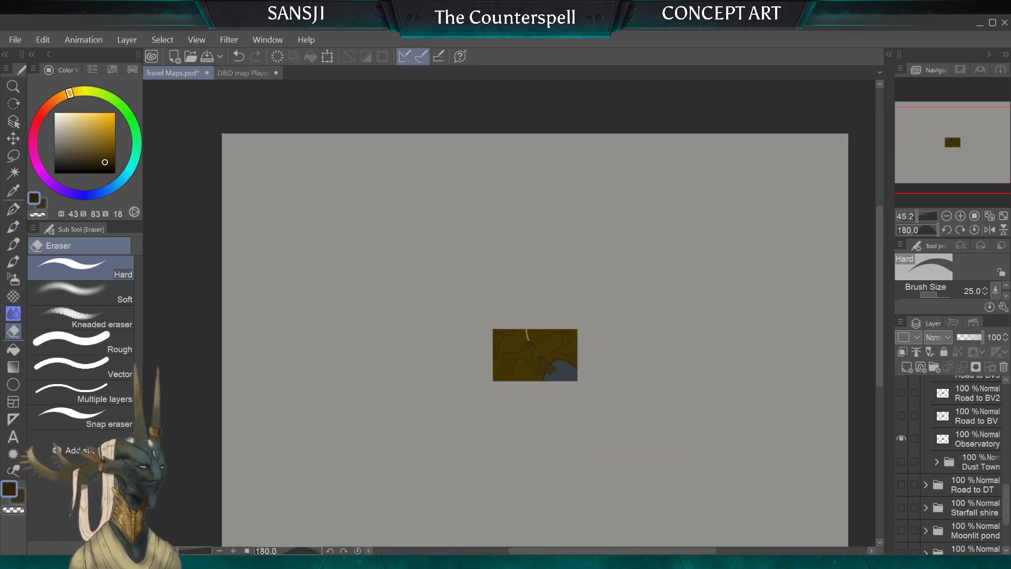
{"action": "left_click", "coordinate": [901, 438]}
{"action": "left_click", "coordinate": [901, 393]}
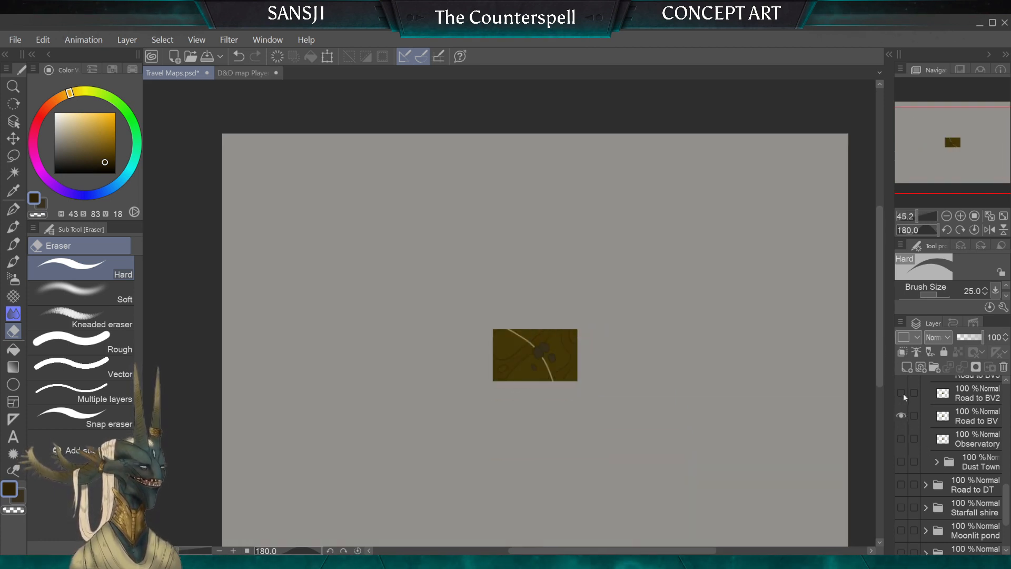
{"action": "left_click", "coordinate": [901, 416]}
{"action": "left_click_drag", "start_coordinate": [902, 420], "coordinate": [901, 400]}
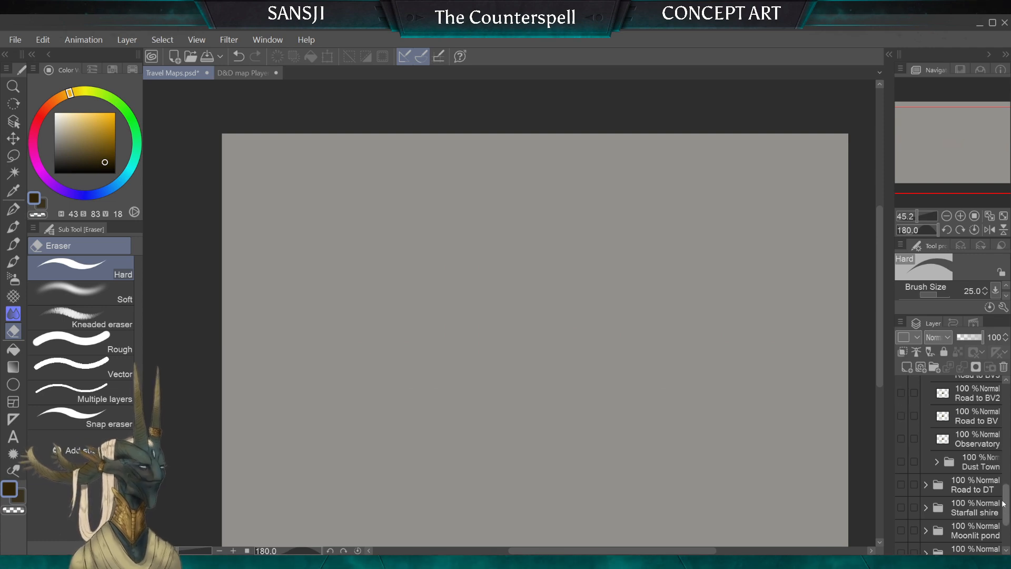
Collapse and hide the Chunks group, and make the Road to DT group visible and active again
{"action": "left_click_drag", "start_coordinate": [1004, 502], "coordinate": [1005, 430]}
{"action": "left_click", "coordinate": [926, 414]}
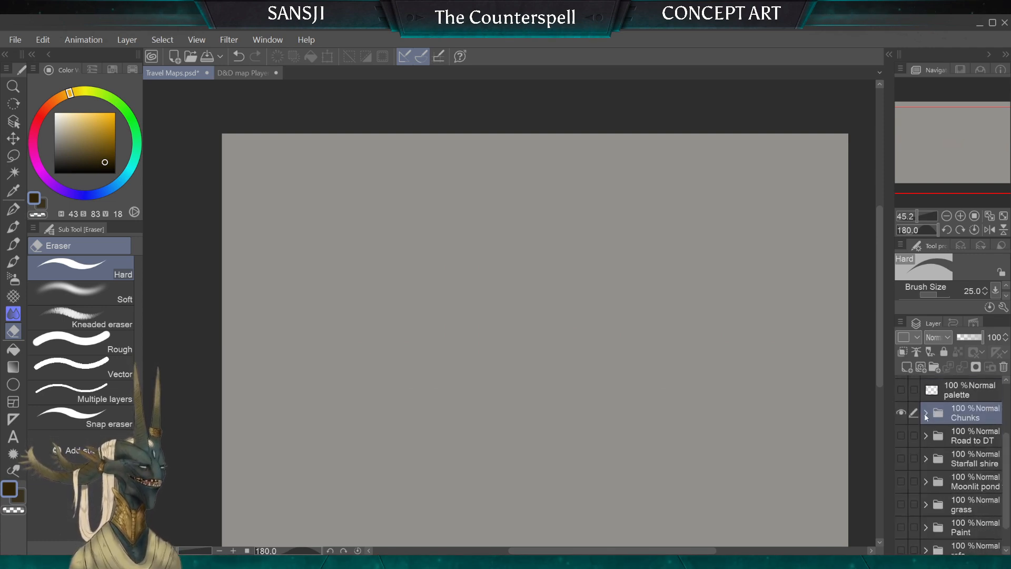
{"action": "left_click", "coordinate": [901, 413]}
{"action": "left_click", "coordinate": [901, 435]}
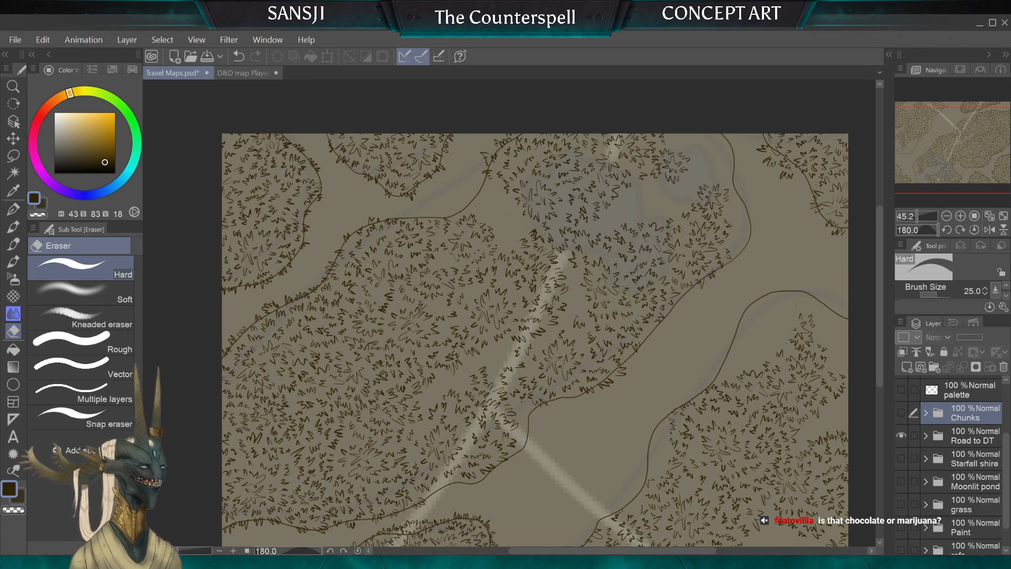
{"action": "left_click", "coordinate": [971, 436]}
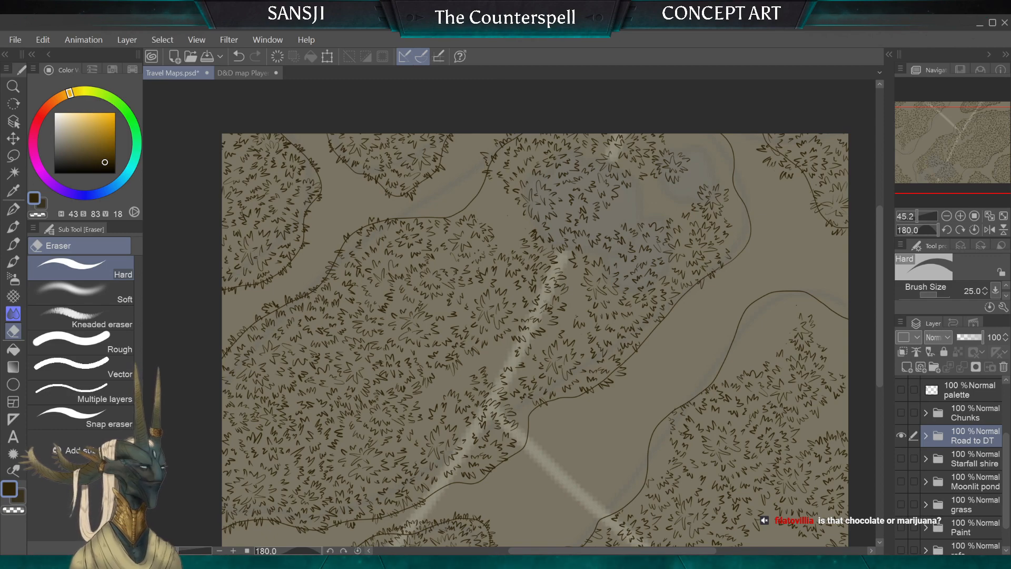
Activate the grass Copy 2 layer and erase the thin leaf tufts around the bare patch near the road with the hard eraser at size 20
{"action": "left_click_drag", "start_coordinate": [495, 368], "coordinate": [509, 327]}
{"action": "scroll", "coordinate": [463, 325], "scroll_direction": "up", "scroll_amount": 5}
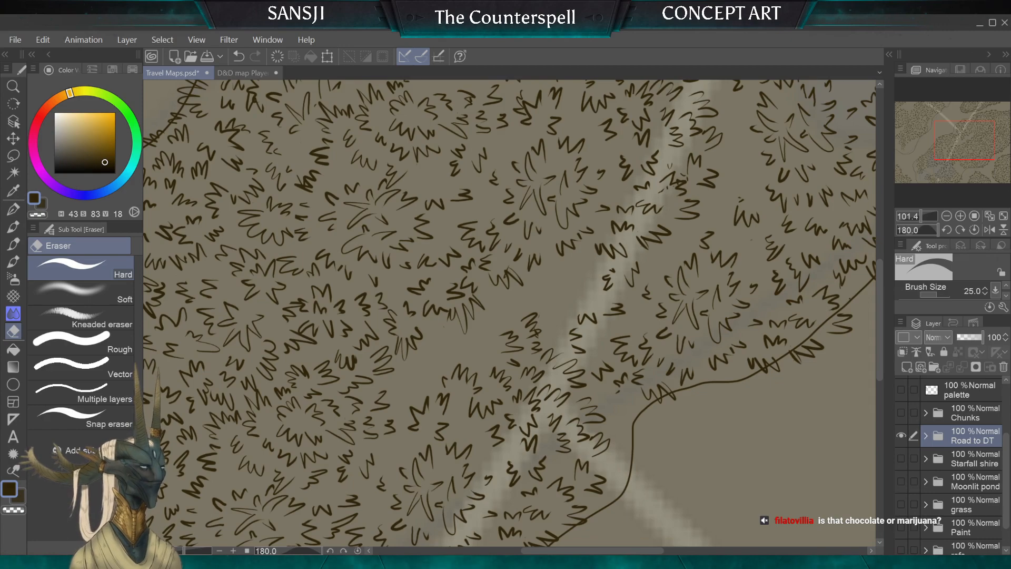
{"action": "scroll", "coordinate": [500, 279], "scroll_direction": "up", "scroll_amount": 2}
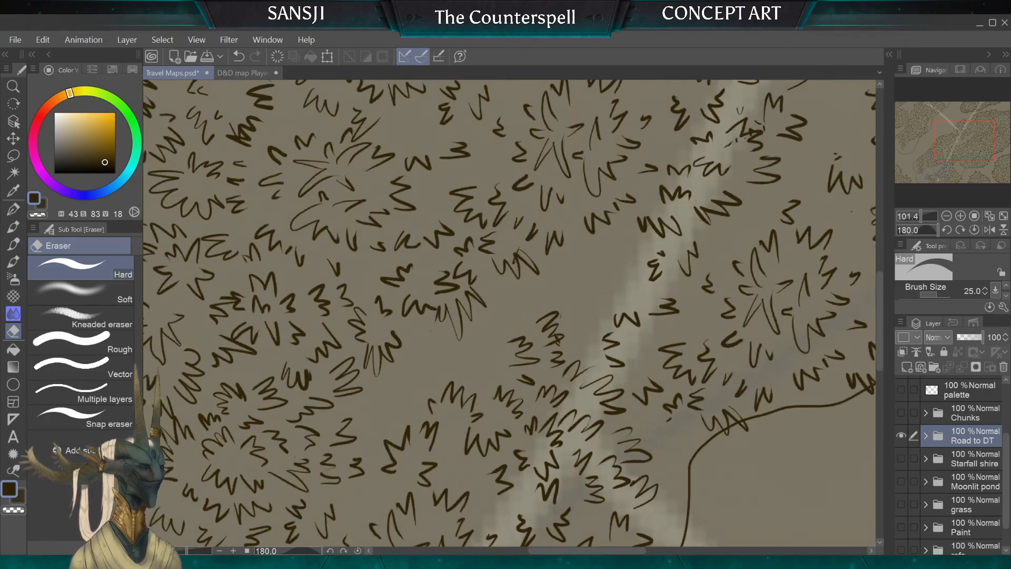
{"action": "scroll", "coordinate": [500, 279], "scroll_direction": "up", "scroll_amount": 1}
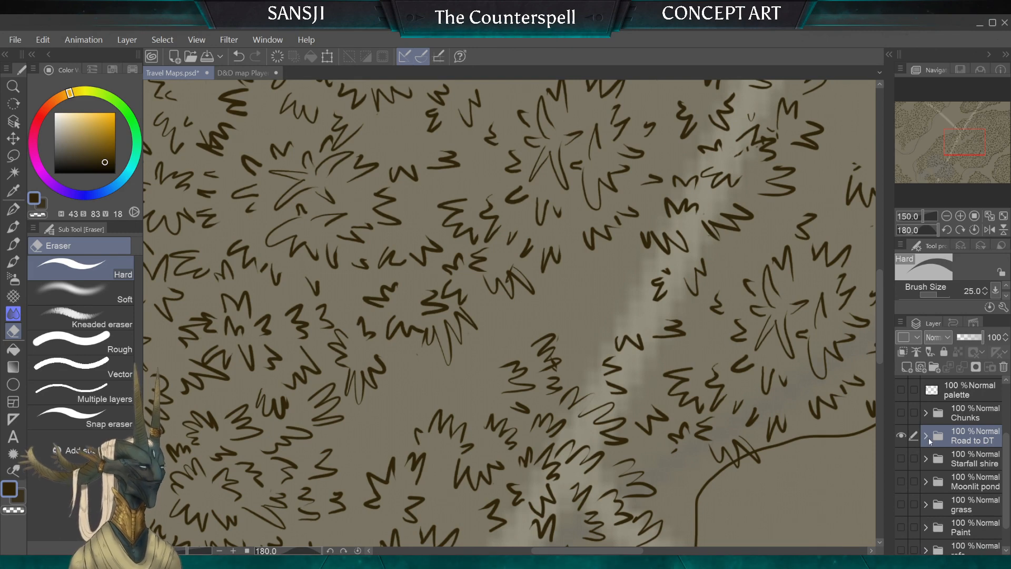
{"action": "left_click", "coordinate": [926, 435]}
{"action": "left_click", "coordinate": [970, 481]}
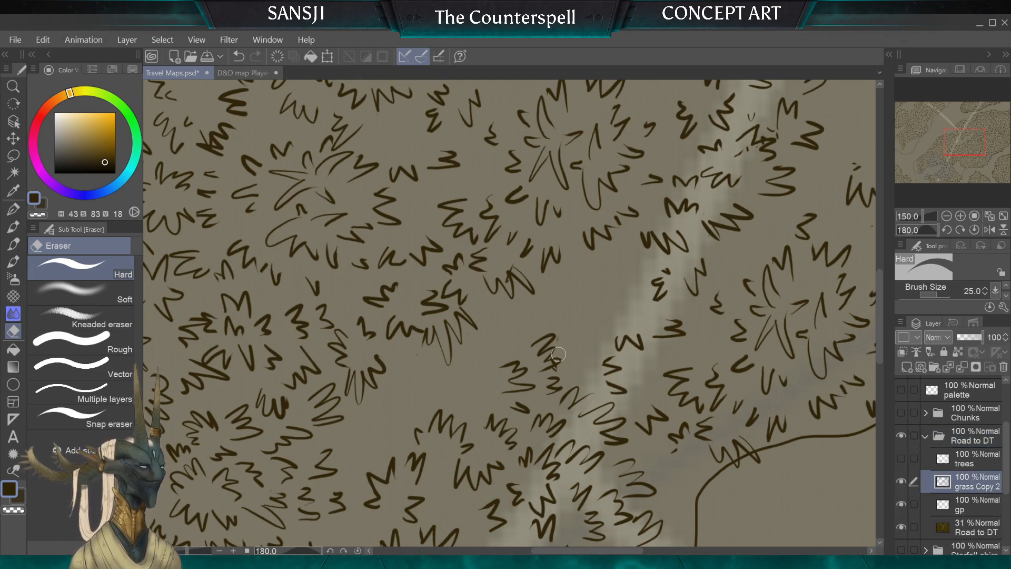
{"action": "key", "text": "bracketleft"}
{"action": "key", "text": "bracketleft"}
{"action": "key", "text": "bracketright"}
{"action": "key", "text": "bracketright"}
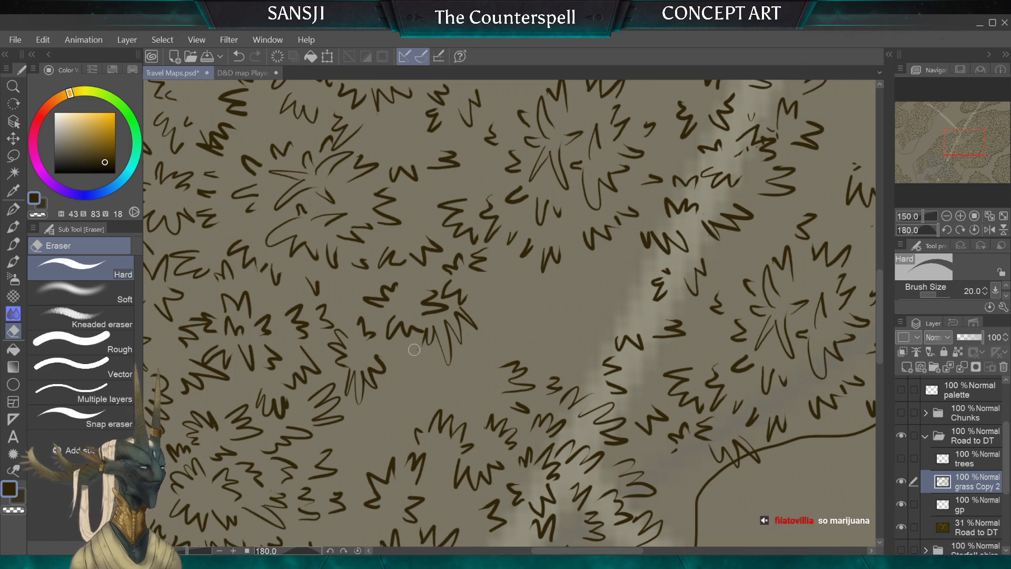
Fill the bare patch in the large forest beside the road with small leaf tufts using the G-pen at size 6
{"action": "key", "text": "p"}
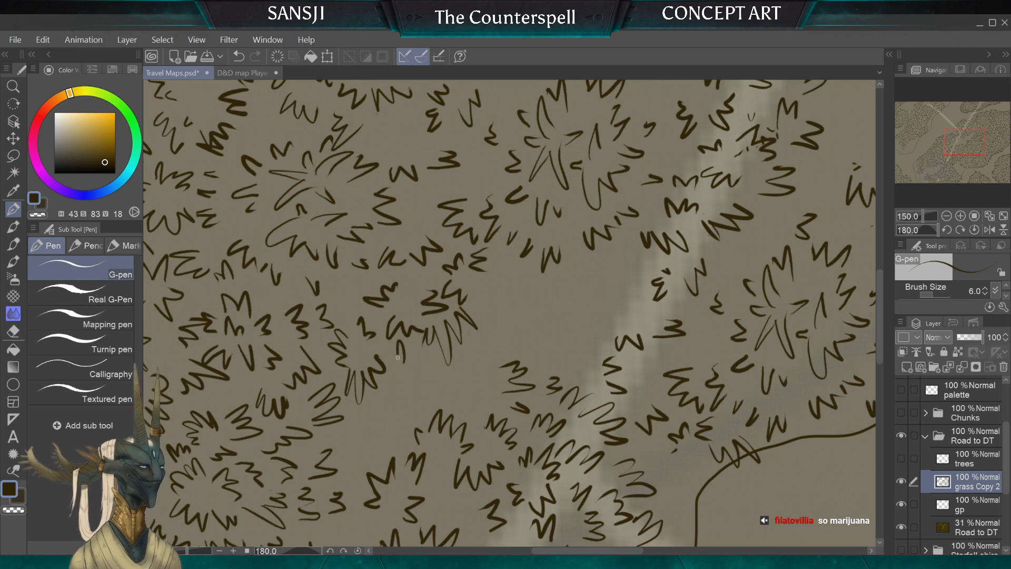
{"action": "mouse_move", "coordinate": [418, 370]}
{"action": "left_mouse_down"}
{"action": "mouse_move", "coordinate": [411, 405]}
{"action": "mouse_move", "coordinate": [375, 435]}
{"action": "left_mouse_up"}
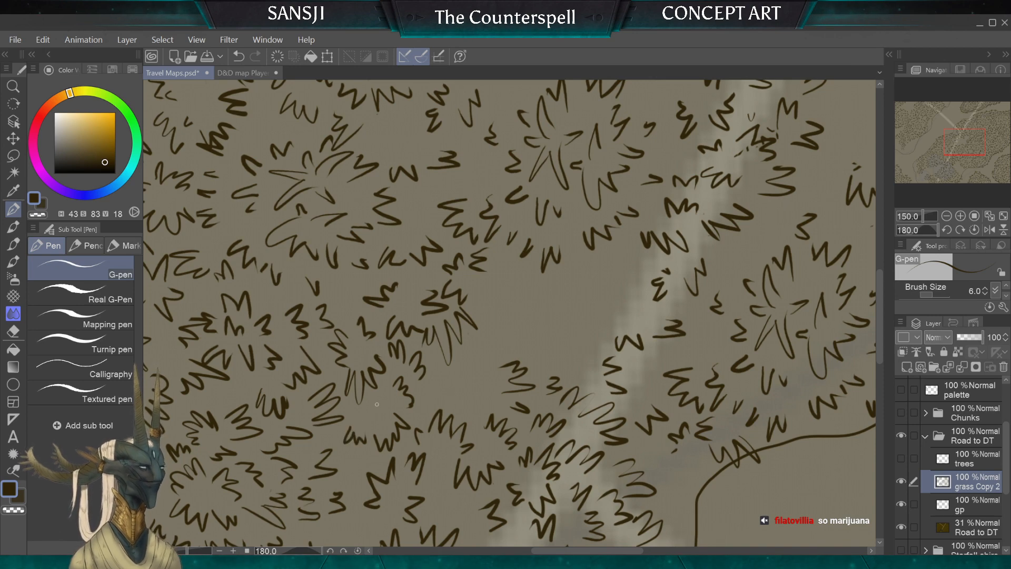
{"action": "mouse_move", "coordinate": [373, 400]}
{"action": "left_mouse_down"}
{"action": "mouse_move", "coordinate": [382, 419]}
{"action": "mouse_move", "coordinate": [441, 295]}
{"action": "left_mouse_up"}
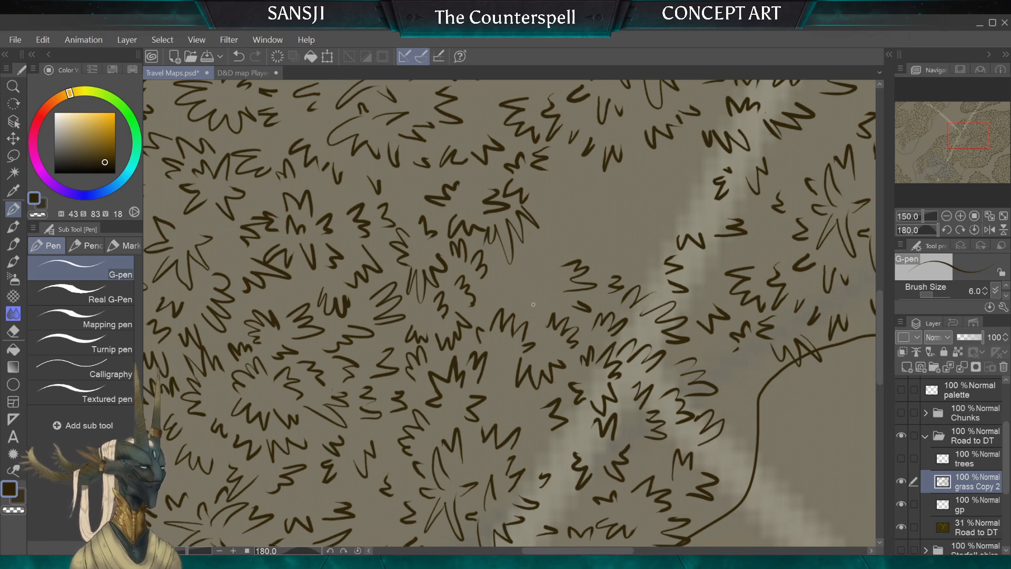
{"action": "mouse_move", "coordinate": [529, 281]}
{"action": "left_mouse_down"}
{"action": "mouse_move", "coordinate": [508, 287]}
{"action": "mouse_move", "coordinate": [507, 301]}
{"action": "left_mouse_up"}
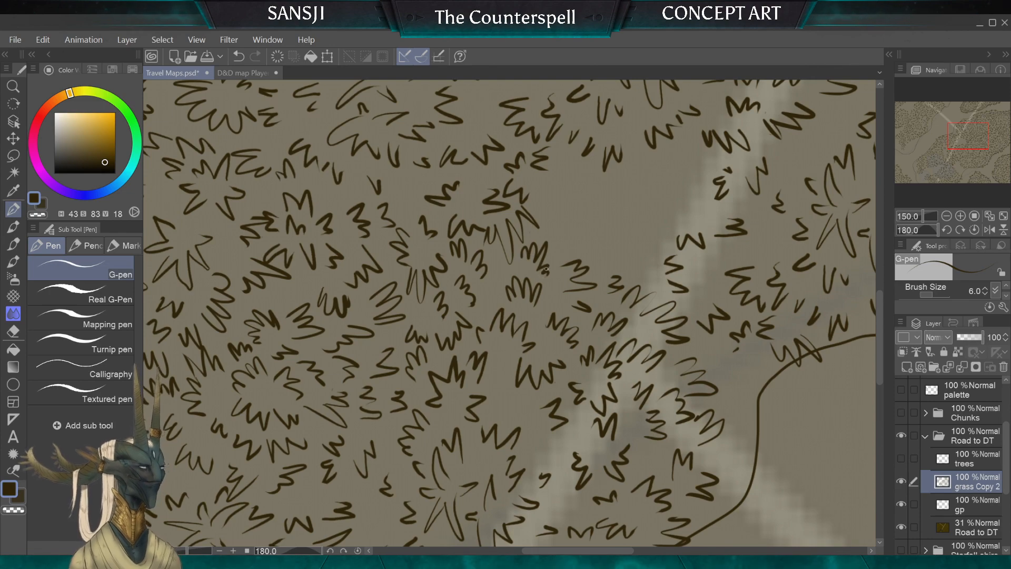
Ink small leaf tufts over the bare dip in the large forest's outline beside the road, with the G-pen at size 6
{"action": "scroll", "coordinate": [559, 255], "scroll_direction": "down", "scroll_amount": 3}
{"action": "left_click_drag", "start_coordinate": [474, 337], "coordinate": [584, 411]}
{"action": "scroll", "coordinate": [509, 313], "scroll_direction": "up", "scroll_amount": 4}
{"action": "scroll", "coordinate": [527, 335], "scroll_direction": "up", "scroll_amount": 2}
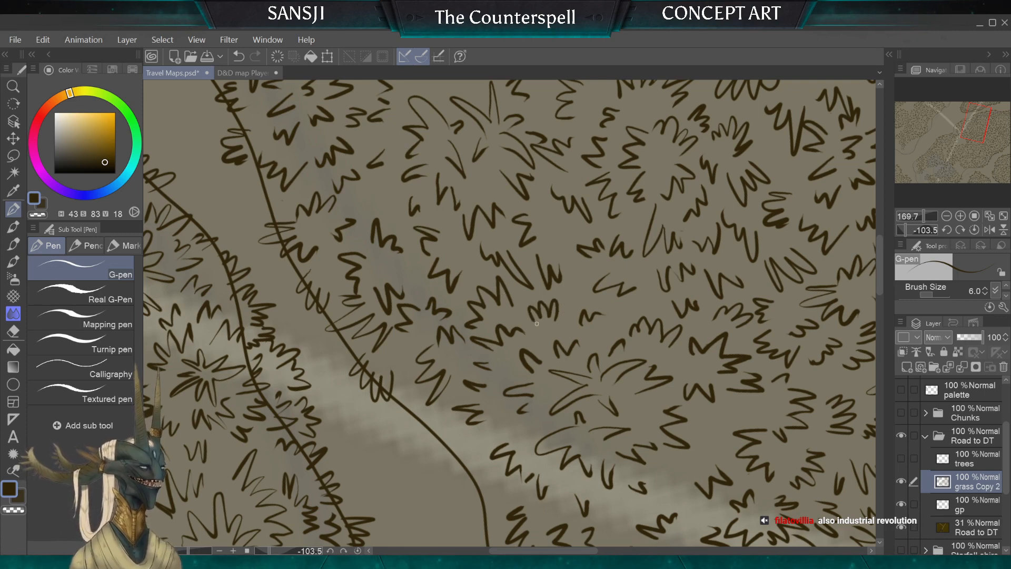
{"action": "scroll", "coordinate": [536, 323], "scroll_direction": "down", "scroll_amount": 4}
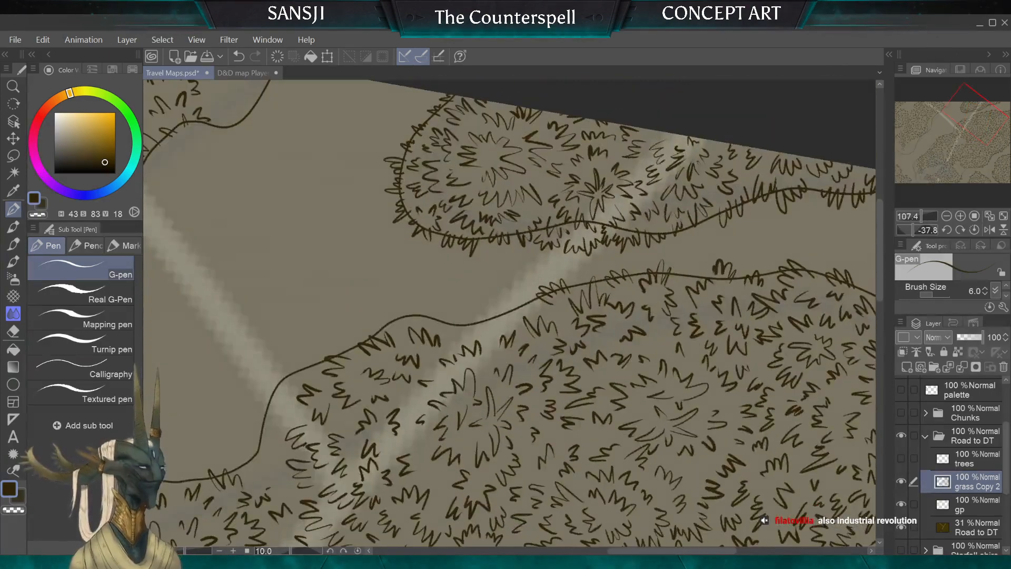
{"action": "scroll", "coordinate": [591, 328], "scroll_direction": "up", "scroll_amount": 5}
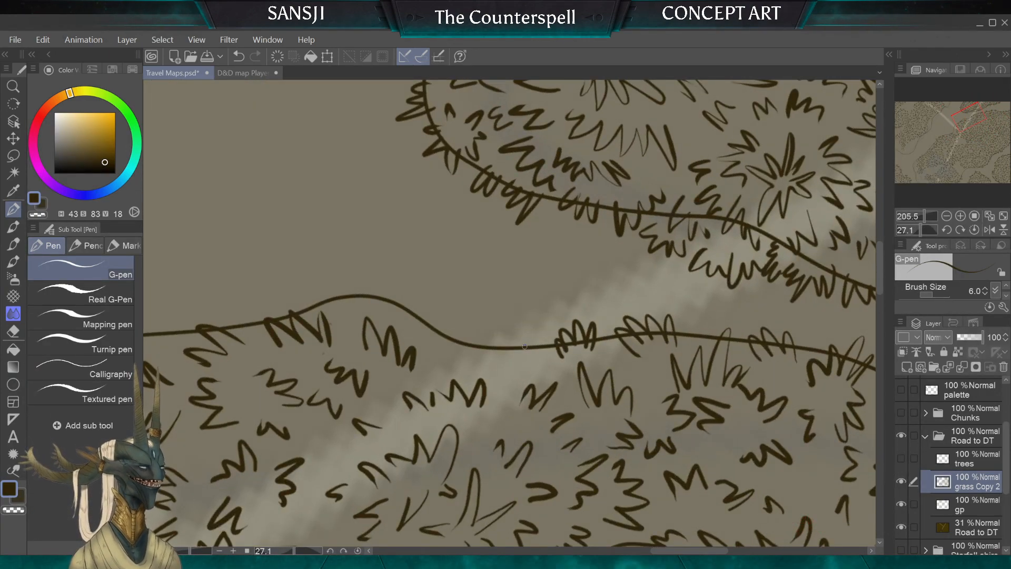
{"action": "mouse_move", "coordinate": [529, 331]}
{"action": "left_mouse_down"}
{"action": "mouse_move", "coordinate": [504, 332]}
{"action": "mouse_move", "coordinate": [498, 346]}
{"action": "mouse_move", "coordinate": [594, 350]}
{"action": "left_mouse_up"}
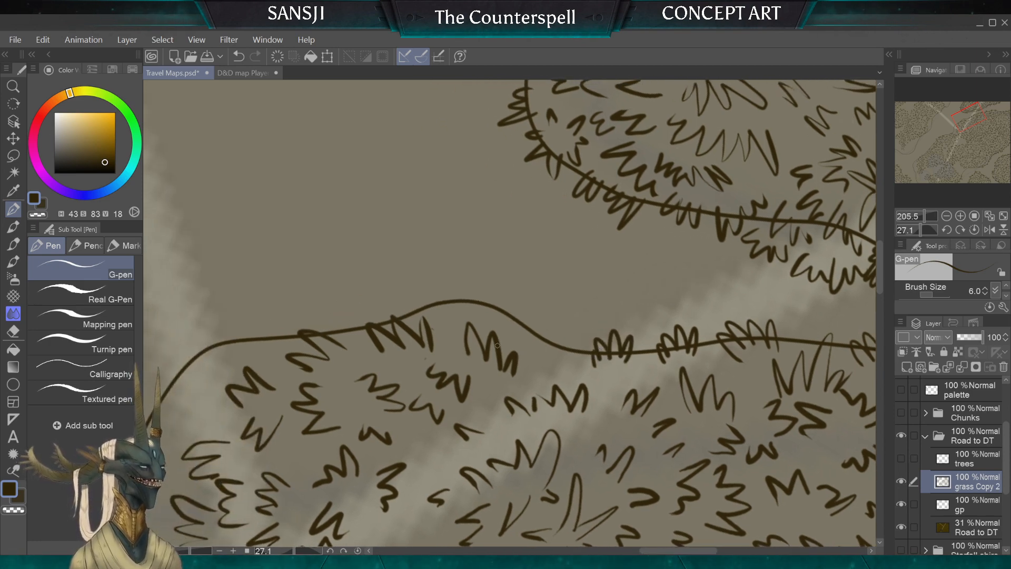
Undo the last two outline tufts and restore them
{"action": "key", "text": "ctrl+z"}
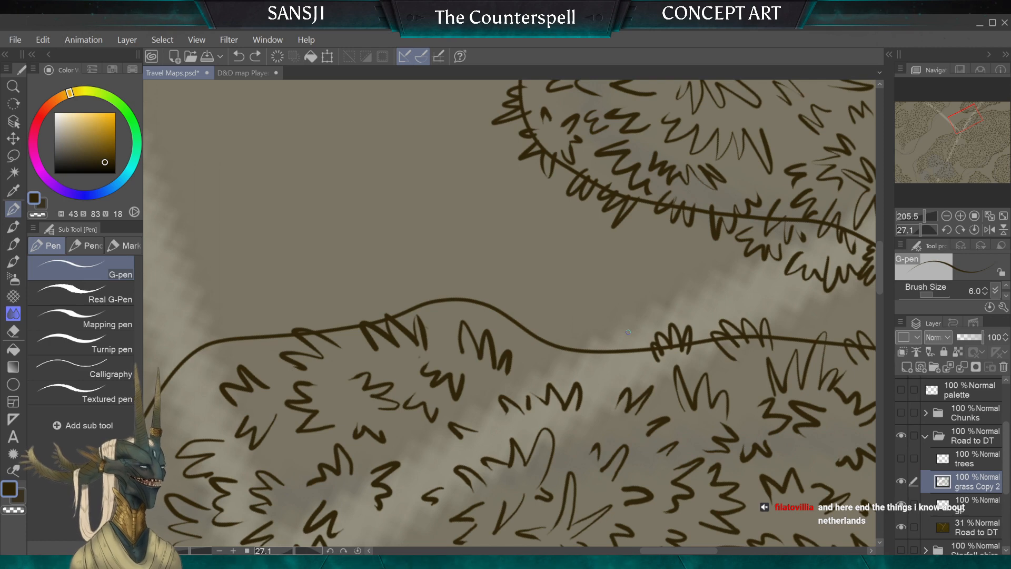
{"action": "key", "text": "ctrl+z"}
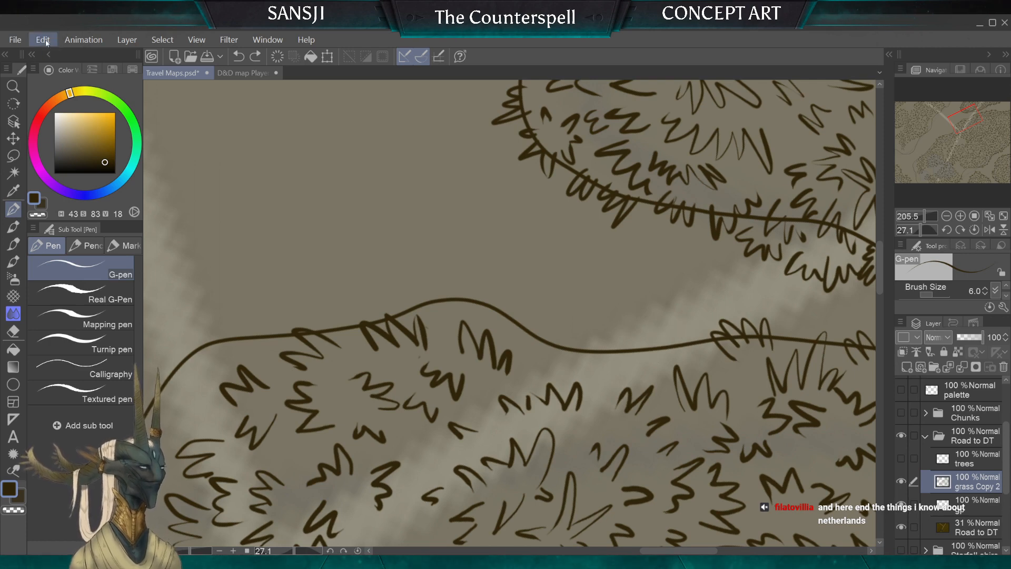
{"action": "key", "text": "ctrl+y"}
{"action": "key", "text": "ctrl+y"}
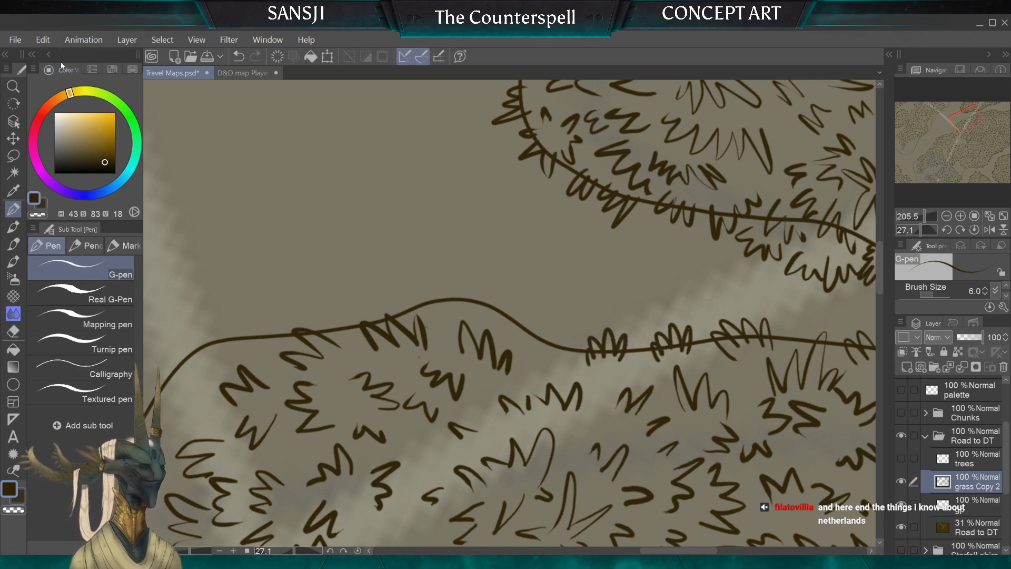
Ink more leaf tufts along the forest outline from the dip toward its rounded bump, plus small ones just inside the edge
{"action": "mouse_move", "coordinate": [553, 328]}
{"action": "left_mouse_down"}
{"action": "mouse_move", "coordinate": [535, 316]}
{"action": "mouse_move", "coordinate": [520, 314]}
{"action": "mouse_move", "coordinate": [542, 377]}
{"action": "left_mouse_up"}
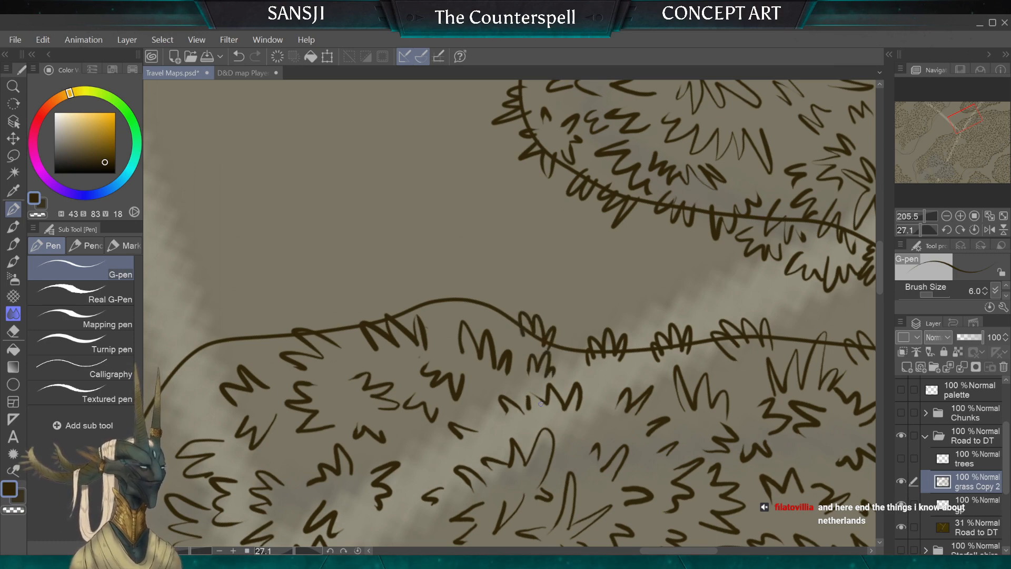
{"action": "scroll", "coordinate": [541, 404], "scroll_direction": "down", "scroll_amount": 2}
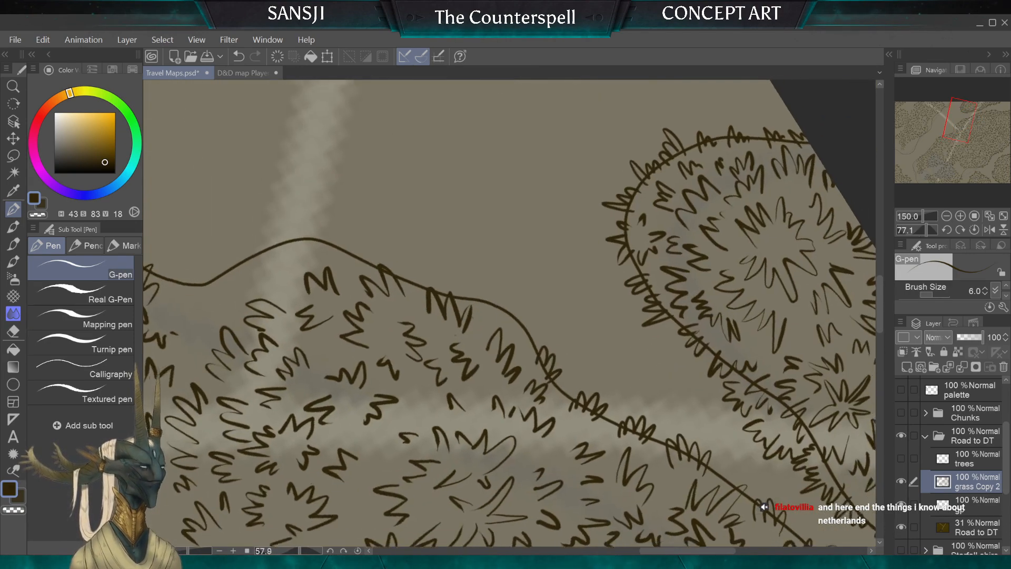
{"action": "mouse_move", "coordinate": [505, 328]}
{"action": "left_mouse_down"}
{"action": "mouse_move", "coordinate": [516, 304]}
{"action": "mouse_move", "coordinate": [523, 341]}
{"action": "left_mouse_up"}
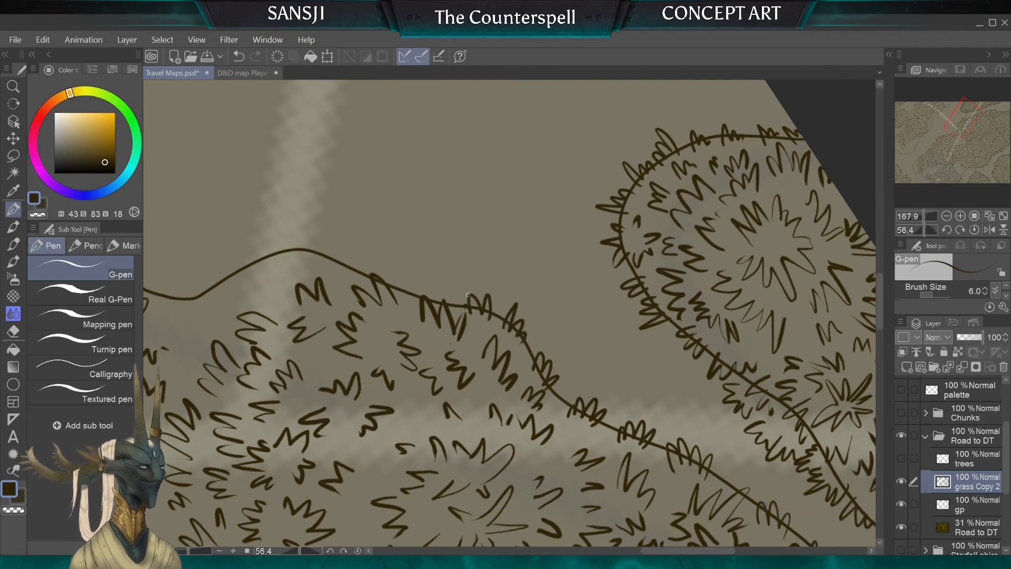
Erase the stray ink speck among the tufts near the forest edge with the hard eraser at size 5
{"action": "scroll", "coordinate": [493, 360], "scroll_direction": "up", "scroll_amount": 2}
{"action": "left_click", "coordinate": [14, 329]}
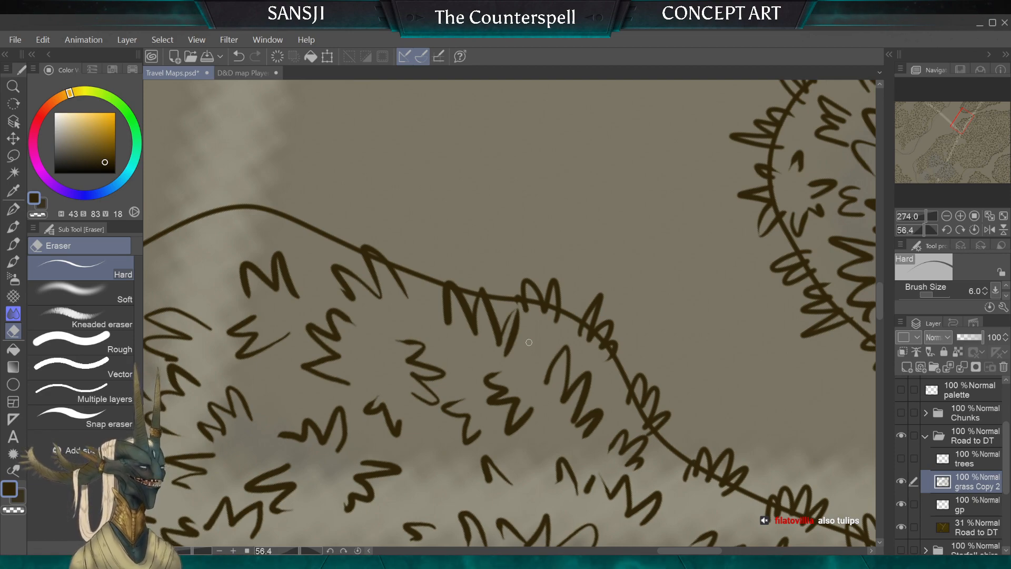
{"action": "scroll", "coordinate": [529, 342], "scroll_direction": "up", "scroll_amount": 2}
{"action": "scroll", "coordinate": [509, 314], "scroll_direction": "down", "scroll_amount": 3}
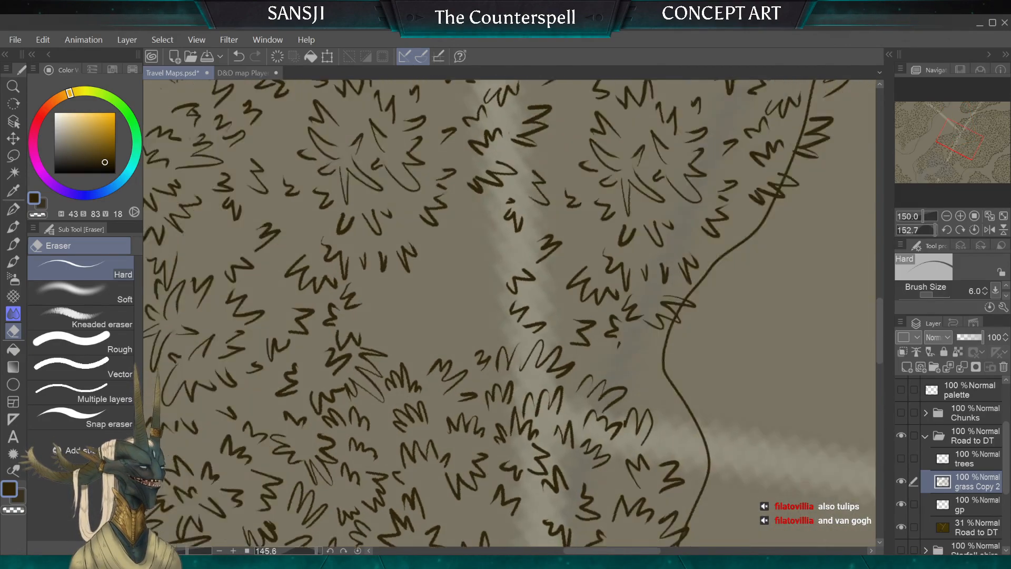
{"action": "scroll", "coordinate": [590, 327], "scroll_direction": "up", "scroll_amount": 4}
{"action": "scroll", "coordinate": [477, 368], "scroll_direction": "up", "scroll_amount": 1}
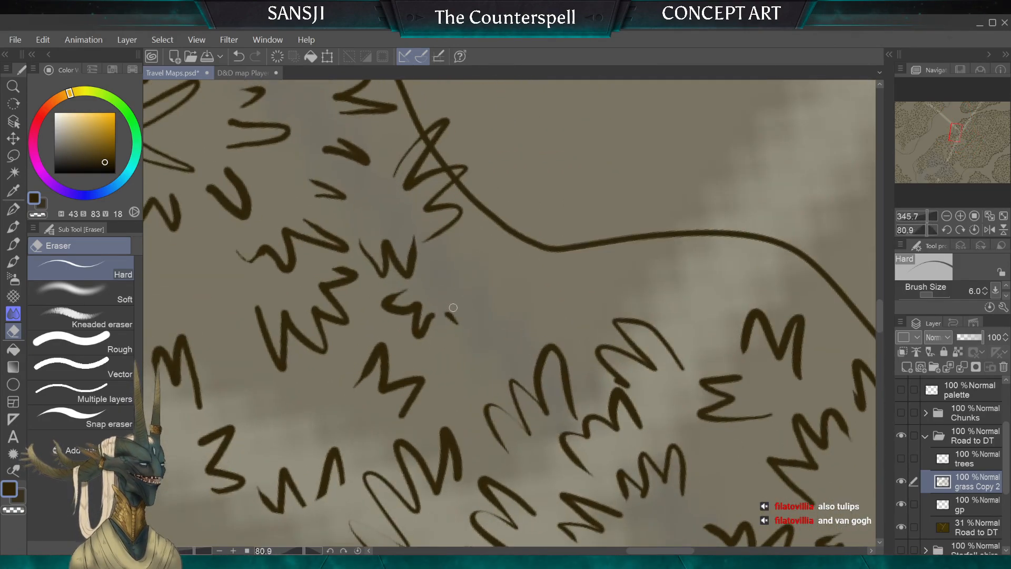
{"action": "key", "text": "]"}
{"action": "left_click_drag", "start_coordinate": [452, 311], "coordinate": [456, 327]}
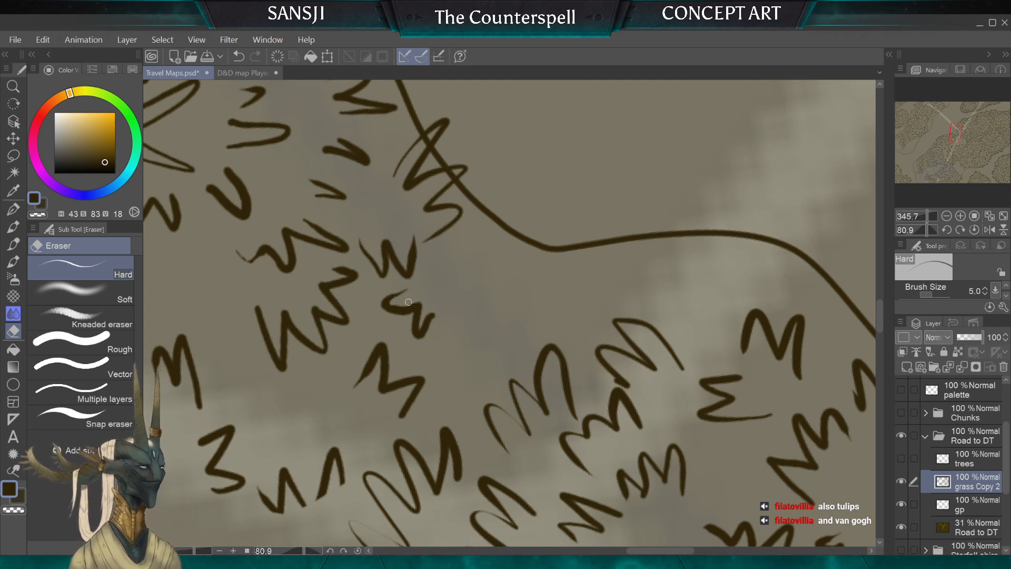
Ink leaf tufts with the G-pen at size 6 on the outline bend where the road leaves the forest, and just inside it
{"action": "left_click", "coordinate": [13, 210]}
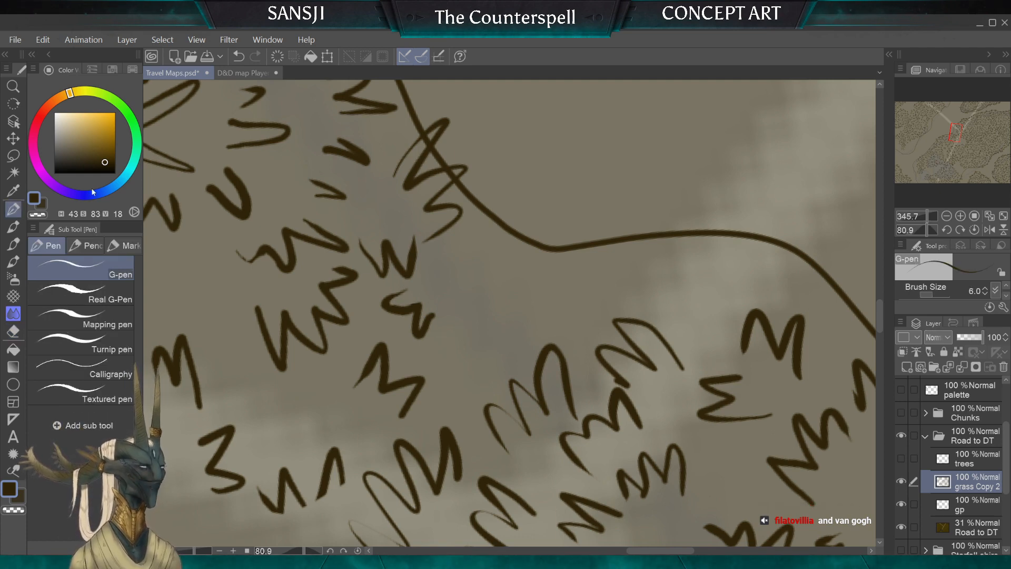
{"action": "mouse_move", "coordinate": [664, 551]}
{"action": "left_mouse_down"}
{"action": "mouse_move", "coordinate": [679, 550]}
{"action": "mouse_move", "coordinate": [663, 530]}
{"action": "left_mouse_up"}
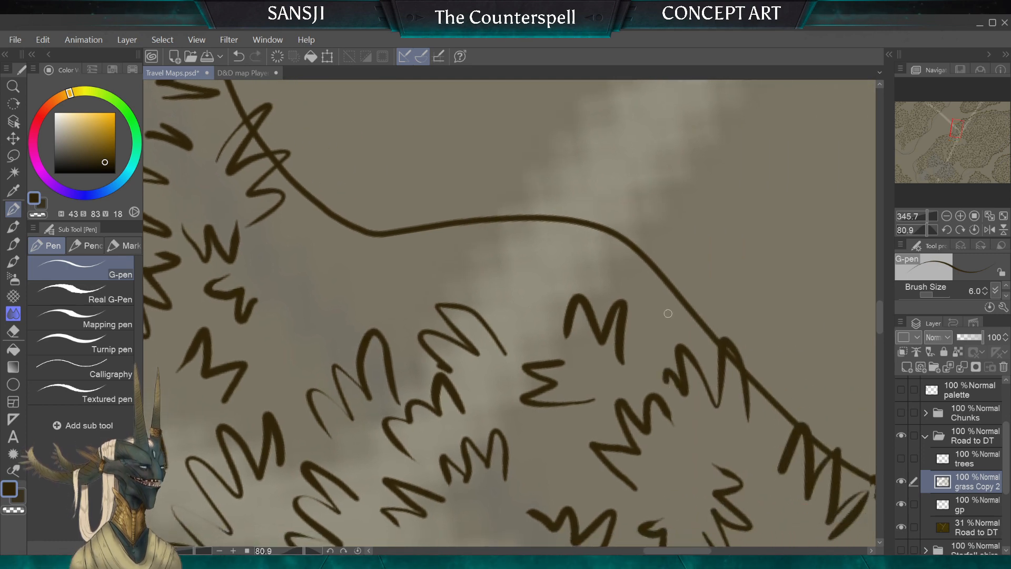
{"action": "mouse_move", "coordinate": [668, 314]}
{"action": "left_mouse_down"}
{"action": "mouse_move", "coordinate": [665, 261]}
{"action": "mouse_move", "coordinate": [649, 296]}
{"action": "mouse_move", "coordinate": [667, 329]}
{"action": "left_mouse_up"}
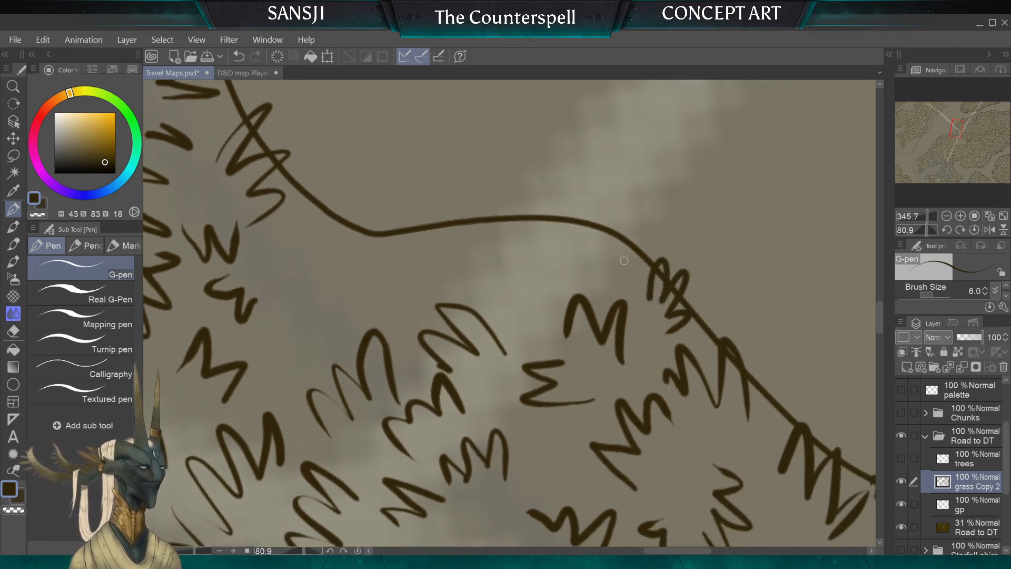
{"action": "mouse_move", "coordinate": [606, 258]}
{"action": "left_mouse_down"}
{"action": "mouse_move", "coordinate": [578, 229]}
{"action": "mouse_move", "coordinate": [571, 263]}
{"action": "mouse_move", "coordinate": [469, 261]}
{"action": "left_mouse_up"}
{"action": "left_click_drag", "start_coordinate": [540, 269], "coordinate": [532, 293]}
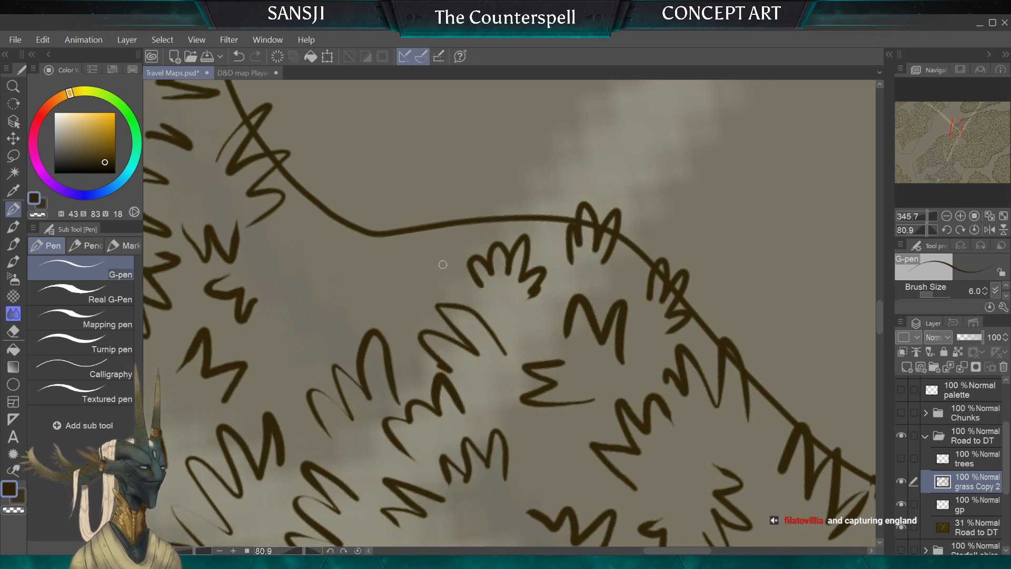
Continue the leaf tufts around the dip in the forest outline and fill the gaps in the foliage just inside it
{"action": "mouse_move", "coordinate": [442, 264]}
{"action": "left_mouse_down"}
{"action": "mouse_move", "coordinate": [408, 216]}
{"action": "mouse_move", "coordinate": [364, 242]}
{"action": "mouse_move", "coordinate": [368, 266]}
{"action": "left_mouse_up"}
{"action": "mouse_move", "coordinate": [340, 322]}
{"action": "left_mouse_down"}
{"action": "mouse_move", "coordinate": [356, 273]}
{"action": "mouse_move", "coordinate": [311, 247]}
{"action": "mouse_move", "coordinate": [279, 279]}
{"action": "mouse_move", "coordinate": [284, 310]}
{"action": "left_mouse_up"}
{"action": "mouse_move", "coordinate": [328, 227]}
{"action": "left_mouse_down"}
{"action": "mouse_move", "coordinate": [336, 191]}
{"action": "mouse_move", "coordinate": [291, 240]}
{"action": "left_mouse_up"}
{"action": "mouse_move", "coordinate": [424, 280]}
{"action": "left_mouse_down"}
{"action": "mouse_move", "coordinate": [392, 277]}
{"action": "mouse_move", "coordinate": [380, 299]}
{"action": "left_mouse_up"}
{"action": "scroll", "coordinate": [380, 324], "scroll_direction": "down", "scroll_amount": 3}
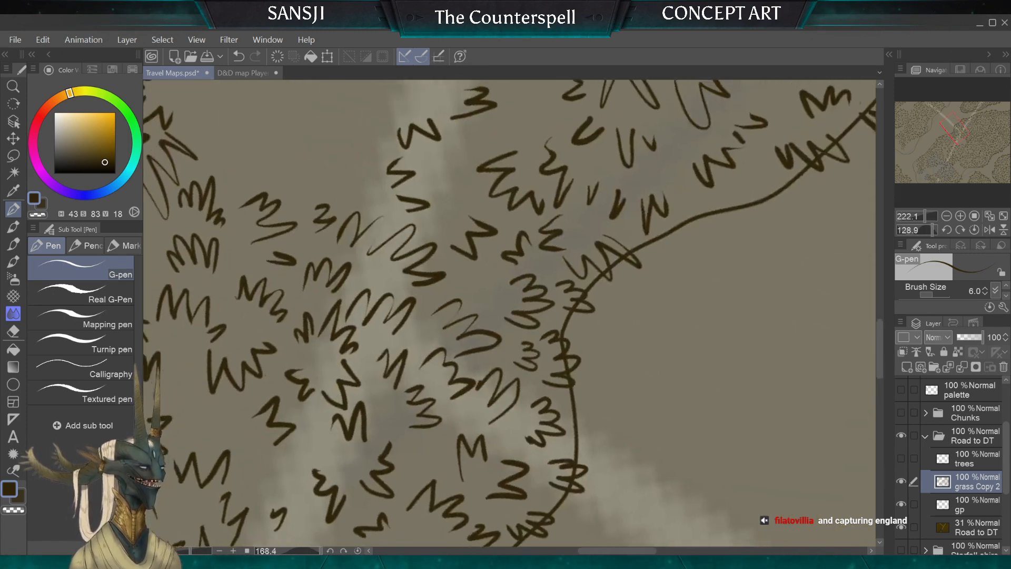
{"action": "scroll", "coordinate": [347, 325], "scroll_direction": "up", "scroll_amount": 3}
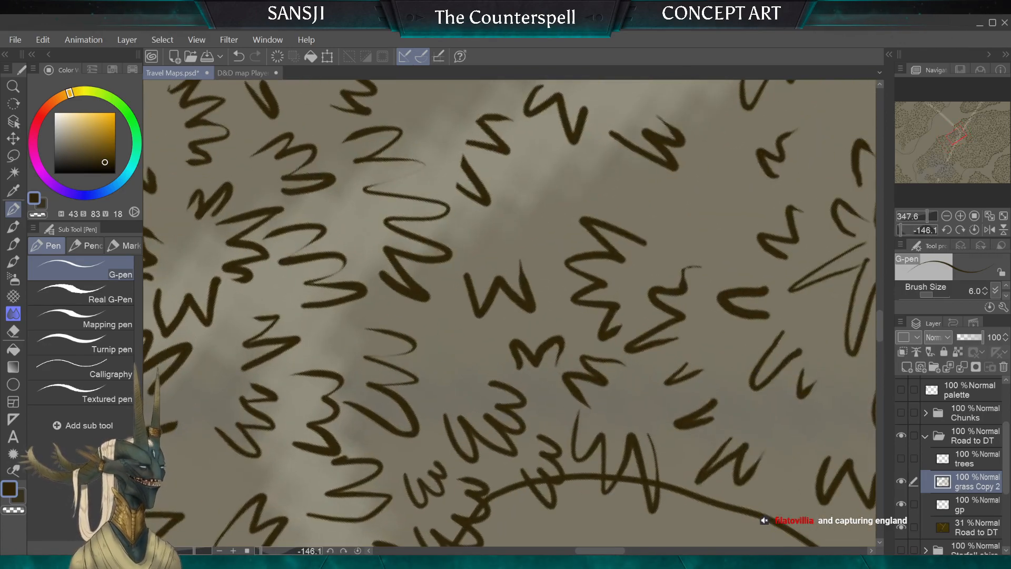
{"action": "mouse_move", "coordinate": [471, 319]}
{"action": "left_mouse_down"}
{"action": "mouse_move", "coordinate": [450, 363]}
{"action": "mouse_move", "coordinate": [430, 335]}
{"action": "left_mouse_up"}
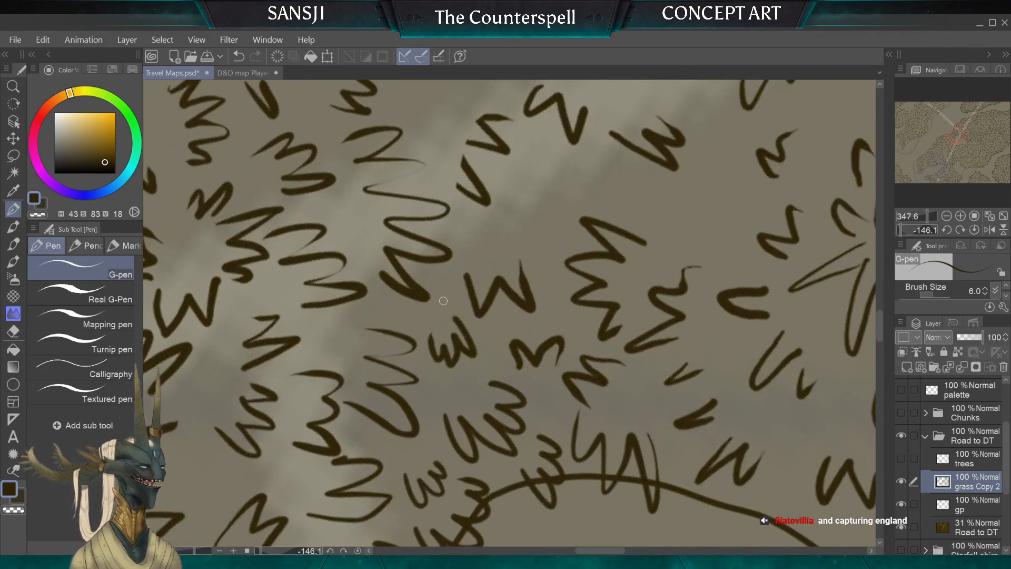
Erase the isolated tufts on and beside the road within the forest using the hard eraser, adjusting its size between 5 and 15
{"action": "scroll", "coordinate": [444, 301], "scroll_direction": "down", "scroll_amount": 3}
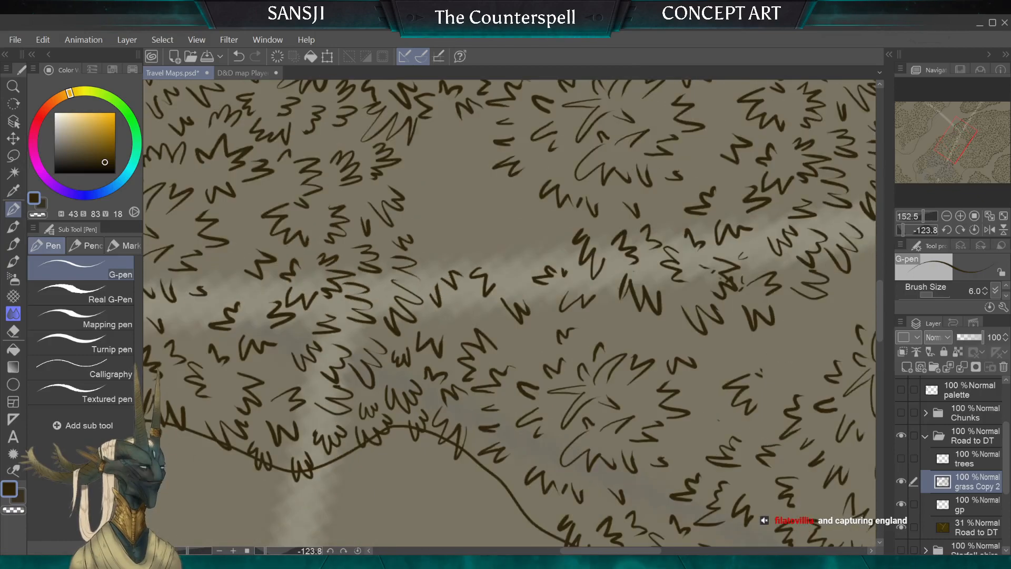
{"action": "scroll", "coordinate": [444, 301], "scroll_direction": "up", "scroll_amount": 1}
{"action": "scroll", "coordinate": [263, 305], "scroll_direction": "up", "scroll_amount": 1}
{"action": "key", "text": "e"}
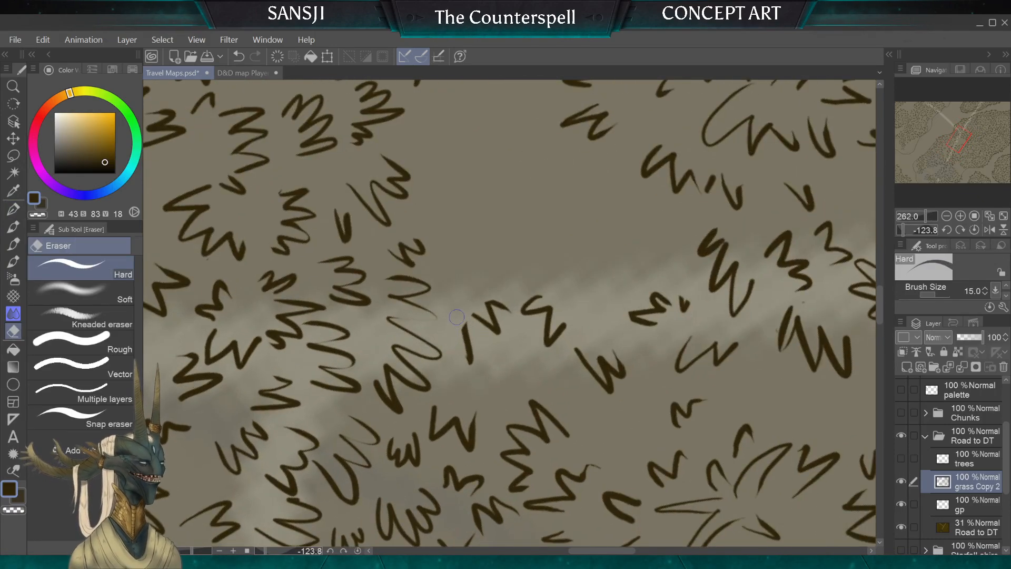
{"action": "mouse_move", "coordinate": [465, 322]}
{"action": "left_mouse_down"}
{"action": "mouse_move", "coordinate": [470, 363]}
{"action": "mouse_move", "coordinate": [508, 310]}
{"action": "left_mouse_up"}
{"action": "key", "text": "bracketleft"}
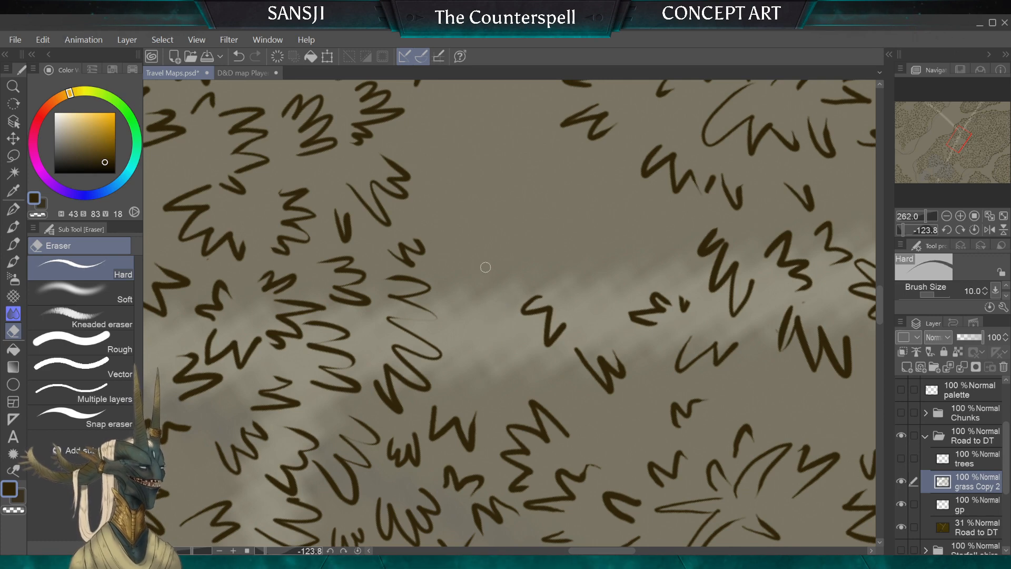
{"action": "key", "text": "bracketright"}
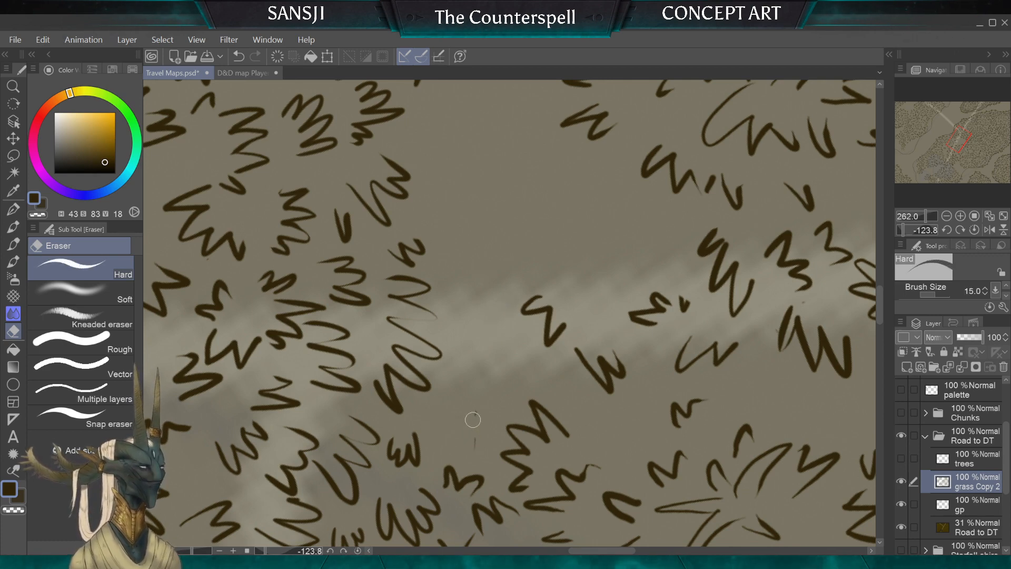
{"action": "key", "text": "bracketleft"}
{"action": "key", "text": "bracketleft"}
{"action": "key", "text": "bracketleft"}
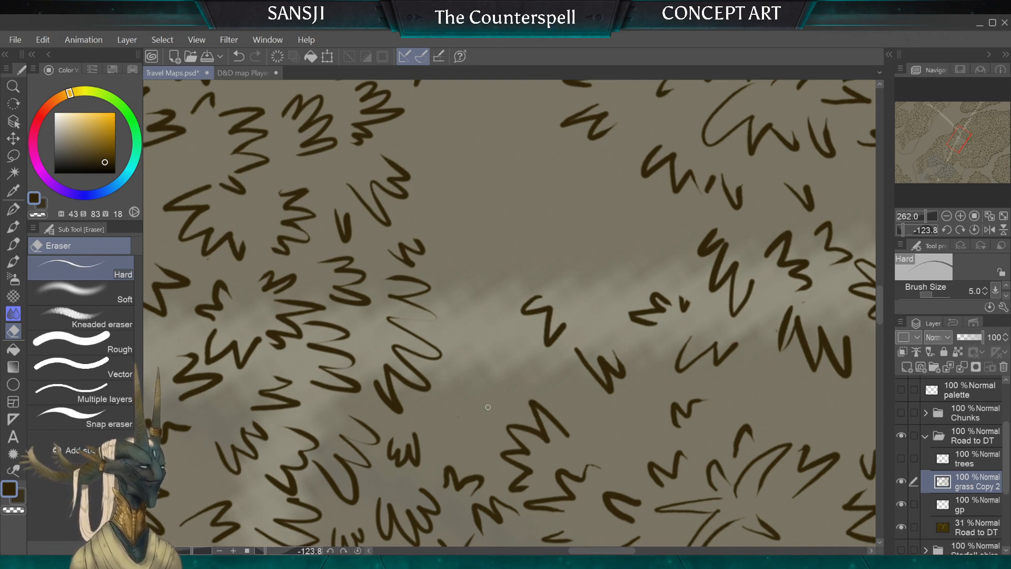
{"action": "key", "text": "bracketright"}
{"action": "key", "text": "bracketright"}
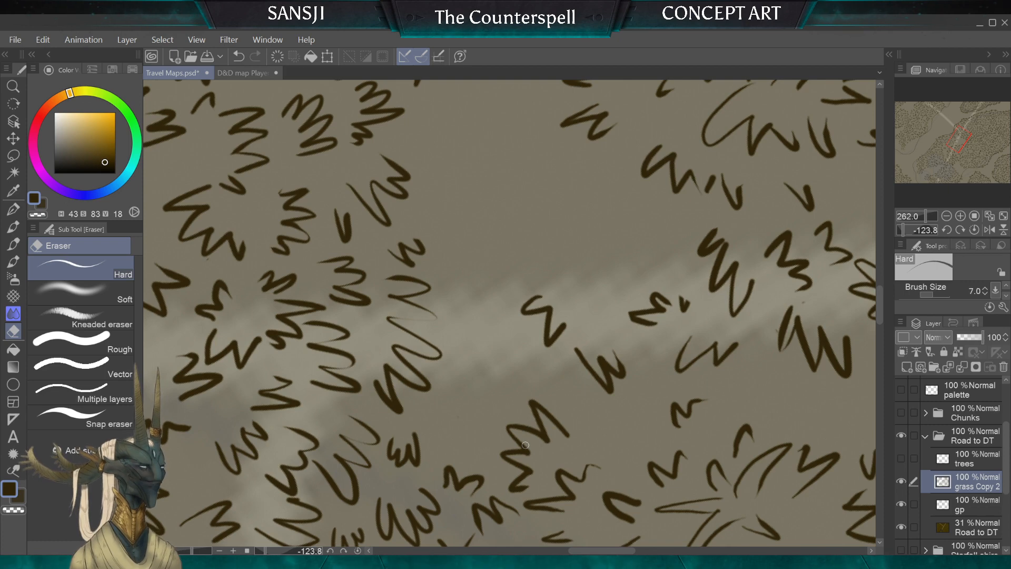
Ink rounded leaf tufts beside the road where the old ones were erased, using the G-pen at size 6
{"action": "key", "text": "p"}
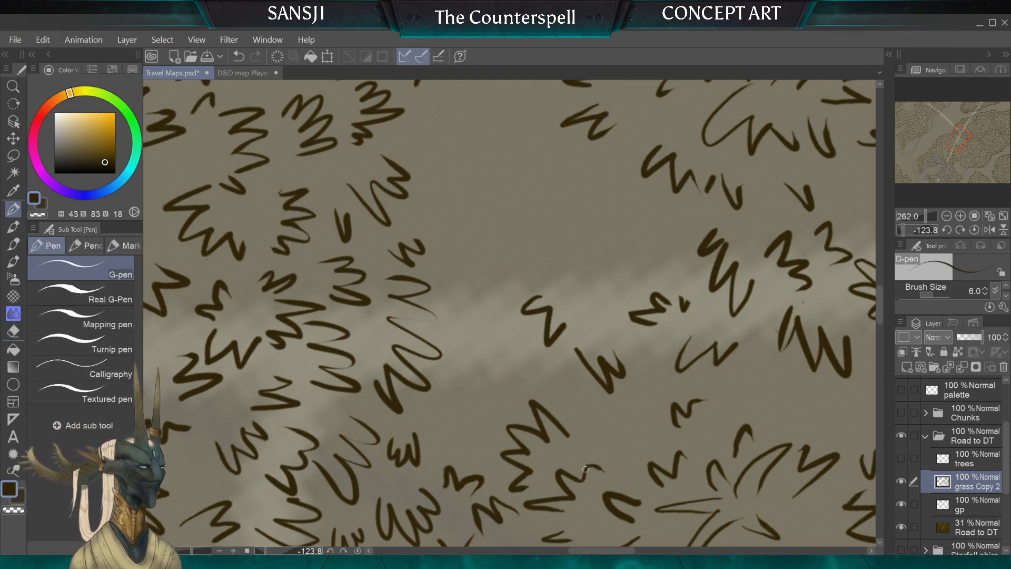
{"action": "left_click_drag", "start_coordinate": [465, 414], "coordinate": [437, 436]}
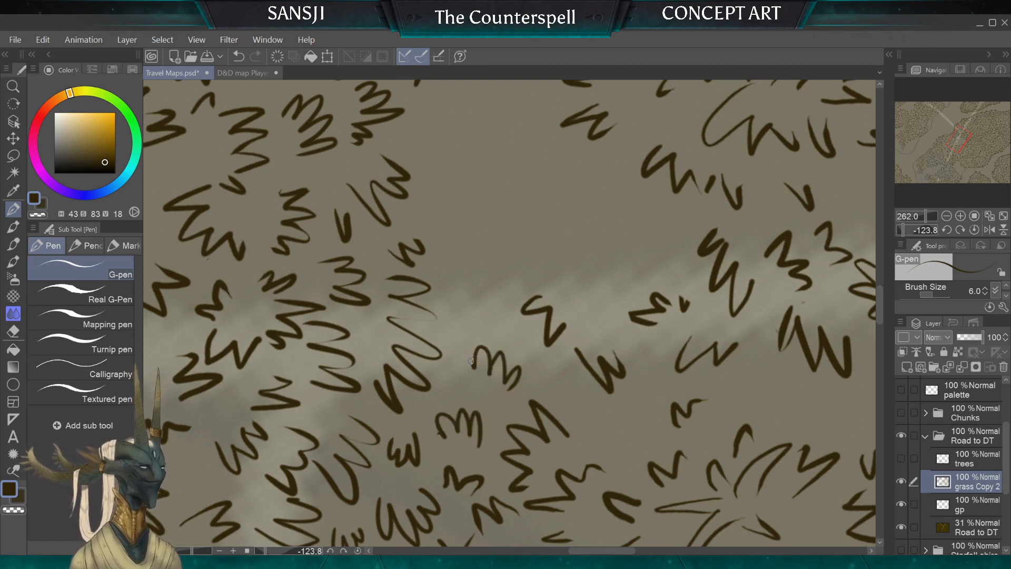
{"action": "left_click_drag", "start_coordinate": [471, 360], "coordinate": [451, 376]}
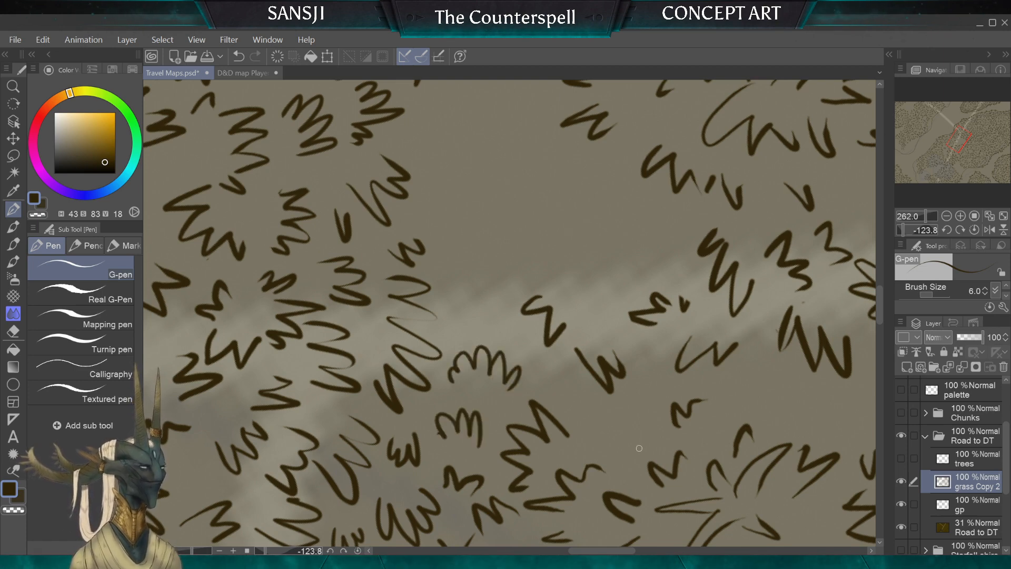
{"action": "left_click_drag", "start_coordinate": [630, 431], "coordinate": [599, 448]}
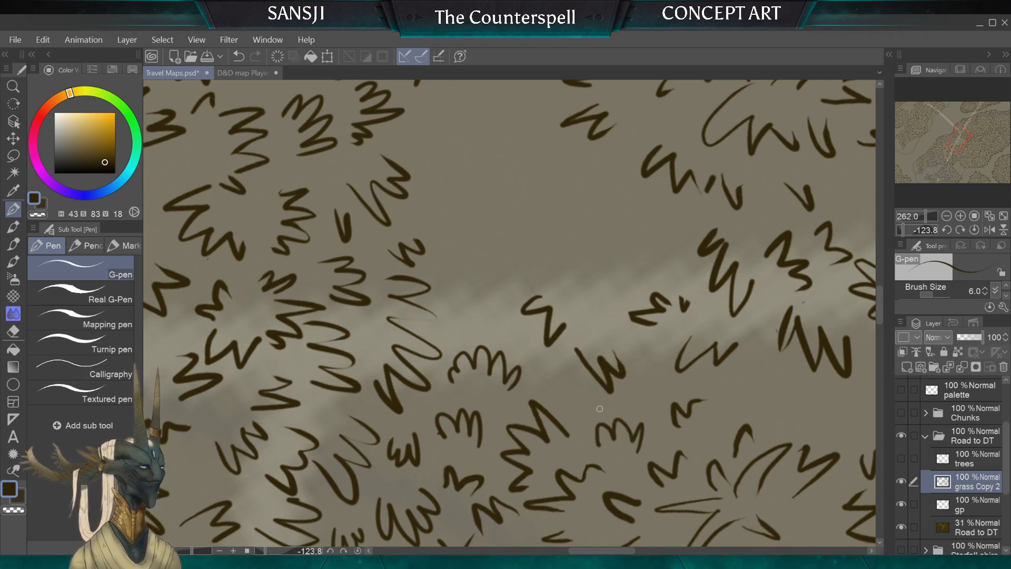
Ink rounded leaf tufts with the G-pen at size 6 in the bare patch beside the road inside the forest
{"action": "scroll", "coordinate": [599, 409], "scroll_direction": "down", "scroll_amount": 6}
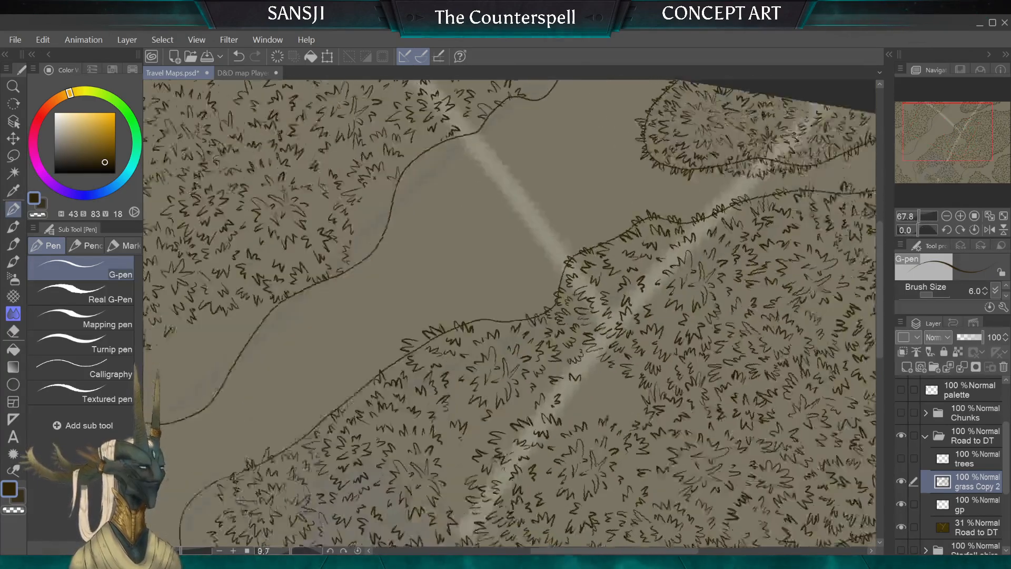
{"action": "scroll", "coordinate": [525, 348], "scroll_direction": "up", "scroll_amount": 3}
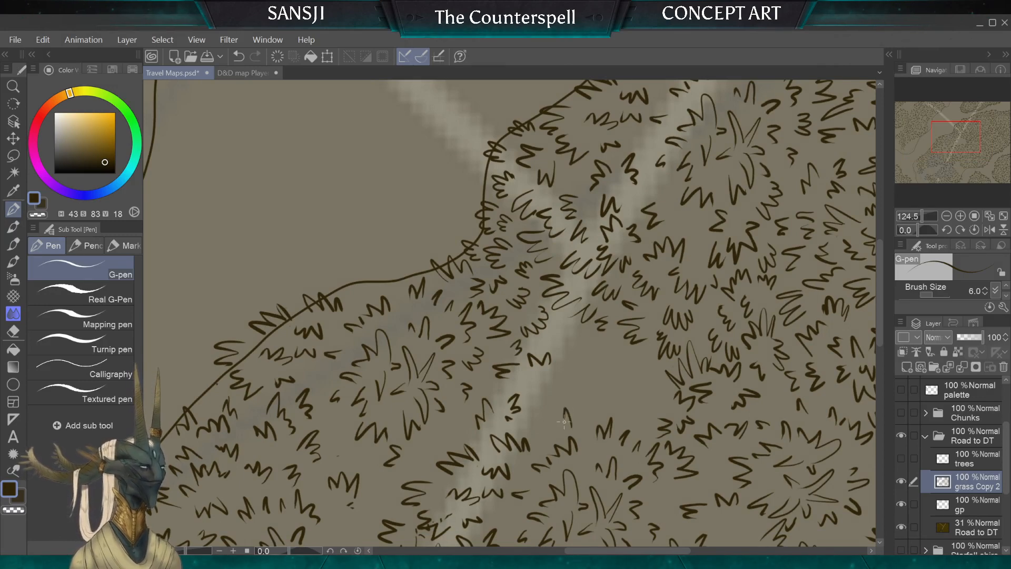
{"action": "mouse_move", "coordinate": [564, 422]}
{"action": "left_mouse_down"}
{"action": "mouse_move", "coordinate": [541, 431]}
{"action": "mouse_move", "coordinate": [604, 382]}
{"action": "mouse_move", "coordinate": [618, 411]}
{"action": "left_mouse_up"}
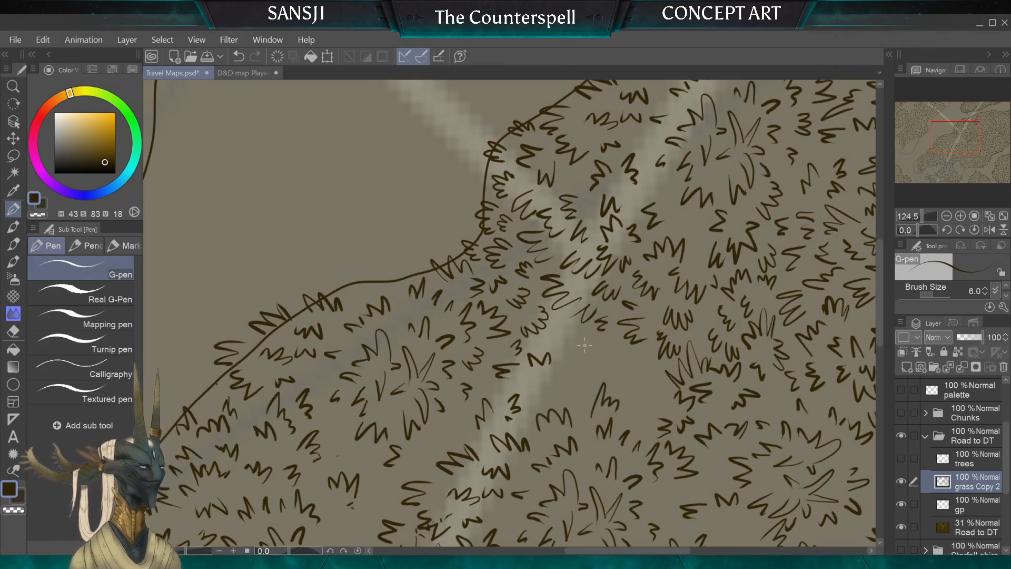
{"action": "mouse_move", "coordinate": [594, 339]}
{"action": "left_mouse_down"}
{"action": "mouse_move", "coordinate": [600, 353]}
{"action": "mouse_move", "coordinate": [584, 373]}
{"action": "left_mouse_up"}
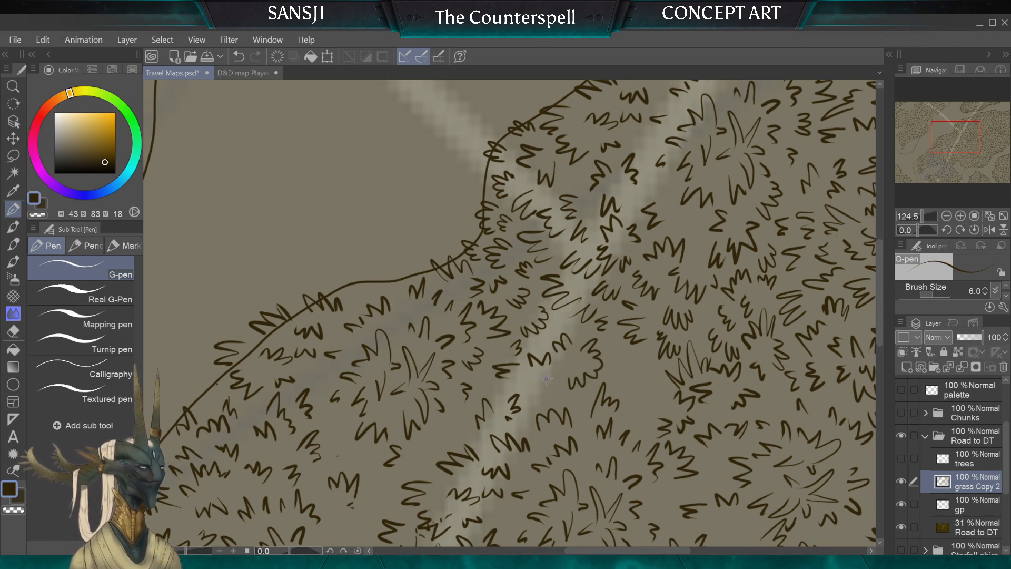
{"action": "left_click_drag", "start_coordinate": [621, 350], "coordinate": [628, 377]}
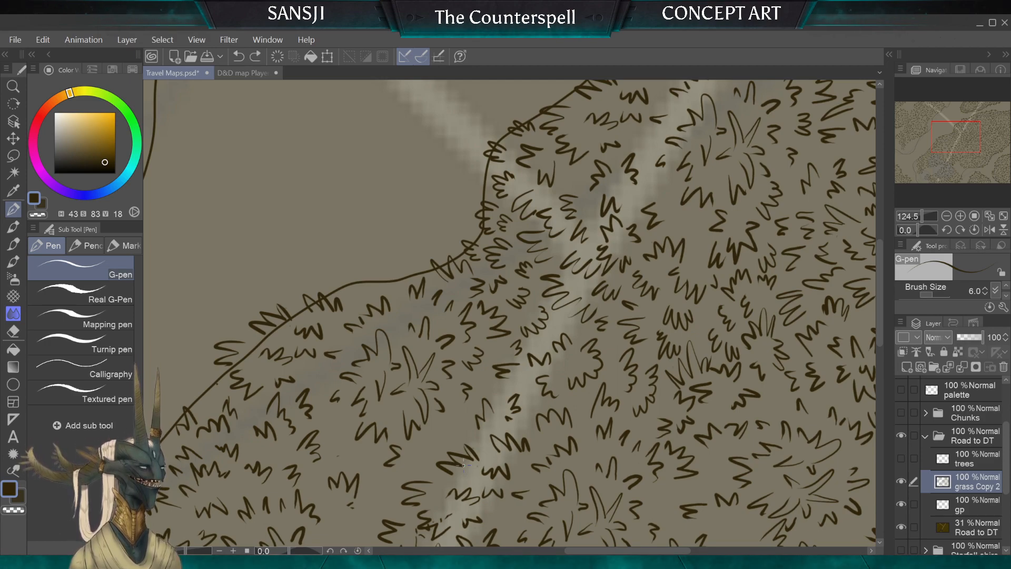
Add two upright leaf tufts on the bare stretch of the forest outline near the bend before the road
{"action": "left_click_drag", "start_coordinate": [464, 465], "coordinate": [440, 466]}
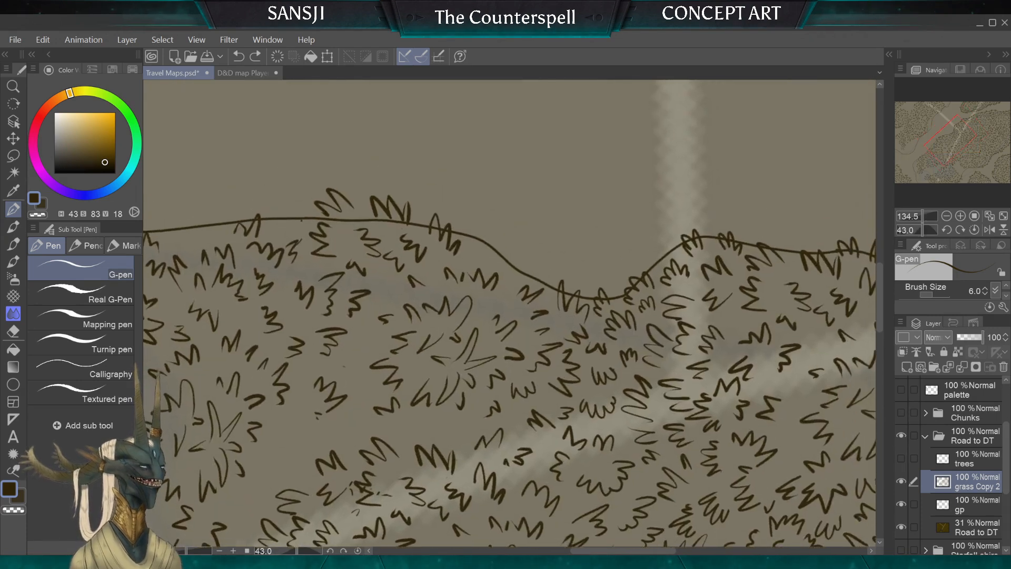
{"action": "left_click_drag", "start_coordinate": [563, 295], "coordinate": [627, 290]}
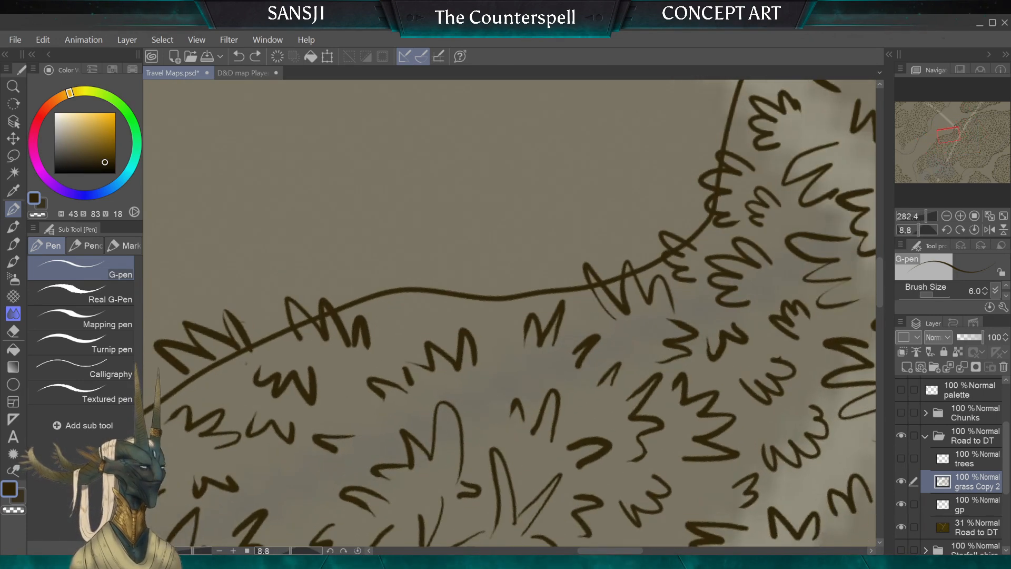
{"action": "left_click_drag", "start_coordinate": [529, 322], "coordinate": [524, 346]}
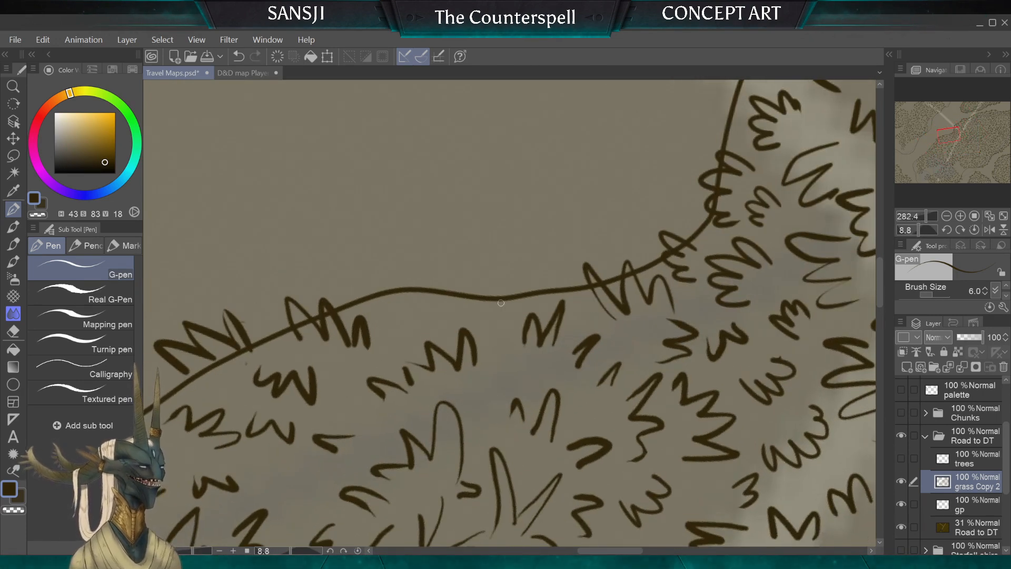
{"action": "left_click_drag", "start_coordinate": [474, 298], "coordinate": [490, 273]}
{"action": "left_click_drag", "start_coordinate": [459, 298], "coordinate": [479, 280]}
{"action": "mouse_move", "coordinate": [452, 315]}
{"action": "left_mouse_down"}
{"action": "mouse_move", "coordinate": [416, 297]}
{"action": "mouse_move", "coordinate": [426, 303]}
{"action": "mouse_move", "coordinate": [426, 269]}
{"action": "left_mouse_up"}
{"action": "mouse_move", "coordinate": [396, 290]}
{"action": "left_mouse_down"}
{"action": "mouse_move", "coordinate": [410, 268]}
{"action": "mouse_move", "coordinate": [391, 273]}
{"action": "left_mouse_up"}
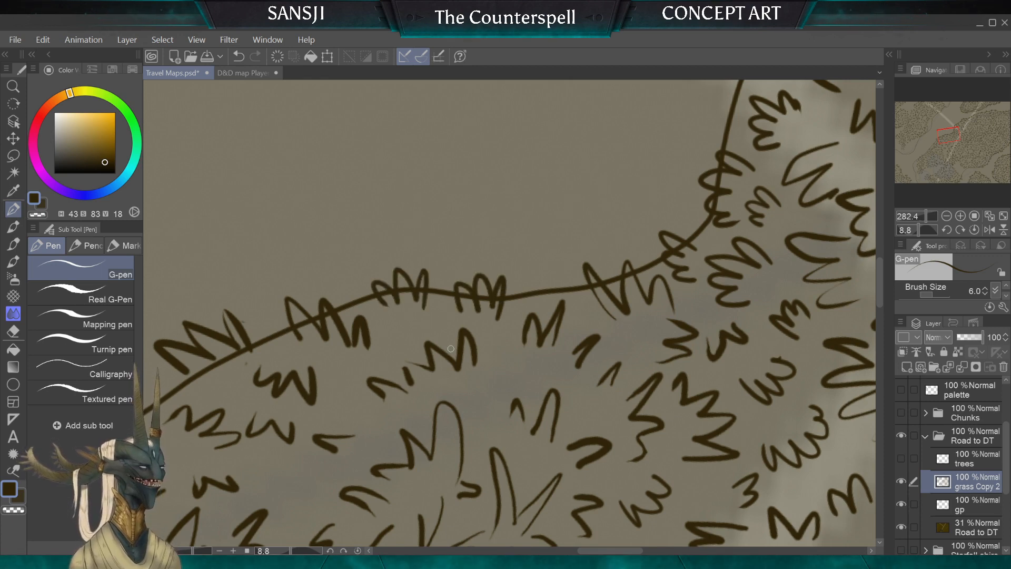
Erase the stray marks around the dense tuft at the road's edge with the hard eraser, adjusting its size between 6 and 12
{"action": "key", "text": "ctrl+minus"}
{"action": "key", "text": "ctrl+minus"}
{"action": "mouse_move", "coordinate": [451, 349]}
{"action": "left_mouse_down", "text": "shift"}
{"action": "mouse_move", "coordinate": [445, 290]}
{"action": "mouse_move", "coordinate": [492, 353]}
{"action": "left_mouse_up", "text": "shift"}
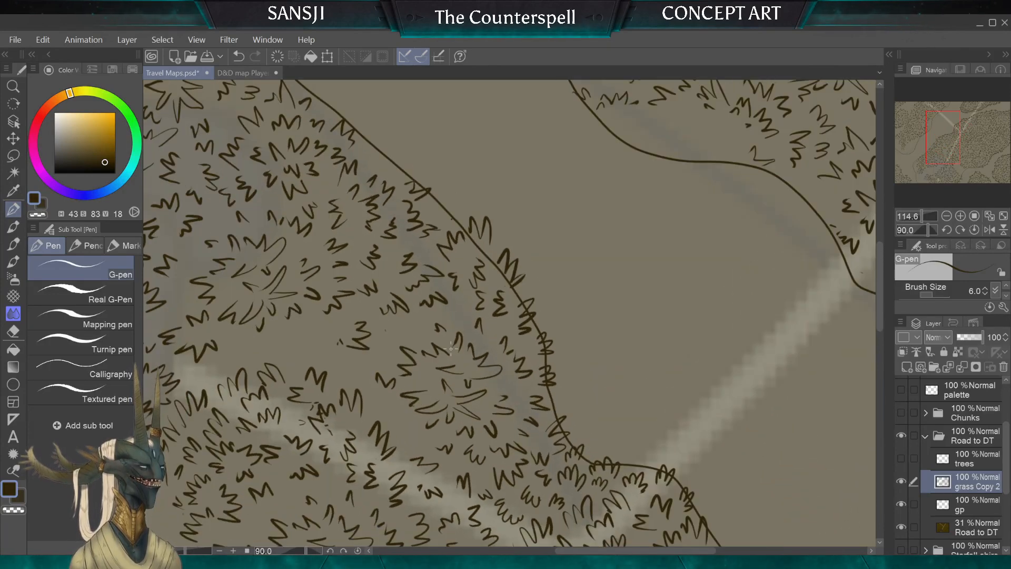
{"action": "left_click_drag", "start_coordinate": [451, 349], "coordinate": [503, 381], "text": "shift"}
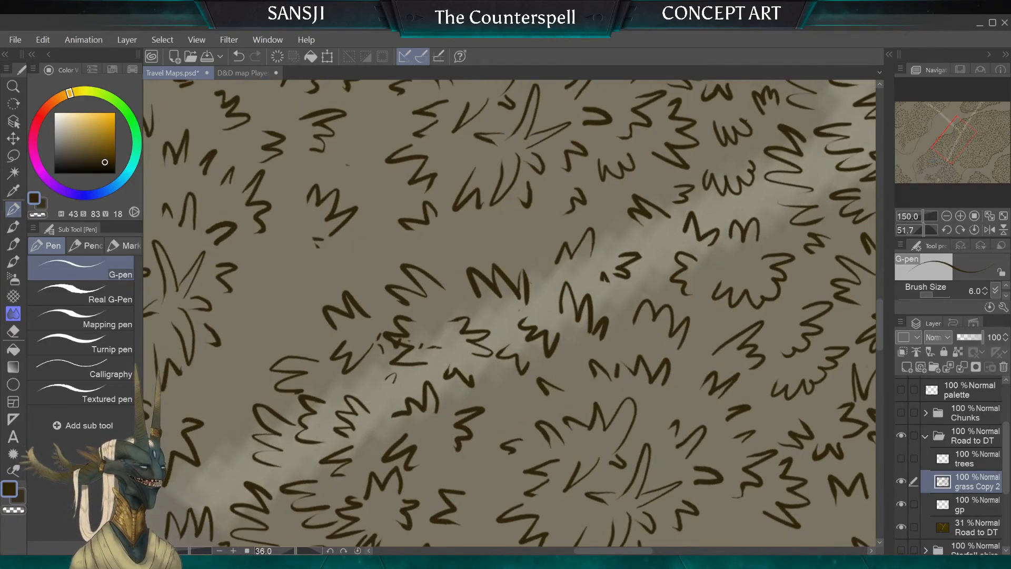
{"action": "key", "text": "e"}
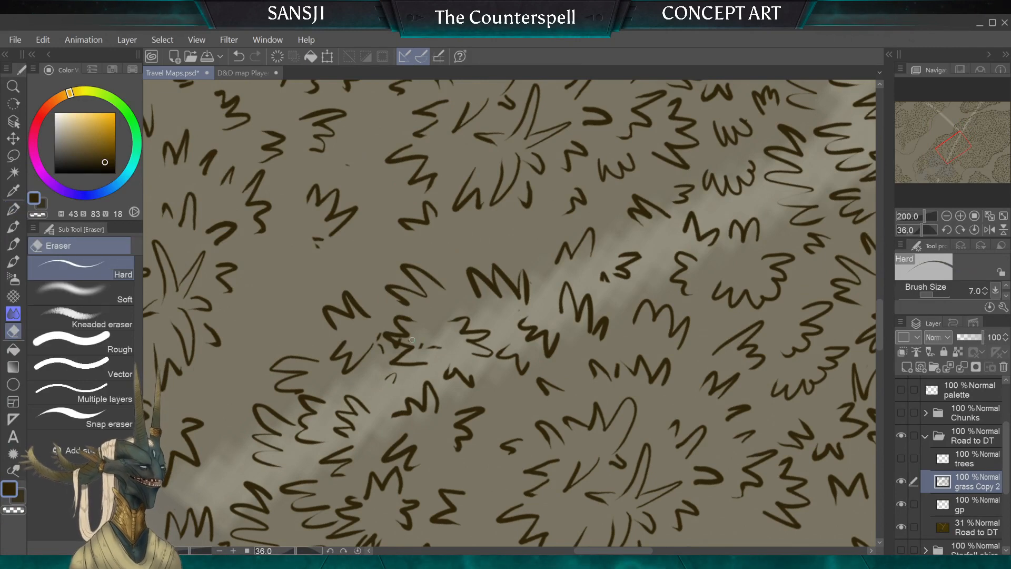
{"action": "key", "text": "bracketleft"}
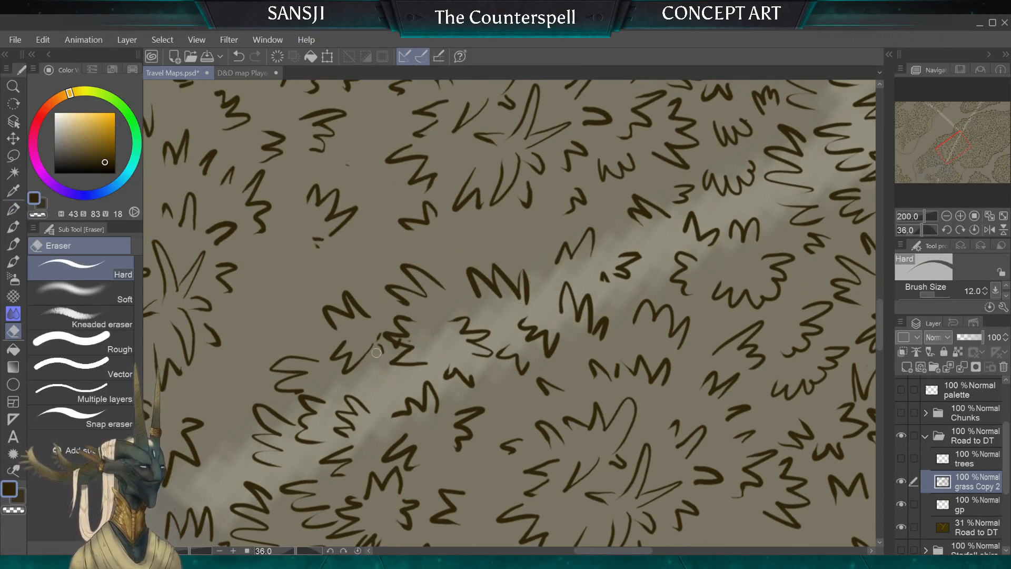
{"action": "key", "text": "bracketleft"}
{"action": "key", "text": "bracketleft"}
{"action": "key", "text": "bracketleft"}
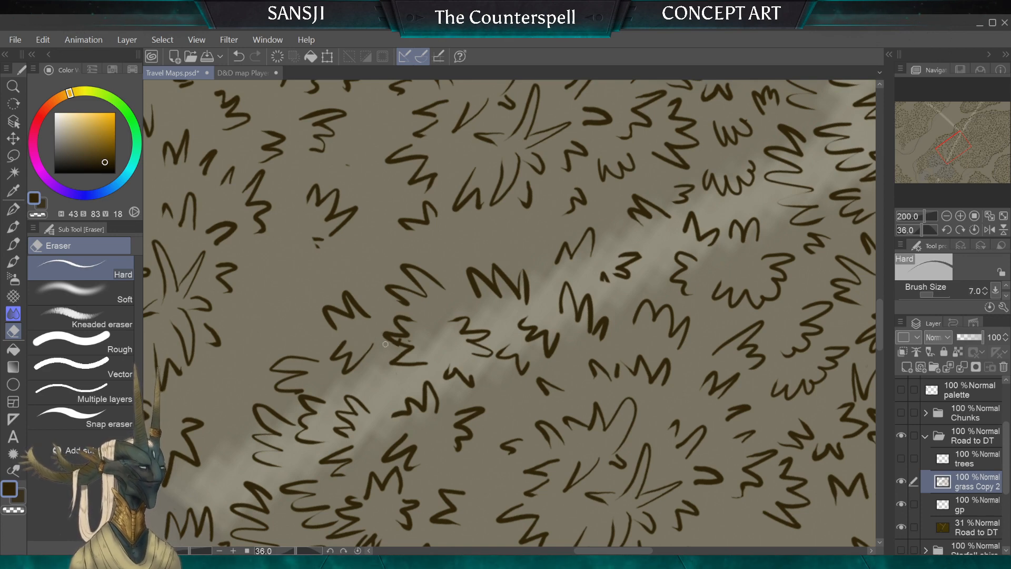
{"action": "key", "text": "bracketright"}
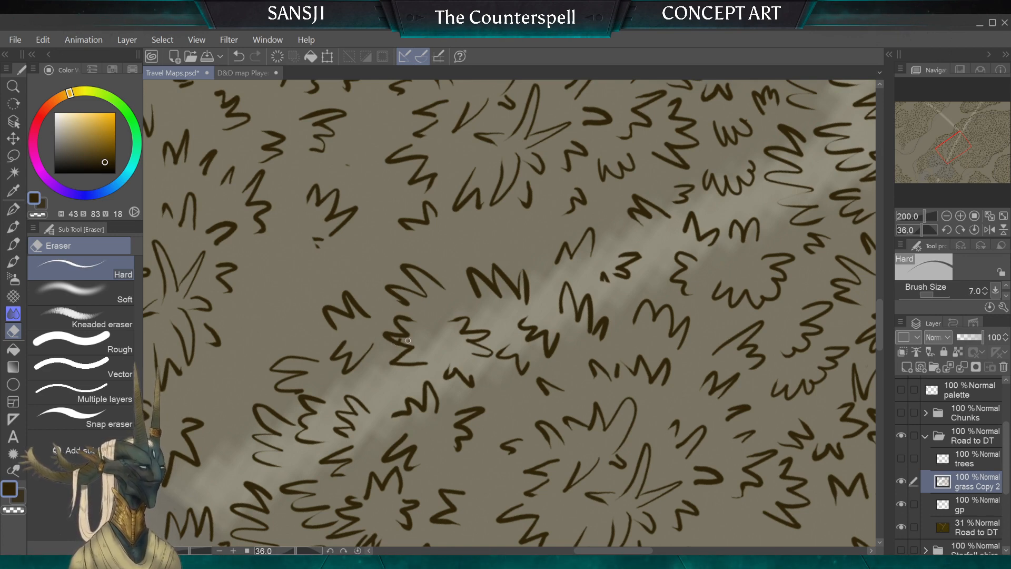
{"action": "key", "text": "bracketright"}
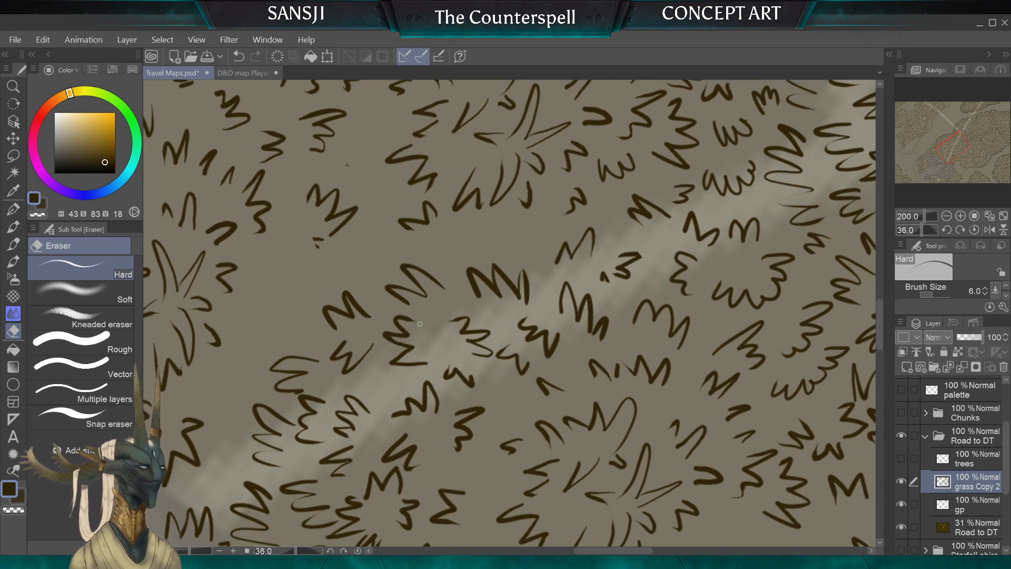
Erase the stray speck on the road beside the small tuft, enlarging the hard eraser to size 15 and 17
{"action": "key", "text": "bracketright"}
{"action": "key", "text": "bracketright"}
{"action": "key", "text": "bracketright"}
{"action": "key", "text": "bracketright"}
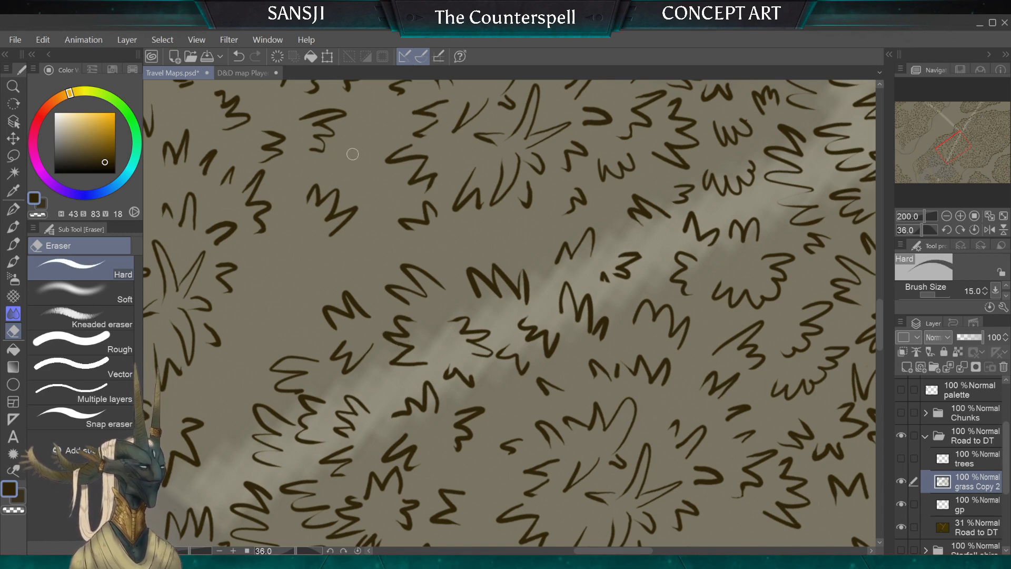
{"action": "scroll", "coordinate": [416, 316], "scroll_direction": "down", "scroll_amount": 2}
{"action": "key", "text": "asciicircum"}
{"action": "scroll", "coordinate": [558, 274], "scroll_direction": "up", "scroll_amount": 2}
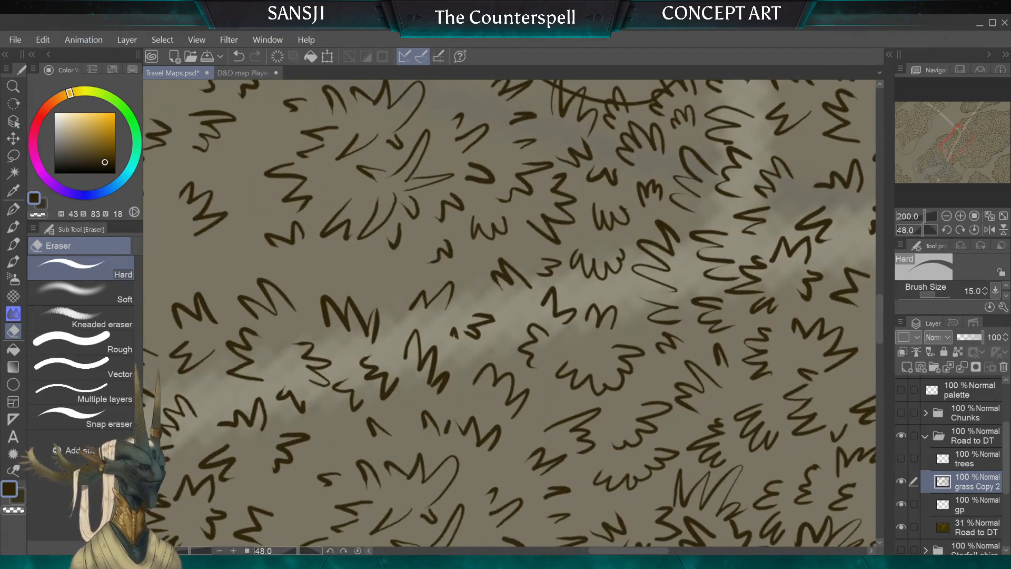
{"action": "left_click_drag", "start_coordinate": [449, 342], "coordinate": [454, 331]}
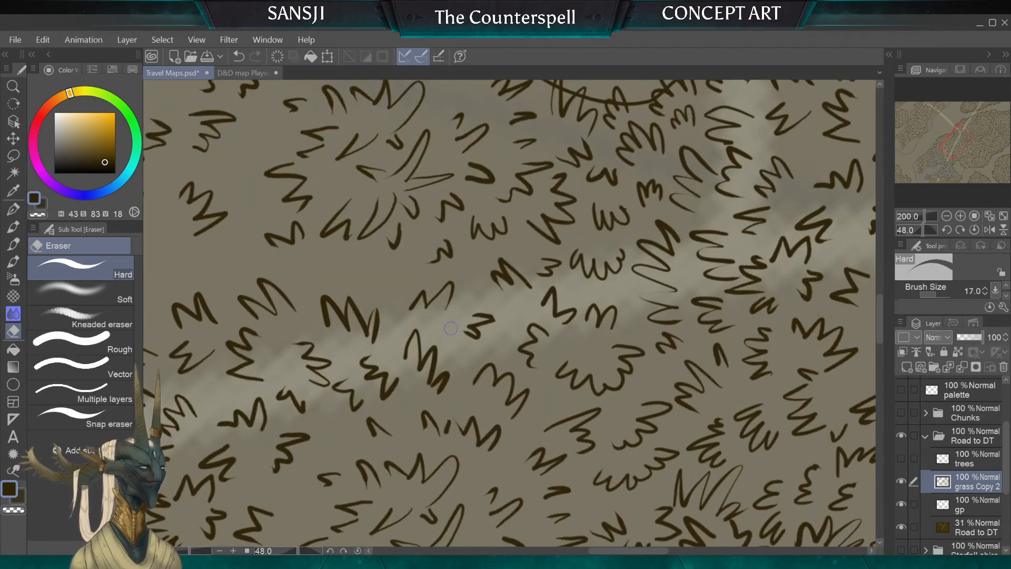
Set the G-pen to size 10 and ink a leaf tuft in the gap beside the road
{"action": "key", "text": "p"}
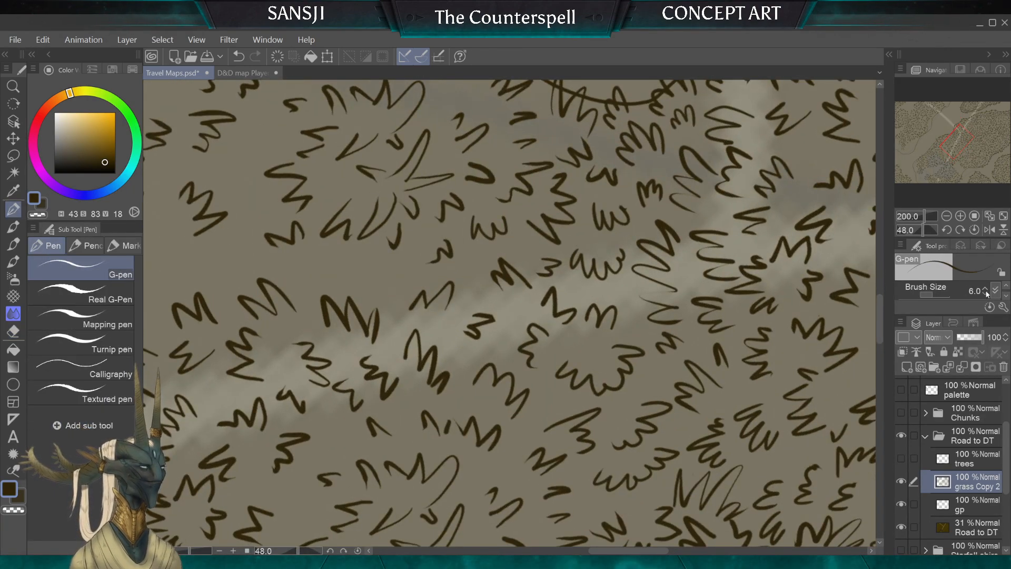
{"action": "left_click", "coordinate": [986, 289]}
{"action": "left_click", "coordinate": [986, 289]}
{"action": "left_click", "coordinate": [985, 289]}
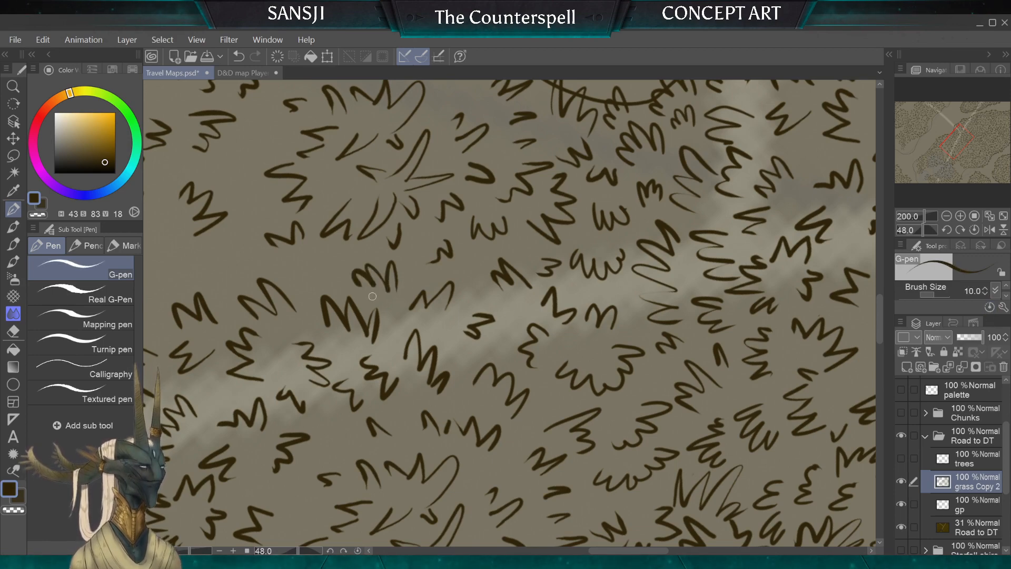
Ink small bold leaf tufts with the G-pen at size 10 in the gap between the large starburst plants away from the road
{"action": "scroll", "coordinate": [457, 393], "scroll_direction": "down", "scroll_amount": 4}
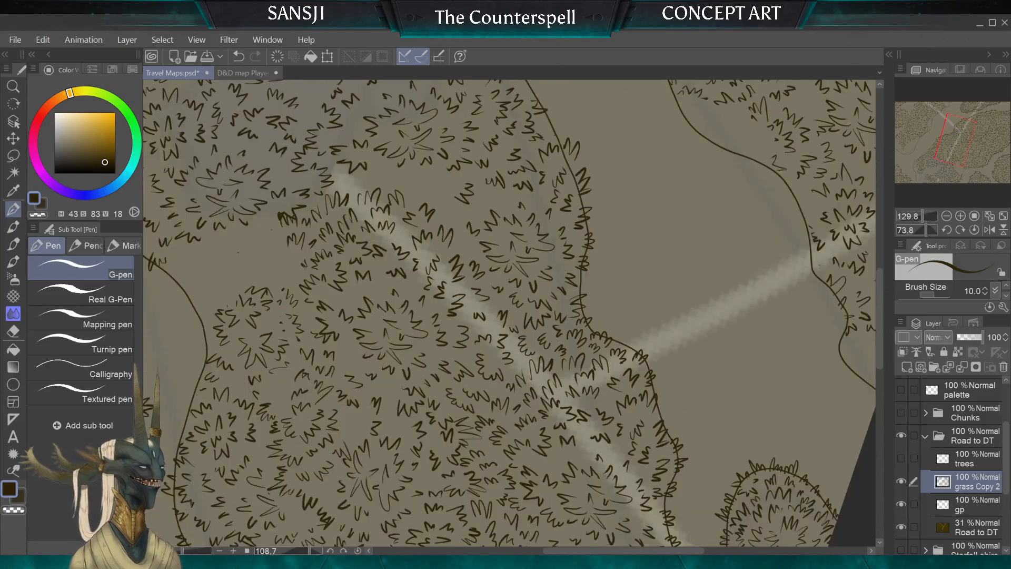
{"action": "scroll", "coordinate": [482, 335], "scroll_direction": "down", "scroll_amount": 2}
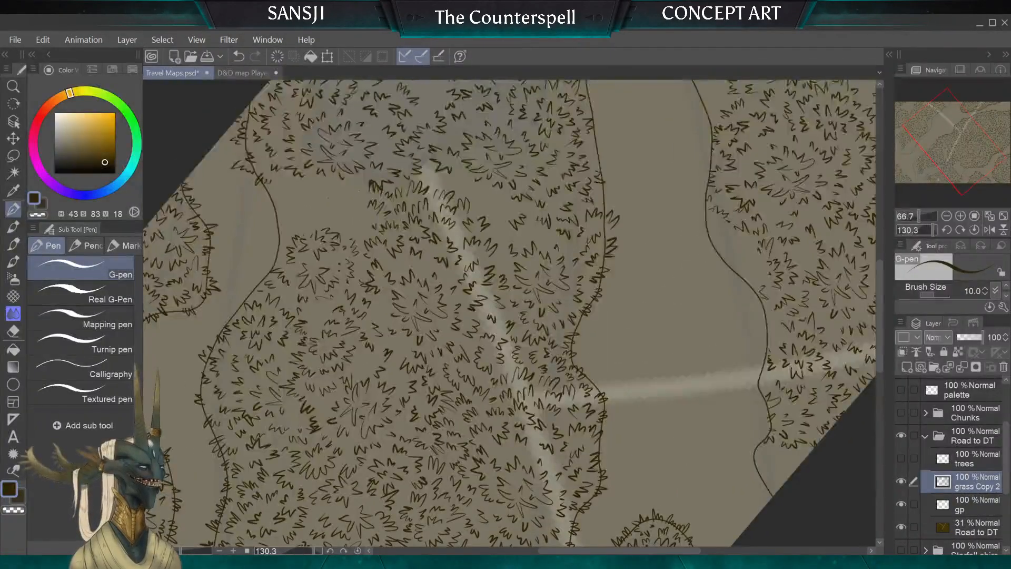
{"action": "scroll", "coordinate": [510, 312], "scroll_direction": "down", "scroll_amount": 1}
{"action": "scroll", "coordinate": [533, 327], "scroll_direction": "up", "scroll_amount": 1}
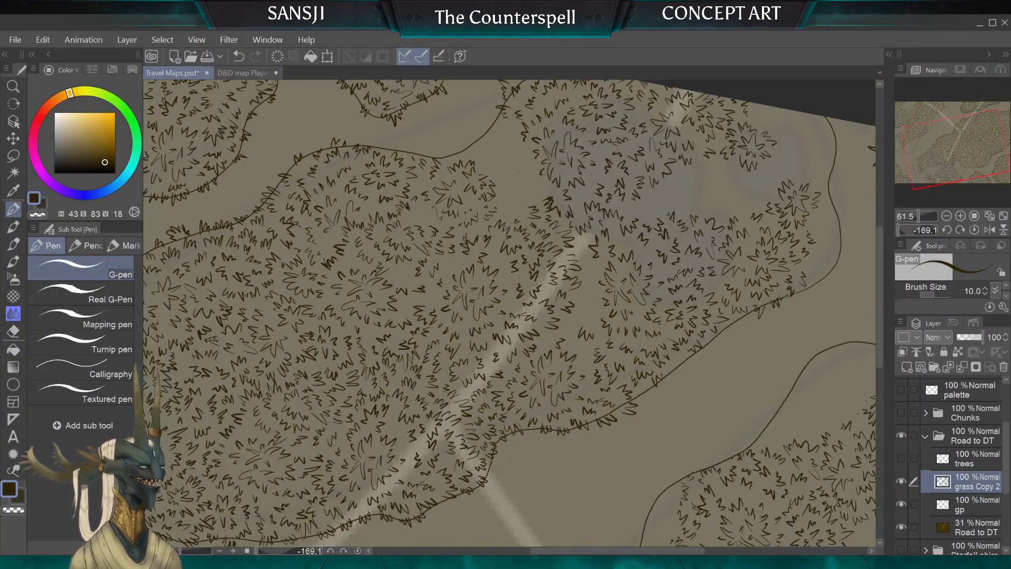
{"action": "scroll", "coordinate": [517, 261], "scroll_direction": "up", "scroll_amount": 4}
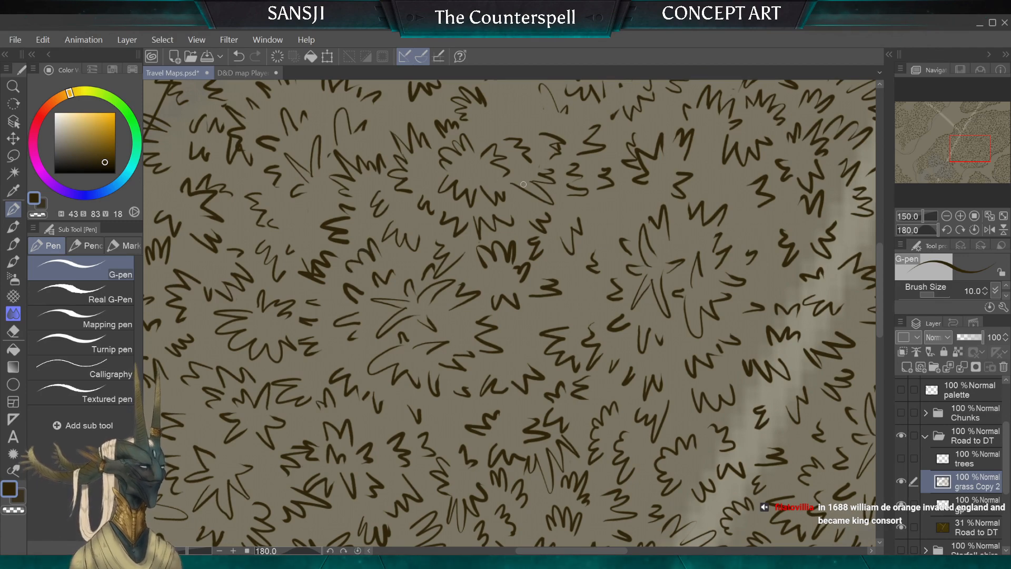
{"action": "scroll", "coordinate": [524, 184], "scroll_direction": "down", "scroll_amount": 1}
{"action": "left_click_drag", "start_coordinate": [439, 431], "coordinate": [438, 413]}
{"action": "left_click_drag", "start_coordinate": [500, 372], "coordinate": [501, 389]}
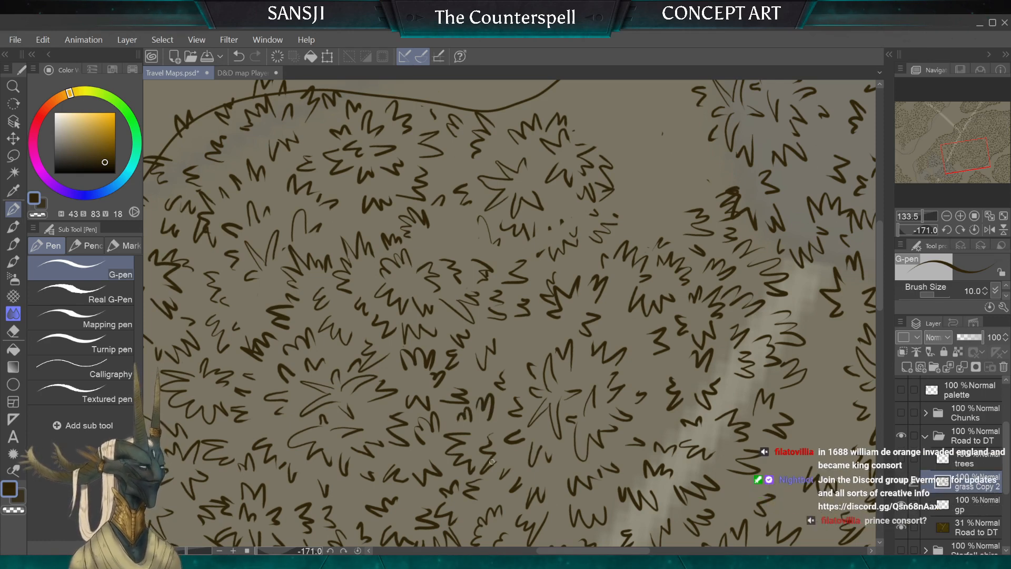
Erase the scattered small tufts between the large leaf clusters with the hard eraser at size 25
{"action": "key", "text": "e"}
{"action": "left_click_drag", "start_coordinate": [481, 286], "coordinate": [480, 258]}
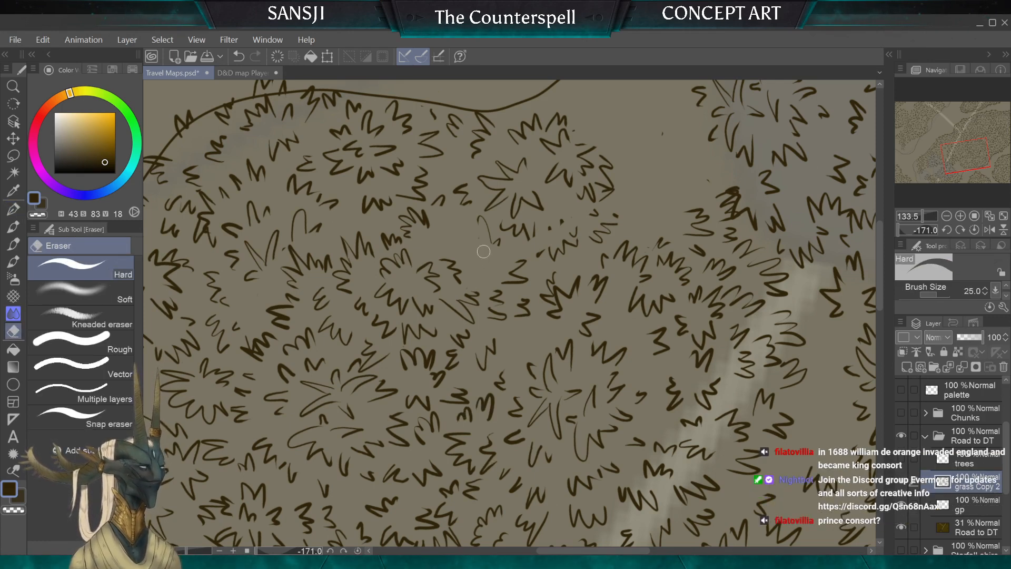
{"action": "mouse_move", "coordinate": [459, 310]}
{"action": "left_mouse_down"}
{"action": "mouse_move", "coordinate": [447, 281]}
{"action": "mouse_move", "coordinate": [449, 300]}
{"action": "mouse_move", "coordinate": [471, 319]}
{"action": "mouse_move", "coordinate": [472, 283]}
{"action": "mouse_move", "coordinate": [488, 286]}
{"action": "mouse_move", "coordinate": [521, 316]}
{"action": "left_mouse_up"}
{"action": "left_click_drag", "start_coordinate": [503, 374], "coordinate": [500, 387]}
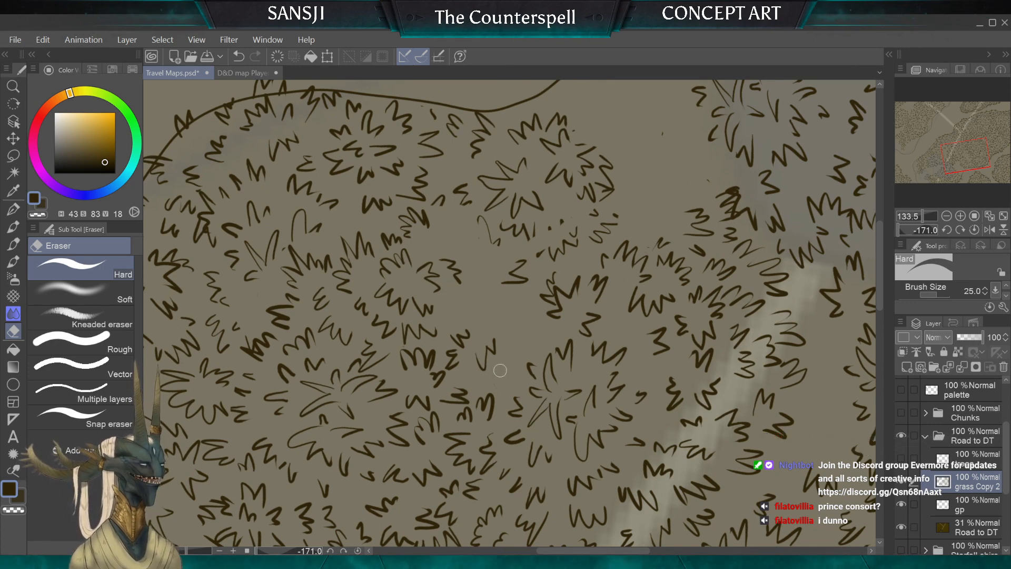
Ink bold leaf tufts with the G-pen at size 10 along the edge of the erased patch, around the starburst plant
{"action": "left_click", "coordinate": [13, 209]}
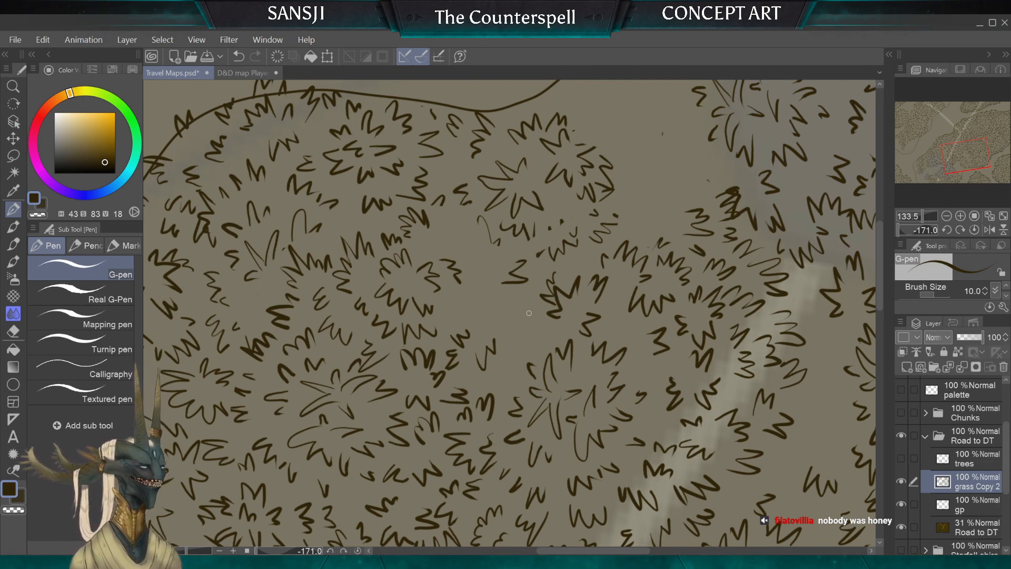
{"action": "scroll", "coordinate": [529, 313], "scroll_direction": "down", "scroll_amount": 3}
{"action": "scroll", "coordinate": [528, 312], "scroll_direction": "up", "scroll_amount": 4}
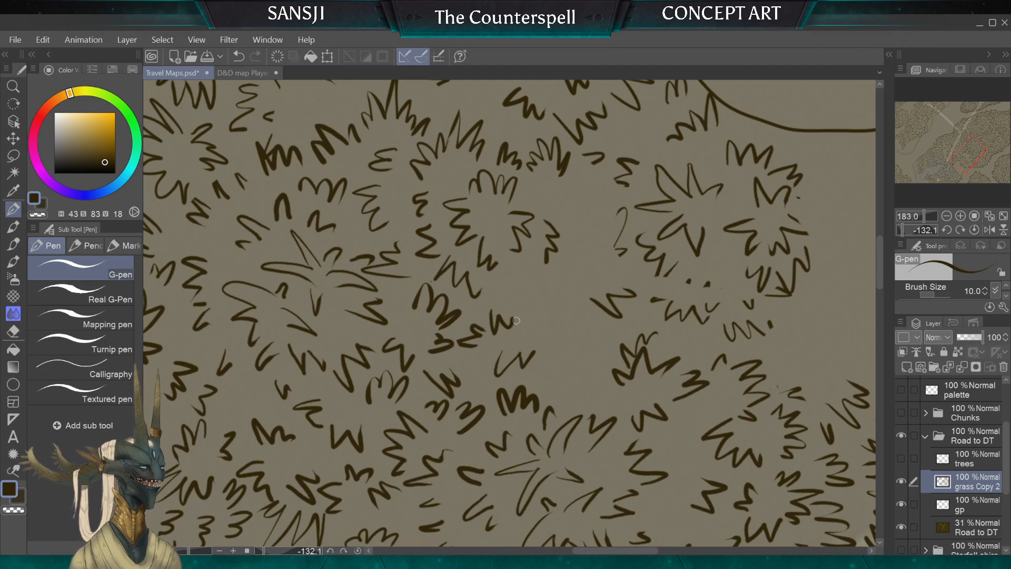
{"action": "mouse_move", "coordinate": [596, 399]}
{"action": "left_mouse_down"}
{"action": "mouse_move", "coordinate": [597, 362]}
{"action": "mouse_move", "coordinate": [562, 367]}
{"action": "mouse_move", "coordinate": [557, 397]}
{"action": "left_mouse_up"}
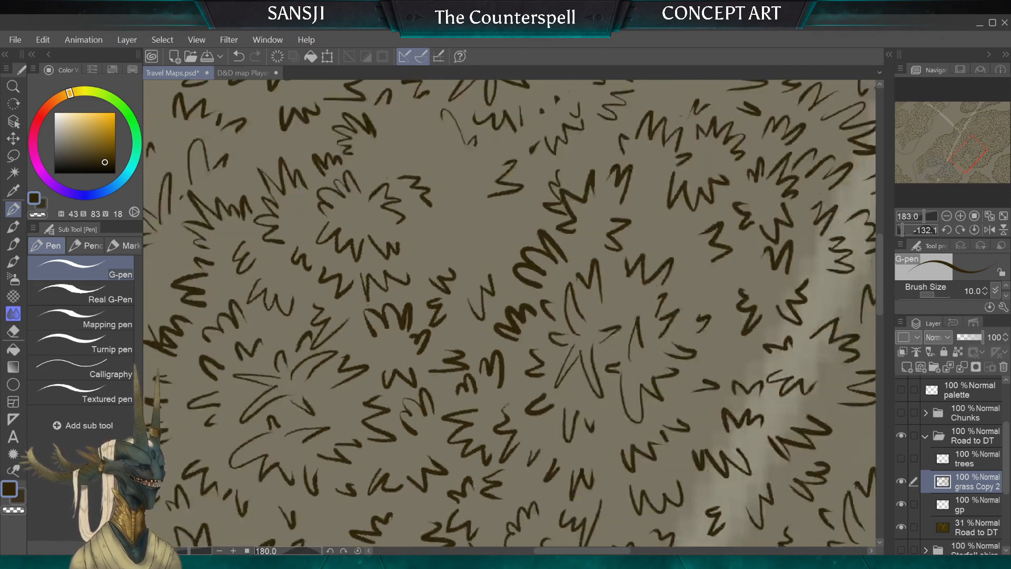
{"action": "scroll", "coordinate": [510, 314], "scroll_direction": "down", "scroll_amount": 2}
{"action": "scroll", "coordinate": [509, 314], "scroll_direction": "up", "scroll_amount": 4}
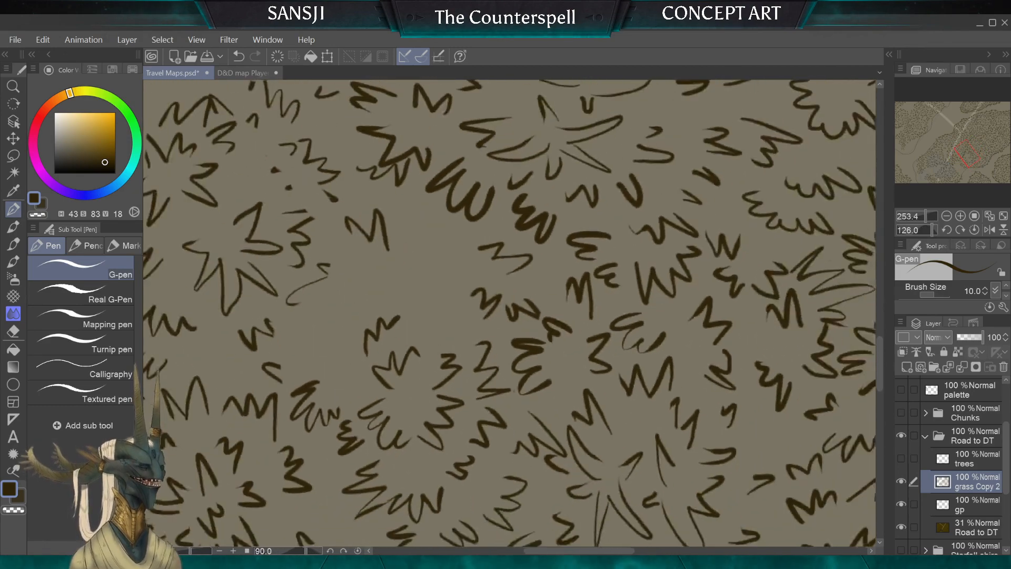
Ink leaf tufts with the G-pen at size 10 in the open gap between the starburst plants near the forest outline
{"action": "mouse_move", "coordinate": [477, 306]}
{"action": "left_mouse_down"}
{"action": "mouse_move", "coordinate": [496, 295]}
{"action": "mouse_move", "coordinate": [541, 322]}
{"action": "left_mouse_up"}
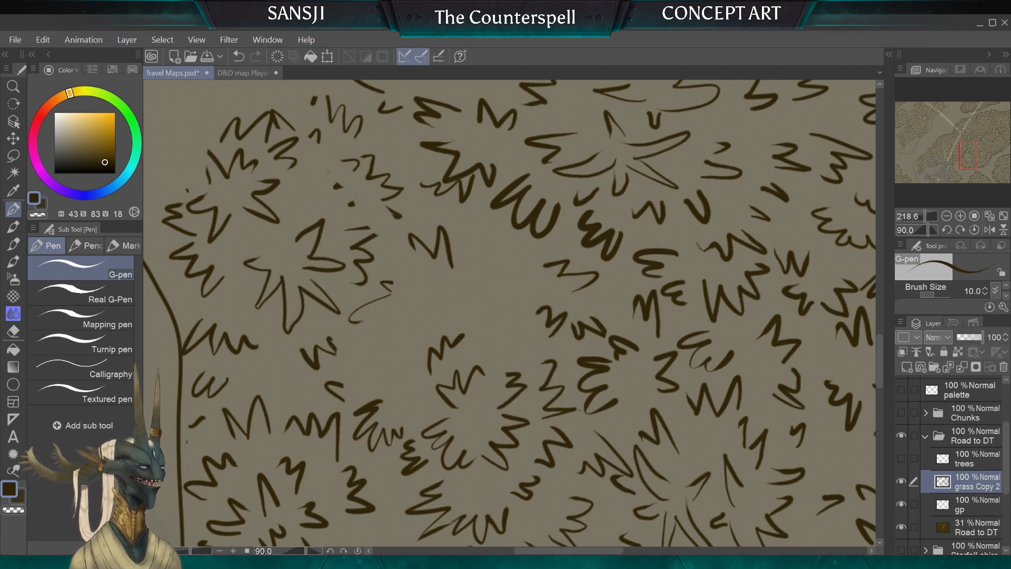
{"action": "left_click_drag", "start_coordinate": [484, 232], "coordinate": [513, 287]}
{"action": "mouse_move", "coordinate": [506, 339]}
{"action": "left_mouse_down"}
{"action": "mouse_move", "coordinate": [521, 362]}
{"action": "mouse_move", "coordinate": [485, 381]}
{"action": "mouse_move", "coordinate": [456, 361]}
{"action": "left_mouse_up"}
{"action": "scroll", "coordinate": [522, 384], "scroll_direction": "down", "scroll_amount": 2}
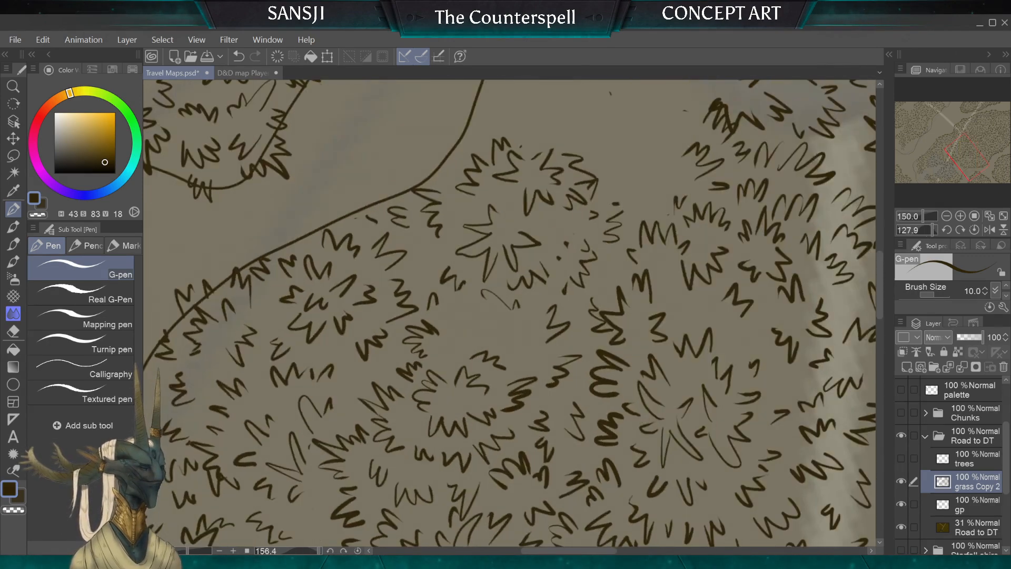
{"action": "scroll", "coordinate": [495, 303], "scroll_direction": "up", "scroll_amount": 1}
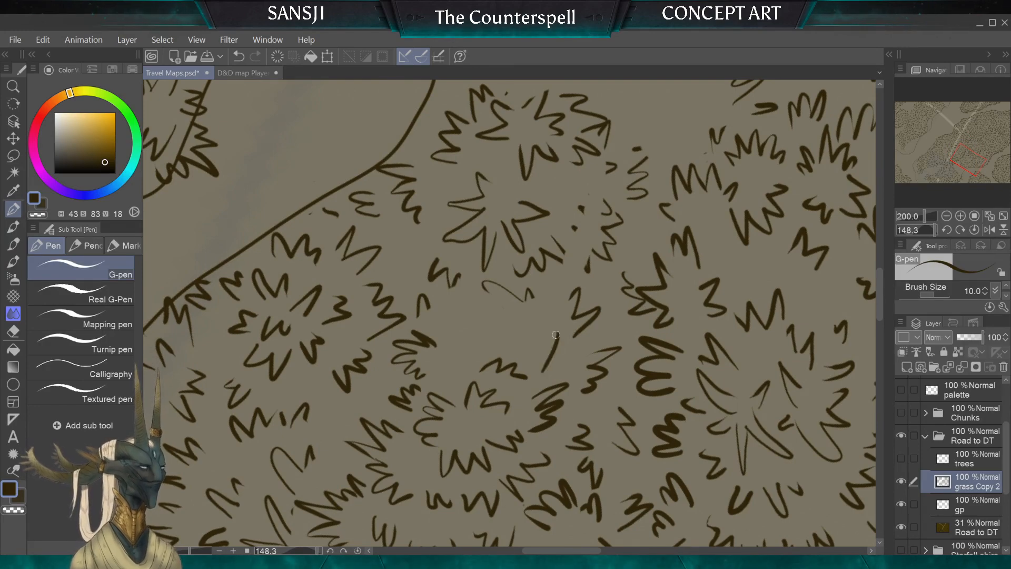
{"action": "mouse_move", "coordinate": [558, 362]}
{"action": "left_mouse_down"}
{"action": "mouse_move", "coordinate": [524, 328]}
{"action": "mouse_move", "coordinate": [509, 347]}
{"action": "left_mouse_up"}
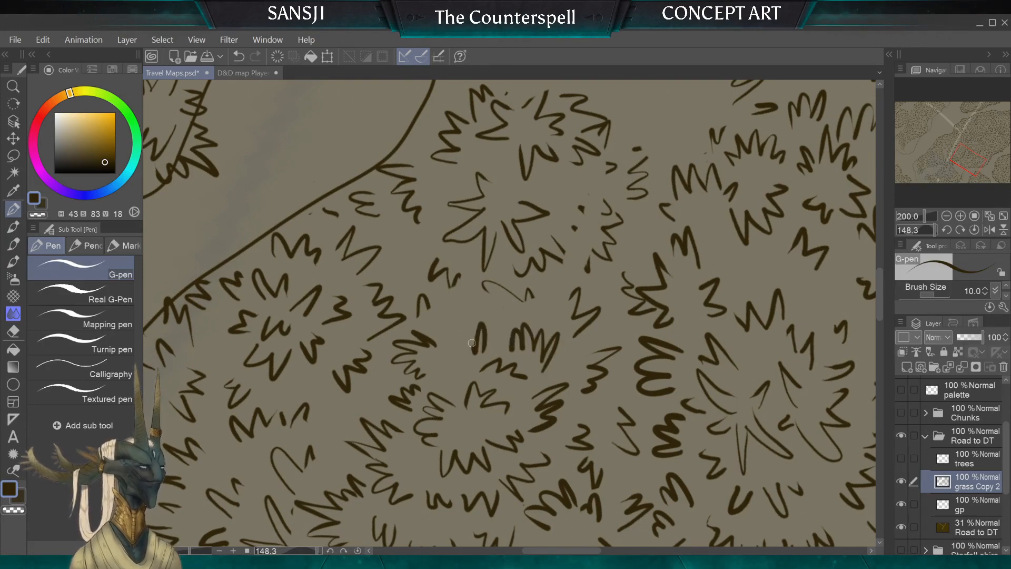
{"action": "scroll", "coordinate": [488, 332], "scroll_direction": "down", "scroll_amount": 3}
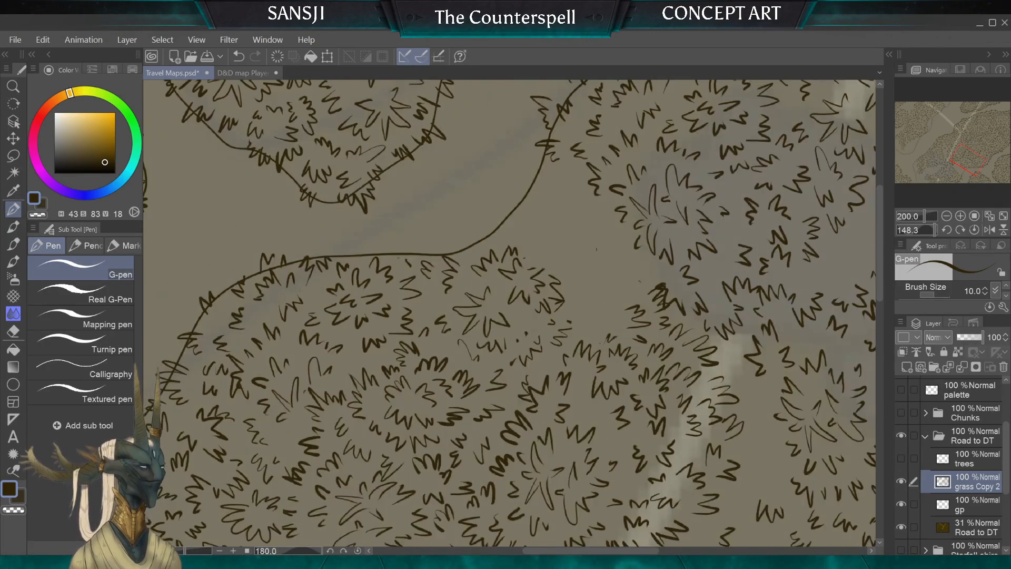
{"action": "left_click_drag", "start_coordinate": [488, 332], "coordinate": [478, 306]}
{"action": "scroll", "coordinate": [453, 342], "scroll_direction": "up", "scroll_amount": 3}
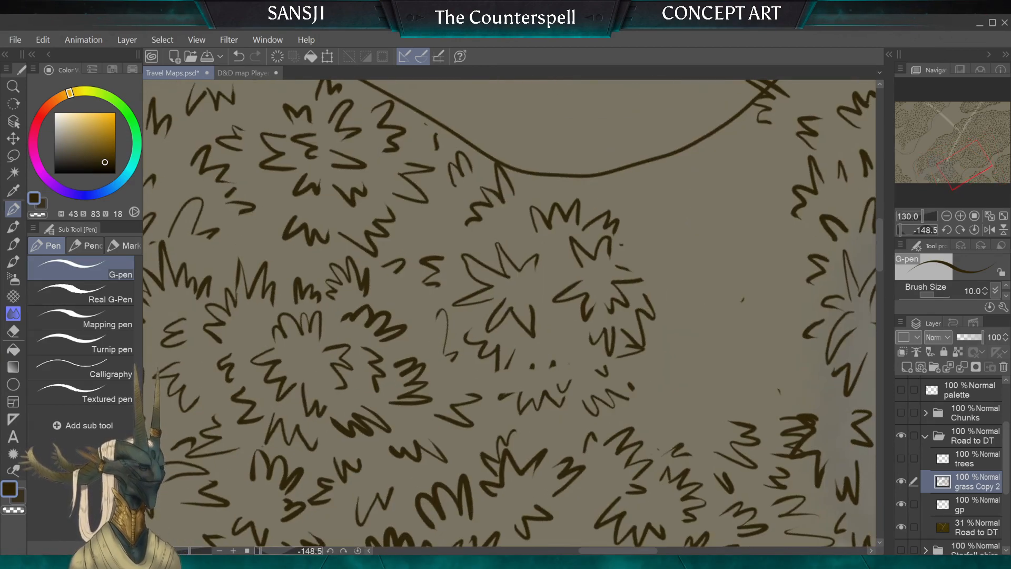
Erase the stray dots and small tufts beneath the paired starburst plants with the hard eraser at size 30
{"action": "left_click", "coordinate": [13, 332]}
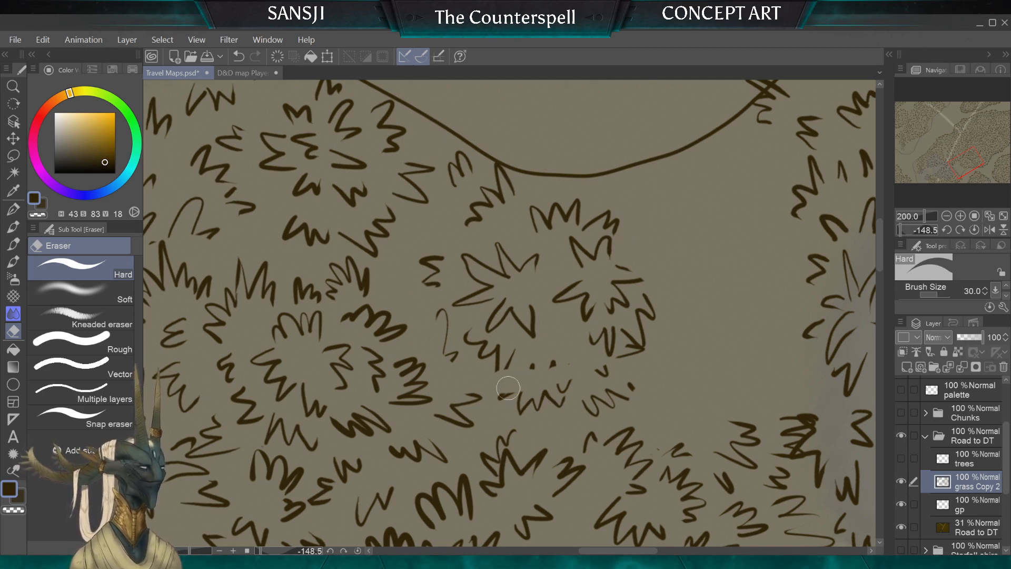
{"action": "left_click", "coordinate": [533, 364]}
{"action": "left_click_drag", "start_coordinate": [593, 395], "coordinate": [599, 388]}
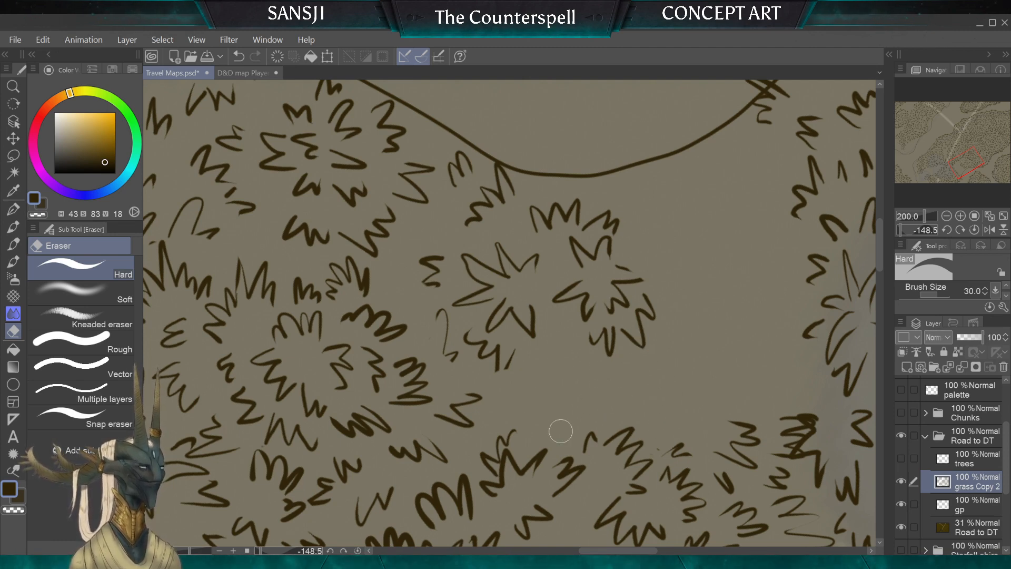
Ink leaf tufts with the G-pen at size 10 in the cleared gap and around the outer side of the paired starburst plants
{"action": "key", "text": "p"}
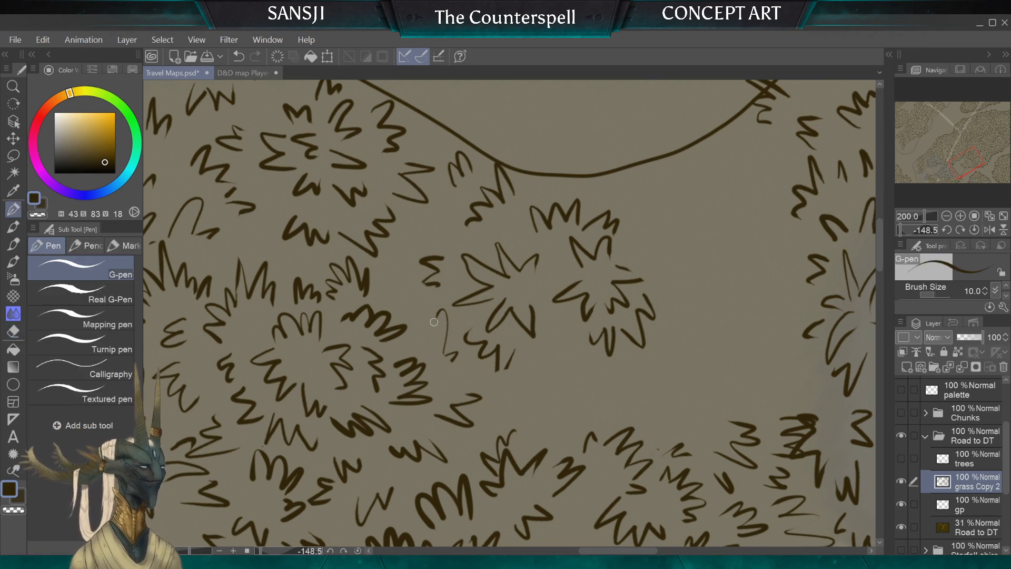
{"action": "left_click_drag", "start_coordinate": [417, 339], "coordinate": [434, 331]}
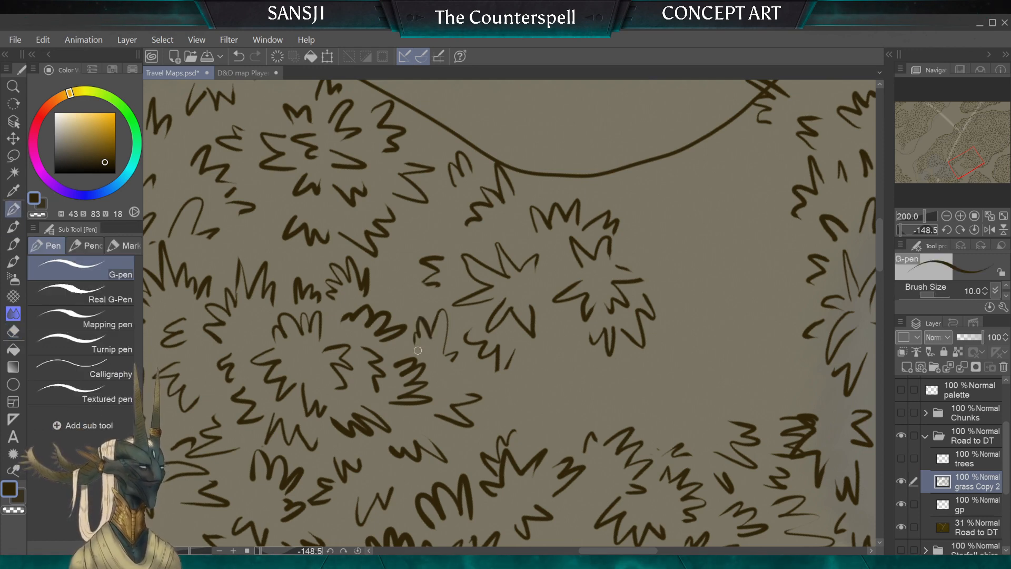
{"action": "mouse_move", "coordinate": [528, 368]}
{"action": "left_mouse_down"}
{"action": "mouse_move", "coordinate": [545, 403]}
{"action": "mouse_move", "coordinate": [539, 423]}
{"action": "left_mouse_up"}
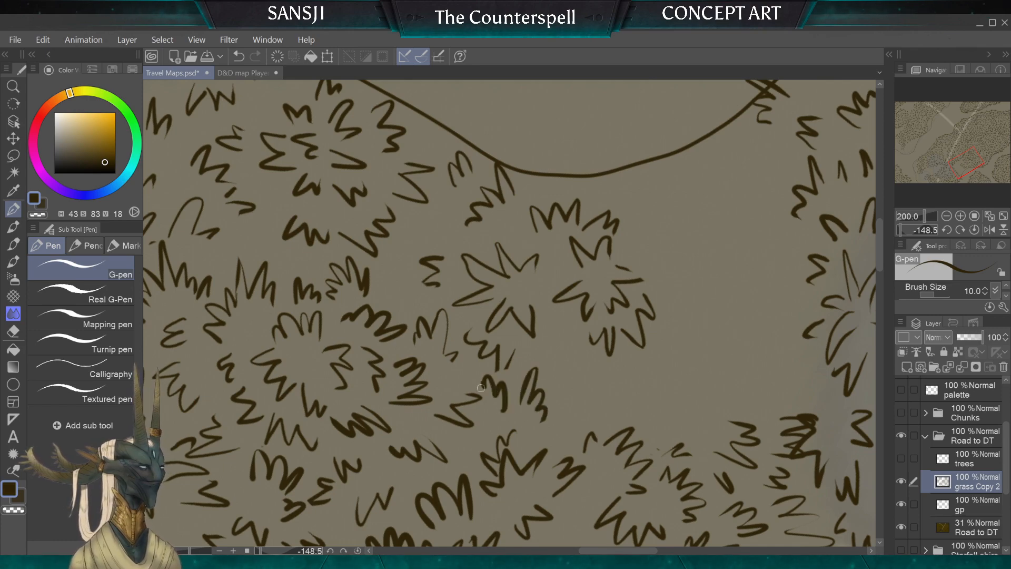
{"action": "scroll", "coordinate": [505, 427], "scroll_direction": "down", "scroll_amount": 3}
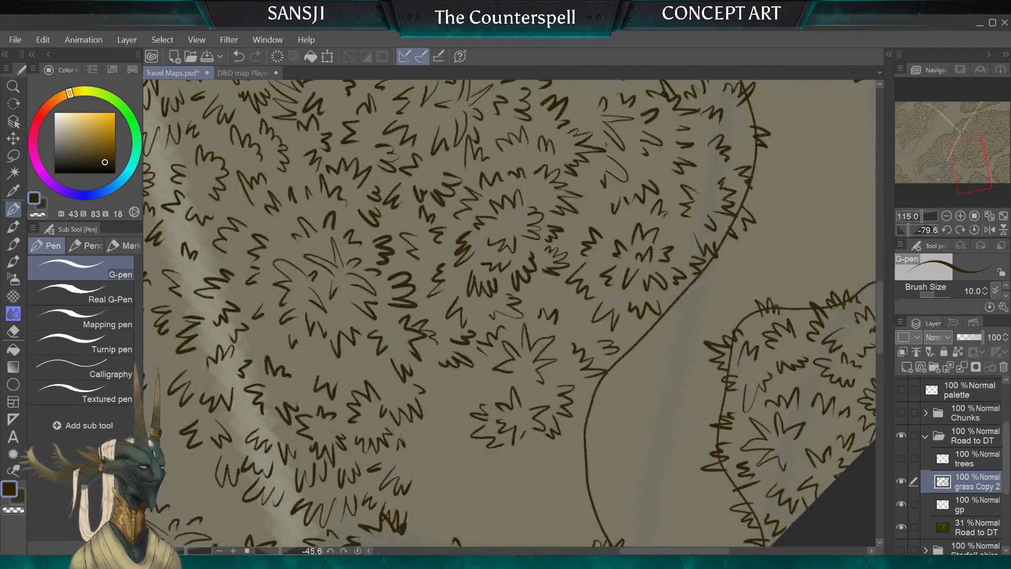
{"action": "scroll", "coordinate": [510, 314], "scroll_direction": "up", "scroll_amount": 2}
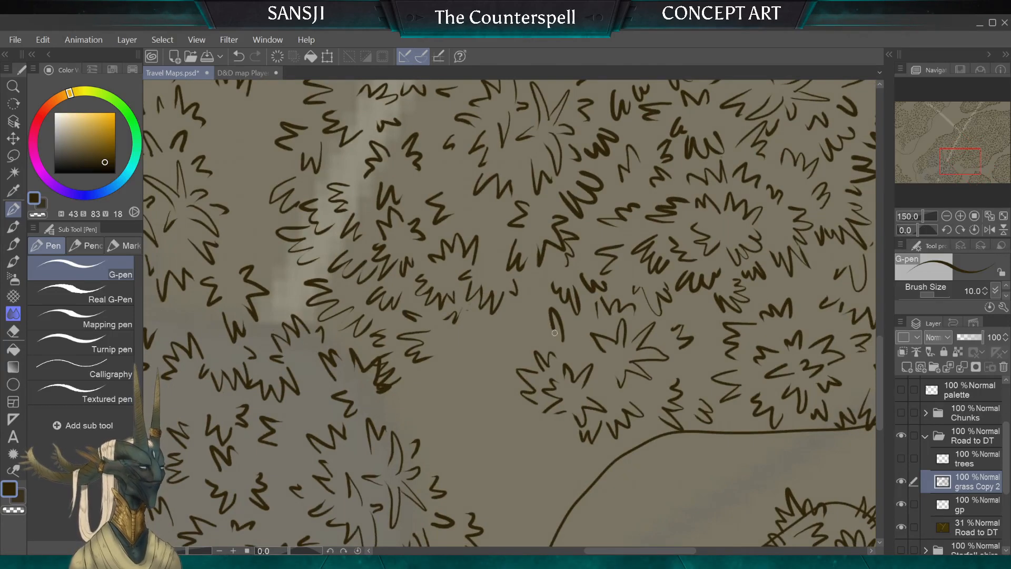
{"action": "mouse_move", "coordinate": [496, 353]}
{"action": "left_mouse_down"}
{"action": "mouse_move", "coordinate": [527, 428]}
{"action": "mouse_move", "coordinate": [550, 437]}
{"action": "left_mouse_up"}
{"action": "left_click_drag", "start_coordinate": [505, 391], "coordinate": [493, 390]}
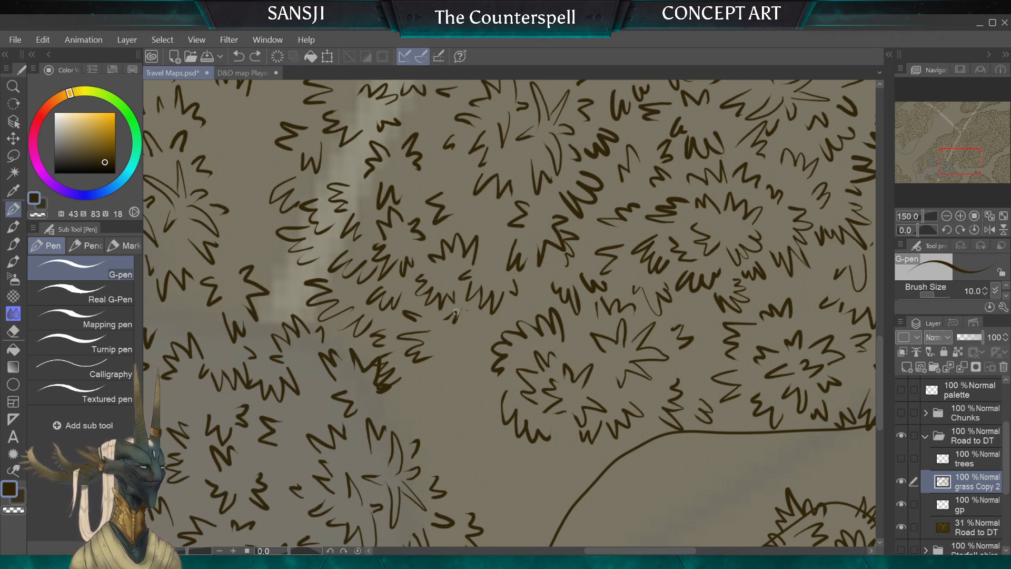
Erase the dense scribbled tuft and stray specks at the foliage edge across the gap with the hard eraser at size 30
{"action": "key", "text": "e"}
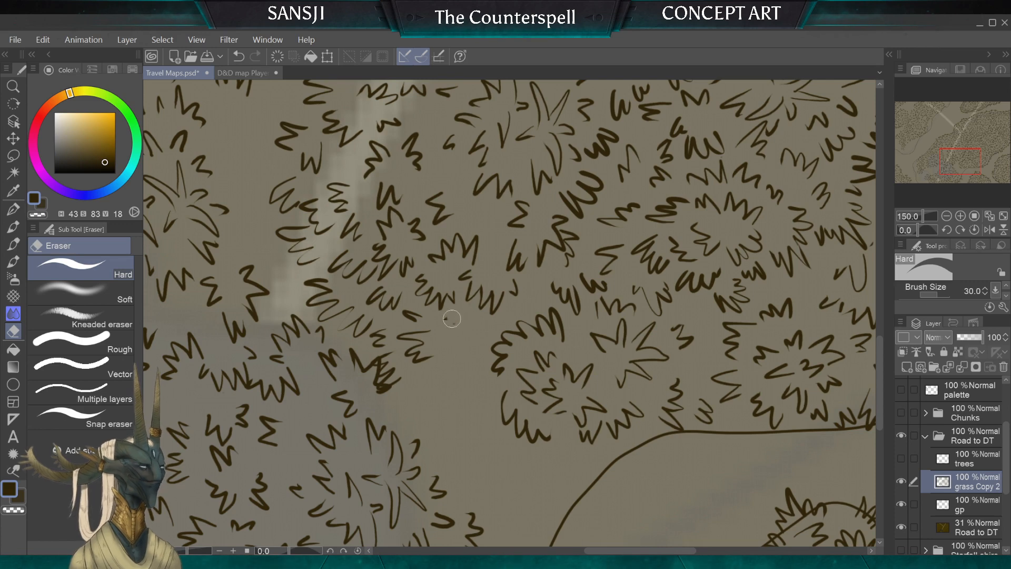
{"action": "key", "text": "p"}
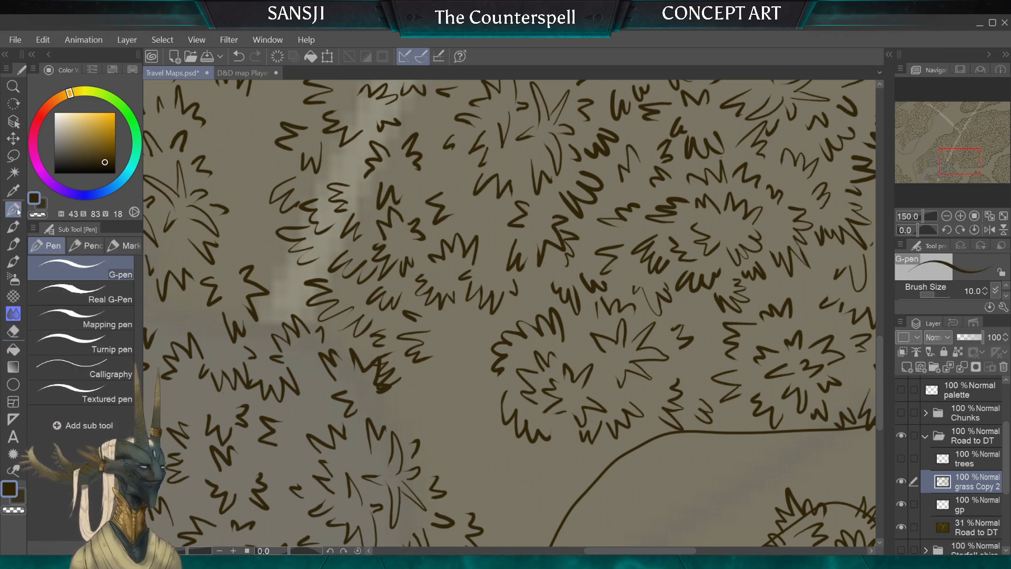
{"action": "key", "text": "e"}
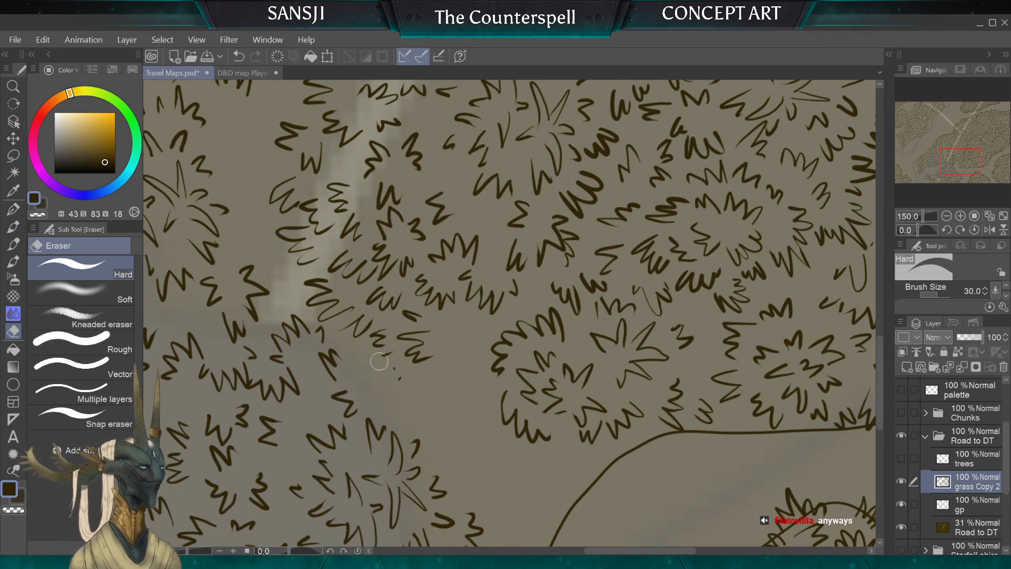
{"action": "left_click_drag", "start_coordinate": [380, 361], "coordinate": [395, 379]}
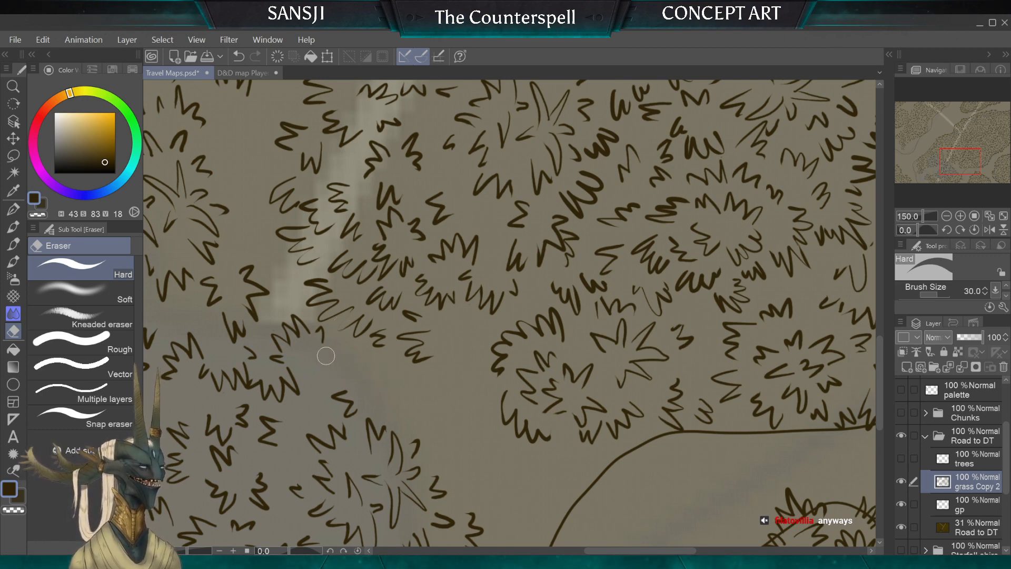
Ink bold leaf tufts with the G-pen at size 10 around the small plant at the foliage edge and a looped leaf inside it
{"action": "left_click", "coordinate": [19, 213]}
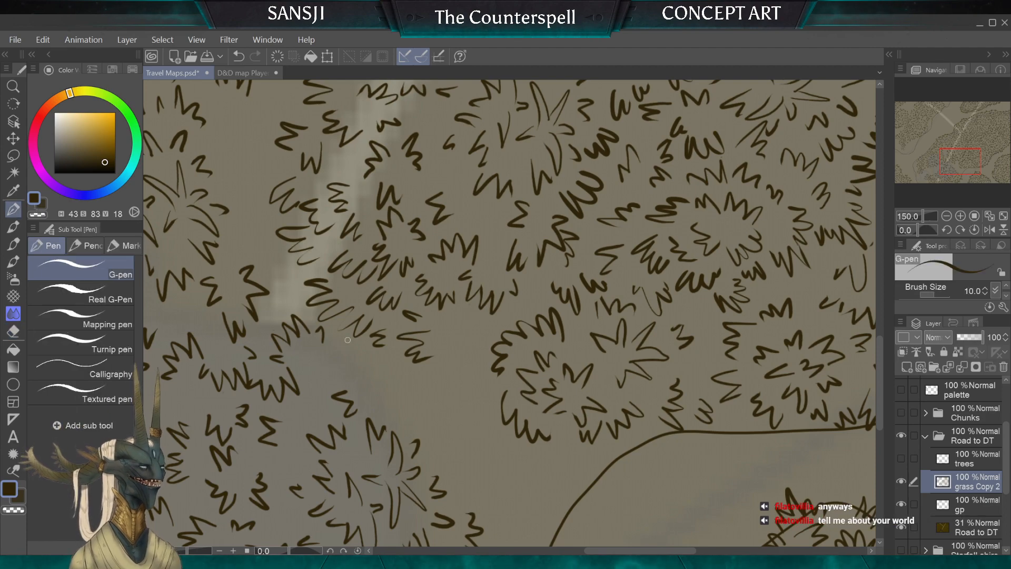
{"action": "mouse_move", "coordinate": [506, 363]}
{"action": "left_mouse_down"}
{"action": "mouse_move", "coordinate": [497, 270]}
{"action": "mouse_move", "coordinate": [474, 207]}
{"action": "mouse_move", "coordinate": [351, 228]}
{"action": "mouse_move", "coordinate": [418, 279]}
{"action": "mouse_move", "coordinate": [418, 250]}
{"action": "mouse_move", "coordinate": [397, 285]}
{"action": "mouse_move", "coordinate": [408, 318]}
{"action": "mouse_move", "coordinate": [350, 287]}
{"action": "mouse_move", "coordinate": [364, 345]}
{"action": "left_mouse_up"}
{"action": "key", "text": "e"}
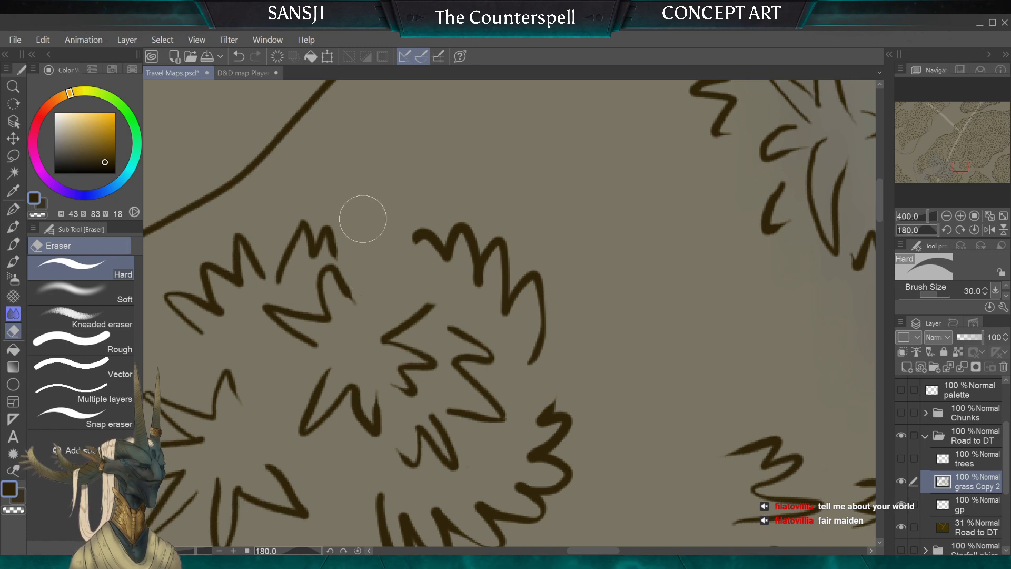
{"action": "key", "text": "p"}
{"action": "mouse_move", "coordinate": [425, 310]}
{"action": "left_mouse_down"}
{"action": "mouse_move", "coordinate": [431, 280]}
{"action": "mouse_move", "coordinate": [384, 305]}
{"action": "left_mouse_up"}
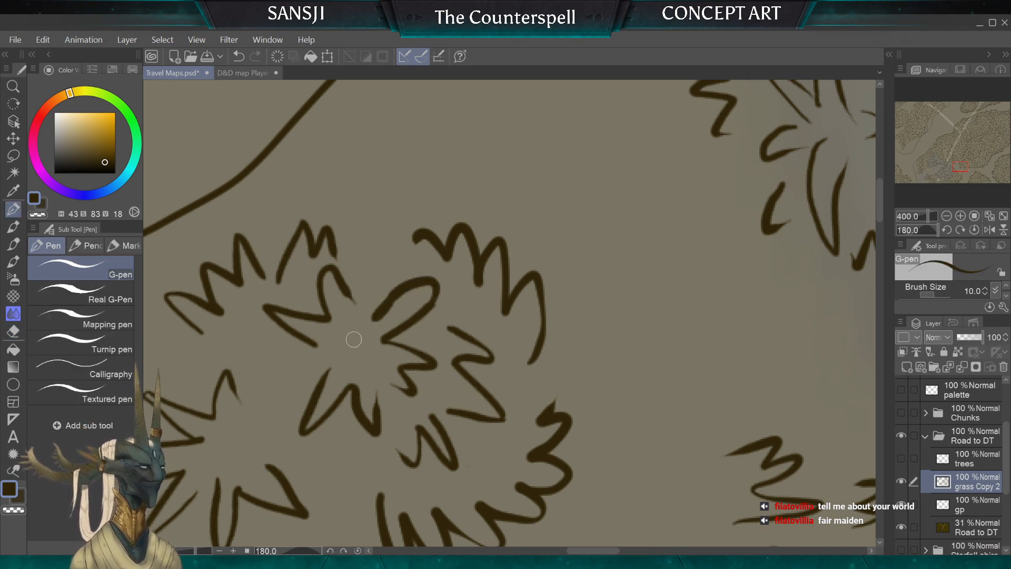
{"action": "scroll", "coordinate": [372, 334], "scroll_direction": "down", "scroll_amount": 3}
{"action": "key", "text": "asciicircum"}
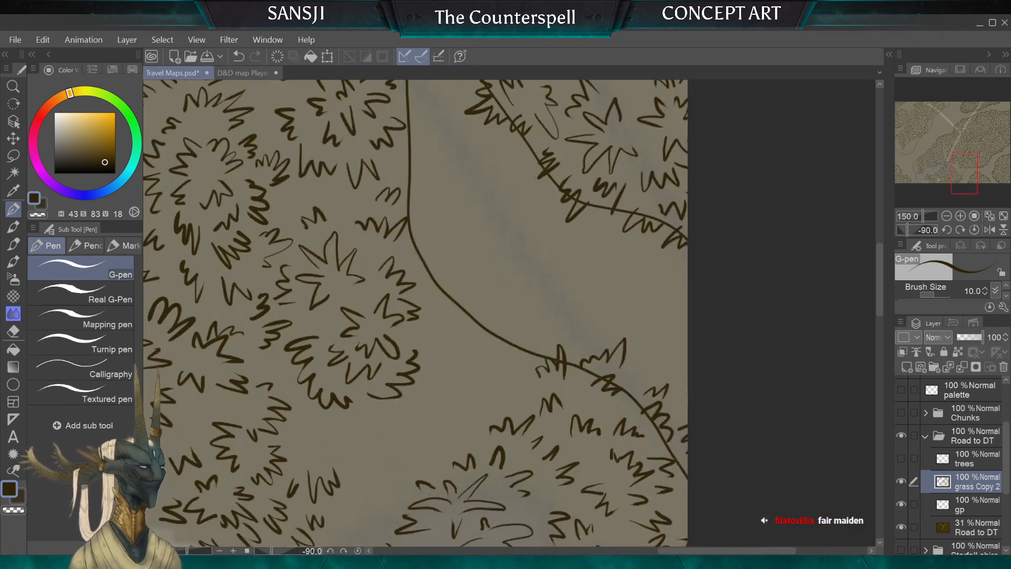
Erase the bold looped leaf and adjoining marks inside the small plant with the hard eraser at size 30
{"action": "scroll", "coordinate": [363, 316], "scroll_direction": "up", "scroll_amount": 4}
{"action": "key", "text": "e"}
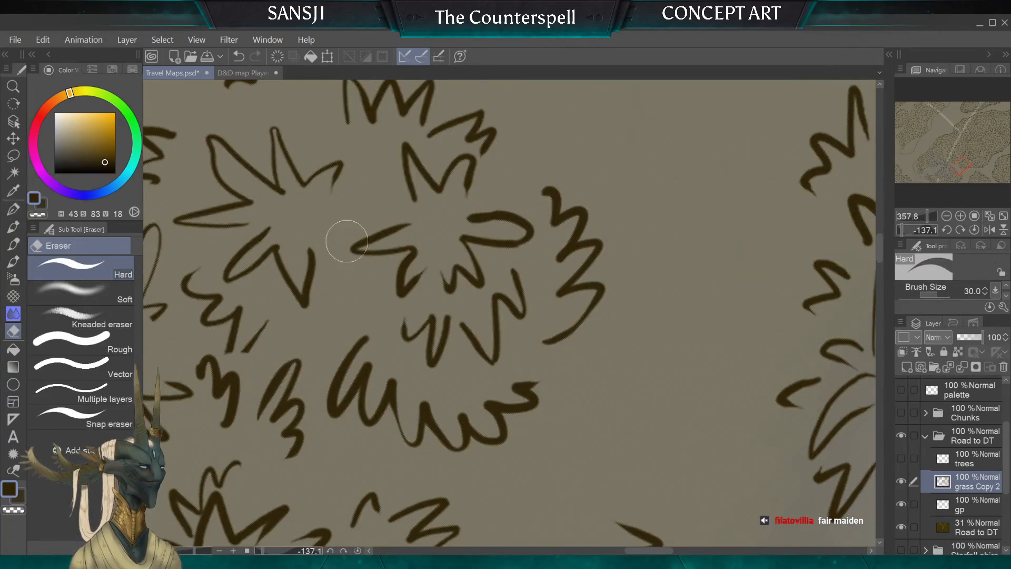
{"action": "mouse_move", "coordinate": [447, 244]}
{"action": "left_mouse_down"}
{"action": "mouse_move", "coordinate": [489, 252]}
{"action": "mouse_move", "coordinate": [500, 214]}
{"action": "mouse_move", "coordinate": [508, 244]}
{"action": "mouse_move", "coordinate": [487, 206]}
{"action": "left_mouse_up"}
{"action": "scroll", "coordinate": [486, 207], "scroll_direction": "down", "scroll_amount": 3}
{"action": "scroll", "coordinate": [486, 206], "scroll_direction": "up", "scroll_amount": 3}
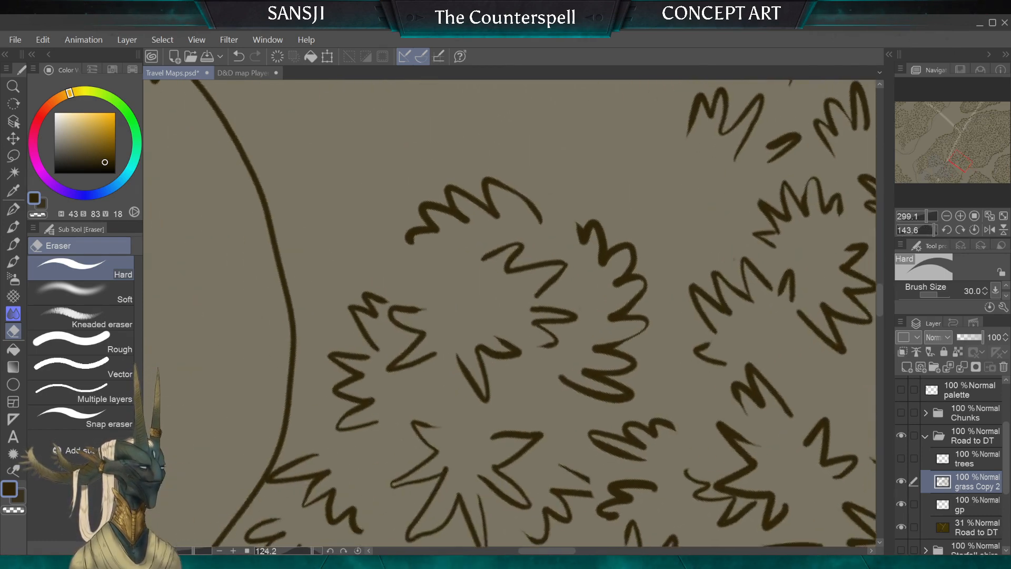
Ink small replacement leaf marks in the center of the small plant with the G-pen at size 10
{"action": "left_click", "coordinate": [13, 209]}
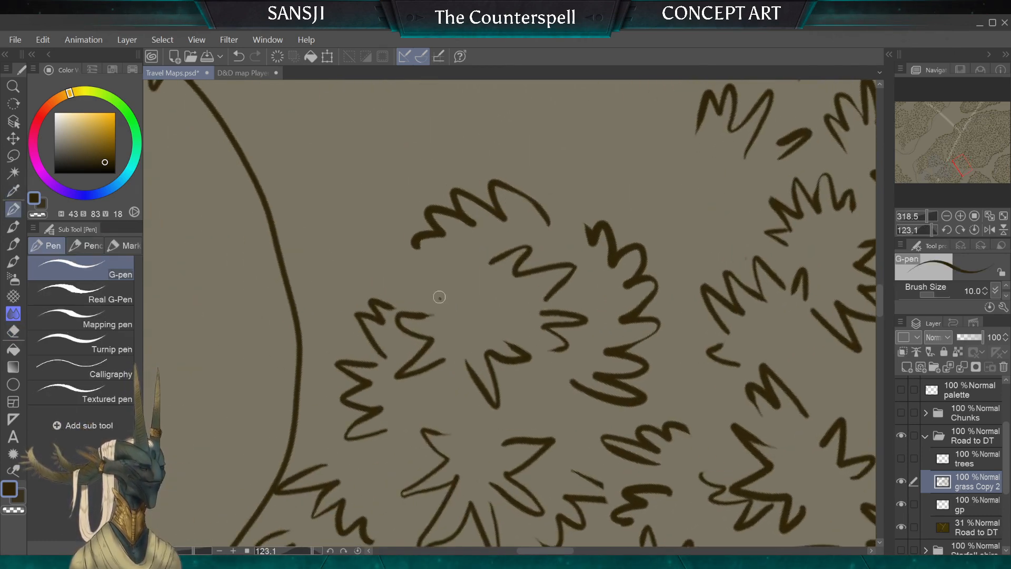
{"action": "mouse_move", "coordinate": [440, 297]}
{"action": "left_mouse_down"}
{"action": "mouse_move", "coordinate": [469, 293]}
{"action": "mouse_move", "coordinate": [500, 329]}
{"action": "left_mouse_up"}
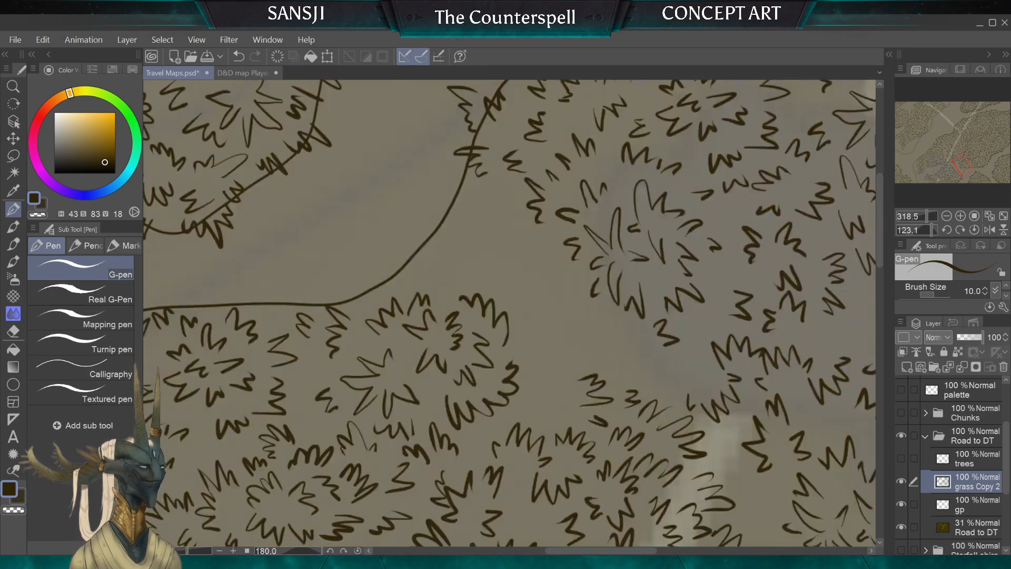
{"action": "scroll", "coordinate": [510, 316], "scroll_direction": "down", "scroll_amount": 3}
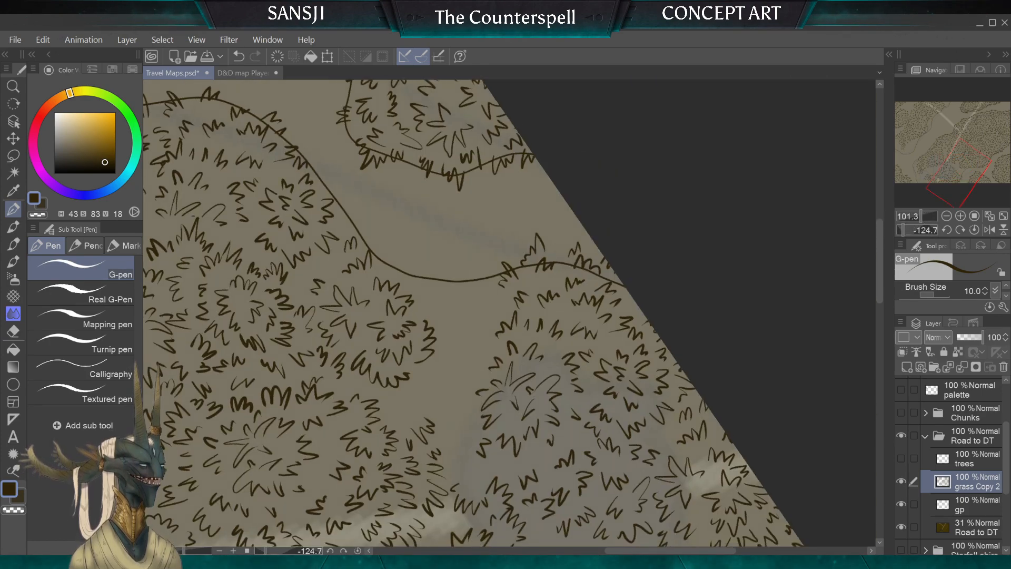
Ink a small leaf cluster with the G-pen at size 10 in the gap below the bold-edged plant, undoing unwanted strokes
{"action": "scroll", "coordinate": [510, 316], "scroll_direction": "up", "scroll_amount": 2}
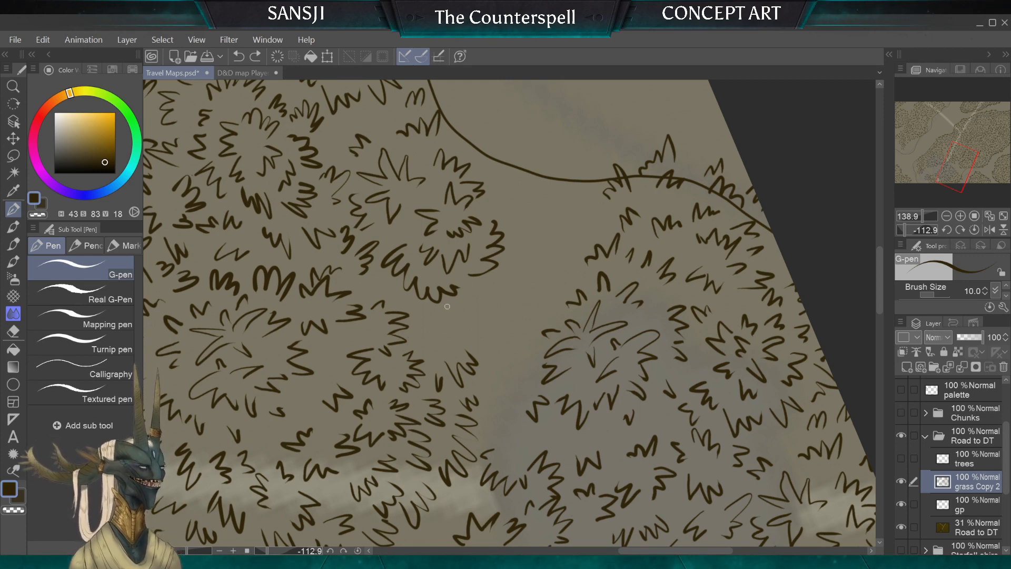
{"action": "left_click_drag", "start_coordinate": [453, 316], "coordinate": [453, 345]}
{"action": "key", "text": "ctrl+z"}
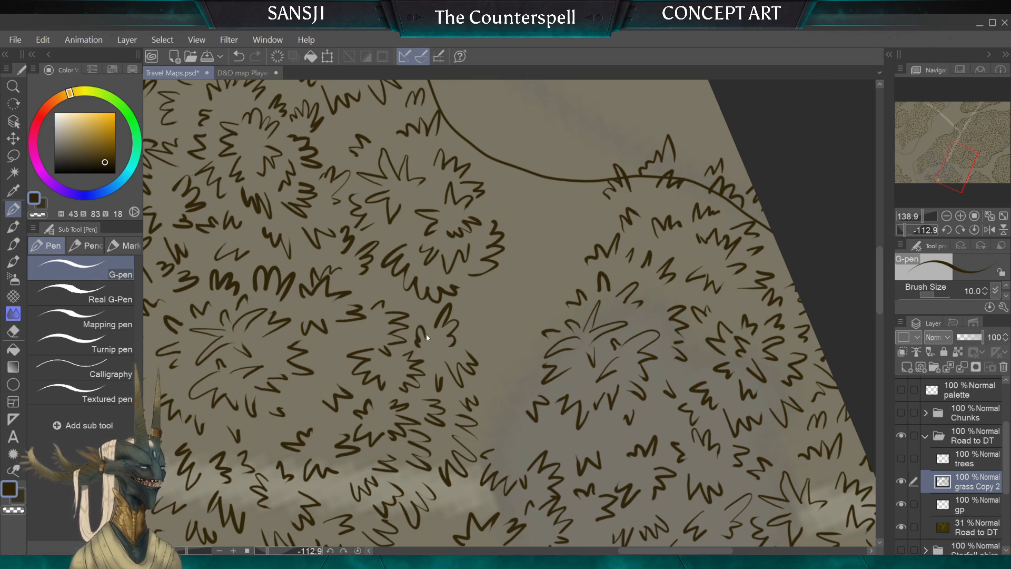
{"action": "key", "text": "ctrl+z"}
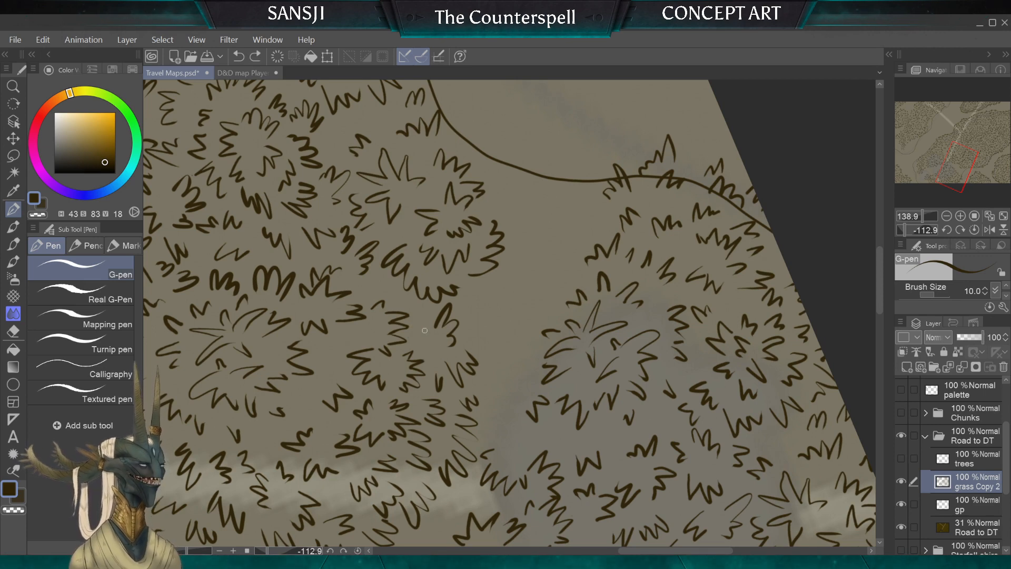
{"action": "key", "text": "ctrl+z"}
{"action": "left_click_drag", "start_coordinate": [426, 325], "coordinate": [430, 346]}
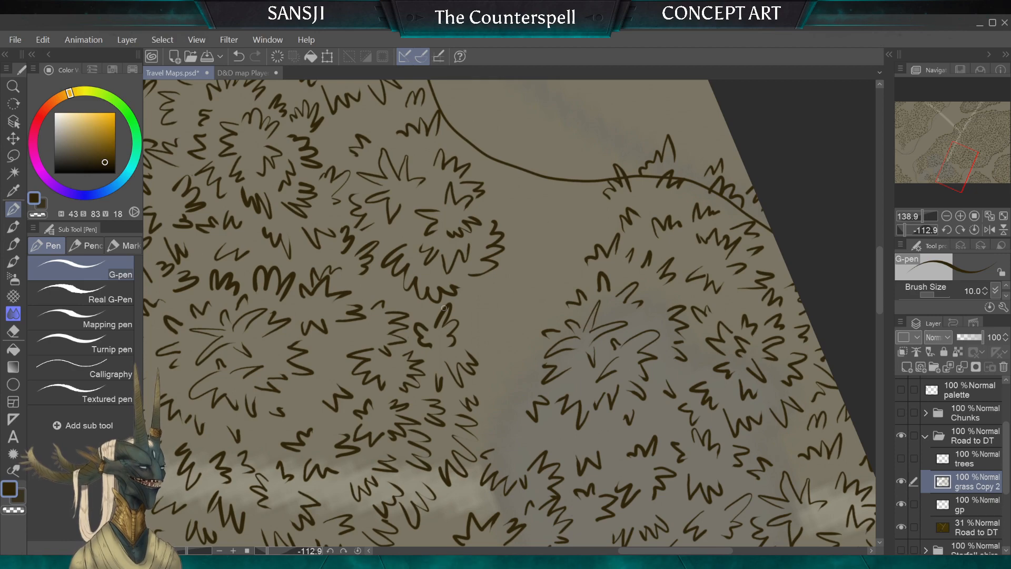
{"action": "scroll", "coordinate": [444, 308], "scroll_direction": "down", "scroll_amount": 2}
{"action": "scroll", "coordinate": [484, 369], "scroll_direction": "down", "scroll_amount": 3}
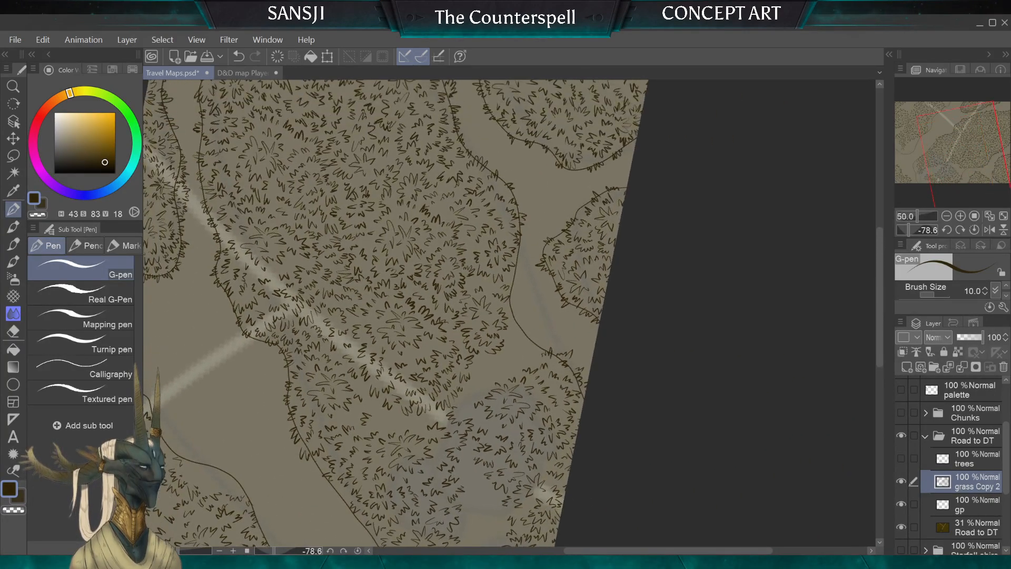
Switch to the D&D map Players document and examine the road between Starfall Shire and Moonlit Pond
{"action": "left_click", "coordinate": [239, 72]}
{"action": "left_click_drag", "start_coordinate": [569, 390], "coordinate": [423, 288]}
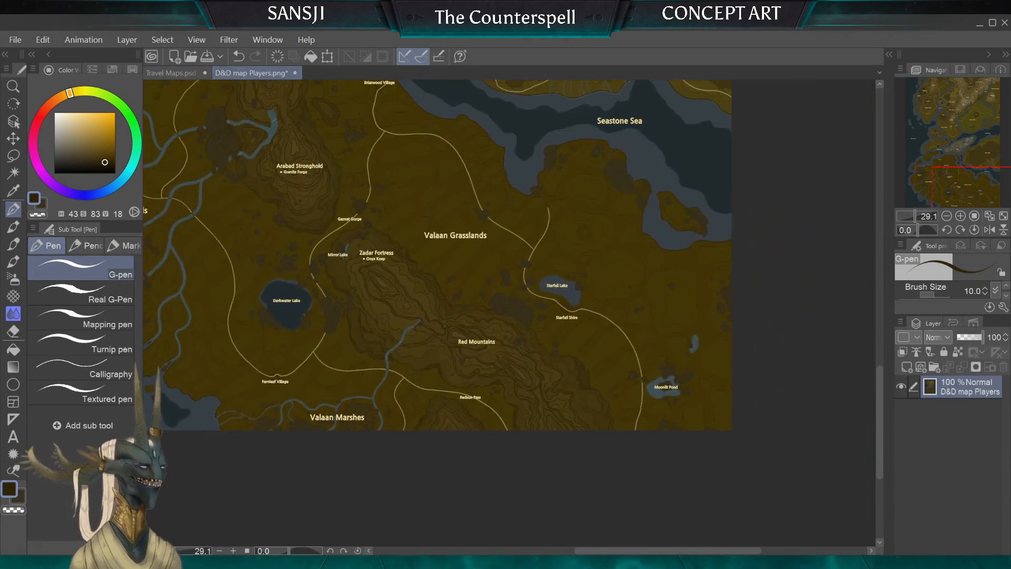
{"action": "scroll", "coordinate": [667, 389], "scroll_direction": "up", "scroll_amount": 8}
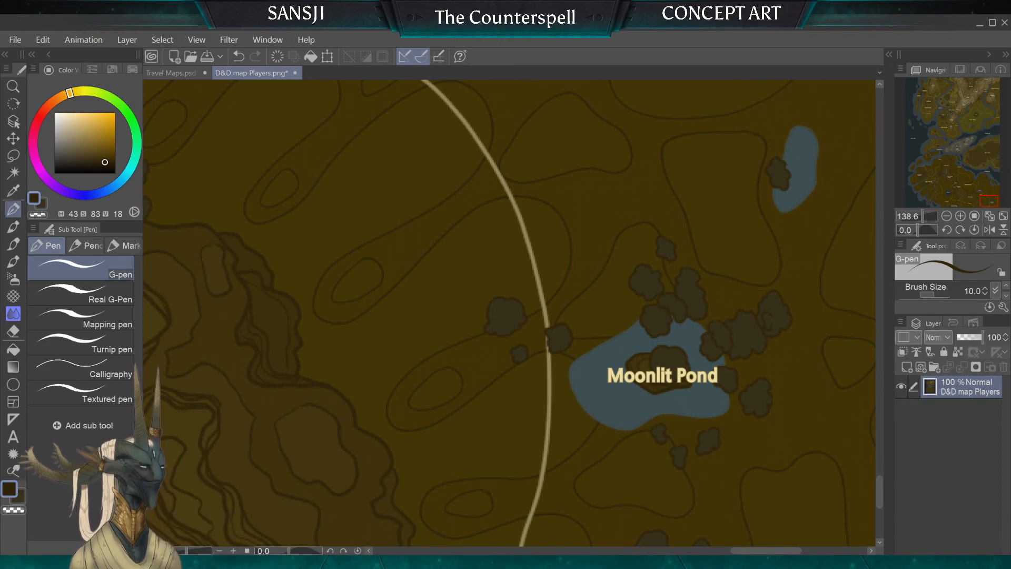
{"action": "scroll", "coordinate": [660, 440], "scroll_direction": "down", "scroll_amount": 3}
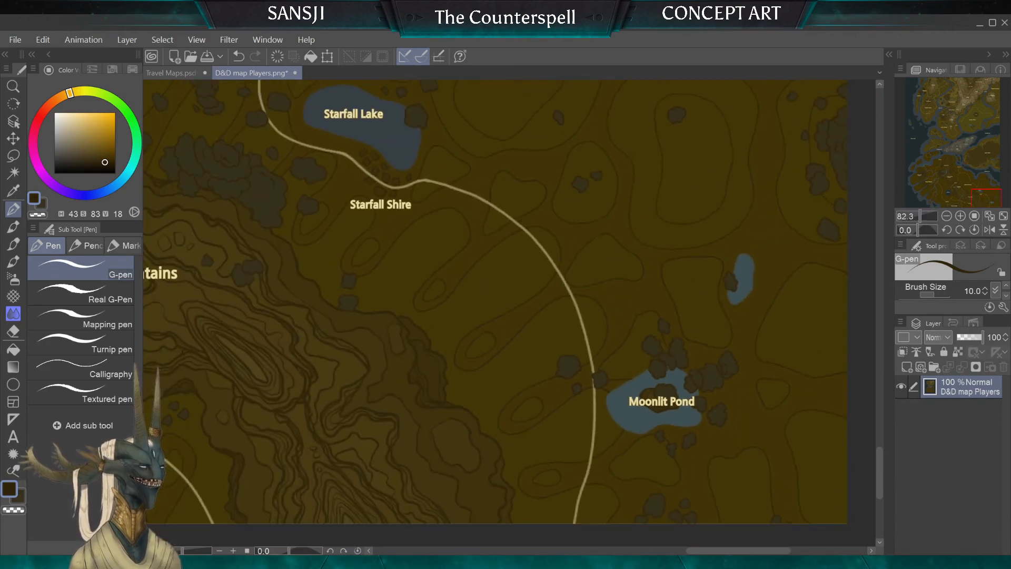
Examine the southern region of the players' map around Valaan Grasslands, Red Mountains, Darkwater Lake and Arabad Stronghold
{"action": "scroll", "coordinate": [627, 463], "scroll_direction": "down", "scroll_amount": 1}
{"action": "left_click_drag", "start_coordinate": [553, 379], "coordinate": [772, 471]}
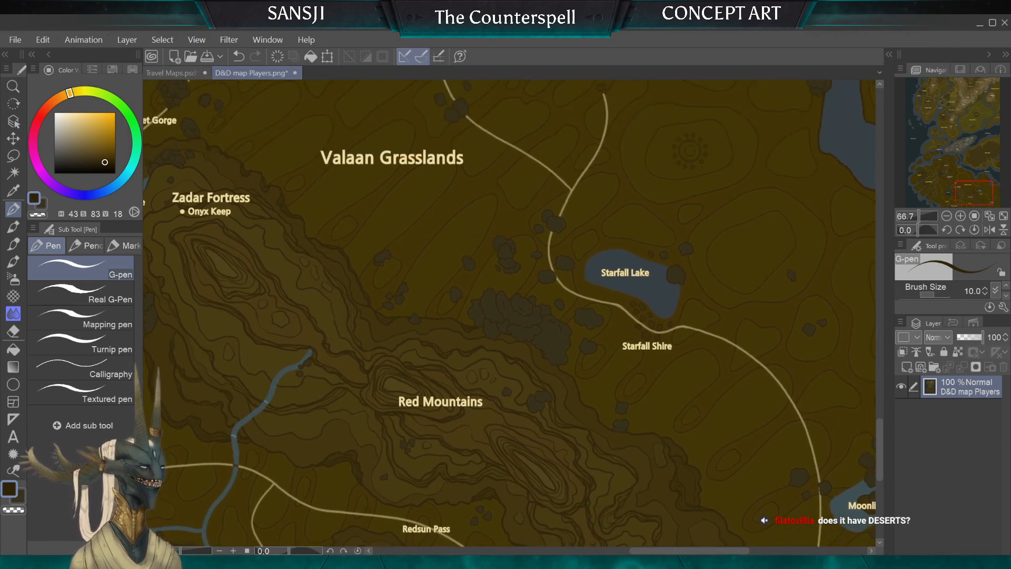
{"action": "left_click_drag", "start_coordinate": [421, 326], "coordinate": [616, 296]}
{"action": "scroll", "coordinate": [504, 391], "scroll_direction": "down", "scroll_amount": 3}
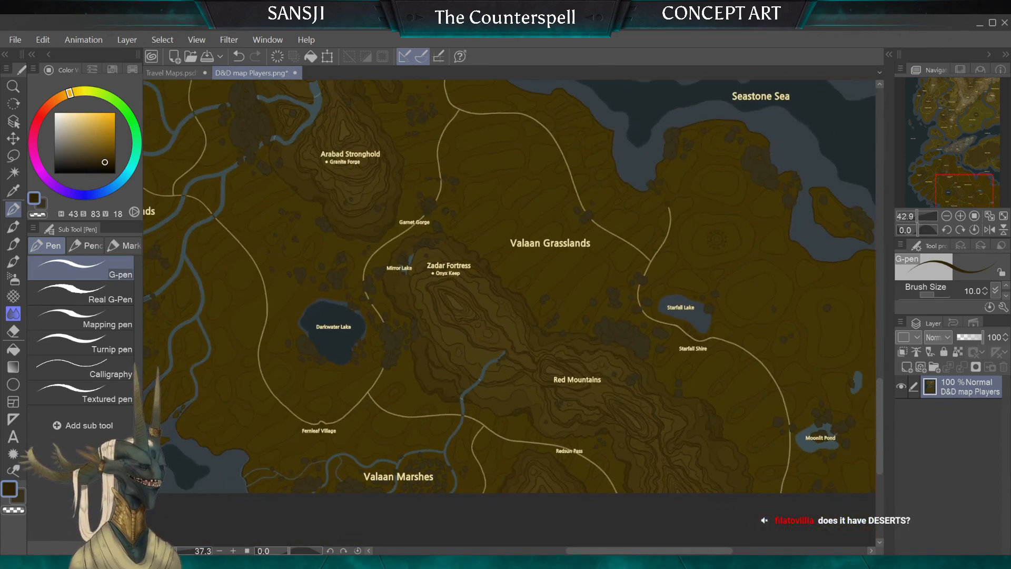
{"action": "left_click_drag", "start_coordinate": [501, 326], "coordinate": [531, 381]}
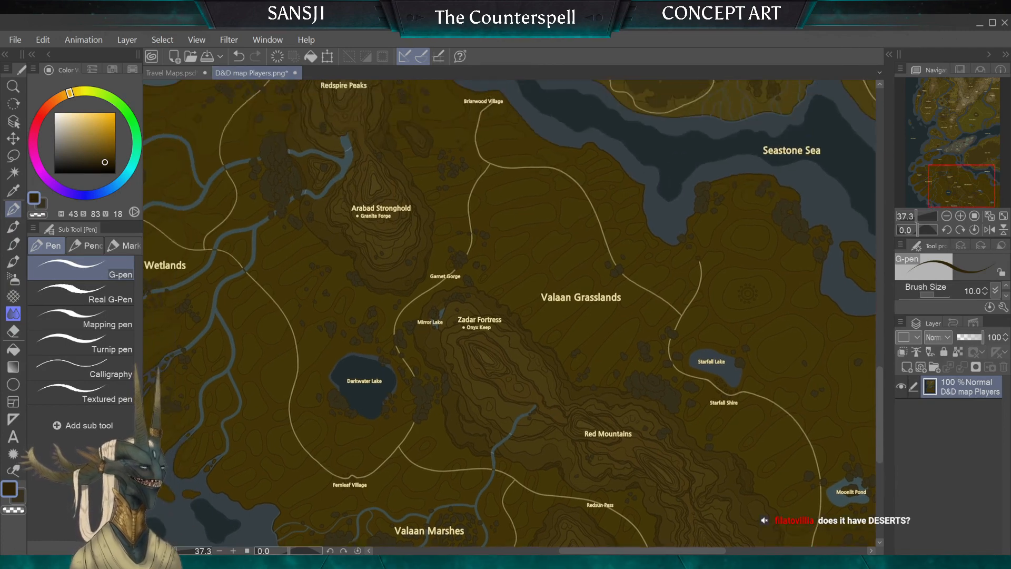
{"action": "scroll", "coordinate": [930, 204], "scroll_direction": "down", "scroll_amount": 2}
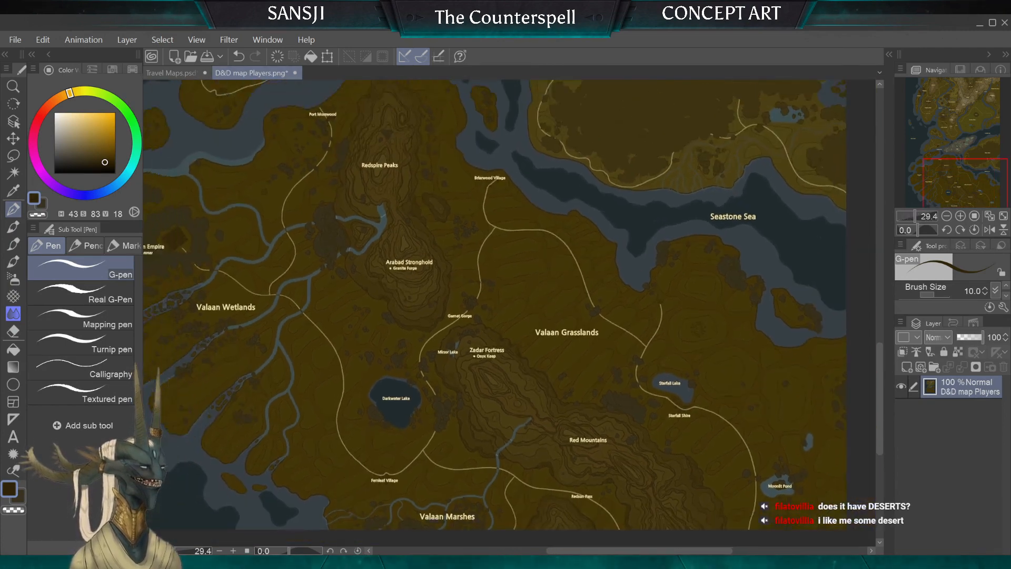
Examine the northwestern region around Tidal Citadel, Mithralpeak and Mithral Summit, including its place on the whole map
{"action": "left_click_drag", "start_coordinate": [422, 100], "coordinate": [574, 533]}
{"action": "left_click_drag", "start_coordinate": [484, 153], "coordinate": [511, 509]}
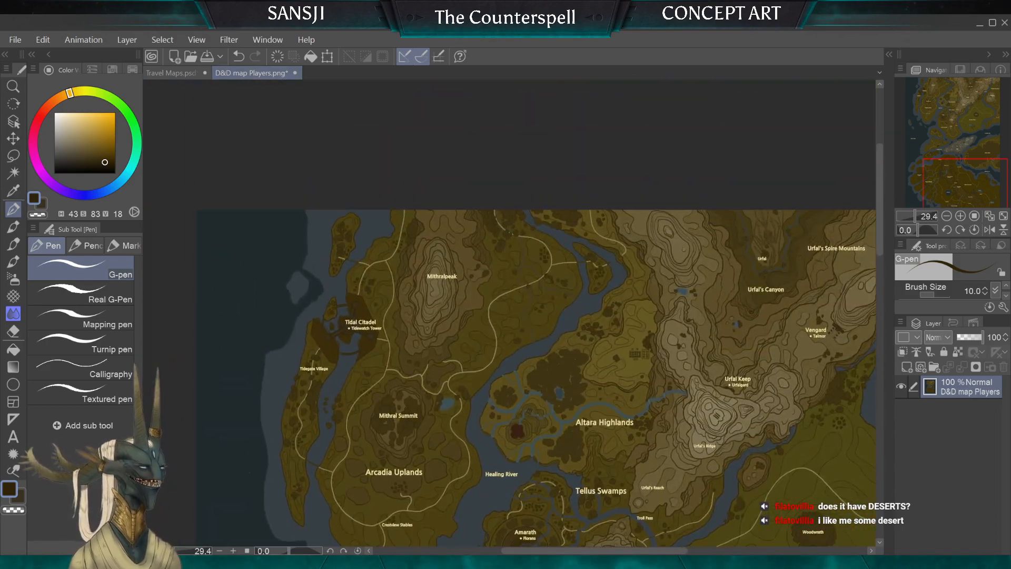
{"action": "scroll", "coordinate": [333, 340], "scroll_direction": "up", "scroll_amount": 3}
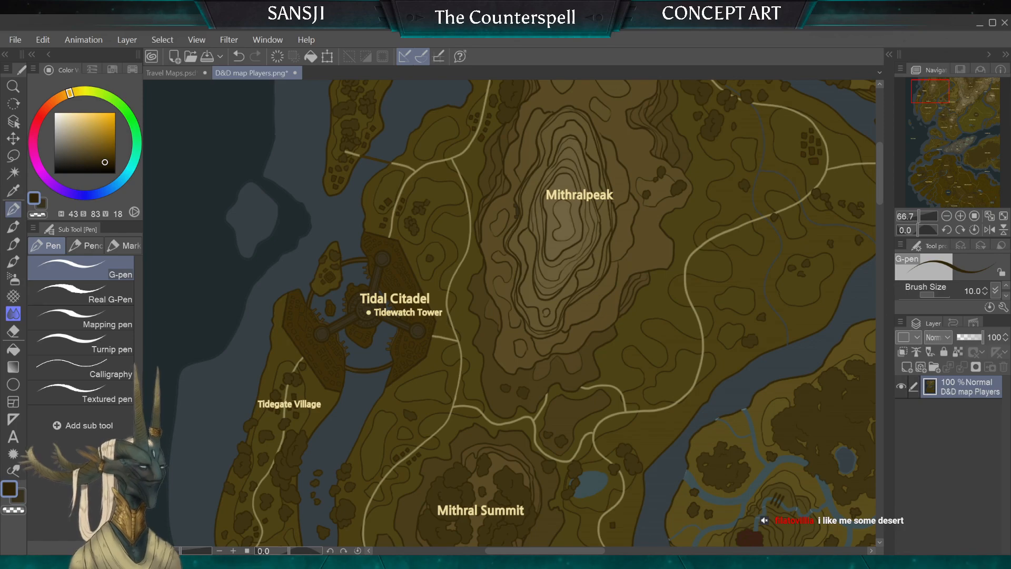
{"action": "scroll", "coordinate": [447, 280], "scroll_direction": "down", "scroll_amount": 4}
{"action": "left_click_drag", "start_coordinate": [398, 367], "coordinate": [355, 255]}
{"action": "scroll", "coordinate": [354, 255], "scroll_direction": "down", "scroll_amount": 1}
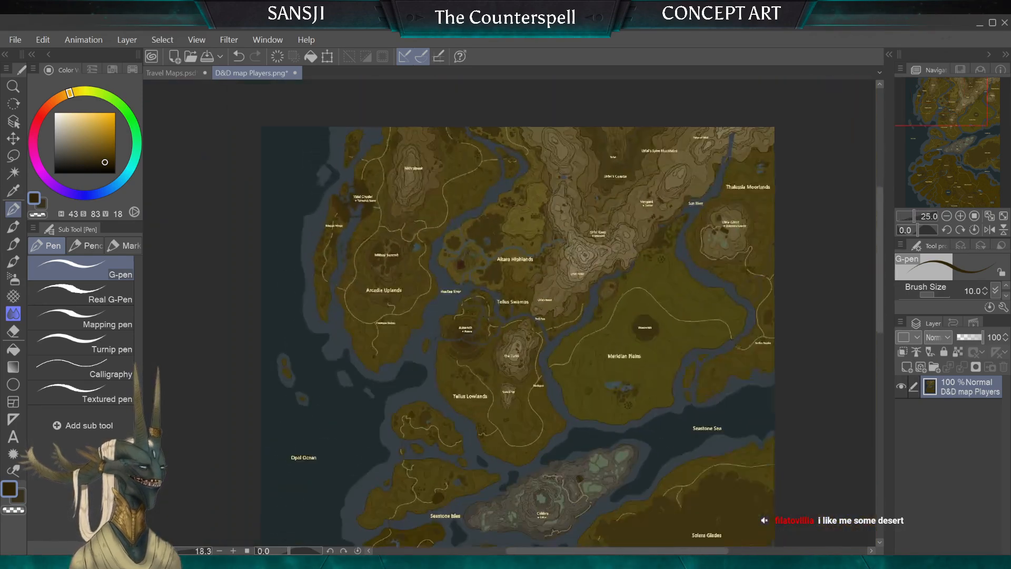
{"action": "scroll", "coordinate": [373, 280], "scroll_direction": "down", "scroll_amount": 1}
{"action": "left_click_drag", "start_coordinate": [384, 436], "coordinate": [386, 322]}
{"action": "scroll", "coordinate": [386, 323], "scroll_direction": "down", "scroll_amount": 3}
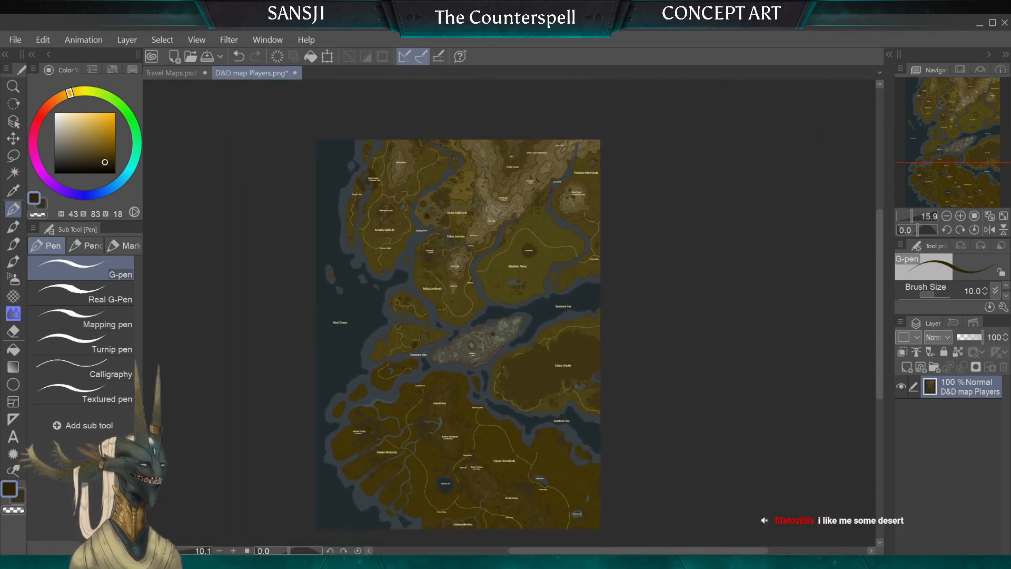
Examine the Meridian Plains, Tellus Swamps and Amarath regions and the routes between them
{"action": "scroll", "coordinate": [369, 484], "scroll_direction": "up", "scroll_amount": 1}
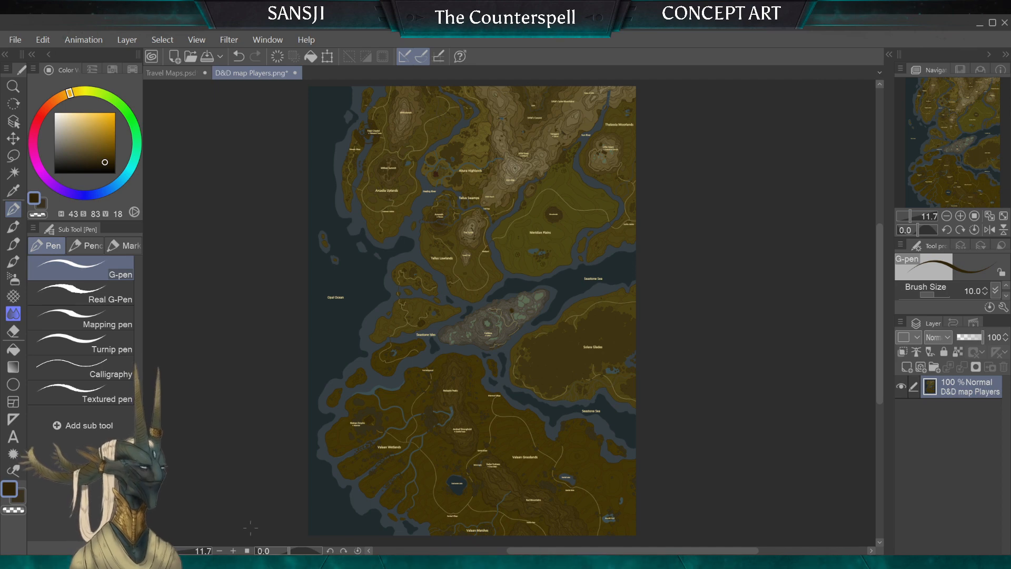
{"action": "scroll", "coordinate": [535, 290], "scroll_direction": "up", "scroll_amount": 2}
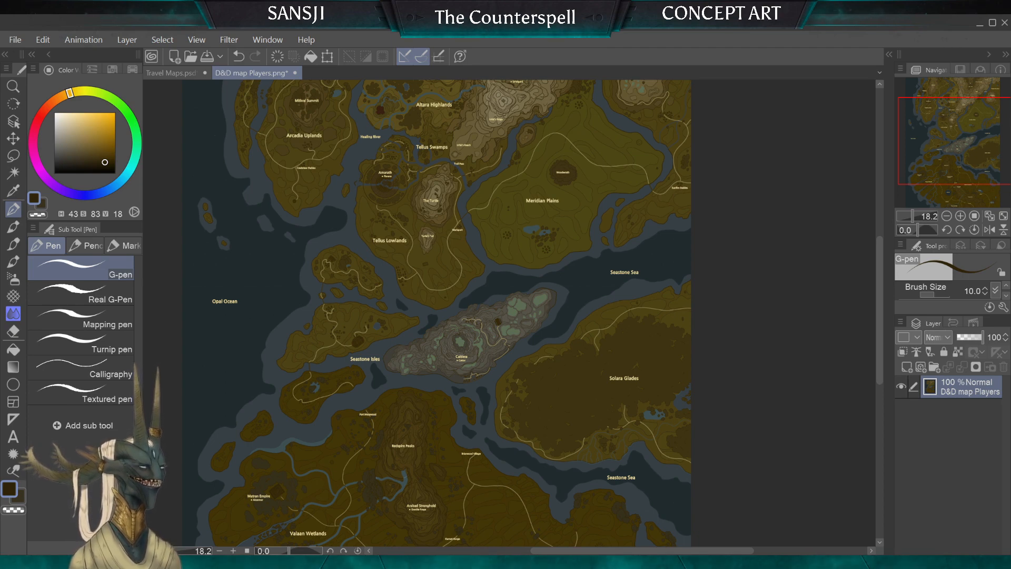
{"action": "left_click_drag", "start_coordinate": [535, 290], "coordinate": [586, 454]}
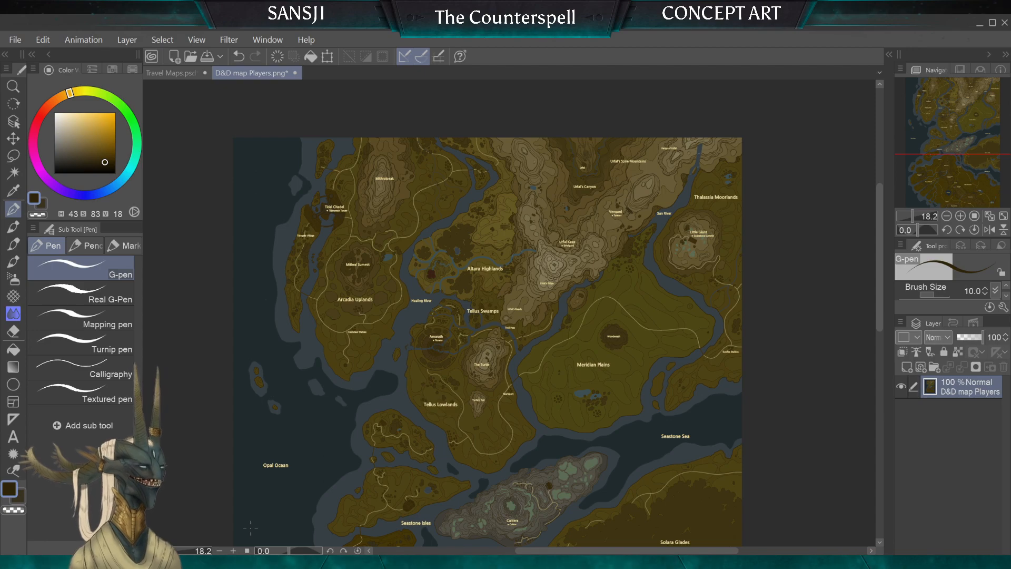
{"action": "scroll", "coordinate": [584, 353], "scroll_direction": "up", "scroll_amount": 4}
{"action": "scroll", "coordinate": [584, 353], "scroll_direction": "up", "scroll_amount": 1}
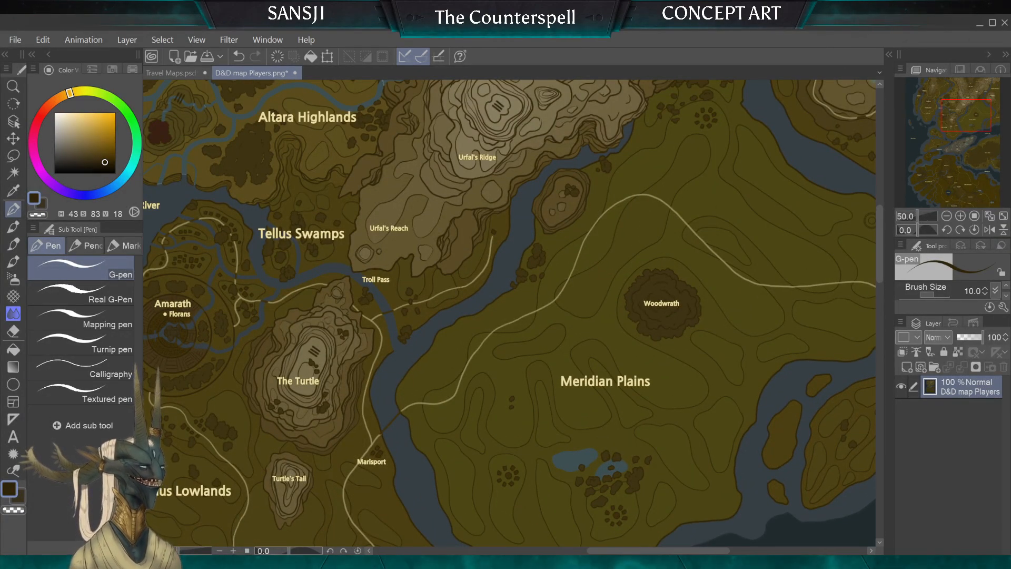
{"action": "scroll", "coordinate": [325, 298], "scroll_direction": "down", "scroll_amount": 2}
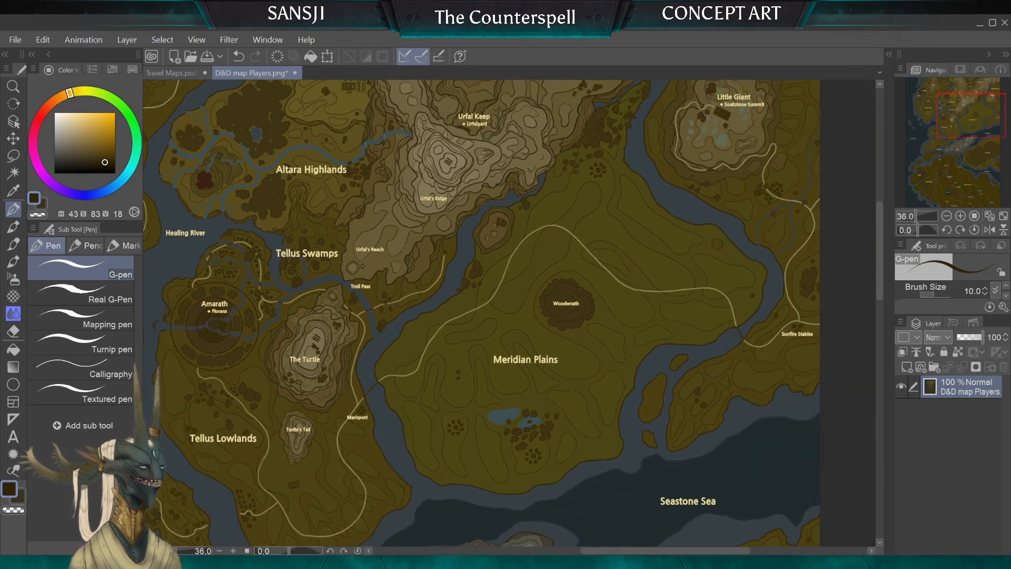
{"action": "left_click_drag", "start_coordinate": [325, 298], "coordinate": [517, 336]}
{"action": "scroll", "coordinate": [337, 237], "scroll_direction": "up", "scroll_amount": 2}
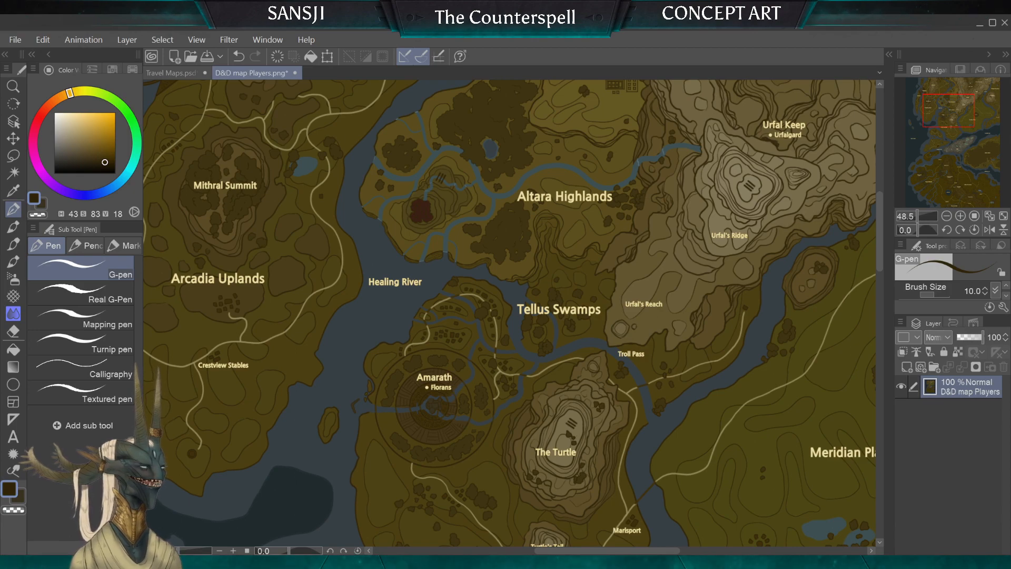
Examine the map from Urfal's Spire Mountains and Little Giant south to Caldera, Solara Glades and the Seastone Isles
{"action": "left_click_drag", "start_coordinate": [645, 175], "coordinate": [330, 444]}
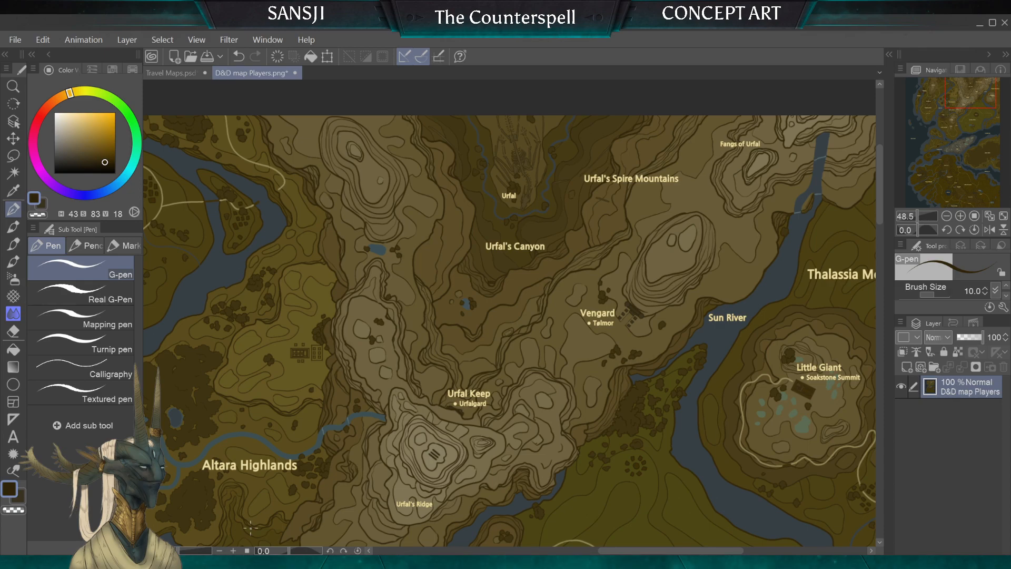
{"action": "left_click_drag", "start_coordinate": [391, 398], "coordinate": [301, 306]}
{"action": "scroll", "coordinate": [301, 305], "scroll_direction": "down", "scroll_amount": 2}
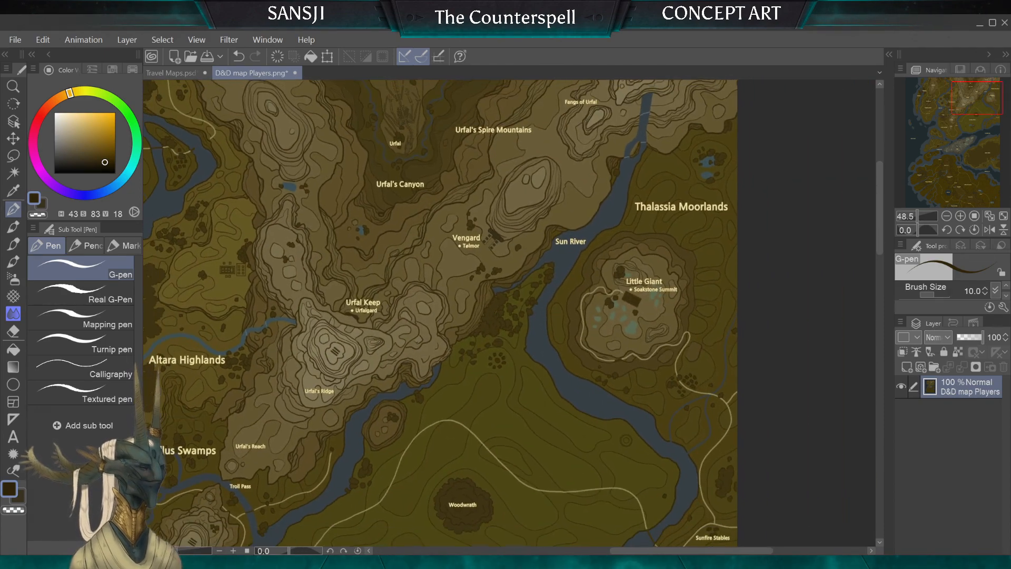
{"action": "left_click_drag", "start_coordinate": [337, 379], "coordinate": [384, 301]}
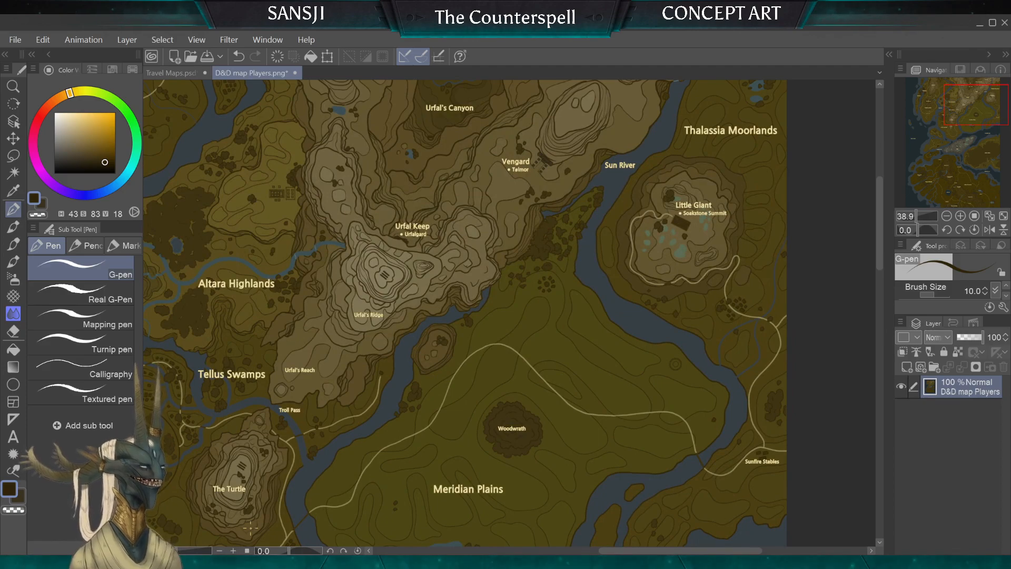
{"action": "left_click_drag", "start_coordinate": [250, 528], "coordinate": [282, 41]}
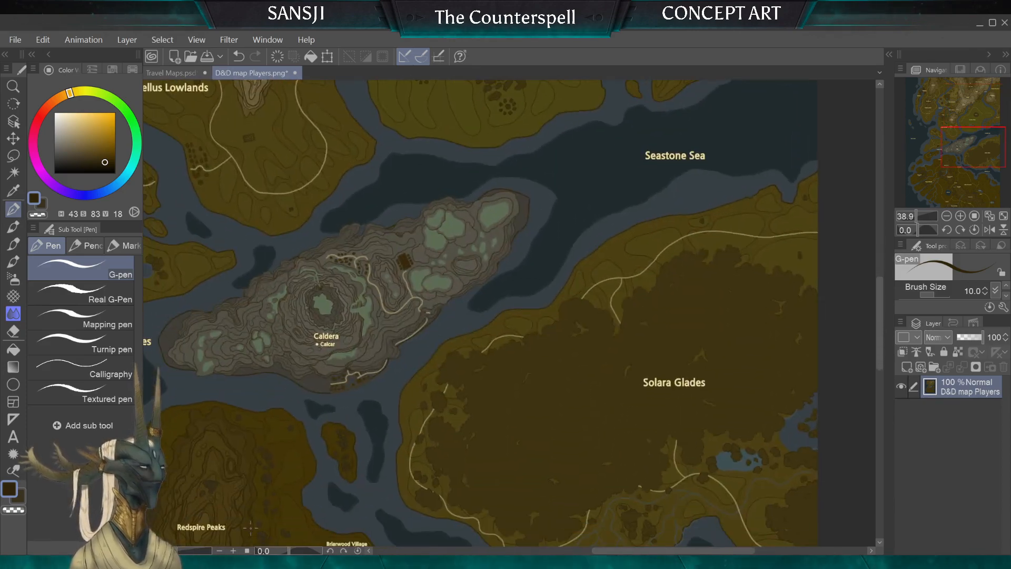
{"action": "left_click_drag", "start_coordinate": [251, 527], "coordinate": [238, 395]}
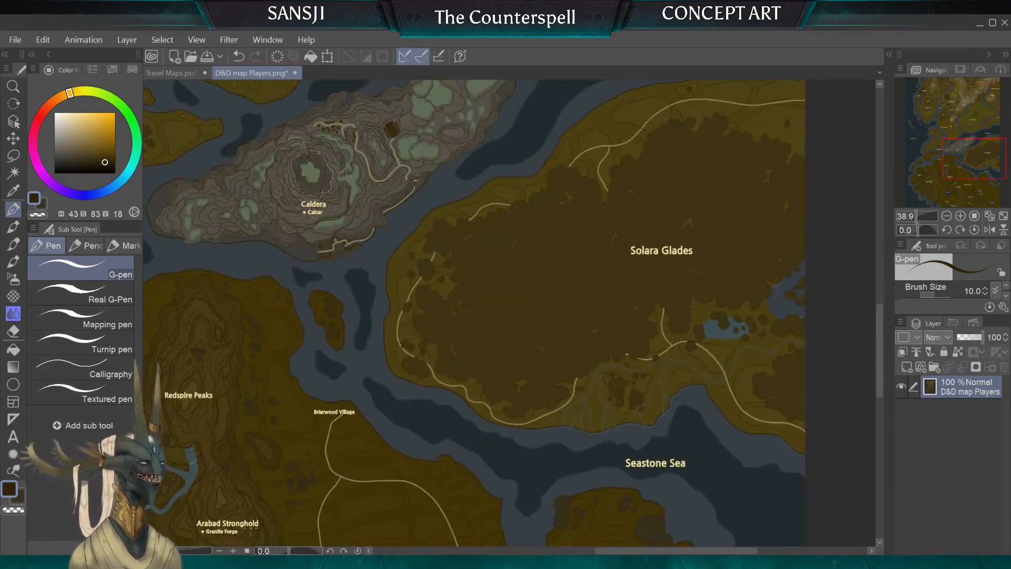
{"action": "left_click_drag", "start_coordinate": [251, 528], "coordinate": [715, 568]}
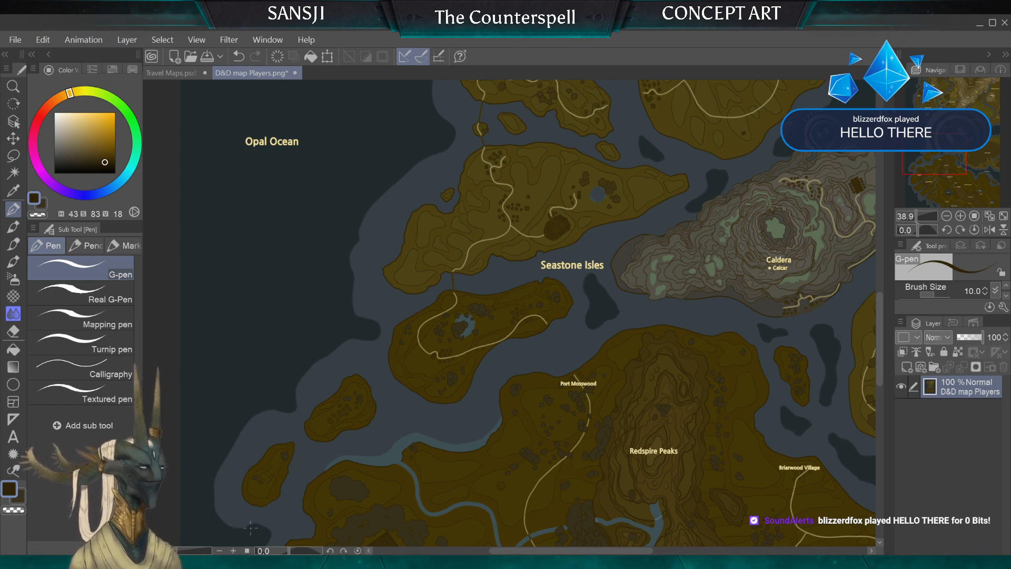
Review the entire players' map from the northern mountains to the southern coast
{"action": "scroll", "coordinate": [310, 448], "scroll_direction": "down", "scroll_amount": 6}
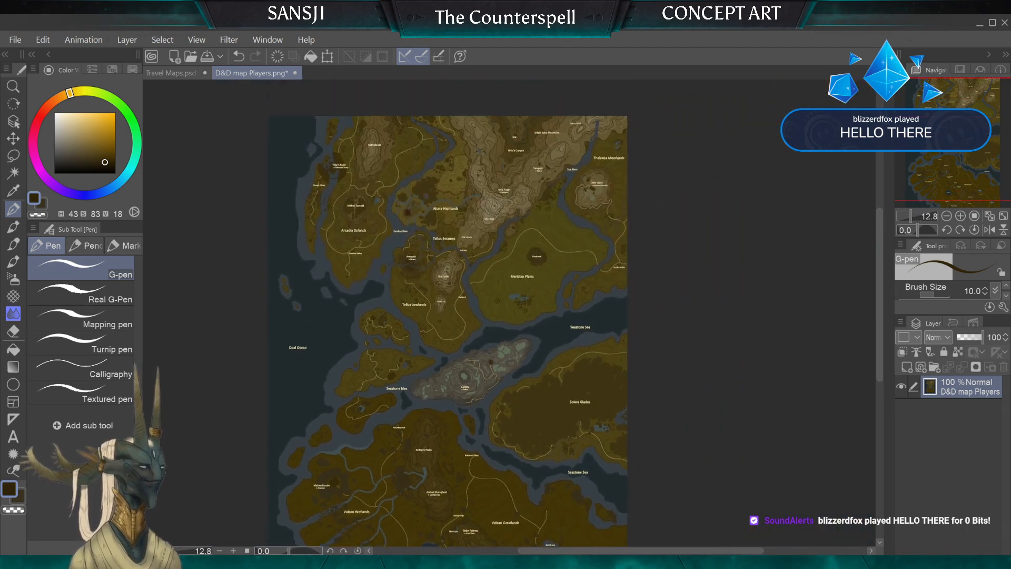
{"action": "scroll", "coordinate": [250, 526], "scroll_direction": "down", "scroll_amount": 2}
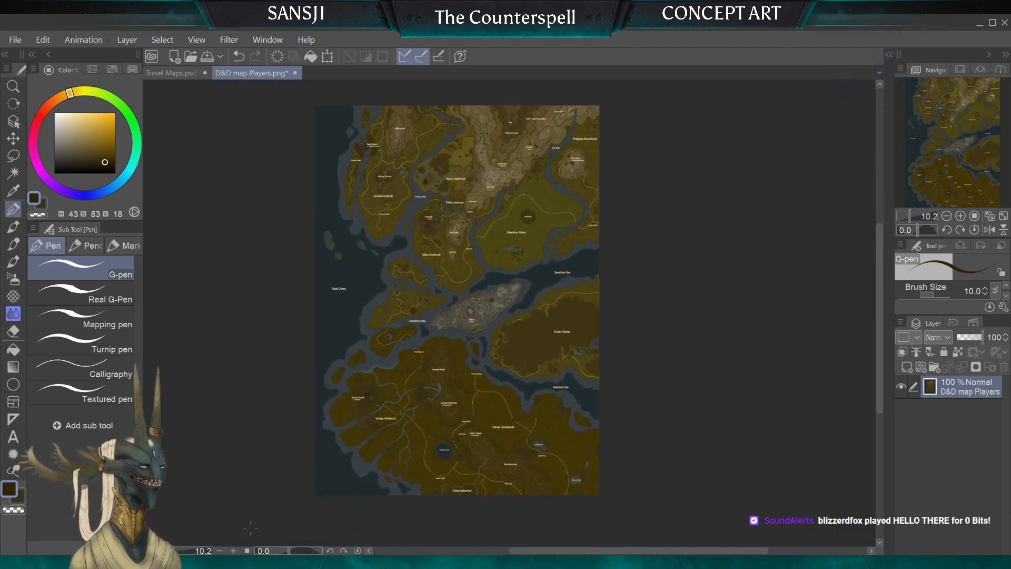
{"action": "scroll", "coordinate": [250, 527], "scroll_direction": "up", "scroll_amount": 1}
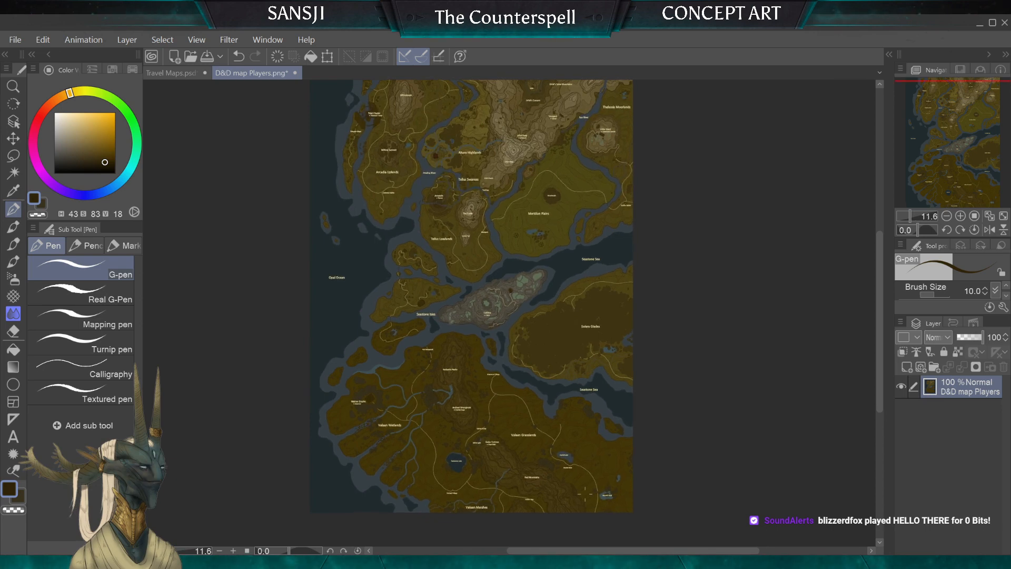
{"action": "left_click_drag", "start_coordinate": [553, 316], "coordinate": [556, 409]}
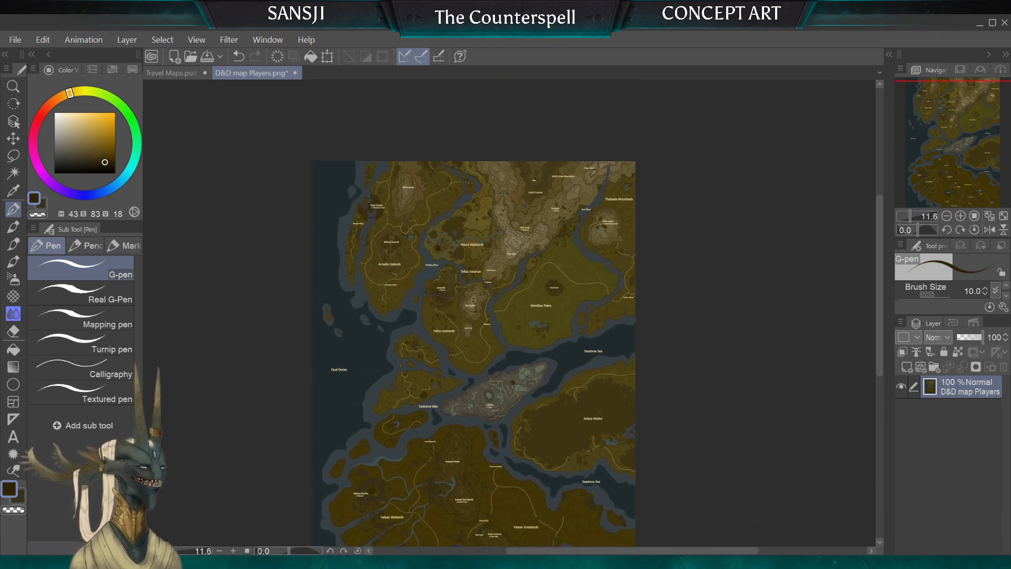
{"action": "left_click_drag", "start_coordinate": [623, 513], "coordinate": [620, 453]}
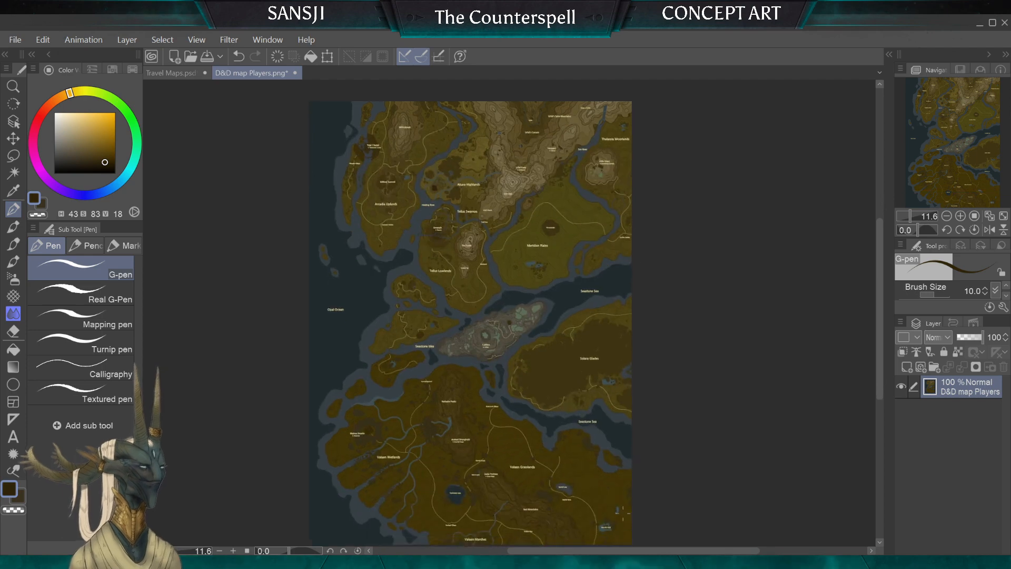
Switch to Travel Maps.psd and fill the gap between the two plants beside the pale road with small G-pen leaf marks at size 10
{"action": "left_click", "coordinate": [178, 73]}
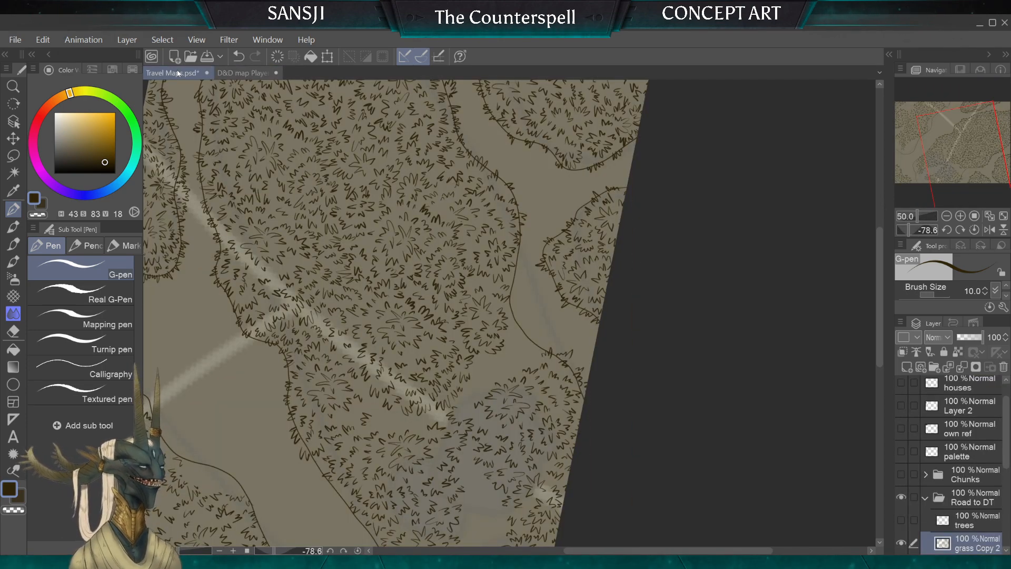
{"action": "scroll", "coordinate": [327, 395], "scroll_direction": "up", "scroll_amount": 6}
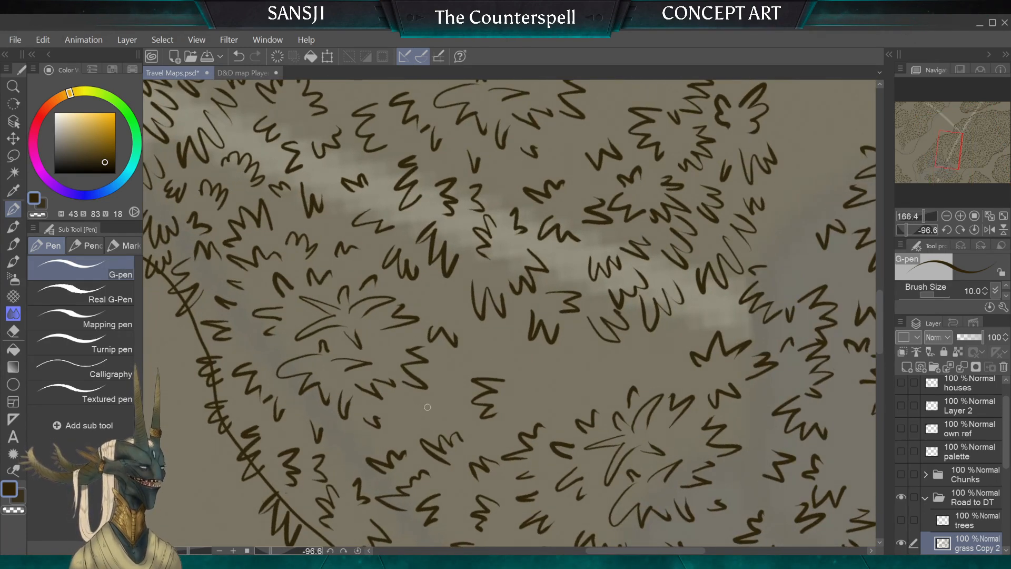
{"action": "mouse_move", "coordinate": [397, 424]}
{"action": "left_mouse_down"}
{"action": "mouse_move", "coordinate": [405, 416]}
{"action": "mouse_move", "coordinate": [350, 449]}
{"action": "left_mouse_up"}
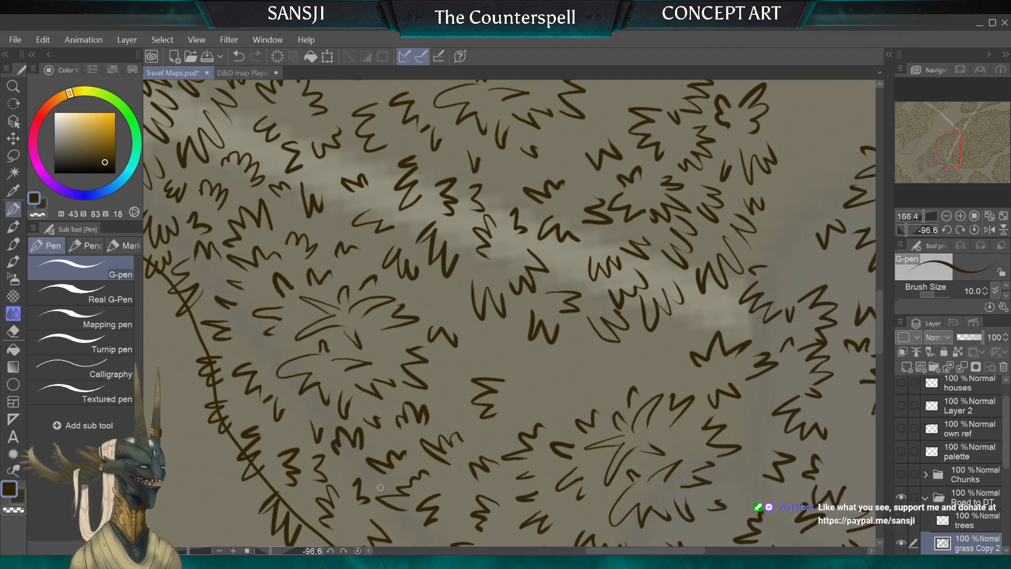
{"action": "scroll", "coordinate": [510, 313], "scroll_direction": "down", "scroll_amount": 3}
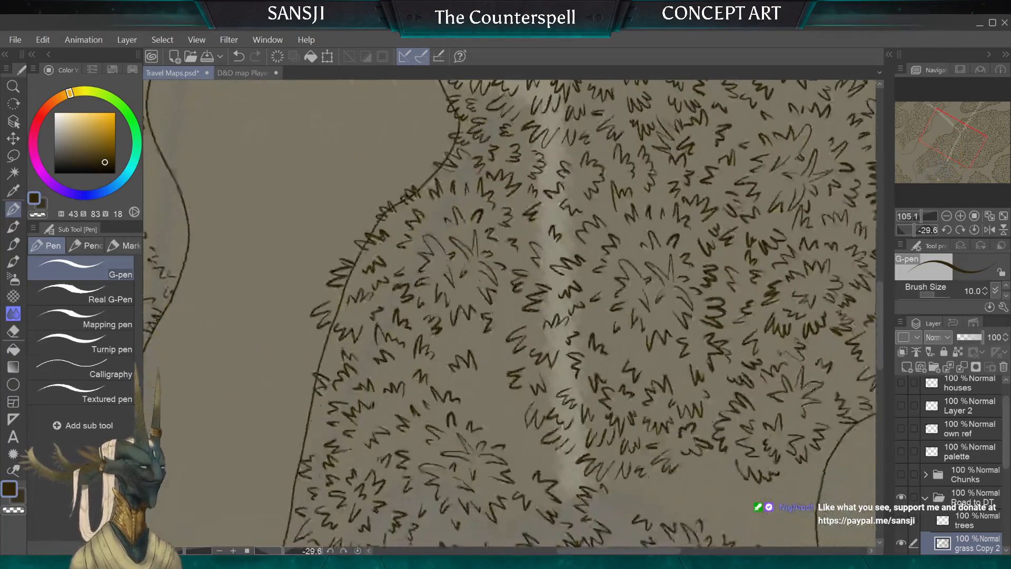
{"action": "scroll", "coordinate": [509, 295], "scroll_direction": "up", "scroll_amount": 3}
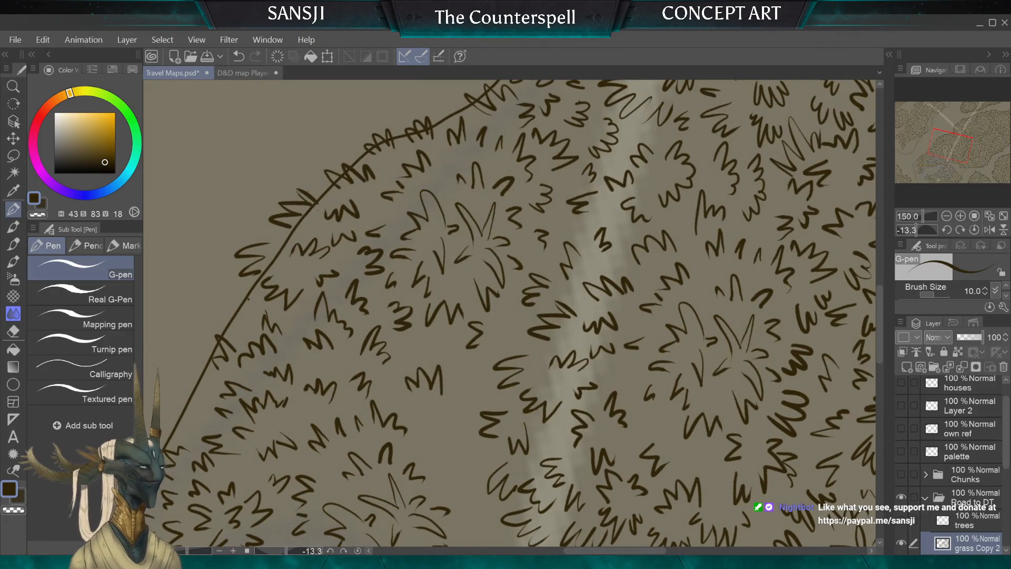
{"action": "mouse_move", "coordinate": [416, 360]}
{"action": "left_mouse_down"}
{"action": "mouse_move", "coordinate": [430, 340]}
{"action": "mouse_move", "coordinate": [445, 360]}
{"action": "left_mouse_up"}
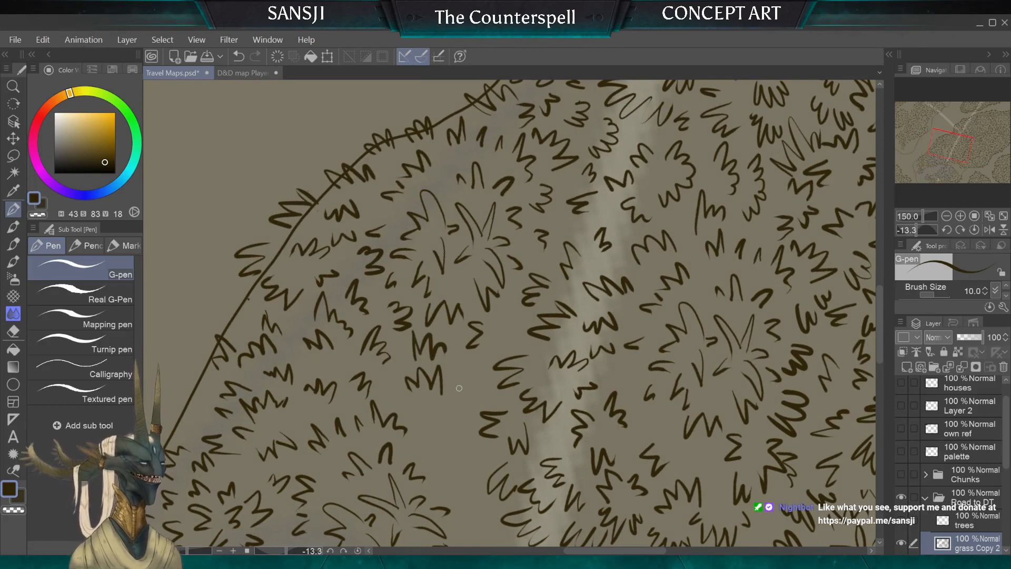
{"action": "mouse_move", "coordinate": [447, 436]}
{"action": "left_mouse_down"}
{"action": "mouse_move", "coordinate": [433, 428]}
{"action": "mouse_move", "coordinate": [428, 449]}
{"action": "left_mouse_up"}
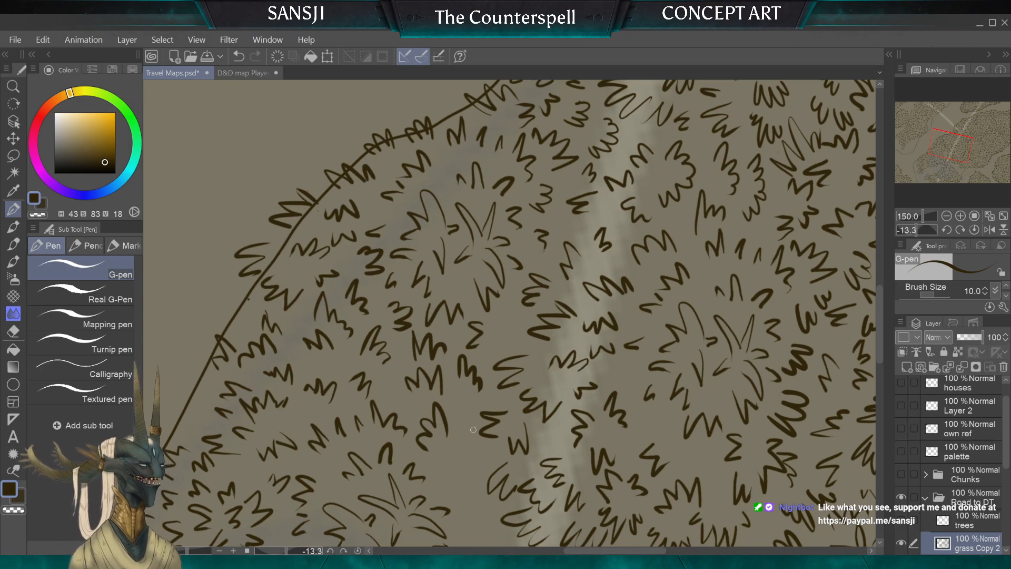
{"action": "scroll", "coordinate": [474, 429], "scroll_direction": "down", "scroll_amount": 2}
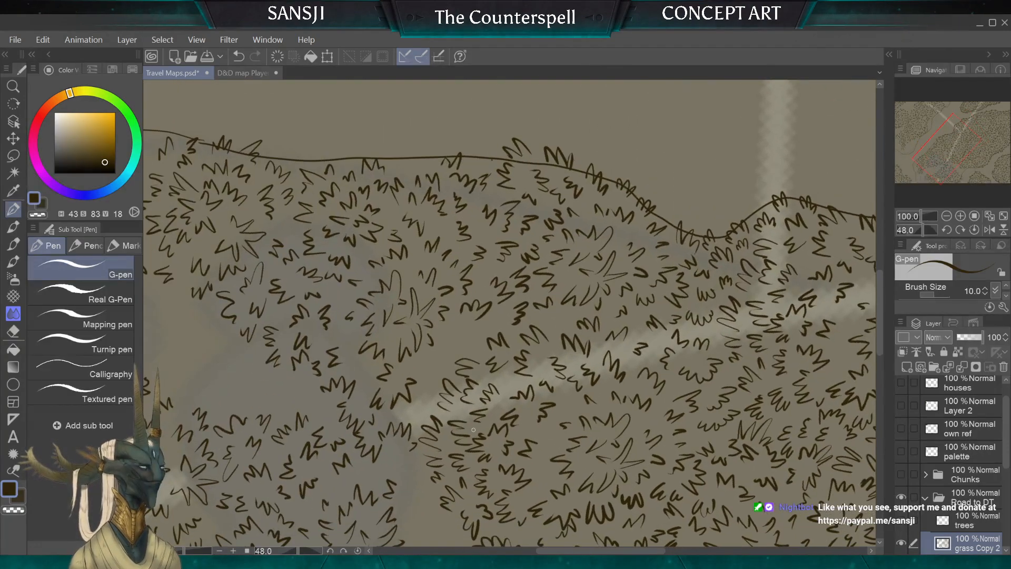
{"action": "scroll", "coordinate": [474, 430], "scroll_direction": "down", "scroll_amount": 2}
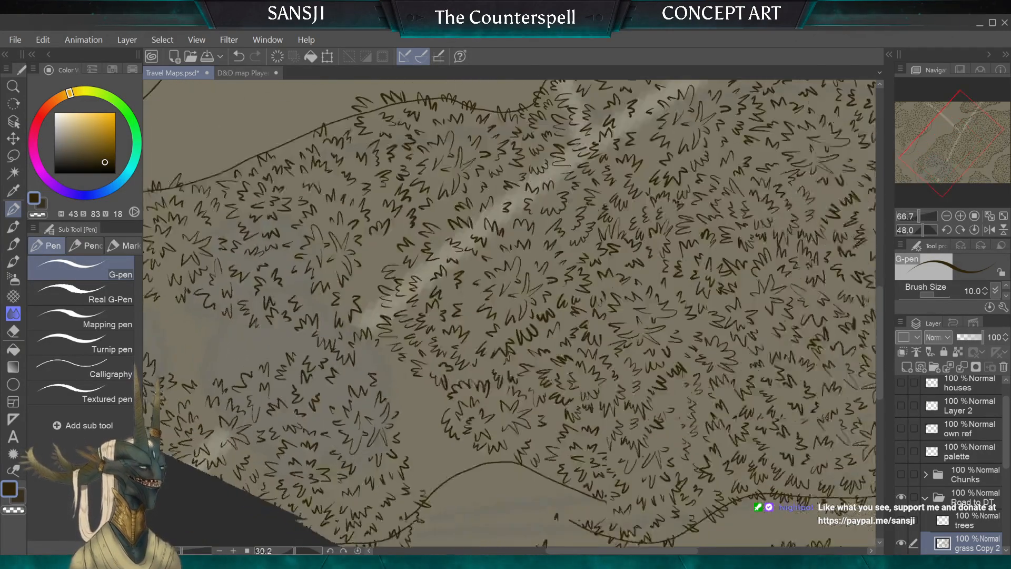
{"action": "scroll", "coordinate": [510, 312], "scroll_direction": "down", "scroll_amount": 2}
{"action": "scroll", "coordinate": [509, 312], "scroll_direction": "up", "scroll_amount": 2}
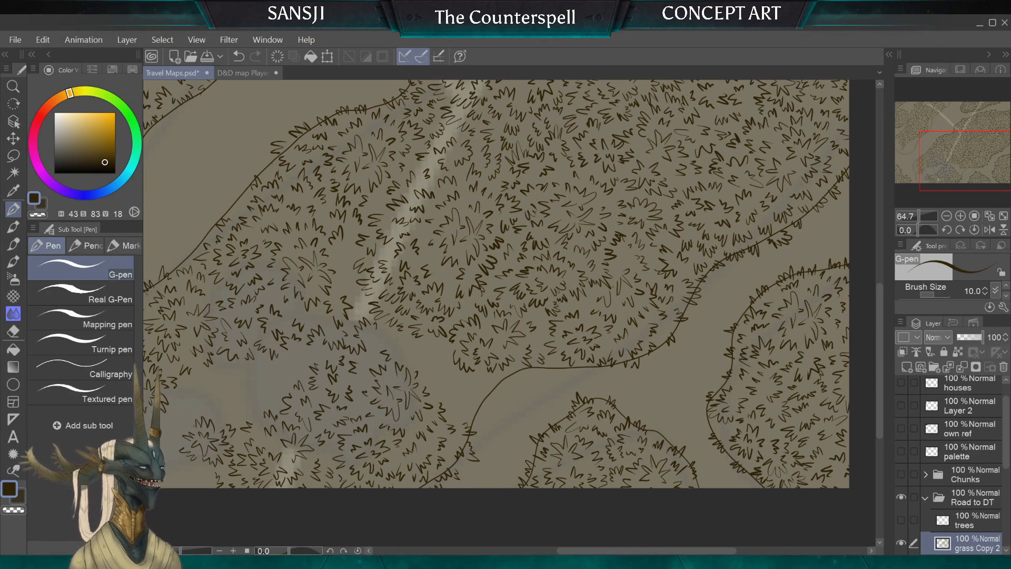
Erase the lone zigzag mark in the gap near the forest edge and ink three leaf marks there with the G-pen at size 10
{"action": "scroll", "coordinate": [527, 322], "scroll_direction": "up", "scroll_amount": 5}
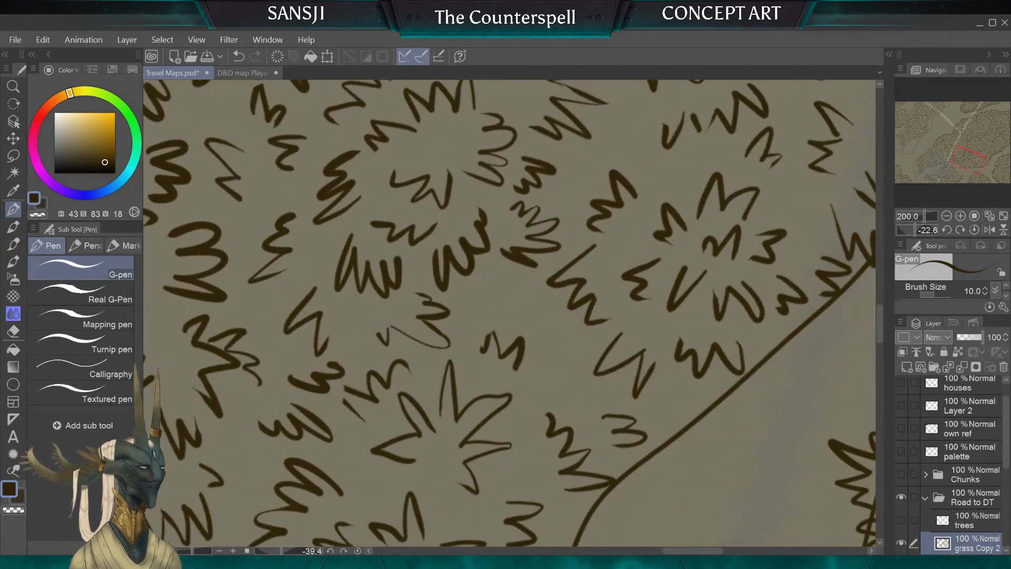
{"action": "key", "text": "e"}
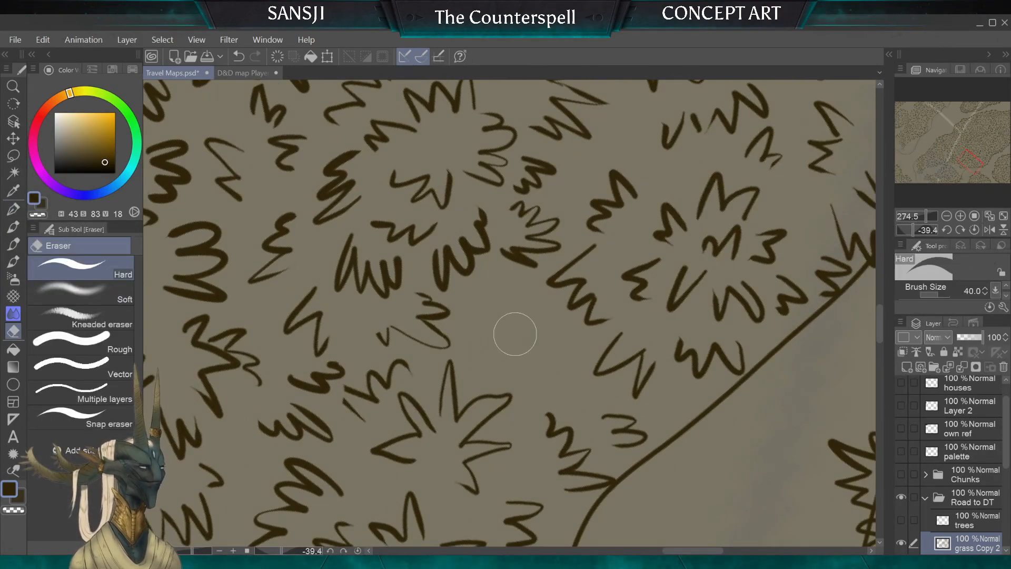
{"action": "key", "text": "p"}
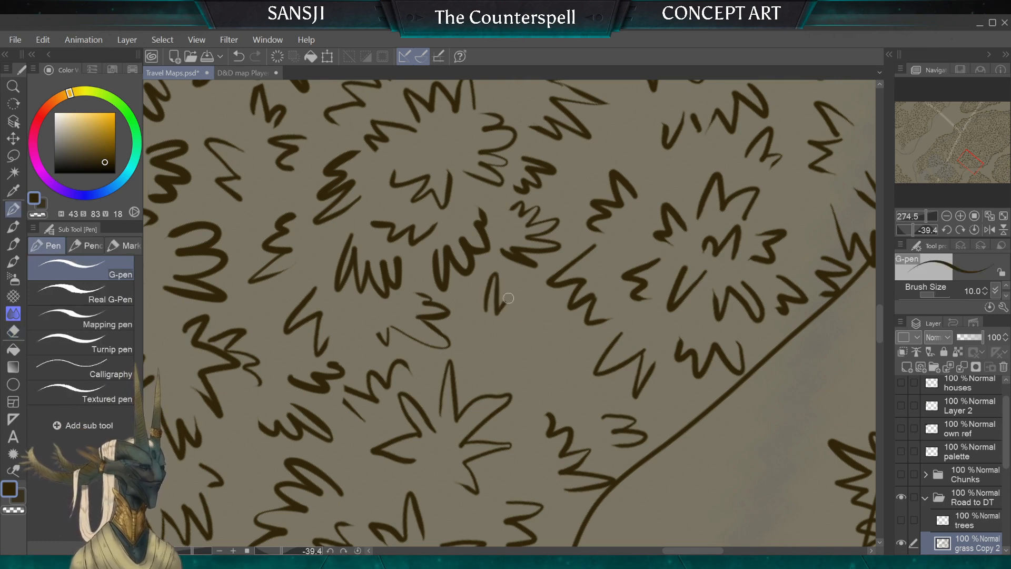
{"action": "mouse_move", "coordinate": [509, 298]}
{"action": "left_mouse_down"}
{"action": "mouse_move", "coordinate": [519, 334]}
{"action": "mouse_move", "coordinate": [474, 364]}
{"action": "left_mouse_up"}
{"action": "left_click_drag", "start_coordinate": [466, 321], "coordinate": [471, 369]}
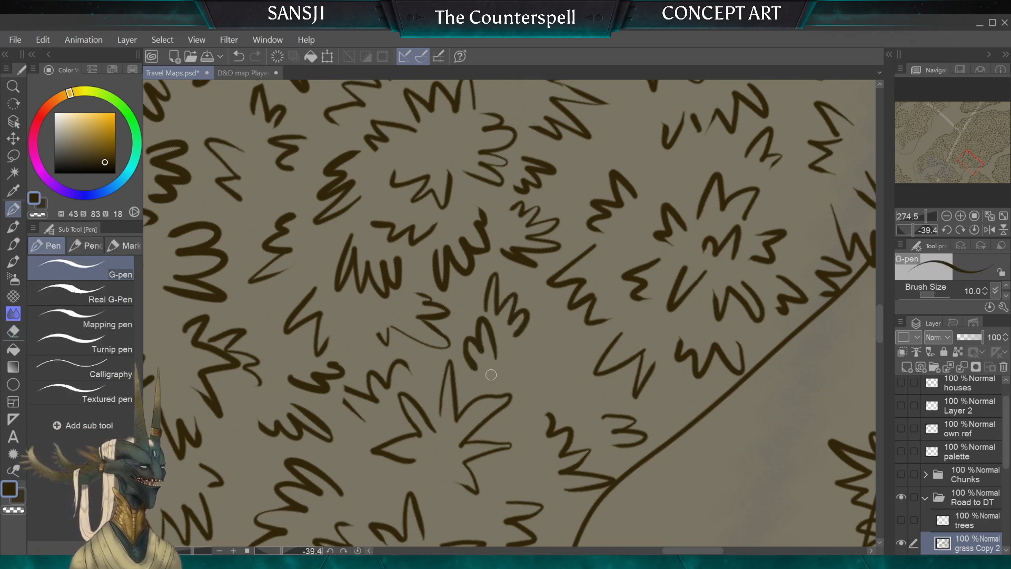
{"action": "mouse_move", "coordinate": [548, 338]}
{"action": "left_mouse_down"}
{"action": "mouse_move", "coordinate": [547, 366]}
{"action": "mouse_move", "coordinate": [570, 394]}
{"action": "left_mouse_up"}
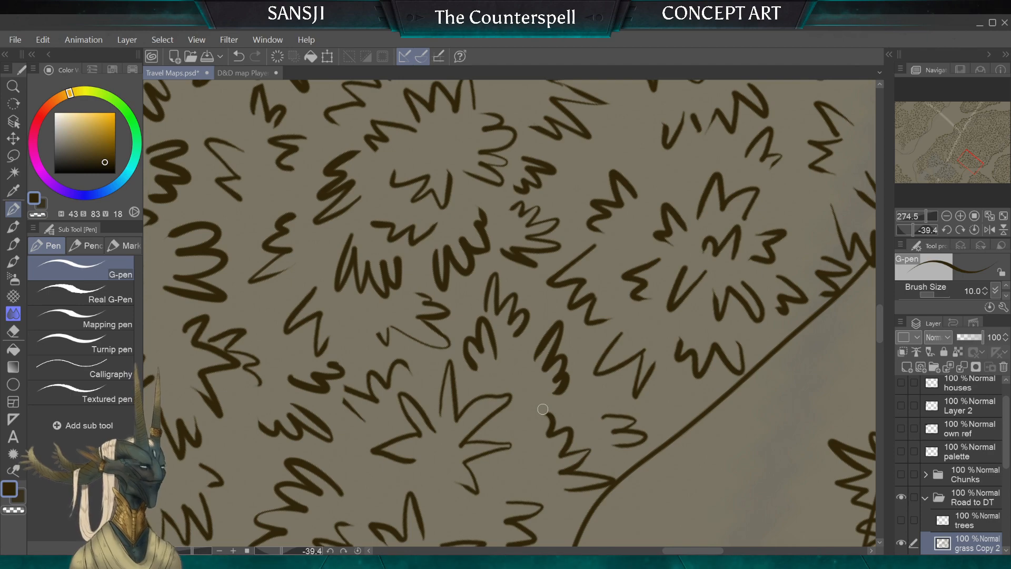
Ink two small grass tufts across the bare stretch of the curved forest outline beside the clearing
{"action": "scroll", "coordinate": [542, 409], "scroll_direction": "down", "scroll_amount": 6}
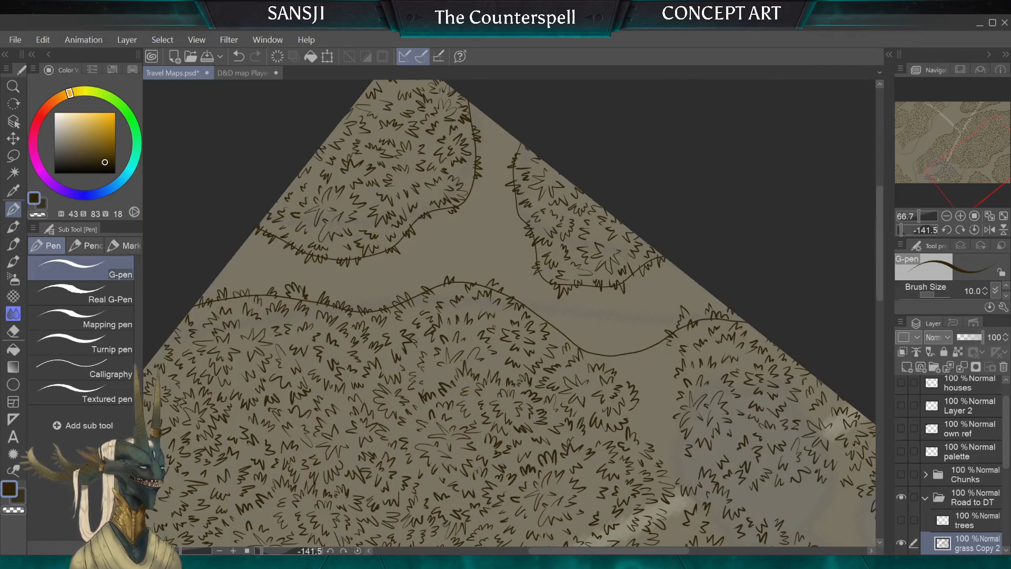
{"action": "scroll", "coordinate": [543, 409], "scroll_direction": "up", "scroll_amount": 2}
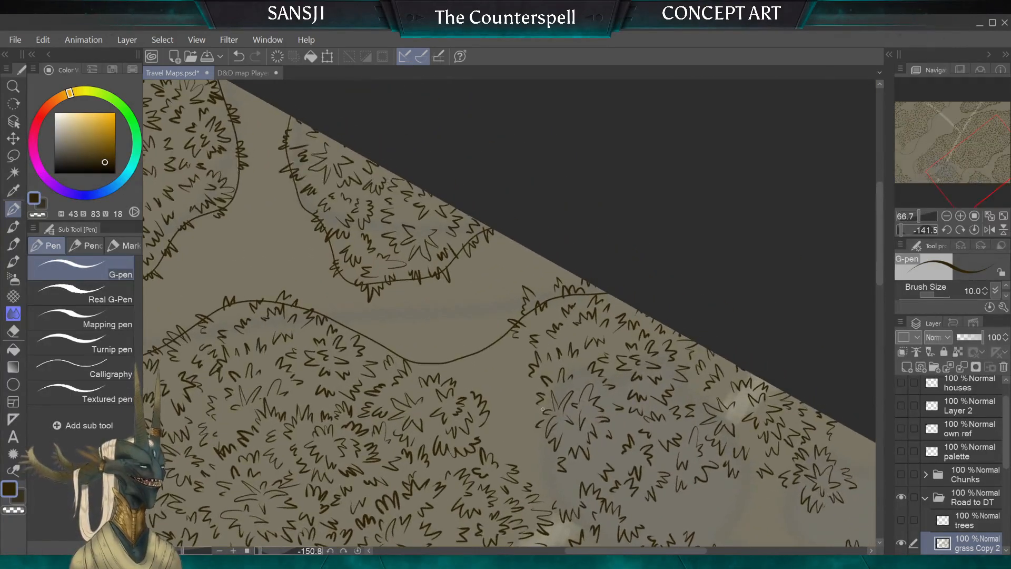
{"action": "scroll", "coordinate": [542, 409], "scroll_direction": "up", "scroll_amount": 3}
{"action": "scroll", "coordinate": [543, 410], "scroll_direction": "up", "scroll_amount": 3}
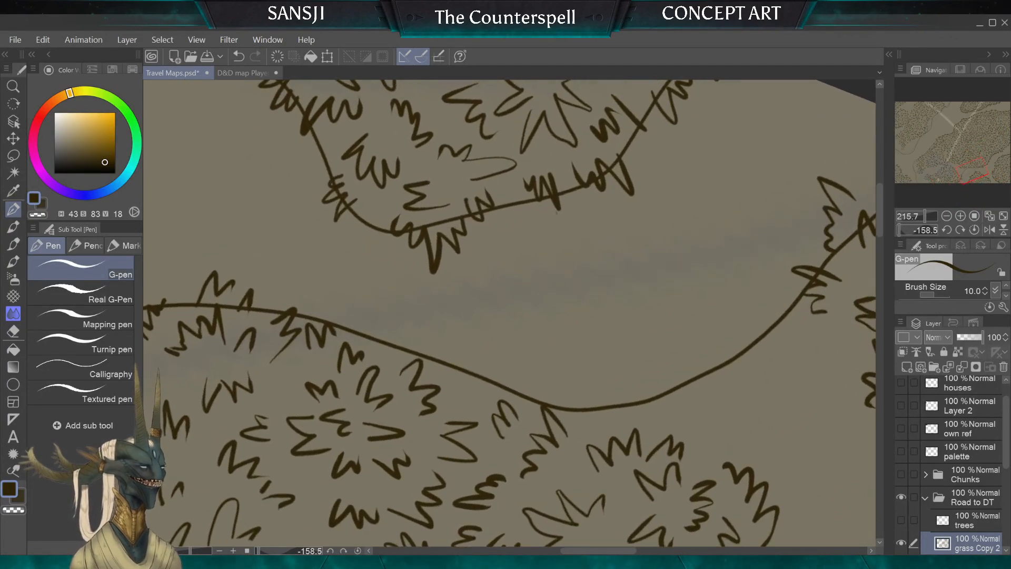
{"action": "mouse_move", "coordinate": [459, 377]}
{"action": "left_mouse_down"}
{"action": "mouse_move", "coordinate": [463, 369]}
{"action": "mouse_move", "coordinate": [482, 393]}
{"action": "left_mouse_up"}
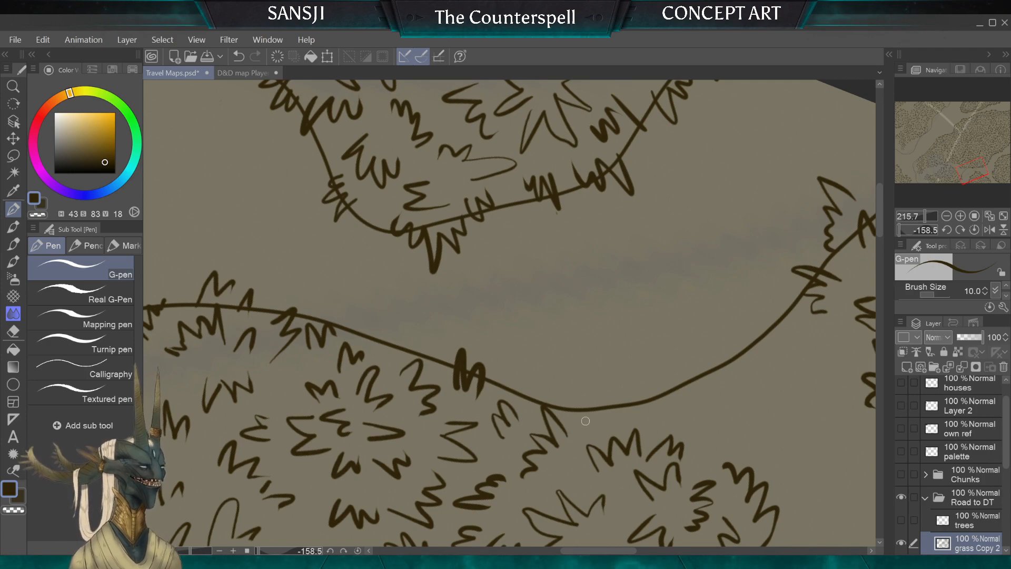
{"action": "mouse_move", "coordinate": [585, 407]}
{"action": "left_mouse_down"}
{"action": "mouse_move", "coordinate": [594, 378]}
{"action": "mouse_move", "coordinate": [611, 406]}
{"action": "left_mouse_up"}
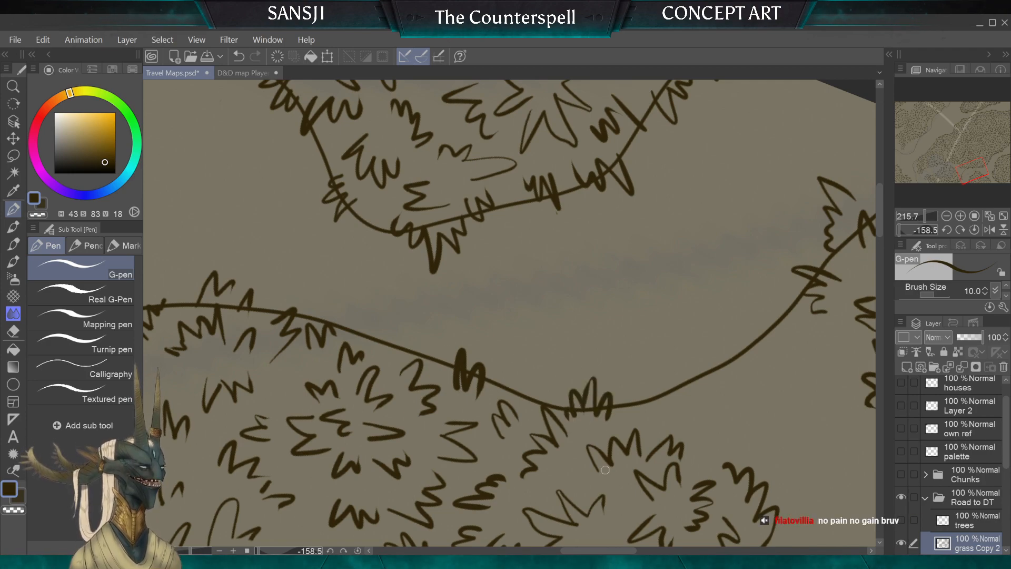
Erase the dense new tuft on the forest outline with the Hard eraser at size 30 and return to the G-pen
{"action": "scroll", "coordinate": [510, 314], "scroll_direction": "down", "scroll_amount": 5}
{"action": "scroll", "coordinate": [510, 313], "scroll_direction": "down", "scroll_amount": 1}
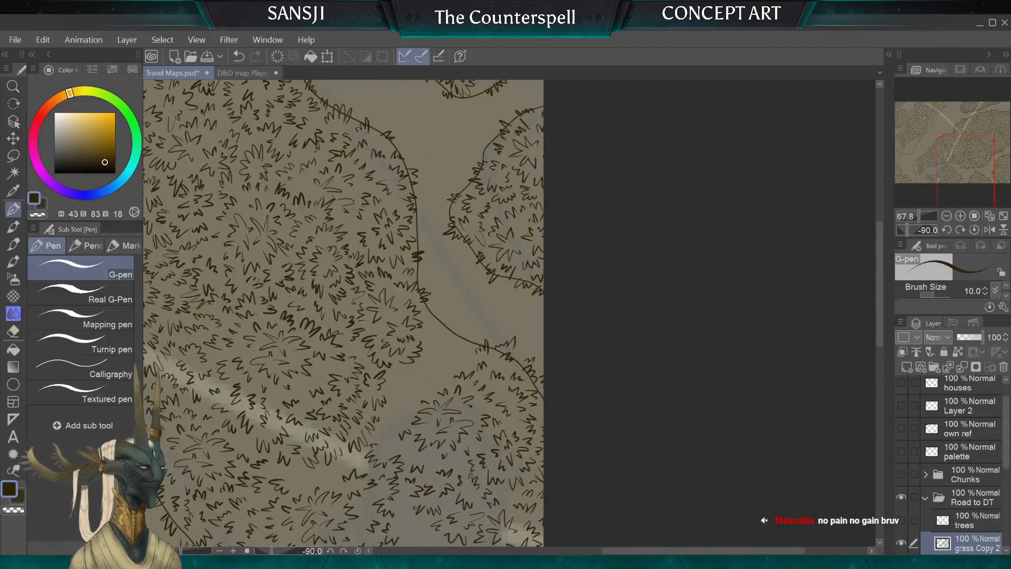
{"action": "scroll", "coordinate": [509, 313], "scroll_direction": "up", "scroll_amount": 2}
{"action": "scroll", "coordinate": [509, 313], "scroll_direction": "up", "scroll_amount": 2}
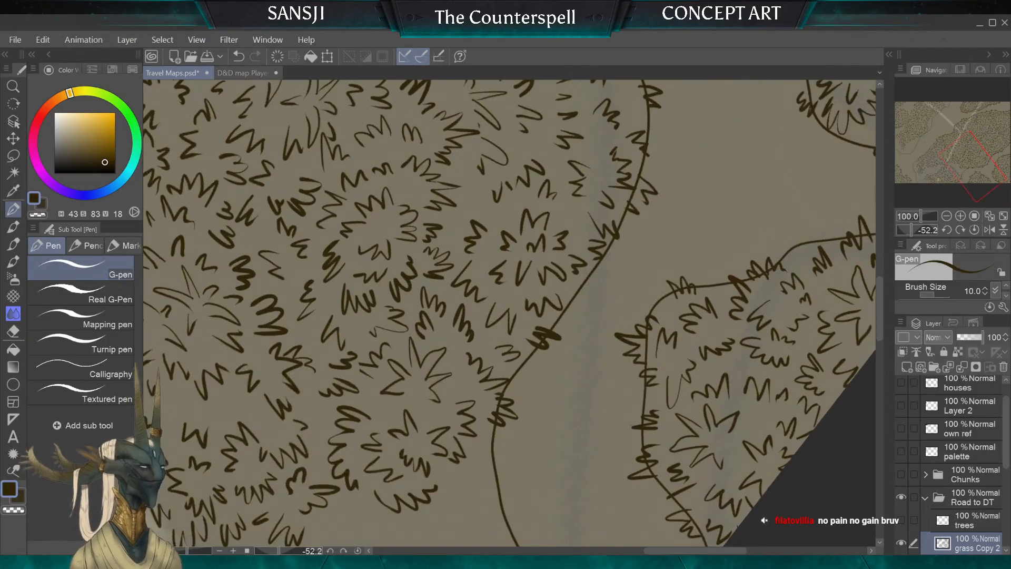
{"action": "key", "text": "e"}
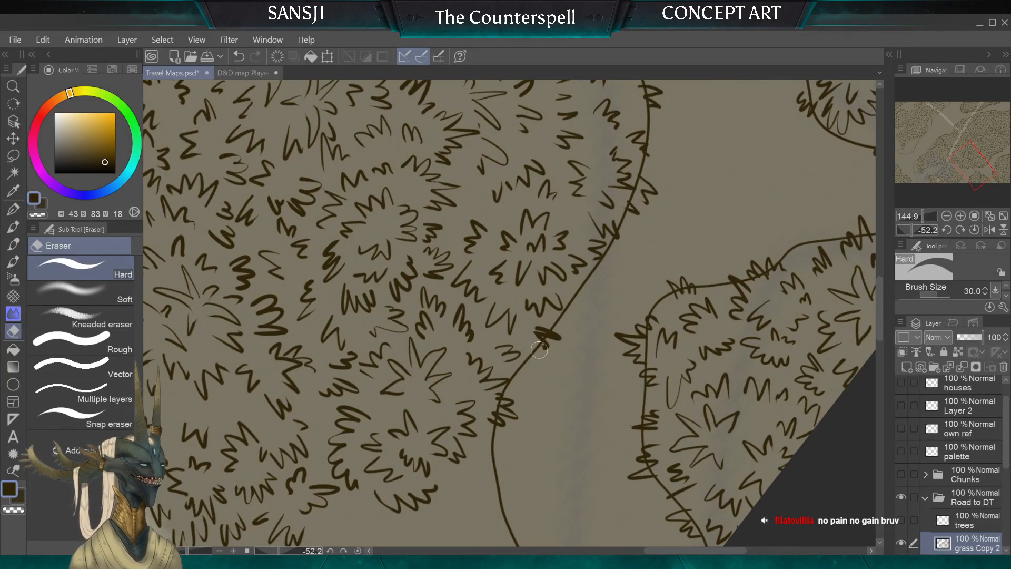
{"action": "key", "text": "p"}
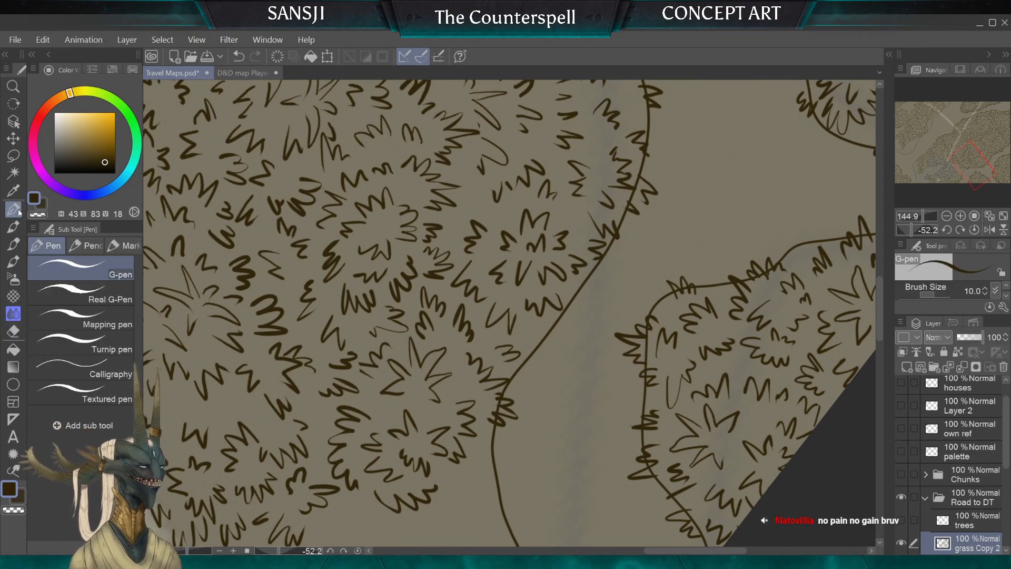
Erase the row of tufts standing above the crest of the forest outline with the Hard eraser at size 40
{"action": "scroll", "coordinate": [509, 313], "scroll_direction": "down", "scroll_amount": 3}
{"action": "scroll", "coordinate": [509, 313], "scroll_direction": "up", "scroll_amount": 4}
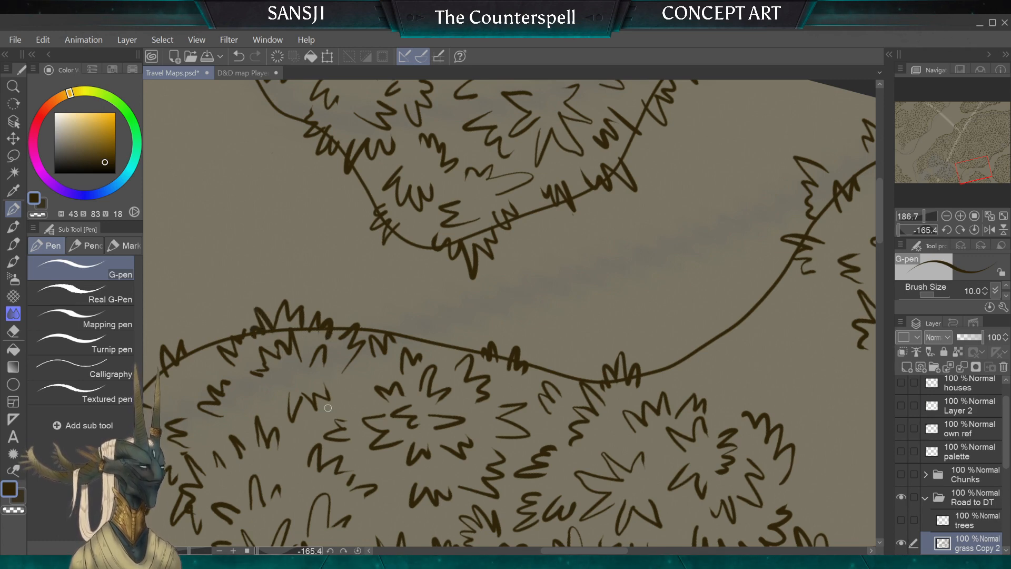
{"action": "key", "text": "e"}
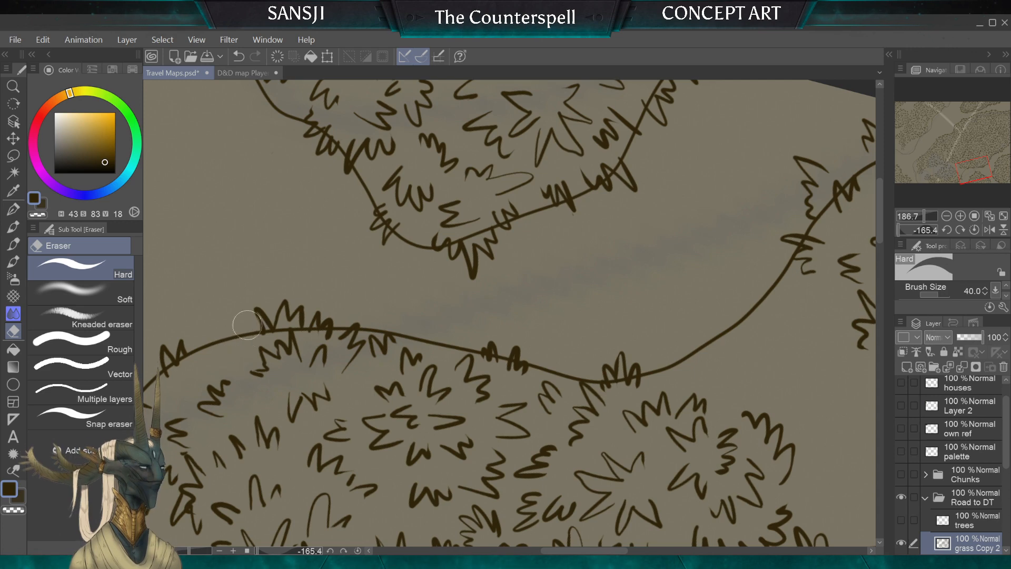
{"action": "mouse_move", "coordinate": [247, 325]}
{"action": "left_mouse_down"}
{"action": "mouse_move", "coordinate": [266, 311]}
{"action": "mouse_move", "coordinate": [291, 307]}
{"action": "mouse_move", "coordinate": [312, 311]}
{"action": "left_mouse_up"}
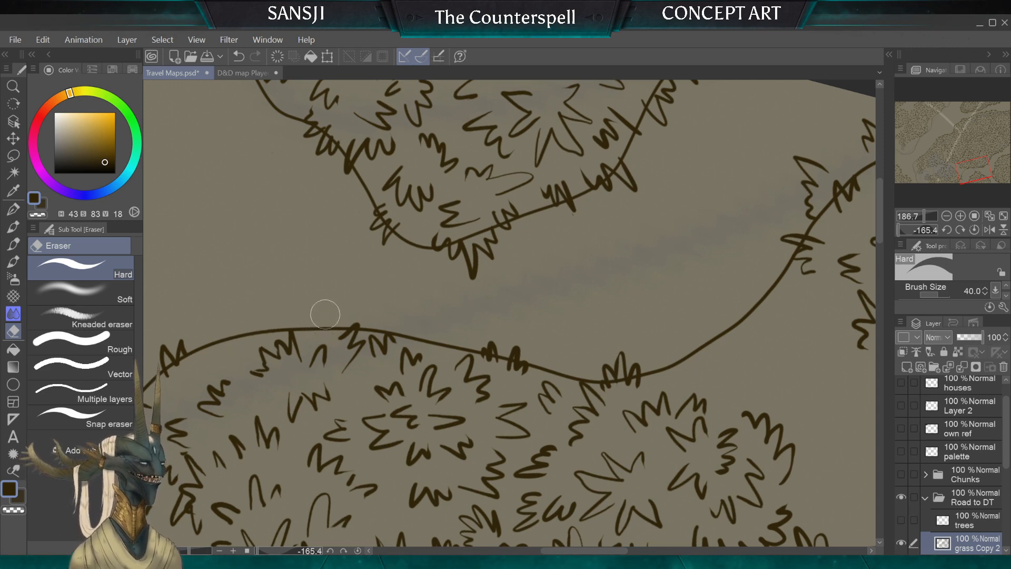
Redraw the tufts along the crest of the forest outline with the G-pen at size 10, reworking the taller one until it fits
{"action": "key", "text": "p"}
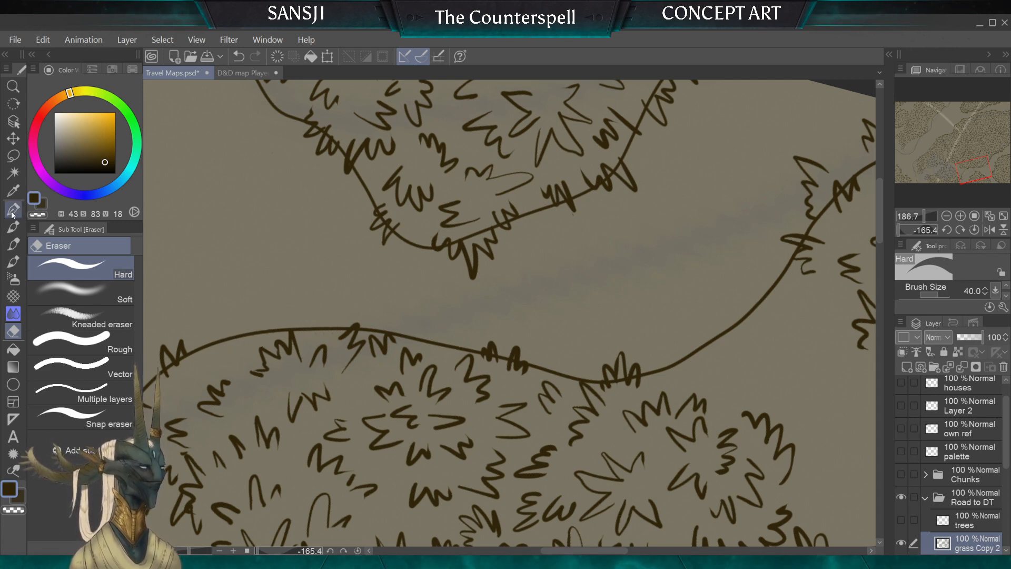
{"action": "left_click_drag", "start_coordinate": [219, 350], "coordinate": [226, 342]}
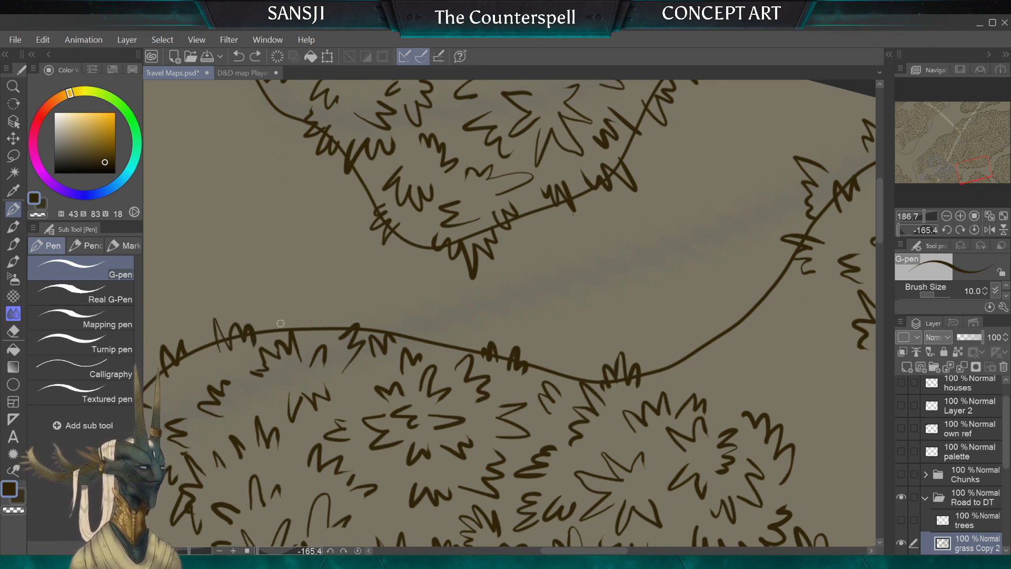
{"action": "mouse_move", "coordinate": [289, 314]}
{"action": "left_mouse_down"}
{"action": "mouse_move", "coordinate": [308, 304]}
{"action": "mouse_move", "coordinate": [315, 328]}
{"action": "left_mouse_up"}
{"action": "key", "text": "ctrl+z"}
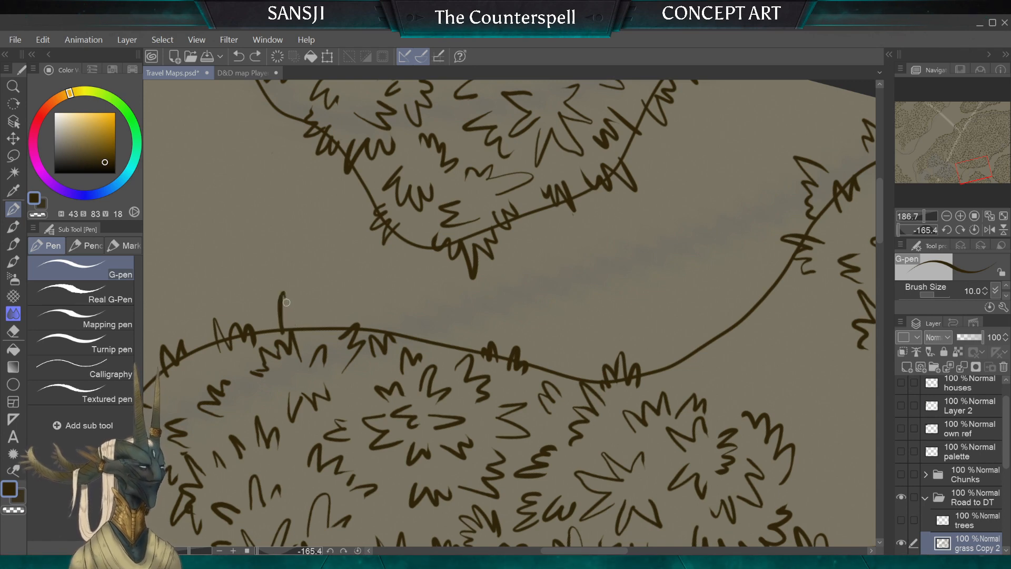
{"action": "key", "text": "ctrl+z"}
{"action": "mouse_move", "coordinate": [269, 305]}
{"action": "left_mouse_down"}
{"action": "mouse_move", "coordinate": [284, 327]}
{"action": "mouse_move", "coordinate": [305, 332]}
{"action": "left_mouse_up"}
{"action": "key", "text": "ctrl+z"}
{"action": "left_click_drag", "start_coordinate": [272, 305], "coordinate": [318, 335]}
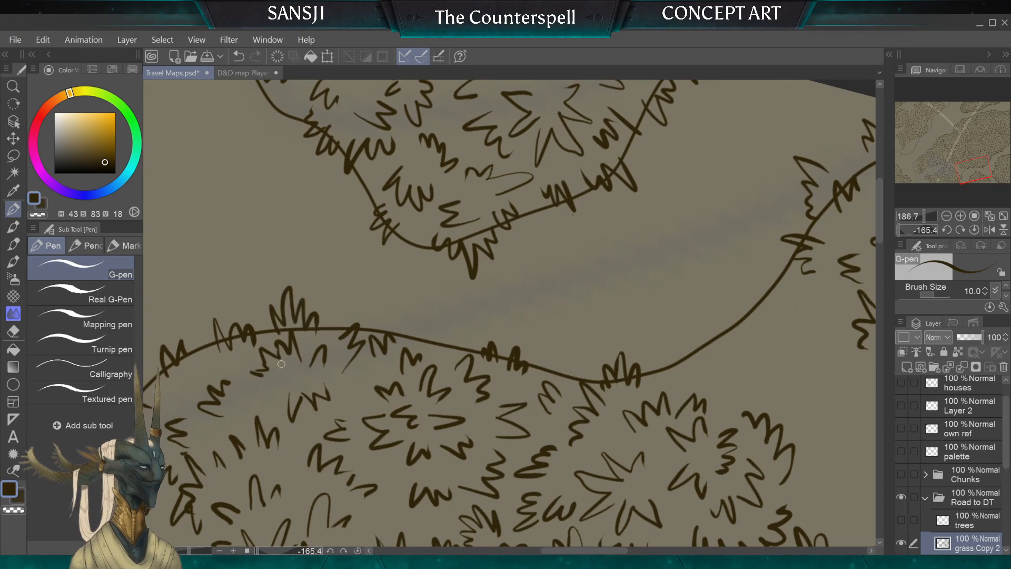
Review the foliage and forest outlines across the whole Road to DT map in its upright orientation
{"action": "scroll", "coordinate": [282, 363], "scroll_direction": "down", "scroll_amount": 4}
{"action": "left_click_drag", "start_coordinate": [543, 358], "coordinate": [464, 169]}
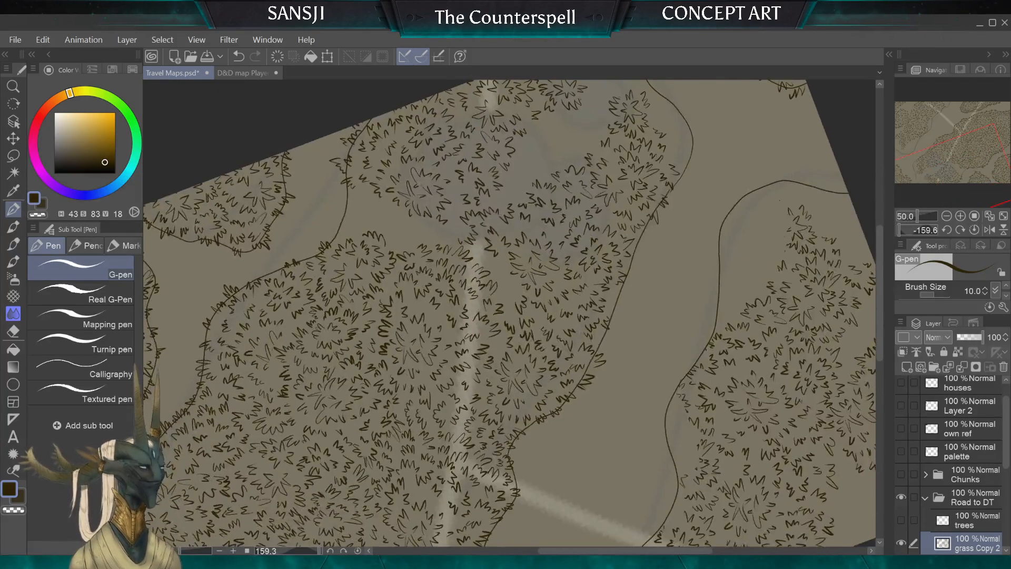
{"action": "left_click_drag", "start_coordinate": [355, 325], "coordinate": [344, 294]}
{"action": "scroll", "coordinate": [361, 269], "scroll_direction": "down", "scroll_amount": 1}
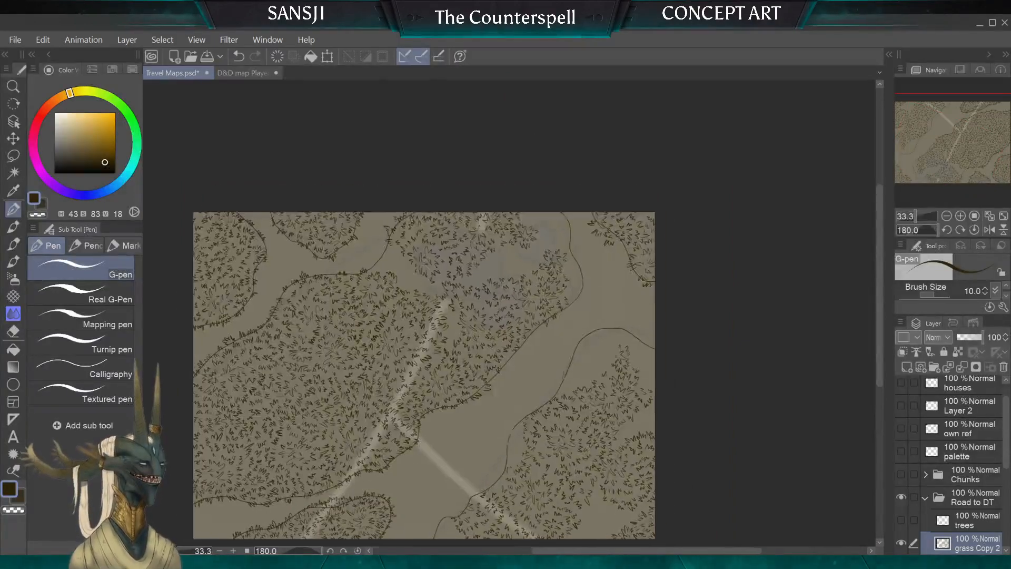
{"action": "left_click_drag", "start_coordinate": [411, 316], "coordinate": [569, 389]}
{"action": "scroll", "coordinate": [632, 295], "scroll_direction": "down", "scroll_amount": 2}
{"action": "left_click_drag", "start_coordinate": [653, 327], "coordinate": [583, 250]}
{"action": "scroll", "coordinate": [583, 251], "scroll_direction": "up", "scroll_amount": 1}
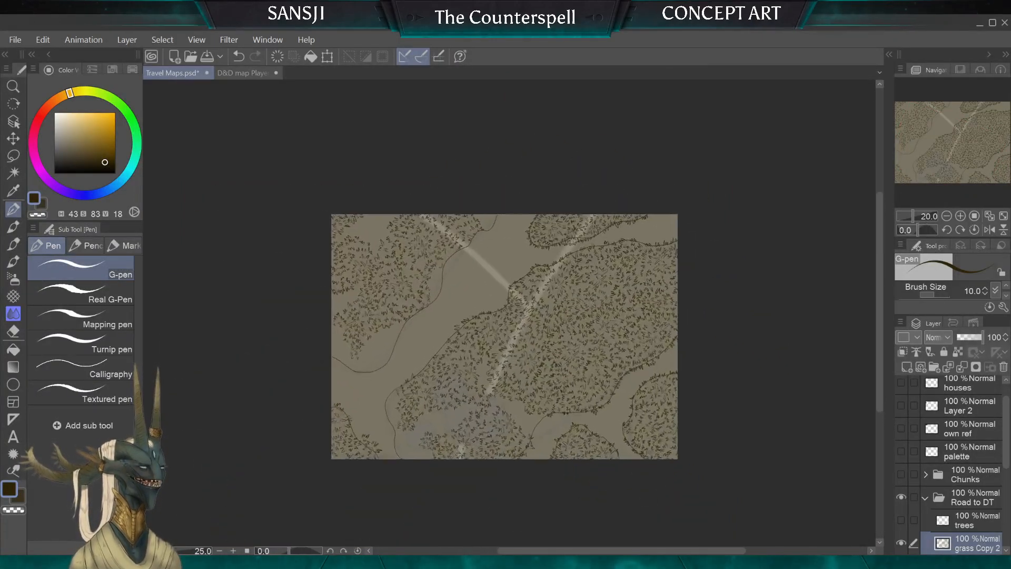
{"action": "scroll", "coordinate": [545, 307], "scroll_direction": "up", "scroll_amount": 1}
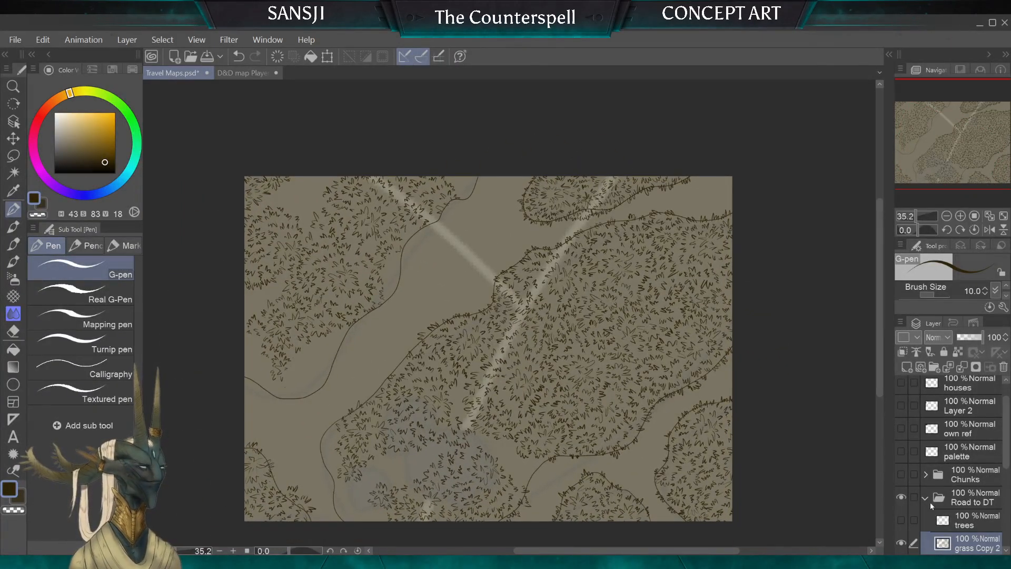
View the Moonlit pond map in place of Road to DT, restore the Road to DT folder and reselect its grass Copy 2 layer
{"action": "left_click", "coordinate": [925, 497]}
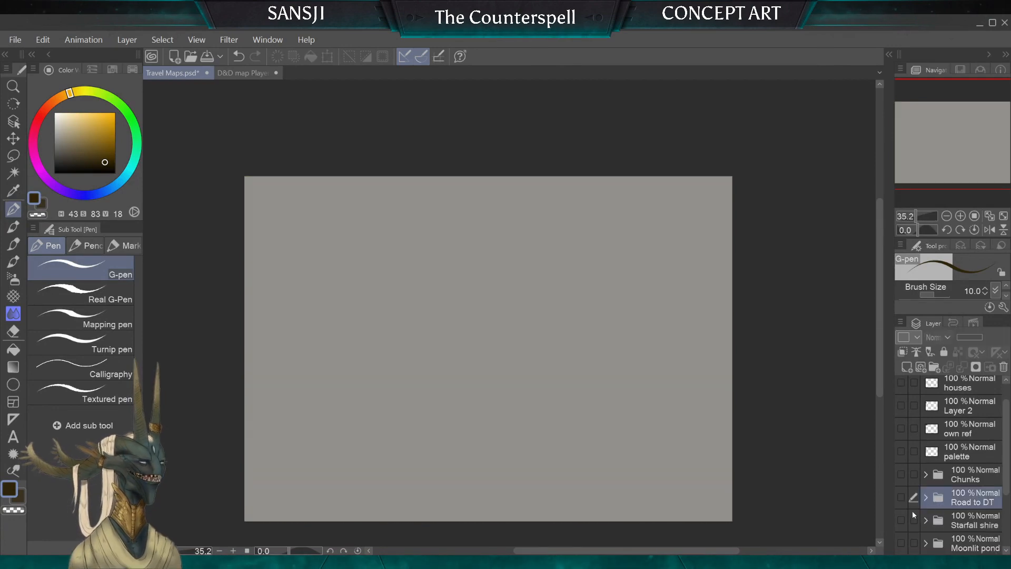
{"action": "left_click", "coordinate": [899, 501]}
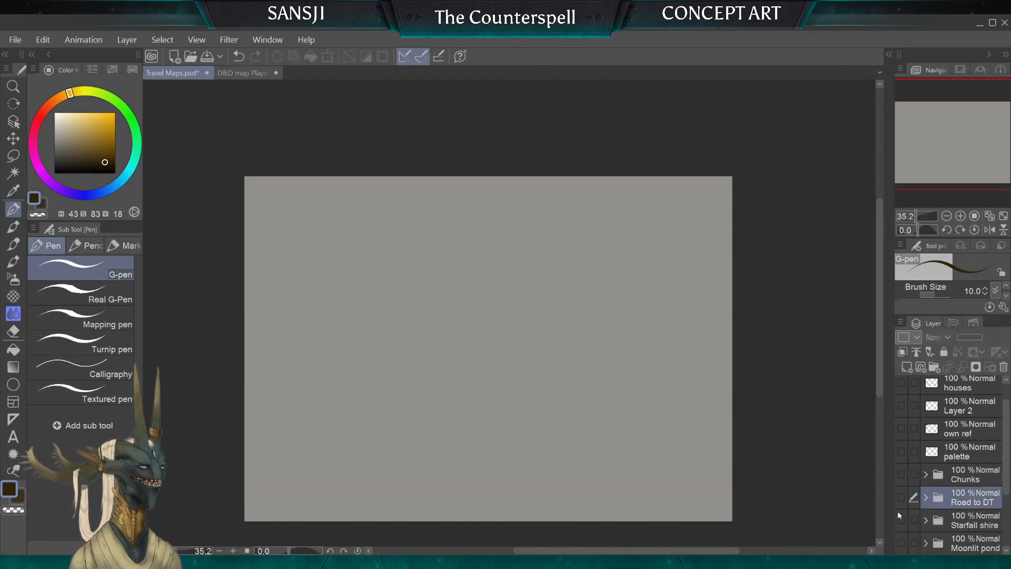
{"action": "left_click", "coordinate": [901, 543]}
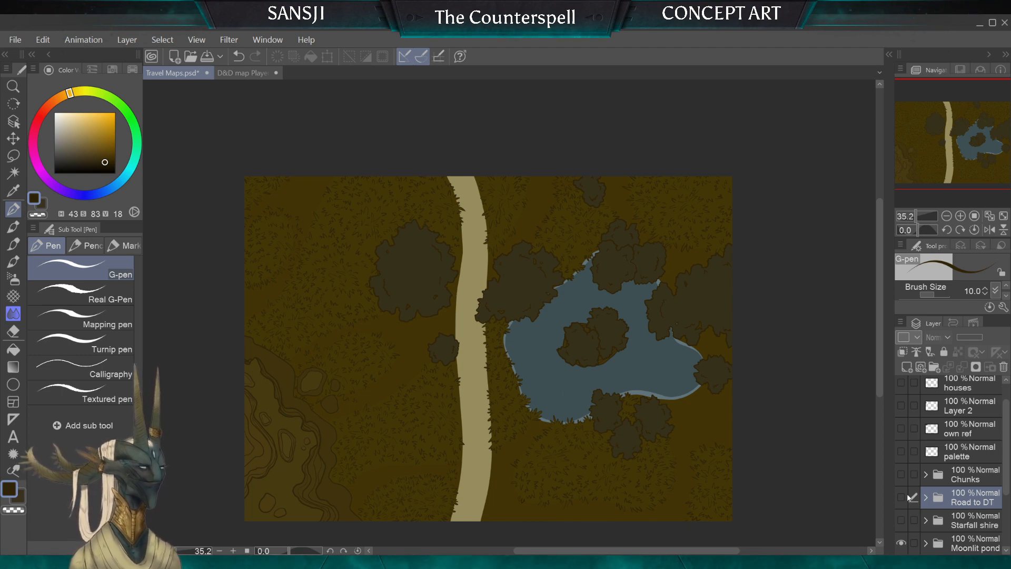
{"action": "left_click", "coordinate": [902, 542]}
{"action": "left_click", "coordinate": [902, 497]}
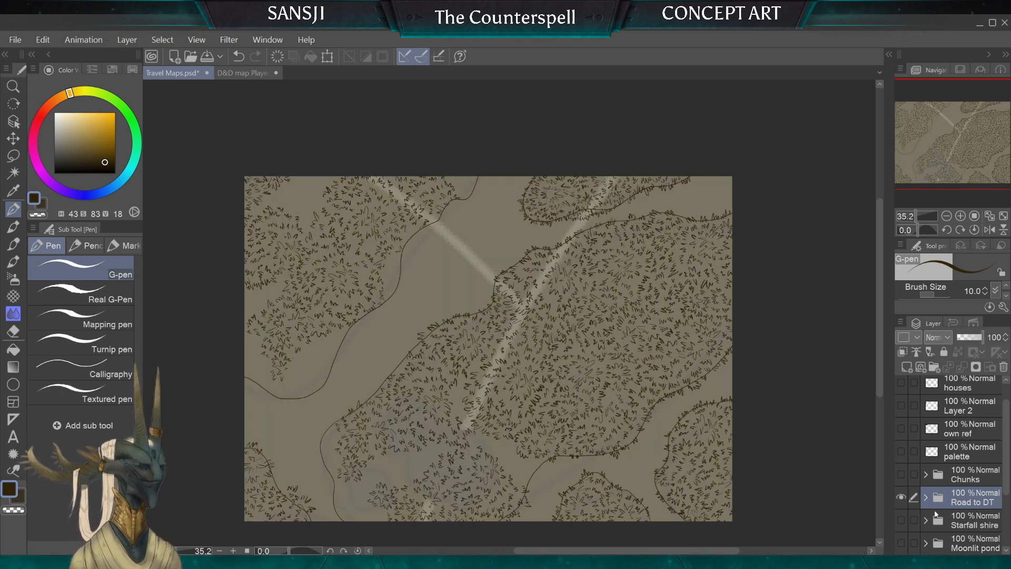
{"action": "left_click", "coordinate": [926, 497]}
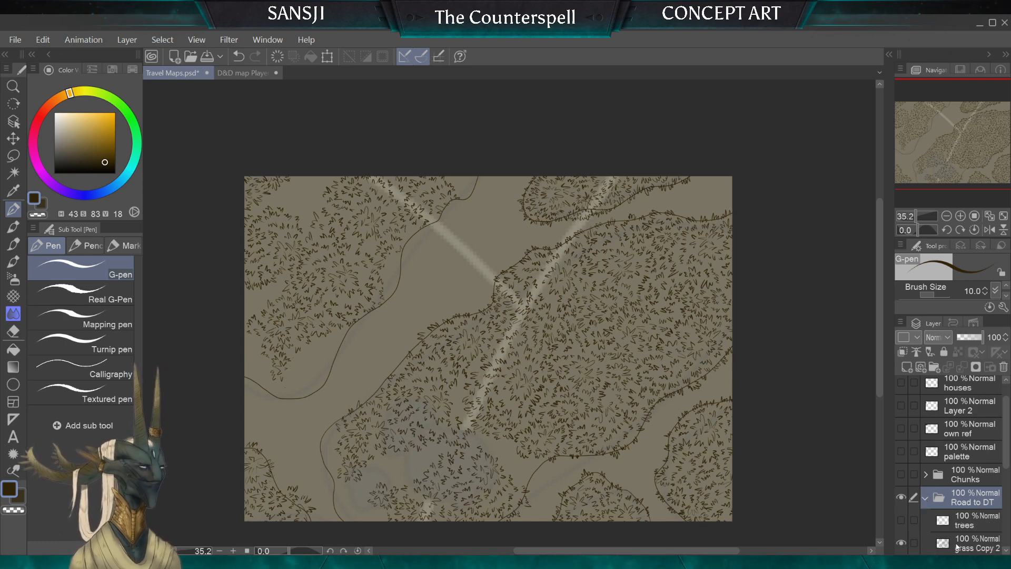
{"action": "left_click", "coordinate": [959, 546]}
Fill the bare patch above the plant beside the pale road's end with small G-pen leaf marks at size 10
{"action": "left_click_drag", "start_coordinate": [503, 350], "coordinate": [523, 307]}
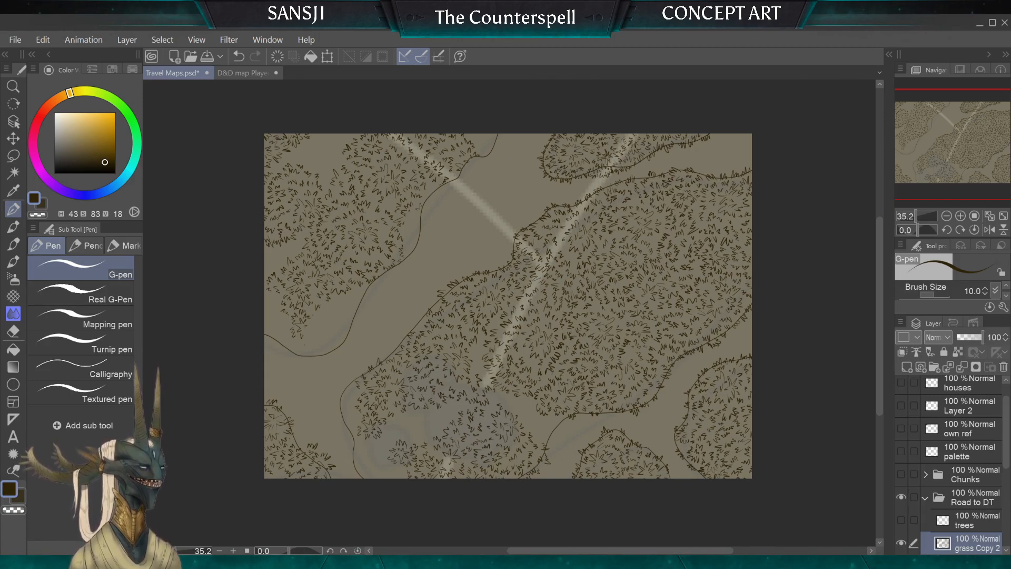
{"action": "scroll", "coordinate": [468, 379], "scroll_direction": "up", "scroll_amount": 4}
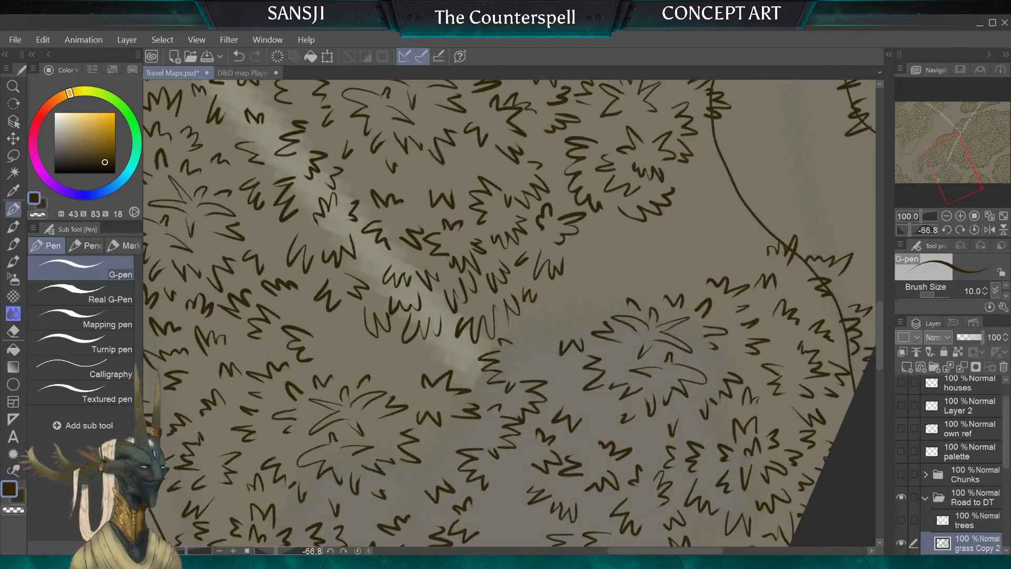
{"action": "scroll", "coordinate": [510, 313], "scroll_direction": "up", "scroll_amount": 2}
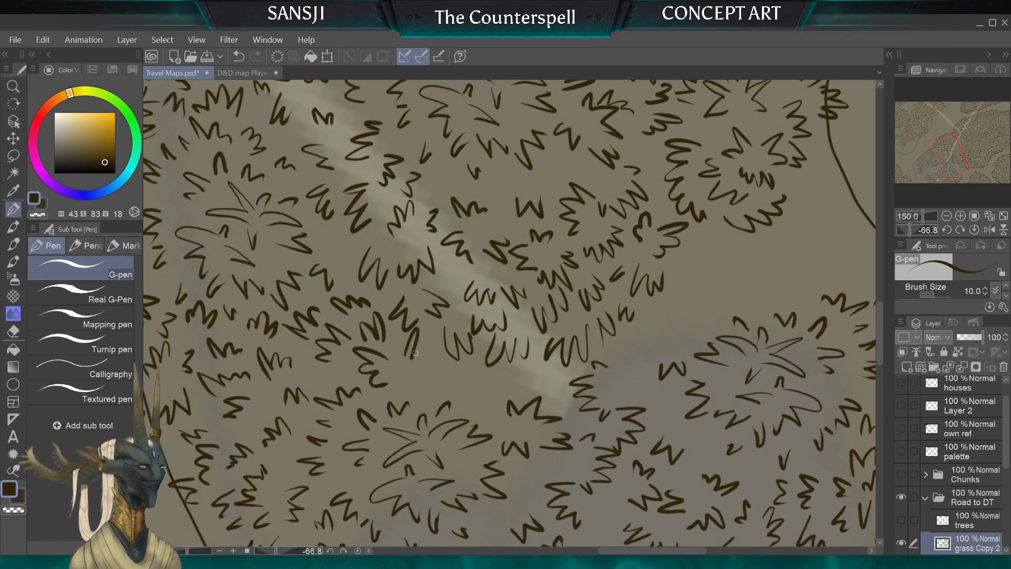
{"action": "left_click_drag", "start_coordinate": [448, 371], "coordinate": [423, 407]}
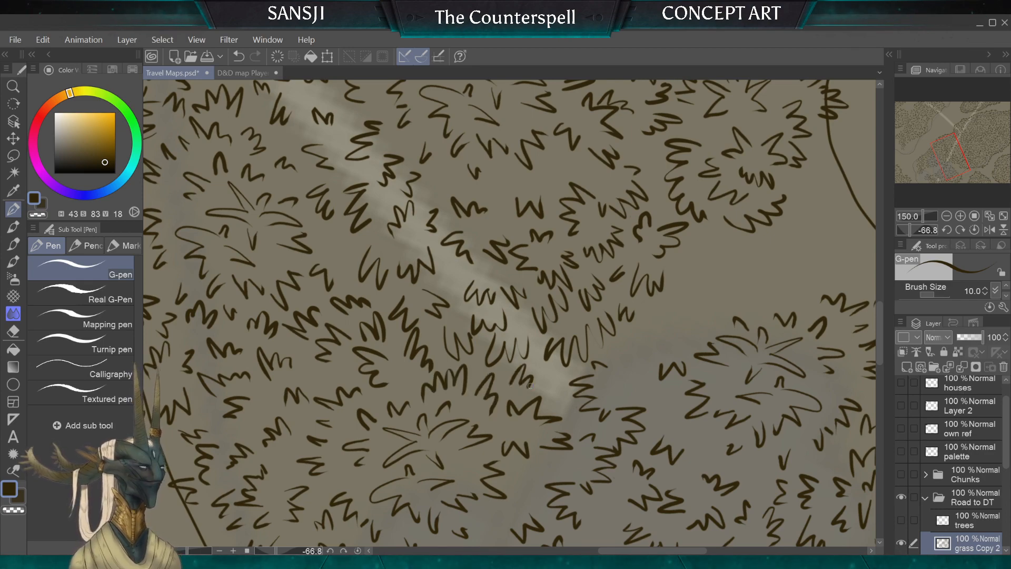
{"action": "mouse_move", "coordinate": [531, 386]}
{"action": "left_mouse_down"}
{"action": "mouse_move", "coordinate": [564, 365]}
{"action": "mouse_move", "coordinate": [580, 340]}
{"action": "mouse_move", "coordinate": [565, 333]}
{"action": "mouse_move", "coordinate": [571, 377]}
{"action": "mouse_move", "coordinate": [584, 387]}
{"action": "left_mouse_up"}
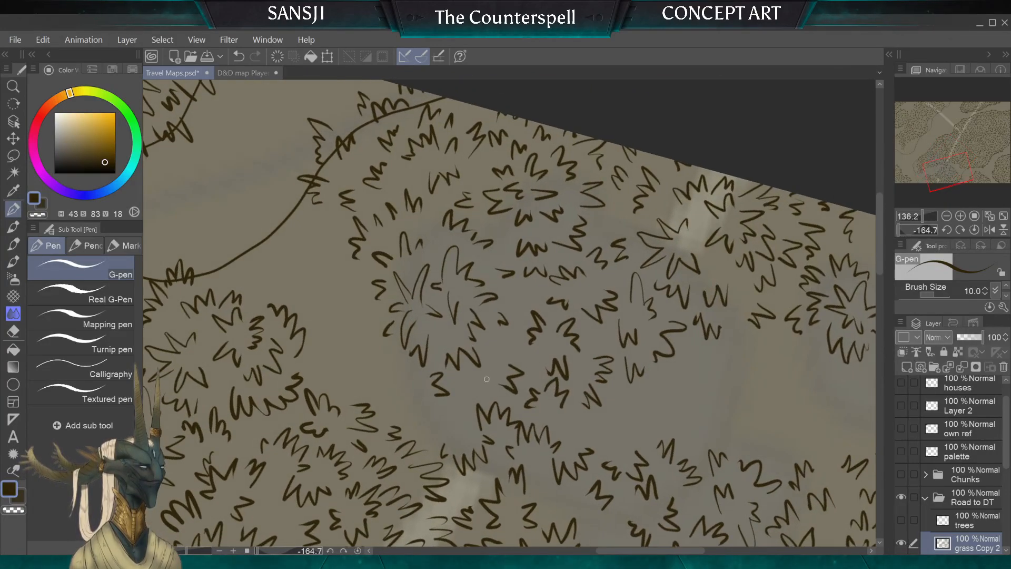
Ink leaf marks with the G-pen at size 10 in the gap beside the pale road's end, undoing strokes that do not fit
{"action": "key", "text": "ctrl+z"}
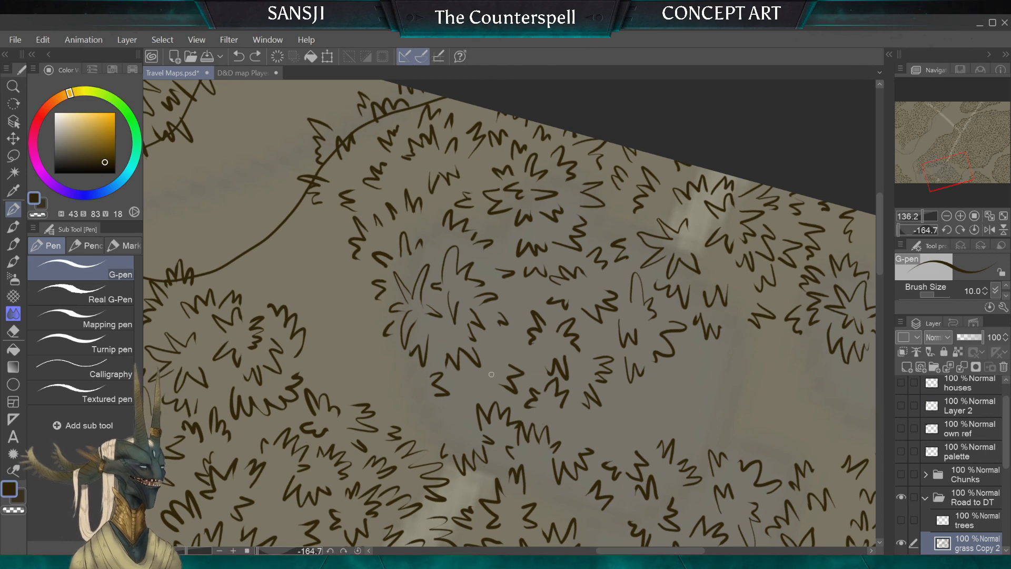
{"action": "mouse_move", "coordinate": [481, 388]}
{"action": "left_mouse_down"}
{"action": "mouse_move", "coordinate": [471, 409]}
{"action": "mouse_move", "coordinate": [476, 374]}
{"action": "mouse_move", "coordinate": [454, 421]}
{"action": "left_mouse_up"}
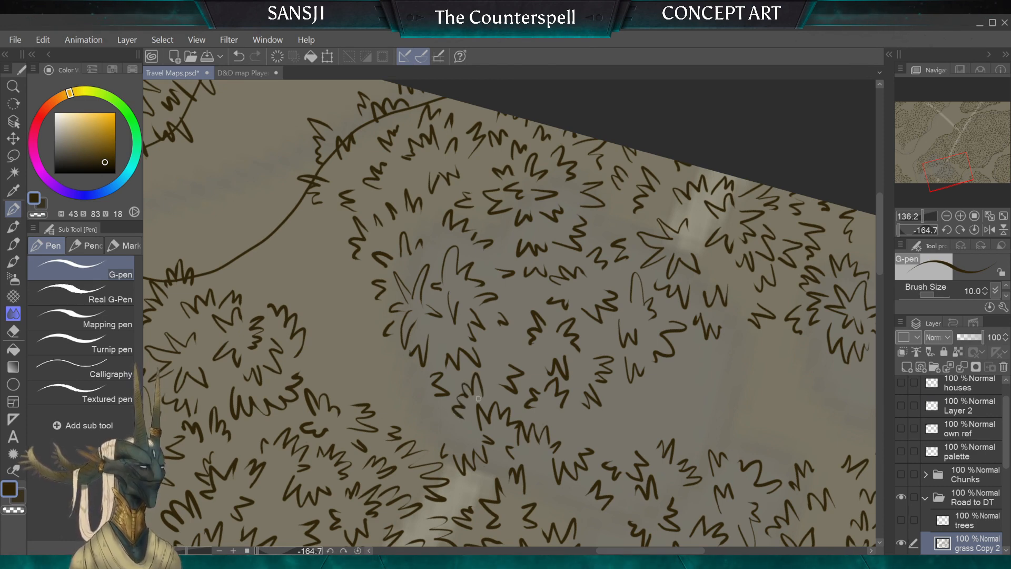
{"action": "scroll", "coordinate": [478, 399], "scroll_direction": "down", "scroll_amount": 3}
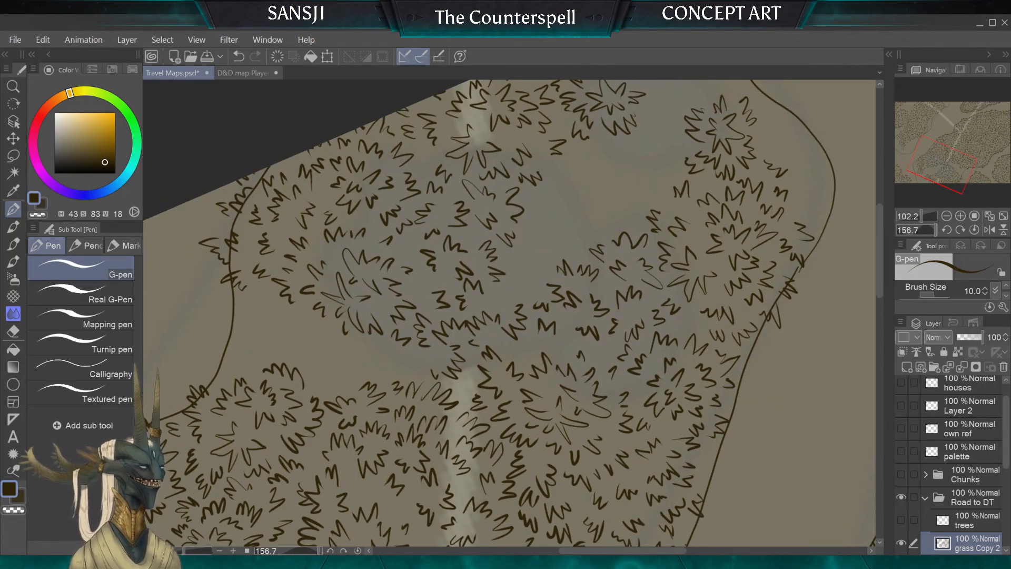
{"action": "scroll", "coordinate": [422, 295], "scroll_direction": "up", "scroll_amount": 1}
{"action": "scroll", "coordinate": [507, 360], "scroll_direction": "up", "scroll_amount": 1}
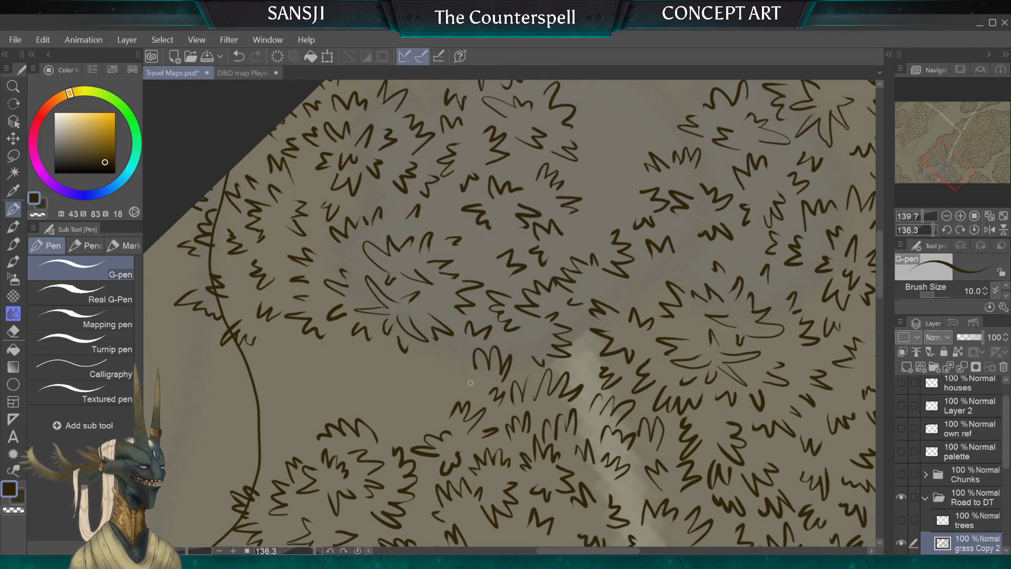
{"action": "mouse_move", "coordinate": [470, 389]}
{"action": "left_mouse_down"}
{"action": "mouse_move", "coordinate": [462, 354]}
{"action": "mouse_move", "coordinate": [428, 380]}
{"action": "left_mouse_up"}
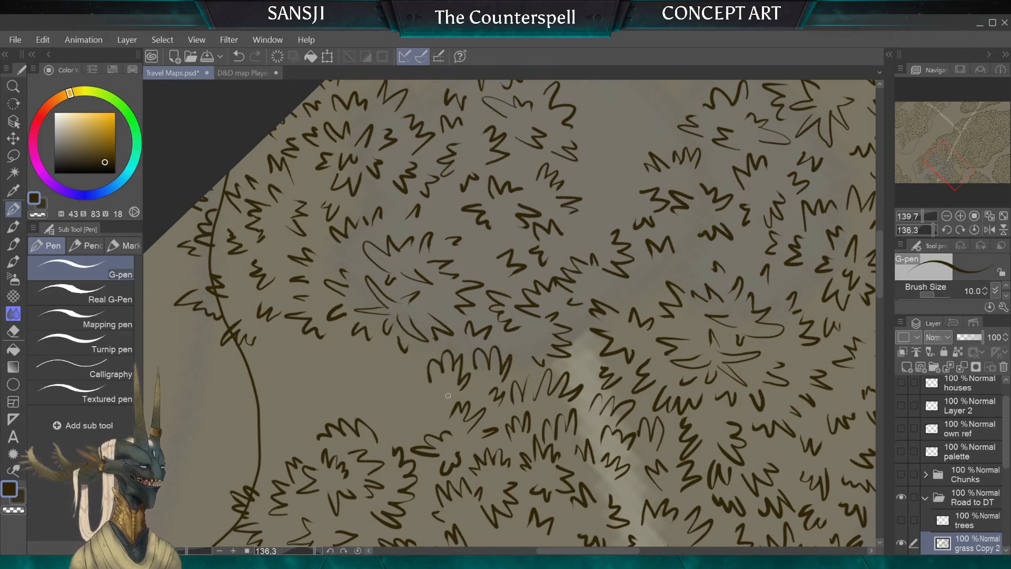
{"action": "key", "text": "ctrl+z"}
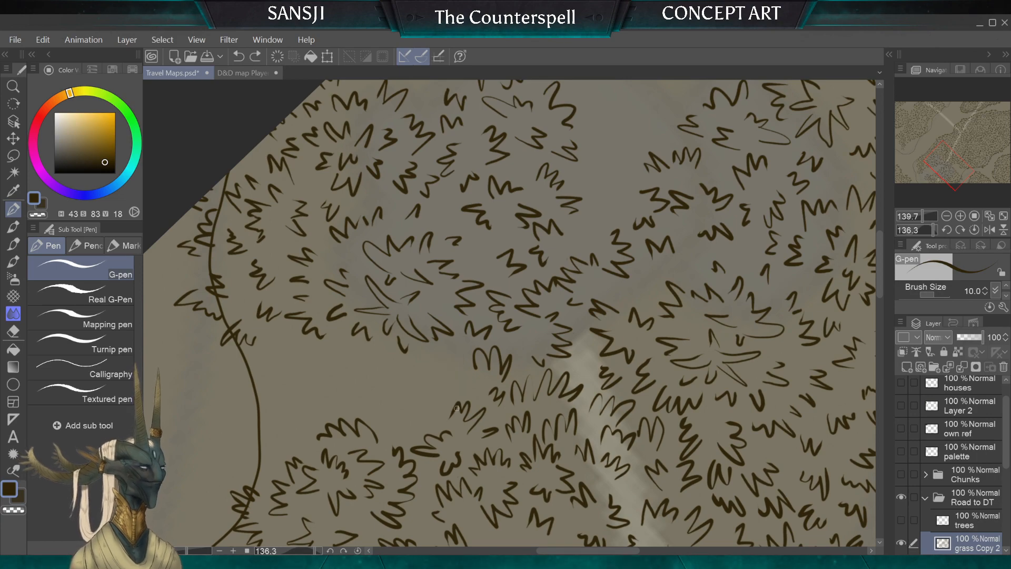
Add short G-pen leaf tufts along the top of the bare strip between the two foliage clusters, reworking the first one
{"action": "scroll", "coordinate": [470, 332], "scroll_direction": "down", "scroll_amount": 2}
{"action": "scroll", "coordinate": [469, 332], "scroll_direction": "up", "scroll_amount": 3}
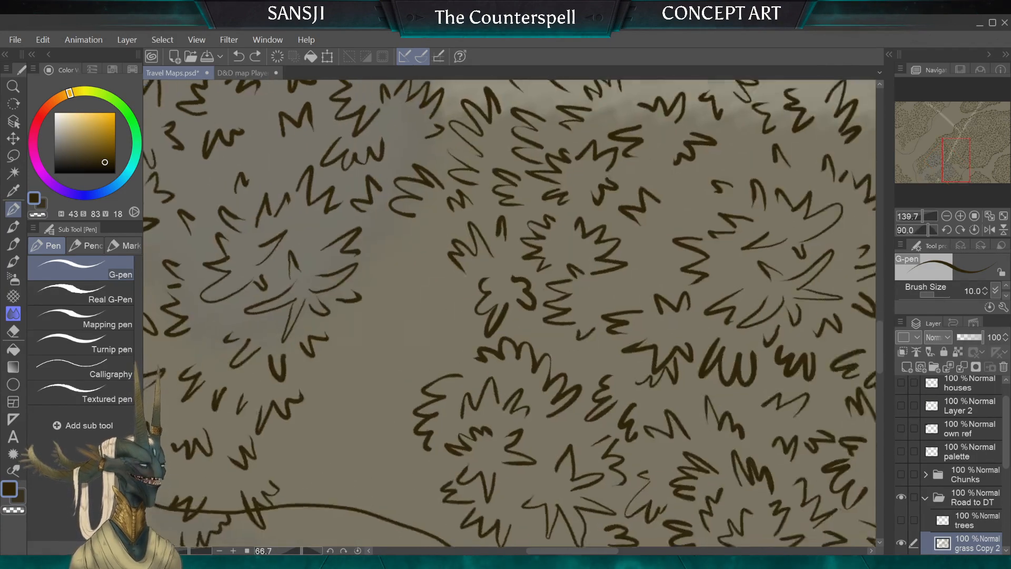
{"action": "mouse_move", "coordinate": [429, 264]}
{"action": "left_mouse_down"}
{"action": "mouse_move", "coordinate": [416, 233]}
{"action": "mouse_move", "coordinate": [392, 263]}
{"action": "mouse_move", "coordinate": [432, 237]}
{"action": "mouse_move", "coordinate": [378, 262]}
{"action": "left_mouse_up"}
{"action": "key", "text": "ctrl+z"}
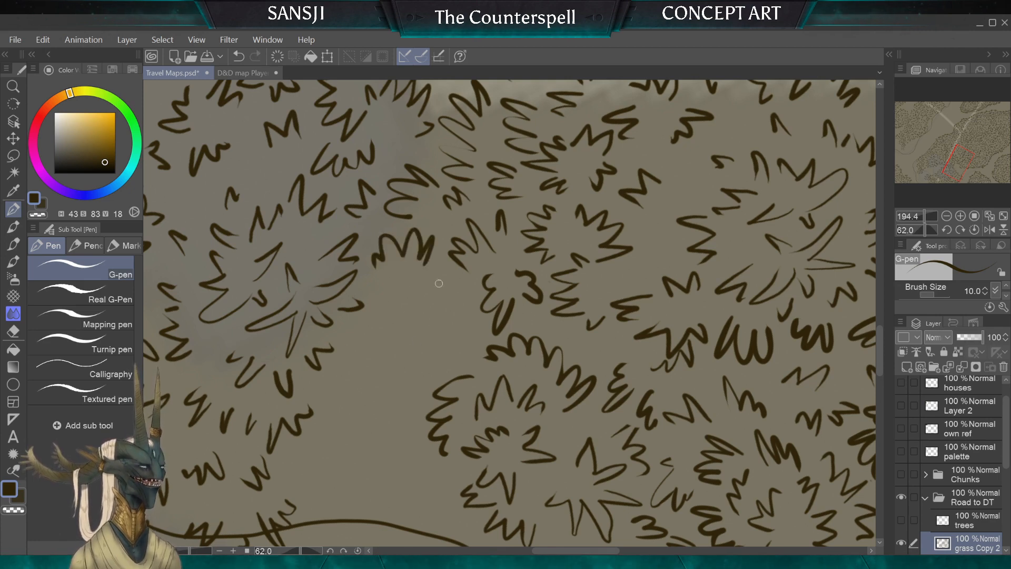
{"action": "left_click_drag", "start_coordinate": [448, 285], "coordinate": [446, 310]}
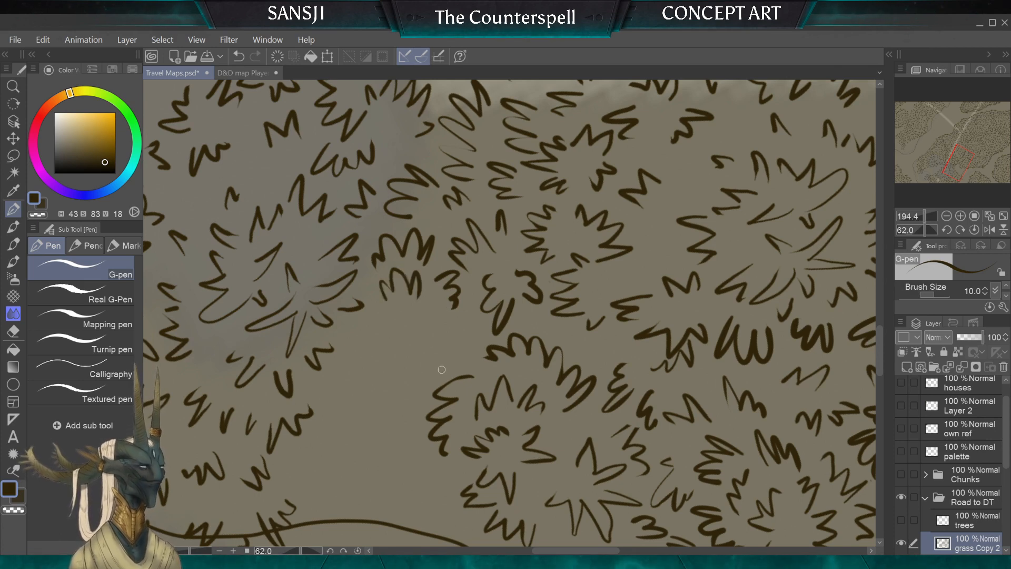
Collapse the Road to DT folder and review the forest foliage across the whole map in its upright orientation
{"action": "left_click", "coordinate": [926, 498]}
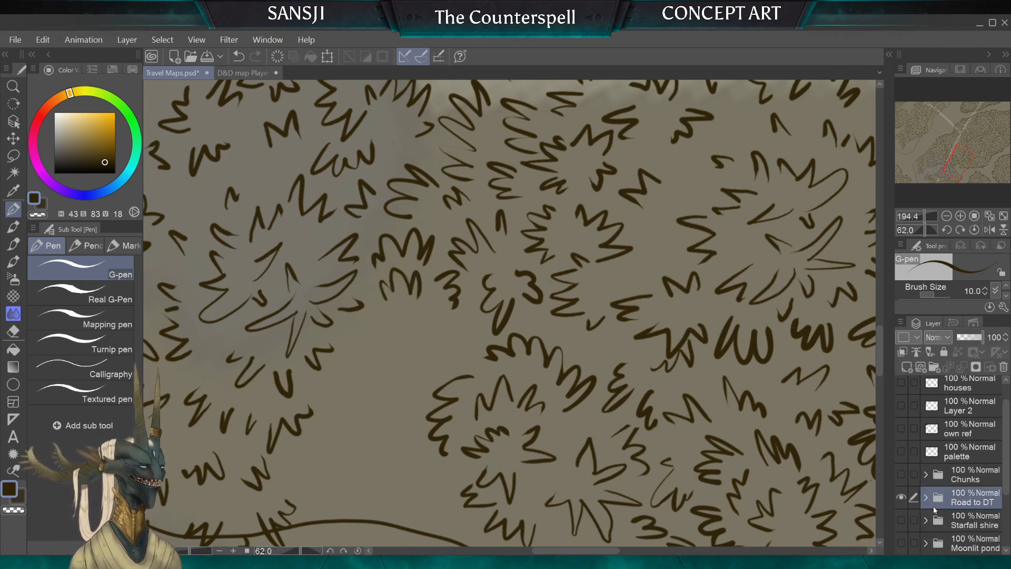
{"action": "scroll", "coordinate": [510, 313], "scroll_direction": "down", "scroll_amount": 8}
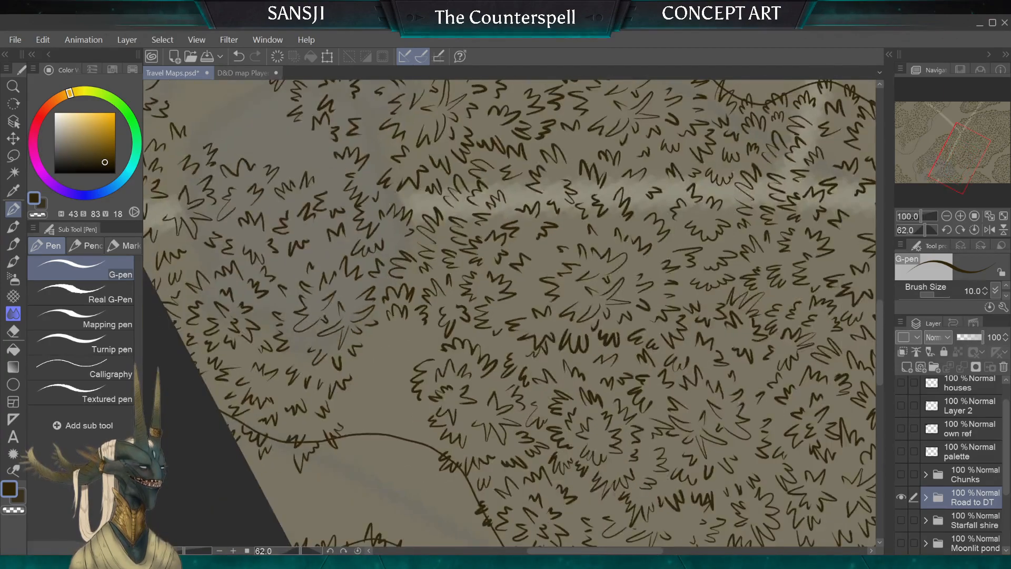
{"action": "scroll", "coordinate": [509, 313], "scroll_direction": "up", "scroll_amount": 2}
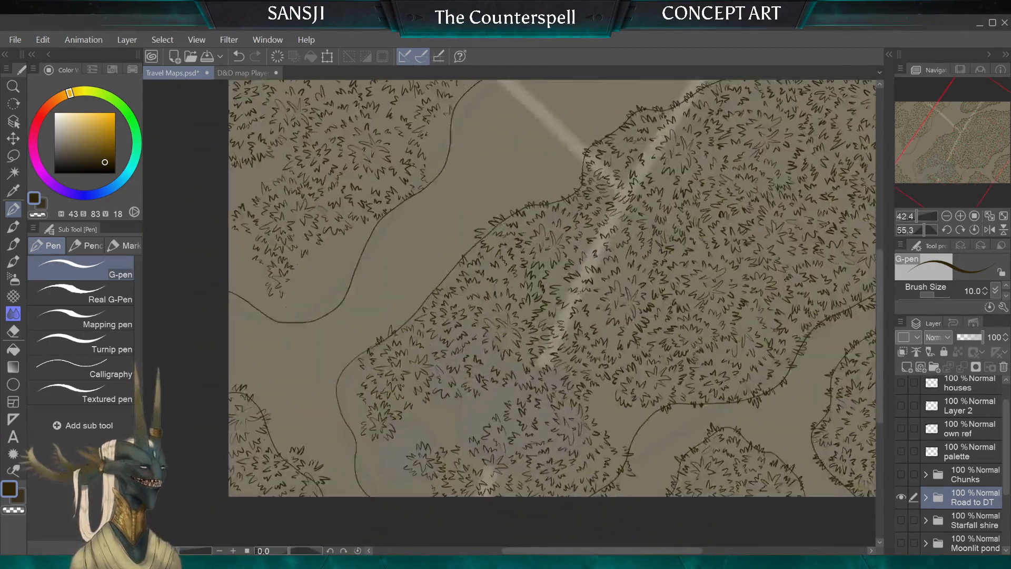
{"action": "scroll", "coordinate": [509, 313], "scroll_direction": "down", "scroll_amount": 2}
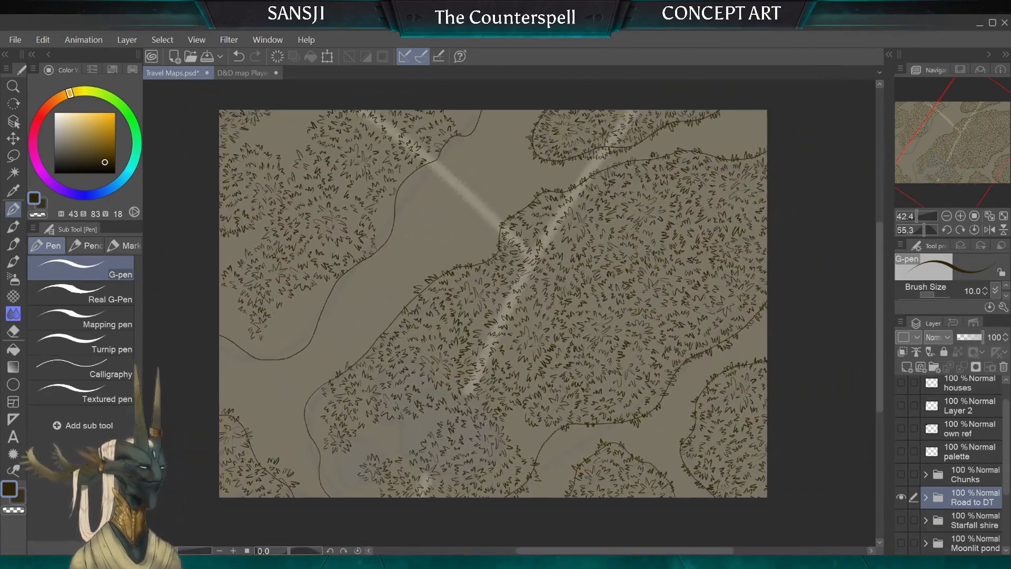
{"action": "scroll", "coordinate": [509, 313], "scroll_direction": "up", "scroll_amount": 1}
Hide Road to DT, view the Paint and Moonlit pond maps one after the other, and show Road to DT again
{"action": "left_click", "coordinate": [901, 497]}
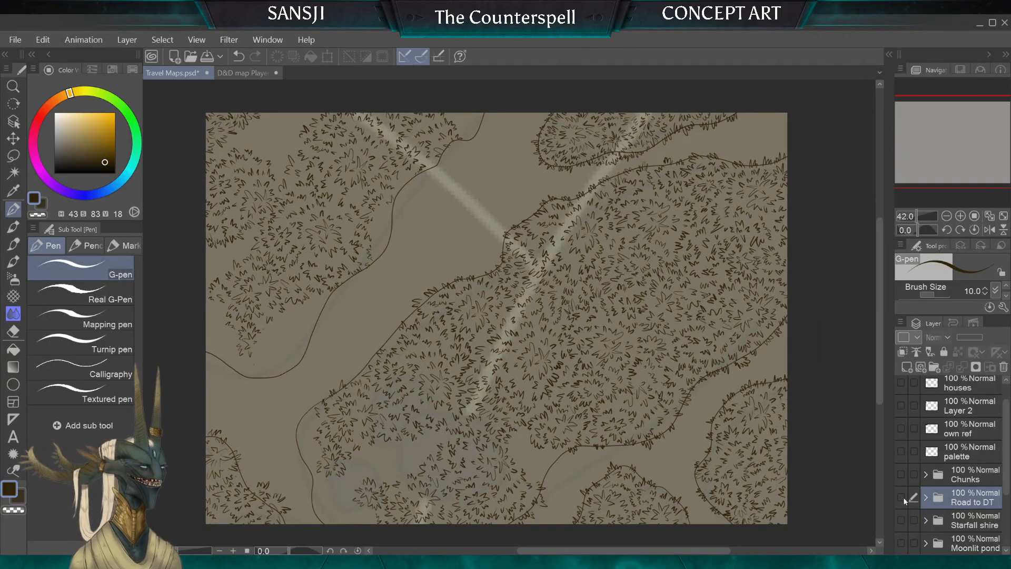
{"action": "left_click_drag", "start_coordinate": [1007, 468], "coordinate": [1009, 506]}
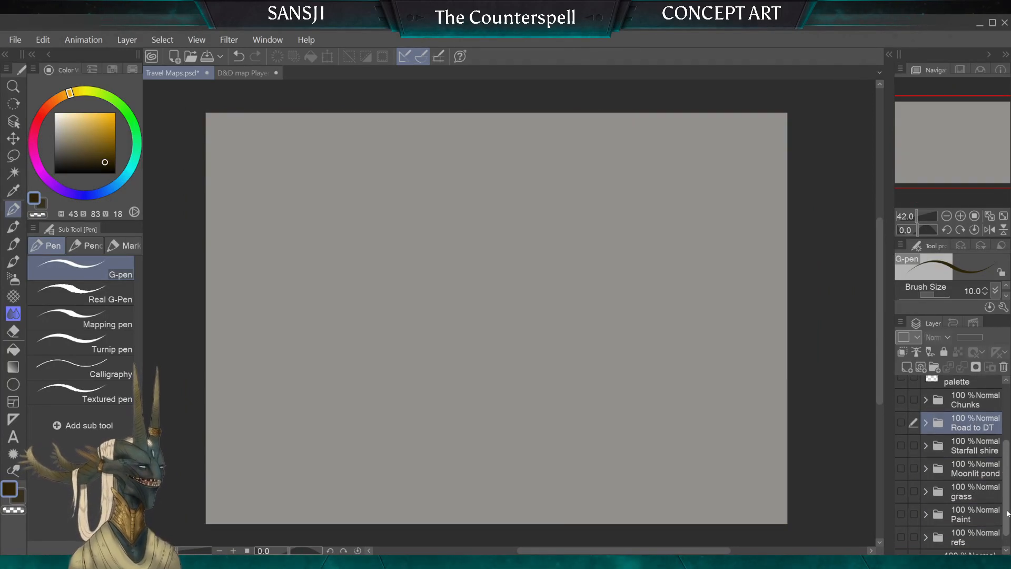
{"action": "left_click", "coordinate": [902, 514]}
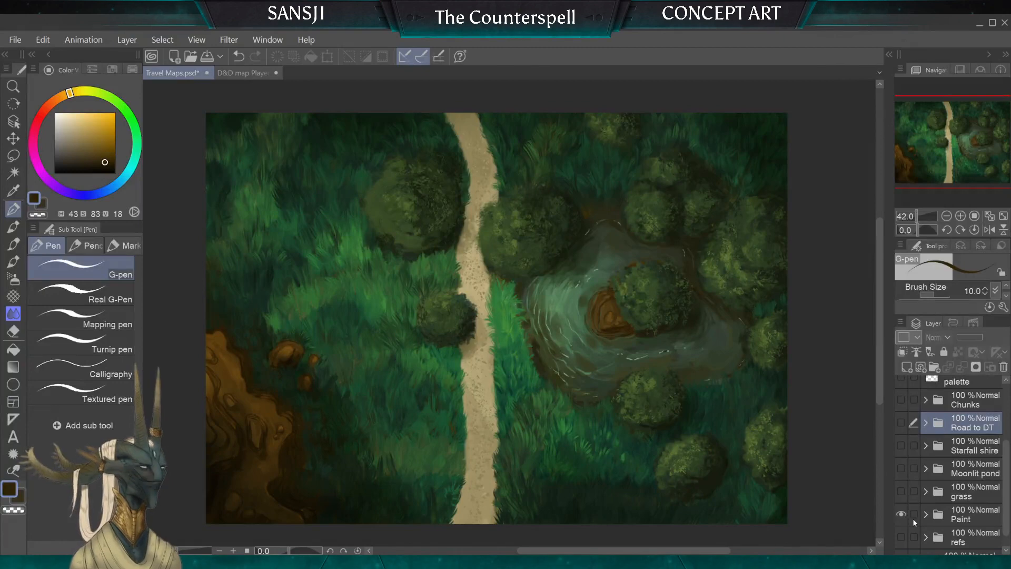
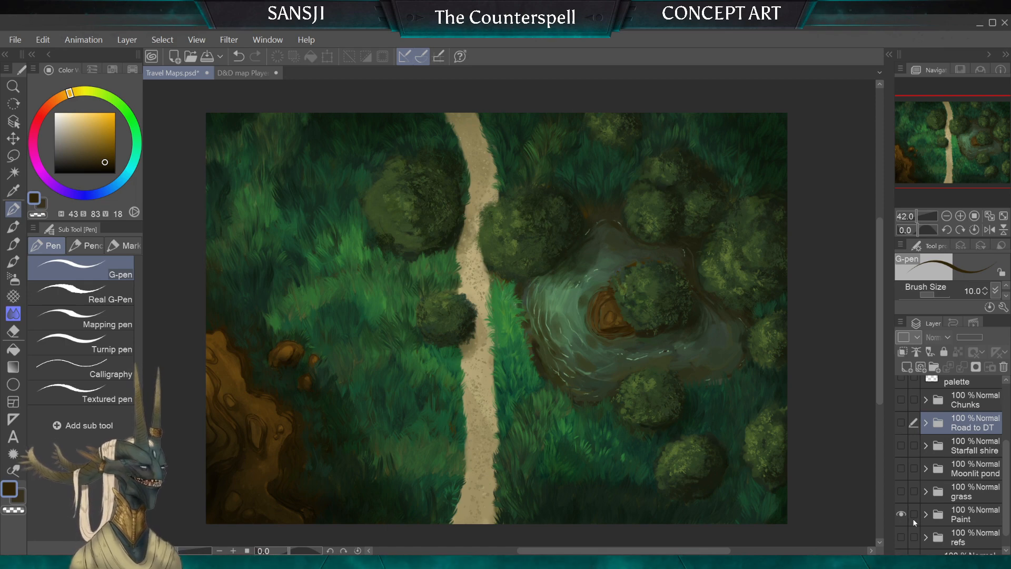
{"action": "left_click", "coordinate": [902, 515]}
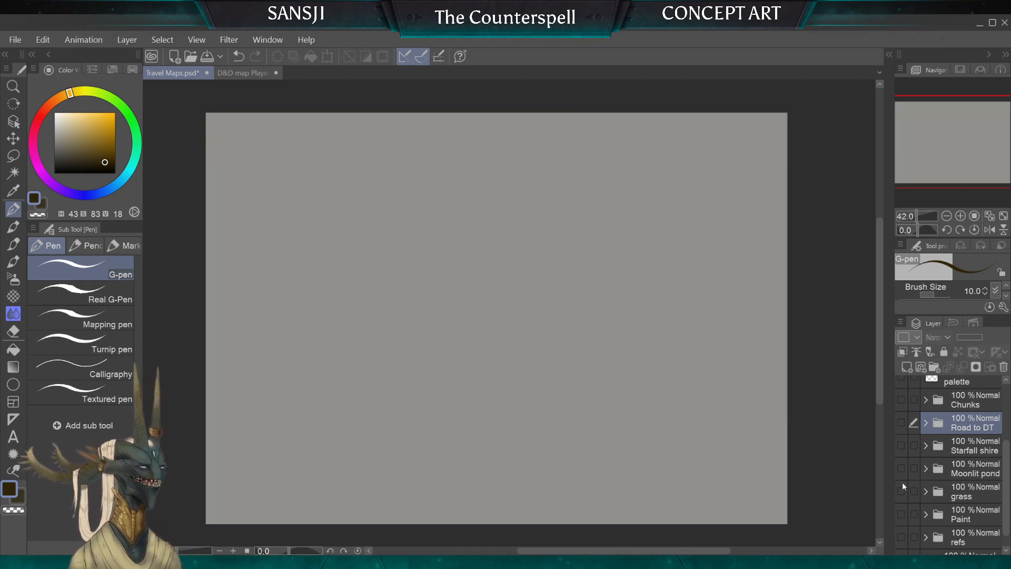
{"action": "left_click", "coordinate": [901, 468]}
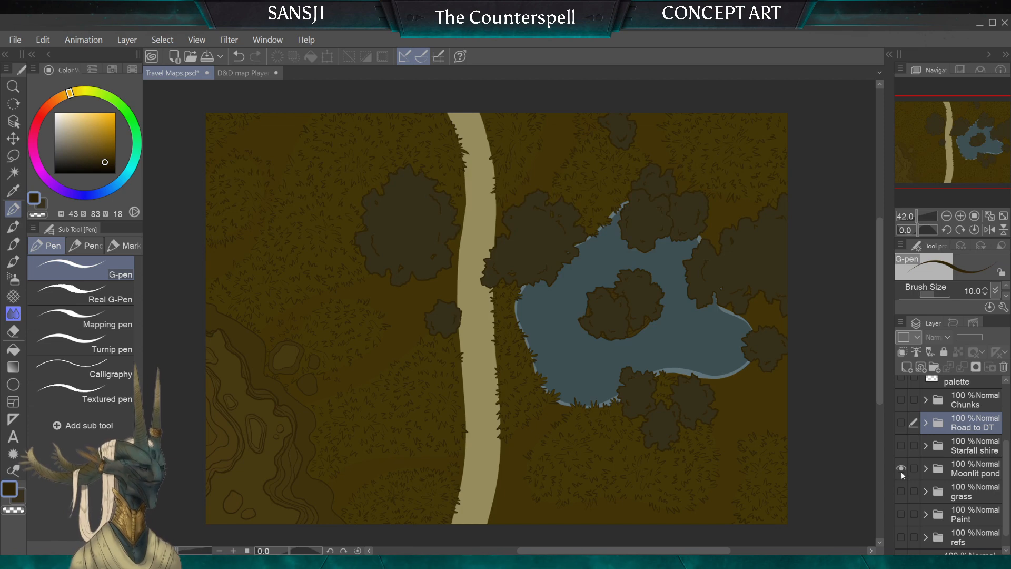
{"action": "left_click", "coordinate": [902, 469]}
{"action": "left_click", "coordinate": [901, 422]}
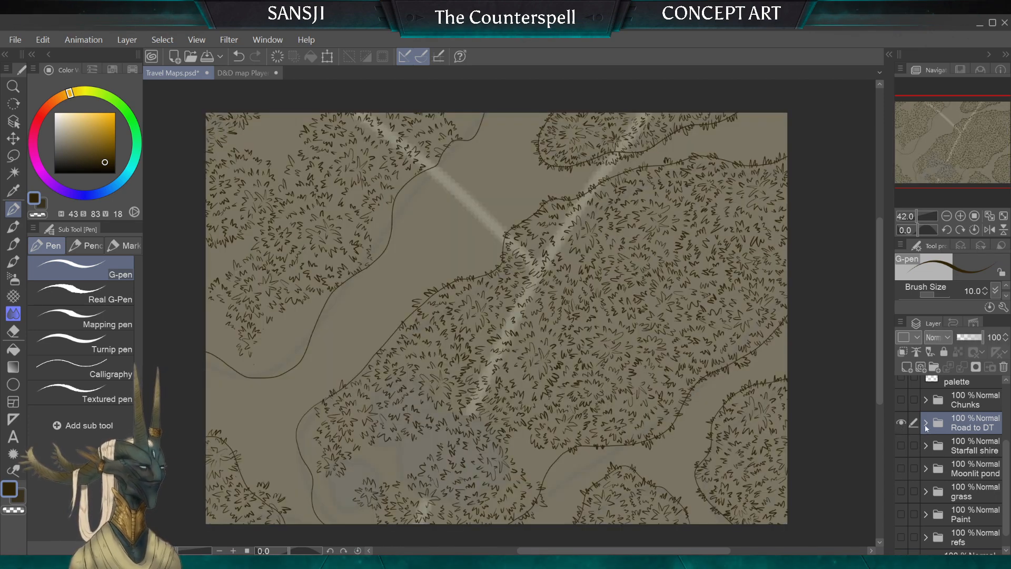
Expand the Road to DT folder and rename its grass Copy 2 layer to grass
{"action": "left_click", "coordinate": [926, 424]}
{"action": "left_click", "coordinate": [971, 468]}
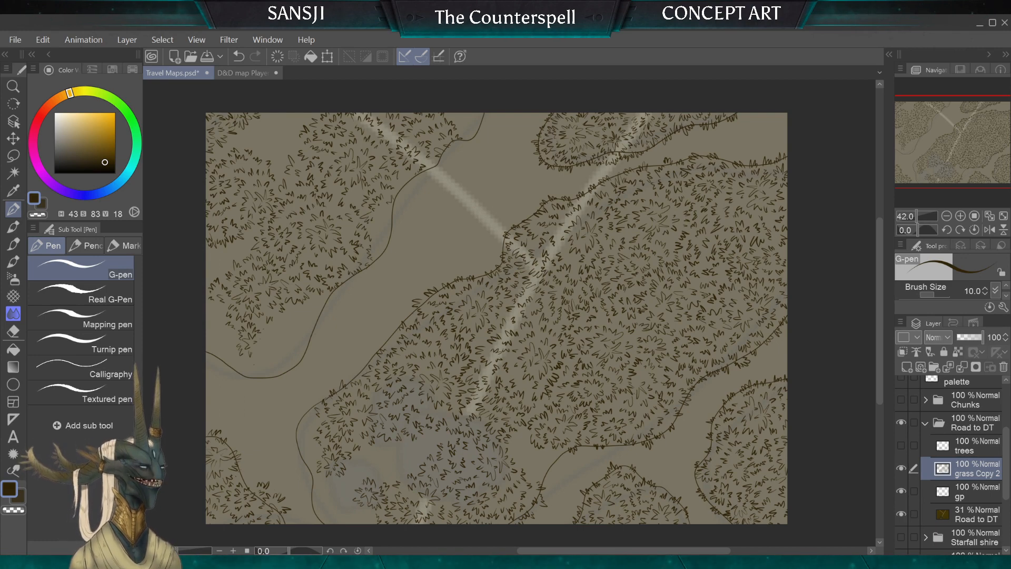
{"action": "type", "text": "grass"}
{"action": "key", "text": "Return"}
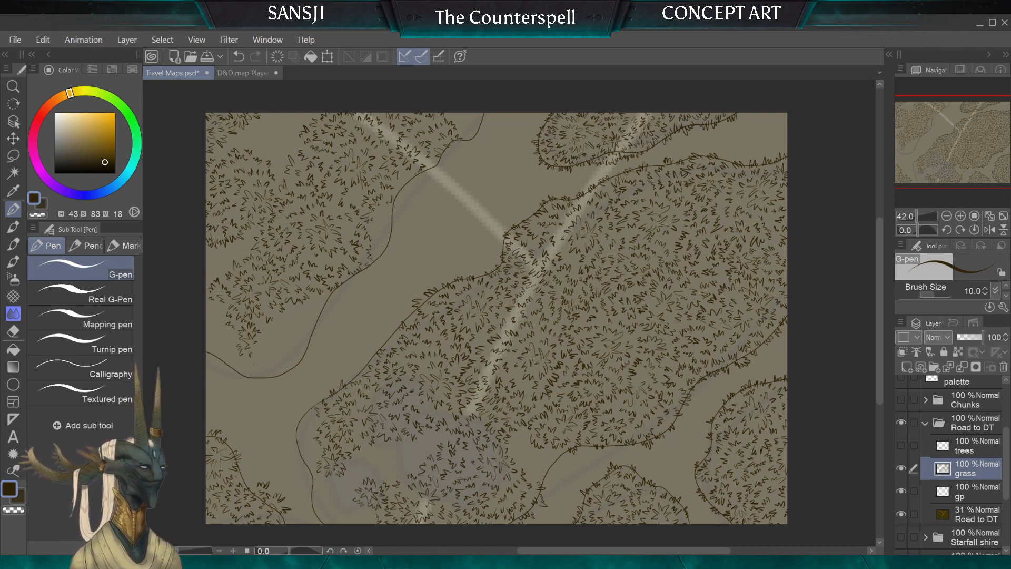
Extend the row of G-pen grass tufts along the curved forest outline near the map's edge
{"action": "scroll", "coordinate": [511, 316], "scroll_direction": "up", "scroll_amount": 6}
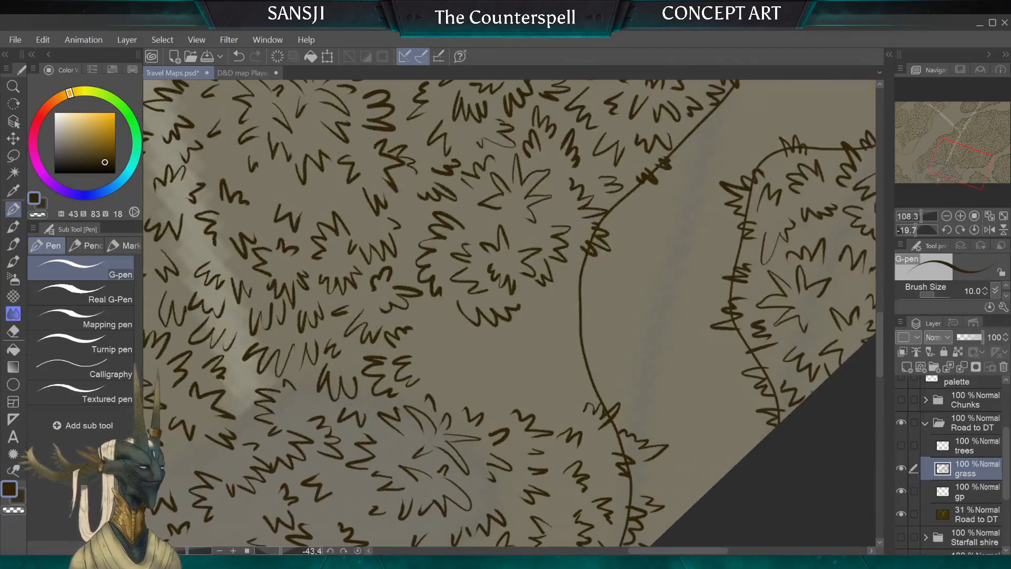
{"action": "scroll", "coordinate": [511, 316], "scroll_direction": "up", "scroll_amount": 1}
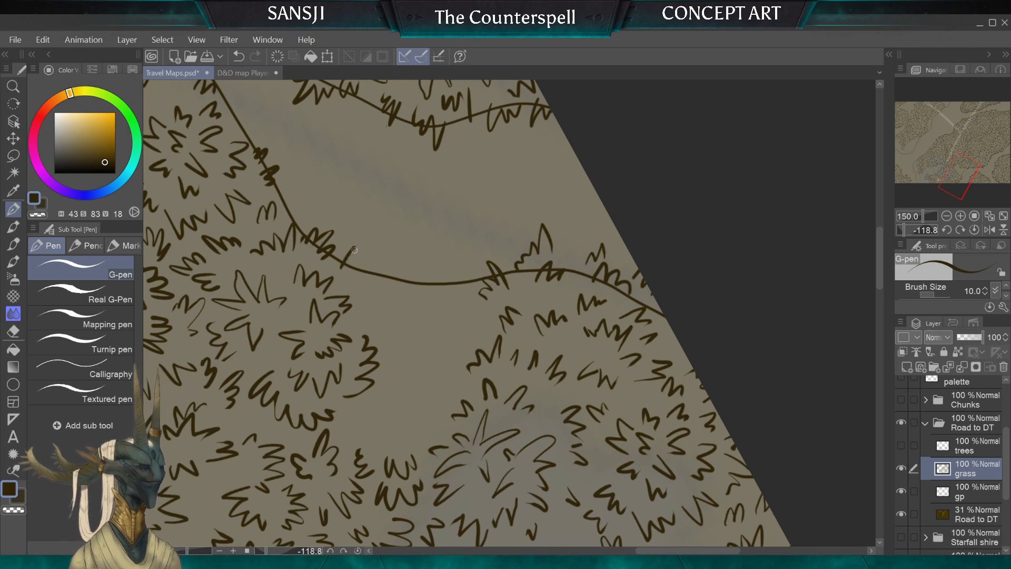
{"action": "left_click_drag", "start_coordinate": [346, 251], "coordinate": [364, 273]}
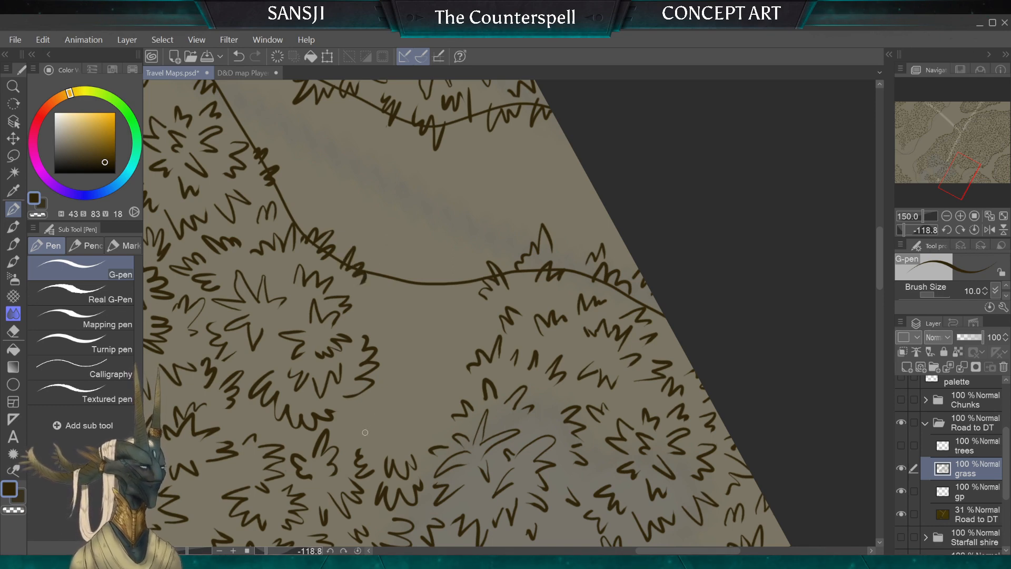
Fill the bare patch inside the curved forest outline with G-pen leaf marks and continue the tufts along that outline
{"action": "mouse_move", "coordinate": [364, 434]}
{"action": "left_mouse_down"}
{"action": "mouse_move", "coordinate": [367, 410]}
{"action": "mouse_move", "coordinate": [354, 408]}
{"action": "mouse_move", "coordinate": [346, 418]}
{"action": "mouse_move", "coordinate": [375, 406]}
{"action": "mouse_move", "coordinate": [422, 417]}
{"action": "mouse_move", "coordinate": [412, 406]}
{"action": "mouse_move", "coordinate": [387, 426]}
{"action": "mouse_move", "coordinate": [445, 384]}
{"action": "left_mouse_up"}
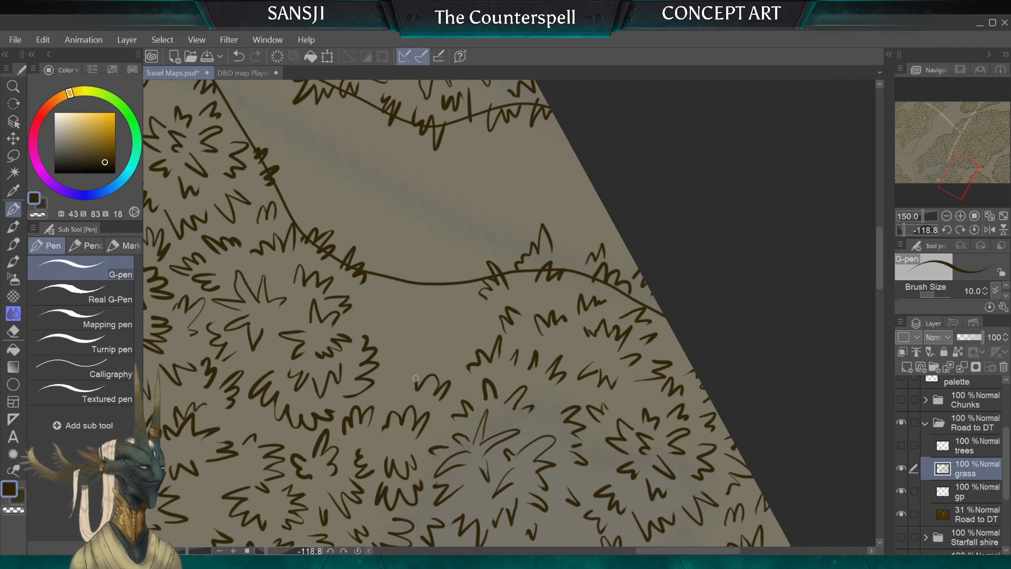
{"action": "key", "text": "ctrl+z"}
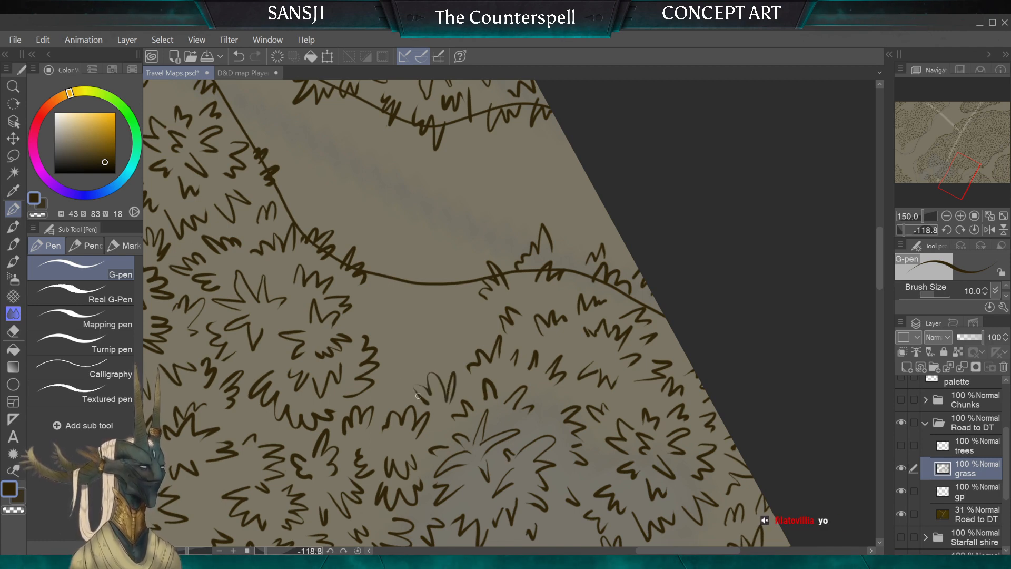
{"action": "mouse_move", "coordinate": [428, 405]}
{"action": "left_mouse_down"}
{"action": "mouse_move", "coordinate": [502, 394]}
{"action": "mouse_move", "coordinate": [466, 396]}
{"action": "mouse_move", "coordinate": [453, 363]}
{"action": "mouse_move", "coordinate": [413, 376]}
{"action": "mouse_move", "coordinate": [409, 390]}
{"action": "mouse_move", "coordinate": [477, 363]}
{"action": "mouse_move", "coordinate": [462, 348]}
{"action": "mouse_move", "coordinate": [415, 340]}
{"action": "mouse_move", "coordinate": [393, 363]}
{"action": "left_mouse_up"}
{"action": "mouse_move", "coordinate": [445, 275]}
{"action": "left_mouse_down"}
{"action": "mouse_move", "coordinate": [474, 339]}
{"action": "mouse_move", "coordinate": [466, 348]}
{"action": "mouse_move", "coordinate": [486, 350]}
{"action": "mouse_move", "coordinate": [459, 337]}
{"action": "mouse_move", "coordinate": [449, 361]}
{"action": "left_mouse_up"}
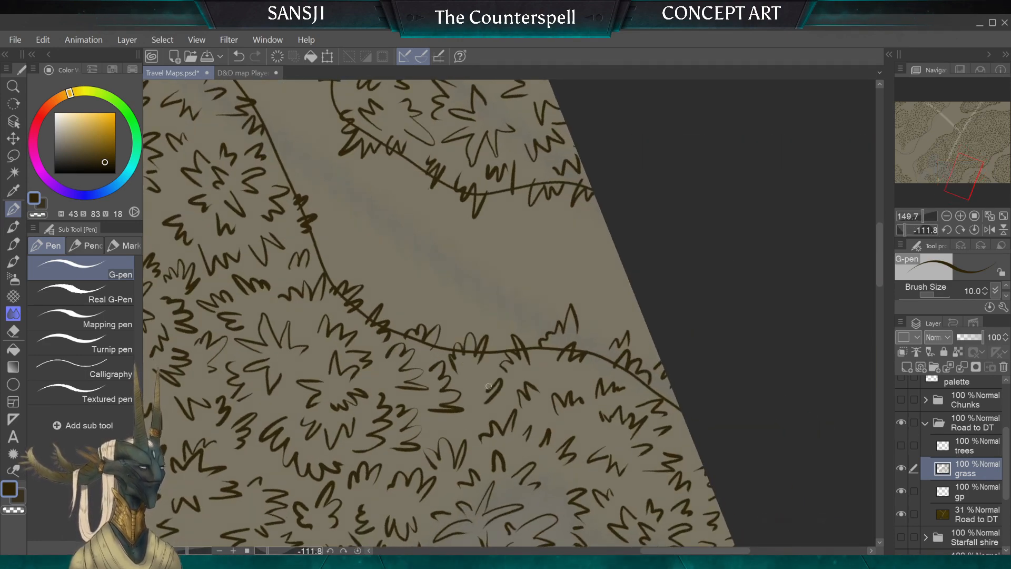
{"action": "left_click_drag", "start_coordinate": [476, 417], "coordinate": [446, 429]}
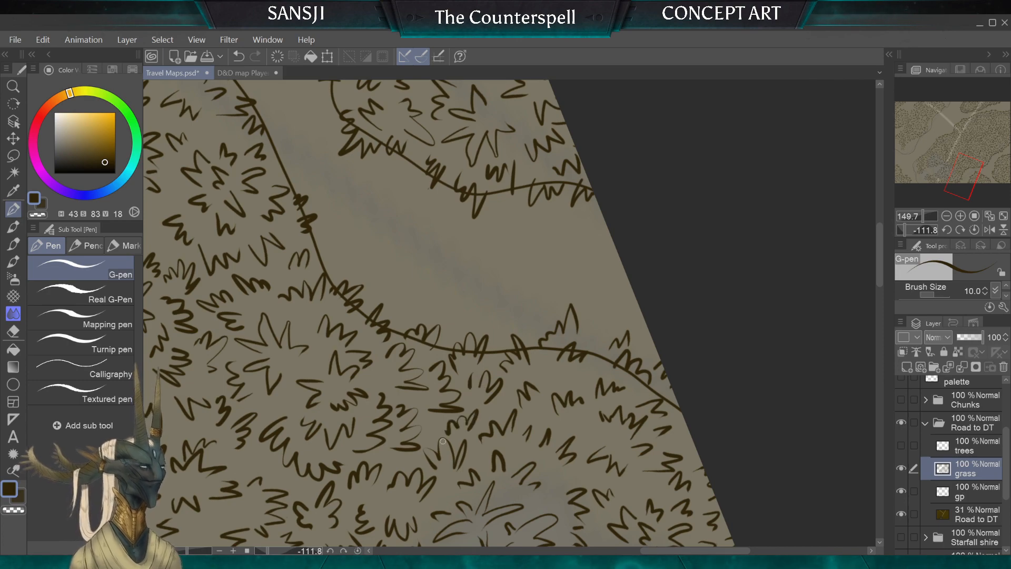
Check the forest foliage for remaining gaps and focus on the bare patch beyond the pale road's end
{"action": "scroll", "coordinate": [358, 179], "scroll_direction": "down", "scroll_amount": 1}
{"action": "scroll", "coordinate": [358, 179], "scroll_direction": "down", "scroll_amount": 6}
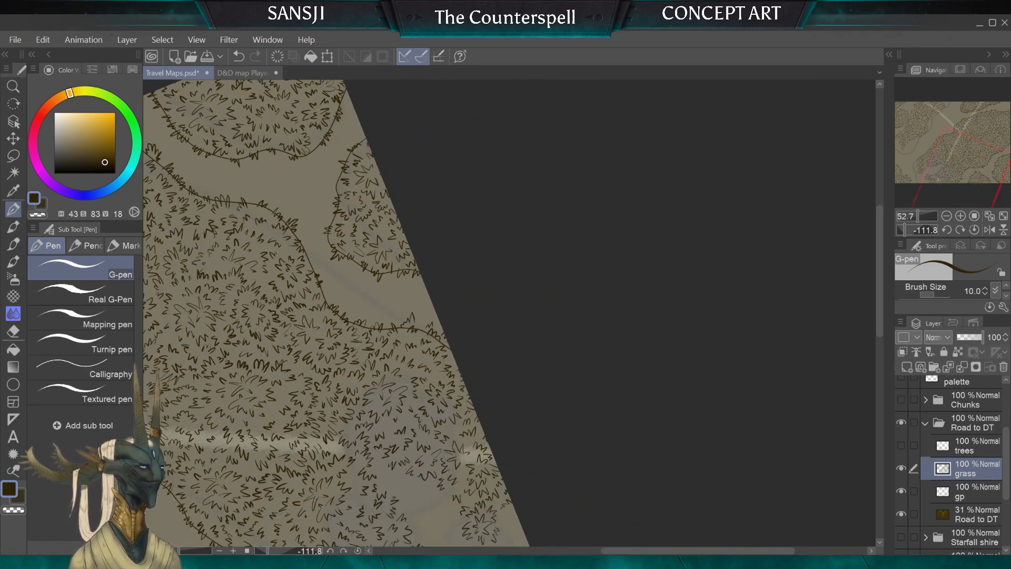
{"action": "left_click_drag", "start_coordinate": [345, 311], "coordinate": [473, 261]}
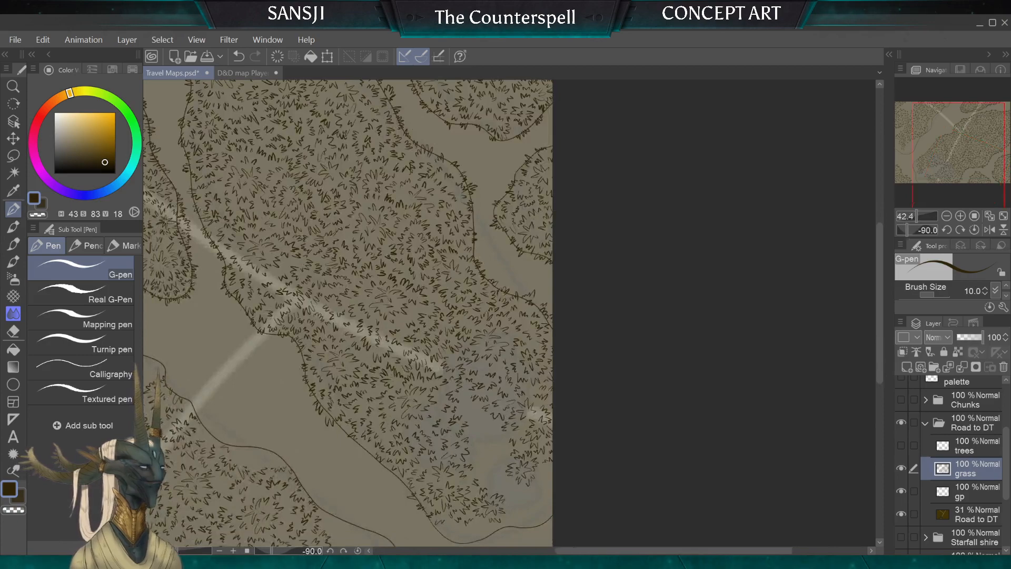
{"action": "left_click_drag", "start_coordinate": [479, 508], "coordinate": [446, 447]}
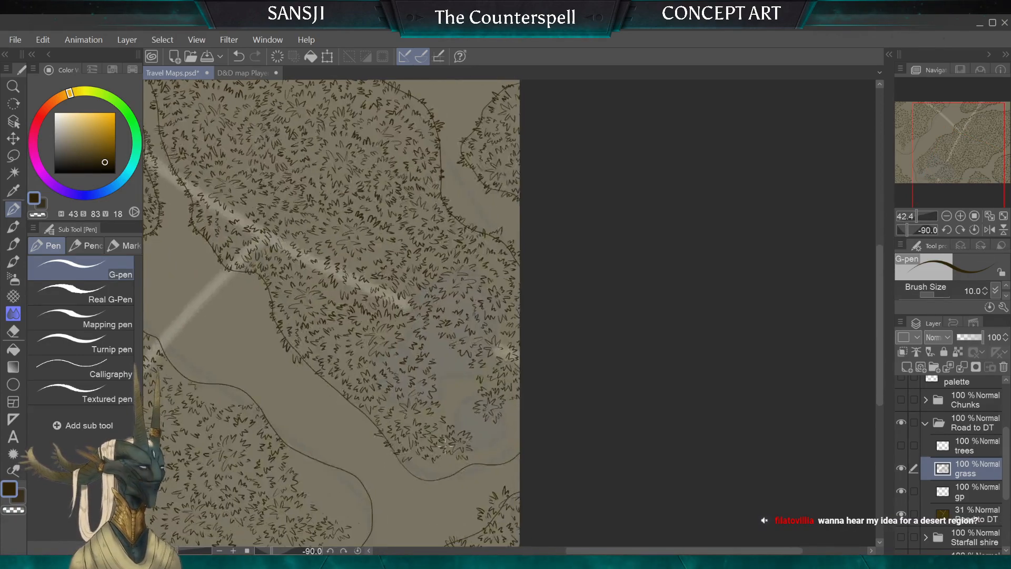
{"action": "scroll", "coordinate": [446, 445], "scroll_direction": "up", "scroll_amount": 5}
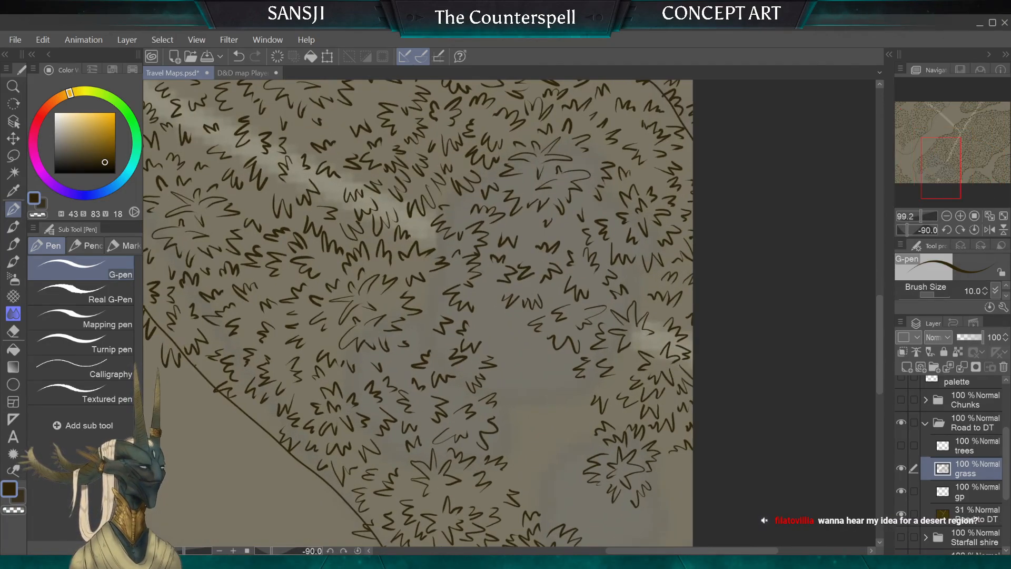
Draw zigzag grass tufts with the G-pen in the gaps beside the bare clearing on the grass layer
{"action": "left_click_drag", "start_coordinate": [460, 543], "coordinate": [445, 424]}
{"action": "scroll", "coordinate": [445, 447], "scroll_direction": "down", "scroll_amount": 3}
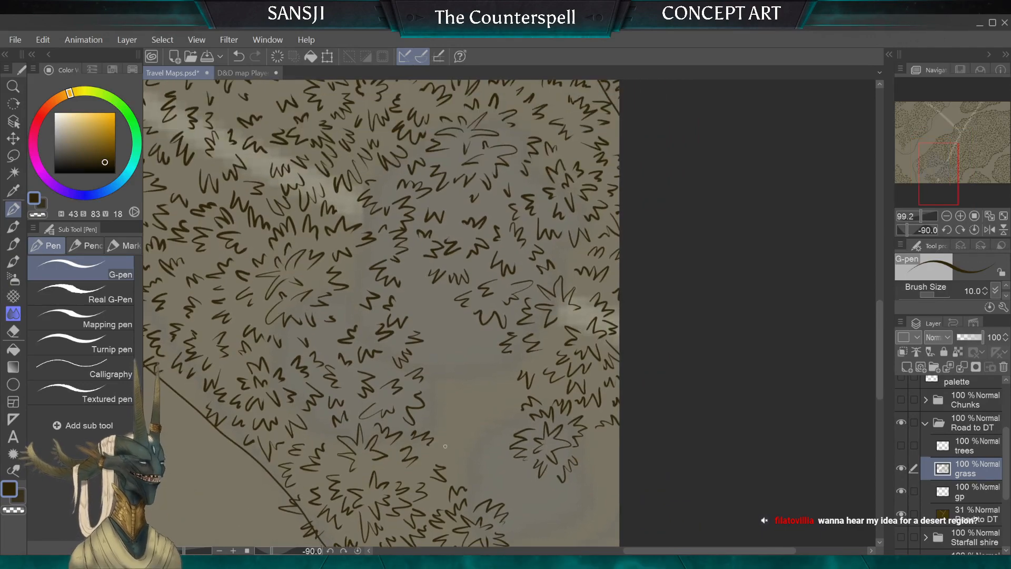
{"action": "scroll", "coordinate": [445, 447], "scroll_direction": "up", "scroll_amount": 5}
{"action": "left_click_drag", "start_coordinate": [642, 448], "coordinate": [753, 108]}
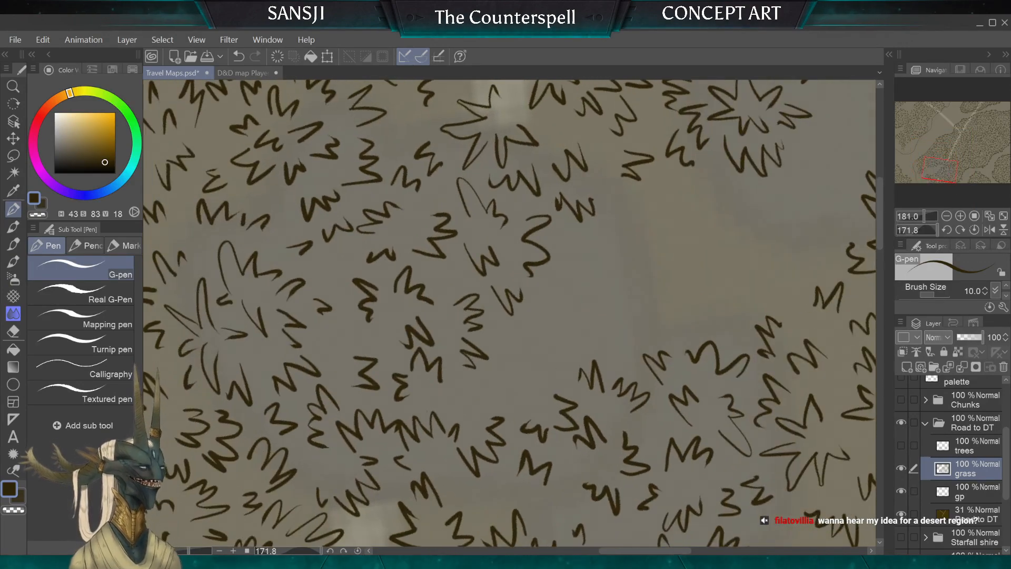
{"action": "left_click_drag", "start_coordinate": [336, 323], "coordinate": [333, 354]}
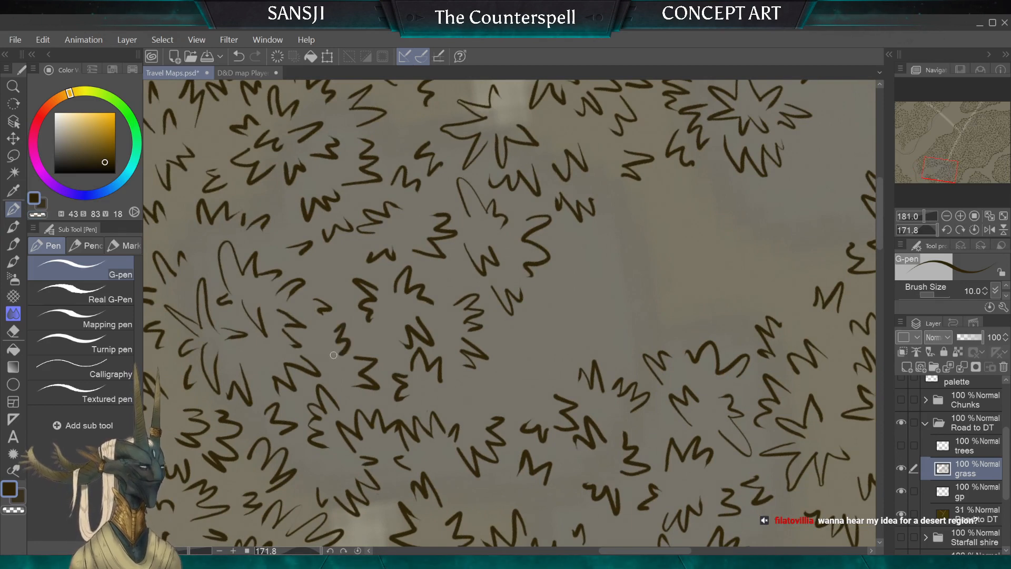
{"action": "left_click_drag", "start_coordinate": [474, 383], "coordinate": [448, 402]}
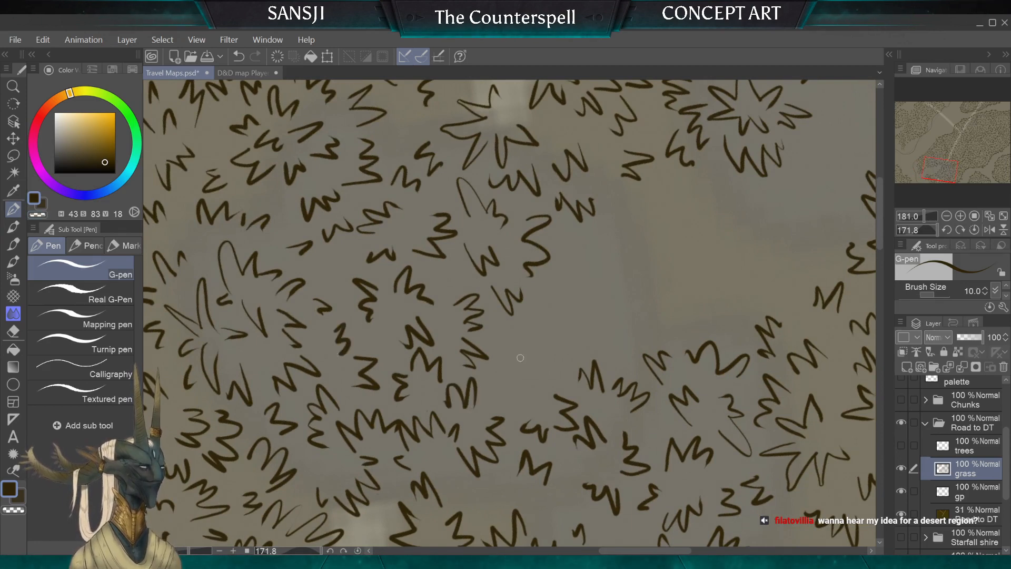
{"action": "mouse_move", "coordinate": [524, 372]}
{"action": "left_mouse_down"}
{"action": "mouse_move", "coordinate": [503, 369]}
{"action": "mouse_move", "coordinate": [491, 394]}
{"action": "left_mouse_up"}
{"action": "mouse_move", "coordinate": [573, 371]}
{"action": "left_mouse_down"}
{"action": "mouse_move", "coordinate": [556, 348]}
{"action": "mouse_move", "coordinate": [544, 354]}
{"action": "mouse_move", "coordinate": [548, 371]}
{"action": "left_mouse_up"}
{"action": "scroll", "coordinate": [574, 303], "scroll_direction": "down", "scroll_amount": 3}
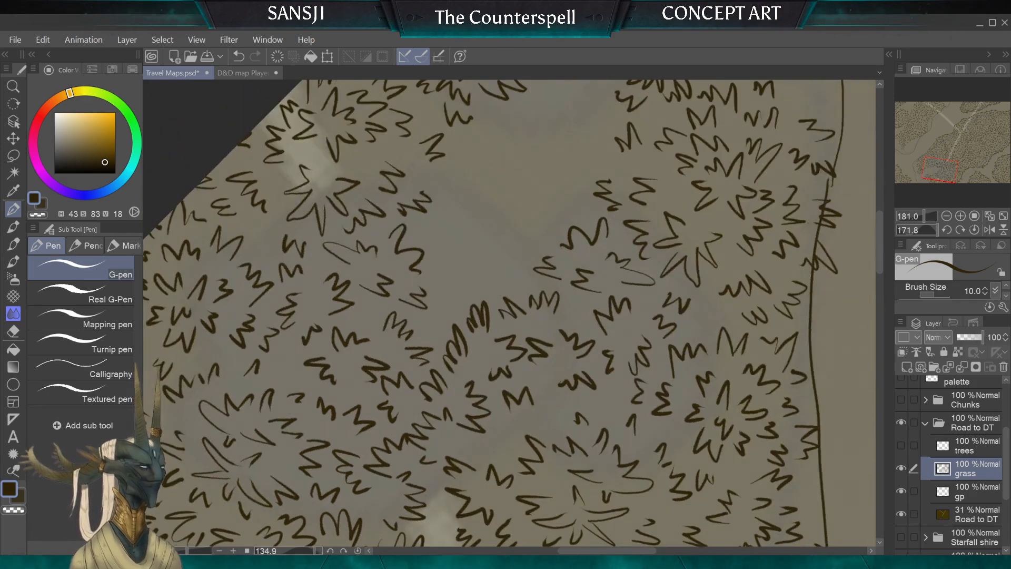
Add curved grass tufts along the clearing's edge between the existing clumps, undoing and redrawing the unsatisfactory strokes
{"action": "scroll", "coordinate": [574, 304], "scroll_direction": "up", "scroll_amount": 3}
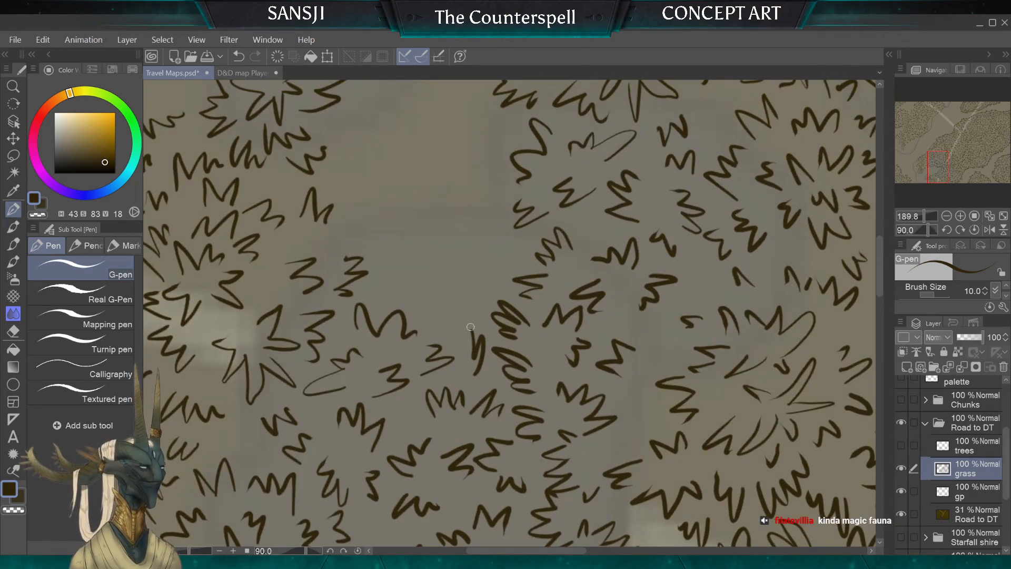
{"action": "left_click_drag", "start_coordinate": [470, 327], "coordinate": [454, 348]}
{"action": "mouse_move", "coordinate": [506, 261]}
{"action": "left_mouse_down"}
{"action": "mouse_move", "coordinate": [491, 290]}
{"action": "mouse_move", "coordinate": [460, 279]}
{"action": "mouse_move", "coordinate": [454, 292]}
{"action": "mouse_move", "coordinate": [456, 320]}
{"action": "left_mouse_up"}
{"action": "key", "text": "ctrl+z"}
{"action": "key", "text": "ctrl+z"}
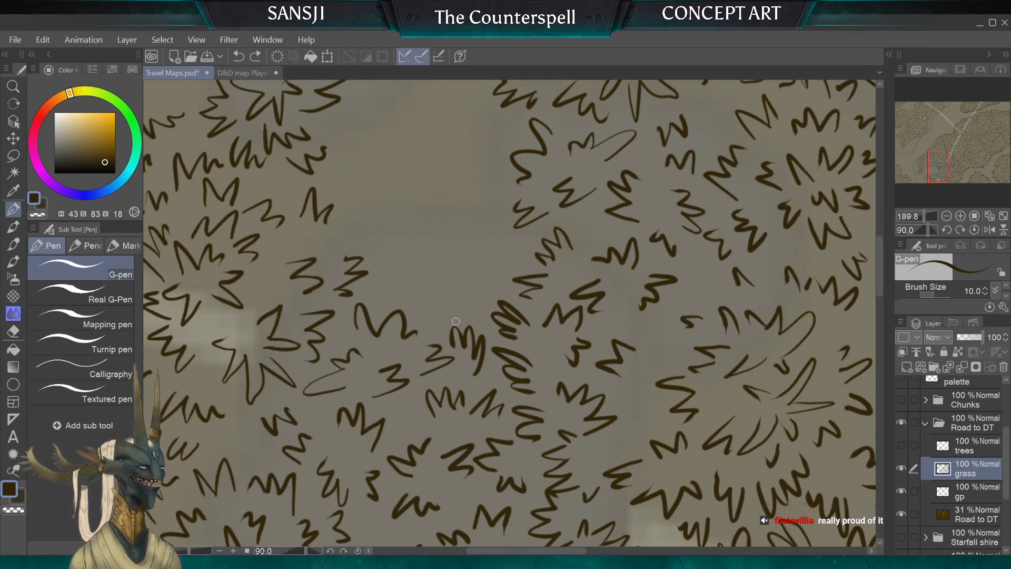
{"action": "mouse_move", "coordinate": [456, 321]}
{"action": "left_mouse_down"}
{"action": "mouse_move", "coordinate": [472, 397]}
{"action": "mouse_move", "coordinate": [515, 401]}
{"action": "mouse_move", "coordinate": [523, 412]}
{"action": "mouse_move", "coordinate": [485, 394]}
{"action": "left_mouse_up"}
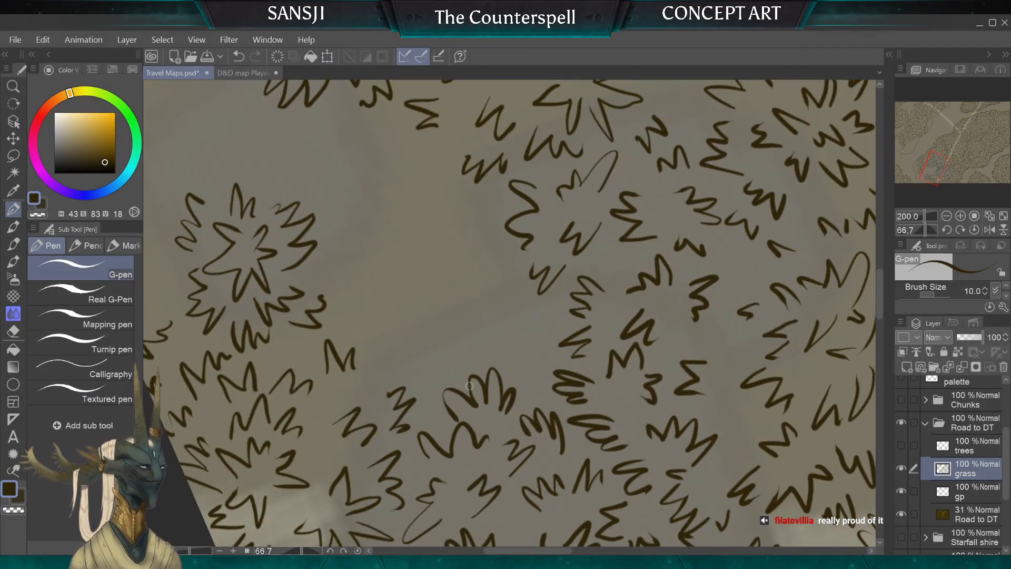
{"action": "left_click_drag", "start_coordinate": [553, 294], "coordinate": [484, 289]}
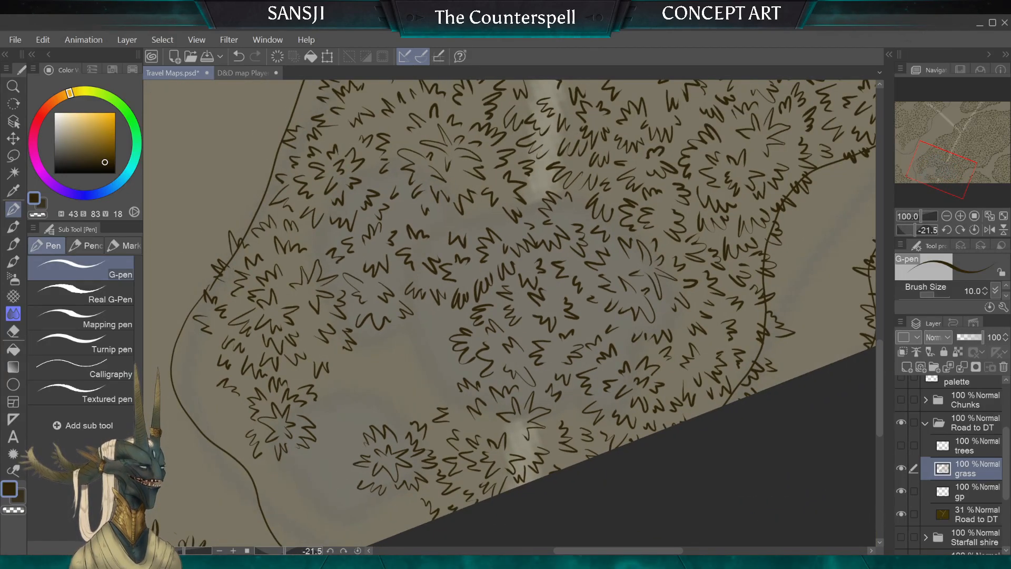
Draw a short curved grass tuft below the dense leafy strokes at the clearing's edge, replacing the first attempt
{"action": "left_click_drag", "start_coordinate": [519, 416], "coordinate": [695, 340]}
{"action": "left_click_drag", "start_coordinate": [548, 316], "coordinate": [532, 281]}
{"action": "left_click_drag", "start_coordinate": [616, 398], "coordinate": [596, 242]}
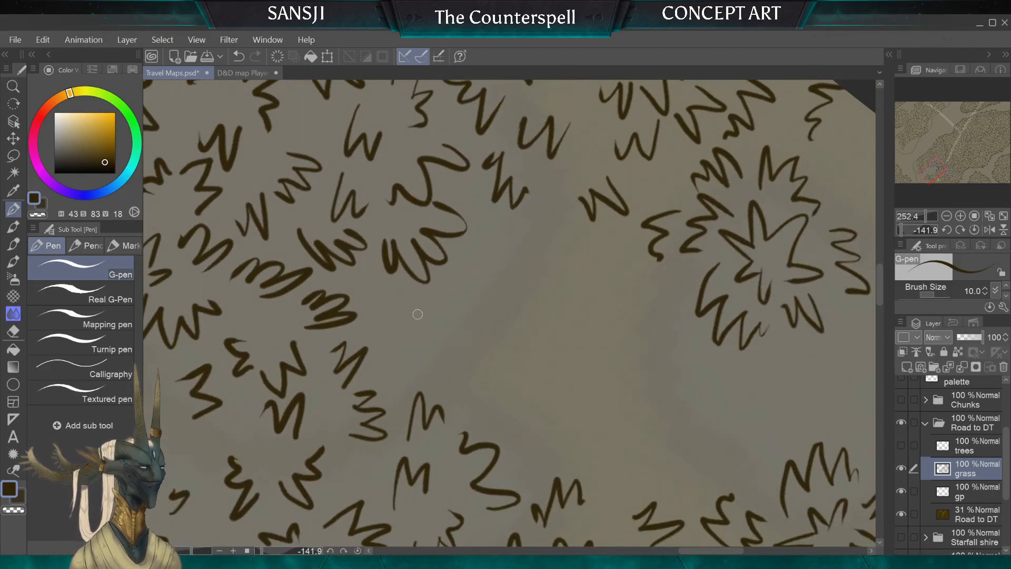
{"action": "mouse_move", "coordinate": [395, 289]}
{"action": "left_mouse_down"}
{"action": "mouse_move", "coordinate": [416, 317]}
{"action": "mouse_move", "coordinate": [397, 356]}
{"action": "mouse_move", "coordinate": [426, 362]}
{"action": "left_mouse_up"}
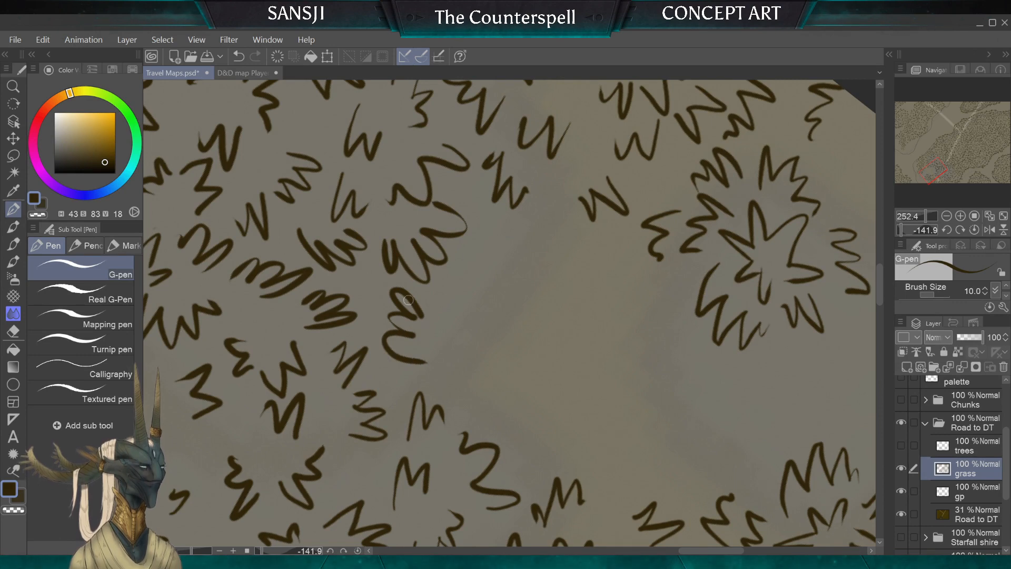
{"action": "key", "text": "ctrl+z"}
{"action": "mouse_move", "coordinate": [396, 287]}
{"action": "left_mouse_down"}
{"action": "mouse_move", "coordinate": [390, 313]}
{"action": "mouse_move", "coordinate": [426, 367]}
{"action": "left_mouse_up"}
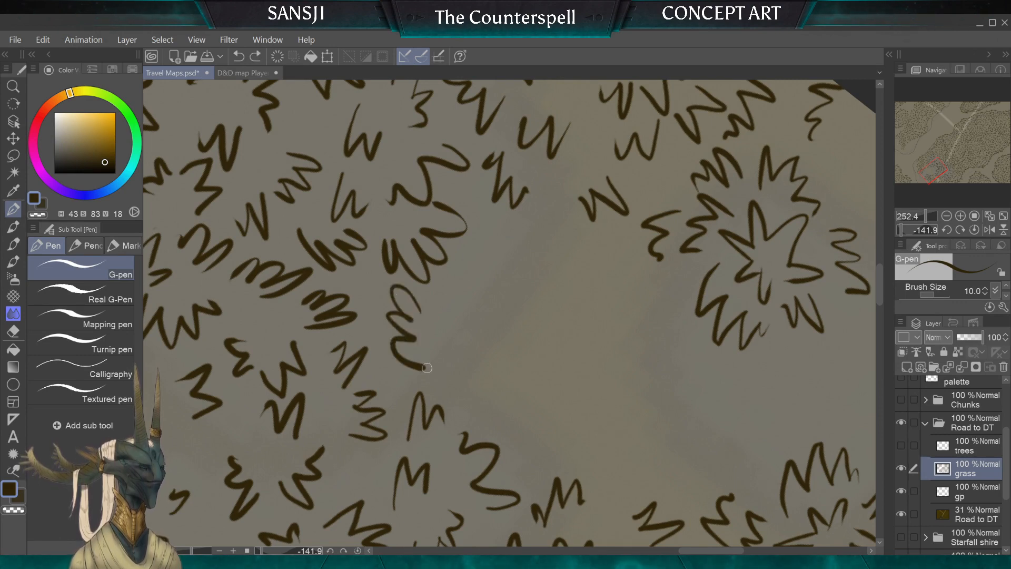
Extend the grass into the clearing with rounded tufts leading towards the star-shaped clump near the map border
{"action": "mouse_move", "coordinate": [436, 315]}
{"action": "left_mouse_down"}
{"action": "mouse_move", "coordinate": [449, 312]}
{"action": "mouse_move", "coordinate": [474, 352]}
{"action": "left_mouse_up"}
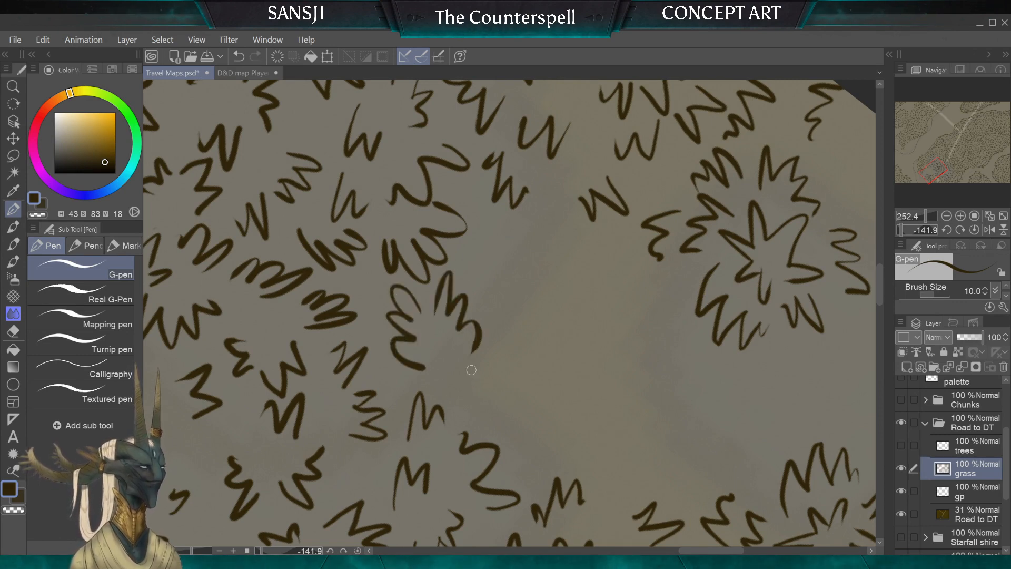
{"action": "mouse_move", "coordinate": [496, 223]}
{"action": "left_mouse_down"}
{"action": "mouse_move", "coordinate": [494, 267]}
{"action": "mouse_move", "coordinate": [516, 277]}
{"action": "mouse_move", "coordinate": [514, 304]}
{"action": "left_mouse_up"}
{"action": "key", "text": "ctrl+z"}
{"action": "mouse_move", "coordinate": [475, 246]}
{"action": "left_mouse_down"}
{"action": "mouse_move", "coordinate": [484, 274]}
{"action": "mouse_move", "coordinate": [508, 256]}
{"action": "mouse_move", "coordinate": [511, 310]}
{"action": "left_mouse_up"}
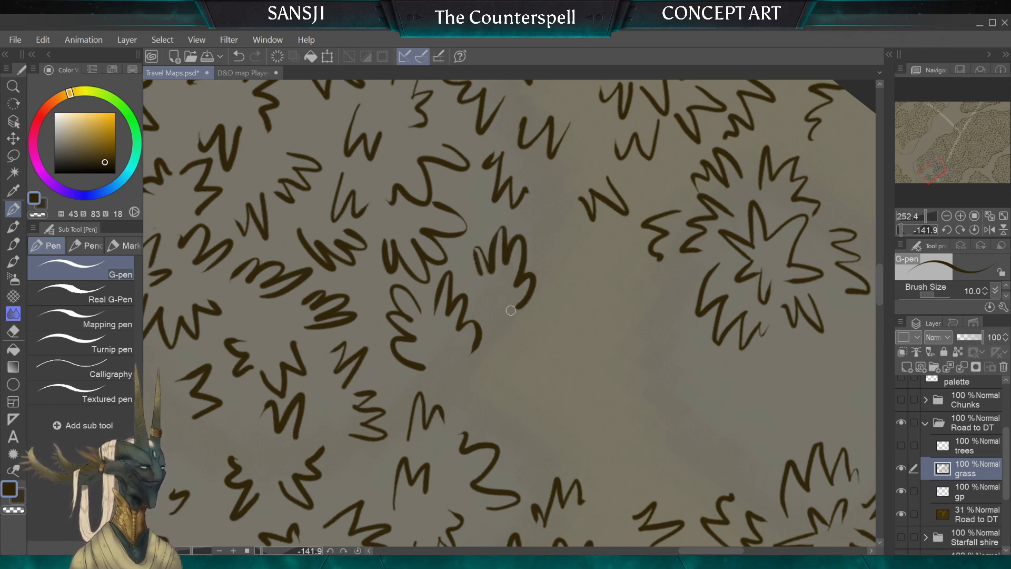
{"action": "mouse_move", "coordinate": [497, 357]}
{"action": "left_mouse_down"}
{"action": "mouse_move", "coordinate": [504, 400]}
{"action": "mouse_move", "coordinate": [487, 414]}
{"action": "mouse_move", "coordinate": [430, 361]}
{"action": "mouse_move", "coordinate": [423, 368]}
{"action": "mouse_move", "coordinate": [420, 347]}
{"action": "mouse_move", "coordinate": [538, 324]}
{"action": "left_mouse_up"}
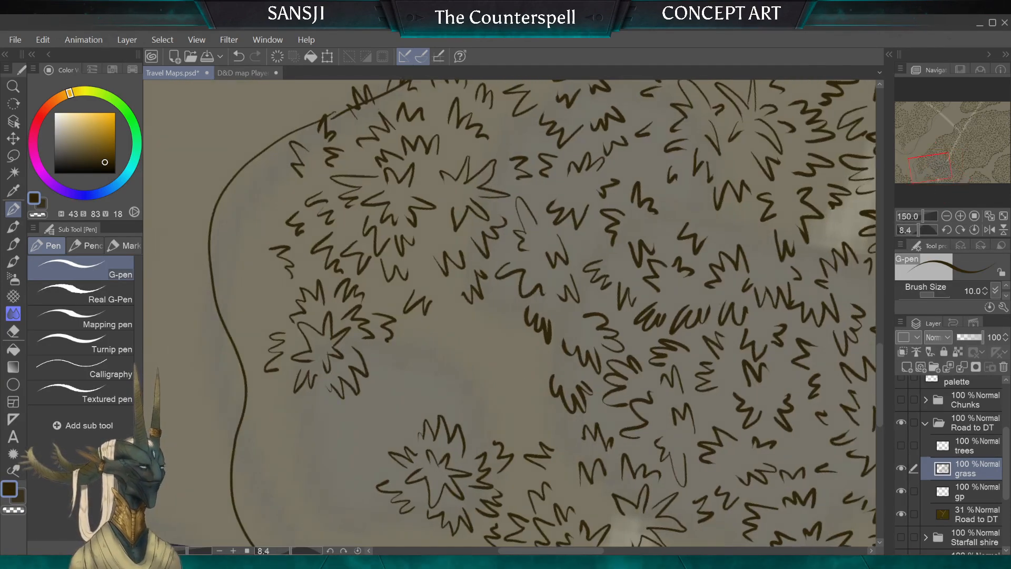
{"action": "left_click_drag", "start_coordinate": [519, 429], "coordinate": [513, 421]}
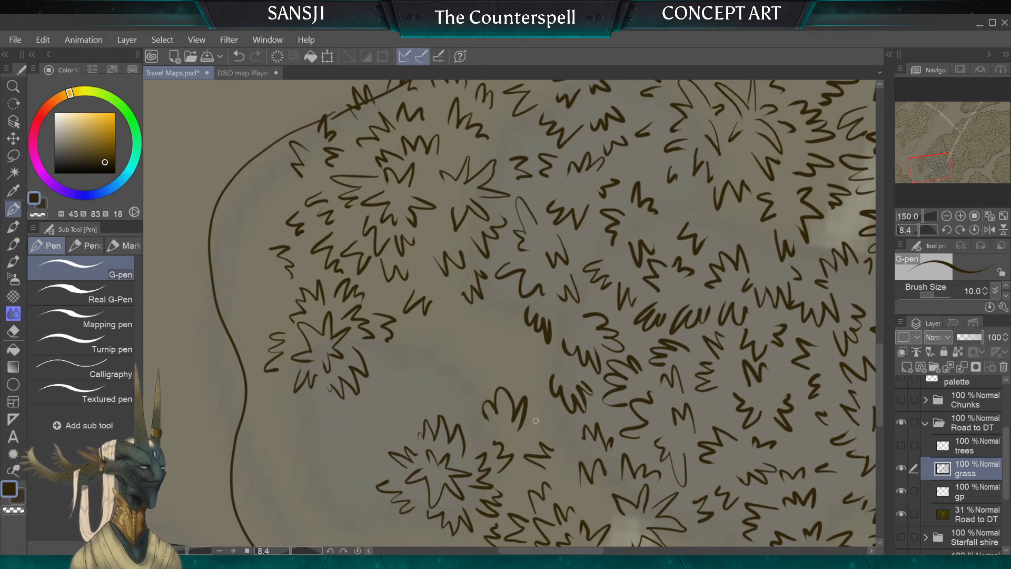
{"action": "mouse_move", "coordinate": [528, 352]}
{"action": "left_mouse_down"}
{"action": "mouse_move", "coordinate": [497, 369]}
{"action": "mouse_move", "coordinate": [484, 334]}
{"action": "mouse_move", "coordinate": [452, 334]}
{"action": "mouse_move", "coordinate": [452, 355]}
{"action": "mouse_move", "coordinate": [434, 371]}
{"action": "mouse_move", "coordinate": [460, 385]}
{"action": "left_mouse_up"}
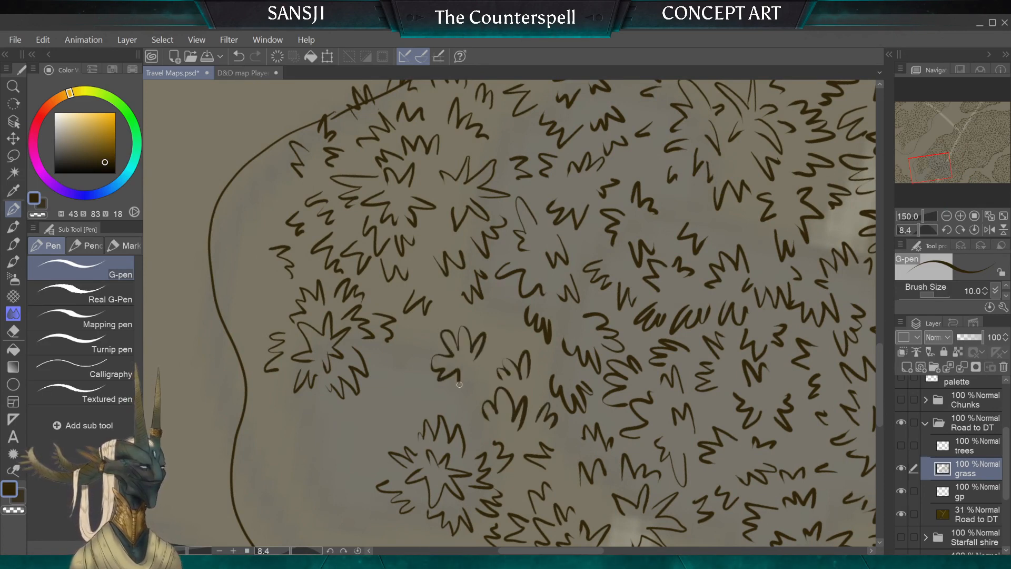
{"action": "key", "text": "ctrl+z"}
{"action": "mouse_move", "coordinate": [488, 310]}
{"action": "left_mouse_down"}
{"action": "mouse_move", "coordinate": [435, 356]}
{"action": "mouse_move", "coordinate": [456, 377]}
{"action": "mouse_move", "coordinate": [448, 349]}
{"action": "mouse_move", "coordinate": [430, 362]}
{"action": "mouse_move", "coordinate": [466, 331]}
{"action": "mouse_move", "coordinate": [427, 363]}
{"action": "mouse_move", "coordinate": [466, 403]}
{"action": "mouse_move", "coordinate": [482, 375]}
{"action": "mouse_move", "coordinate": [459, 313]}
{"action": "left_mouse_up"}
{"action": "key", "text": "ctrl+z"}
{"action": "key", "text": "ctrl+z"}
{"action": "key", "text": "ctrl+z"}
Draw a star-shaped leafy plant in the open clearing between the two existing star-shaped clumps, redoing its long leaves
{"action": "left_click_drag", "start_coordinate": [444, 360], "coordinate": [420, 357]}
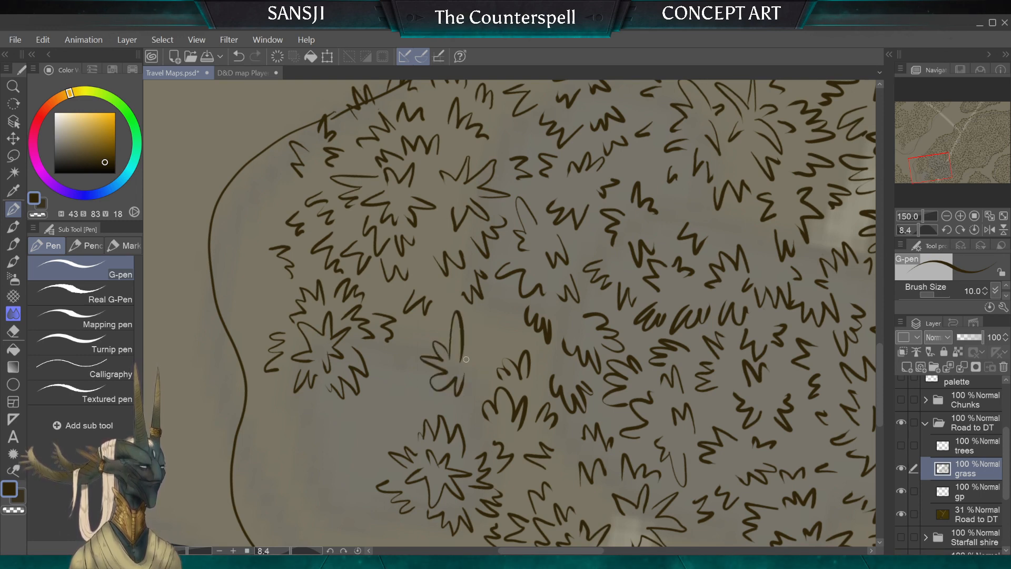
{"action": "key", "text": "ctrl+z"}
{"action": "key", "text": "ctrl+z"}
{"action": "mouse_move", "coordinate": [450, 318]}
{"action": "left_mouse_down"}
{"action": "mouse_move", "coordinate": [442, 350]}
{"action": "mouse_move", "coordinate": [413, 356]}
{"action": "mouse_move", "coordinate": [429, 392]}
{"action": "left_mouse_up"}
{"action": "mouse_move", "coordinate": [463, 355]}
{"action": "left_mouse_down"}
{"action": "mouse_move", "coordinate": [482, 337]}
{"action": "mouse_move", "coordinate": [482, 371]}
{"action": "left_mouse_up"}
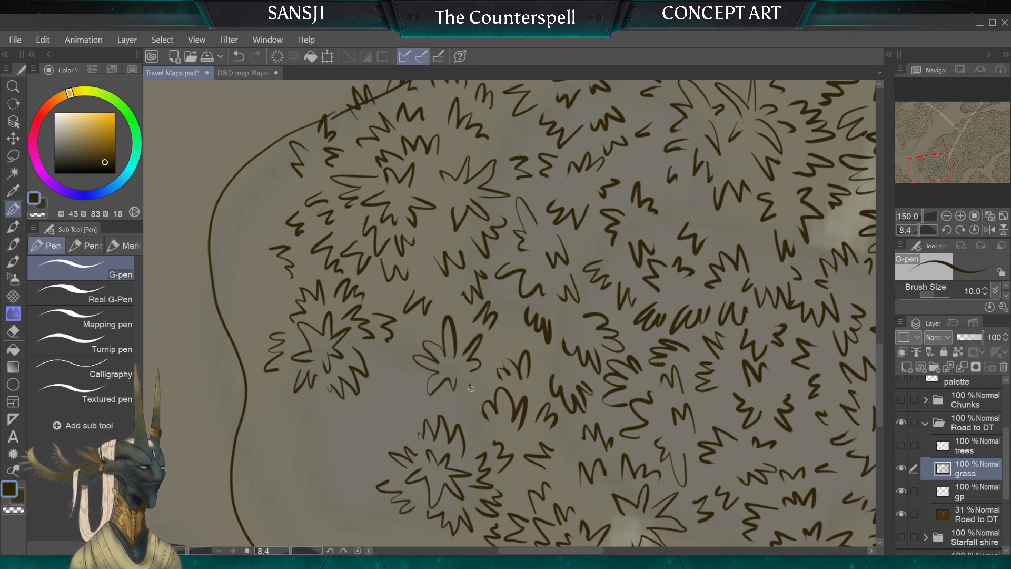
Draw grass tufts beside the new leafy plant and around the outer side of the star-shaped clump near the map border
{"action": "mouse_move", "coordinate": [396, 352]}
{"action": "left_mouse_down"}
{"action": "mouse_move", "coordinate": [394, 375]}
{"action": "mouse_move", "coordinate": [419, 397]}
{"action": "mouse_move", "coordinate": [516, 316]}
{"action": "left_mouse_up"}
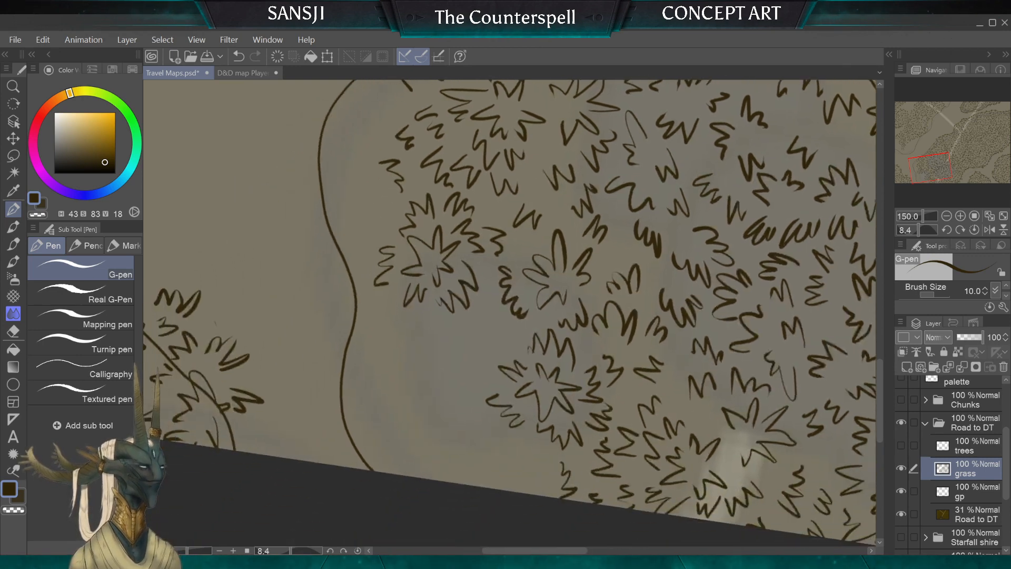
{"action": "left_click_drag", "start_coordinate": [532, 390], "coordinate": [584, 345], "text": "shift"}
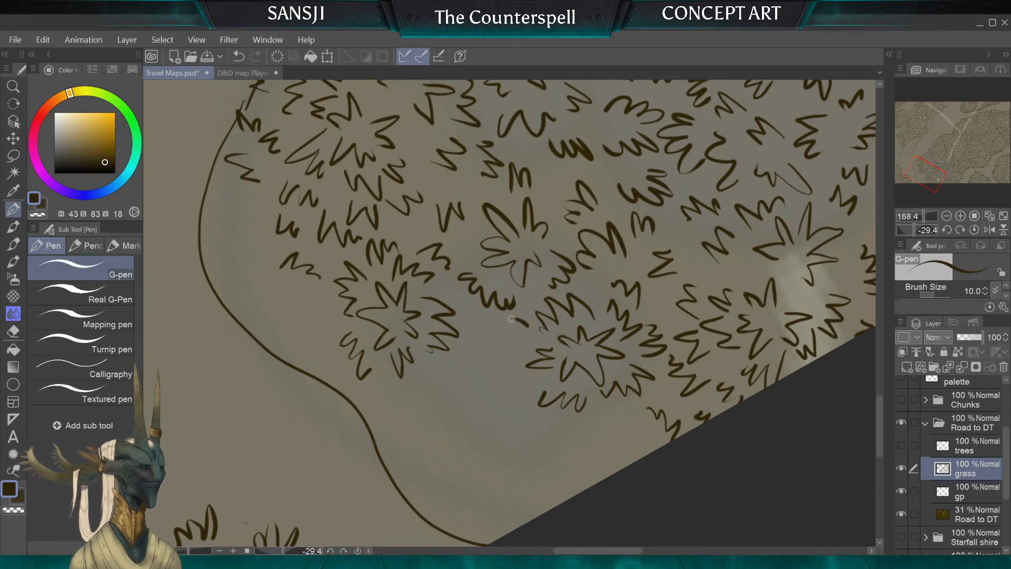
{"action": "mouse_move", "coordinate": [526, 324]}
{"action": "left_mouse_down"}
{"action": "mouse_move", "coordinate": [506, 415]}
{"action": "mouse_move", "coordinate": [521, 427]}
{"action": "mouse_move", "coordinate": [539, 419]}
{"action": "left_mouse_up"}
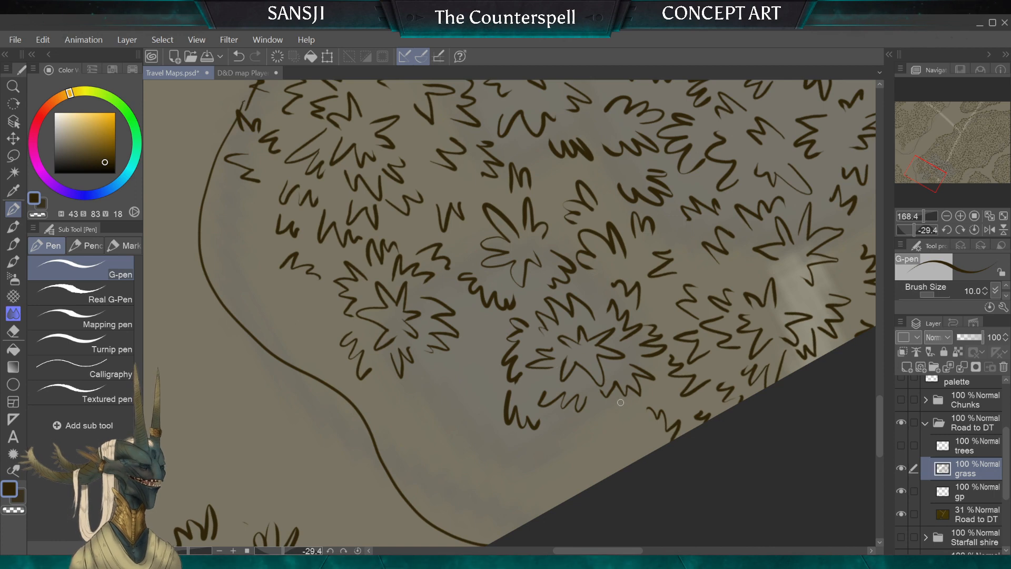
Draw small tufts between the star-shaped clump and the map border, then undo the outermost ones
{"action": "mouse_move", "coordinate": [612, 416]}
{"action": "left_mouse_down"}
{"action": "mouse_move", "coordinate": [606, 440]}
{"action": "mouse_move", "coordinate": [572, 435]}
{"action": "mouse_move", "coordinate": [612, 421]}
{"action": "mouse_move", "coordinate": [641, 424]}
{"action": "mouse_move", "coordinate": [648, 442]}
{"action": "mouse_move", "coordinate": [543, 462]}
{"action": "mouse_move", "coordinate": [553, 474]}
{"action": "mouse_move", "coordinate": [625, 457]}
{"action": "left_mouse_up"}
{"action": "key", "text": "ctrl+z"}
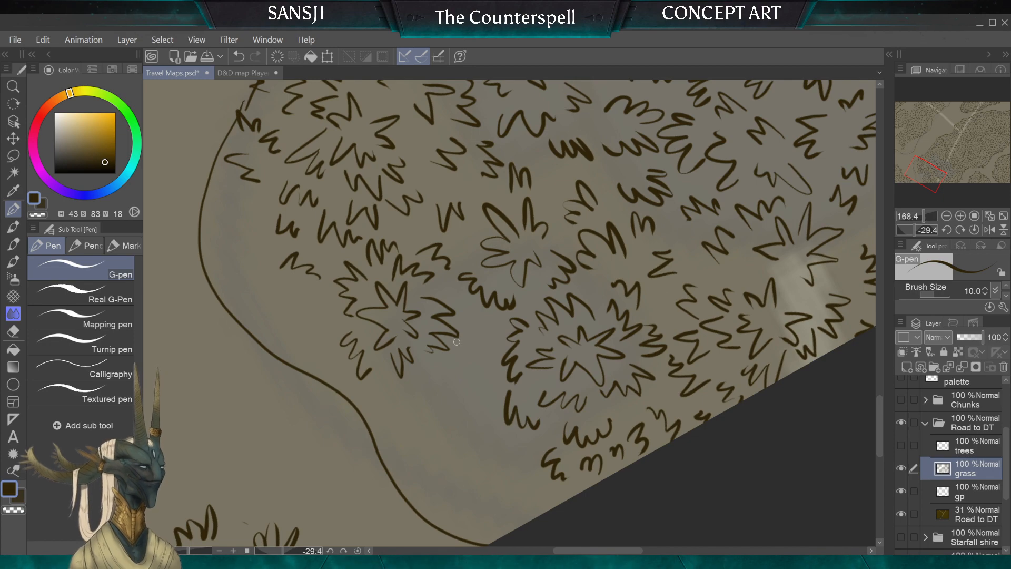
{"action": "key", "text": "ctrl+z"}
{"action": "key", "text": "ctrl+z"}
{"action": "key", "text": "ctrl+z"}
{"action": "key", "text": "ctrl+z"}
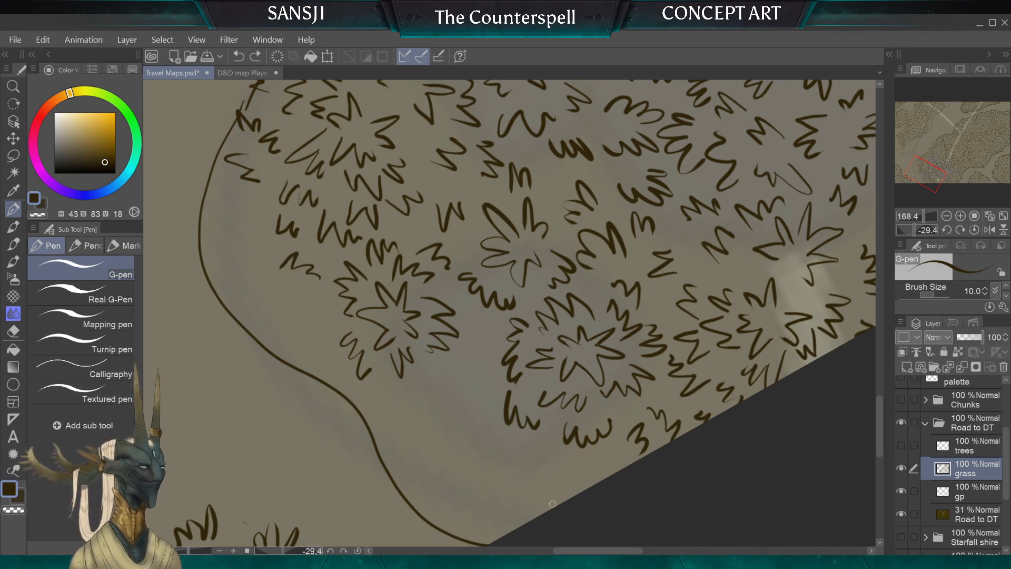
Redraw the tufts along the map border beyond the star-shaped clump, extending them towards the forest outline
{"action": "mouse_move", "coordinate": [618, 425]}
{"action": "left_mouse_down"}
{"action": "mouse_move", "coordinate": [624, 271]}
{"action": "mouse_move", "coordinate": [549, 213]}
{"action": "mouse_move", "coordinate": [465, 300]}
{"action": "left_mouse_up"}
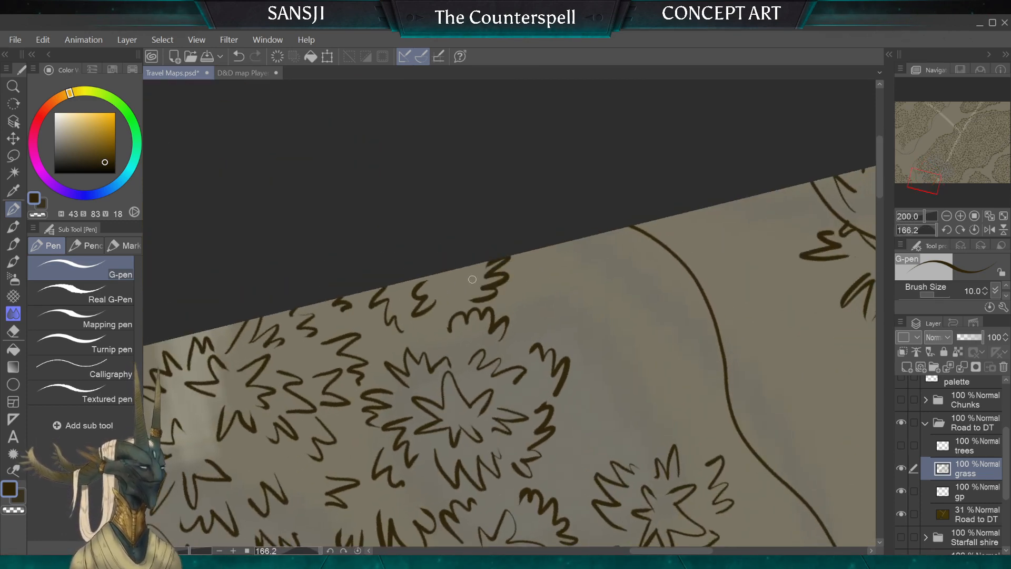
{"action": "key", "text": "ctrl+z"}
{"action": "left_click_drag", "start_coordinate": [470, 269], "coordinate": [478, 277]}
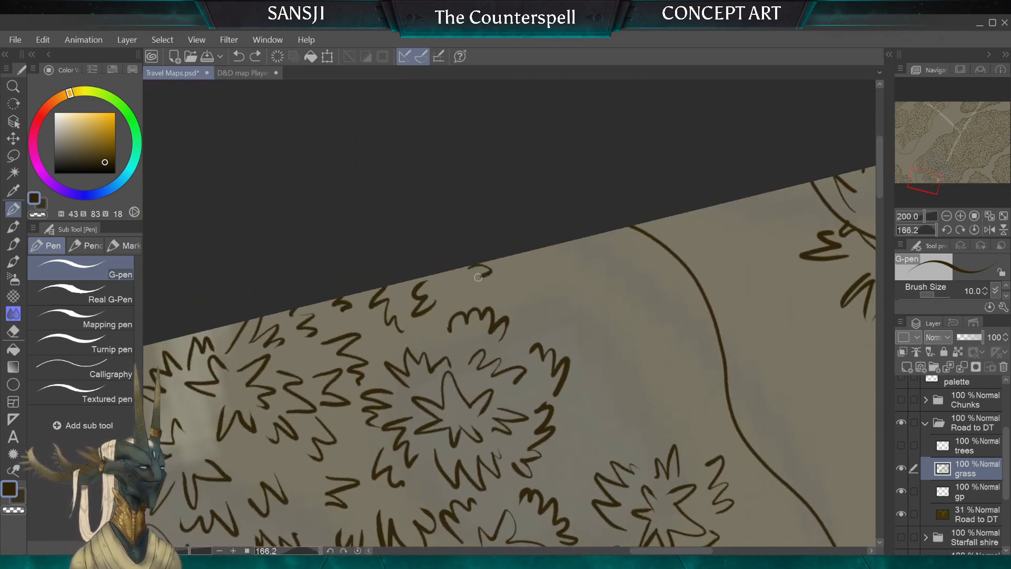
{"action": "left_click_drag", "start_coordinate": [529, 316], "coordinate": [507, 304]}
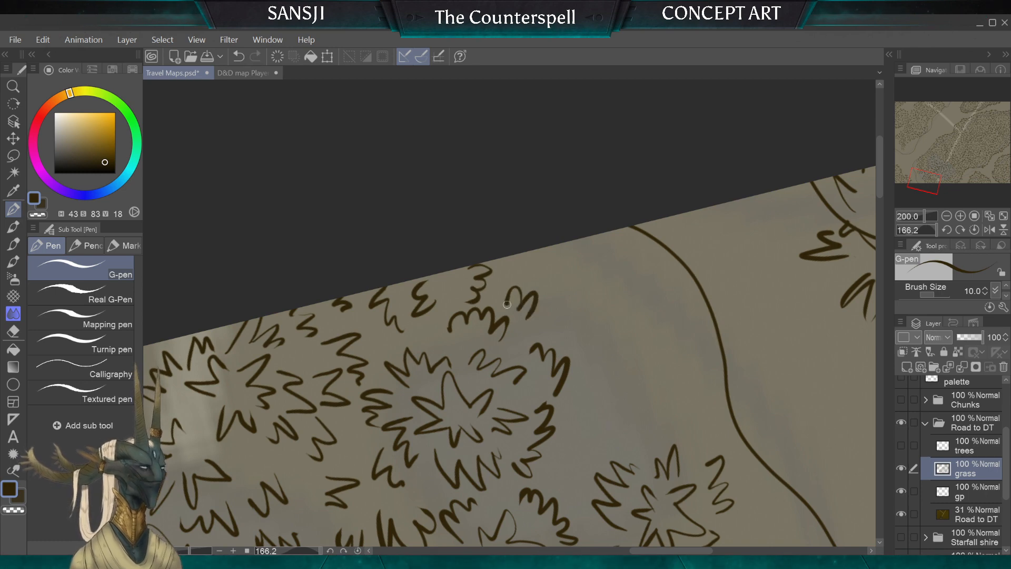
{"action": "left_click_drag", "start_coordinate": [535, 253], "coordinate": [520, 277]}
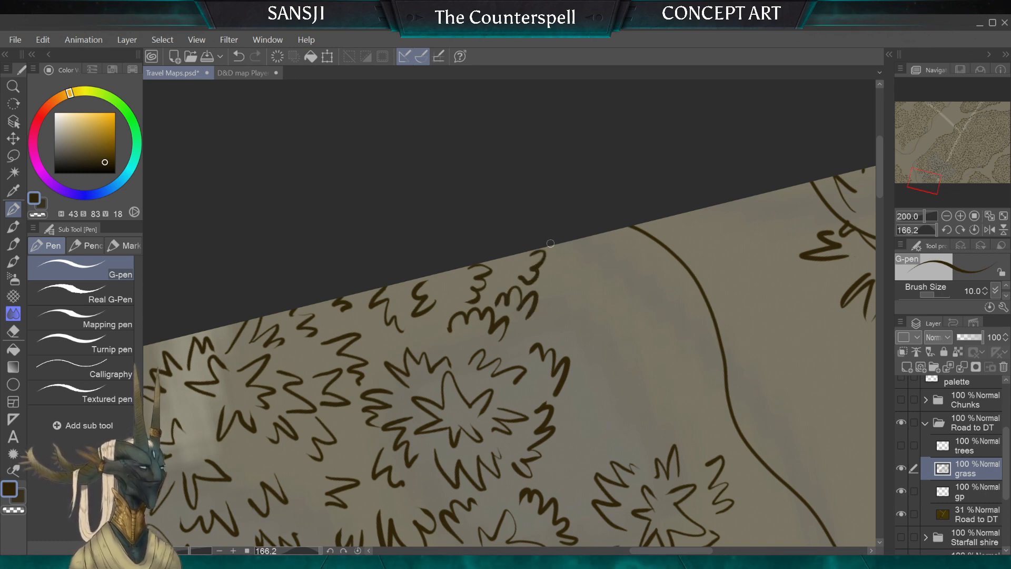
Fill the gap between the two star-shaped clumps and the strip up to the map border with rounded grass tufts
{"action": "scroll", "coordinate": [474, 342], "scroll_direction": "down", "scroll_amount": 2}
{"action": "scroll", "coordinate": [509, 316], "scroll_direction": "down", "scroll_amount": 2}
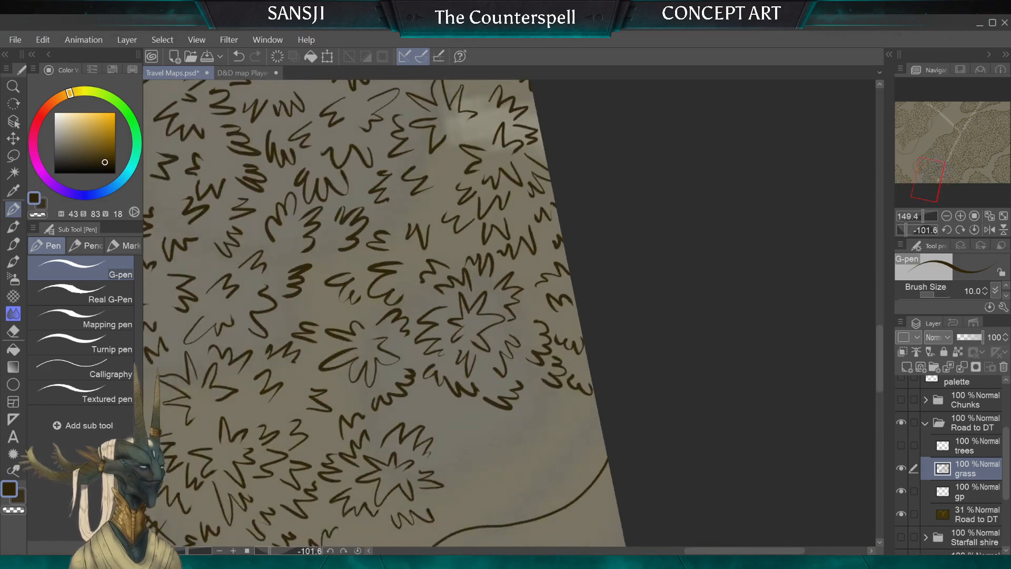
{"action": "key", "text": "ctrl+z"}
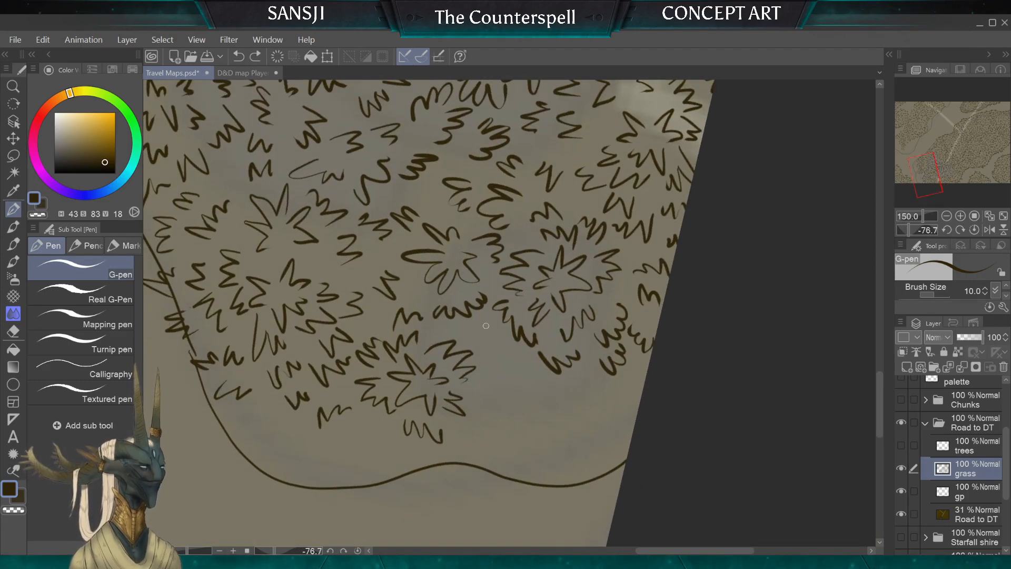
{"action": "left_click_drag", "start_coordinate": [482, 322], "coordinate": [494, 364]}
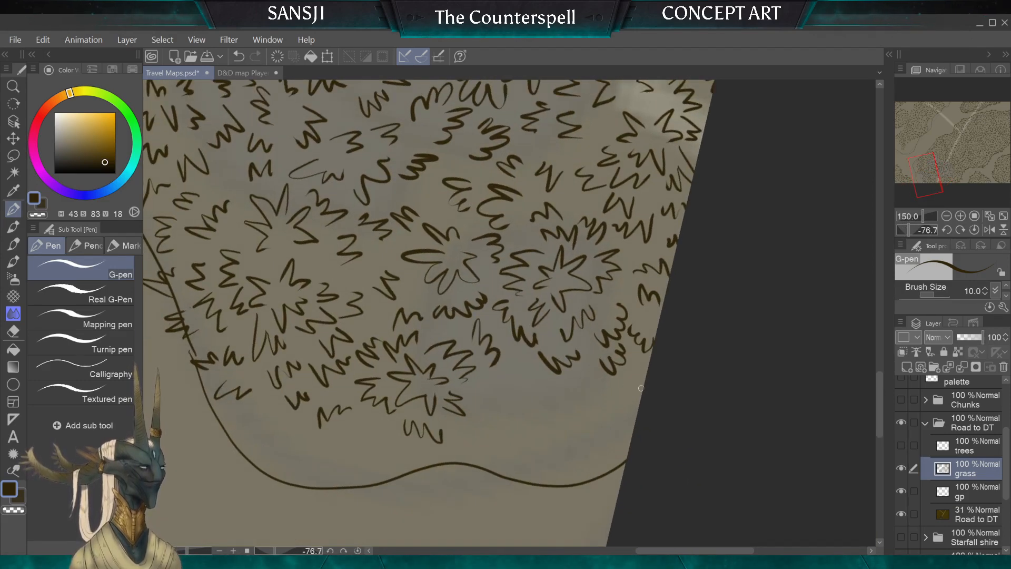
{"action": "left_click_drag", "start_coordinate": [633, 375], "coordinate": [618, 405]}
{"action": "mouse_move", "coordinate": [605, 368]}
{"action": "left_mouse_down"}
{"action": "mouse_move", "coordinate": [590, 394]}
{"action": "mouse_move", "coordinate": [624, 403]}
{"action": "mouse_move", "coordinate": [620, 413]}
{"action": "mouse_move", "coordinate": [586, 374]}
{"action": "mouse_move", "coordinate": [566, 390]}
{"action": "mouse_move", "coordinate": [537, 359]}
{"action": "left_mouse_up"}
{"action": "key", "text": "ctrl+z"}
{"action": "key", "text": "ctrl+z"}
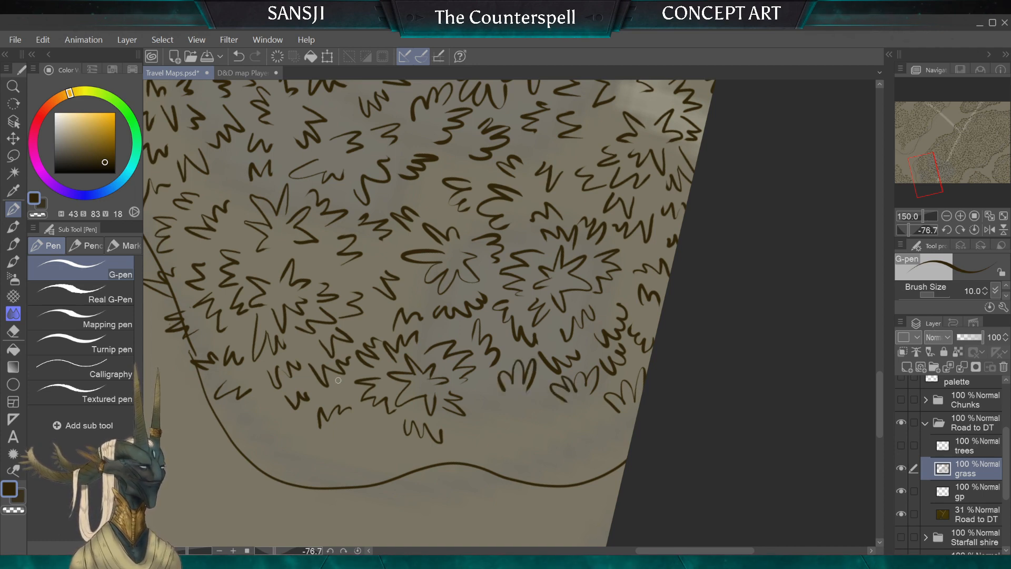
Draw more grass tufts in the remaining bare strip between the border-side clumps and the curved forest outline
{"action": "scroll", "coordinate": [338, 381], "scroll_direction": "down", "scroll_amount": 5}
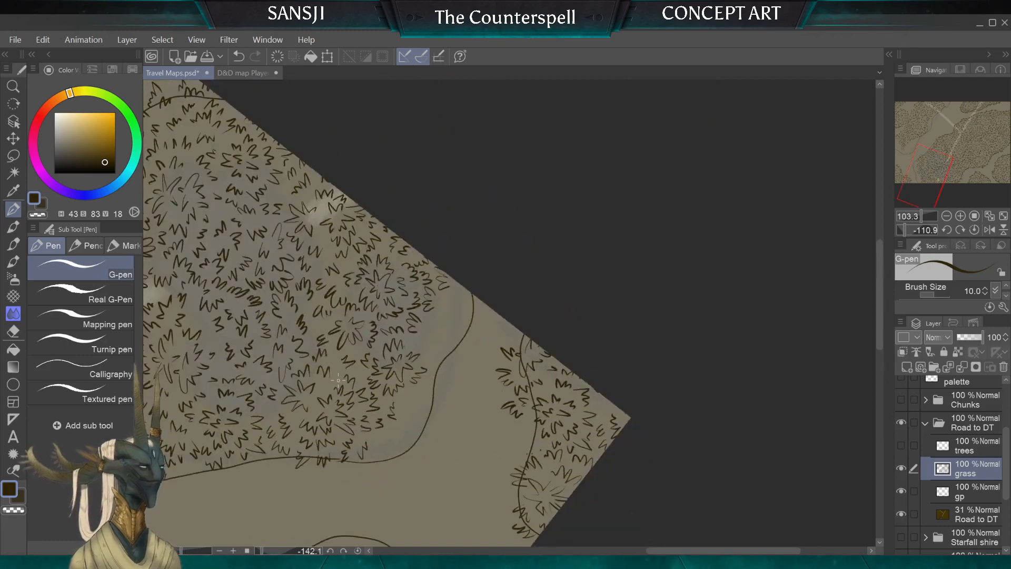
{"action": "scroll", "coordinate": [338, 380], "scroll_direction": "up", "scroll_amount": 3}
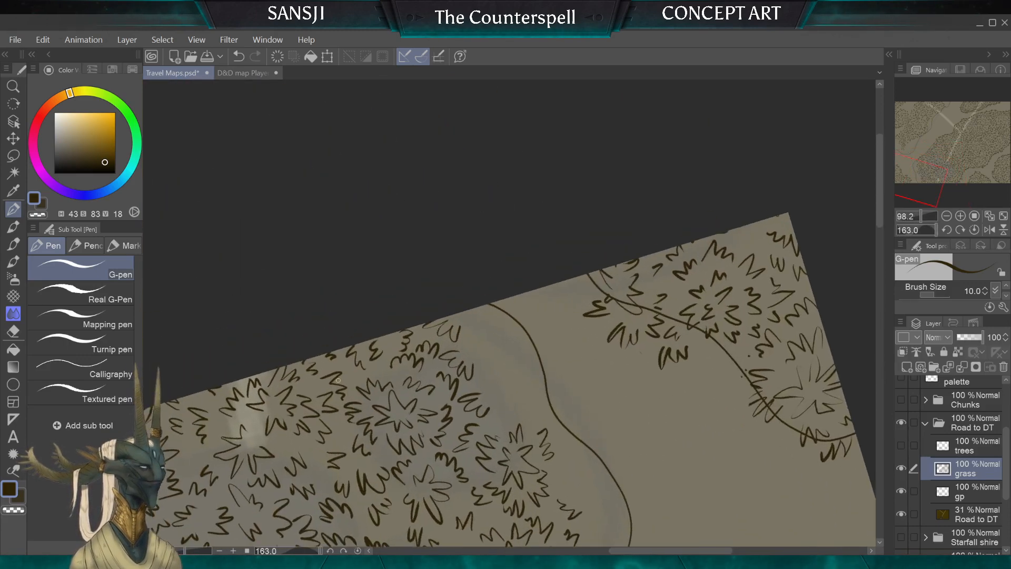
{"action": "key", "text": "ctrl+z"}
{"action": "mouse_move", "coordinate": [493, 419]}
{"action": "left_mouse_down"}
{"action": "mouse_move", "coordinate": [525, 410]}
{"action": "mouse_move", "coordinate": [496, 396]}
{"action": "left_mouse_up"}
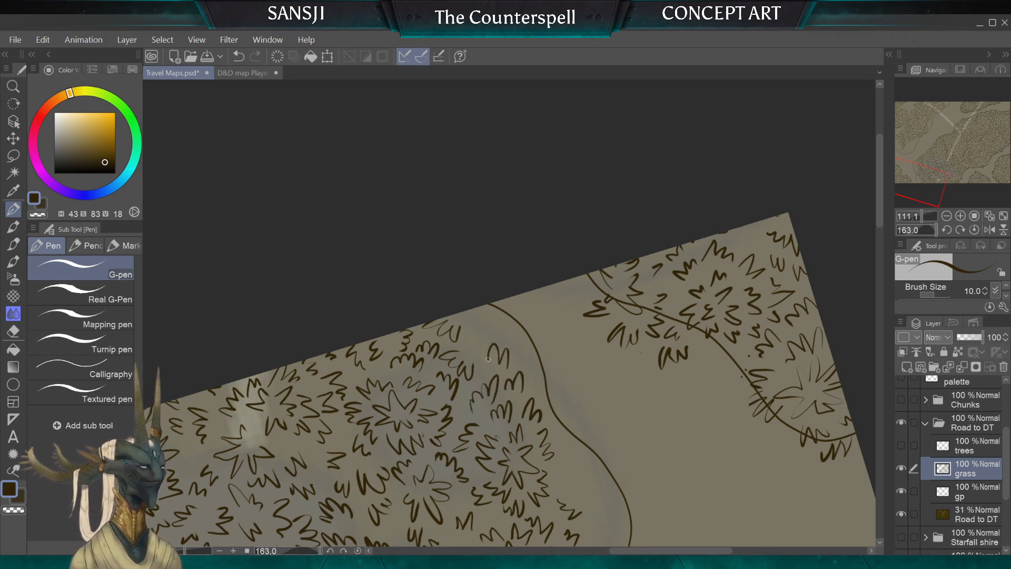
Draw grass tufts across the curved forest outline, from the map border up to the start of its hump
{"action": "mouse_move", "coordinate": [484, 339]}
{"action": "left_mouse_down"}
{"action": "mouse_move", "coordinate": [470, 354]}
{"action": "mouse_move", "coordinate": [483, 320]}
{"action": "mouse_move", "coordinate": [464, 321]}
{"action": "mouse_move", "coordinate": [495, 308]}
{"action": "left_mouse_up"}
{"action": "mouse_move", "coordinate": [530, 267]}
{"action": "left_mouse_down"}
{"action": "mouse_move", "coordinate": [538, 283]}
{"action": "mouse_move", "coordinate": [425, 423]}
{"action": "mouse_move", "coordinate": [442, 438]}
{"action": "mouse_move", "coordinate": [428, 393]}
{"action": "mouse_move", "coordinate": [473, 409]}
{"action": "left_mouse_up"}
{"action": "scroll", "coordinate": [506, 449], "scroll_direction": "up", "scroll_amount": 1}
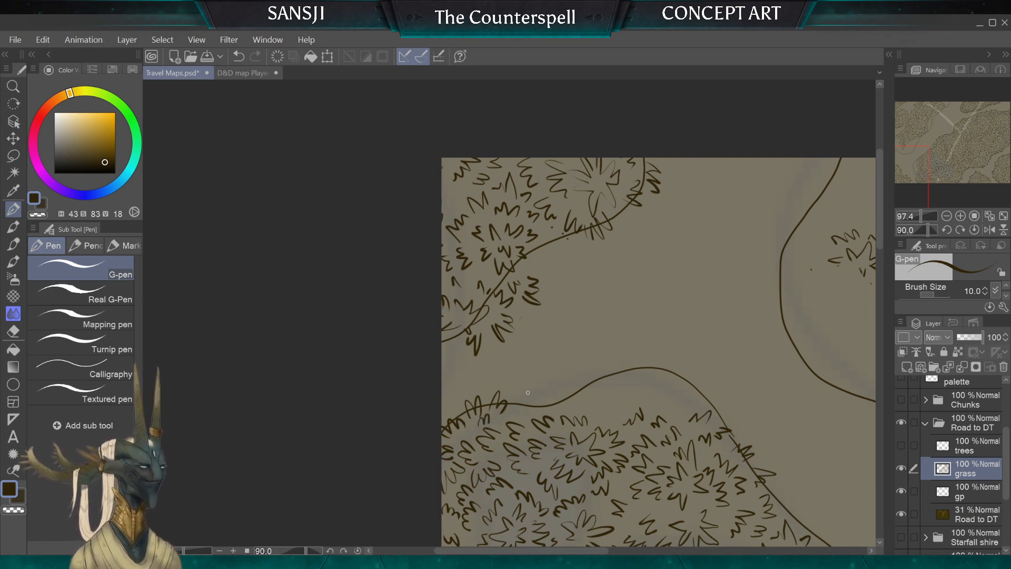
{"action": "left_click_drag", "start_coordinate": [521, 410], "coordinate": [554, 392]}
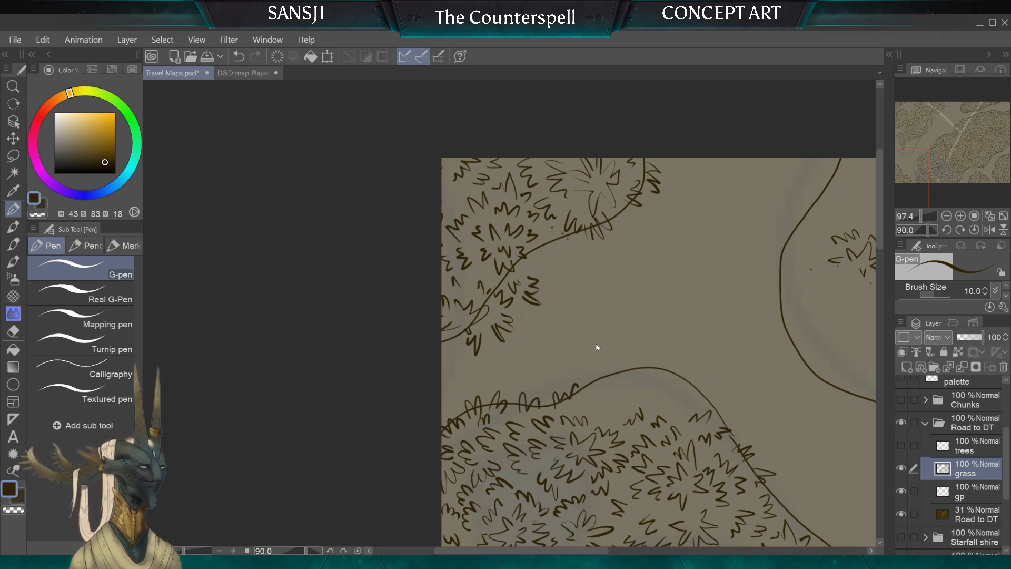
{"action": "mouse_move", "coordinate": [524, 410]}
{"action": "left_mouse_down"}
{"action": "mouse_move", "coordinate": [535, 403]}
{"action": "mouse_move", "coordinate": [529, 398]}
{"action": "left_mouse_up"}
{"action": "key", "text": "ctrl+z"}
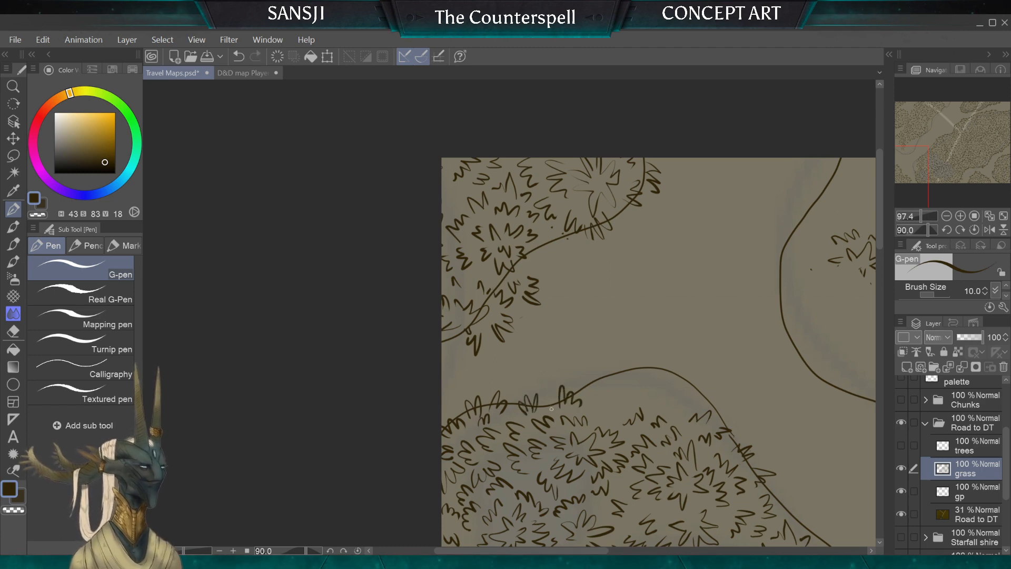
Fill the bare area just inside the outline's hump with grass tufts, undoing misplaced strokes
{"action": "mouse_move", "coordinate": [551, 409]}
{"action": "left_mouse_down"}
{"action": "mouse_move", "coordinate": [612, 421]}
{"action": "mouse_move", "coordinate": [592, 395]}
{"action": "left_mouse_up"}
{"action": "key", "text": "ctrl+z"}
{"action": "key", "text": "ctrl+z"}
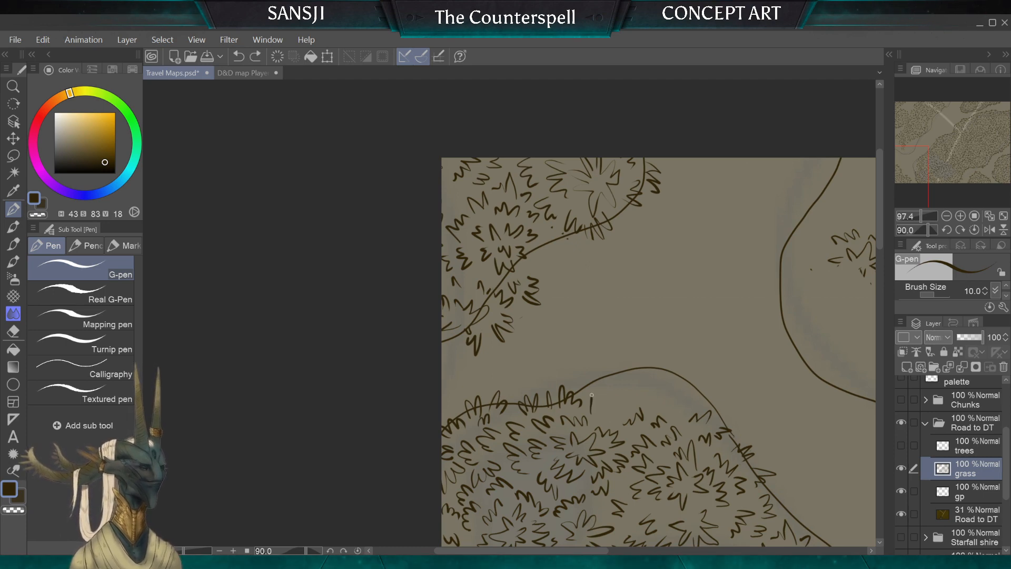
{"action": "key", "text": "ctrl+z"}
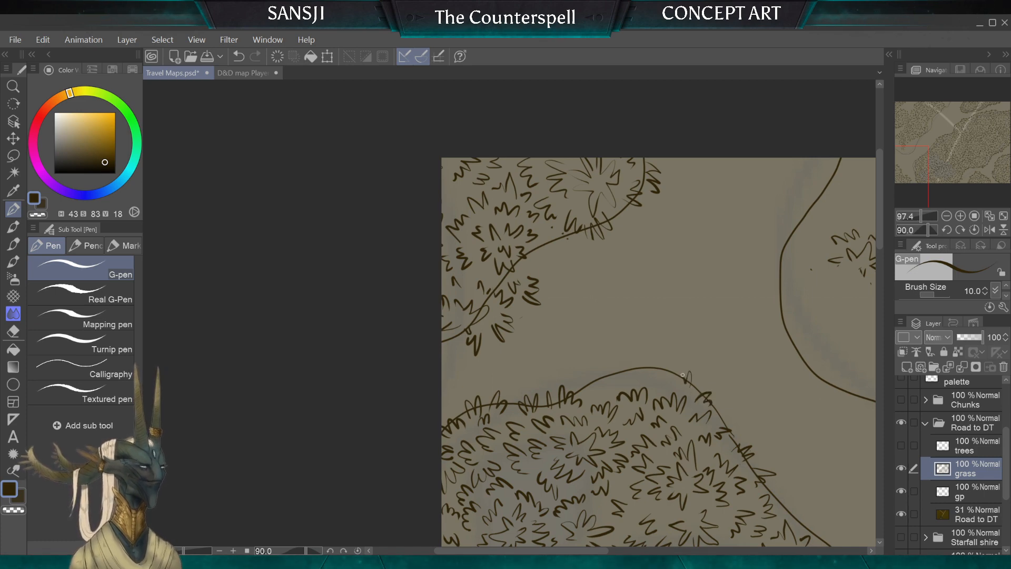
Line the crest and slope of the outline's hump with grass tufts, redrawing the ones on the slope
{"action": "left_click_drag", "start_coordinate": [656, 378], "coordinate": [606, 376]}
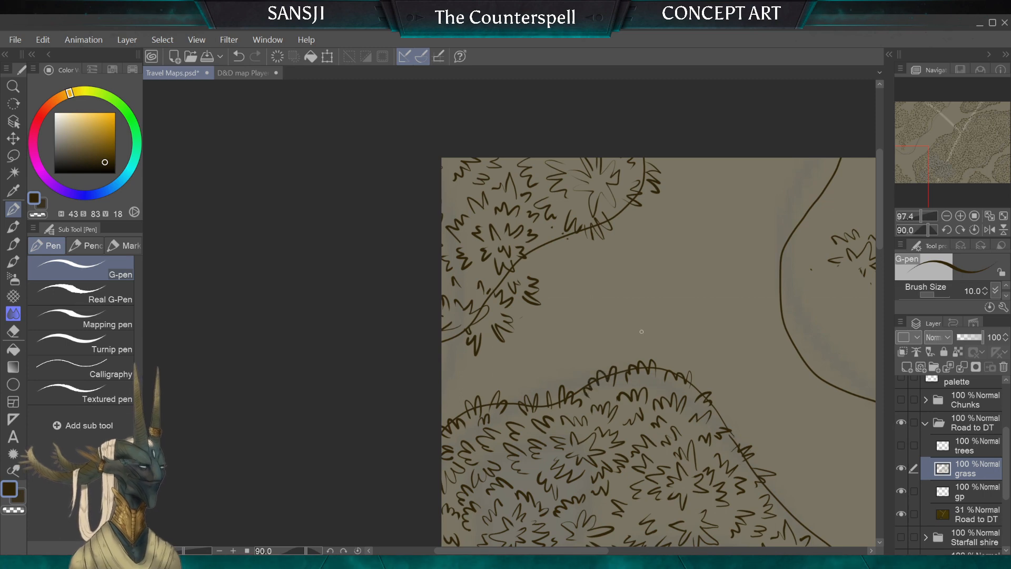
{"action": "key", "text": "ctrl+z"}
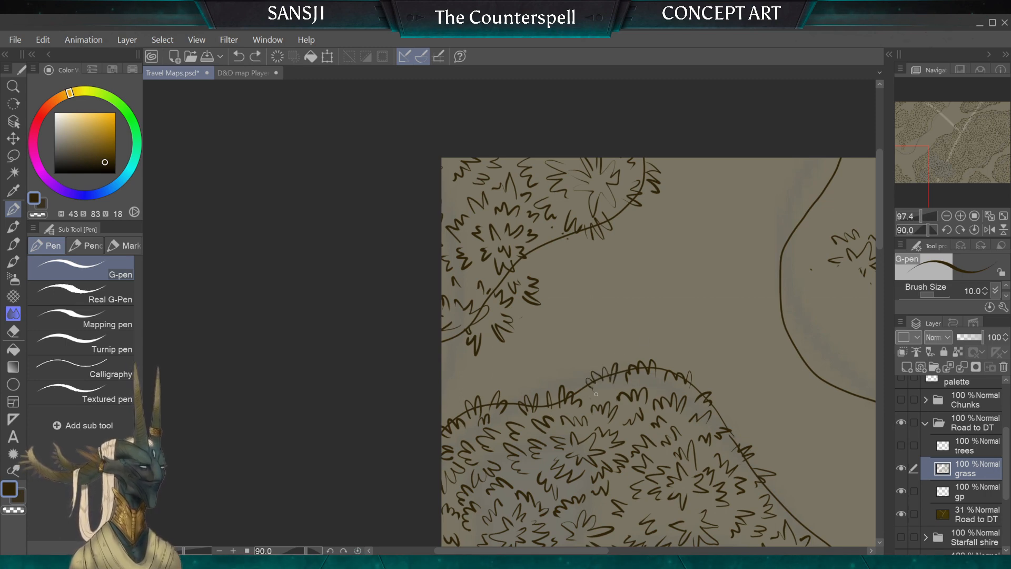
{"action": "key", "text": "ctrl+z"}
{"action": "left_click_drag", "start_coordinate": [612, 385], "coordinate": [589, 385]}
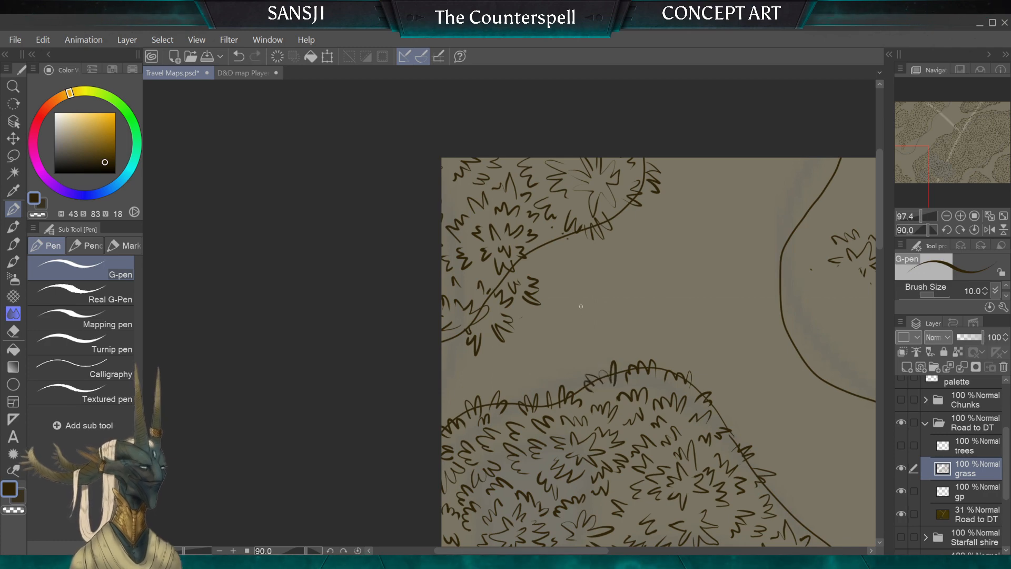
{"action": "key", "text": "ctrl+z"}
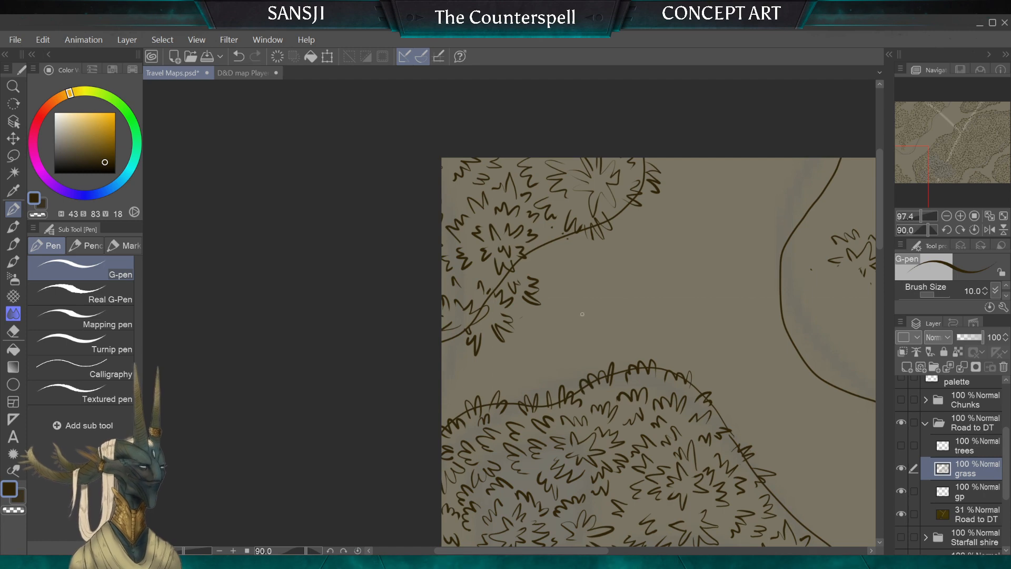
{"action": "key", "text": "ctrl+z"}
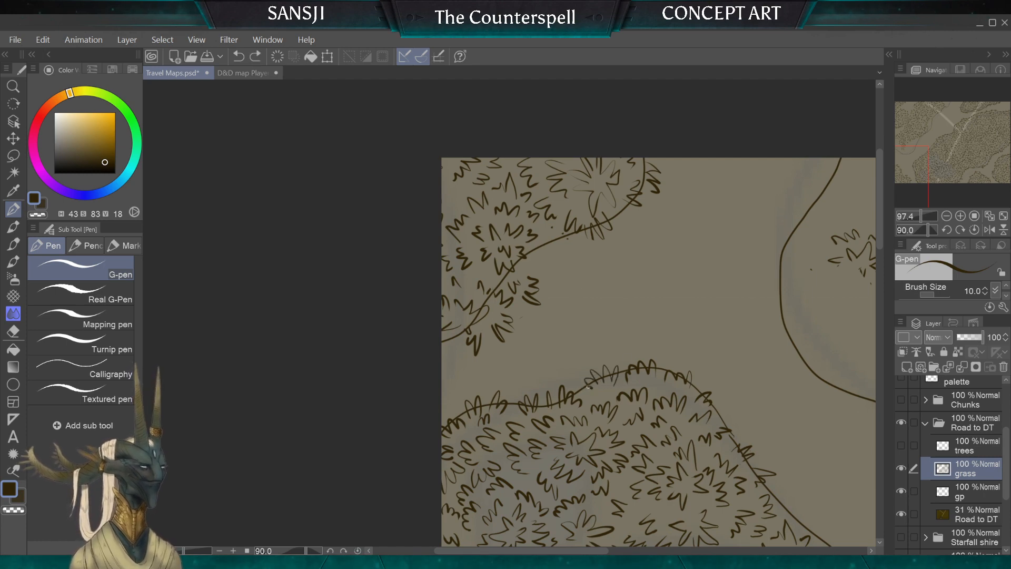
{"action": "left_click_drag", "start_coordinate": [588, 386], "coordinate": [584, 393]}
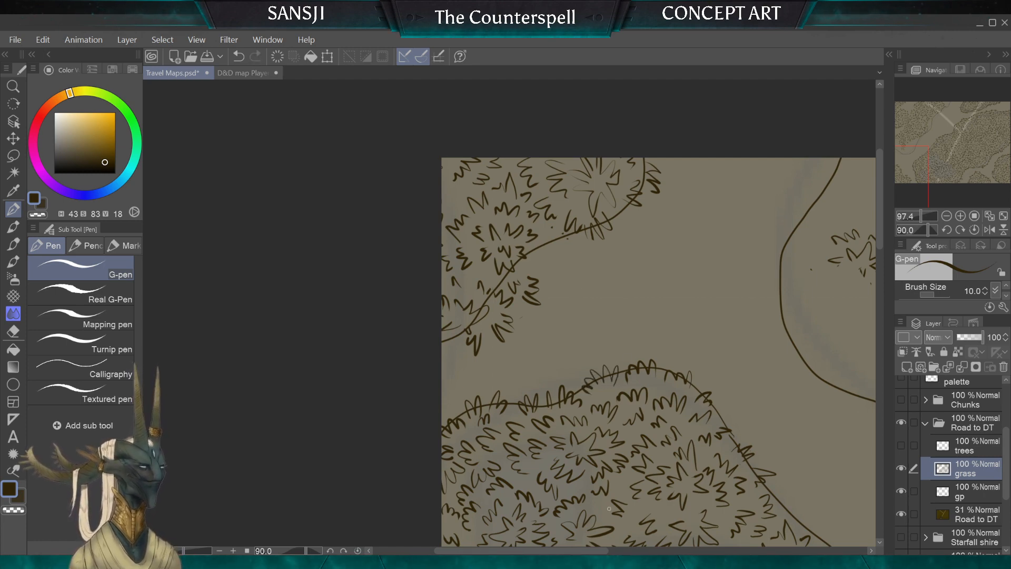
Add rounded grass tufts to the bare stretches of the large forest's outline facing the clearing
{"action": "scroll", "coordinate": [510, 314], "scroll_direction": "down", "scroll_amount": 5}
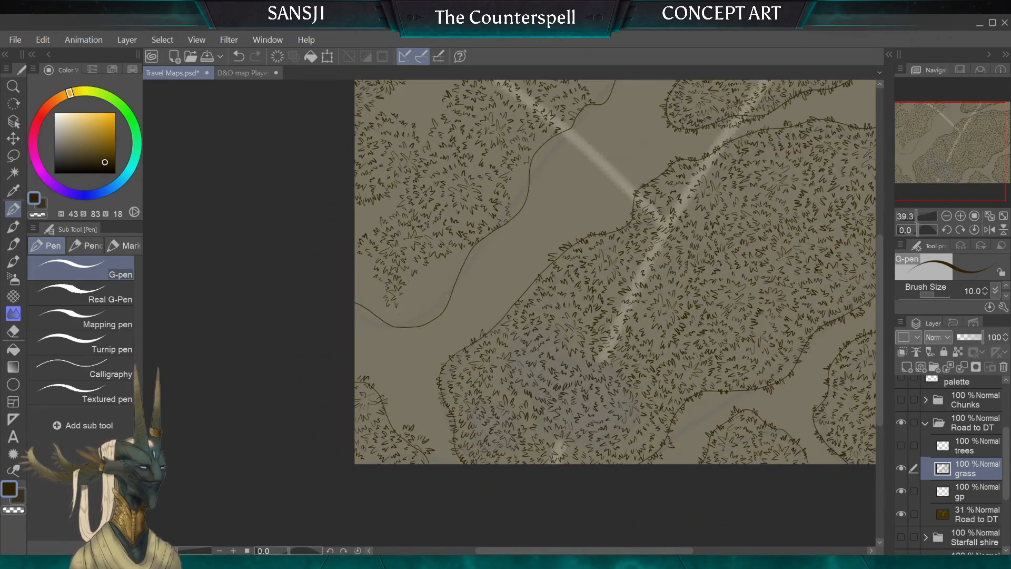
{"action": "scroll", "coordinate": [510, 313], "scroll_direction": "down", "scroll_amount": 2}
{"action": "scroll", "coordinate": [510, 313], "scroll_direction": "up", "scroll_amount": 6}
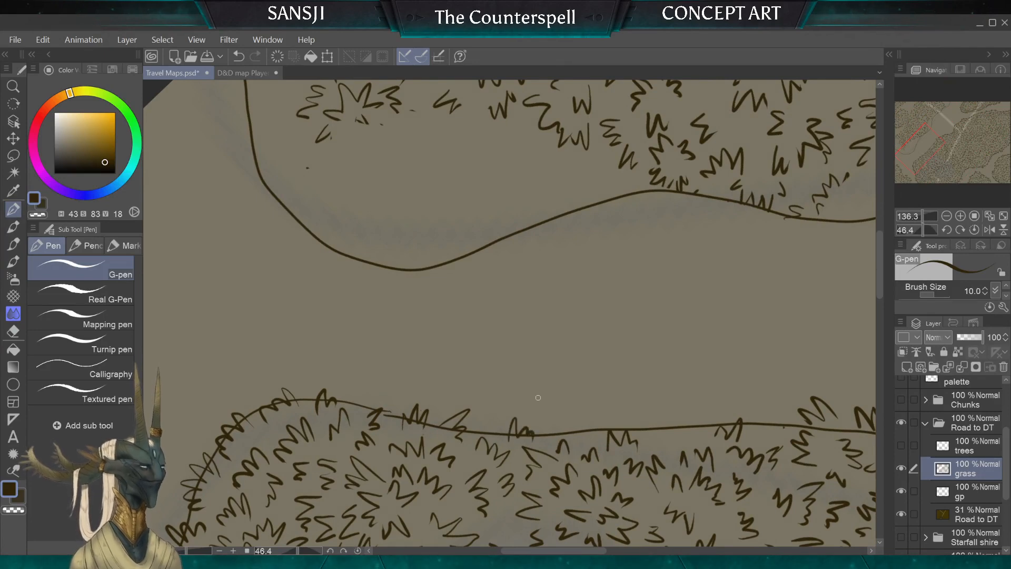
{"action": "left_click_drag", "start_coordinate": [668, 428], "coordinate": [686, 416]}
{"action": "left_click_drag", "start_coordinate": [651, 428], "coordinate": [665, 427]}
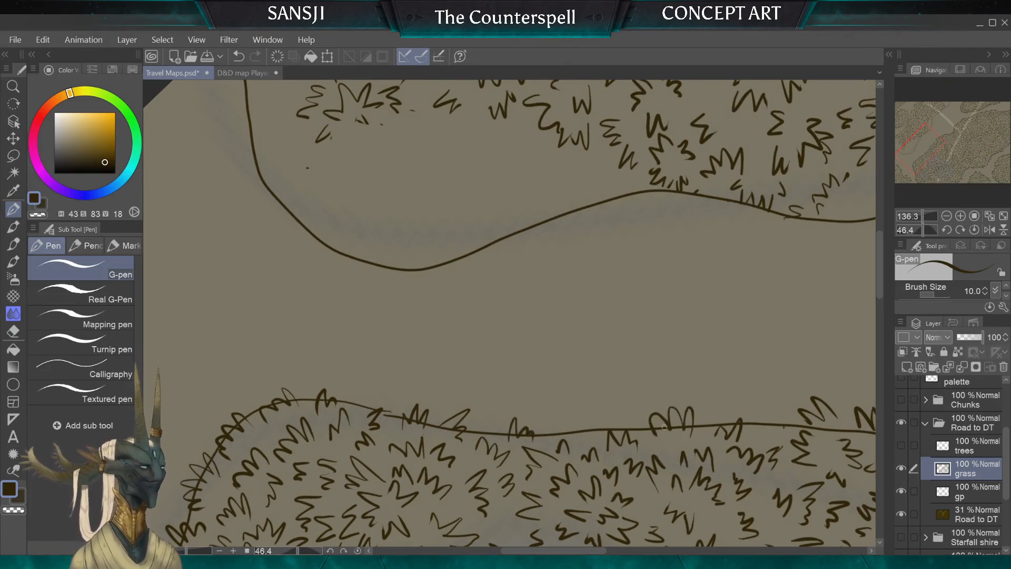
{"action": "key", "text": "e"}
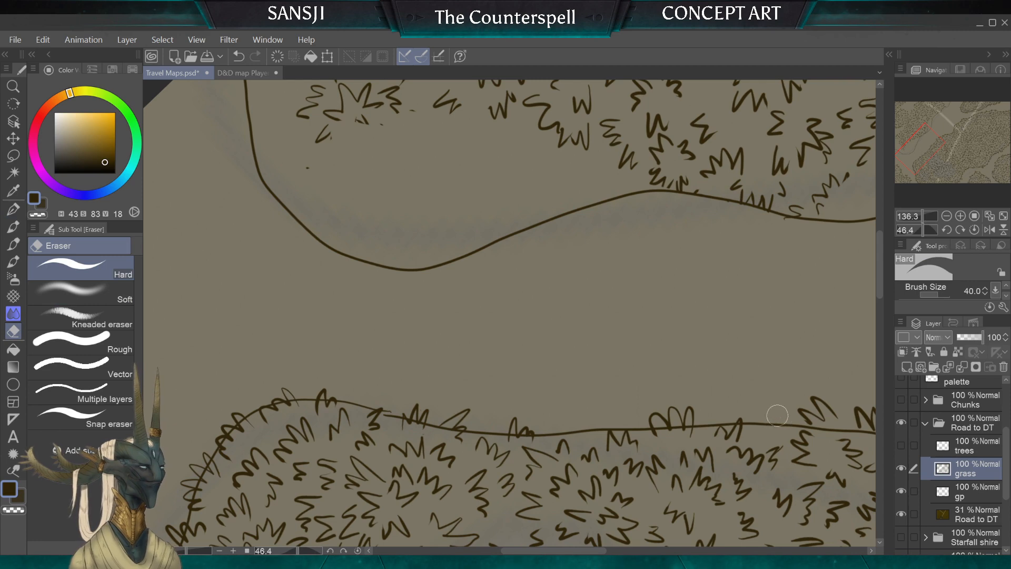
{"action": "key", "text": "p"}
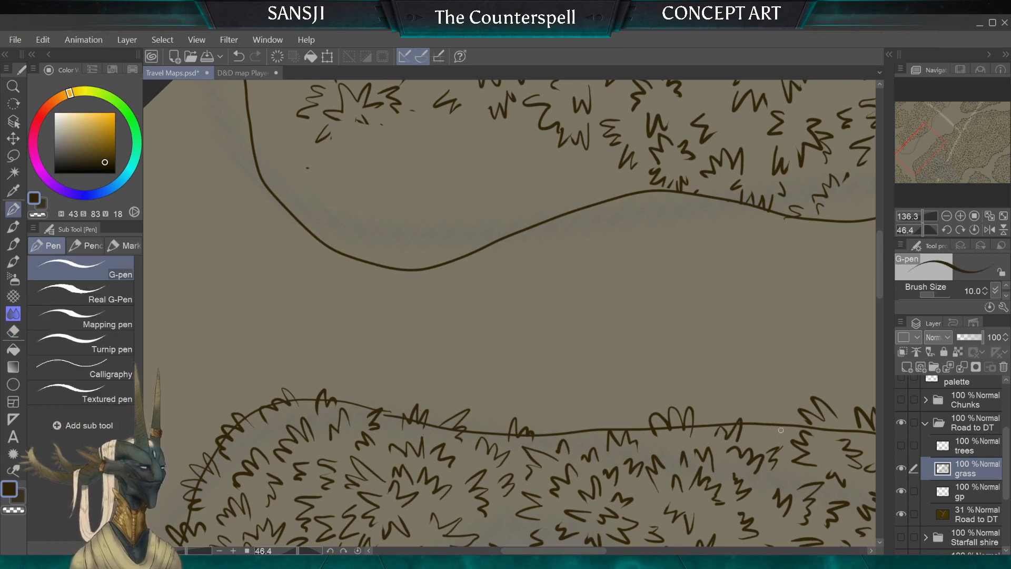
{"action": "left_click_drag", "start_coordinate": [779, 408], "coordinate": [758, 424]}
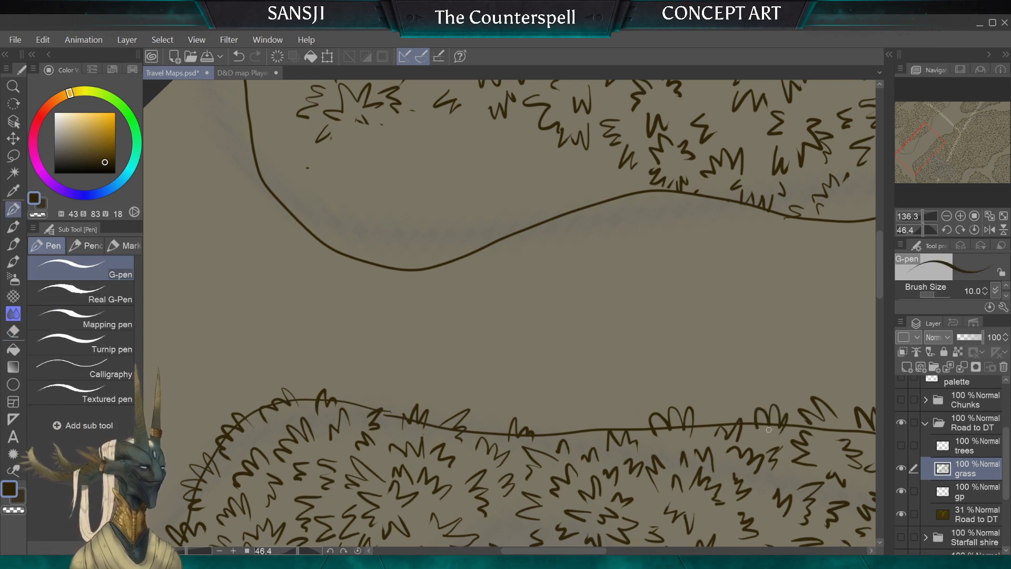
Draw grass tufts over the small corner grove's outline, including where it meets the map border, undoing the misplaced border tuft
{"action": "scroll", "coordinate": [510, 314], "scroll_direction": "down", "scroll_amount": 5}
{"action": "scroll", "coordinate": [510, 314], "scroll_direction": "down", "scroll_amount": 1}
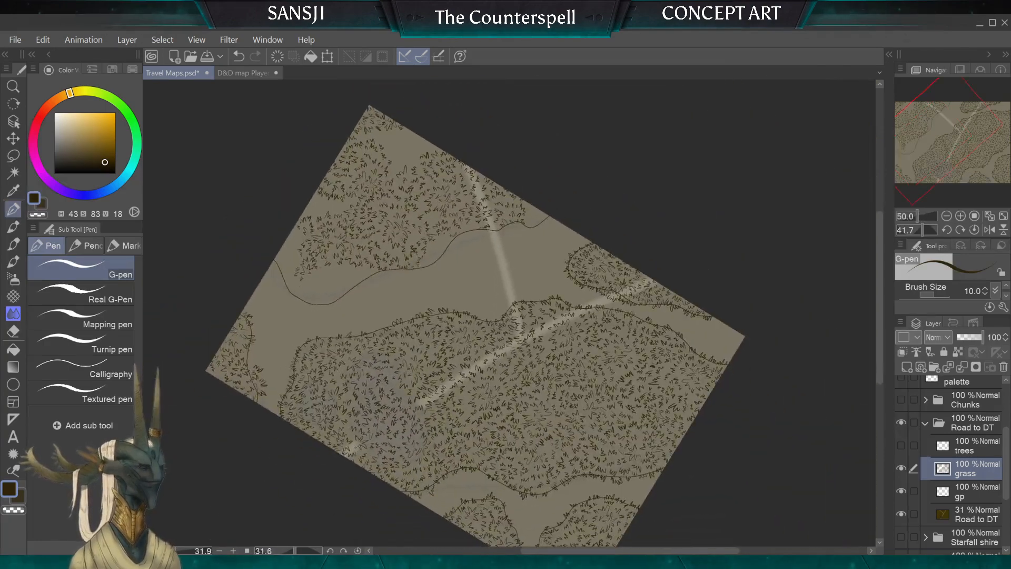
{"action": "scroll", "coordinate": [510, 313], "scroll_direction": "up", "scroll_amount": 4}
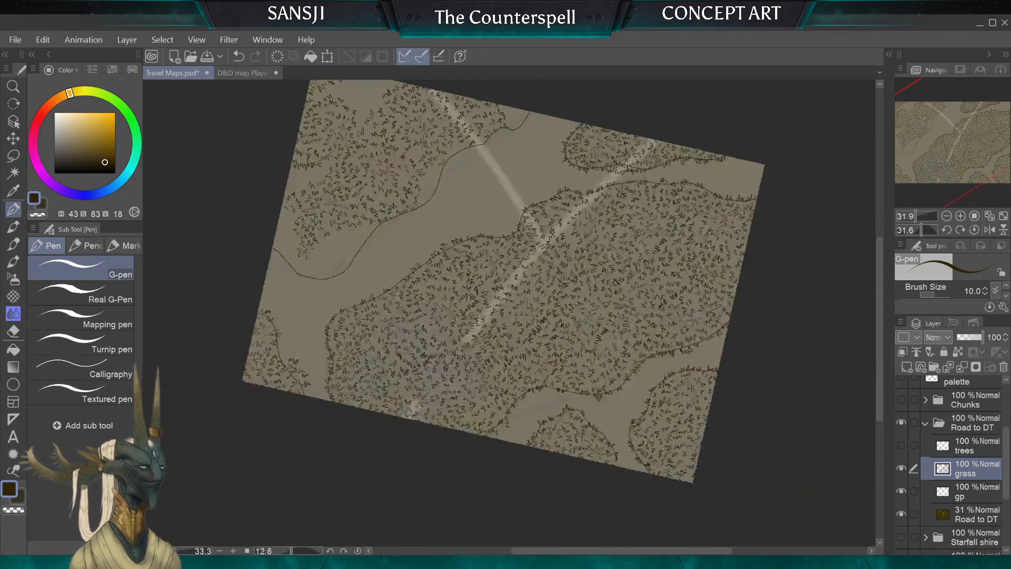
{"action": "scroll", "coordinate": [510, 314], "scroll_direction": "up", "scroll_amount": 4}
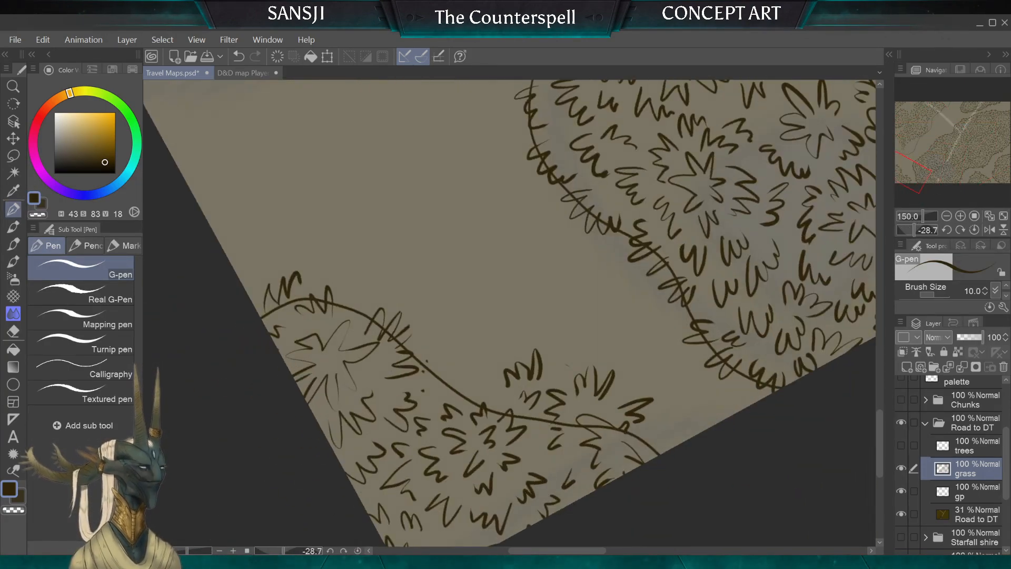
{"action": "key", "text": "e"}
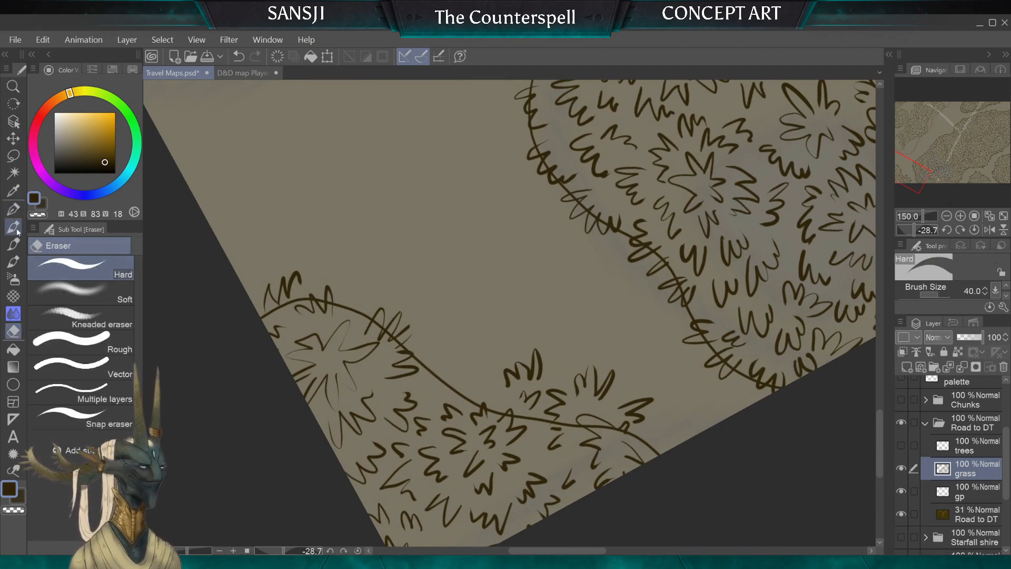
{"action": "left_click", "coordinate": [13, 209]}
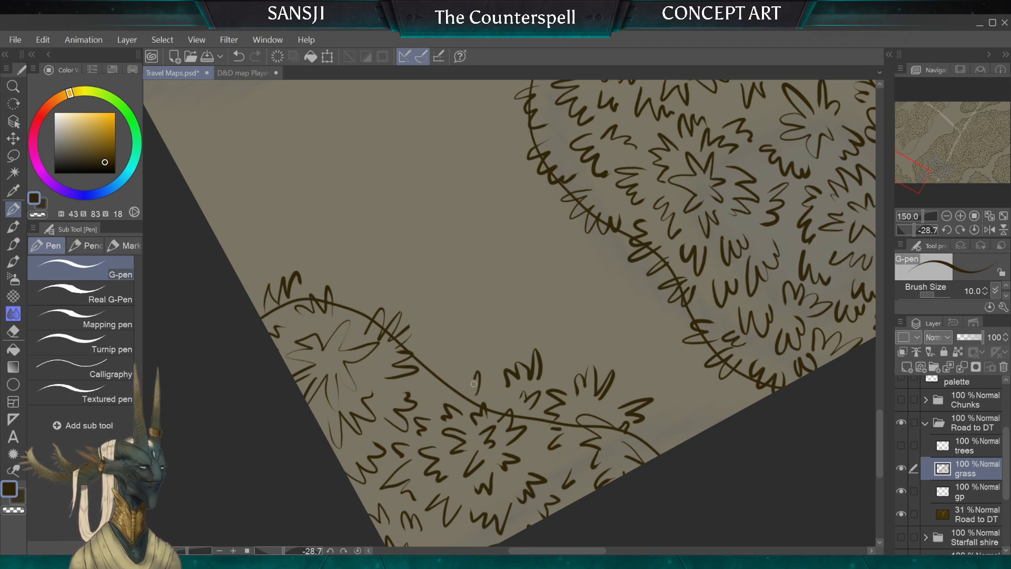
{"action": "left_click_drag", "start_coordinate": [463, 392], "coordinate": [476, 368]}
{"action": "left_click_drag", "start_coordinate": [659, 442], "coordinate": [680, 421]}
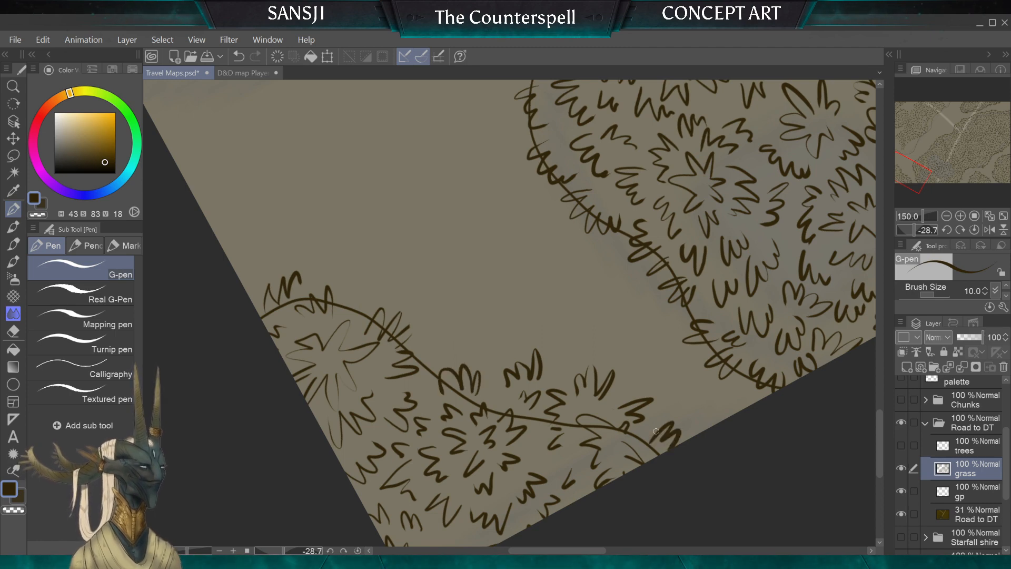
{"action": "key", "text": "ctrl+z"}
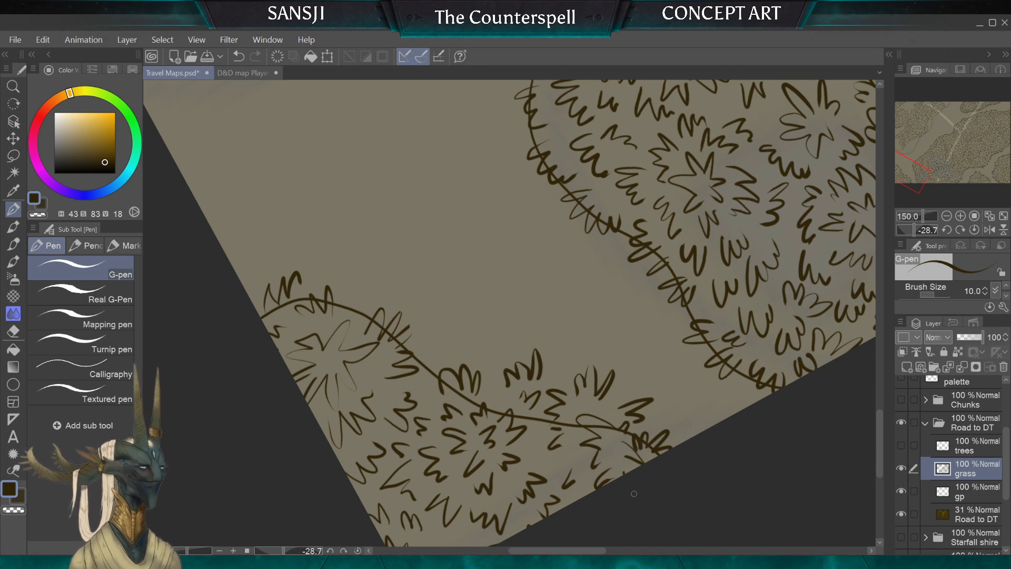
Erase the sketchy clump strokes inside the corner grove, beside the outline near the map border
{"action": "left_click", "coordinate": [13, 337]}
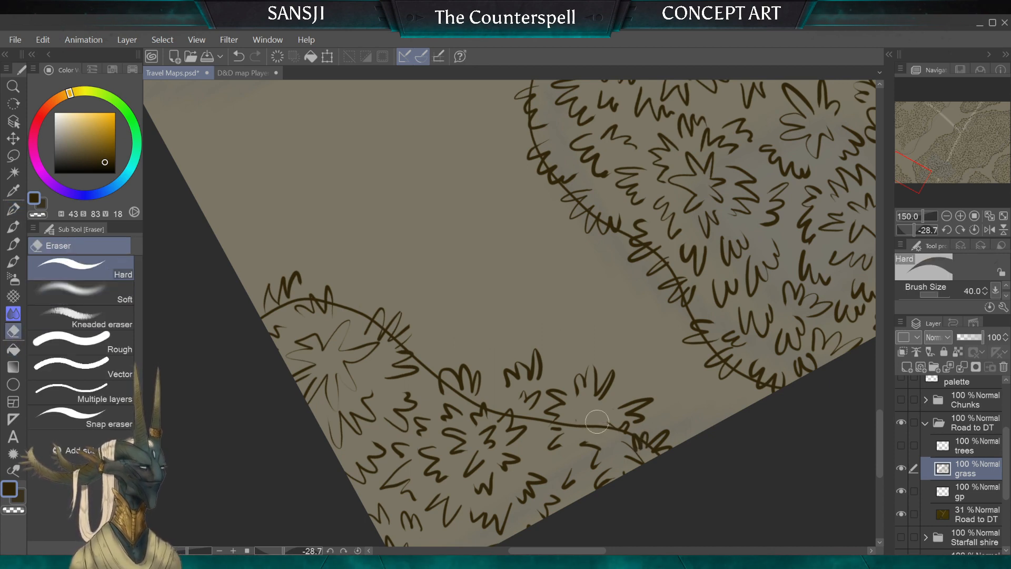
{"action": "mouse_move", "coordinate": [596, 431]}
{"action": "left_mouse_down"}
{"action": "mouse_move", "coordinate": [605, 477]}
{"action": "mouse_move", "coordinate": [610, 462]}
{"action": "mouse_move", "coordinate": [628, 461]}
{"action": "left_mouse_up"}
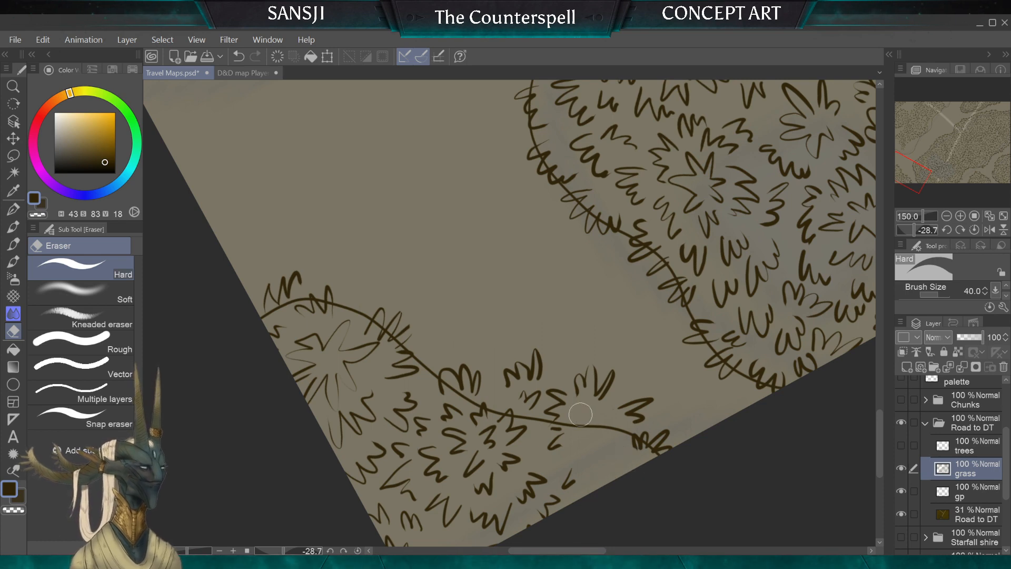
{"action": "left_click", "coordinate": [13, 209]}
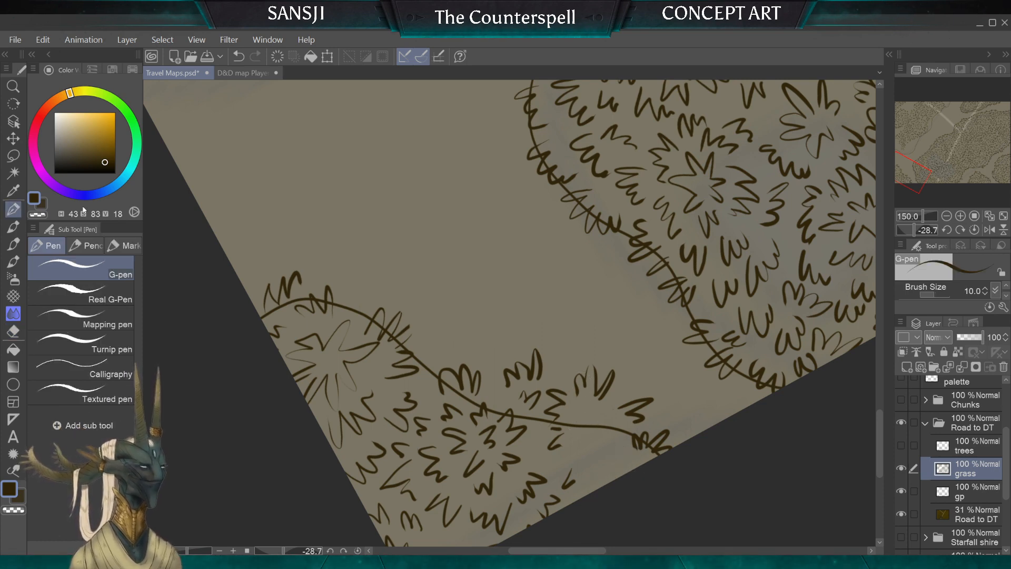
Refill the erased patch of the corner grove with small tufts between the outline and map border, undoing stray strokes
{"action": "scroll", "coordinate": [510, 313], "scroll_direction": "down", "scroll_amount": 5}
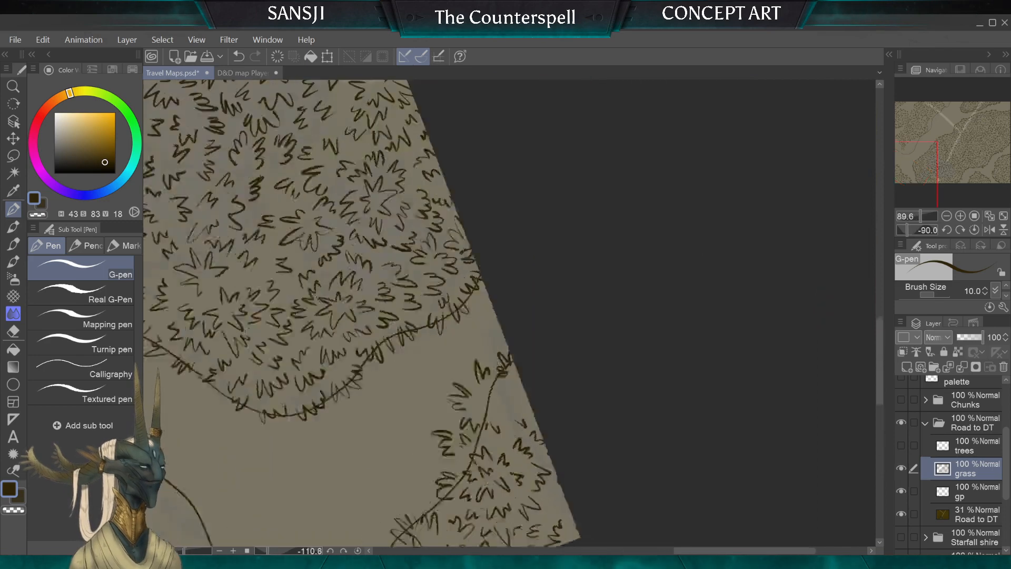
{"action": "scroll", "coordinate": [509, 313], "scroll_direction": "up", "scroll_amount": 4}
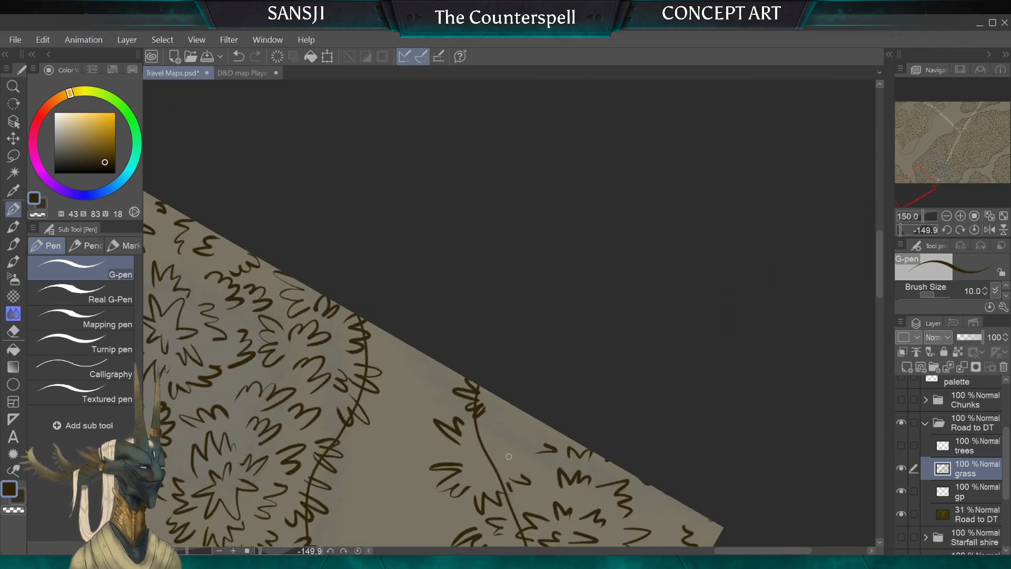
{"action": "left_click_drag", "start_coordinate": [506, 467], "coordinate": [500, 455]}
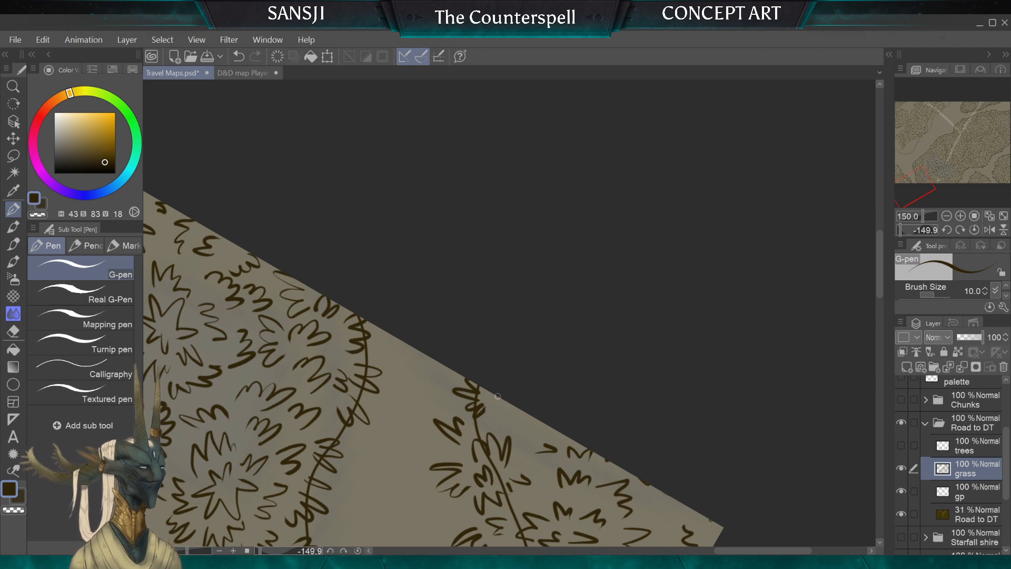
{"action": "left_click_drag", "start_coordinate": [518, 439], "coordinate": [514, 413]}
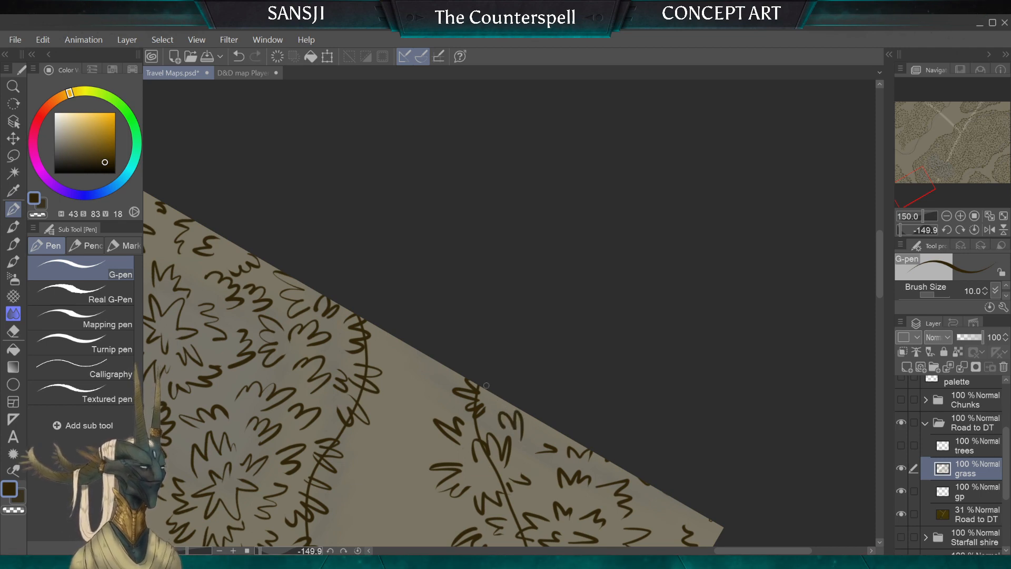
{"action": "scroll", "coordinate": [482, 346], "scroll_direction": "down", "scroll_amount": 3}
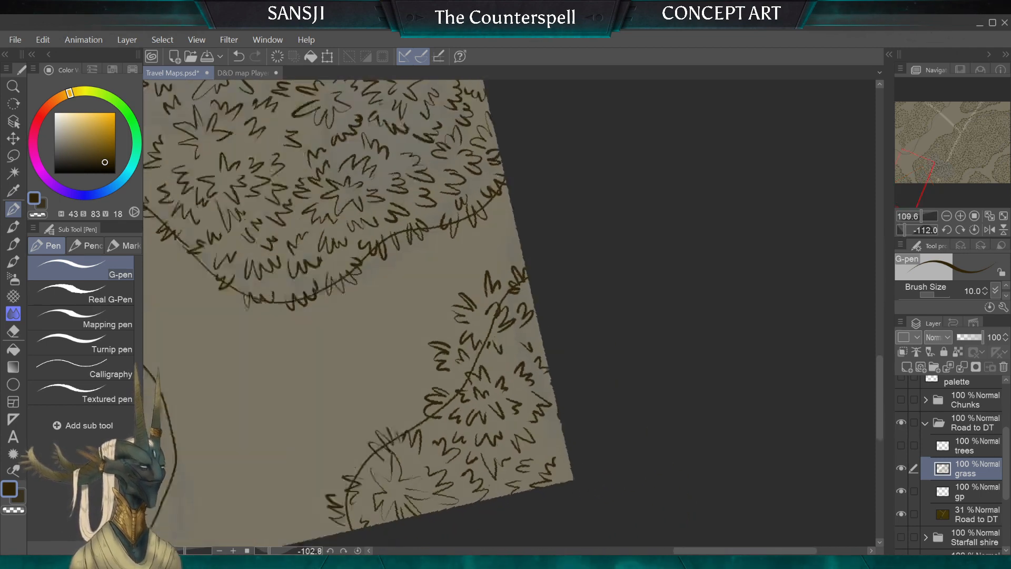
{"action": "scroll", "coordinate": [510, 313], "scroll_direction": "up", "scroll_amount": 3}
{"action": "key", "text": "ctrl+z"}
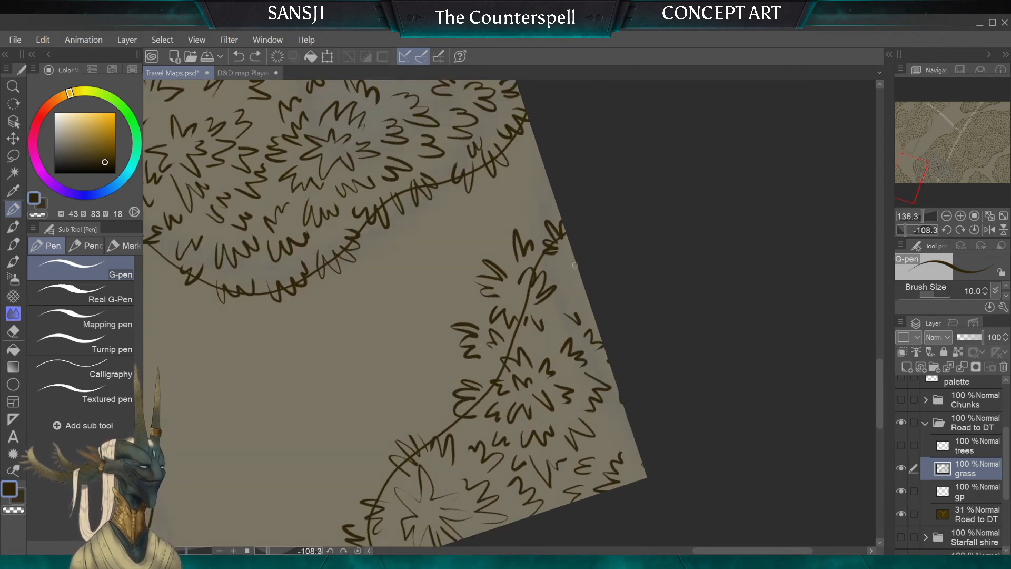
{"action": "left_click_drag", "start_coordinate": [568, 274], "coordinate": [573, 280]}
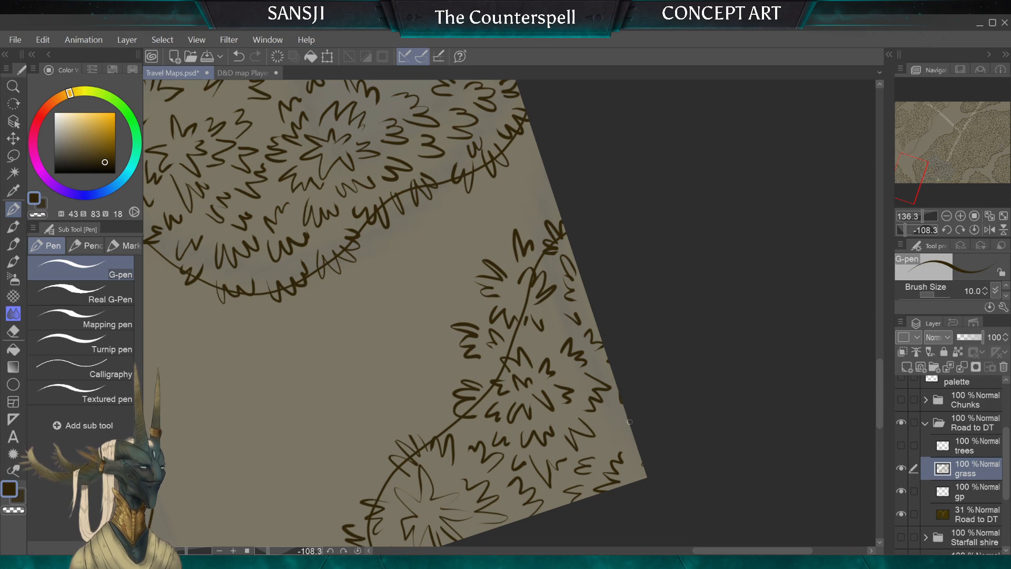
{"action": "key", "text": "ctrl+z"}
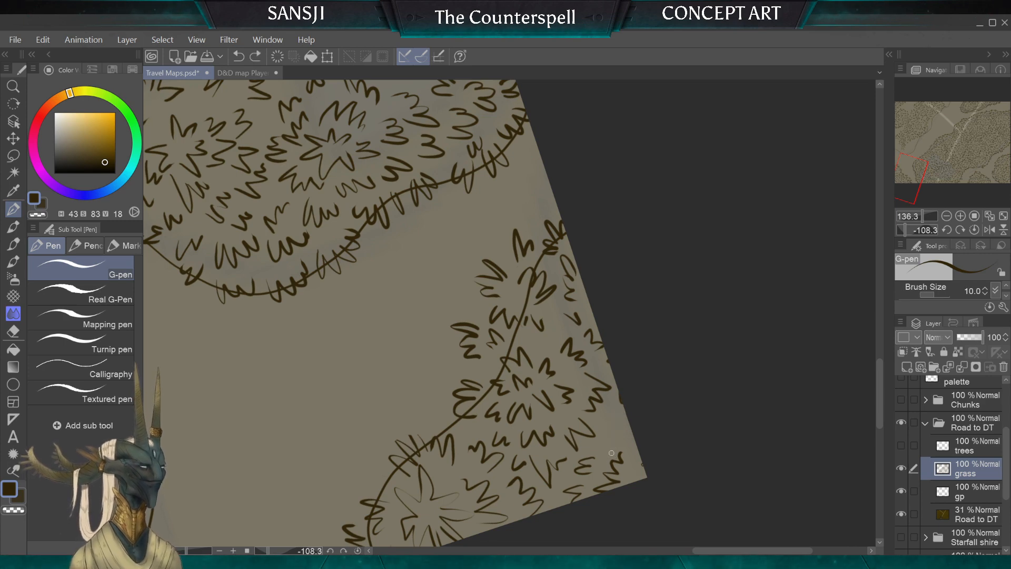
Add grass tufts at the corner grove's map corner and along the bare stretches of its outline
{"action": "left_click_drag", "start_coordinate": [619, 425], "coordinate": [606, 447]}
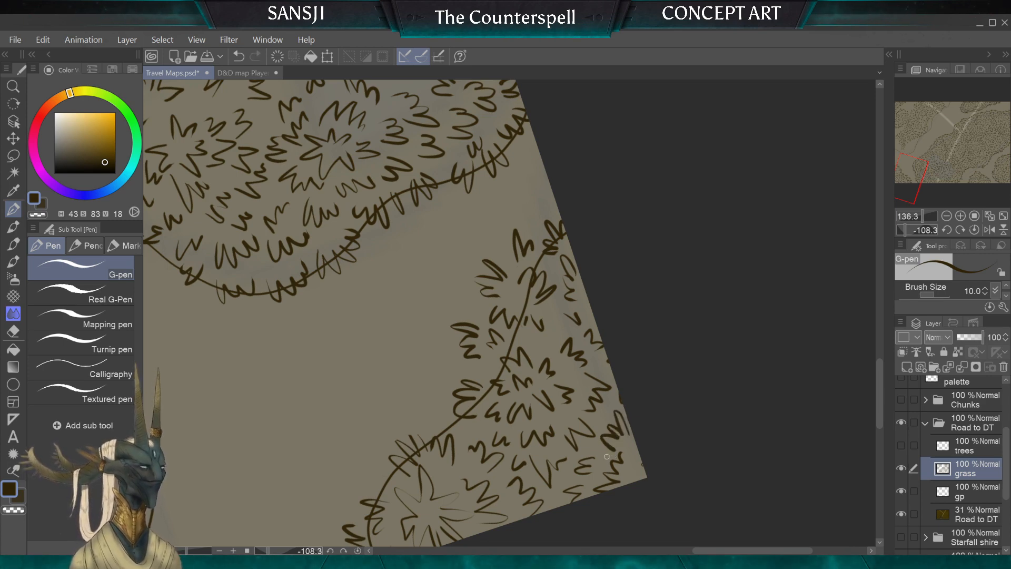
{"action": "scroll", "coordinate": [509, 313], "scroll_direction": "down", "scroll_amount": 2}
{"action": "scroll", "coordinate": [510, 313], "scroll_direction": "down", "scroll_amount": 1}
{"action": "scroll", "coordinate": [509, 313], "scroll_direction": "up", "scroll_amount": 4}
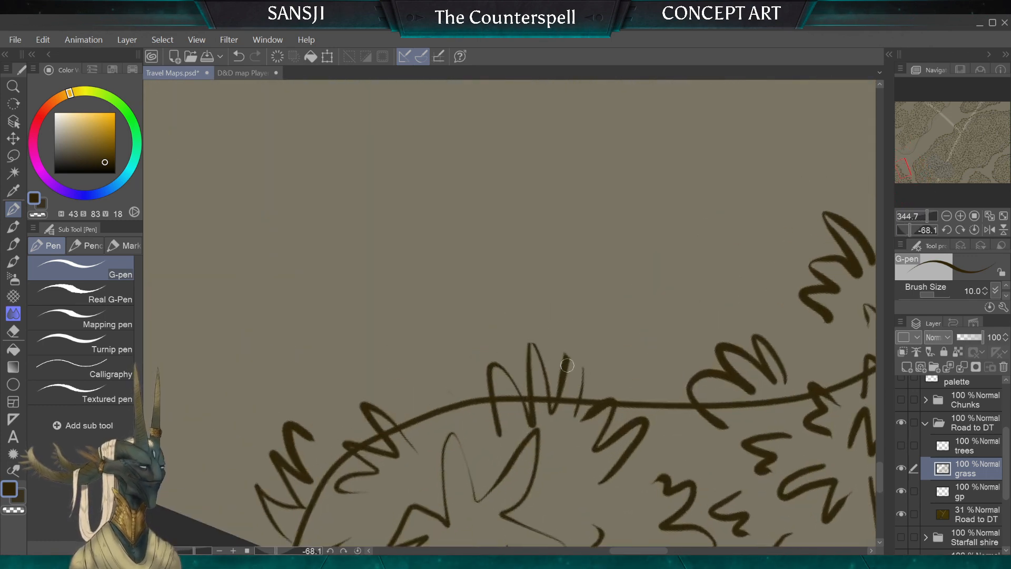
{"action": "mouse_move", "coordinate": [567, 365]}
{"action": "left_mouse_down"}
{"action": "mouse_move", "coordinate": [575, 337]}
{"action": "mouse_move", "coordinate": [583, 395]}
{"action": "mouse_move", "coordinate": [573, 419]}
{"action": "left_mouse_up"}
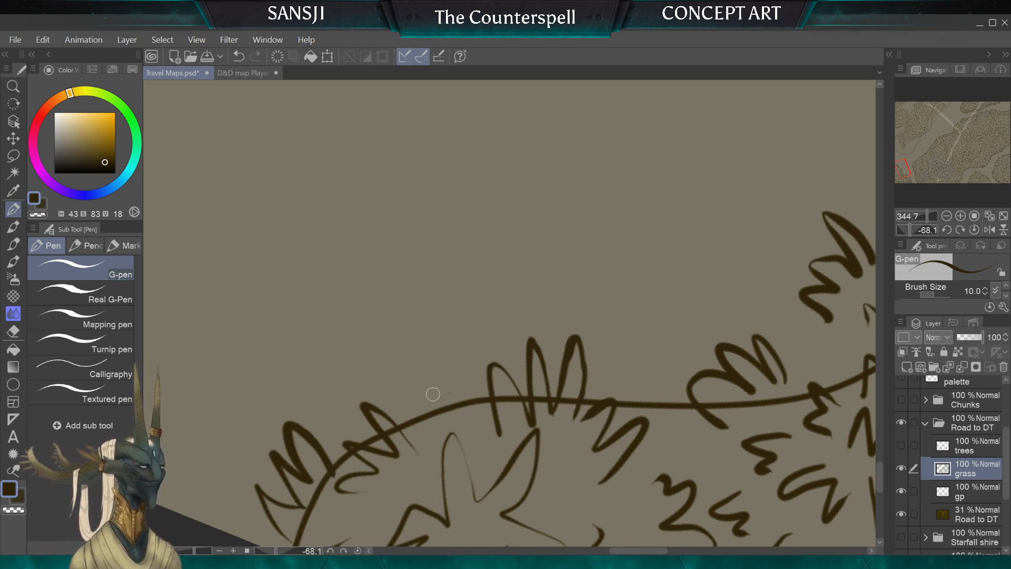
{"action": "mouse_move", "coordinate": [424, 372]}
{"action": "left_mouse_down"}
{"action": "mouse_move", "coordinate": [448, 427]}
{"action": "mouse_move", "coordinate": [449, 404]}
{"action": "left_mouse_up"}
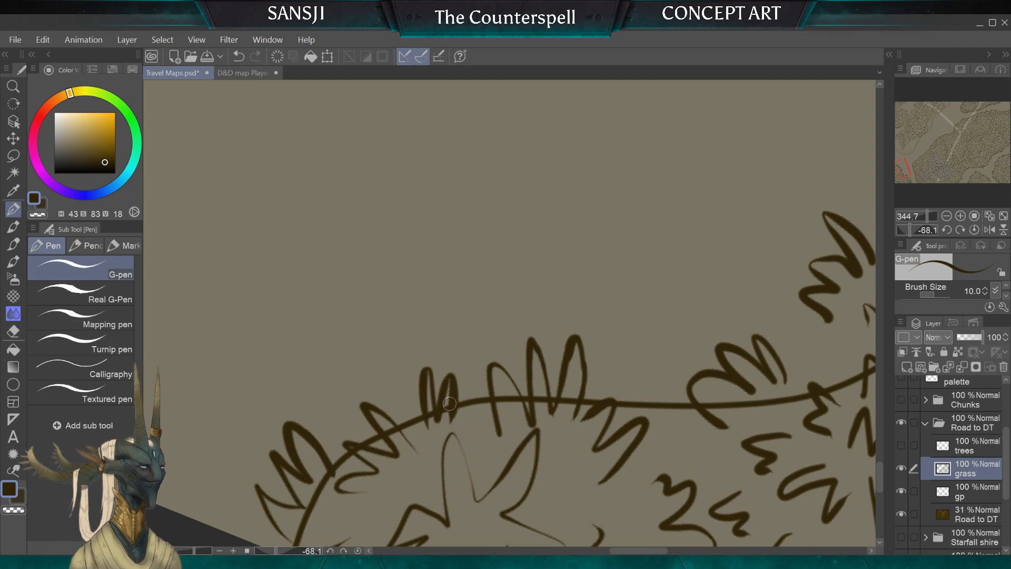
{"action": "mouse_move", "coordinate": [823, 353]}
{"action": "left_mouse_down"}
{"action": "mouse_move", "coordinate": [794, 326]}
{"action": "mouse_move", "coordinate": [794, 377]}
{"action": "left_mouse_up"}
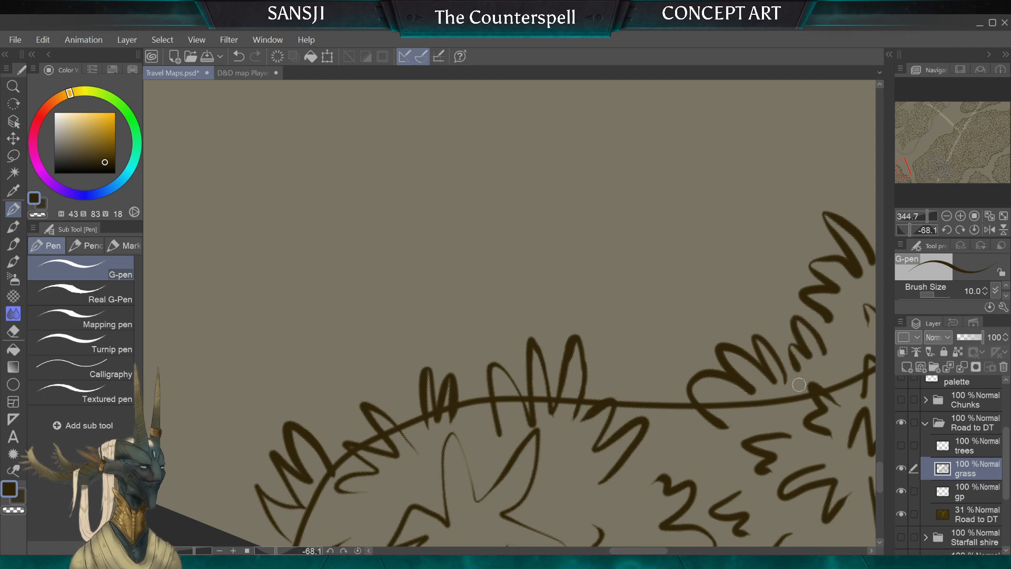
Erase the stray specks between the unfinished forest's outermost leafy clump and its rounded outline, adjusting the hard eraser's size as needed
{"action": "scroll", "coordinate": [510, 313], "scroll_direction": "down", "scroll_amount": 3}
{"action": "scroll", "coordinate": [509, 313], "scroll_direction": "down", "scroll_amount": 5}
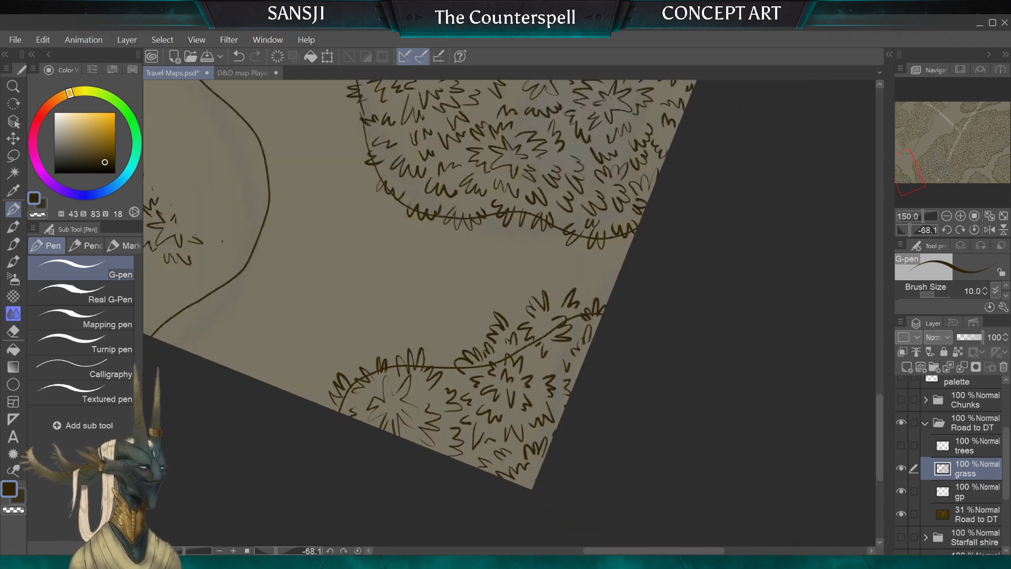
{"action": "left_click_drag", "start_coordinate": [342, 264], "coordinate": [785, 364]}
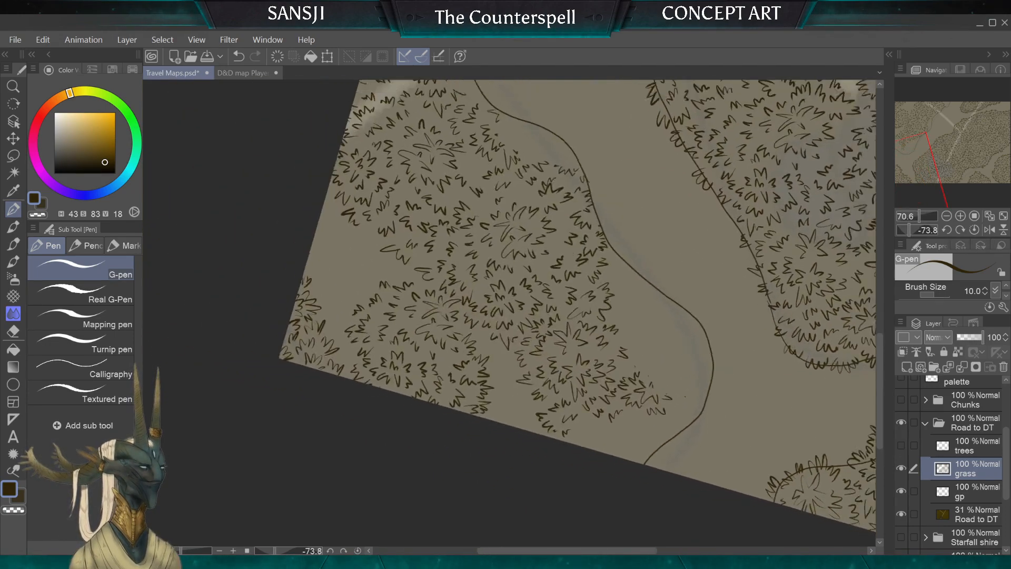
{"action": "scroll", "coordinate": [510, 313], "scroll_direction": "down", "scroll_amount": 1}
{"action": "left_click_drag", "start_coordinate": [509, 263], "coordinate": [540, 355]}
{"action": "left_click_drag", "start_coordinate": [527, 121], "coordinate": [518, 149]}
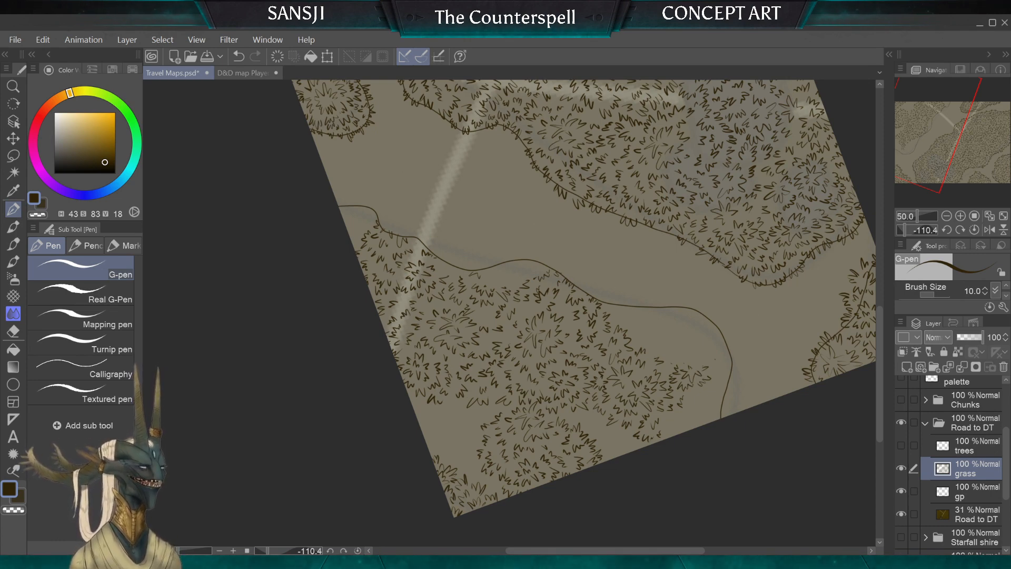
{"action": "scroll", "coordinate": [608, 357], "scroll_direction": "up", "scroll_amount": 1}
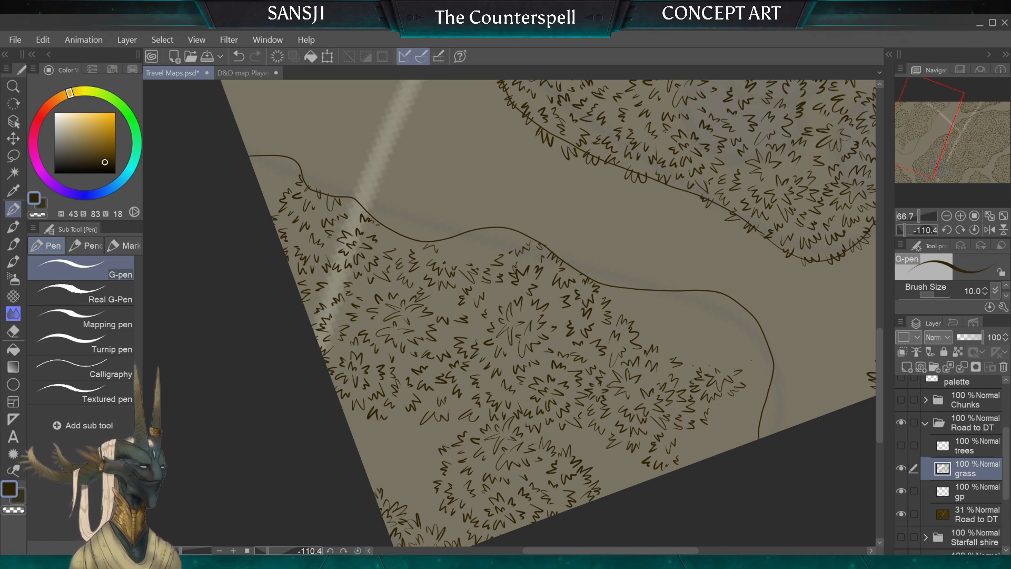
{"action": "left_click_drag", "start_coordinate": [810, 412], "coordinate": [795, 399]}
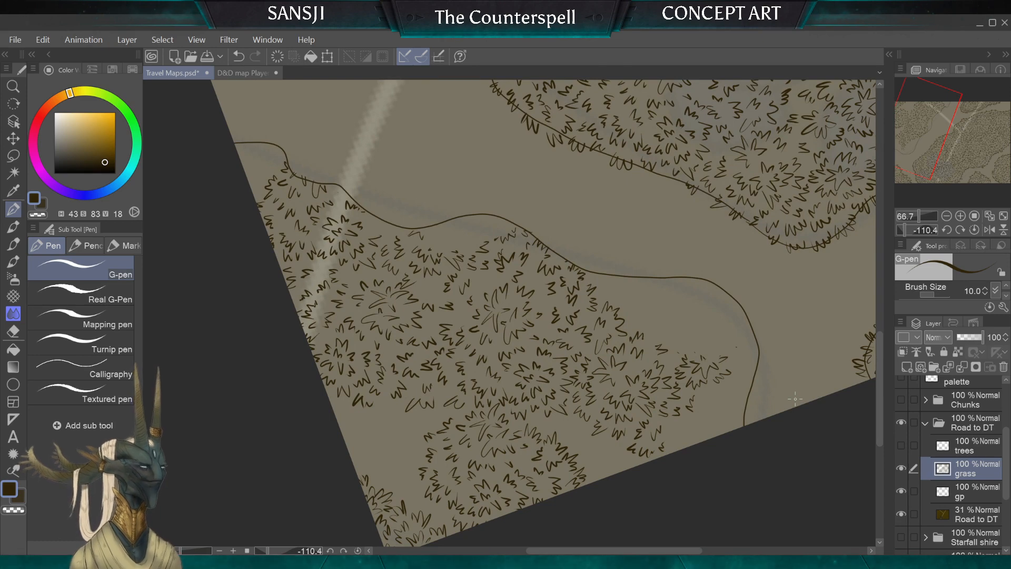
{"action": "scroll", "coordinate": [510, 313], "scroll_direction": "up", "scroll_amount": 3}
{"action": "left_click_drag", "start_coordinate": [838, 364], "coordinate": [677, 349]}
{"action": "scroll", "coordinate": [510, 313], "scroll_direction": "up", "scroll_amount": 5}
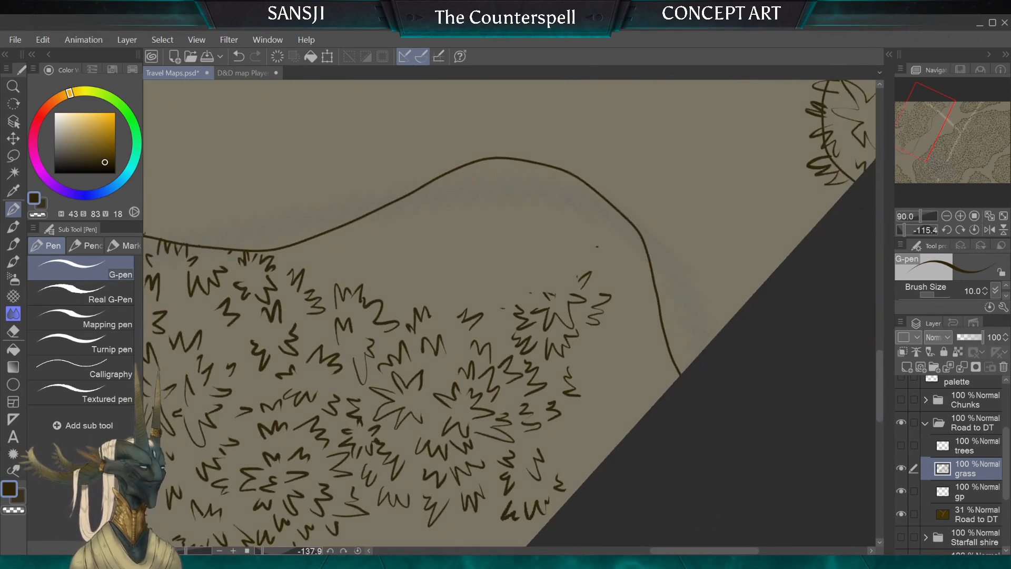
{"action": "scroll", "coordinate": [510, 313], "scroll_direction": "up", "scroll_amount": 1}
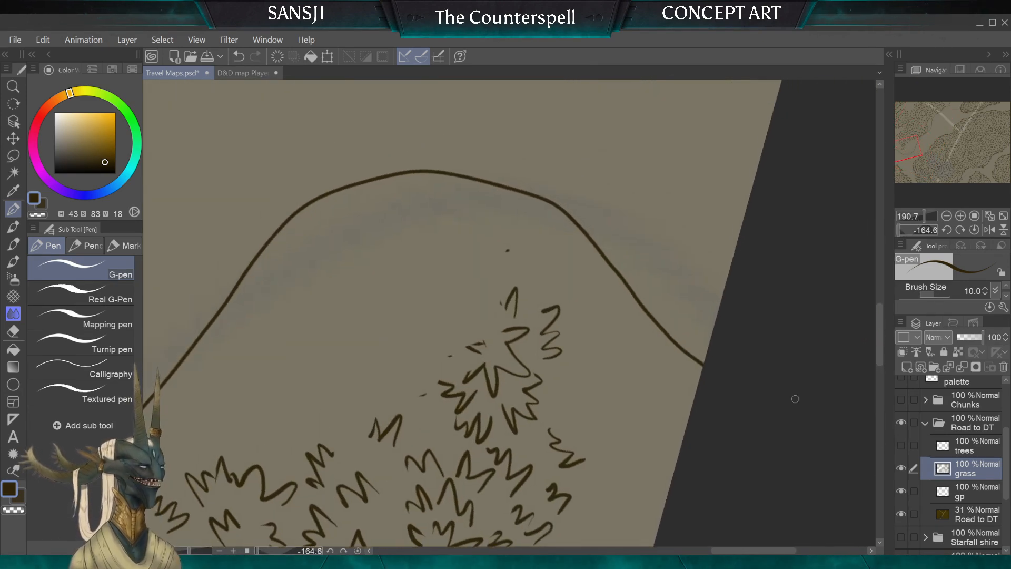
{"action": "left_click", "coordinate": [13, 331]}
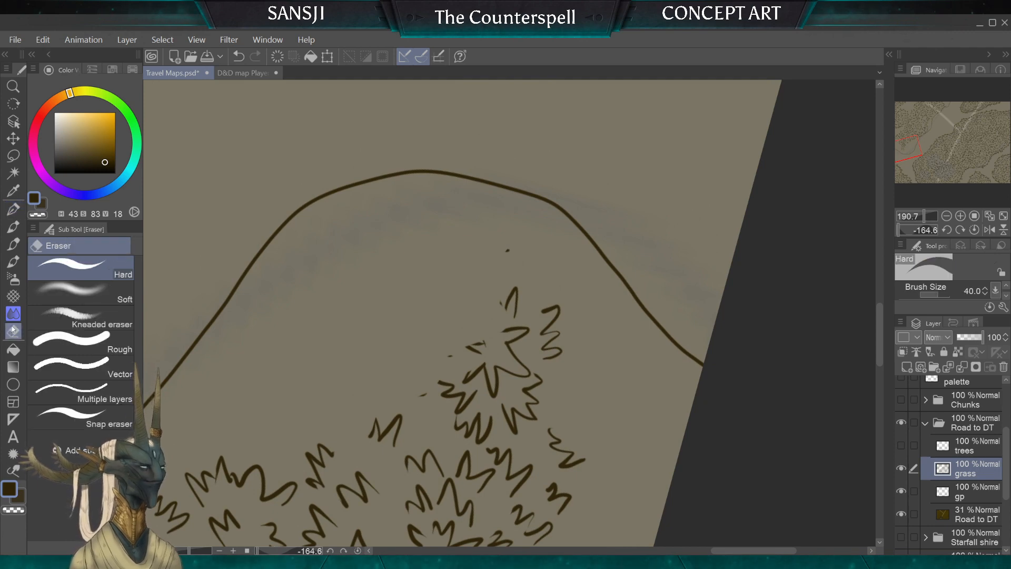
{"action": "left_click_drag", "start_coordinate": [417, 385], "coordinate": [422, 393]}
{"action": "key", "text": "["}
{"action": "key", "text": "["}
{"action": "key", "text": "["}
{"action": "key", "text": "["}
{"action": "key", "text": "["}
{"action": "key", "text": "["}
{"action": "key", "text": "["}
{"action": "mouse_move", "coordinate": [451, 357]}
{"action": "left_mouse_down"}
{"action": "mouse_move", "coordinate": [451, 328]}
{"action": "mouse_move", "coordinate": [468, 343]}
{"action": "left_mouse_up"}
{"action": "key", "text": "]"}
{"action": "key", "text": "]"}
{"action": "key", "text": "]"}
{"action": "key", "text": "]"}
{"action": "key", "text": "]"}
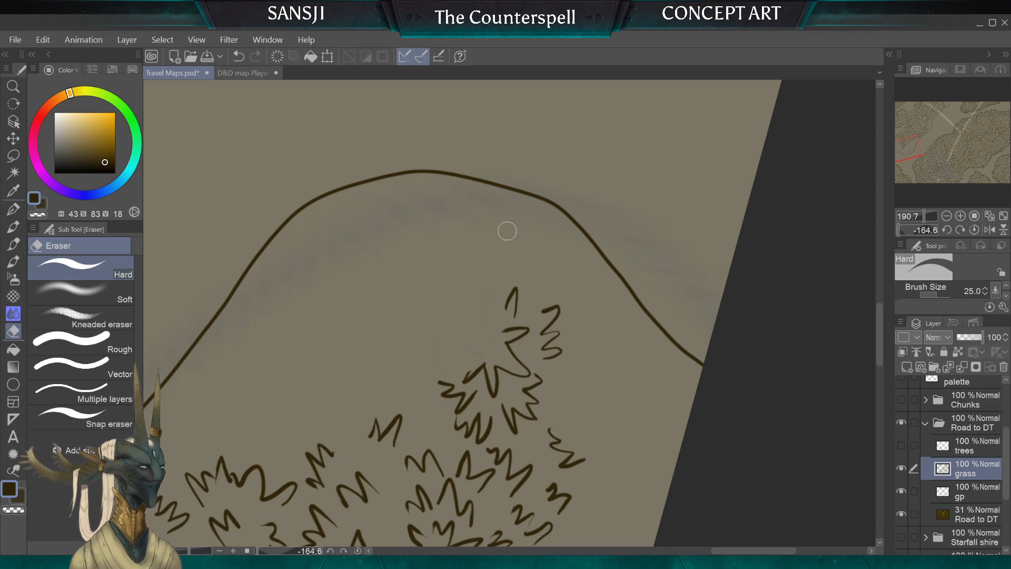
{"action": "key", "text": "bracketleft"}
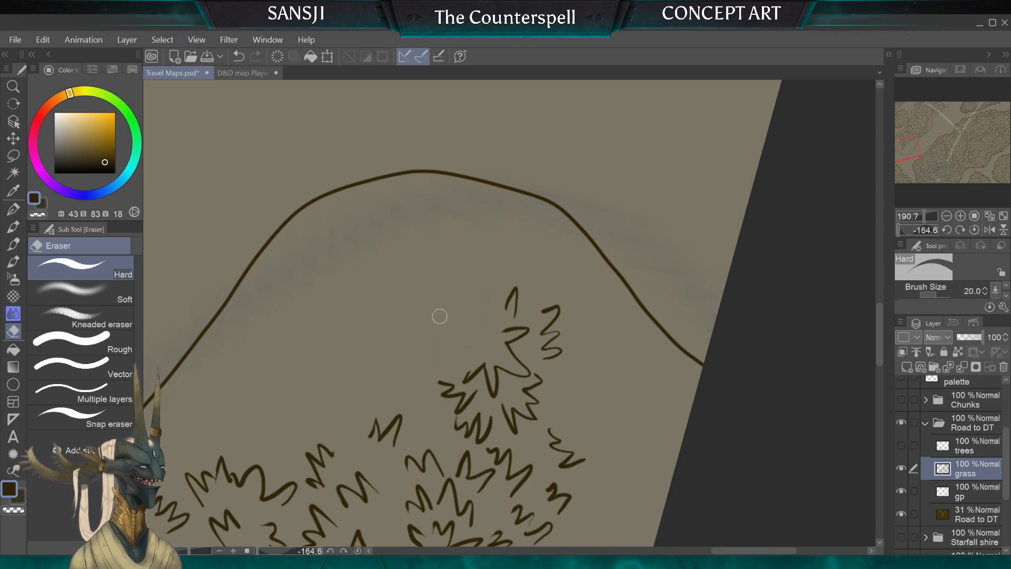
Draw grass tufts with the G-pen where the unfinished forest's outline meets the map border and just inside it
{"action": "left_click", "coordinate": [15, 211]}
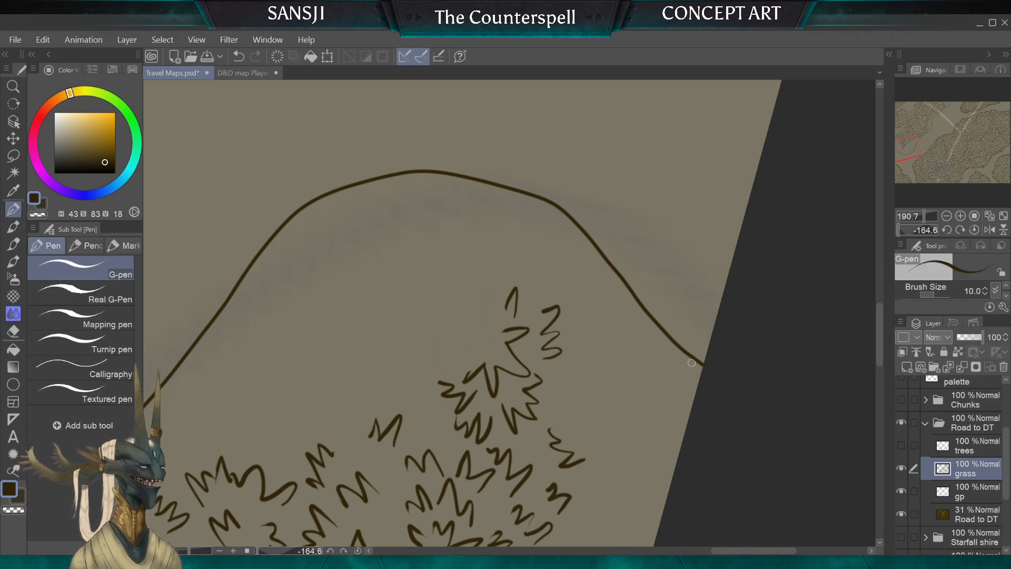
{"action": "mouse_move", "coordinate": [703, 367]}
{"action": "left_mouse_down"}
{"action": "mouse_move", "coordinate": [651, 342]}
{"action": "mouse_move", "coordinate": [673, 411]}
{"action": "left_mouse_up"}
{"action": "left_click_drag", "start_coordinate": [644, 381], "coordinate": [629, 416]}
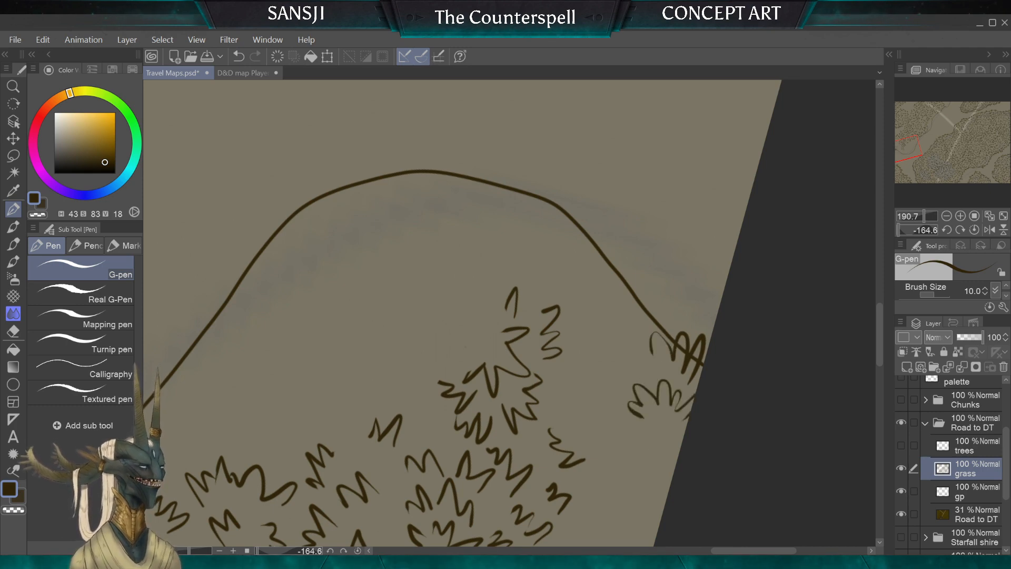
Fill the bare strip along the map border with small tufts, from the outline's end up to the existing leafy clumps
{"action": "scroll", "coordinate": [510, 313], "scroll_direction": "down", "scroll_amount": 5}
{"action": "scroll", "coordinate": [510, 313], "scroll_direction": "up", "scroll_amount": 3}
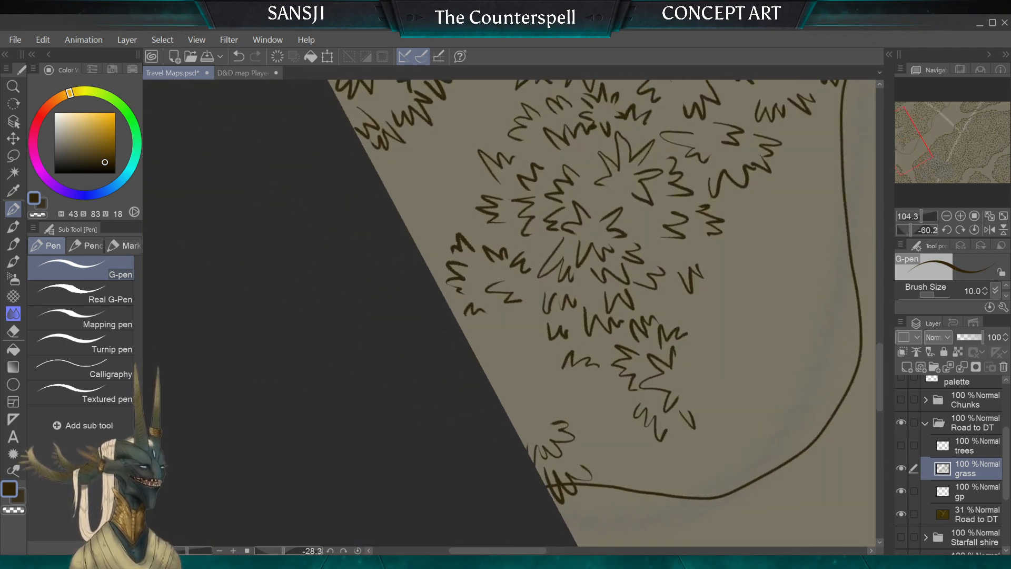
{"action": "scroll", "coordinate": [605, 355], "scroll_direction": "up", "scroll_amount": 2}
{"action": "mouse_move", "coordinate": [526, 399]}
{"action": "left_mouse_down"}
{"action": "mouse_move", "coordinate": [505, 399]}
{"action": "mouse_move", "coordinate": [484, 431]}
{"action": "left_mouse_up"}
{"action": "mouse_move", "coordinate": [527, 351]}
{"action": "left_mouse_down"}
{"action": "mouse_move", "coordinate": [522, 383]}
{"action": "mouse_move", "coordinate": [496, 379]}
{"action": "left_mouse_up"}
{"action": "mouse_move", "coordinate": [493, 363]}
{"action": "left_mouse_down"}
{"action": "mouse_move", "coordinate": [490, 388]}
{"action": "mouse_move", "coordinate": [542, 406]}
{"action": "left_mouse_up"}
{"action": "mouse_move", "coordinate": [514, 334]}
{"action": "left_mouse_down"}
{"action": "mouse_move", "coordinate": [491, 332]}
{"action": "mouse_move", "coordinate": [463, 351]}
{"action": "left_mouse_up"}
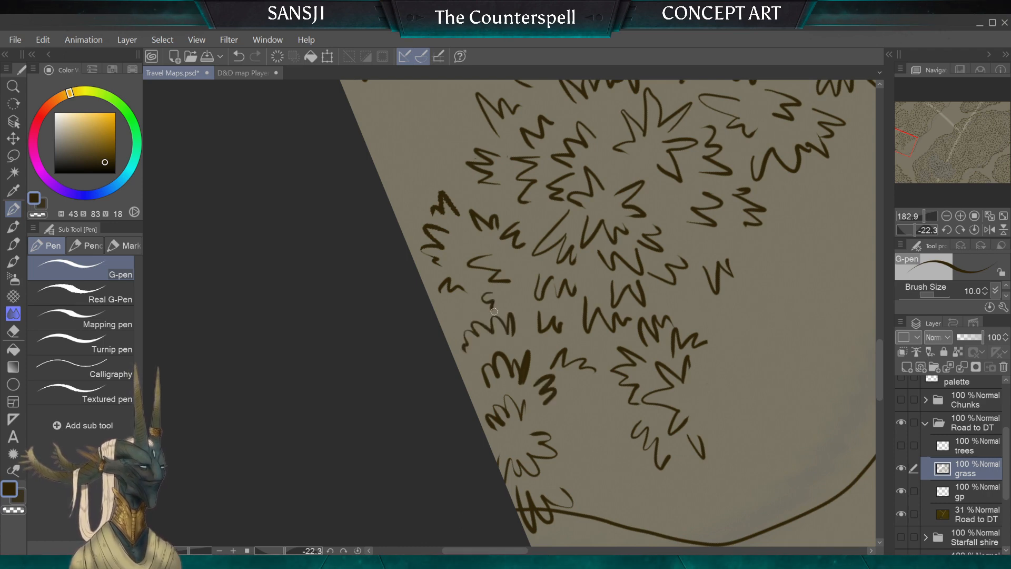
{"action": "left_click_drag", "start_coordinate": [447, 283], "coordinate": [444, 316]}
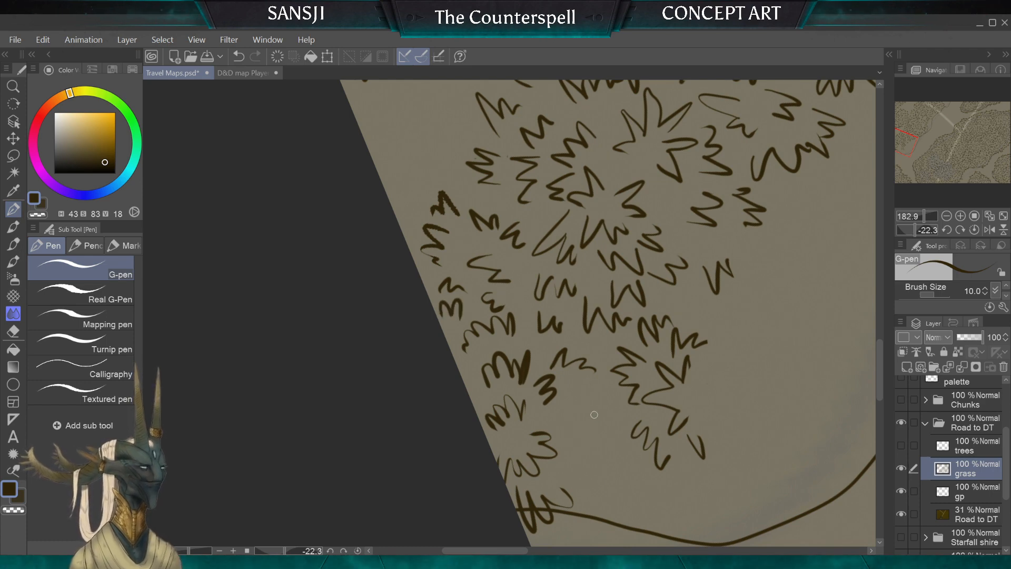
Surround the new clump beside the map border with rounded tufts, carrying them over onto the nearby forest outline
{"action": "scroll", "coordinate": [509, 313], "scroll_direction": "up", "scroll_amount": 3}
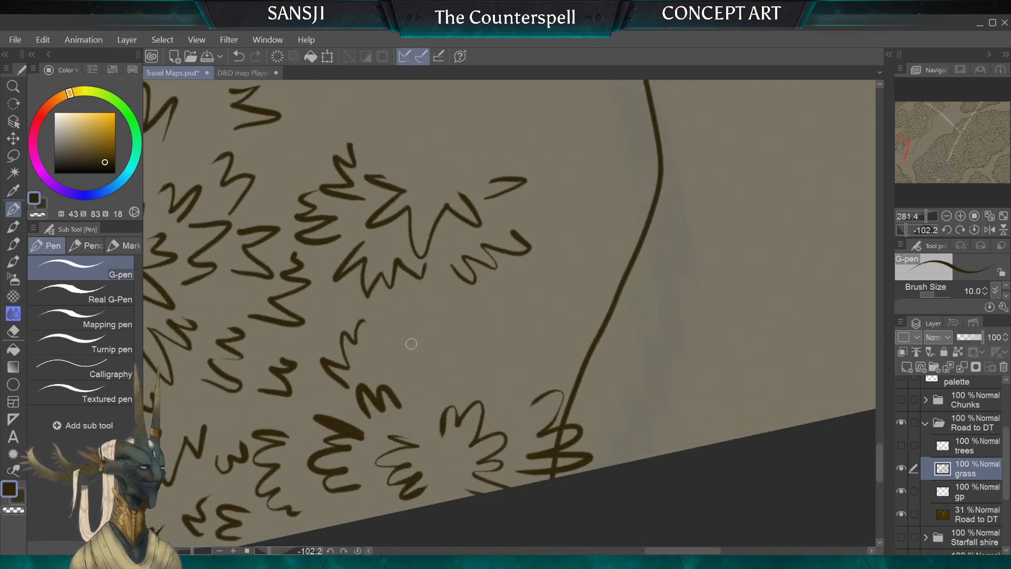
{"action": "mouse_move", "coordinate": [404, 327]}
{"action": "left_mouse_down"}
{"action": "mouse_move", "coordinate": [440, 333]}
{"action": "mouse_move", "coordinate": [463, 375]}
{"action": "left_mouse_up"}
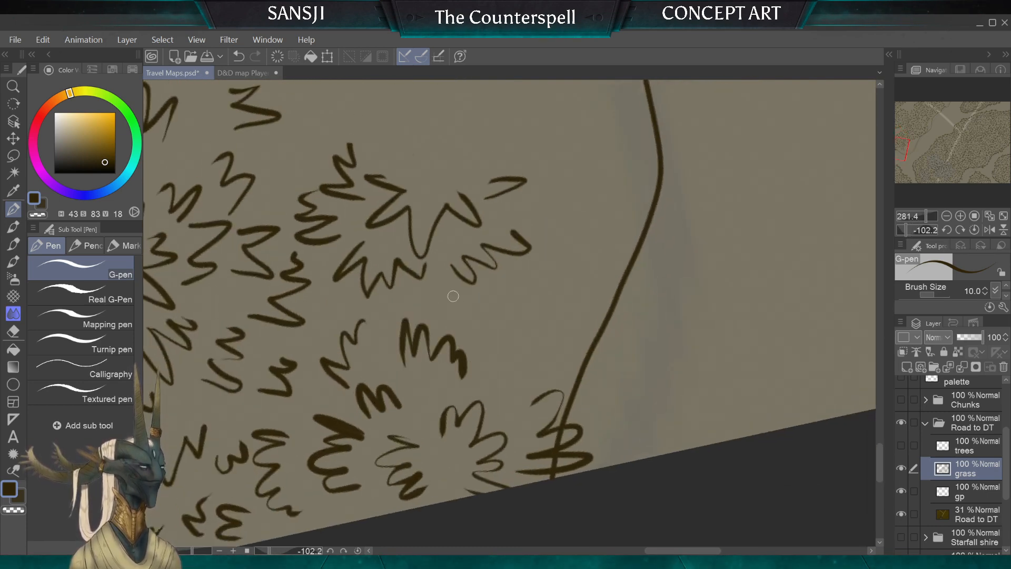
{"action": "mouse_move", "coordinate": [544, 367]}
{"action": "left_mouse_down"}
{"action": "mouse_move", "coordinate": [509, 316]}
{"action": "mouse_move", "coordinate": [484, 354]}
{"action": "mouse_move", "coordinate": [586, 349]}
{"action": "left_mouse_up"}
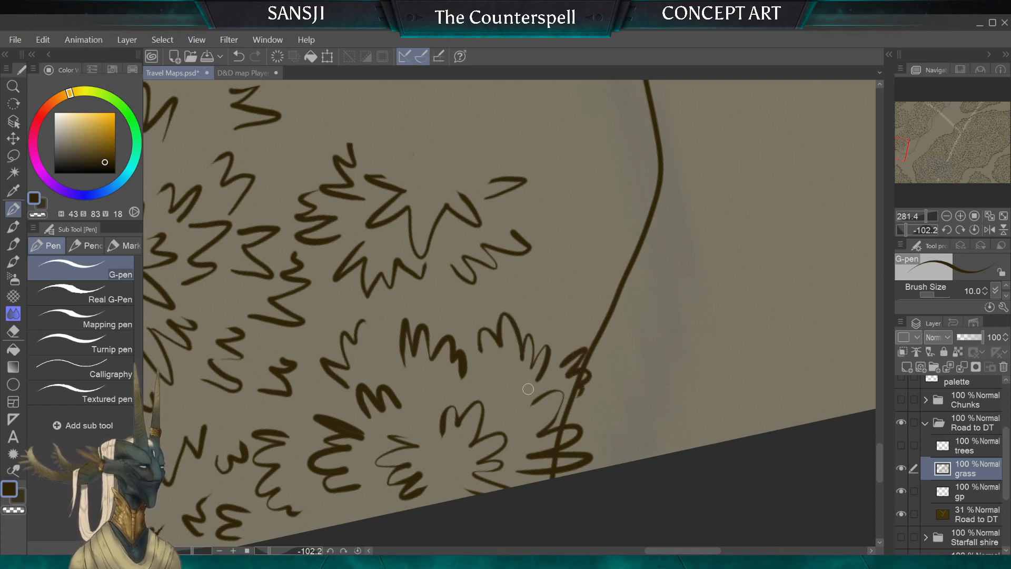
{"action": "left_click_drag", "start_coordinate": [537, 384], "coordinate": [443, 350]}
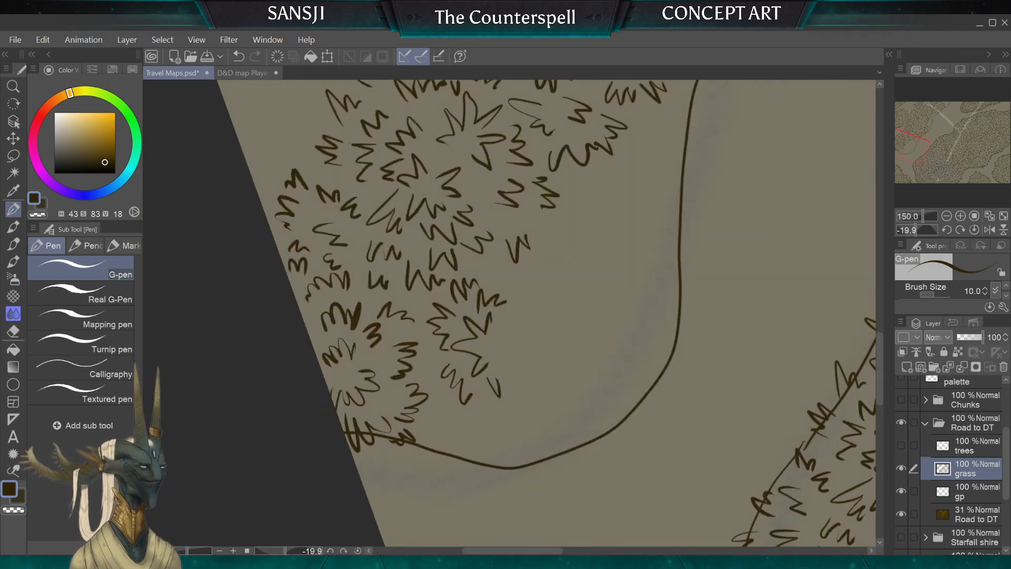
Erase the rough tufts at the map border beside the forest's bare gap and redraw them as rounded tufts
{"action": "left_click_drag", "start_coordinate": [517, 319], "coordinate": [464, 502]}
{"action": "left_click_drag", "start_coordinate": [484, 316], "coordinate": [592, 419]}
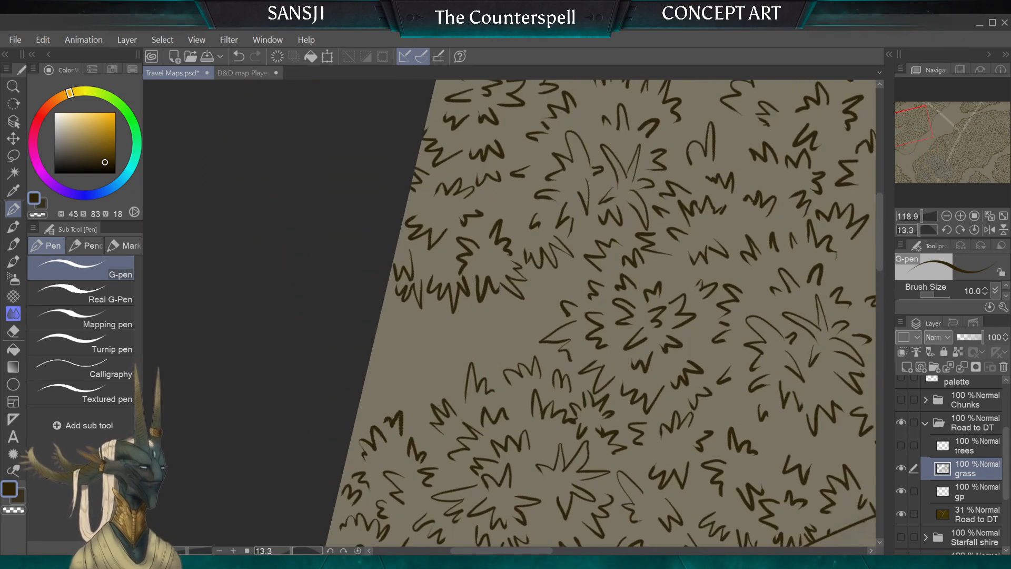
{"action": "key", "text": "e"}
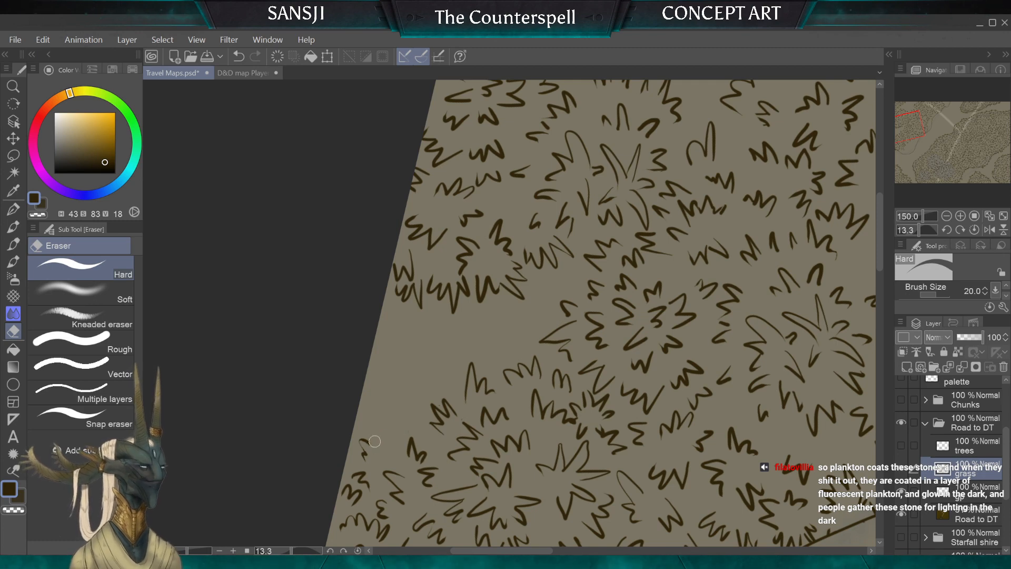
{"action": "key", "text": "bracketleft"}
{"action": "left_click", "coordinate": [14, 209]}
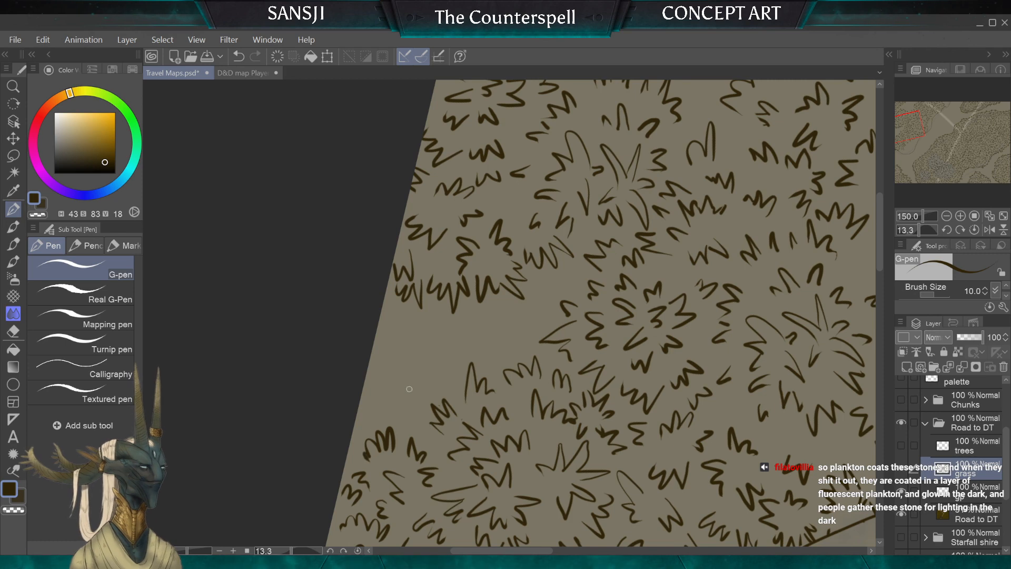
Draw rounded tufts along the edge of the bare gap near the map border, undoing the last misplaced tuft
{"action": "mouse_move", "coordinate": [416, 389]}
{"action": "left_mouse_down"}
{"action": "mouse_move", "coordinate": [404, 411]}
{"action": "mouse_move", "coordinate": [377, 409]}
{"action": "left_mouse_up"}
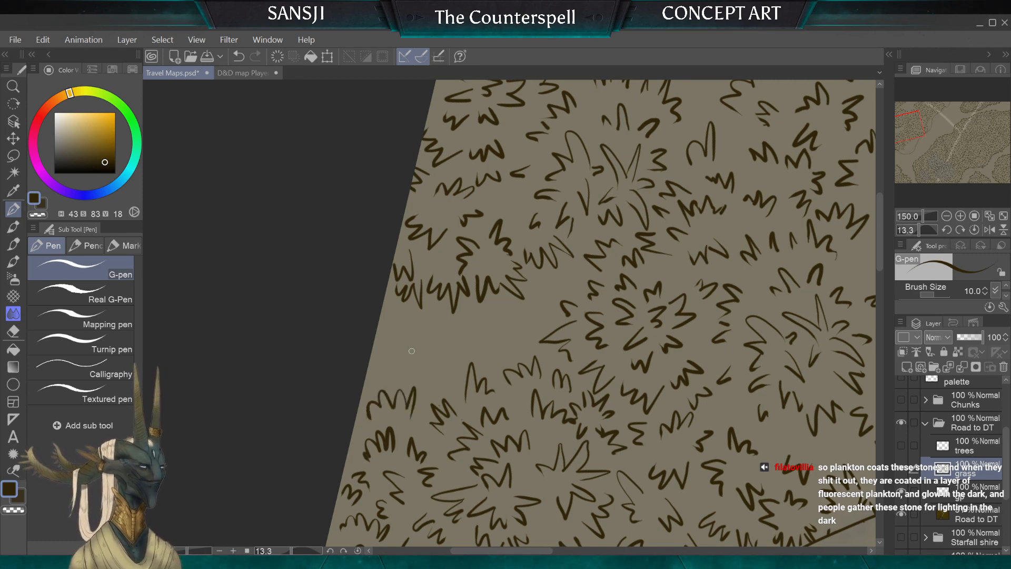
{"action": "mouse_move", "coordinate": [509, 354]}
{"action": "left_mouse_down"}
{"action": "mouse_move", "coordinate": [505, 330]}
{"action": "mouse_move", "coordinate": [484, 349]}
{"action": "mouse_move", "coordinate": [487, 362]}
{"action": "mouse_move", "coordinate": [449, 353]}
{"action": "left_mouse_up"}
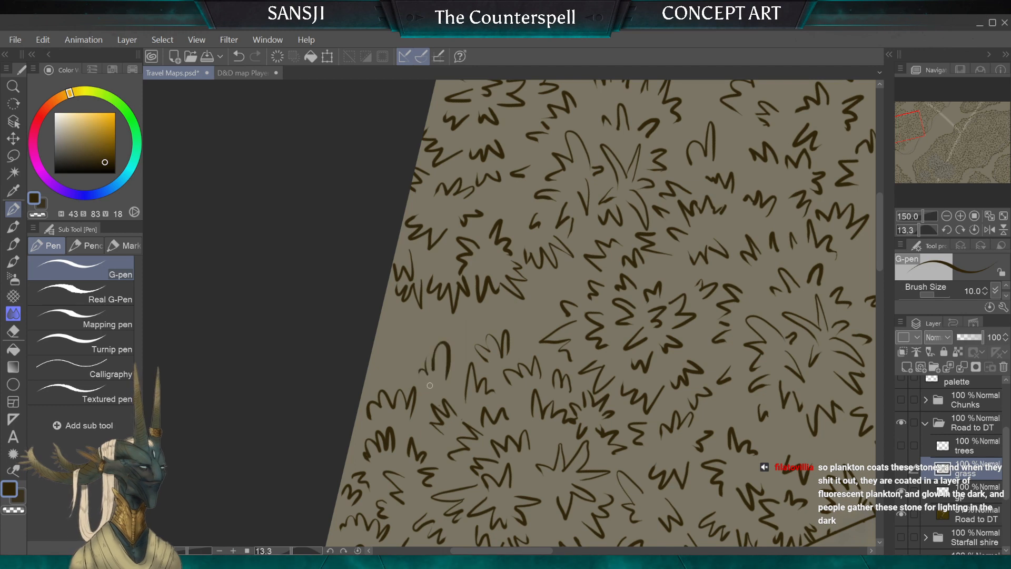
{"action": "key", "text": "ctrl+z"}
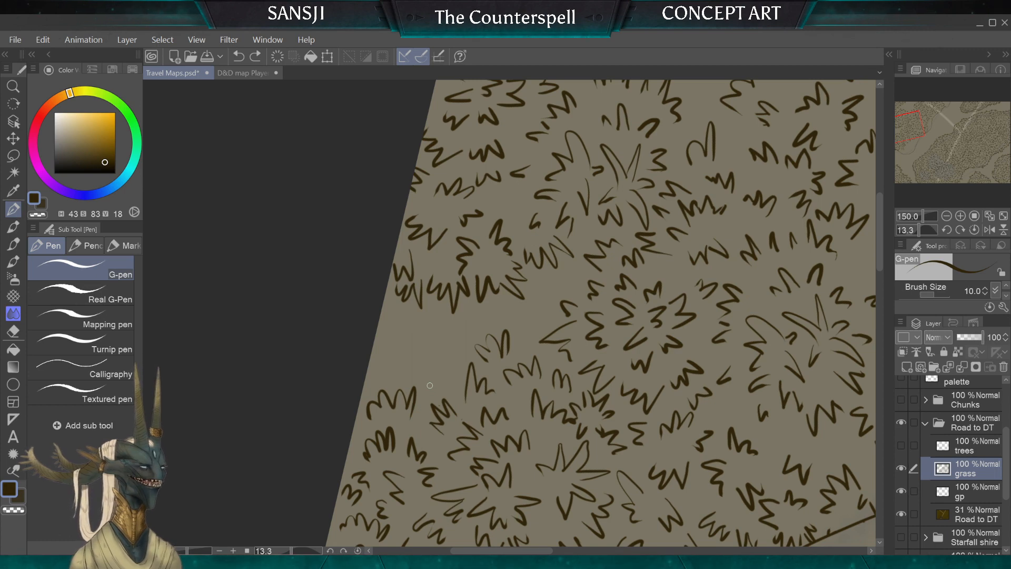
{"action": "scroll", "coordinate": [430, 385], "scroll_direction": "up", "scroll_amount": 2}
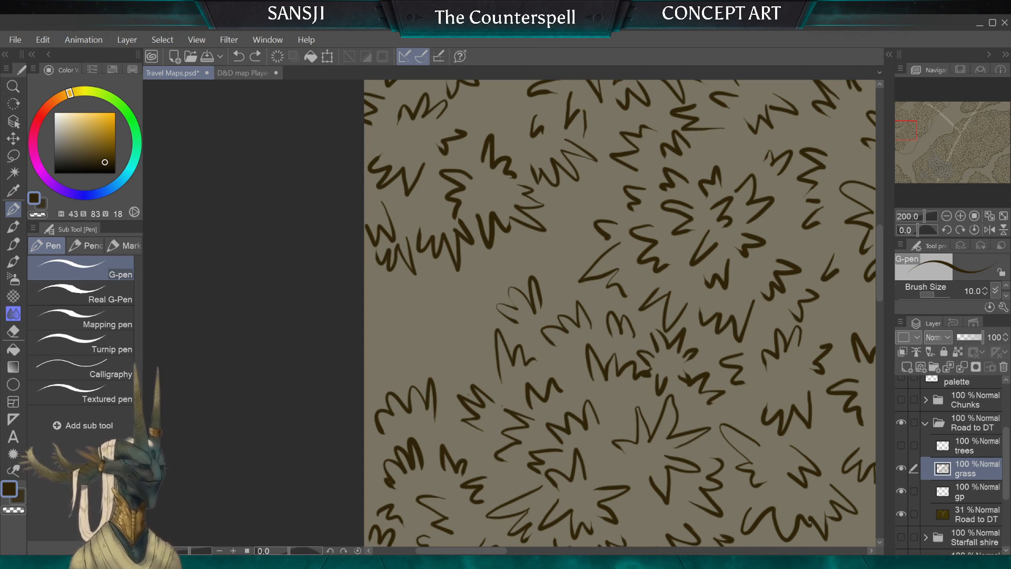
{"action": "scroll", "coordinate": [377, 377], "scroll_direction": "up", "scroll_amount": 2}
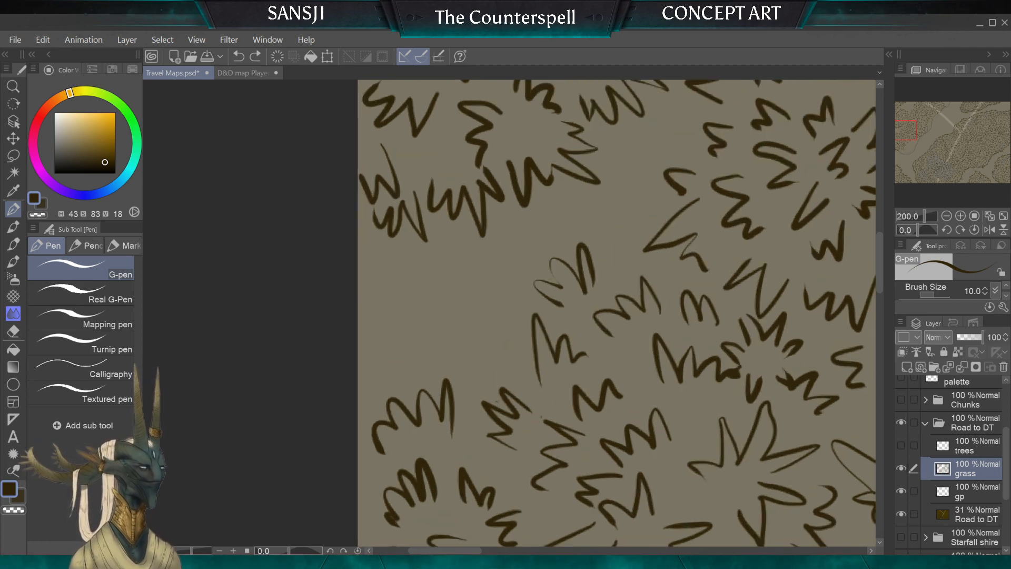
{"action": "scroll", "coordinate": [429, 384], "scroll_direction": "down", "scroll_amount": 3}
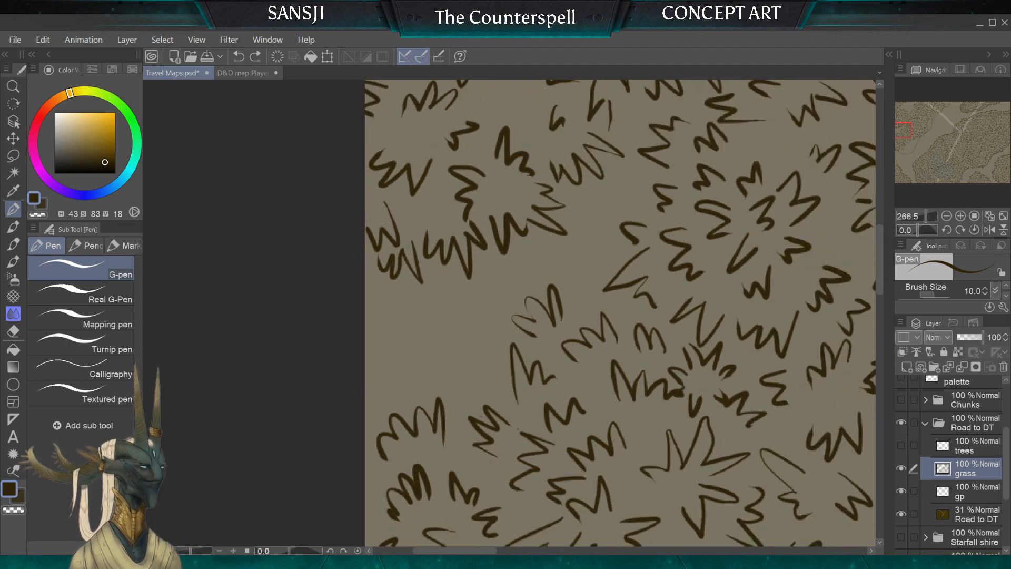
{"action": "scroll", "coordinate": [400, 316], "scroll_direction": "down", "scroll_amount": 2}
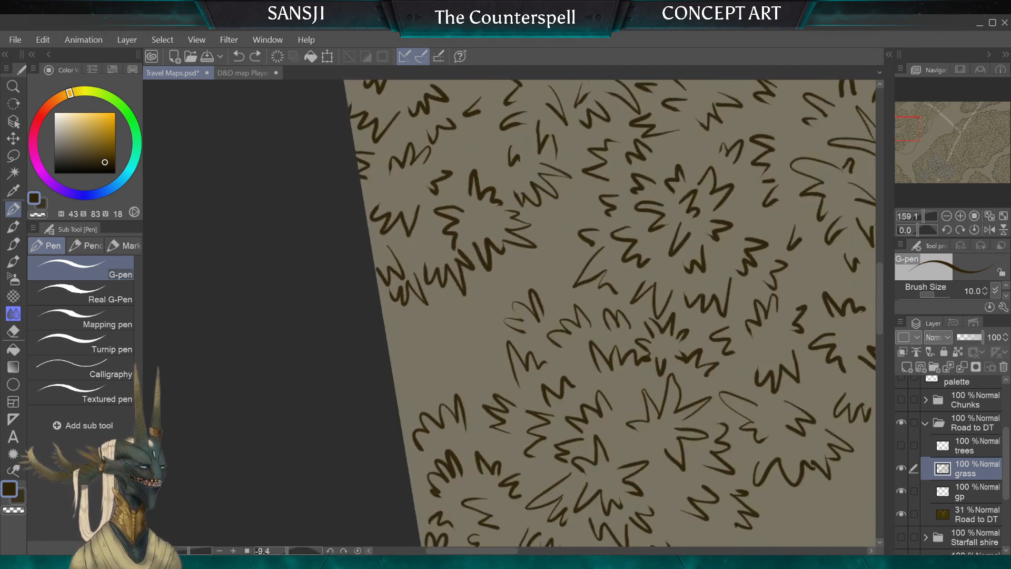
{"action": "scroll", "coordinate": [421, 337], "scroll_direction": "up", "scroll_amount": 2}
{"action": "scroll", "coordinate": [511, 311], "scroll_direction": "up", "scroll_amount": 1}
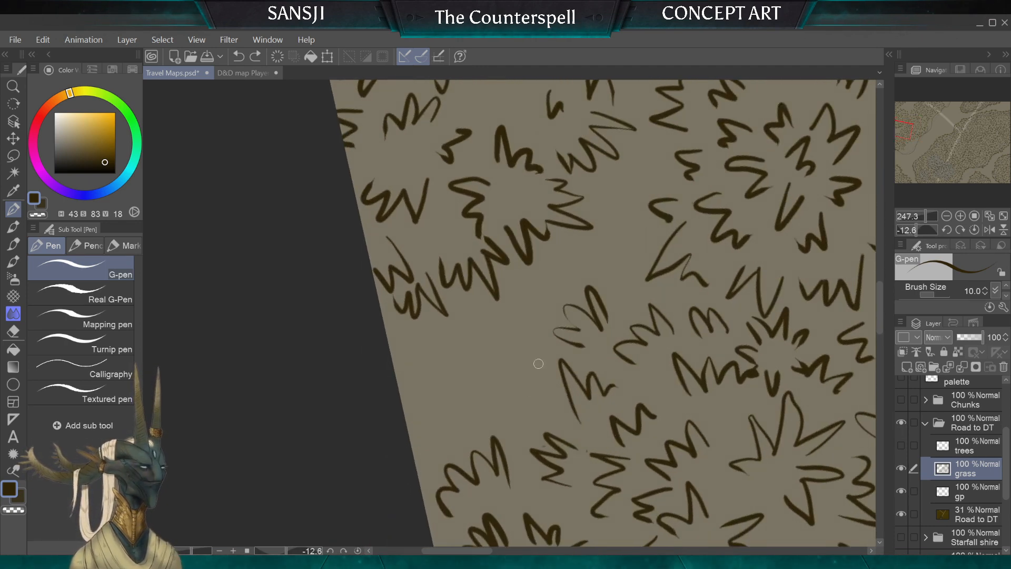
Draw rounded tufts along the edge of the bare gap at the map border, and reduce the hard eraser to size 4
{"action": "mouse_move", "coordinate": [525, 424]}
{"action": "left_mouse_down"}
{"action": "mouse_move", "coordinate": [505, 392]}
{"action": "mouse_move", "coordinate": [469, 424]}
{"action": "mouse_move", "coordinate": [423, 409]}
{"action": "mouse_move", "coordinate": [421, 447]}
{"action": "left_mouse_up"}
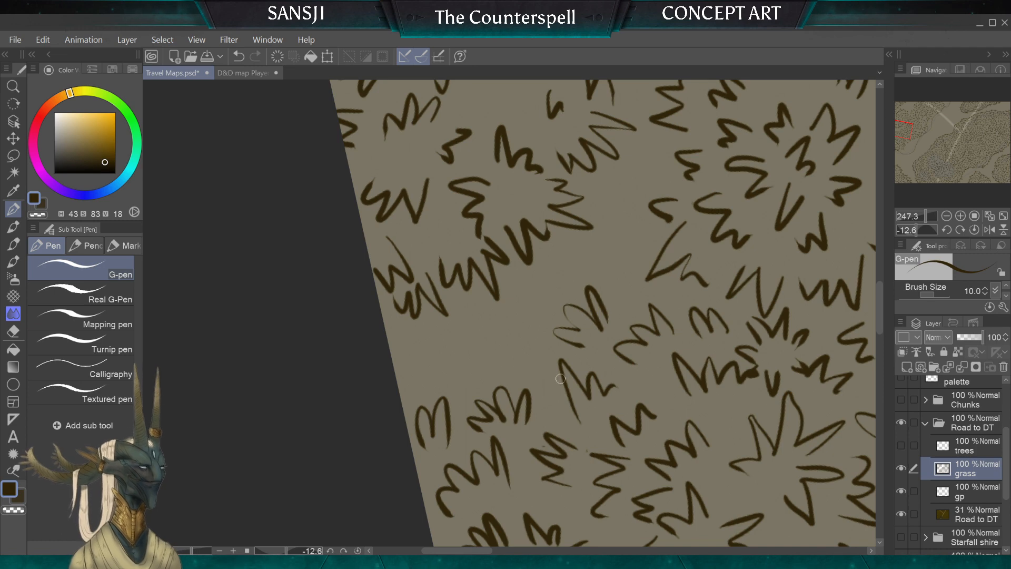
{"action": "key", "text": "e"}
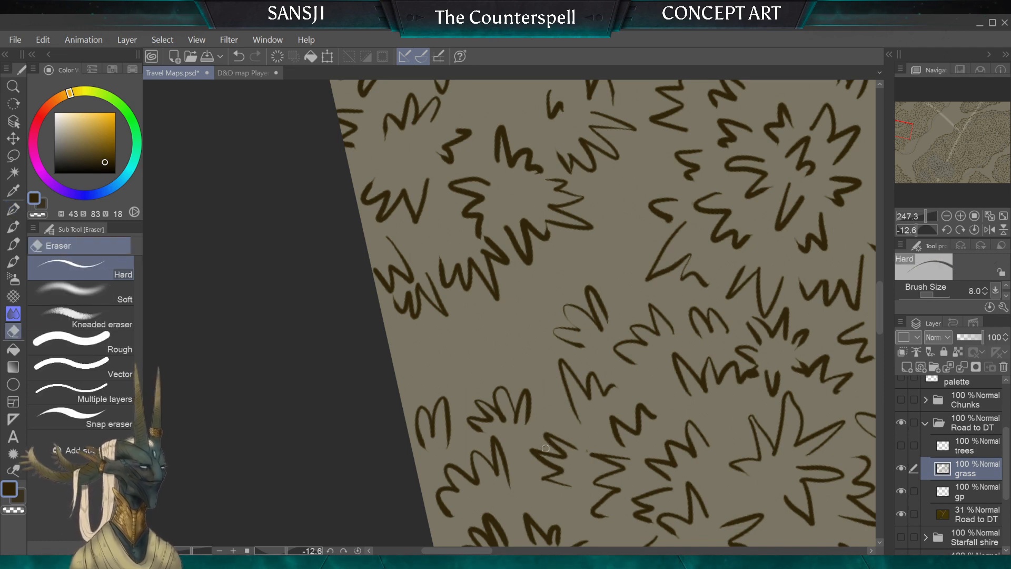
{"action": "key", "text": "bracketleft"}
{"action": "key", "text": "bracketleft"}
{"action": "key", "text": "bracketleft"}
{"action": "key", "text": "bracketleft"}
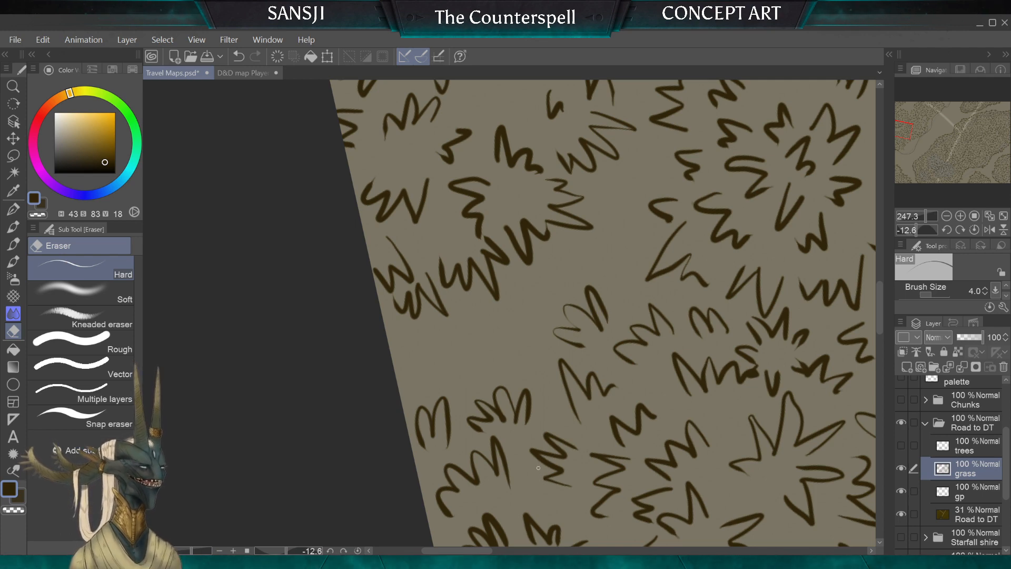
{"action": "left_click", "coordinate": [13, 208]}
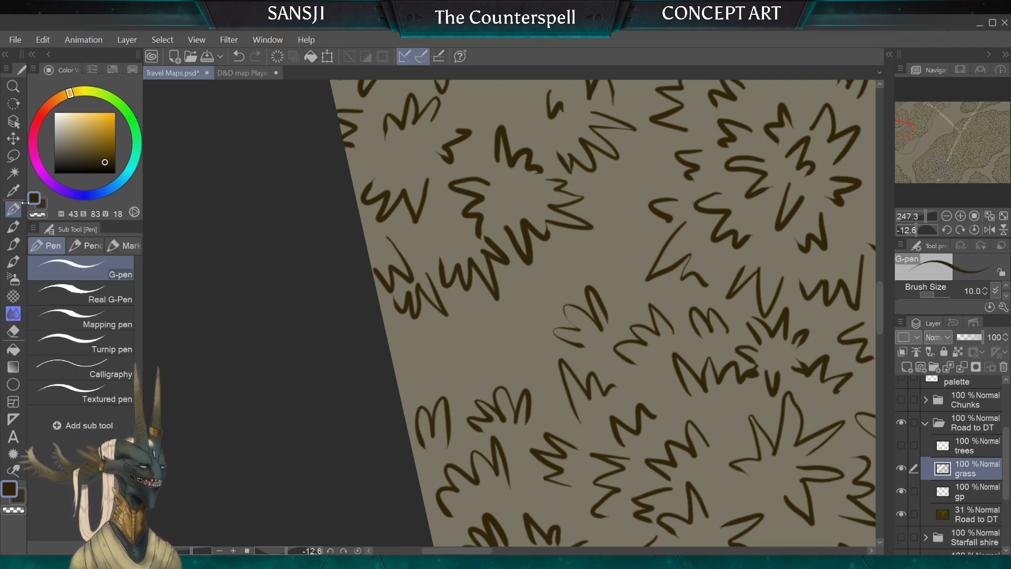
Close the remaining bare gap between the border clumps with rounded tufts, working from the map border inward
{"action": "scroll", "coordinate": [509, 312], "scroll_direction": "down", "scroll_amount": 2}
{"action": "scroll", "coordinate": [509, 313], "scroll_direction": "up", "scroll_amount": 4}
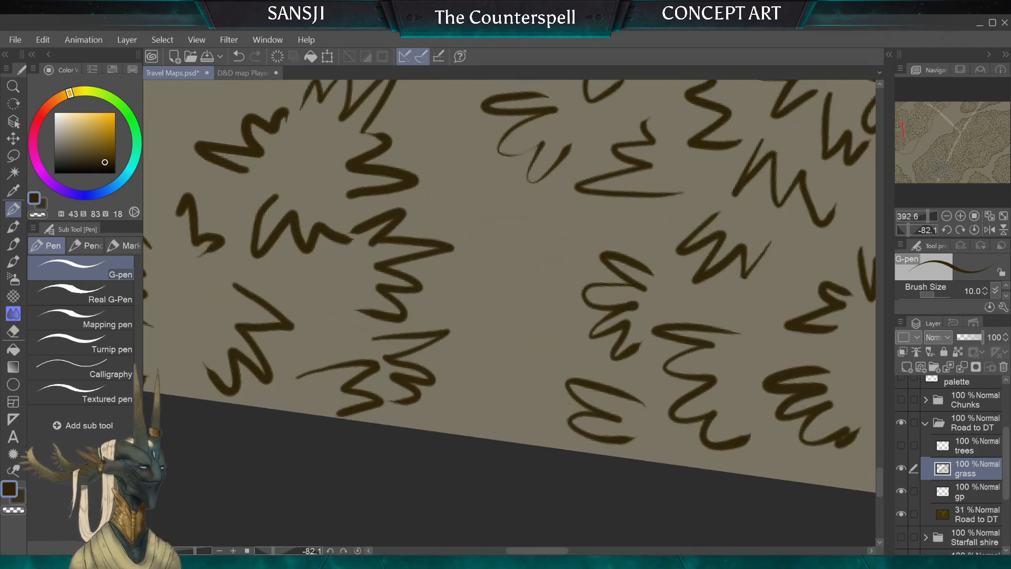
{"action": "mouse_move", "coordinate": [524, 428]}
{"action": "left_mouse_down"}
{"action": "mouse_move", "coordinate": [509, 381]}
{"action": "mouse_move", "coordinate": [498, 409]}
{"action": "mouse_move", "coordinate": [475, 423]}
{"action": "left_mouse_up"}
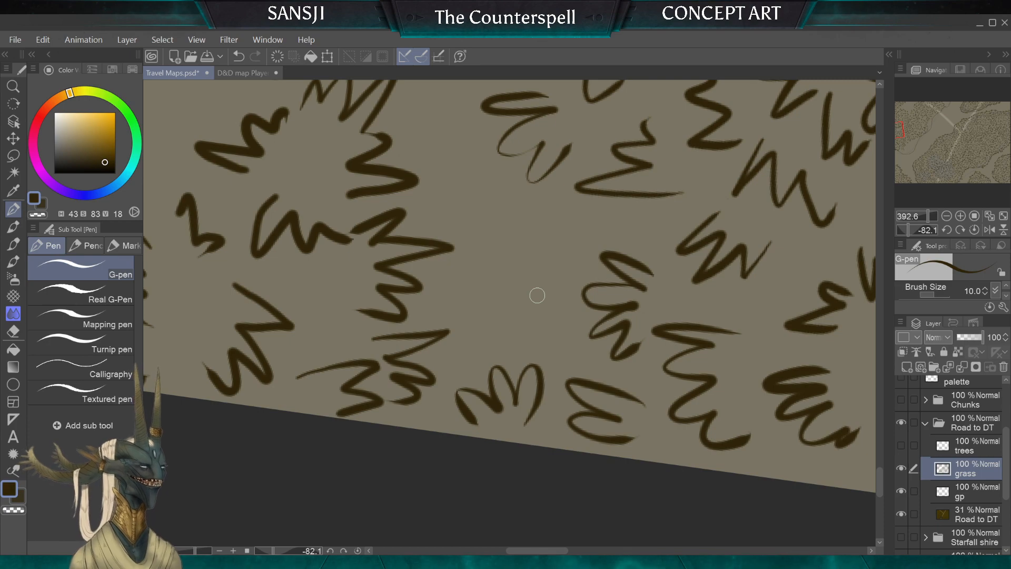
{"action": "scroll", "coordinate": [537, 295], "scroll_direction": "down", "scroll_amount": 5}
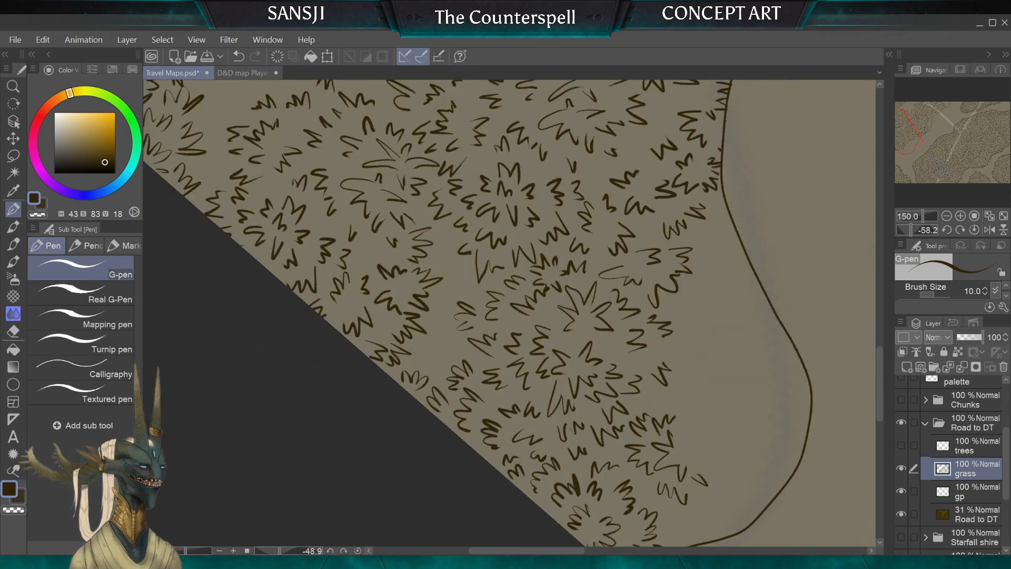
{"action": "scroll", "coordinate": [510, 314], "scroll_direction": "up", "scroll_amount": 4}
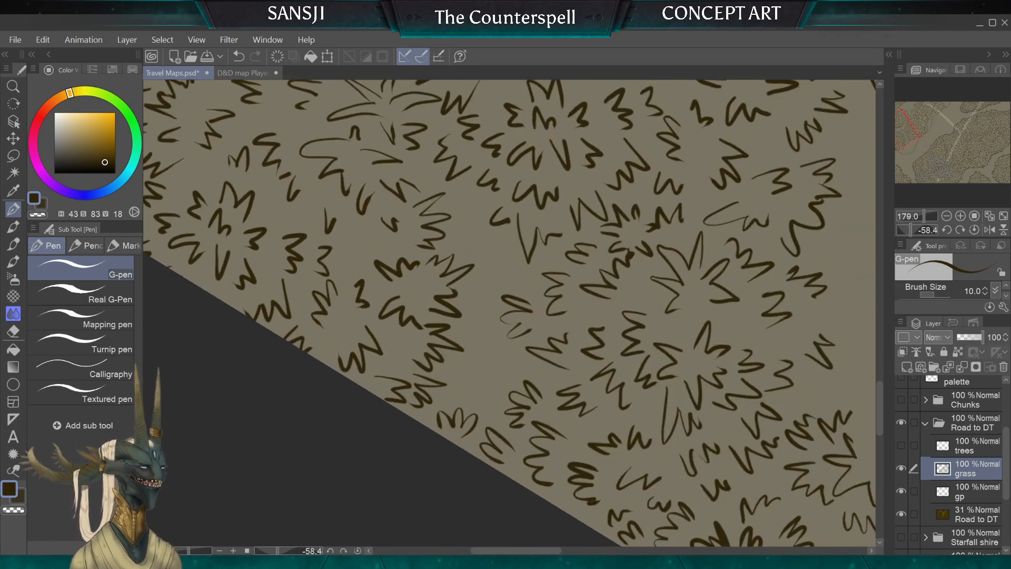
{"action": "mouse_move", "coordinate": [486, 378]}
{"action": "left_mouse_down"}
{"action": "mouse_move", "coordinate": [478, 349]}
{"action": "mouse_move", "coordinate": [469, 387]}
{"action": "mouse_move", "coordinate": [503, 366]}
{"action": "left_mouse_up"}
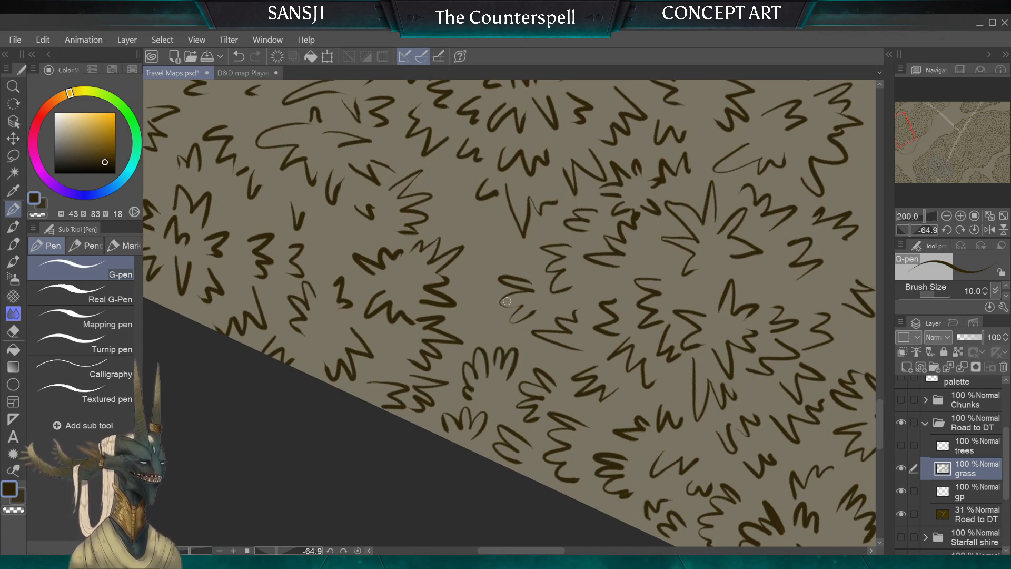
{"action": "mouse_move", "coordinate": [488, 316]}
{"action": "left_mouse_down"}
{"action": "mouse_move", "coordinate": [469, 323]}
{"action": "mouse_move", "coordinate": [482, 336]}
{"action": "left_mouse_up"}
{"action": "mouse_move", "coordinate": [498, 263]}
{"action": "left_mouse_down"}
{"action": "mouse_move", "coordinate": [502, 228]}
{"action": "mouse_move", "coordinate": [477, 243]}
{"action": "mouse_move", "coordinate": [485, 267]}
{"action": "left_mouse_up"}
{"action": "mouse_move", "coordinate": [467, 218]}
{"action": "left_mouse_down"}
{"action": "mouse_move", "coordinate": [449, 217]}
{"action": "mouse_move", "coordinate": [444, 201]}
{"action": "left_mouse_up"}
Add small rounded tufts in the sparse spot between the leafy clumps inside the forest
{"action": "scroll", "coordinate": [452, 183], "scroll_direction": "down", "scroll_amount": 4}
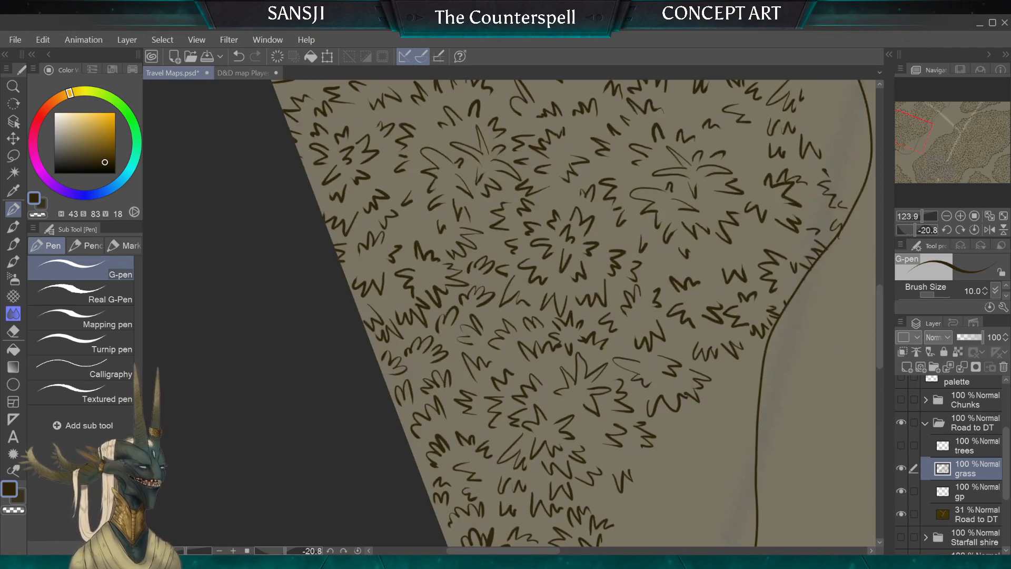
{"action": "scroll", "coordinate": [452, 183], "scroll_direction": "up", "scroll_amount": 3}
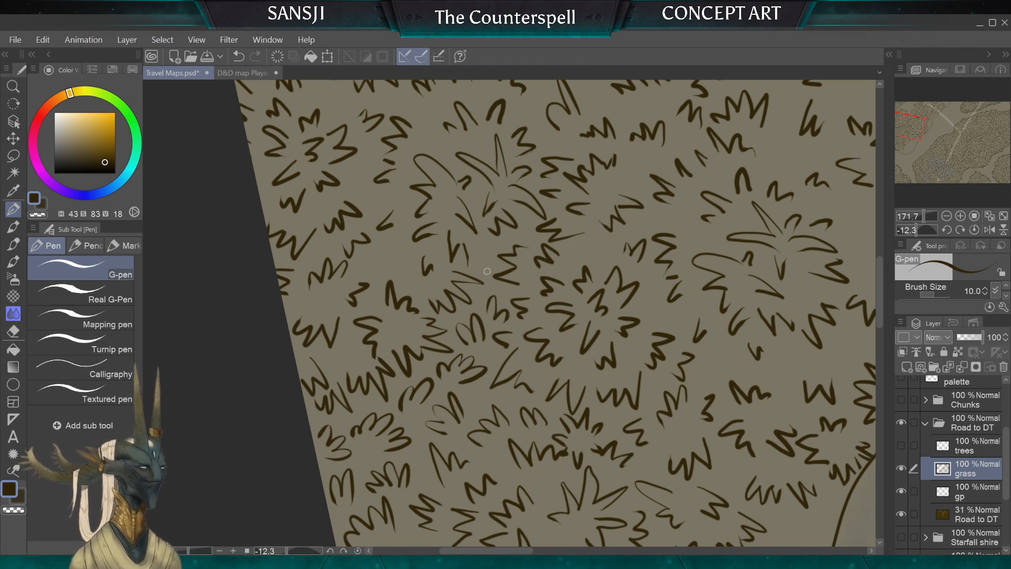
{"action": "mouse_move", "coordinate": [474, 322]}
{"action": "left_mouse_down"}
{"action": "mouse_move", "coordinate": [482, 320]}
{"action": "mouse_move", "coordinate": [454, 327]}
{"action": "mouse_move", "coordinate": [491, 298]}
{"action": "mouse_move", "coordinate": [479, 305]}
{"action": "left_mouse_up"}
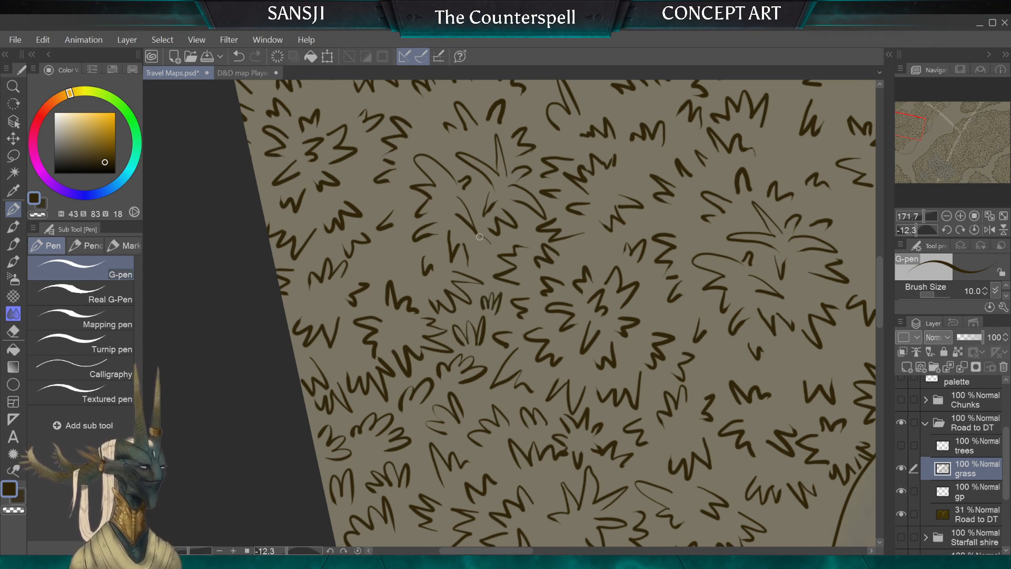
Draw rounded tufts around the inner edge of the bare patch near the map corner and in the small gaps beside it
{"action": "scroll", "coordinate": [518, 310], "scroll_direction": "down", "scroll_amount": 3}
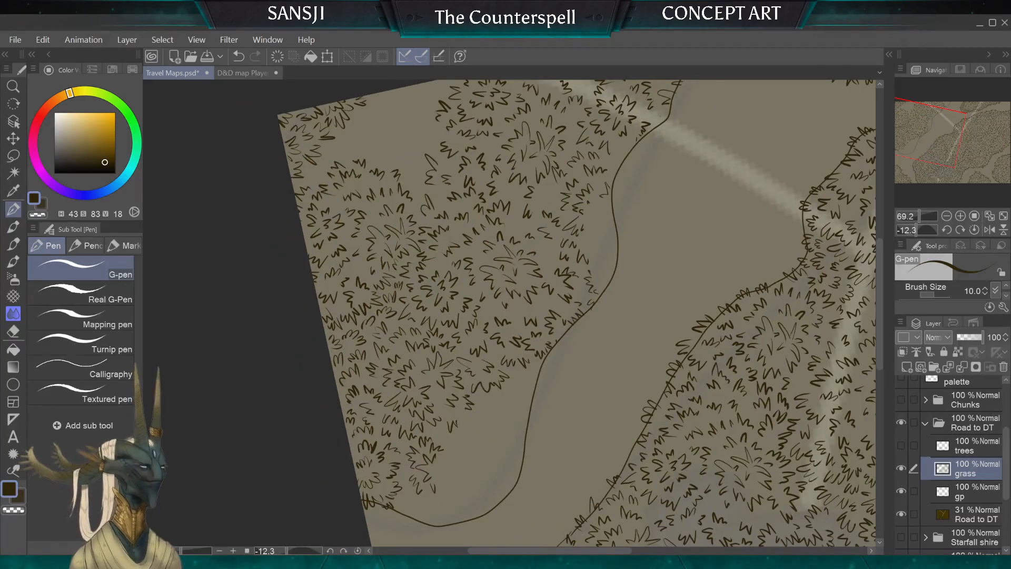
{"action": "scroll", "coordinate": [380, 348], "scroll_direction": "down", "scroll_amount": 1}
{"action": "scroll", "coordinate": [381, 348], "scroll_direction": "up", "scroll_amount": 4}
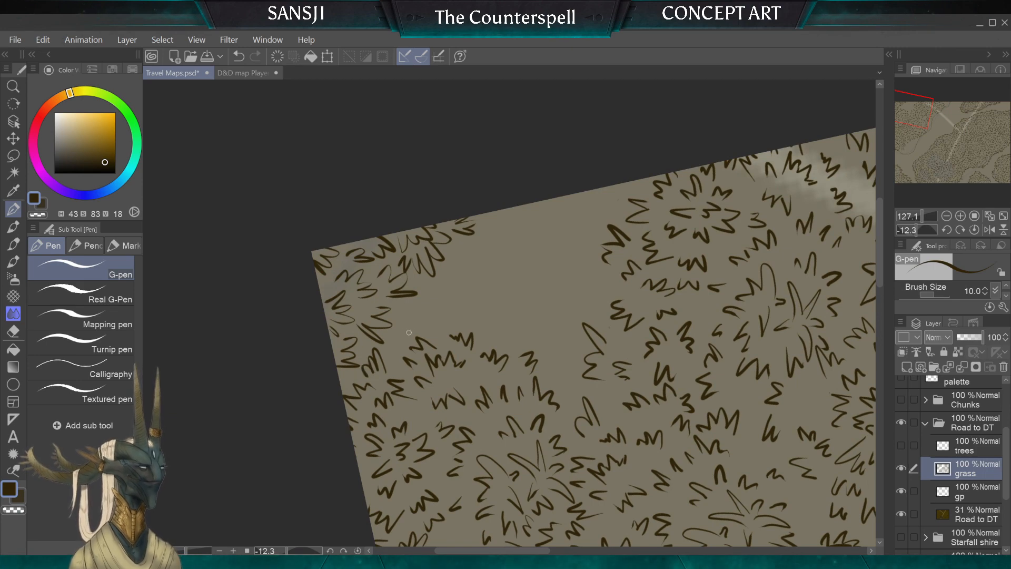
{"action": "mouse_move", "coordinate": [435, 320]}
{"action": "left_mouse_down"}
{"action": "mouse_move", "coordinate": [453, 303]}
{"action": "mouse_move", "coordinate": [461, 327]}
{"action": "left_mouse_up"}
{"action": "left_click_drag", "start_coordinate": [550, 345], "coordinate": [542, 326]}
{"action": "mouse_move", "coordinate": [531, 347]}
{"action": "left_mouse_down"}
{"action": "mouse_move", "coordinate": [524, 327]}
{"action": "mouse_move", "coordinate": [519, 339]}
{"action": "left_mouse_up"}
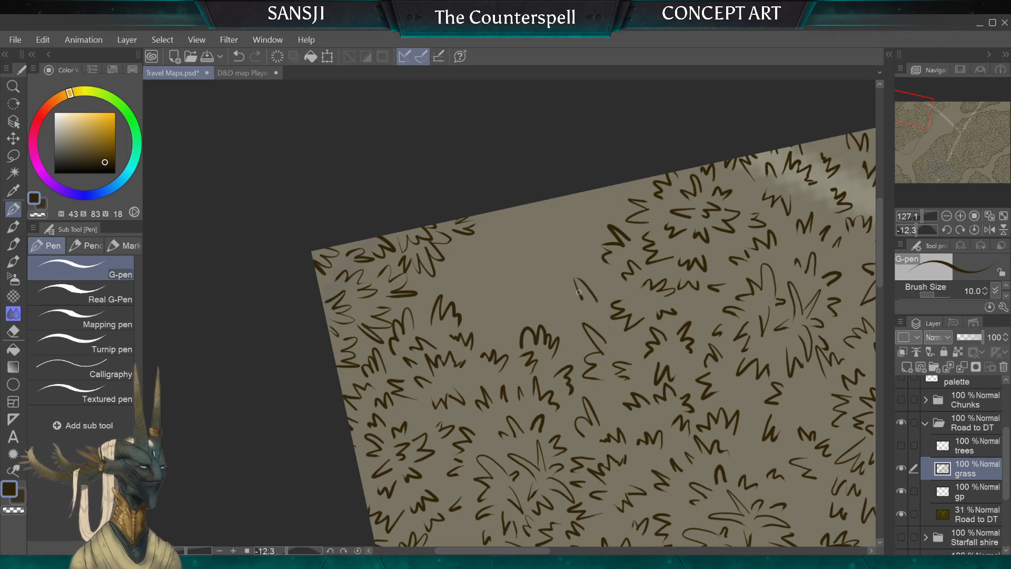
{"action": "mouse_move", "coordinate": [579, 292]}
{"action": "left_mouse_down"}
{"action": "mouse_move", "coordinate": [562, 311]}
{"action": "mouse_move", "coordinate": [570, 325]}
{"action": "left_mouse_up"}
{"action": "mouse_move", "coordinate": [587, 262]}
{"action": "left_mouse_down"}
{"action": "mouse_move", "coordinate": [572, 252]}
{"action": "mouse_move", "coordinate": [562, 260]}
{"action": "left_mouse_up"}
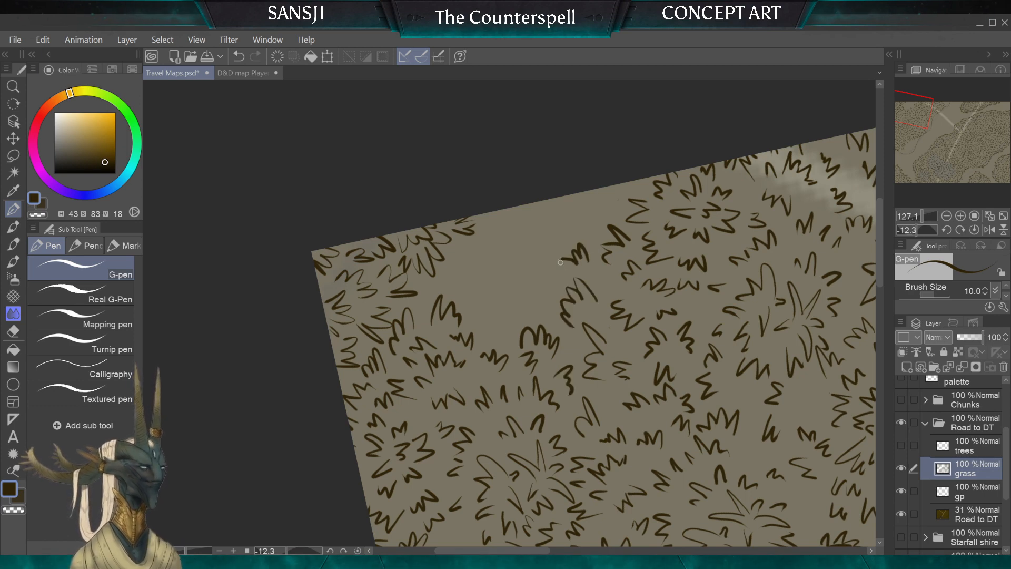
{"action": "key", "text": "e"}
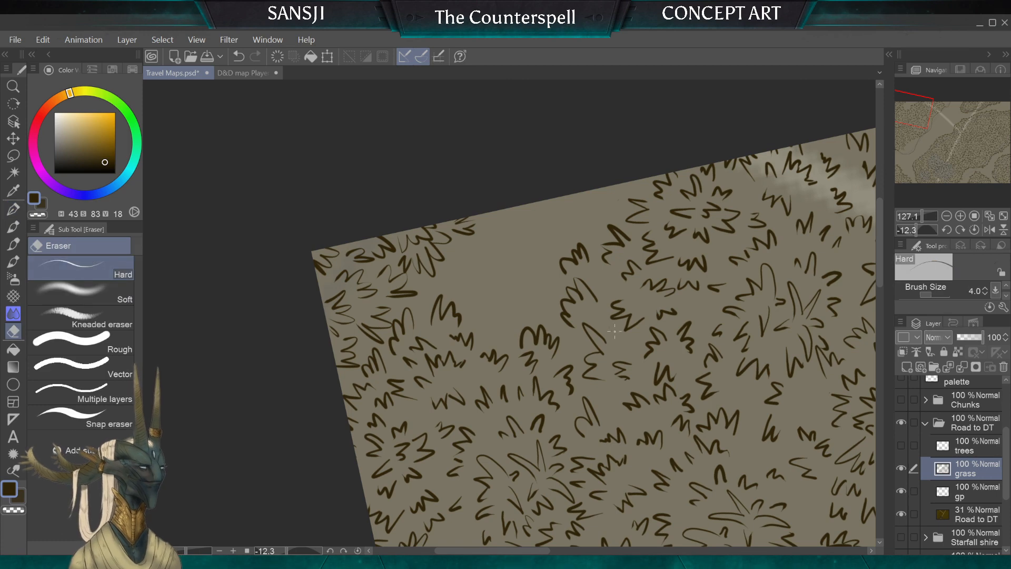
{"action": "key", "text": "p"}
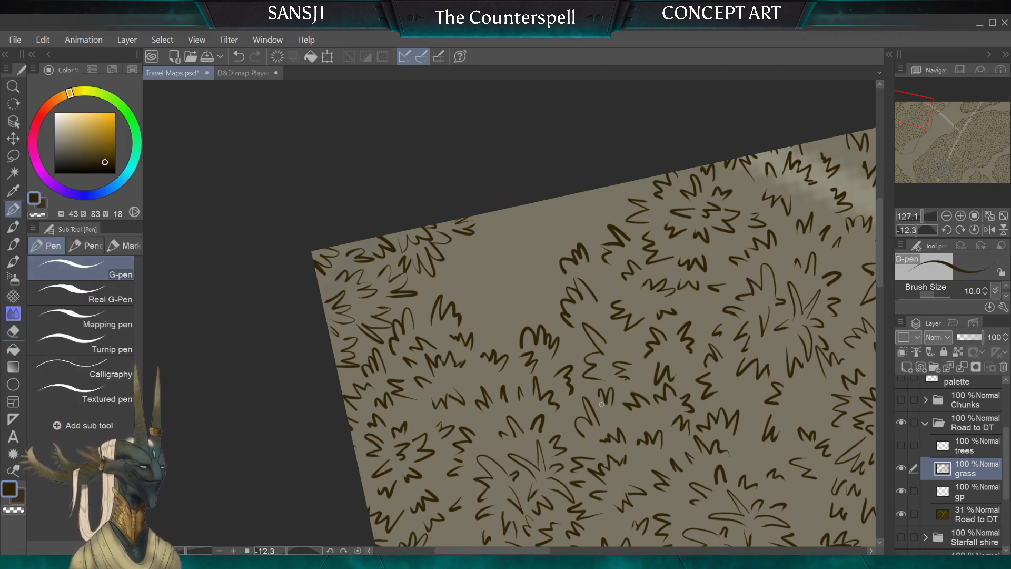
Fill the bare patch beside the map corner with large rounded tufts, extending them along the border to the neighbouring clump
{"action": "scroll", "coordinate": [602, 404], "scroll_direction": "down", "scroll_amount": 4}
{"action": "scroll", "coordinate": [510, 313], "scroll_direction": "up", "scroll_amount": 4}
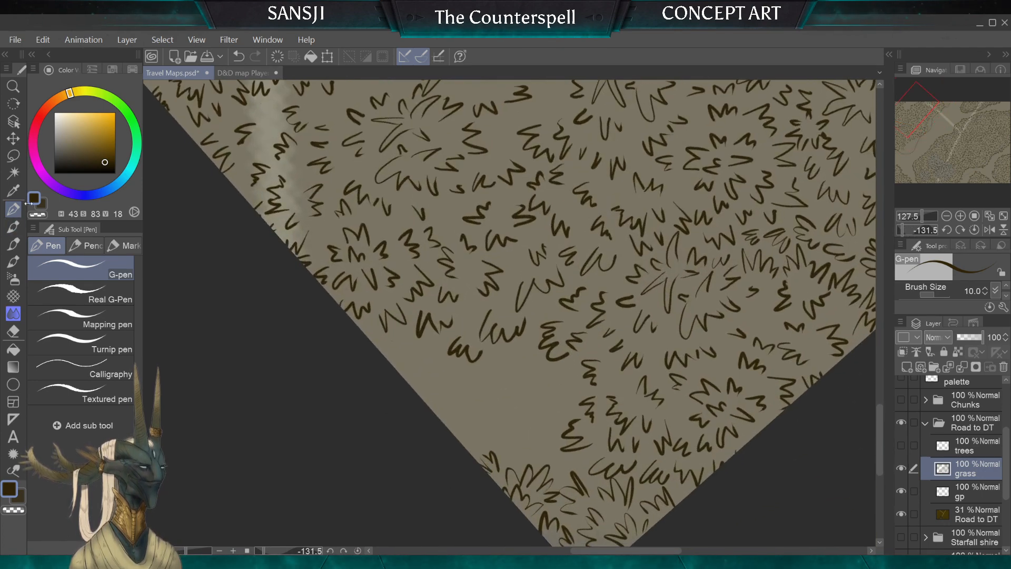
{"action": "mouse_move", "coordinate": [547, 454]}
{"action": "left_mouse_down"}
{"action": "mouse_move", "coordinate": [535, 433]}
{"action": "mouse_move", "coordinate": [532, 455]}
{"action": "left_mouse_up"}
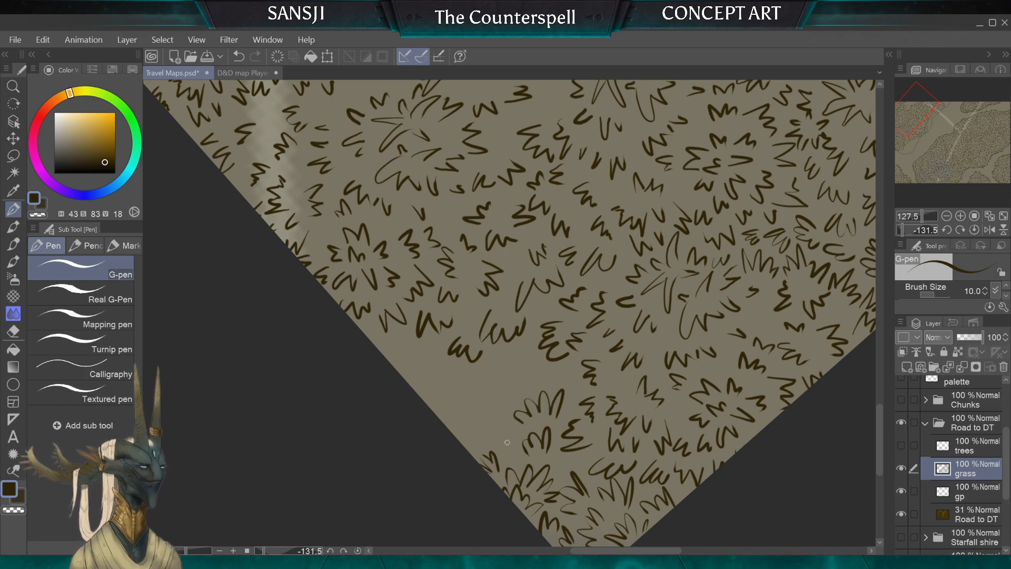
{"action": "left_click_drag", "start_coordinate": [504, 443], "coordinate": [475, 423]}
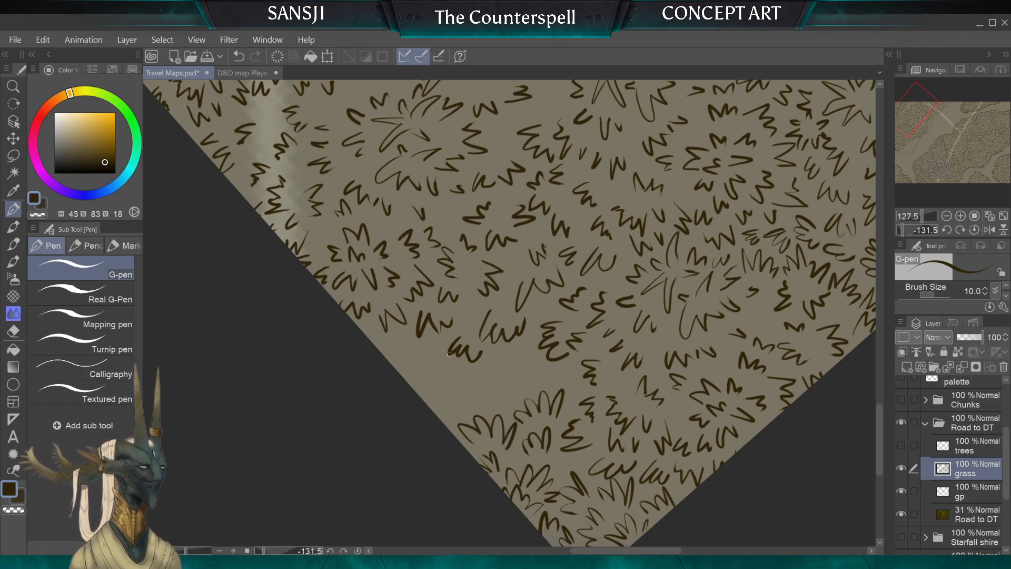
{"action": "scroll", "coordinate": [490, 404], "scroll_direction": "down", "scroll_amount": 4}
{"action": "scroll", "coordinate": [518, 430], "scroll_direction": "up", "scroll_amount": 2}
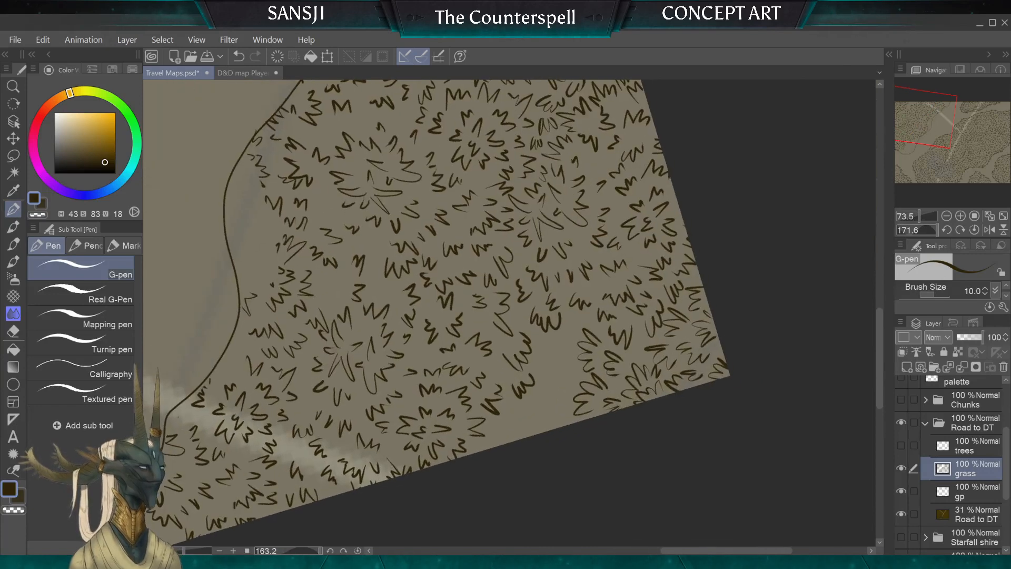
{"action": "mouse_move", "coordinate": [562, 423]}
{"action": "left_mouse_down"}
{"action": "mouse_move", "coordinate": [543, 411]}
{"action": "mouse_move", "coordinate": [495, 443]}
{"action": "left_mouse_up"}
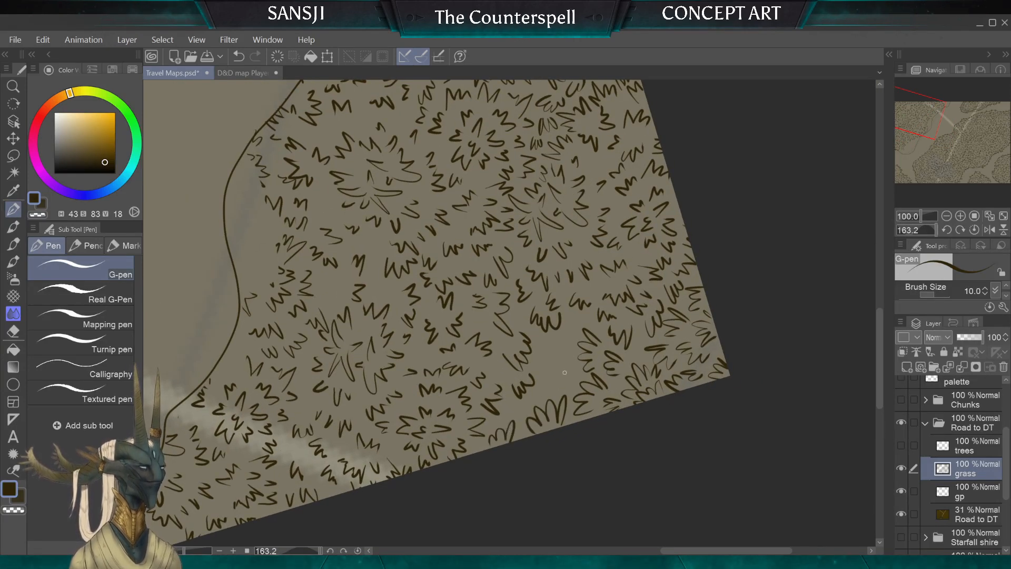
{"action": "mouse_move", "coordinate": [551, 363]}
{"action": "left_mouse_down"}
{"action": "mouse_move", "coordinate": [540, 365]}
{"action": "mouse_move", "coordinate": [570, 325]}
{"action": "left_mouse_up"}
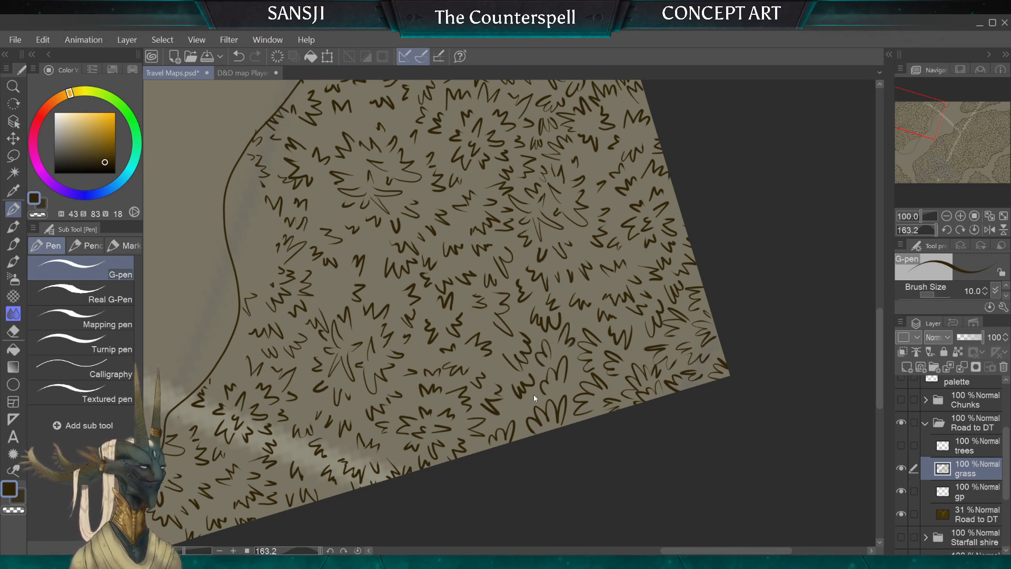
Undo the misplaced strokes in the corner patch and fill its last gaps with smaller tufts
{"action": "key", "text": "ctrl+z"}
{"action": "key", "text": "ctrl+z"}
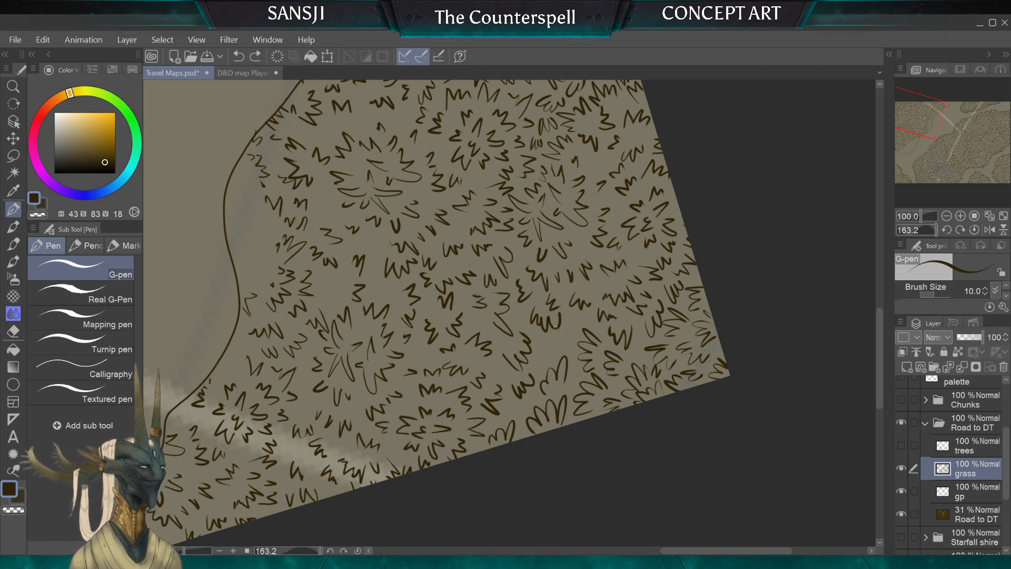
{"action": "left_click_drag", "start_coordinate": [550, 358], "coordinate": [533, 364]}
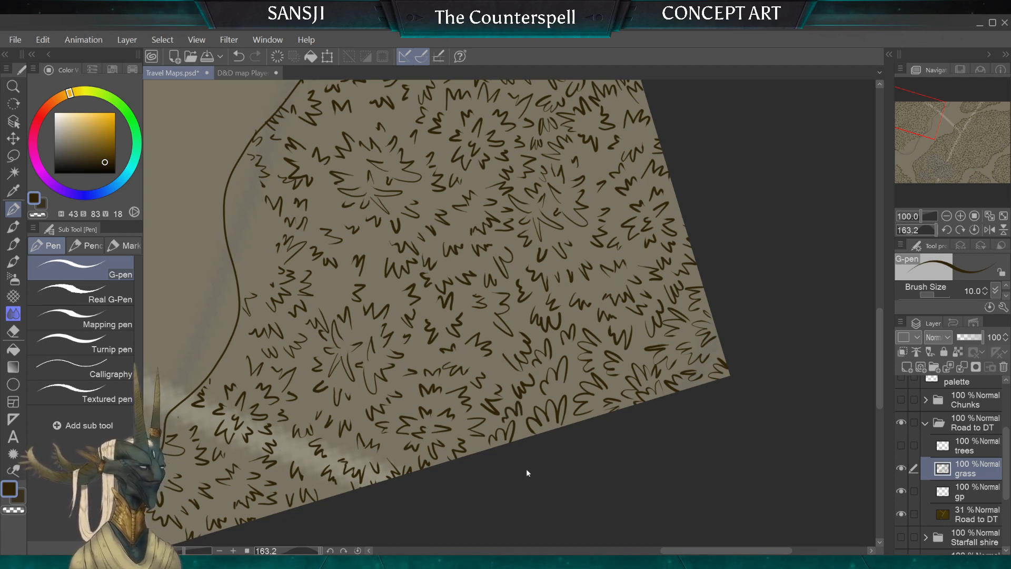
{"action": "key", "text": "ctrl+z"}
{"action": "left_click_drag", "start_coordinate": [512, 413], "coordinate": [504, 422]}
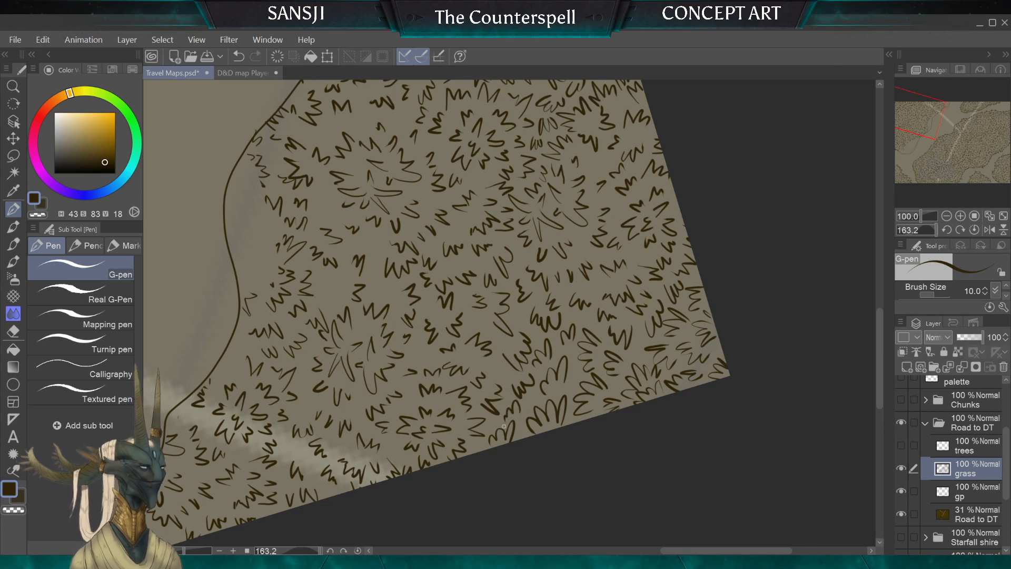
Erase the thin small tuft in the middle of the forest with an enlarged hard eraser and redraw it bolder
{"action": "scroll", "coordinate": [501, 263], "scroll_direction": "up", "scroll_amount": 4}
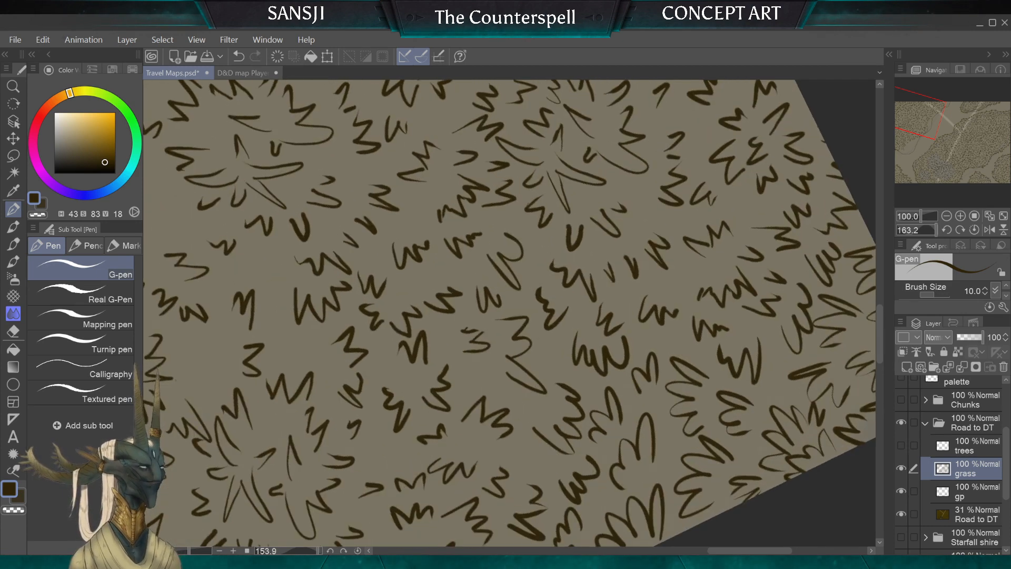
{"action": "left_click", "coordinate": [13, 331]}
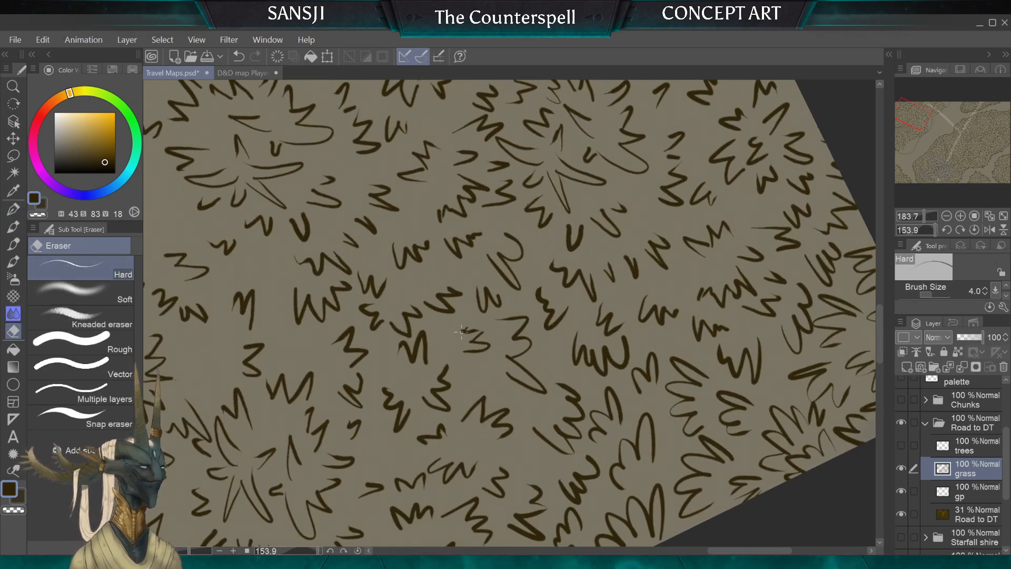
{"action": "key", "text": "bracketright"}
{"action": "key", "text": "bracketright"}
{"action": "key", "text": "bracketright"}
{"action": "key", "text": "bracketright"}
{"action": "key", "text": "bracketright"}
{"action": "mouse_move", "coordinate": [470, 328]}
{"action": "left_mouse_down"}
{"action": "mouse_move", "coordinate": [486, 352]}
{"action": "mouse_move", "coordinate": [438, 297]}
{"action": "mouse_move", "coordinate": [476, 368]}
{"action": "left_mouse_up"}
{"action": "left_click", "coordinate": [14, 210]}
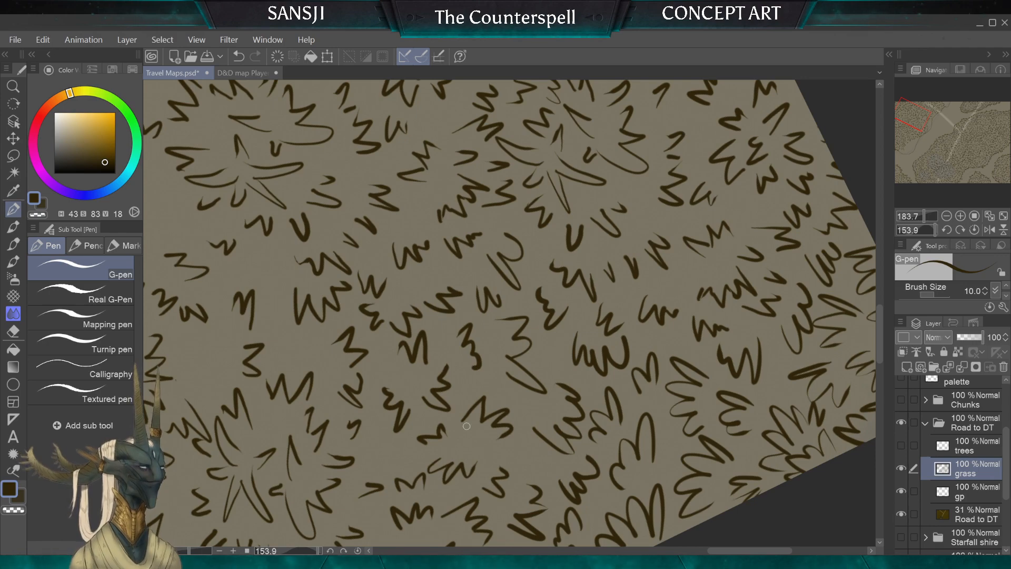
Complete the clump inside the forest outline's bend with rounded tufts, and draw tufts over the outline near the map border
{"action": "scroll", "coordinate": [467, 426], "scroll_direction": "down", "scroll_amount": 2}
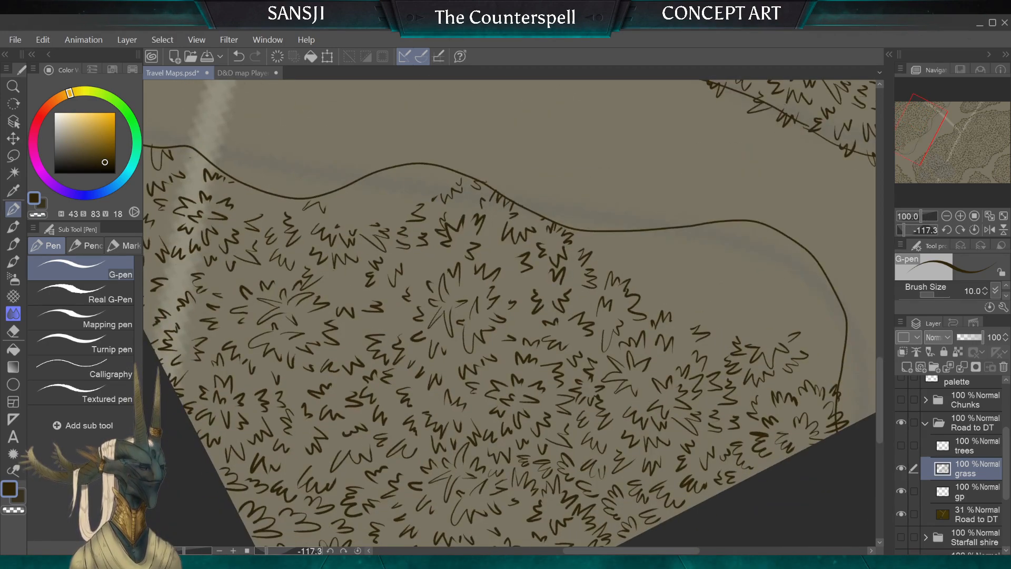
{"action": "scroll", "coordinate": [509, 313], "scroll_direction": "up", "scroll_amount": 2}
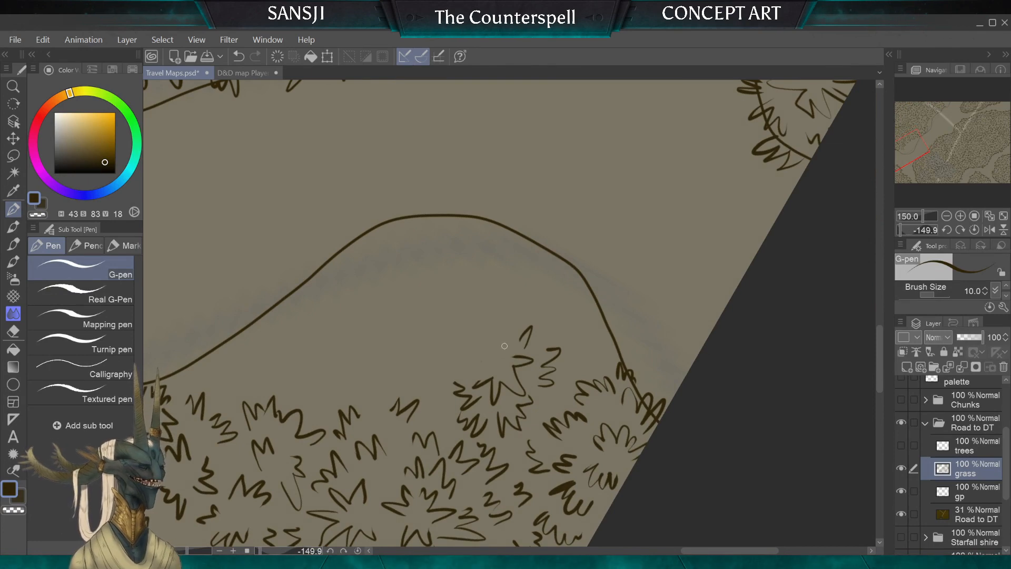
{"action": "left_click_drag", "start_coordinate": [505, 345], "coordinate": [477, 331]}
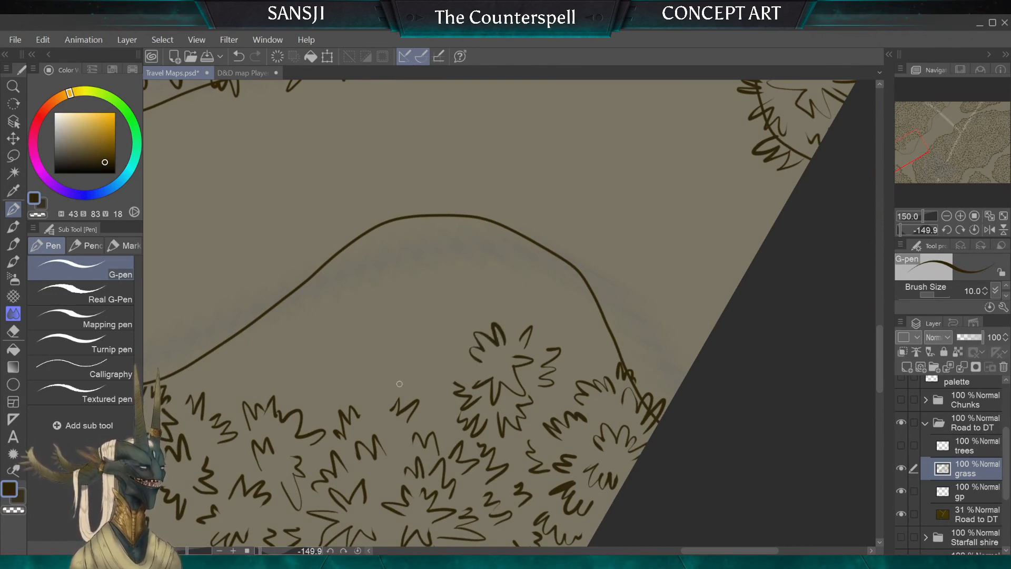
{"action": "scroll", "coordinate": [399, 384], "scroll_direction": "up", "scroll_amount": 1}
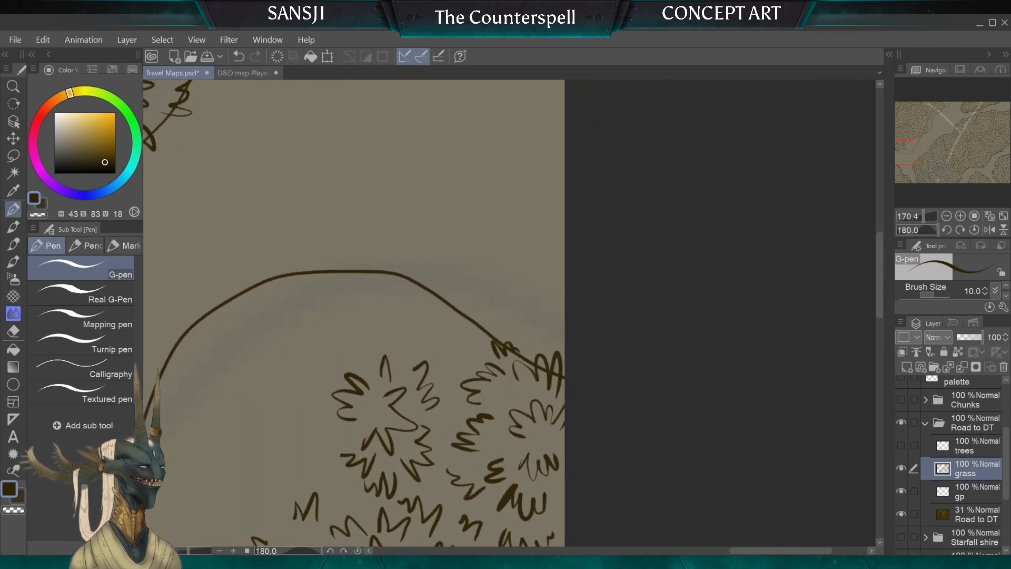
{"action": "mouse_move", "coordinate": [461, 318]}
{"action": "left_mouse_down"}
{"action": "mouse_move", "coordinate": [466, 354]}
{"action": "mouse_move", "coordinate": [436, 364]}
{"action": "left_mouse_up"}
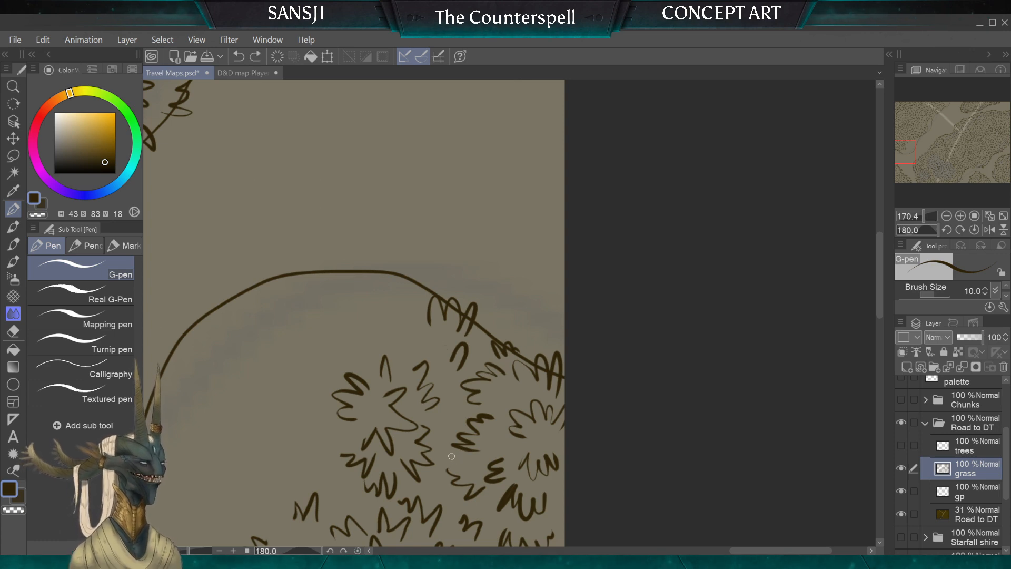
Undo the last two strokes beside the outline's clumps and fill the gap between the clumps with small rounded tufts
{"action": "key", "text": "ctrl+z"}
{"action": "key", "text": "ctrl+z"}
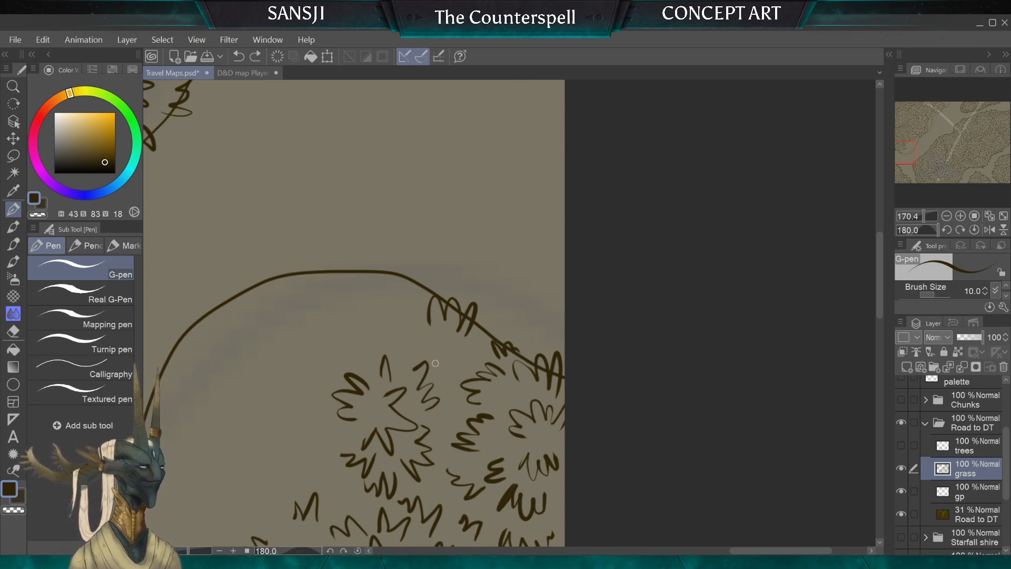
{"action": "left_click_drag", "start_coordinate": [434, 365], "coordinate": [455, 366]}
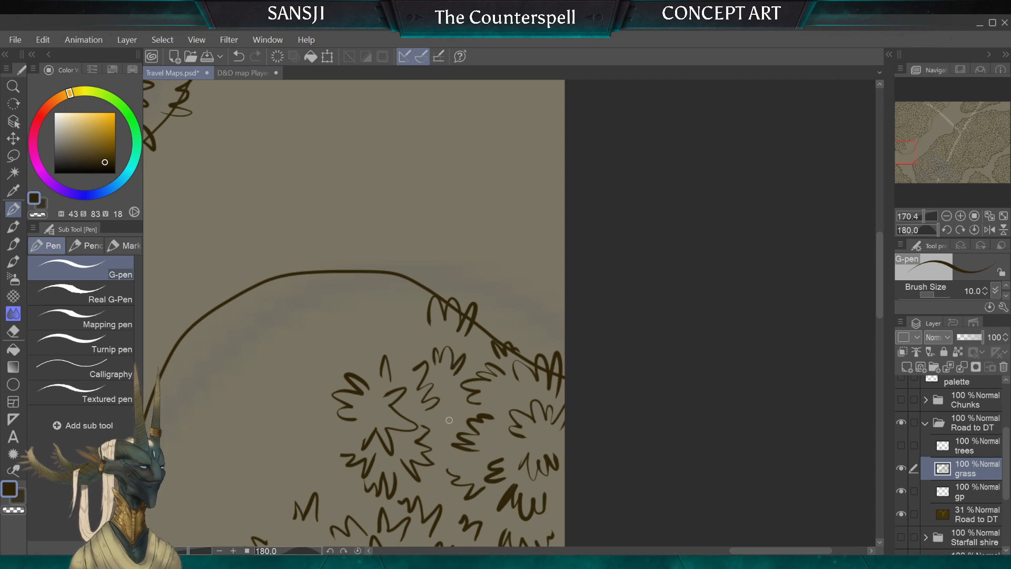
{"action": "left_click_drag", "start_coordinate": [453, 420], "coordinate": [450, 401]}
{"action": "left_click_drag", "start_coordinate": [338, 433], "coordinate": [345, 427]}
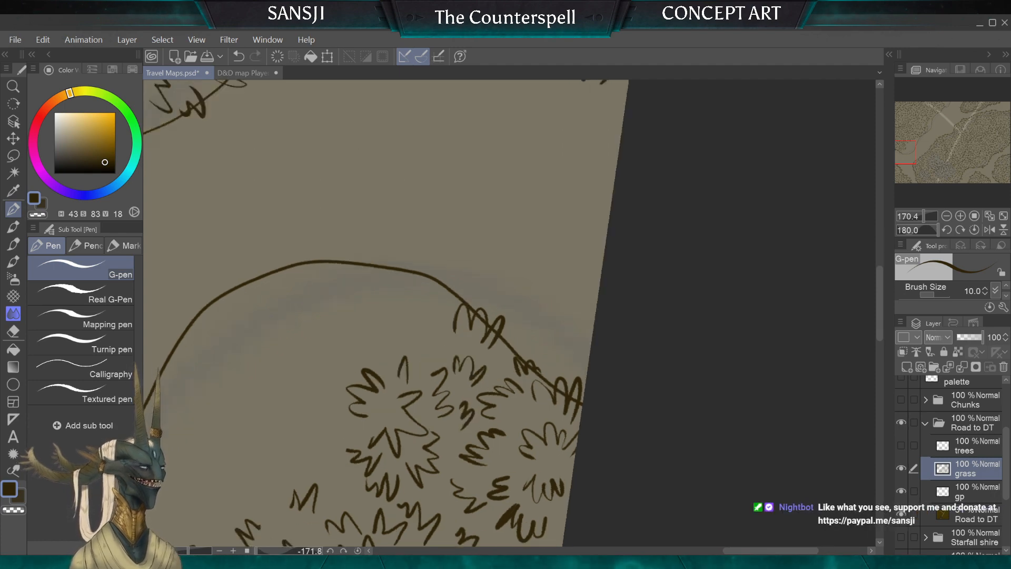
Erase the lone angular tuft beside the large clump with the hard eraser and draw two bold rounded tufts in its place
{"action": "mouse_move", "coordinate": [395, 406]}
{"action": "left_mouse_down"}
{"action": "mouse_move", "coordinate": [508, 358]}
{"action": "mouse_move", "coordinate": [548, 413]}
{"action": "mouse_move", "coordinate": [587, 402]}
{"action": "mouse_move", "coordinate": [596, 329]}
{"action": "left_mouse_up"}
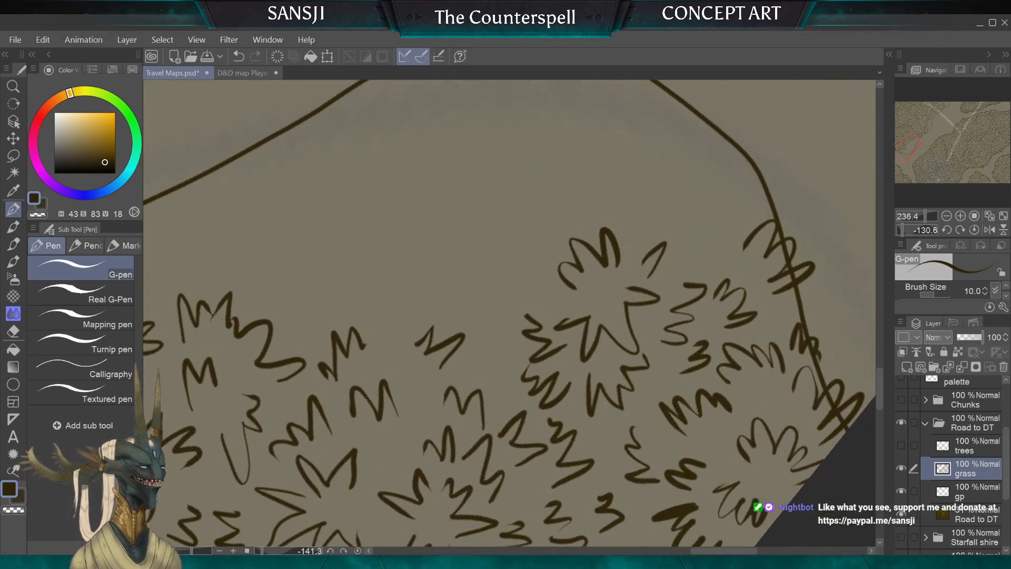
{"action": "left_click", "coordinate": [13, 331]}
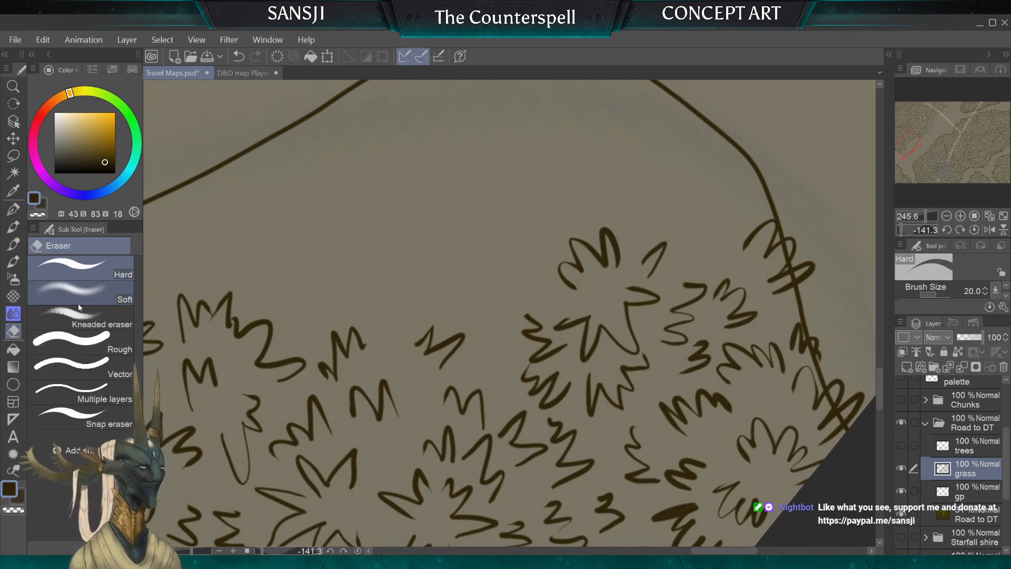
{"action": "mouse_move", "coordinate": [405, 361]}
{"action": "left_mouse_down"}
{"action": "mouse_move", "coordinate": [429, 316]}
{"action": "mouse_move", "coordinate": [453, 342]}
{"action": "mouse_move", "coordinate": [463, 329]}
{"action": "left_mouse_up"}
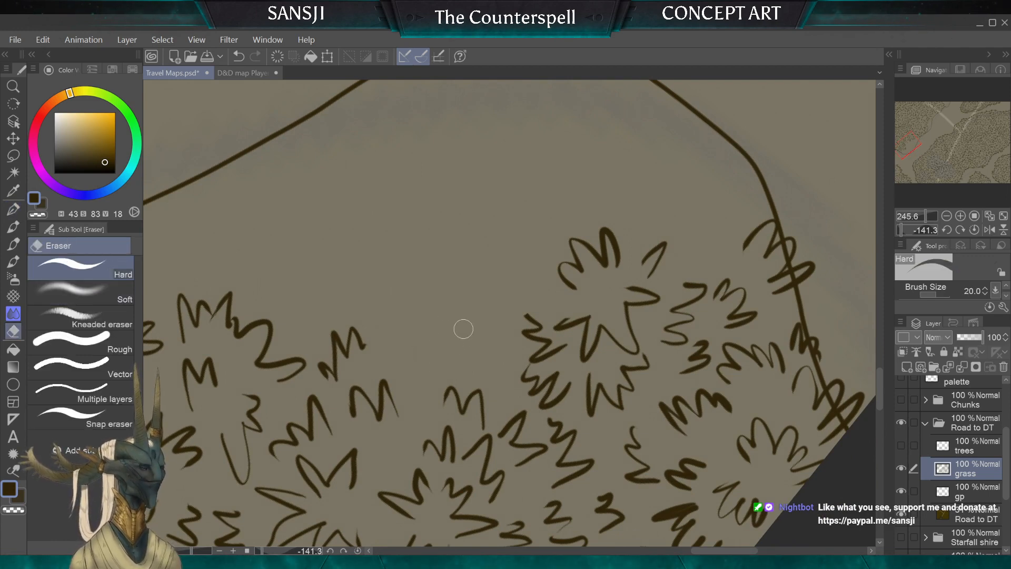
{"action": "left_click", "coordinate": [13, 209]}
{"action": "mouse_move", "coordinate": [449, 369]}
{"action": "left_mouse_down"}
{"action": "mouse_move", "coordinate": [451, 339]}
{"action": "mouse_move", "coordinate": [424, 365]}
{"action": "mouse_move", "coordinate": [492, 368]}
{"action": "mouse_move", "coordinate": [463, 352]}
{"action": "left_mouse_up"}
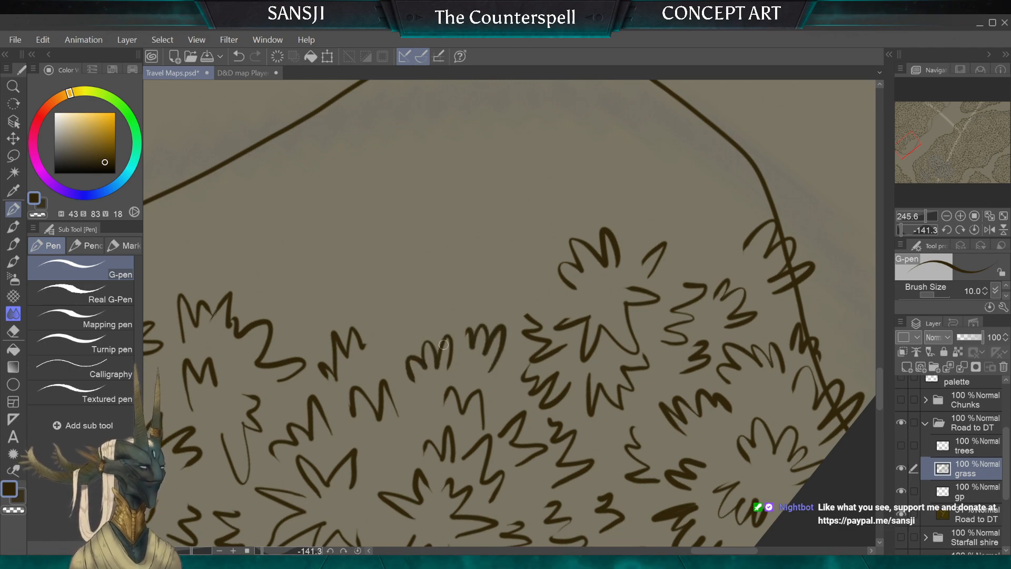
Erase part of the jagged tuft at the edge of the grass with the hard eraser reduced to size 17
{"action": "scroll", "coordinate": [510, 314], "scroll_direction": "down", "scroll_amount": 4}
{"action": "mouse_move", "coordinate": [411, 237]}
{"action": "left_mouse_down"}
{"action": "mouse_move", "coordinate": [469, 227]}
{"action": "mouse_move", "coordinate": [532, 279]}
{"action": "mouse_move", "coordinate": [568, 416]}
{"action": "mouse_move", "coordinate": [558, 369]}
{"action": "left_mouse_up"}
{"action": "mouse_move", "coordinate": [401, 405]}
{"action": "left_mouse_down"}
{"action": "mouse_move", "coordinate": [398, 285]}
{"action": "mouse_move", "coordinate": [448, 337]}
{"action": "mouse_move", "coordinate": [421, 368]}
{"action": "mouse_move", "coordinate": [437, 365]}
{"action": "left_mouse_up"}
{"action": "key", "text": "e"}
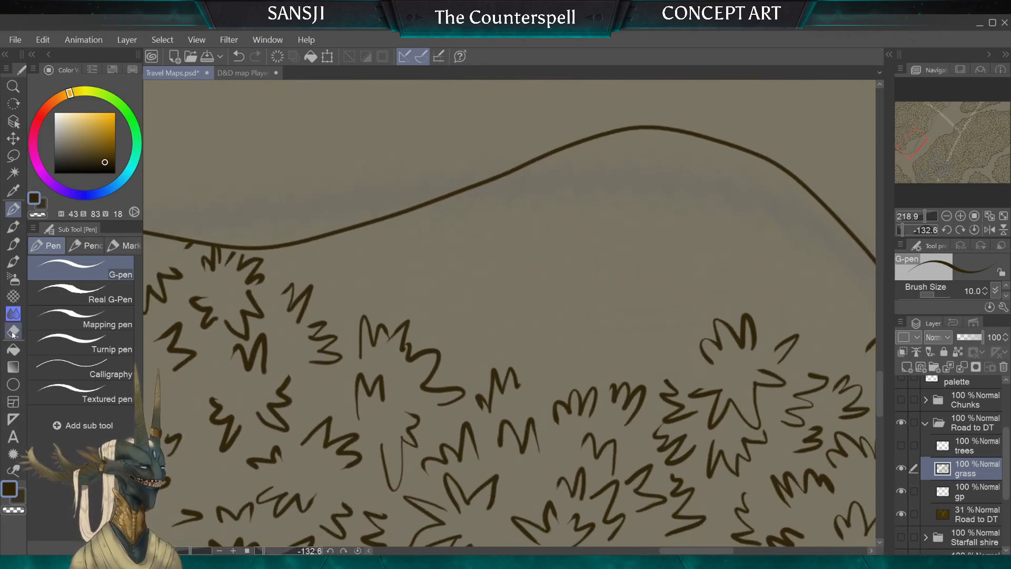
{"action": "key", "text": "bracketleft"}
{"action": "key", "text": "bracketleft"}
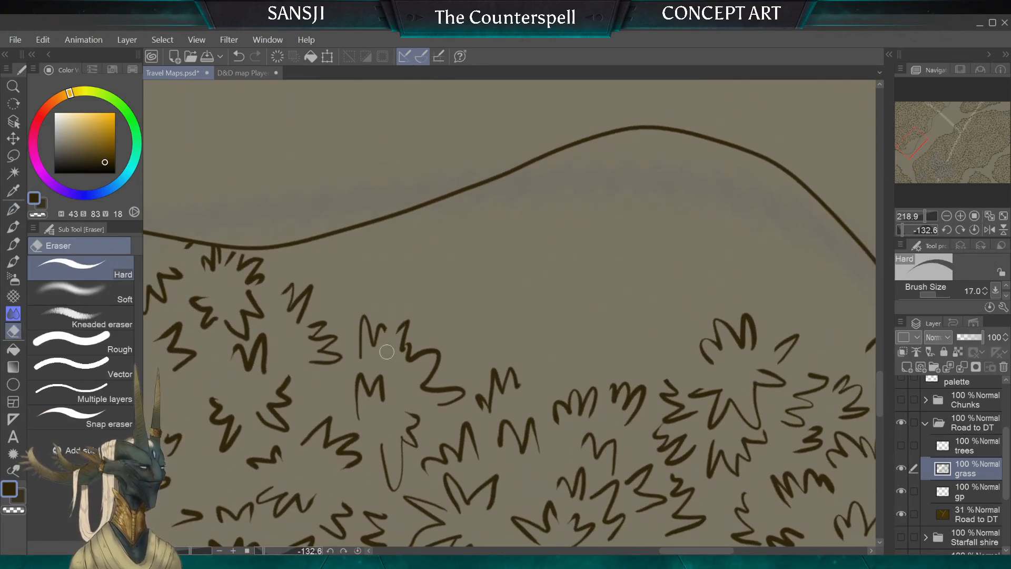
{"action": "key", "text": "p"}
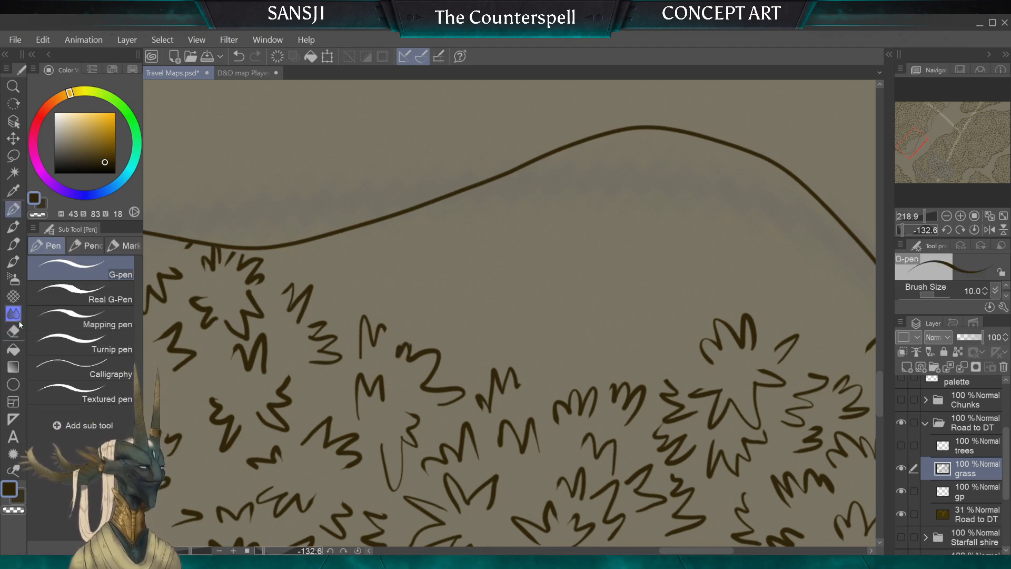
{"action": "key", "text": "bracketright"}
{"action": "key", "text": "bracketright"}
{"action": "key", "text": "bracketright"}
{"action": "key", "text": "bracketright"}
{"action": "key", "text": "bracketright"}
{"action": "key", "text": "bracketright"}
{"action": "key", "text": "bracketright"}
{"action": "left_click_drag", "start_coordinate": [365, 305], "coordinate": [363, 353]}
{"action": "key", "text": "bracketleft"}
{"action": "key", "text": "bracketleft"}
{"action": "key", "text": "bracketleft"}
{"action": "key", "text": "bracketleft"}
{"action": "key", "text": "bracketleft"}
{"action": "key", "text": "bracketleft"}
{"action": "key", "text": "bracketleft"}
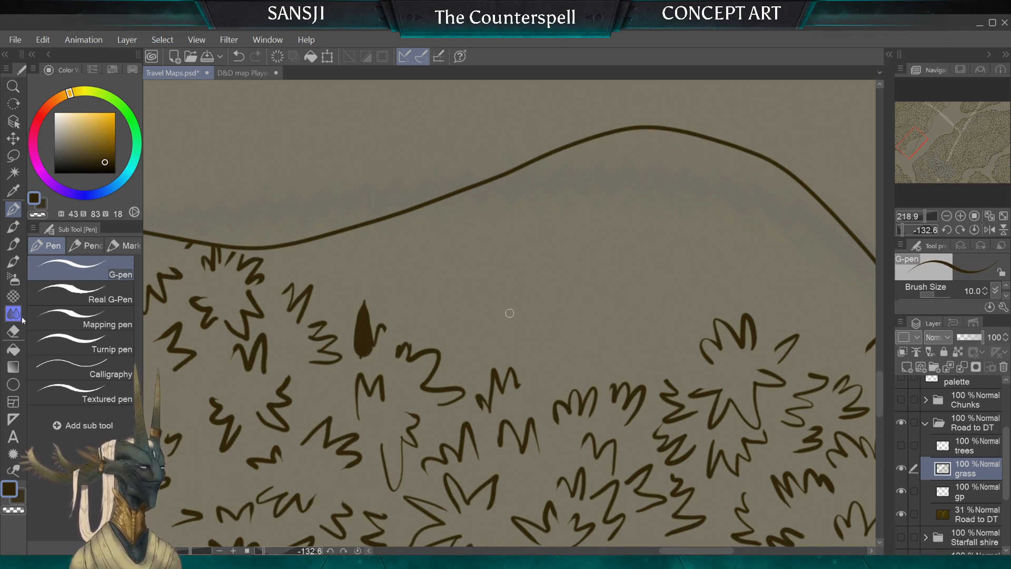
{"action": "key", "text": "ctrl+z"}
Erase the rest of the jagged tuft with the hard eraser at size 25 and line the grass edge with bold rounded tufts
{"action": "key", "text": "e"}
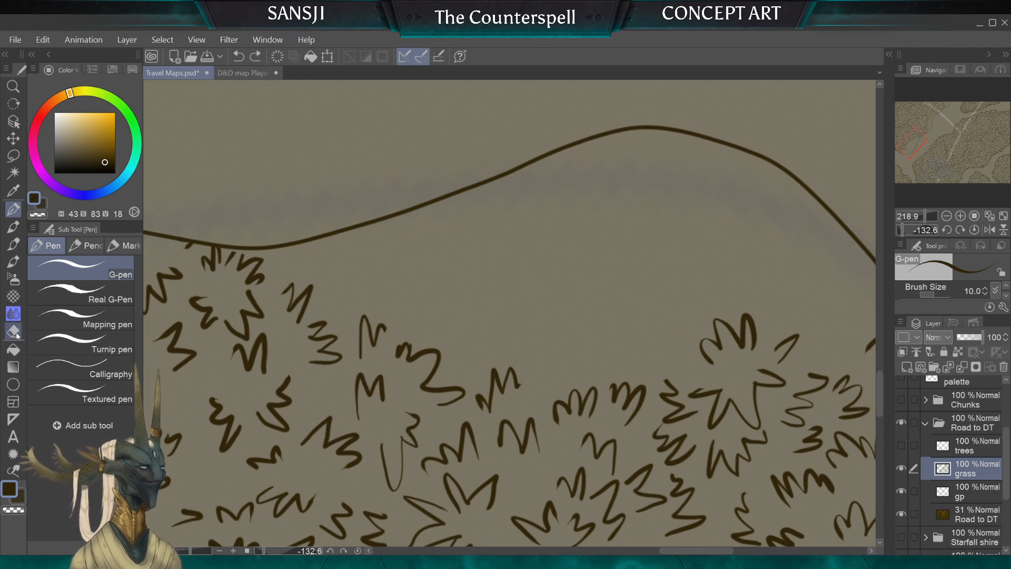
{"action": "mouse_move", "coordinate": [366, 353]}
{"action": "left_mouse_down"}
{"action": "mouse_move", "coordinate": [380, 331]}
{"action": "mouse_move", "coordinate": [395, 336]}
{"action": "mouse_move", "coordinate": [410, 370]}
{"action": "mouse_move", "coordinate": [436, 337]}
{"action": "mouse_move", "coordinate": [412, 390]}
{"action": "left_mouse_up"}
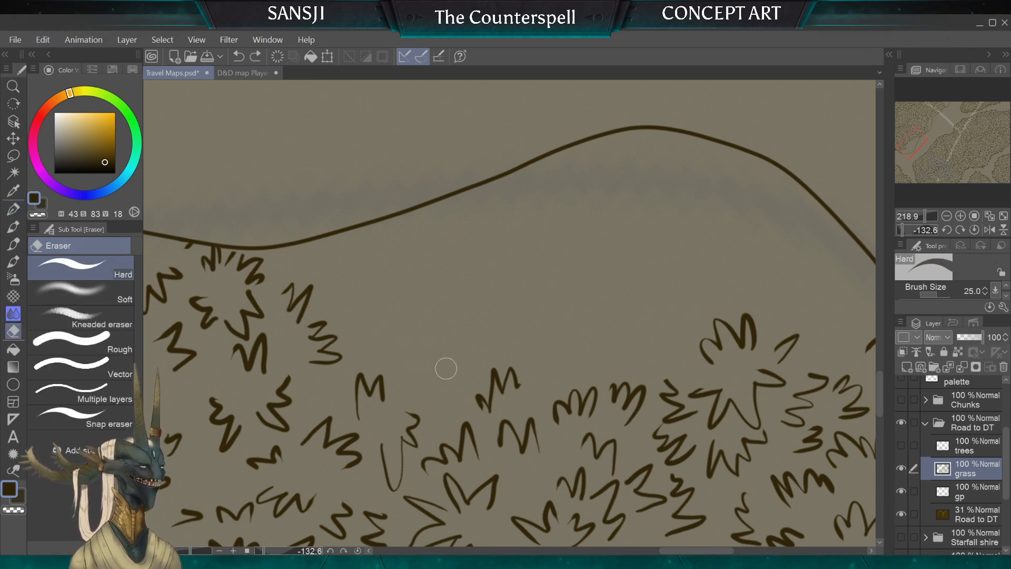
{"action": "key", "text": "p"}
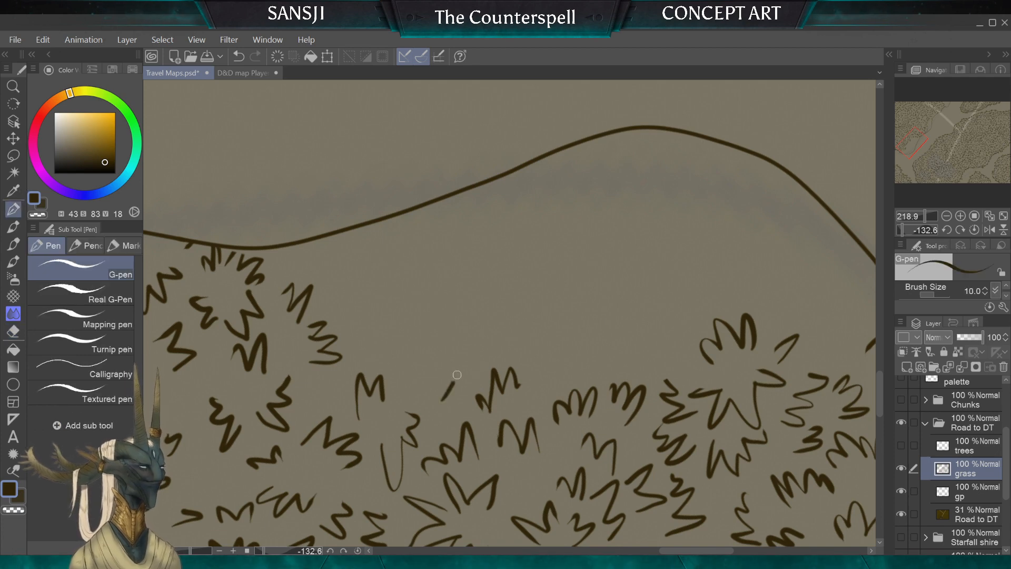
{"action": "left_click_drag", "start_coordinate": [458, 375], "coordinate": [384, 355]}
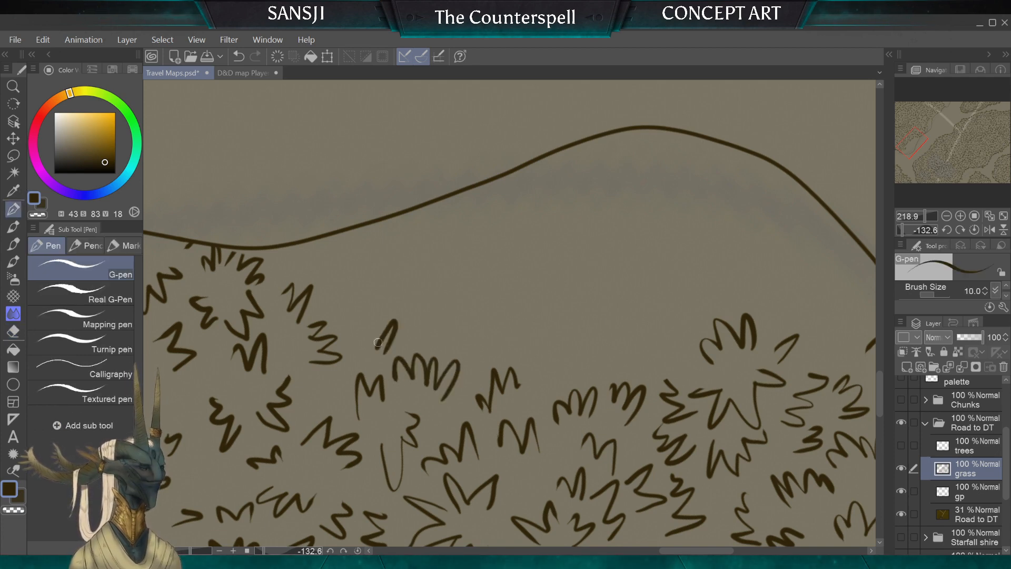
{"action": "mouse_move", "coordinate": [349, 289]}
{"action": "left_mouse_down"}
{"action": "mouse_move", "coordinate": [307, 254]}
{"action": "mouse_move", "coordinate": [288, 271]}
{"action": "left_mouse_up"}
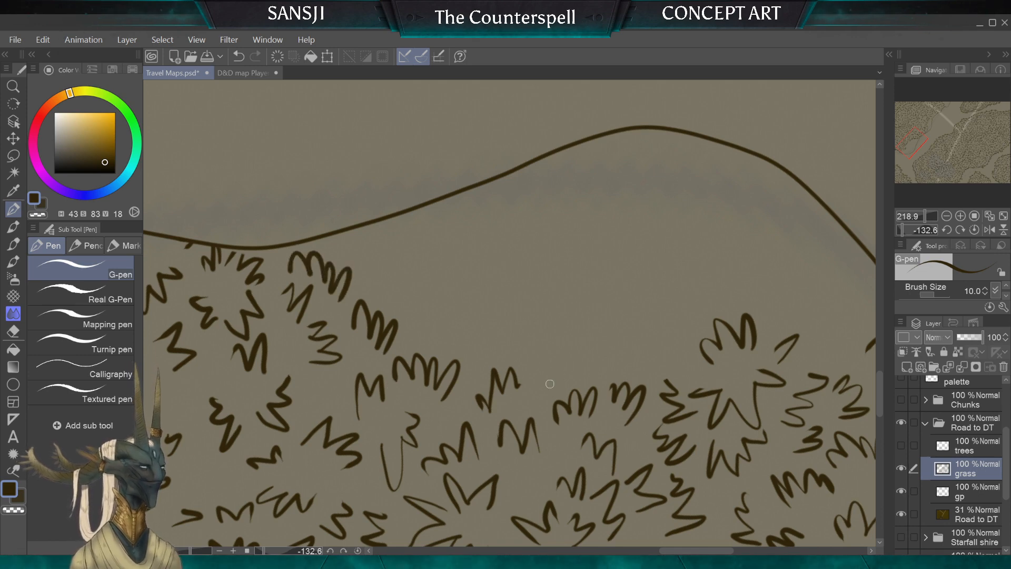
{"action": "left_click_drag", "start_coordinate": [549, 383], "coordinate": [584, 362]}
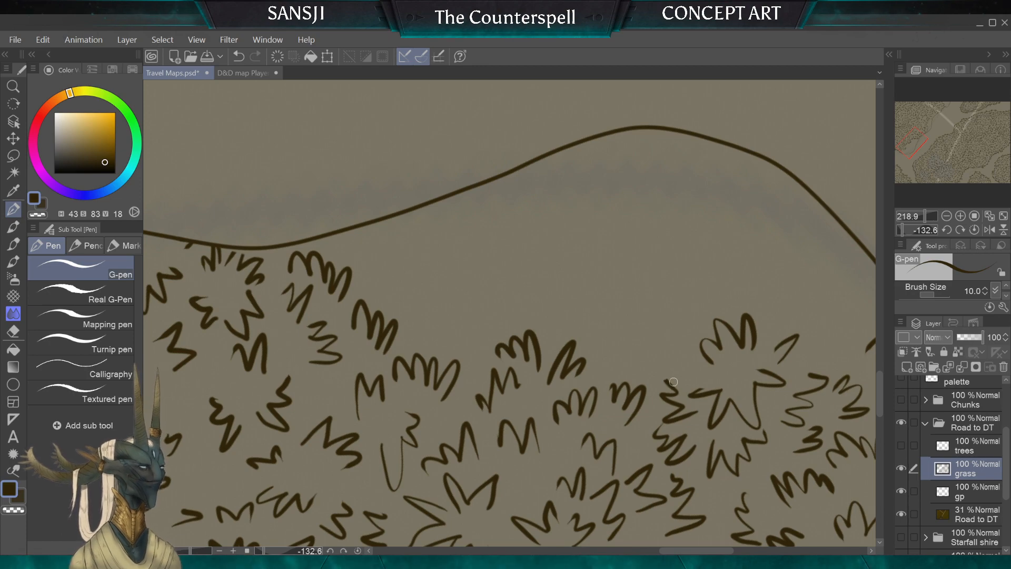
Draw a rounded tuft in the gap beside the clump near the map border and another over the adjacent outline
{"action": "mouse_move", "coordinate": [674, 382]}
{"action": "left_mouse_down"}
{"action": "mouse_move", "coordinate": [545, 537]}
{"action": "mouse_move", "coordinate": [497, 434]}
{"action": "mouse_move", "coordinate": [495, 315]}
{"action": "mouse_move", "coordinate": [469, 284]}
{"action": "mouse_move", "coordinate": [457, 306]}
{"action": "mouse_move", "coordinate": [473, 312]}
{"action": "left_mouse_up"}
{"action": "scroll", "coordinate": [510, 313], "scroll_direction": "up", "scroll_amount": 3}
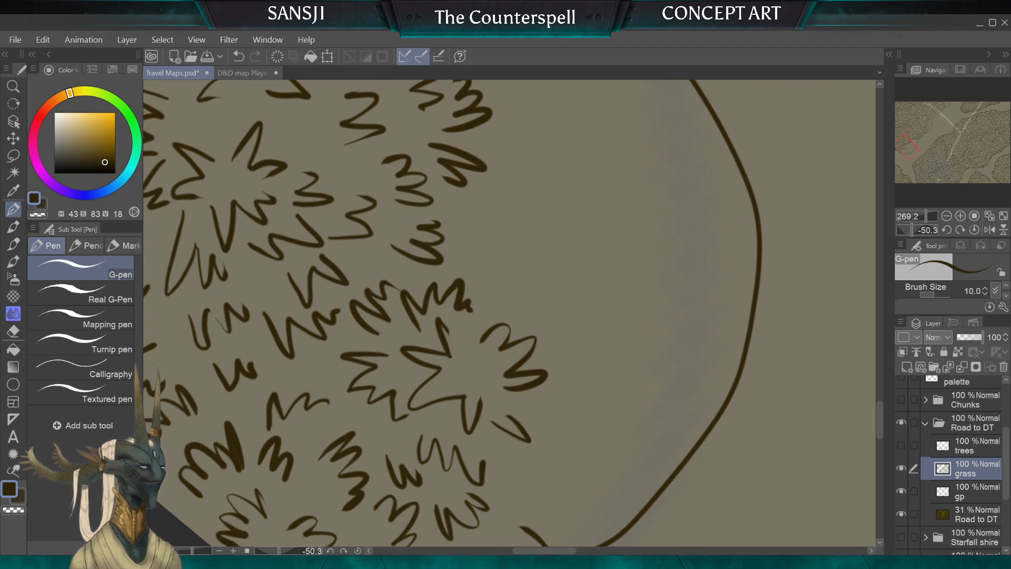
{"action": "scroll", "coordinate": [509, 313], "scroll_direction": "down", "scroll_amount": 5}
{"action": "scroll", "coordinate": [509, 313], "scroll_direction": "up", "scroll_amount": 2}
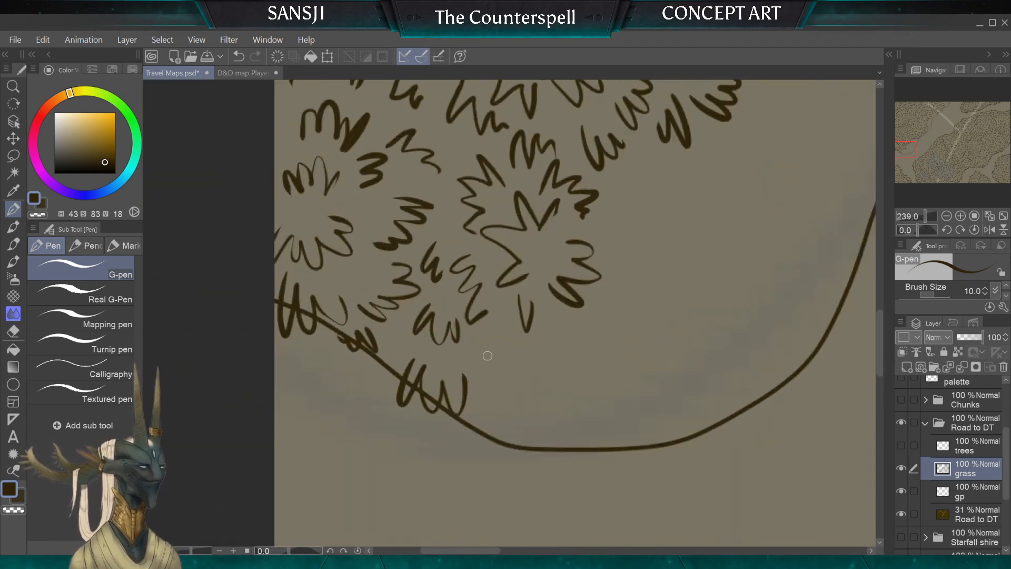
{"action": "mouse_move", "coordinate": [487, 356]}
{"action": "left_mouse_down"}
{"action": "mouse_move", "coordinate": [508, 377]}
{"action": "mouse_move", "coordinate": [555, 343]}
{"action": "left_mouse_up"}
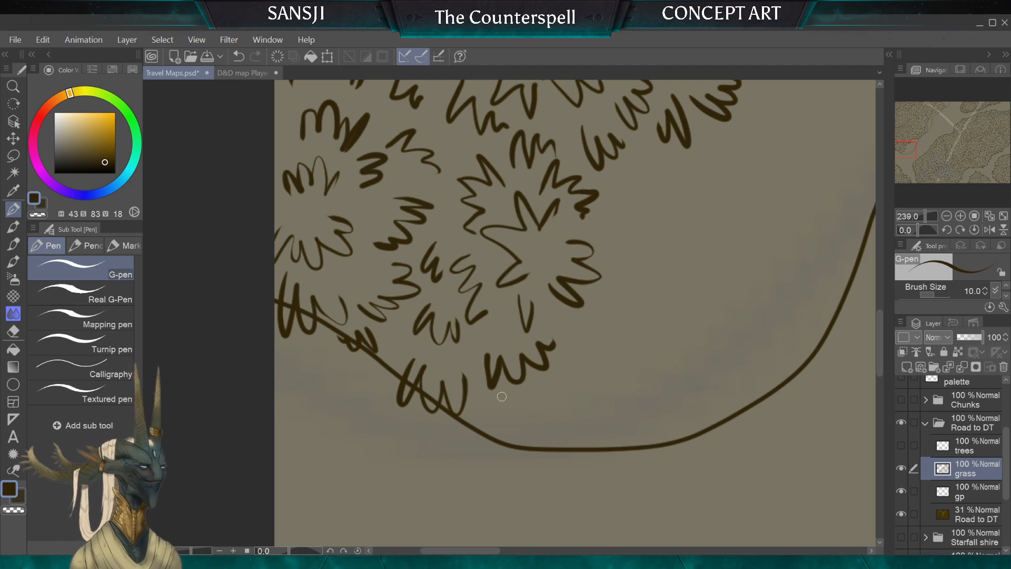
{"action": "mouse_move", "coordinate": [465, 430]}
{"action": "left_mouse_down"}
{"action": "mouse_move", "coordinate": [488, 419]}
{"action": "mouse_move", "coordinate": [499, 441]}
{"action": "mouse_move", "coordinate": [541, 431]}
{"action": "left_mouse_up"}
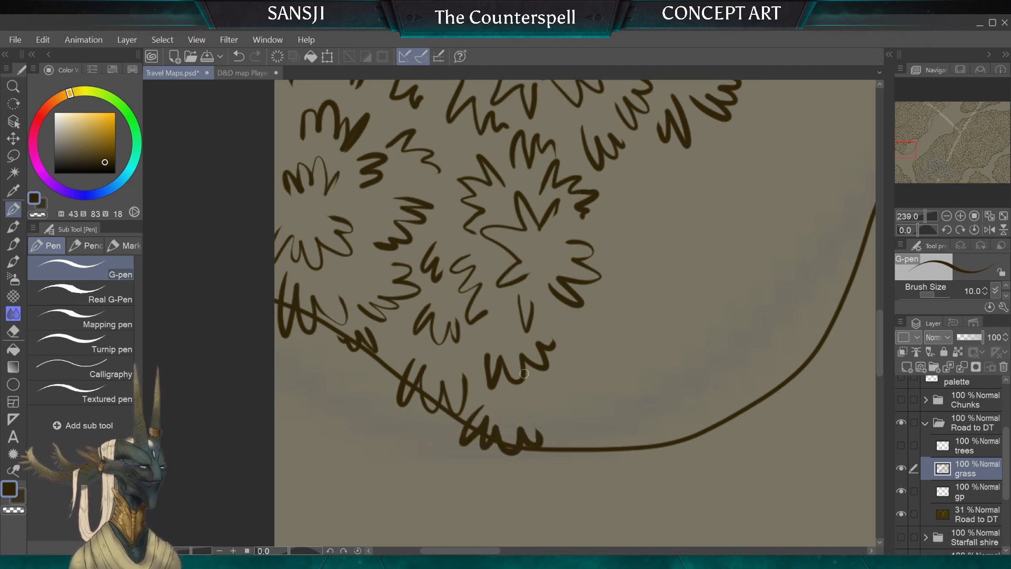
Draw spaced tufts over the forest outline around its bare bend, replacing the misplaced one near the bottom of the curve
{"action": "scroll", "coordinate": [524, 374], "scroll_direction": "down", "scroll_amount": 5}
{"action": "scroll", "coordinate": [524, 373], "scroll_direction": "up", "scroll_amount": 1}
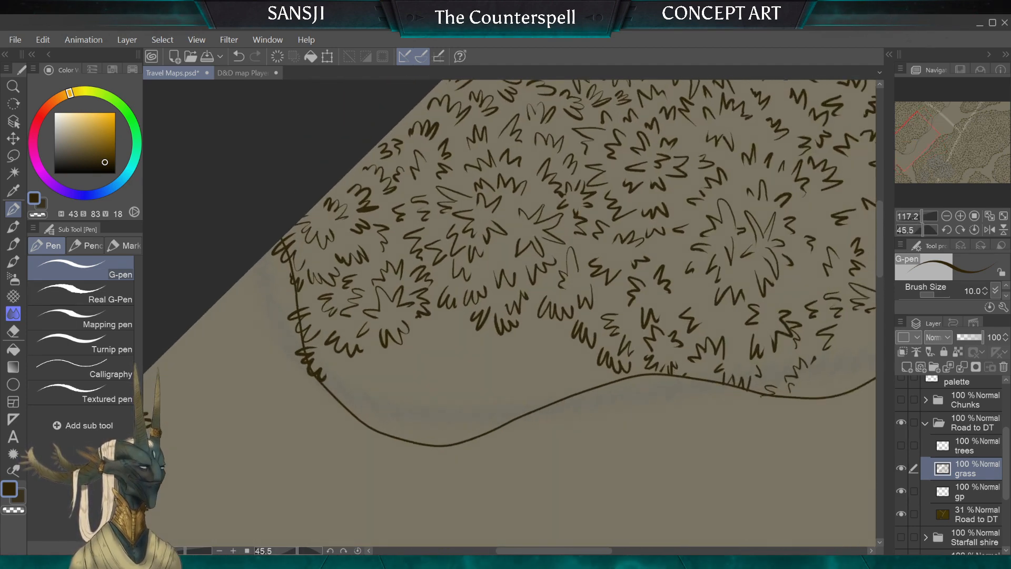
{"action": "scroll", "coordinate": [509, 277], "scroll_direction": "up", "scroll_amount": 1}
{"action": "left_click_drag", "start_coordinate": [346, 405], "coordinate": [374, 442]}
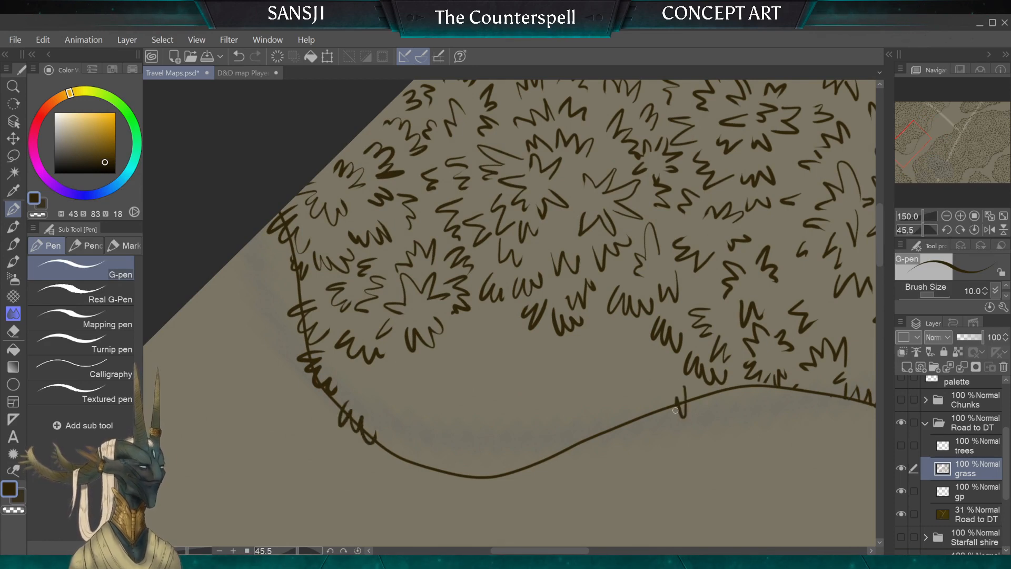
{"action": "left_click_drag", "start_coordinate": [675, 410], "coordinate": [624, 435]}
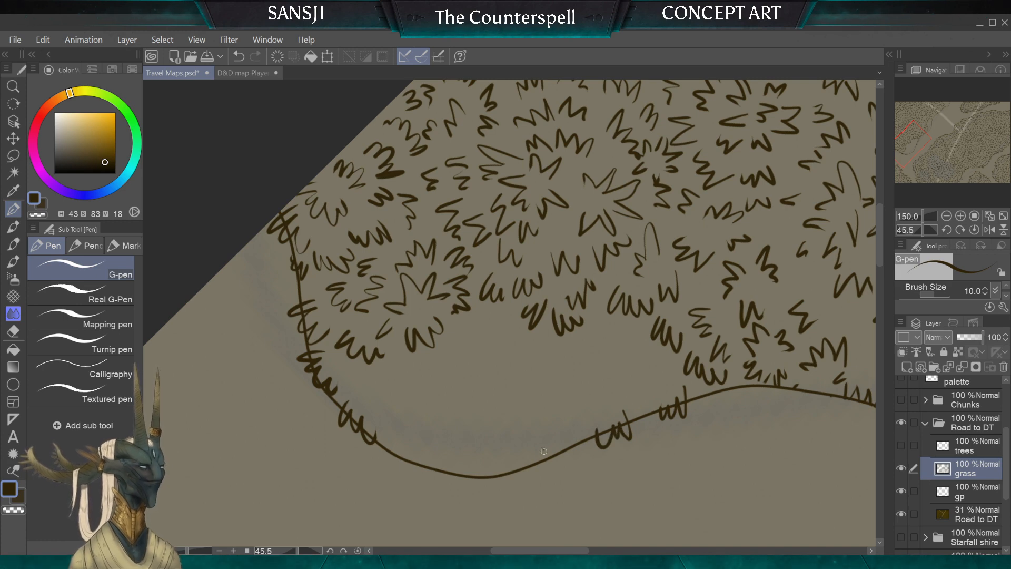
{"action": "mouse_move", "coordinate": [470, 471]}
{"action": "left_mouse_down"}
{"action": "mouse_move", "coordinate": [437, 455]}
{"action": "mouse_move", "coordinate": [421, 464]}
{"action": "left_mouse_up"}
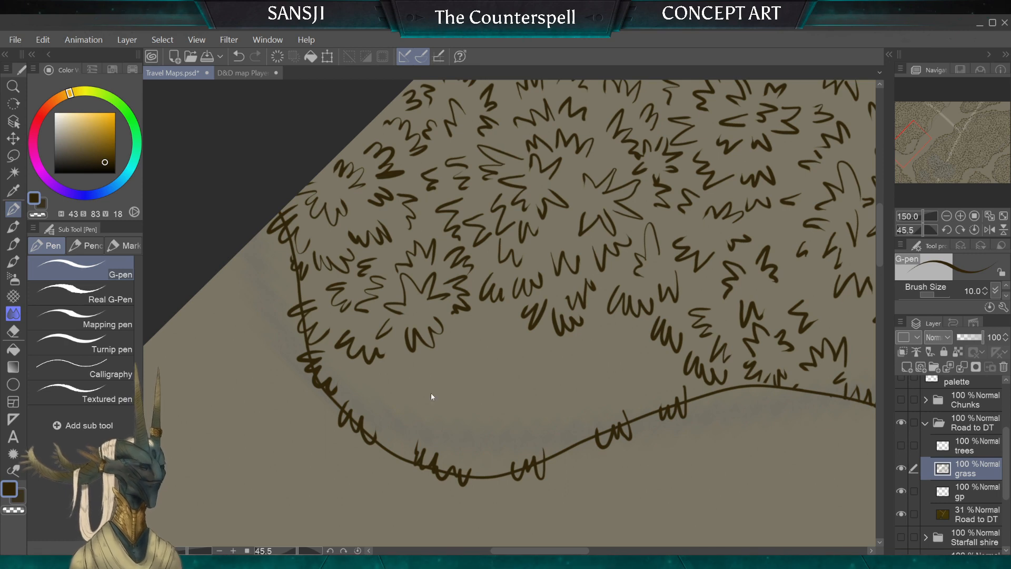
{"action": "key", "text": "ctrl+z"}
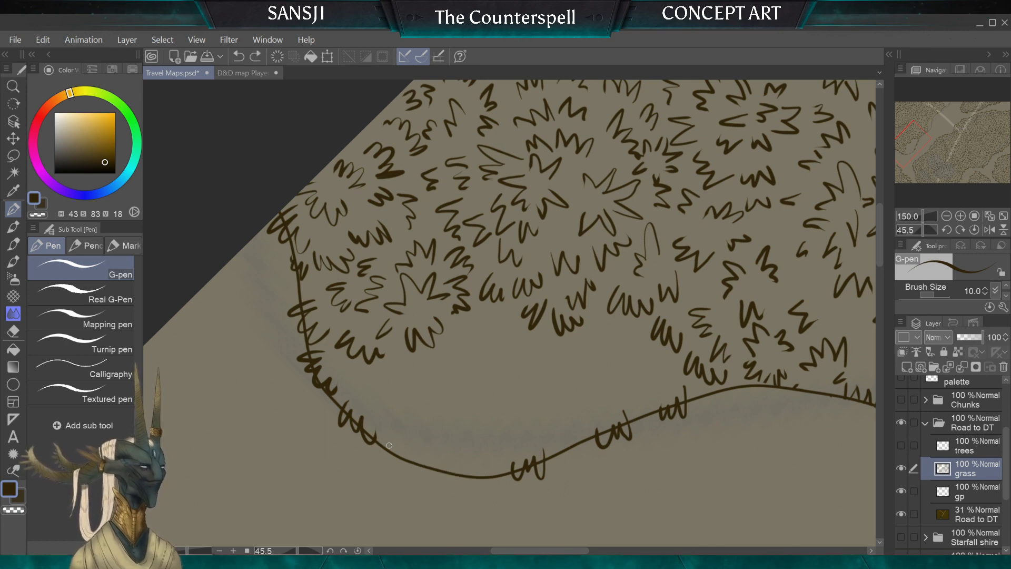
{"action": "left_click_drag", "start_coordinate": [393, 447], "coordinate": [411, 458]}
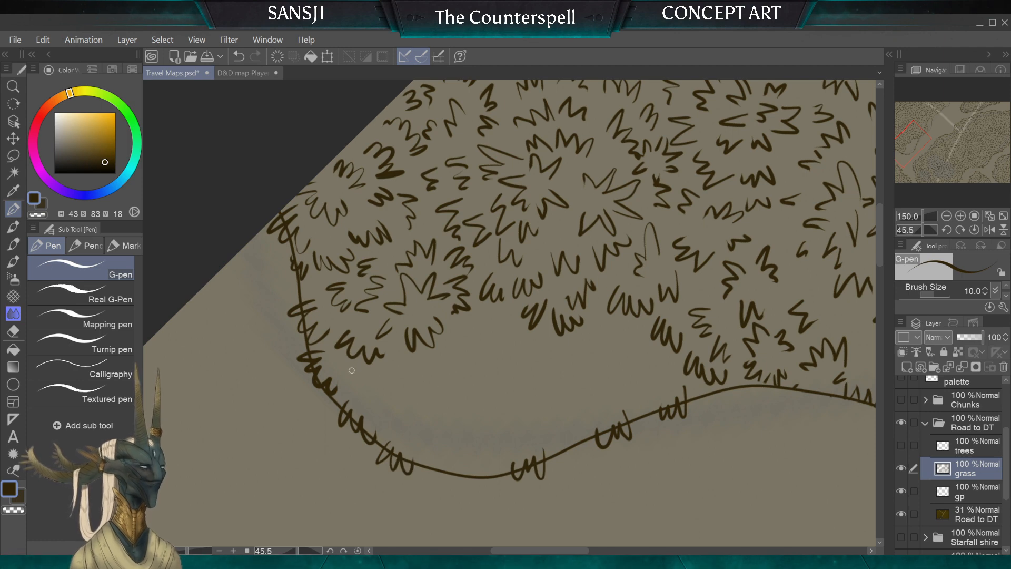
Build a round clump of concentric tufts inside the outline's bend near the map border, undoing and redrawing one misplaced stroke
{"action": "mouse_move", "coordinate": [380, 404]}
{"action": "left_mouse_down"}
{"action": "mouse_move", "coordinate": [387, 429]}
{"action": "mouse_move", "coordinate": [401, 424]}
{"action": "mouse_move", "coordinate": [384, 368]}
{"action": "mouse_move", "coordinate": [399, 400]}
{"action": "mouse_move", "coordinate": [422, 397]}
{"action": "left_mouse_up"}
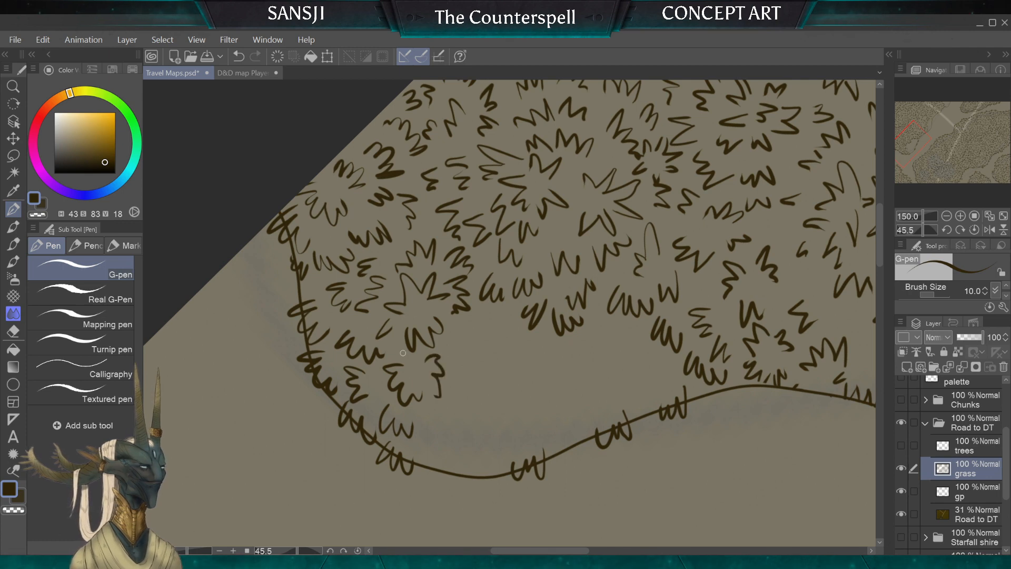
{"action": "key", "text": "ctrl+z"}
{"action": "left_click_drag", "start_coordinate": [427, 348], "coordinate": [441, 364]}
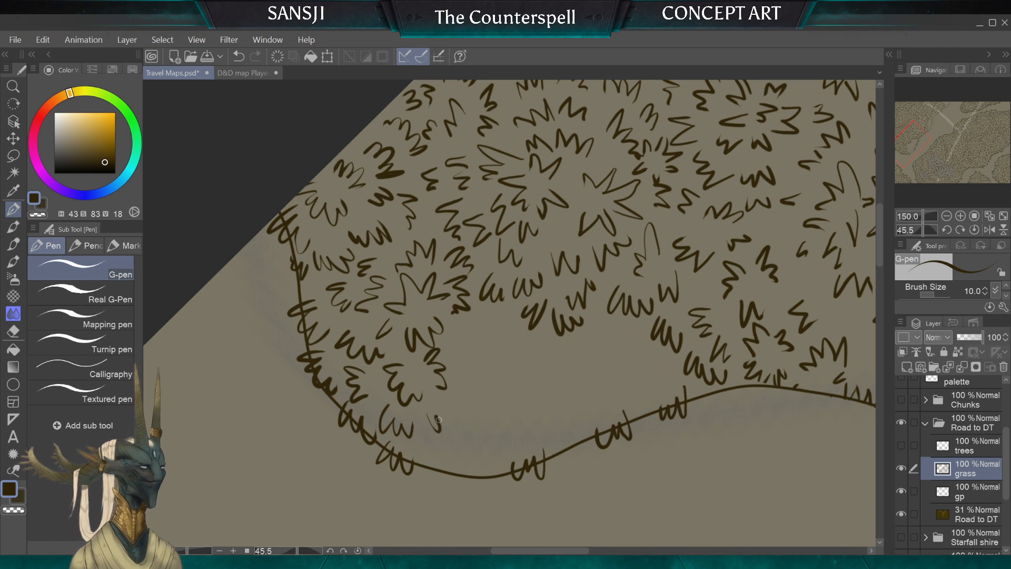
{"action": "left_click_drag", "start_coordinate": [465, 344], "coordinate": [471, 367]}
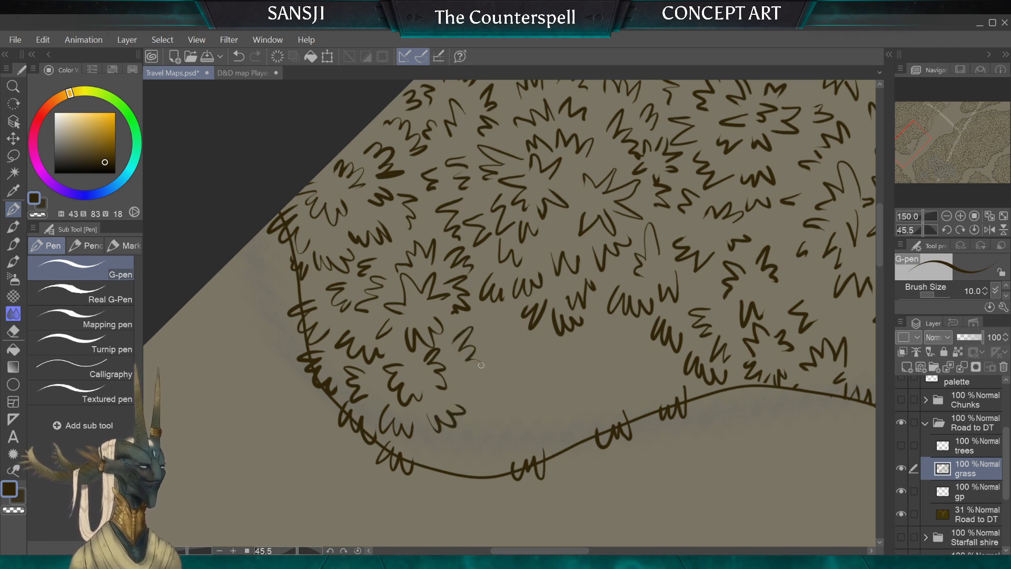
{"action": "mouse_move", "coordinate": [480, 407]}
{"action": "left_mouse_down"}
{"action": "mouse_move", "coordinate": [474, 430]}
{"action": "mouse_move", "coordinate": [463, 415]}
{"action": "mouse_move", "coordinate": [449, 467]}
{"action": "mouse_move", "coordinate": [467, 453]}
{"action": "mouse_move", "coordinate": [469, 424]}
{"action": "mouse_move", "coordinate": [419, 460]}
{"action": "left_mouse_up"}
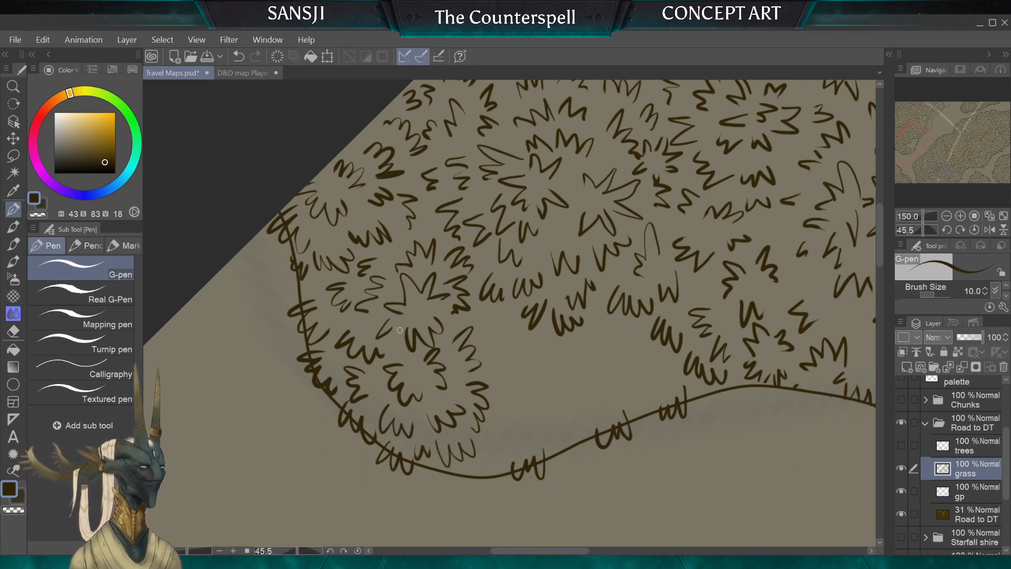
{"action": "mouse_move", "coordinate": [484, 318]}
{"action": "left_mouse_down"}
{"action": "mouse_move", "coordinate": [519, 390]}
{"action": "mouse_move", "coordinate": [572, 348]}
{"action": "mouse_move", "coordinate": [585, 311]}
{"action": "left_mouse_up"}
{"action": "scroll", "coordinate": [474, 379], "scroll_direction": "down", "scroll_amount": 1}
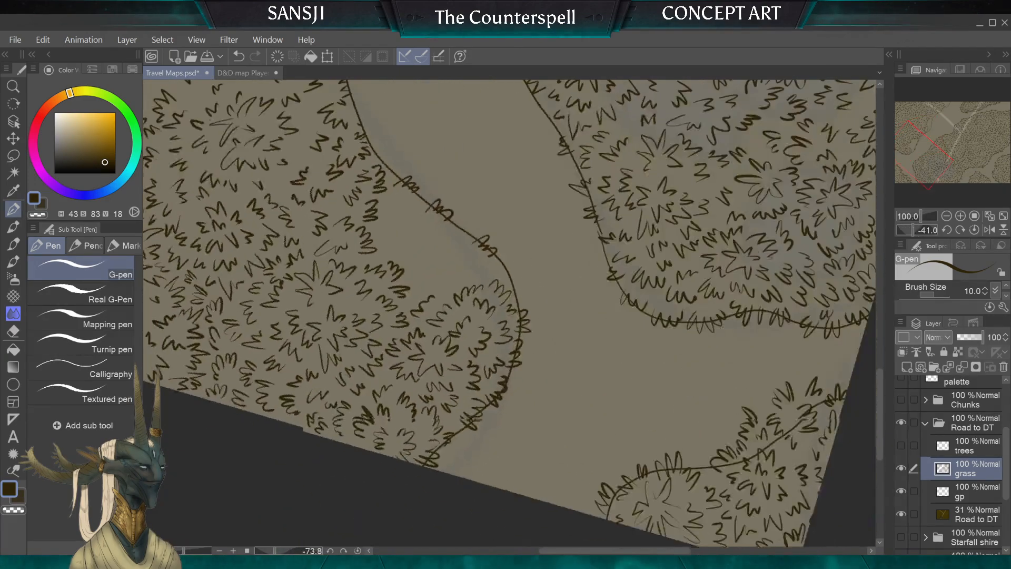
{"action": "scroll", "coordinate": [473, 379], "scroll_direction": "down", "scroll_amount": 5}
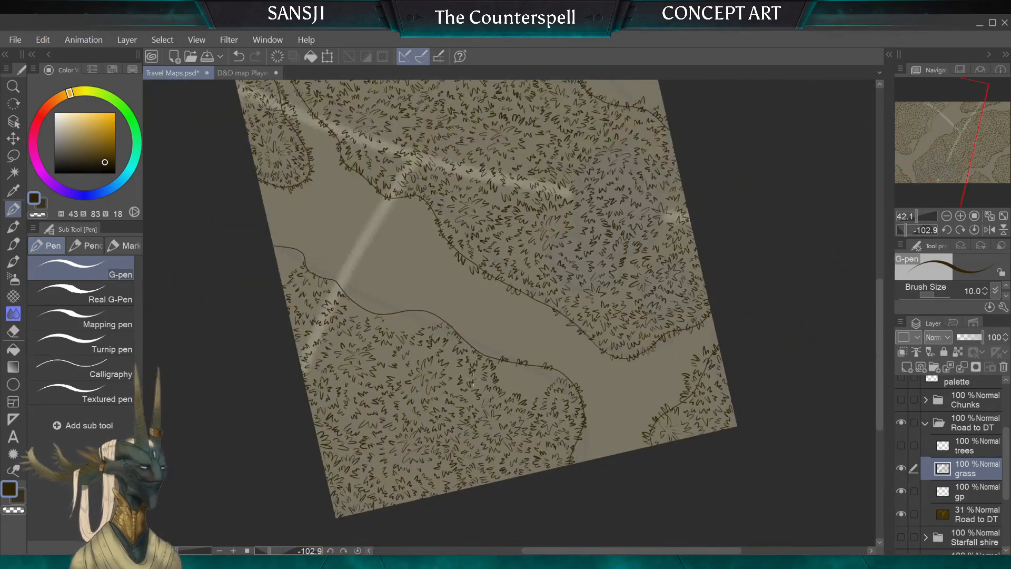
{"action": "scroll", "coordinate": [472, 381], "scroll_direction": "up", "scroll_amount": 6}
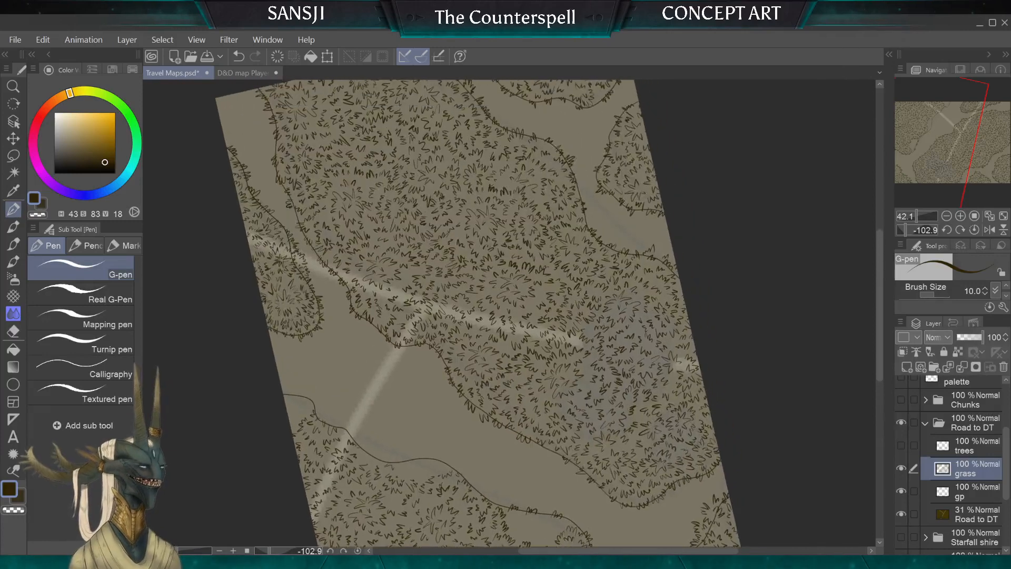
{"action": "scroll", "coordinate": [548, 474], "scroll_direction": "up", "scroll_amount": 3}
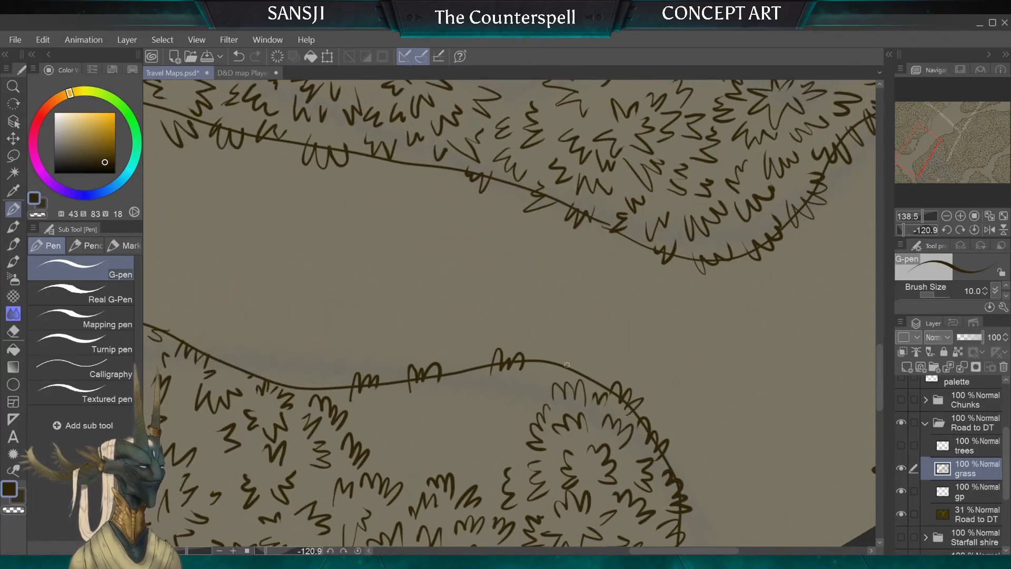
Draw rounded tufts along the lower forest outline and fill the bare gap between the two clumps beneath it
{"action": "left_click_drag", "start_coordinate": [569, 363], "coordinate": [540, 375]}
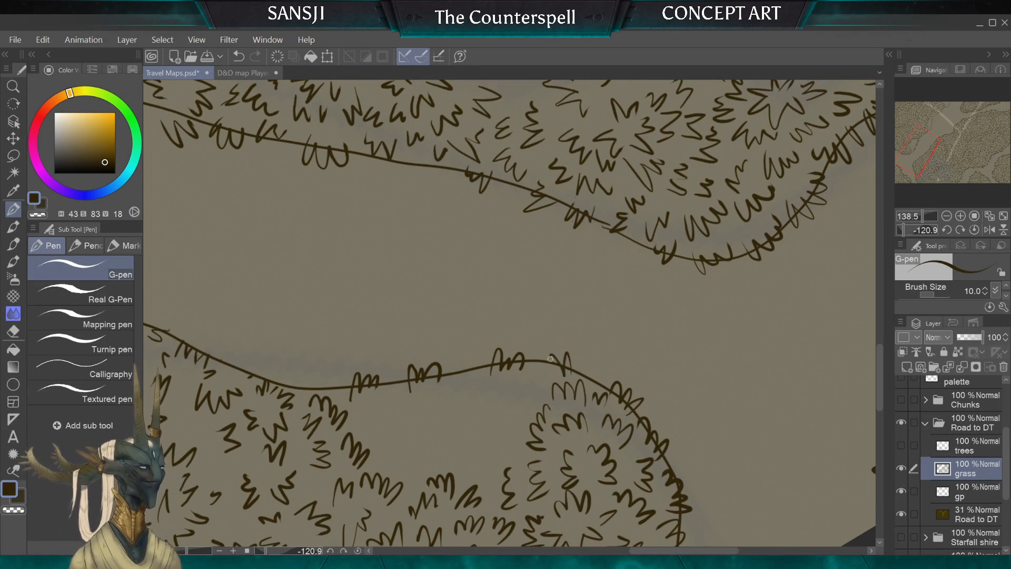
{"action": "mouse_move", "coordinate": [524, 417]}
{"action": "left_mouse_down"}
{"action": "mouse_move", "coordinate": [496, 413]}
{"action": "mouse_move", "coordinate": [497, 431]}
{"action": "mouse_move", "coordinate": [484, 438]}
{"action": "mouse_move", "coordinate": [491, 452]}
{"action": "mouse_move", "coordinate": [496, 445]}
{"action": "mouse_move", "coordinate": [476, 474]}
{"action": "mouse_move", "coordinate": [467, 428]}
{"action": "mouse_move", "coordinate": [446, 461]}
{"action": "left_mouse_up"}
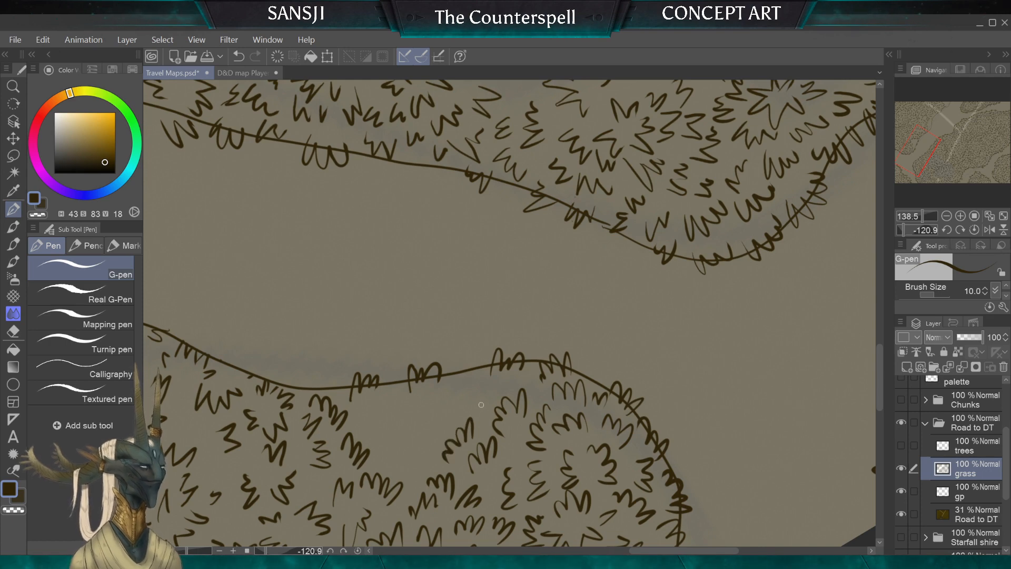
{"action": "left_click_drag", "start_coordinate": [469, 379], "coordinate": [442, 417]}
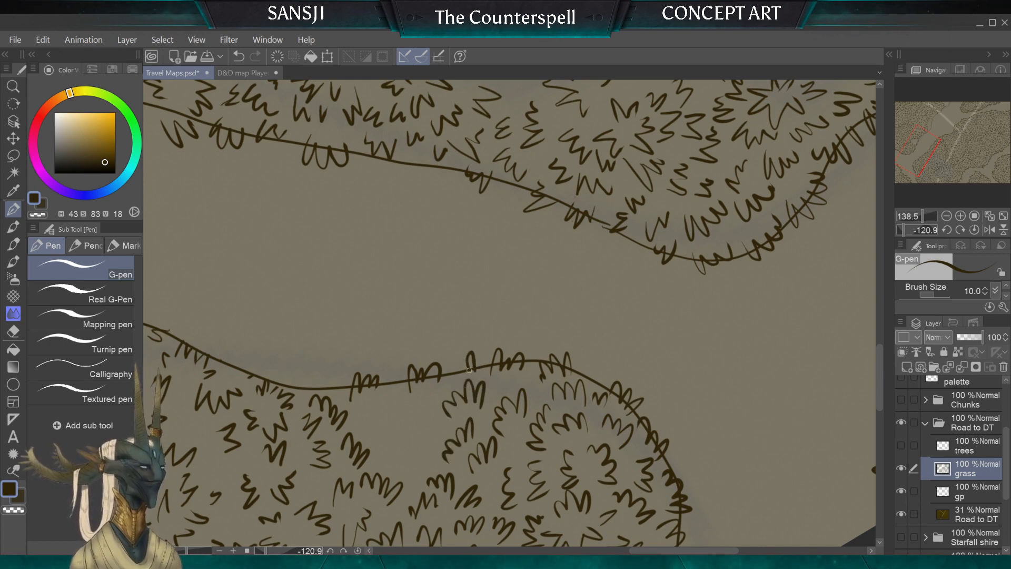
{"action": "left_click_drag", "start_coordinate": [423, 468], "coordinate": [431, 442]}
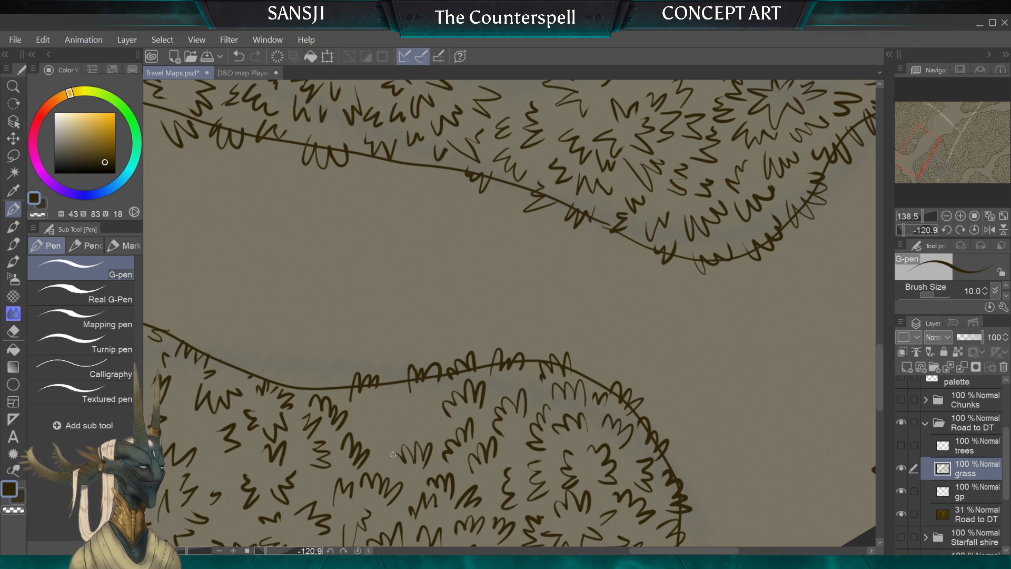
{"action": "mouse_move", "coordinate": [430, 404]}
{"action": "left_mouse_down"}
{"action": "mouse_move", "coordinate": [402, 418]}
{"action": "mouse_move", "coordinate": [406, 433]}
{"action": "mouse_move", "coordinate": [387, 447]}
{"action": "left_mouse_up"}
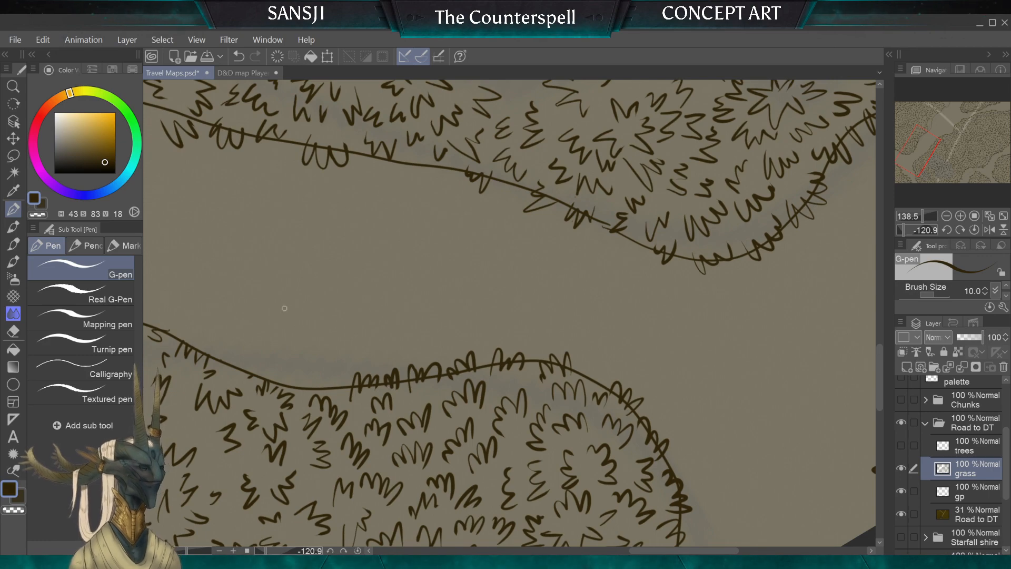
Erase the small jagged tufts under the outline's dip with the hard eraser and draw a rounded tuft over the line
{"action": "scroll", "coordinate": [509, 313], "scroll_direction": "down", "scroll_amount": 4}
{"action": "scroll", "coordinate": [509, 313], "scroll_direction": "up", "scroll_amount": 6}
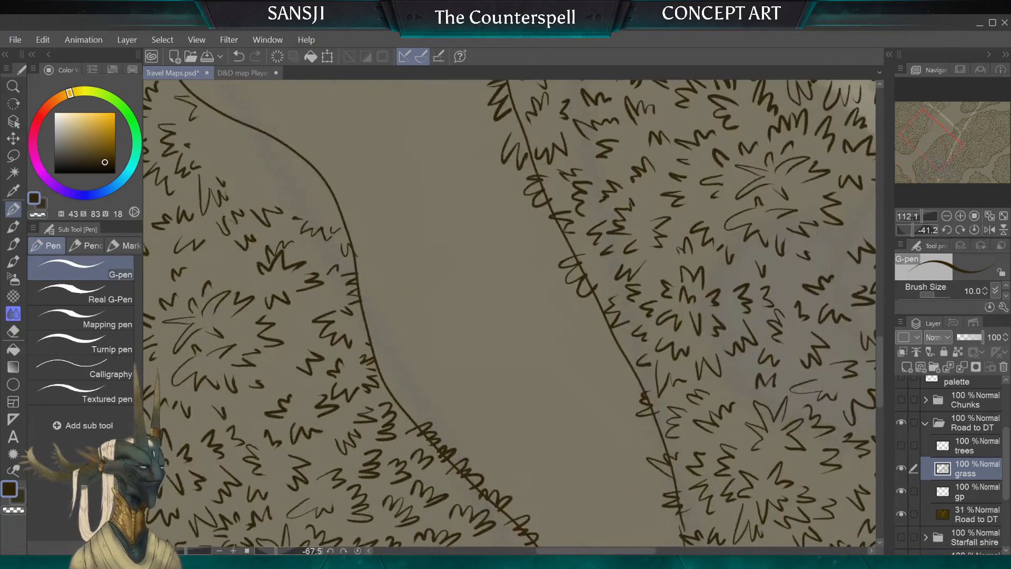
{"action": "scroll", "coordinate": [509, 313], "scroll_direction": "up", "scroll_amount": 3}
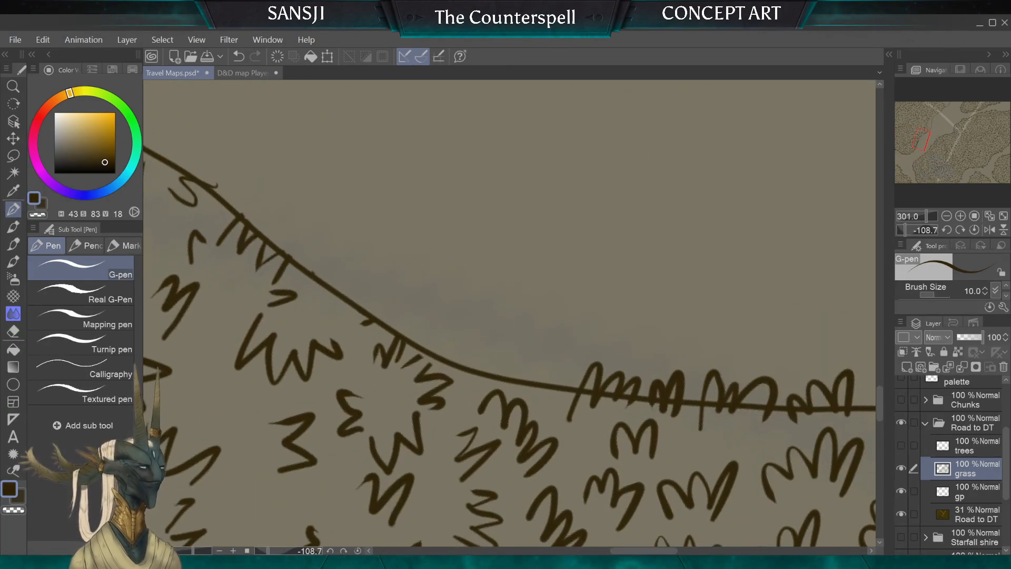
{"action": "left_click", "coordinate": [13, 330]}
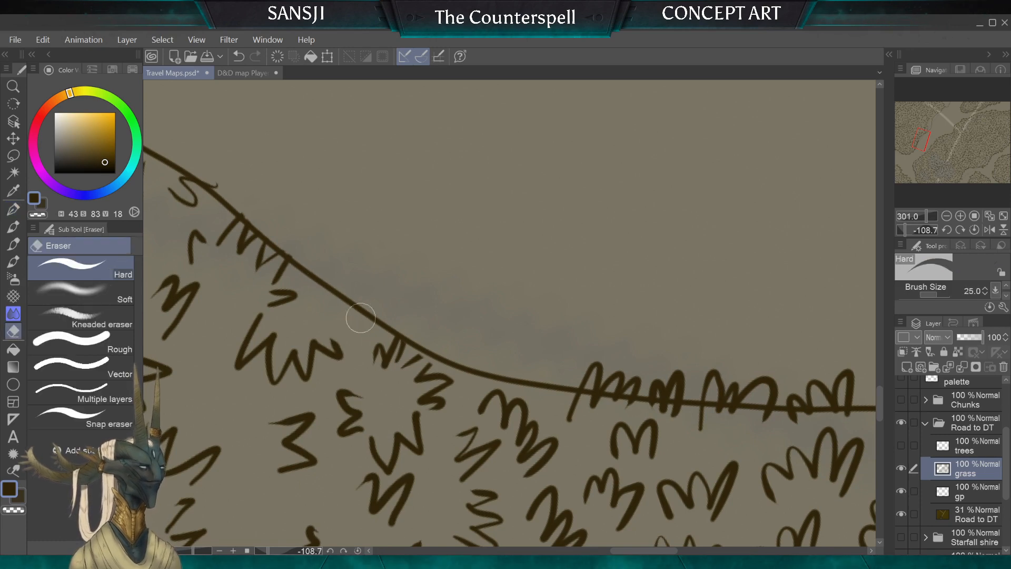
{"action": "mouse_move", "coordinate": [382, 364]}
{"action": "left_mouse_down"}
{"action": "mouse_move", "coordinate": [406, 331]}
{"action": "mouse_move", "coordinate": [440, 403]}
{"action": "mouse_move", "coordinate": [416, 384]}
{"action": "mouse_move", "coordinate": [449, 388]}
{"action": "mouse_move", "coordinate": [459, 342]}
{"action": "mouse_move", "coordinate": [398, 356]}
{"action": "mouse_move", "coordinate": [396, 371]}
{"action": "mouse_move", "coordinate": [530, 418]}
{"action": "mouse_move", "coordinate": [559, 400]}
{"action": "mouse_move", "coordinate": [609, 409]}
{"action": "left_mouse_up"}
{"action": "key", "text": "p"}
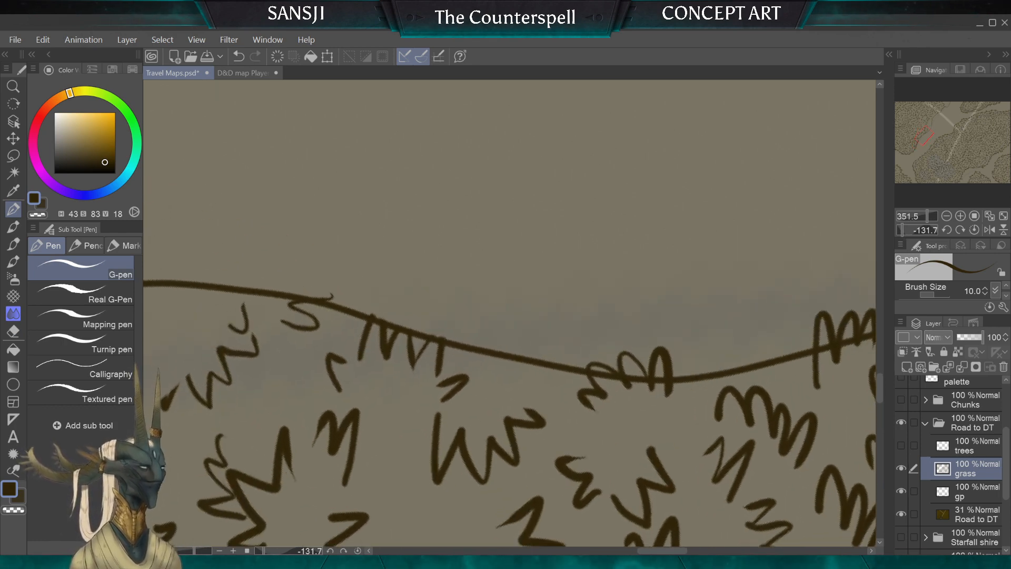
Erase the remaining jagged marks beside the outline, draw two rounded tufts over it with the G-pen and trim a stray stroke end
{"action": "key", "text": "e"}
{"action": "mouse_move", "coordinate": [321, 380]}
{"action": "left_mouse_down"}
{"action": "mouse_move", "coordinate": [343, 368]}
{"action": "mouse_move", "coordinate": [338, 343]}
{"action": "mouse_move", "coordinate": [377, 314]}
{"action": "mouse_move", "coordinate": [421, 331]}
{"action": "mouse_move", "coordinate": [455, 376]}
{"action": "left_mouse_up"}
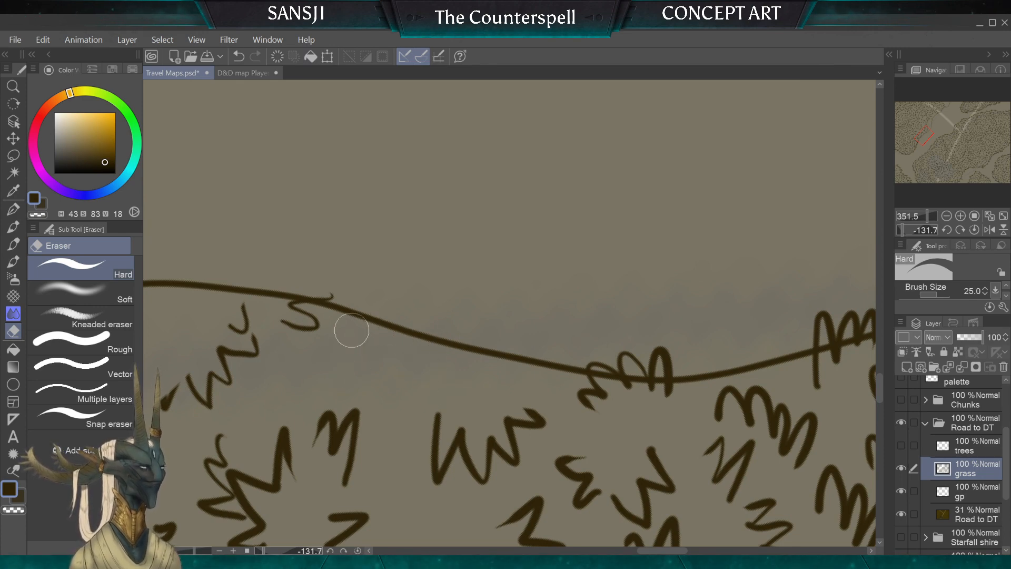
{"action": "left_click_drag", "start_coordinate": [311, 282], "coordinate": [316, 294]}
{"action": "left_click", "coordinate": [17, 202]}
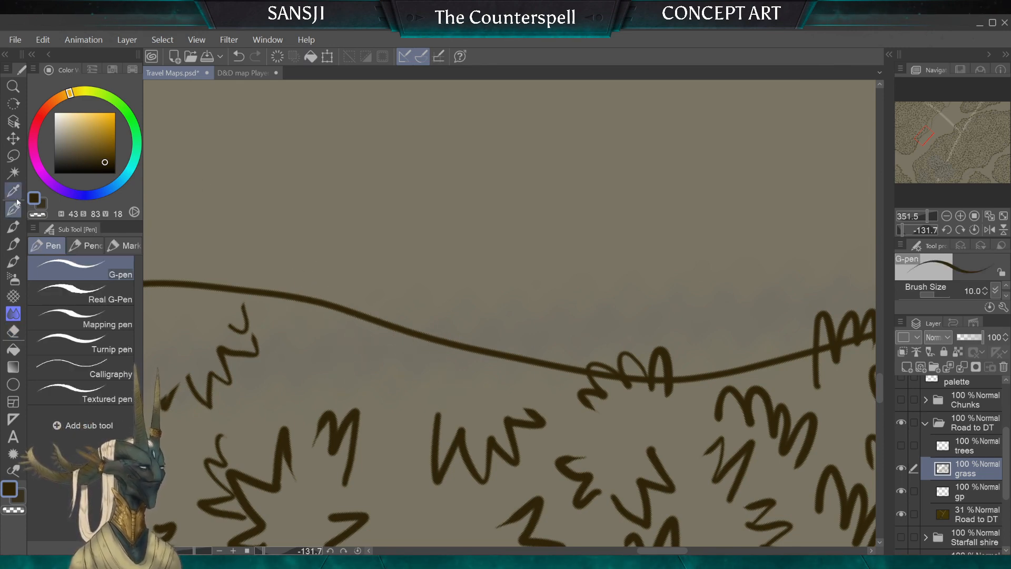
{"action": "mouse_move", "coordinate": [543, 369]}
{"action": "left_mouse_down"}
{"action": "mouse_move", "coordinate": [472, 321]}
{"action": "mouse_move", "coordinate": [453, 337]}
{"action": "mouse_move", "coordinate": [443, 374]}
{"action": "mouse_move", "coordinate": [391, 369]}
{"action": "mouse_move", "coordinate": [418, 314]}
{"action": "mouse_move", "coordinate": [364, 303]}
{"action": "mouse_move", "coordinate": [344, 342]}
{"action": "mouse_move", "coordinate": [322, 349]}
{"action": "mouse_move", "coordinate": [319, 372]}
{"action": "left_mouse_up"}
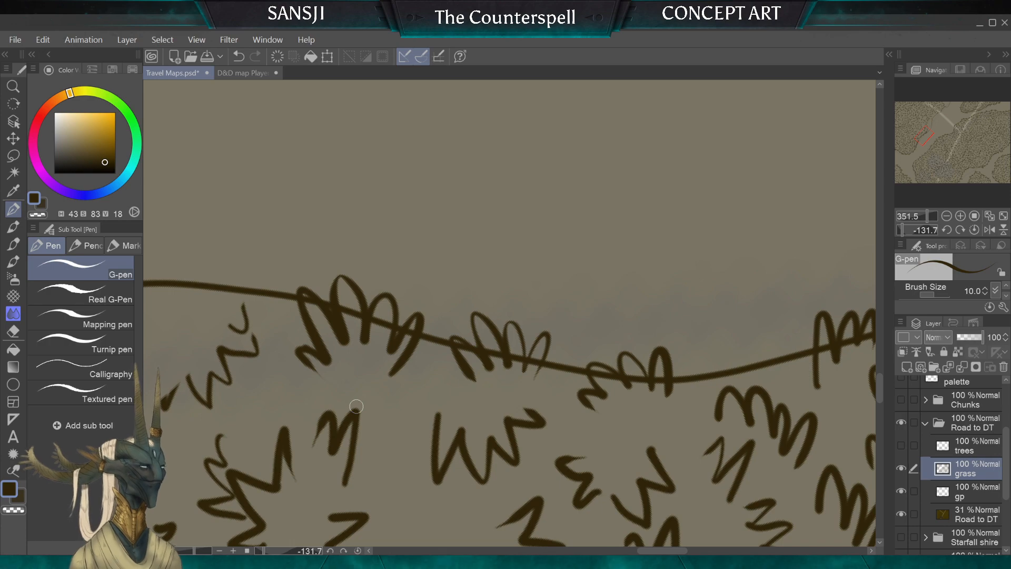
{"action": "key", "text": "e"}
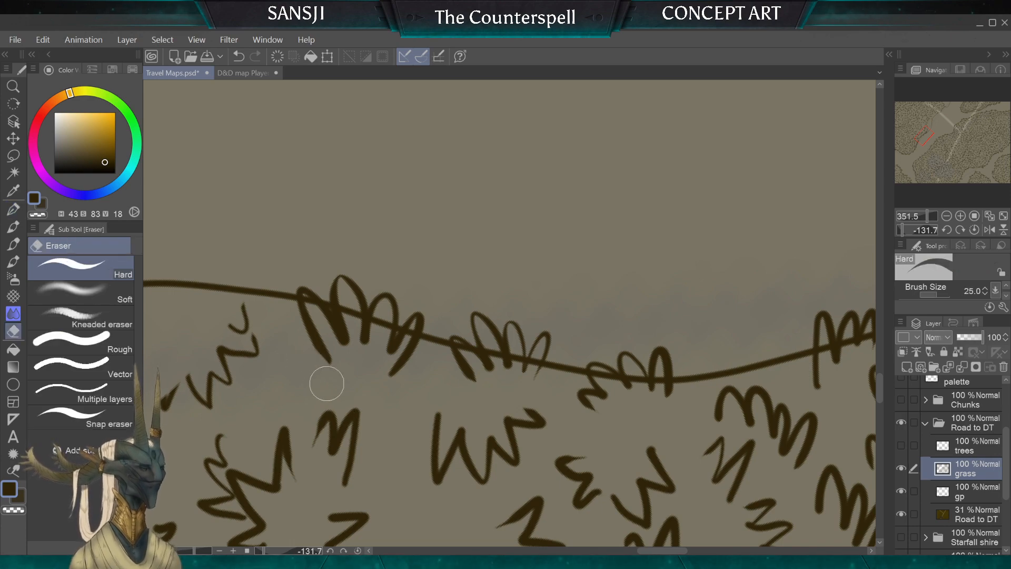
Erase the small tuft between the clump and the outline and draw a jagged tuft closer to the clump's centre
{"action": "scroll", "coordinate": [327, 384], "scroll_direction": "down", "scroll_amount": 3}
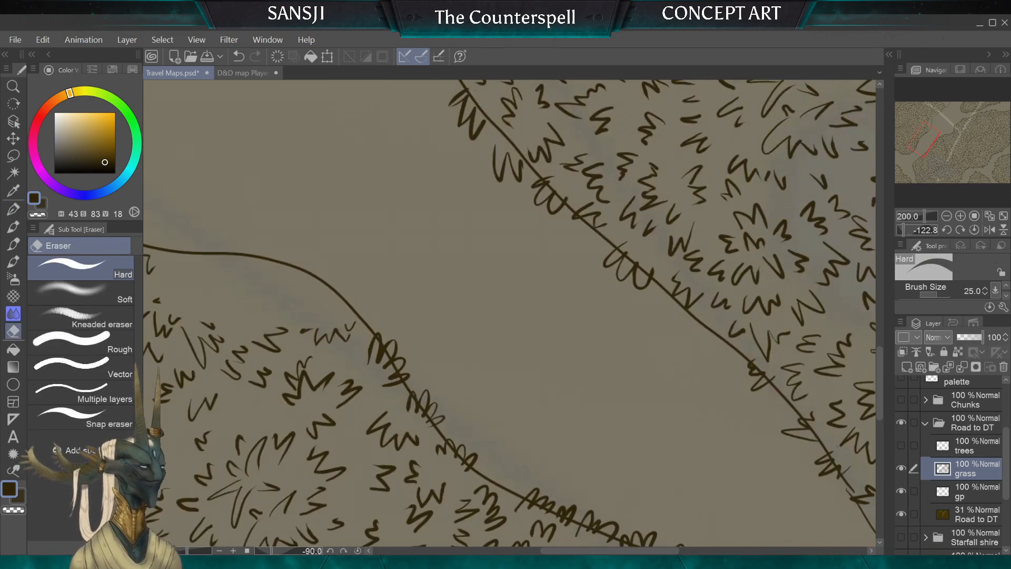
{"action": "scroll", "coordinate": [509, 313], "scroll_direction": "down", "scroll_amount": 1}
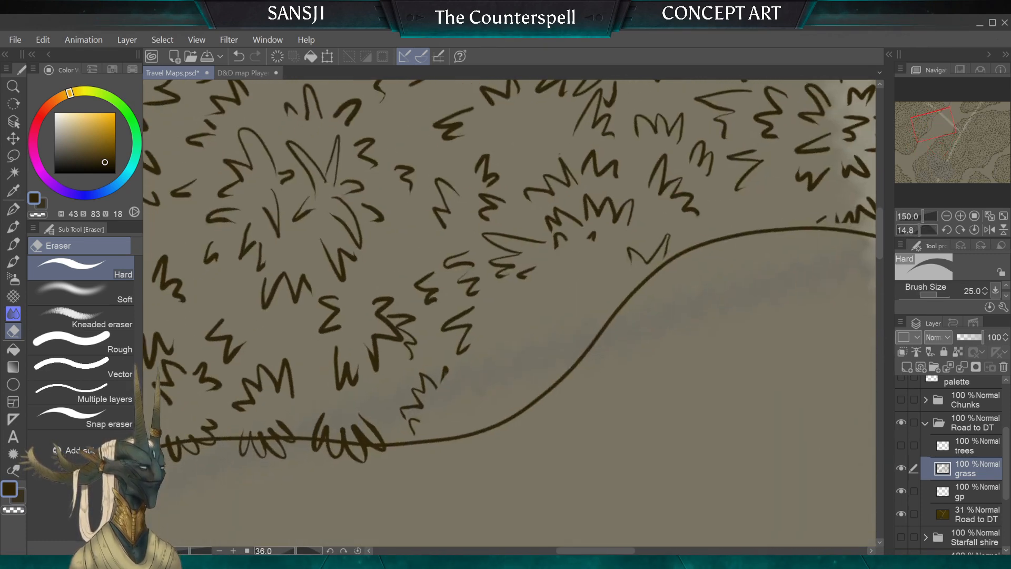
{"action": "scroll", "coordinate": [331, 386], "scroll_direction": "up", "scroll_amount": 2}
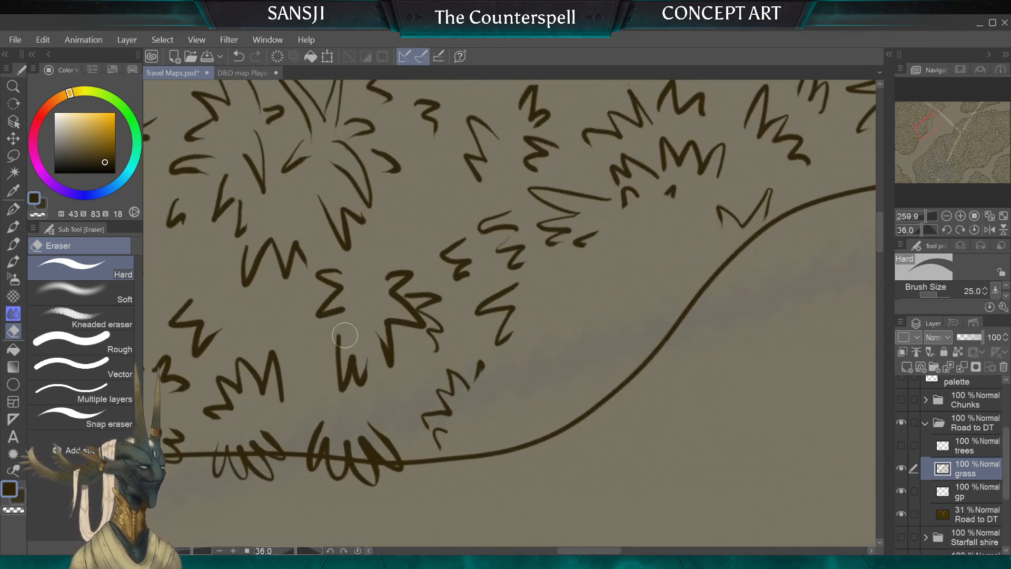
{"action": "mouse_move", "coordinate": [345, 339]}
{"action": "left_mouse_down"}
{"action": "mouse_move", "coordinate": [361, 380]}
{"action": "mouse_move", "coordinate": [359, 354]}
{"action": "mouse_move", "coordinate": [334, 333]}
{"action": "left_mouse_up"}
{"action": "key", "text": "p"}
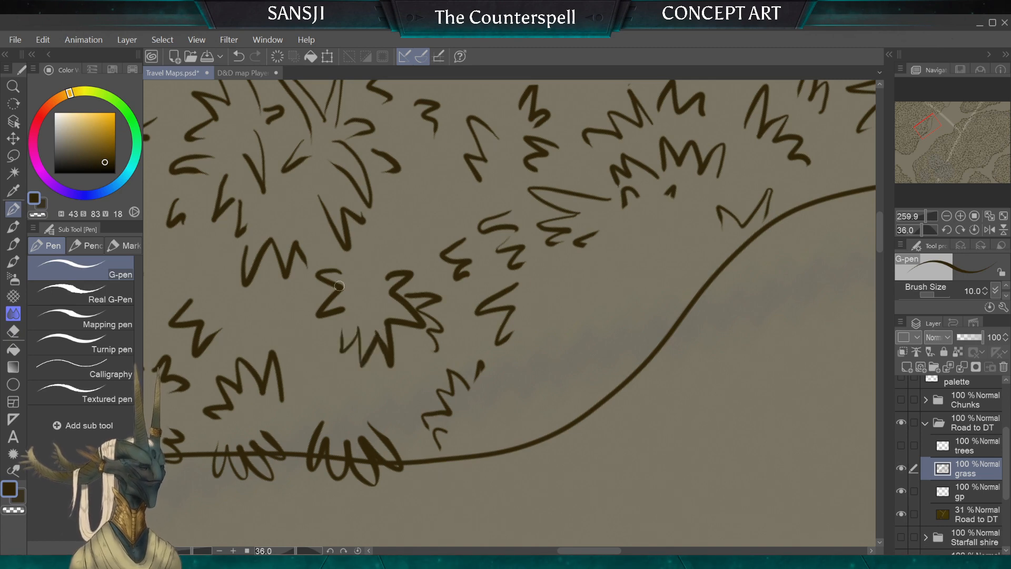
Erase the thin jagged tuft near the outline, draw small rounded tufts around the clump and extend the tufts along the line
{"action": "key", "text": "e"}
{"action": "mouse_move", "coordinate": [448, 453]}
{"action": "left_mouse_down"}
{"action": "mouse_move", "coordinate": [431, 421]}
{"action": "mouse_move", "coordinate": [469, 375]}
{"action": "mouse_move", "coordinate": [428, 397]}
{"action": "mouse_move", "coordinate": [458, 354]}
{"action": "left_mouse_up"}
{"action": "left_click", "coordinate": [13, 215]}
{"action": "left_click_drag", "start_coordinate": [326, 391], "coordinate": [353, 394]}
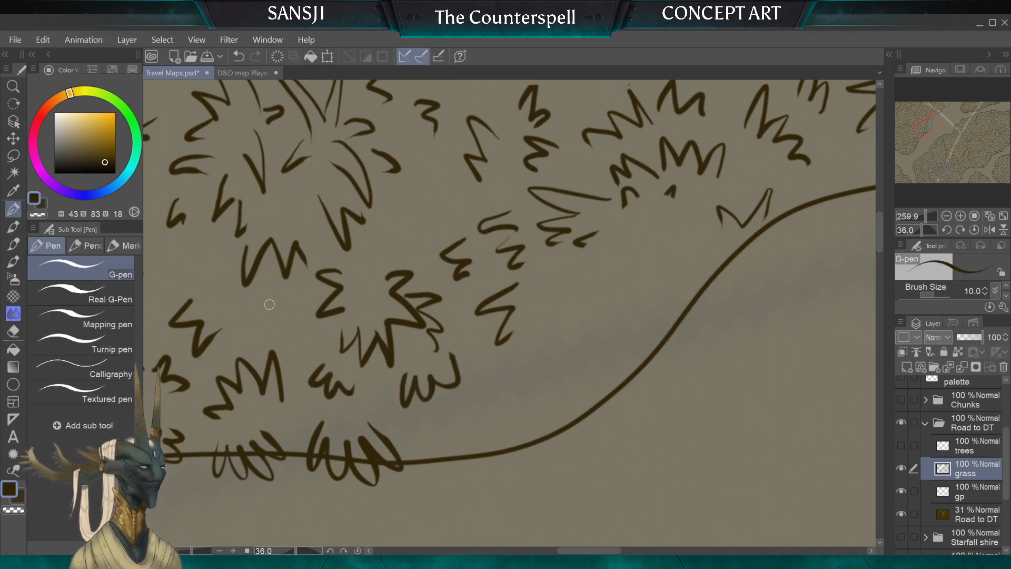
{"action": "left_click_drag", "start_coordinate": [270, 298], "coordinate": [294, 316]}
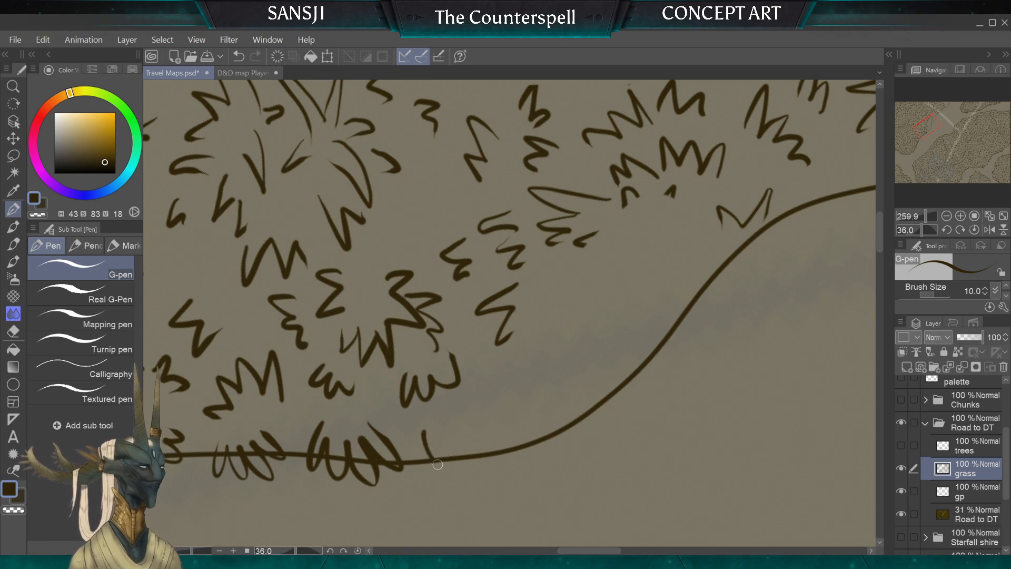
{"action": "mouse_move", "coordinate": [438, 465]}
{"action": "left_mouse_down"}
{"action": "mouse_move", "coordinate": [447, 445]}
{"action": "mouse_move", "coordinate": [520, 401]}
{"action": "mouse_move", "coordinate": [510, 439]}
{"action": "mouse_move", "coordinate": [489, 455]}
{"action": "left_mouse_up"}
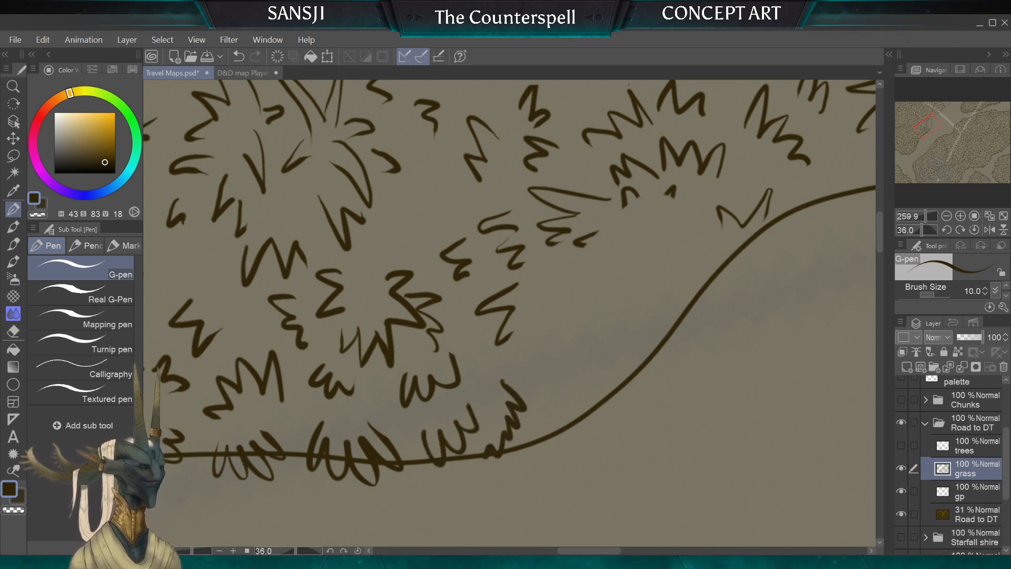
Undo the last jagged tuft on the outline, then draw a rounded tuft over the line and another just inside it
{"action": "scroll", "coordinate": [280, 357], "scroll_direction": "down", "scroll_amount": 3}
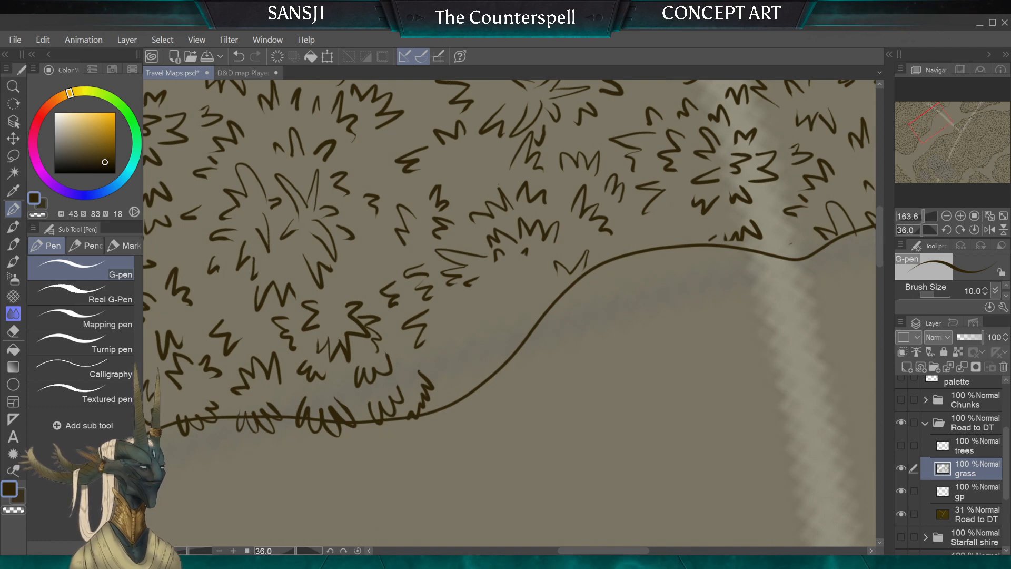
{"action": "key", "text": "ctrl+z"}
{"action": "scroll", "coordinate": [454, 356], "scroll_direction": "down", "scroll_amount": 1}
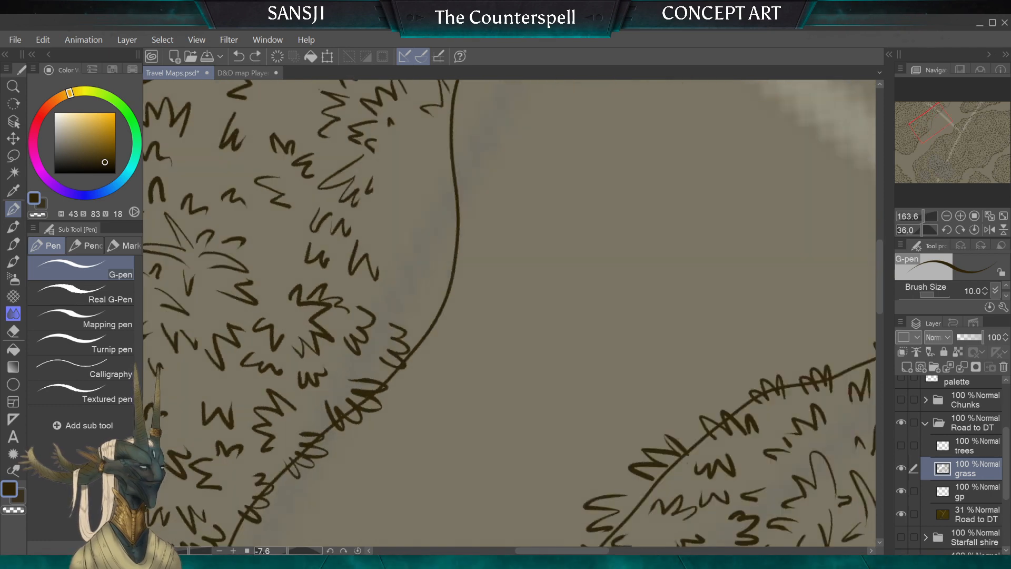
{"action": "scroll", "coordinate": [454, 356], "scroll_direction": "up", "scroll_amount": 4}
{"action": "scroll", "coordinate": [468, 385], "scroll_direction": "down", "scroll_amount": 1}
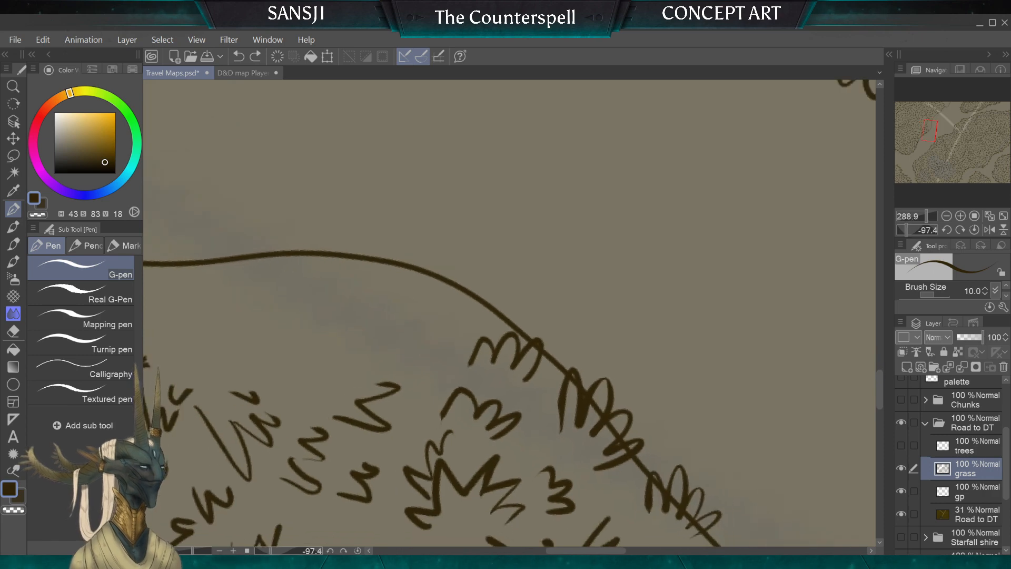
{"action": "mouse_move", "coordinate": [456, 332]}
{"action": "left_mouse_down"}
{"action": "mouse_move", "coordinate": [452, 310]}
{"action": "mouse_move", "coordinate": [426, 289]}
{"action": "mouse_move", "coordinate": [387, 312]}
{"action": "mouse_move", "coordinate": [394, 328]}
{"action": "left_mouse_up"}
{"action": "left_click_drag", "start_coordinate": [429, 396], "coordinate": [431, 379]}
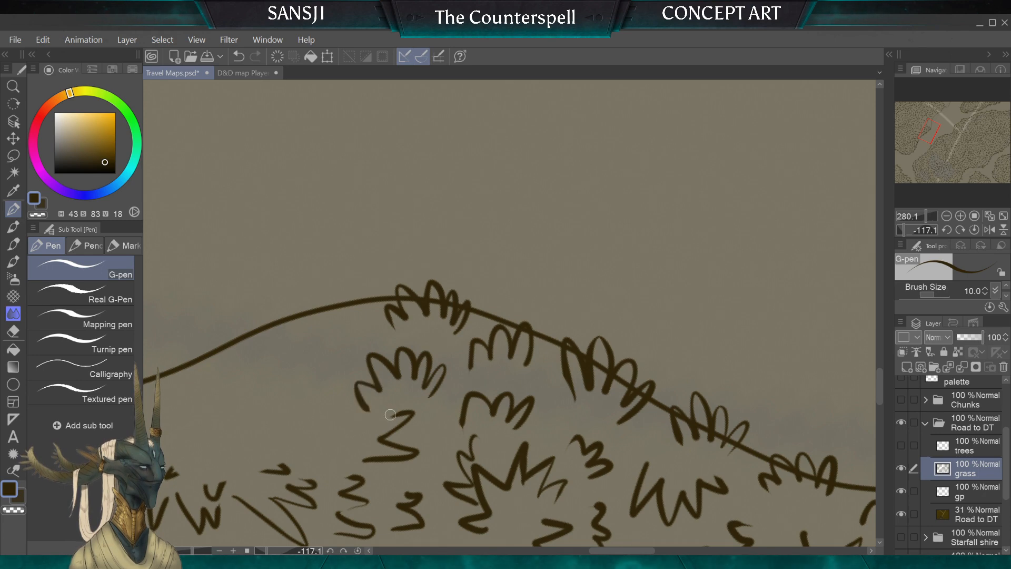
Erase the two loose jagged tufts above the new rounded ones and draw curved leafy tufts in the cleared gap
{"action": "scroll", "coordinate": [509, 313], "scroll_direction": "down", "scroll_amount": 3}
{"action": "left_click_drag", "start_coordinate": [522, 470], "coordinate": [391, 415]}
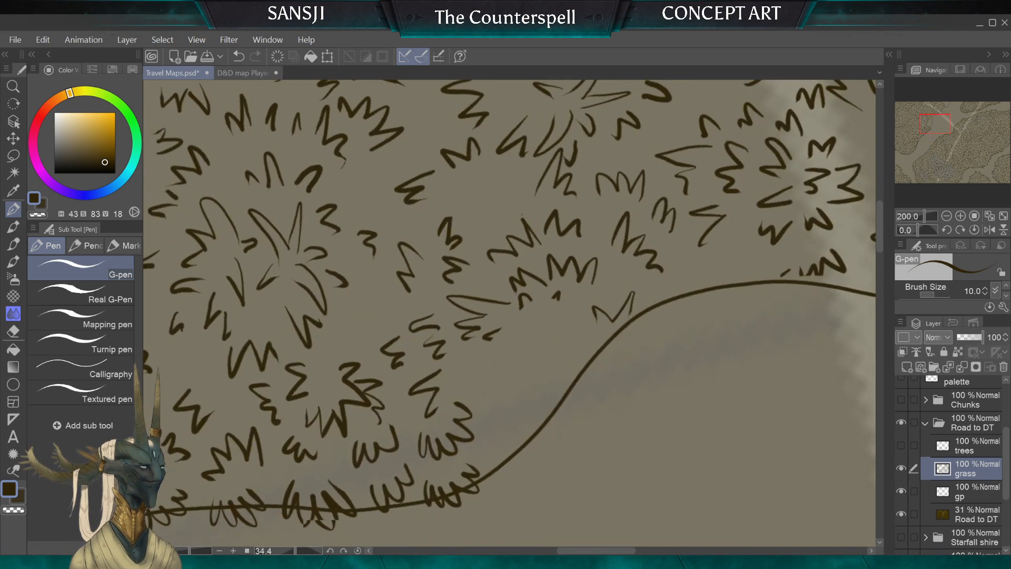
{"action": "left_click", "coordinate": [13, 330]}
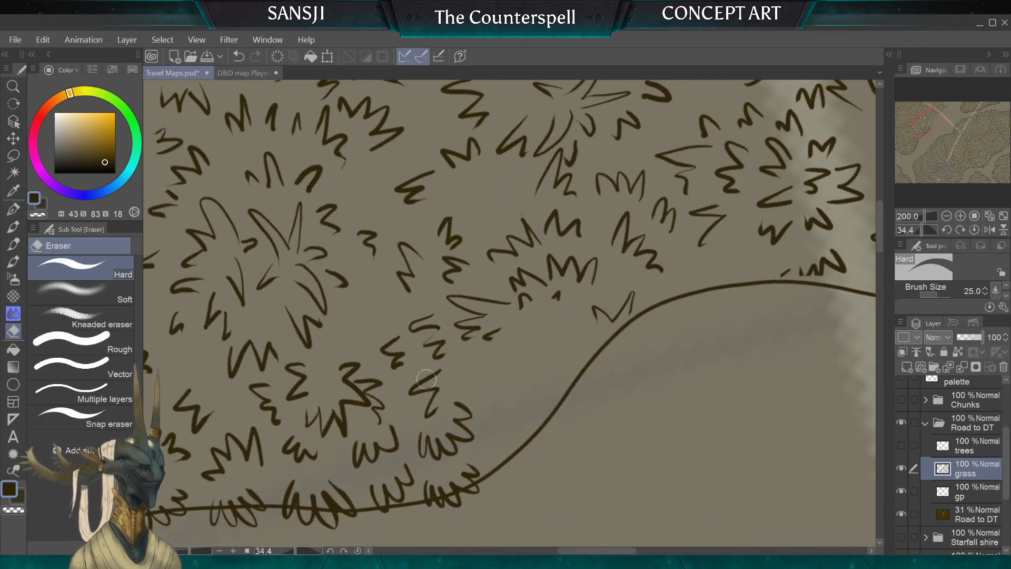
{"action": "mouse_move", "coordinate": [427, 379]}
{"action": "left_mouse_down"}
{"action": "mouse_move", "coordinate": [425, 413]}
{"action": "mouse_move", "coordinate": [436, 386]}
{"action": "left_mouse_up"}
{"action": "mouse_move", "coordinate": [379, 334]}
{"action": "left_mouse_down"}
{"action": "mouse_move", "coordinate": [399, 366]}
{"action": "mouse_move", "coordinate": [384, 333]}
{"action": "left_mouse_up"}
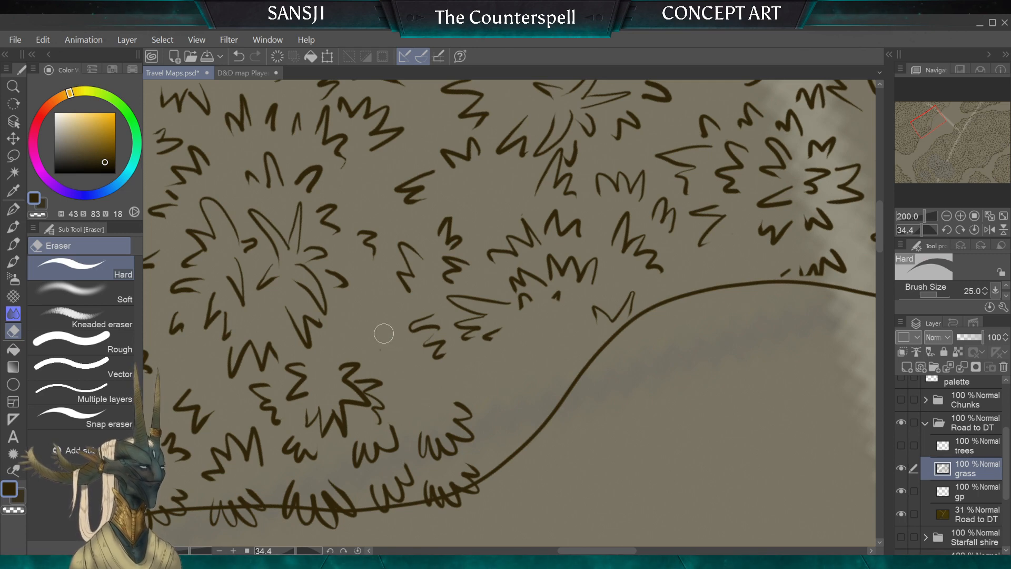
{"action": "key", "text": "p"}
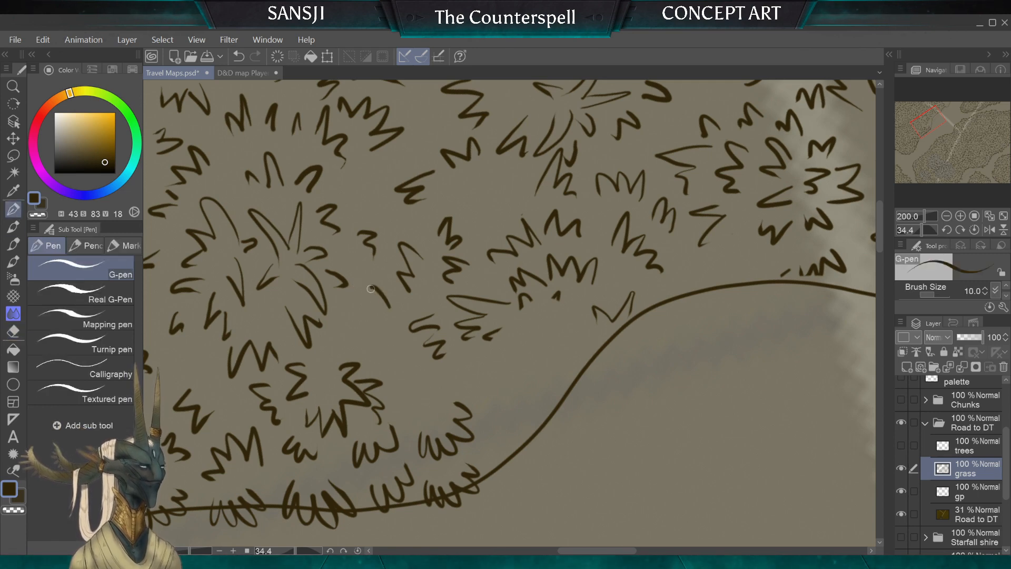
{"action": "mouse_move", "coordinate": [408, 357]}
{"action": "left_mouse_down"}
{"action": "mouse_move", "coordinate": [411, 390]}
{"action": "mouse_move", "coordinate": [433, 388]}
{"action": "mouse_move", "coordinate": [446, 370]}
{"action": "left_mouse_up"}
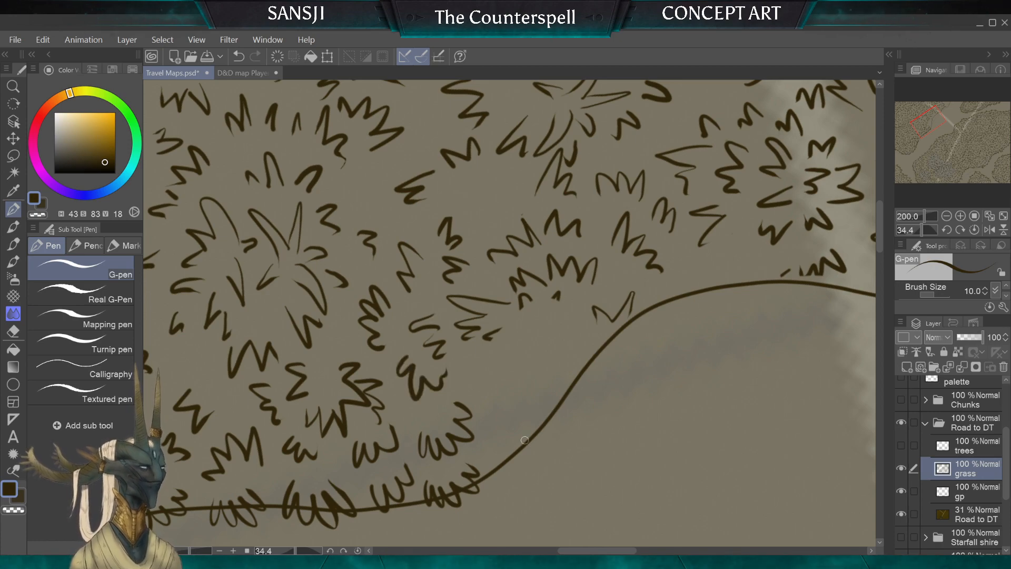
Draw a tuft along the rising outline and add small tufts around the underside of the neighbouring clump
{"action": "scroll", "coordinate": [525, 440], "scroll_direction": "down", "scroll_amount": 3}
{"action": "scroll", "coordinate": [525, 440], "scroll_direction": "up", "scroll_amount": 3}
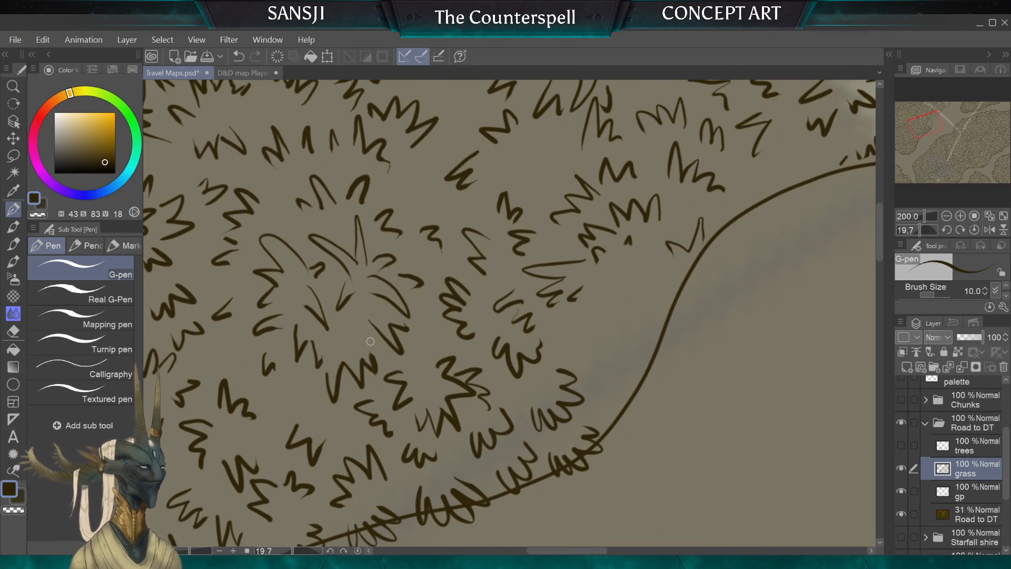
{"action": "scroll", "coordinate": [510, 313], "scroll_direction": "down", "scroll_amount": 3}
{"action": "scroll", "coordinate": [509, 313], "scroll_direction": "up", "scroll_amount": 2}
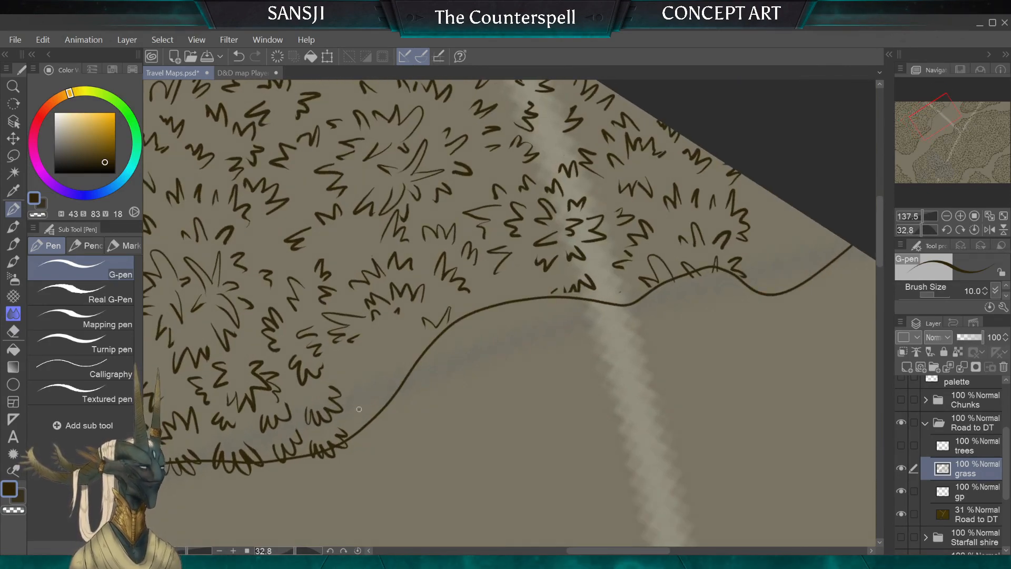
{"action": "left_click_drag", "start_coordinate": [358, 421], "coordinate": [371, 405]}
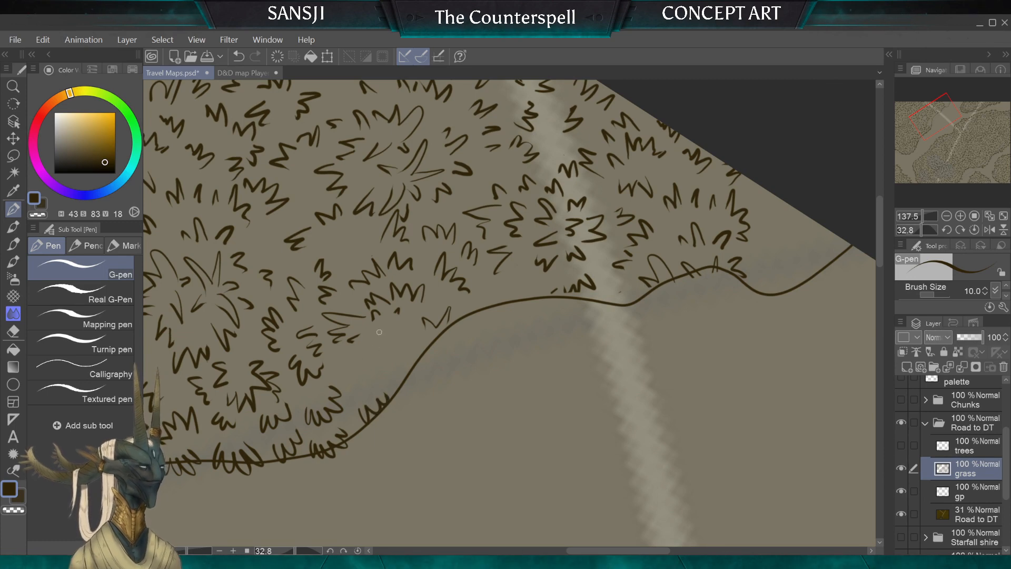
{"action": "mouse_move", "coordinate": [379, 332]}
{"action": "left_mouse_down"}
{"action": "mouse_move", "coordinate": [410, 337]}
{"action": "mouse_move", "coordinate": [353, 369]}
{"action": "mouse_move", "coordinate": [369, 371]}
{"action": "mouse_move", "coordinate": [381, 362]}
{"action": "mouse_move", "coordinate": [339, 369]}
{"action": "left_mouse_up"}
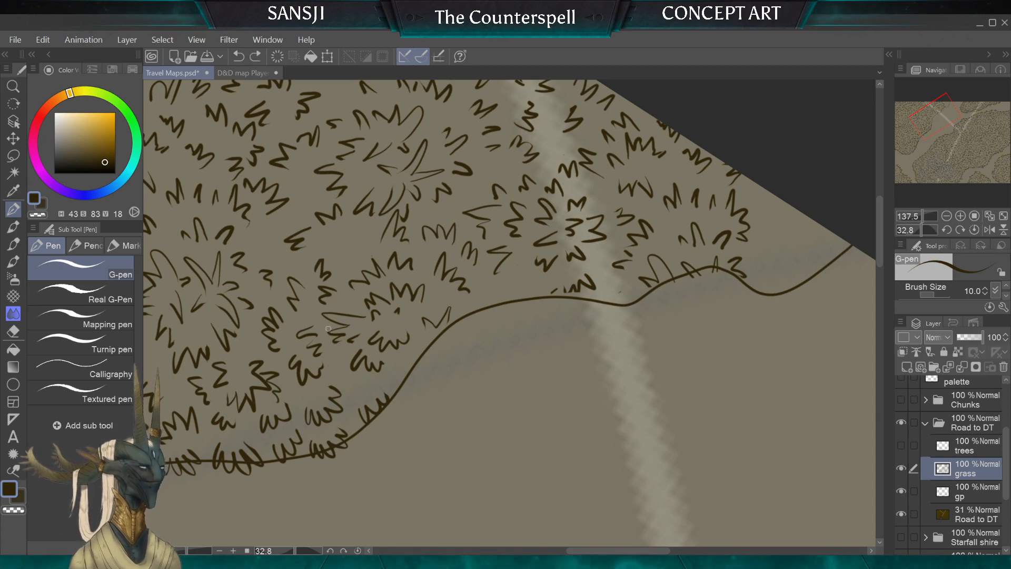
{"action": "scroll", "coordinate": [328, 328], "scroll_direction": "down", "scroll_amount": 4}
{"action": "scroll", "coordinate": [328, 328], "scroll_direction": "up", "scroll_amount": 5}
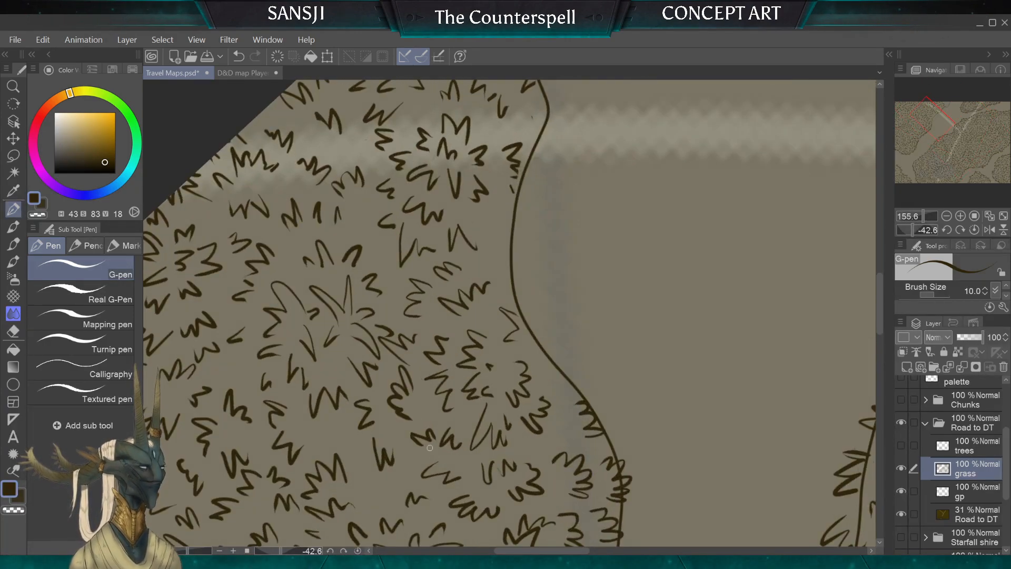
{"action": "mouse_move", "coordinate": [429, 448]}
{"action": "left_mouse_down"}
{"action": "mouse_move", "coordinate": [397, 440]}
{"action": "mouse_move", "coordinate": [395, 540]}
{"action": "mouse_move", "coordinate": [294, 526]}
{"action": "left_mouse_up"}
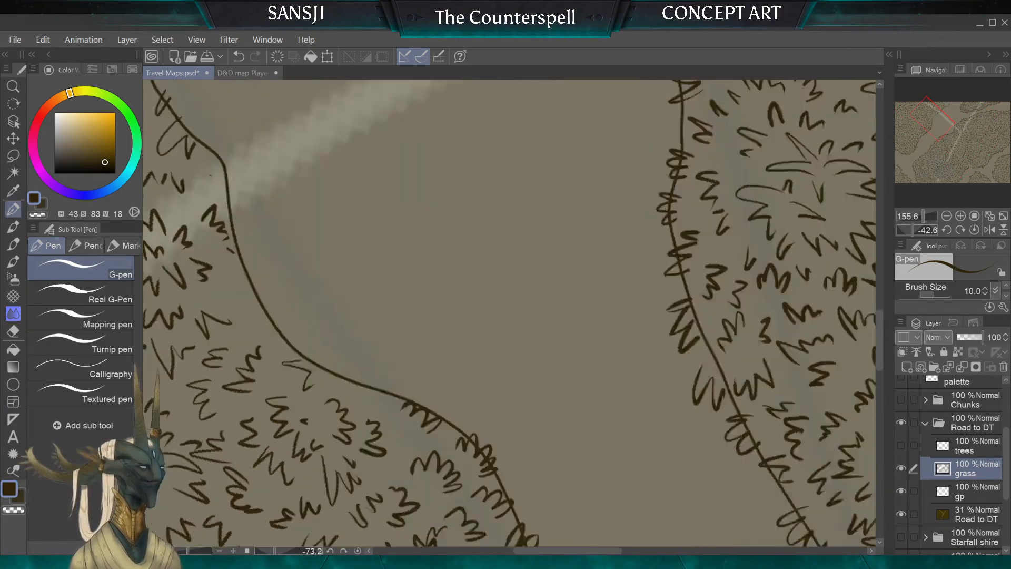
Erase the thin jagged tufts between the clumps below the outline and draw a round leafy clump with long petals in the gap
{"action": "scroll", "coordinate": [400, 337], "scroll_direction": "up", "scroll_amount": 2}
{"action": "left_click", "coordinate": [13, 331]}
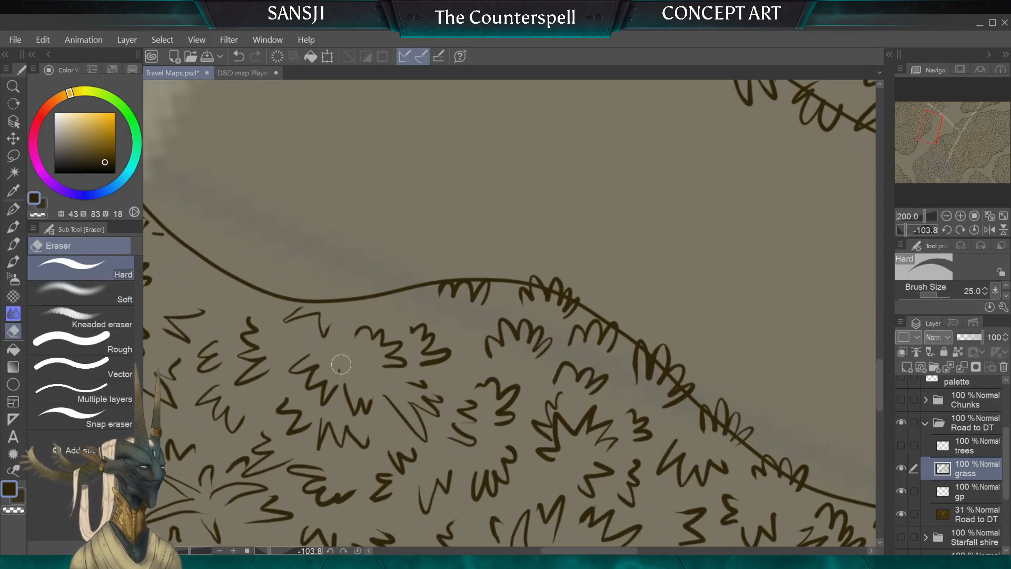
{"action": "mouse_move", "coordinate": [432, 393]}
{"action": "left_mouse_down"}
{"action": "mouse_move", "coordinate": [424, 421]}
{"action": "mouse_move", "coordinate": [393, 398]}
{"action": "left_mouse_up"}
{"action": "left_click_drag", "start_coordinate": [461, 396], "coordinate": [474, 435]}
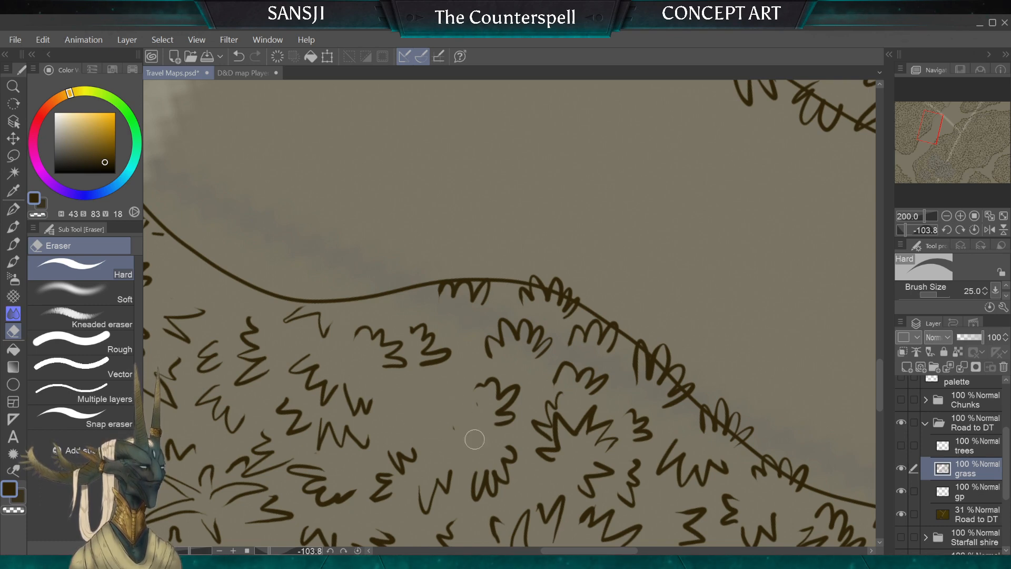
{"action": "left_click", "coordinate": [14, 208]}
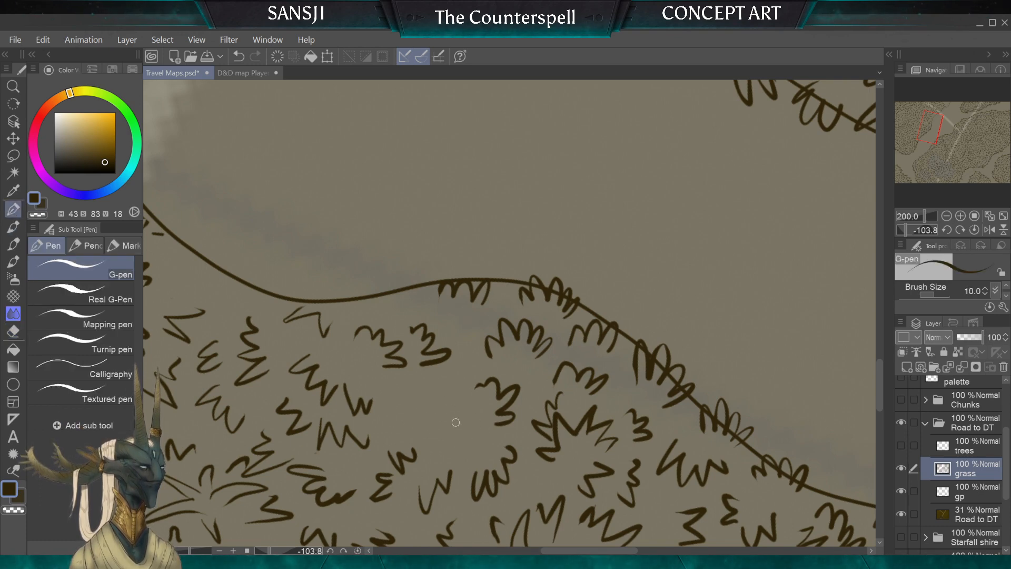
{"action": "left_click_drag", "start_coordinate": [445, 389], "coordinate": [453, 424]}
{"action": "mouse_move", "coordinate": [428, 390]}
{"action": "left_mouse_down"}
{"action": "mouse_move", "coordinate": [427, 422]}
{"action": "mouse_move", "coordinate": [395, 413]}
{"action": "mouse_move", "coordinate": [435, 444]}
{"action": "mouse_move", "coordinate": [483, 430]}
{"action": "mouse_move", "coordinate": [462, 441]}
{"action": "mouse_move", "coordinate": [454, 468]}
{"action": "mouse_move", "coordinate": [434, 450]}
{"action": "left_mouse_up"}
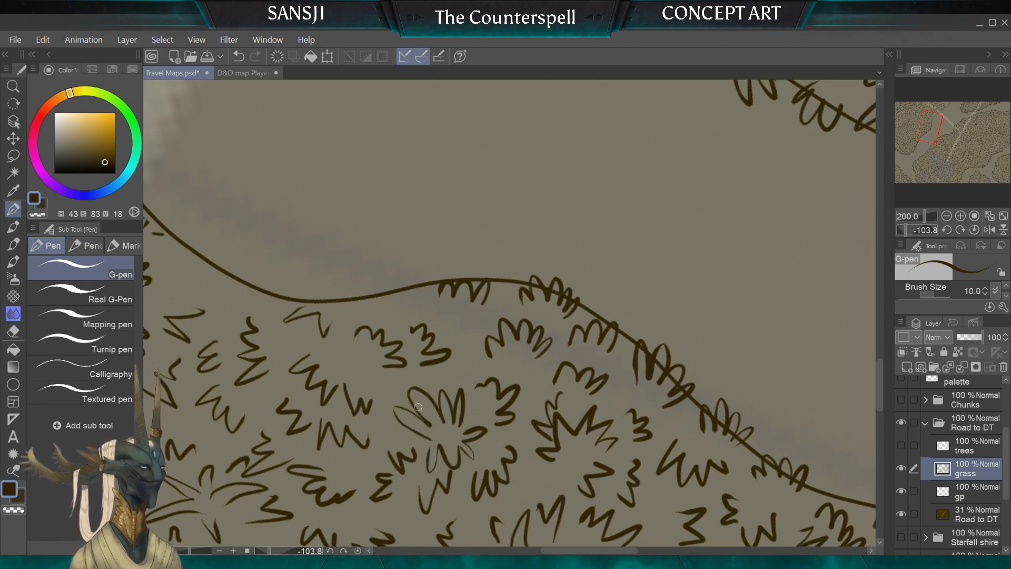
Remove the loose thin tuft beneath the outline's dip and draw rounded tufts along and just inside that stretch of line
{"action": "scroll", "coordinate": [510, 314], "scroll_direction": "down", "scroll_amount": 1}
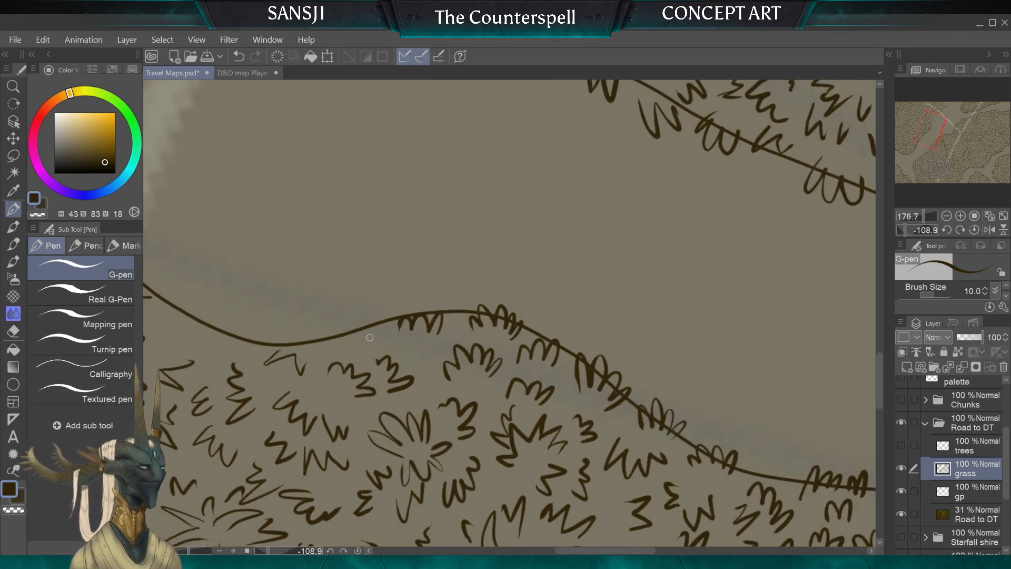
{"action": "left_click_drag", "start_coordinate": [366, 344], "coordinate": [374, 341]}
{"action": "mouse_move", "coordinate": [332, 367]}
{"action": "left_mouse_down"}
{"action": "mouse_move", "coordinate": [495, 356]}
{"action": "mouse_move", "coordinate": [483, 304]}
{"action": "mouse_move", "coordinate": [440, 313]}
{"action": "mouse_move", "coordinate": [435, 287]}
{"action": "left_mouse_up"}
{"action": "left_click", "coordinate": [14, 328]}
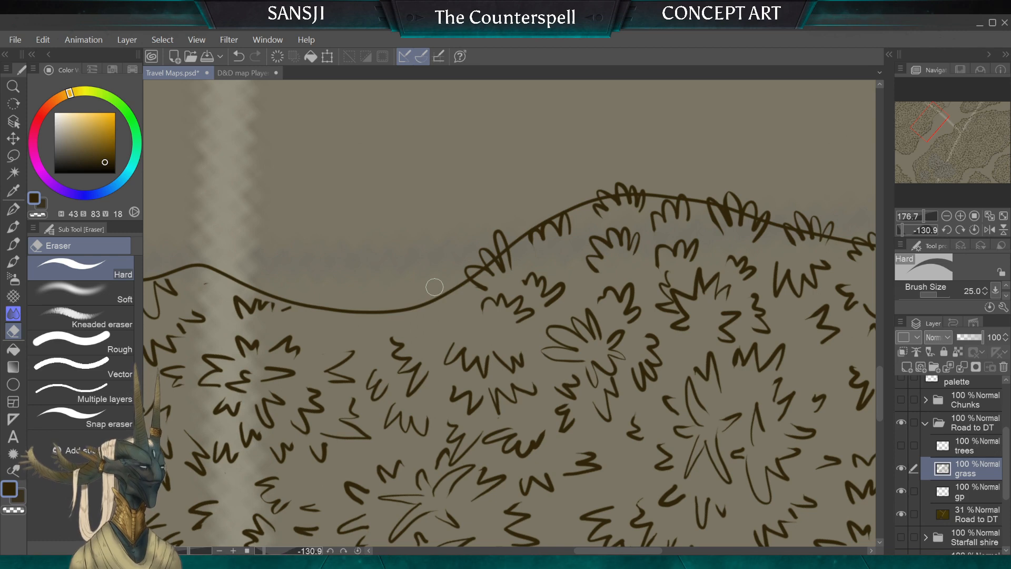
{"action": "left_click", "coordinate": [13, 209]}
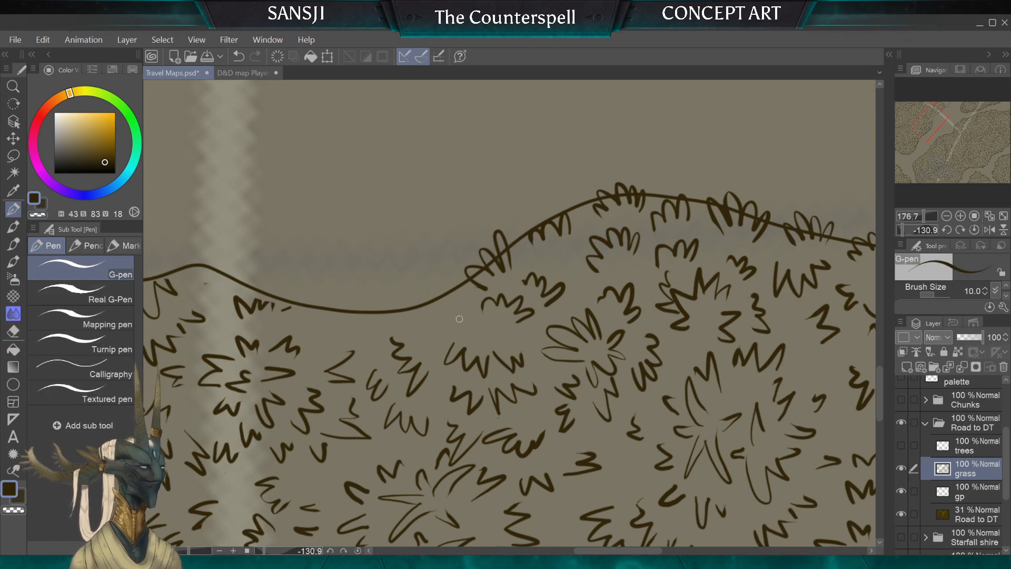
{"action": "mouse_move", "coordinate": [460, 293]}
{"action": "left_mouse_down"}
{"action": "mouse_move", "coordinate": [449, 327]}
{"action": "mouse_move", "coordinate": [435, 323]}
{"action": "left_mouse_up"}
{"action": "left_click_drag", "start_coordinate": [428, 314], "coordinate": [373, 330]}
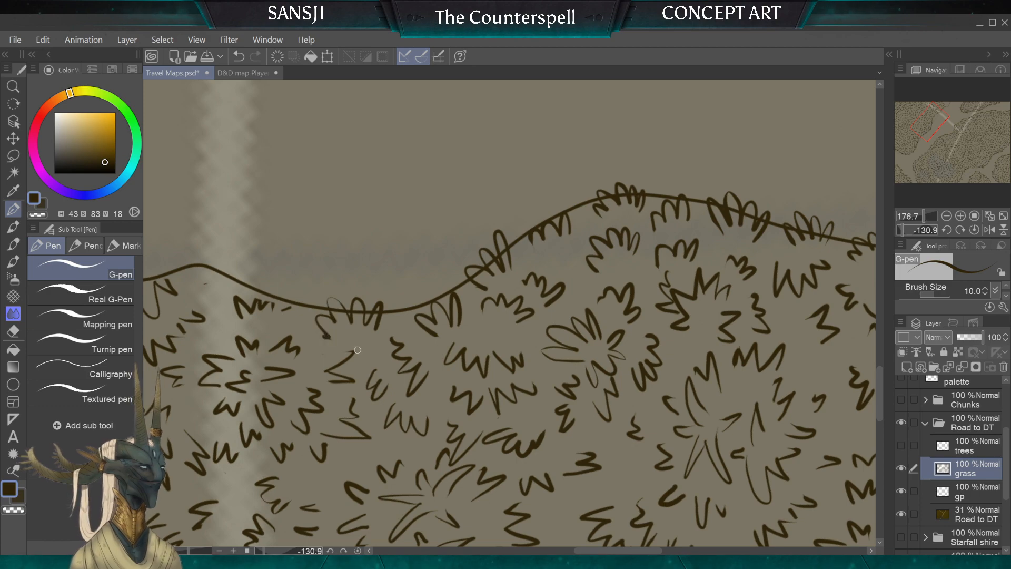
Erase the old jagged tufts along the outline on both sides of the pale road and those just inside it
{"action": "scroll", "coordinate": [358, 349], "scroll_direction": "down", "scroll_amount": 4}
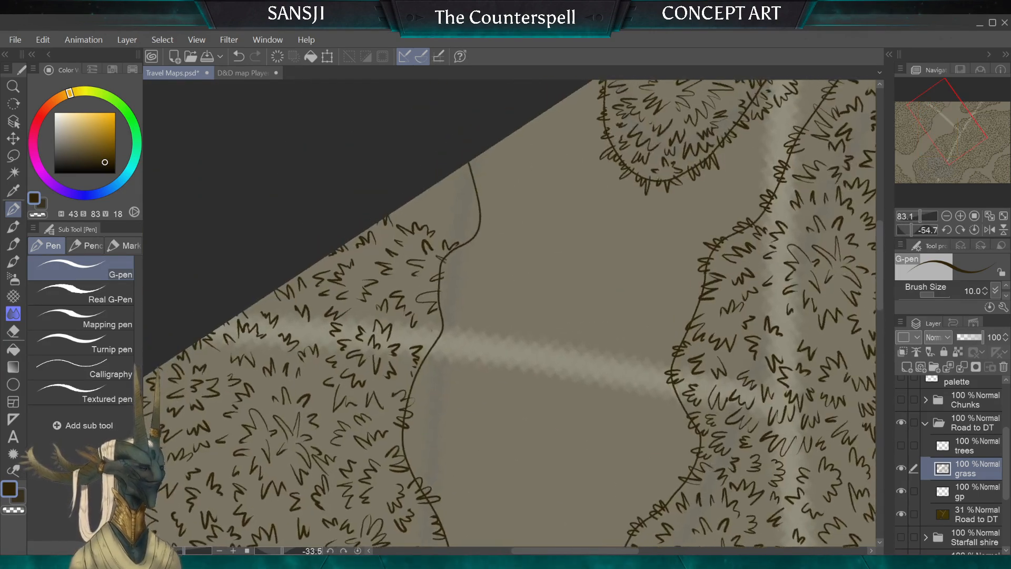
{"action": "scroll", "coordinate": [441, 316], "scroll_direction": "up", "scroll_amount": 4}
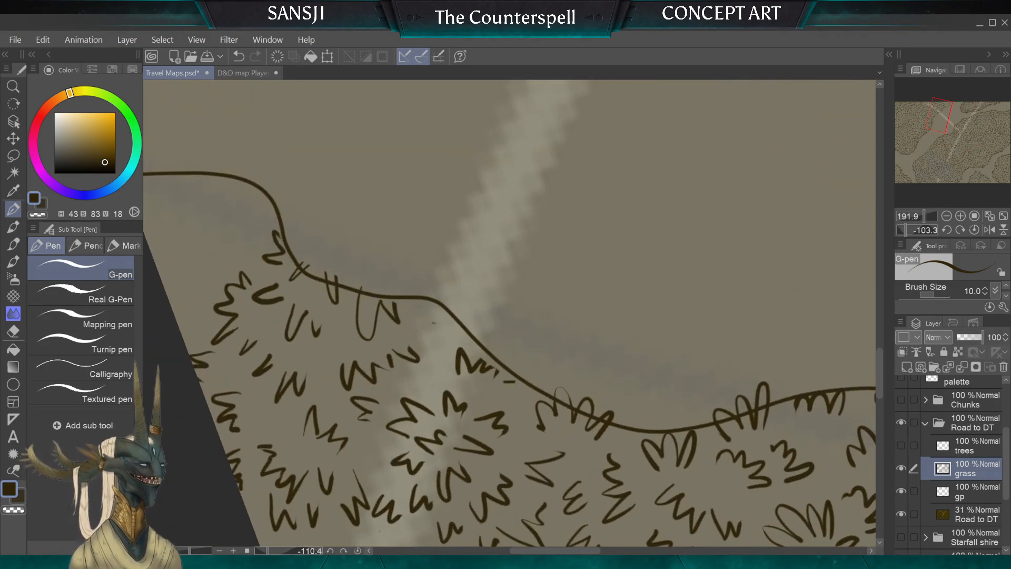
{"action": "key", "text": "e"}
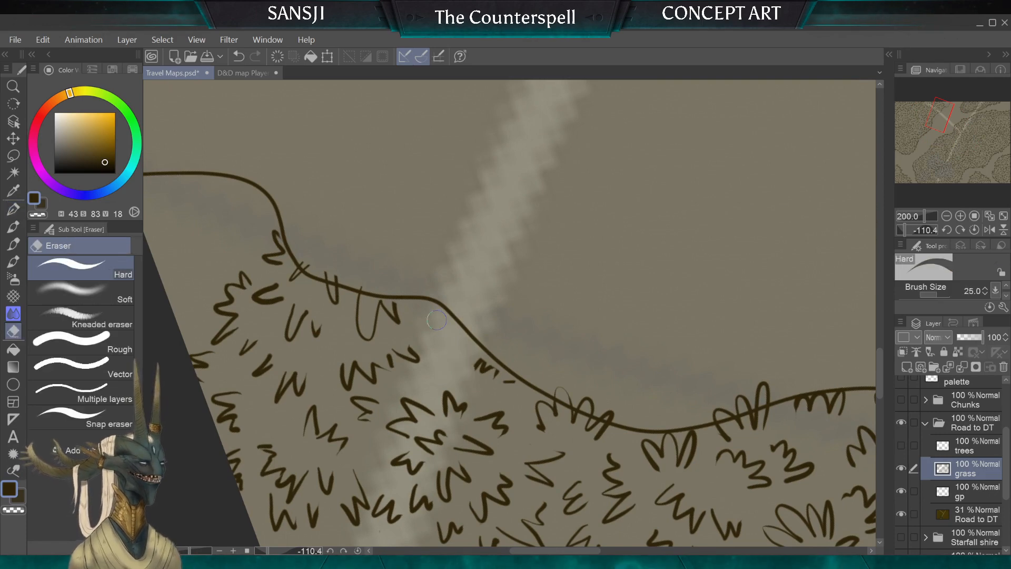
{"action": "left_click_drag", "start_coordinate": [496, 372], "coordinate": [511, 381]}
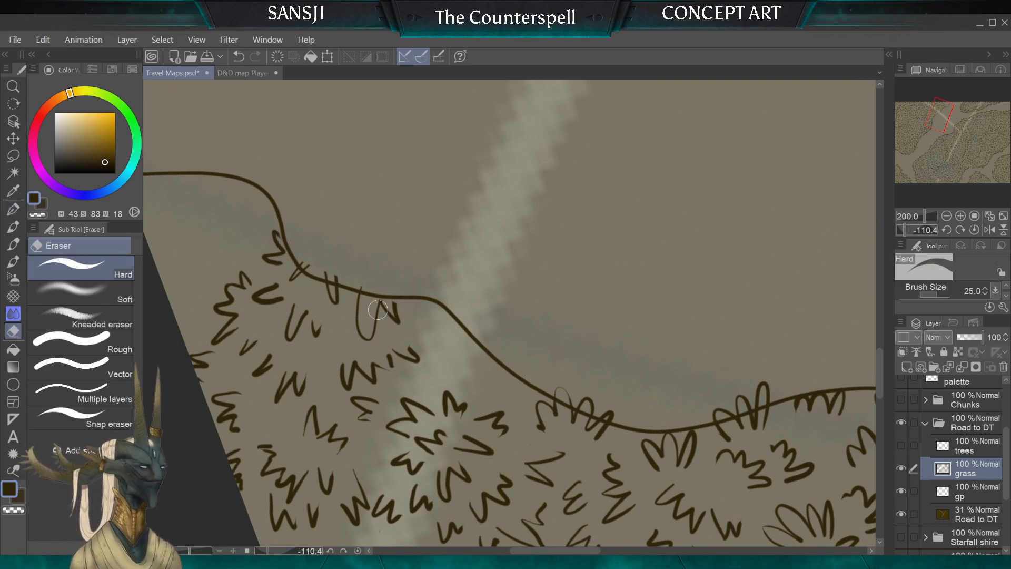
{"action": "left_click_drag", "start_coordinate": [398, 311], "coordinate": [396, 295]}
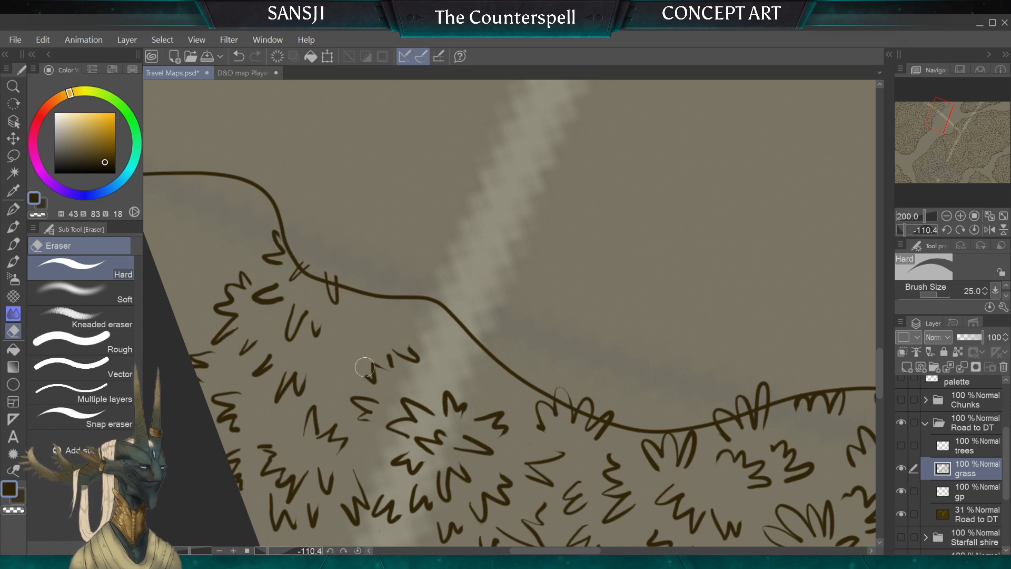
{"action": "mouse_move", "coordinate": [365, 367]}
{"action": "left_mouse_down"}
{"action": "mouse_move", "coordinate": [374, 378]}
{"action": "mouse_move", "coordinate": [414, 347]}
{"action": "left_mouse_up"}
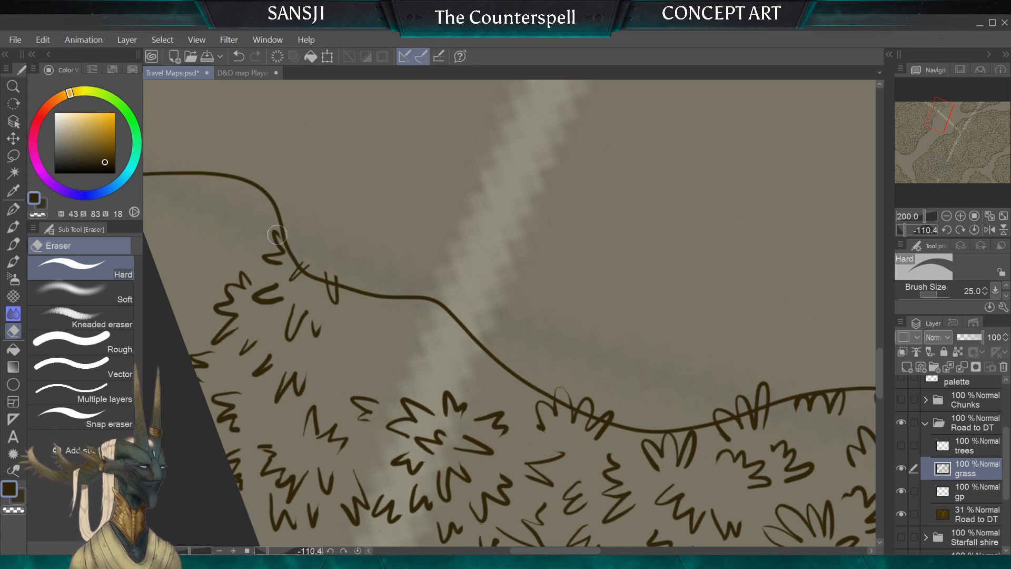
{"action": "mouse_move", "coordinate": [277, 237]}
{"action": "left_mouse_down"}
{"action": "mouse_move", "coordinate": [294, 281]}
{"action": "mouse_move", "coordinate": [317, 254]}
{"action": "mouse_move", "coordinate": [335, 301]}
{"action": "left_mouse_up"}
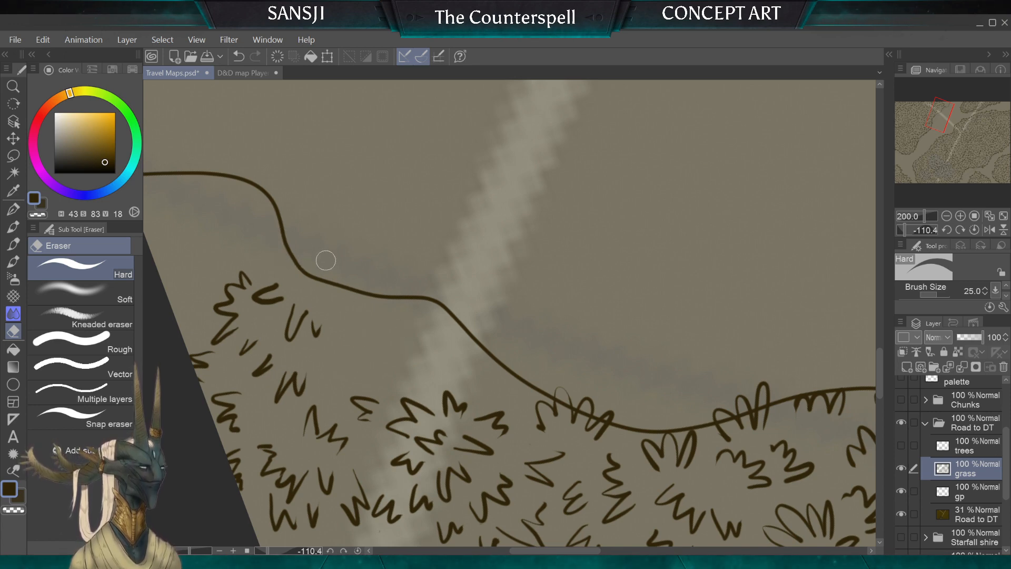
Draw fanned leafy tufts in the cleared area and along the outline where it crosses the pale road
{"action": "left_click", "coordinate": [14, 208]}
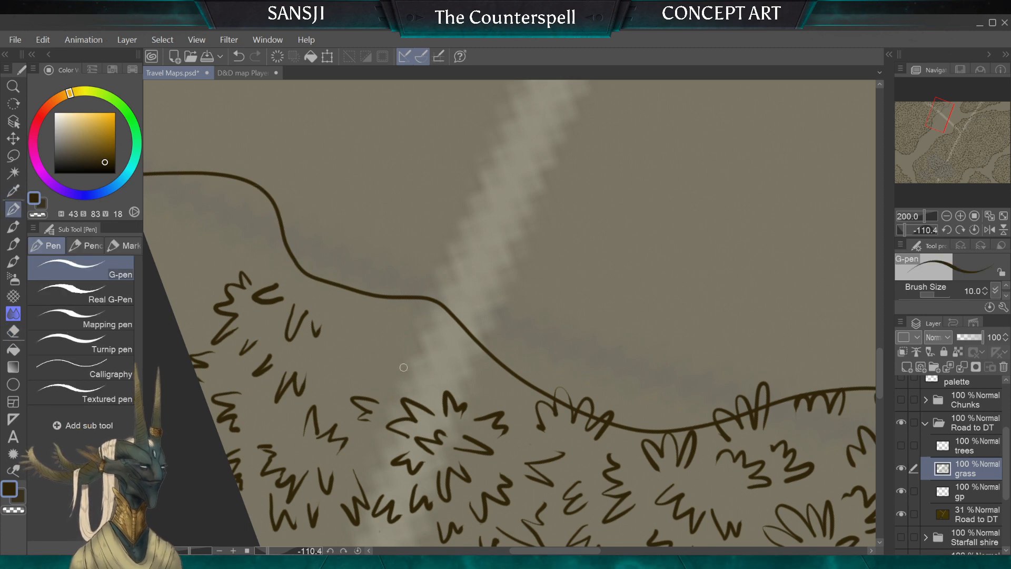
{"action": "mouse_move", "coordinate": [405, 375]}
{"action": "left_mouse_down"}
{"action": "mouse_move", "coordinate": [389, 349]}
{"action": "mouse_move", "coordinate": [354, 370]}
{"action": "left_mouse_up"}
{"action": "left_click_drag", "start_coordinate": [416, 376], "coordinate": [440, 377]}
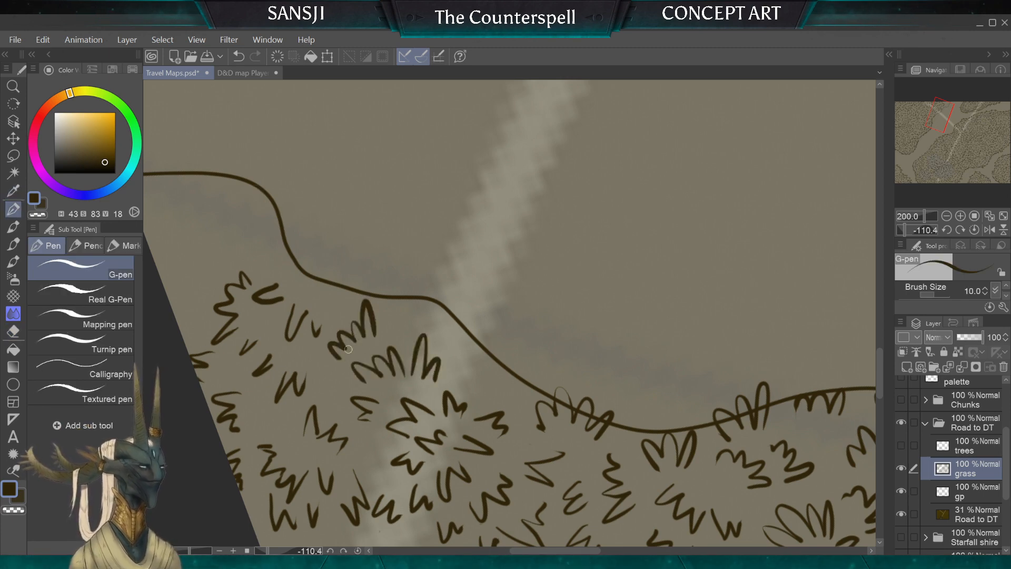
{"action": "left_click_drag", "start_coordinate": [407, 322], "coordinate": [421, 298]}
{"action": "left_click_drag", "start_coordinate": [424, 316], "coordinate": [441, 323]}
{"action": "mouse_move", "coordinate": [502, 388]}
{"action": "left_mouse_down"}
{"action": "mouse_move", "coordinate": [514, 357]}
{"action": "mouse_move", "coordinate": [482, 348]}
{"action": "mouse_move", "coordinate": [459, 375]}
{"action": "left_mouse_up"}
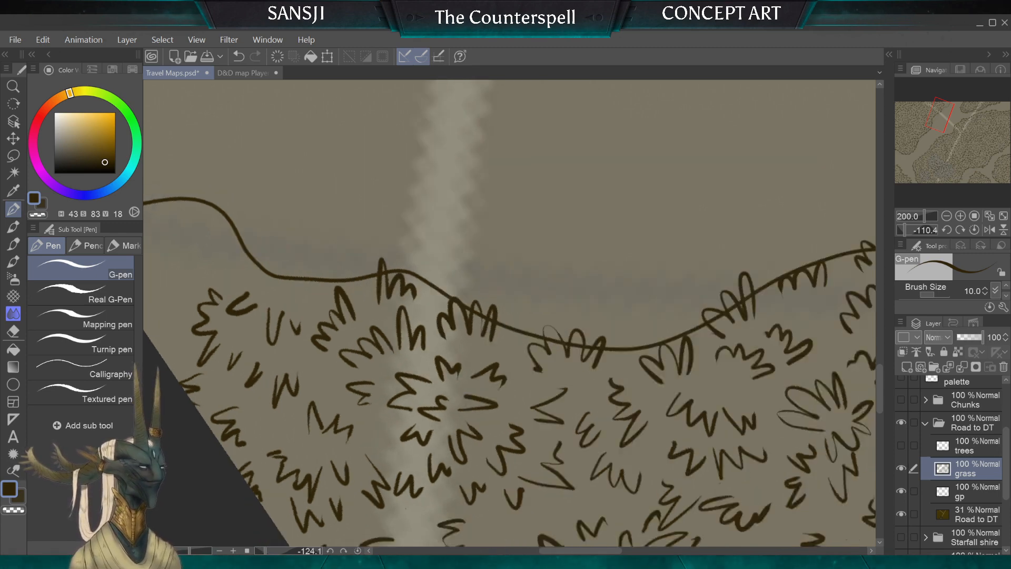
{"action": "mouse_move", "coordinate": [363, 347]}
{"action": "left_mouse_down"}
{"action": "mouse_move", "coordinate": [516, 200]}
{"action": "mouse_move", "coordinate": [479, 311]}
{"action": "mouse_move", "coordinate": [454, 301]}
{"action": "mouse_move", "coordinate": [456, 322]}
{"action": "left_mouse_up"}
Erase the small loose tufts inside the outline's next bend and draw rounded tufts down the line around that bend
{"action": "key", "text": "e"}
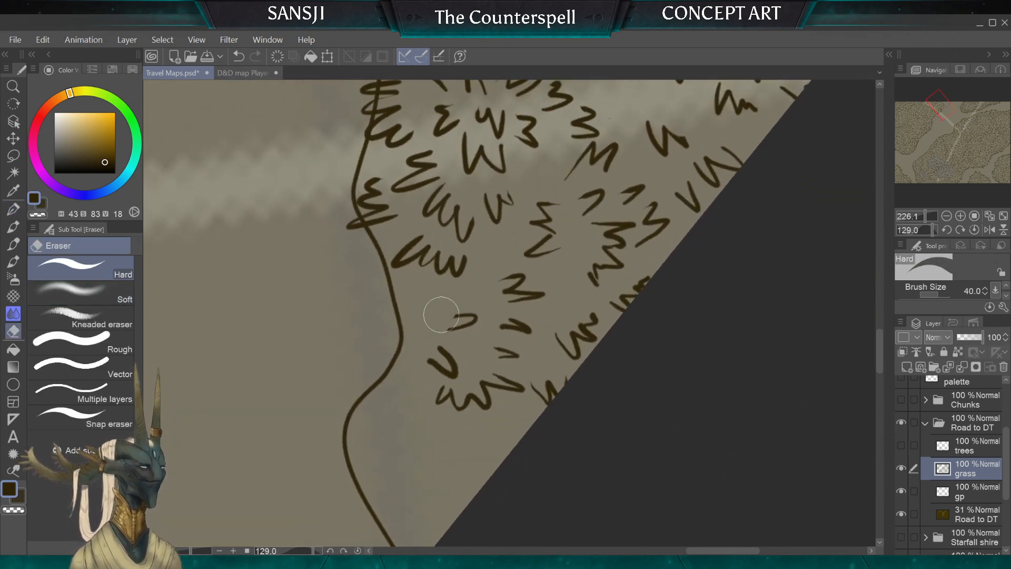
{"action": "mouse_move", "coordinate": [441, 315]}
{"action": "left_mouse_down"}
{"action": "mouse_move", "coordinate": [433, 355]}
{"action": "mouse_move", "coordinate": [453, 369]}
{"action": "mouse_move", "coordinate": [462, 327]}
{"action": "mouse_move", "coordinate": [404, 287]}
{"action": "mouse_move", "coordinate": [394, 297]}
{"action": "mouse_move", "coordinate": [419, 318]}
{"action": "left_mouse_up"}
{"action": "key", "text": "p"}
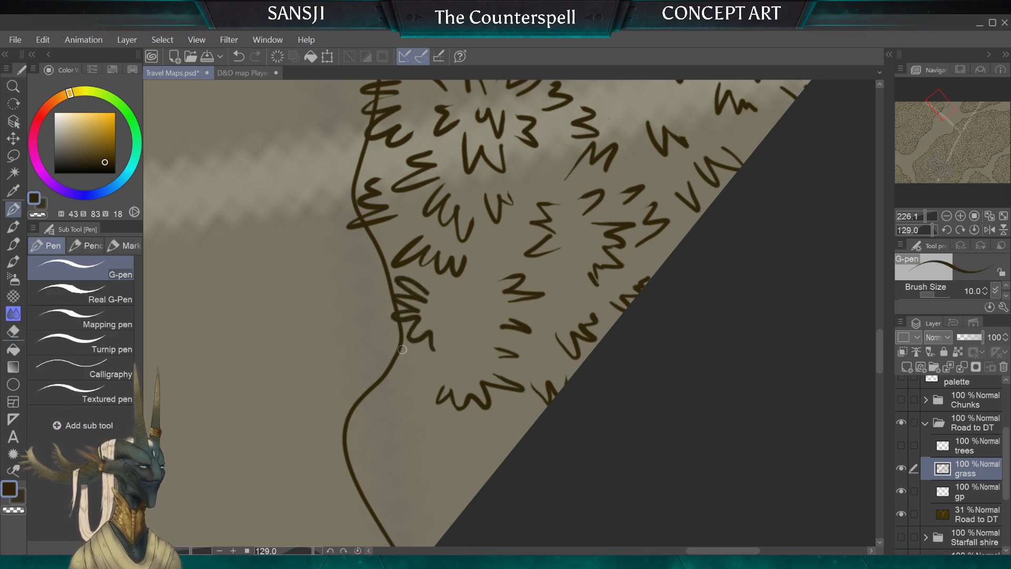
{"action": "mouse_move", "coordinate": [366, 381]}
{"action": "left_mouse_down"}
{"action": "mouse_move", "coordinate": [416, 421]}
{"action": "mouse_move", "coordinate": [354, 440]}
{"action": "mouse_move", "coordinate": [369, 450]}
{"action": "mouse_move", "coordinate": [382, 495]}
{"action": "left_mouse_up"}
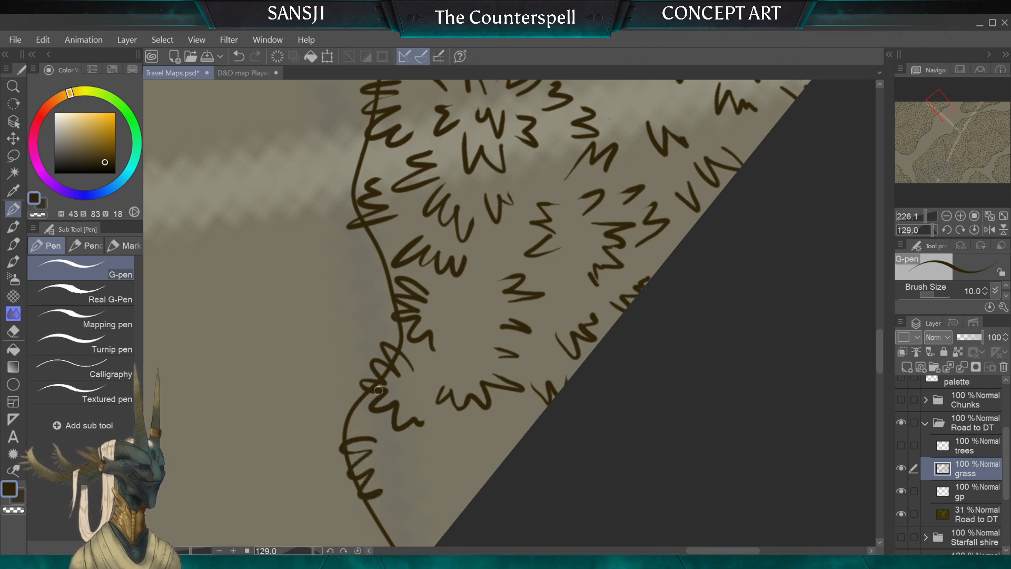
Draw a curved tuft inside the outline's end, redoing it once, and extend the tufts along the line to the map's edge
{"action": "left_click_drag", "start_coordinate": [379, 391], "coordinate": [363, 348]}
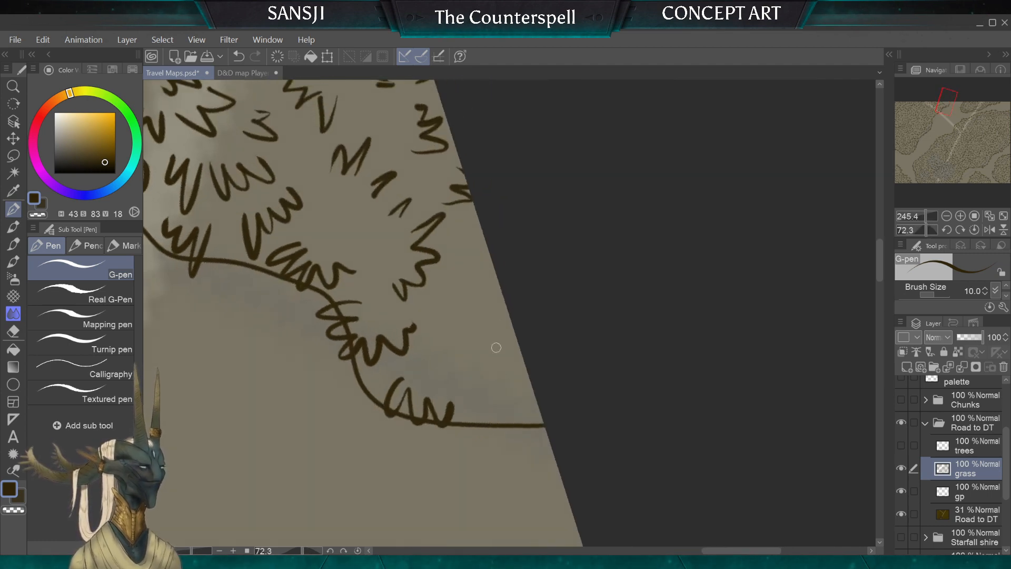
{"action": "mouse_move", "coordinate": [508, 361]}
{"action": "left_mouse_down"}
{"action": "mouse_move", "coordinate": [490, 392]}
{"action": "mouse_move", "coordinate": [457, 372]}
{"action": "mouse_move", "coordinate": [448, 336]}
{"action": "left_mouse_up"}
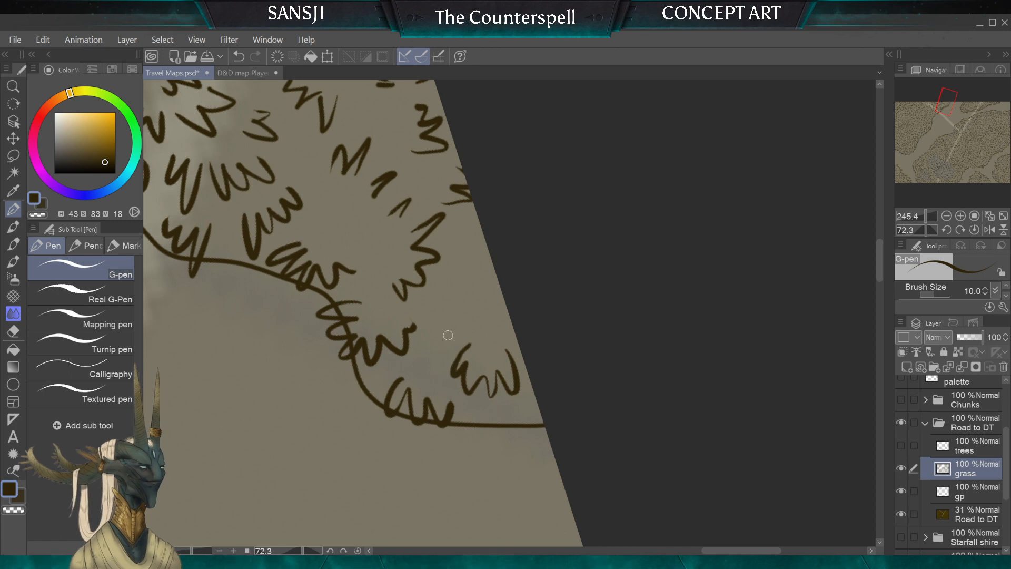
{"action": "key", "text": "ctrl+z"}
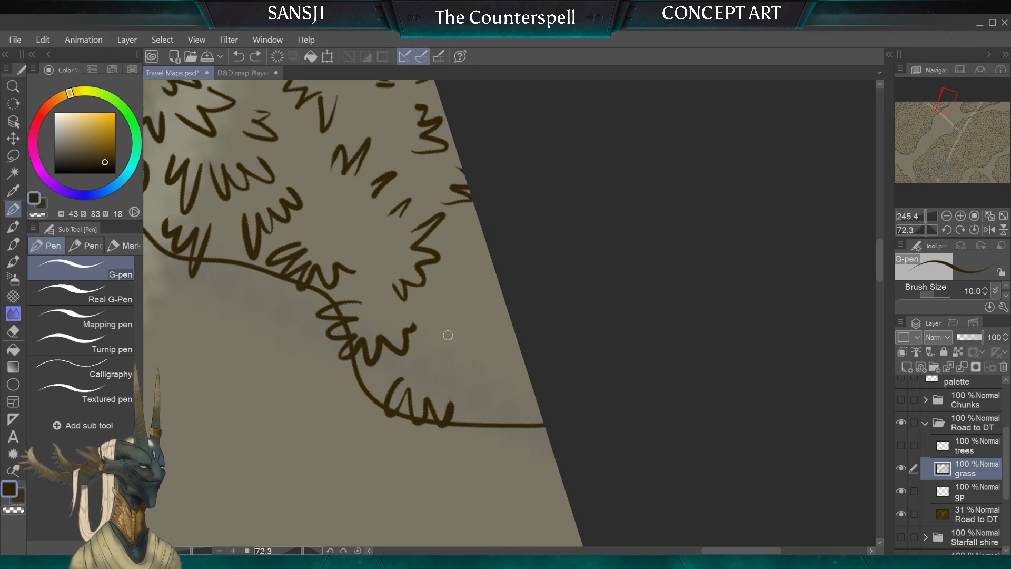
{"action": "mouse_move", "coordinate": [444, 354]}
{"action": "left_mouse_down"}
{"action": "mouse_move", "coordinate": [476, 381]}
{"action": "mouse_move", "coordinate": [510, 362]}
{"action": "left_mouse_up"}
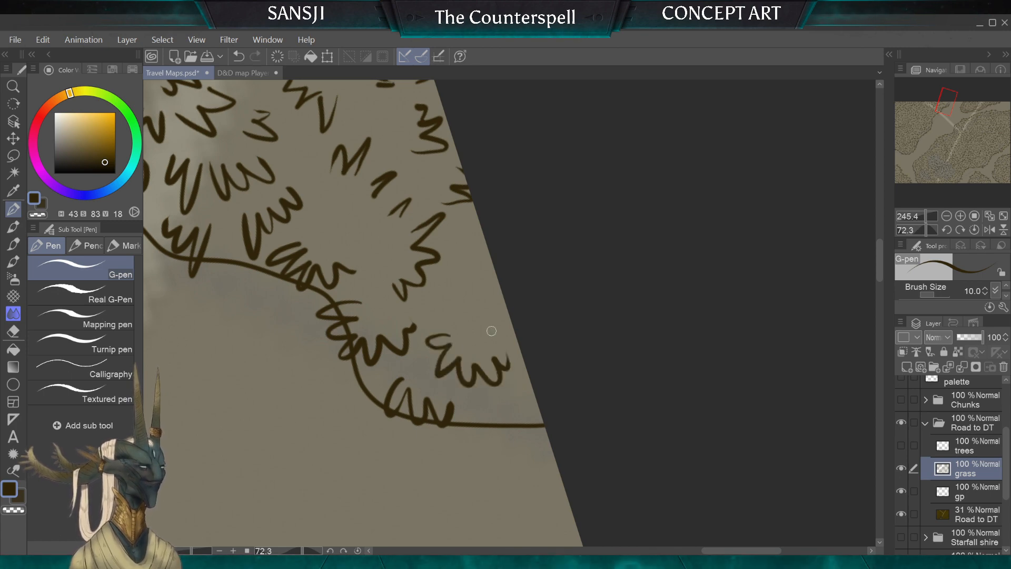
{"action": "mouse_move", "coordinate": [485, 406]}
{"action": "left_mouse_down"}
{"action": "mouse_move", "coordinate": [508, 429]}
{"action": "mouse_move", "coordinate": [543, 419]}
{"action": "left_mouse_up"}
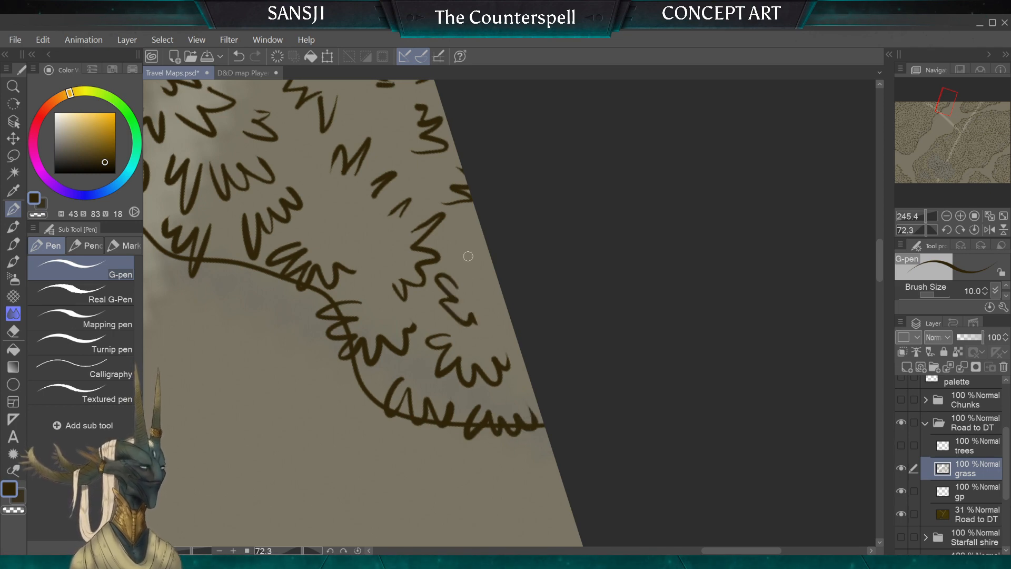
{"action": "key", "text": "ctrl+z"}
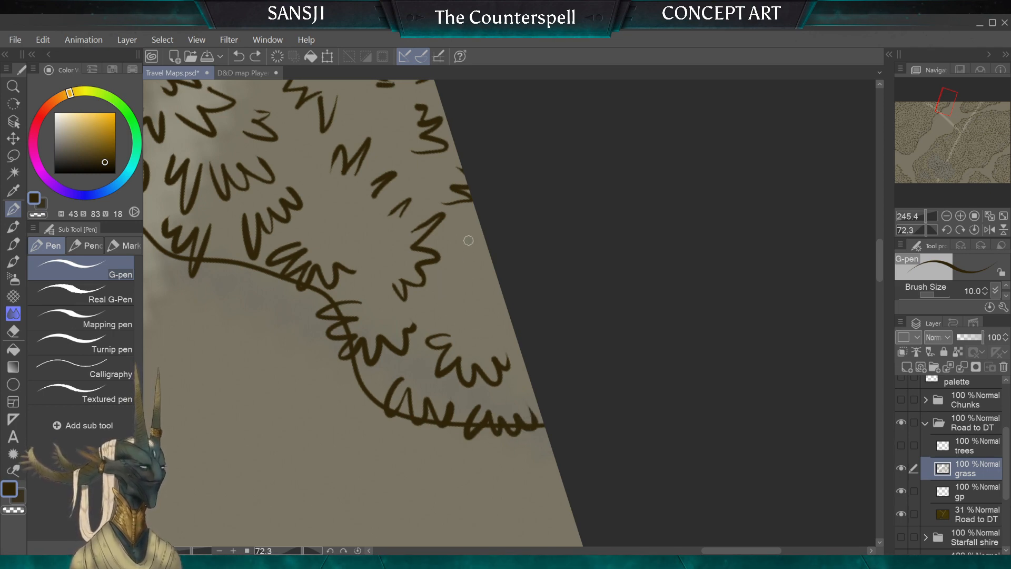
{"action": "mouse_move", "coordinate": [464, 257]}
{"action": "left_mouse_down"}
{"action": "mouse_move", "coordinate": [472, 276]}
{"action": "mouse_move", "coordinate": [464, 299]}
{"action": "mouse_move", "coordinate": [449, 273]}
{"action": "mouse_move", "coordinate": [459, 288]}
{"action": "mouse_move", "coordinate": [451, 303]}
{"action": "mouse_move", "coordinate": [492, 316]}
{"action": "left_mouse_up"}
{"action": "key", "text": "ctrl+z"}
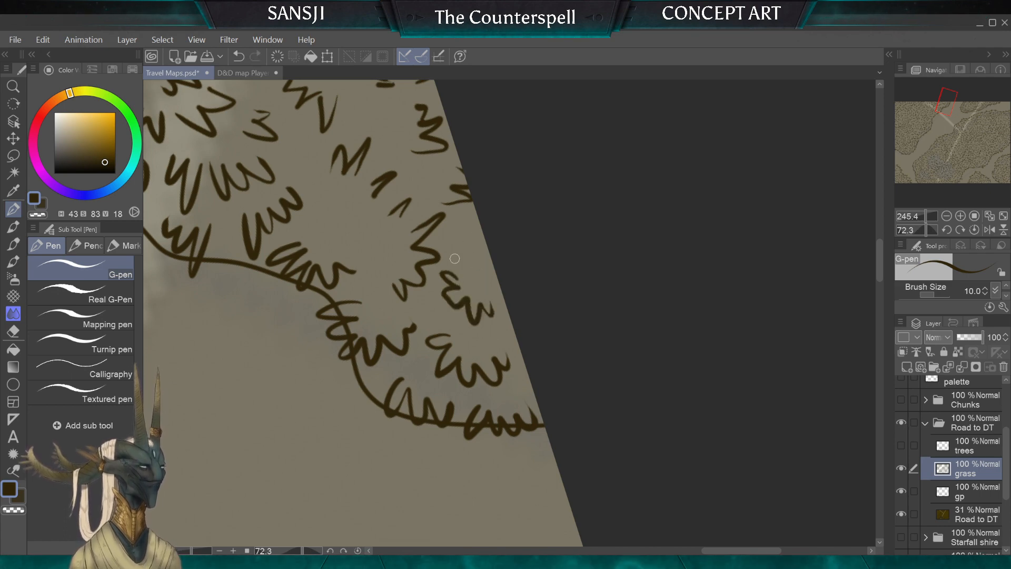
{"action": "key", "text": "ctrl+z"}
{"action": "mouse_move", "coordinate": [458, 267]}
{"action": "left_mouse_down"}
{"action": "mouse_move", "coordinate": [464, 282]}
{"action": "mouse_move", "coordinate": [446, 290]}
{"action": "left_mouse_up"}
{"action": "key", "text": "ctrl+z"}
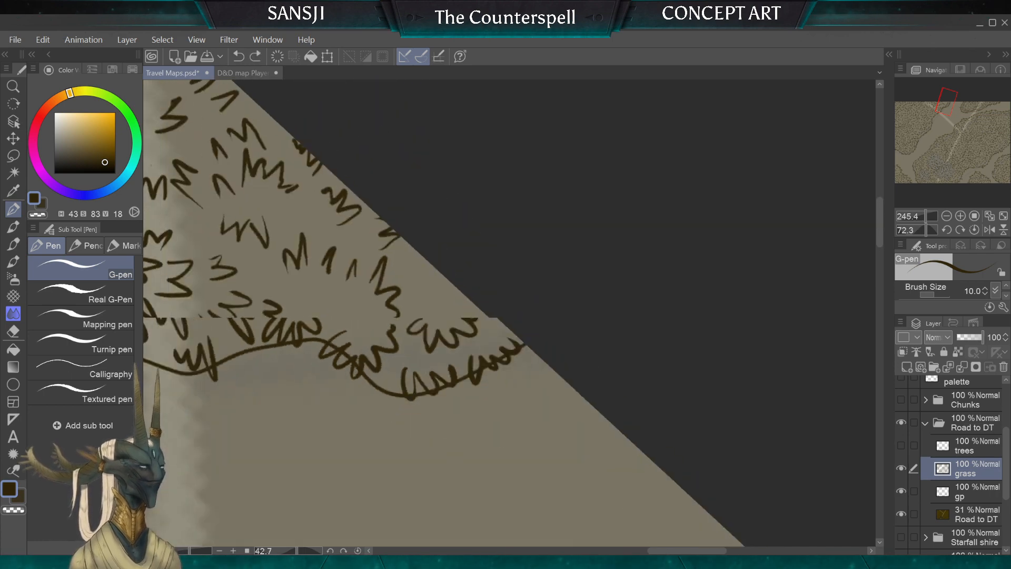
Fill the bare strip along the map's edge with small rounded tufts and add a fanned tuft inside the outline's inner bend
{"action": "scroll", "coordinate": [430, 321], "scroll_direction": "down", "scroll_amount": 2}
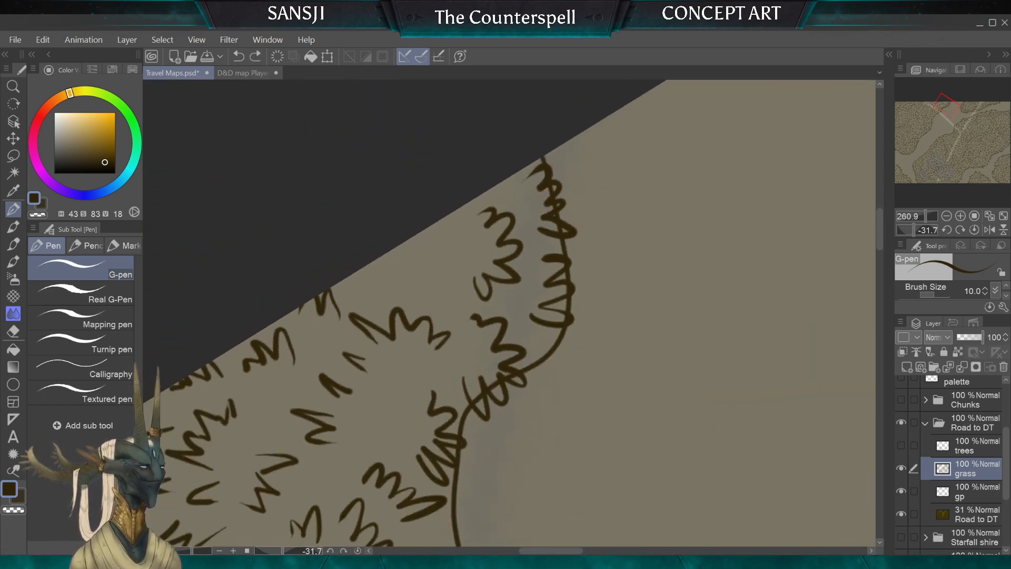
{"action": "mouse_move", "coordinate": [455, 284]}
{"action": "left_mouse_down"}
{"action": "mouse_move", "coordinate": [424, 274]}
{"action": "mouse_move", "coordinate": [411, 300]}
{"action": "left_mouse_up"}
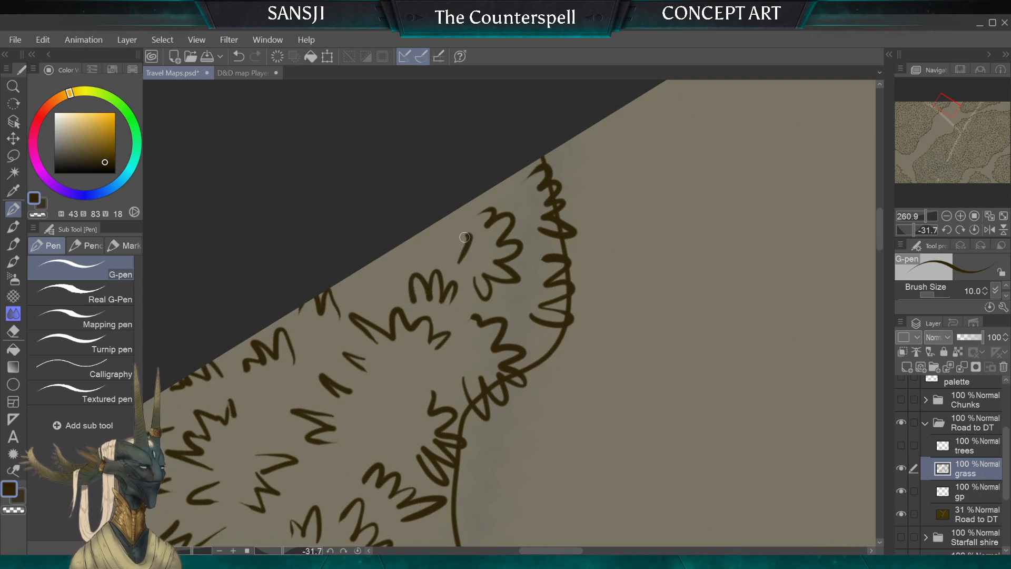
{"action": "mouse_move", "coordinate": [400, 253]}
{"action": "left_mouse_down"}
{"action": "mouse_move", "coordinate": [389, 282]}
{"action": "mouse_move", "coordinate": [371, 269]}
{"action": "mouse_move", "coordinate": [345, 290]}
{"action": "left_mouse_up"}
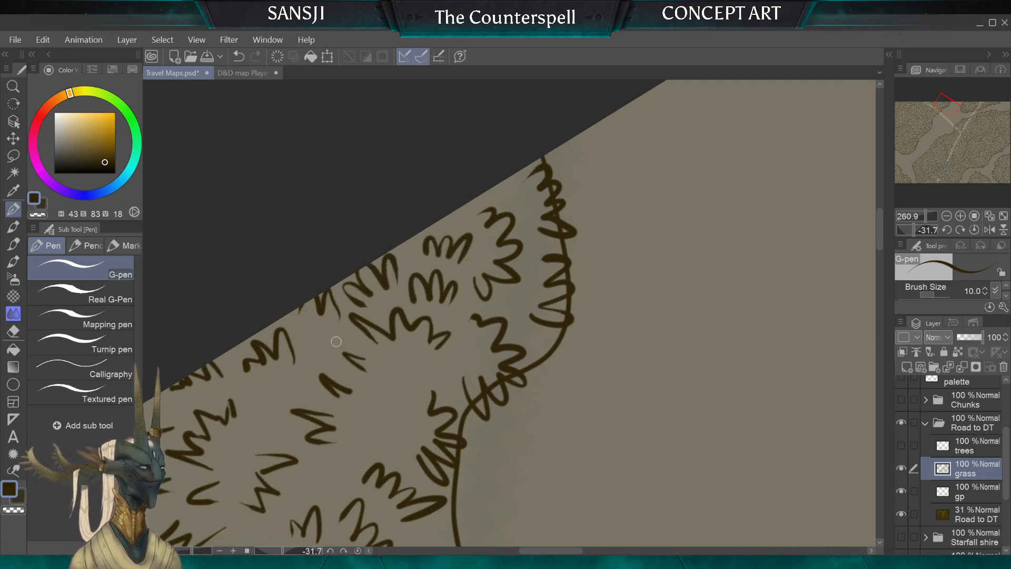
{"action": "mouse_move", "coordinate": [339, 344]}
{"action": "left_mouse_down"}
{"action": "mouse_move", "coordinate": [322, 318]}
{"action": "mouse_move", "coordinate": [316, 339]}
{"action": "left_mouse_up"}
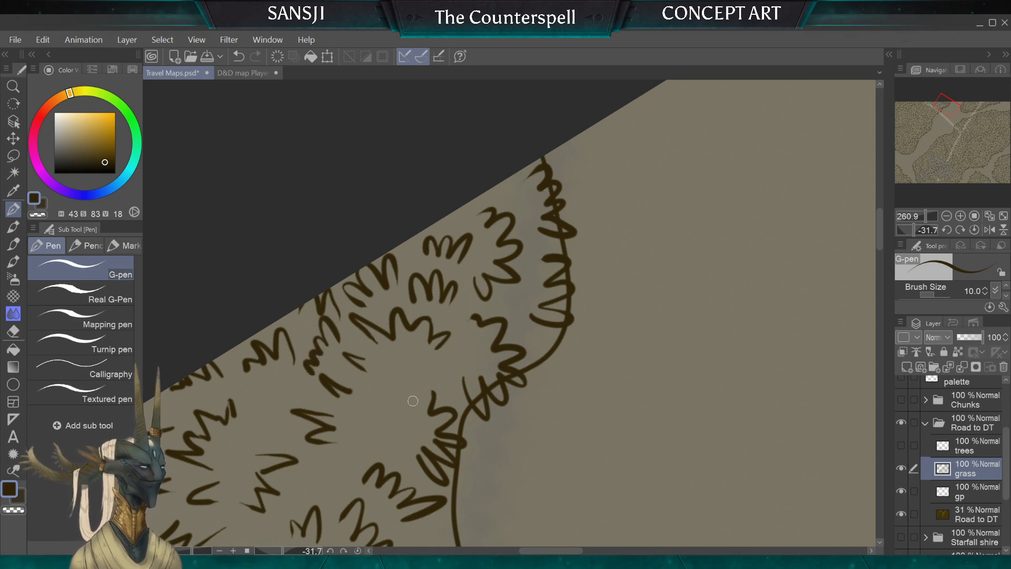
{"action": "mouse_move", "coordinate": [413, 400]}
{"action": "left_mouse_down"}
{"action": "mouse_move", "coordinate": [396, 422]}
{"action": "mouse_move", "coordinate": [371, 424]}
{"action": "mouse_move", "coordinate": [385, 452]}
{"action": "left_mouse_up"}
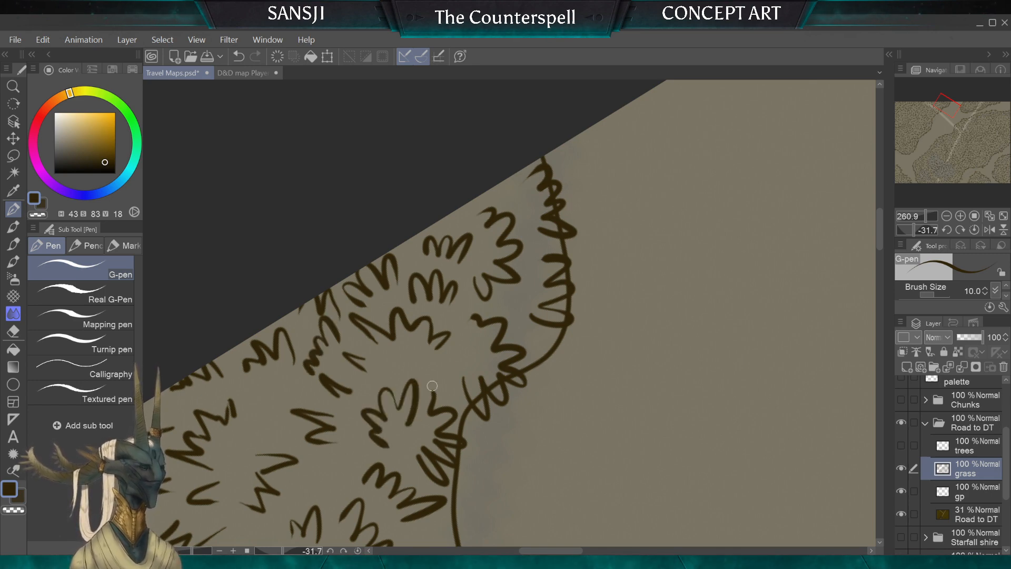
{"action": "scroll", "coordinate": [432, 386], "scroll_direction": "down", "scroll_amount": 8}
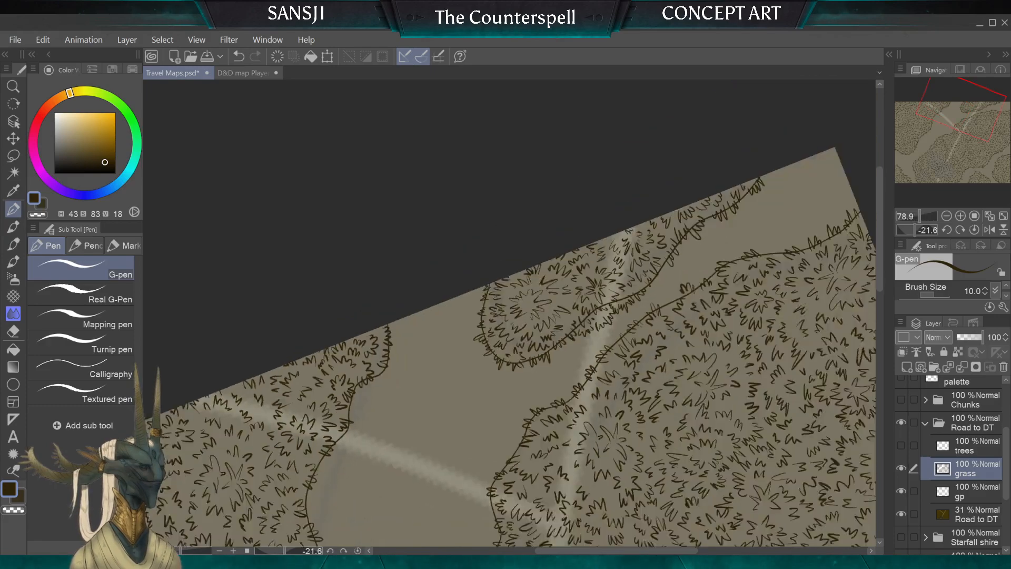
Examine the grass coverage across the entire map, checking the forest areas and their outlines both close up and as a whole
{"action": "scroll", "coordinate": [505, 316], "scroll_direction": "down", "scroll_amount": 4}
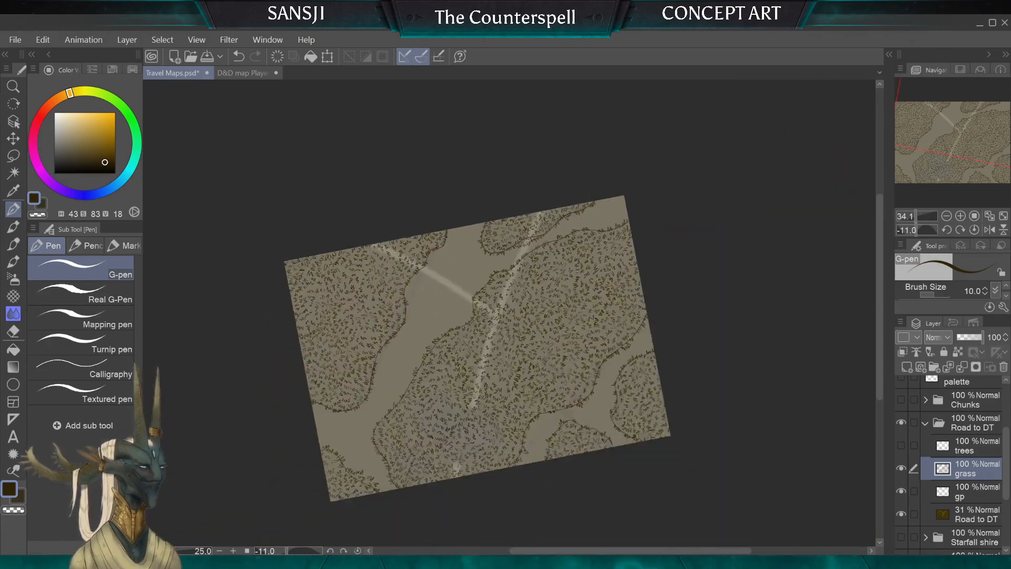
{"action": "left_click_drag", "start_coordinate": [477, 349], "coordinate": [495, 368]}
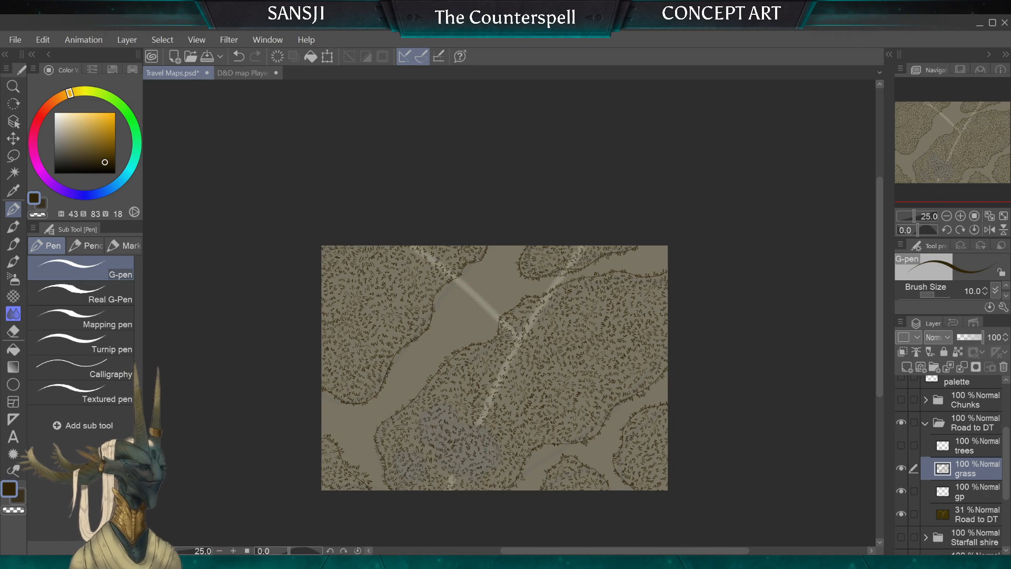
{"action": "scroll", "coordinate": [323, 302], "scroll_direction": "up", "scroll_amount": 2}
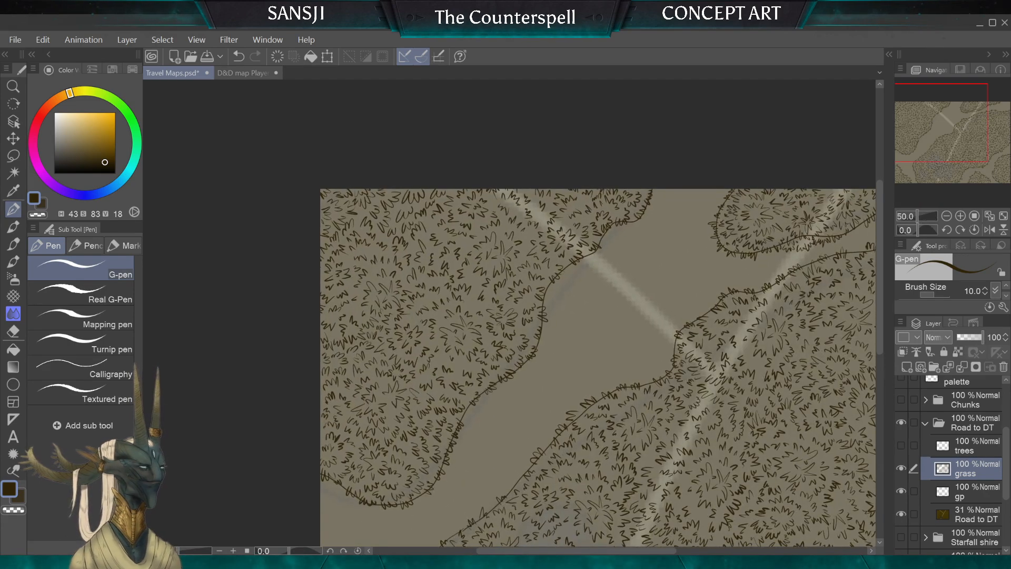
{"action": "left_click_drag", "start_coordinate": [595, 337], "coordinate": [500, 293]}
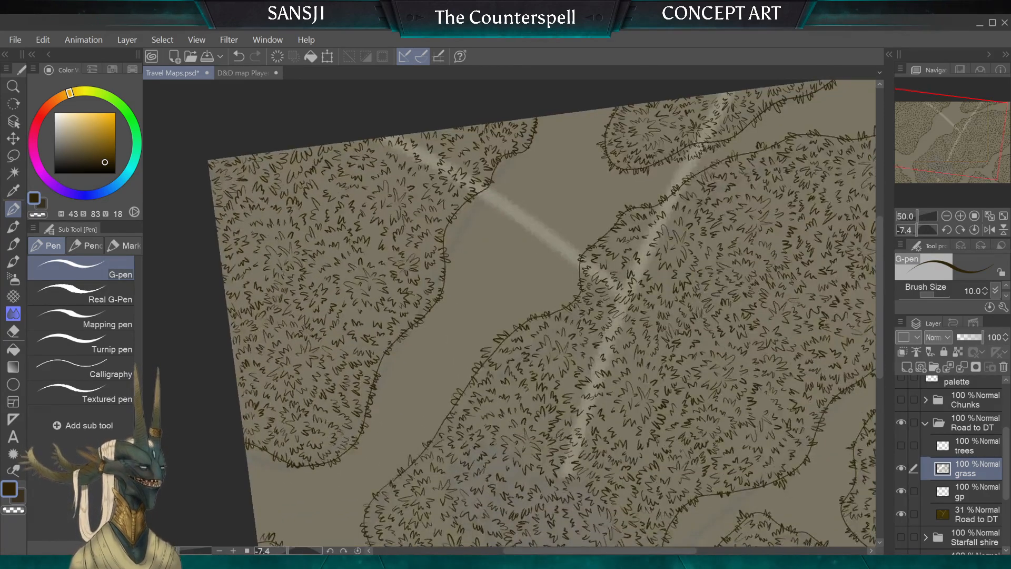
{"action": "left_click_drag", "start_coordinate": [632, 295], "coordinate": [429, 112]}
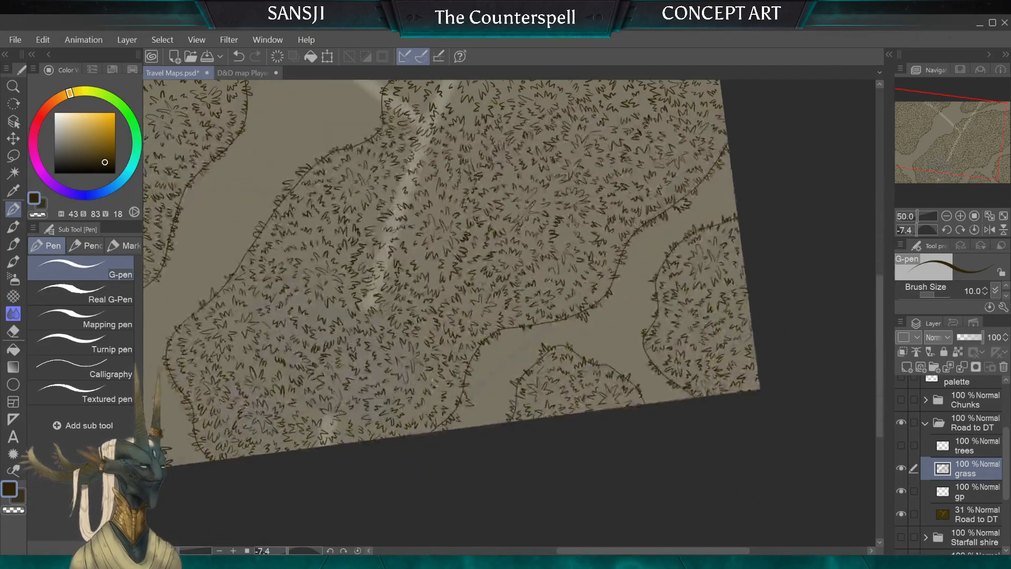
{"action": "left_click_drag", "start_coordinate": [453, 274], "coordinate": [567, 262]}
{"action": "left_click_drag", "start_coordinate": [376, 389], "coordinate": [430, 387]}
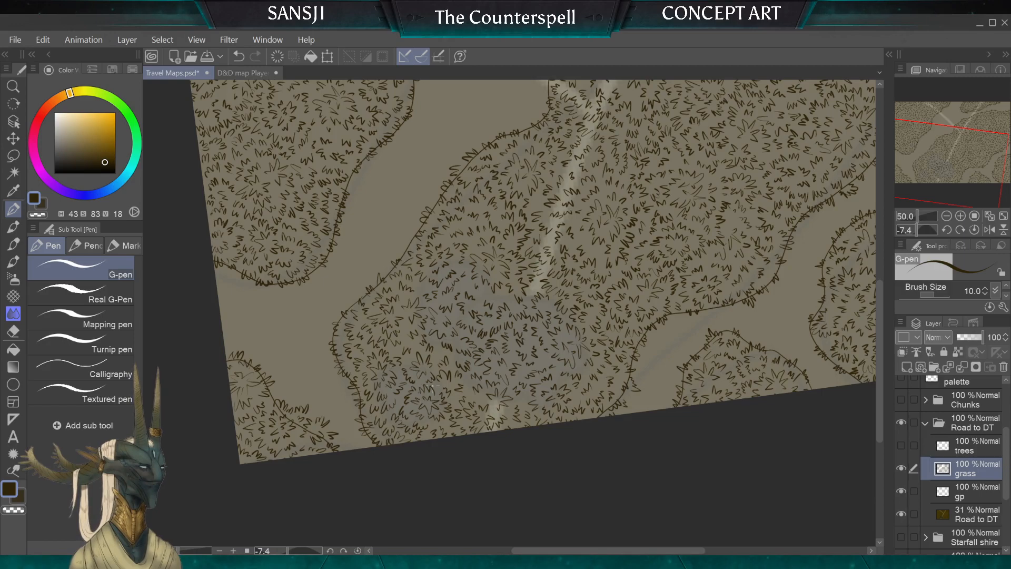
{"action": "scroll", "coordinate": [433, 386], "scroll_direction": "down", "scroll_amount": 4}
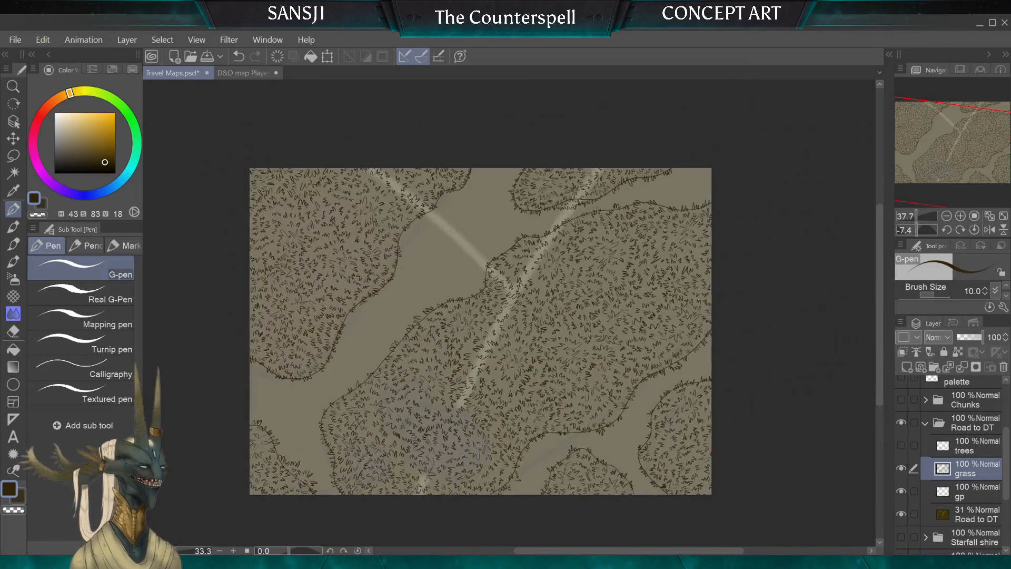
{"action": "scroll", "coordinate": [297, 308], "scroll_direction": "down", "scroll_amount": 2}
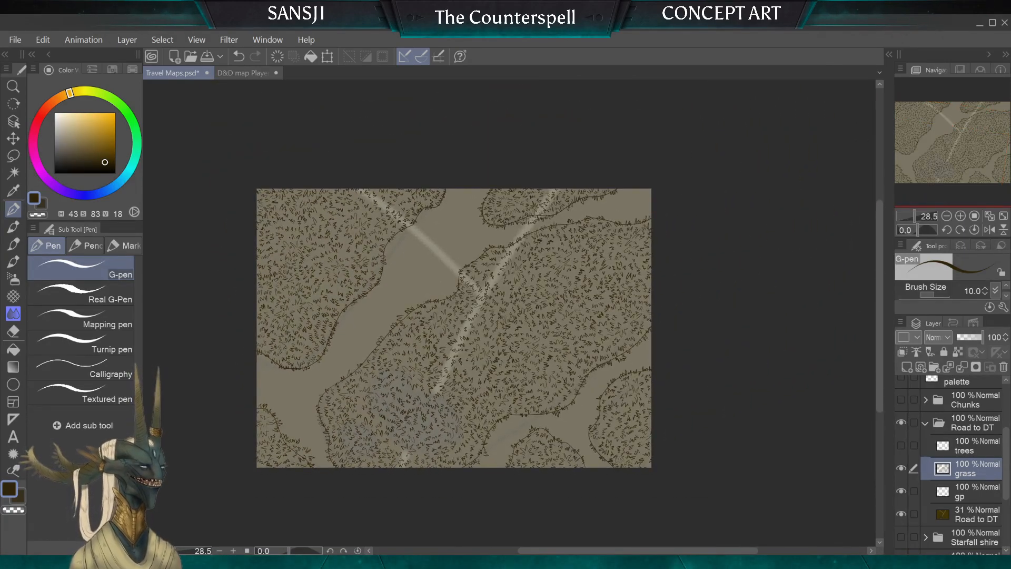
Hide the grass layer and, on the gp layer, erase the mismatched ends in the forest outline and redraw the line between them
{"action": "left_click", "coordinate": [902, 468]}
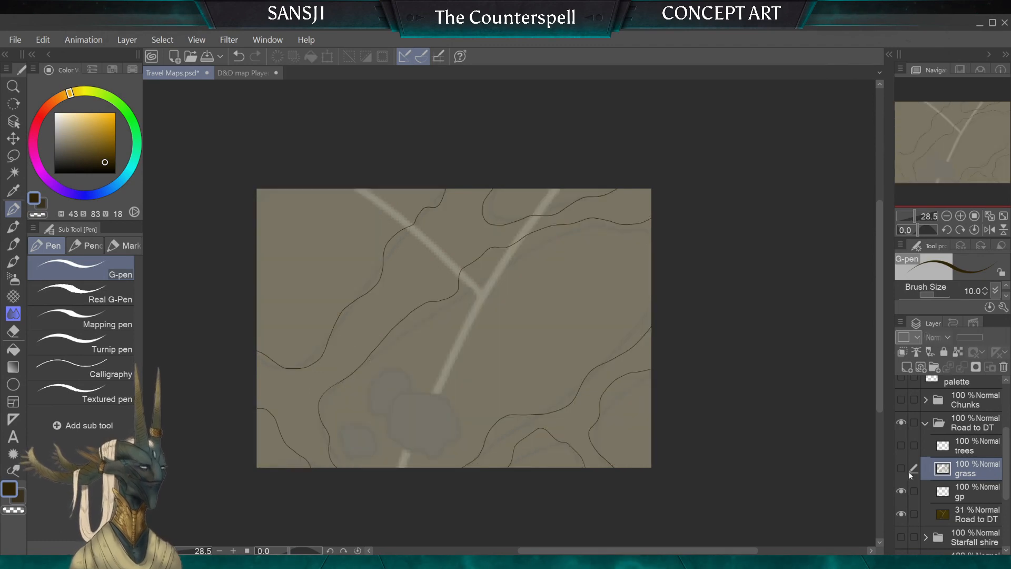
{"action": "left_click", "coordinate": [958, 493]}
{"action": "scroll", "coordinate": [410, 431], "scroll_direction": "up", "scroll_amount": 6}
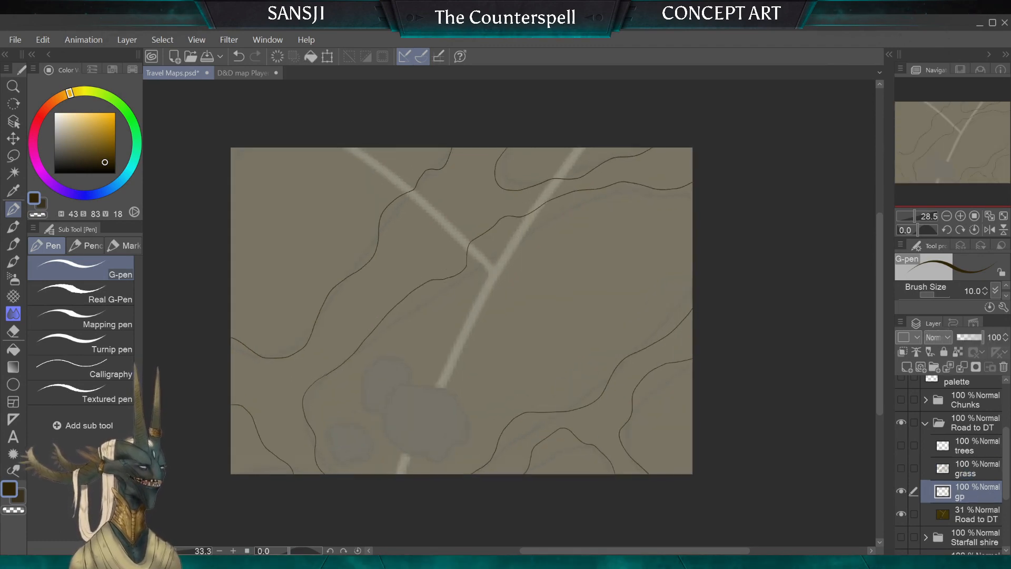
{"action": "scroll", "coordinate": [445, 266], "scroll_direction": "up", "scroll_amount": 2}
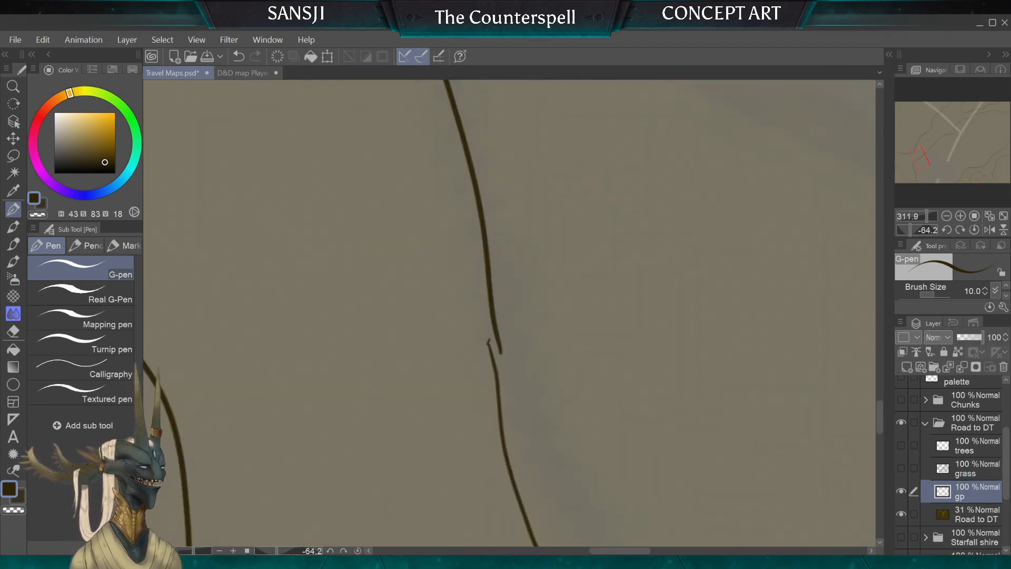
{"action": "key", "text": "e"}
{"action": "left_click", "coordinate": [487, 332]}
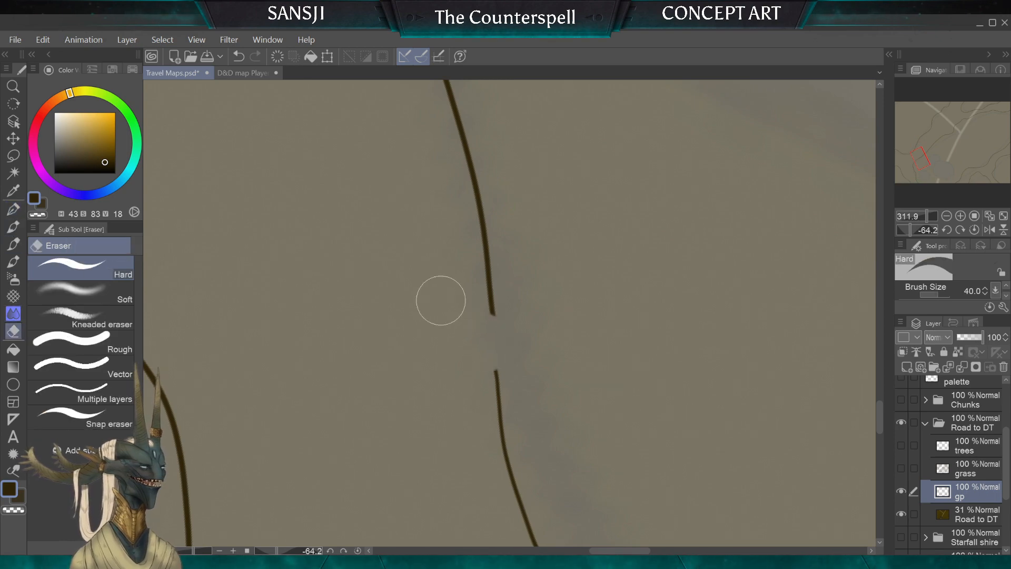
{"action": "key", "text": "p"}
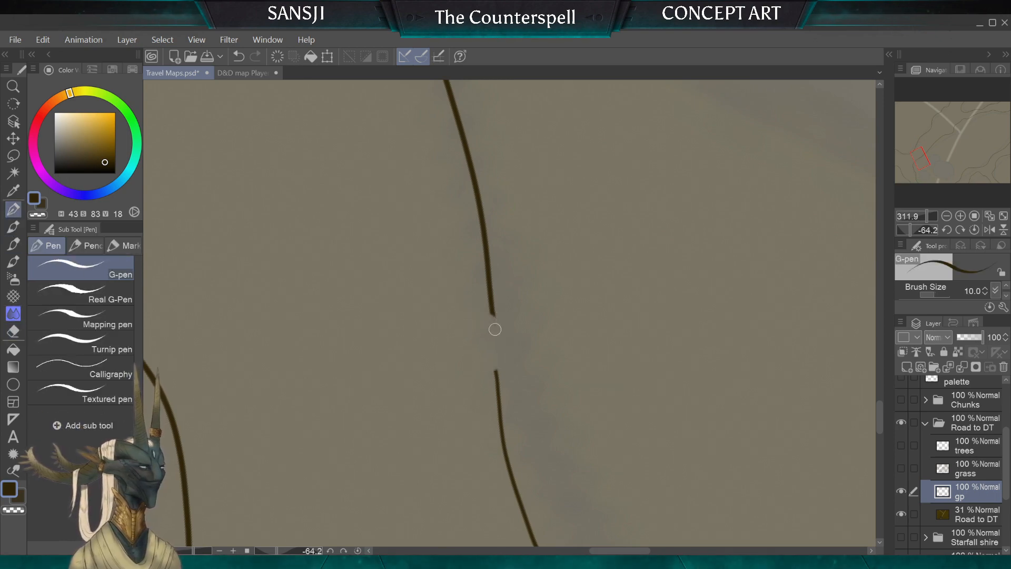
{"action": "left_click_drag", "start_coordinate": [495, 356], "coordinate": [492, 316]}
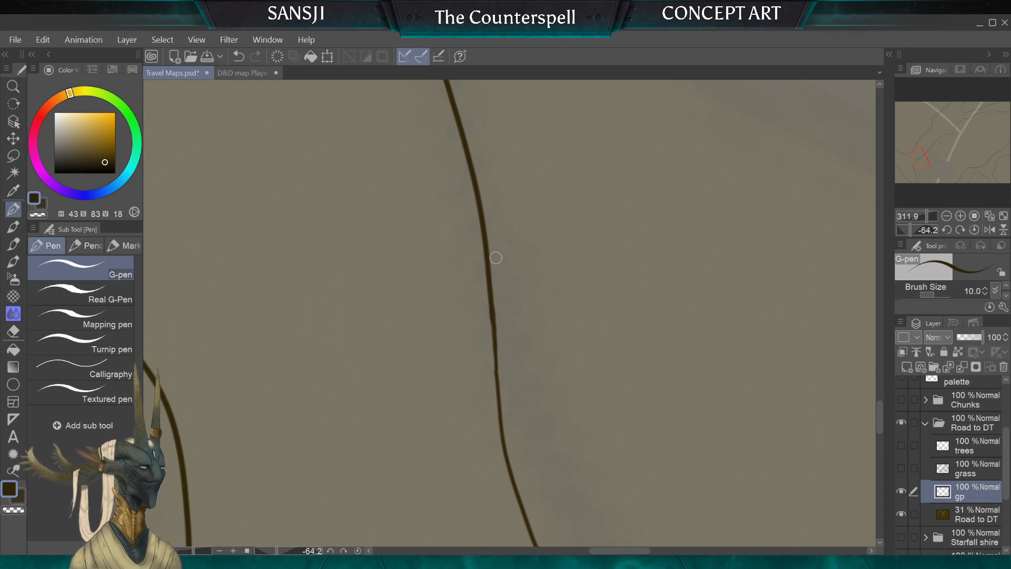
Show the palette layer and add a new raster layer directly above the Road to DT sketch layer
{"action": "scroll", "coordinate": [497, 258], "scroll_direction": "down", "scroll_amount": 3}
{"action": "scroll", "coordinate": [496, 258], "scroll_direction": "down", "scroll_amount": 8}
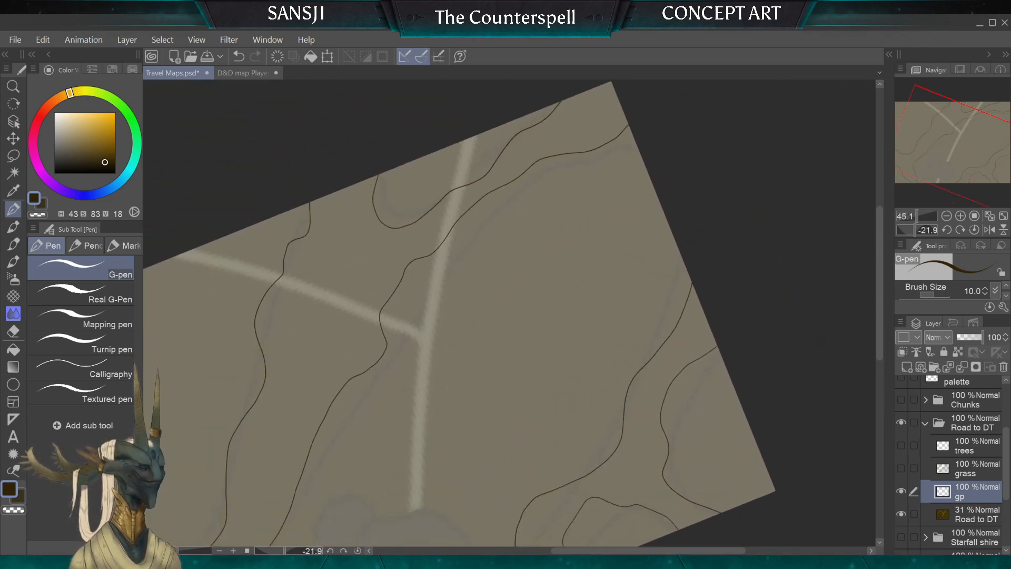
{"action": "scroll", "coordinate": [496, 257], "scroll_direction": "down", "scroll_amount": 3}
{"action": "scroll", "coordinate": [496, 258], "scroll_direction": "up", "scroll_amount": 1}
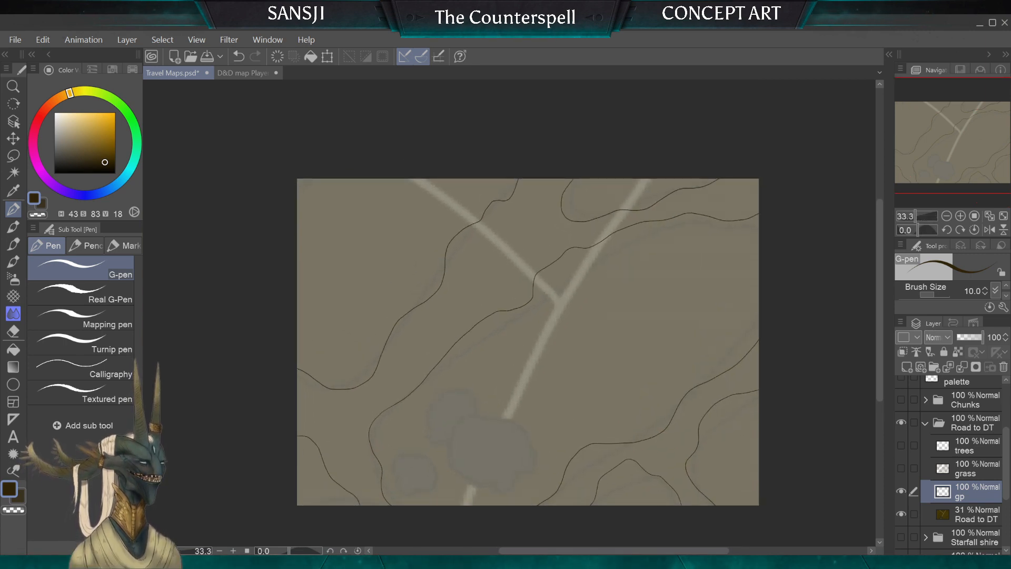
{"action": "left_click", "coordinate": [901, 378]}
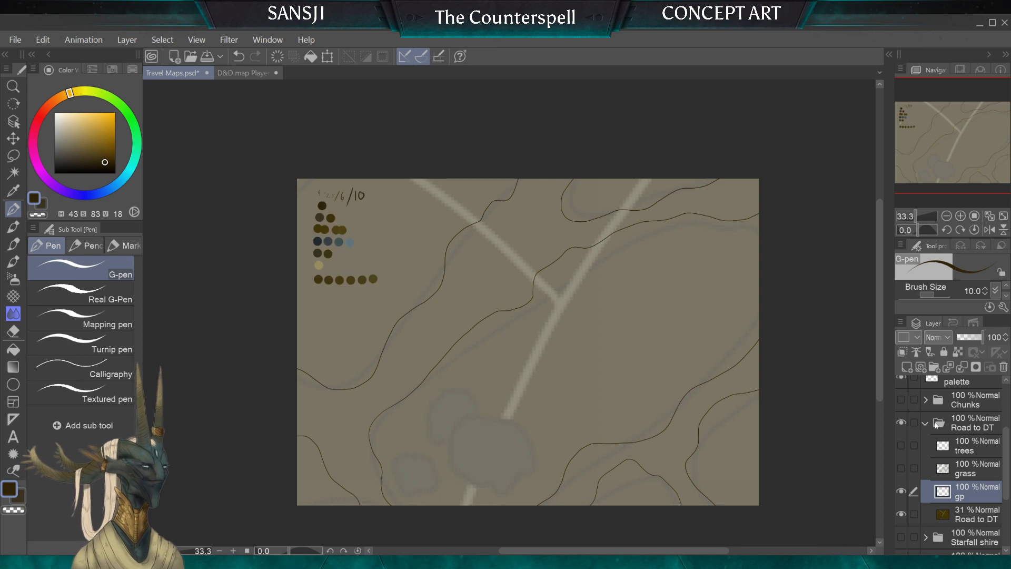
{"action": "left_click", "coordinate": [960, 515]}
{"action": "left_click", "coordinate": [907, 368]}
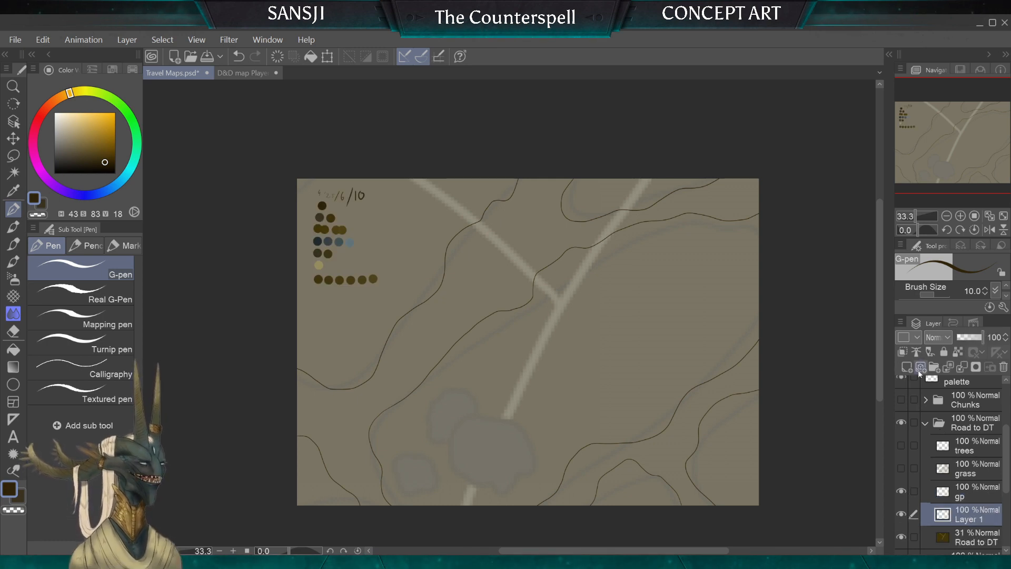
Raise the Road to DT sketch layer's opacity to 100% and fill all of Layer 1 with the dark olive ground colour
{"action": "left_click", "coordinate": [13, 350]}
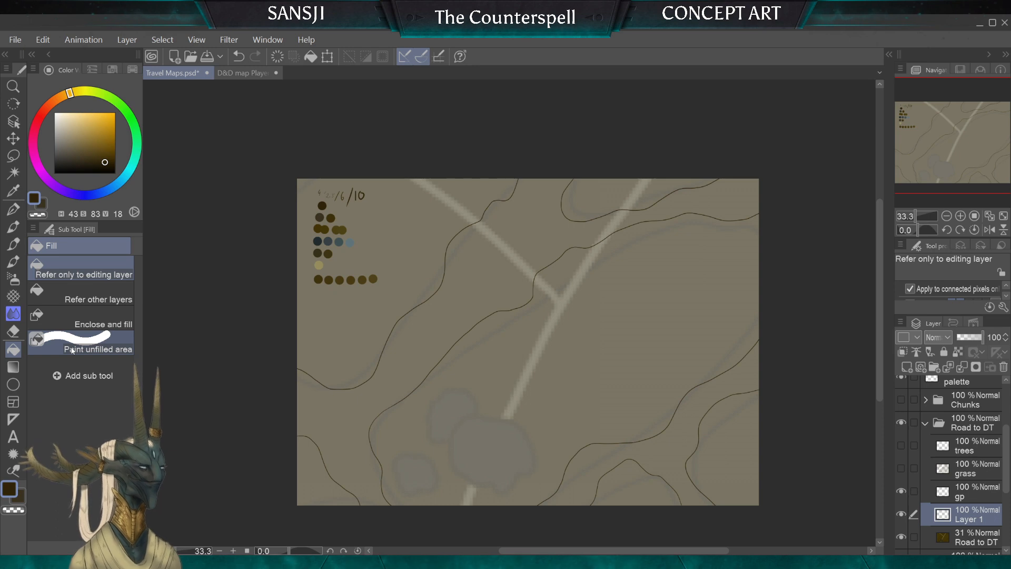
{"action": "left_click", "coordinate": [958, 541]}
{"action": "left_click_drag", "start_coordinate": [962, 338], "coordinate": [984, 338]}
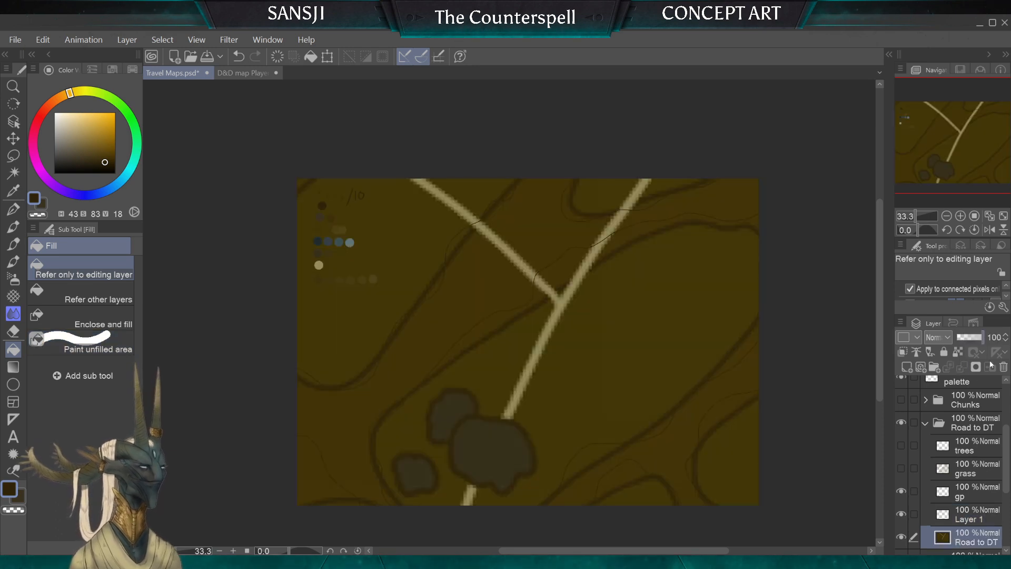
{"action": "left_click", "coordinate": [975, 514]}
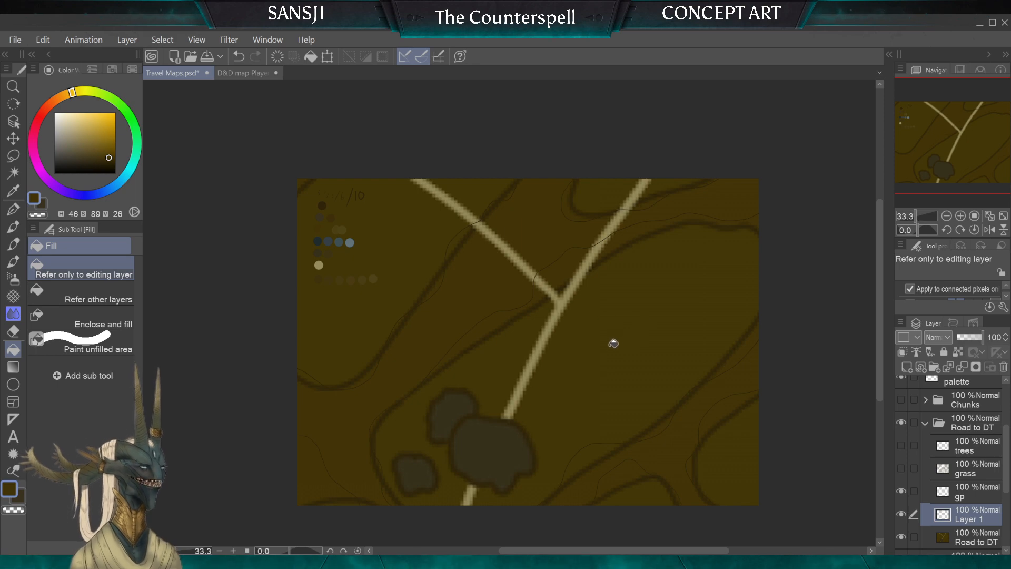
{"action": "left_click", "coordinate": [625, 364]}
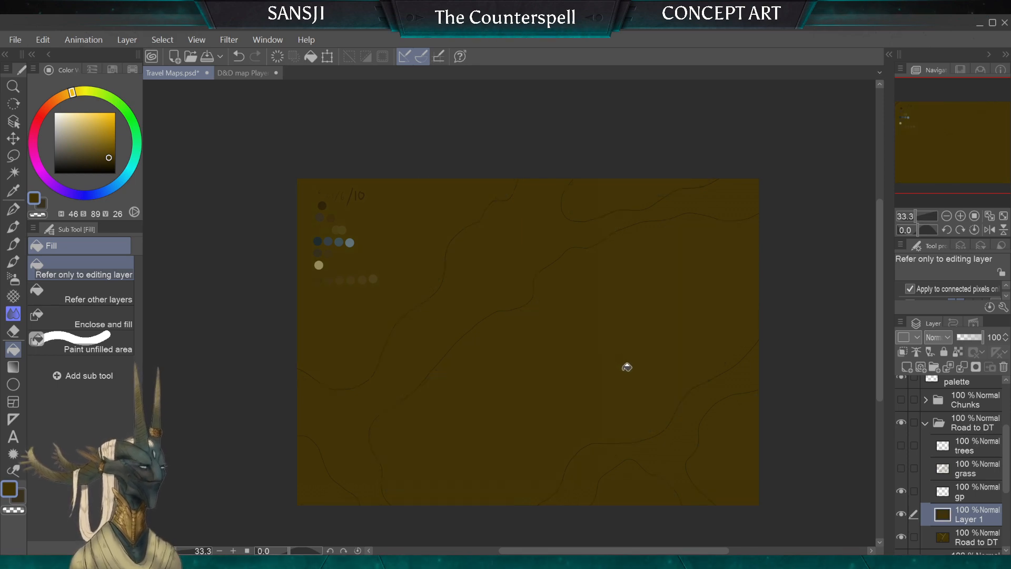
Sample the forest colour from the sketch beneath Layer 1, and auto-select all six forest areas enclosed by the gp outlines
{"action": "left_click", "coordinate": [901, 514]}
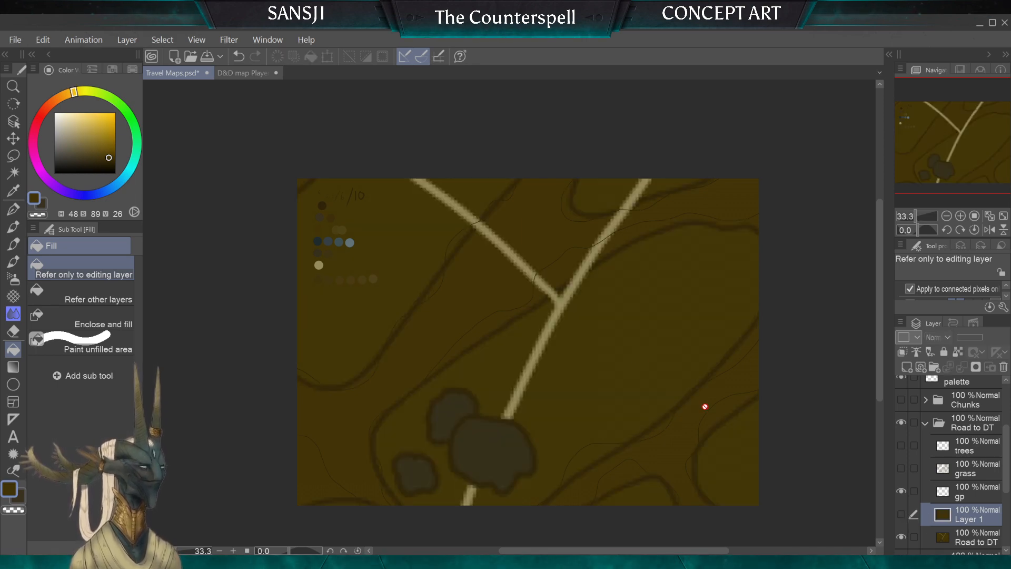
{"action": "left_click", "coordinate": [901, 515]}
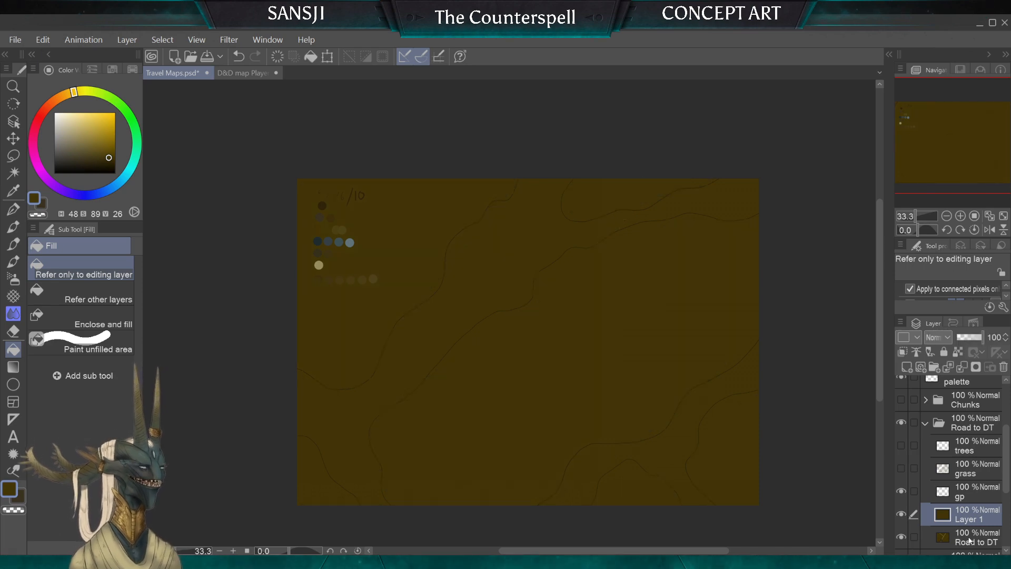
{"action": "left_click", "coordinate": [955, 497]}
{"action": "key", "text": "w"}
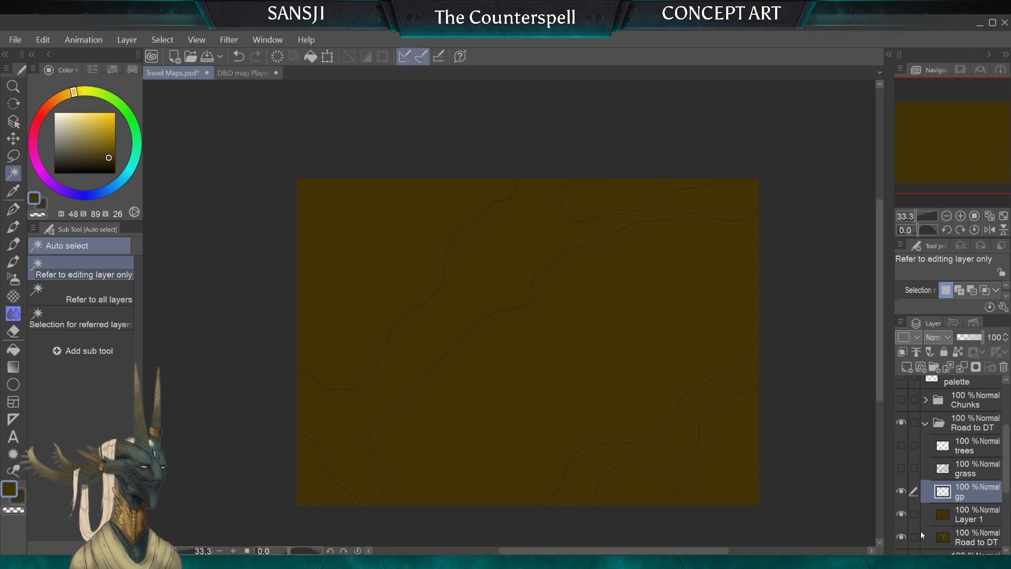
{"action": "left_click", "coordinate": [366, 275]}
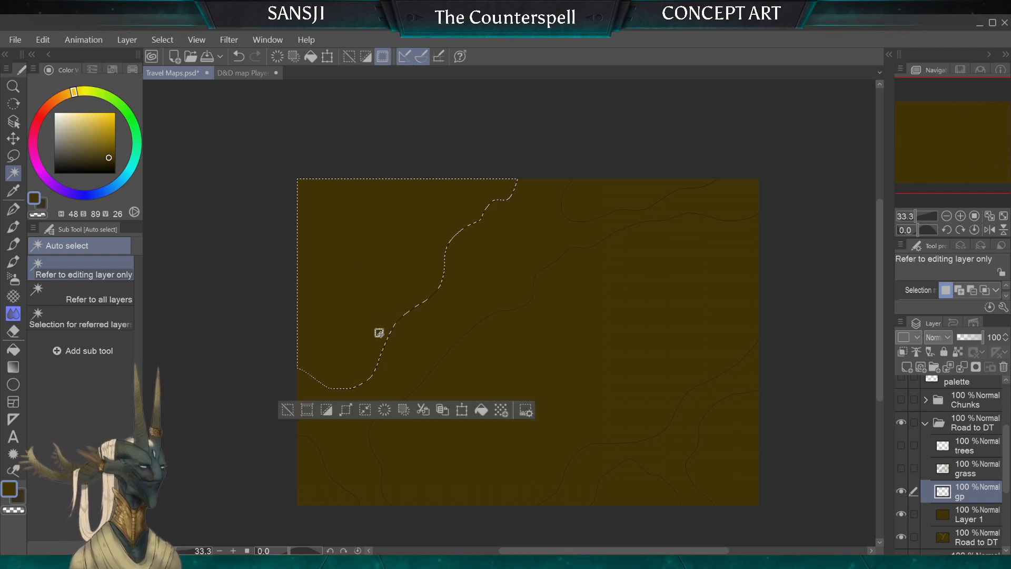
{"action": "left_click", "coordinate": [605, 198], "text": "shift"}
{"action": "left_click", "coordinate": [623, 296], "text": "shift"}
{"action": "left_click", "coordinate": [644, 487], "text": "shift"}
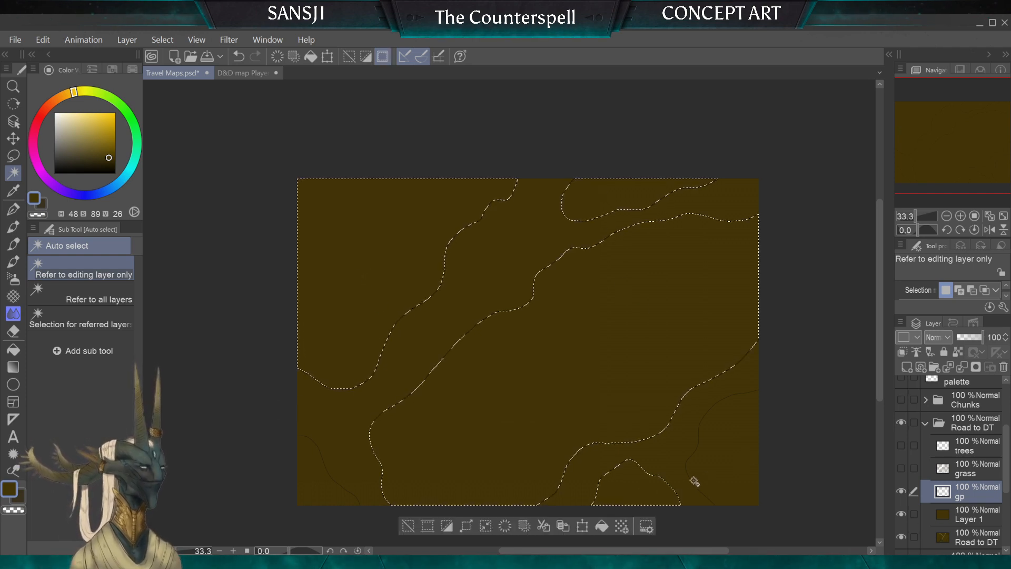
{"action": "left_click", "coordinate": [694, 481], "text": "shift"}
{"action": "left_click", "coordinate": [329, 470], "text": "shift"}
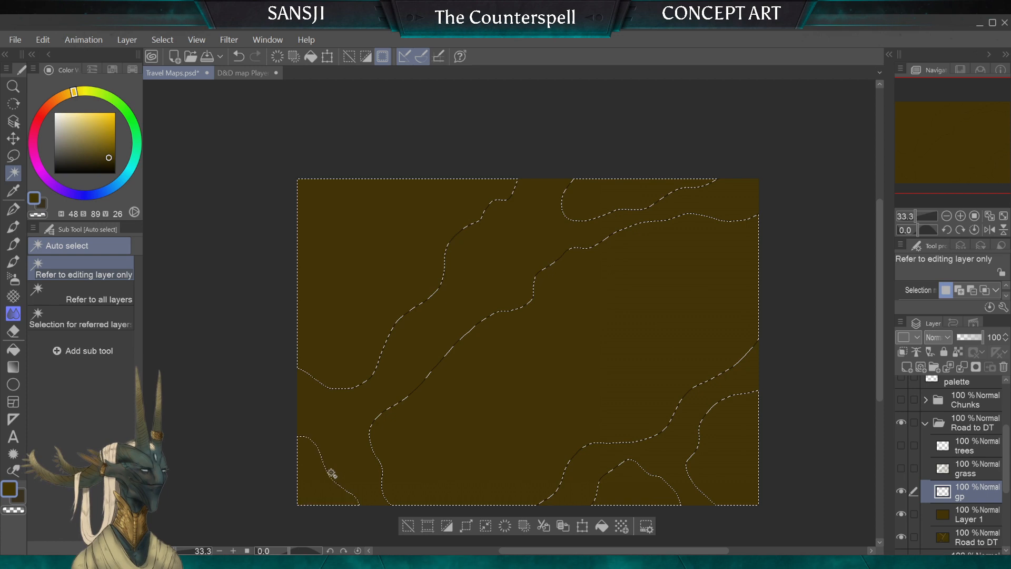
Add a layer above Layer 1, fill the selected forest areas with the sampled olive colour, and clear the selection
{"action": "left_click", "coordinate": [969, 520]}
{"action": "key", "text": "g"}
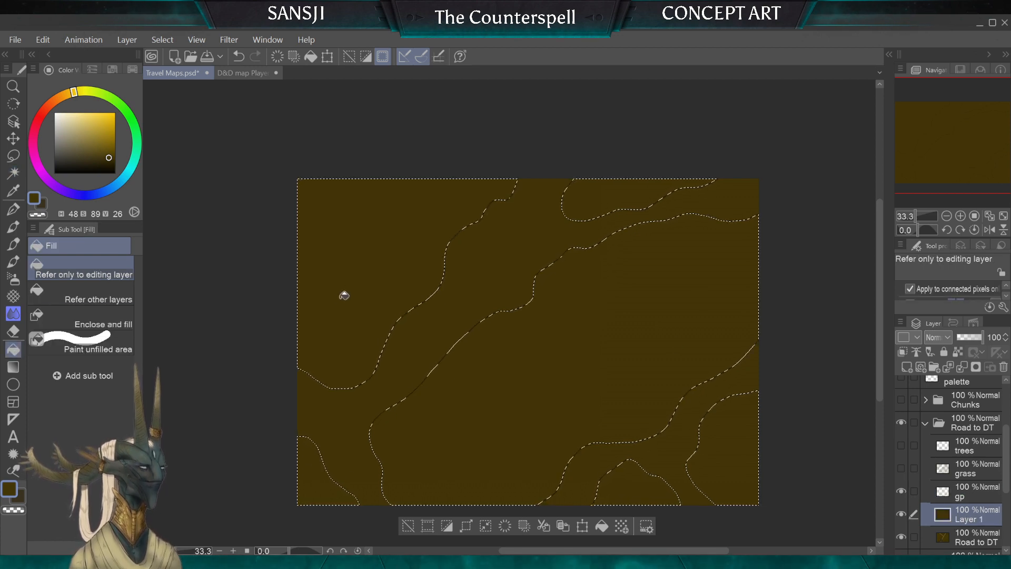
{"action": "left_click", "coordinate": [907, 367]}
{"action": "left_click", "coordinate": [560, 395]}
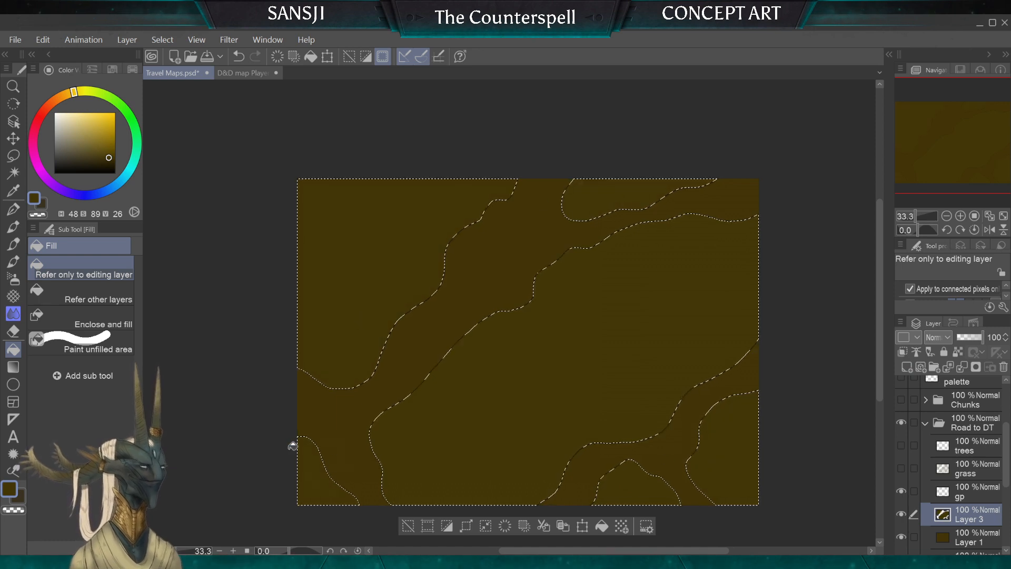
{"action": "key", "text": "m"}
{"action": "key", "text": "ctrl+d"}
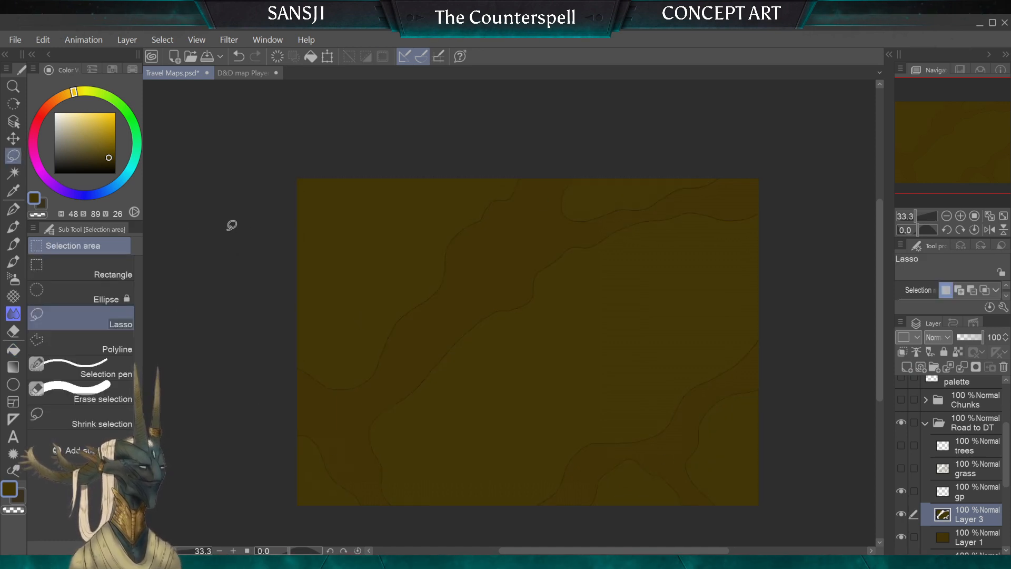
Check the grass over the forest fill without the gp outlines, and hide the grass, Layer 3 and Layer 1 to expose the sketch
{"action": "left_click", "coordinate": [901, 492]}
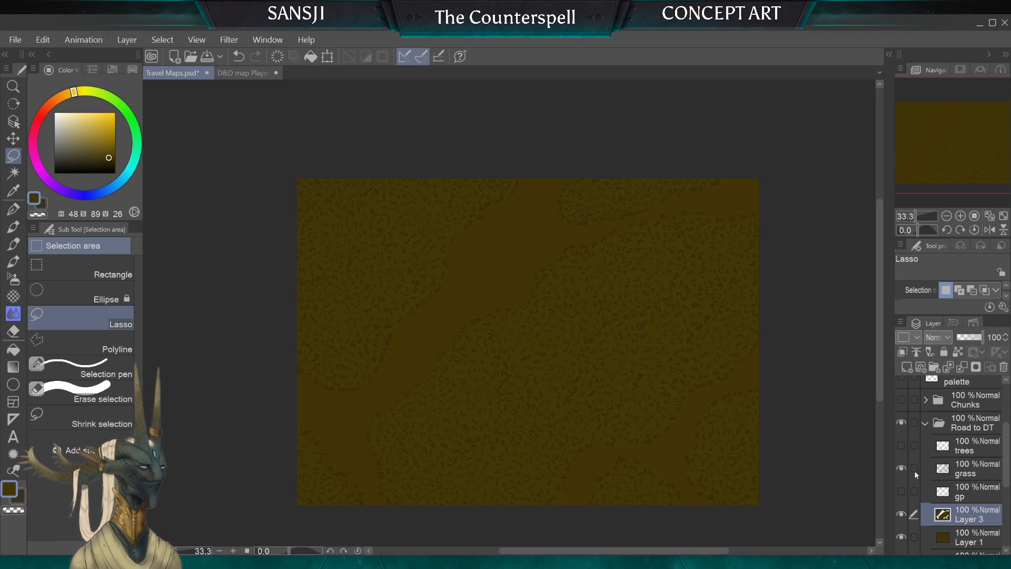
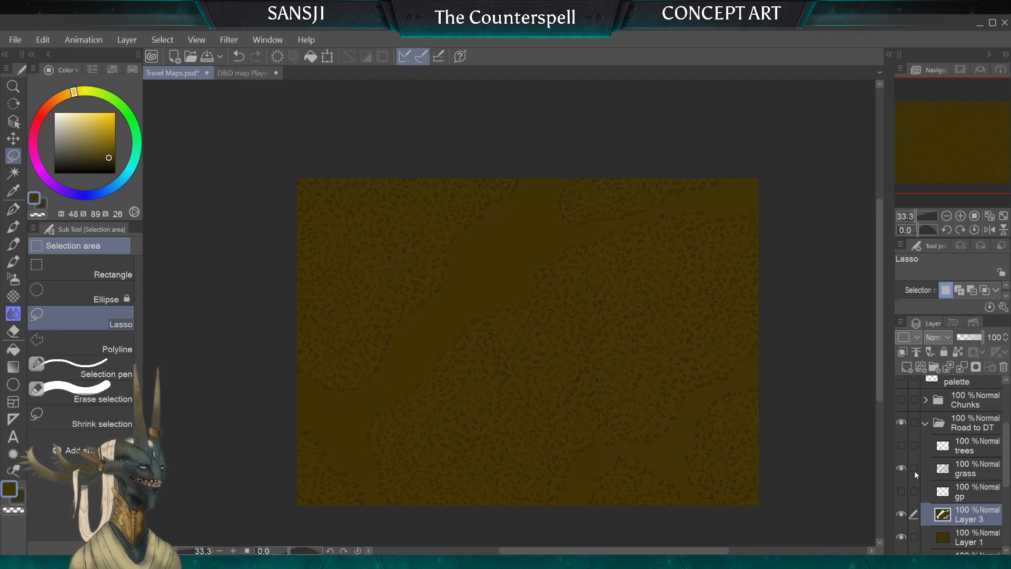
{"action": "left_click", "coordinate": [901, 514]}
{"action": "left_click", "coordinate": [902, 468]}
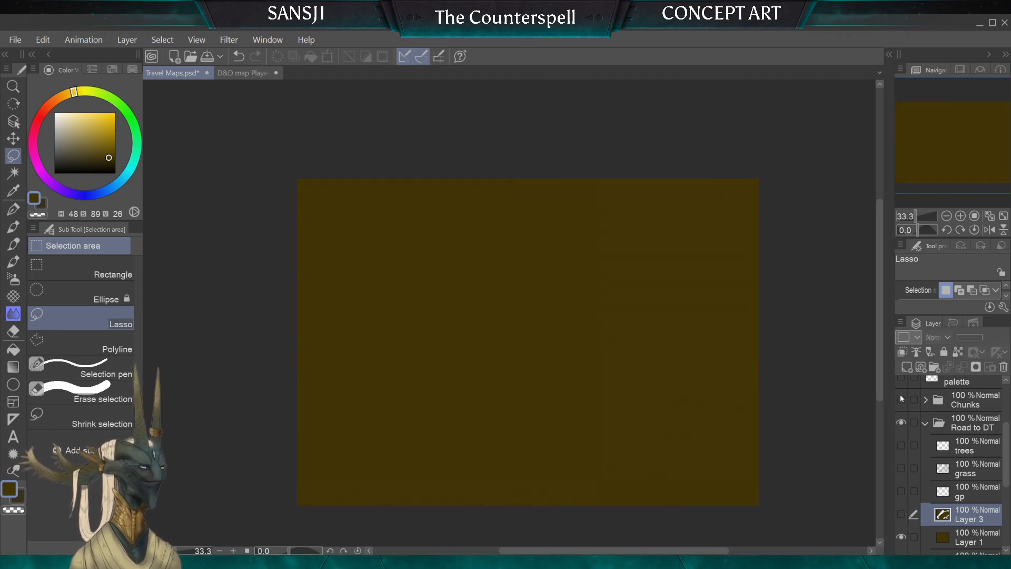
{"action": "left_click", "coordinate": [902, 536]}
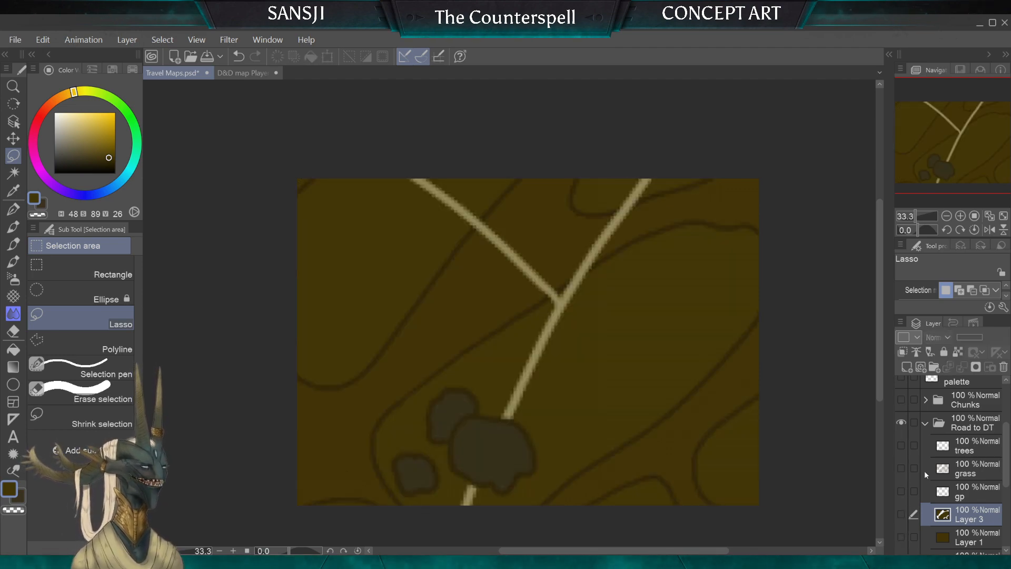
Add a layer directly above the Road to DT sketch and sample the pale tan road colour from the palette layer for the G-pen
{"action": "scroll", "coordinate": [996, 509], "scroll_direction": "down", "scroll_amount": 2}
{"action": "left_click", "coordinate": [919, 522]}
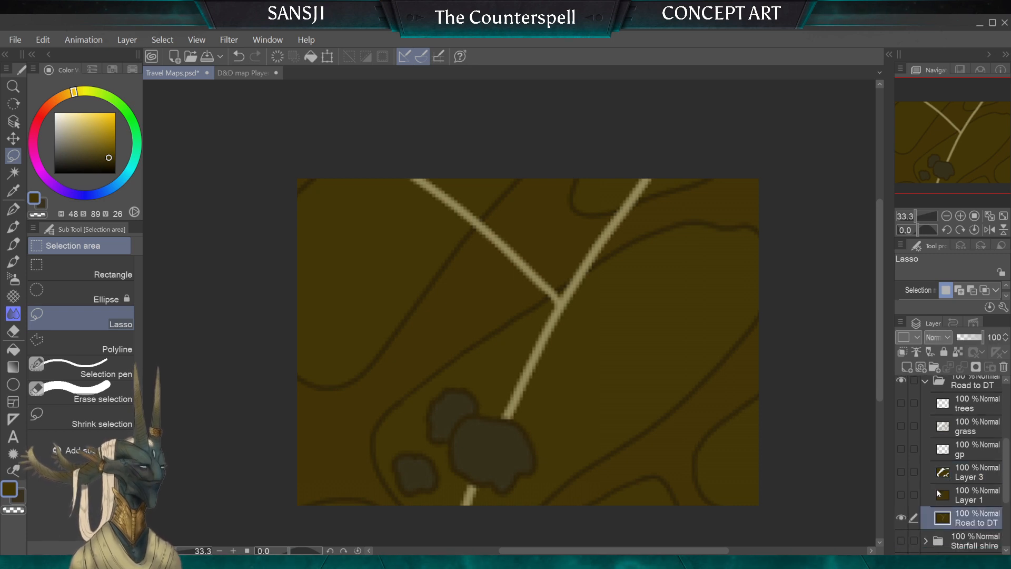
{"action": "left_click", "coordinate": [906, 368]}
{"action": "scroll", "coordinate": [994, 480], "scroll_direction": "up", "scroll_amount": 3}
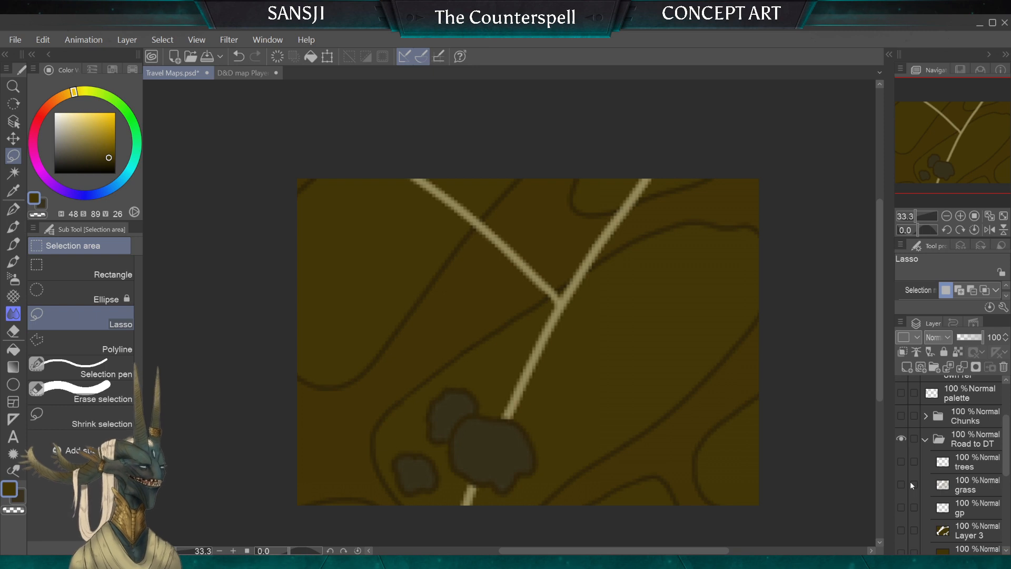
{"action": "left_click", "coordinate": [902, 394]}
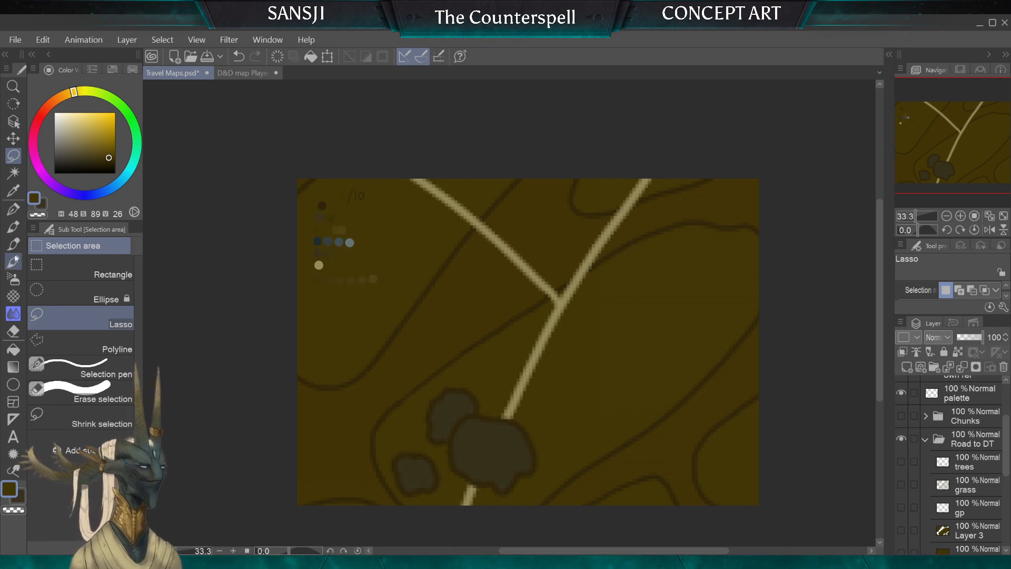
{"action": "left_click", "coordinate": [16, 209]}
{"action": "left_click", "coordinate": [319, 264], "text": "alt"}
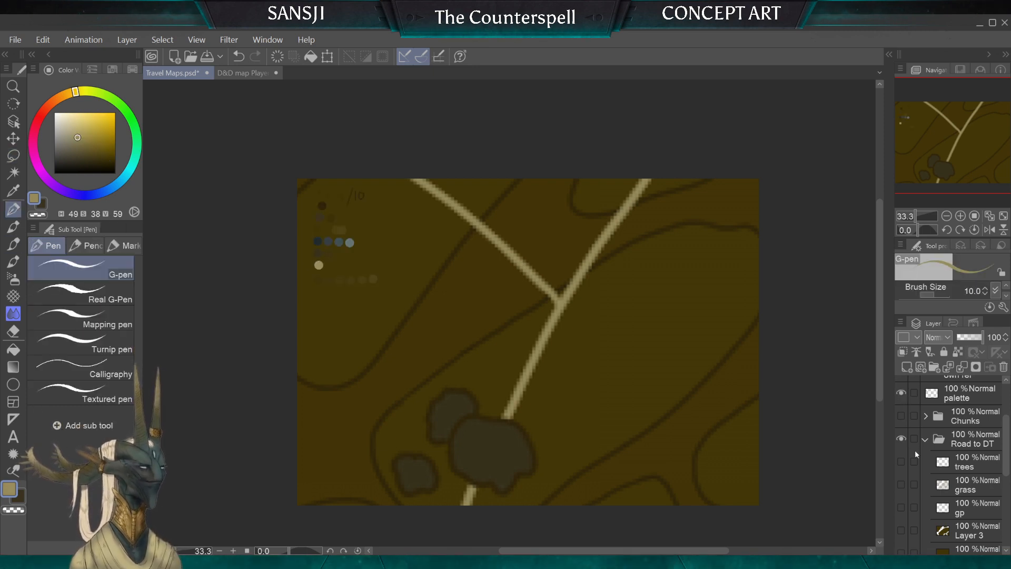
{"action": "scroll", "coordinate": [1005, 435], "scroll_direction": "down", "scroll_amount": 3}
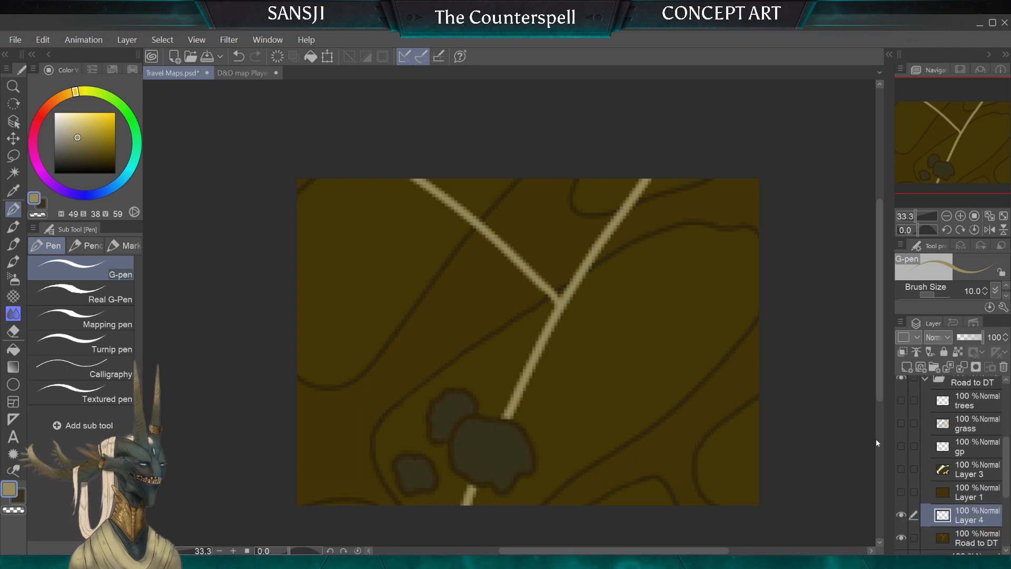
Paint the main road and its upper-left branch over the sketch on Layer 4 with the G-pen at brush size 150
{"action": "key", "text": "bracketright"}
{"action": "key", "text": "bracketright"}
{"action": "key", "text": "bracketright"}
{"action": "key", "text": "bracketright"}
{"action": "key", "text": "bracketright"}
{"action": "key", "text": "bracketright"}
{"action": "key", "text": "bracketright"}
{"action": "key", "text": "bracketright"}
{"action": "key", "text": "bracketright"}
{"action": "key", "text": "bracketright"}
{"action": "key", "text": "bracketright"}
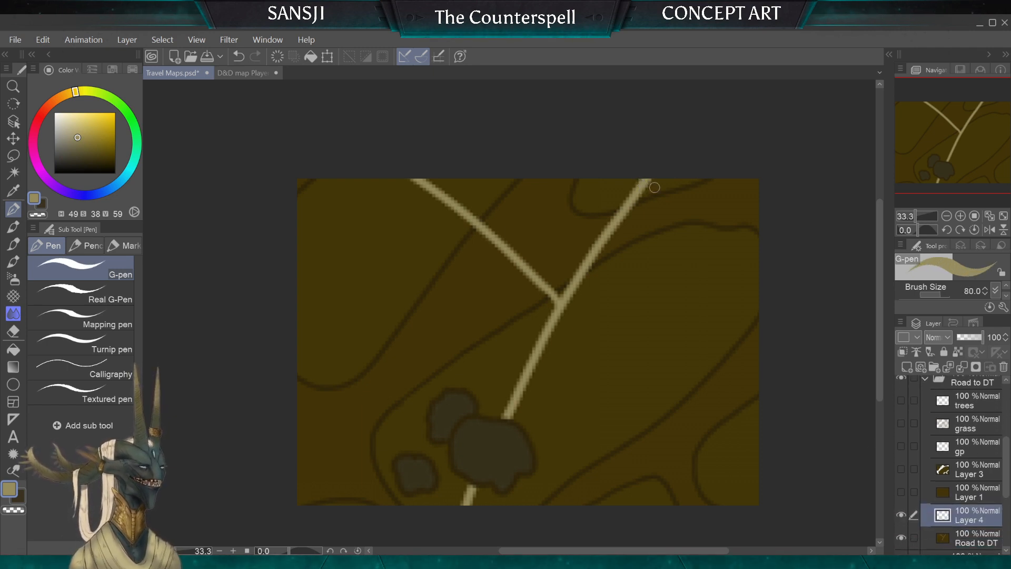
{"action": "key", "text": "bracketright"}
{"action": "key", "text": "bracketright"}
{"action": "scroll", "coordinate": [651, 174], "scroll_direction": "down", "scroll_amount": 1}
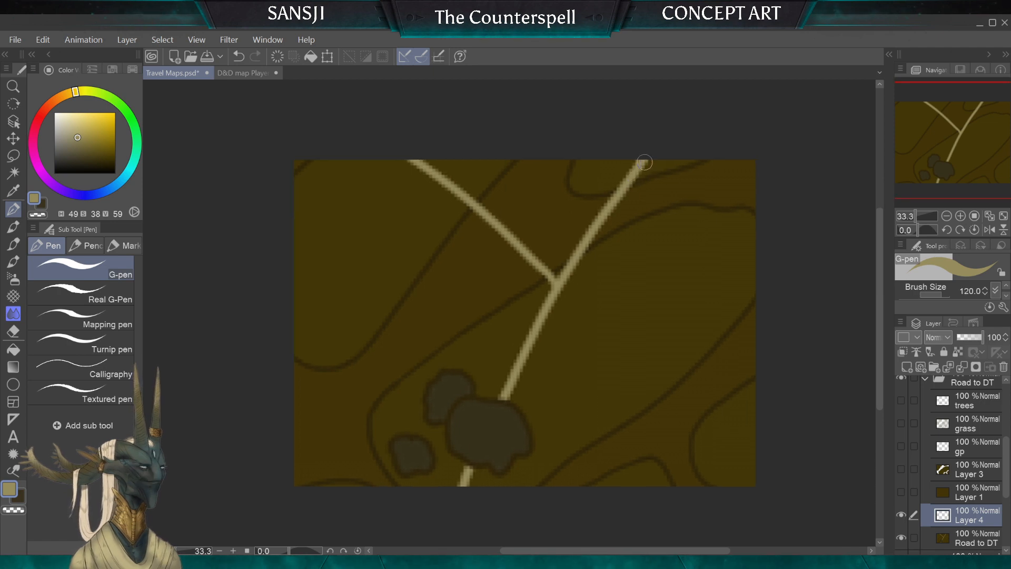
{"action": "mouse_move", "coordinate": [644, 159]}
{"action": "left_mouse_down"}
{"action": "mouse_move", "coordinate": [567, 262]}
{"action": "mouse_move", "coordinate": [457, 497]}
{"action": "left_mouse_up"}
{"action": "key", "text": "ctrl+z"}
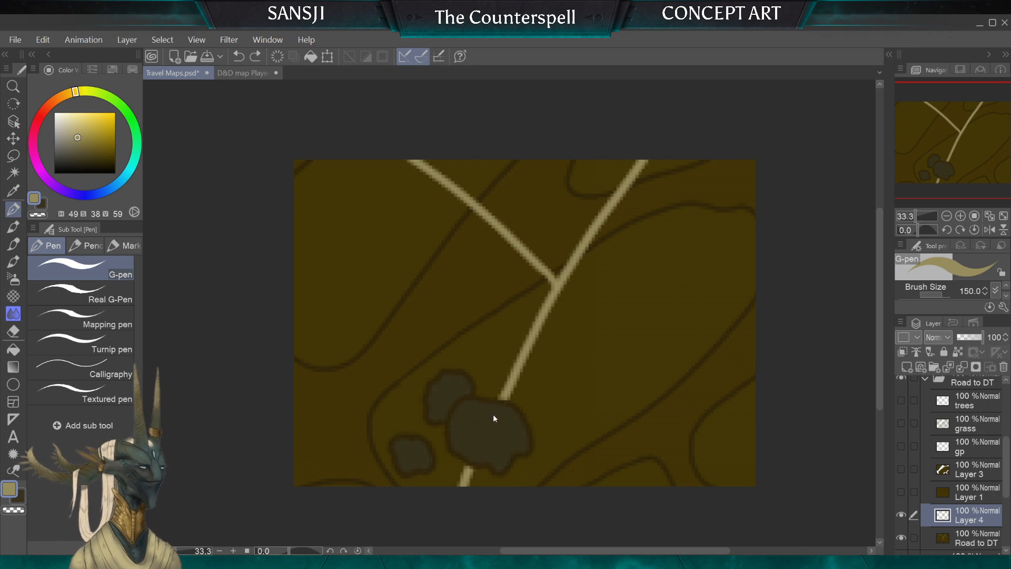
{"action": "mouse_move", "coordinate": [651, 148]}
{"action": "left_mouse_down"}
{"action": "mouse_move", "coordinate": [506, 370]}
{"action": "mouse_move", "coordinate": [471, 461]}
{"action": "mouse_move", "coordinate": [476, 487]}
{"action": "left_mouse_up"}
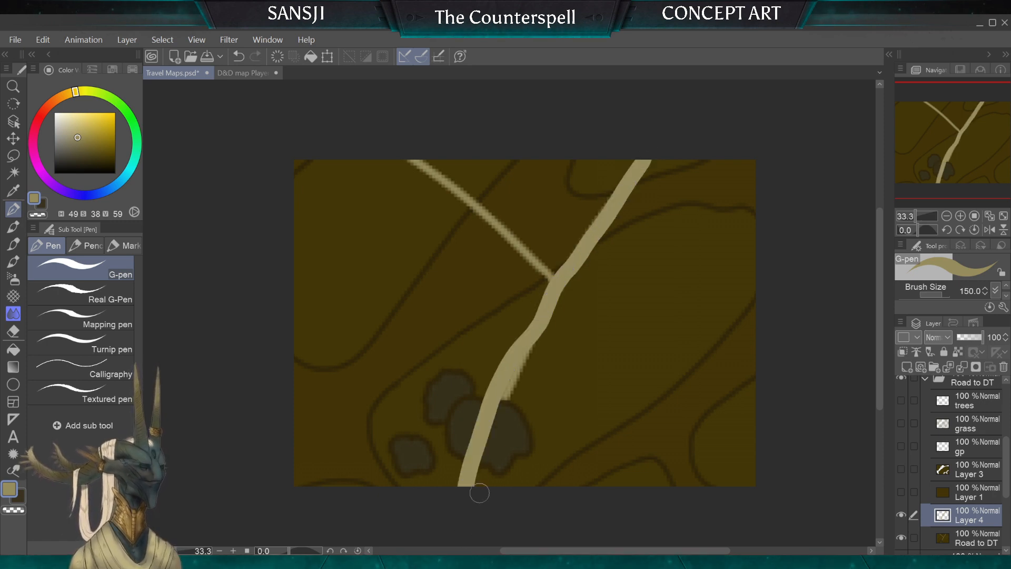
{"action": "mouse_move", "coordinate": [554, 277]}
{"action": "left_mouse_down"}
{"action": "mouse_move", "coordinate": [478, 227]}
{"action": "mouse_move", "coordinate": [432, 172]}
{"action": "mouse_move", "coordinate": [354, 126]}
{"action": "left_mouse_up"}
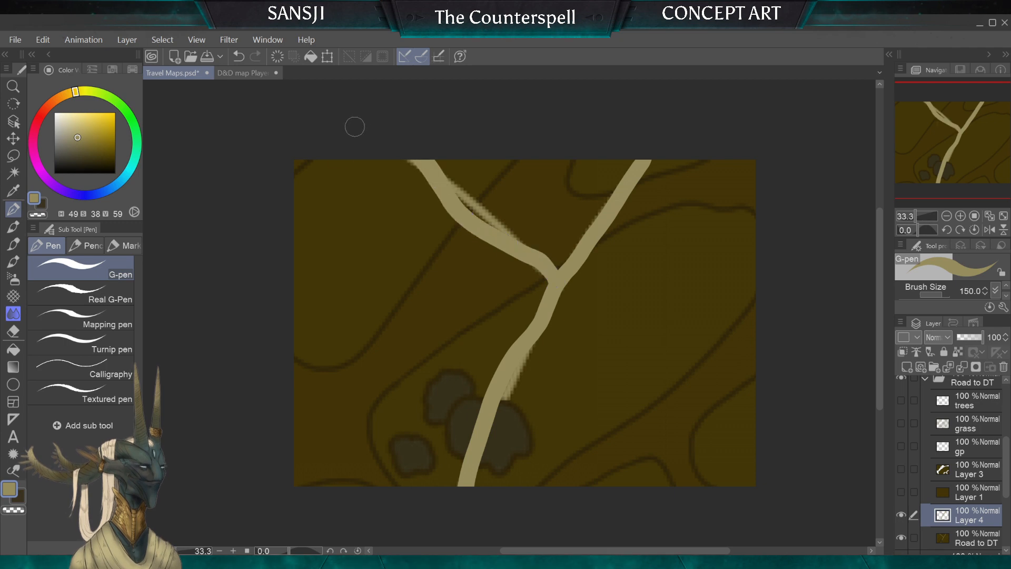
Hide the sketch and move the painted road layer above the grass layer, with Layer 3, Layer 1, grass and trees shown
{"action": "left_click", "coordinate": [905, 539]}
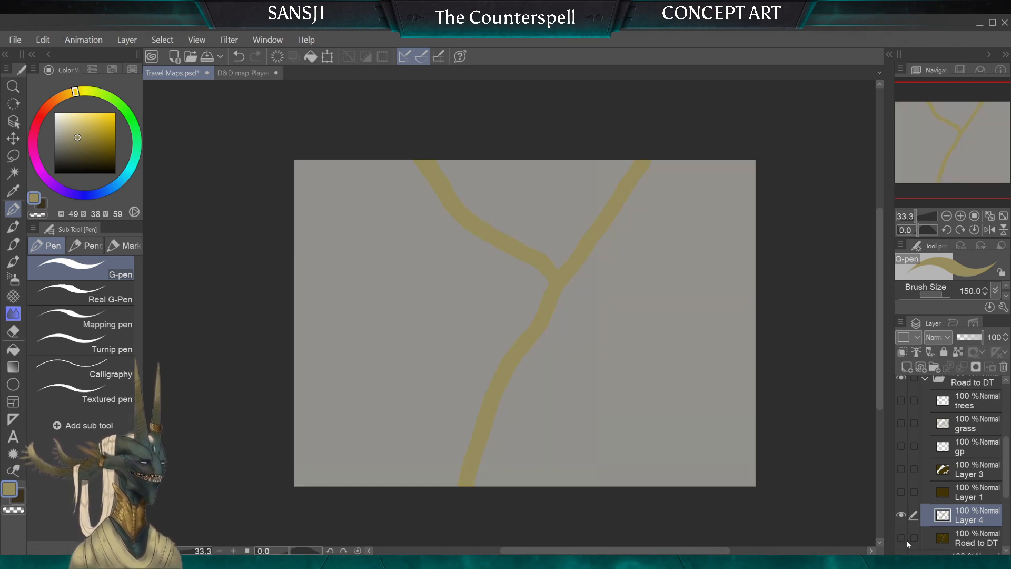
{"action": "left_click_drag", "start_coordinate": [946, 471], "coordinate": [945, 466]}
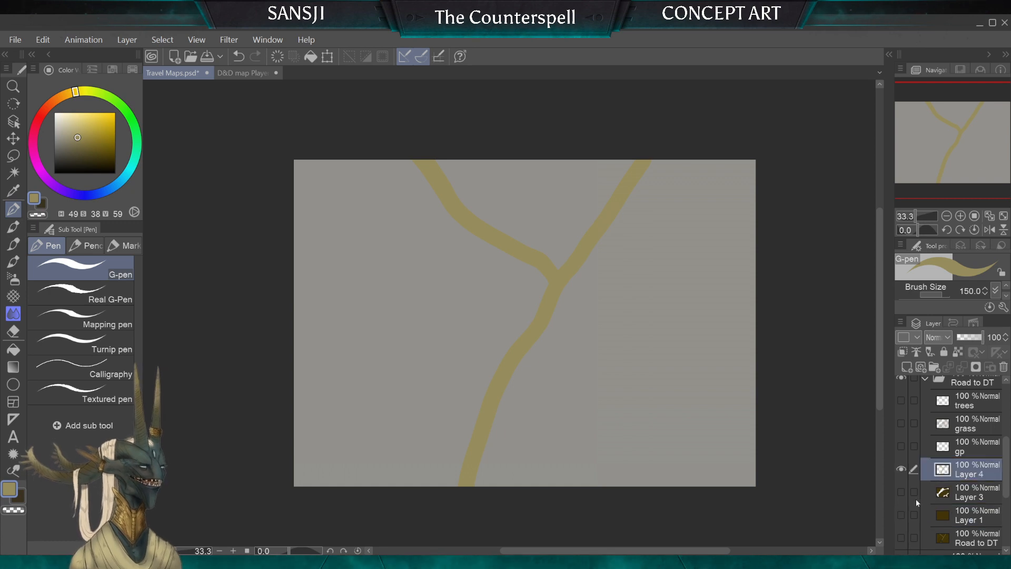
{"action": "left_click", "coordinate": [901, 491]}
{"action": "left_click", "coordinate": [904, 514]}
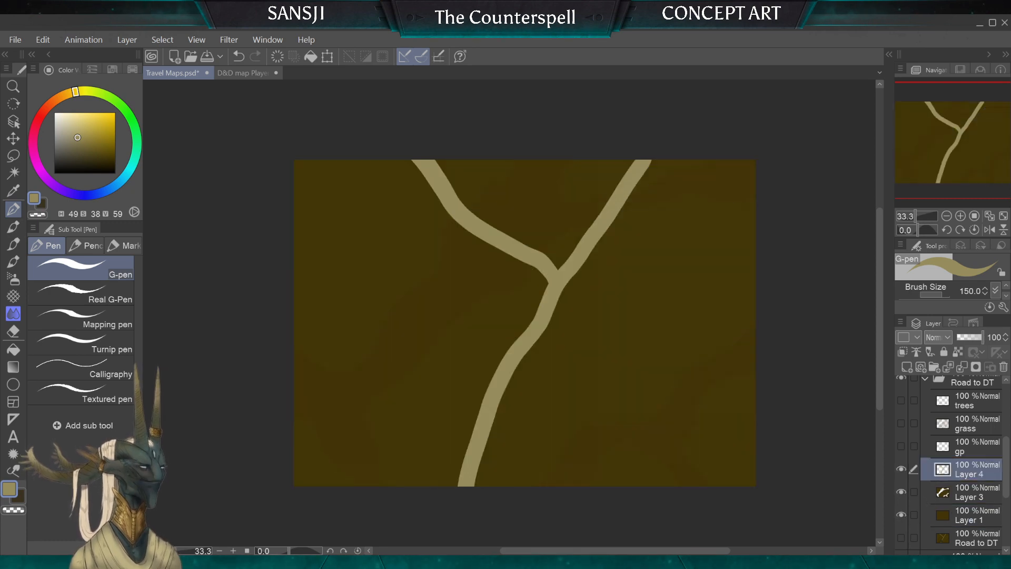
{"action": "left_click_drag", "start_coordinate": [955, 470], "coordinate": [923, 435]}
{"action": "left_click", "coordinate": [902, 469]}
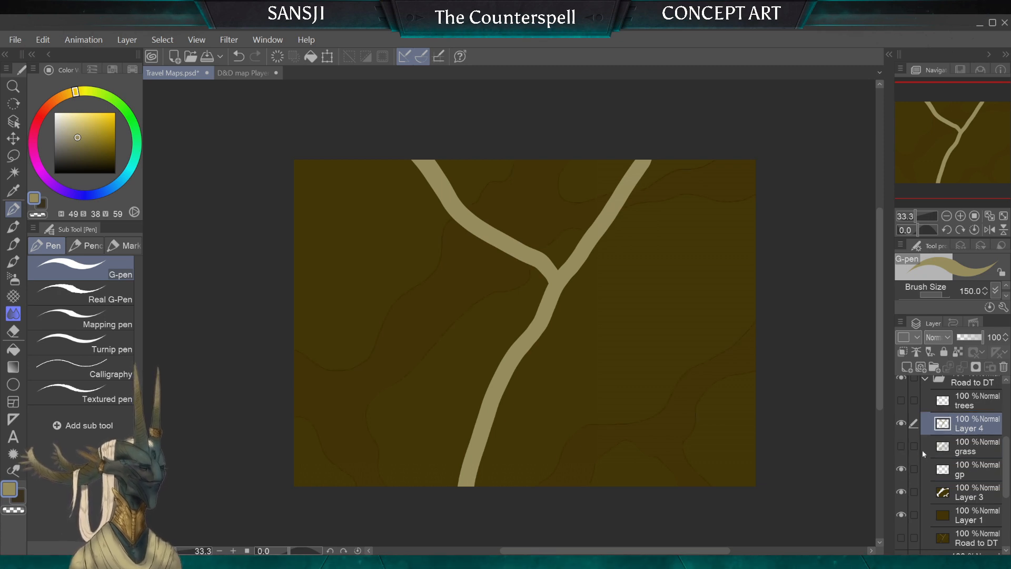
{"action": "left_click", "coordinate": [902, 400]}
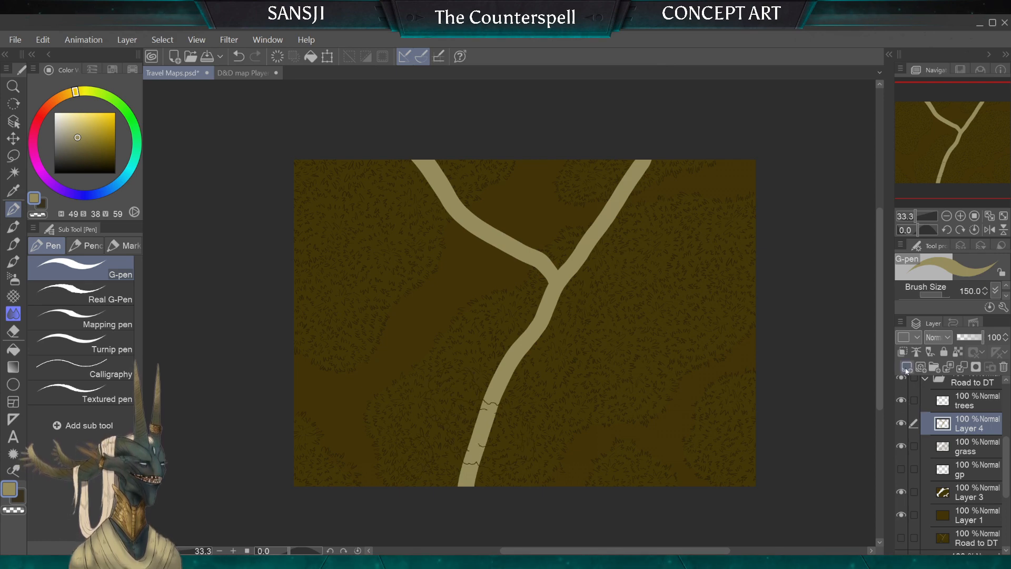
Add two layers between the trees and road layers, and select the tree clumps by inverting an auto-selection of their surroundings
{"action": "key", "text": "ctrl+shift+n"}
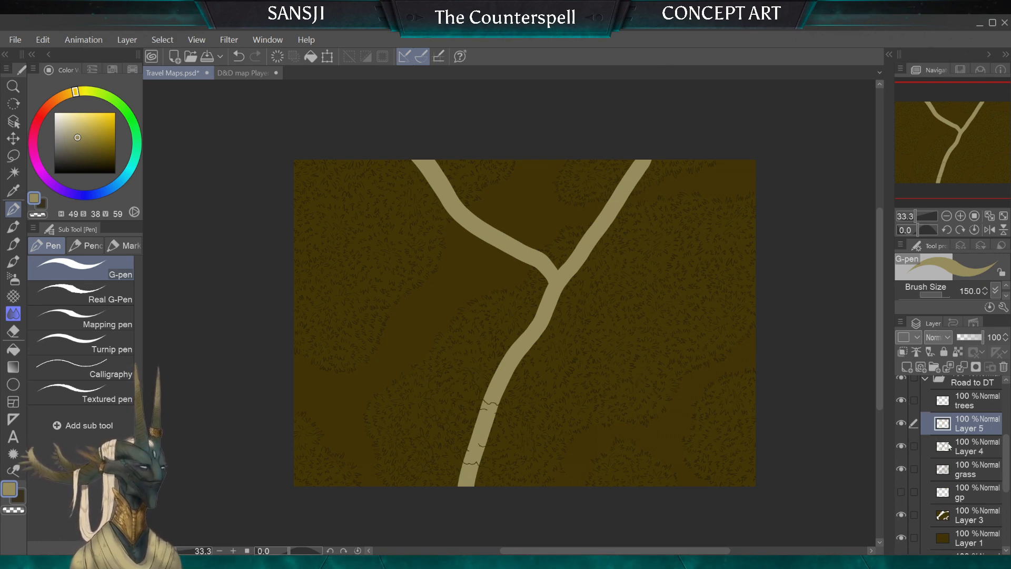
{"action": "left_click_drag", "start_coordinate": [1007, 457], "coordinate": [1007, 437]}
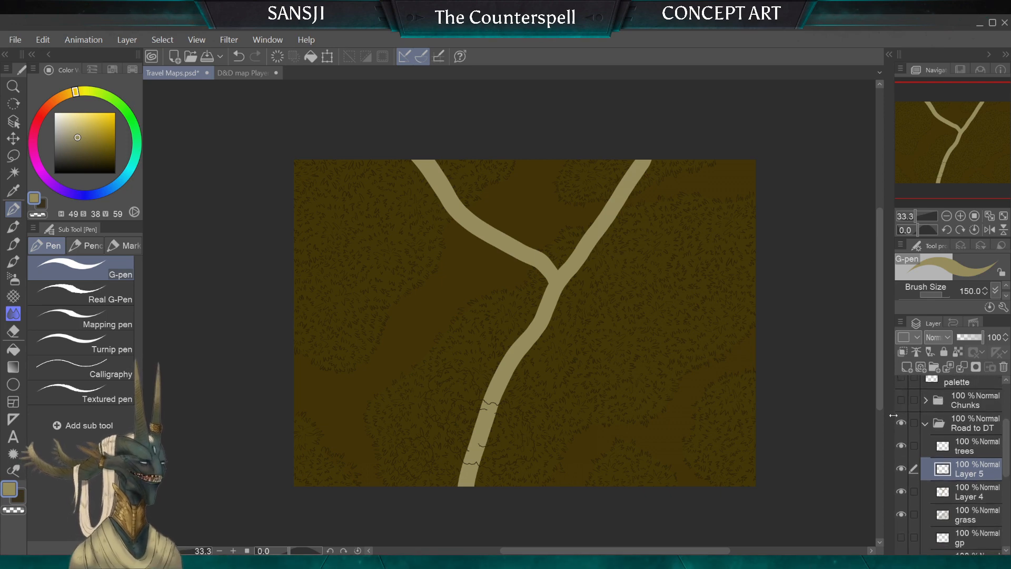
{"action": "left_click", "coordinate": [958, 452]}
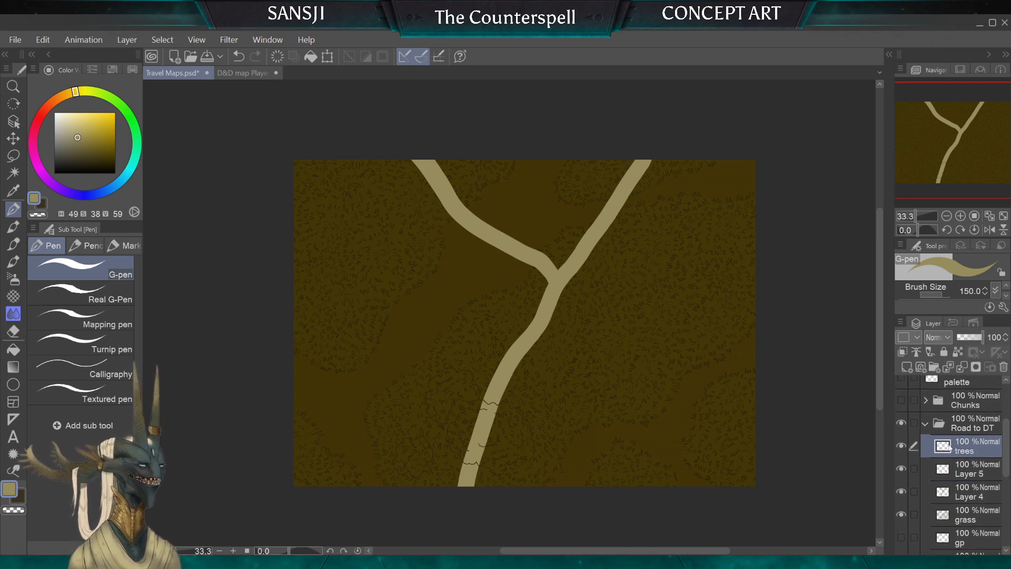
{"action": "left_click", "coordinate": [13, 173]}
{"action": "left_click", "coordinate": [403, 325]}
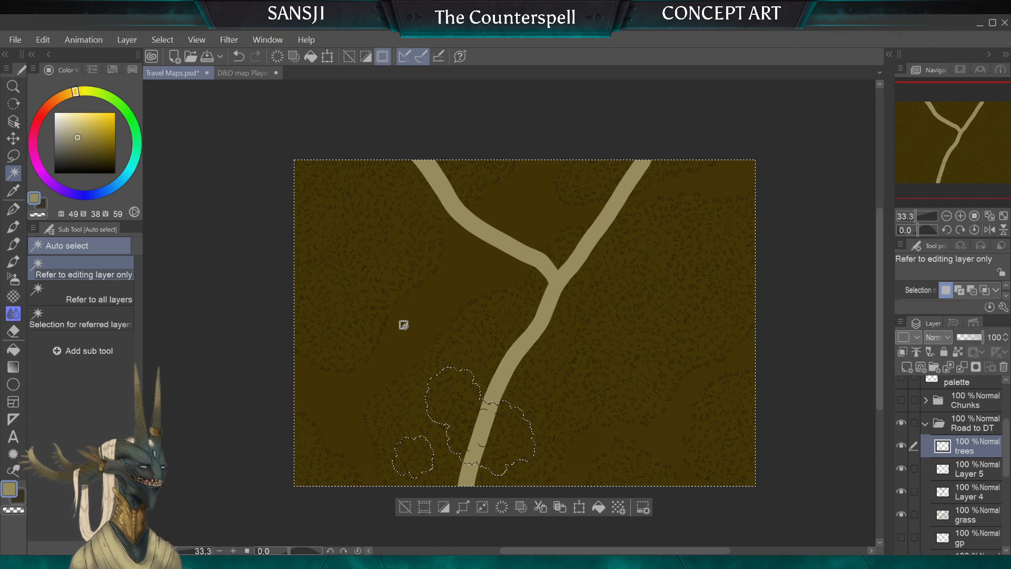
{"action": "left_click", "coordinate": [968, 469]}
{"action": "left_click", "coordinate": [907, 367]}
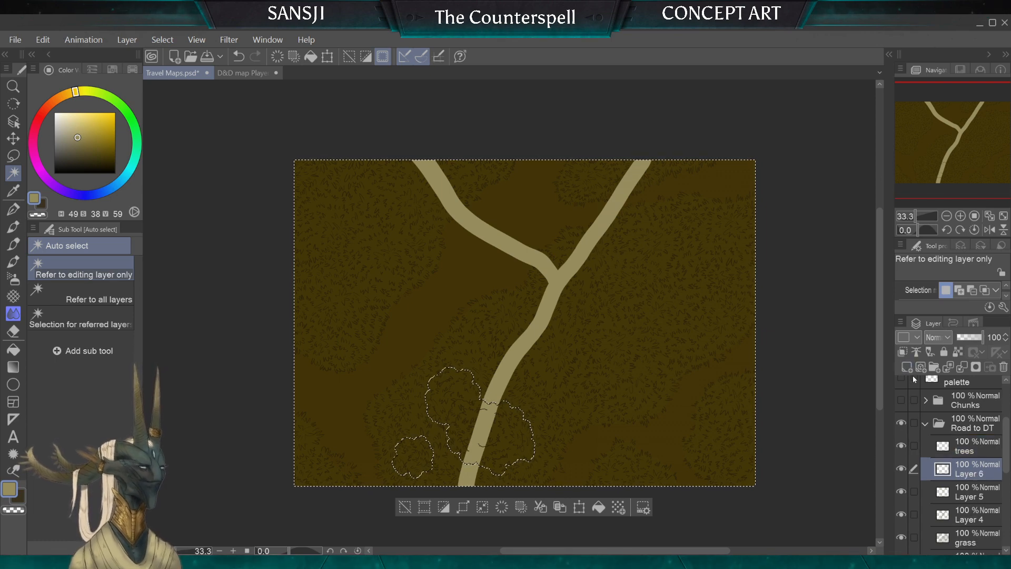
{"action": "key", "text": "ctrl+shift+i"}
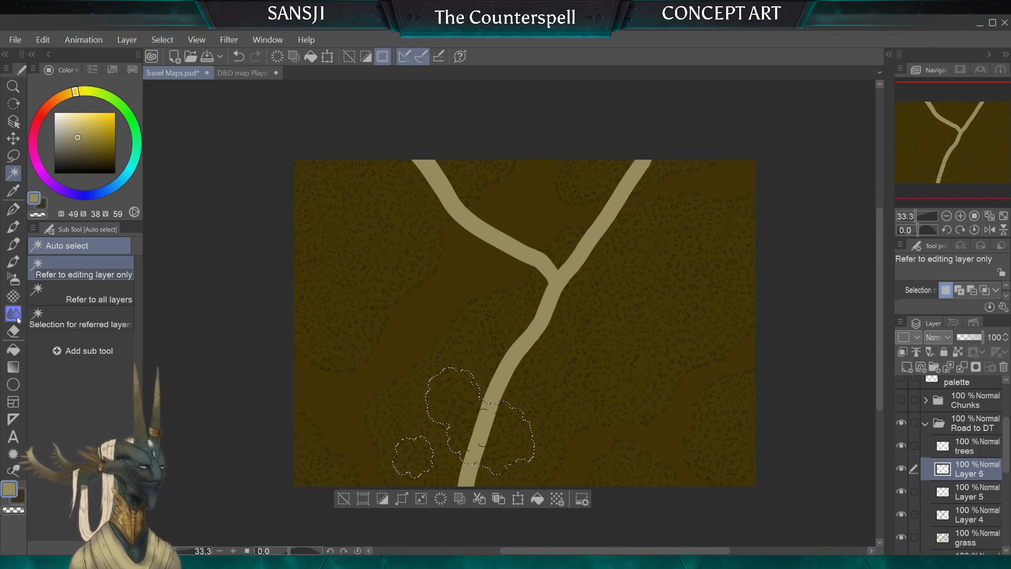
Fill the selected tree clumps on Layer 6 with the dark tree colour sampled from the palette, clear the selection, and hide the palette
{"action": "left_click", "coordinate": [16, 347]}
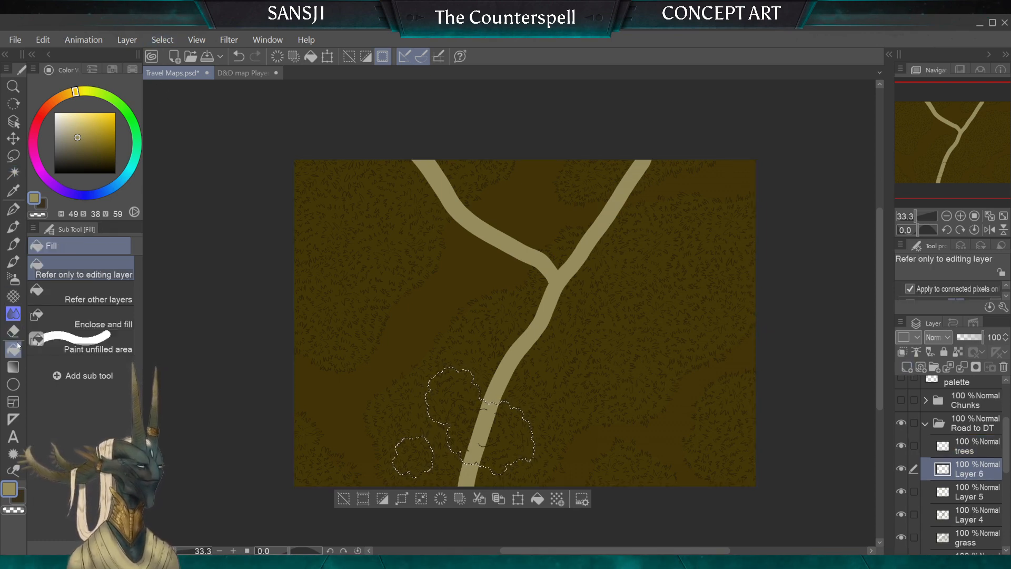
{"action": "left_click", "coordinate": [902, 381]}
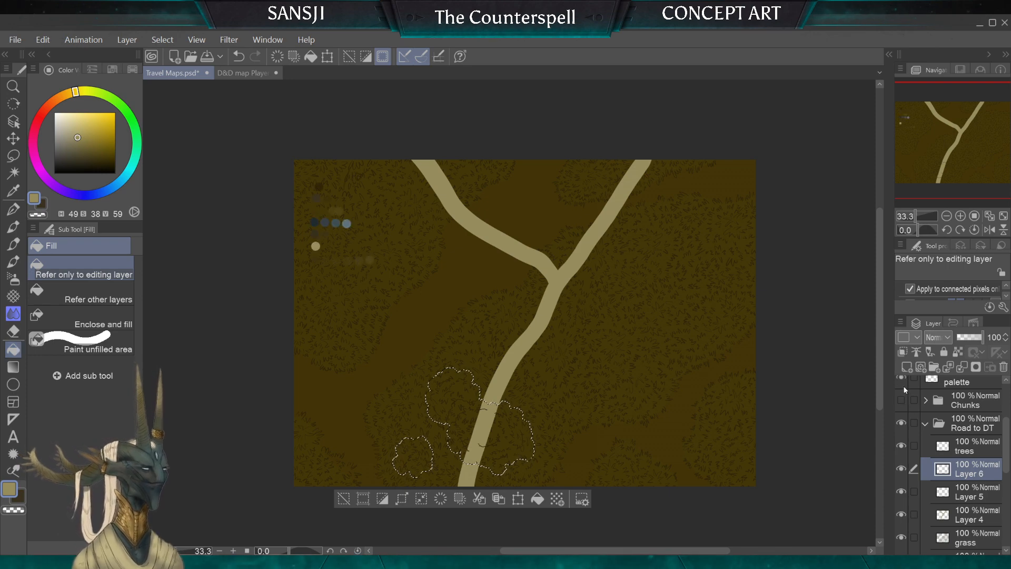
{"action": "left_click", "coordinate": [319, 232], "text": "alt"}
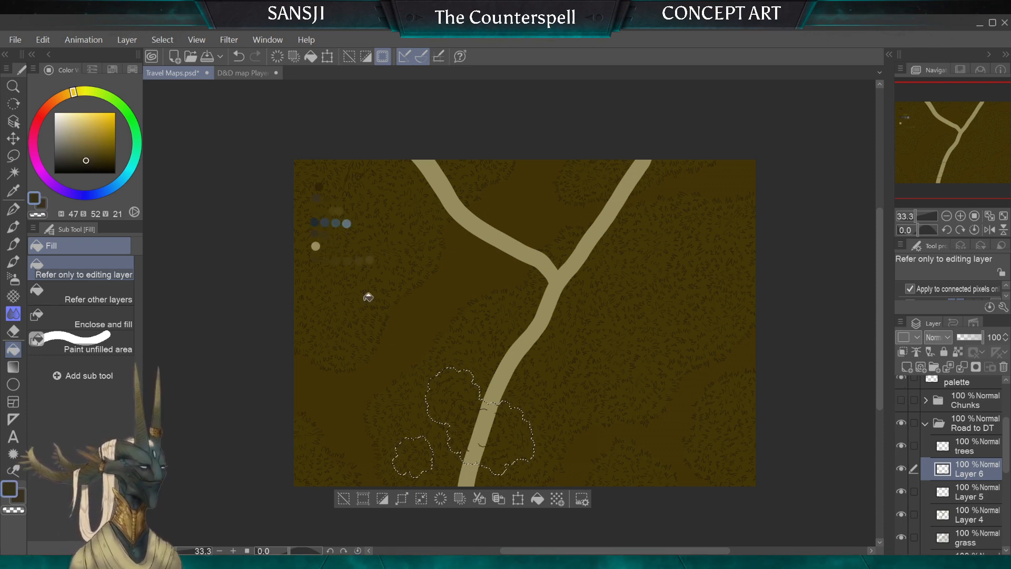
{"action": "left_click", "coordinate": [458, 421]}
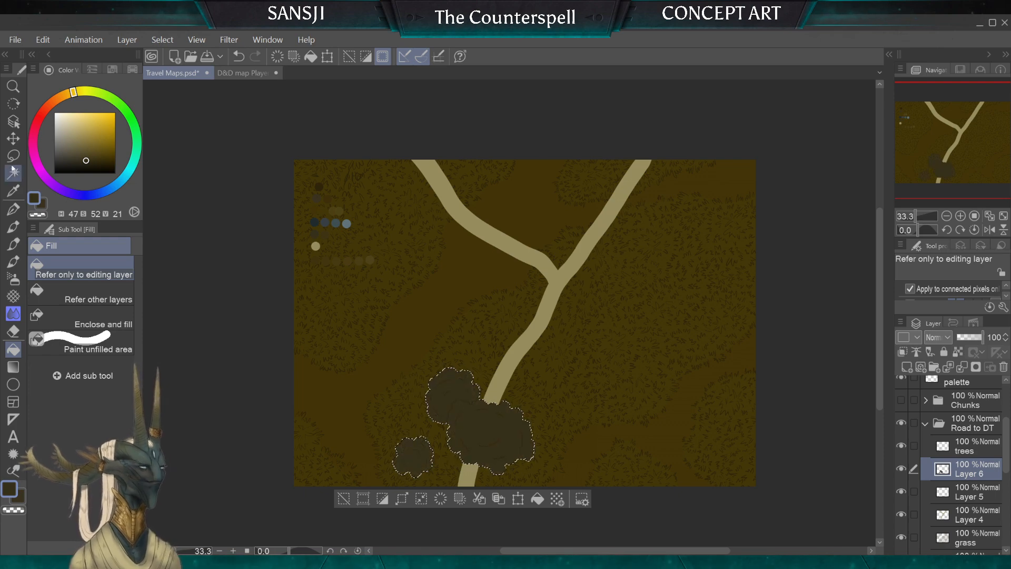
{"action": "left_click", "coordinate": [13, 155]}
{"action": "key", "text": "ctrl+d"}
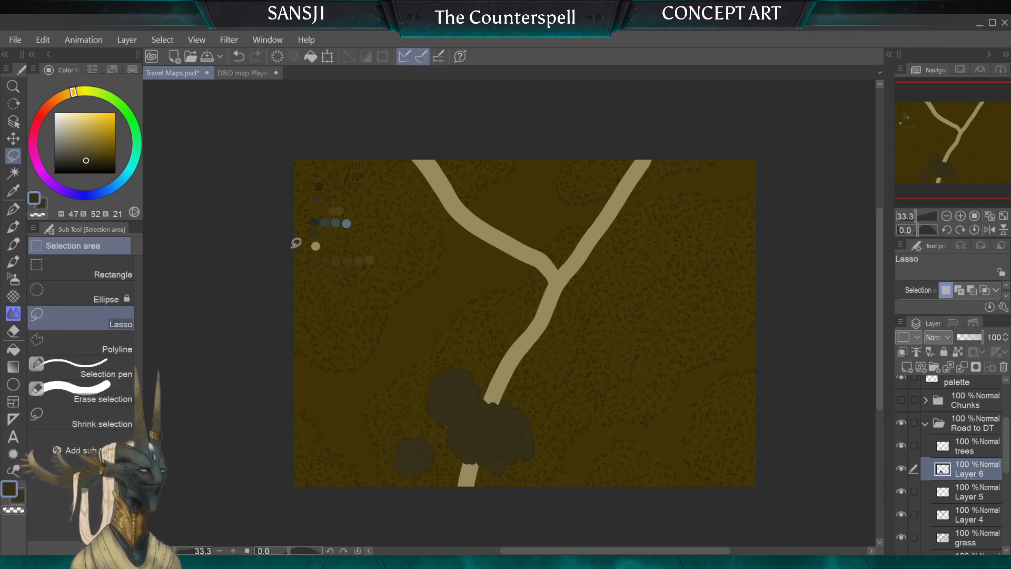
{"action": "left_click", "coordinate": [902, 379]}
Display the Starfall shire map in place of Road to DT and show its trees outline layer
{"action": "left_click", "coordinate": [925, 423]}
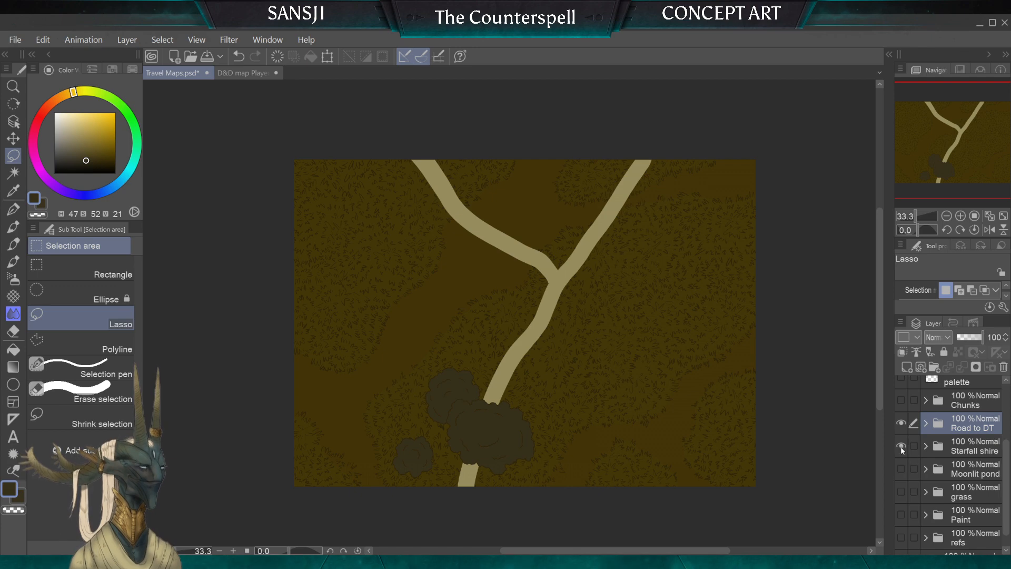
{"action": "left_click", "coordinate": [901, 424]}
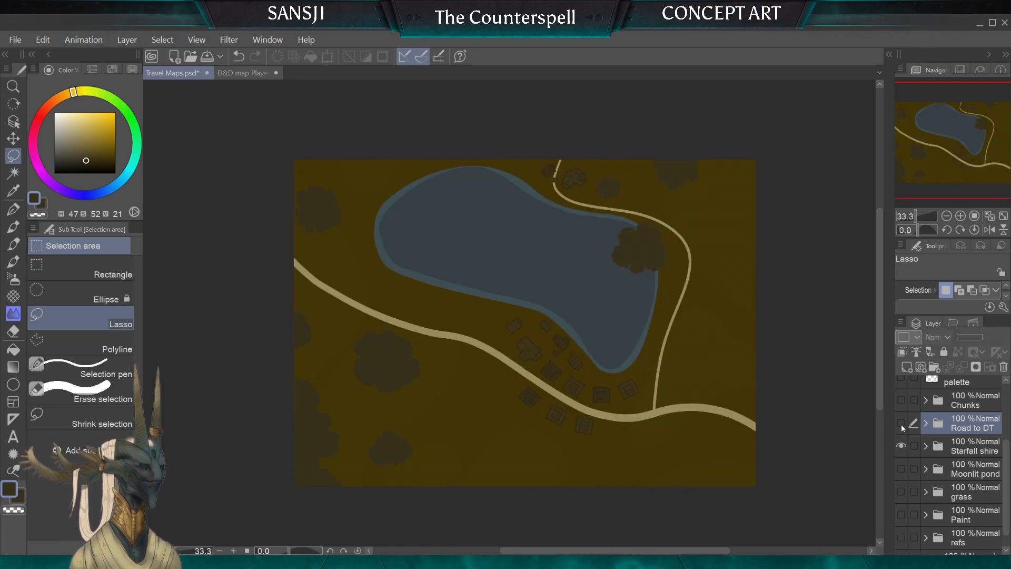
{"action": "left_click", "coordinate": [926, 447]}
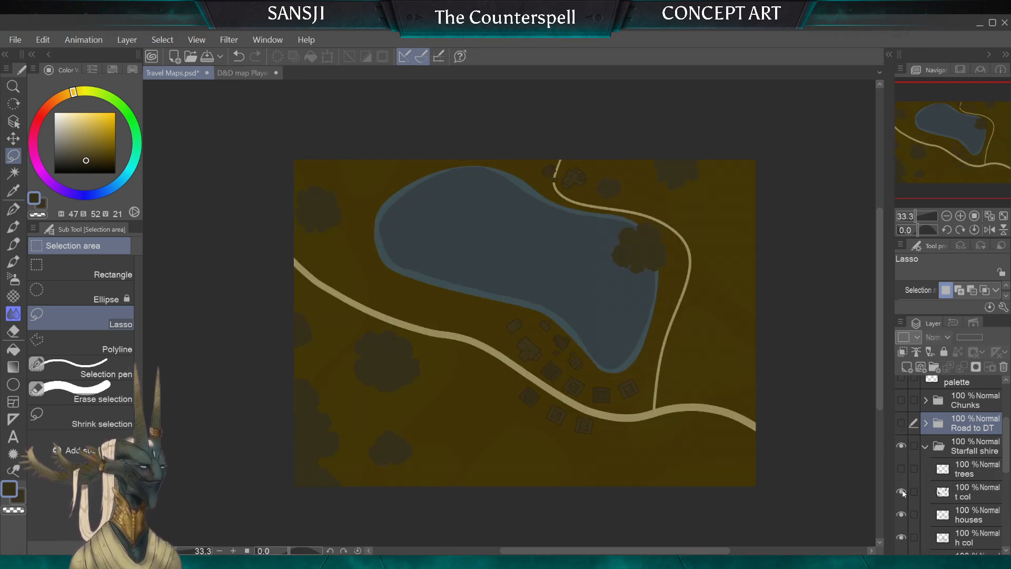
{"action": "left_click", "coordinate": [926, 446]}
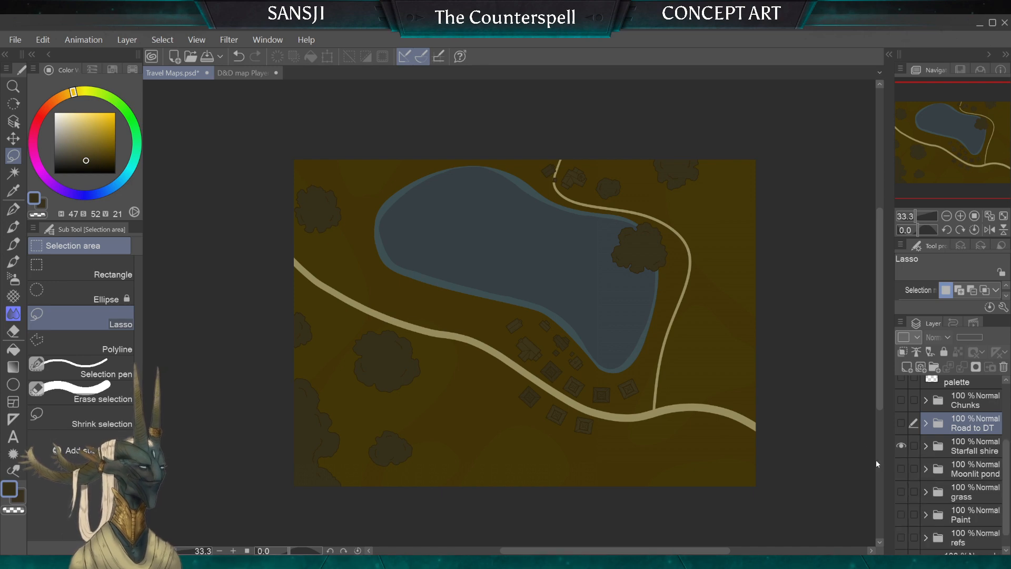
Hide the Starfall shire map and bring back the Road to DT map with its layer folder expanded
{"action": "left_click", "coordinate": [13, 349]}
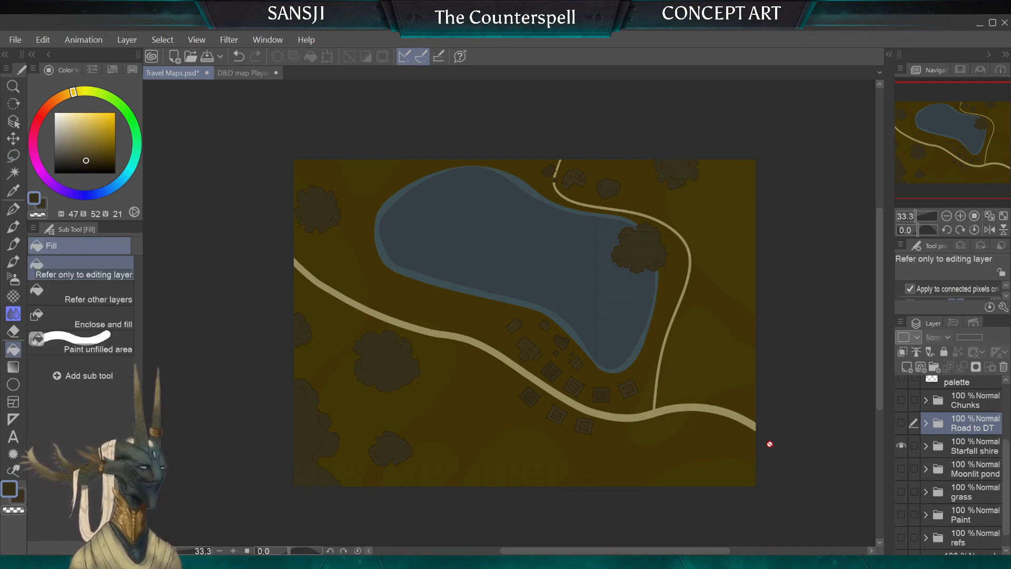
{"action": "left_click", "coordinate": [901, 446]}
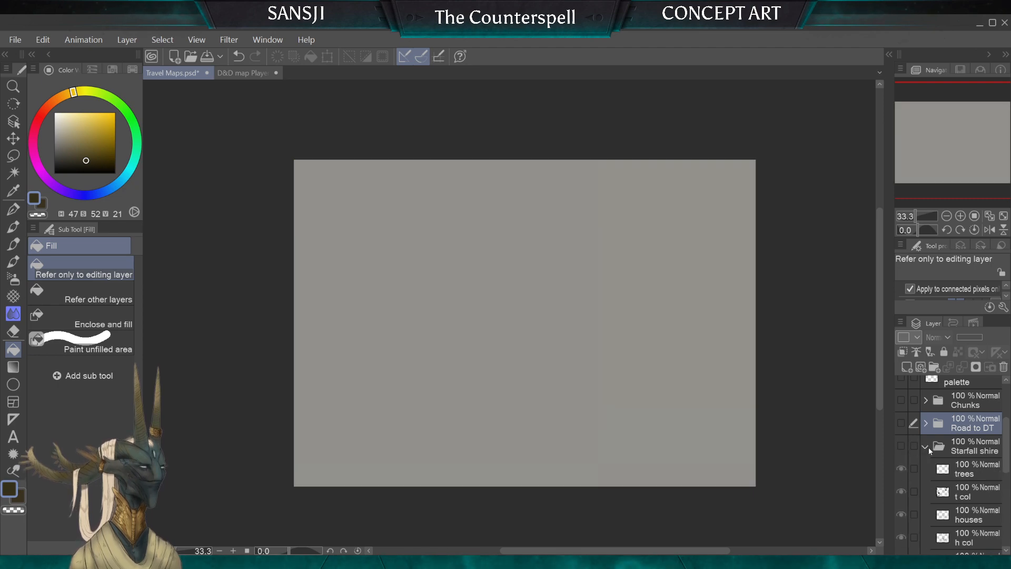
{"action": "left_click", "coordinate": [901, 446]}
{"action": "left_click", "coordinate": [901, 423]}
{"action": "left_click", "coordinate": [901, 446]}
{"action": "left_click", "coordinate": [926, 424]}
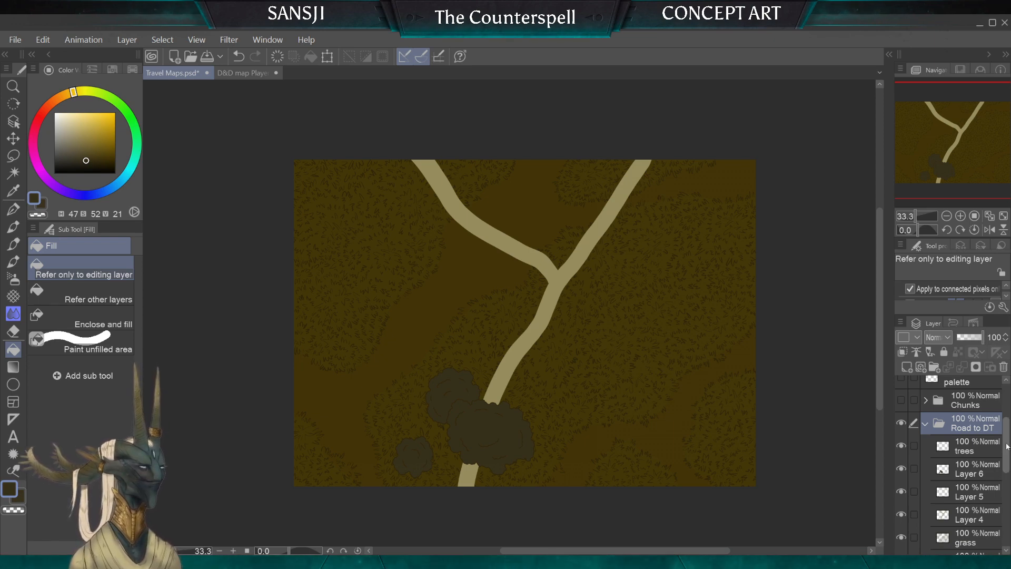
Rename Layer 4 in the Road to DT folder as "path"
{"action": "scroll", "coordinate": [1007, 446], "scroll_direction": "down", "scroll_amount": 2}
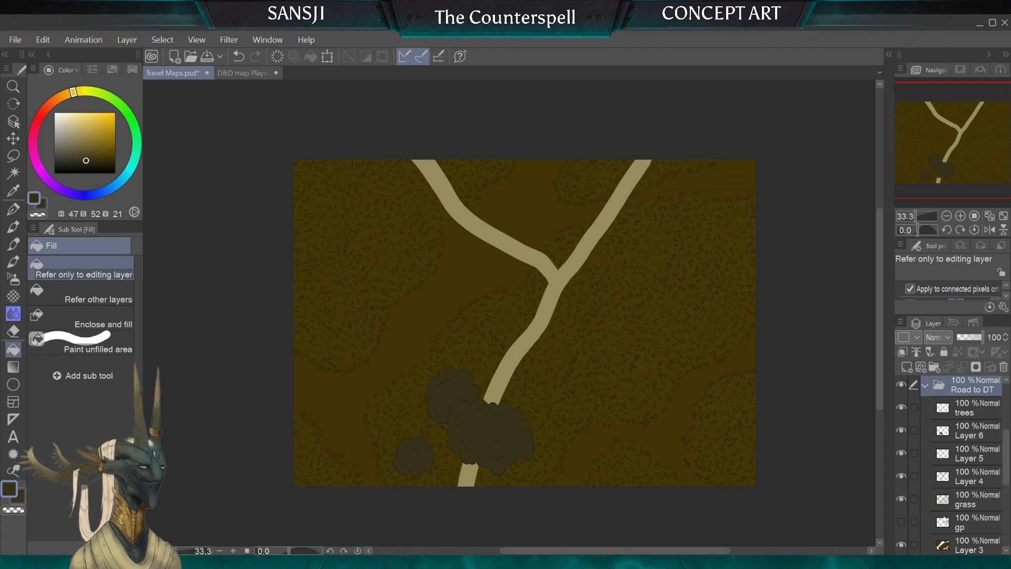
{"action": "left_click", "coordinate": [959, 504]}
{"action": "left_click", "coordinate": [955, 524]}
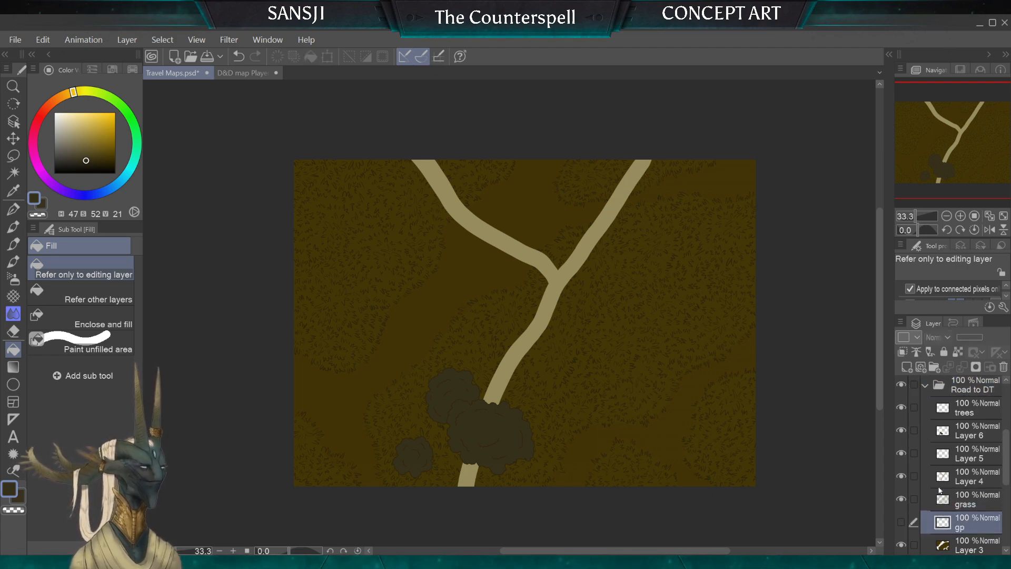
{"action": "left_click", "coordinate": [943, 479]}
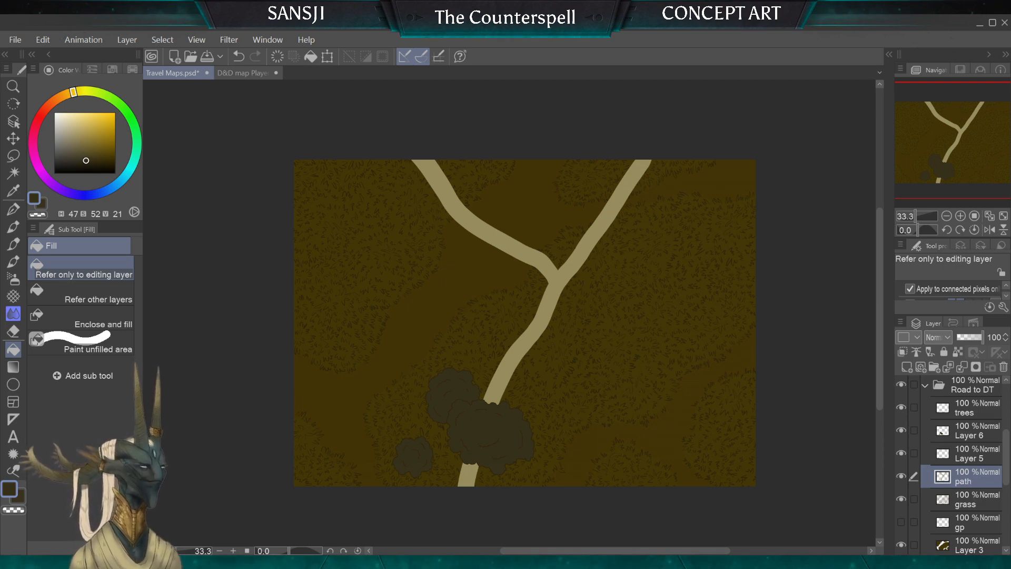
Delete the unused Layer 5 and rename the tree colour layer, Layer 6, as "t col"
{"action": "left_click", "coordinate": [901, 452]}
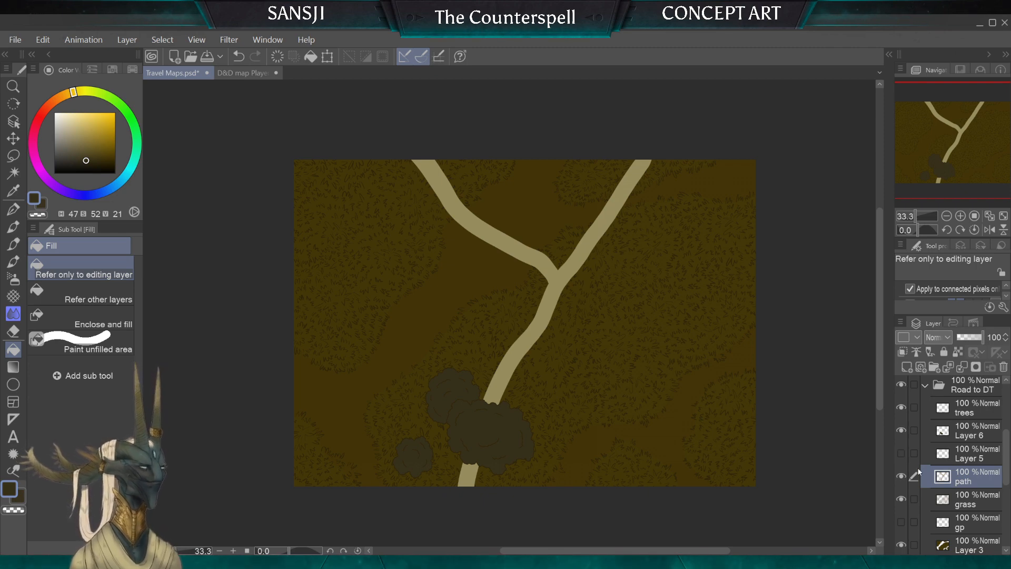
{"action": "left_click", "coordinate": [960, 454]}
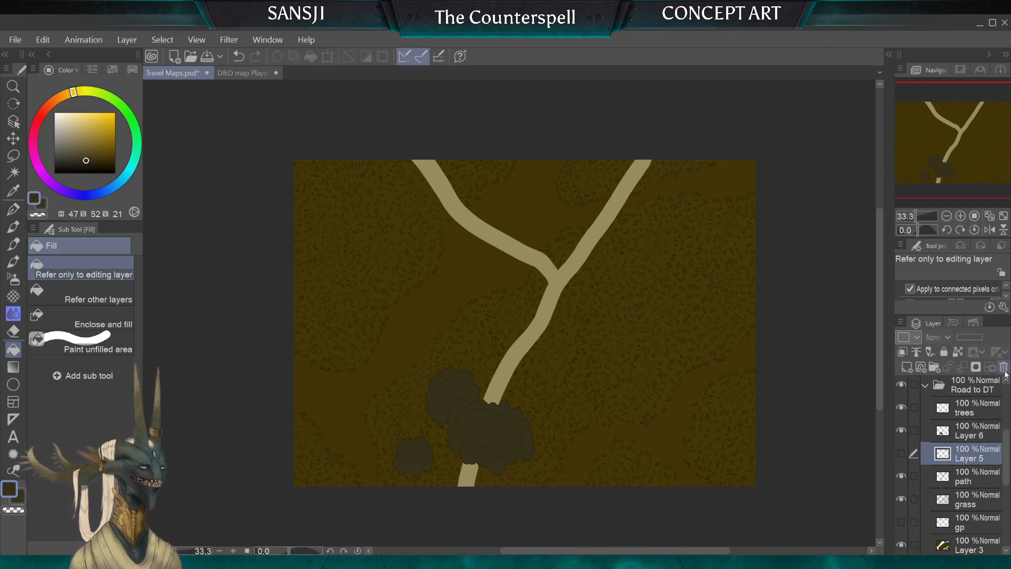
{"action": "left_click", "coordinate": [524, 235]}
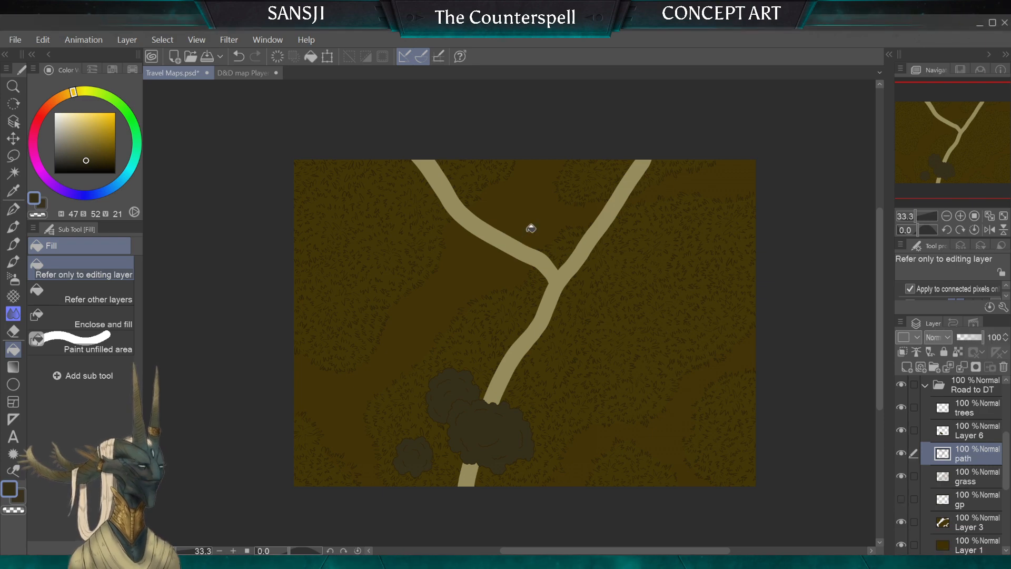
{"action": "left_click", "coordinate": [971, 440]}
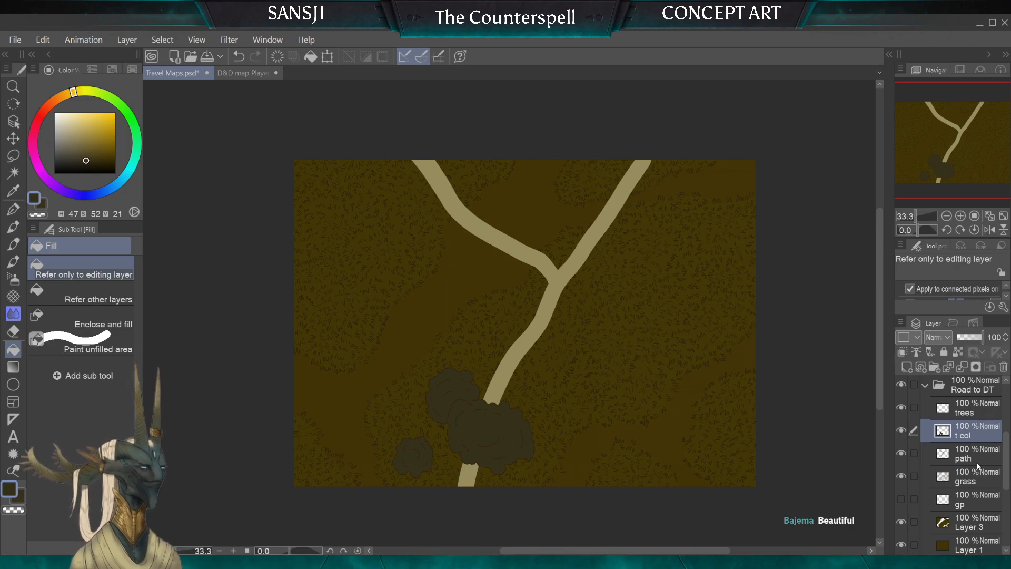
Make the path layer active, show the palette, and sample its topmost dark brown swatch for the G-pen
{"action": "scroll", "coordinate": [500, 324], "scroll_direction": "up", "scroll_amount": 5}
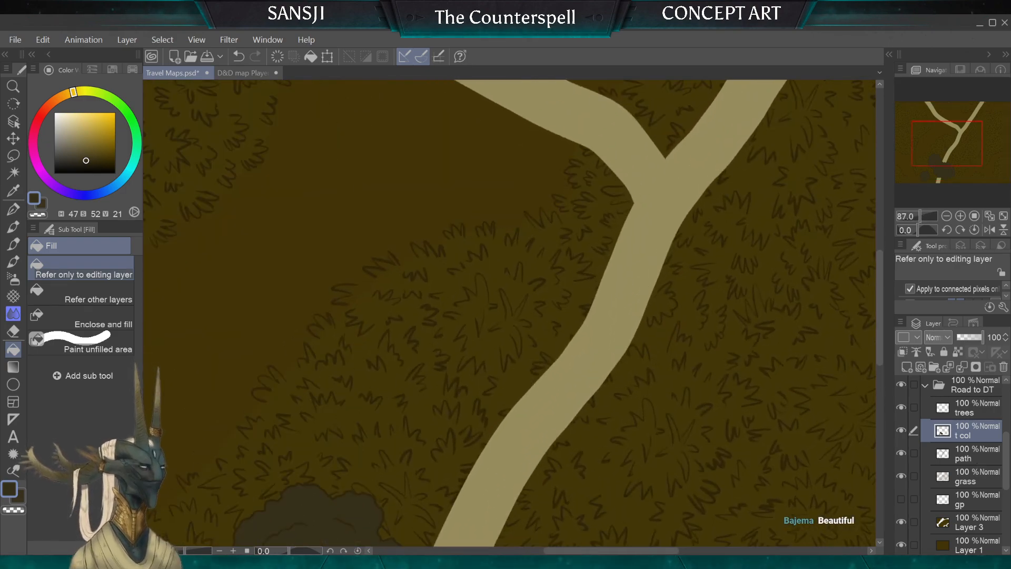
{"action": "scroll", "coordinate": [501, 324], "scroll_direction": "down", "scroll_amount": 3}
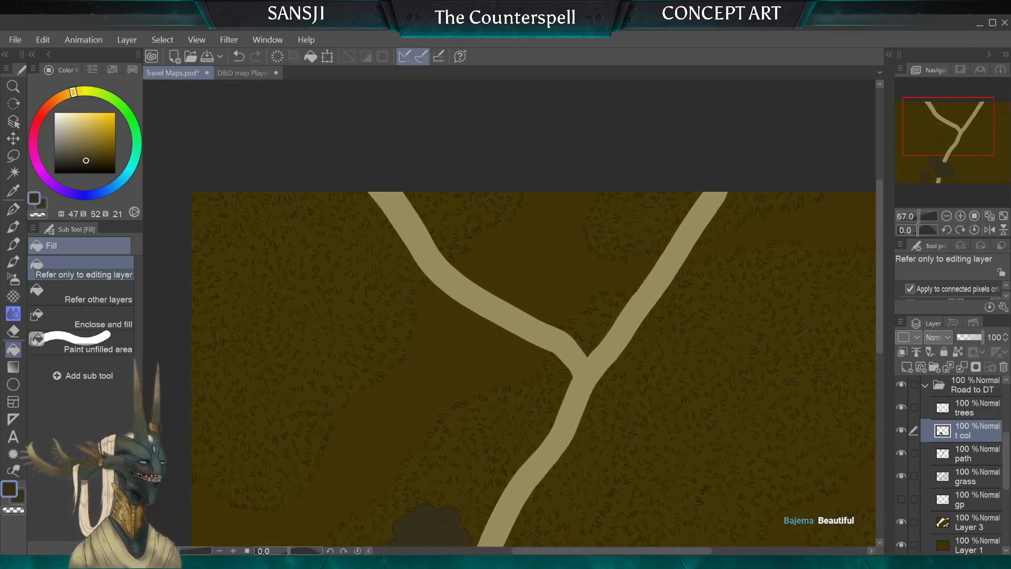
{"action": "left_click_drag", "start_coordinate": [507, 409], "coordinate": [505, 169]}
{"action": "scroll", "coordinate": [505, 169], "scroll_direction": "down", "scroll_amount": 1}
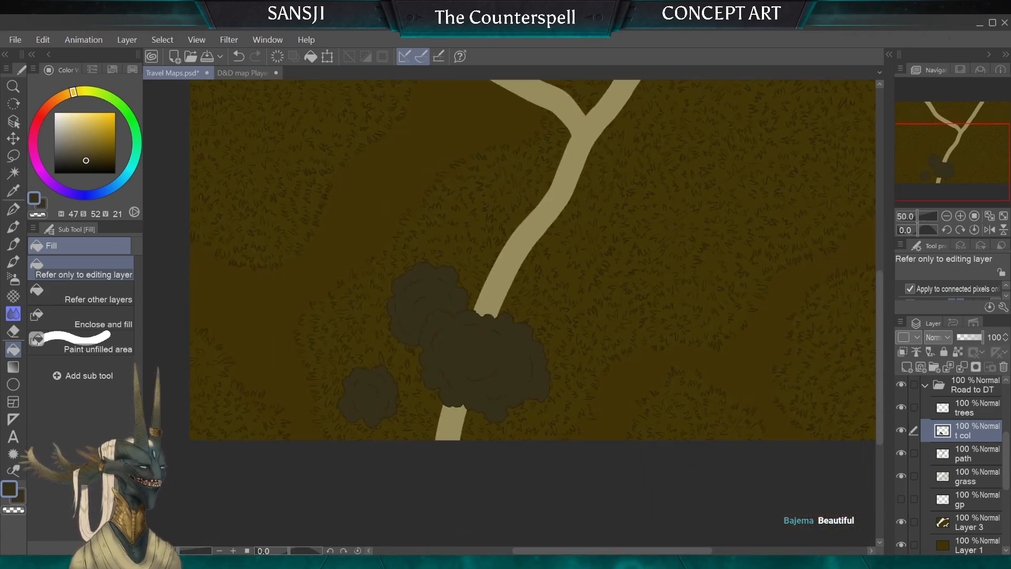
{"action": "left_click", "coordinate": [977, 454]}
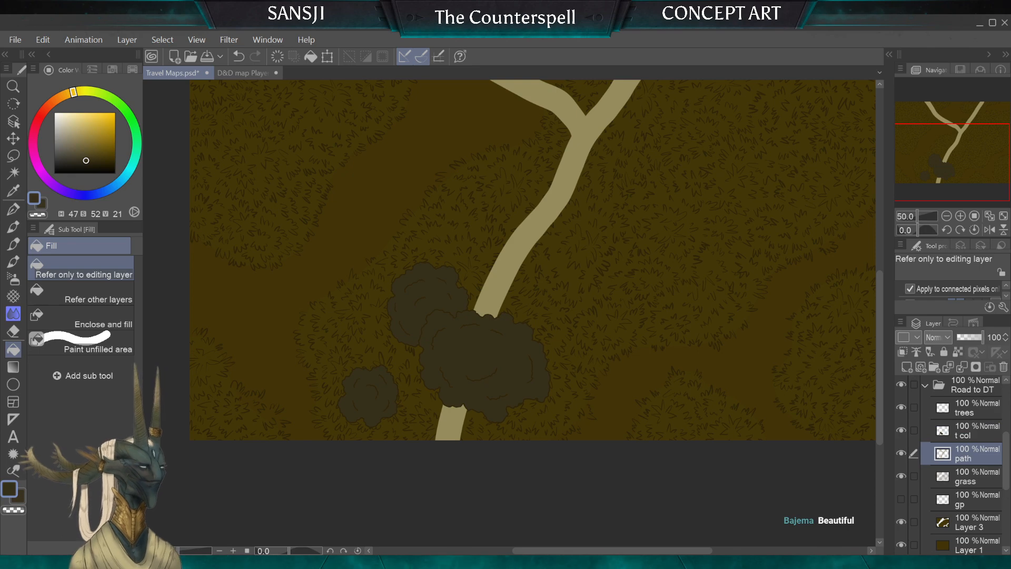
{"action": "scroll", "coordinate": [899, 410], "scroll_direction": "up", "scroll_amount": 3}
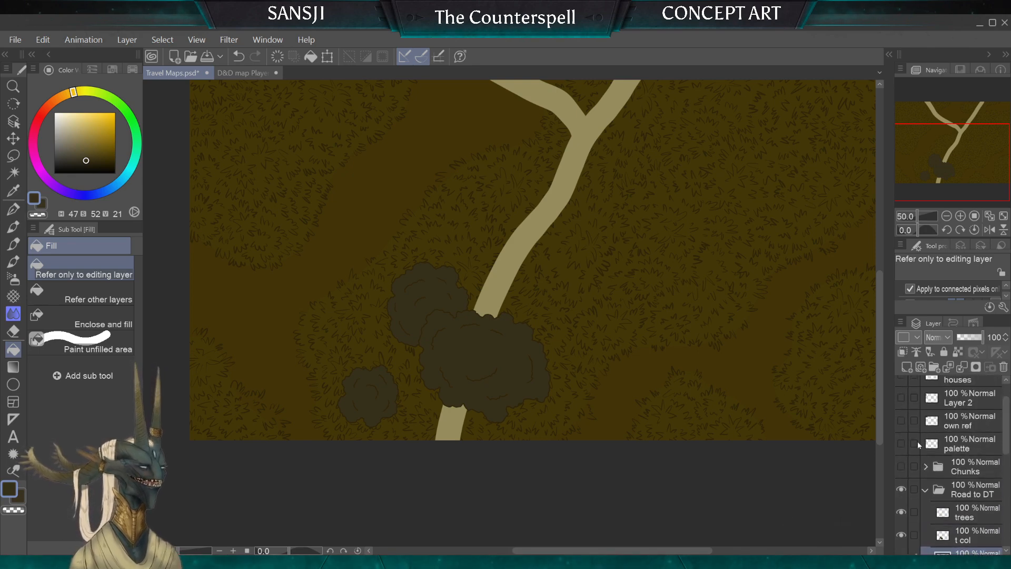
{"action": "left_click", "coordinate": [902, 444]}
{"action": "left_click_drag", "start_coordinate": [474, 211], "coordinate": [570, 410]}
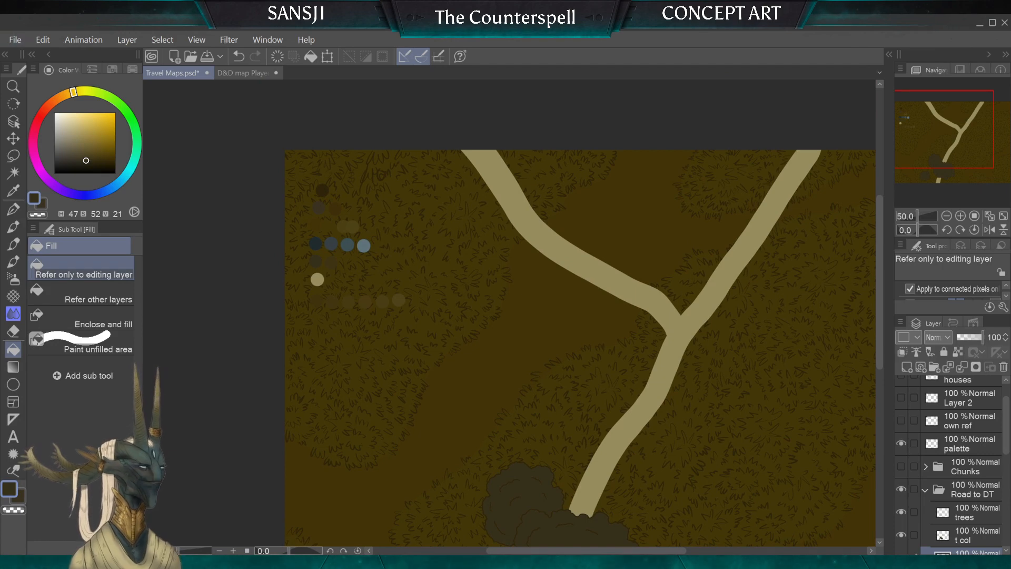
{"action": "left_click", "coordinate": [14, 210]}
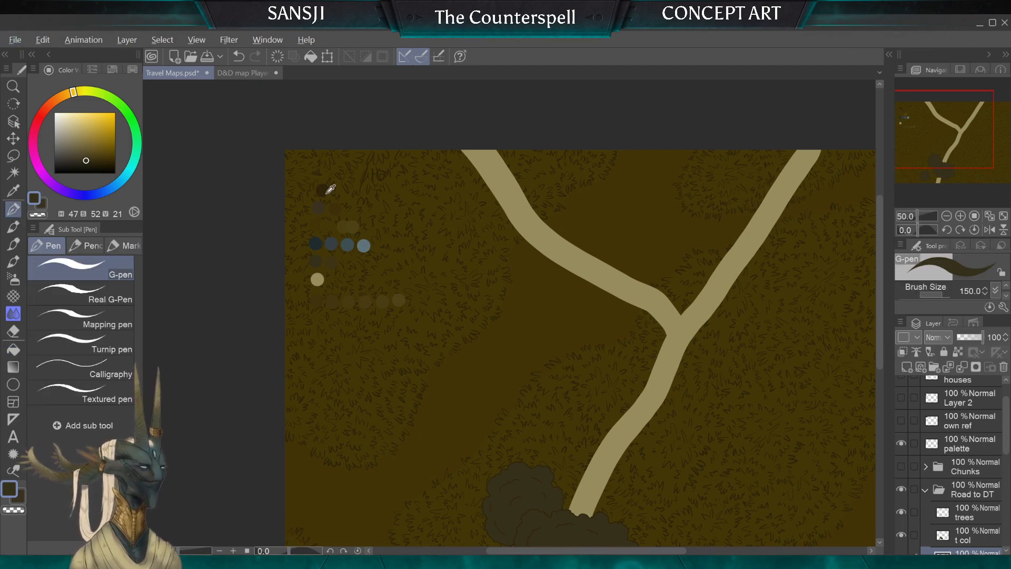
{"action": "left_click", "coordinate": [322, 190], "text": "alt"}
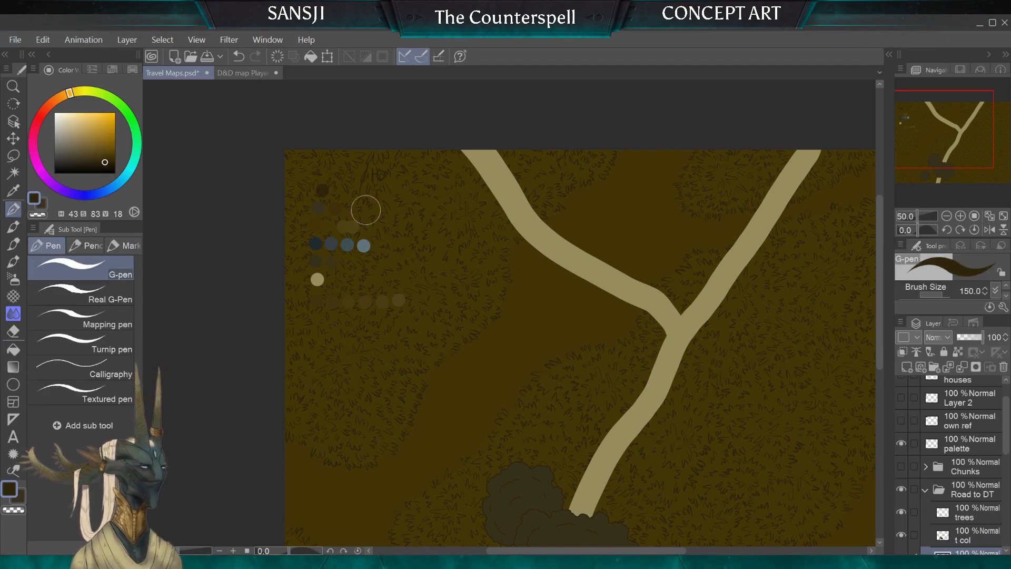
Hide the palette and add a layer named "path grass" directly above the path layer
{"action": "left_click", "coordinate": [901, 444]}
{"action": "scroll", "coordinate": [1009, 425], "scroll_direction": "down", "scroll_amount": 5}
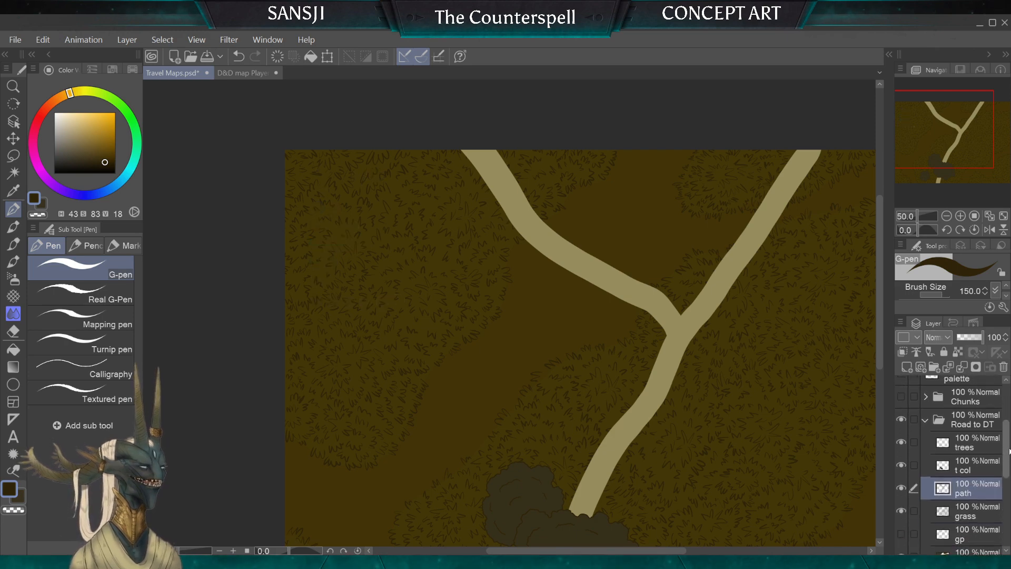
{"action": "key", "text": "ctrl+shift+n"}
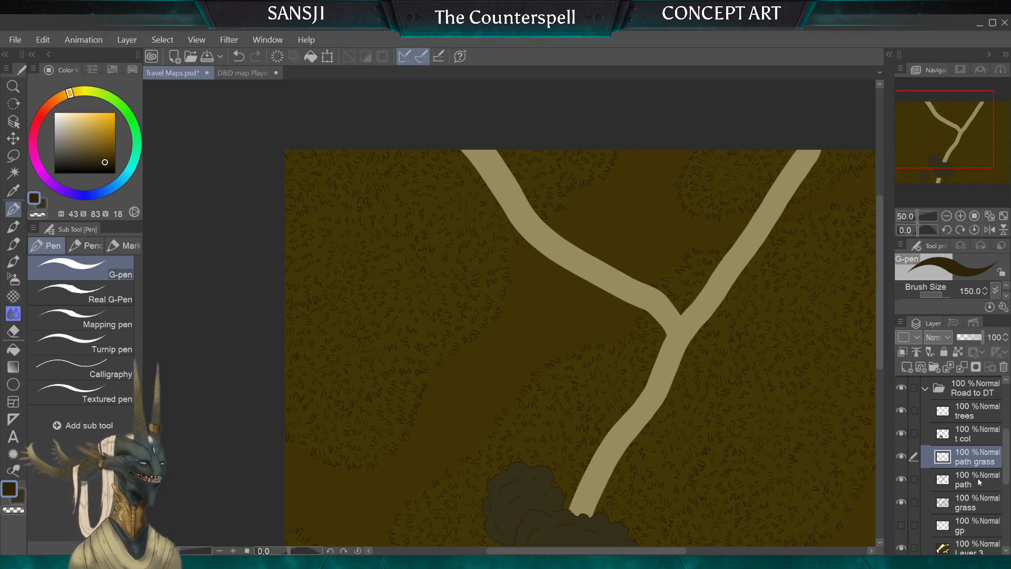
Set the G-pen brush size to 10 for drawing grass along the road section below the trees
{"action": "scroll", "coordinate": [509, 313], "scroll_direction": "down", "scroll_amount": 2}
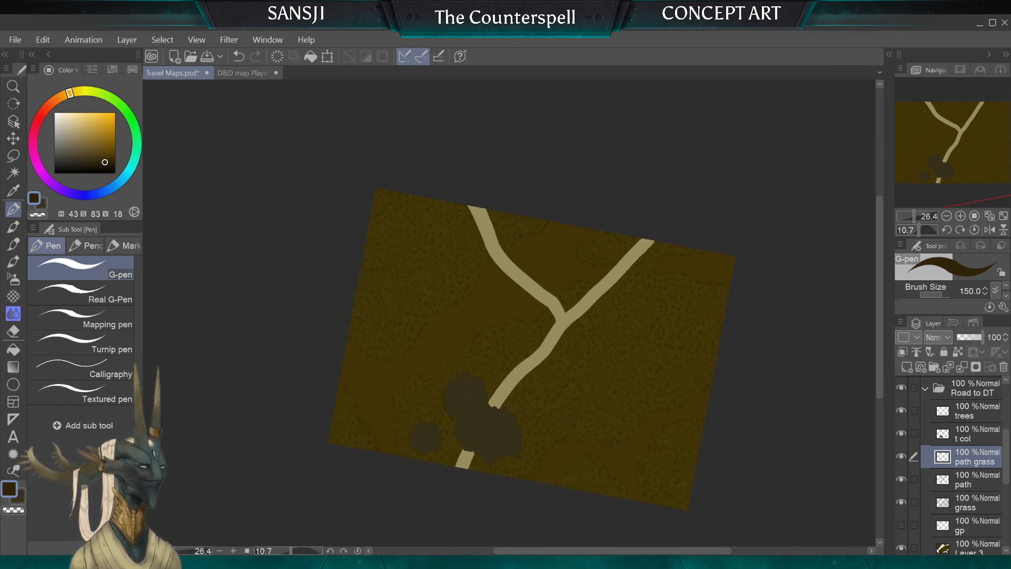
{"action": "scroll", "coordinate": [509, 314], "scroll_direction": "up", "scroll_amount": 2}
{"action": "scroll", "coordinate": [510, 313], "scroll_direction": "up", "scroll_amount": 4}
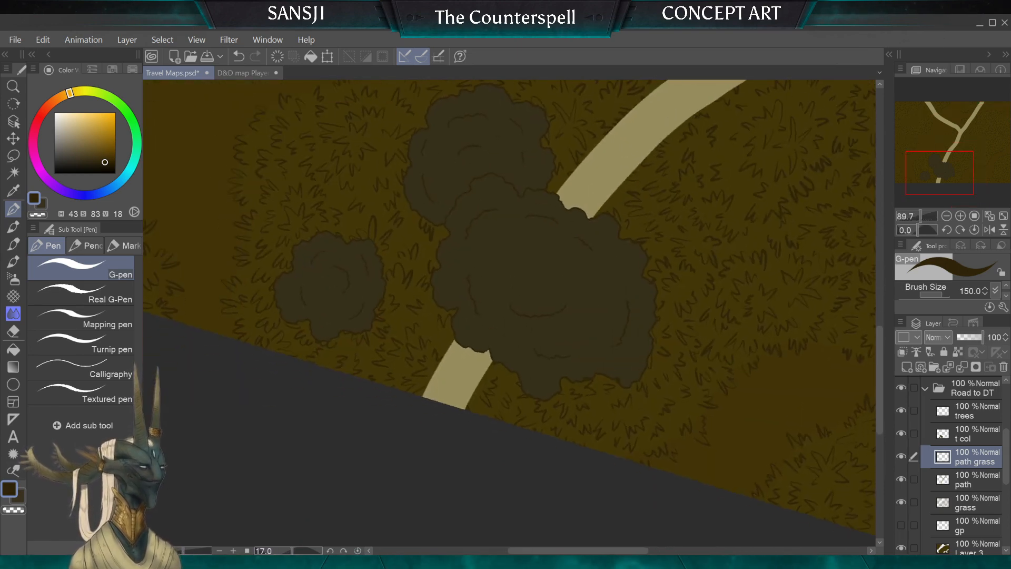
{"action": "scroll", "coordinate": [509, 313], "scroll_direction": "up", "scroll_amount": 1}
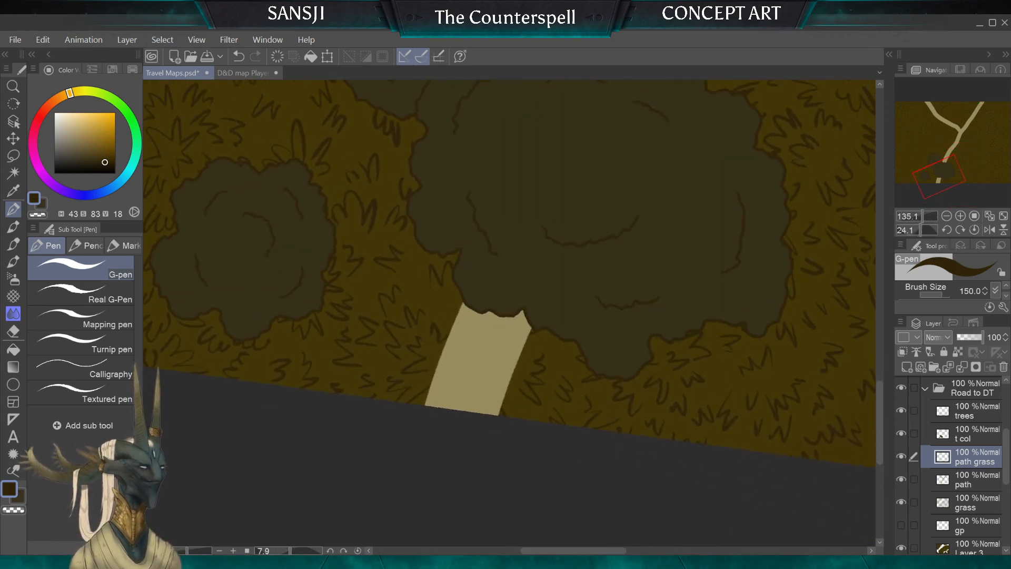
{"action": "scroll", "coordinate": [510, 314], "scroll_direction": "up", "scroll_amount": 3}
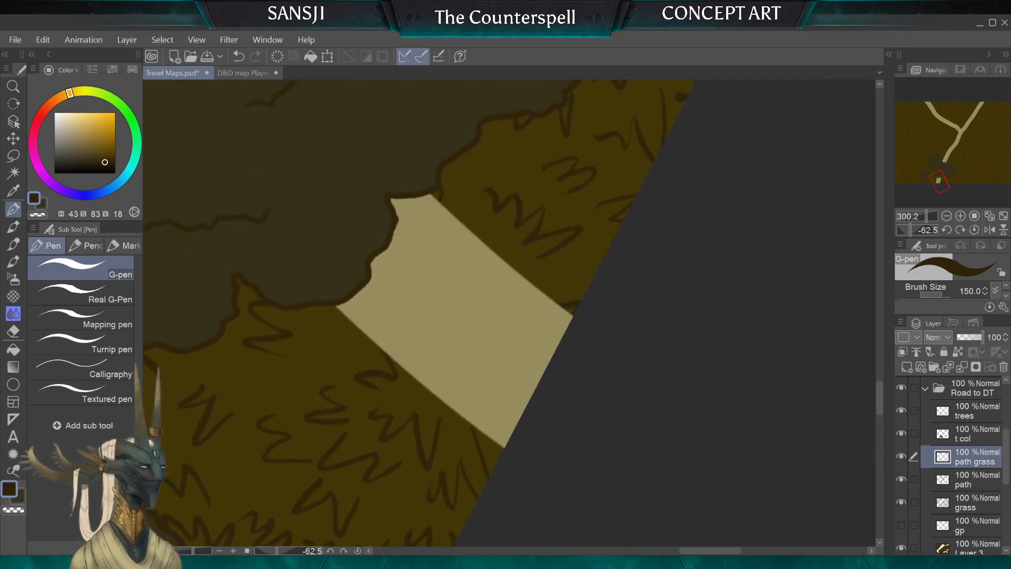
{"action": "key", "text": "bracketleft"}
{"action": "key", "text": "bracketleft"}
{"action": "key", "text": "bracketleft"}
{"action": "key", "text": "bracketleft"}
{"action": "key", "text": "bracketleft"}
{"action": "key", "text": "bracketleft"}
{"action": "key", "text": "bracketleft"}
{"action": "key", "text": "bracketleft"}
{"action": "key", "text": "bracketleft"}
{"action": "key", "text": "bracketleft"}
{"action": "key", "text": "bracketleft"}
{"action": "key", "text": "bracketleft"}
{"action": "key", "text": "bracketleft"}
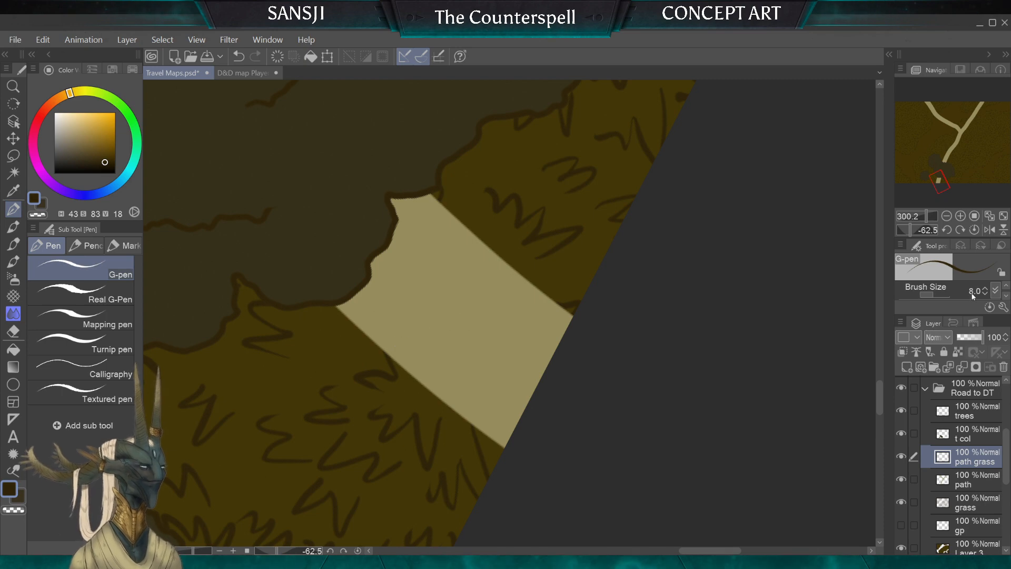
{"action": "key", "text": "bracketright"}
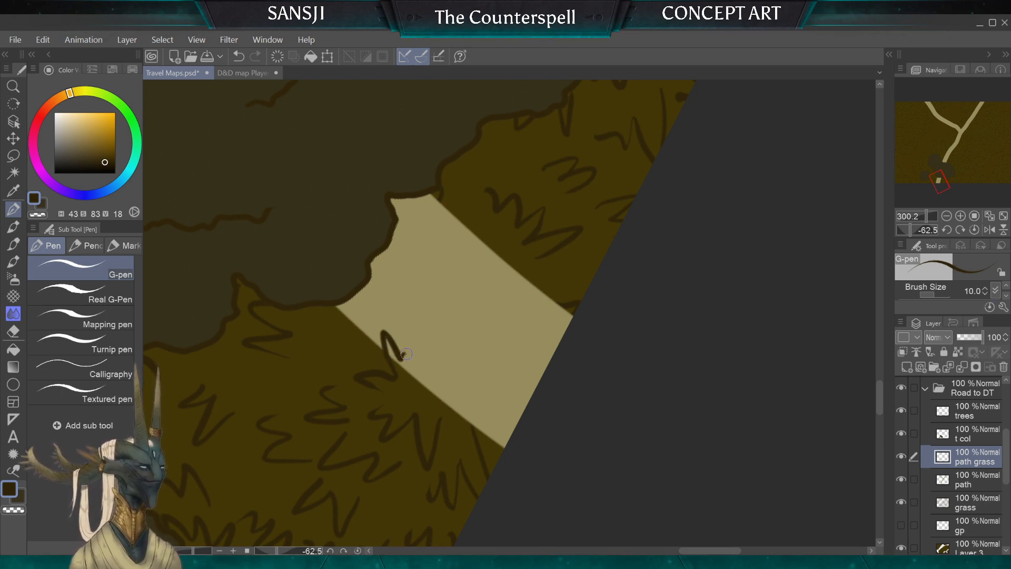
Draw dark grass tufts over the road's edge below the large tree clump and over its western edge just above the clump
{"action": "mouse_move", "coordinate": [406, 354]}
{"action": "left_mouse_down"}
{"action": "mouse_move", "coordinate": [412, 368]}
{"action": "mouse_move", "coordinate": [364, 304]}
{"action": "left_mouse_up"}
{"action": "scroll", "coordinate": [364, 368], "scroll_direction": "down", "scroll_amount": 3}
{"action": "left_click_drag", "start_coordinate": [369, 237], "coordinate": [417, 420]}
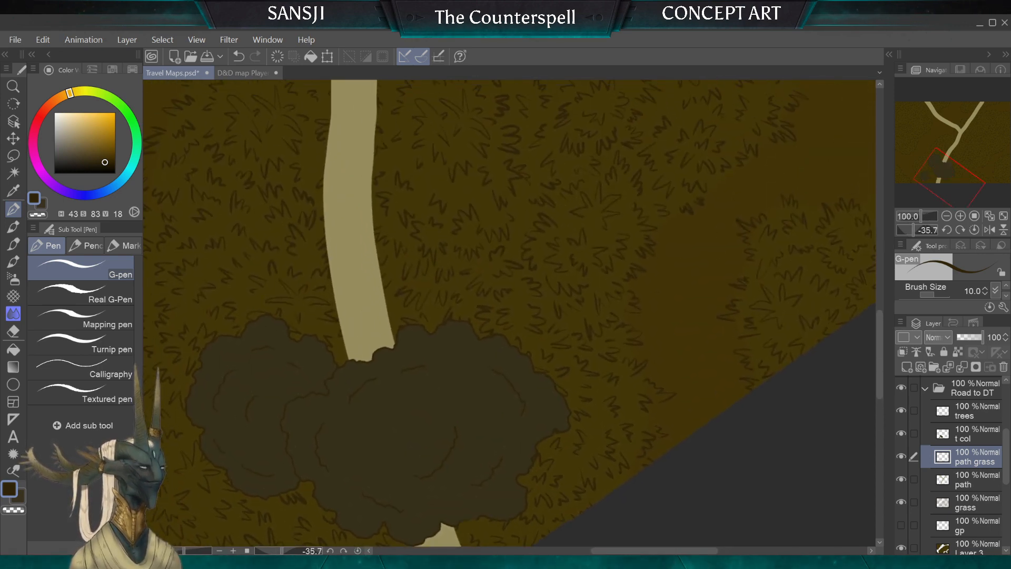
{"action": "mouse_move", "coordinate": [371, 361]}
{"action": "left_mouse_down"}
{"action": "mouse_move", "coordinate": [388, 411]}
{"action": "mouse_move", "coordinate": [399, 411]}
{"action": "left_mouse_up"}
{"action": "scroll", "coordinate": [421, 368], "scroll_direction": "up", "scroll_amount": 3}
{"action": "left_click_drag", "start_coordinate": [458, 428], "coordinate": [526, 358]}
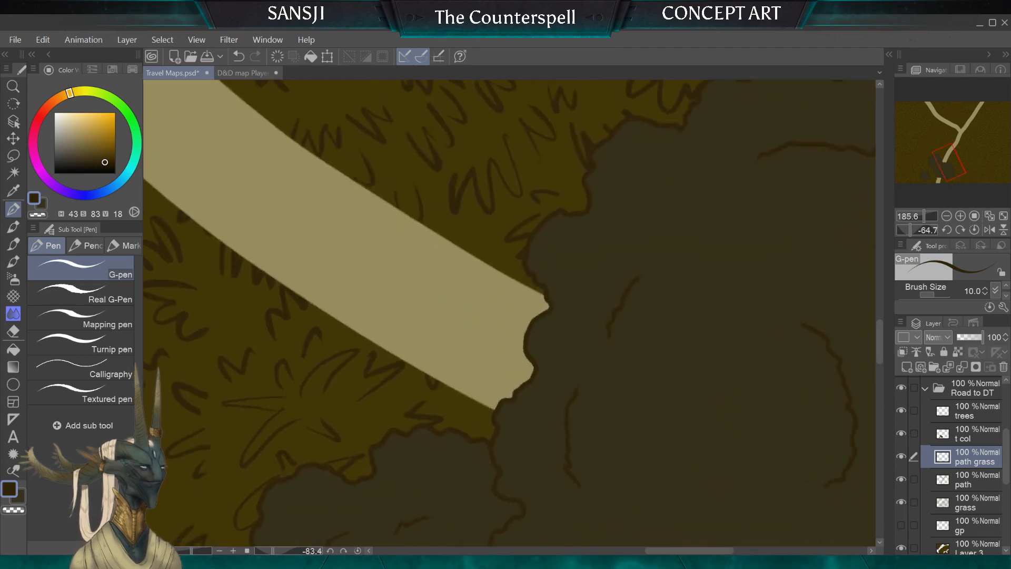
{"action": "scroll", "coordinate": [368, 327], "scroll_direction": "up", "scroll_amount": 1}
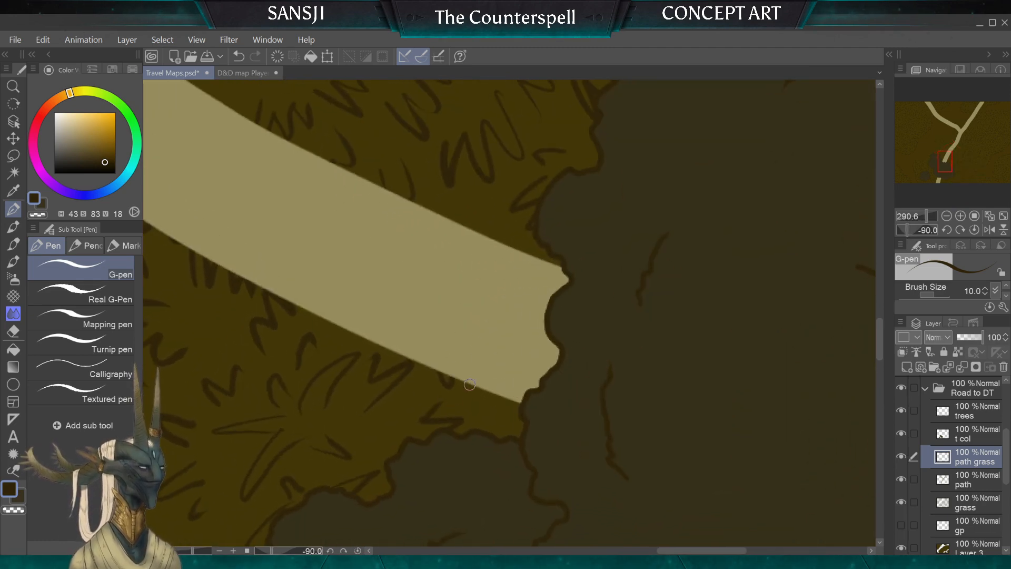
{"action": "left_click_drag", "start_coordinate": [448, 381], "coordinate": [468, 380]}
{"action": "mouse_move", "coordinate": [475, 356]}
{"action": "left_mouse_down"}
{"action": "mouse_move", "coordinate": [468, 378]}
{"action": "mouse_move", "coordinate": [445, 347]}
{"action": "mouse_move", "coordinate": [443, 384]}
{"action": "left_mouse_up"}
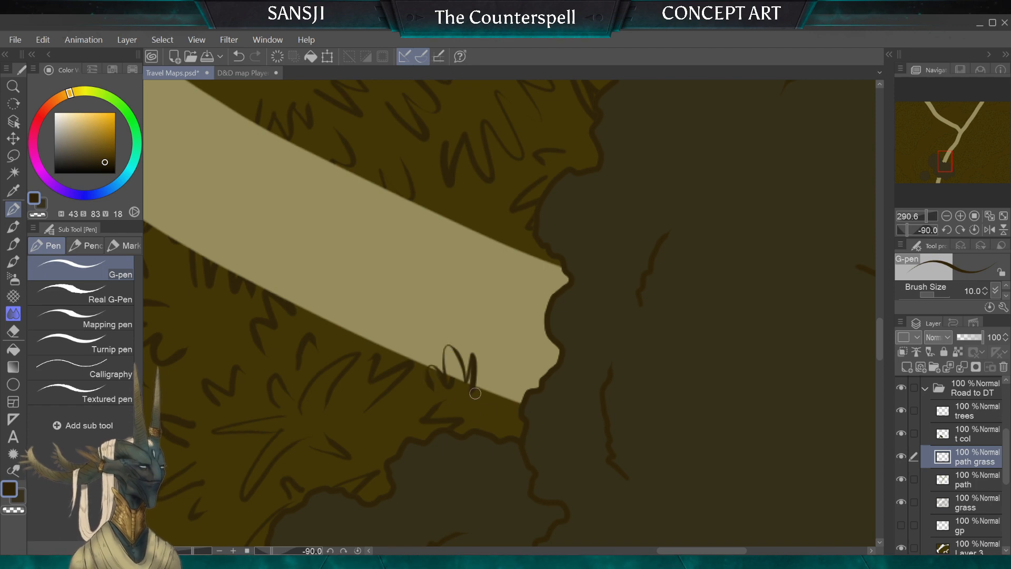
Draw a dark grass tuft over the road's eastern edge, close to the large tree clump
{"action": "scroll", "coordinate": [469, 408], "scroll_direction": "down", "scroll_amount": 3}
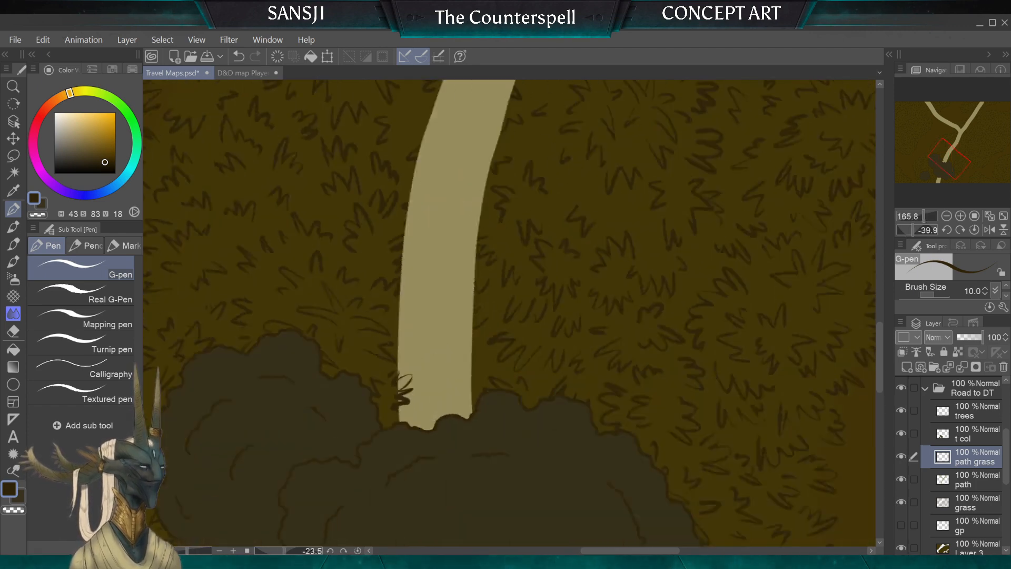
{"action": "scroll", "coordinate": [493, 362], "scroll_direction": "up", "scroll_amount": 1}
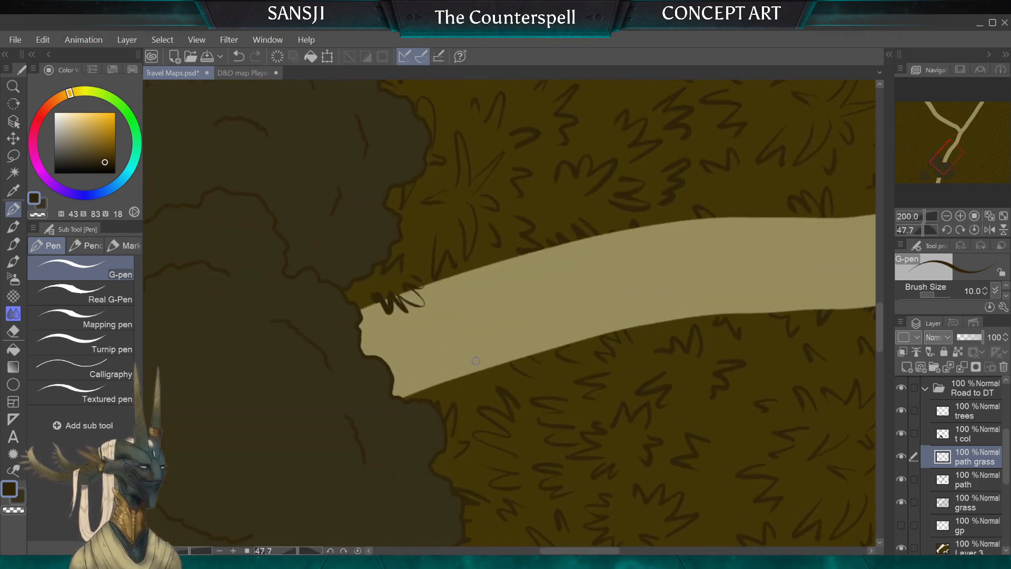
{"action": "mouse_move", "coordinate": [508, 356]}
{"action": "left_mouse_down"}
{"action": "mouse_move", "coordinate": [526, 348]}
{"action": "mouse_move", "coordinate": [537, 364]}
{"action": "left_mouse_up"}
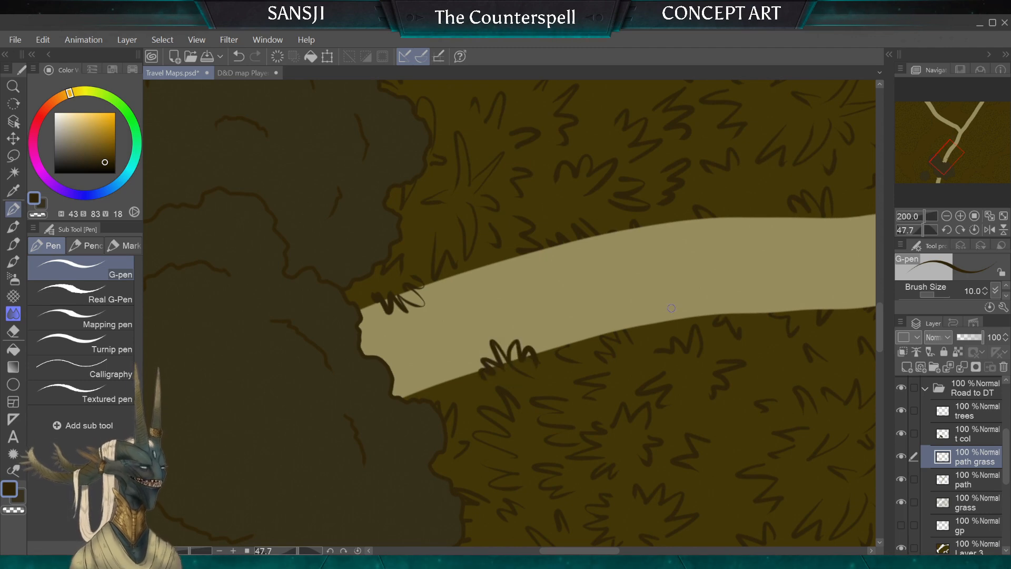
Try more grass tufts along the road's eastern edge beyond the first one, and erase them
{"action": "left_click_drag", "start_coordinate": [614, 342], "coordinate": [629, 340]}
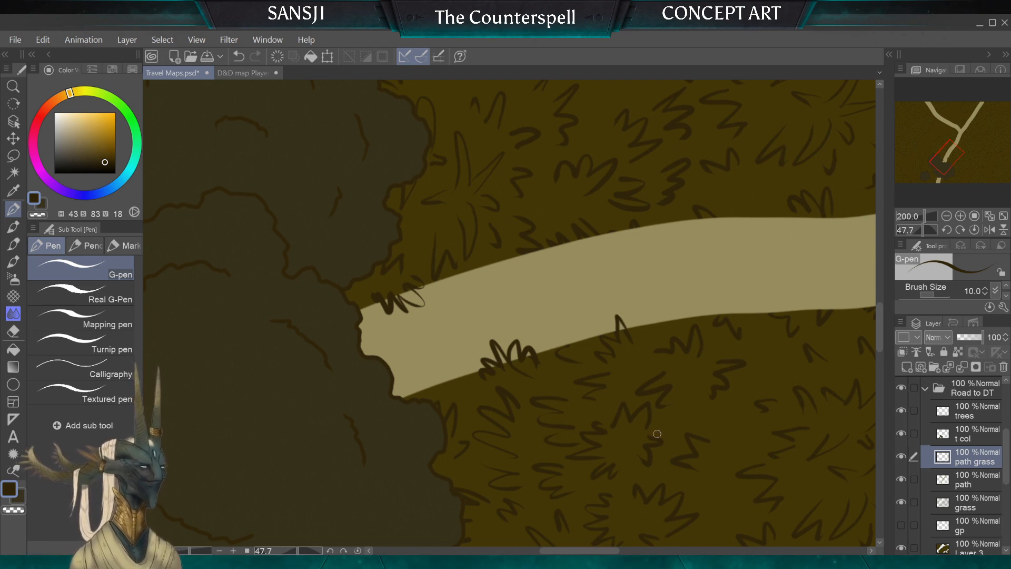
{"action": "left_click", "coordinate": [14, 335]}
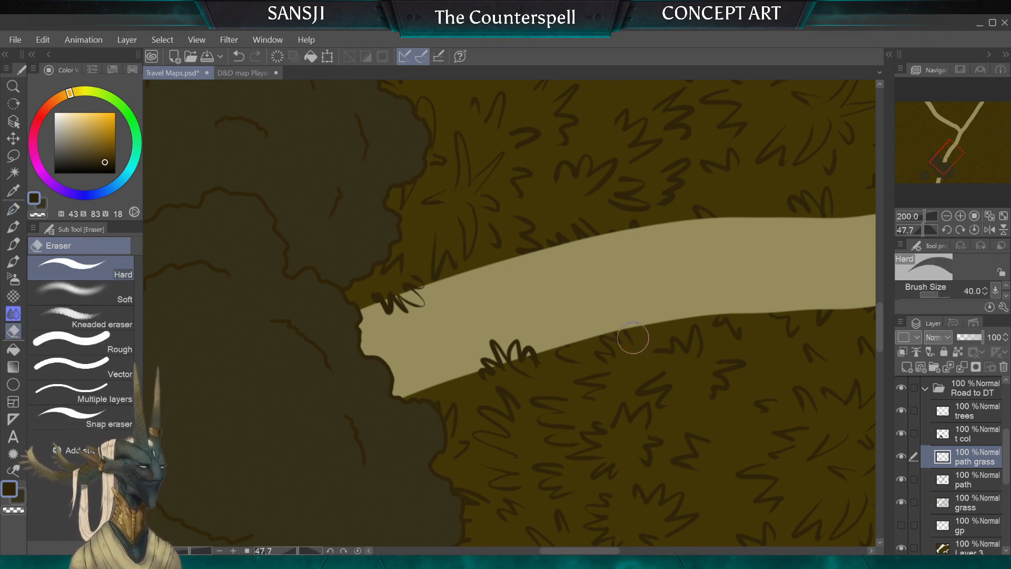
{"action": "key", "text": "p"}
{"action": "mouse_move", "coordinate": [570, 347]}
{"action": "left_mouse_down"}
{"action": "mouse_move", "coordinate": [578, 343]}
{"action": "mouse_move", "coordinate": [564, 349]}
{"action": "left_mouse_up"}
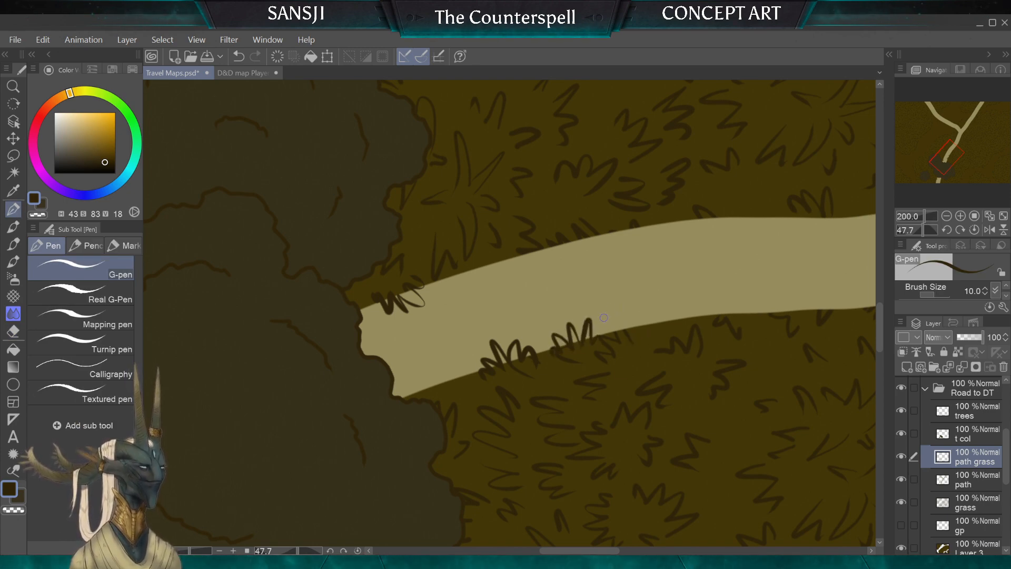
{"action": "left_click_drag", "start_coordinate": [627, 340], "coordinate": [619, 313]}
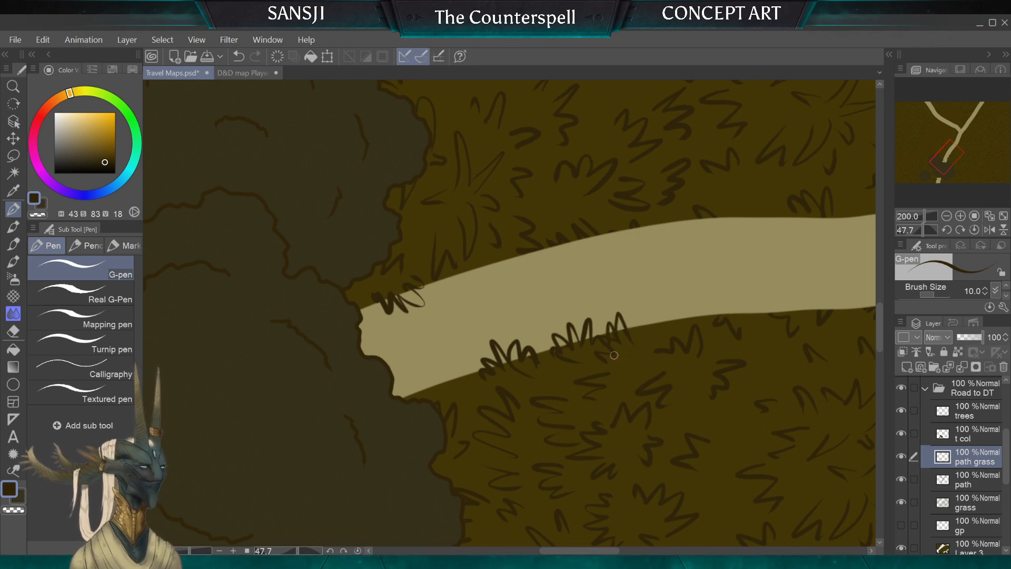
{"action": "key", "text": "e"}
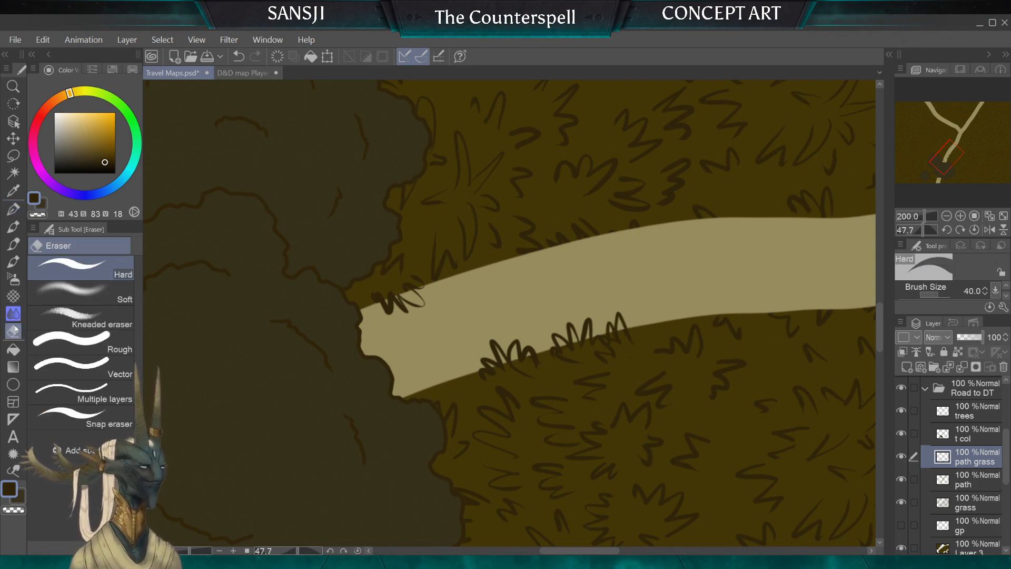
{"action": "mouse_move", "coordinate": [550, 327]}
{"action": "left_mouse_down"}
{"action": "mouse_move", "coordinate": [592, 316]}
{"action": "mouse_move", "coordinate": [626, 322]}
{"action": "left_mouse_up"}
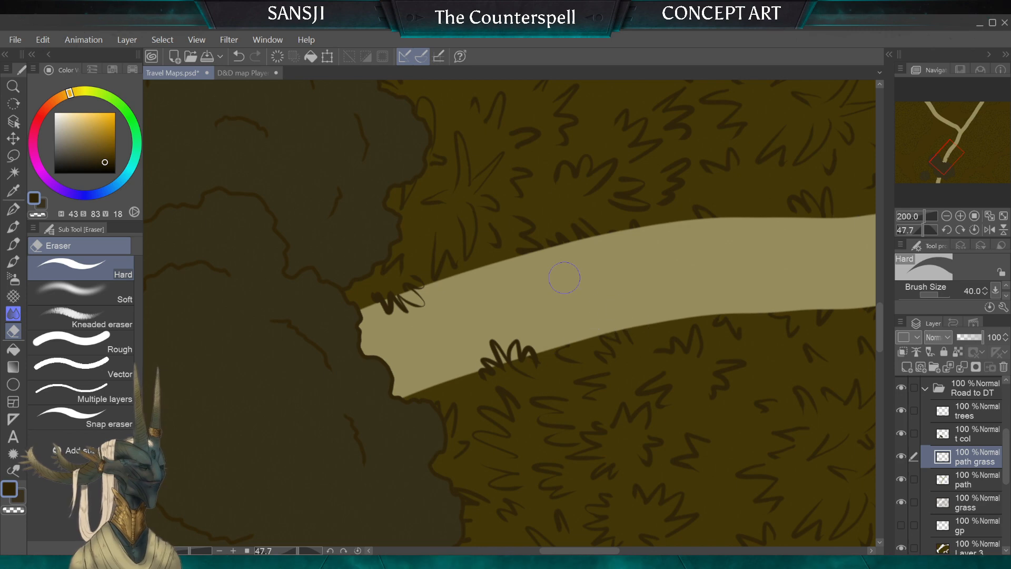
With the G-pen, draw two grass tufts on the road's eastern edge that extend the blades cut off by the road
{"action": "scroll", "coordinate": [559, 278], "scroll_direction": "up", "scroll_amount": 2}
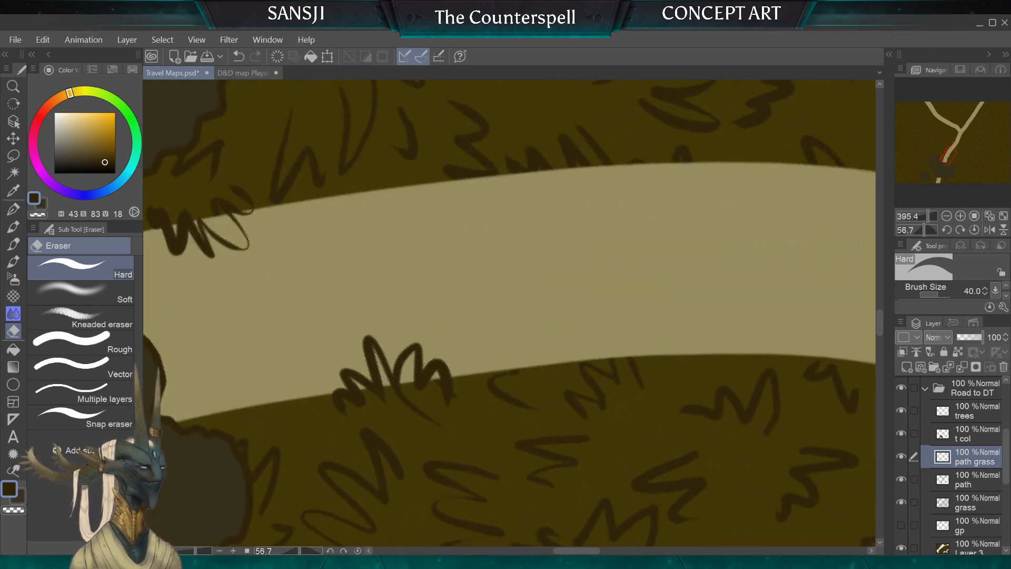
{"action": "key", "text": "p"}
{"action": "left_click_drag", "start_coordinate": [641, 386], "coordinate": [610, 359]}
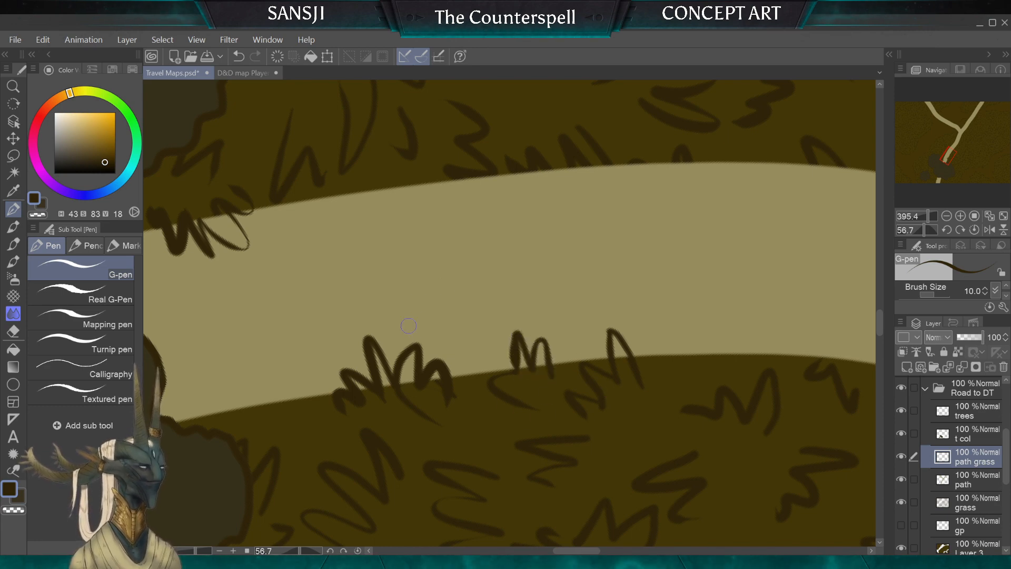
Undo the middle tuft on the eastern edge and try several other blade shapes in its place
{"action": "key", "text": "ctrl+z"}
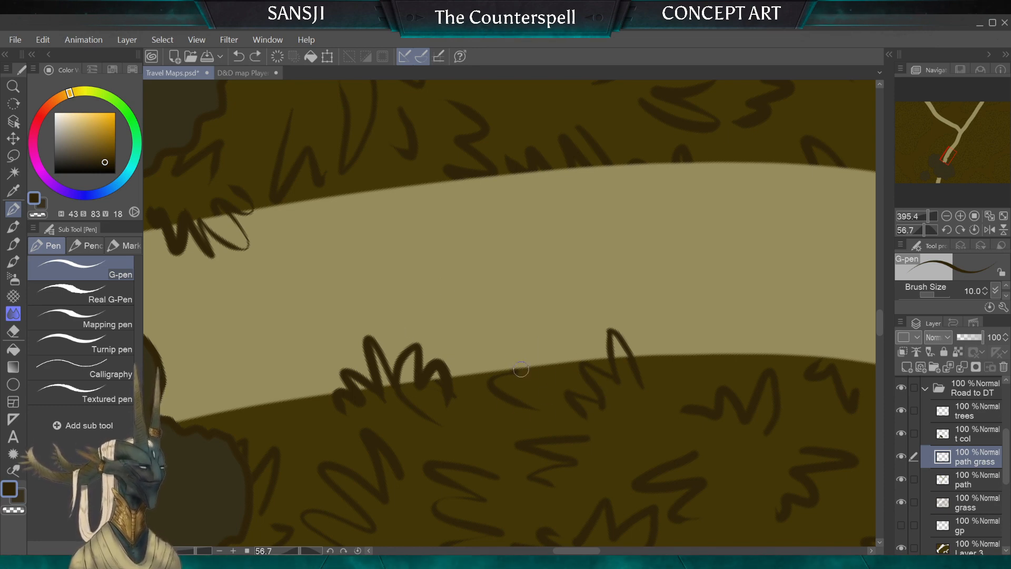
{"action": "mouse_move", "coordinate": [521, 369]}
{"action": "left_mouse_down"}
{"action": "mouse_move", "coordinate": [516, 345]}
{"action": "mouse_move", "coordinate": [565, 348]}
{"action": "mouse_move", "coordinate": [572, 365]}
{"action": "left_mouse_up"}
{"action": "key", "text": "ctrl+z"}
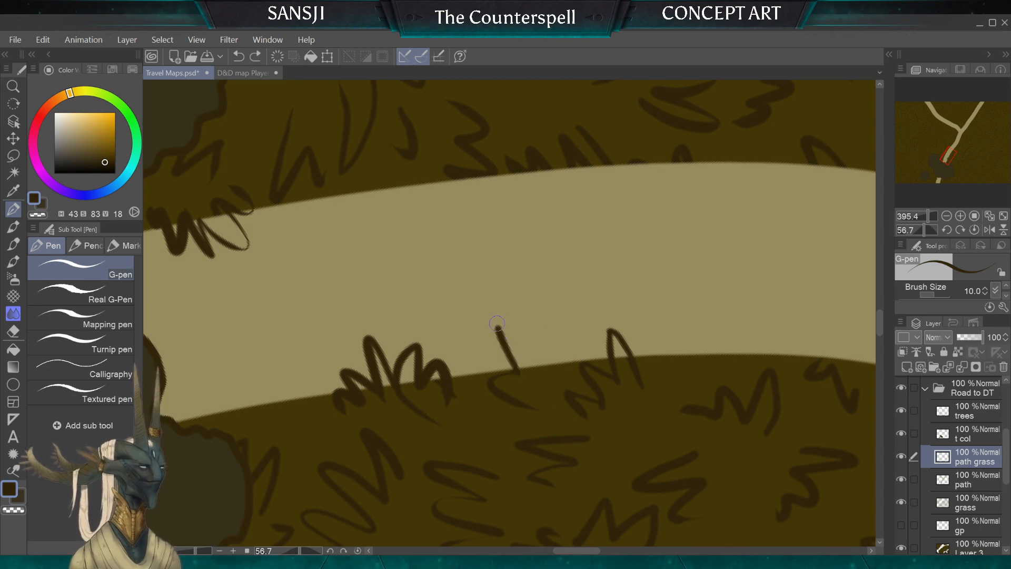
{"action": "mouse_move", "coordinate": [497, 323]}
{"action": "left_mouse_down"}
{"action": "mouse_move", "coordinate": [548, 332]}
{"action": "mouse_move", "coordinate": [566, 395]}
{"action": "left_mouse_up"}
{"action": "key", "text": "ctrl+z"}
{"action": "mouse_move", "coordinate": [505, 370]}
{"action": "left_mouse_down"}
{"action": "mouse_move", "coordinate": [540, 335]}
{"action": "mouse_move", "coordinate": [566, 376]}
{"action": "mouse_move", "coordinate": [521, 344]}
{"action": "mouse_move", "coordinate": [558, 375]}
{"action": "mouse_move", "coordinate": [533, 362]}
{"action": "mouse_move", "coordinate": [567, 375]}
{"action": "left_mouse_up"}
{"action": "key", "text": "ctrl+z"}
{"action": "key", "text": "ctrl+z"}
{"action": "key", "text": "ctrl+z"}
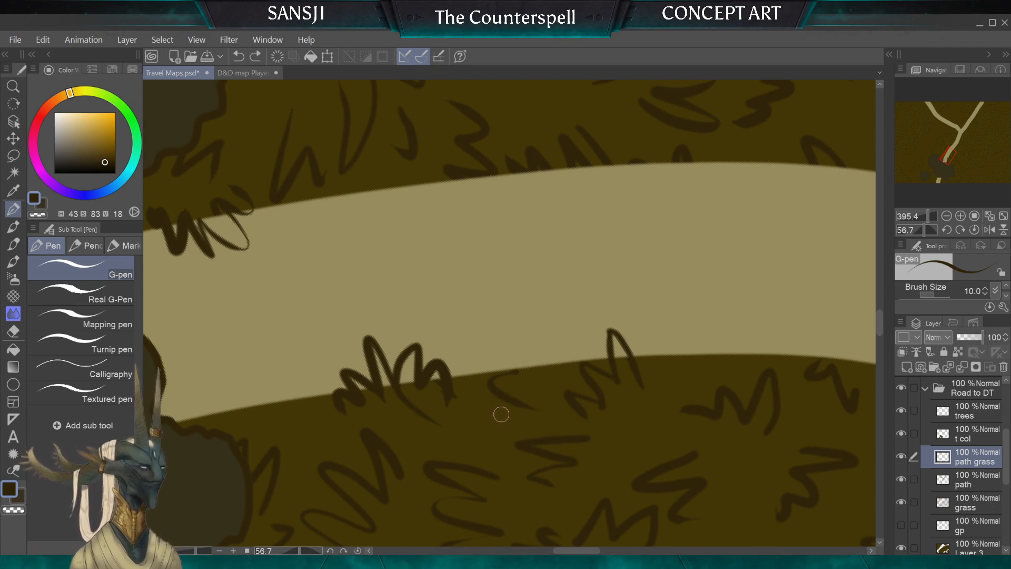
Rework the middle tuft on the eastern edge into taller, fanned blades between the two neighbouring tufts
{"action": "mouse_move", "coordinate": [477, 386]}
{"action": "left_mouse_down"}
{"action": "mouse_move", "coordinate": [480, 349]}
{"action": "mouse_move", "coordinate": [548, 380]}
{"action": "left_mouse_up"}
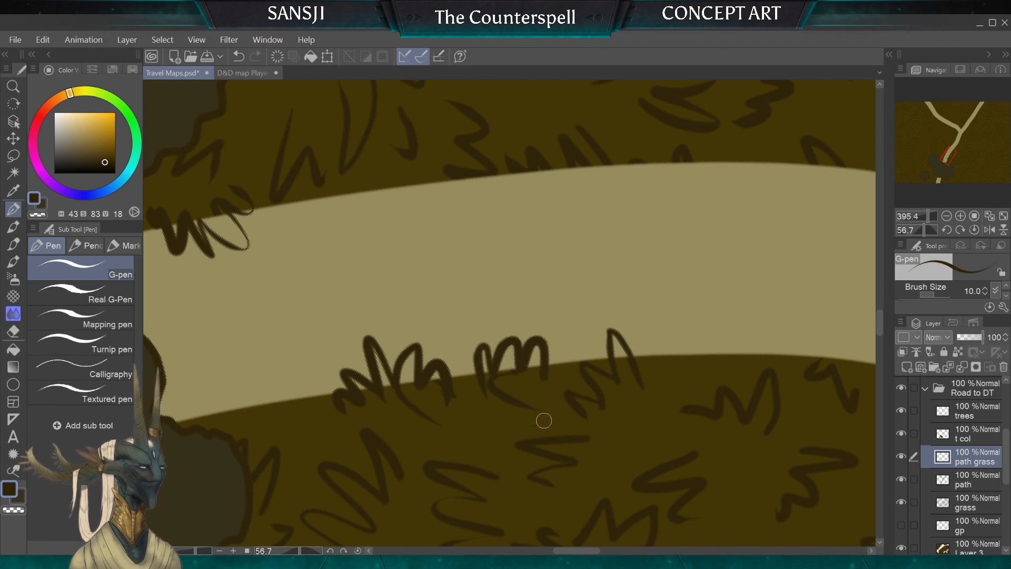
{"action": "key", "text": "ctrl+z"}
{"action": "mouse_move", "coordinate": [477, 390]}
{"action": "left_mouse_down"}
{"action": "mouse_move", "coordinate": [480, 344]}
{"action": "mouse_move", "coordinate": [529, 365]}
{"action": "mouse_move", "coordinate": [542, 393]}
{"action": "mouse_move", "coordinate": [550, 340]}
{"action": "mouse_move", "coordinate": [527, 366]}
{"action": "mouse_move", "coordinate": [499, 372]}
{"action": "left_mouse_up"}
{"action": "key", "text": "ctrl+z"}
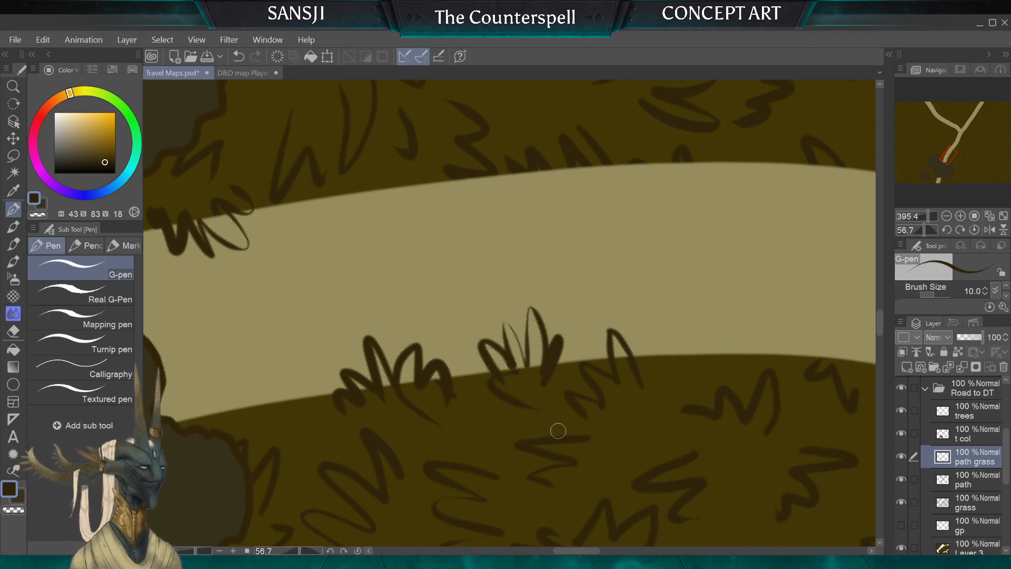
Draw a row of four dark grass tufts over the road's western edge, progressing away from the large tree clump
{"action": "scroll", "coordinate": [509, 313], "scroll_direction": "down", "scroll_amount": 3}
{"action": "scroll", "coordinate": [510, 313], "scroll_direction": "down", "scroll_amount": 5}
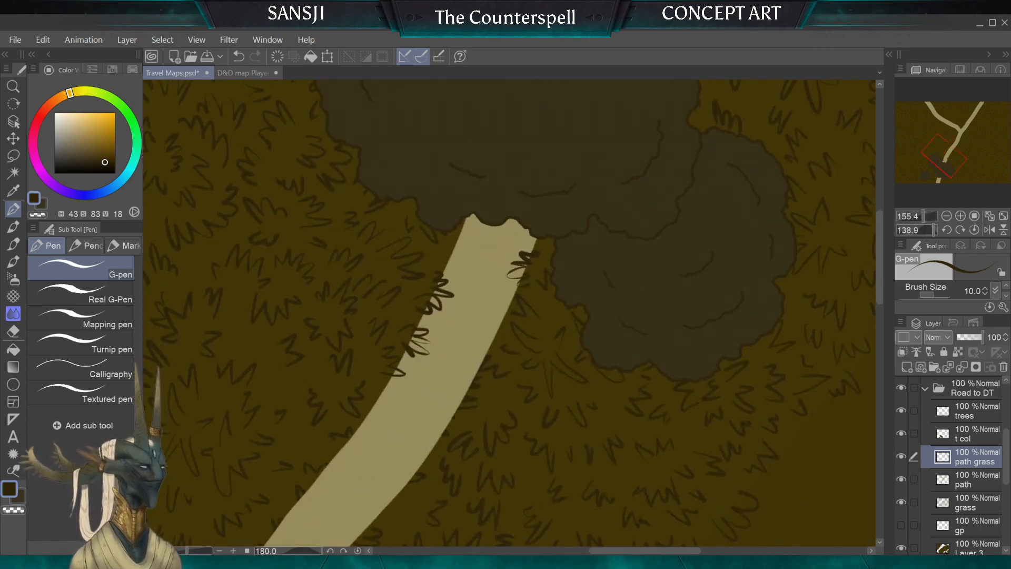
{"action": "scroll", "coordinate": [393, 360], "scroll_direction": "up", "scroll_amount": 1}
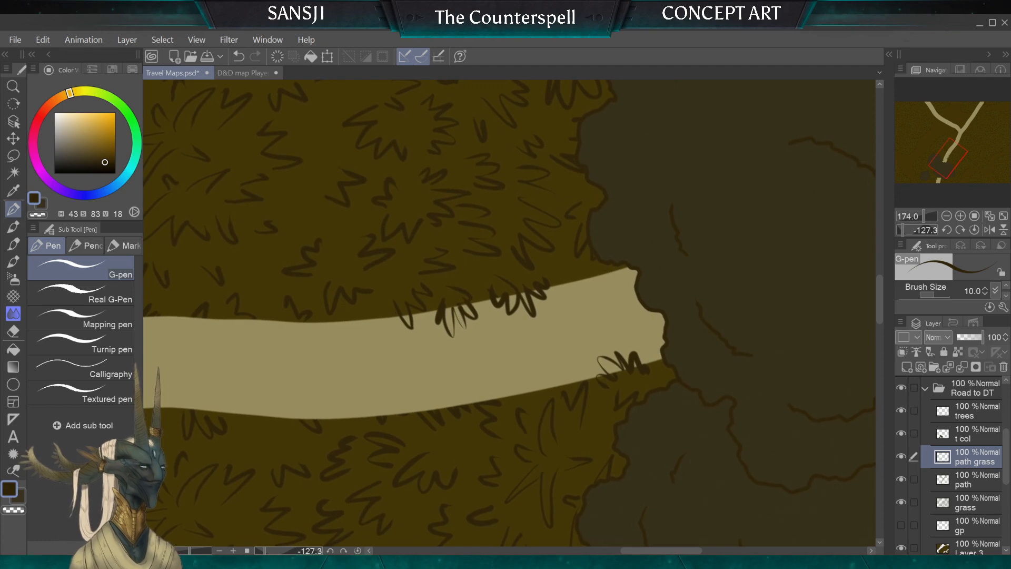
{"action": "scroll", "coordinate": [393, 360], "scroll_direction": "up", "scroll_amount": 3}
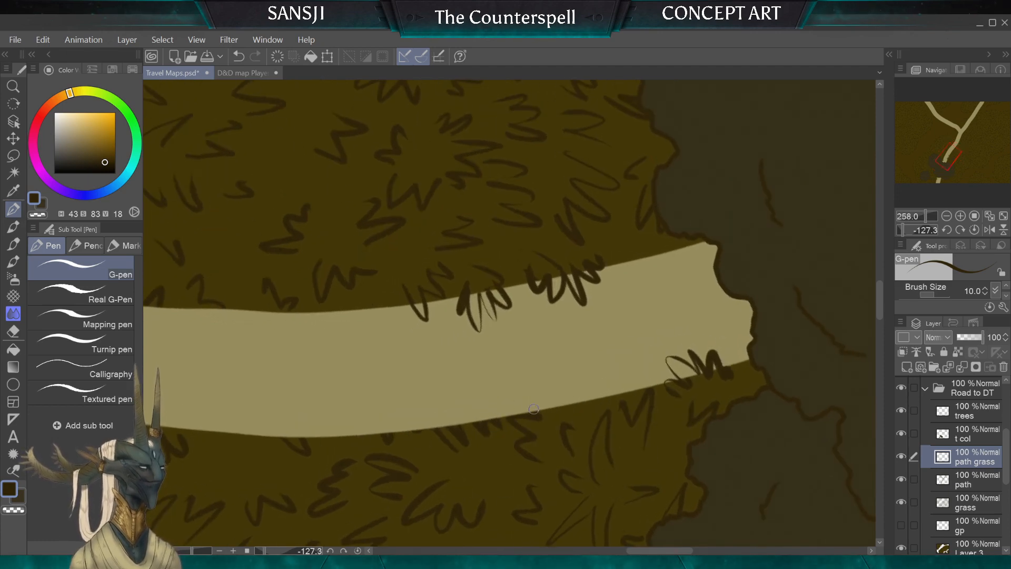
{"action": "mouse_move", "coordinate": [524, 417]}
{"action": "left_mouse_down"}
{"action": "mouse_move", "coordinate": [495, 418]}
{"action": "mouse_move", "coordinate": [540, 408]}
{"action": "left_mouse_up"}
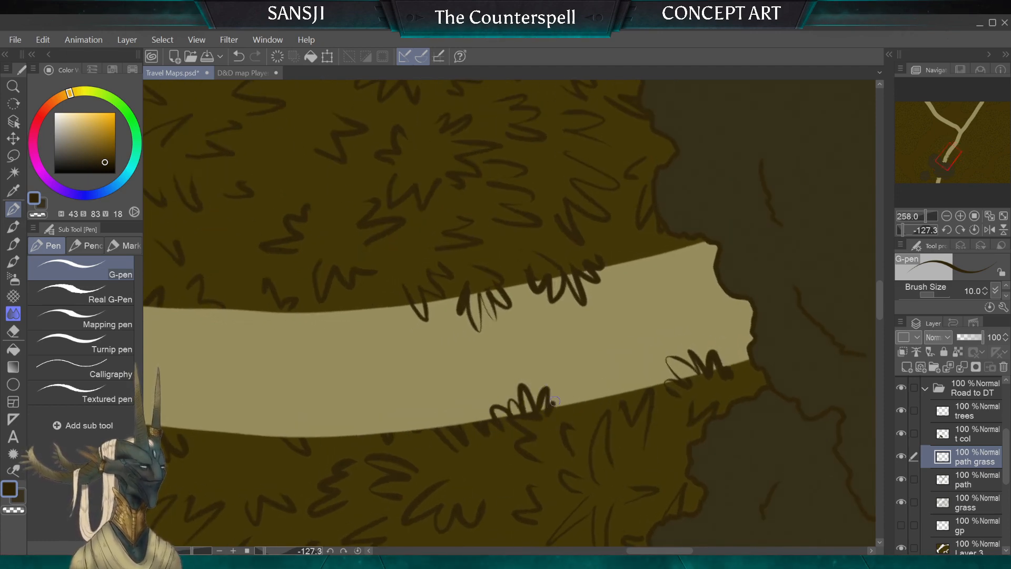
{"action": "mouse_move", "coordinate": [468, 438]}
{"action": "left_mouse_down"}
{"action": "mouse_move", "coordinate": [460, 419]}
{"action": "mouse_move", "coordinate": [424, 430]}
{"action": "left_mouse_up"}
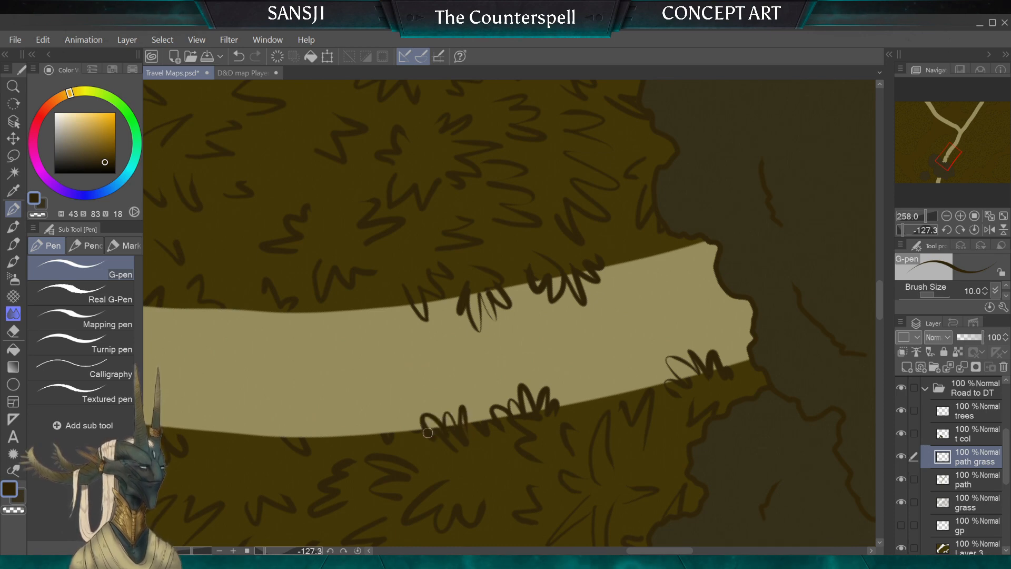
{"action": "left_click_drag", "start_coordinate": [462, 489], "coordinate": [617, 457]}
{"action": "scroll", "coordinate": [550, 399], "scroll_direction": "up", "scroll_amount": 1}
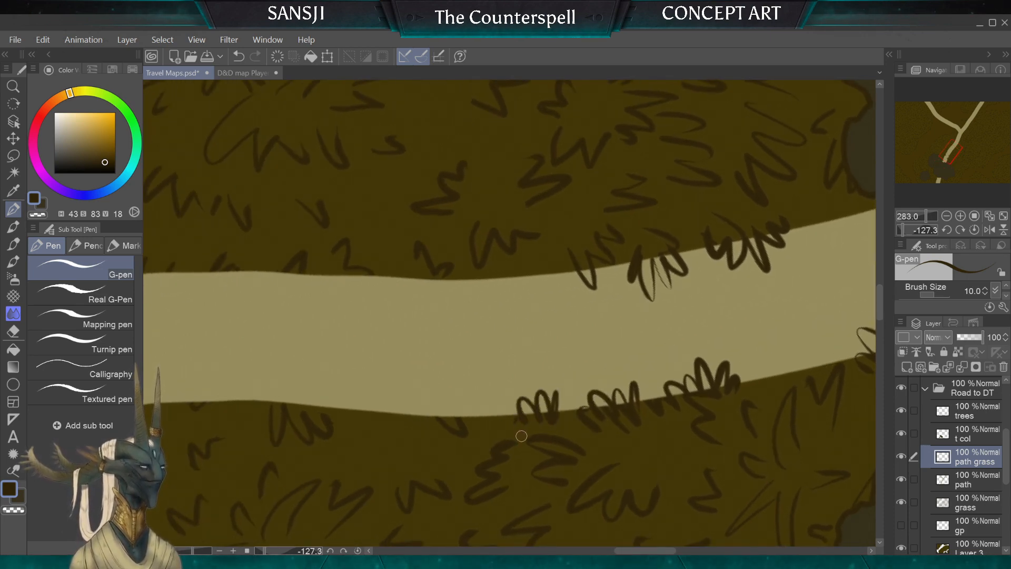
{"action": "mouse_move", "coordinate": [468, 421]}
{"action": "left_mouse_down"}
{"action": "mouse_move", "coordinate": [466, 399]}
{"action": "mouse_move", "coordinate": [453, 420]}
{"action": "mouse_move", "coordinate": [416, 409]}
{"action": "mouse_move", "coordinate": [399, 421]}
{"action": "left_mouse_up"}
Draw three grass clusters over the road's eastern edge further from the trees, undoing and redrawing the last one
{"action": "scroll", "coordinate": [423, 463], "scroll_direction": "down", "scroll_amount": 3}
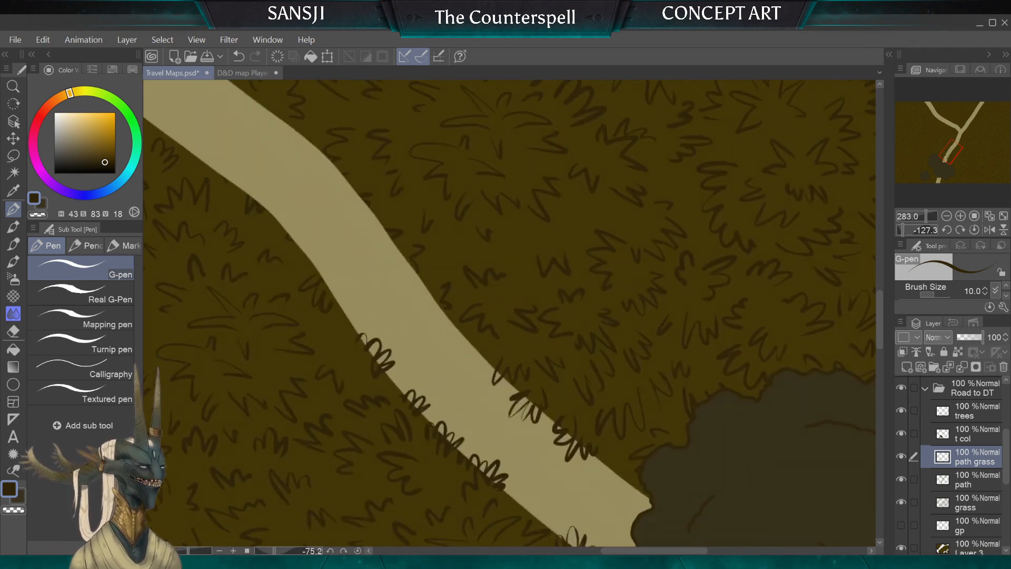
{"action": "mouse_move", "coordinate": [423, 463]}
{"action": "left_mouse_down"}
{"action": "mouse_move", "coordinate": [337, 301]}
{"action": "mouse_move", "coordinate": [377, 202]}
{"action": "left_mouse_up"}
{"action": "left_click_drag", "start_coordinate": [580, 226], "coordinate": [627, 232]}
{"action": "scroll", "coordinate": [427, 300], "scroll_direction": "up", "scroll_amount": 3}
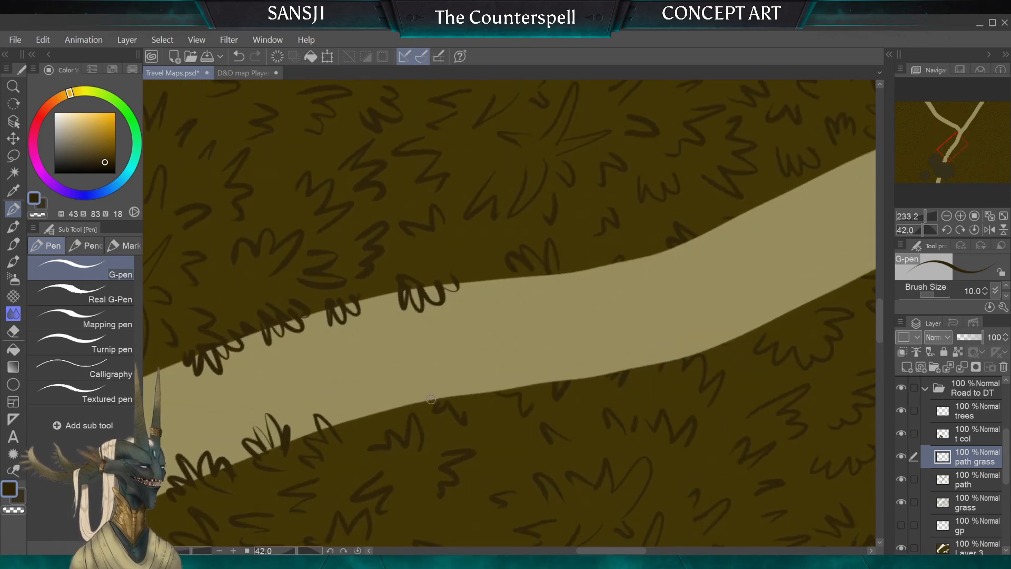
{"action": "mouse_move", "coordinate": [427, 404]}
{"action": "left_mouse_down"}
{"action": "mouse_move", "coordinate": [463, 418]}
{"action": "mouse_move", "coordinate": [473, 381]}
{"action": "mouse_move", "coordinate": [478, 407]}
{"action": "left_mouse_up"}
{"action": "mouse_move", "coordinate": [569, 390]}
{"action": "left_mouse_down"}
{"action": "mouse_move", "coordinate": [566, 363]}
{"action": "mouse_move", "coordinate": [530, 389]}
{"action": "left_mouse_up"}
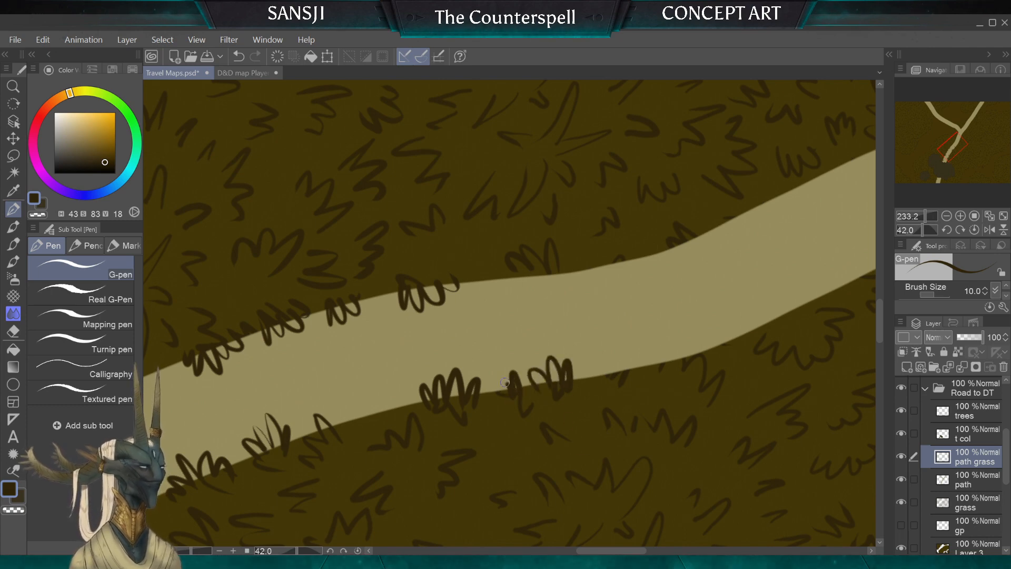
{"action": "mouse_move", "coordinate": [607, 377]}
{"action": "left_mouse_down"}
{"action": "mouse_move", "coordinate": [606, 344]}
{"action": "mouse_move", "coordinate": [635, 369]}
{"action": "left_mouse_up"}
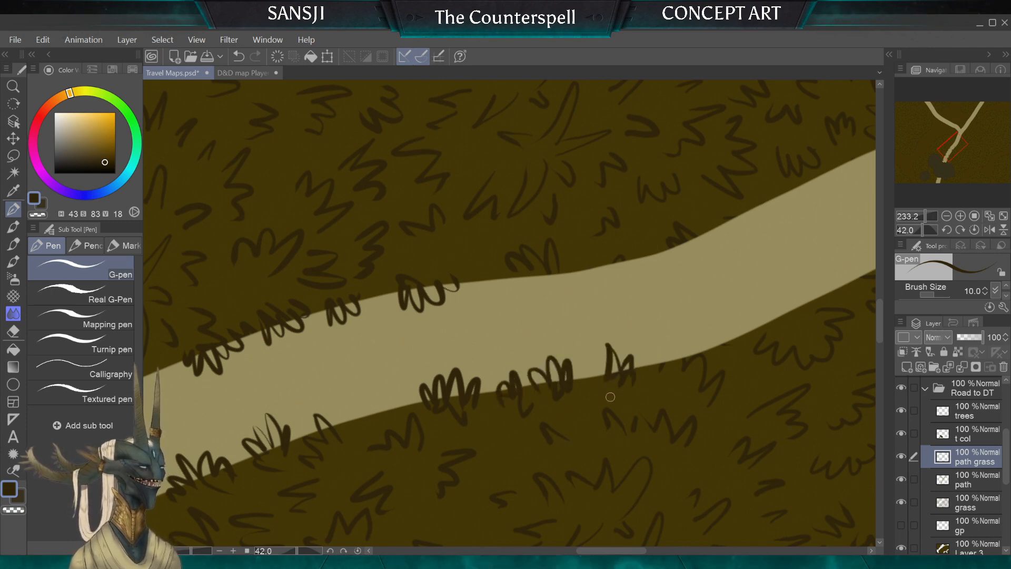
{"action": "key", "text": "ctrl+z"}
{"action": "key", "text": "ctrl+z"}
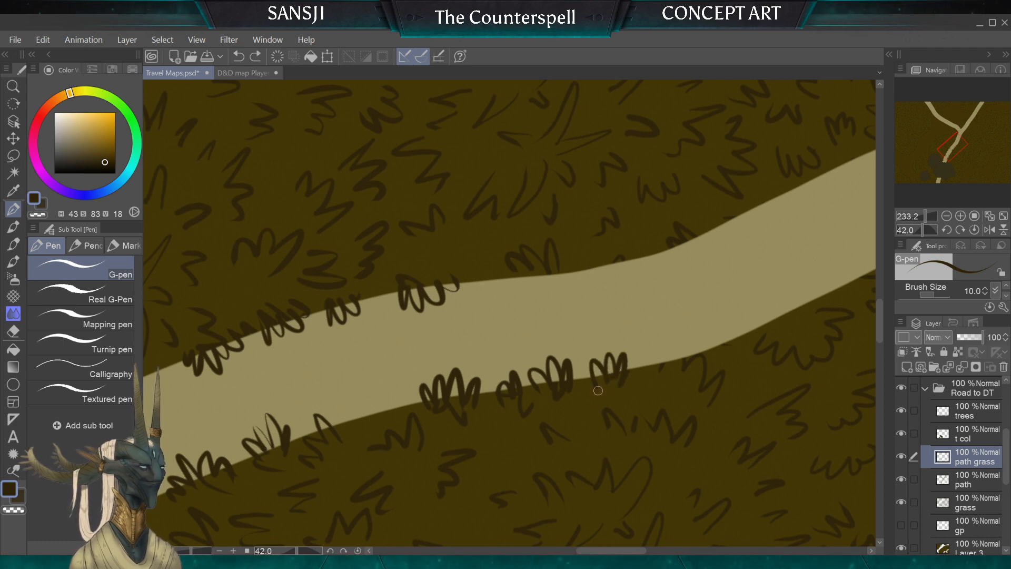
Draw dark grass tufts with the G-pen over the west edge of the lower path, just below the fork
{"action": "scroll", "coordinate": [615, 414], "scroll_direction": "down", "scroll_amount": 3}
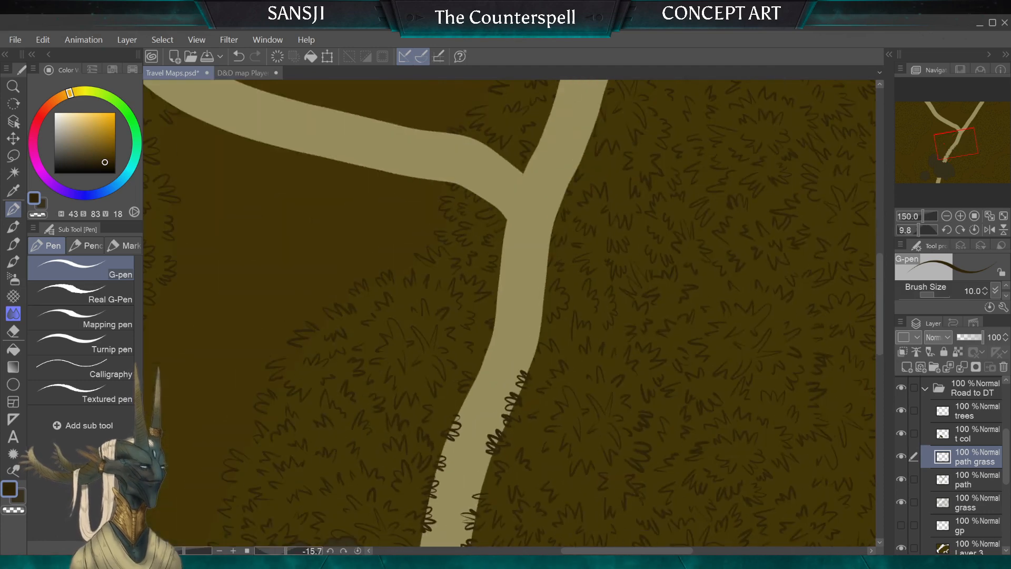
{"action": "scroll", "coordinate": [474, 369], "scroll_direction": "up", "scroll_amount": 3}
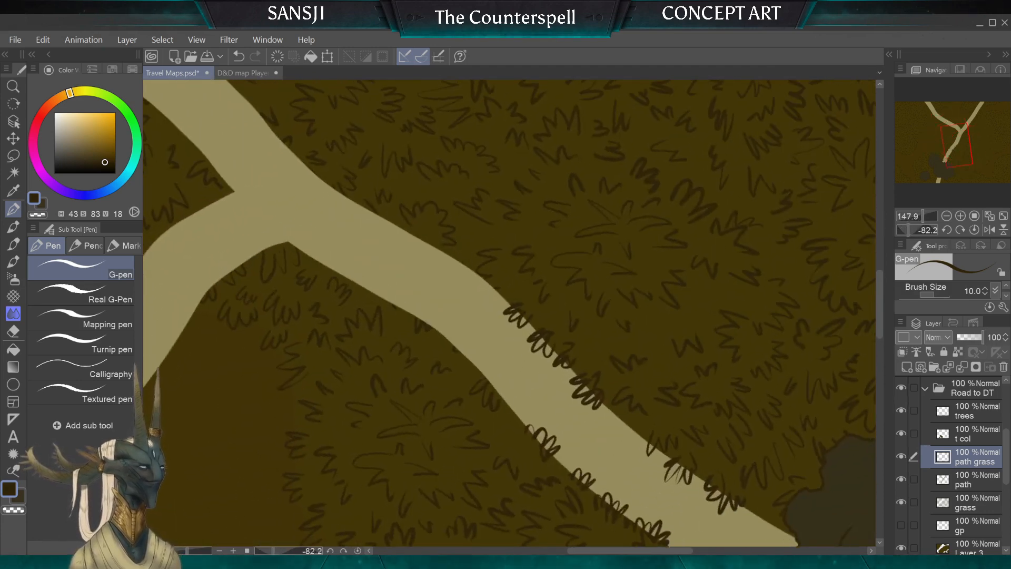
{"action": "scroll", "coordinate": [510, 314], "scroll_direction": "up", "scroll_amount": 3}
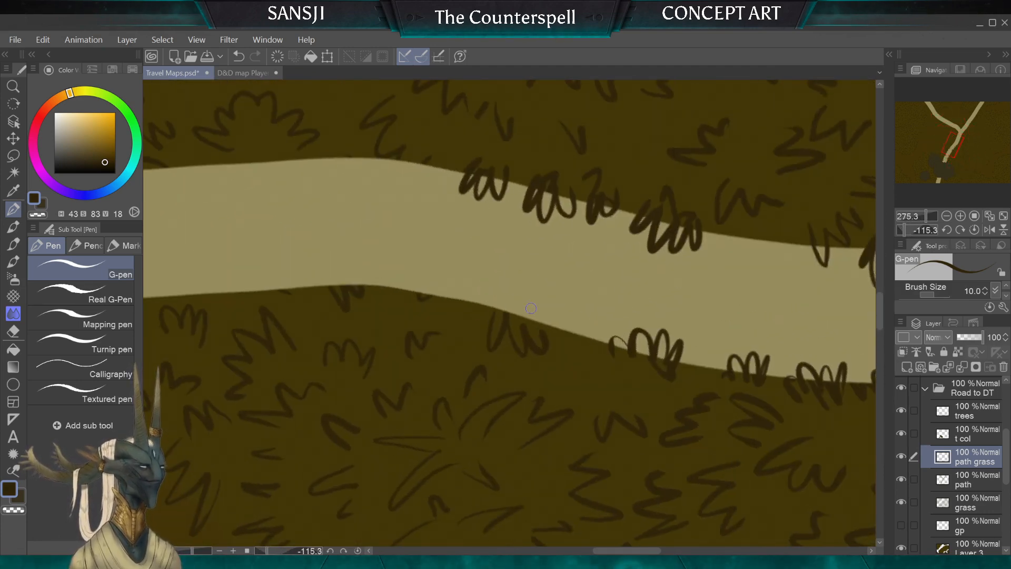
{"action": "mouse_move", "coordinate": [556, 340]}
{"action": "left_mouse_down"}
{"action": "mouse_move", "coordinate": [560, 316]}
{"action": "mouse_move", "coordinate": [529, 331]}
{"action": "mouse_move", "coordinate": [458, 303]}
{"action": "mouse_move", "coordinate": [560, 351]}
{"action": "mouse_move", "coordinate": [570, 368]}
{"action": "mouse_move", "coordinate": [406, 273]}
{"action": "left_mouse_up"}
{"action": "mouse_move", "coordinate": [401, 316]}
{"action": "left_mouse_down"}
{"action": "mouse_move", "coordinate": [387, 295]}
{"action": "mouse_move", "coordinate": [314, 291]}
{"action": "mouse_move", "coordinate": [307, 307]}
{"action": "left_mouse_up"}
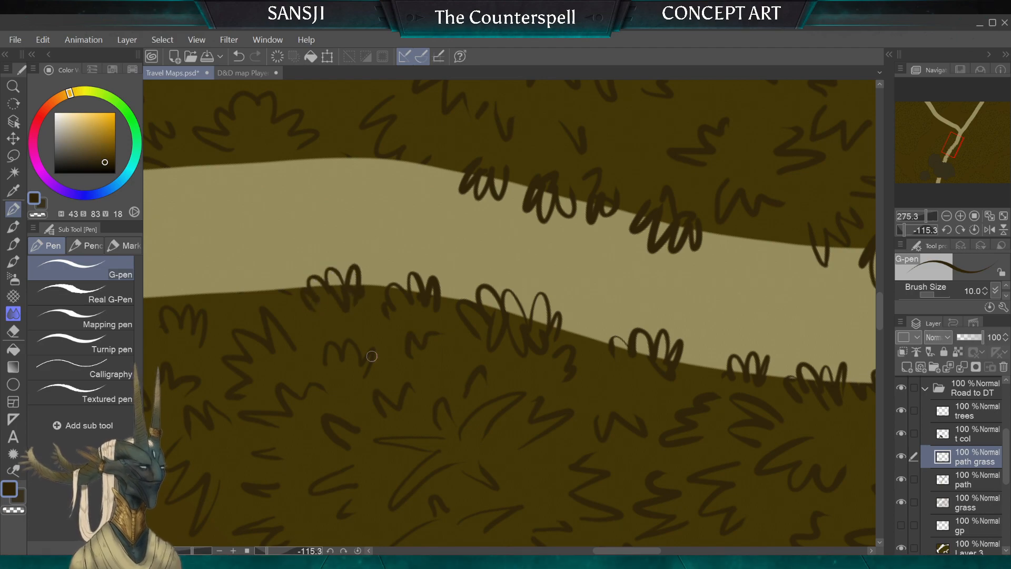
Extend a grass clump over the east edge of the lower path with a tall looped blade, past the existing tufts
{"action": "scroll", "coordinate": [372, 356], "scroll_direction": "down", "scroll_amount": 5}
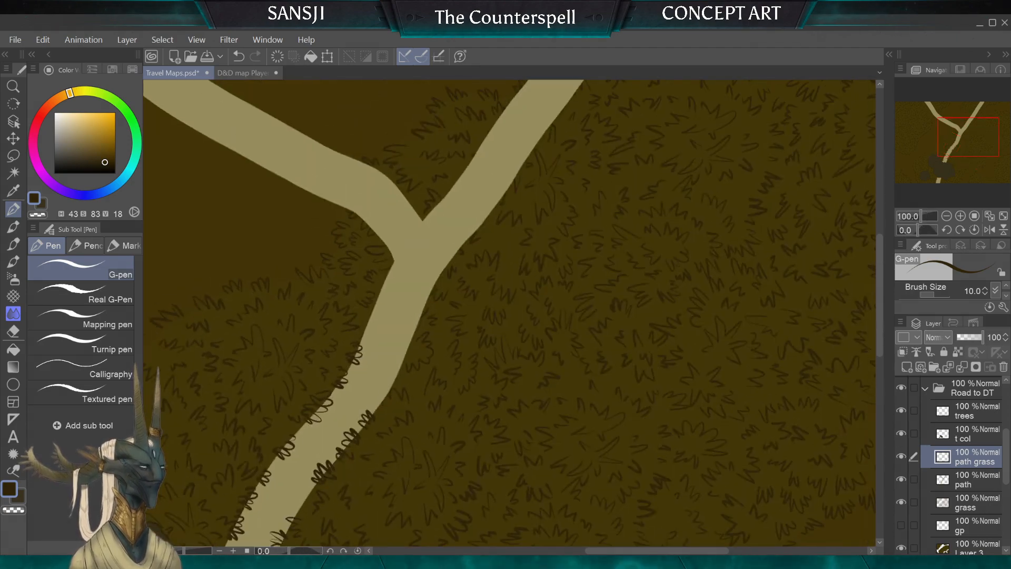
{"action": "scroll", "coordinate": [293, 306], "scroll_direction": "down", "scroll_amount": 2}
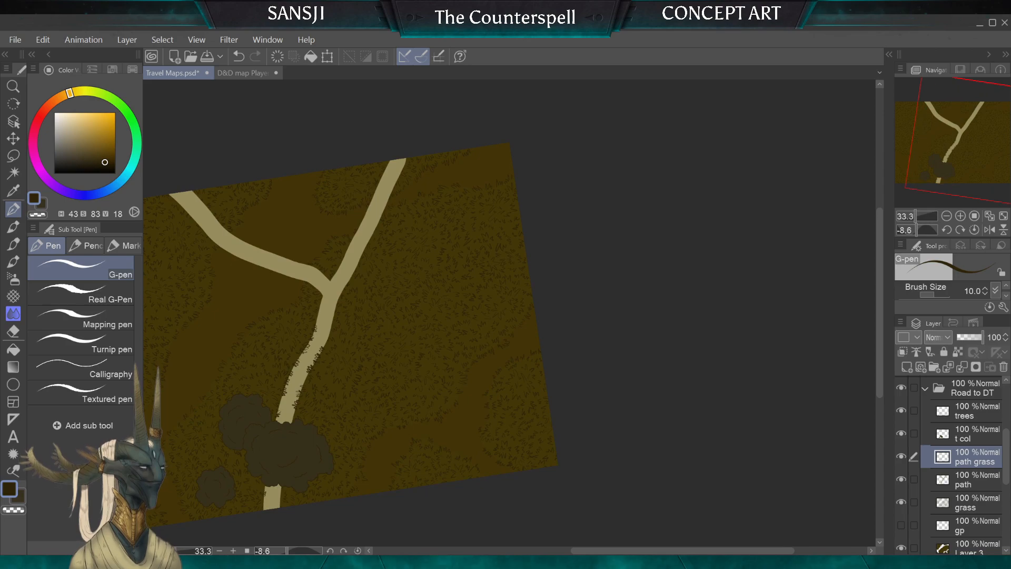
{"action": "left_click_drag", "start_coordinate": [330, 295], "coordinate": [441, 313]}
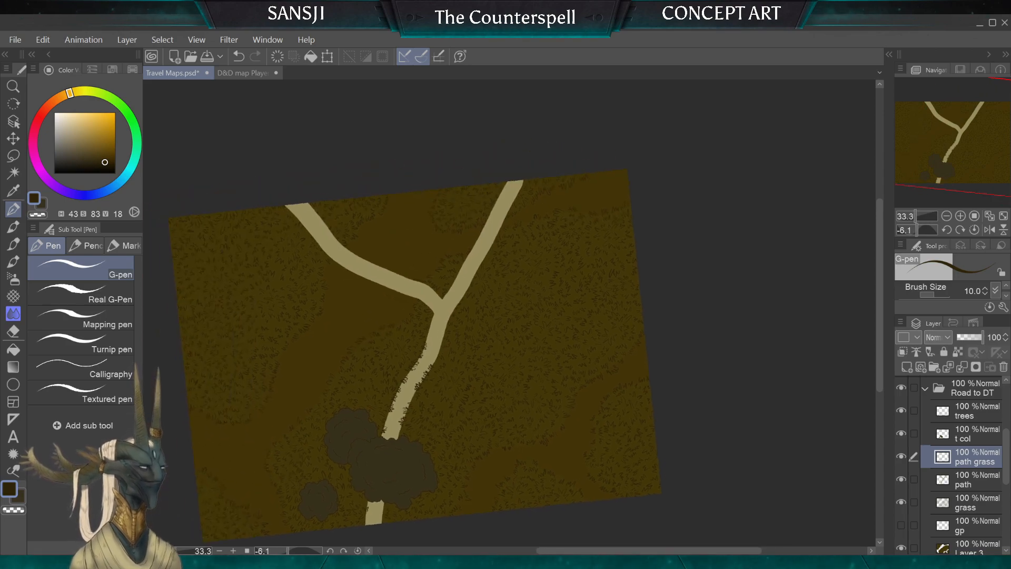
{"action": "scroll", "coordinate": [411, 326], "scroll_direction": "up", "scroll_amount": 3}
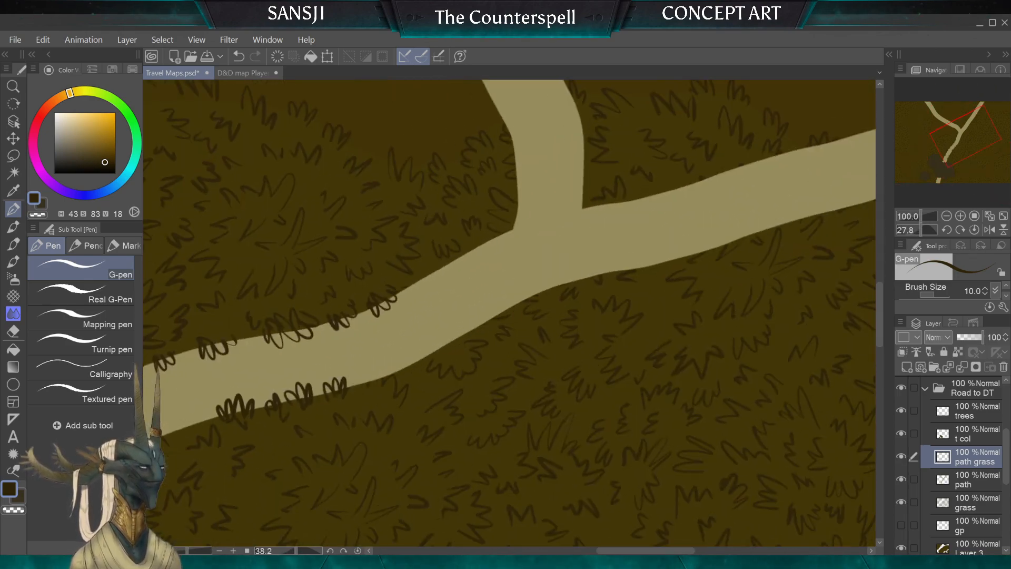
{"action": "scroll", "coordinate": [411, 295], "scroll_direction": "up", "scroll_amount": 1}
{"action": "scroll", "coordinate": [316, 401], "scroll_direction": "up", "scroll_amount": 2}
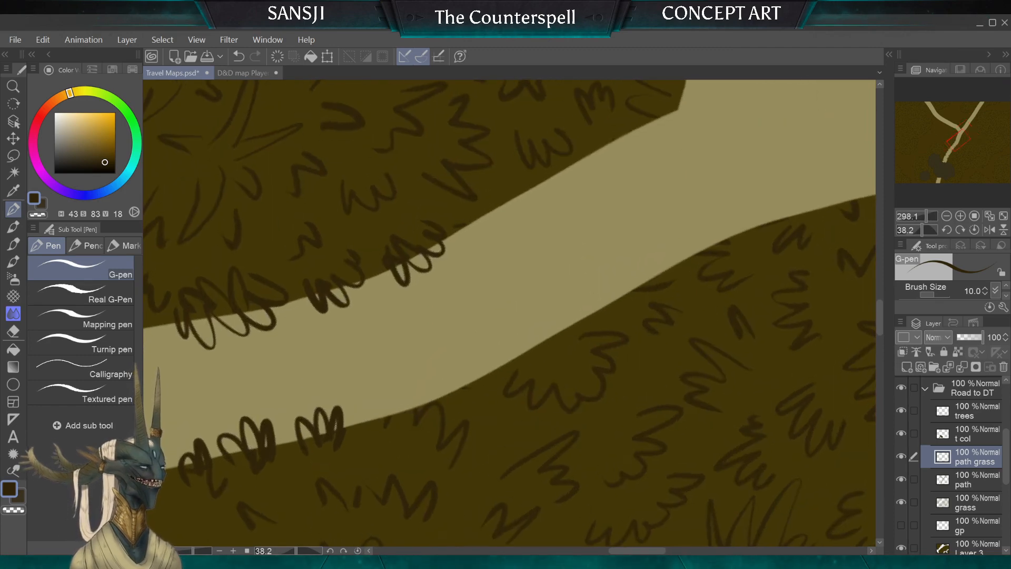
{"action": "mouse_move", "coordinate": [416, 419]}
{"action": "left_mouse_down"}
{"action": "mouse_move", "coordinate": [412, 395]}
{"action": "mouse_move", "coordinate": [385, 424]}
{"action": "left_mouse_up"}
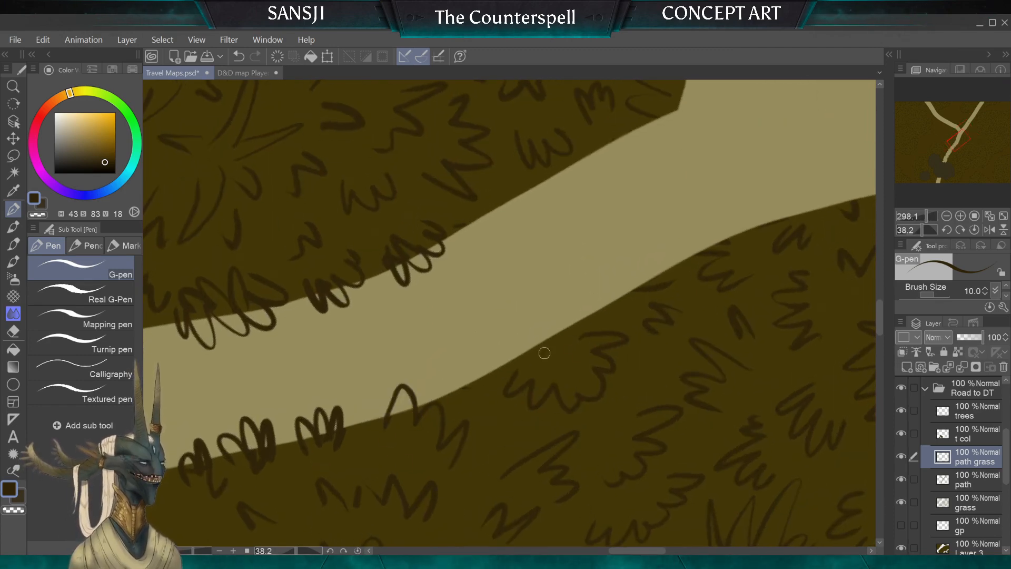
Draw a spiky grass tuft over the fork's west corner and thicken the grass beside it
{"action": "scroll", "coordinate": [560, 391], "scroll_direction": "down", "scroll_amount": 2}
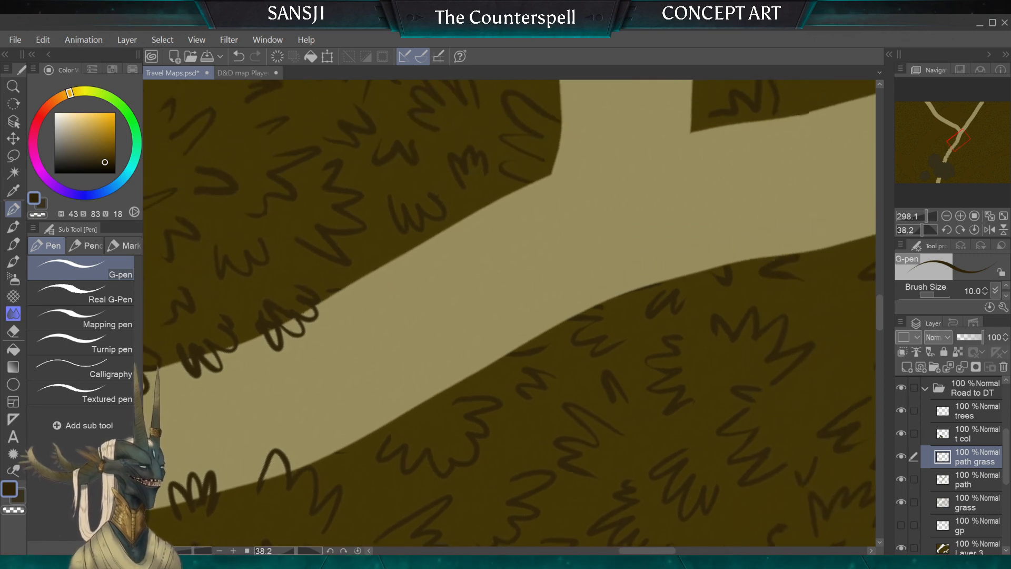
{"action": "scroll", "coordinate": [560, 390], "scroll_direction": "up", "scroll_amount": 3}
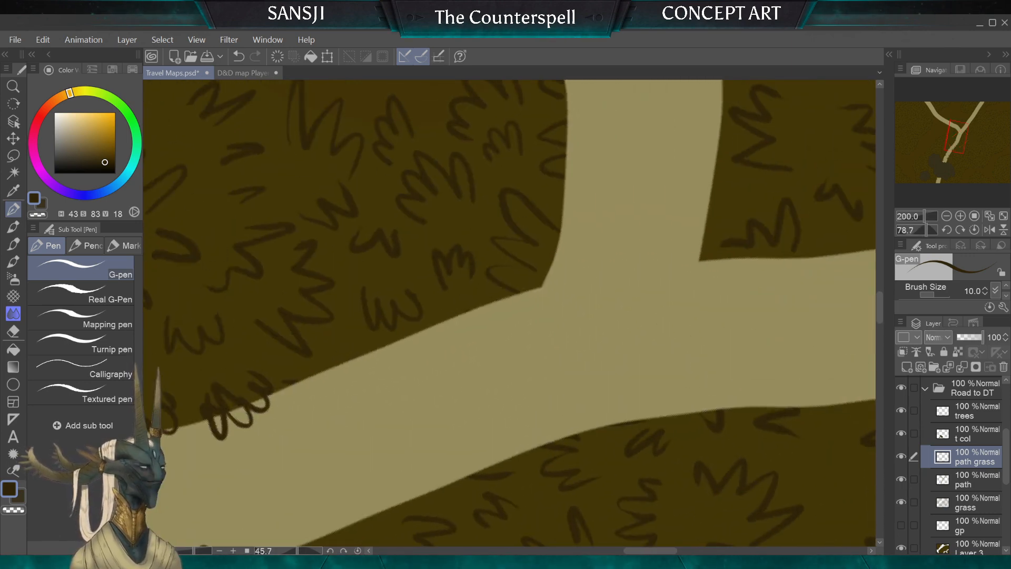
{"action": "scroll", "coordinate": [509, 313], "scroll_direction": "up", "scroll_amount": 1}
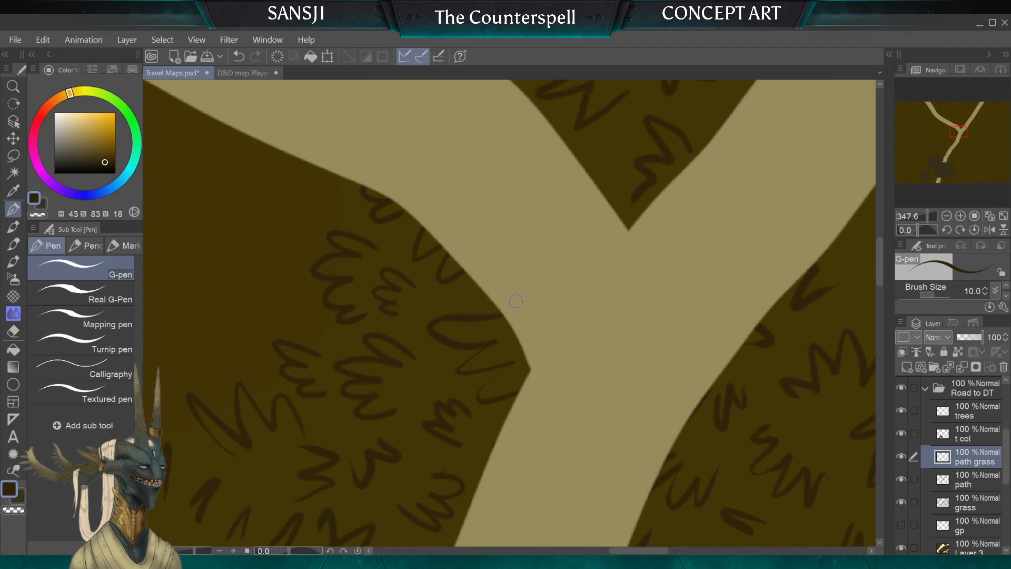
{"action": "mouse_move", "coordinate": [501, 322]}
{"action": "left_mouse_down"}
{"action": "mouse_move", "coordinate": [509, 279]}
{"action": "mouse_move", "coordinate": [538, 316]}
{"action": "mouse_move", "coordinate": [532, 362]}
{"action": "left_mouse_up"}
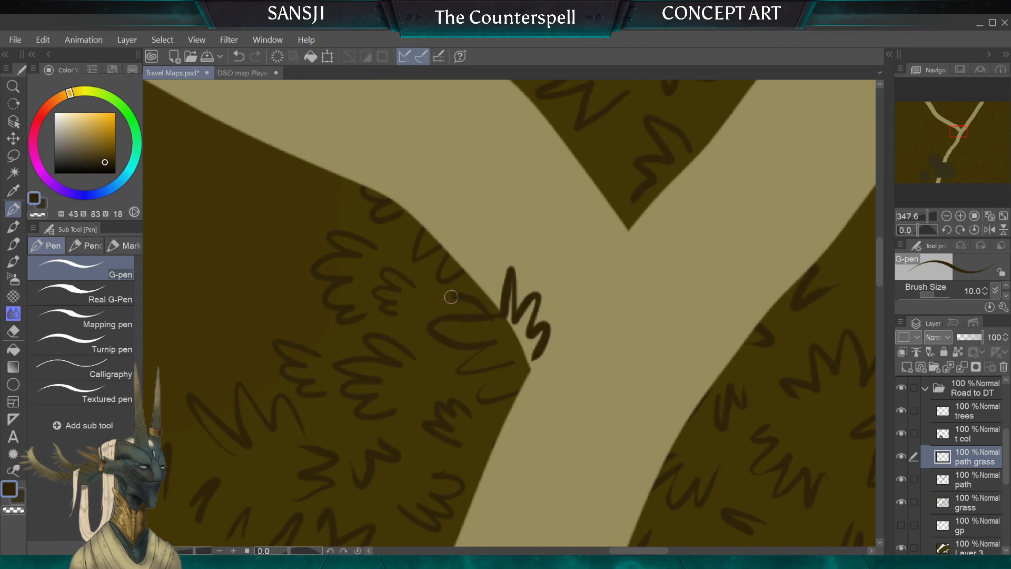
{"action": "left_click_drag", "start_coordinate": [450, 297], "coordinate": [503, 384]}
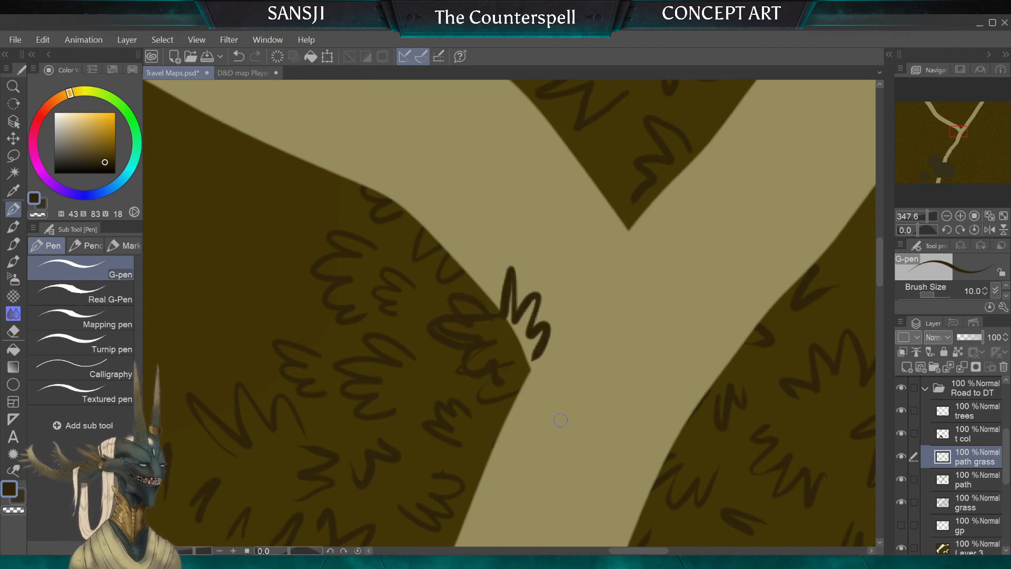
Draw a row of grass tufts over the path's east edge beside the fork, and undo the stray tuft on the opposite edge
{"action": "scroll", "coordinate": [509, 313], "scroll_direction": "down", "scroll_amount": 3}
{"action": "scroll", "coordinate": [509, 313], "scroll_direction": "up", "scroll_amount": 2}
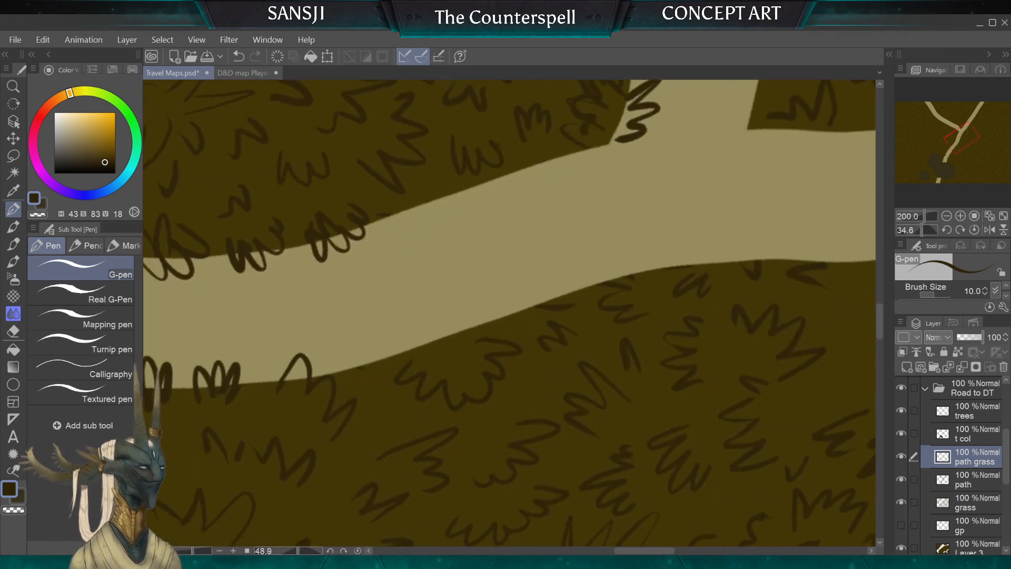
{"action": "scroll", "coordinate": [509, 313], "scroll_direction": "up", "scroll_amount": 2}
{"action": "mouse_move", "coordinate": [524, 334]}
{"action": "left_mouse_down"}
{"action": "mouse_move", "coordinate": [517, 308]}
{"action": "mouse_move", "coordinate": [477, 337]}
{"action": "left_mouse_up"}
{"action": "mouse_move", "coordinate": [593, 319]}
{"action": "left_mouse_down"}
{"action": "mouse_move", "coordinate": [577, 306]}
{"action": "mouse_move", "coordinate": [553, 318]}
{"action": "left_mouse_up"}
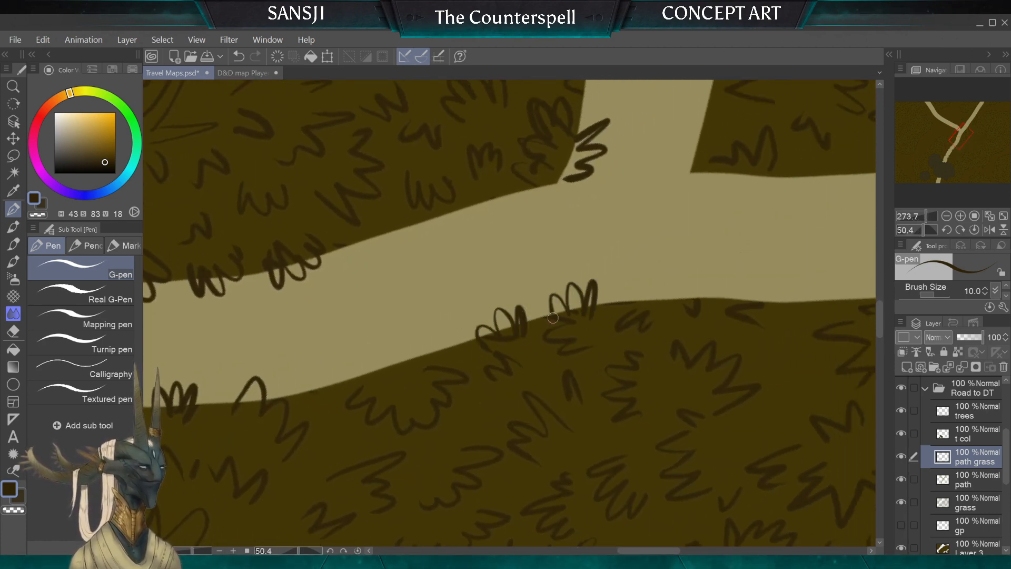
{"action": "mouse_move", "coordinate": [659, 304]}
{"action": "left_mouse_down"}
{"action": "mouse_move", "coordinate": [616, 301]}
{"action": "mouse_move", "coordinate": [680, 295]}
{"action": "mouse_move", "coordinate": [690, 316]}
{"action": "left_mouse_up"}
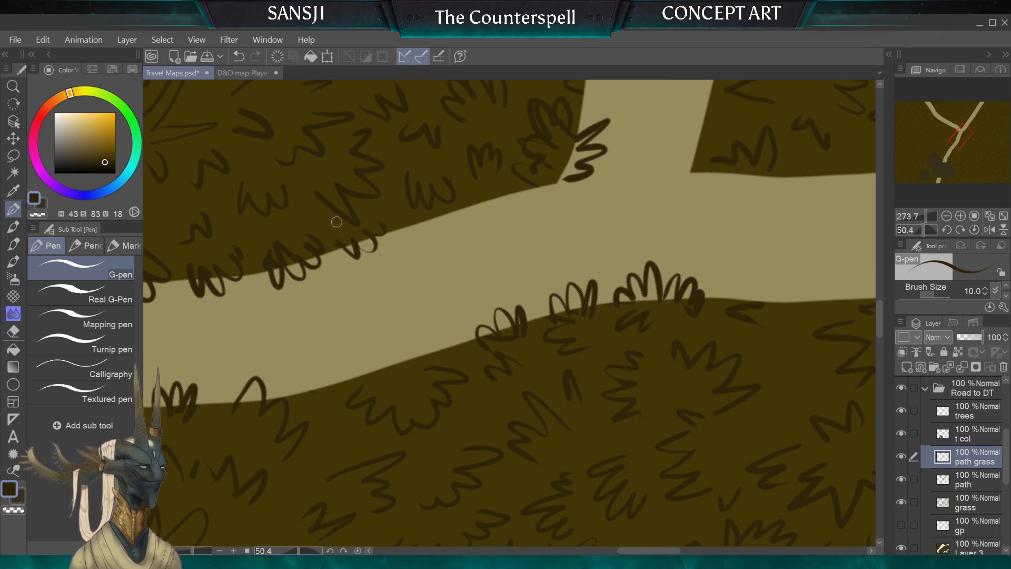
{"action": "key", "text": "ctrl+z"}
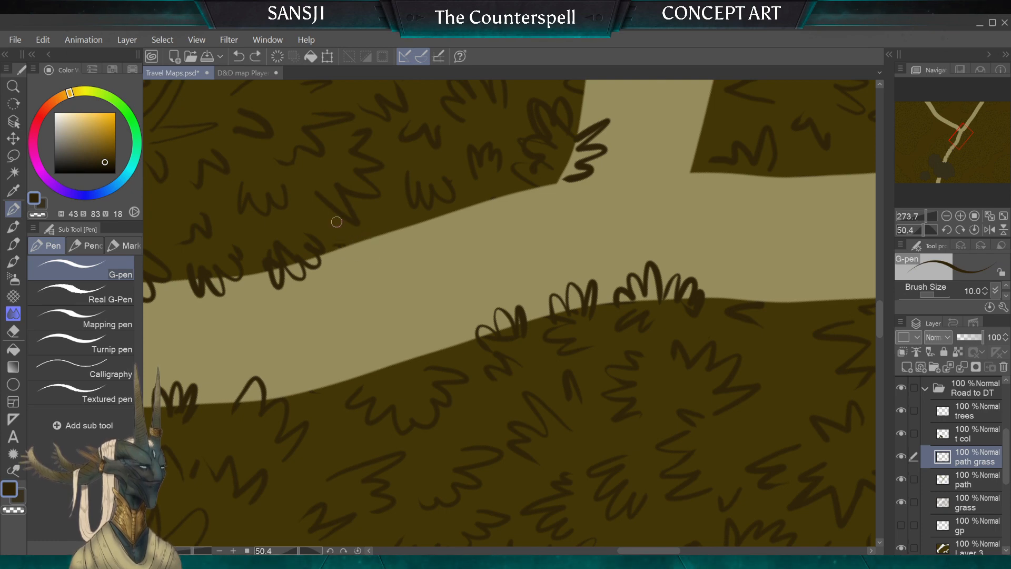
Draw grass tufts over the east edge of the right-hand branch, just past the fork
{"action": "mouse_move", "coordinate": [801, 306]}
{"action": "left_mouse_down"}
{"action": "mouse_move", "coordinate": [544, 402]}
{"action": "mouse_move", "coordinate": [505, 402]}
{"action": "mouse_move", "coordinate": [508, 382]}
{"action": "mouse_move", "coordinate": [437, 405]}
{"action": "left_mouse_up"}
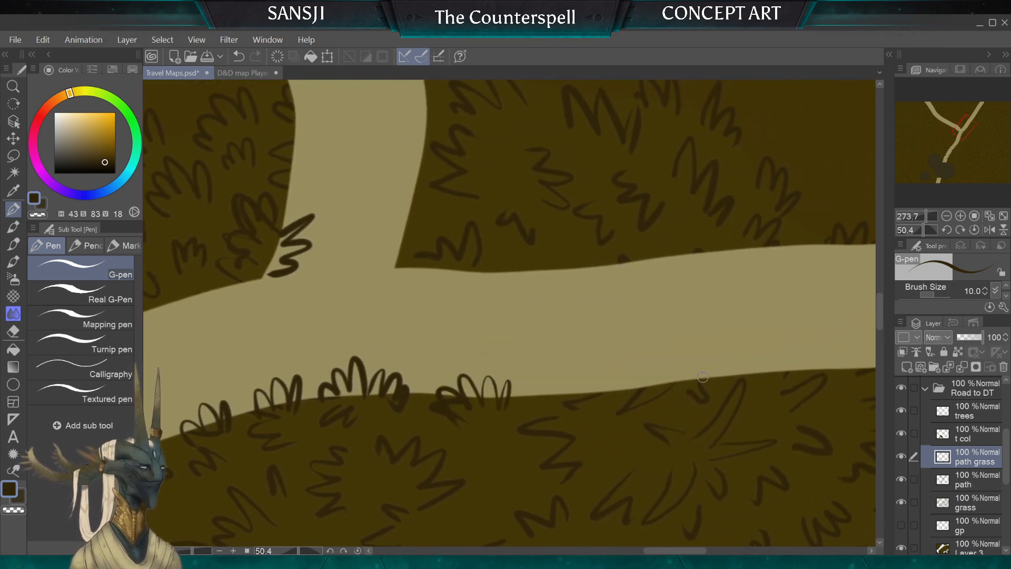
{"action": "mouse_move", "coordinate": [703, 377]}
{"action": "left_mouse_down"}
{"action": "mouse_move", "coordinate": [637, 367]}
{"action": "mouse_move", "coordinate": [623, 395]}
{"action": "left_mouse_up"}
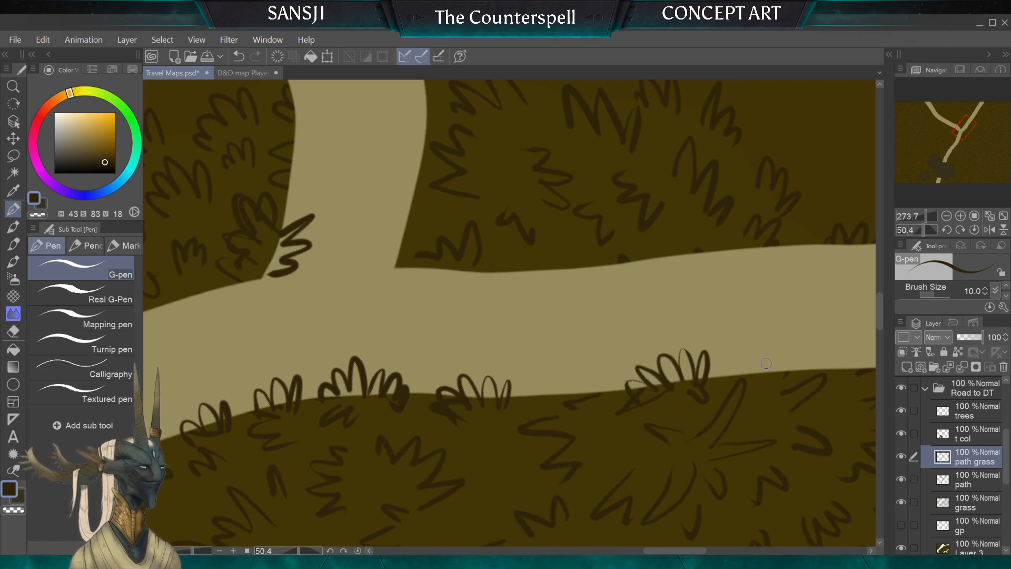
{"action": "mouse_move", "coordinate": [793, 377]}
{"action": "left_mouse_down"}
{"action": "mouse_move", "coordinate": [777, 358]}
{"action": "mouse_move", "coordinate": [760, 369]}
{"action": "left_mouse_up"}
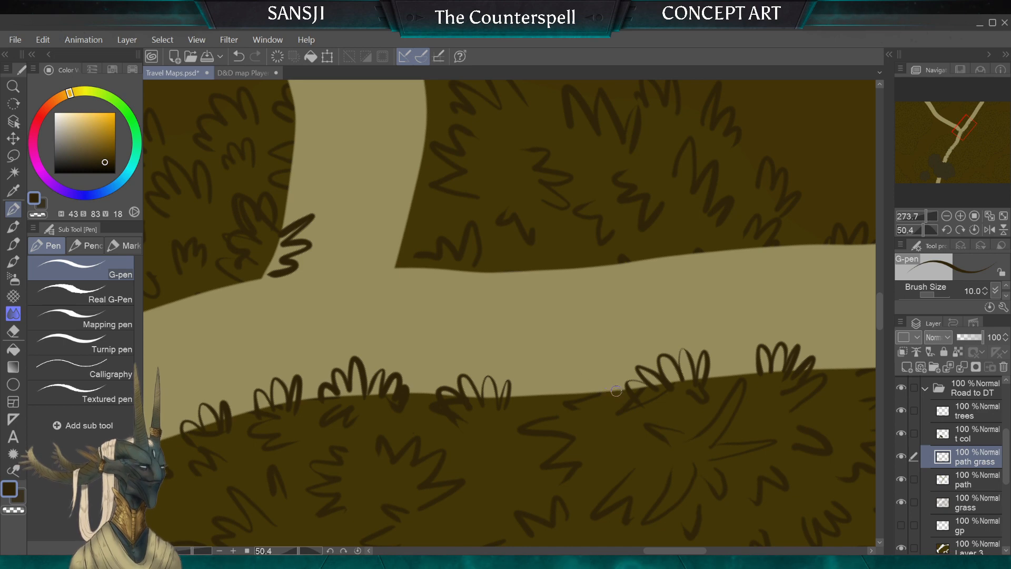
{"action": "mouse_move", "coordinate": [621, 392]}
{"action": "left_mouse_down"}
{"action": "mouse_move", "coordinate": [592, 365]}
{"action": "mouse_move", "coordinate": [567, 395]}
{"action": "left_mouse_up"}
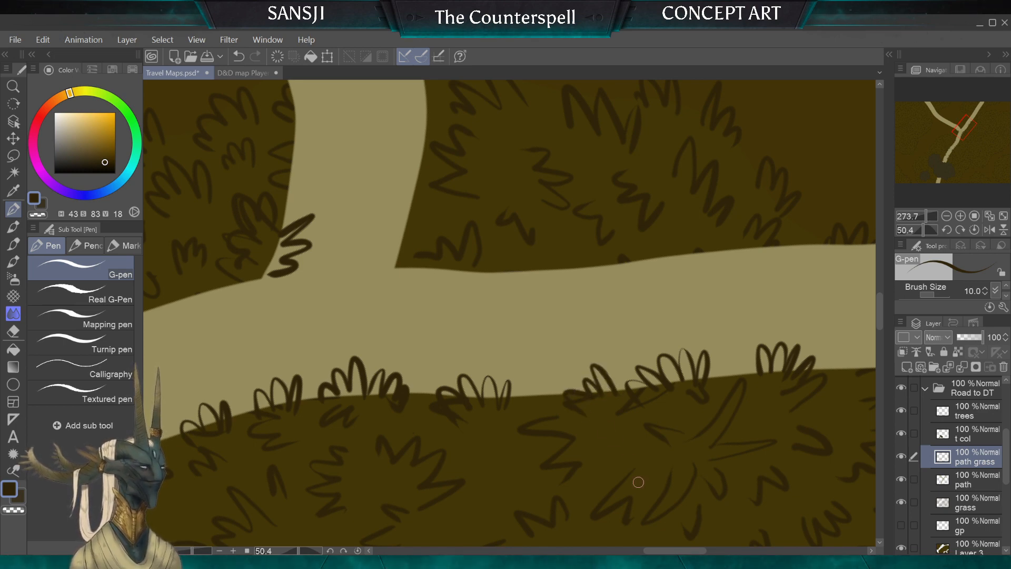
Continue the grass tufts farther up the east edge of the right-hand branch, around its middle
{"action": "left_click_drag", "start_coordinate": [639, 482], "coordinate": [394, 488]}
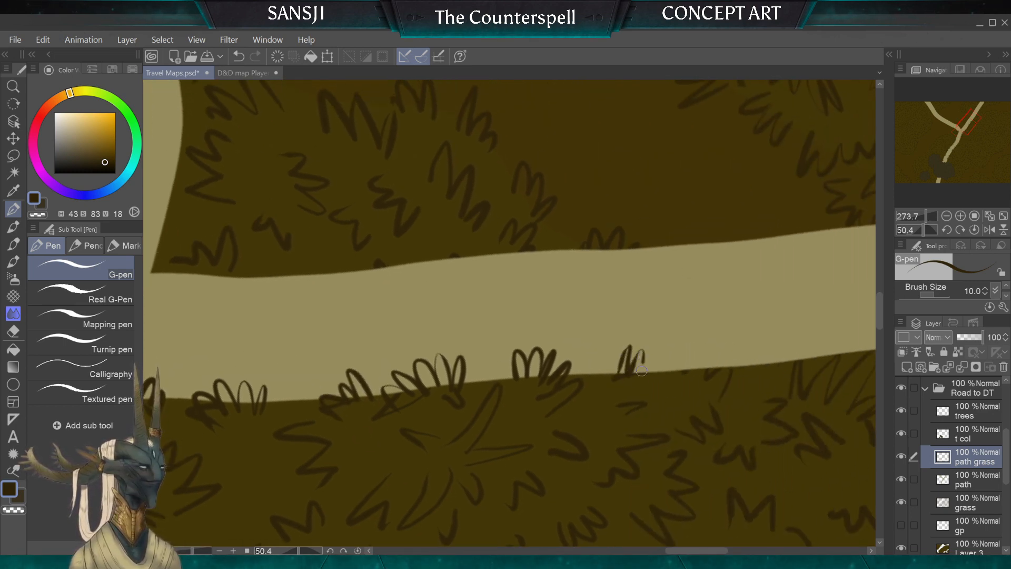
{"action": "mouse_move", "coordinate": [642, 371]}
{"action": "left_mouse_down"}
{"action": "mouse_move", "coordinate": [659, 373]}
{"action": "mouse_move", "coordinate": [601, 364]}
{"action": "mouse_move", "coordinate": [595, 379]}
{"action": "left_mouse_up"}
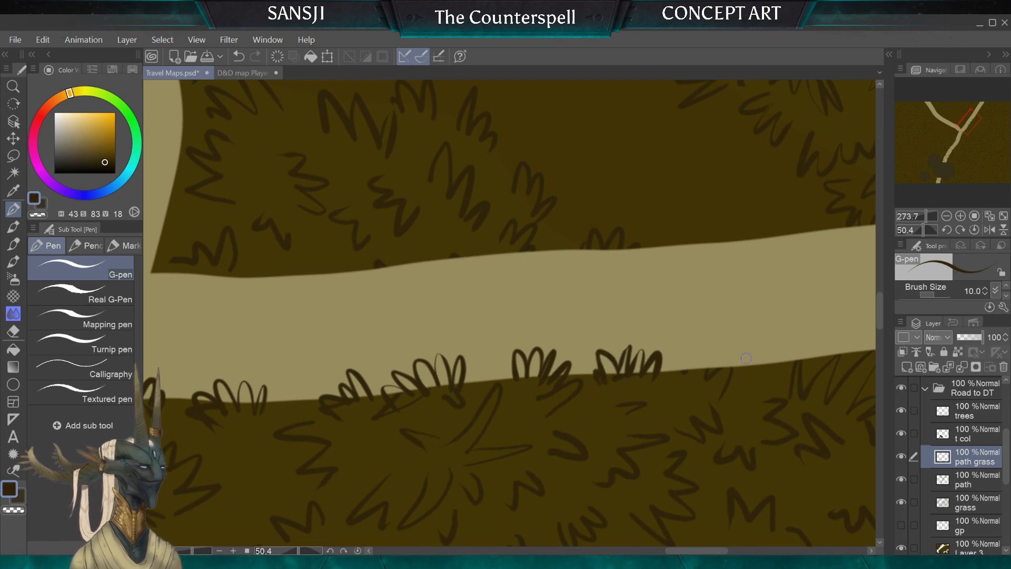
{"action": "mouse_move", "coordinate": [737, 371]}
{"action": "left_mouse_down"}
{"action": "mouse_move", "coordinate": [751, 359]}
{"action": "mouse_move", "coordinate": [732, 353]}
{"action": "mouse_move", "coordinate": [685, 379]}
{"action": "mouse_move", "coordinate": [511, 424]}
{"action": "left_mouse_up"}
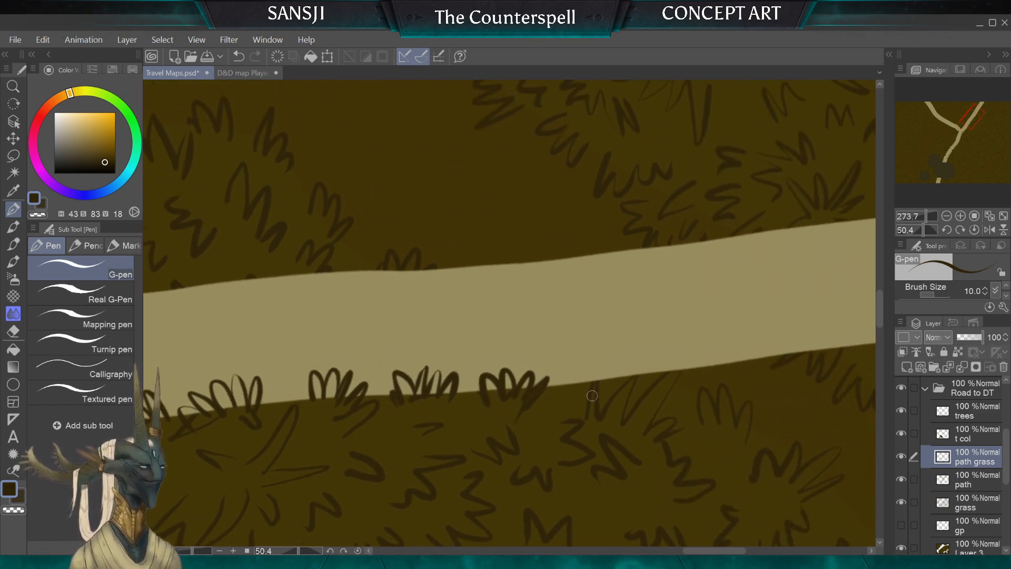
Extend the tall blades of the existing grass clump so their pointed tips overlap the branch's east edge
{"action": "mouse_move", "coordinate": [592, 395]}
{"action": "left_mouse_down"}
{"action": "mouse_move", "coordinate": [598, 369]}
{"action": "mouse_move", "coordinate": [600, 389]}
{"action": "left_mouse_up"}
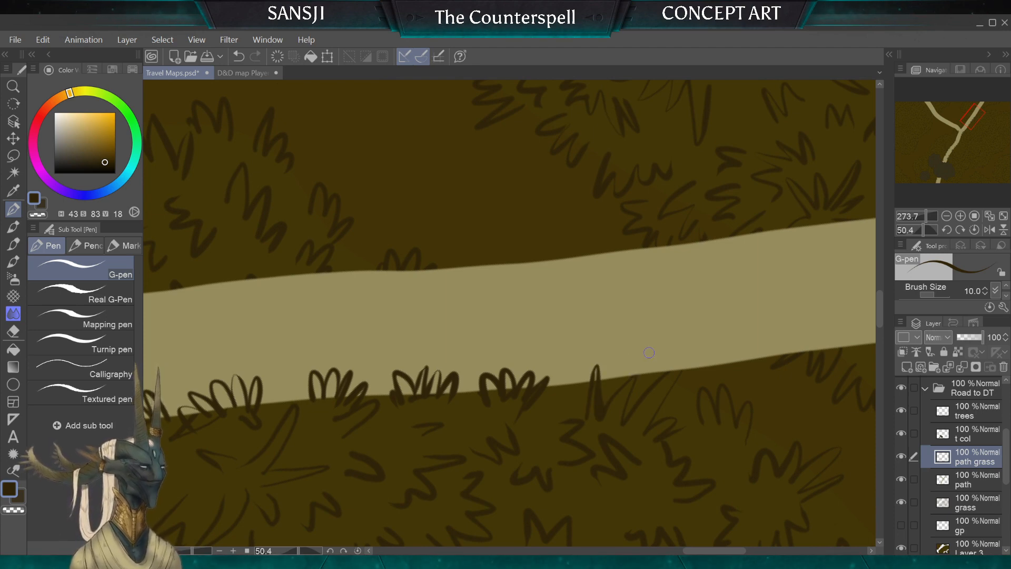
{"action": "scroll", "coordinate": [649, 352], "scroll_direction": "up", "scroll_amount": 5}
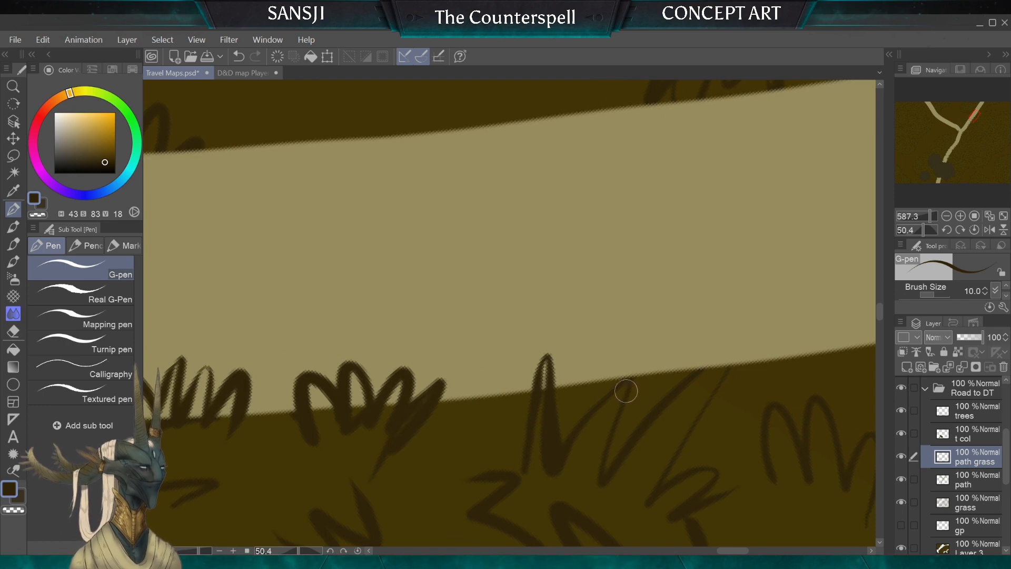
{"action": "left_click_drag", "start_coordinate": [631, 385], "coordinate": [633, 370]}
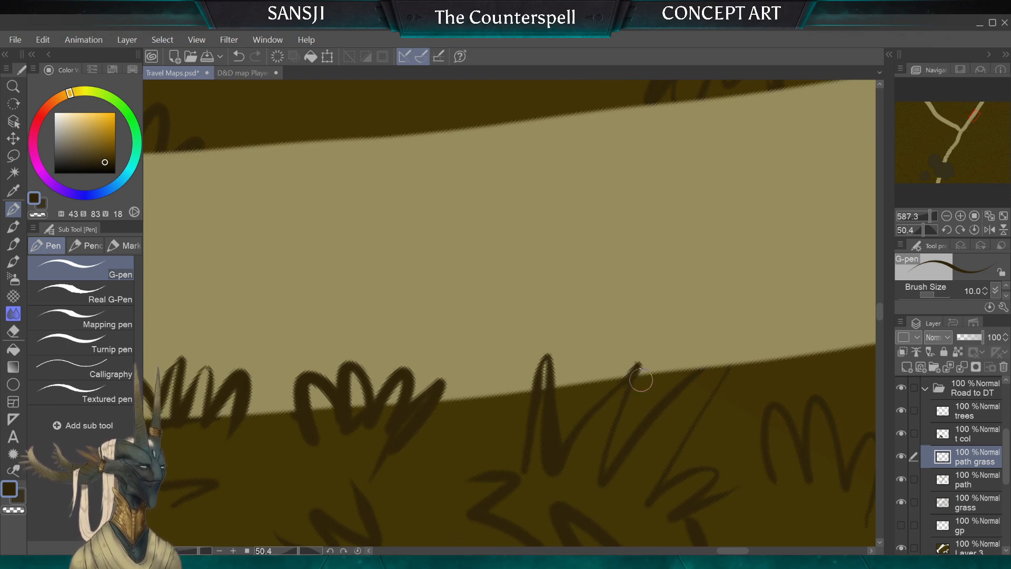
{"action": "mouse_move", "coordinate": [711, 364]}
{"action": "left_mouse_down"}
{"action": "mouse_move", "coordinate": [736, 338]}
{"action": "mouse_move", "coordinate": [700, 372]}
{"action": "left_mouse_up"}
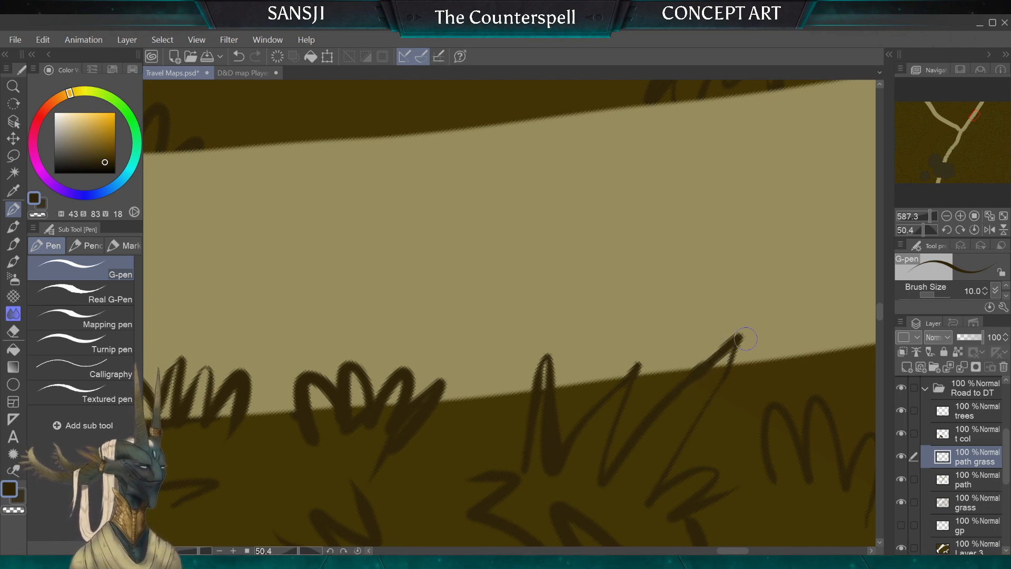
Draw grass tufts over the last stretch of the right-hand branch's east edge, up to the map's border
{"action": "scroll", "coordinate": [510, 313], "scroll_direction": "down", "scroll_amount": 5}
{"action": "left_click_drag", "start_coordinate": [537, 311], "coordinate": [482, 317]}
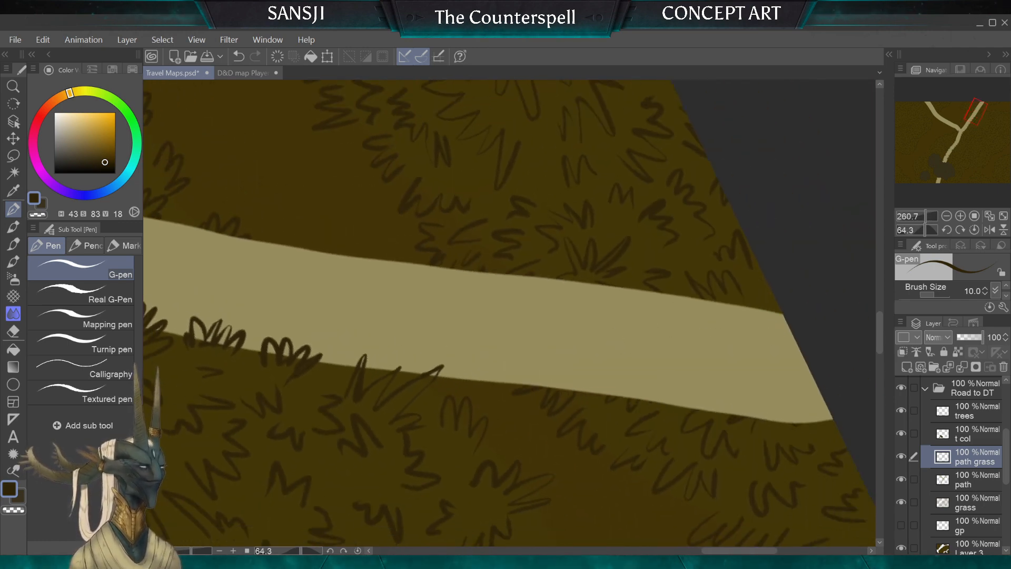
{"action": "scroll", "coordinate": [592, 383], "scroll_direction": "up", "scroll_amount": 2}
{"action": "left_click_drag", "start_coordinate": [584, 376], "coordinate": [557, 398]}
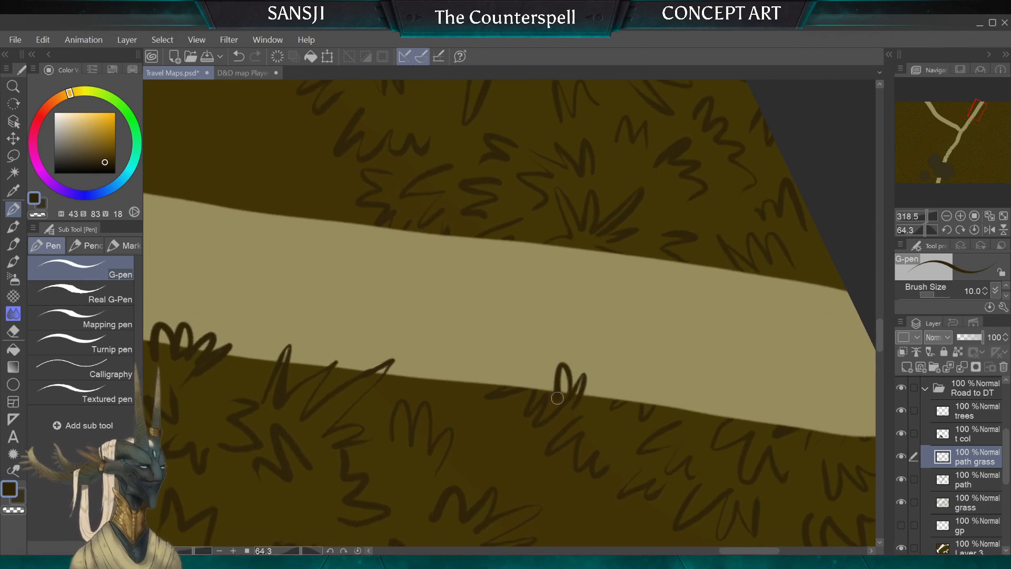
{"action": "left_click_drag", "start_coordinate": [668, 410], "coordinate": [610, 407]}
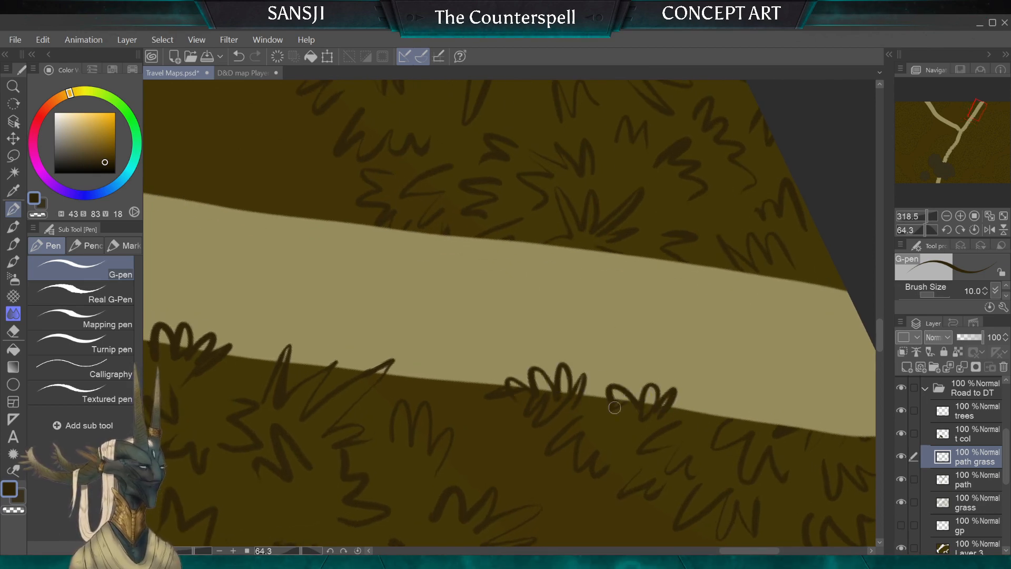
{"action": "mouse_move", "coordinate": [832, 447]}
{"action": "left_mouse_down"}
{"action": "mouse_move", "coordinate": [824, 410]}
{"action": "mouse_move", "coordinate": [788, 415]}
{"action": "mouse_move", "coordinate": [793, 459]}
{"action": "left_mouse_up"}
{"action": "scroll", "coordinate": [793, 459], "scroll_direction": "down", "scroll_amount": 2}
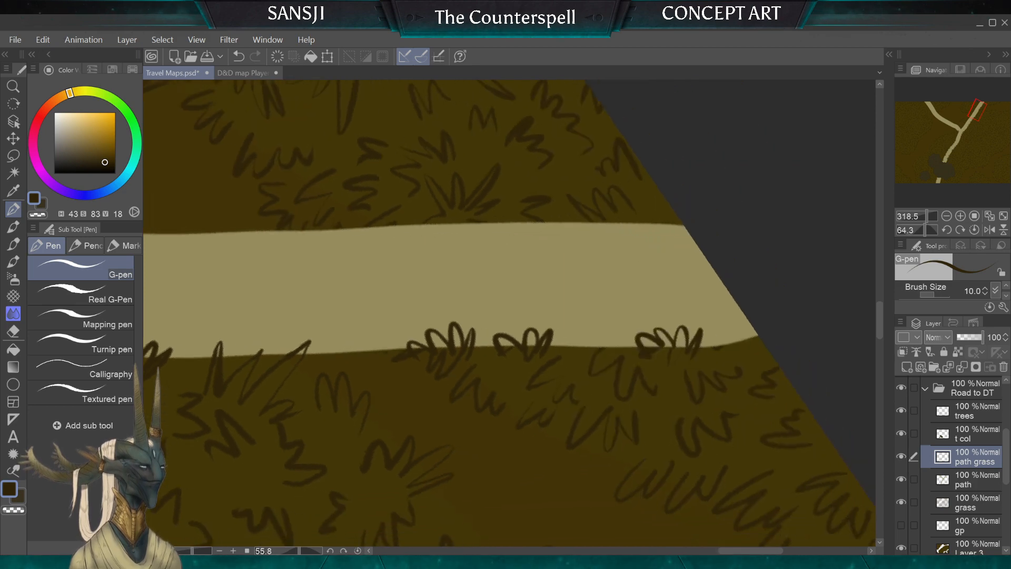
{"action": "scroll", "coordinate": [715, 348], "scroll_direction": "up", "scroll_amount": 3}
{"action": "mouse_move", "coordinate": [715, 348]}
{"action": "left_mouse_down"}
{"action": "mouse_move", "coordinate": [703, 330]}
{"action": "mouse_move", "coordinate": [682, 361]}
{"action": "left_mouse_up"}
{"action": "scroll", "coordinate": [667, 422], "scroll_direction": "down", "scroll_amount": 6}
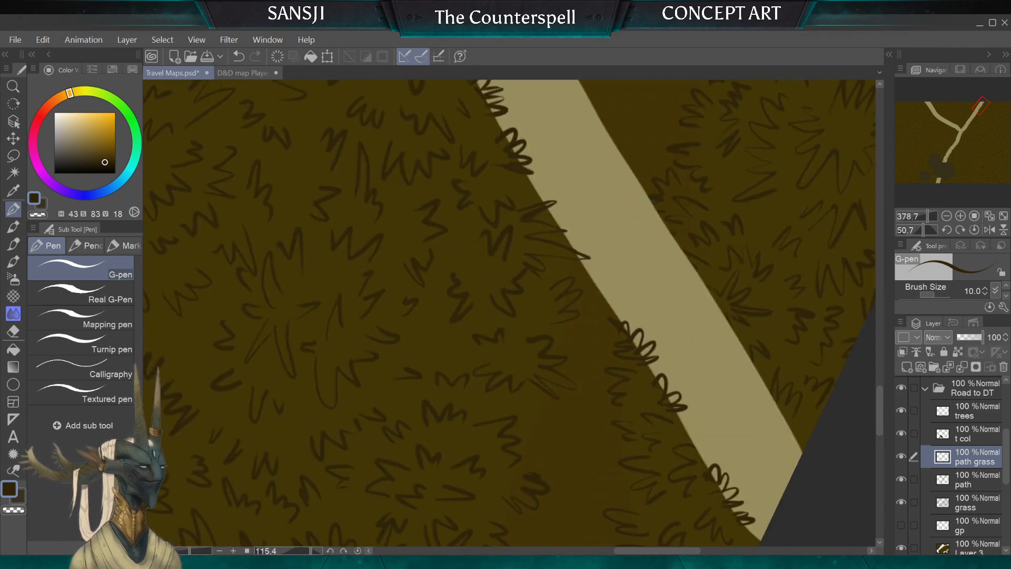
Draw two grass tufts over the west edge of the right-hand branch, starting at the map's border
{"action": "scroll", "coordinate": [665, 418], "scroll_direction": "up", "scroll_amount": 5}
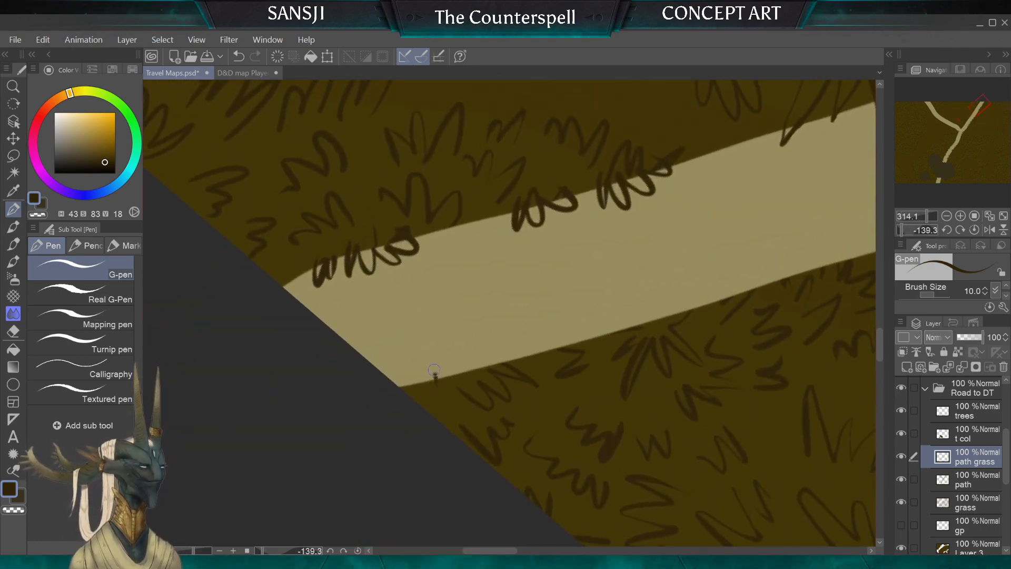
{"action": "left_click_drag", "start_coordinate": [435, 385], "coordinate": [421, 392]}
{"action": "left_click_drag", "start_coordinate": [452, 350], "coordinate": [515, 388]}
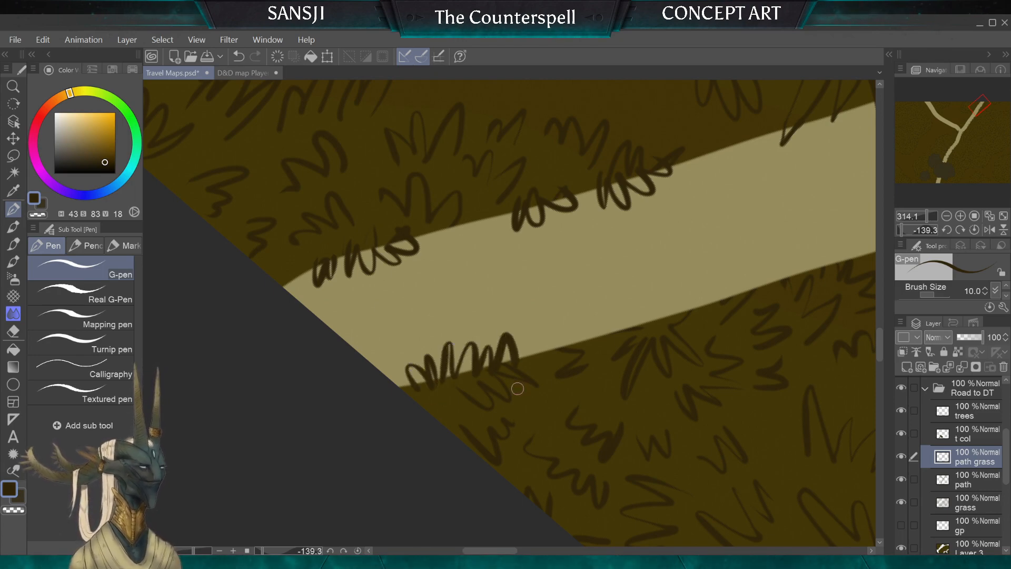
{"action": "mouse_move", "coordinate": [589, 341]}
{"action": "left_mouse_down"}
{"action": "mouse_move", "coordinate": [564, 325]}
{"action": "mouse_move", "coordinate": [539, 335]}
{"action": "left_mouse_up"}
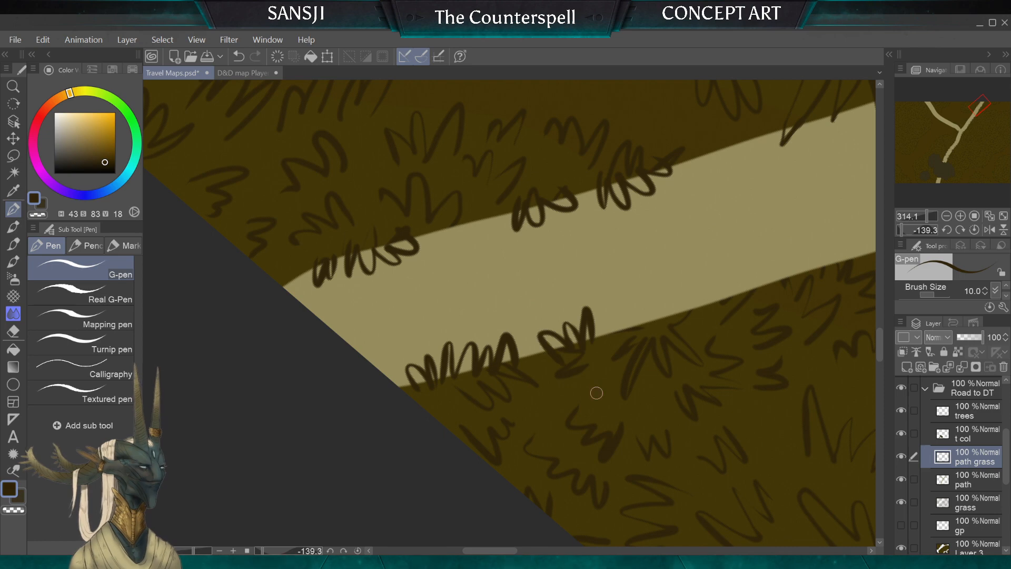
Draw pointed blades fanning from the existing grass clump over the branch's west edge, undoing and redrawing strokes to refine their shape
{"action": "left_click_drag", "start_coordinate": [674, 319], "coordinate": [621, 325]}
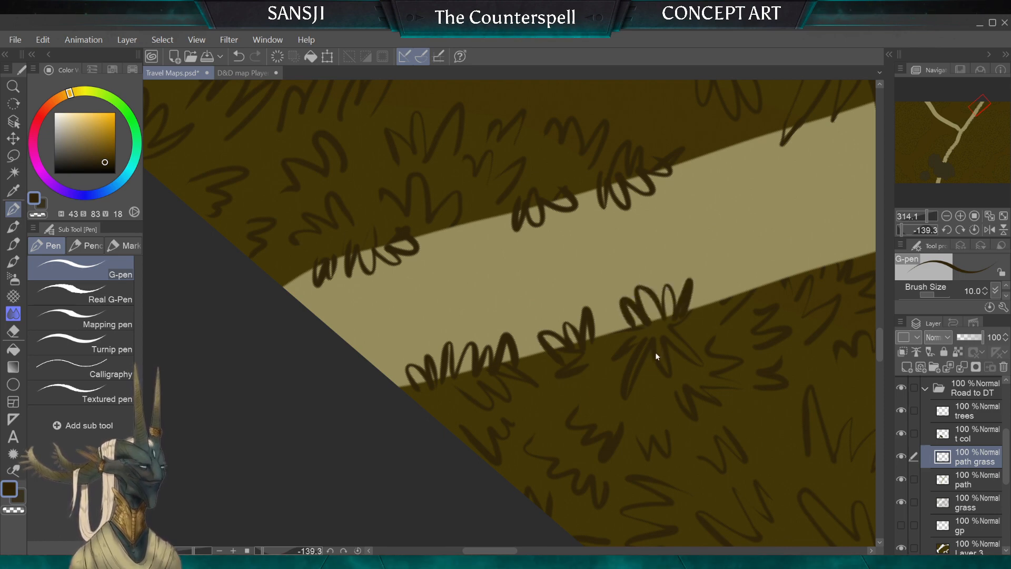
{"action": "key", "text": "ctrl+z"}
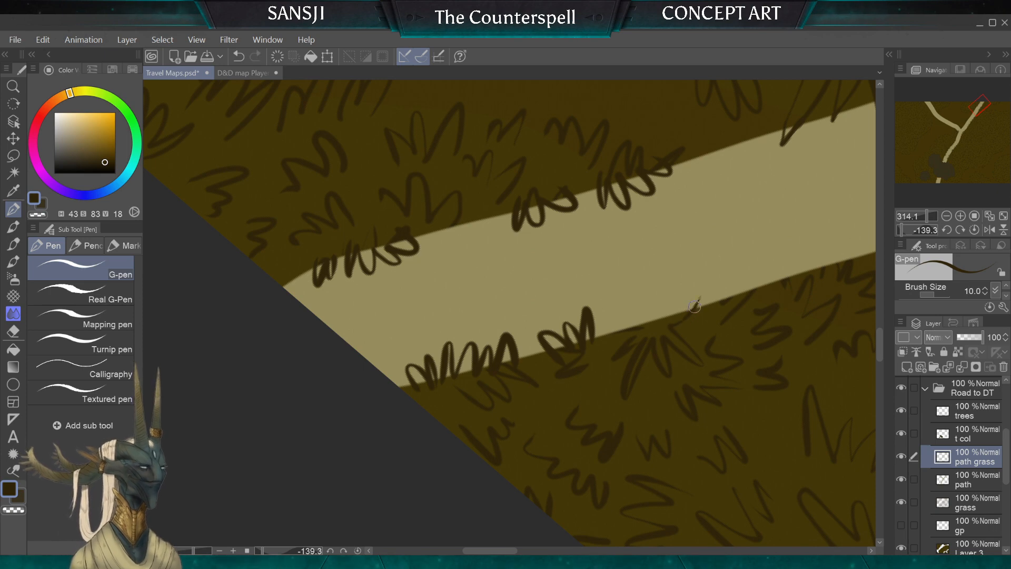
{"action": "mouse_move", "coordinate": [698, 298]}
{"action": "left_mouse_down"}
{"action": "mouse_move", "coordinate": [671, 318]}
{"action": "mouse_move", "coordinate": [672, 294]}
{"action": "mouse_move", "coordinate": [660, 311]}
{"action": "mouse_move", "coordinate": [649, 293]}
{"action": "mouse_move", "coordinate": [632, 325]}
{"action": "left_mouse_up"}
{"action": "key", "text": "ctrl+z"}
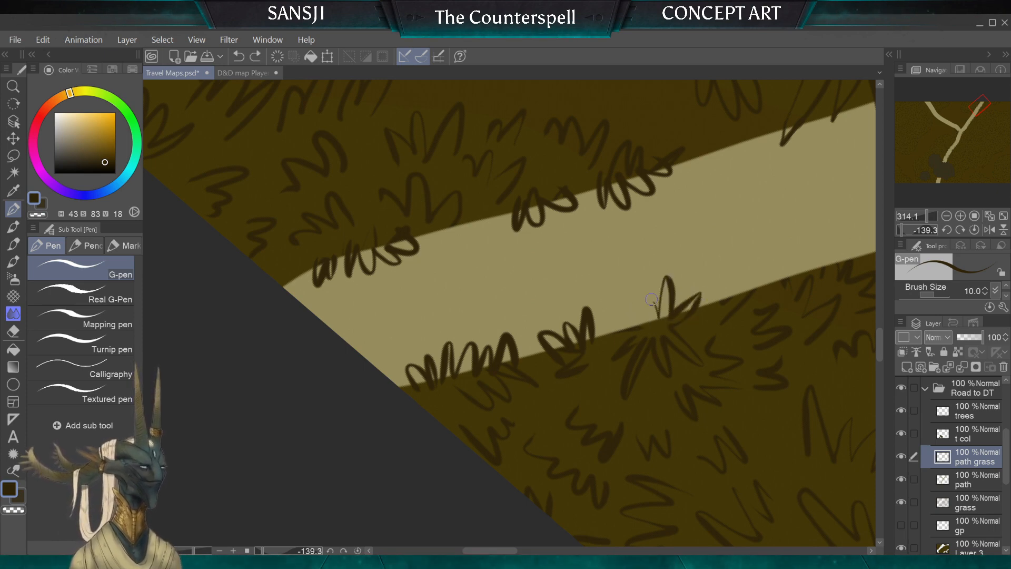
{"action": "key", "text": "ctrl+z"}
{"action": "mouse_move", "coordinate": [656, 319]}
{"action": "left_mouse_down"}
{"action": "mouse_move", "coordinate": [669, 280]}
{"action": "mouse_move", "coordinate": [653, 318]}
{"action": "left_mouse_up"}
{"action": "key", "text": "ctrl+z"}
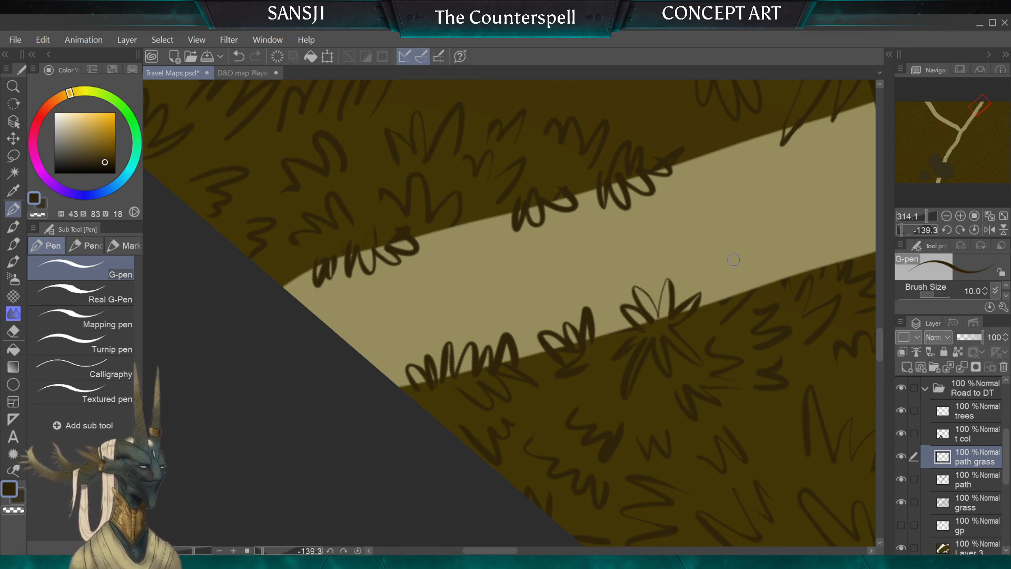
Draw three small grass tufts over the west edge just past the fanned clump, redrawing the farthest one smaller
{"action": "mouse_move", "coordinate": [733, 260]}
{"action": "left_mouse_down"}
{"action": "mouse_move", "coordinate": [543, 282]}
{"action": "mouse_move", "coordinate": [530, 331]}
{"action": "left_mouse_up"}
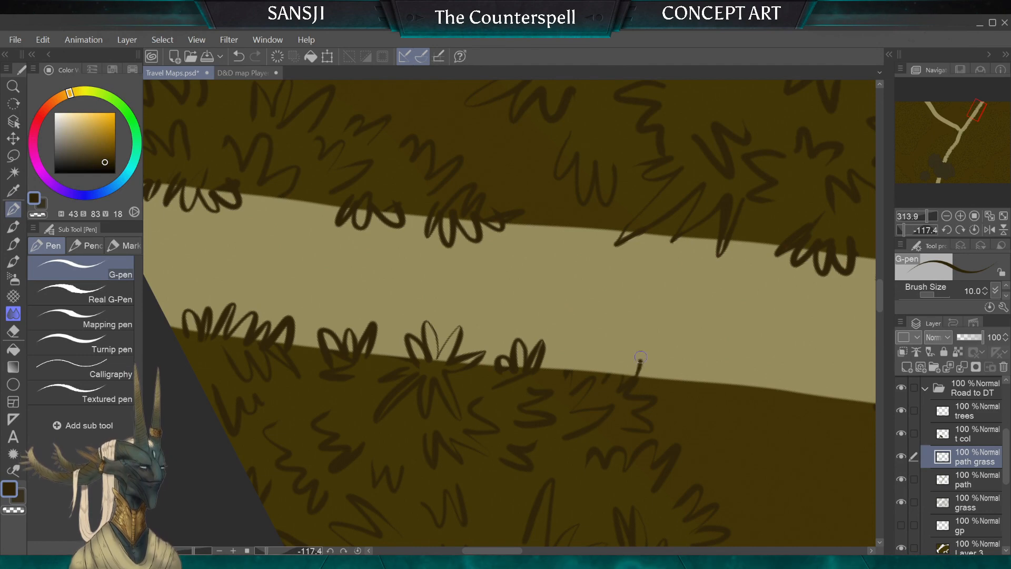
{"action": "left_click_drag", "start_coordinate": [641, 356], "coordinate": [620, 387]}
{"action": "left_click_drag", "start_coordinate": [598, 355], "coordinate": [617, 387]}
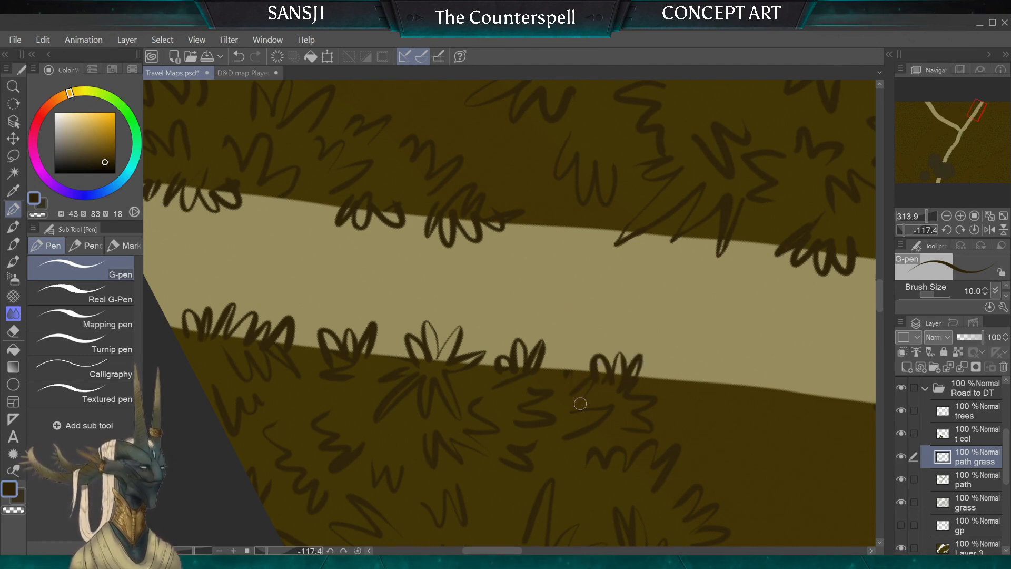
{"action": "key", "text": "ctrl+z"}
{"action": "key", "text": "ctrl+z"}
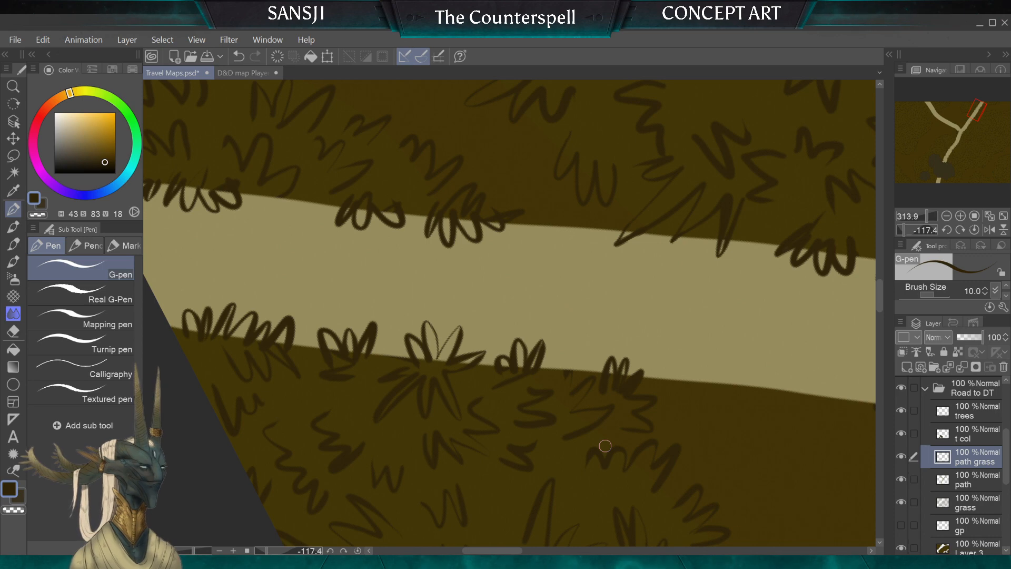
{"action": "left_click_drag", "start_coordinate": [580, 350], "coordinate": [568, 373]}
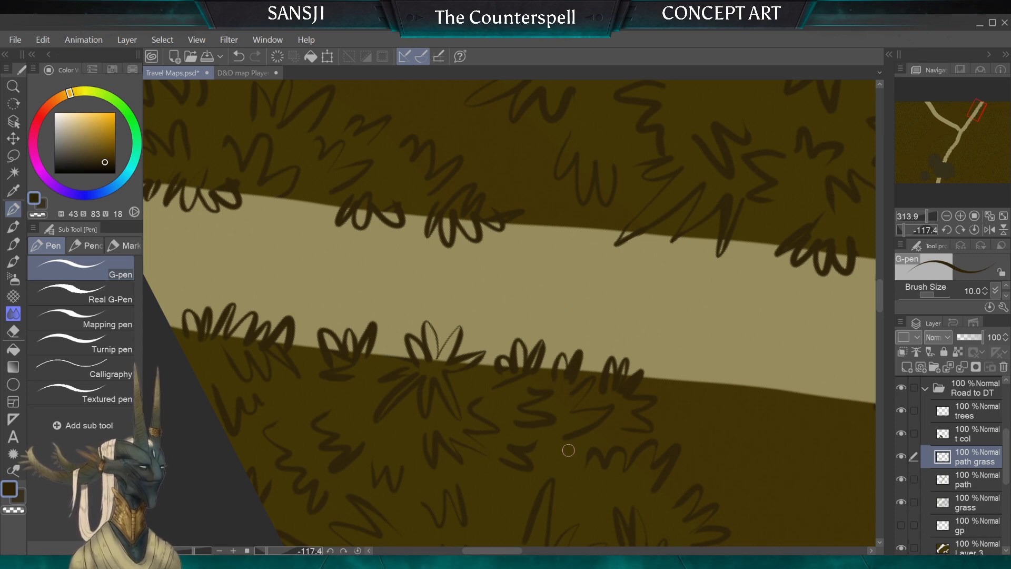
Thin the strokes of the middle small tuft with the Hard eraser, reducing its brush size to 6.0
{"action": "scroll", "coordinate": [568, 450], "scroll_direction": "right", "scroll_amount": 3}
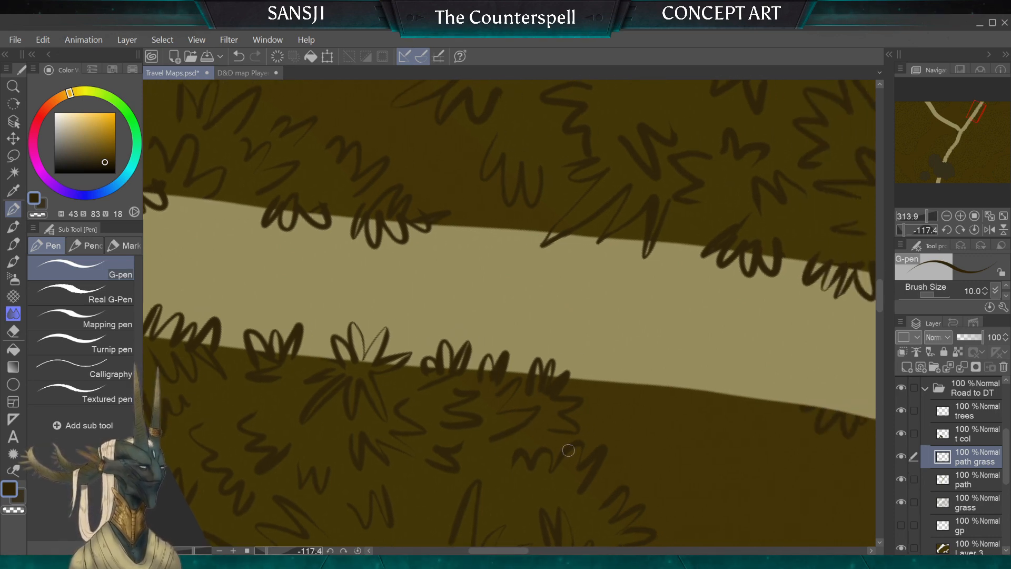
{"action": "key", "text": "e"}
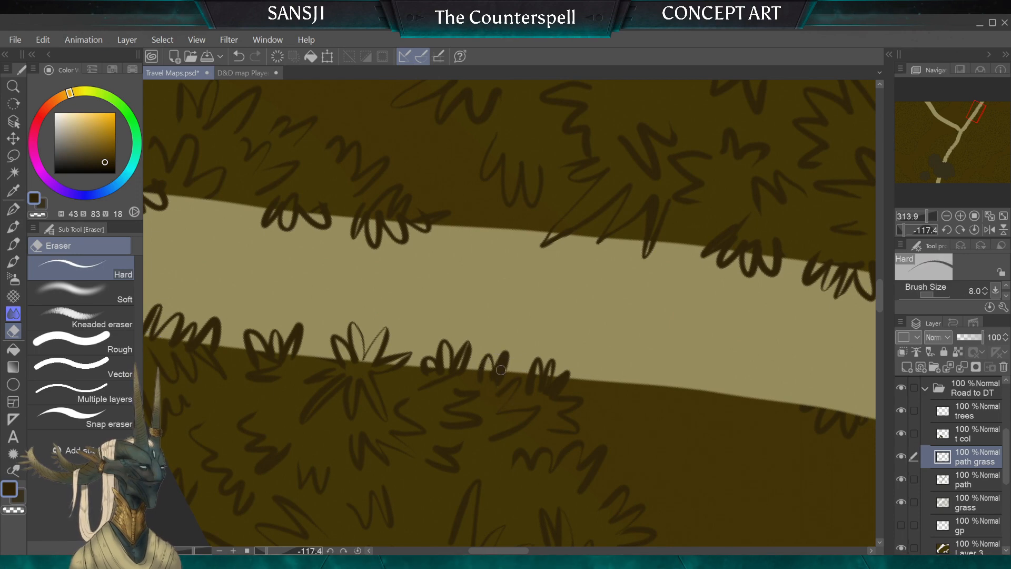
{"action": "key", "text": "bracketleft"}
{"action": "key", "text": "bracketleft"}
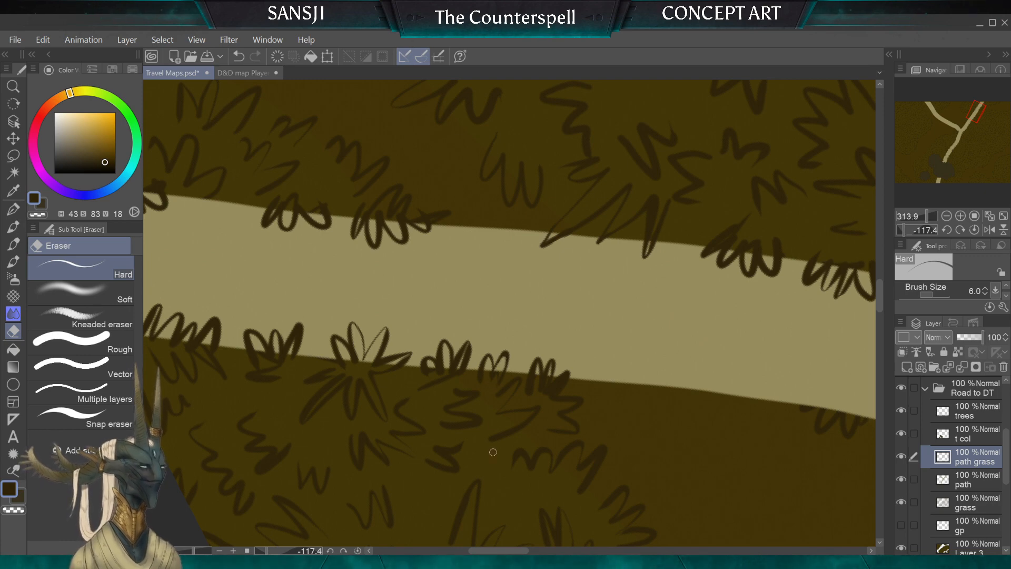
Return to the G-pen and draw a grass tuft over the isolated blades midway along the branch's west edge, redrawing it once
{"action": "left_click_drag", "start_coordinate": [493, 452], "coordinate": [348, 432]}
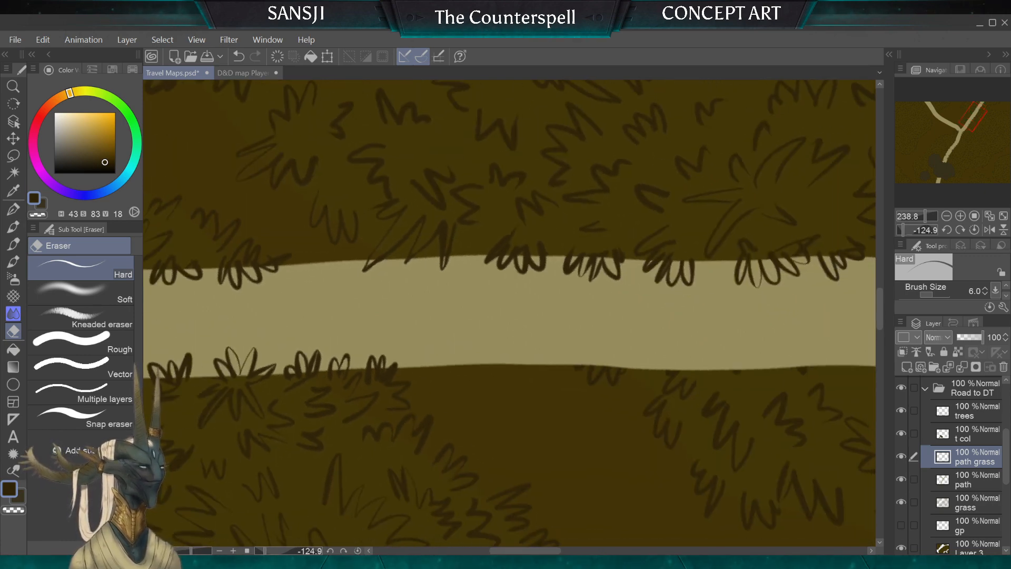
{"action": "key", "text": "p"}
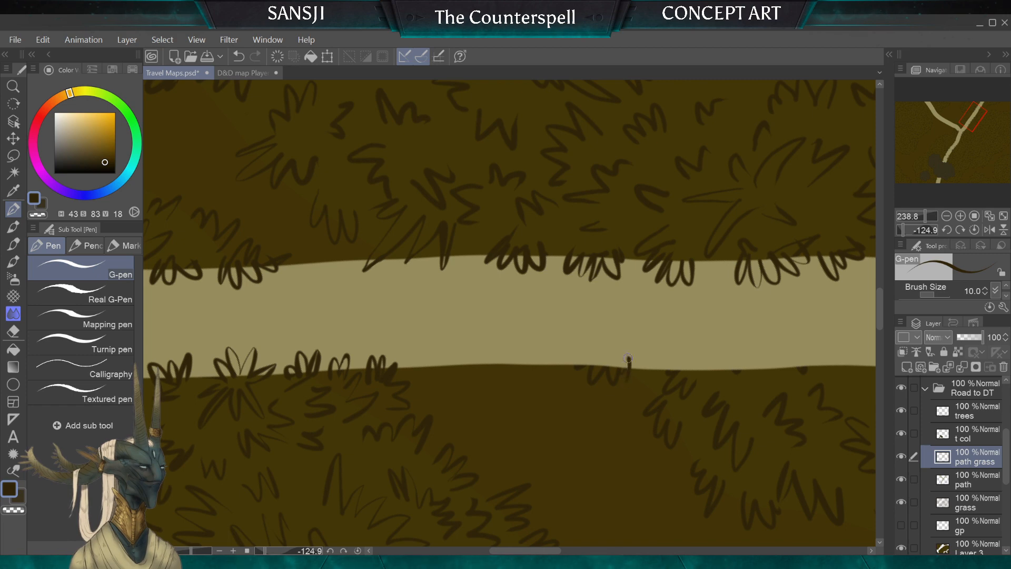
{"action": "left_click_drag", "start_coordinate": [597, 350], "coordinate": [585, 368]}
{"action": "left_click_drag", "start_coordinate": [579, 353], "coordinate": [581, 377]}
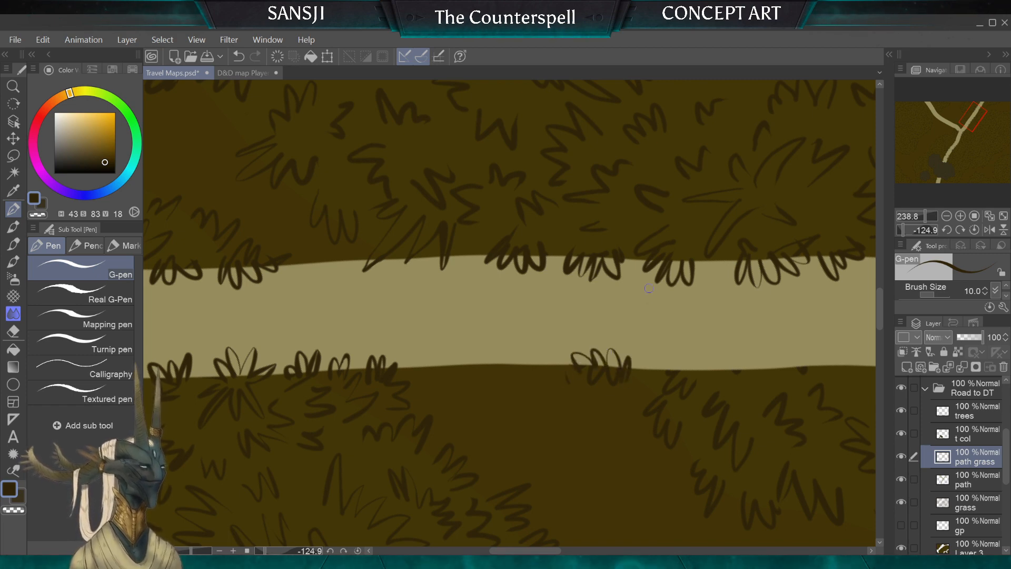
{"action": "key", "text": "ctrl+z"}
{"action": "key", "text": "ctrl+z"}
{"action": "key", "text": "ctrl+z"}
{"action": "mouse_move", "coordinate": [638, 365]}
{"action": "left_mouse_down"}
{"action": "mouse_move", "coordinate": [632, 349]}
{"action": "mouse_move", "coordinate": [581, 367]}
{"action": "left_mouse_up"}
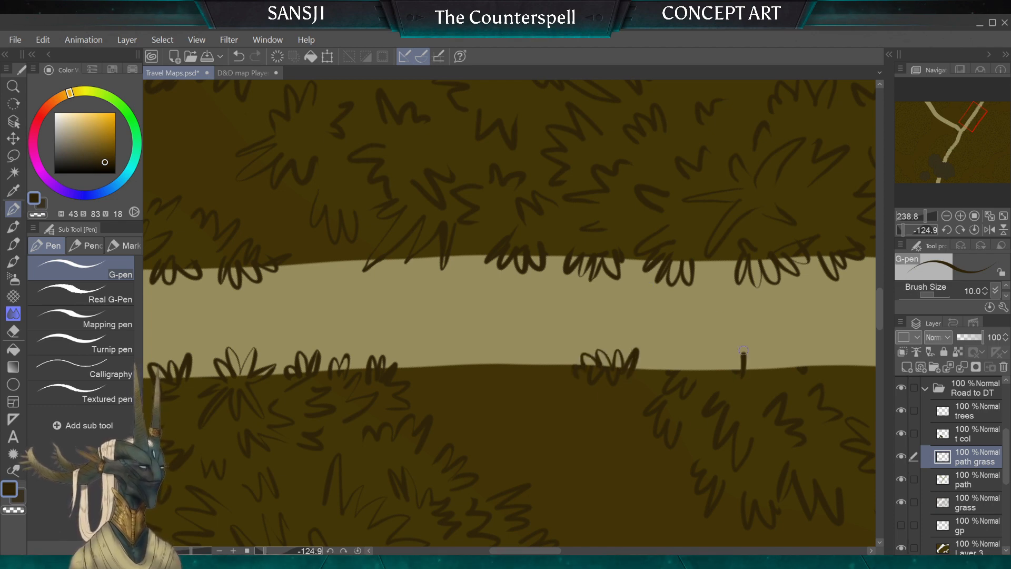
Add two more grass tufts along the right-hand branch's west edge, continuing toward the fork
{"action": "mouse_move", "coordinate": [738, 375]}
{"action": "left_mouse_down"}
{"action": "mouse_move", "coordinate": [730, 349]}
{"action": "mouse_move", "coordinate": [712, 357]}
{"action": "left_mouse_up"}
{"action": "left_click_drag", "start_coordinate": [713, 376], "coordinate": [697, 364]}
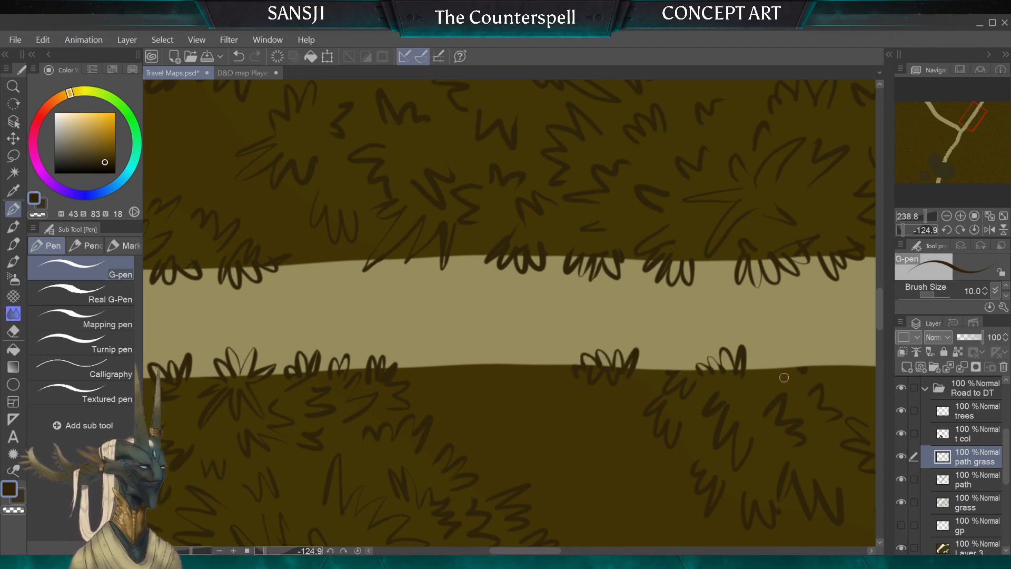
{"action": "mouse_move", "coordinate": [784, 377]}
{"action": "left_mouse_down"}
{"action": "mouse_move", "coordinate": [820, 363]}
{"action": "mouse_move", "coordinate": [795, 352]}
{"action": "mouse_move", "coordinate": [828, 356]}
{"action": "mouse_move", "coordinate": [789, 376]}
{"action": "mouse_move", "coordinate": [767, 372]}
{"action": "left_mouse_up"}
{"action": "key", "text": "ctrl+z"}
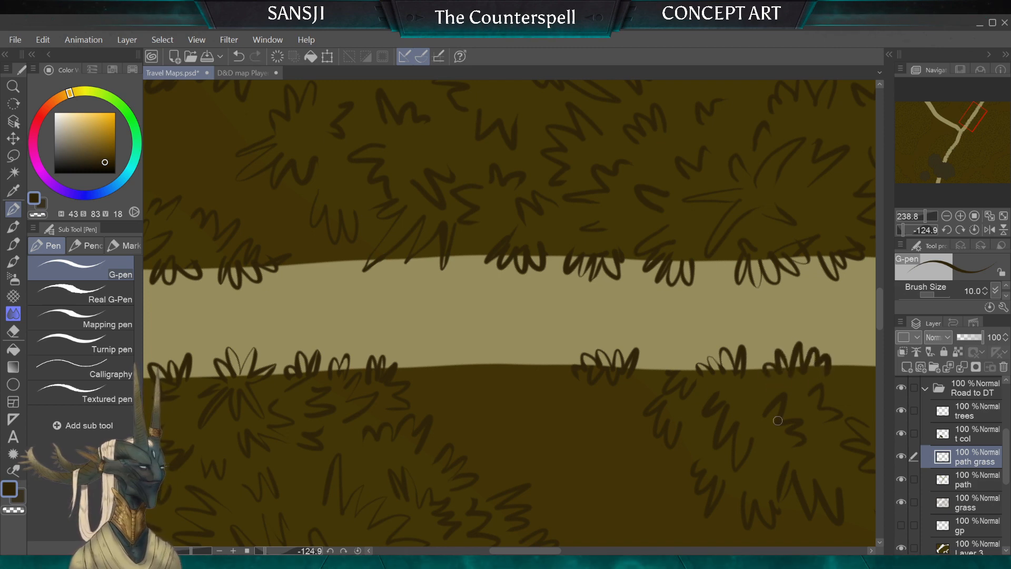
Draw grass tufts over the right-hand branch's west edge at the fork and around the corner between the two branches
{"action": "left_click_drag", "start_coordinate": [780, 418], "coordinate": [469, 401]}
{"action": "mouse_move", "coordinate": [690, 362]}
{"action": "left_mouse_down"}
{"action": "mouse_move", "coordinate": [614, 282]}
{"action": "mouse_move", "coordinate": [589, 227]}
{"action": "mouse_move", "coordinate": [548, 253]}
{"action": "mouse_move", "coordinate": [496, 216]}
{"action": "mouse_move", "coordinate": [473, 279]}
{"action": "left_mouse_up"}
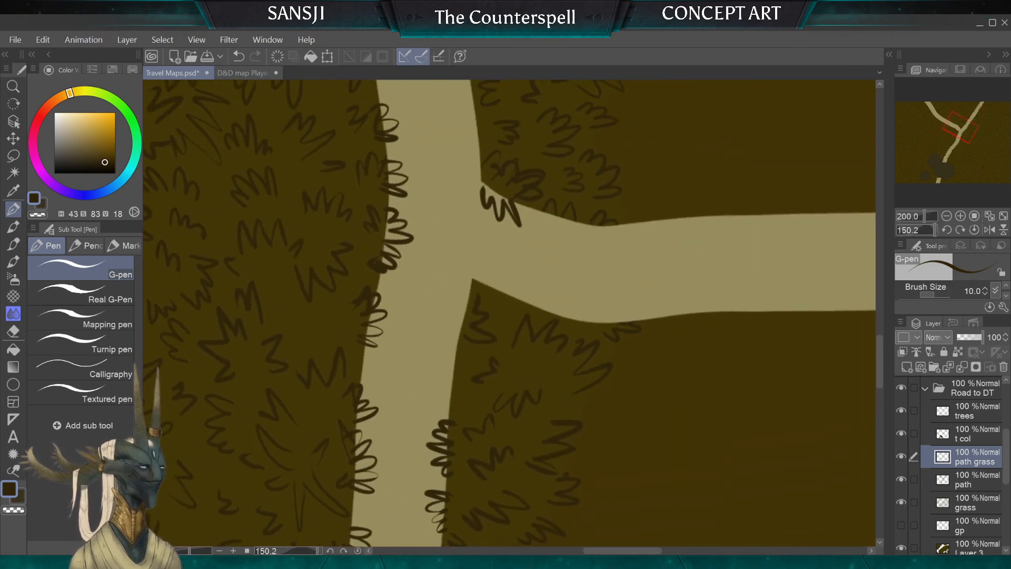
{"action": "mouse_move", "coordinate": [462, 347]}
{"action": "left_mouse_down"}
{"action": "mouse_move", "coordinate": [442, 339]}
{"action": "mouse_move", "coordinate": [456, 375]}
{"action": "left_mouse_up"}
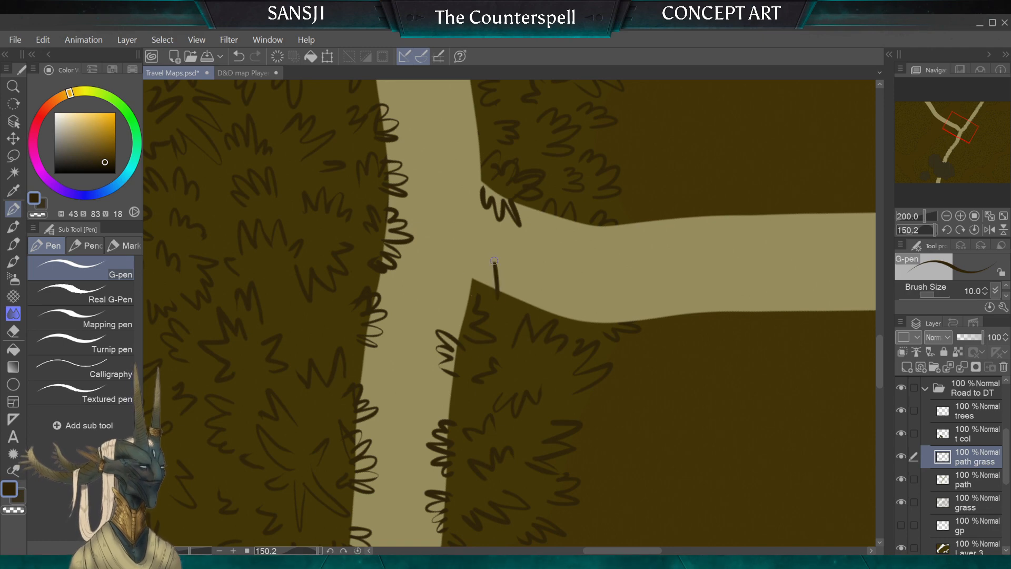
{"action": "mouse_move", "coordinate": [450, 295]}
{"action": "left_mouse_down"}
{"action": "mouse_move", "coordinate": [454, 311]}
{"action": "mouse_move", "coordinate": [529, 295]}
{"action": "left_mouse_up"}
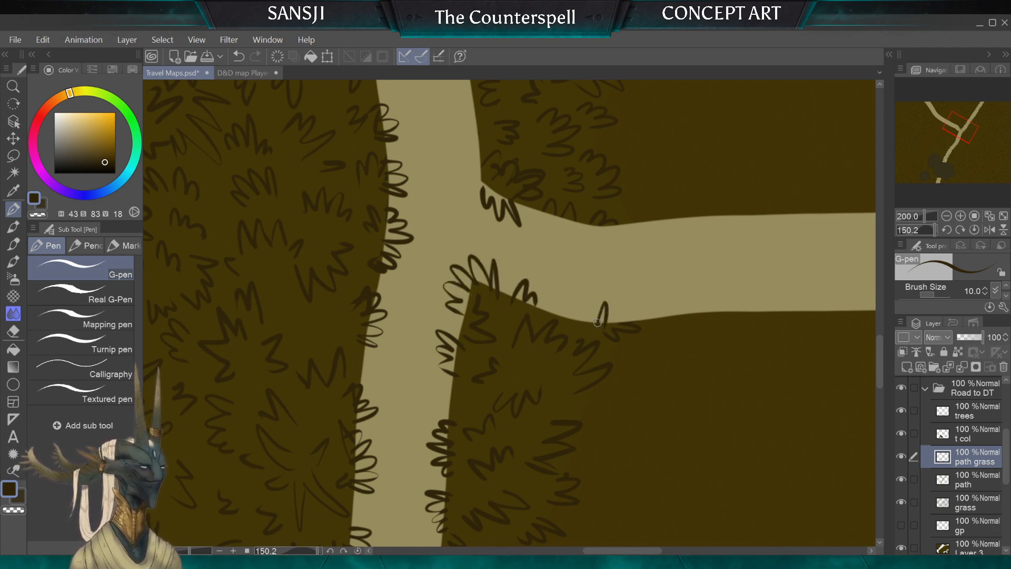
Draw a grass tuft over the left-hand branch's upper edge just past the fork, undoing and redrawing its blades
{"action": "left_click_drag", "start_coordinate": [579, 320], "coordinate": [594, 319]}
{"action": "key", "text": "ctrl+z"}
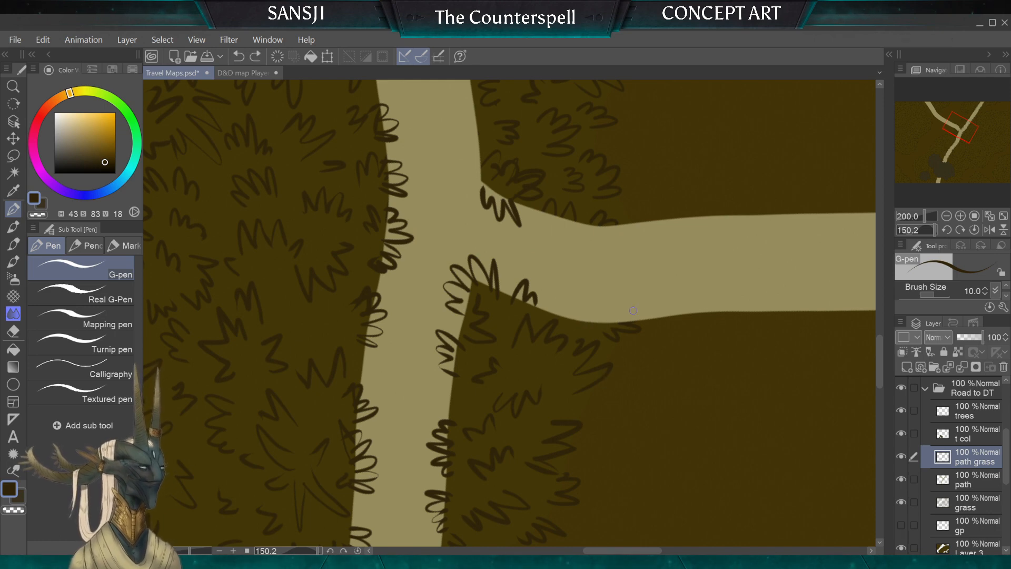
{"action": "mouse_move", "coordinate": [631, 302]}
{"action": "left_mouse_down"}
{"action": "mouse_move", "coordinate": [600, 306]}
{"action": "mouse_move", "coordinate": [599, 320]}
{"action": "mouse_move", "coordinate": [630, 306]}
{"action": "mouse_move", "coordinate": [603, 318]}
{"action": "left_mouse_up"}
{"action": "key", "text": "ctrl+z"}
{"action": "left_click_drag", "start_coordinate": [606, 316], "coordinate": [591, 319]}
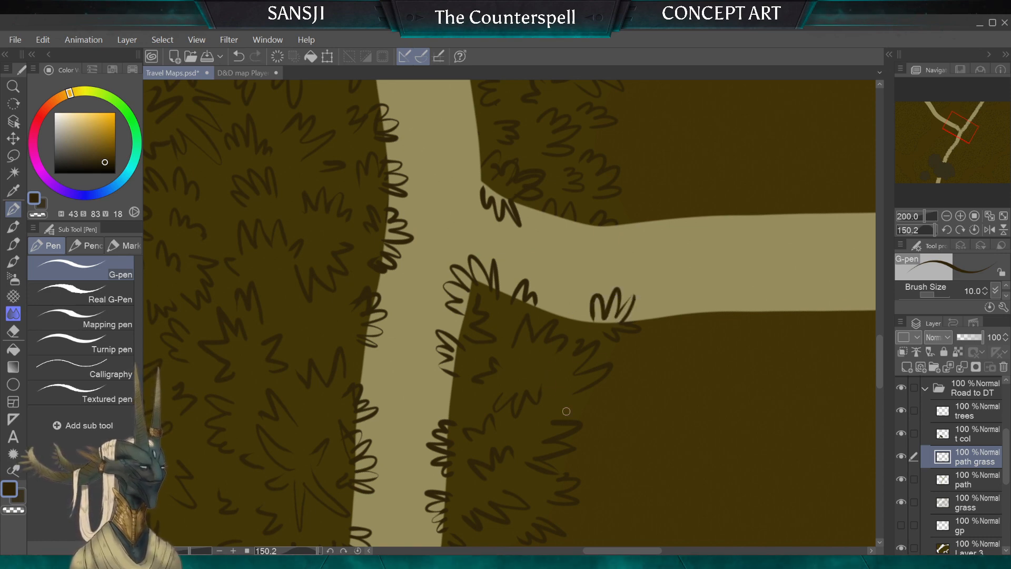
Draw two grass tufts over the left-hand branch's west edge at the bend near the map's border, redrawing the second one
{"action": "scroll", "coordinate": [513, 322], "scroll_direction": "down", "scroll_amount": 3}
{"action": "scroll", "coordinate": [527, 316], "scroll_direction": "down", "scroll_amount": 5}
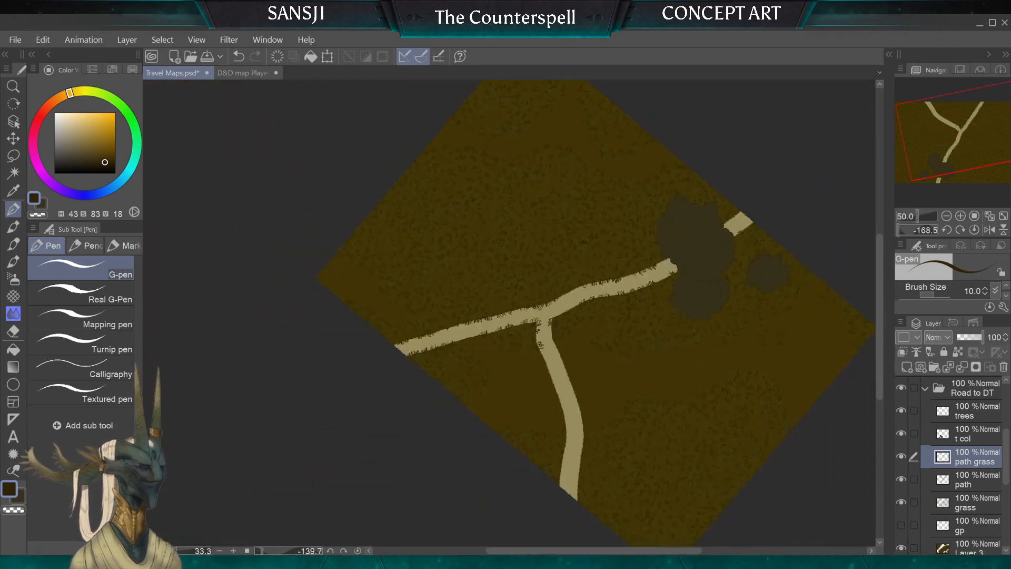
{"action": "scroll", "coordinate": [580, 327], "scroll_direction": "up", "scroll_amount": 3}
{"action": "scroll", "coordinate": [603, 342], "scroll_direction": "up", "scroll_amount": 5}
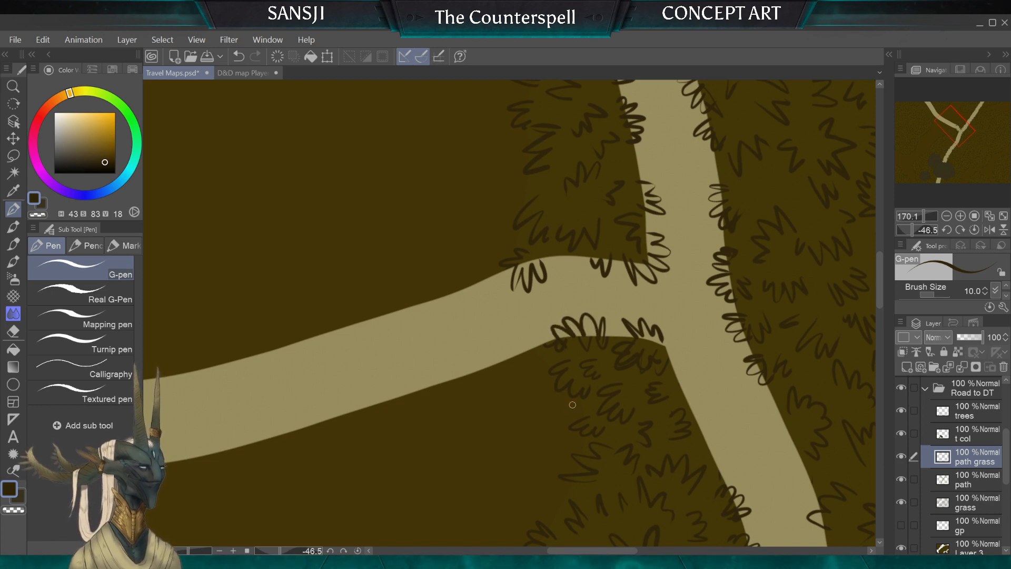
{"action": "scroll", "coordinate": [553, 326], "scroll_direction": "down", "scroll_amount": 4}
{"action": "scroll", "coordinate": [505, 294], "scroll_direction": "down", "scroll_amount": 2}
{"action": "scroll", "coordinate": [368, 331], "scroll_direction": "up", "scroll_amount": 5}
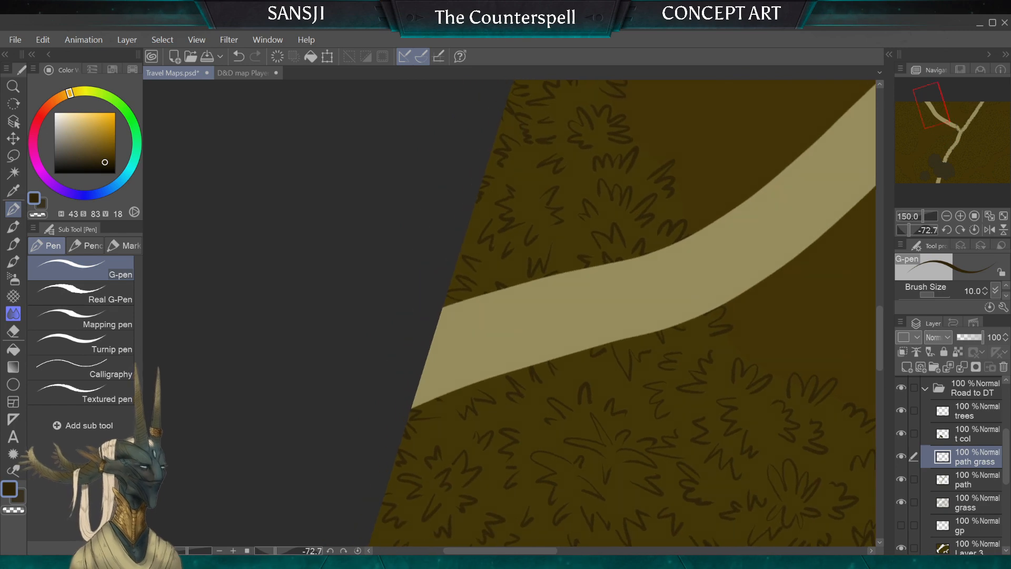
{"action": "scroll", "coordinate": [447, 326], "scroll_direction": "up", "scroll_amount": 3}
{"action": "scroll", "coordinate": [527, 327], "scroll_direction": "up", "scroll_amount": 2}
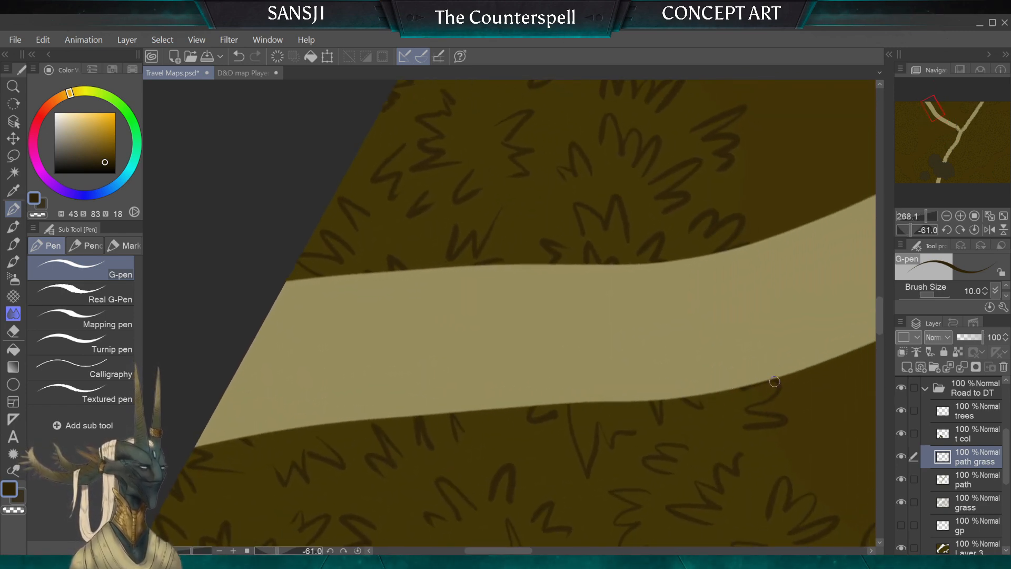
{"action": "left_click_drag", "start_coordinate": [733, 379], "coordinate": [713, 404]}
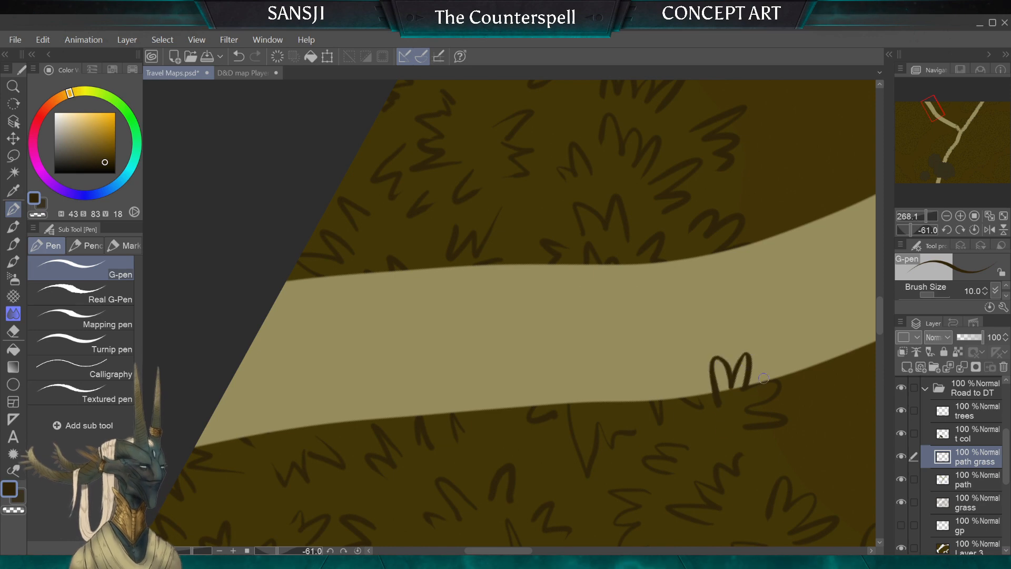
{"action": "mouse_move", "coordinate": [766, 381]}
{"action": "left_mouse_down"}
{"action": "mouse_move", "coordinate": [739, 394]}
{"action": "mouse_move", "coordinate": [661, 380]}
{"action": "mouse_move", "coordinate": [644, 392]}
{"action": "left_mouse_up"}
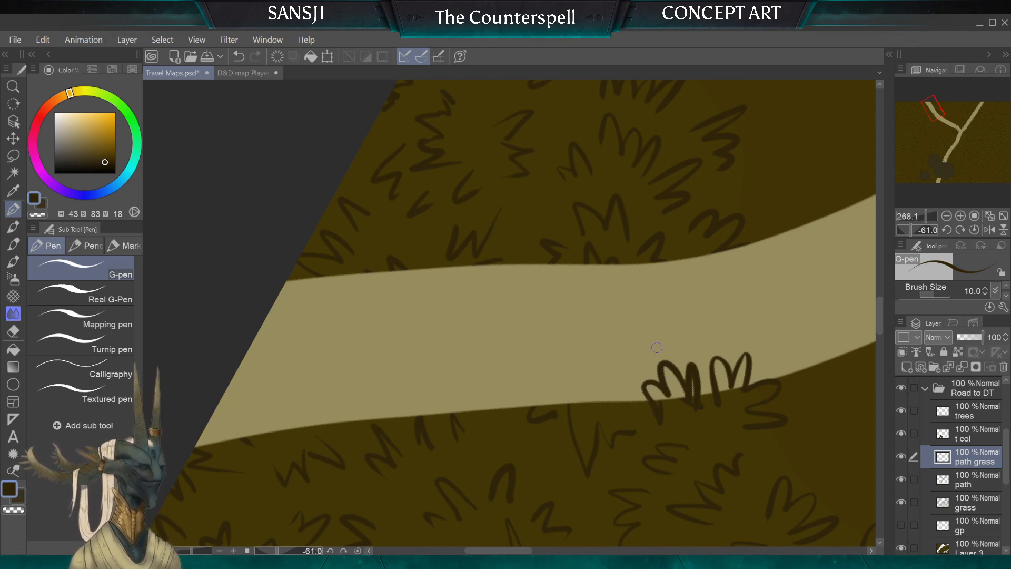
{"action": "key", "text": "ctrl+z"}
{"action": "mouse_move", "coordinate": [697, 406]}
{"action": "left_mouse_down"}
{"action": "mouse_move", "coordinate": [663, 376]}
{"action": "mouse_move", "coordinate": [672, 396]}
{"action": "mouse_move", "coordinate": [694, 371]}
{"action": "mouse_move", "coordinate": [661, 388]}
{"action": "mouse_move", "coordinate": [644, 408]}
{"action": "left_mouse_up"}
{"action": "key", "text": "ctrl+z"}
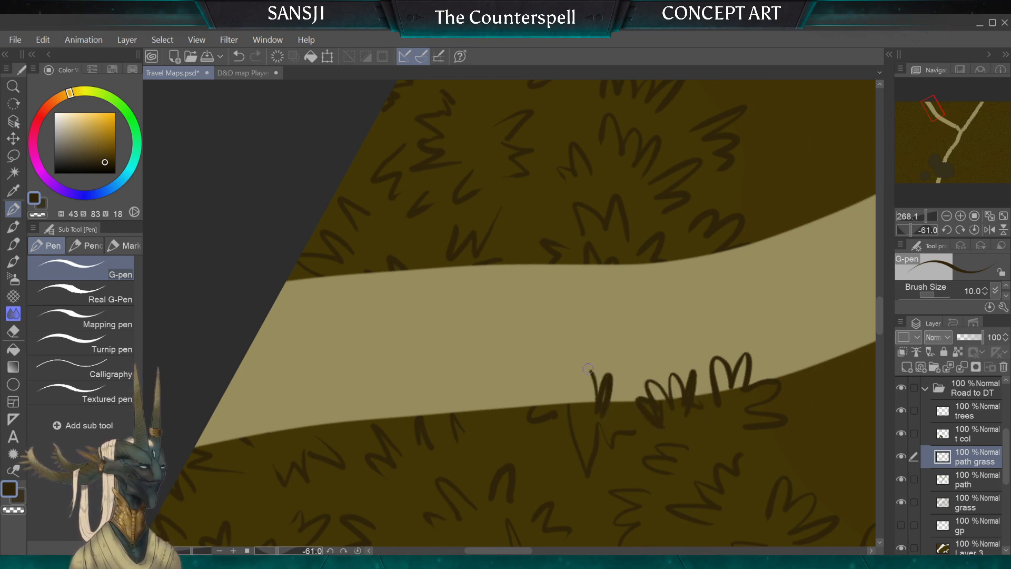
Continue the grass tufts along the left-hand branch's west edge from the bend to the map's border, filling the last gap
{"action": "left_click_drag", "start_coordinate": [588, 369], "coordinate": [529, 416]}
{"action": "mouse_move", "coordinate": [461, 431]}
{"action": "left_mouse_down"}
{"action": "mouse_move", "coordinate": [465, 392]}
{"action": "mouse_move", "coordinate": [430, 393]}
{"action": "mouse_move", "coordinate": [383, 455]}
{"action": "left_mouse_up"}
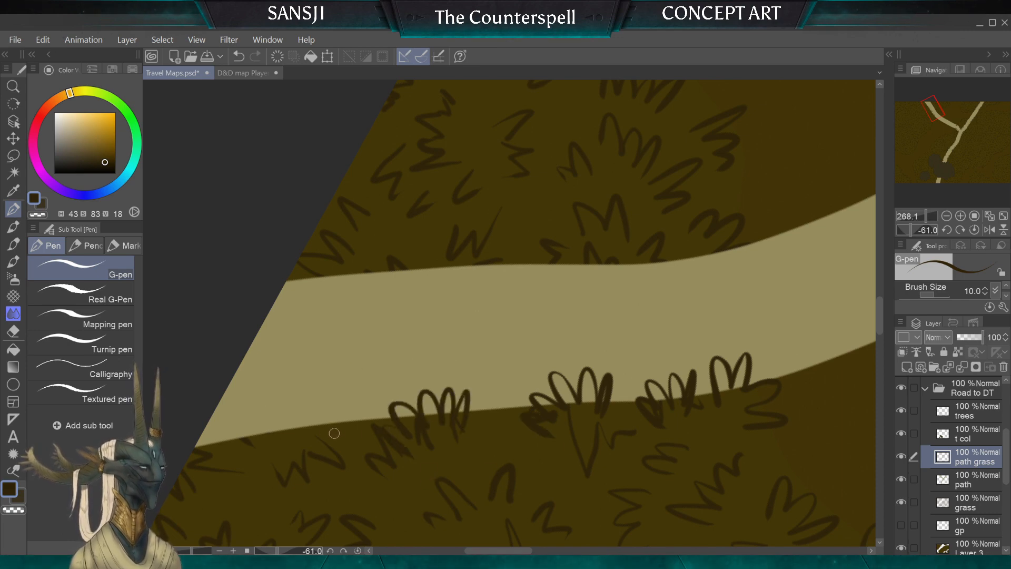
{"action": "mouse_move", "coordinate": [316, 429]}
{"action": "left_mouse_down"}
{"action": "mouse_move", "coordinate": [287, 422]}
{"action": "mouse_move", "coordinate": [247, 443]}
{"action": "left_mouse_up"}
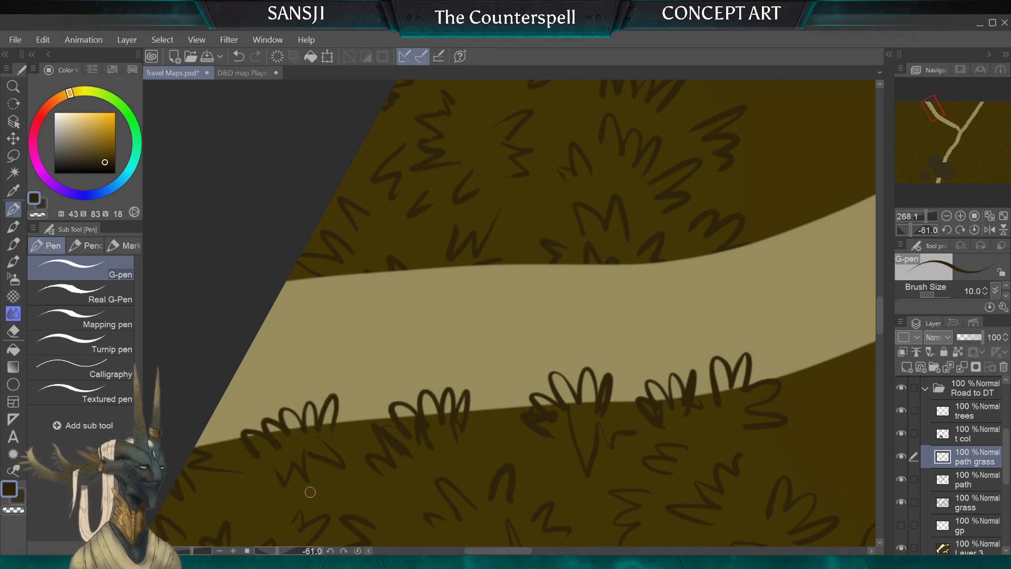
{"action": "left_click_drag", "start_coordinate": [362, 429], "coordinate": [346, 416]}
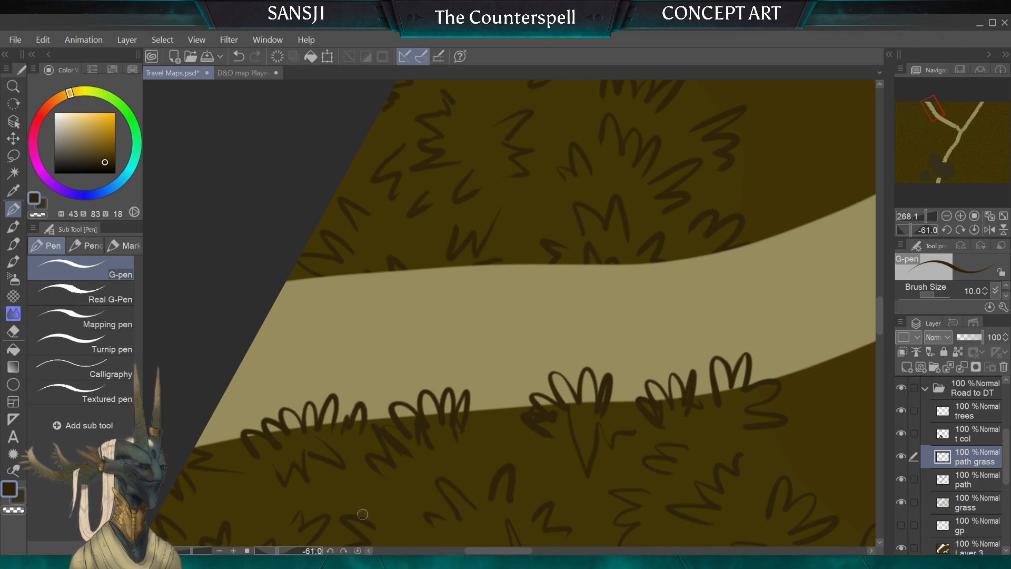
{"action": "scroll", "coordinate": [509, 313], "scroll_direction": "down", "scroll_amount": 2}
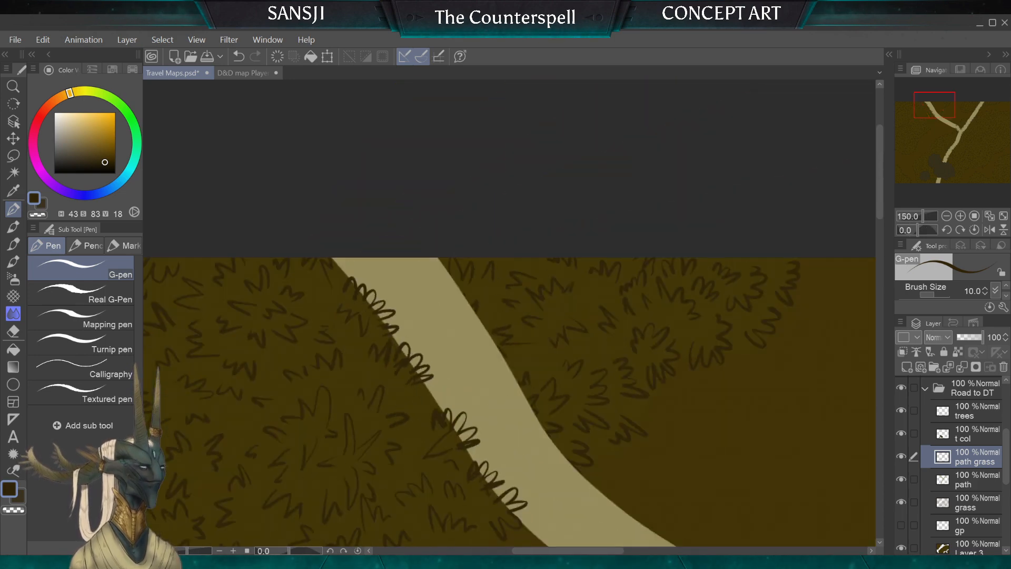
{"action": "left_click_drag", "start_coordinate": [506, 227], "coordinate": [574, 253]}
{"action": "left_click_drag", "start_coordinate": [506, 368], "coordinate": [569, 264]}
{"action": "mouse_move", "coordinate": [416, 178]}
{"action": "left_mouse_down"}
{"action": "mouse_move", "coordinate": [564, 140]}
{"action": "mouse_move", "coordinate": [716, 192]}
{"action": "mouse_move", "coordinate": [660, 286]}
{"action": "left_mouse_up"}
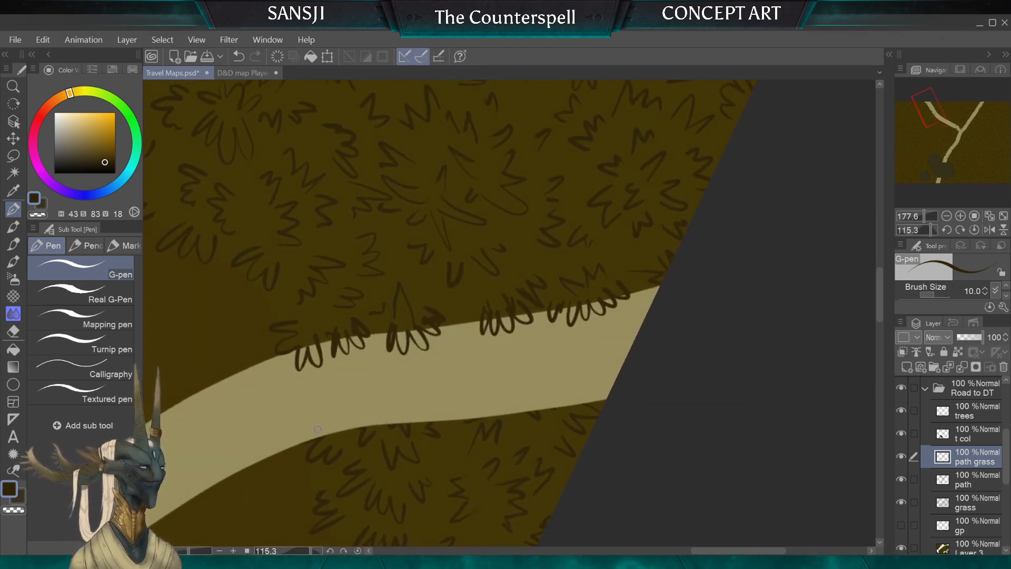
{"action": "left_click_drag", "start_coordinate": [659, 286], "coordinate": [609, 507]}
{"action": "left_click_drag", "start_coordinate": [364, 329], "coordinate": [493, 263]}
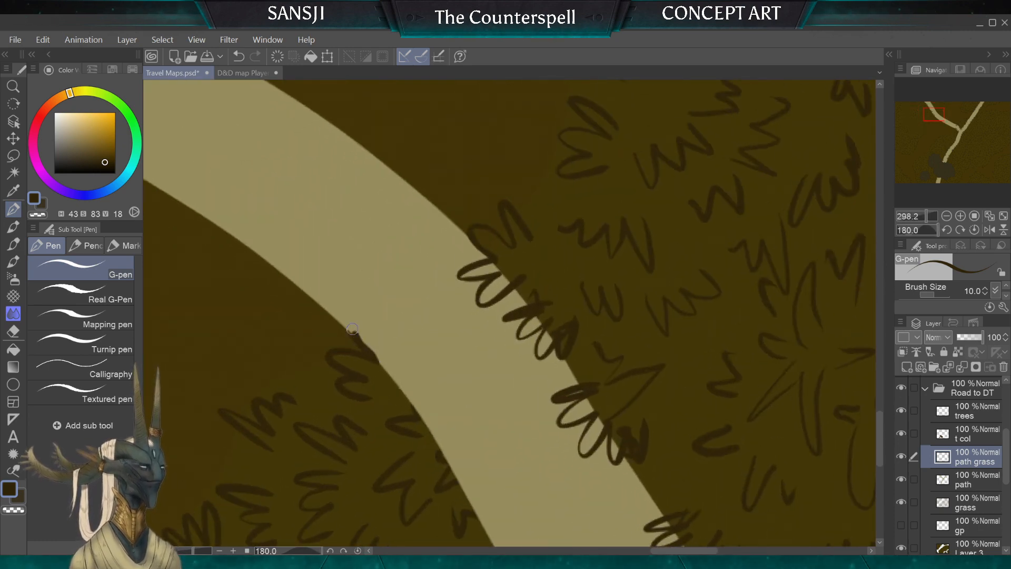
{"action": "mouse_move", "coordinate": [353, 329]}
{"action": "left_mouse_down"}
{"action": "mouse_move", "coordinate": [387, 337]}
{"action": "mouse_move", "coordinate": [411, 364]}
{"action": "mouse_move", "coordinate": [407, 378]}
{"action": "left_mouse_up"}
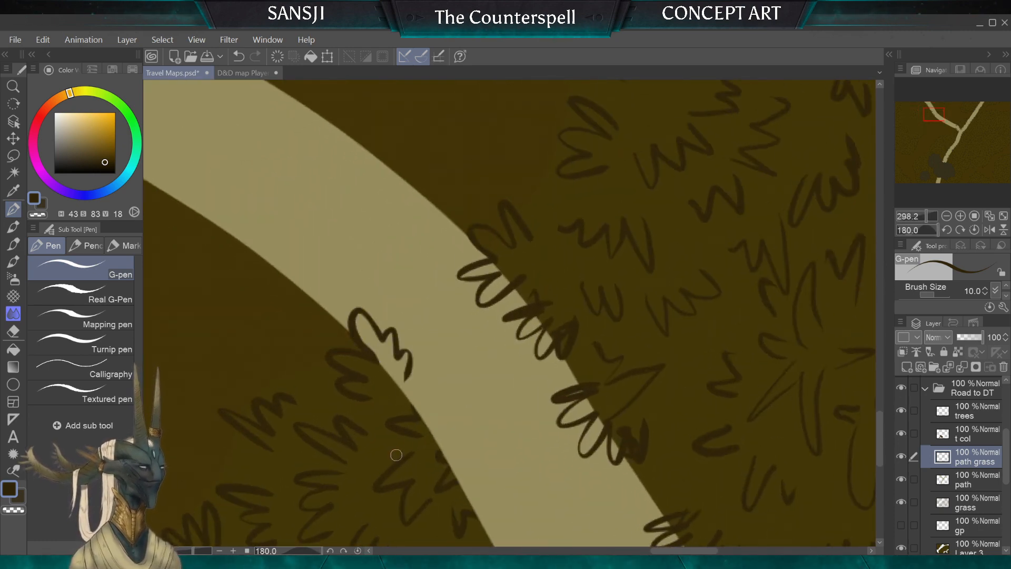
{"action": "key", "text": "ctrl+z"}
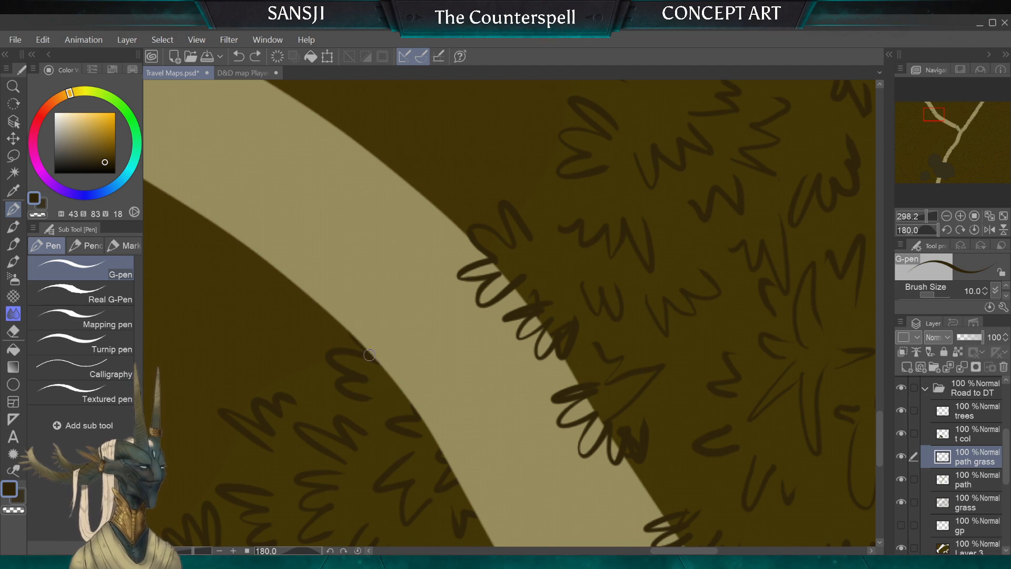
{"action": "mouse_move", "coordinate": [352, 337]}
{"action": "left_mouse_down"}
{"action": "mouse_move", "coordinate": [356, 316]}
{"action": "mouse_move", "coordinate": [384, 351]}
{"action": "mouse_move", "coordinate": [407, 354]}
{"action": "mouse_move", "coordinate": [412, 399]}
{"action": "mouse_move", "coordinate": [348, 314]}
{"action": "left_mouse_up"}
{"action": "key", "text": "ctrl+z"}
{"action": "key", "text": "ctrl+z"}
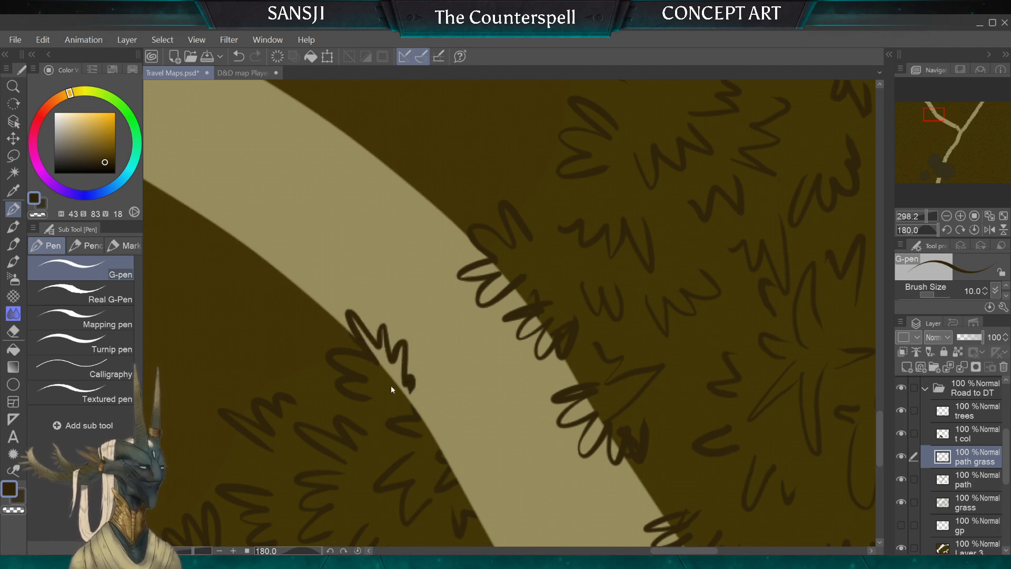
{"action": "key", "text": "ctrl+z"}
{"action": "mouse_move", "coordinate": [376, 362]}
{"action": "left_mouse_down"}
{"action": "mouse_move", "coordinate": [353, 309]}
{"action": "mouse_move", "coordinate": [378, 345]}
{"action": "mouse_move", "coordinate": [417, 344]}
{"action": "mouse_move", "coordinate": [415, 376]}
{"action": "mouse_move", "coordinate": [348, 319]}
{"action": "mouse_move", "coordinate": [396, 360]}
{"action": "left_mouse_up"}
{"action": "key", "text": "ctrl+z"}
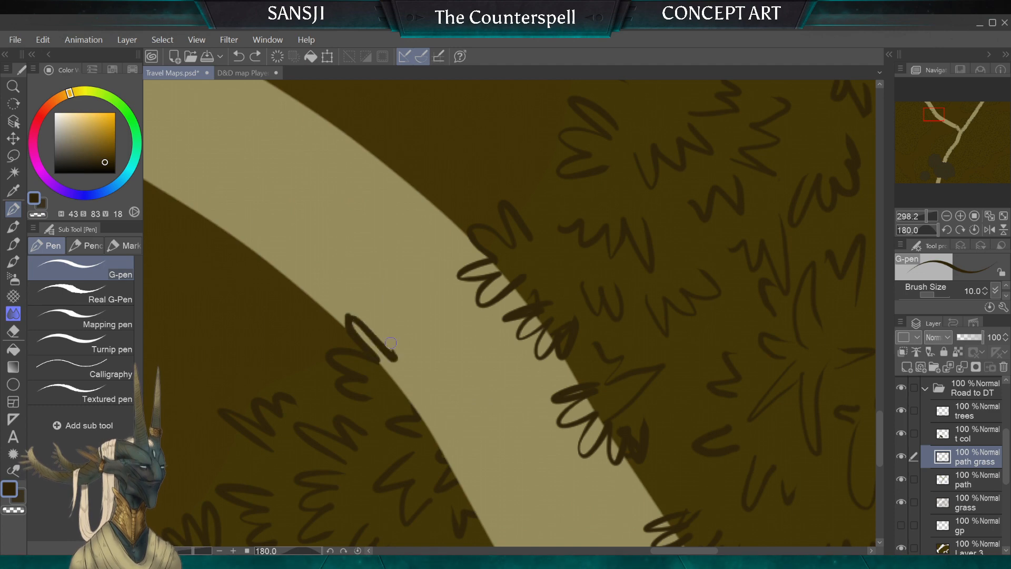
{"action": "key", "text": "ctrl+z"}
{"action": "left_click_drag", "start_coordinate": [402, 413], "coordinate": [363, 301]}
{"action": "scroll", "coordinate": [510, 313], "scroll_direction": "up", "scroll_amount": 2}
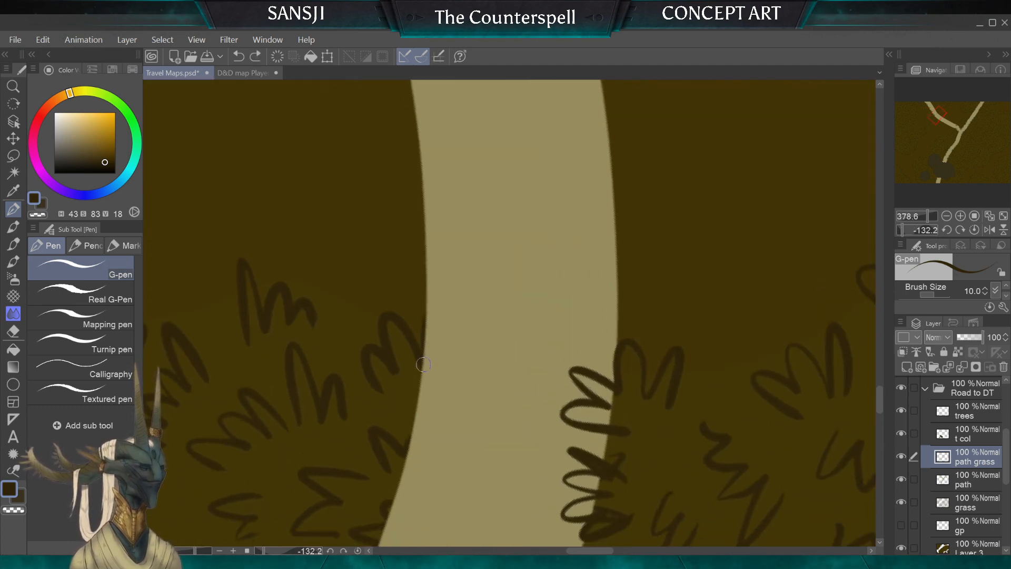
{"action": "mouse_move", "coordinate": [424, 371]}
{"action": "left_mouse_down"}
{"action": "mouse_move", "coordinate": [440, 309]}
{"action": "mouse_move", "coordinate": [433, 374]}
{"action": "mouse_move", "coordinate": [462, 357]}
{"action": "mouse_move", "coordinate": [425, 419]}
{"action": "left_mouse_up"}
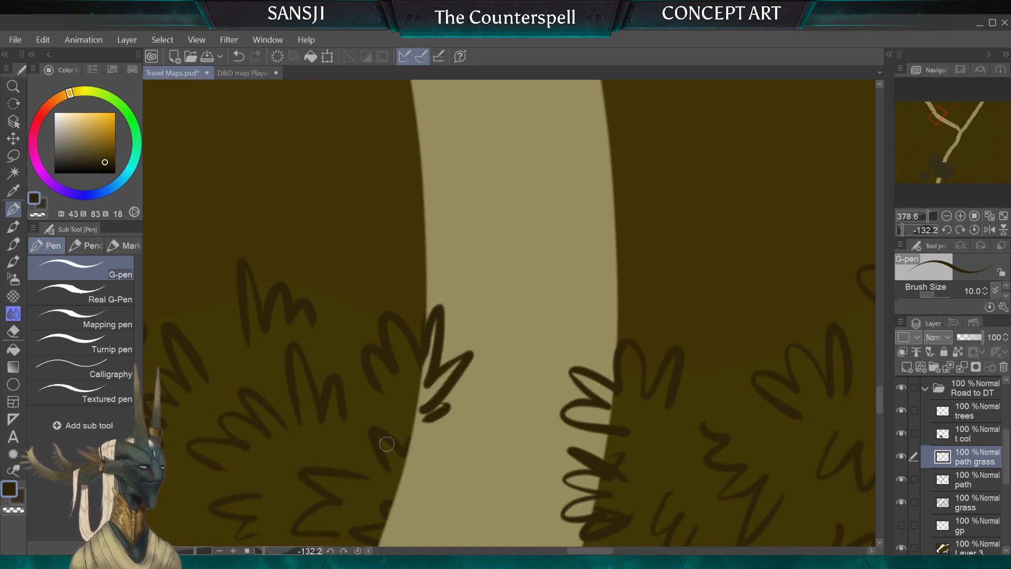
{"action": "key", "text": "ctrl+z"}
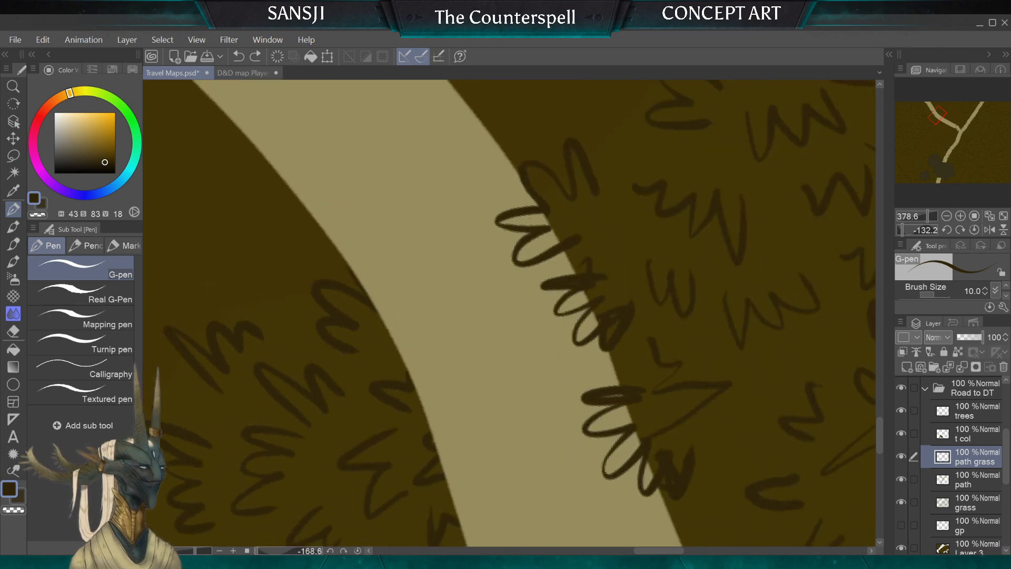
Draw a grass tuft over the left-hand branch's east edge at the bend, redrawing its last blades
{"action": "scroll", "coordinate": [510, 313], "scroll_direction": "up", "scroll_amount": 3}
{"action": "scroll", "coordinate": [509, 313], "scroll_direction": "down", "scroll_amount": 3}
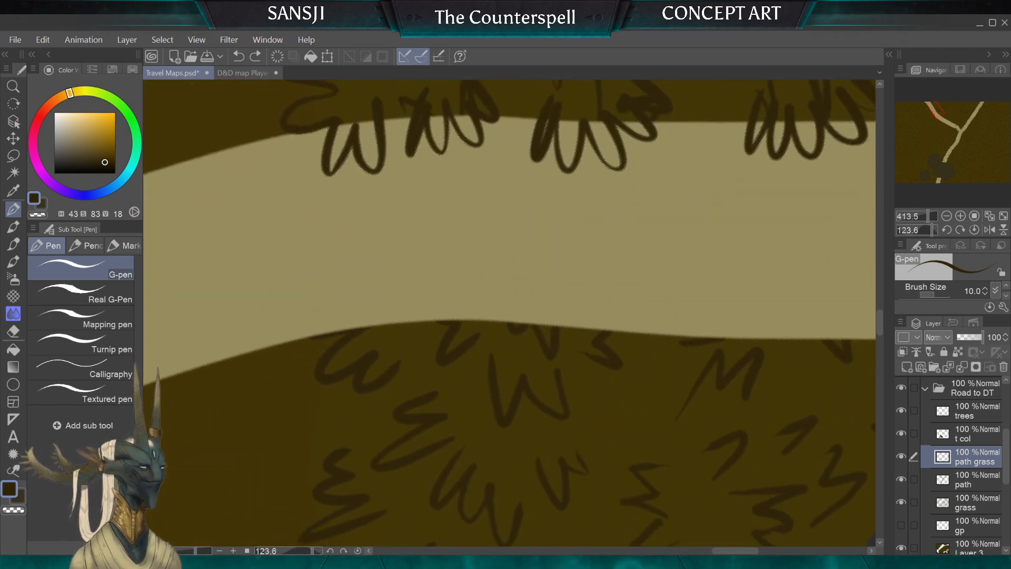
{"action": "mouse_move", "coordinate": [351, 333]}
{"action": "left_mouse_down"}
{"action": "mouse_move", "coordinate": [365, 327]}
{"action": "mouse_move", "coordinate": [296, 316]}
{"action": "mouse_move", "coordinate": [325, 315]}
{"action": "left_mouse_up"}
{"action": "mouse_move", "coordinate": [345, 278]}
{"action": "left_mouse_down"}
{"action": "mouse_move", "coordinate": [392, 295]}
{"action": "mouse_move", "coordinate": [417, 319]}
{"action": "left_mouse_up"}
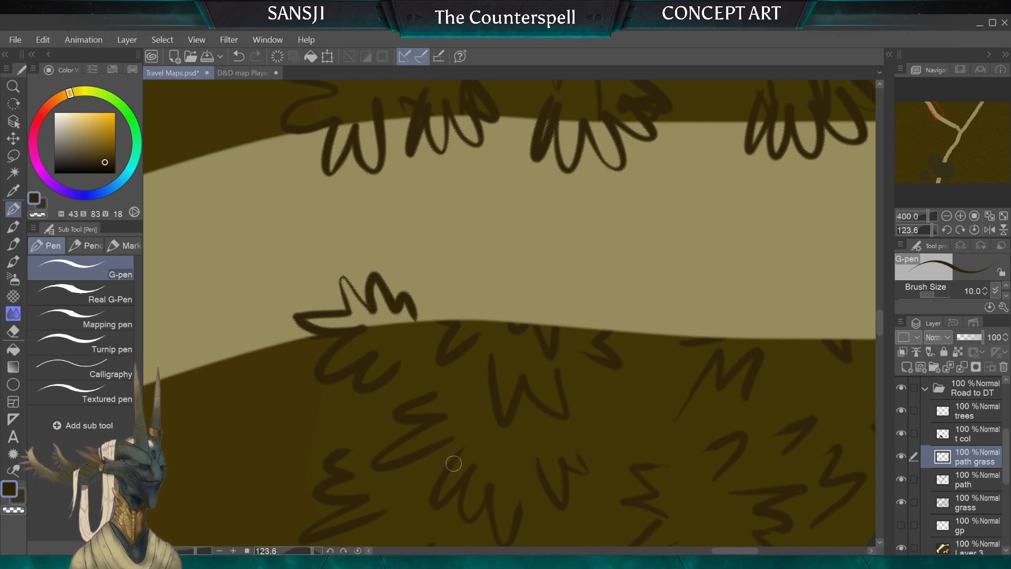
{"action": "key", "text": "ctrl+z"}
{"action": "mouse_move", "coordinate": [361, 328]}
{"action": "left_mouse_down"}
{"action": "mouse_move", "coordinate": [296, 316]}
{"action": "mouse_move", "coordinate": [364, 287]}
{"action": "mouse_move", "coordinate": [392, 295]}
{"action": "mouse_move", "coordinate": [409, 323]}
{"action": "left_mouse_up"}
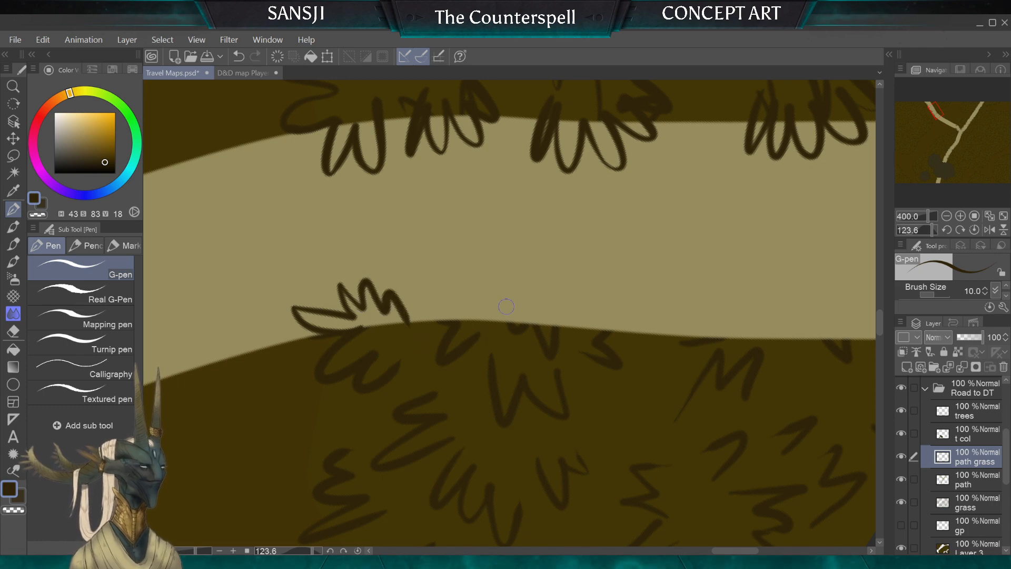
Draw three more grass tufts along the left-hand branch's east edge from the bend toward the map's border, redrawing the first
{"action": "mouse_move", "coordinate": [506, 332]}
{"action": "left_mouse_down"}
{"action": "mouse_move", "coordinate": [533, 289]}
{"action": "mouse_move", "coordinate": [569, 357]}
{"action": "left_mouse_up"}
{"action": "key", "text": "ctrl+z"}
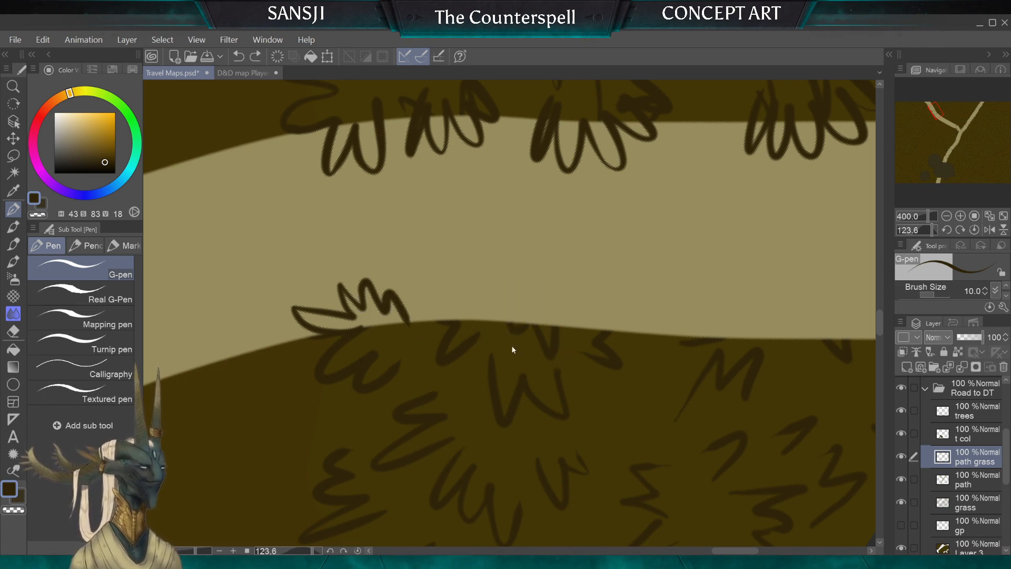
{"action": "mouse_move", "coordinate": [513, 298]}
{"action": "left_mouse_down"}
{"action": "mouse_move", "coordinate": [563, 285]}
{"action": "mouse_move", "coordinate": [579, 343]}
{"action": "left_mouse_up"}
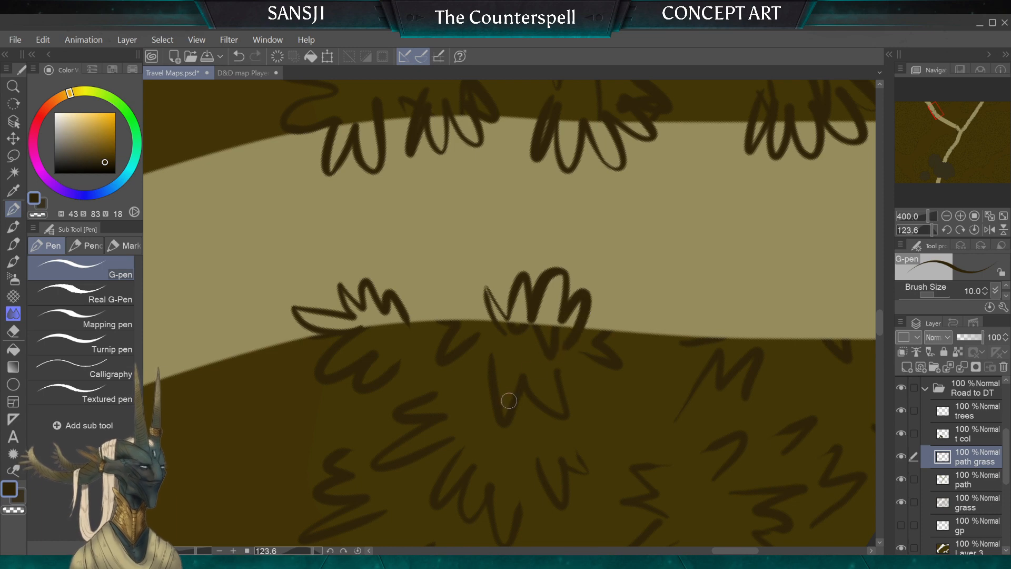
{"action": "left_click_drag", "start_coordinate": [508, 395], "coordinate": [250, 427]}
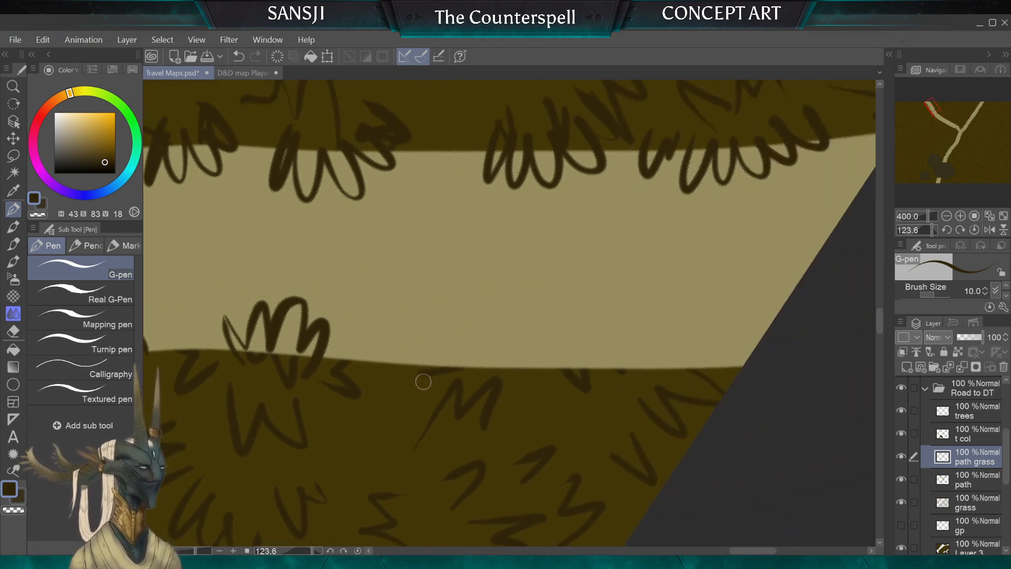
{"action": "mouse_move", "coordinate": [410, 342]}
{"action": "left_mouse_down"}
{"action": "mouse_move", "coordinate": [441, 323]}
{"action": "mouse_move", "coordinate": [489, 348]}
{"action": "mouse_move", "coordinate": [494, 364]}
{"action": "left_mouse_up"}
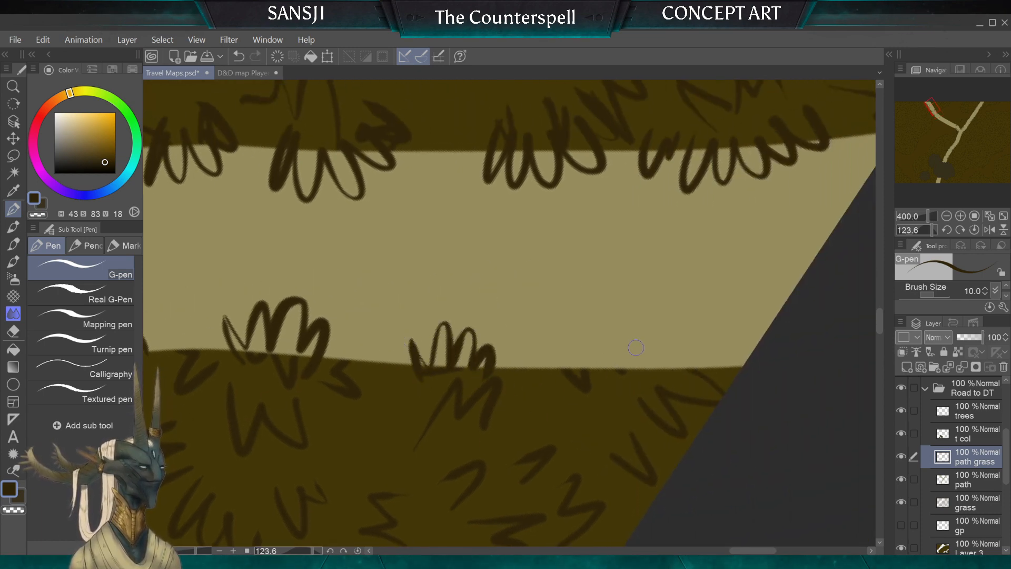
{"action": "mouse_move", "coordinate": [640, 366]}
{"action": "left_mouse_down"}
{"action": "mouse_move", "coordinate": [564, 366]}
{"action": "mouse_move", "coordinate": [528, 382]}
{"action": "left_mouse_up"}
{"action": "scroll", "coordinate": [509, 313], "scroll_direction": "down", "scroll_amount": 4}
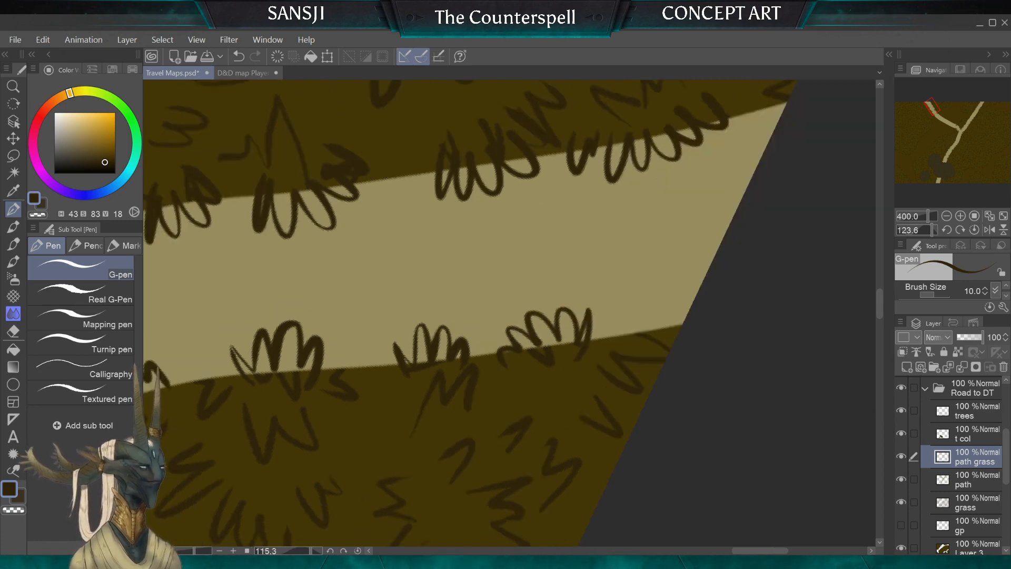
Draw a grass tuft over the left-hand branch's east edge right beside the map's border, undoing and redrawing its blades
{"action": "scroll", "coordinate": [509, 313], "scroll_direction": "up", "scroll_amount": 4}
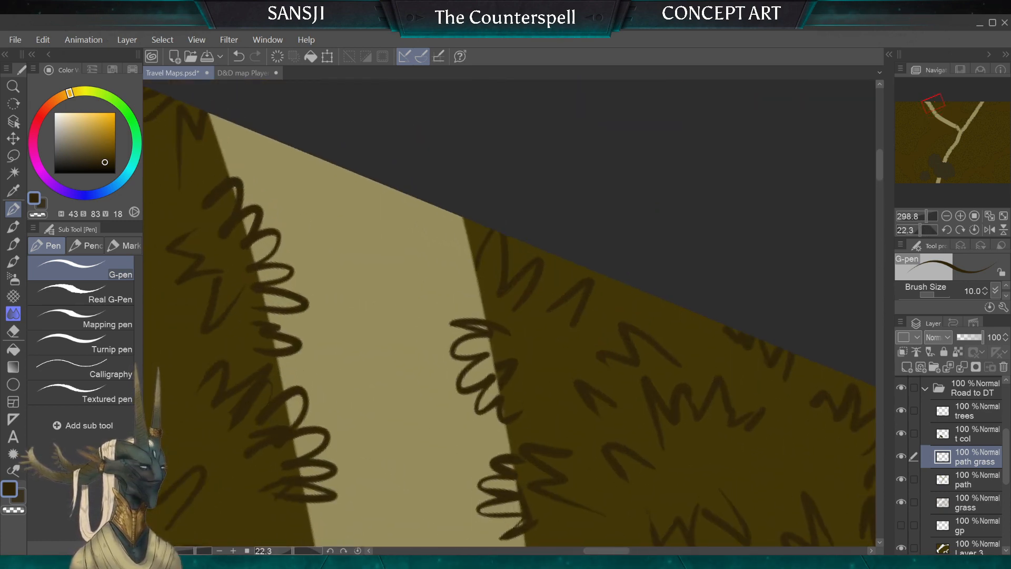
{"action": "mouse_move", "coordinate": [477, 267]}
{"action": "left_mouse_down"}
{"action": "mouse_move", "coordinate": [435, 239]}
{"action": "mouse_move", "coordinate": [449, 261]}
{"action": "mouse_move", "coordinate": [513, 297]}
{"action": "mouse_move", "coordinate": [431, 251]}
{"action": "mouse_move", "coordinate": [469, 279]}
{"action": "mouse_move", "coordinate": [498, 281]}
{"action": "mouse_move", "coordinate": [434, 258]}
{"action": "mouse_move", "coordinate": [473, 283]}
{"action": "mouse_move", "coordinate": [469, 307]}
{"action": "mouse_move", "coordinate": [476, 267]}
{"action": "mouse_move", "coordinate": [433, 244]}
{"action": "mouse_move", "coordinate": [455, 266]}
{"action": "mouse_move", "coordinate": [442, 271]}
{"action": "mouse_move", "coordinate": [469, 301]}
{"action": "left_mouse_up"}
{"action": "key", "text": "ctrl+z"}
{"action": "key", "text": "ctrl+z"}
{"action": "key", "text": "ctrl+z"}
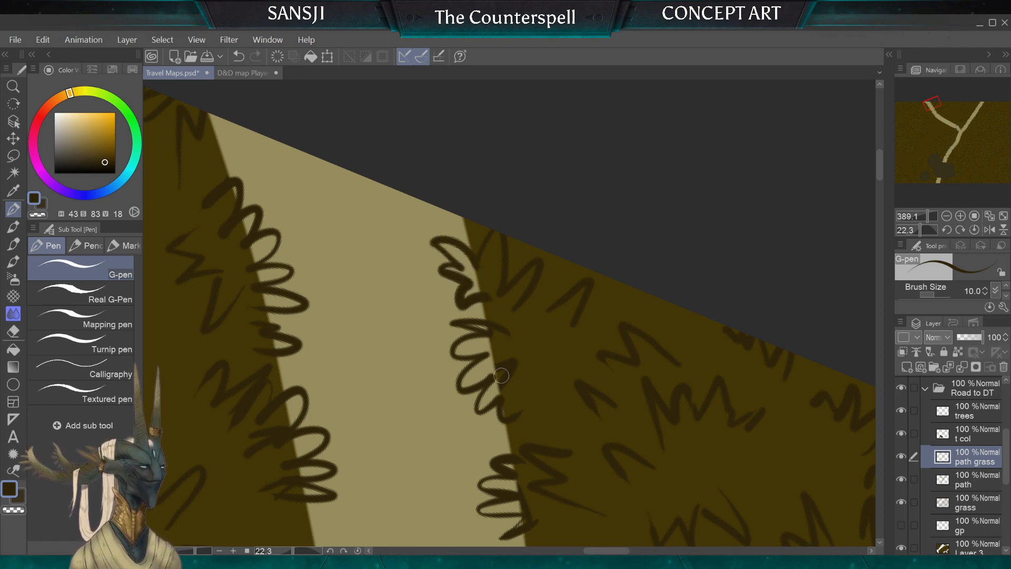
Add a new layer between the path and path grass layers
{"action": "scroll", "coordinate": [502, 376], "scroll_direction": "down", "scroll_amount": 5}
{"action": "scroll", "coordinate": [502, 376], "scroll_direction": "down", "scroll_amount": 3}
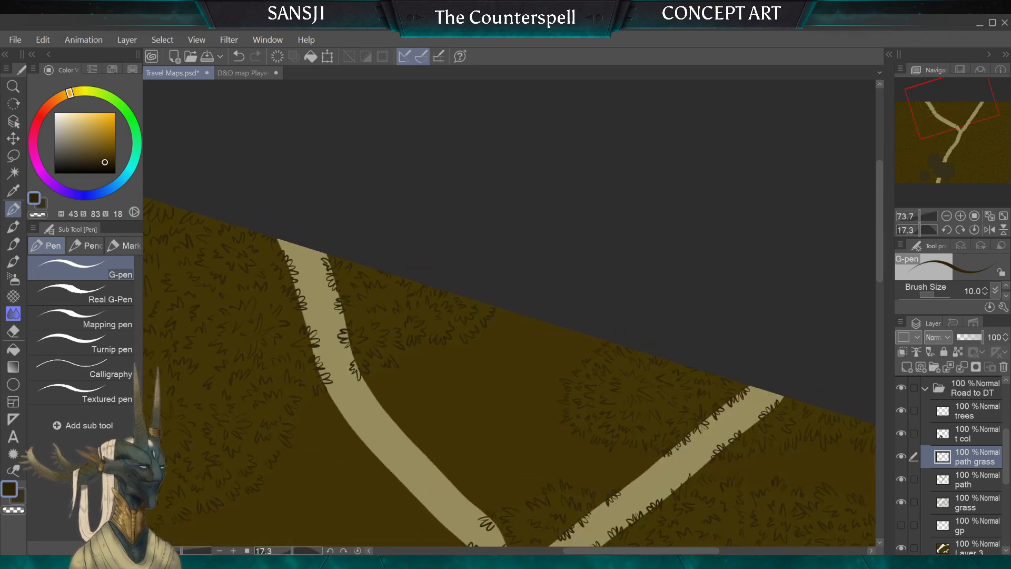
{"action": "key", "text": "ctrl+0"}
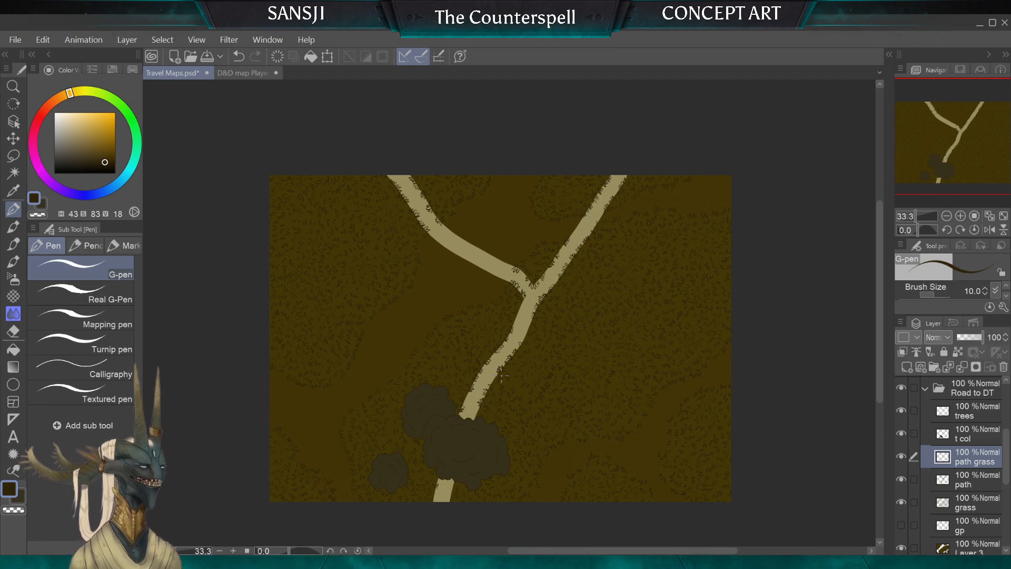
{"action": "key", "text": "alt+bracketleft"}
{"action": "left_click", "coordinate": [906, 367]}
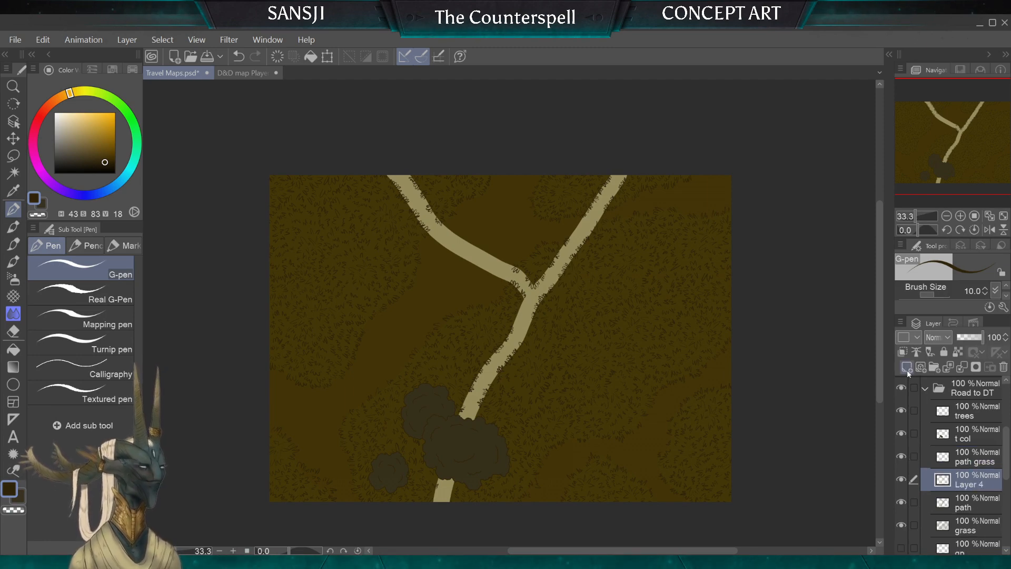
Sample the olive ground colour and fill the tuft on the west edge of the short path section below the trees
{"action": "scroll", "coordinate": [463, 435], "scroll_direction": "up", "scroll_amount": 3}
{"action": "scroll", "coordinate": [492, 423], "scroll_direction": "up", "scroll_amount": 3}
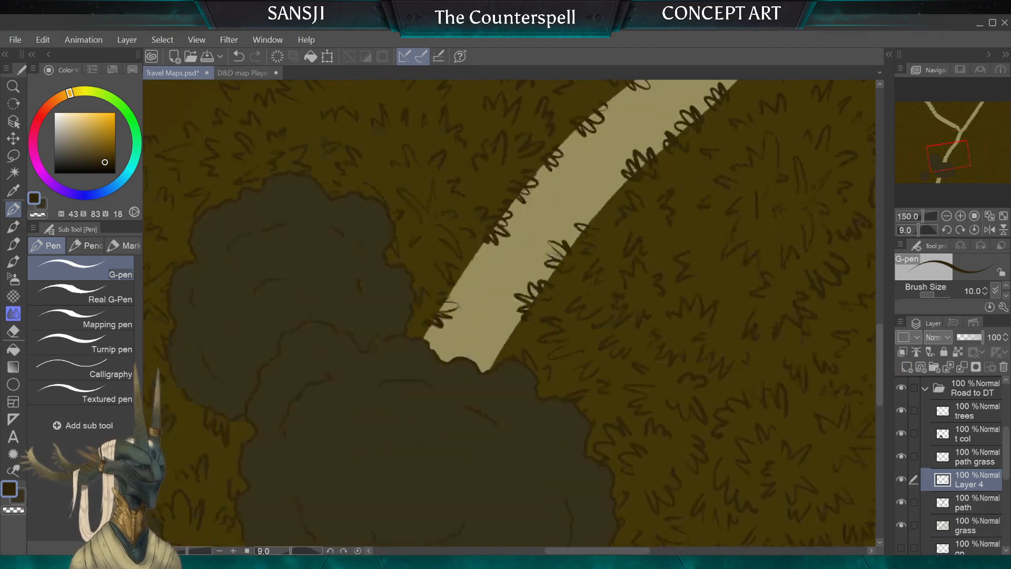
{"action": "left_click_drag", "start_coordinate": [464, 421], "coordinate": [648, 158]}
{"action": "scroll", "coordinate": [474, 379], "scroll_direction": "up", "scroll_amount": 2}
{"action": "left_click_drag", "start_coordinate": [632, 389], "coordinate": [653, 321]}
{"action": "scroll", "coordinate": [570, 347], "scroll_direction": "up", "scroll_amount": 2}
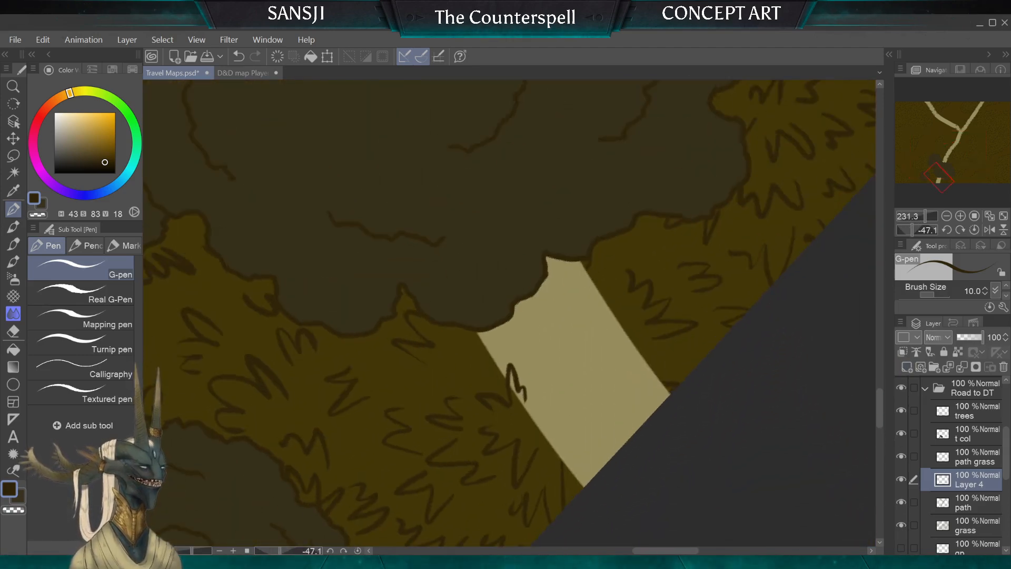
{"action": "left_click", "coordinate": [445, 364], "text": "alt"}
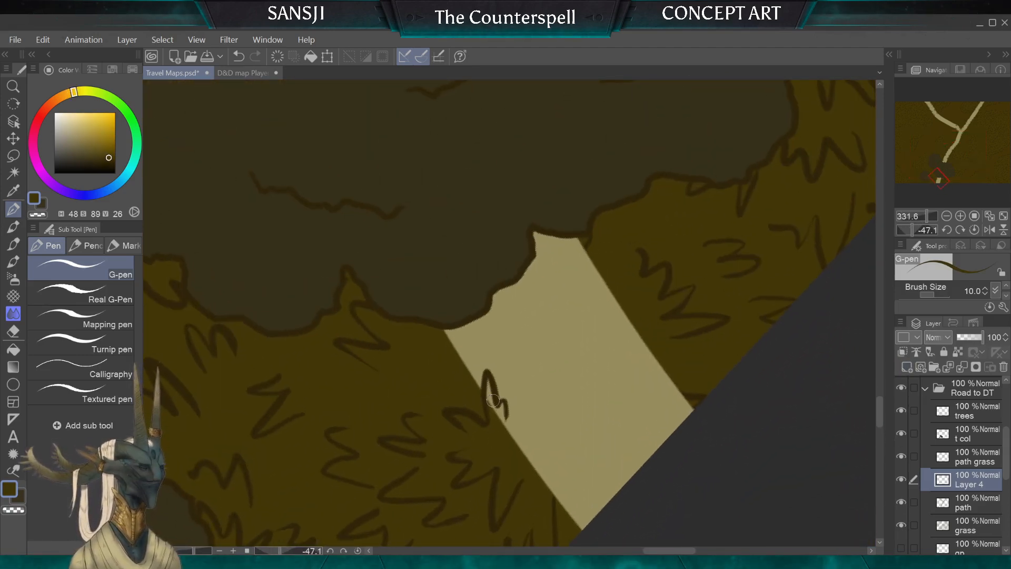
{"action": "left_click_drag", "start_coordinate": [501, 414], "coordinate": [500, 433]}
{"action": "scroll", "coordinate": [495, 421], "scroll_direction": "down", "scroll_amount": 2}
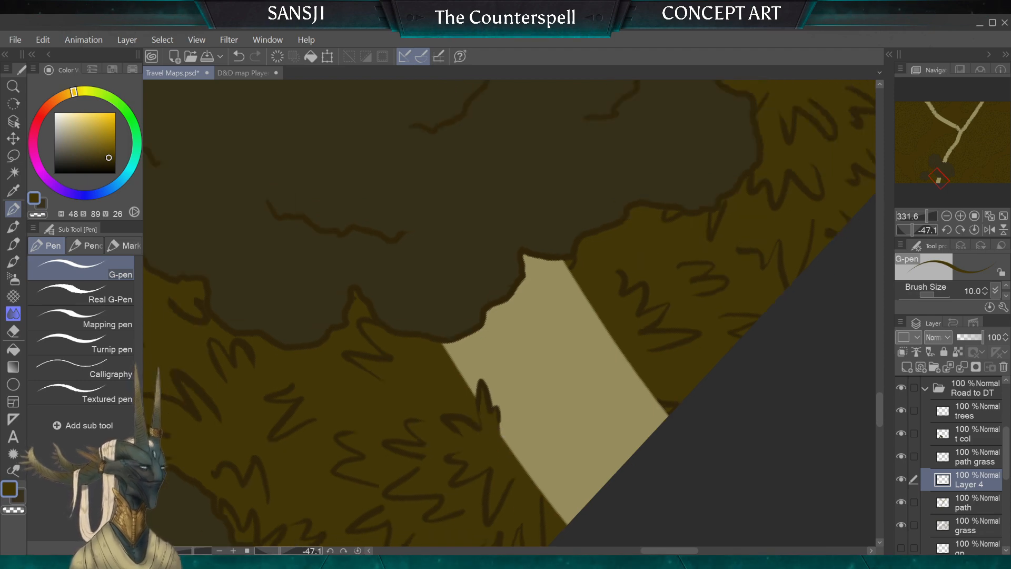
Fill the blades of the west-edge tuft just above the trees with the olive colour, reducing the brush size to 8
{"action": "mouse_move", "coordinate": [469, 152]}
{"action": "left_mouse_down"}
{"action": "mouse_move", "coordinate": [459, 398]}
{"action": "mouse_move", "coordinate": [595, 529]}
{"action": "left_mouse_up"}
{"action": "scroll", "coordinate": [467, 319], "scroll_direction": "up", "scroll_amount": 2}
{"action": "mouse_move", "coordinate": [549, 346]}
{"action": "left_mouse_down"}
{"action": "mouse_move", "coordinate": [535, 266]}
{"action": "mouse_move", "coordinate": [558, 225]}
{"action": "left_mouse_up"}
{"action": "mouse_move", "coordinate": [455, 345]}
{"action": "left_mouse_down"}
{"action": "mouse_move", "coordinate": [459, 375]}
{"action": "mouse_move", "coordinate": [468, 362]}
{"action": "left_mouse_up"}
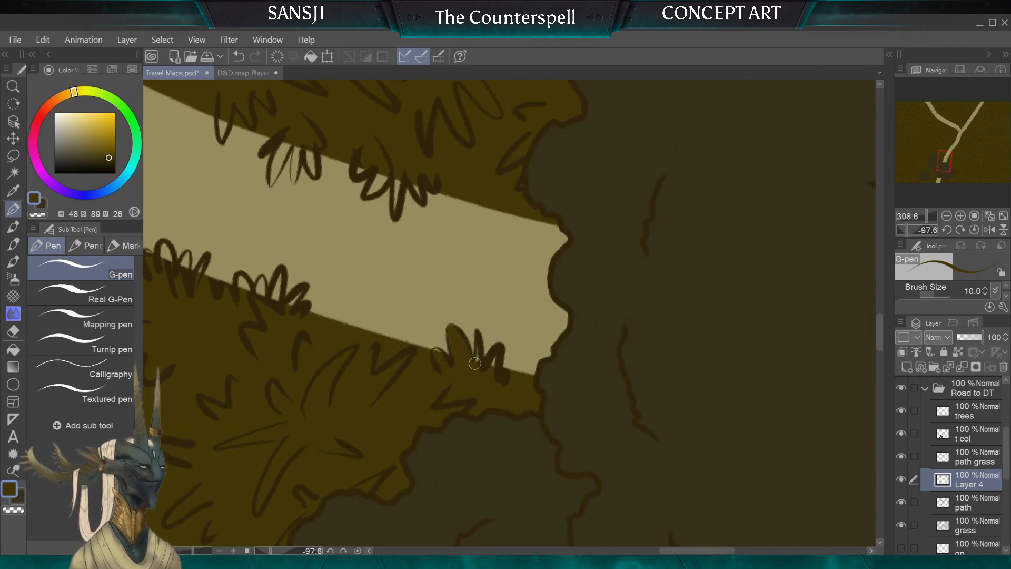
{"action": "key", "text": "bracketleft"}
{"action": "key", "text": "bracketleft"}
{"action": "key", "text": "bracketleft"}
{"action": "key", "text": "bracketleft"}
{"action": "key", "text": "bracketright"}
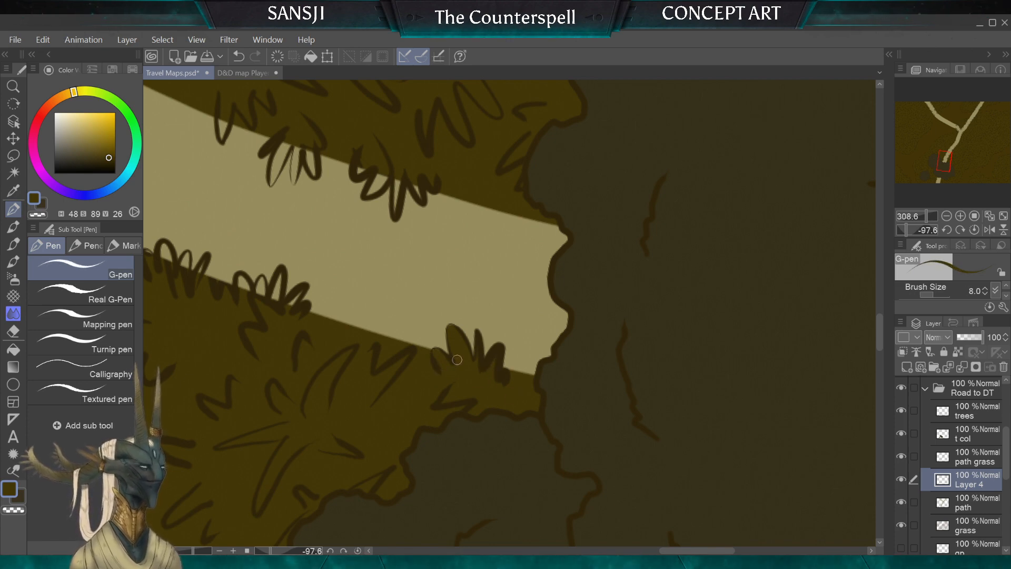
{"action": "key", "text": "bracketleft"}
{"action": "key", "text": "bracketleft"}
Fill the next tuft up the path's west edge with the olive colour, varying the brush size between 6 and 12
{"action": "mouse_move", "coordinate": [425, 311]}
{"action": "left_mouse_down"}
{"action": "mouse_move", "coordinate": [411, 289]}
{"action": "mouse_move", "coordinate": [550, 308]}
{"action": "left_mouse_up"}
{"action": "key", "text": "bracketright"}
{"action": "key", "text": "bracketright"}
{"action": "key", "text": "bracketright"}
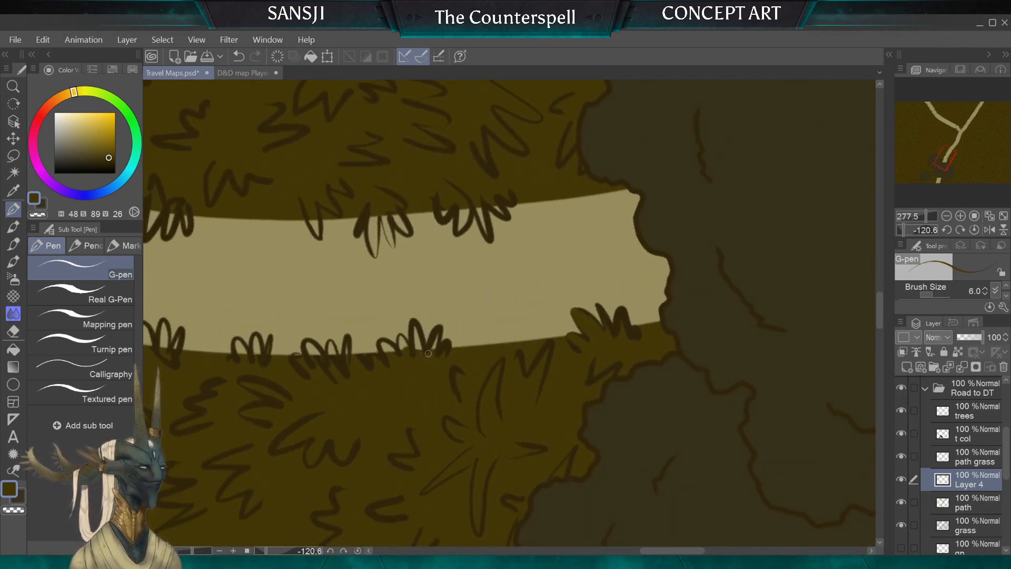
{"action": "key", "text": "bracketleft"}
{"action": "key", "text": "bracketleft"}
{"action": "key", "text": "bracketleft"}
{"action": "key", "text": "bracketleft"}
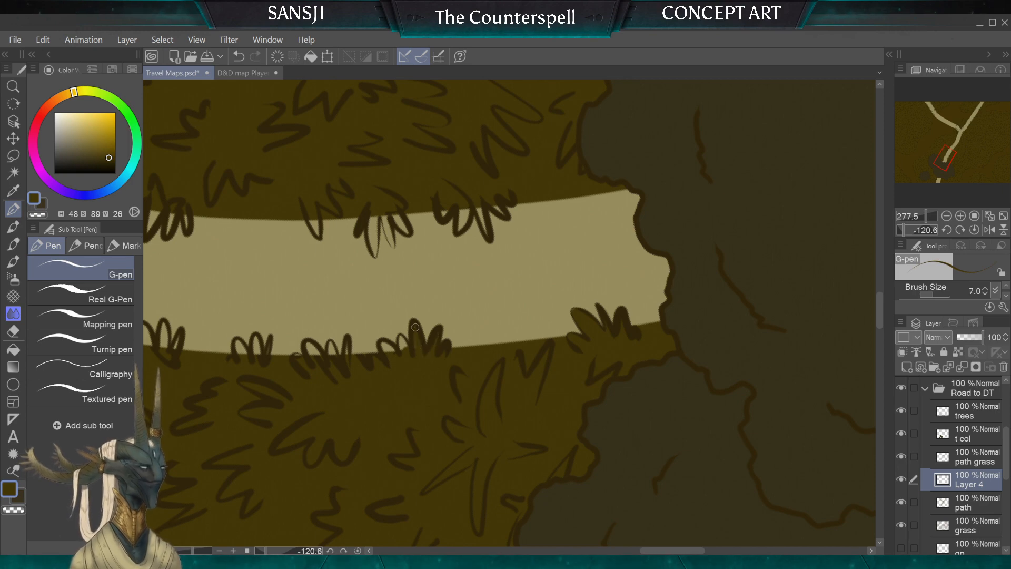
{"action": "key", "text": "bracketright"}
{"action": "key", "text": "bracketright"}
{"action": "key", "text": "bracketright"}
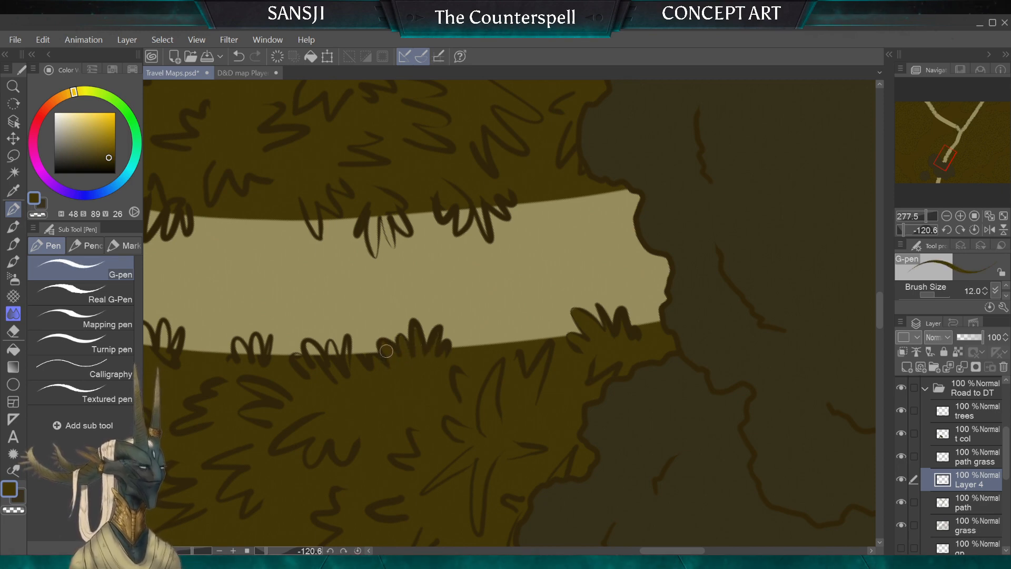
Fill the third tuft above the trees on the path's west edge with the olive colour, varying the brush size between 5 and 12
{"action": "key", "text": "bracketleft"}
{"action": "key", "text": "bracketleft"}
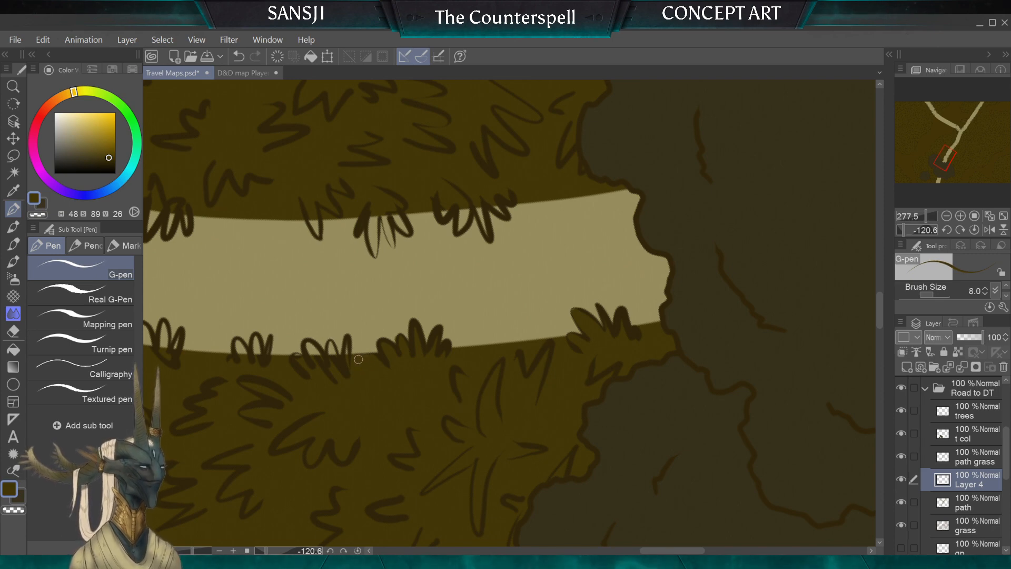
{"action": "key", "text": "bracketleft"}
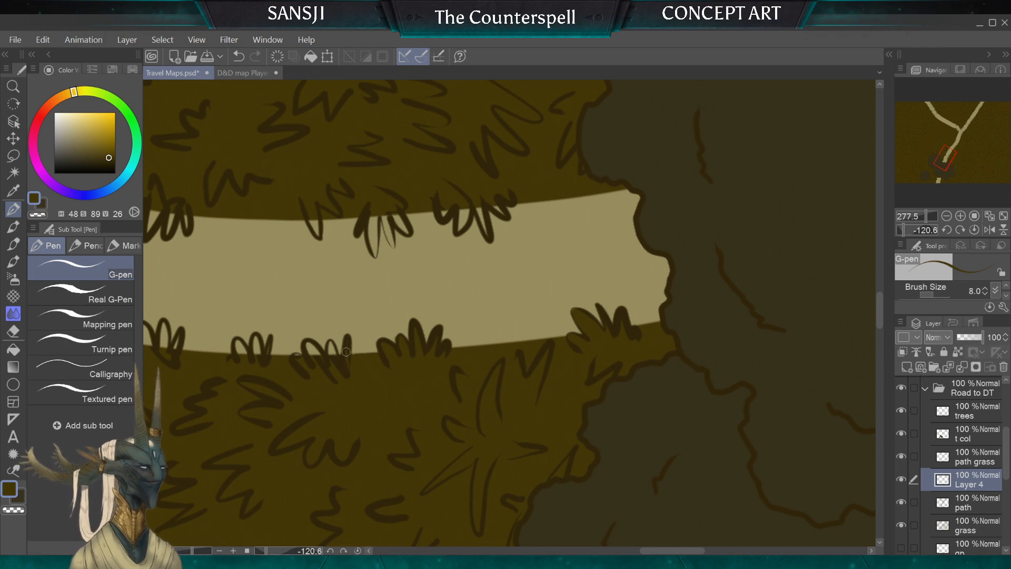
{"action": "key", "text": "bracketleft"}
{"action": "key", "text": "bracketleft"}
{"action": "key", "text": "bracketleft"}
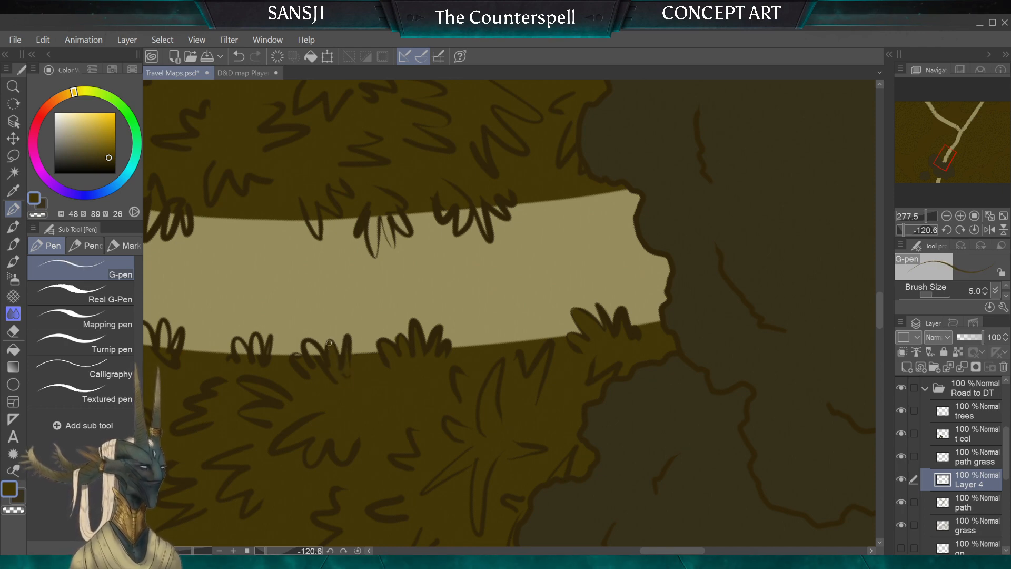
{"action": "key", "text": "bracketright"}
{"action": "key", "text": "bracketright"}
{"action": "key", "text": "bracketright"}
{"action": "key", "text": "bracketright"}
{"action": "key", "text": "bracketright"}
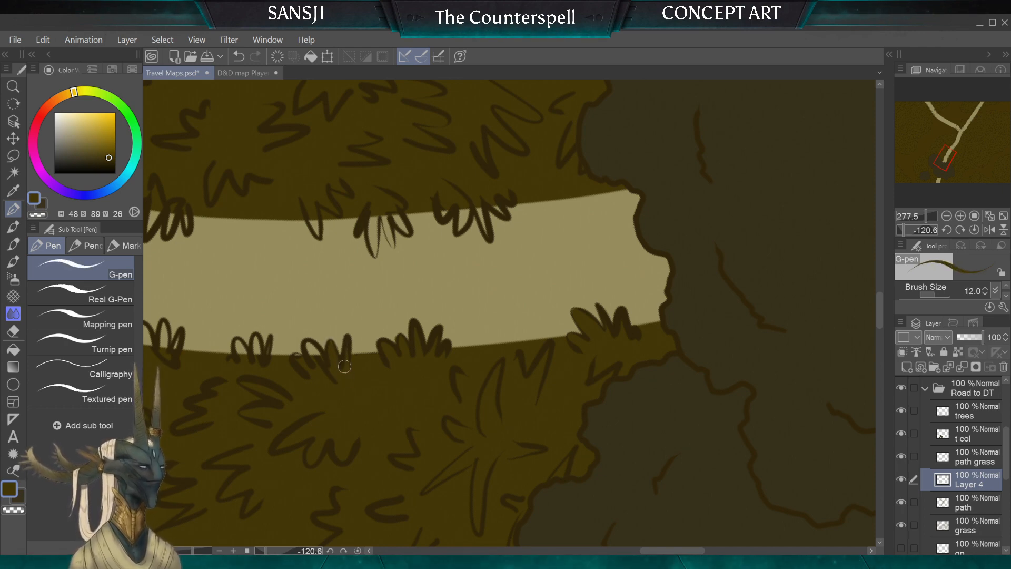
{"action": "key", "text": "bracketleft"}
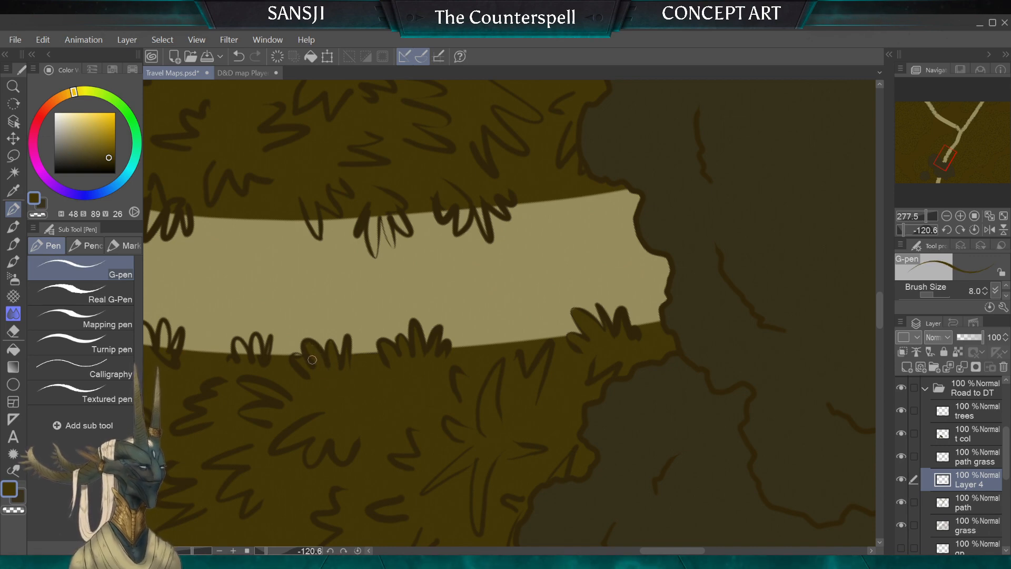
{"action": "key", "text": "bracketleft"}
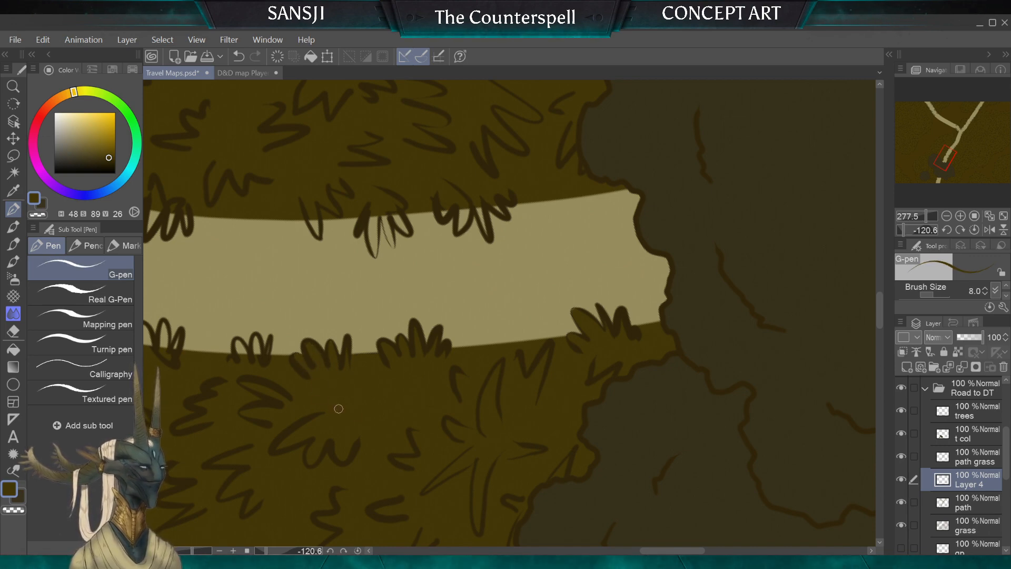
Fill the fourth and fifth tufts above the trees on the path's west edge with the olive colour, using the G-pen at size 7
{"action": "scroll", "coordinate": [376, 312], "scroll_direction": "up", "scroll_amount": 4}
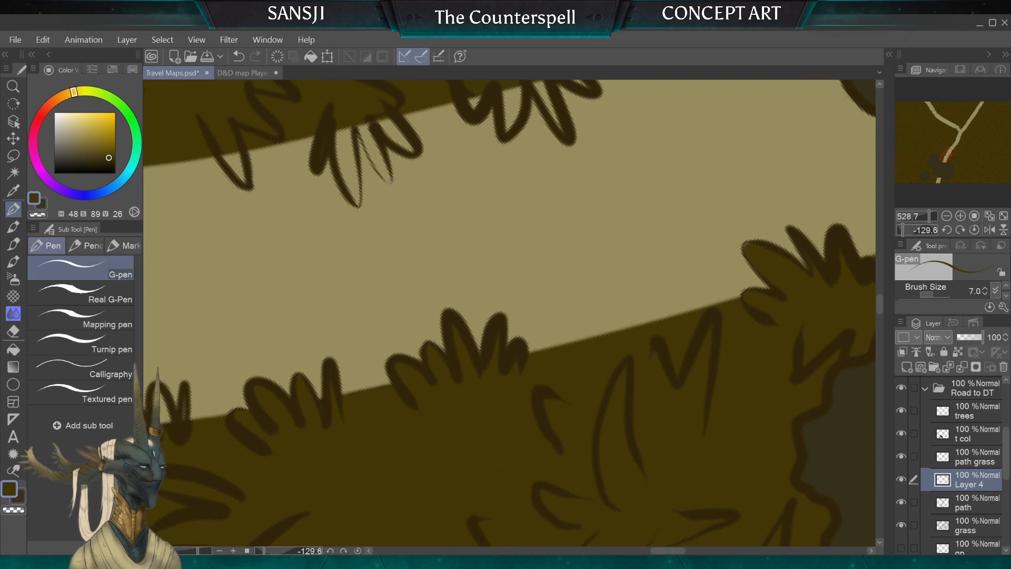
{"action": "key", "text": "e"}
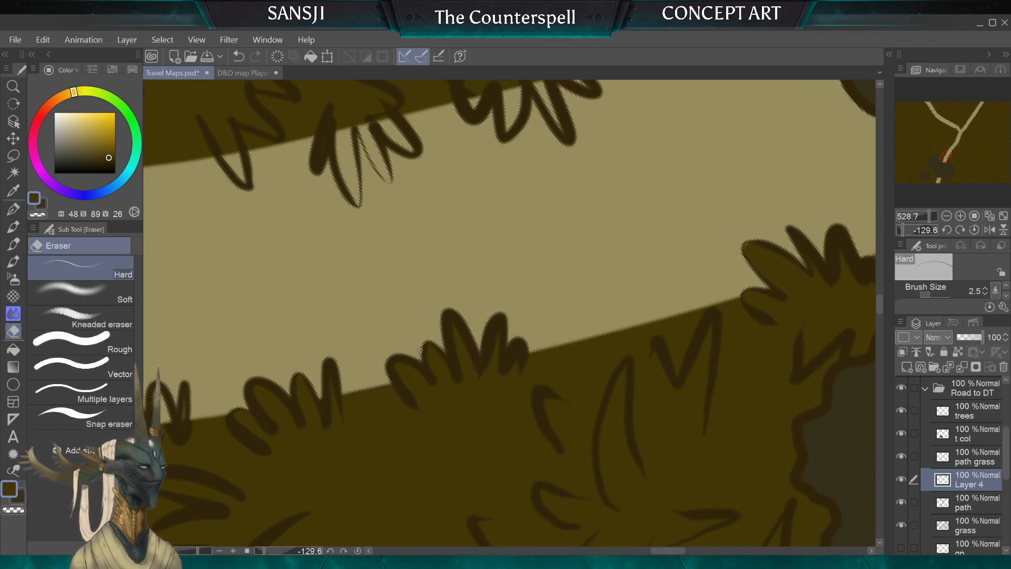
{"action": "scroll", "coordinate": [427, 308], "scroll_direction": "down", "scroll_amount": 3}
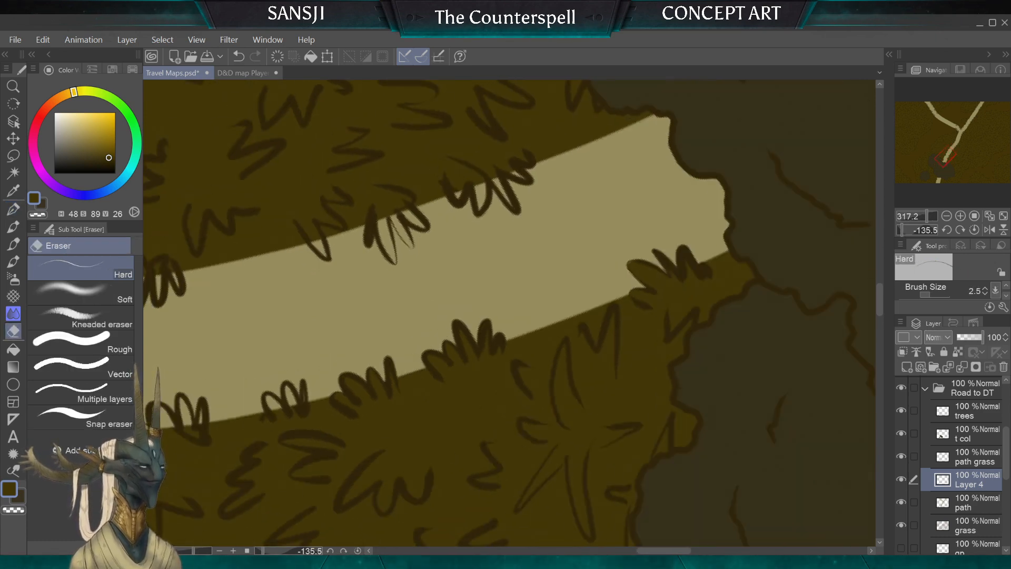
{"action": "key", "text": "p"}
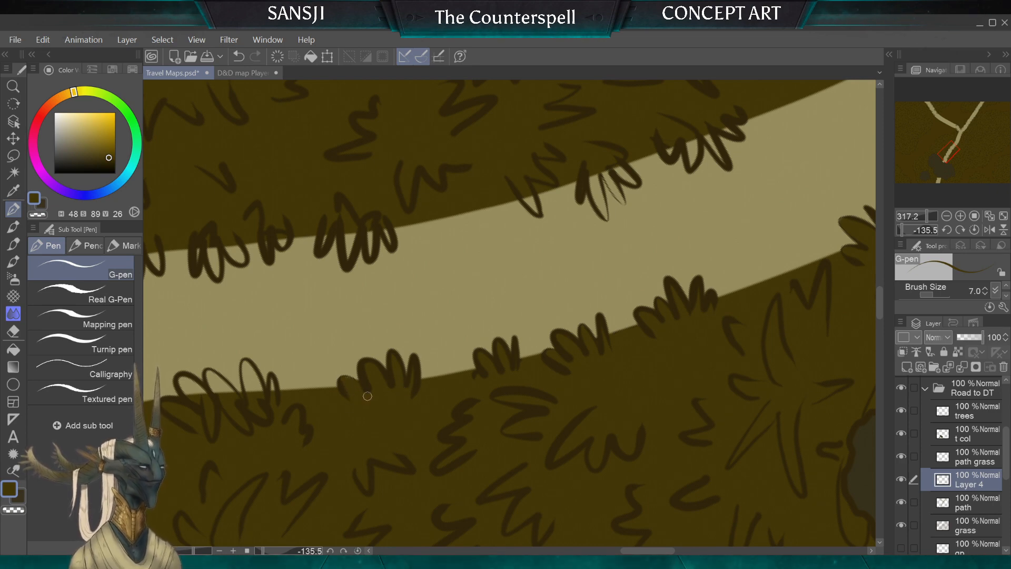
Fill the two tufts nearest the trees on the path's east edge with the olive colour at brush size 7
{"action": "scroll", "coordinate": [367, 396], "scroll_direction": "down", "scroll_amount": 3}
{"action": "scroll", "coordinate": [509, 314], "scroll_direction": "up", "scroll_amount": 1}
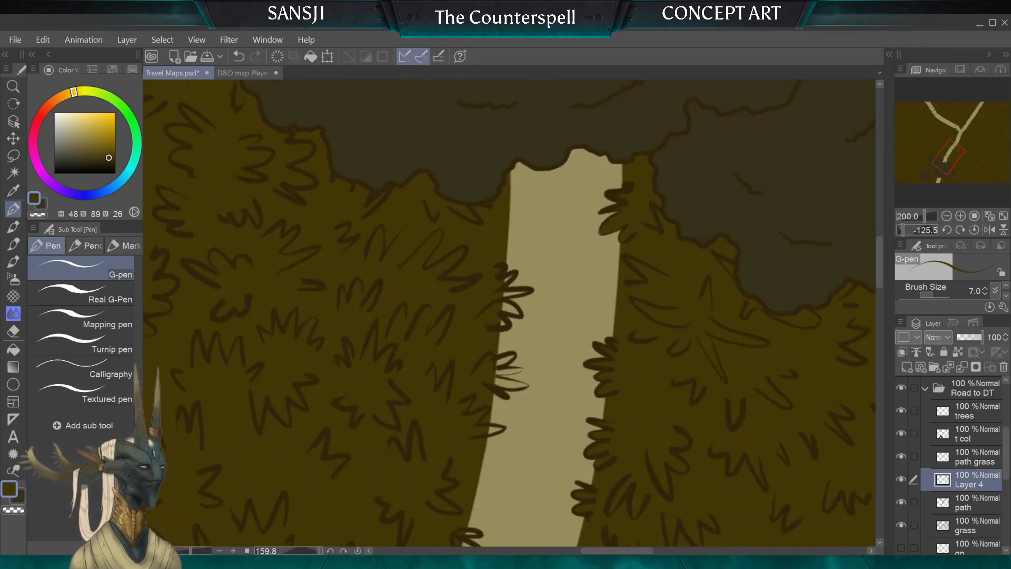
{"action": "scroll", "coordinate": [510, 337], "scroll_direction": "up", "scroll_amount": 3}
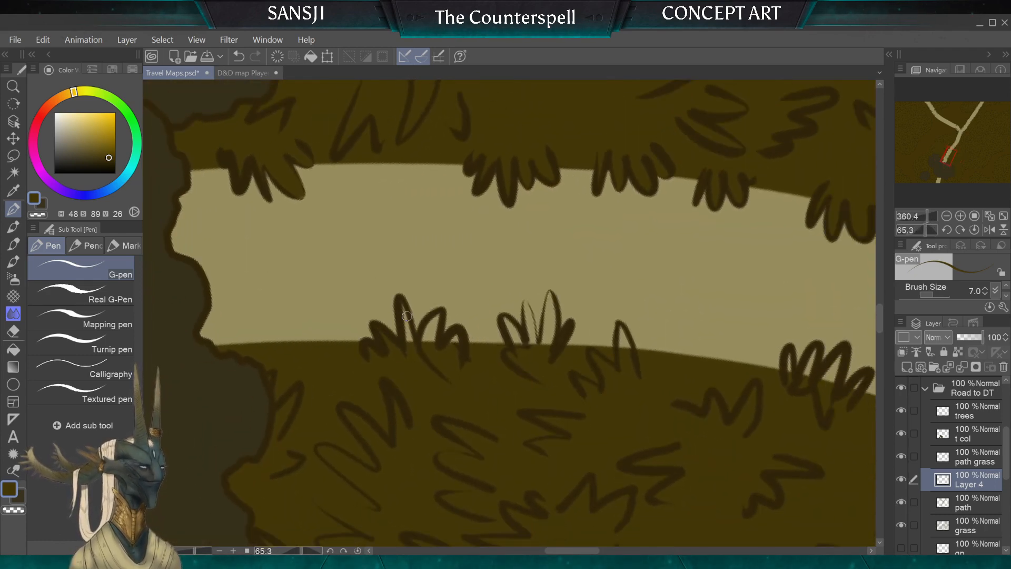
{"action": "left_click_drag", "start_coordinate": [441, 315], "coordinate": [428, 354]}
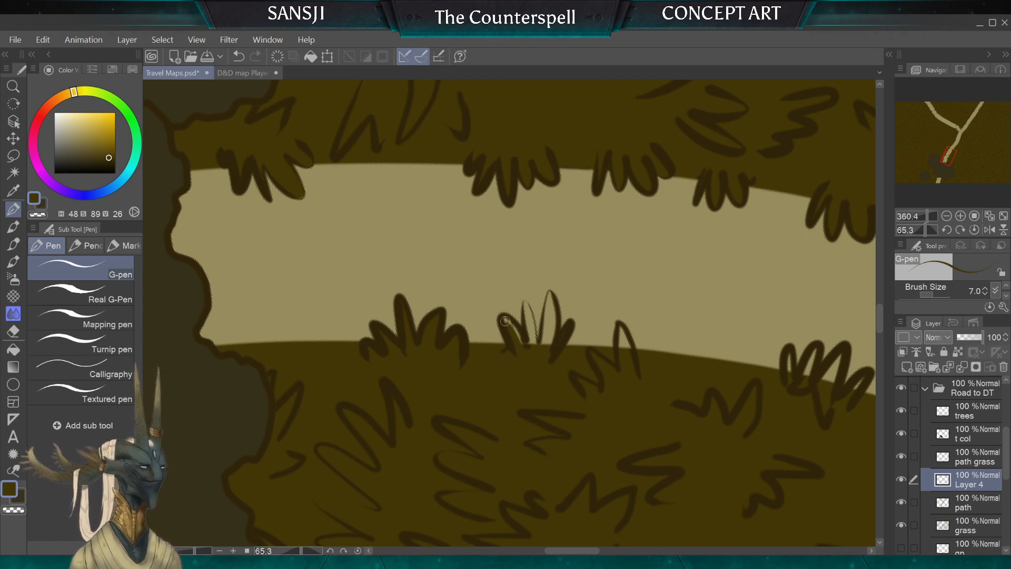
{"action": "mouse_move", "coordinate": [505, 321]}
{"action": "left_mouse_down"}
{"action": "mouse_move", "coordinate": [532, 356]}
{"action": "mouse_move", "coordinate": [525, 301]}
{"action": "mouse_move", "coordinate": [540, 337]}
{"action": "mouse_move", "coordinate": [549, 304]}
{"action": "mouse_move", "coordinate": [546, 343]}
{"action": "left_mouse_up"}
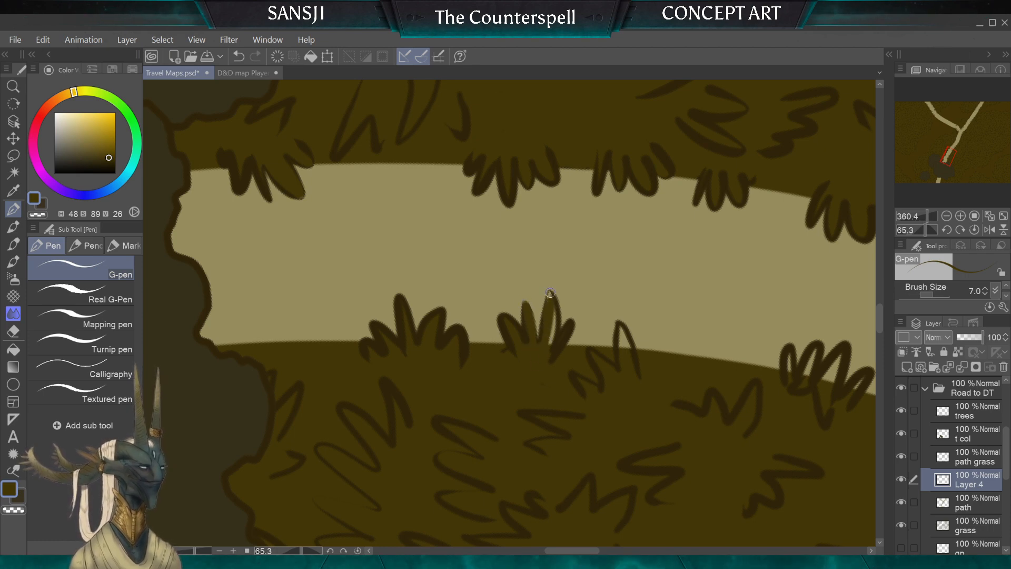
{"action": "left_click_drag", "start_coordinate": [550, 308], "coordinate": [551, 341]}
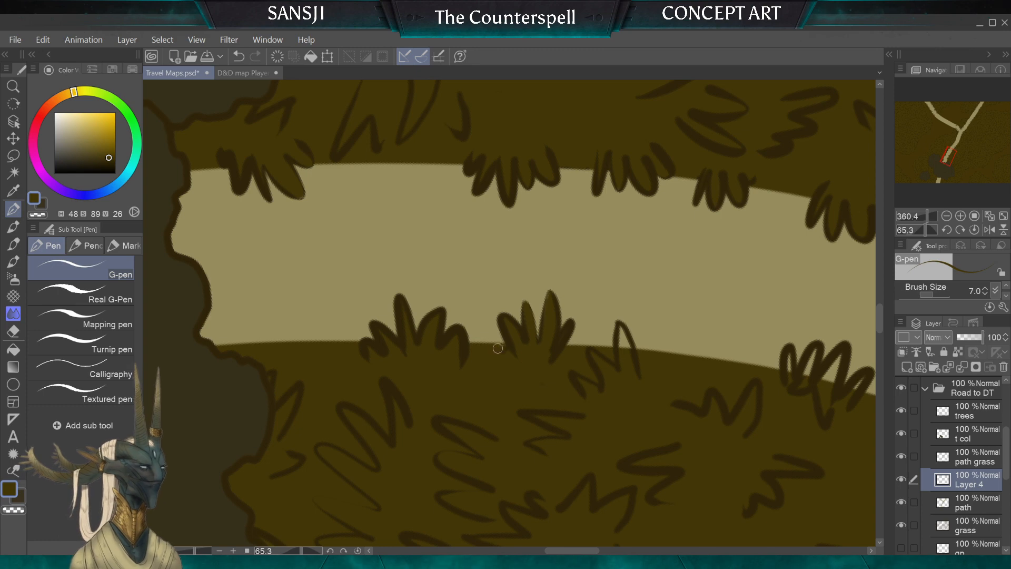
Fill the tall blade of the third east-edge tuft with the olive colour, reducing the brush size to 5
{"action": "key", "text": "bracketright"}
{"action": "key", "text": "bracketright"}
{"action": "key", "text": "bracketleft"}
{"action": "key", "text": "bracketleft"}
{"action": "key", "text": "bracketleft"}
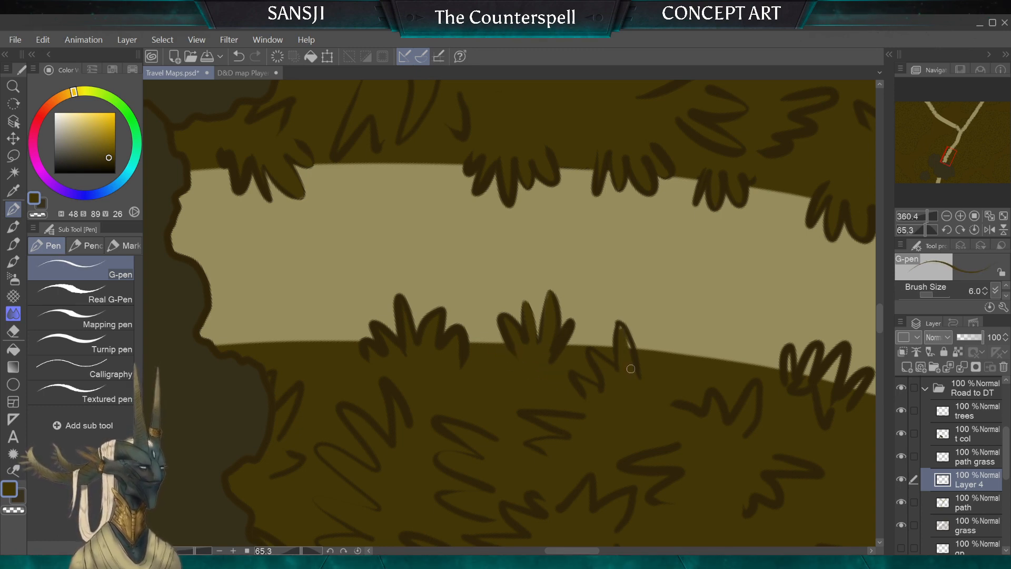
{"action": "key", "text": "bracketleft"}
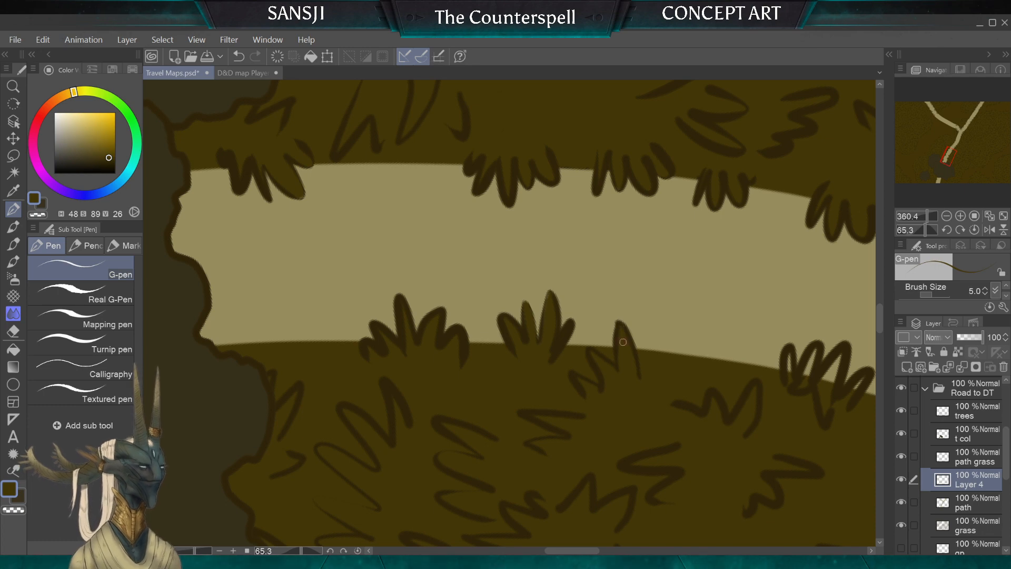
Fill the wide fourth tuft up the path's east edge with the olive colour, using brush sizes 7 and 8
{"action": "scroll", "coordinate": [618, 435], "scroll_direction": "down", "scroll_amount": 3}
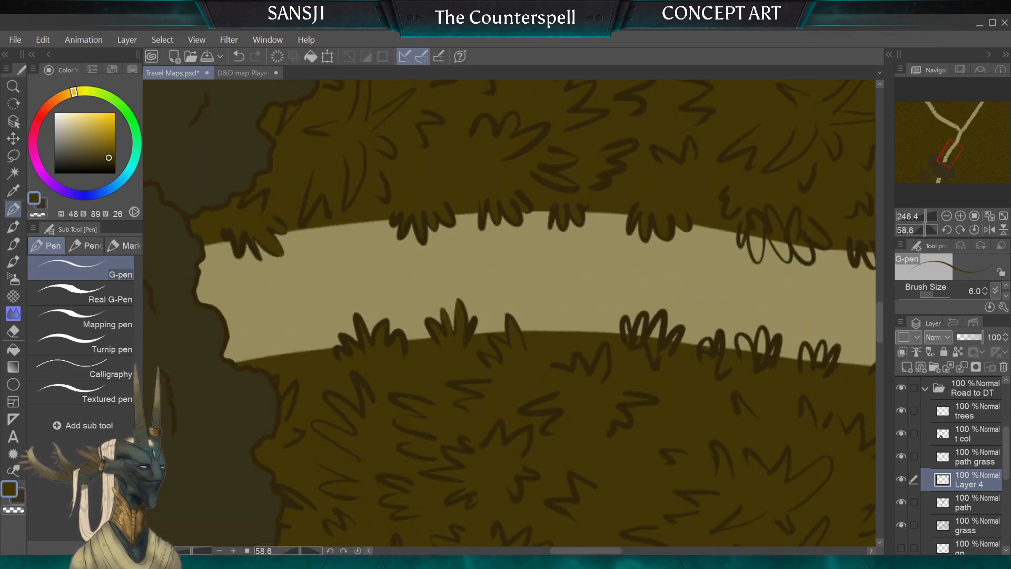
{"action": "scroll", "coordinate": [509, 313], "scroll_direction": "up", "scroll_amount": 2}
{"action": "left_click_drag", "start_coordinate": [510, 313], "coordinate": [498, 337]}
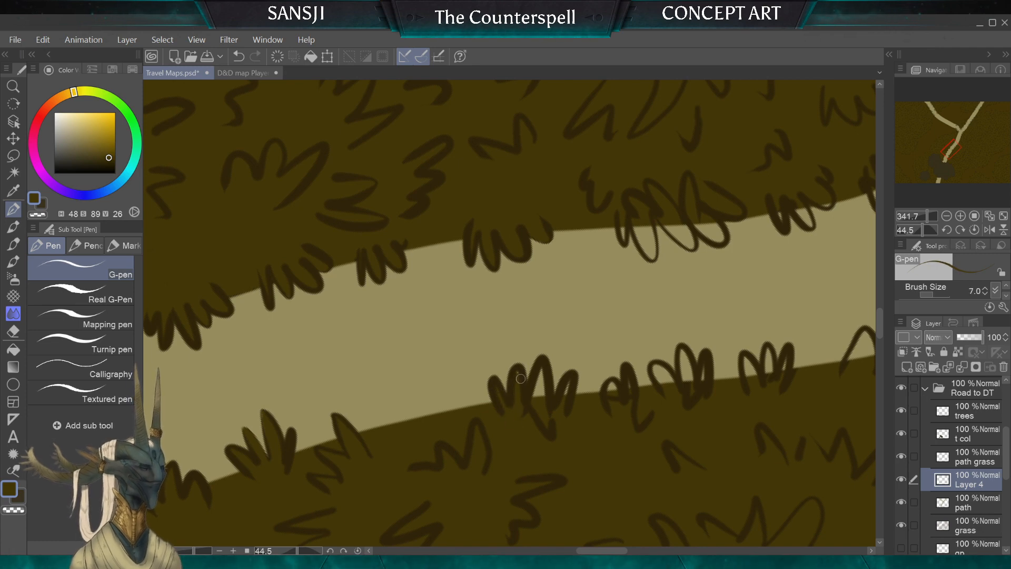
{"action": "key", "text": "bracketright"}
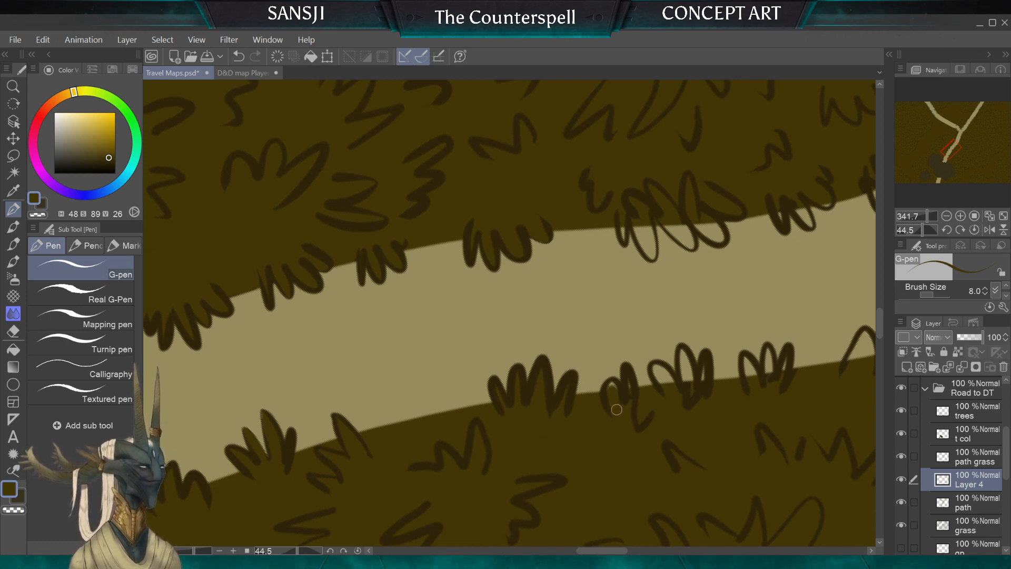
Fill the small fifth east-edge tuft and cover the stray lines below it in olive, varying the brush size between 6 and 15
{"action": "key", "text": "bracketright"}
{"action": "key", "text": "bracketright"}
{"action": "key", "text": "bracketright"}
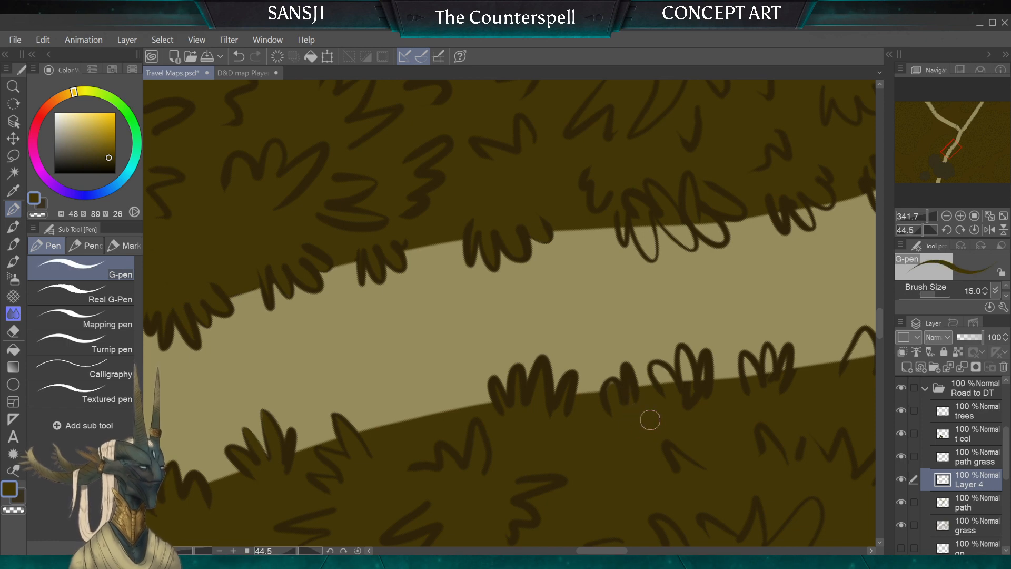
{"action": "key", "text": "bracketleft"}
{"action": "key", "text": "bracketleft"}
{"action": "key", "text": "bracketleft"}
{"action": "key", "text": "bracketleft"}
{"action": "key", "text": "bracketleft"}
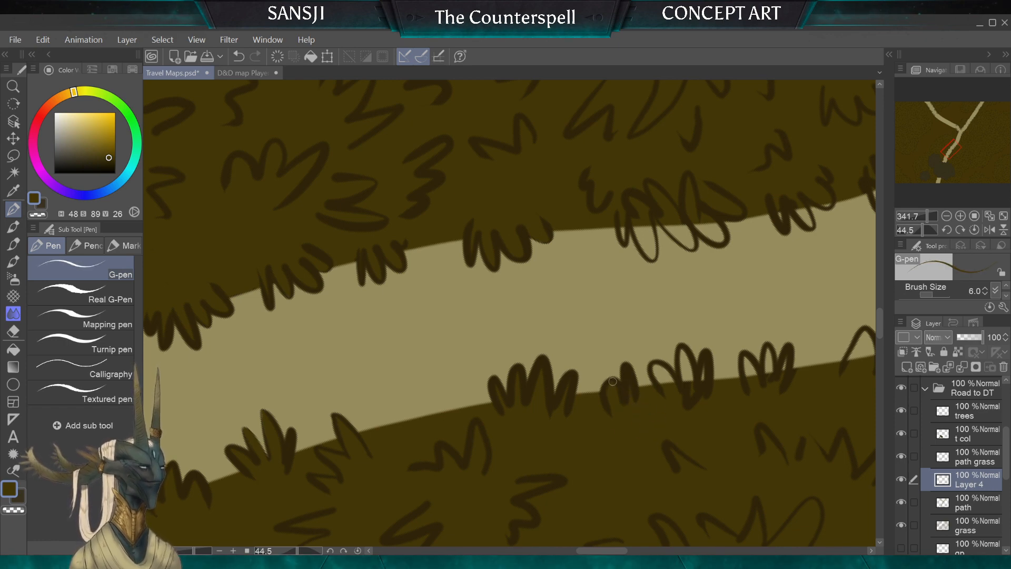
{"action": "scroll", "coordinate": [617, 405], "scroll_direction": "right", "scroll_amount": 1}
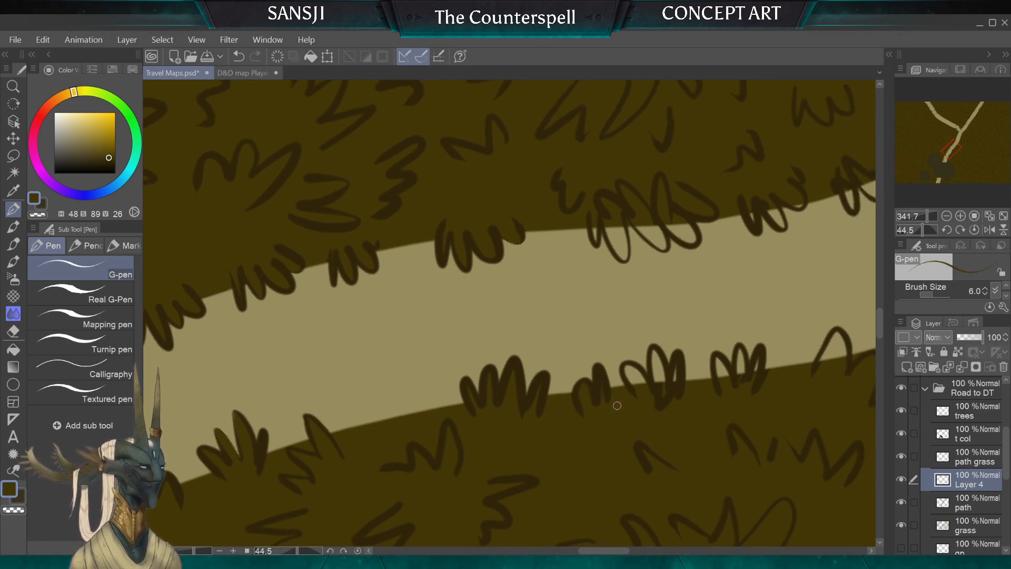
{"action": "key", "text": "bracketleft"}
{"action": "key", "text": "bracketleft"}
Fill the sixth east-edge tuft and paint out the stray lines at its base in olive, using brush sizes 6 to 10
{"action": "scroll", "coordinate": [510, 428], "scroll_direction": "down", "scroll_amount": 4}
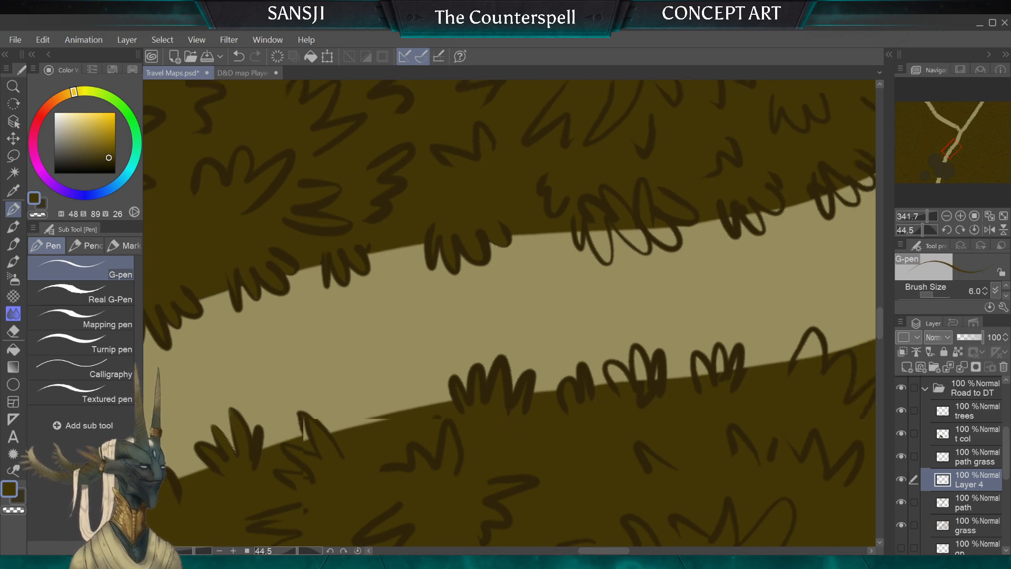
{"action": "scroll", "coordinate": [457, 399], "scroll_direction": "up", "scroll_amount": 3}
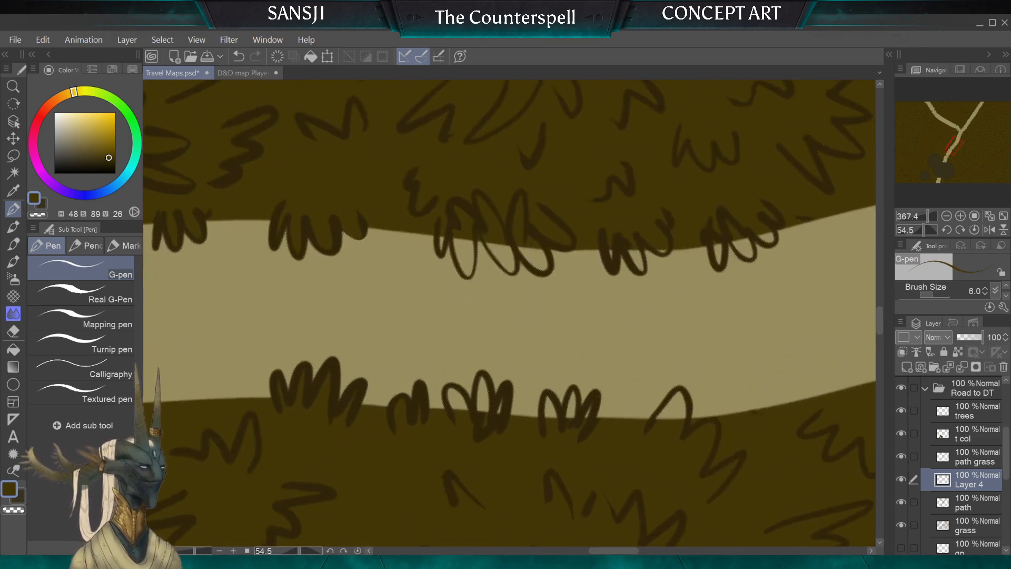
{"action": "key", "text": "bracketright"}
{"action": "key", "text": "bracketright"}
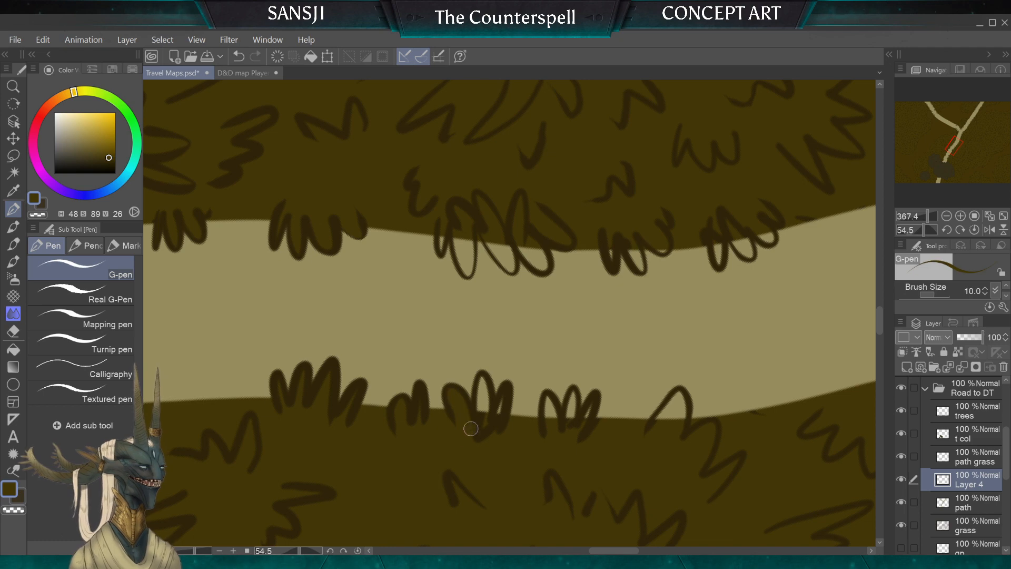
{"action": "key", "text": "bracketleft"}
{"action": "key", "text": "bracketleft"}
{"action": "key", "text": "bracketleft"}
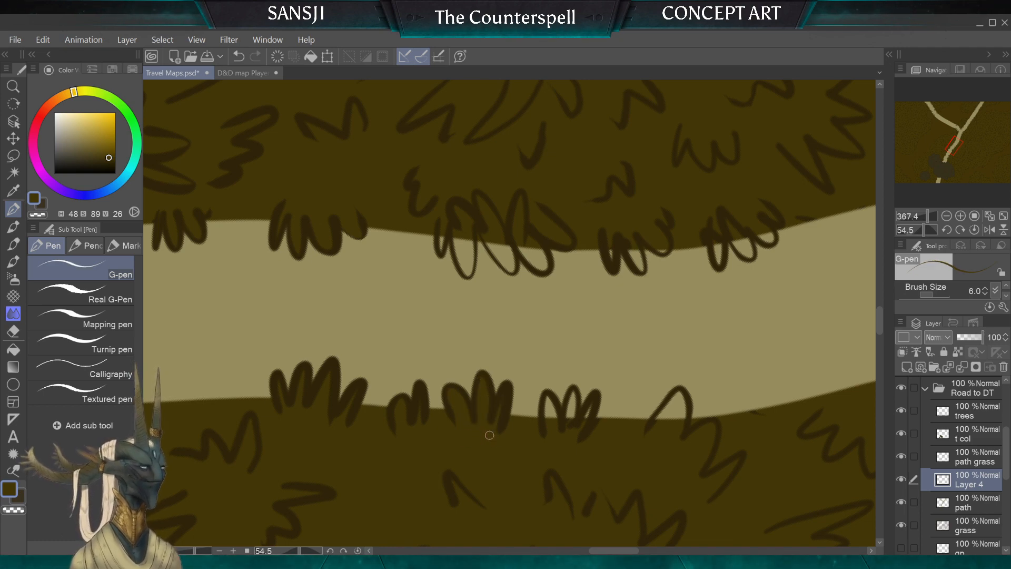
Fill the seventh east-edge tuft and the single pointed blade beyond it with the olive colour at brush size 8
{"action": "key", "text": "bracketright"}
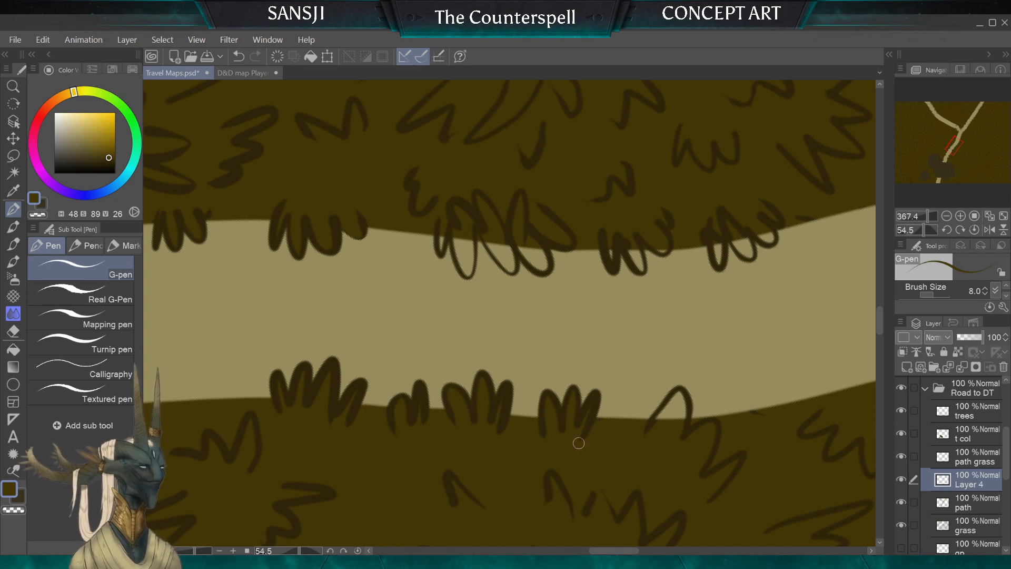
{"action": "mouse_move", "coordinate": [674, 406]}
{"action": "left_mouse_down"}
{"action": "mouse_move", "coordinate": [653, 421]}
{"action": "mouse_move", "coordinate": [682, 412]}
{"action": "left_mouse_up"}
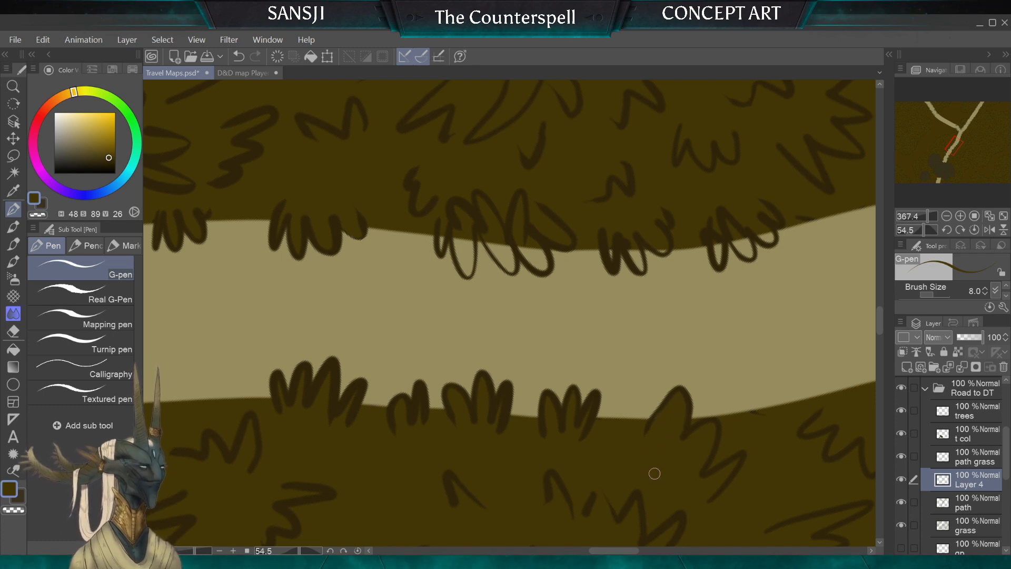
Paint over the tiny dark mark on the path's east edge above the last filled blade in olive, using brush sizes 1.5 to 2.5
{"action": "left_click_drag", "start_coordinate": [655, 473], "coordinate": [438, 474]}
{"action": "key", "text": "bracketleft"}
{"action": "key", "text": "bracketleft"}
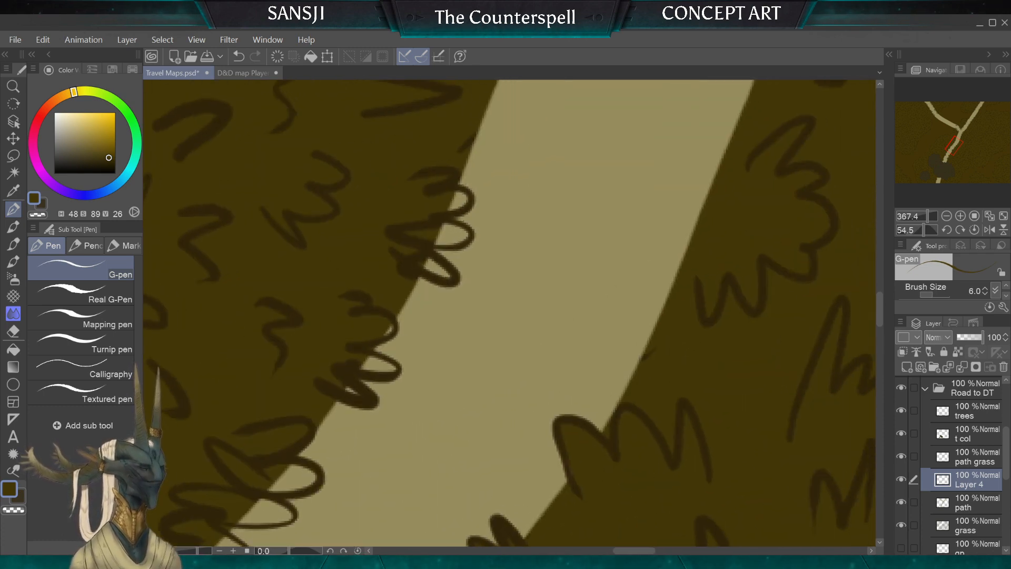
{"action": "key", "text": "bracketleft"}
{"action": "key", "text": "bracketleft"}
{"action": "key", "text": "bracketleft"}
{"action": "key", "text": "bracketleft"}
{"action": "key", "text": "bracketleft"}
{"action": "key", "text": "bracketleft"}
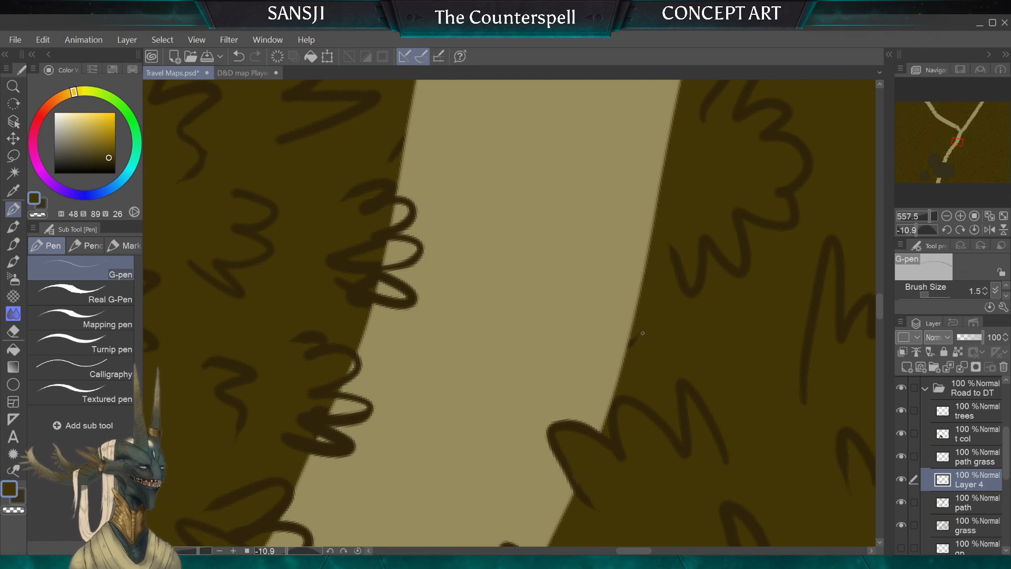
{"action": "key", "text": "bracketright"}
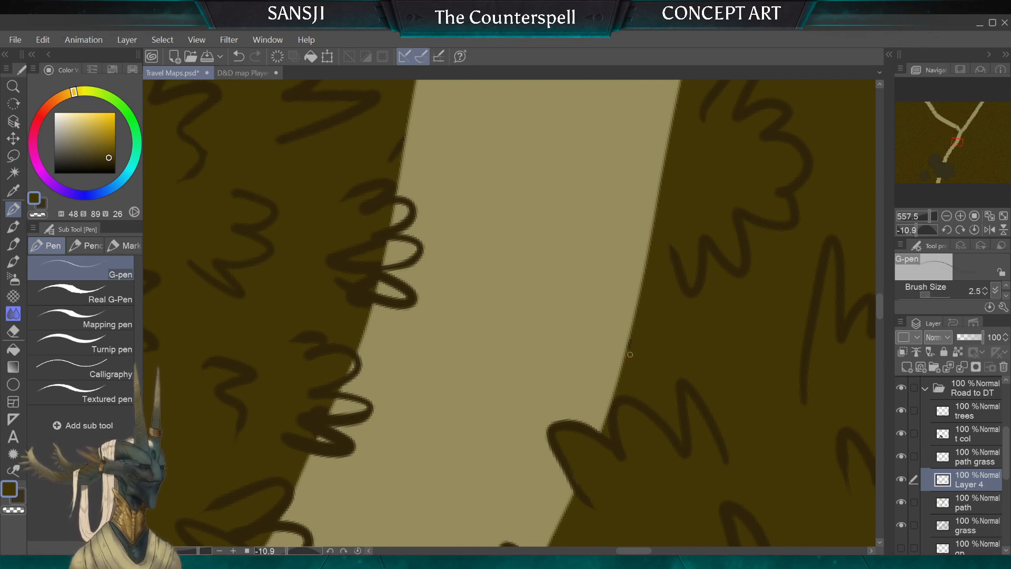
{"action": "key", "text": "bracketleft"}
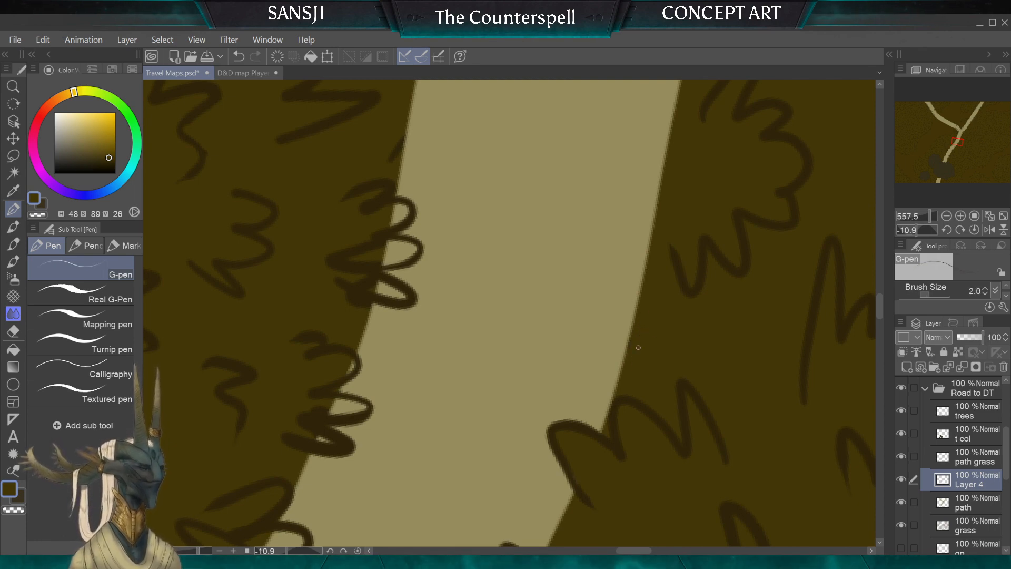
Fill the tallest blade of the large west-edge tuft and paint out the line at its base in olive, using brush size 12
{"action": "scroll", "coordinate": [639, 347], "scroll_direction": "down", "scroll_amount": 3}
{"action": "scroll", "coordinate": [510, 313], "scroll_direction": "down", "scroll_amount": 2}
{"action": "scroll", "coordinate": [509, 314], "scroll_direction": "up", "scroll_amount": 4}
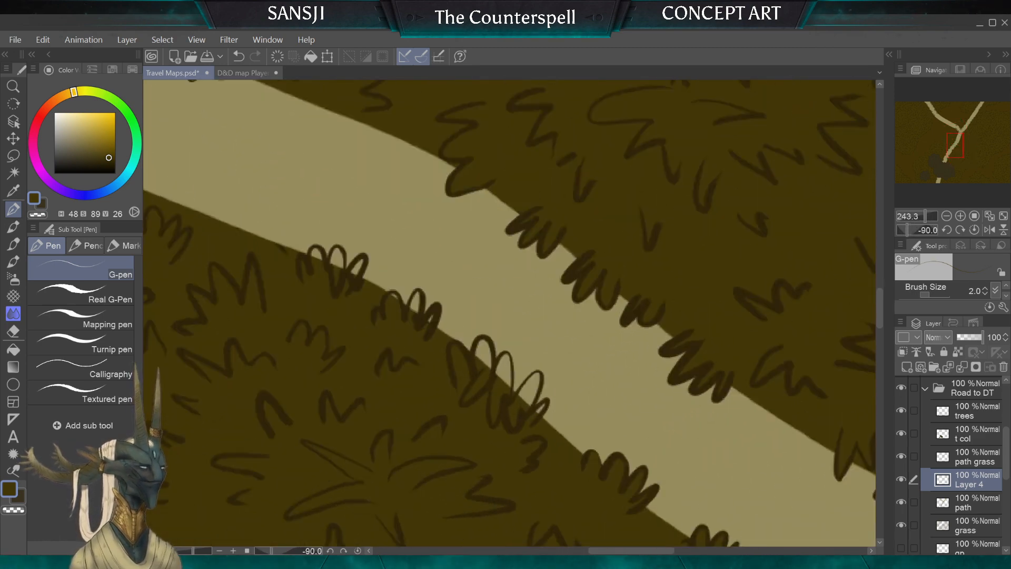
{"action": "scroll", "coordinate": [510, 314], "scroll_direction": "up", "scroll_amount": 1}
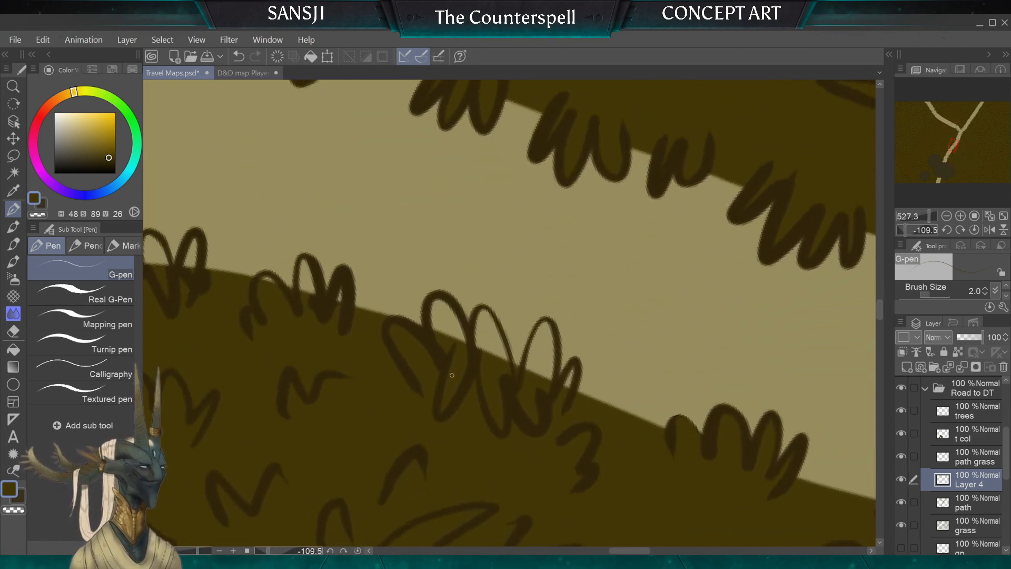
{"action": "key", "text": "bracketright"}
{"action": "key", "text": "bracketright"}
{"action": "key", "text": "bracketright"}
{"action": "key", "text": "bracketright"}
{"action": "key", "text": "bracketright"}
{"action": "key", "text": "bracketright"}
{"action": "key", "text": "bracketright"}
{"action": "key", "text": "bracketright"}
{"action": "key", "text": "bracketright"}
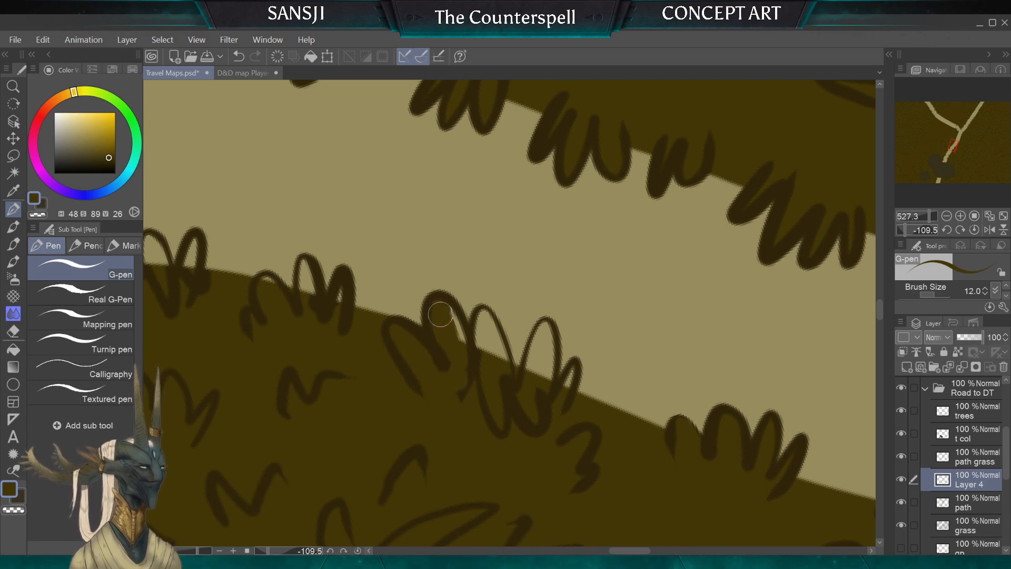
Fill the second tall blade of the large west-edge tuft and cover the looped lines at its base, using brush sizes 6 to 12
{"action": "key", "text": "bracketleft"}
{"action": "key", "text": "bracketleft"}
{"action": "key", "text": "bracketleft"}
{"action": "key", "text": "bracketleft"}
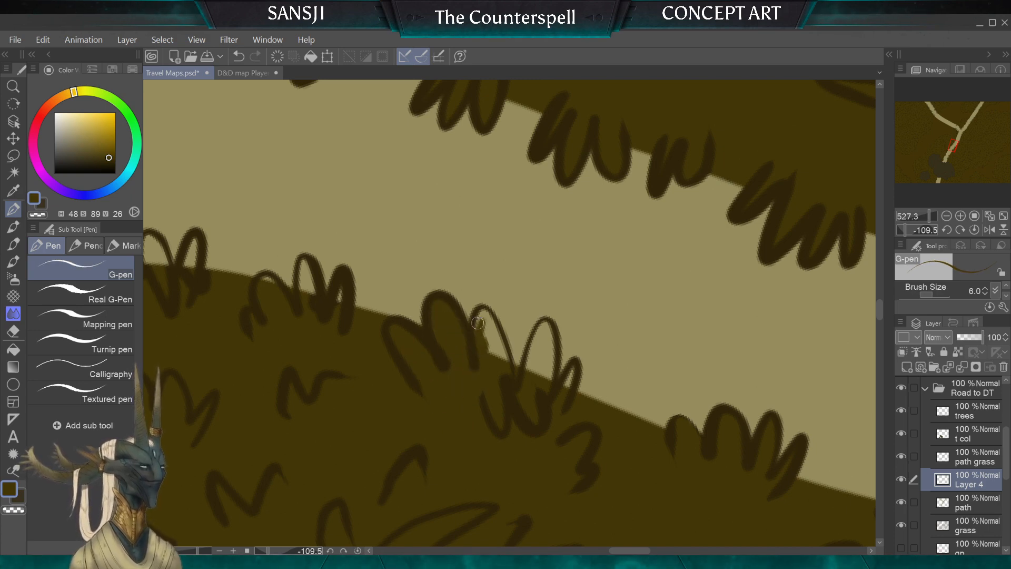
{"action": "left_click_drag", "start_coordinate": [479, 315], "coordinate": [485, 339]}
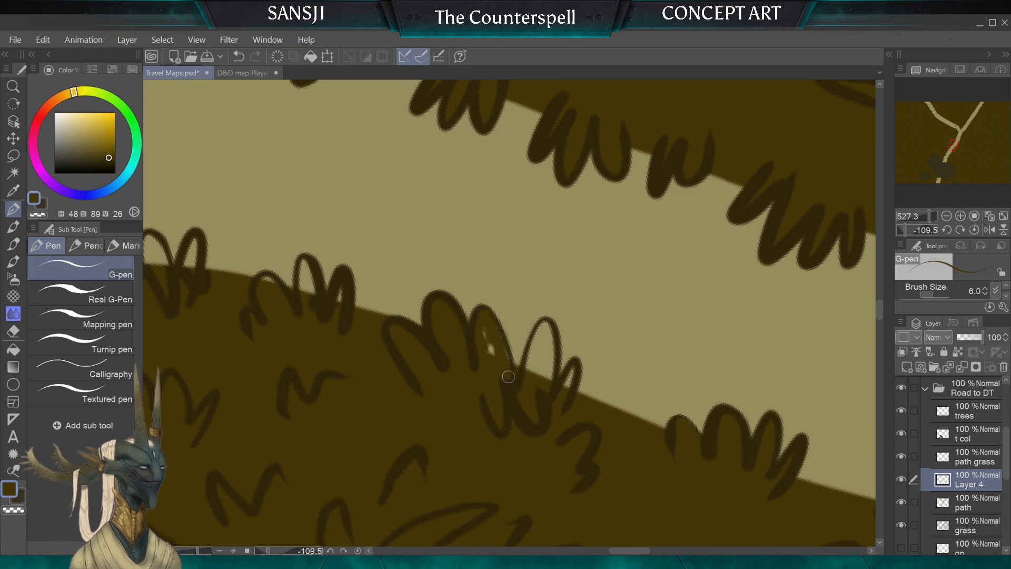
{"action": "key", "text": "bracketright"}
{"action": "key", "text": "bracketright"}
{"action": "key", "text": "bracketright"}
{"action": "key", "text": "bracketright"}
{"action": "mouse_move", "coordinate": [515, 424]}
{"action": "left_mouse_down"}
{"action": "mouse_move", "coordinate": [492, 396]}
{"action": "mouse_move", "coordinate": [484, 416]}
{"action": "mouse_move", "coordinate": [532, 423]}
{"action": "mouse_move", "coordinate": [538, 380]}
{"action": "mouse_move", "coordinate": [549, 402]}
{"action": "mouse_move", "coordinate": [572, 368]}
{"action": "mouse_move", "coordinate": [565, 395]}
{"action": "mouse_move", "coordinate": [547, 369]}
{"action": "left_mouse_up"}
Fill the remaining upper blades of the large west-edge tuft with olive at brush size 8
{"action": "key", "text": "bracketleft"}
{"action": "key", "text": "bracketleft"}
{"action": "key", "text": "bracketleft"}
{"action": "key", "text": "bracketleft"}
{"action": "key", "text": "bracketright"}
{"action": "key", "text": "bracketright"}
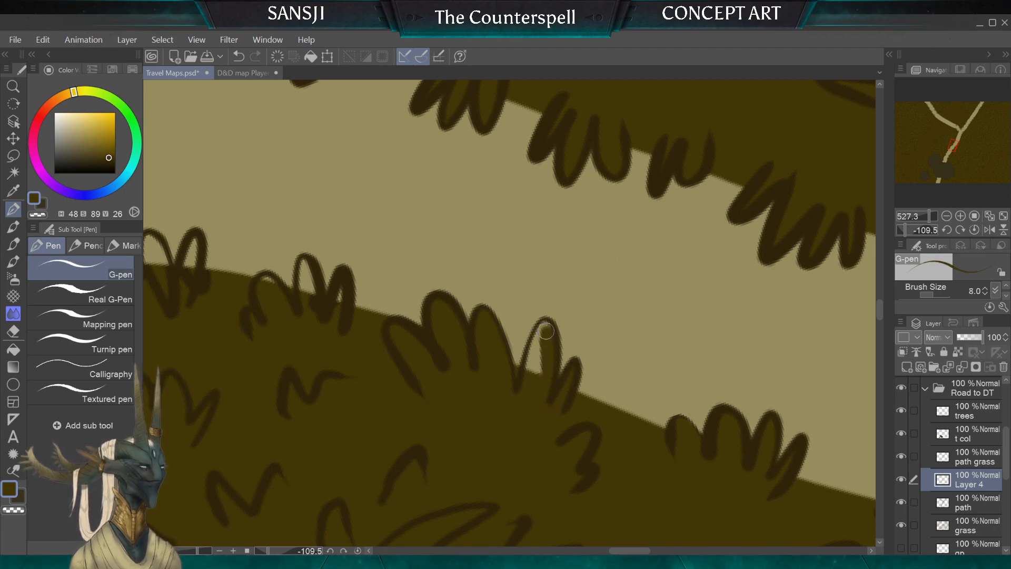
{"action": "left_click_drag", "start_coordinate": [545, 326], "coordinate": [526, 403]}
{"action": "key", "text": "bracketleft"}
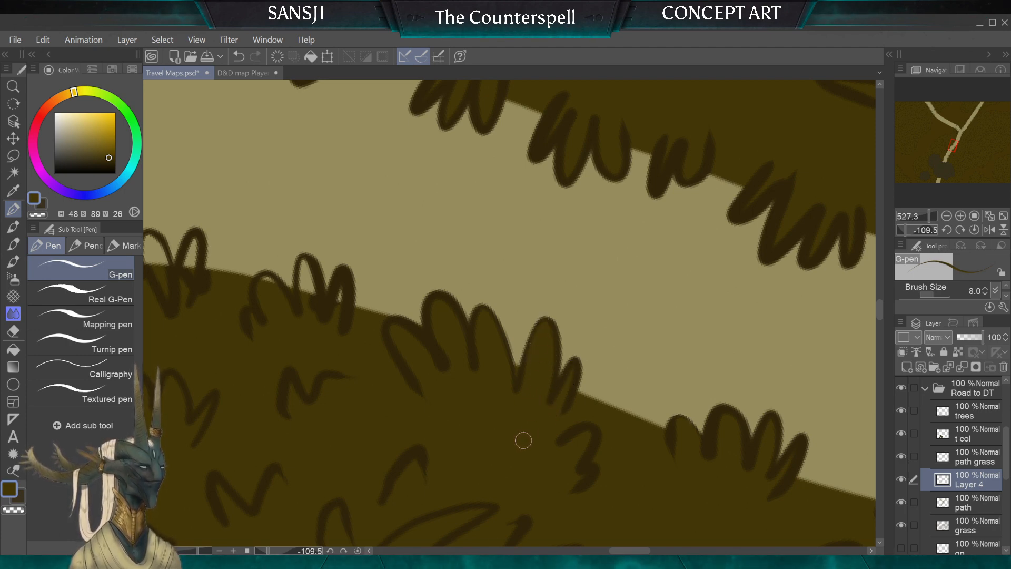
Fill the next west-edge tuft toward the fork with olive at brush size 8
{"action": "key", "text": "bracketleft"}
{"action": "key", "text": "bracketleft"}
{"action": "left_click_drag", "start_coordinate": [632, 368], "coordinate": [629, 324]}
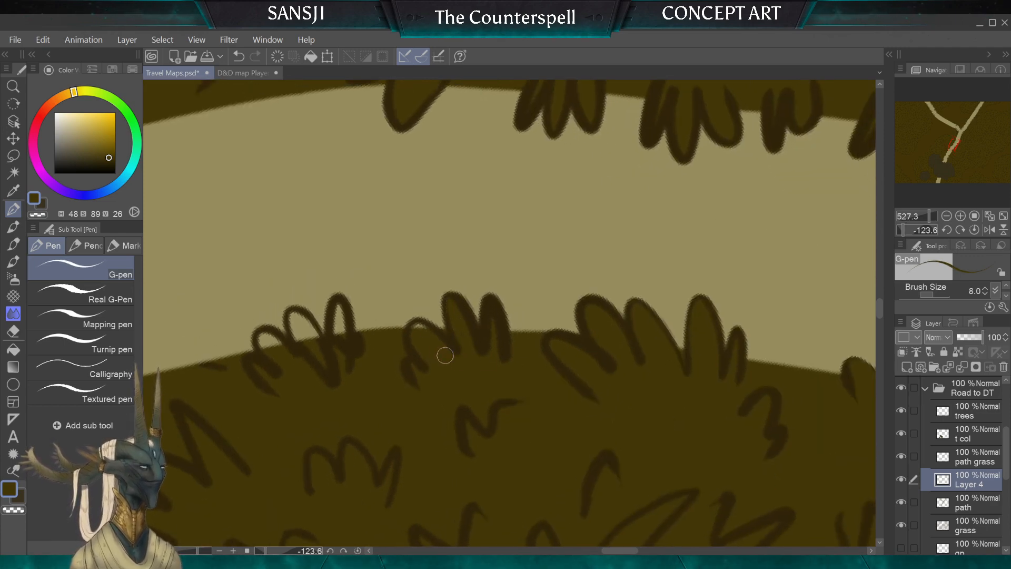
Fill the following west-edge tuft toward the fork and cover the stray lines at its base in olive, using brush sizes 10 to 12
{"action": "key", "text": "bracketright"}
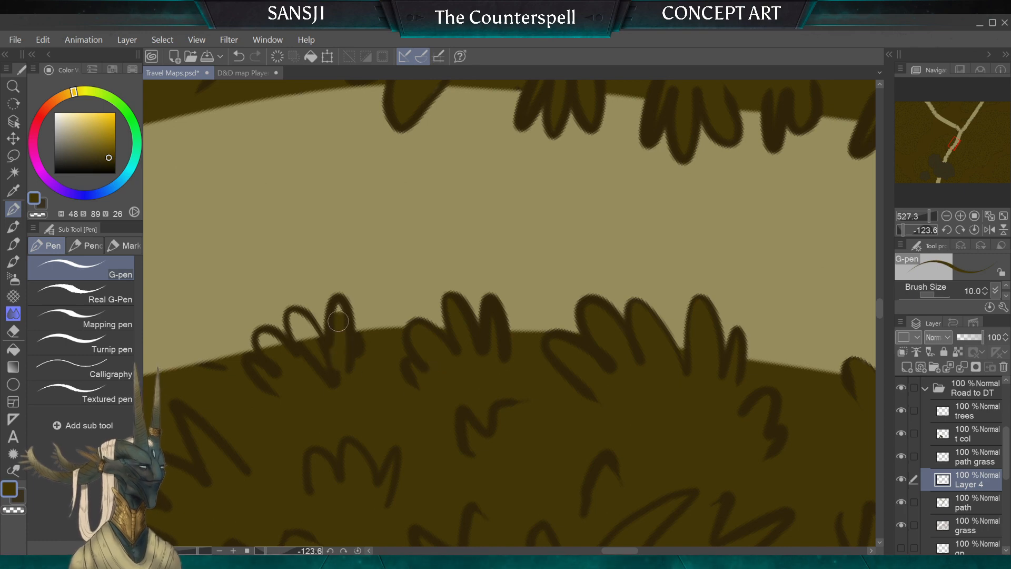
{"action": "key", "text": "bracketright"}
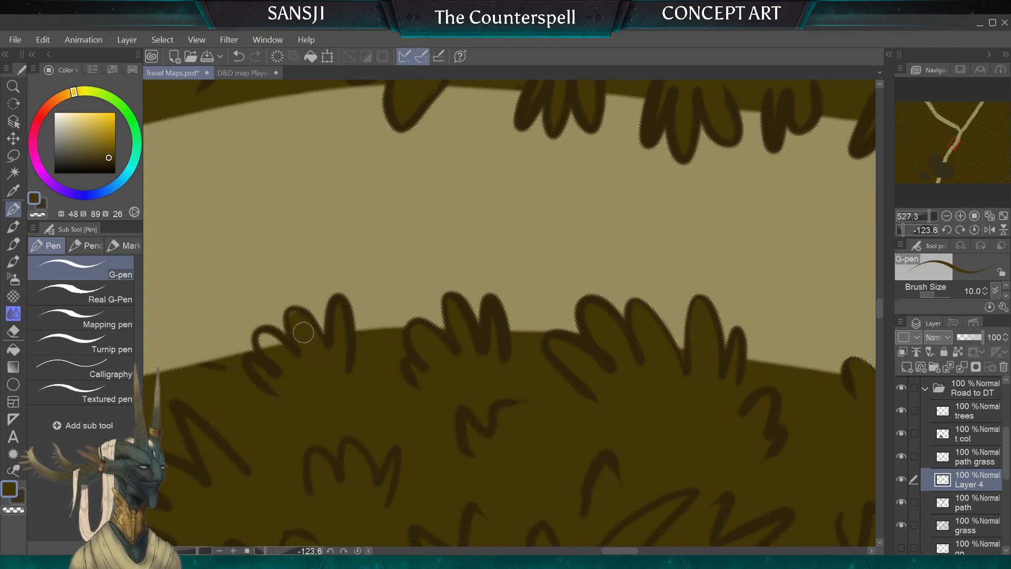
{"action": "mouse_move", "coordinate": [281, 352]}
{"action": "left_mouse_down"}
{"action": "mouse_move", "coordinate": [270, 340]}
{"action": "mouse_move", "coordinate": [269, 349]}
{"action": "left_mouse_up"}
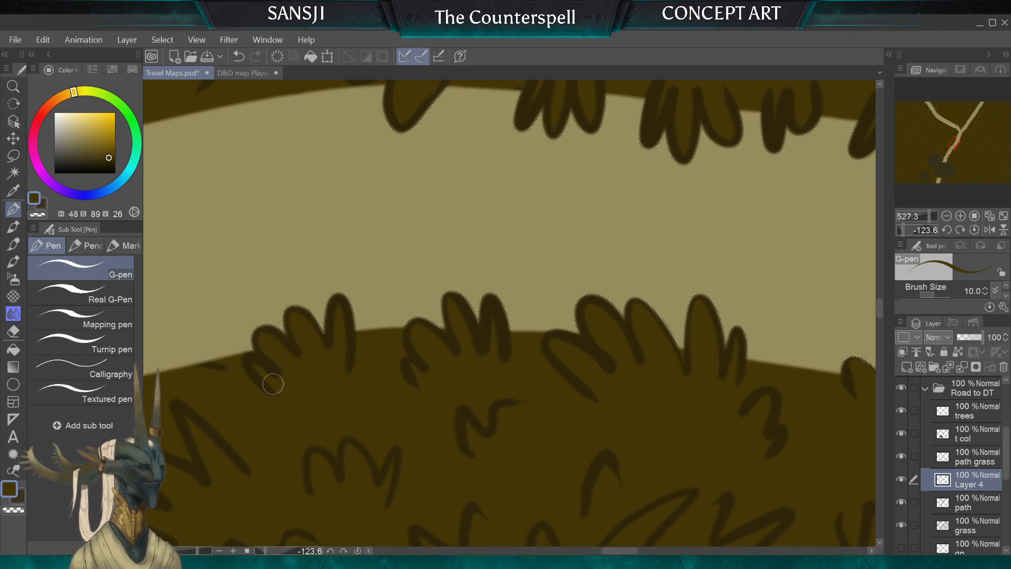
{"action": "key", "text": "bracketright"}
{"action": "key", "text": "bracketright"}
{"action": "key", "text": "bracketleft"}
{"action": "left_click_drag", "start_coordinate": [283, 389], "coordinate": [523, 401]}
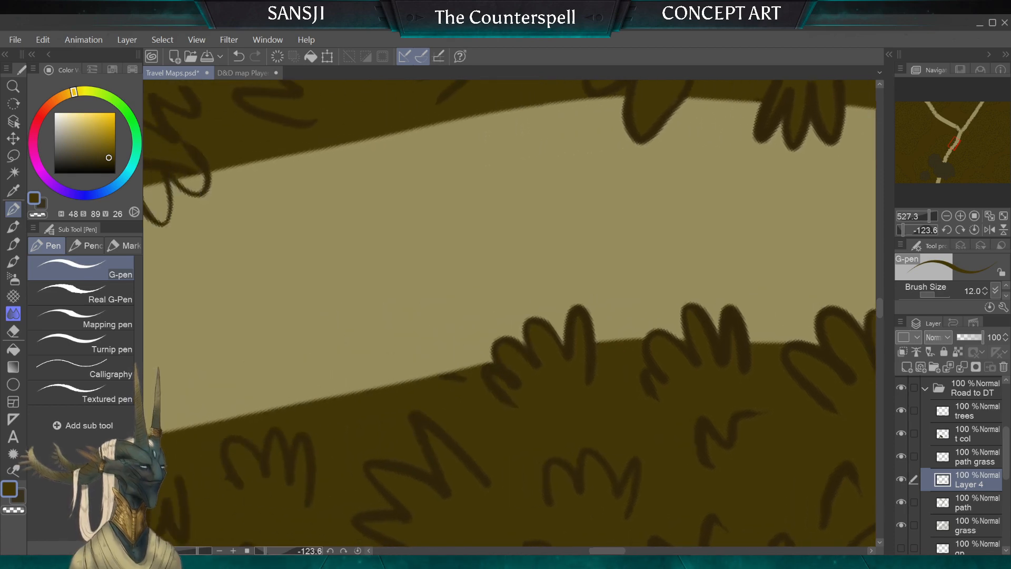
Paint over the small dark mark on the path's west edge just beyond the last filled tuft, using brush sizes 6 to 4
{"action": "mouse_move", "coordinate": [542, 353]}
{"action": "left_mouse_down"}
{"action": "mouse_move", "coordinate": [541, 215]}
{"action": "mouse_move", "coordinate": [482, 199]}
{"action": "mouse_move", "coordinate": [482, 208]}
{"action": "left_mouse_up"}
{"action": "key", "text": "bracketleft"}
{"action": "key", "text": "bracketleft"}
{"action": "key", "text": "bracketleft"}
{"action": "key", "text": "bracketleft"}
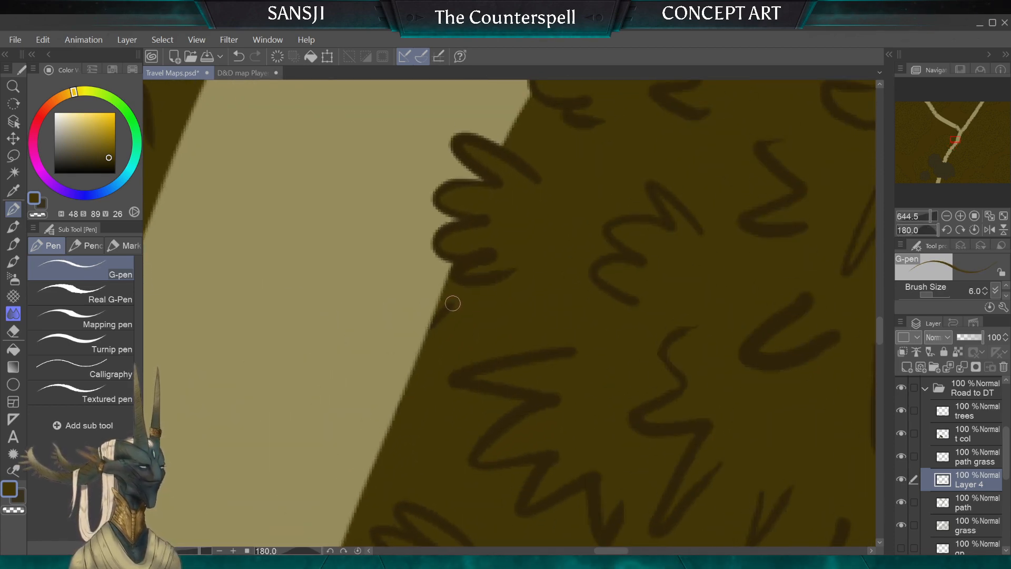
{"action": "key", "text": "bracketleft"}
{"action": "key", "text": "bracketleft"}
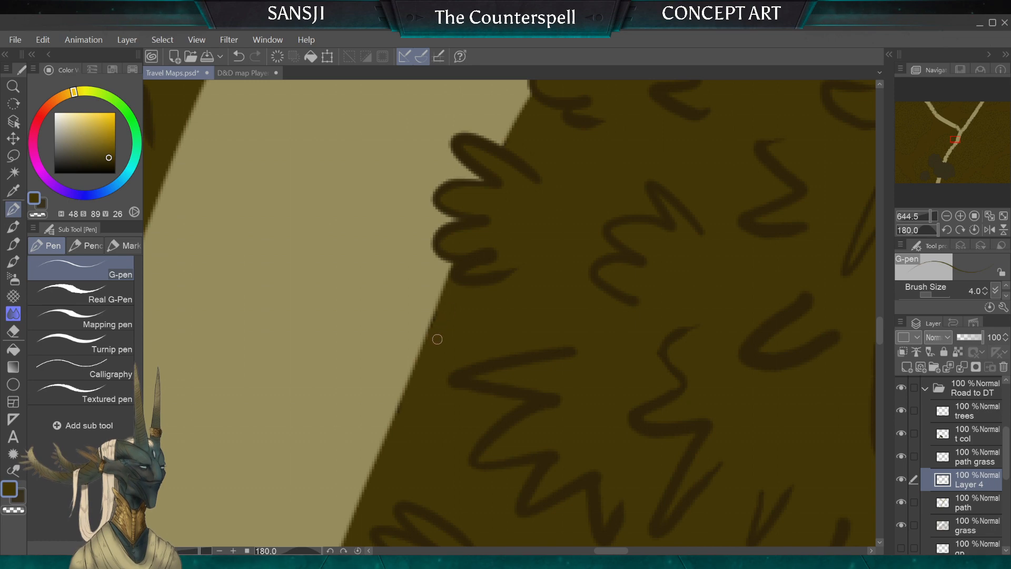
{"action": "key", "text": "bracketleft"}
Paint out the stray lines just inside the fork's west corner in olive, using brush sizes 17 down to 8
{"action": "mouse_move", "coordinate": [460, 347]}
{"action": "left_mouse_down"}
{"action": "mouse_move", "coordinate": [450, 317]}
{"action": "mouse_move", "coordinate": [460, 337]}
{"action": "mouse_move", "coordinate": [523, 348]}
{"action": "mouse_move", "coordinate": [487, 357]}
{"action": "mouse_move", "coordinate": [465, 301]}
{"action": "mouse_move", "coordinate": [385, 385]}
{"action": "mouse_move", "coordinate": [451, 339]}
{"action": "mouse_move", "coordinate": [490, 336]}
{"action": "mouse_move", "coordinate": [532, 305]}
{"action": "mouse_move", "coordinate": [516, 277]}
{"action": "mouse_move", "coordinate": [573, 208]}
{"action": "left_mouse_up"}
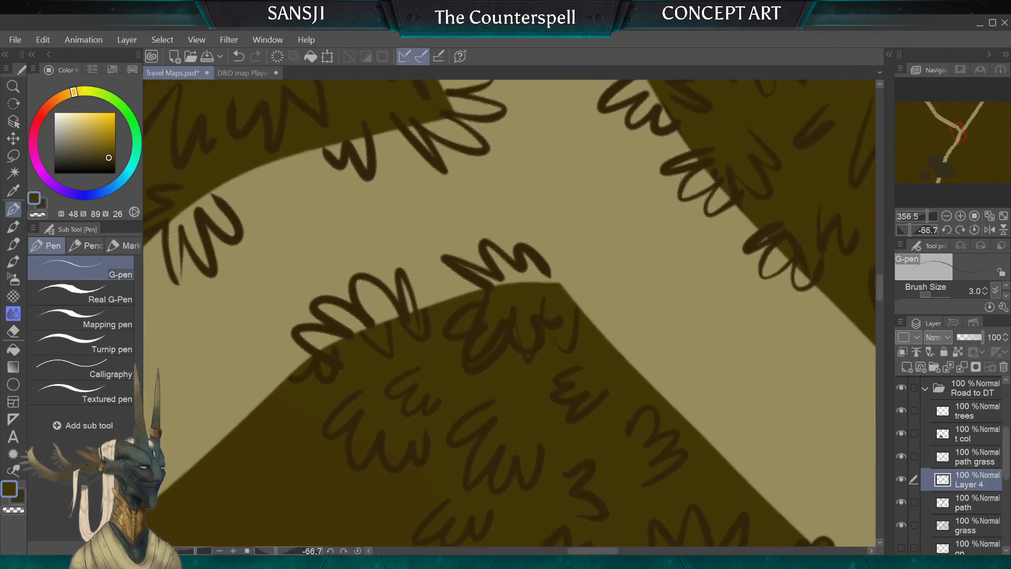
{"action": "key", "text": "bracketright"}
{"action": "key", "text": "bracketright"}
{"action": "key", "text": "bracketright"}
{"action": "key", "text": "bracketright"}
{"action": "key", "text": "bracketright"}
{"action": "key", "text": "bracketright"}
{"action": "key", "text": "bracketright"}
{"action": "key", "text": "bracketright"}
{"action": "key", "text": "bracketright"}
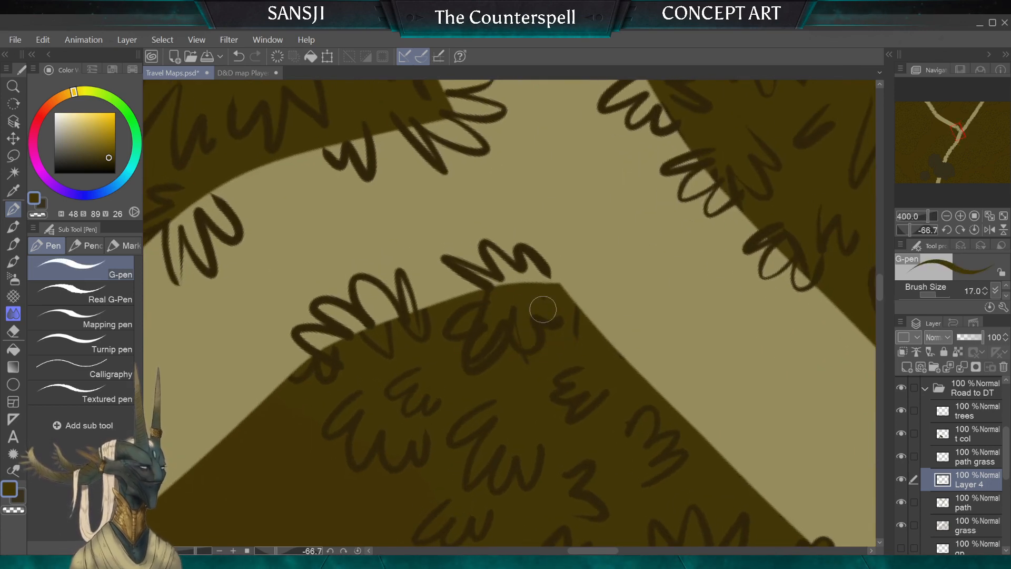
{"action": "key", "text": "bracketleft"}
{"action": "key", "text": "bracketleft"}
{"action": "key", "text": "bracketleft"}
{"action": "key", "text": "bracketleft"}
{"action": "key", "text": "bracketleft"}
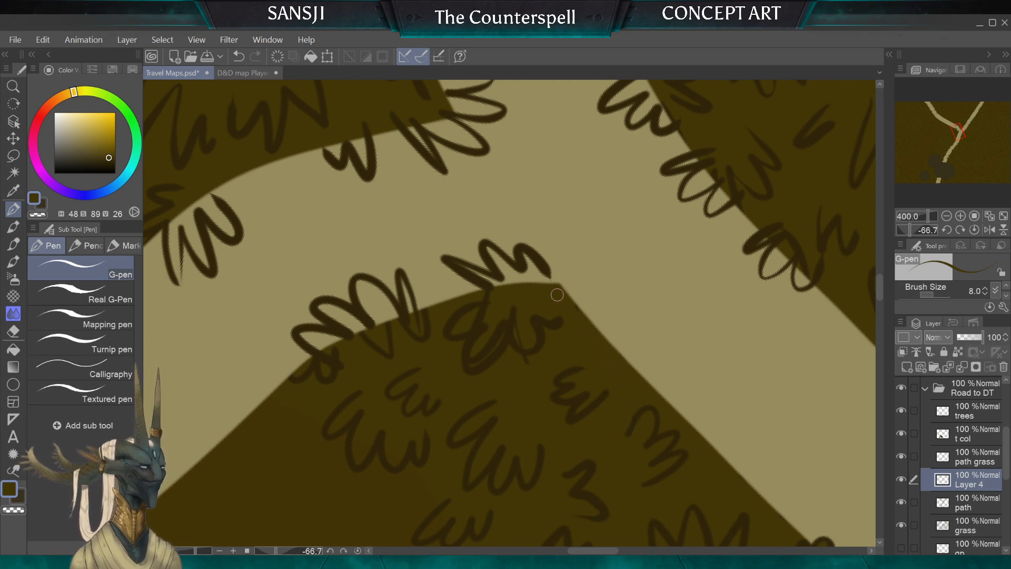
Cover the lines running down from the base of the fork's west corner tuft in olive, using brush sizes 20 and 15
{"action": "key", "text": "bracketright"}
{"action": "key", "text": "bracketright"}
{"action": "key", "text": "bracketright"}
{"action": "key", "text": "bracketright"}
{"action": "key", "text": "bracketright"}
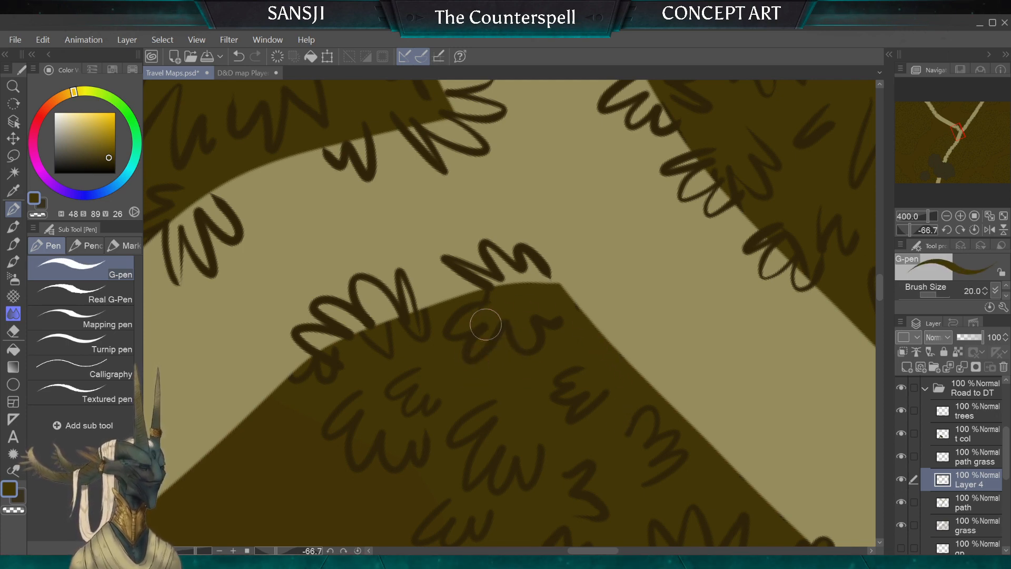
{"action": "key", "text": "bracketleft"}
{"action": "key", "text": "bracketleft"}
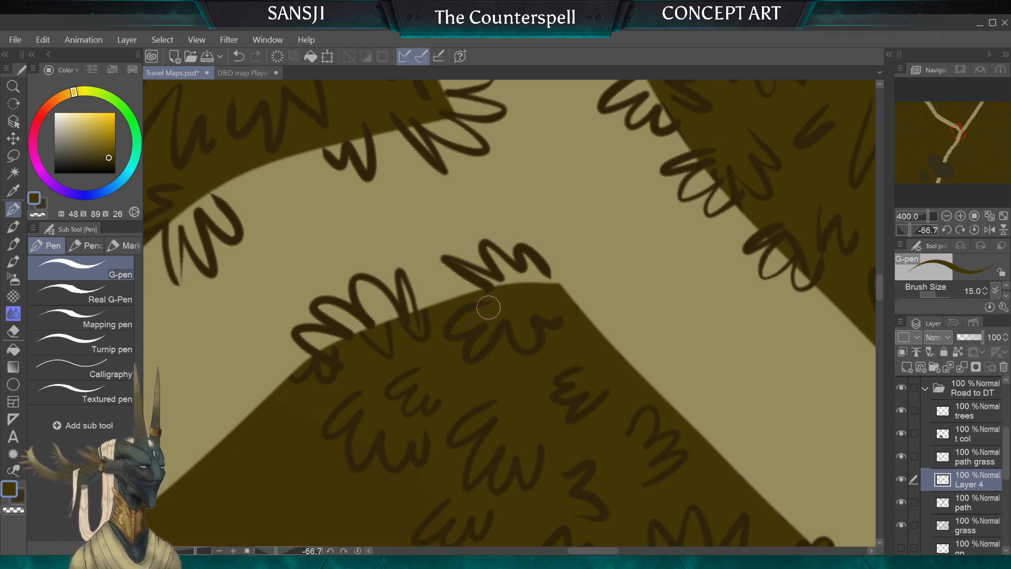
Fill the blades of the fork's west corner tuft and touch up the ground edge beside it, using brush sizes 4 to 10
{"action": "key", "text": "bracketleft"}
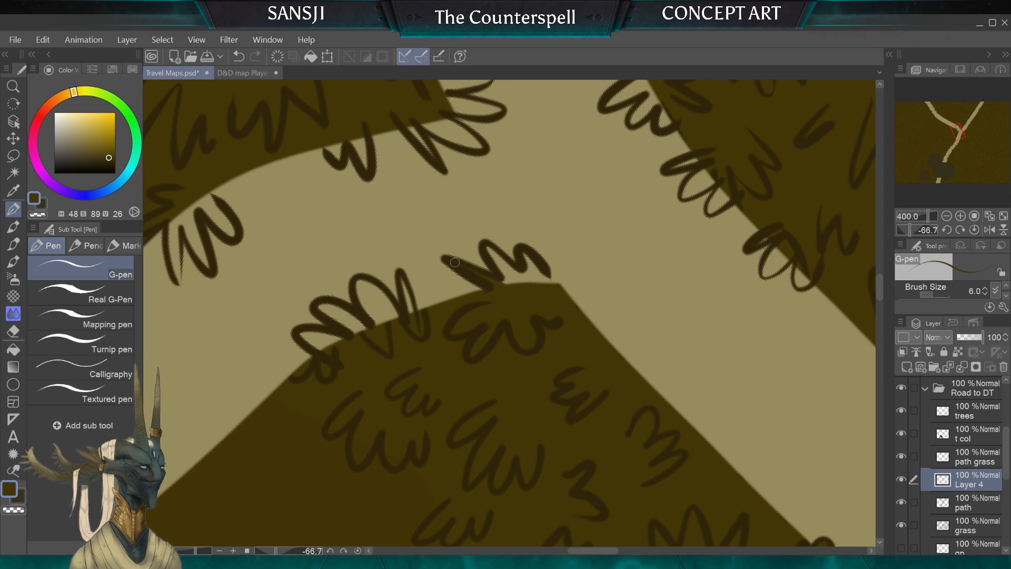
{"action": "key", "text": "bracketright"}
{"action": "key", "text": "bracketright"}
{"action": "key", "text": "bracketright"}
{"action": "key", "text": "bracketright"}
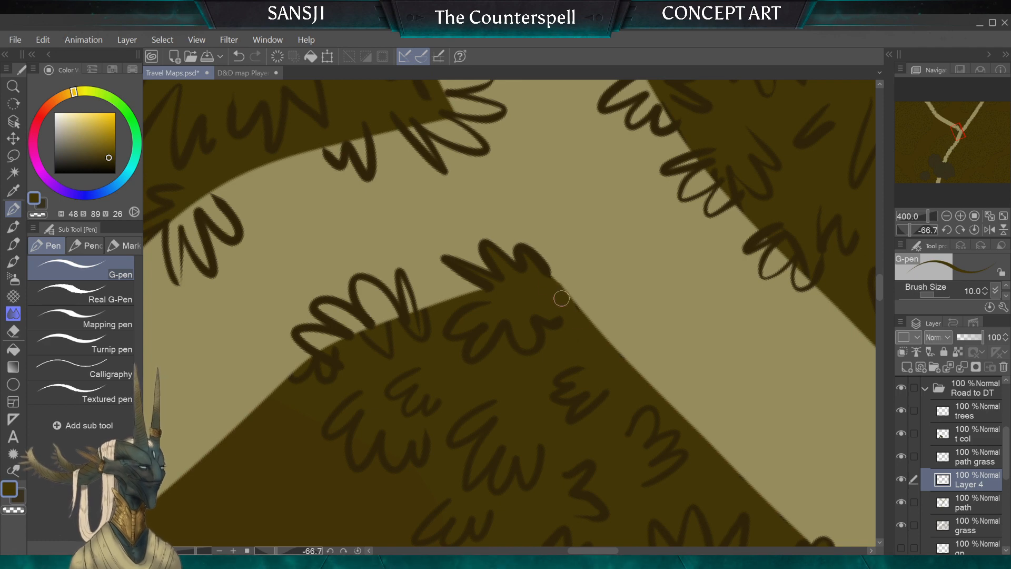
{"action": "key", "text": "bracketleft"}
{"action": "key", "text": "bracketleft"}
{"action": "key", "text": "bracketleft"}
{"action": "key", "text": "bracketleft"}
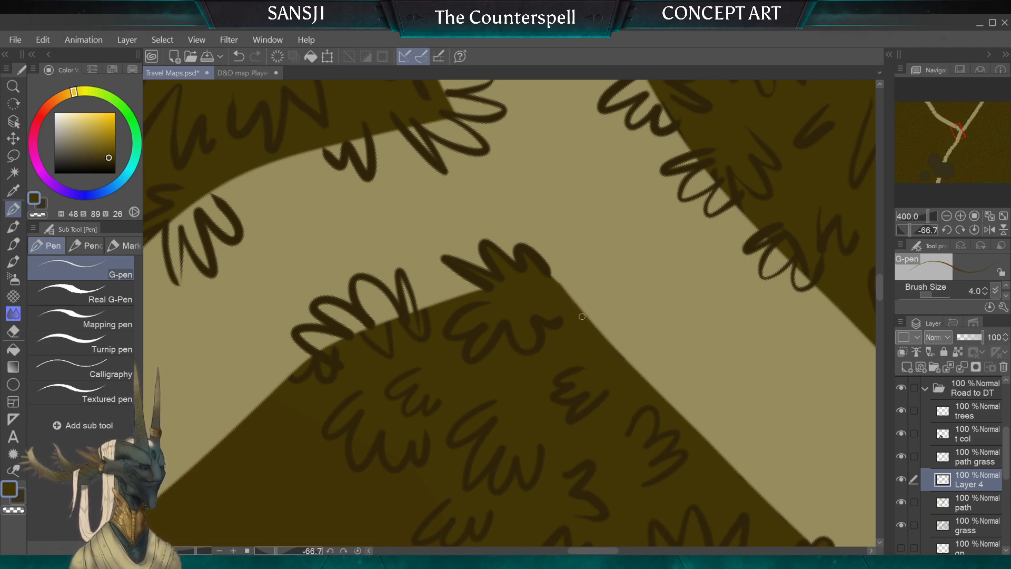
Fill the looped tuft beside the corner tuft on the left branch's edge in olive, using brush sizes 8 to 12
{"action": "key", "text": "bracketright"}
{"action": "key", "text": "bracketright"}
{"action": "key", "text": "bracketright"}
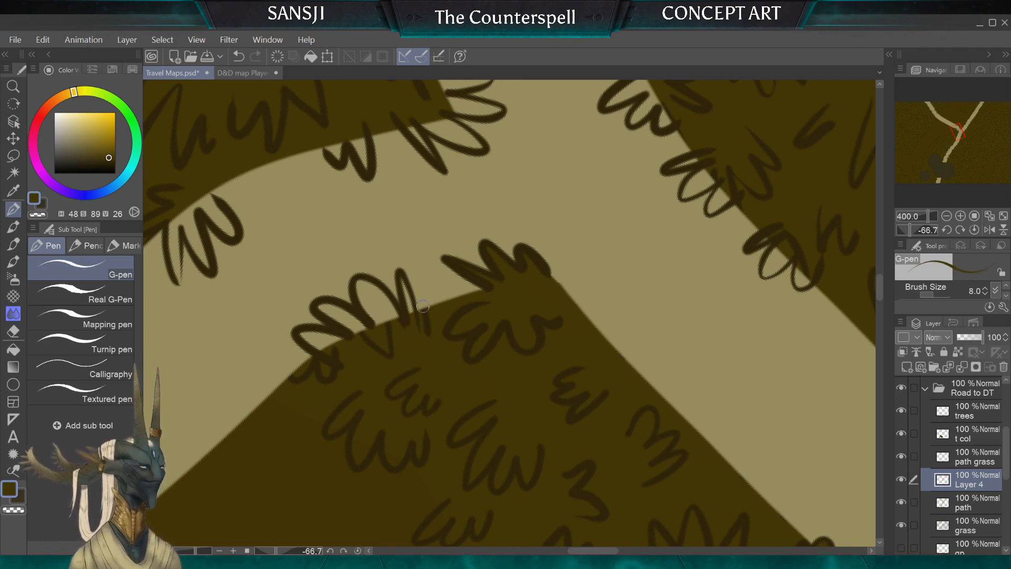
{"action": "left_click_drag", "start_coordinate": [413, 339], "coordinate": [402, 282]}
{"action": "key", "text": "bracketright"}
{"action": "key", "text": "bracketright"}
{"action": "key", "text": "bracketright"}
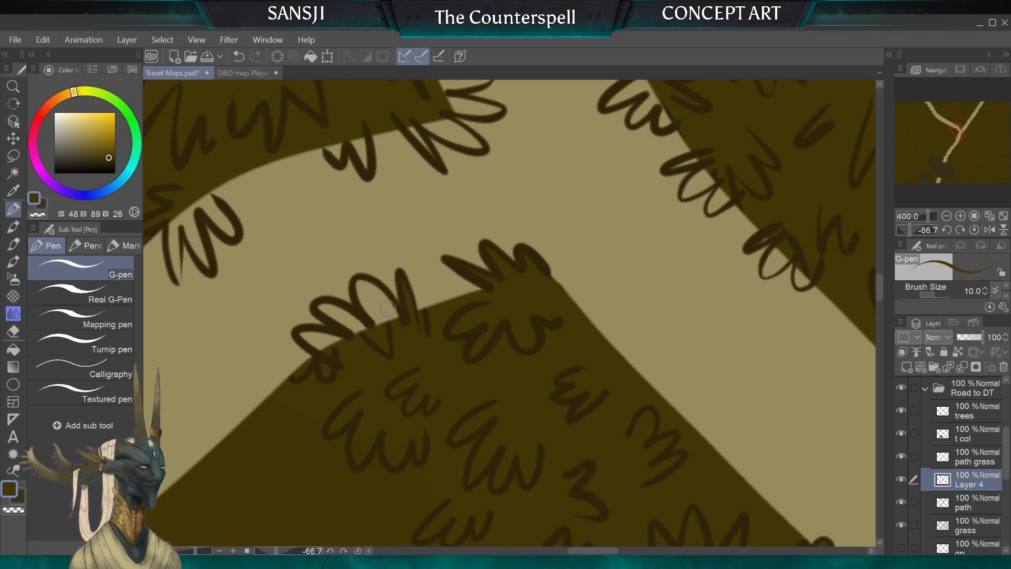
{"action": "mouse_move", "coordinate": [389, 328]}
{"action": "left_mouse_down"}
{"action": "mouse_move", "coordinate": [377, 347]}
{"action": "mouse_move", "coordinate": [326, 307]}
{"action": "mouse_move", "coordinate": [355, 332]}
{"action": "mouse_move", "coordinate": [347, 346]}
{"action": "mouse_move", "coordinate": [308, 334]}
{"action": "mouse_move", "coordinate": [338, 357]}
{"action": "left_mouse_up"}
{"action": "key", "text": "bracketleft"}
{"action": "key", "text": "bracketright"}
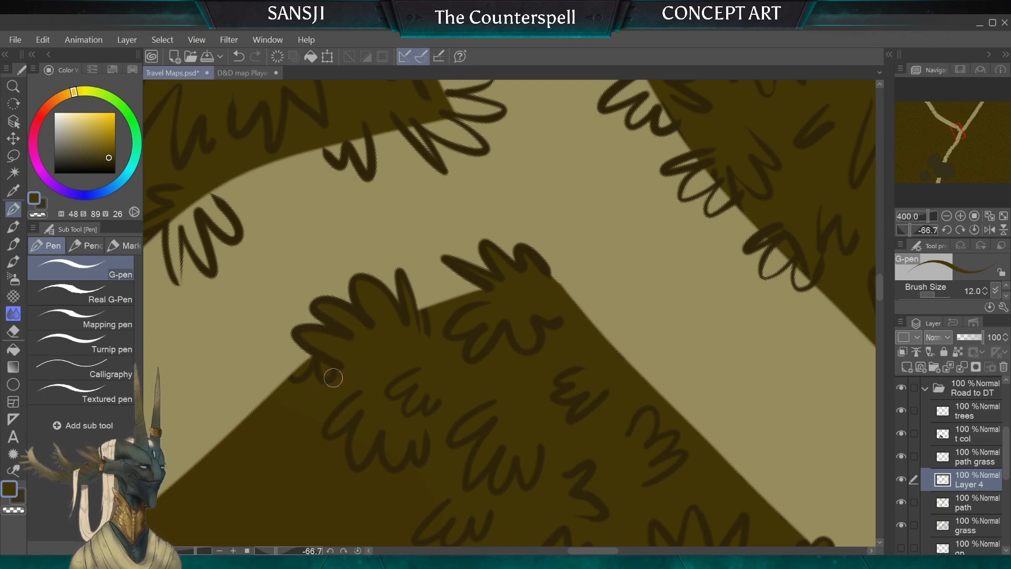
Paint out the stray loops at the outer base of the left-branch tuft in olive, using brush sizes 8 to 10
{"action": "key", "text": "bracketleft"}
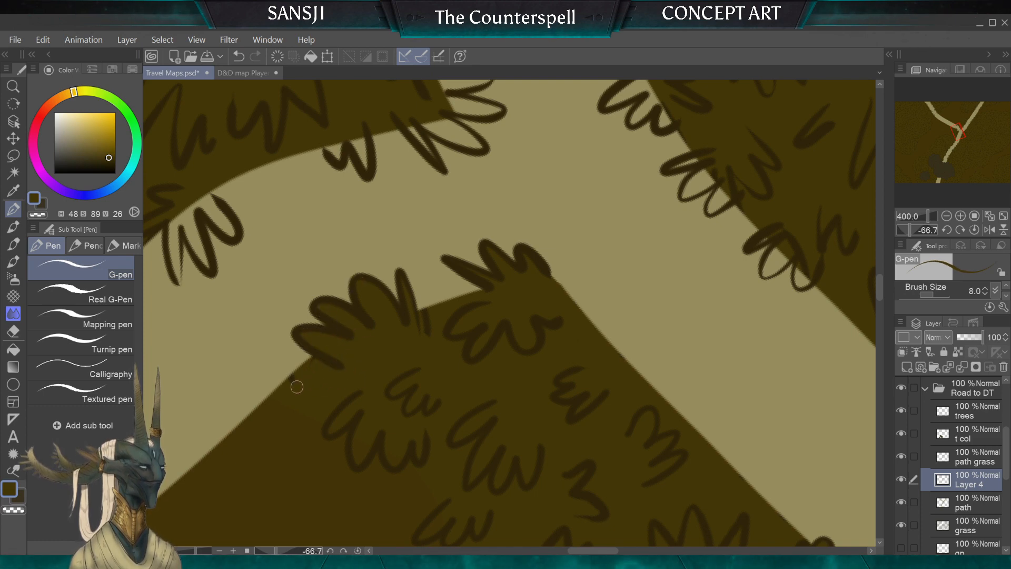
{"action": "left_click_drag", "start_coordinate": [301, 372], "coordinate": [293, 387]}
{"action": "key", "text": "bracketright"}
{"action": "key", "text": "bracketright"}
{"action": "key", "text": "bracketright"}
{"action": "key", "text": "bracketright"}
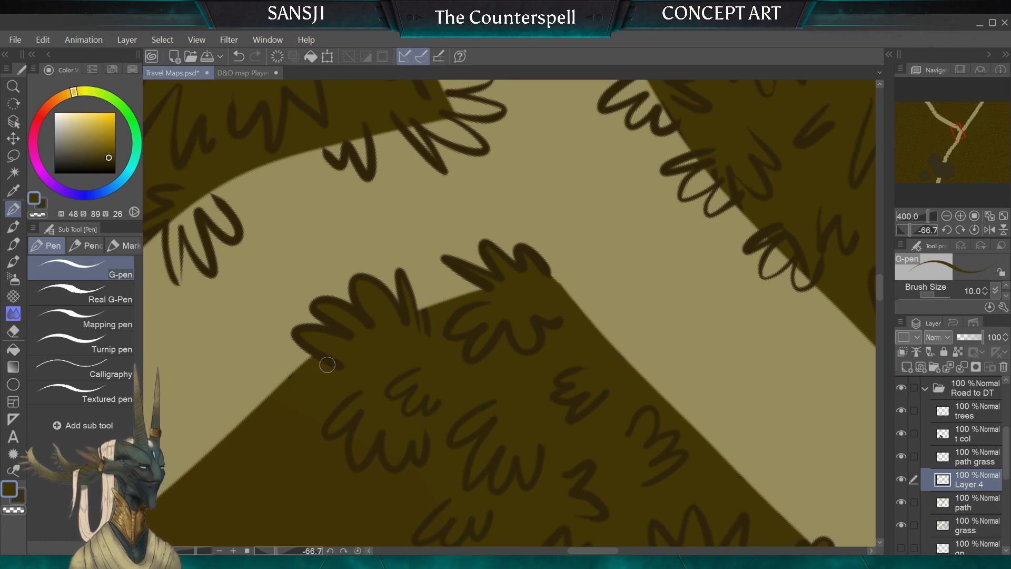
Remove the short stray lines beside the left-branch tuft's narrow end blade with olive, reducing the brush size to 3
{"action": "key", "text": "bracketleft"}
{"action": "key", "text": "bracketleft"}
{"action": "key", "text": "bracketleft"}
{"action": "key", "text": "bracketleft"}
{"action": "key", "text": "bracketleft"}
{"action": "key", "text": "bracketleft"}
{"action": "key", "text": "bracketleft"}
{"action": "key", "text": "bracketleft"}
{"action": "key", "text": "bracketleft"}
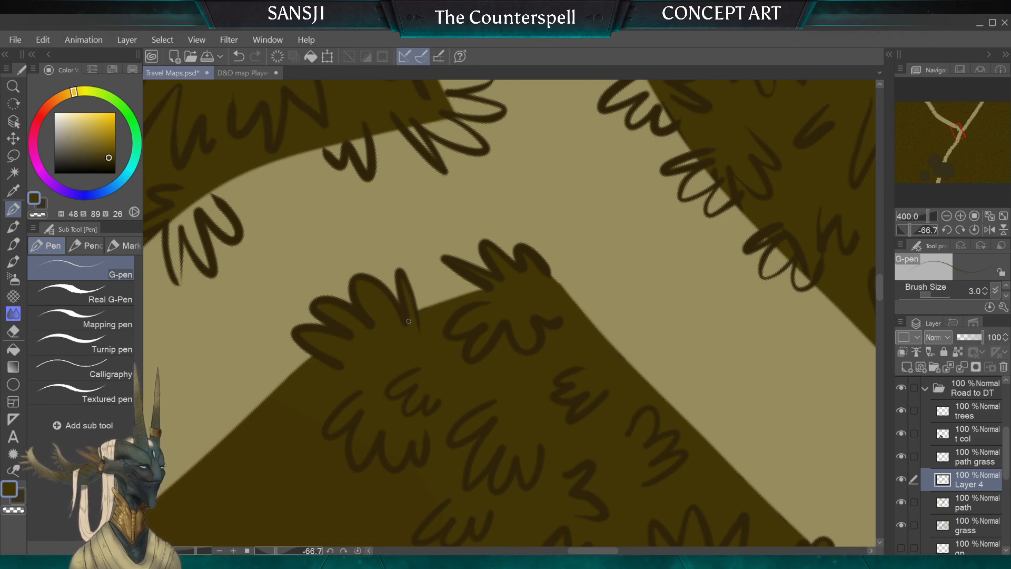
Fill the first unfilled three-blade tuft on the path's east edge below the fork with olive at brush size 8
{"action": "scroll", "coordinate": [427, 328], "scroll_direction": "down", "scroll_amount": 4}
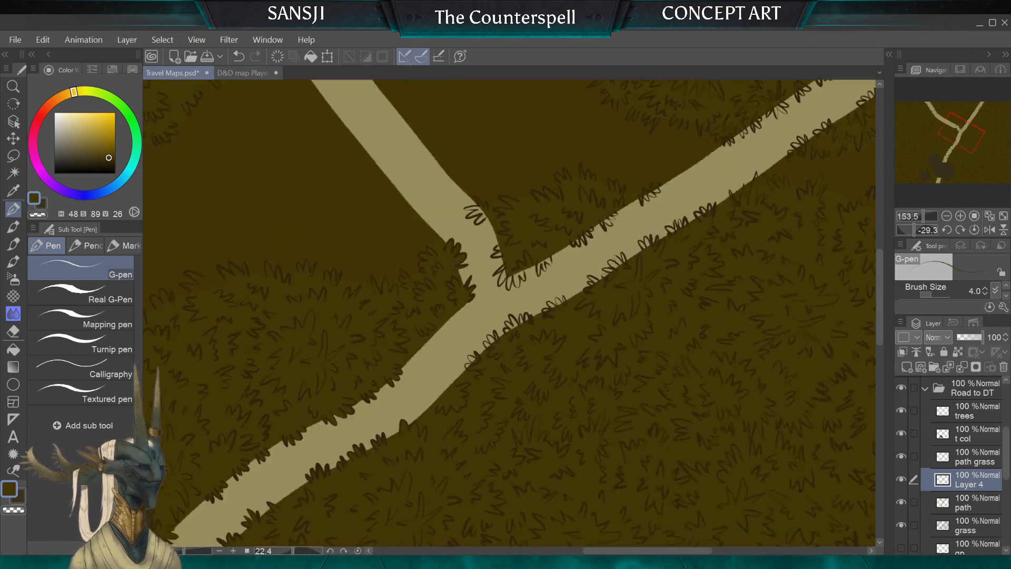
{"action": "scroll", "coordinate": [464, 343], "scroll_direction": "up", "scroll_amount": 5}
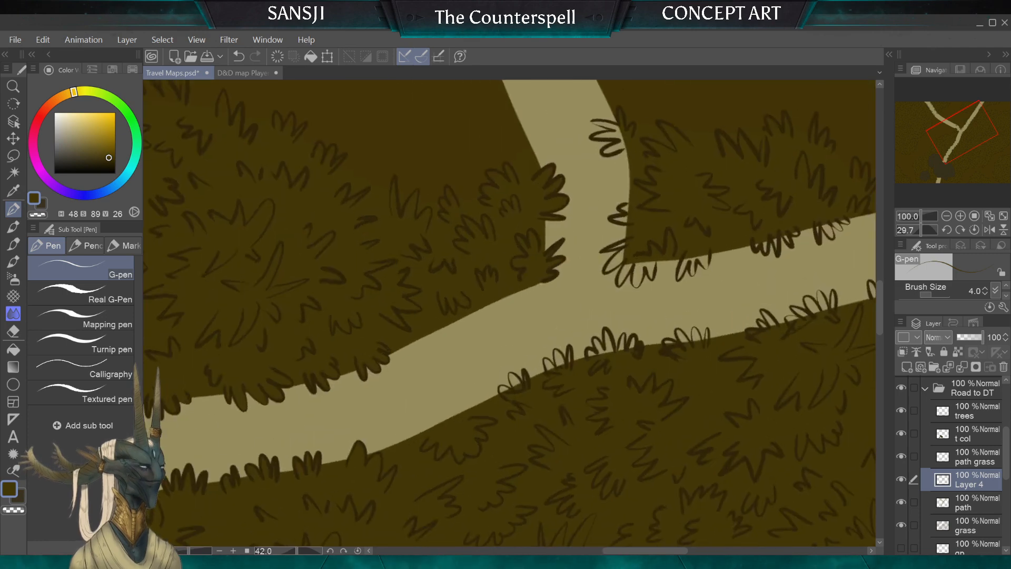
{"action": "scroll", "coordinate": [441, 380], "scroll_direction": "up", "scroll_amount": 2}
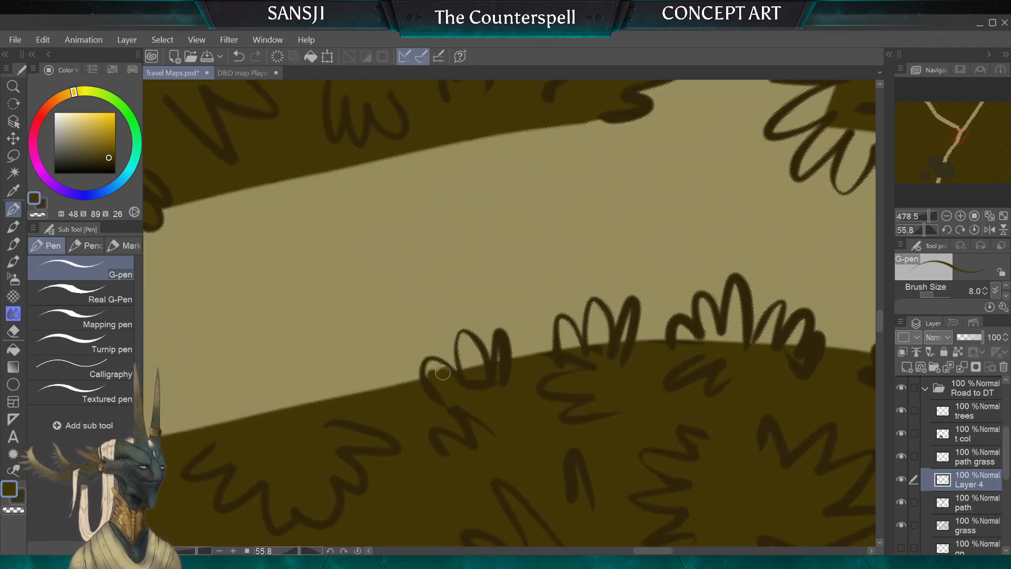
{"action": "mouse_move", "coordinate": [433, 373]}
{"action": "left_mouse_down"}
{"action": "mouse_move", "coordinate": [456, 384]}
{"action": "mouse_move", "coordinate": [472, 354]}
{"action": "mouse_move", "coordinate": [471, 382]}
{"action": "mouse_move", "coordinate": [483, 377]}
{"action": "mouse_move", "coordinate": [464, 338]}
{"action": "mouse_move", "coordinate": [466, 361]}
{"action": "mouse_move", "coordinate": [486, 369]}
{"action": "mouse_move", "coordinate": [501, 347]}
{"action": "mouse_move", "coordinate": [499, 376]}
{"action": "left_mouse_up"}
{"action": "key", "text": "["}
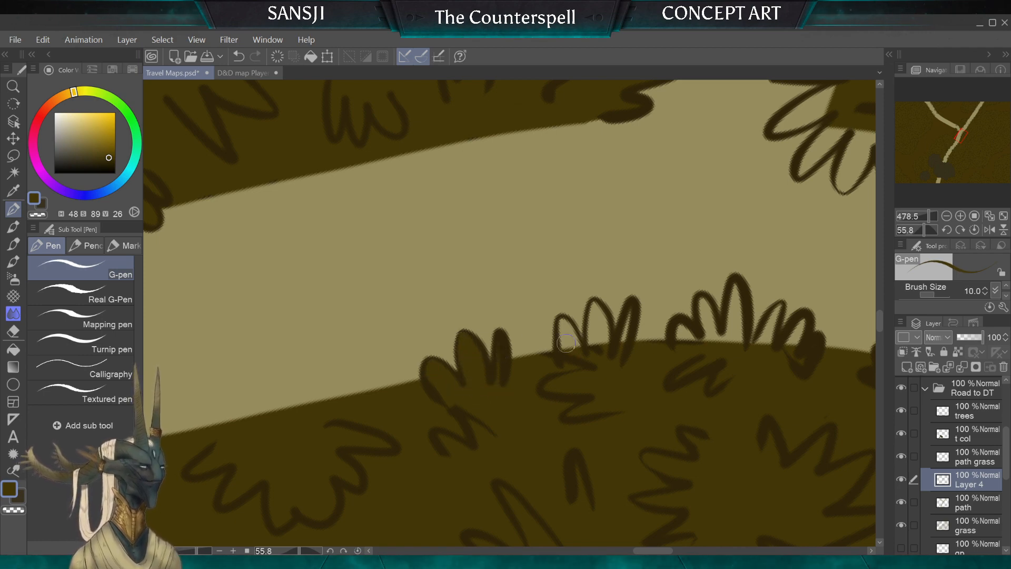
Fill the next three-blade tuft on the path's east edge beside the fork in olive, using brush sizes 10 down to 4
{"action": "key", "text": "]"}
{"action": "left_click_drag", "start_coordinate": [559, 330], "coordinate": [571, 352]}
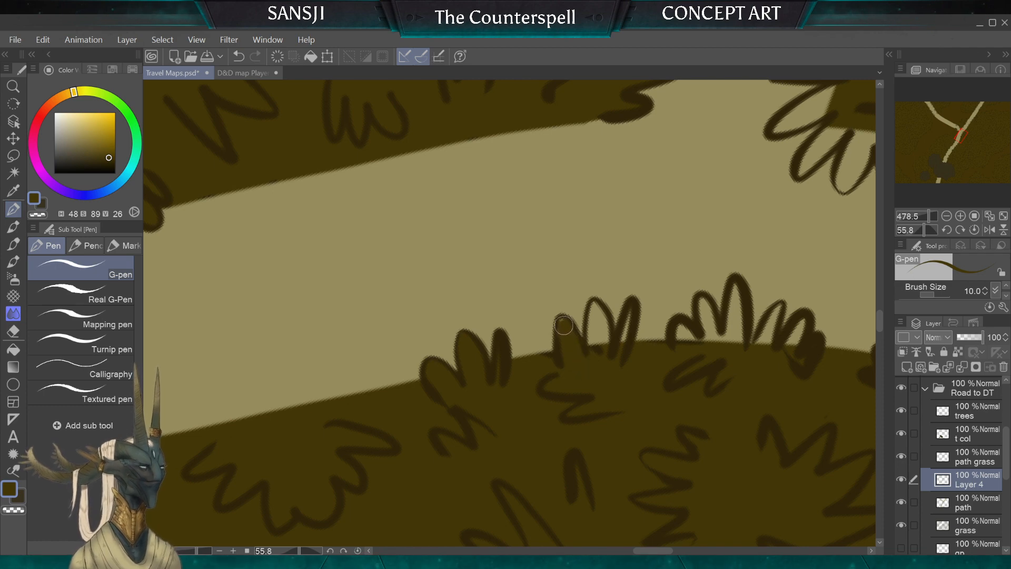
{"action": "key", "text": "["}
{"action": "left_click_drag", "start_coordinate": [594, 318], "coordinate": [604, 354]}
{"action": "key", "text": "["}
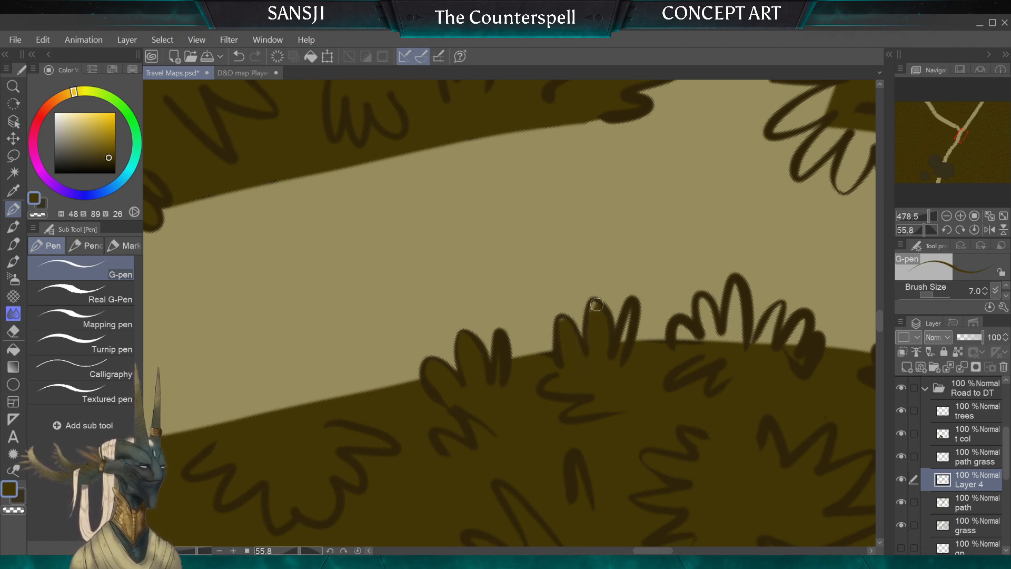
{"action": "key", "text": "["}
{"action": "key", "text": "["}
{"action": "key", "text": "["}
{"action": "key", "text": "["}
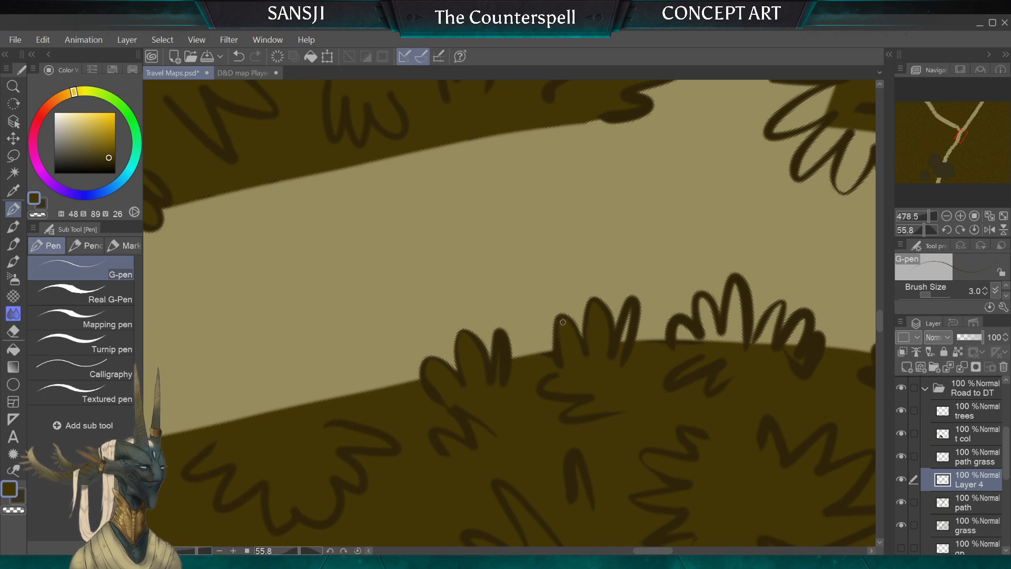
{"action": "key", "text": "]"}
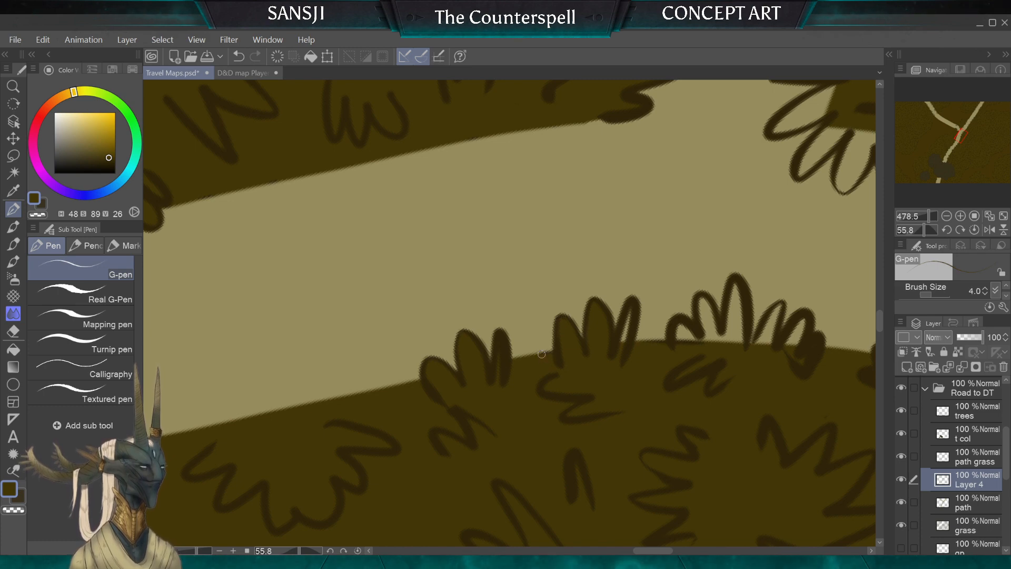
{"action": "left_click_drag", "start_coordinate": [622, 342], "coordinate": [628, 323]}
Fill the tall-bladed tuft further along the east edge in olive, using brush sizes 6 to 8 and 5 for the narrow gaps
{"action": "key", "text": "]"}
{"action": "key", "text": "]"}
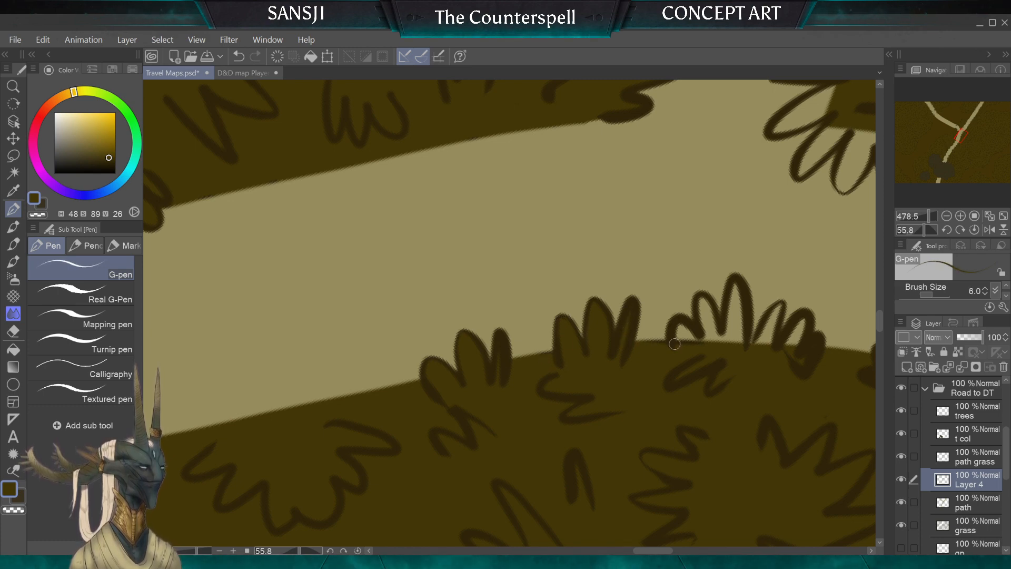
{"action": "mouse_move", "coordinate": [710, 309]}
{"action": "left_mouse_down"}
{"action": "mouse_move", "coordinate": [711, 329]}
{"action": "mouse_move", "coordinate": [728, 336]}
{"action": "left_mouse_up"}
{"action": "key", "text": "]"}
{"action": "left_click_drag", "start_coordinate": [735, 289], "coordinate": [734, 316]}
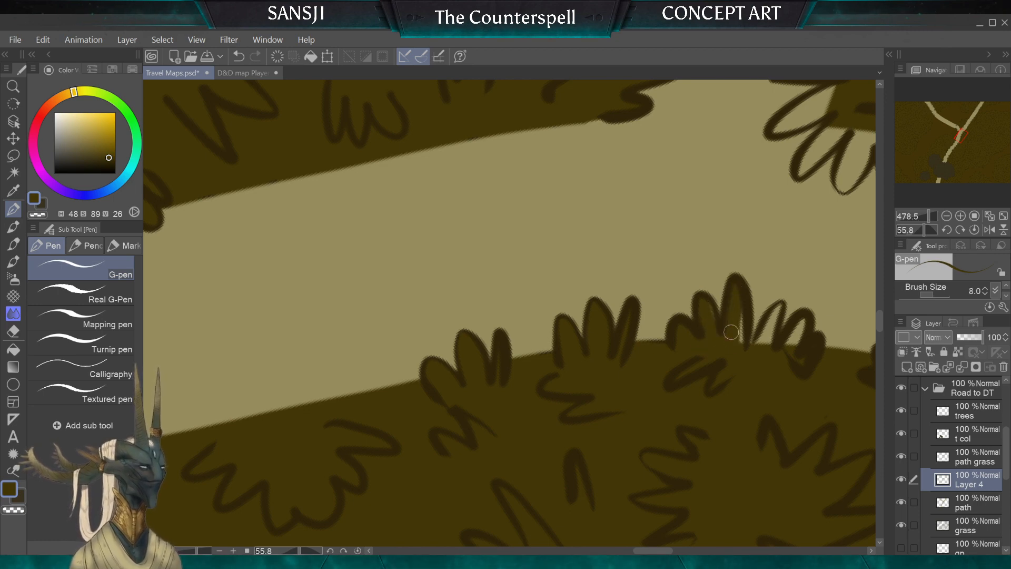
{"action": "key", "text": "["}
{"action": "key", "text": "["}
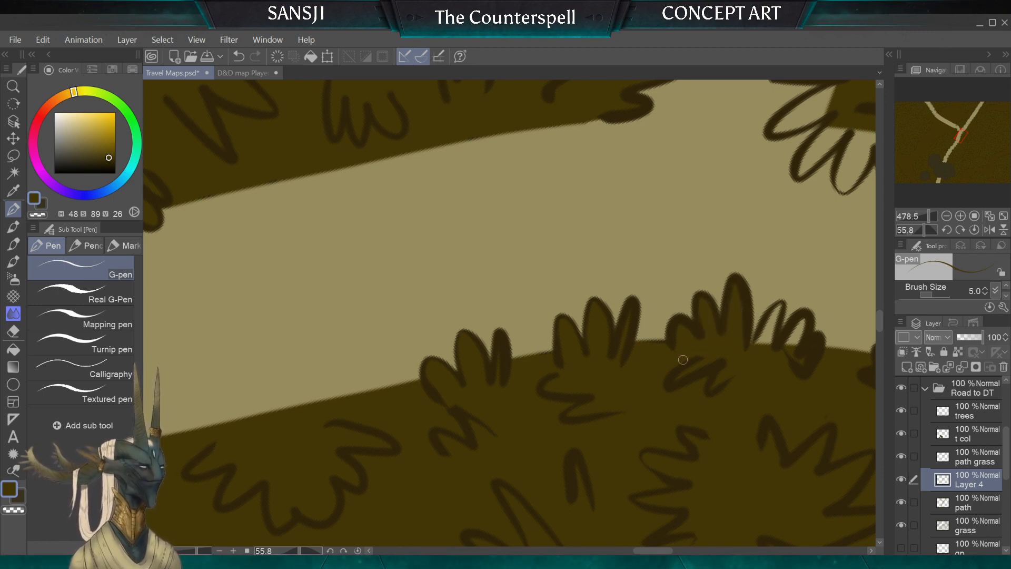
Fill the slanted tuft adjoining the tall one in olive and paint out the dark blot at its base, using brush sizes 7 and 8
{"action": "key", "text": "]"}
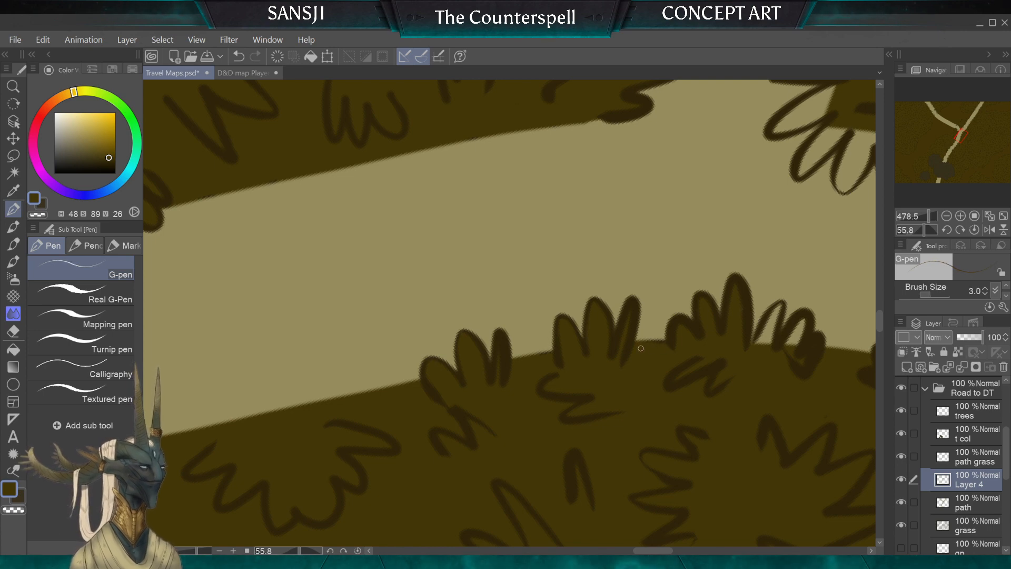
{"action": "key", "text": "]"}
{"action": "key", "text": "]"}
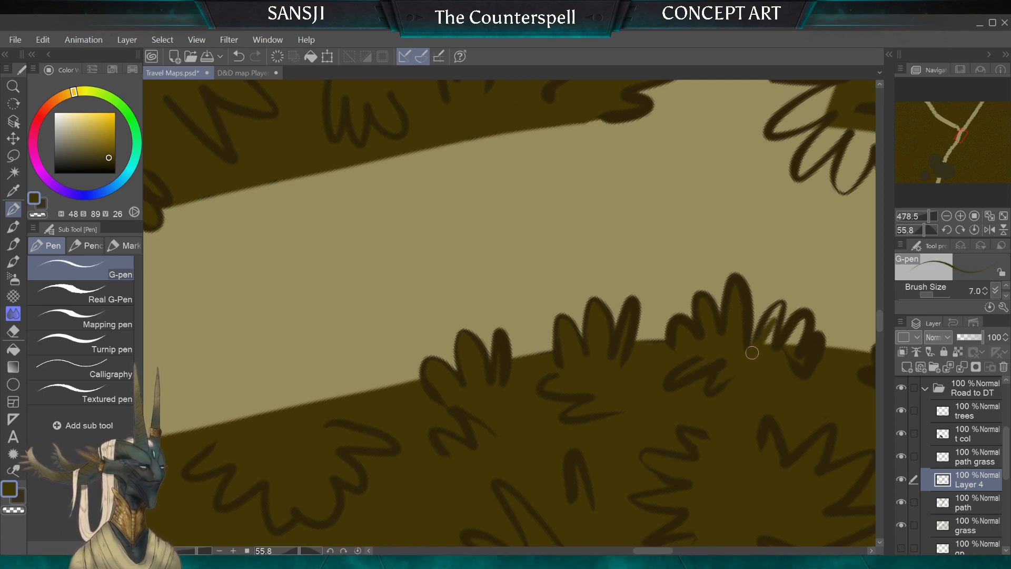
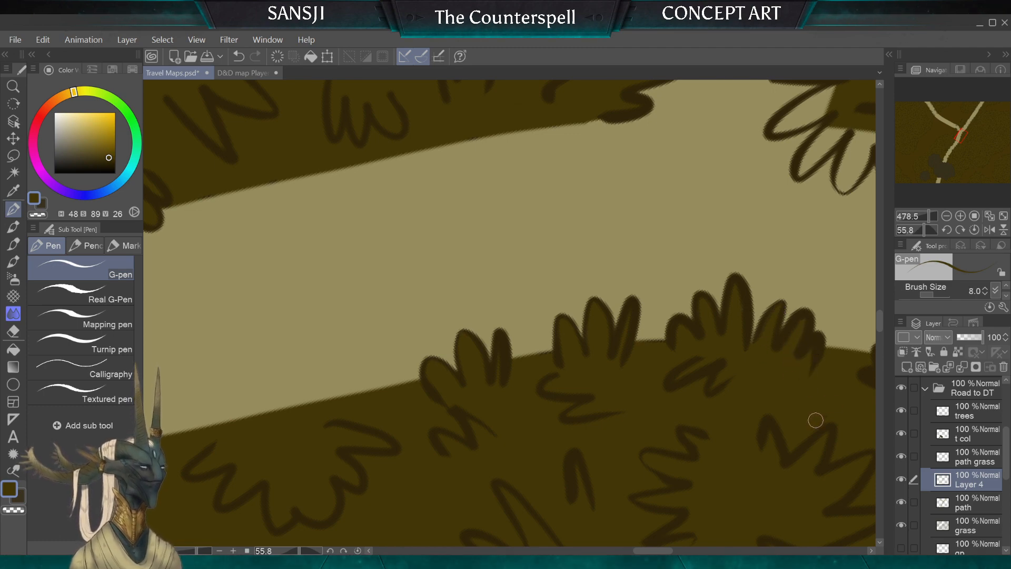
Paint out the dark scribble at the base of the next four-blade tuft in olive with a size 12 brush
{"action": "scroll", "coordinate": [831, 370], "scroll_direction": "right", "scroll_amount": 5}
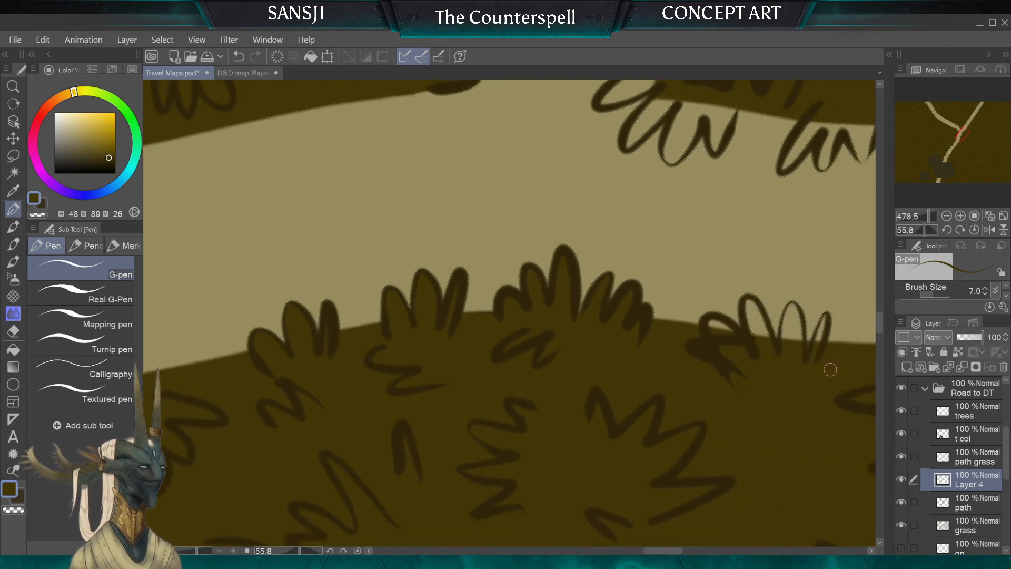
{"action": "key", "text": "]"}
{"action": "key", "text": "]"}
{"action": "key", "text": "]"}
{"action": "key", "text": "]"}
{"action": "key", "text": "]"}
{"action": "key", "text": "]"}
{"action": "key", "text": "]"}
{"action": "key", "text": "bracketleft"}
{"action": "key", "text": "bracketleft"}
{"action": "key", "text": "bracketleft"}
{"action": "key", "text": "bracketleft"}
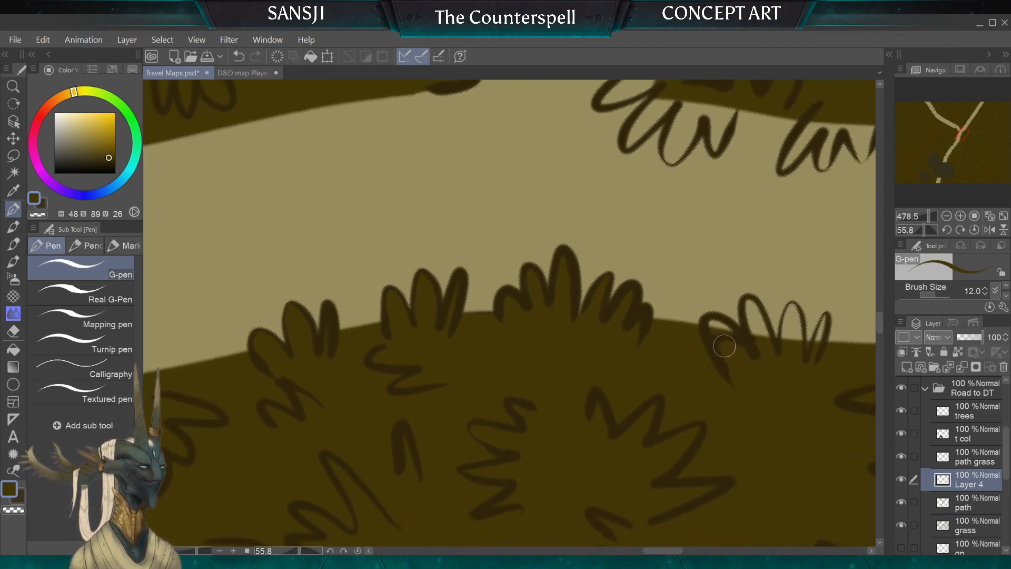
Fill the remaining blades of the four-blade tuft on the east edge in olive, reducing the brush from size 8 to 6
{"action": "key", "text": "bracketleft"}
{"action": "key", "text": "bracketleft"}
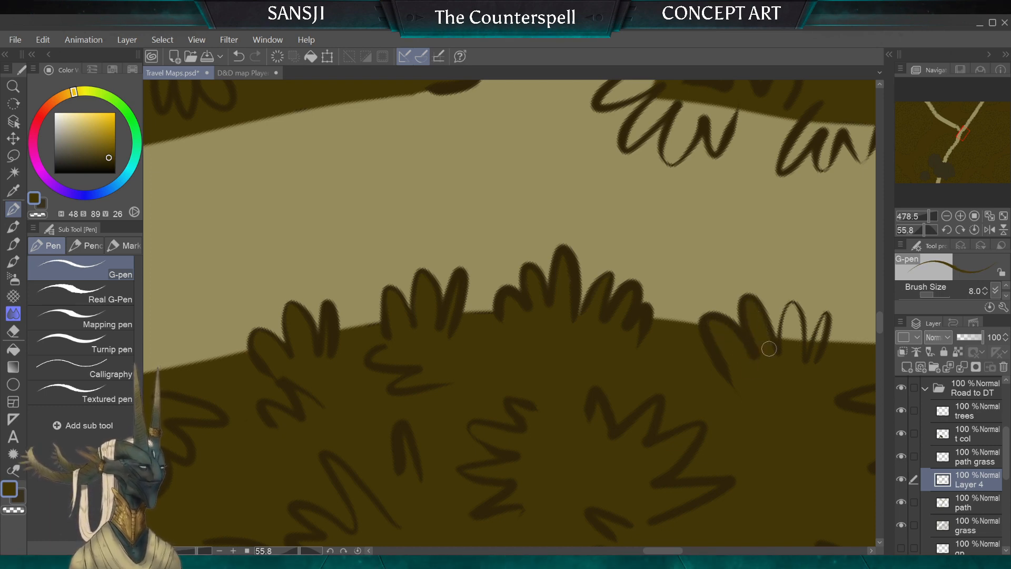
{"action": "mouse_move", "coordinate": [789, 320]}
{"action": "left_mouse_down"}
{"action": "mouse_move", "coordinate": [799, 351]}
{"action": "mouse_move", "coordinate": [792, 310]}
{"action": "left_mouse_up"}
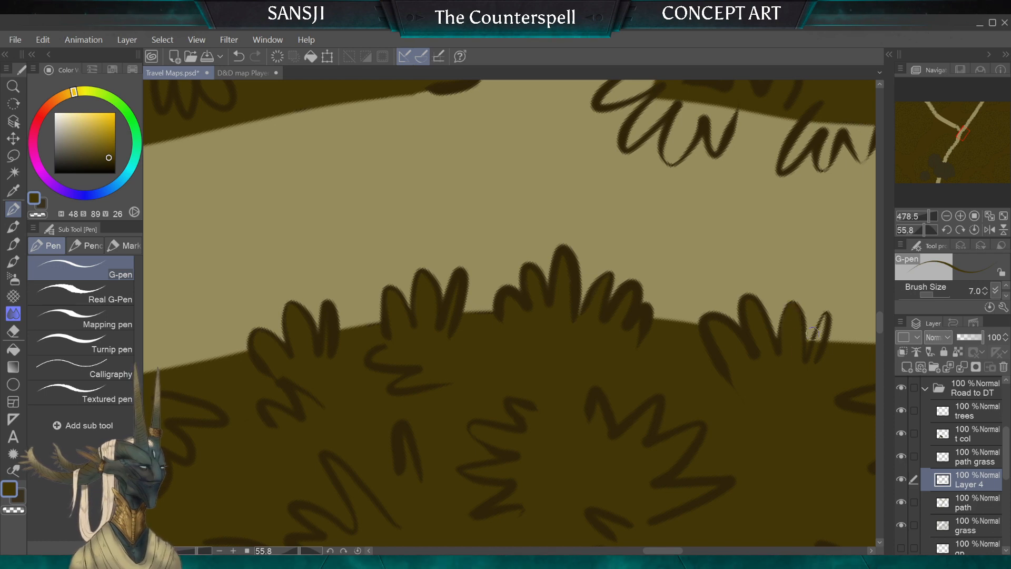
{"action": "key", "text": "bracketleft"}
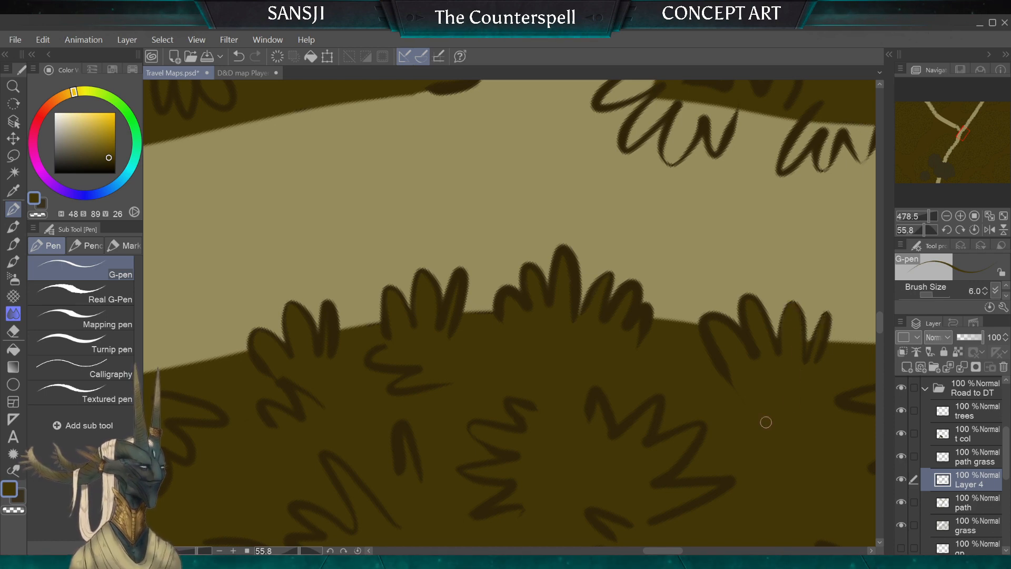
Fill the splayed tuft on the left branch's inner edge and the small tuft beside it in olive, using brush sizes 7 and 8
{"action": "scroll", "coordinate": [509, 313], "scroll_direction": "down", "scroll_amount": 4}
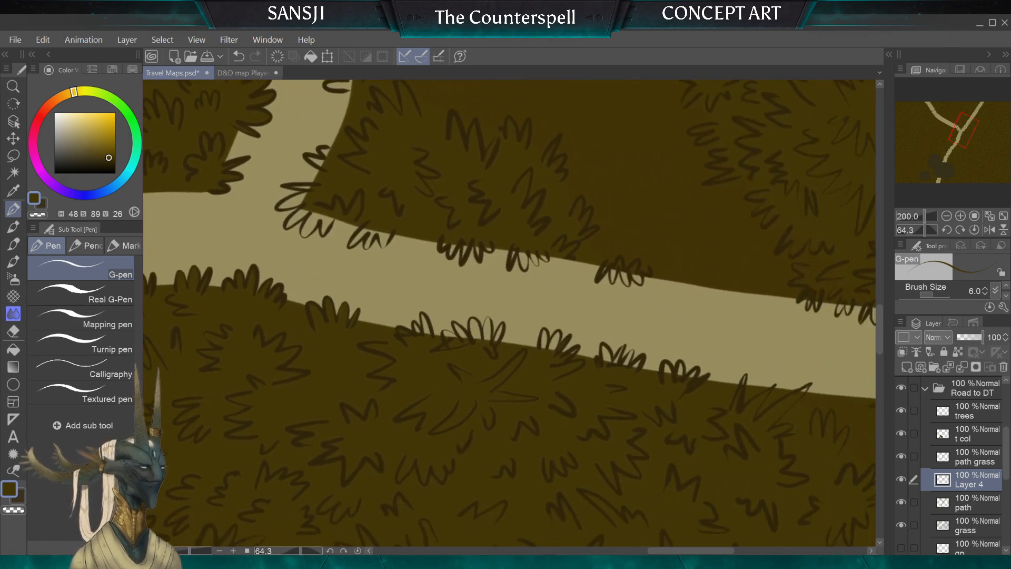
{"action": "scroll", "coordinate": [509, 313], "scroll_direction": "down", "scroll_amount": 3}
{"action": "scroll", "coordinate": [510, 313], "scroll_direction": "up", "scroll_amount": 2}
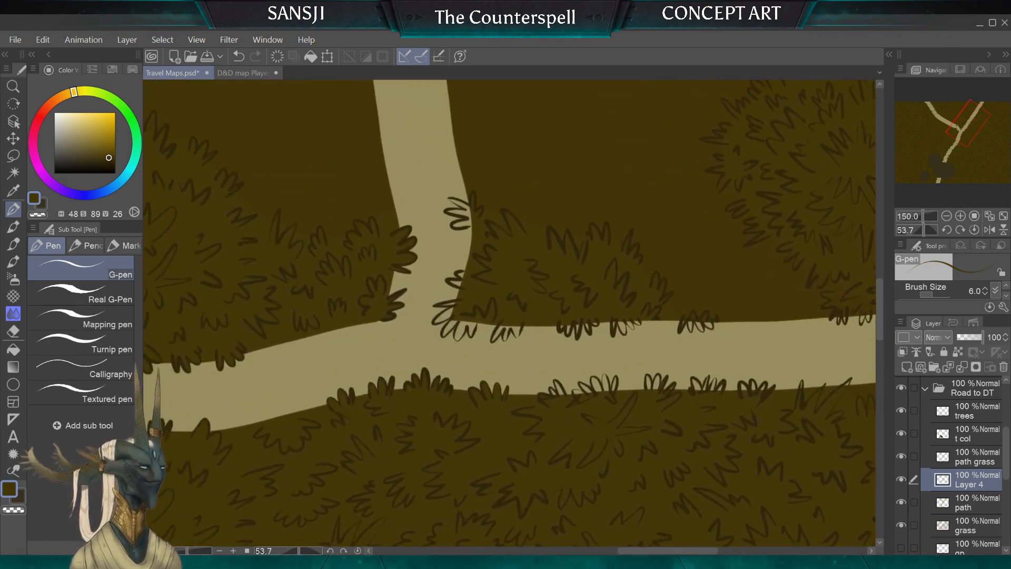
{"action": "scroll", "coordinate": [509, 313], "scroll_direction": "up", "scroll_amount": 4}
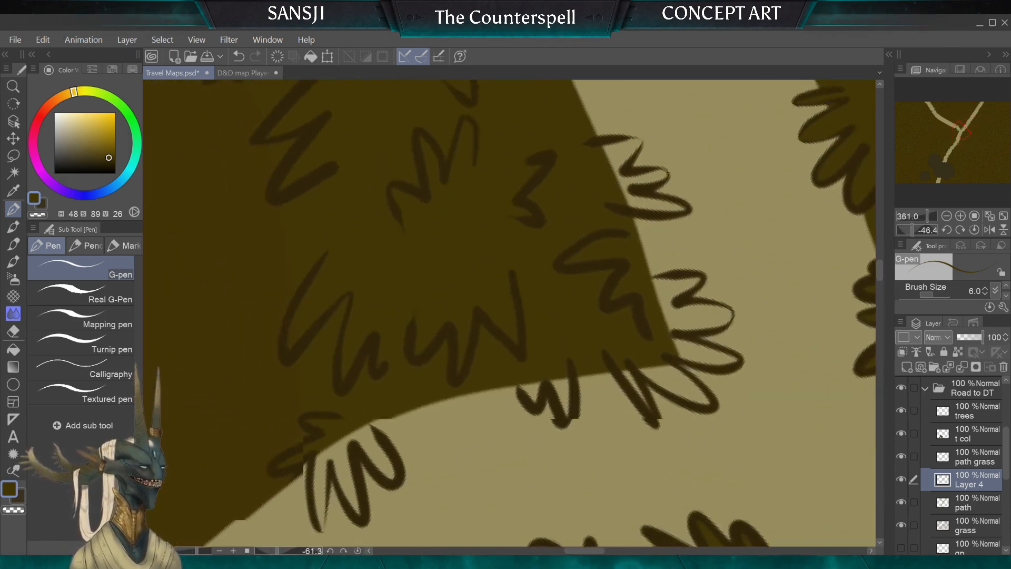
{"action": "mouse_move", "coordinate": [509, 313]}
{"action": "left_mouse_down"}
{"action": "mouse_move", "coordinate": [657, 241]}
{"action": "mouse_move", "coordinate": [659, 213]}
{"action": "left_mouse_up"}
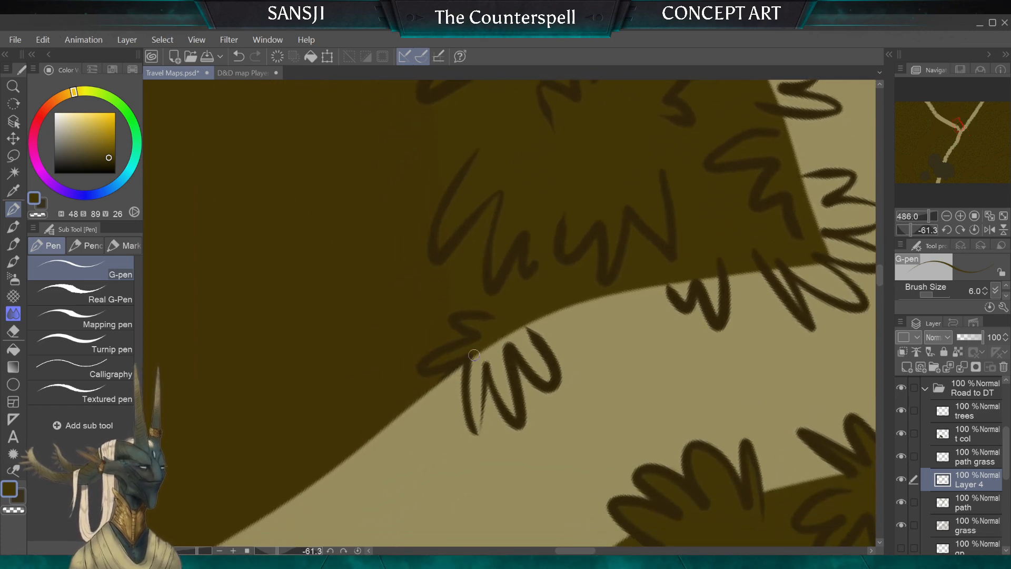
{"action": "key", "text": "bracketright"}
{"action": "mouse_move", "coordinate": [474, 355]}
{"action": "left_mouse_down"}
{"action": "mouse_move", "coordinate": [476, 427]}
{"action": "mouse_move", "coordinate": [483, 334]}
{"action": "mouse_move", "coordinate": [480, 362]}
{"action": "mouse_move", "coordinate": [490, 361]}
{"action": "mouse_move", "coordinate": [510, 412]}
{"action": "mouse_move", "coordinate": [489, 344]}
{"action": "mouse_move", "coordinate": [506, 392]}
{"action": "mouse_move", "coordinate": [498, 337]}
{"action": "mouse_move", "coordinate": [506, 345]}
{"action": "mouse_move", "coordinate": [513, 334]}
{"action": "mouse_move", "coordinate": [542, 360]}
{"action": "left_mouse_up"}
{"action": "key", "text": "bracketright"}
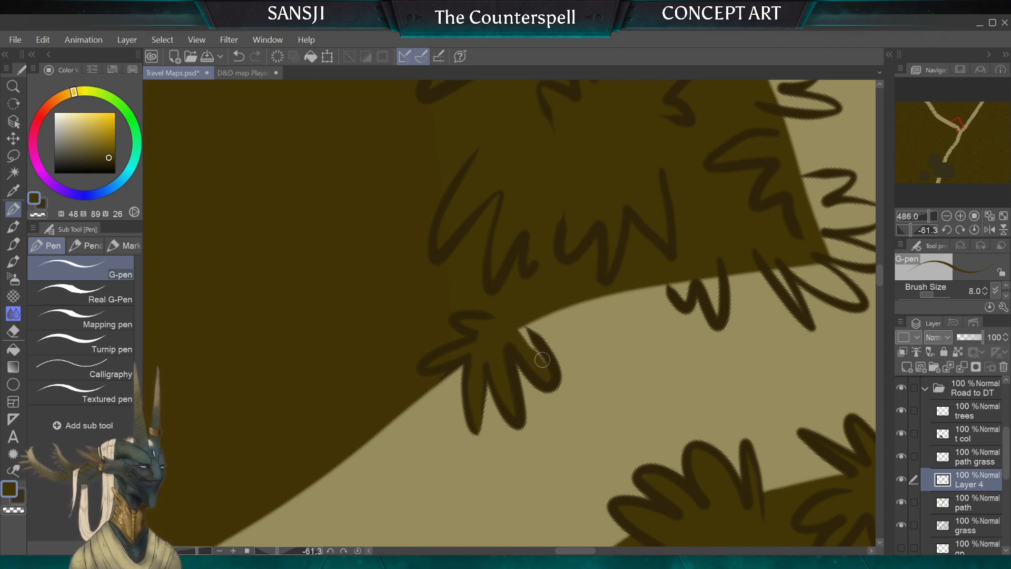
{"action": "mouse_move", "coordinate": [681, 280]}
{"action": "left_mouse_down"}
{"action": "mouse_move", "coordinate": [685, 259]}
{"action": "mouse_move", "coordinate": [702, 269]}
{"action": "mouse_move", "coordinate": [711, 300]}
{"action": "mouse_move", "coordinate": [713, 275]}
{"action": "left_mouse_up"}
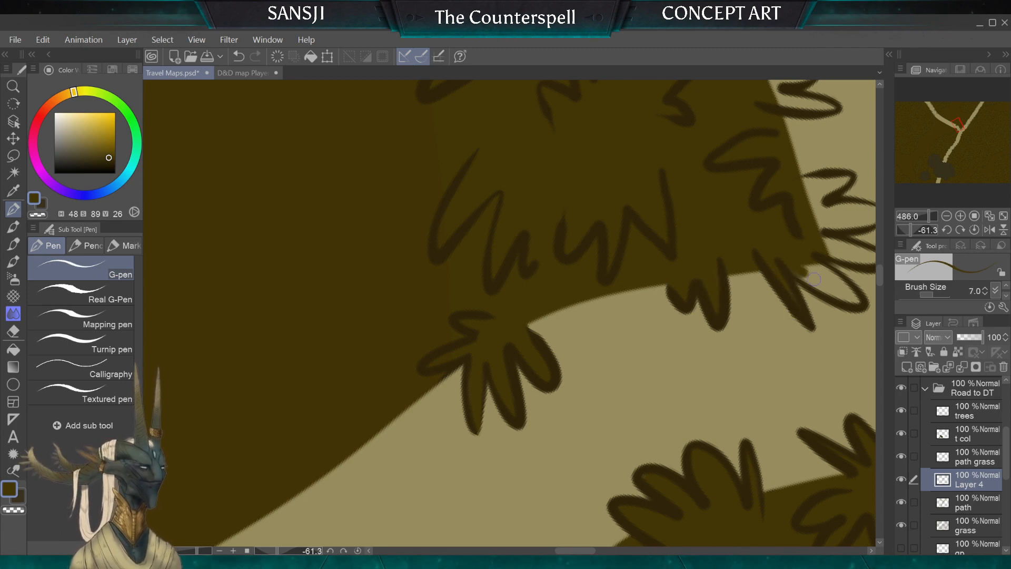
Fill the blades of the large tuft at the fork's inner corner in olive, using brush sizes 7 to 12
{"action": "mouse_move", "coordinate": [815, 279]}
{"action": "left_mouse_down"}
{"action": "mouse_move", "coordinate": [777, 259]}
{"action": "mouse_move", "coordinate": [817, 289]}
{"action": "left_mouse_up"}
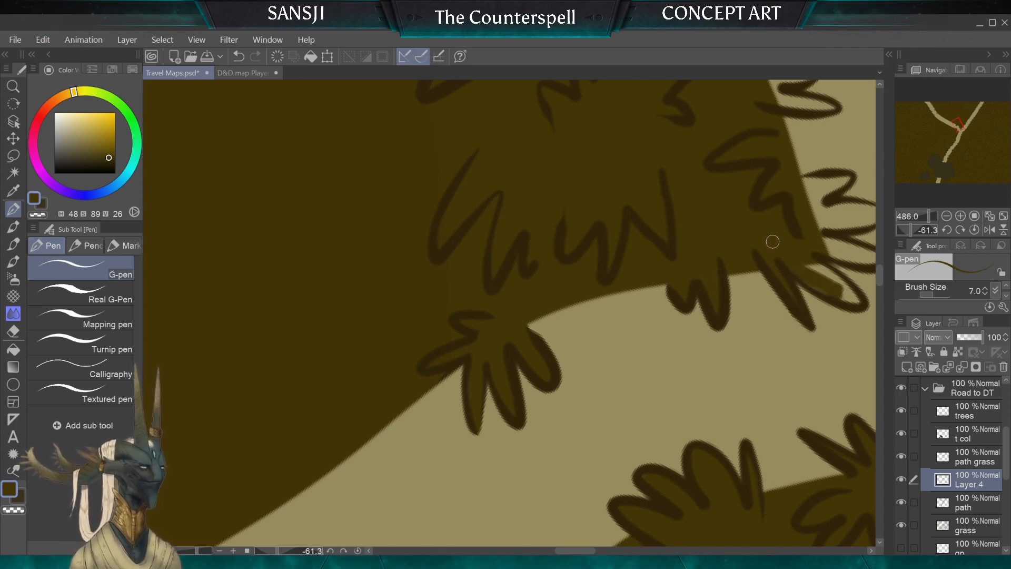
{"action": "left_click_drag", "start_coordinate": [772, 242], "coordinate": [593, 359]}
{"action": "key", "text": "]"}
{"action": "key", "text": "]"}
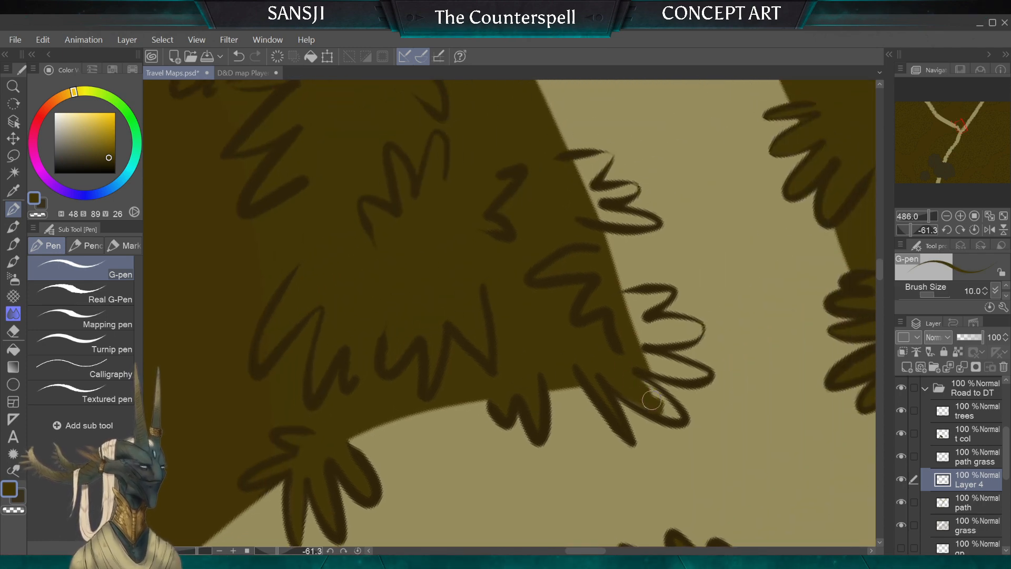
{"action": "left_click_drag", "start_coordinate": [631, 352], "coordinate": [702, 374]}
{"action": "key", "text": "["}
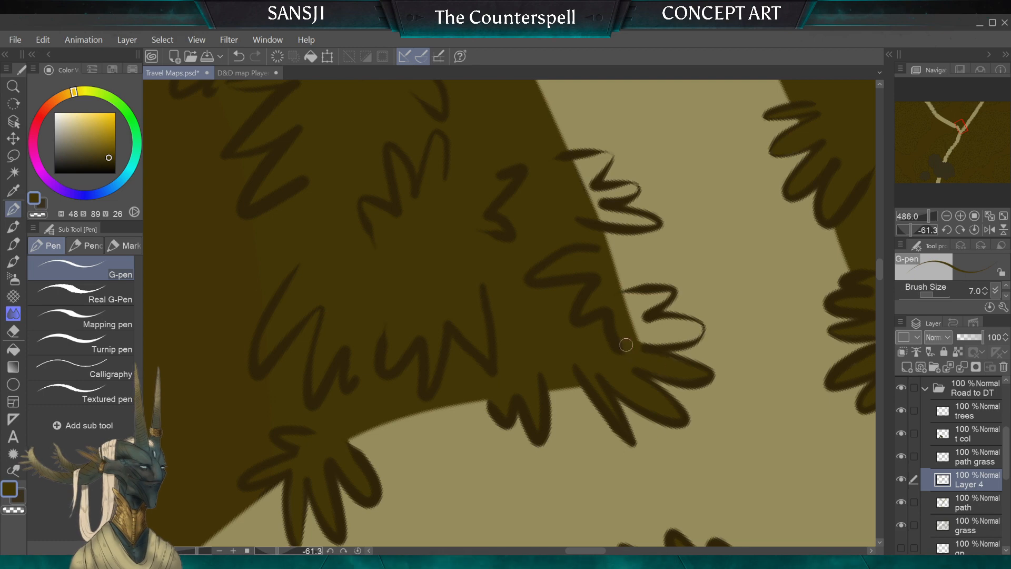
{"action": "key", "text": "bracketright"}
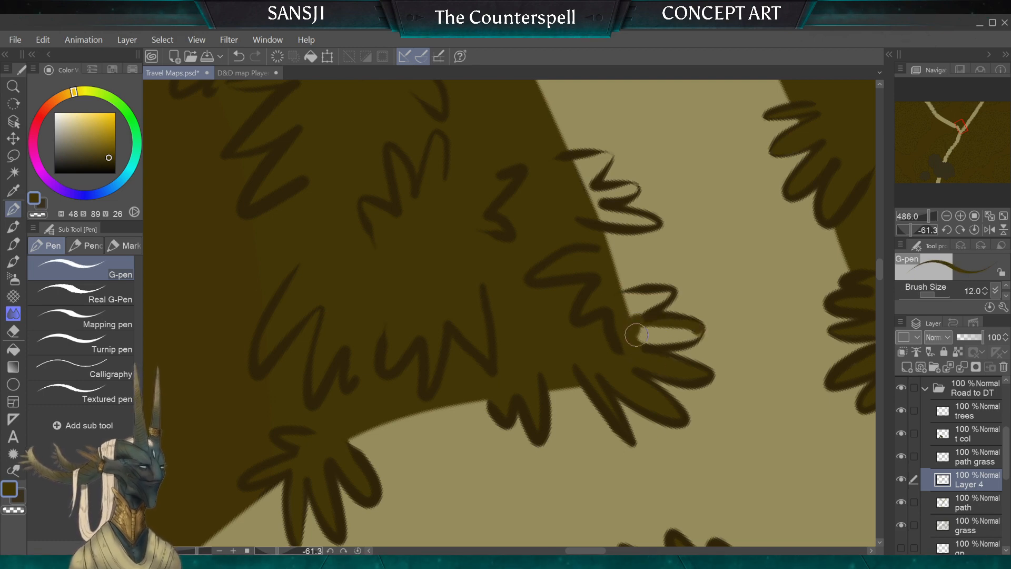
{"action": "key", "text": "bracketleft"}
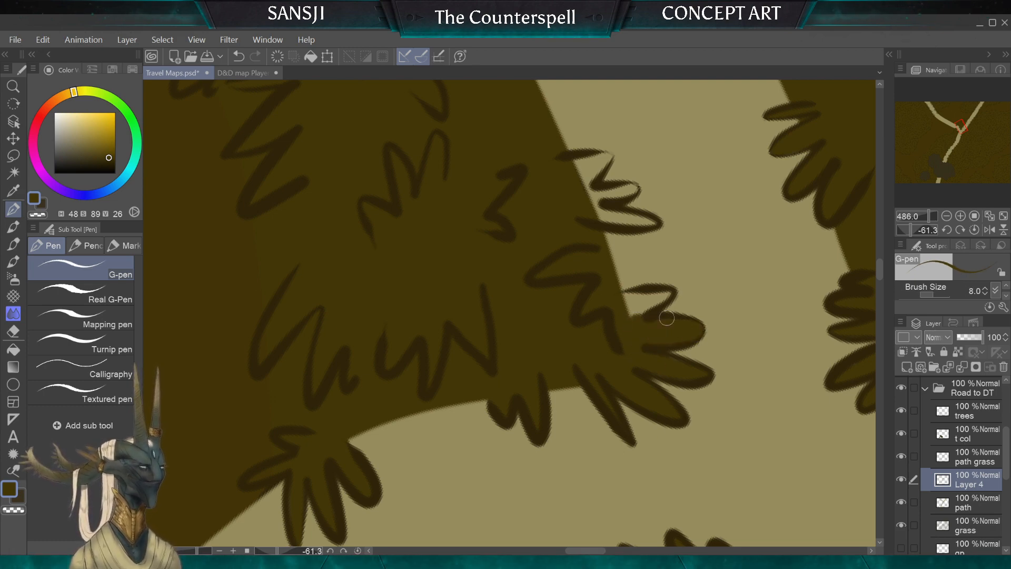
{"action": "key", "text": "bracketleft"}
{"action": "key", "text": "bracketleft"}
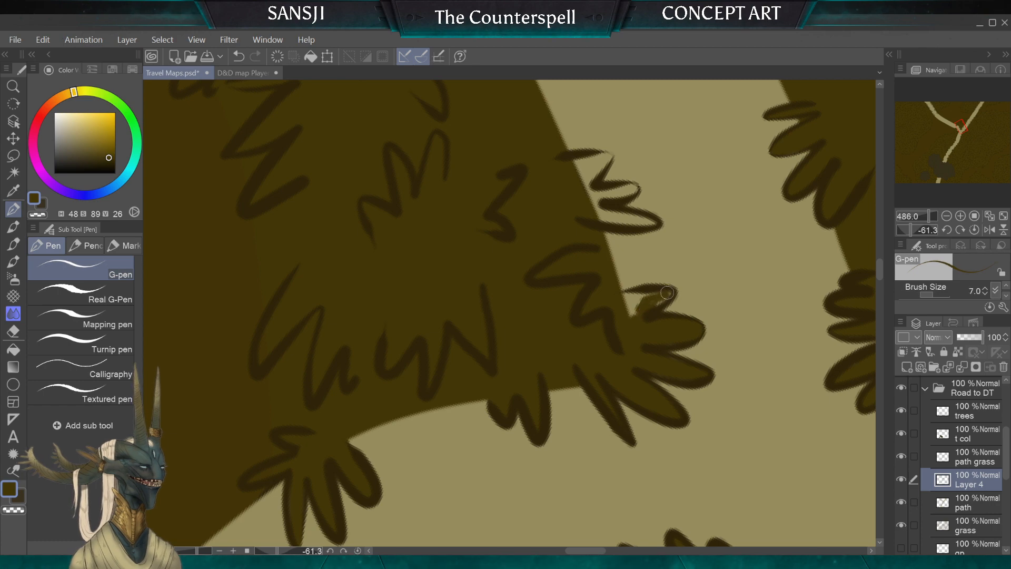
Paint out the zigzag grass lines behind the inner corner tuft in olive, using brush sizes 20 and 15
{"action": "key", "text": "bracketright"}
{"action": "key", "text": "bracketright"}
{"action": "key", "text": "bracketright"}
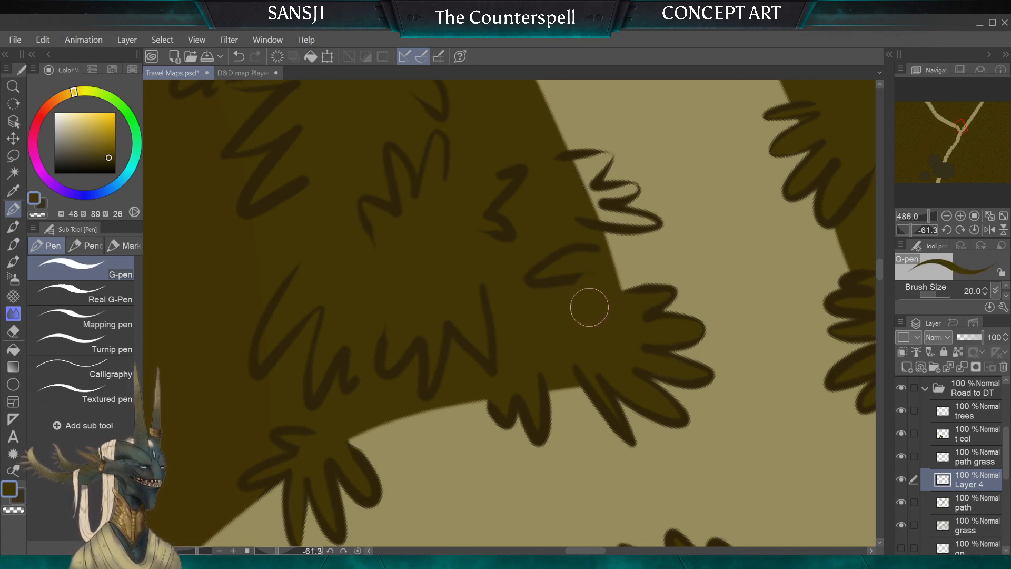
{"action": "key", "text": "bracketright"}
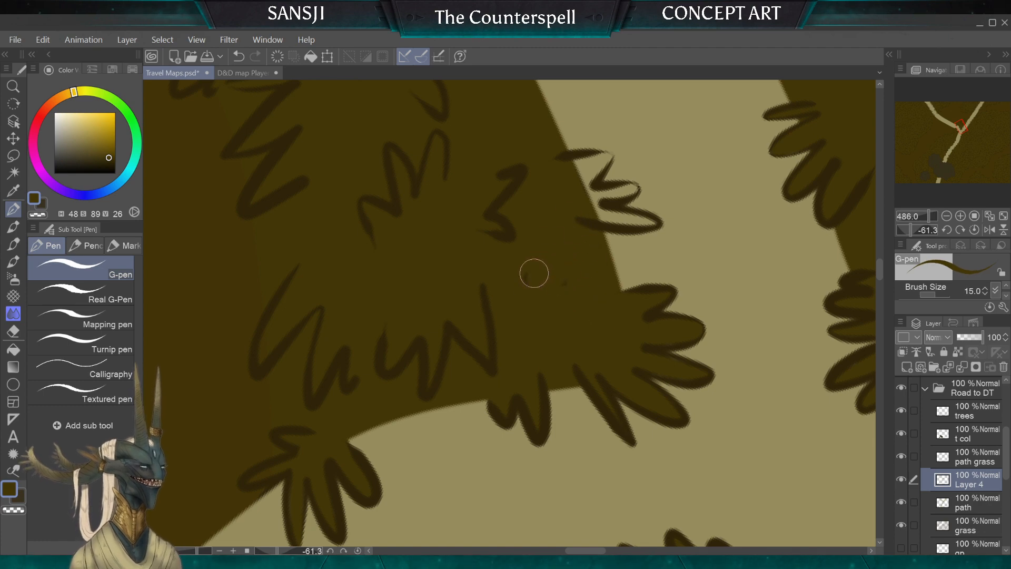
Fill the three-blade tuft on the right branch's inner edge next to the corner tuft in olive, using brush sizes 6 to 8
{"action": "key", "text": "bracketleft"}
{"action": "key", "text": "bracketleft"}
{"action": "key", "text": "bracketleft"}
{"action": "key", "text": "bracketleft"}
{"action": "scroll", "coordinate": [543, 264], "scroll_direction": "down", "scroll_amount": 5}
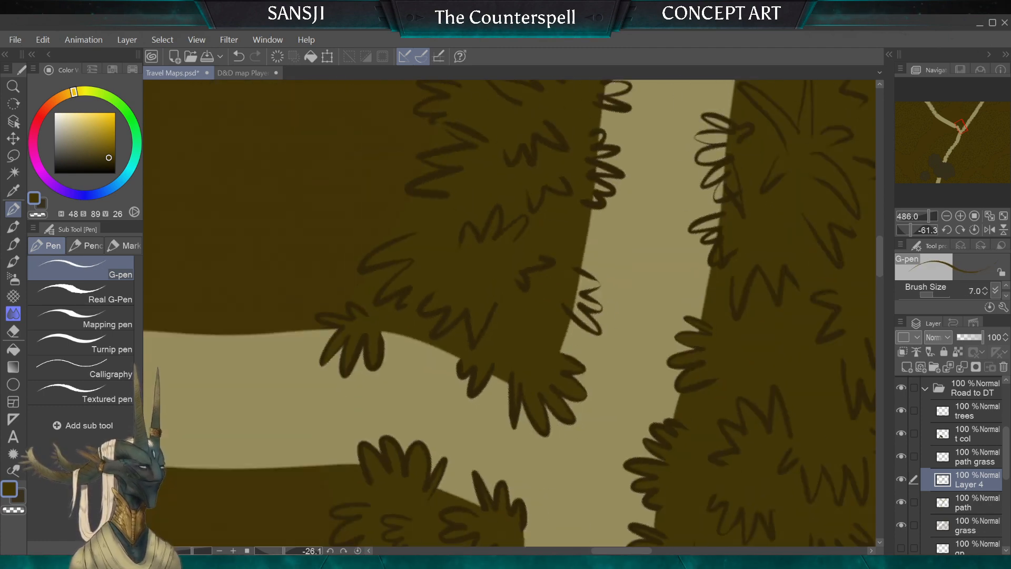
{"action": "scroll", "coordinate": [543, 264], "scroll_direction": "up", "scroll_amount": 2}
{"action": "scroll", "coordinate": [448, 348], "scroll_direction": "up", "scroll_amount": 4}
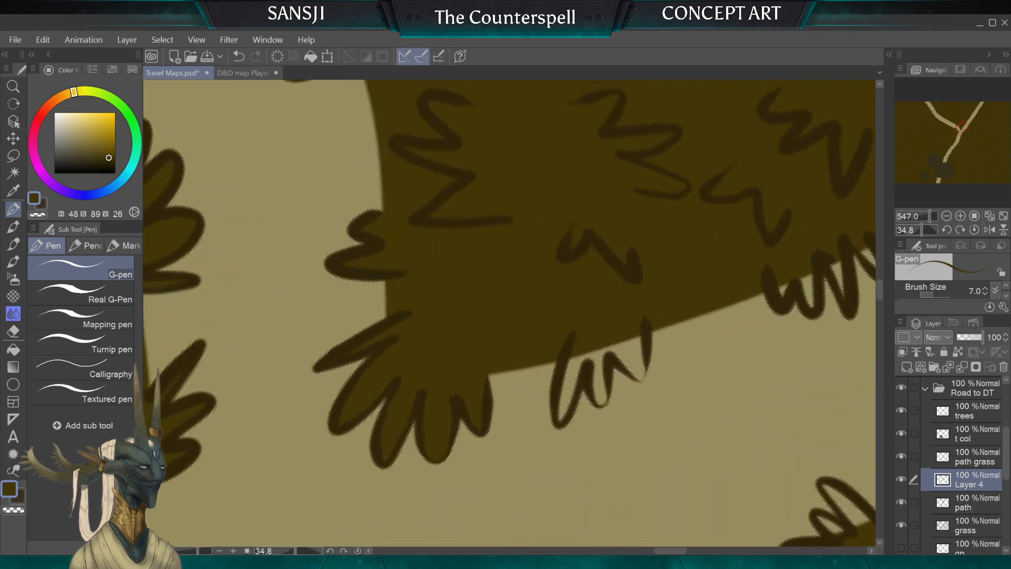
{"action": "key", "text": "bracketleft"}
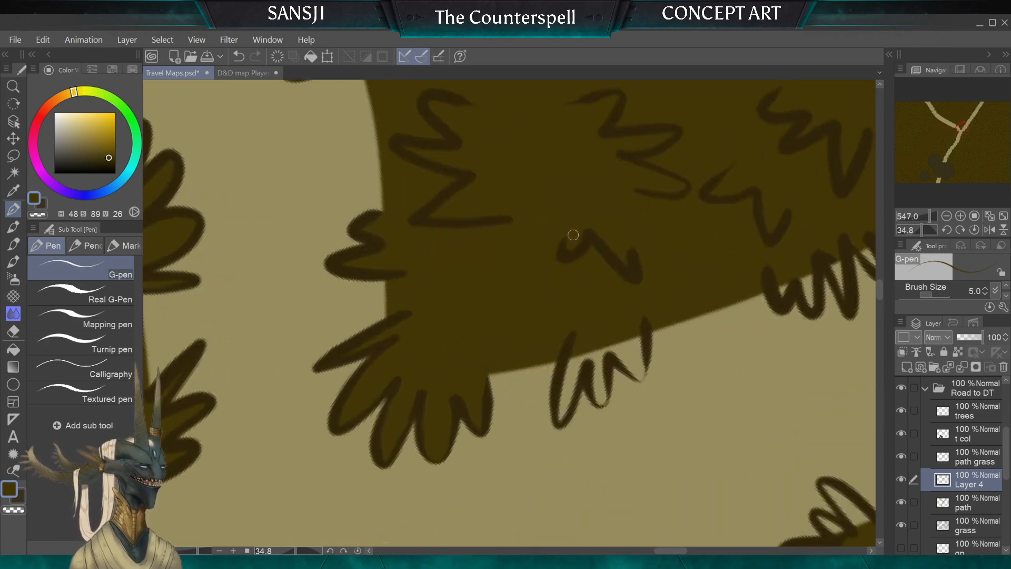
{"action": "key", "text": "bracketright"}
{"action": "left_click_drag", "start_coordinate": [568, 381], "coordinate": [573, 363]}
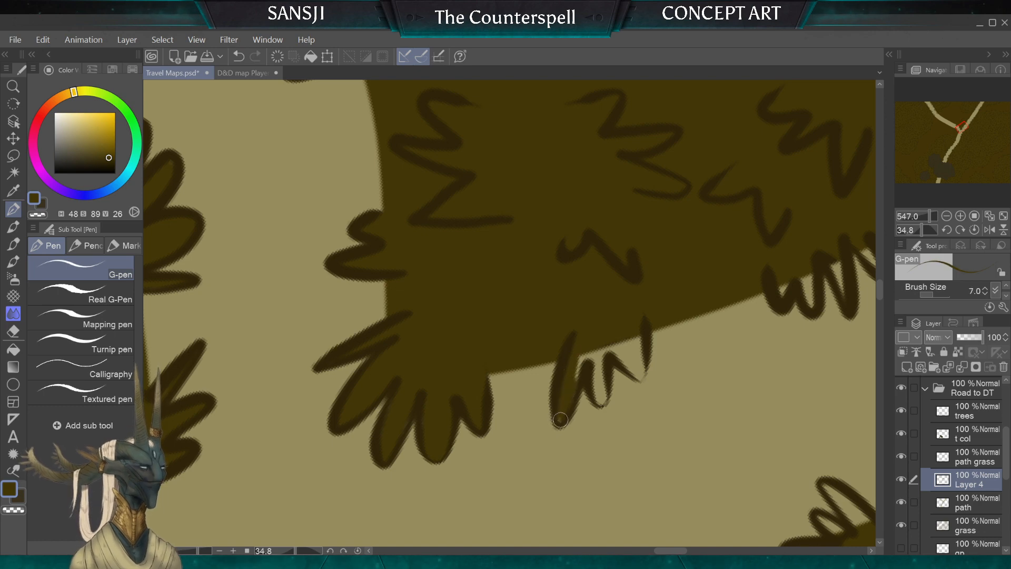
{"action": "mouse_move", "coordinate": [561, 420]}
{"action": "left_mouse_down"}
{"action": "mouse_move", "coordinate": [593, 342]}
{"action": "mouse_move", "coordinate": [601, 373]}
{"action": "mouse_move", "coordinate": [589, 353]}
{"action": "mouse_move", "coordinate": [584, 361]}
{"action": "mouse_move", "coordinate": [605, 406]}
{"action": "left_mouse_up"}
{"action": "key", "text": "bracketleft"}
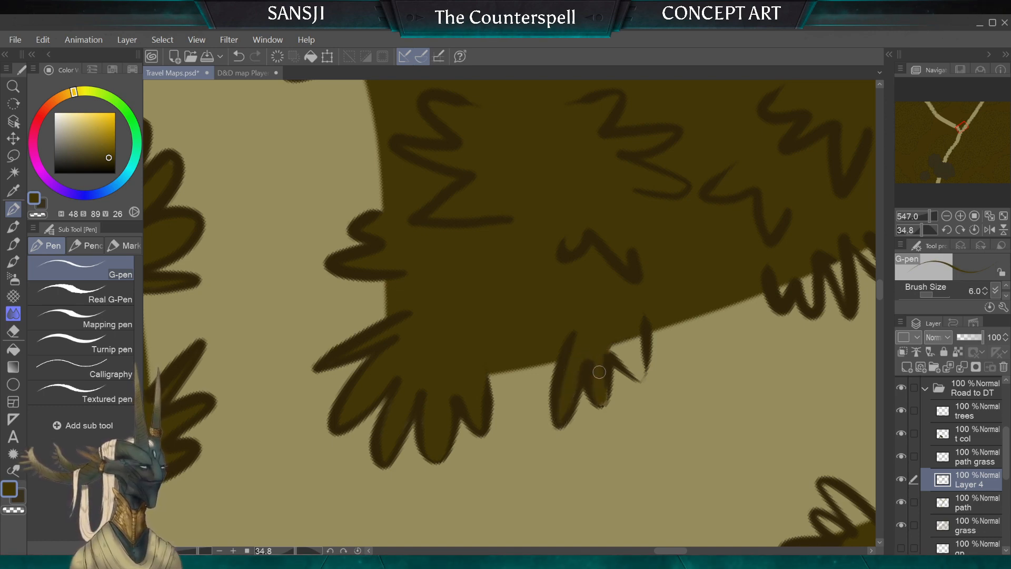
{"action": "key", "text": "bracketright"}
{"action": "mouse_move", "coordinate": [613, 341]}
{"action": "left_mouse_down"}
{"action": "mouse_move", "coordinate": [635, 355]}
{"action": "mouse_move", "coordinate": [637, 347]}
{"action": "left_mouse_up"}
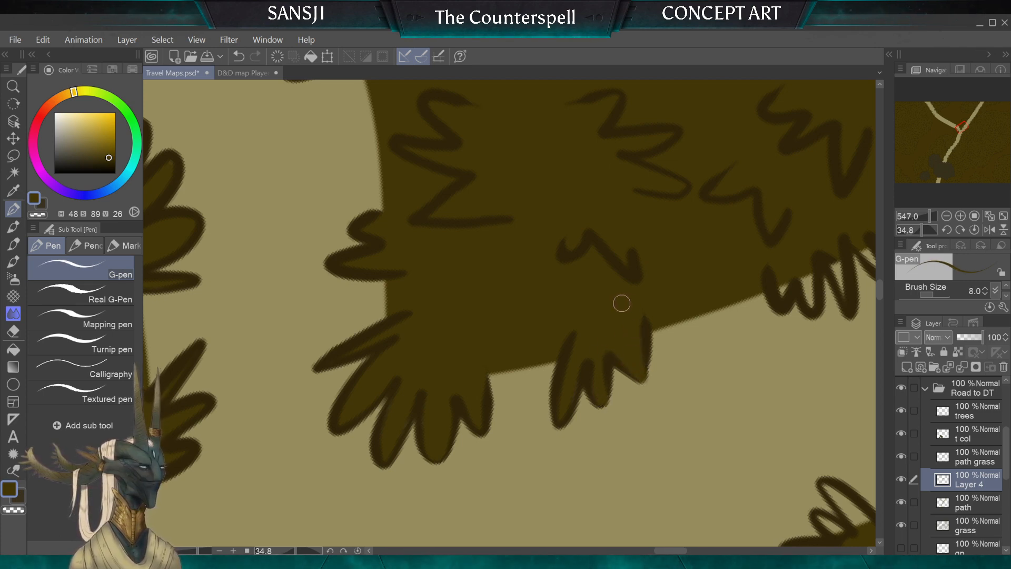
Fill the multi-blade tuft on the right branch's inner edge beyond the three-blade tuft in olive, using brush sizes 6 to 8
{"action": "key", "text": "bracketleft"}
{"action": "key", "text": "bracketleft"}
{"action": "mouse_move", "coordinate": [622, 304]}
{"action": "left_mouse_down"}
{"action": "mouse_move", "coordinate": [563, 312]}
{"action": "mouse_move", "coordinate": [448, 355]}
{"action": "left_mouse_up"}
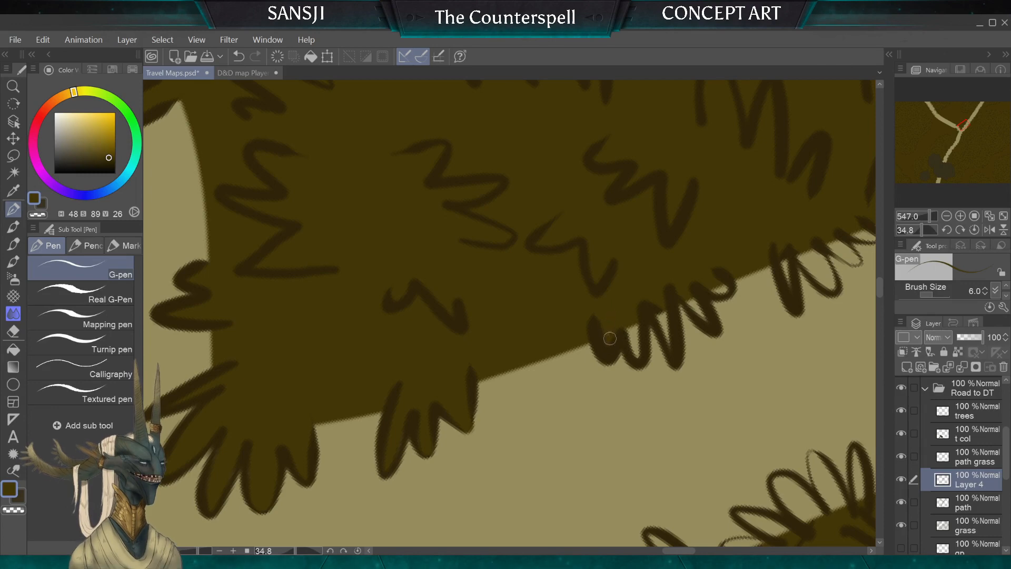
{"action": "key", "text": "bracketright"}
{"action": "left_click_drag", "start_coordinate": [626, 321], "coordinate": [634, 349]}
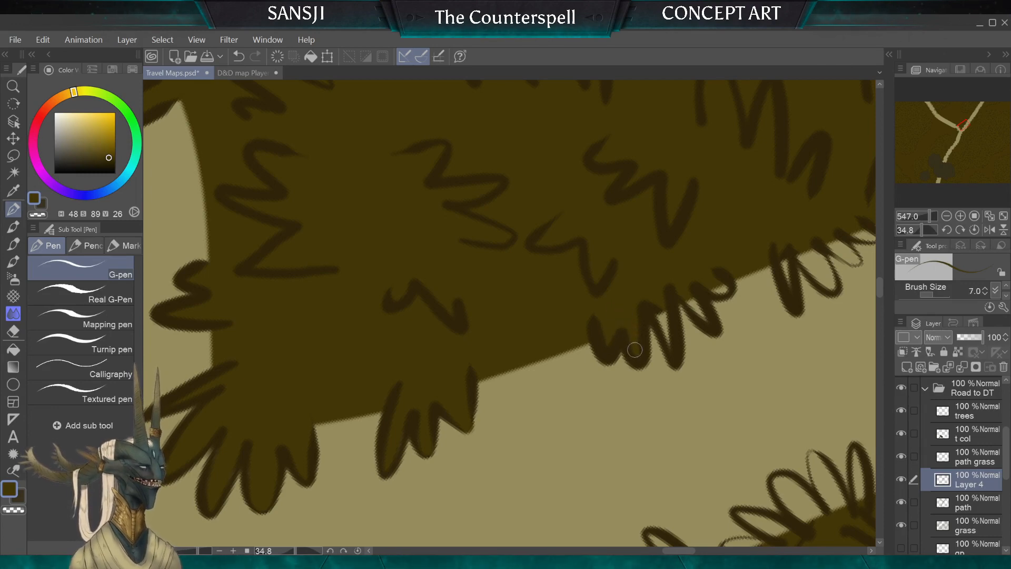
{"action": "key", "text": "bracketright"}
{"action": "left_click_drag", "start_coordinate": [659, 310], "coordinate": [670, 350]}
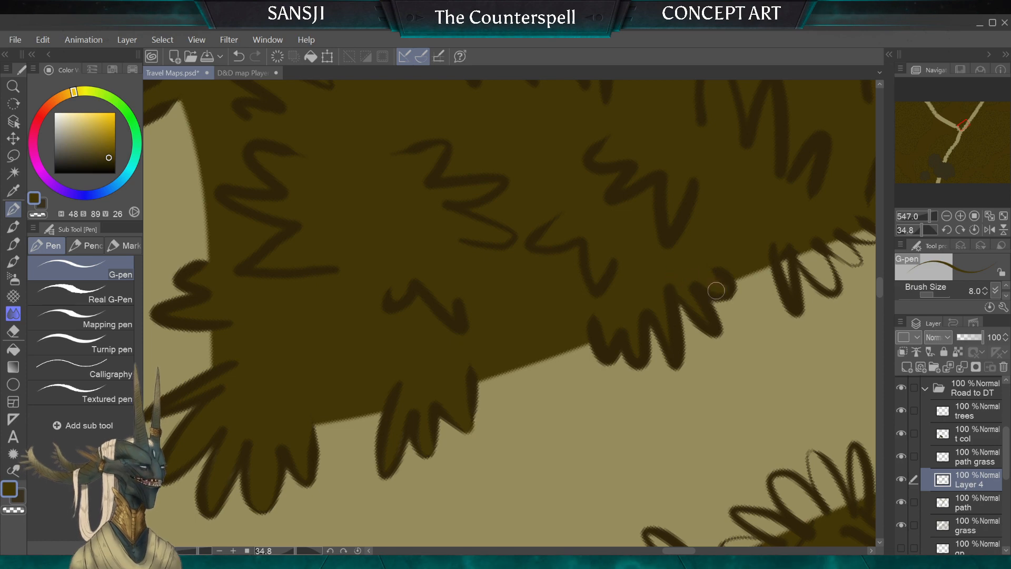
Fill the small three-blade tuft on the right branch's outer edge in olive, finishing its tallest blade with brush size 7
{"action": "scroll", "coordinate": [509, 313], "scroll_direction": "down", "scroll_amount": 4}
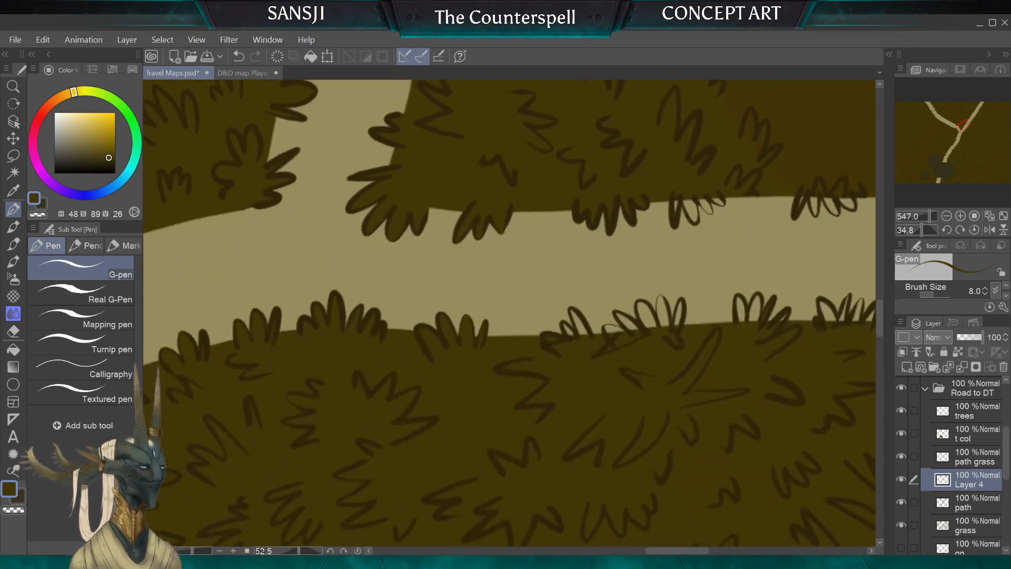
{"action": "scroll", "coordinate": [509, 314], "scroll_direction": "up", "scroll_amount": 3}
{"action": "key", "text": "bracketright"}
{"action": "key", "text": "bracketright"}
{"action": "key", "text": "bracketright"}
{"action": "mouse_move", "coordinate": [528, 367]}
{"action": "left_mouse_down"}
{"action": "mouse_move", "coordinate": [554, 382]}
{"action": "mouse_move", "coordinate": [546, 370]}
{"action": "mouse_move", "coordinate": [568, 378]}
{"action": "mouse_move", "coordinate": [553, 361]}
{"action": "mouse_move", "coordinate": [577, 352]}
{"action": "mouse_move", "coordinate": [572, 329]}
{"action": "mouse_move", "coordinate": [590, 354]}
{"action": "left_mouse_up"}
{"action": "key", "text": "bracketleft"}
{"action": "key", "text": "bracketleft"}
{"action": "key", "text": "bracketleft"}
{"action": "key", "text": "bracketleft"}
{"action": "key", "text": "bracketleft"}
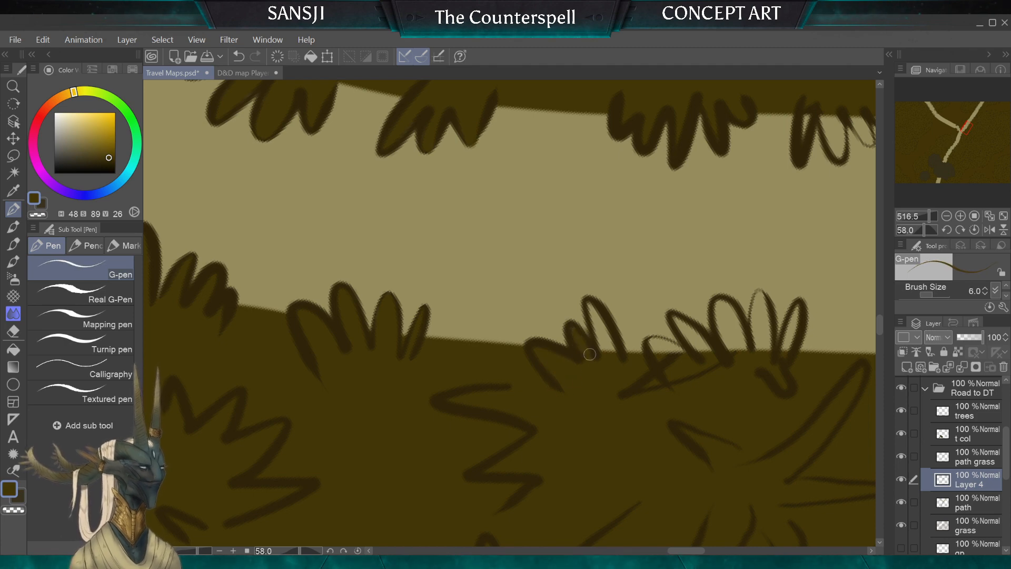
{"action": "key", "text": "bracketright"}
{"action": "left_click_drag", "start_coordinate": [591, 309], "coordinate": [611, 351]}
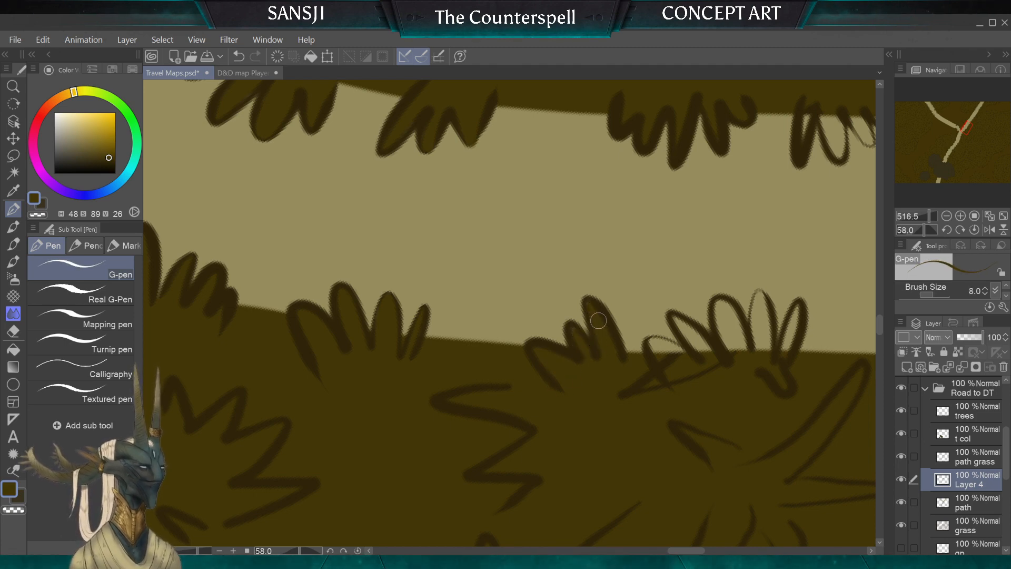
Paint out the crossed strokes at the base of the adjacent five-blade tuft and fill its shortest blade in olive
{"action": "key", "text": "bracketright"}
{"action": "key", "text": "bracketright"}
{"action": "key", "text": "bracketright"}
{"action": "left_click_drag", "start_coordinate": [623, 396], "coordinate": [679, 364]}
{"action": "key", "text": "bracketleft"}
{"action": "key", "text": "bracketleft"}
{"action": "key", "text": "bracketleft"}
{"action": "key", "text": "bracketleft"}
{"action": "key", "text": "bracketleft"}
{"action": "left_click_drag", "start_coordinate": [655, 350], "coordinate": [680, 353]}
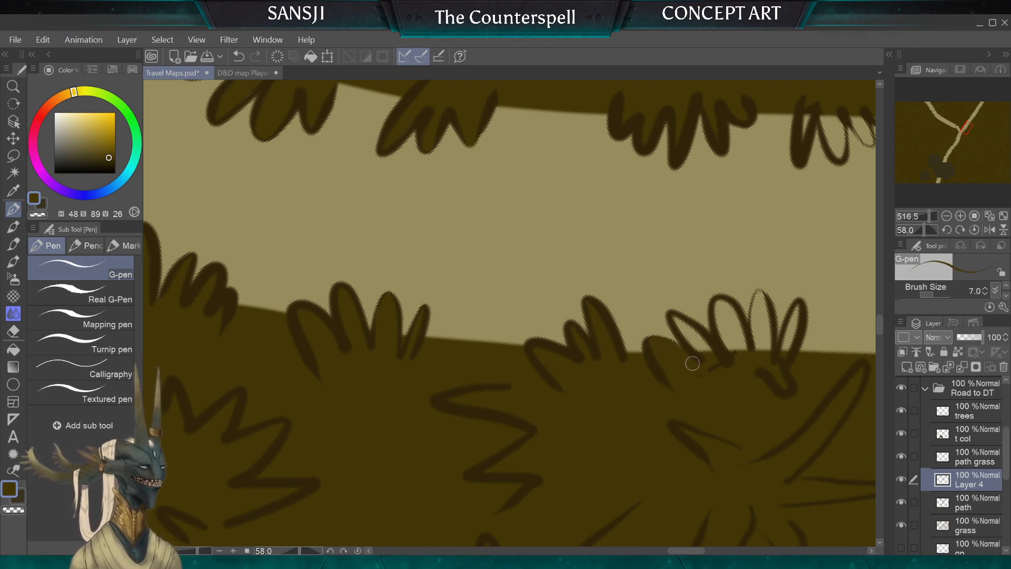
Fill the second and third blades of the five-blade tuft on the outer edge in olive, using brush sizes 6 to 10
{"action": "key", "text": "bracketright"}
{"action": "key", "text": "bracketright"}
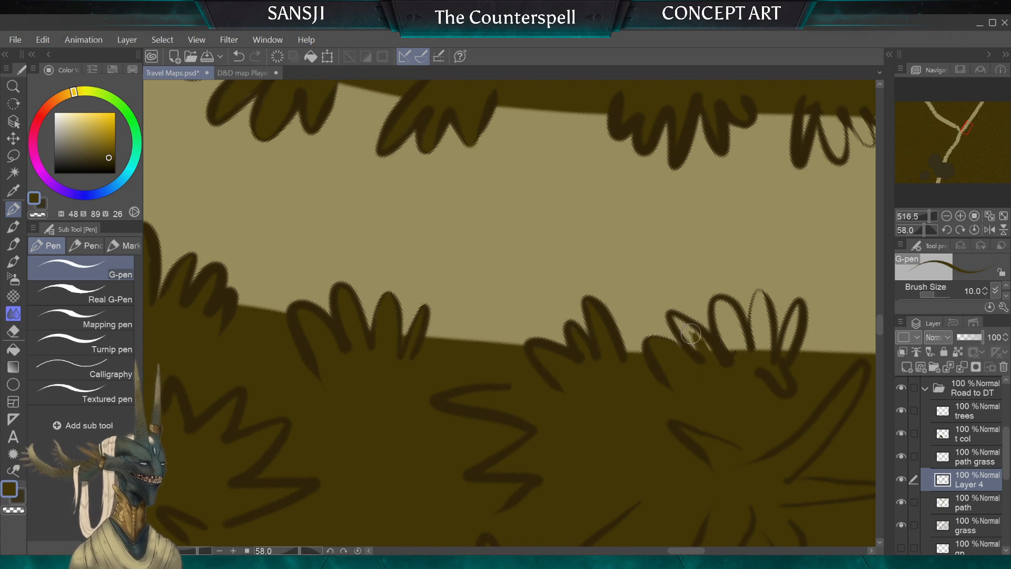
{"action": "key", "text": "bracketleft"}
{"action": "key", "text": "bracketleft"}
{"action": "key", "text": "bracketleft"}
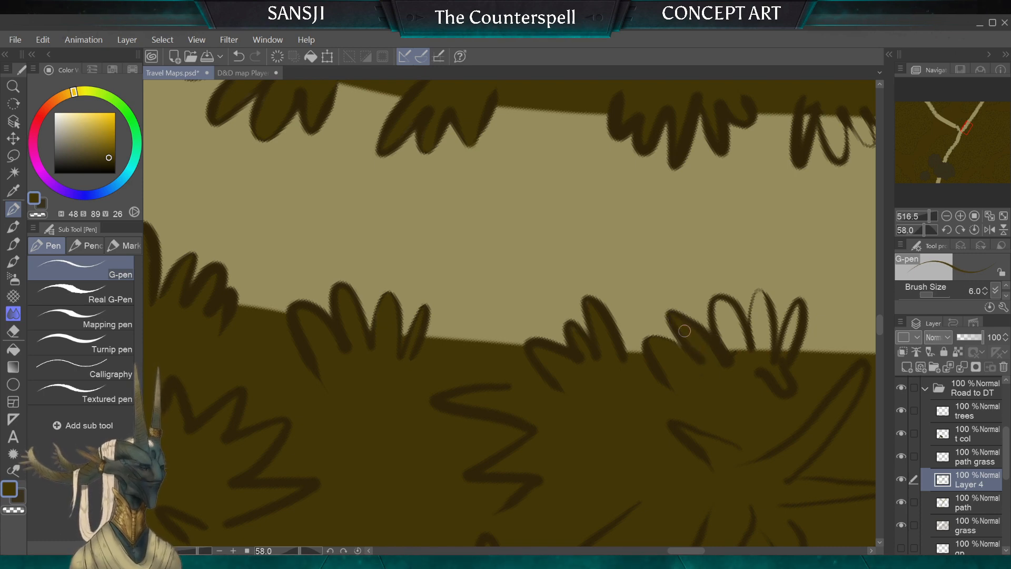
{"action": "key", "text": "bracketright"}
{"action": "key", "text": "bracketright"}
{"action": "mouse_move", "coordinate": [735, 358]}
{"action": "left_mouse_down"}
{"action": "mouse_move", "coordinate": [726, 321]}
{"action": "mouse_move", "coordinate": [733, 354]}
{"action": "left_mouse_up"}
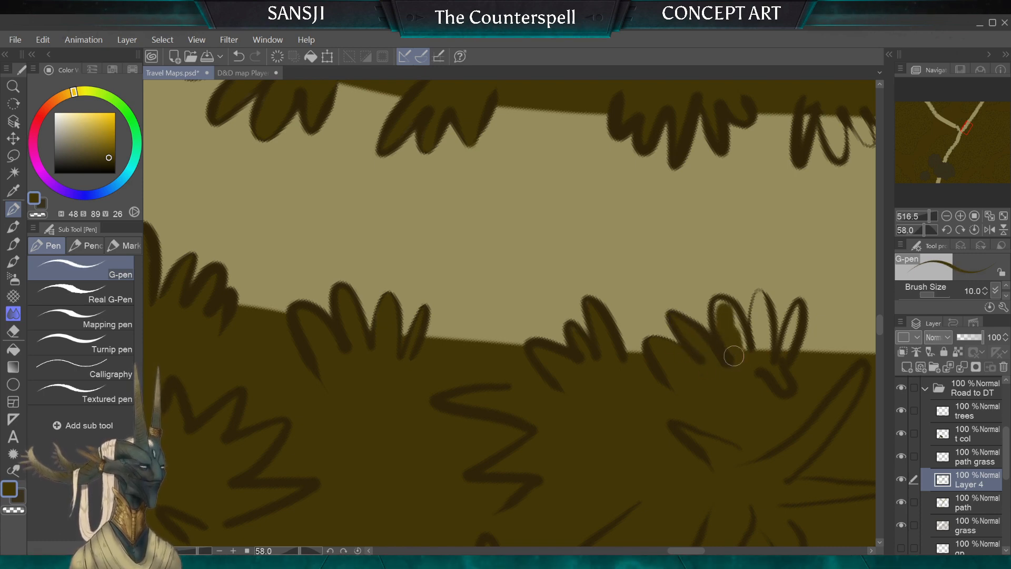
{"action": "key", "text": "bracketleft"}
{"action": "mouse_move", "coordinate": [724, 318]}
{"action": "left_mouse_down"}
{"action": "mouse_move", "coordinate": [723, 306]}
{"action": "mouse_move", "coordinate": [751, 355]}
{"action": "left_mouse_up"}
{"action": "key", "text": "bracketleft"}
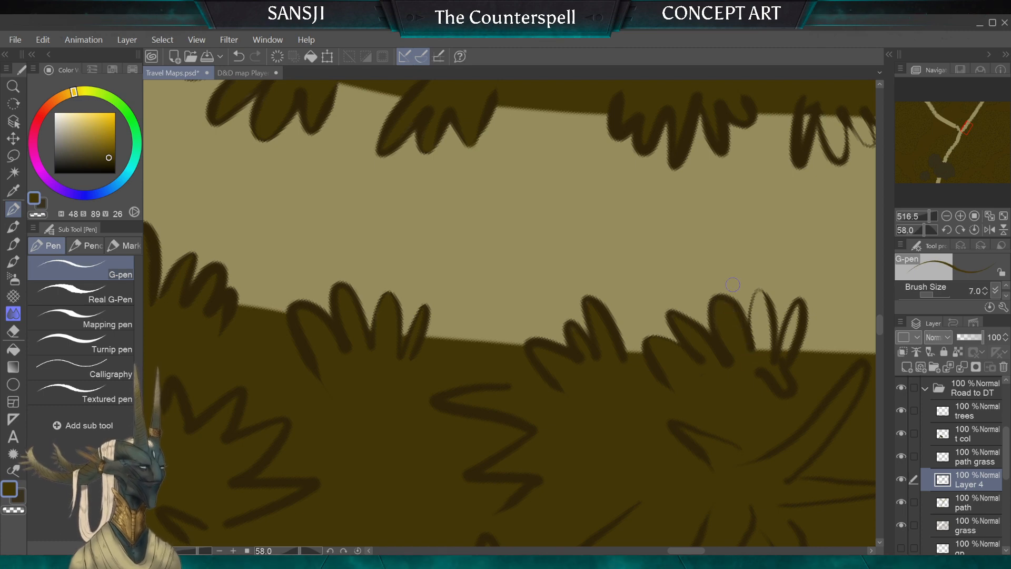
Fill the last two blades of the five-blade tuft in olive and paint out the loop beneath them, using brush sizes 4 to 12
{"action": "left_click_drag", "start_coordinate": [758, 293], "coordinate": [754, 335]}
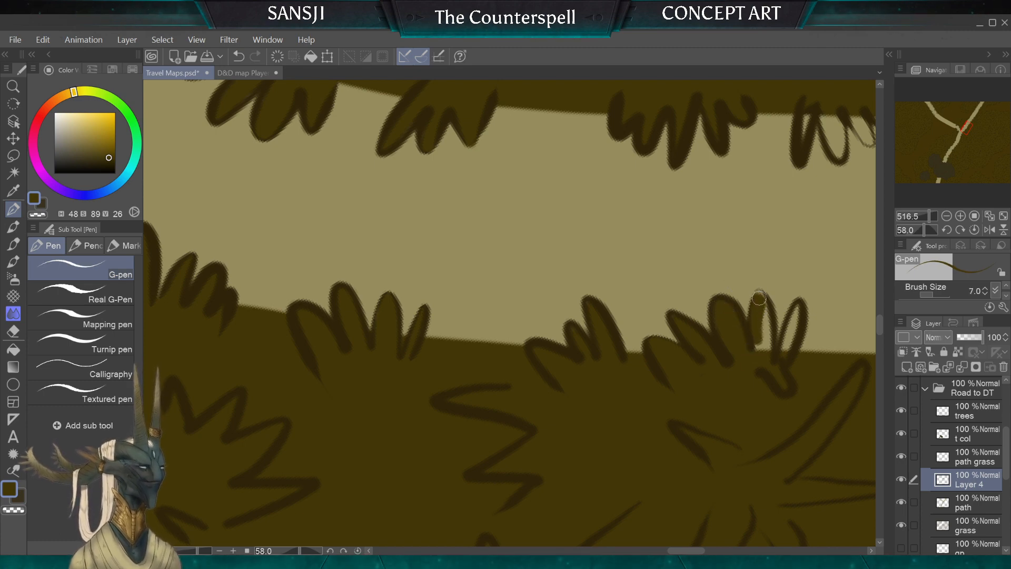
{"action": "mouse_move", "coordinate": [759, 298]}
{"action": "left_mouse_down"}
{"action": "mouse_move", "coordinate": [766, 365]}
{"action": "mouse_move", "coordinate": [757, 369]}
{"action": "mouse_move", "coordinate": [761, 349]}
{"action": "left_mouse_up"}
{"action": "key", "text": "bracketright"}
{"action": "key", "text": "bracketright"}
{"action": "key", "text": "bracketright"}
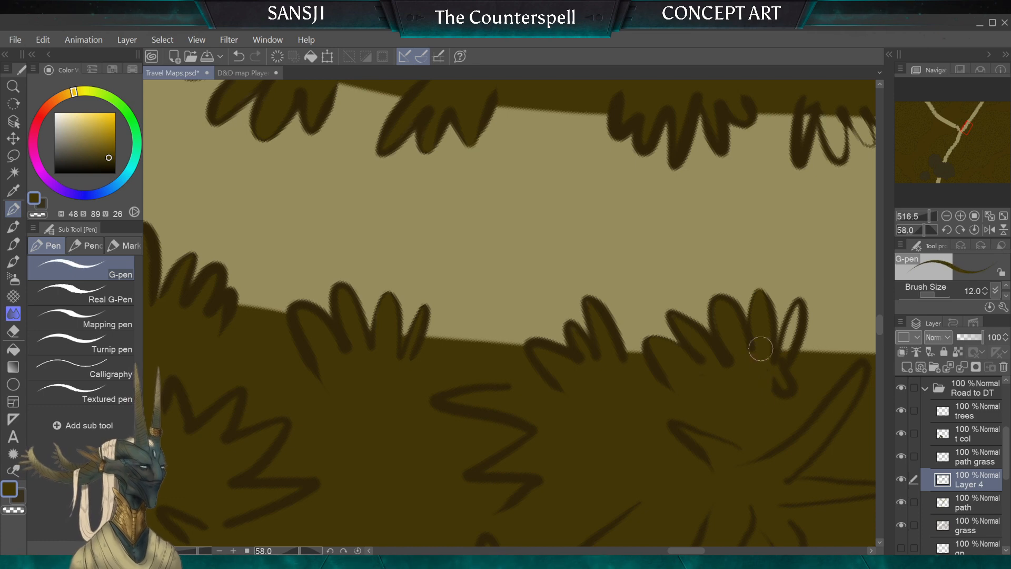
{"action": "left_click_drag", "start_coordinate": [776, 385], "coordinate": [790, 366]}
{"action": "key", "text": "bracketleft"}
{"action": "key", "text": "bracketleft"}
{"action": "key", "text": "bracketleft"}
{"action": "key", "text": "bracketleft"}
{"action": "key", "text": "bracketleft"}
{"action": "left_click_drag", "start_coordinate": [800, 311], "coordinate": [783, 360]}
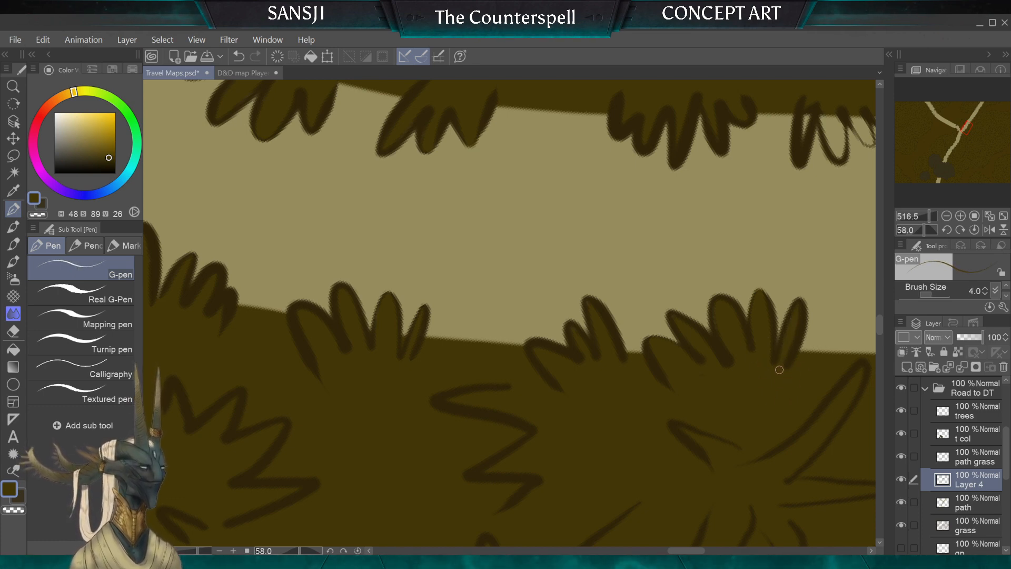
Fill the partly coloured tuft farther along the right branch's inner edge in olive, using brush sizes 4 to 7
{"action": "scroll", "coordinate": [780, 370], "scroll_direction": "down", "scroll_amount": 5}
{"action": "scroll", "coordinate": [779, 370], "scroll_direction": "down", "scroll_amount": 6}
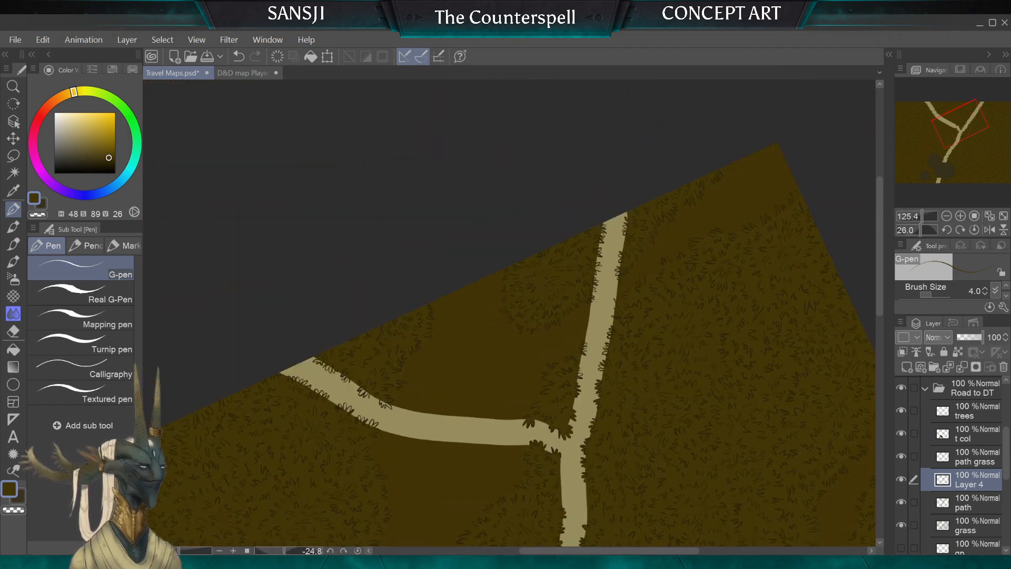
{"action": "scroll", "coordinate": [627, 263], "scroll_direction": "up", "scroll_amount": 6}
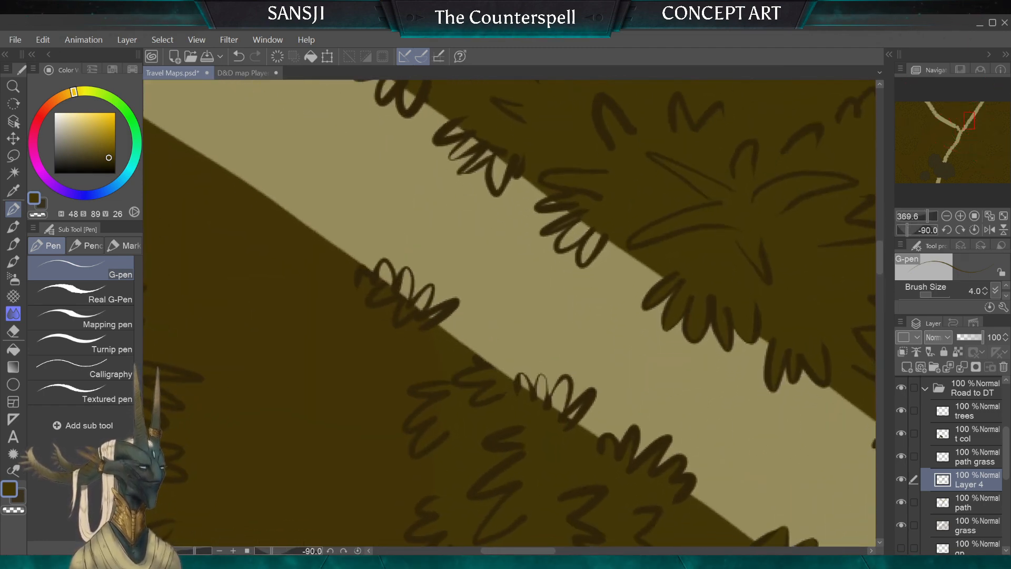
{"action": "mouse_move", "coordinate": [585, 406]}
{"action": "left_mouse_down"}
{"action": "mouse_move", "coordinate": [545, 426]}
{"action": "mouse_move", "coordinate": [556, 423]}
{"action": "mouse_move", "coordinate": [561, 384]}
{"action": "mouse_move", "coordinate": [548, 419]}
{"action": "mouse_move", "coordinate": [537, 409]}
{"action": "mouse_move", "coordinate": [543, 381]}
{"action": "mouse_move", "coordinate": [537, 413]}
{"action": "mouse_move", "coordinate": [526, 386]}
{"action": "left_mouse_up"}
{"action": "key", "text": "bracketright"}
{"action": "key", "text": "bracketright"}
{"action": "key", "text": "bracketright"}
{"action": "key", "text": "bracketleft"}
{"action": "key", "text": "bracketleft"}
{"action": "key", "text": "bracketright"}
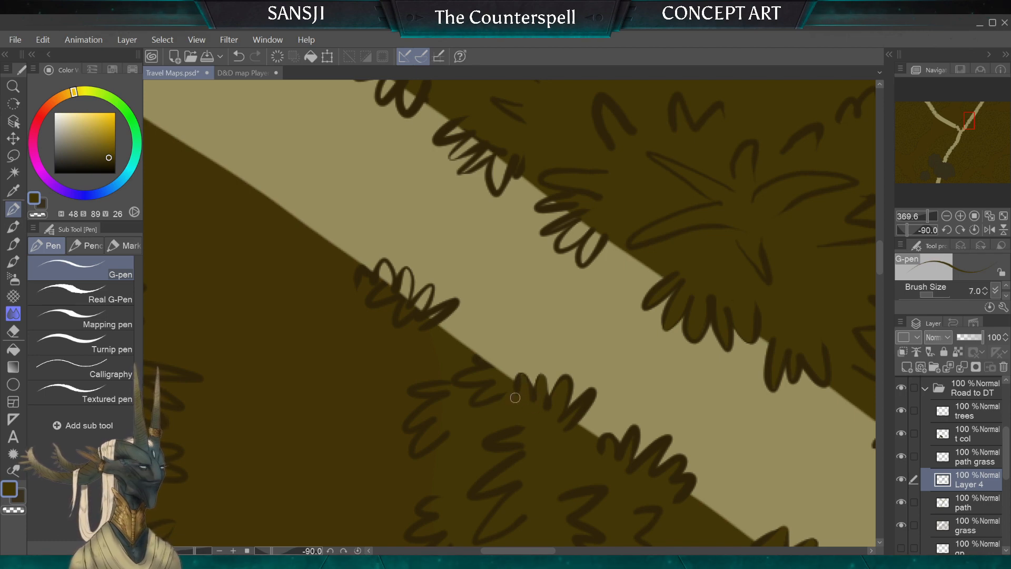
Paint out the loose grass lines beside the filled inner-edge tuft in olive, using brush sizes 10 to 15
{"action": "key", "text": "bracketright"}
{"action": "key", "text": "bracketright"}
{"action": "key", "text": "bracketright"}
{"action": "key", "text": "bracketright"}
{"action": "key", "text": "bracketright"}
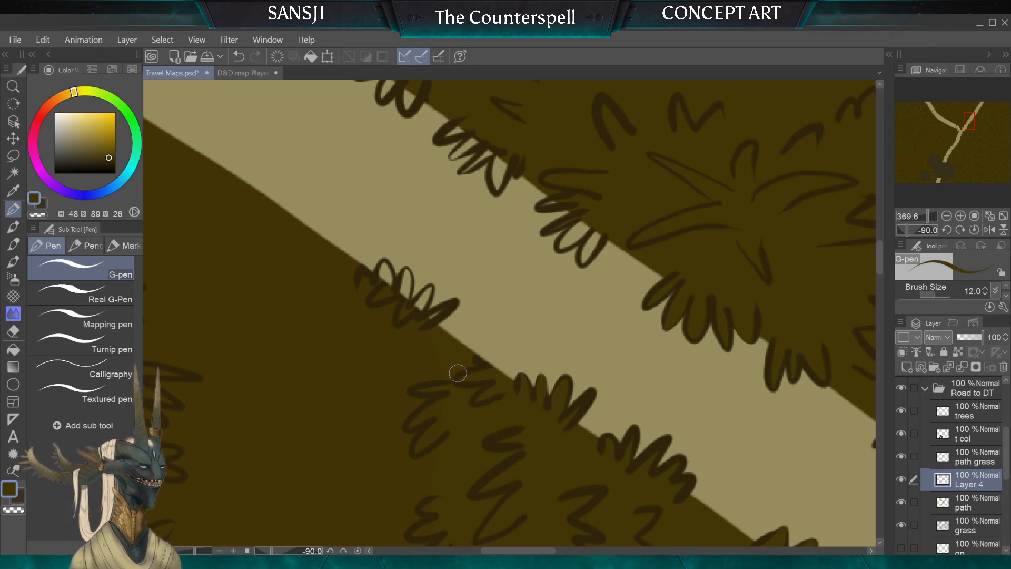
{"action": "key", "text": "bracketright"}
{"action": "key", "text": "bracketright"}
{"action": "key", "text": "bracketright"}
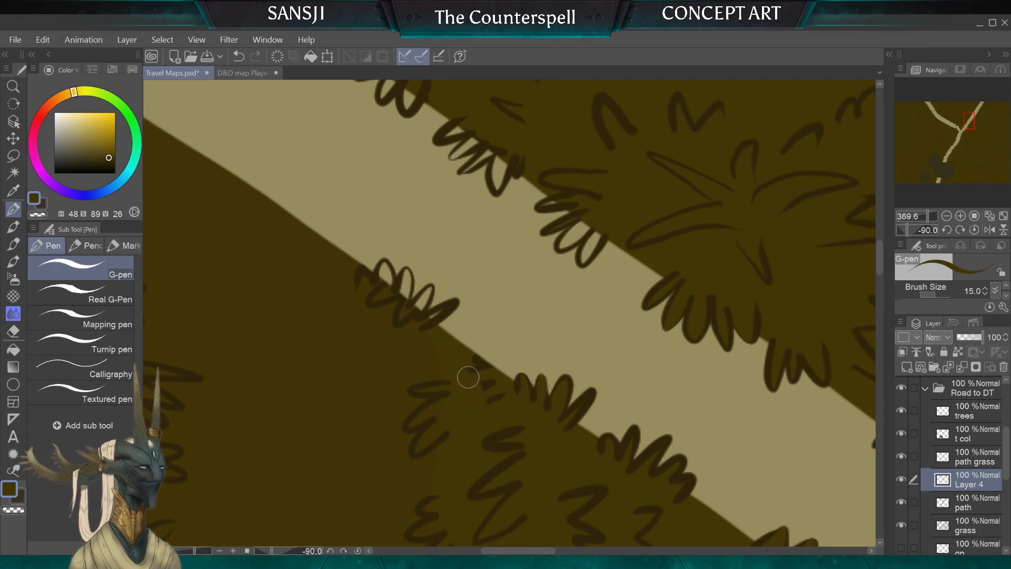
{"action": "key", "text": "bracketleft"}
{"action": "key", "text": "bracketleft"}
{"action": "key", "text": "bracketleft"}
{"action": "key", "text": "bracketleft"}
{"action": "key", "text": "bracketleft"}
{"action": "key", "text": "bracketleft"}
{"action": "key", "text": "bracketleft"}
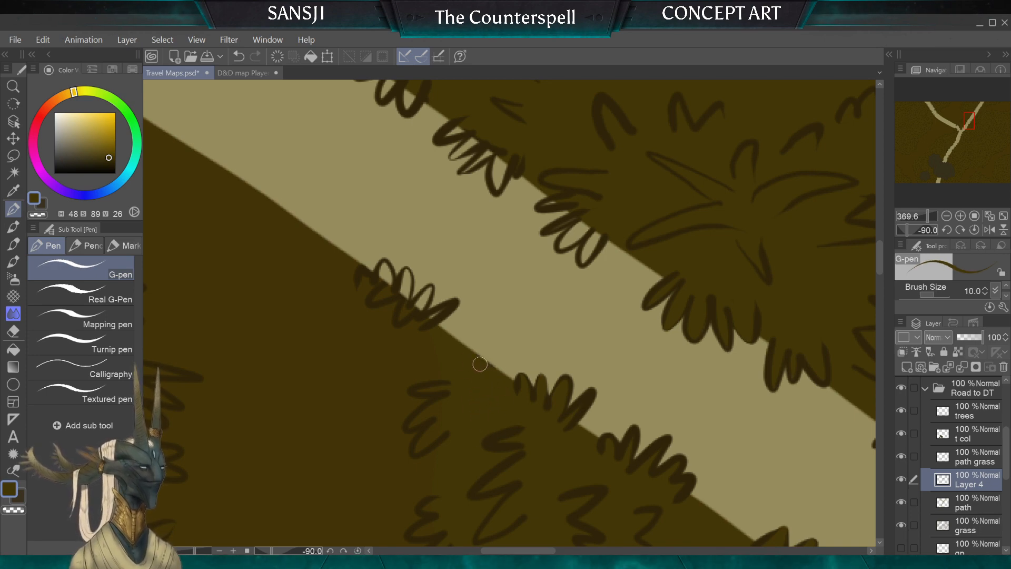
{"action": "key", "text": "bracketright"}
{"action": "key", "text": "bracketright"}
{"action": "key", "text": "bracketright"}
{"action": "key", "text": "bracketright"}
With the gp layer shown, erase the isolated tuft on the right branch's inner edge from the path grass and grass layers using the Hard eraser
{"action": "scroll", "coordinate": [496, 399], "scroll_direction": "down", "scroll_amount": 3}
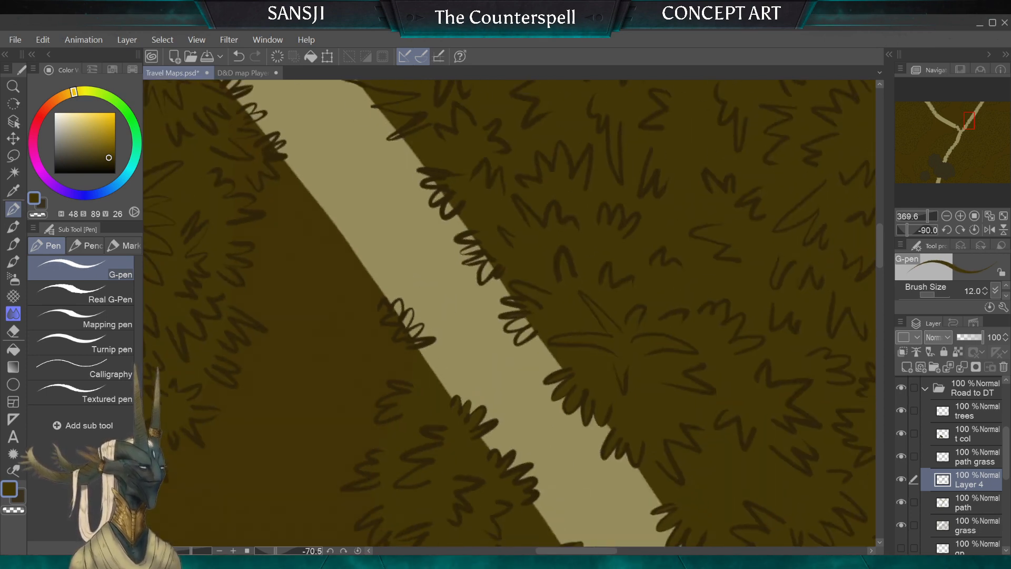
{"action": "scroll", "coordinate": [352, 368], "scroll_direction": "down", "scroll_amount": 2}
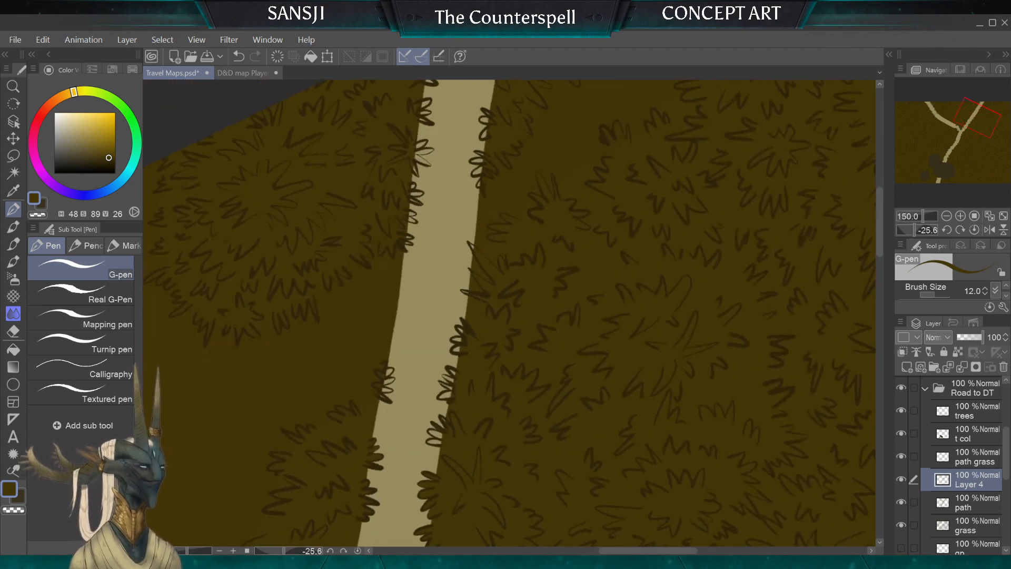
{"action": "scroll", "coordinate": [510, 313], "scroll_direction": "up", "scroll_amount": 1}
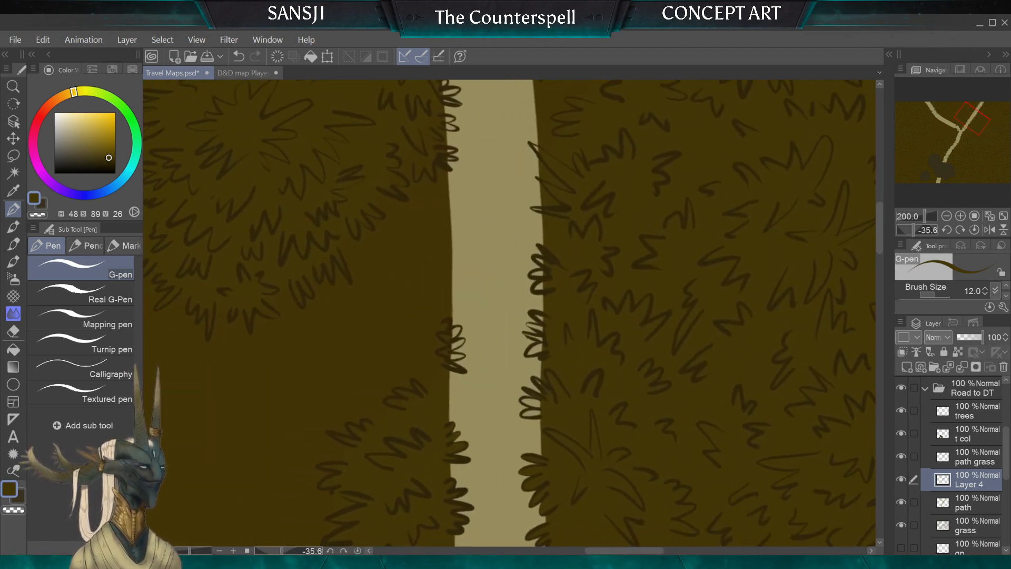
{"action": "left_click", "coordinate": [901, 550]}
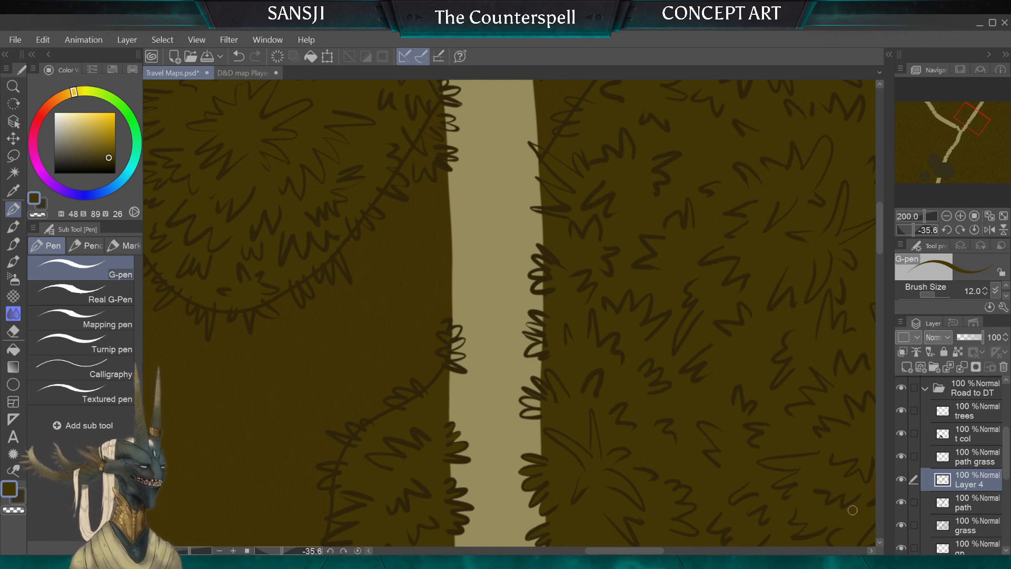
{"action": "left_click", "coordinate": [974, 456]}
{"action": "left_click", "coordinate": [14, 330]}
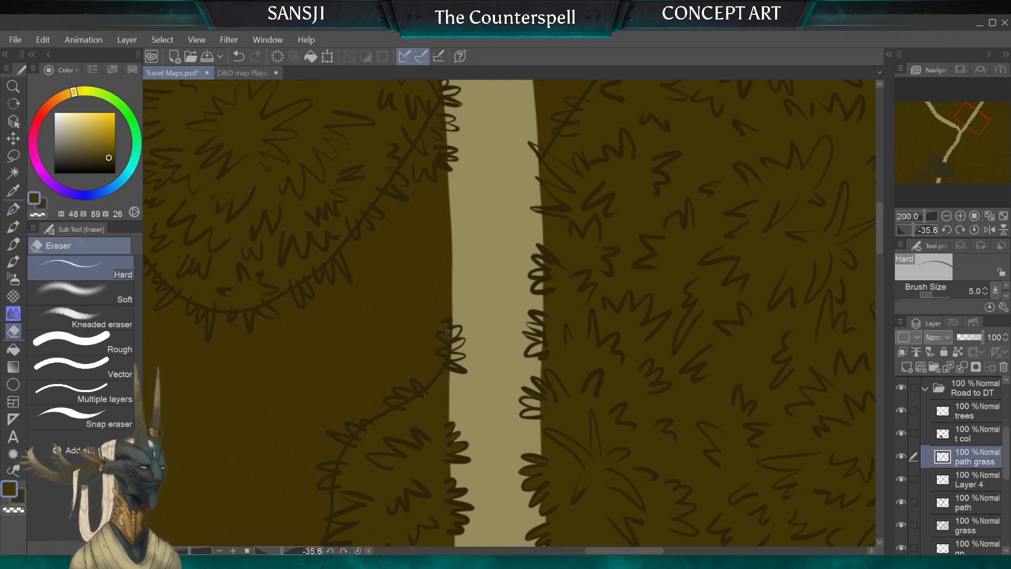
{"action": "left_click_drag", "start_coordinate": [434, 327], "coordinate": [452, 356]}
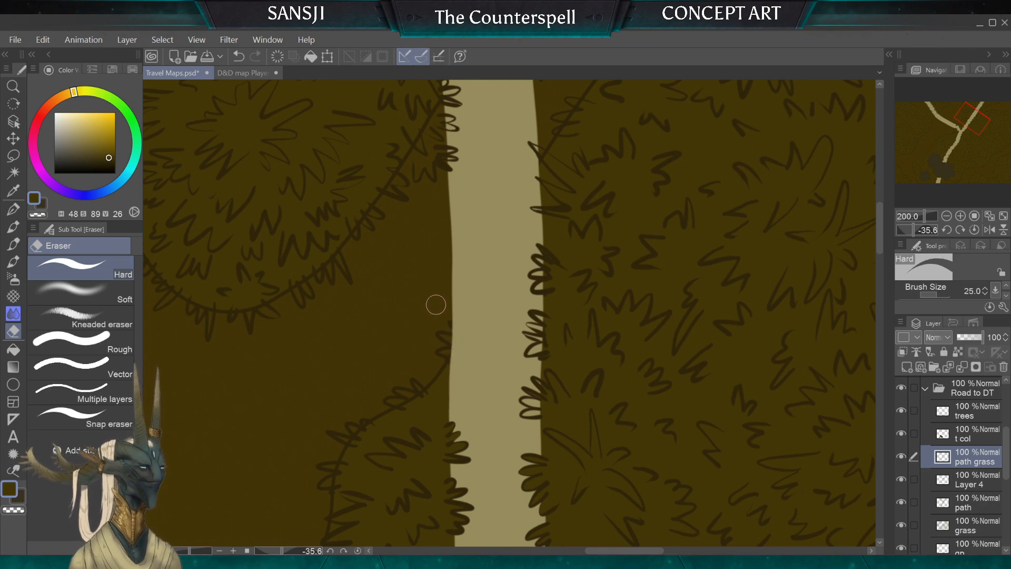
{"action": "key", "text": "bracketleft"}
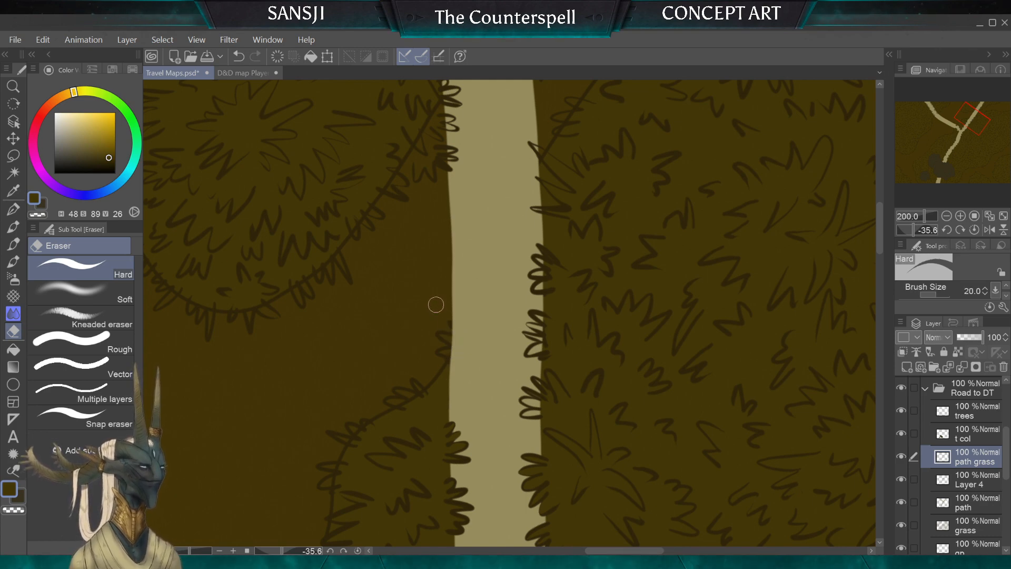
{"action": "left_click", "coordinate": [974, 526]}
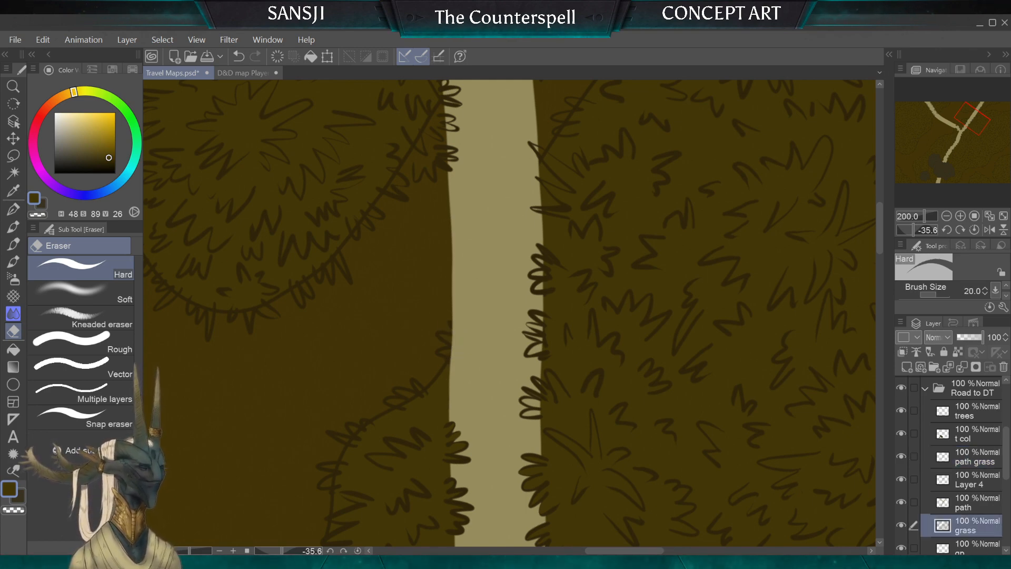
{"action": "left_click_drag", "start_coordinate": [443, 352], "coordinate": [435, 350]}
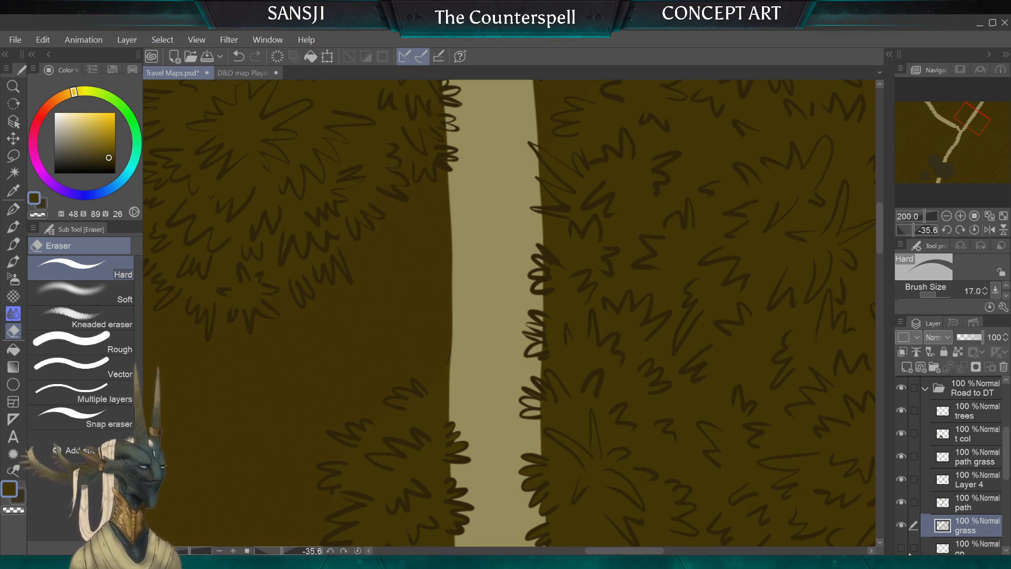
Rename Layer 4 as "pg col"
{"action": "left_click", "coordinate": [962, 471]}
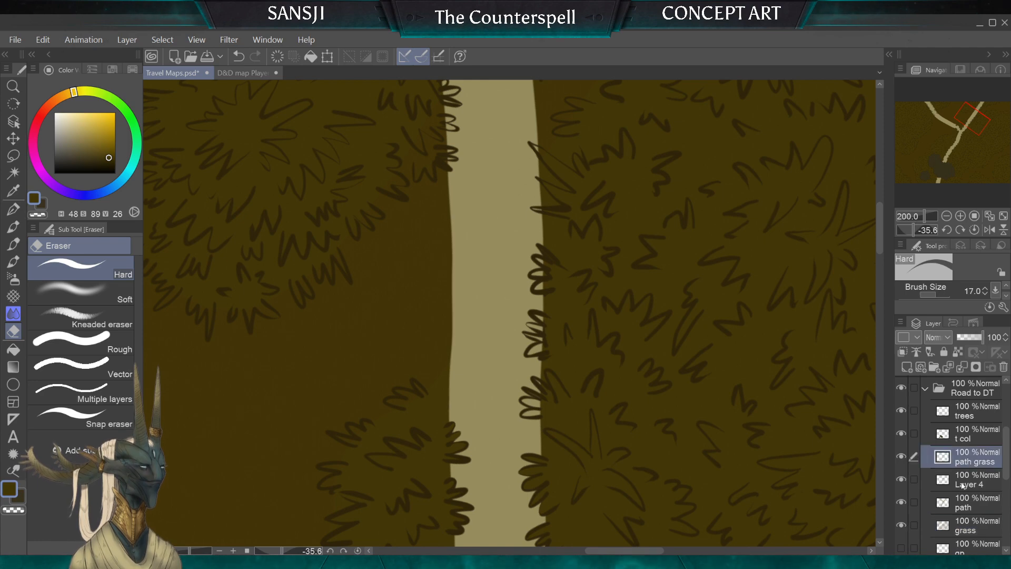
{"action": "left_click", "coordinate": [972, 483]}
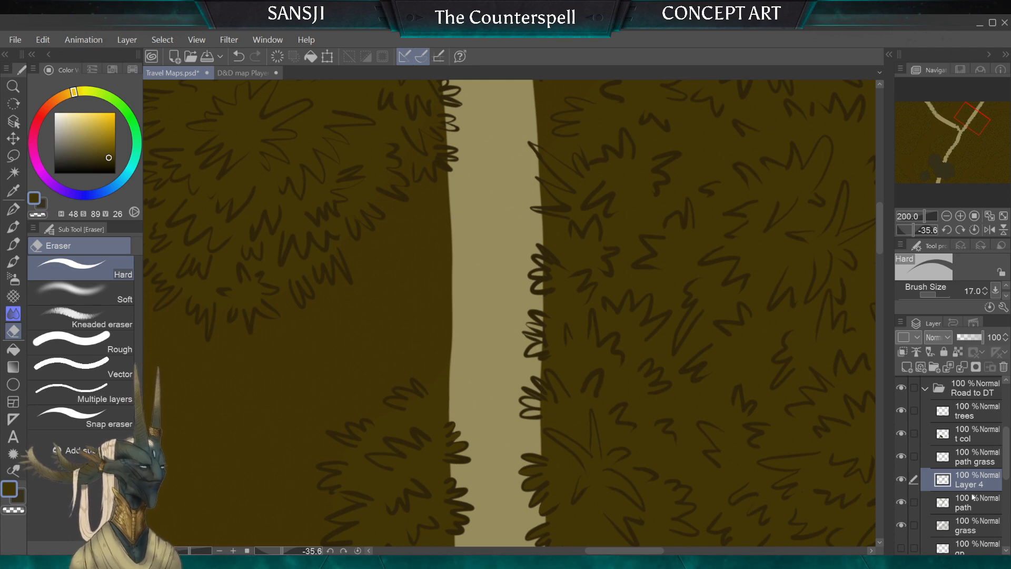
{"action": "type", "text": "pg col"}
{"action": "key", "text": "Return"}
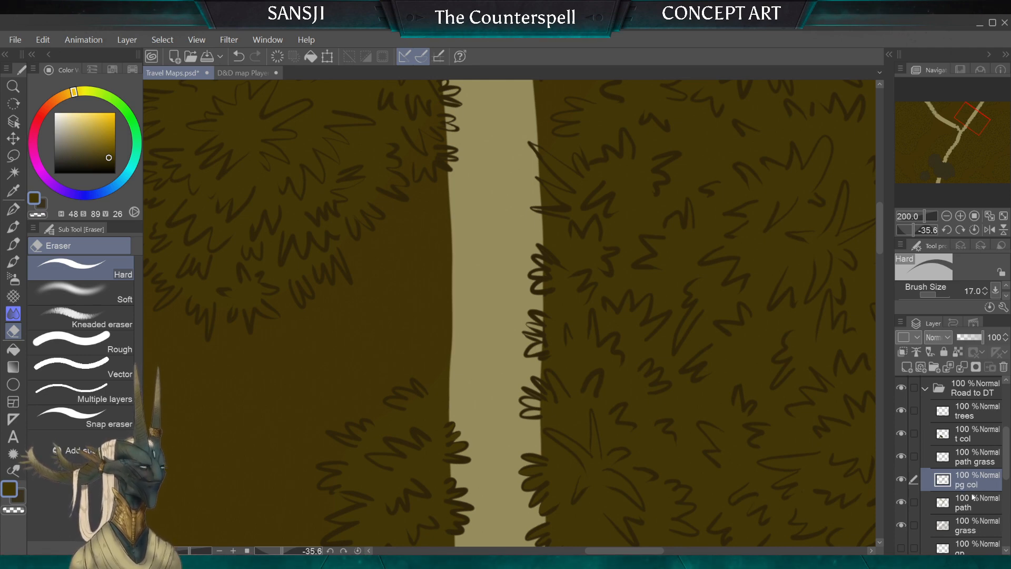
Fill the three neighbouring grass tufts on the right branch's outer edge in olive with the G-pen at size 12, painting out the loose lines below
{"action": "scroll", "coordinate": [510, 313], "scroll_direction": "down", "scroll_amount": 4}
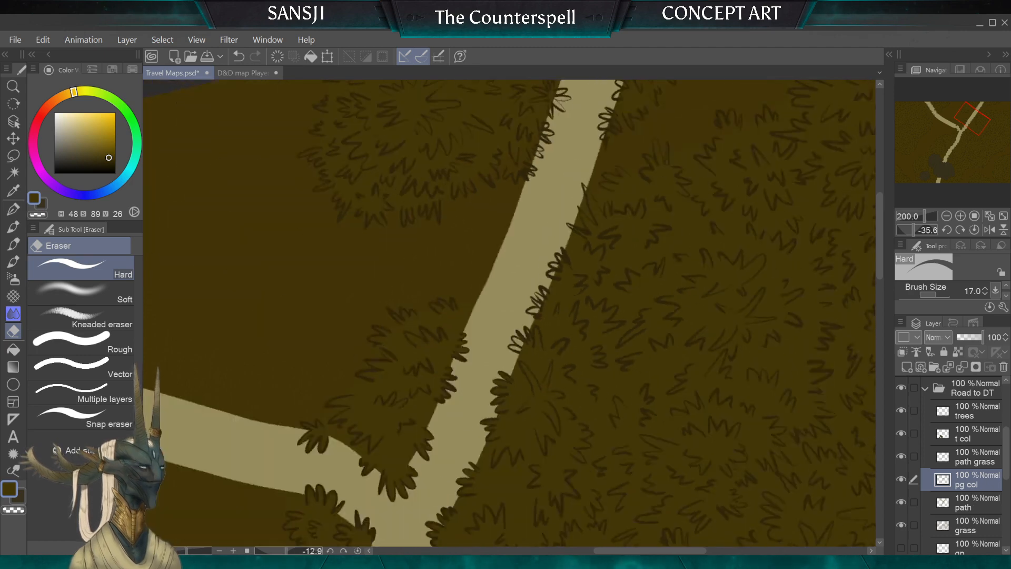
{"action": "scroll", "coordinate": [563, 319], "scroll_direction": "up", "scroll_amount": 4}
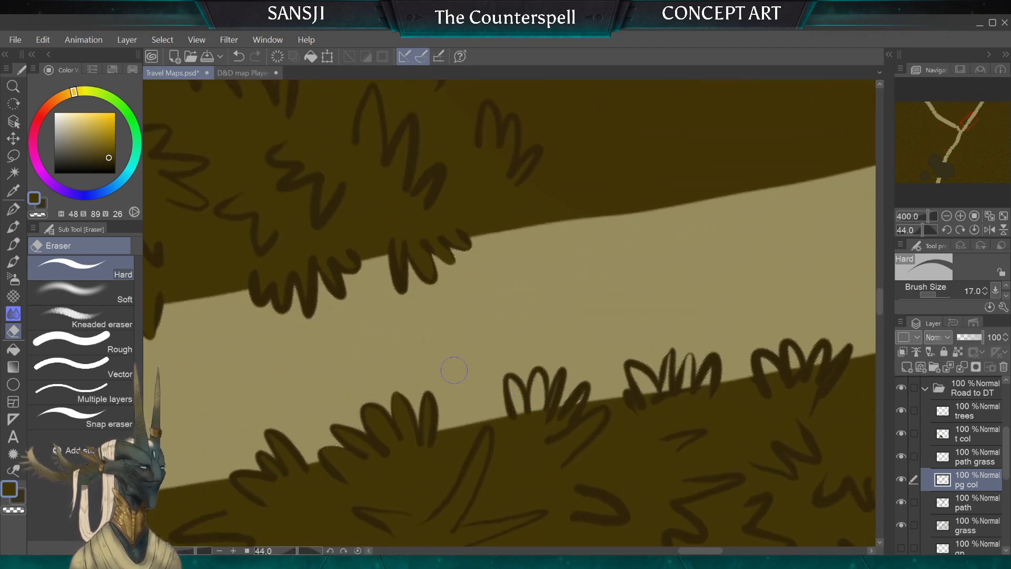
{"action": "key", "text": "p"}
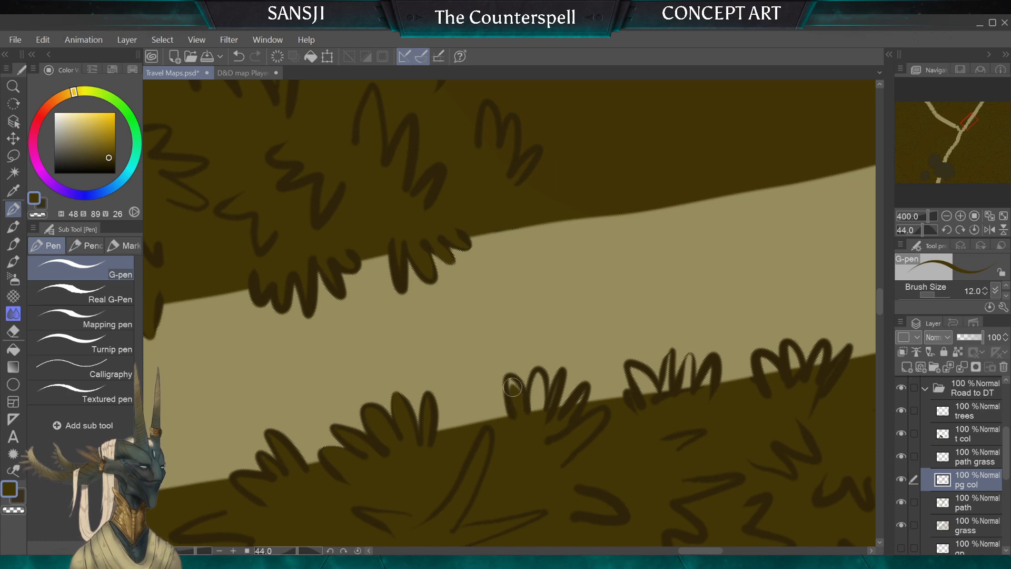
{"action": "mouse_move", "coordinate": [513, 387]}
{"action": "left_mouse_down"}
{"action": "mouse_move", "coordinate": [528, 429]}
{"action": "mouse_move", "coordinate": [539, 380]}
{"action": "left_mouse_up"}
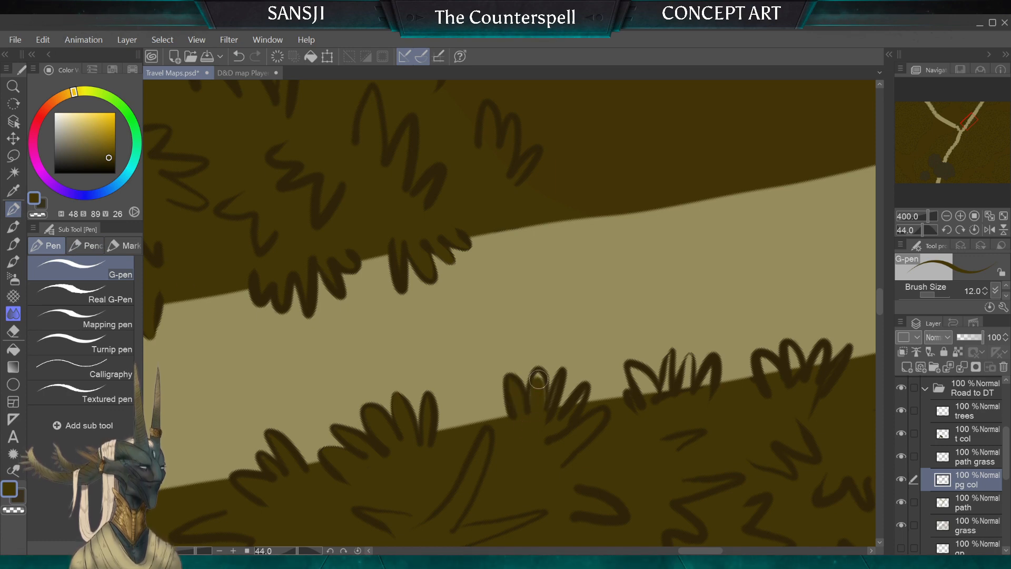
{"action": "left_click_drag", "start_coordinate": [577, 412], "coordinate": [585, 394]}
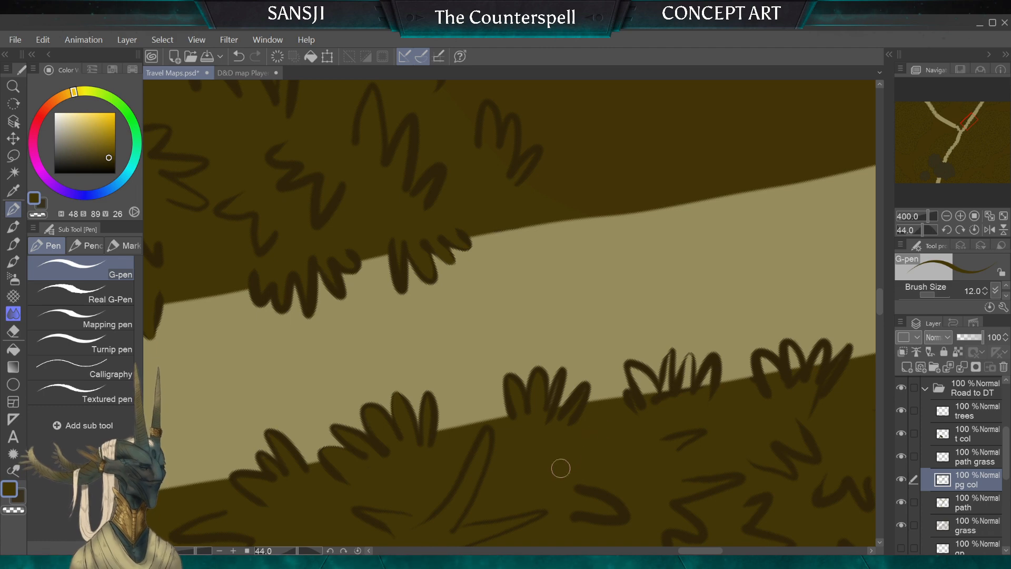
{"action": "mouse_move", "coordinate": [666, 433]}
{"action": "left_mouse_down"}
{"action": "mouse_move", "coordinate": [687, 436]}
{"action": "mouse_move", "coordinate": [663, 450]}
{"action": "left_mouse_up"}
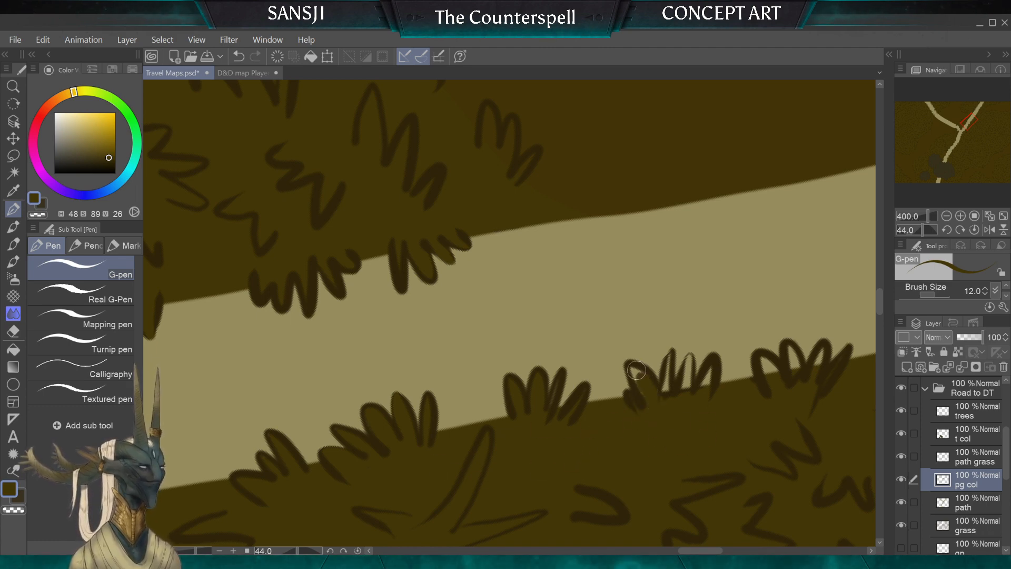
{"action": "left_click_drag", "start_coordinate": [672, 366], "coordinate": [667, 392]}
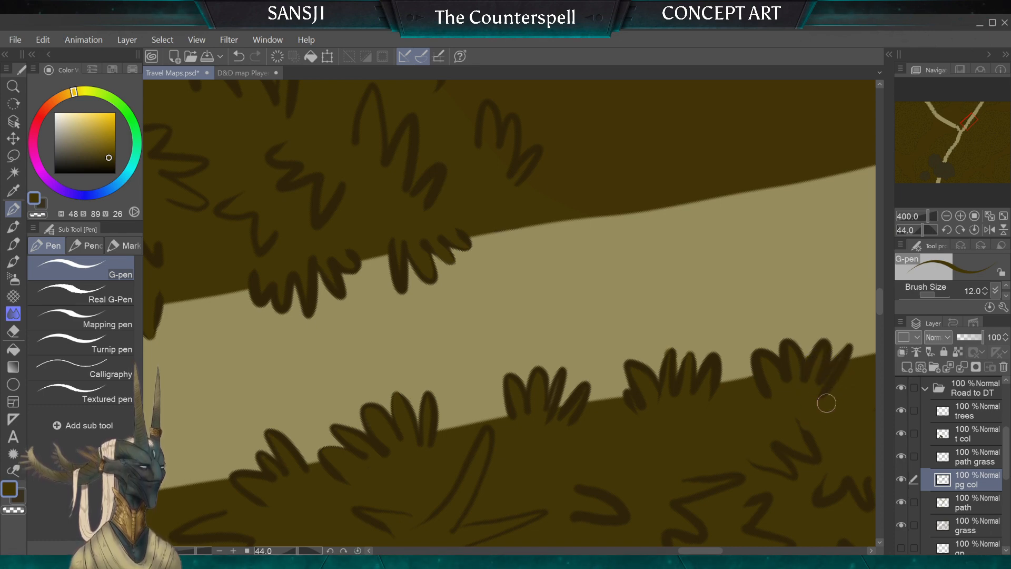
Fill the tall spiky grass blades farther along the right branch's outer edge in olive, using brush sizes 2 to 5
{"action": "scroll", "coordinate": [732, 400], "scroll_direction": "right", "scroll_amount": 3}
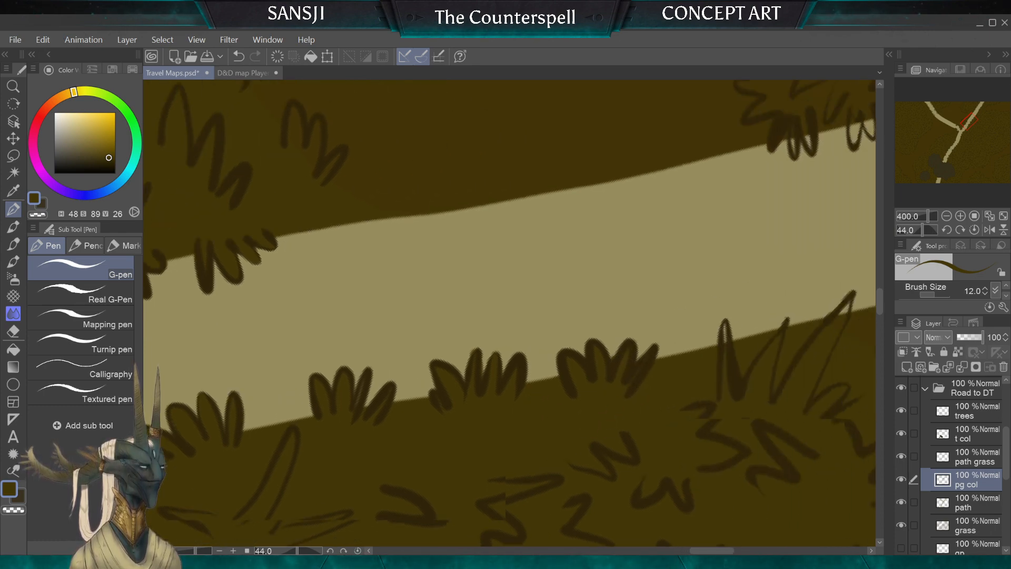
{"action": "scroll", "coordinate": [731, 401], "scroll_direction": "right", "scroll_amount": 3}
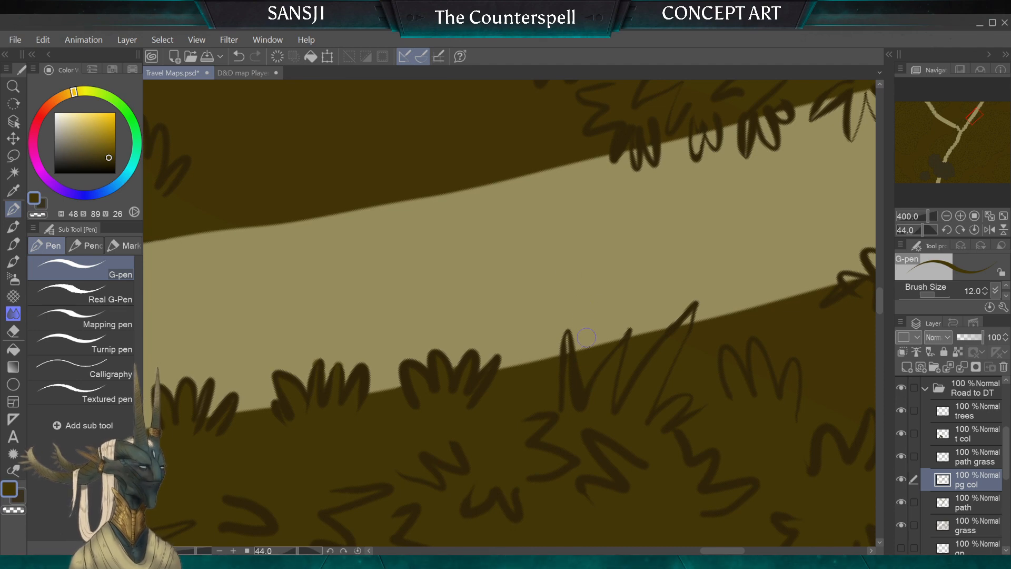
{"action": "key", "text": "bracketleft"}
{"action": "key", "text": "bracketleft"}
{"action": "key", "text": "bracketleft"}
{"action": "key", "text": "bracketleft"}
{"action": "key", "text": "bracketleft"}
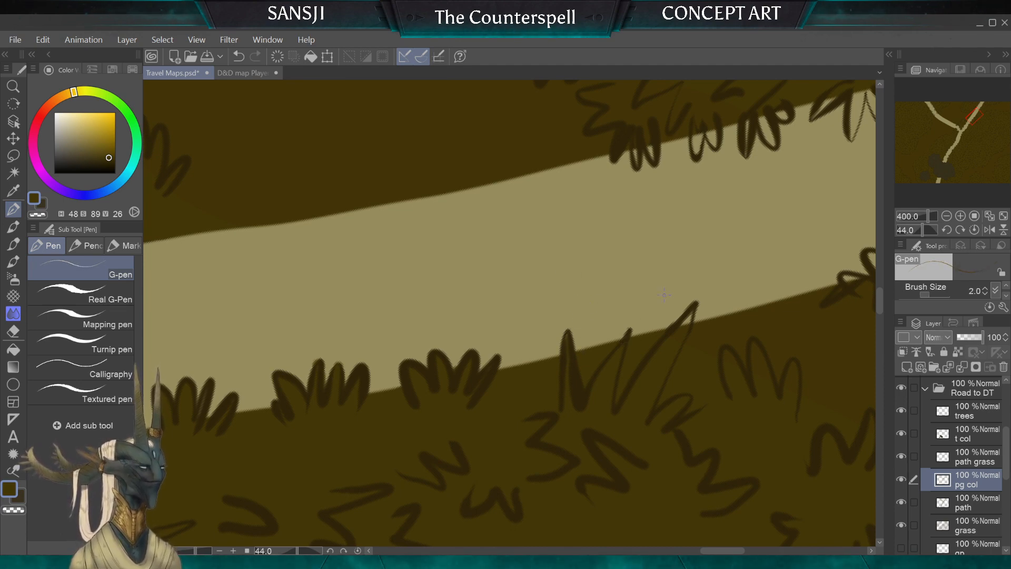
{"action": "key", "text": "bracketright"}
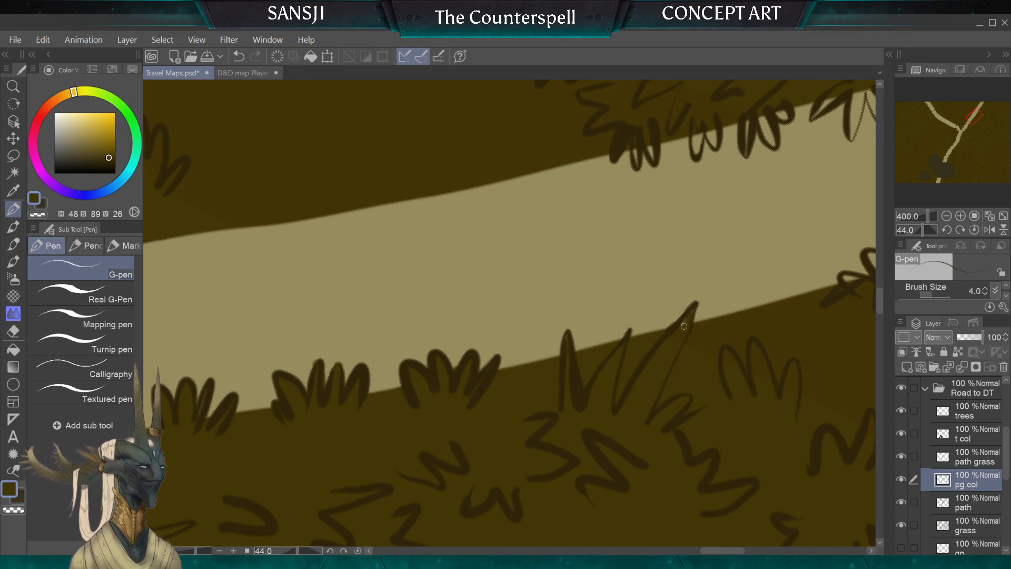
{"action": "key", "text": "bracketright"}
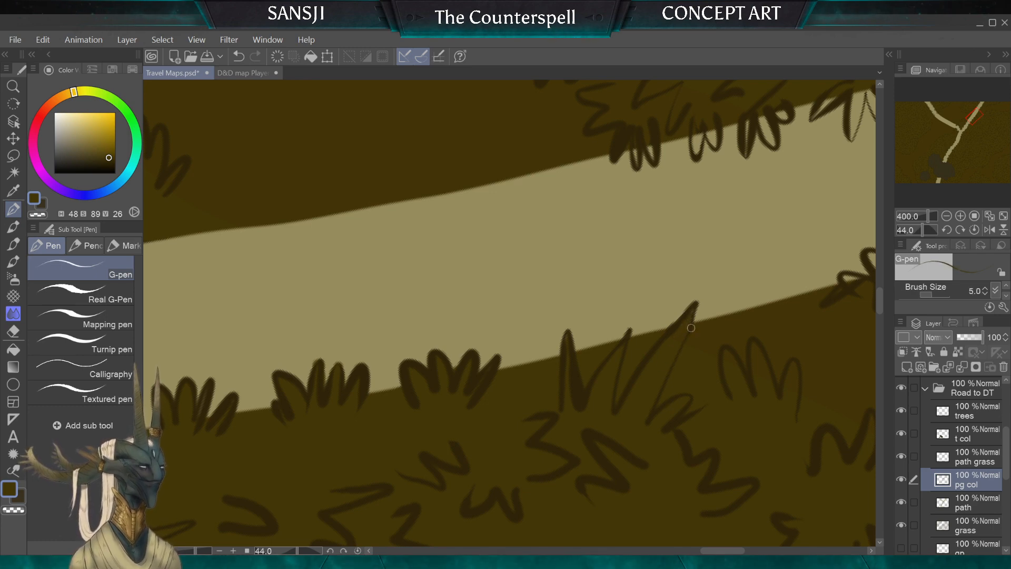
{"action": "key", "text": "bracketleft"}
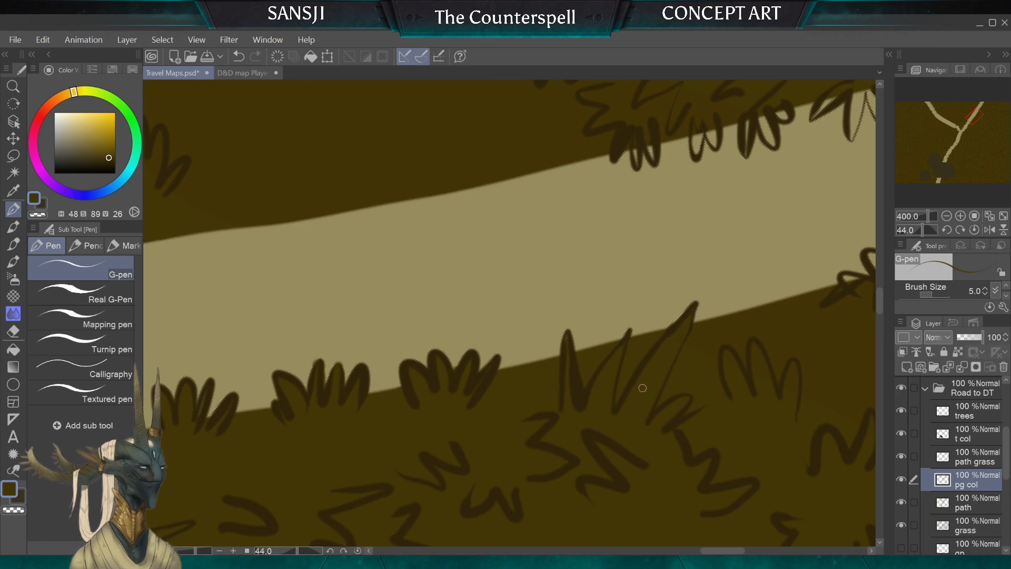
Paint out the loose grass line beside the four-blade tuft on the outer edge in olive, using brush size 12
{"action": "scroll", "coordinate": [642, 390], "scroll_direction": "down", "scroll_amount": 3}
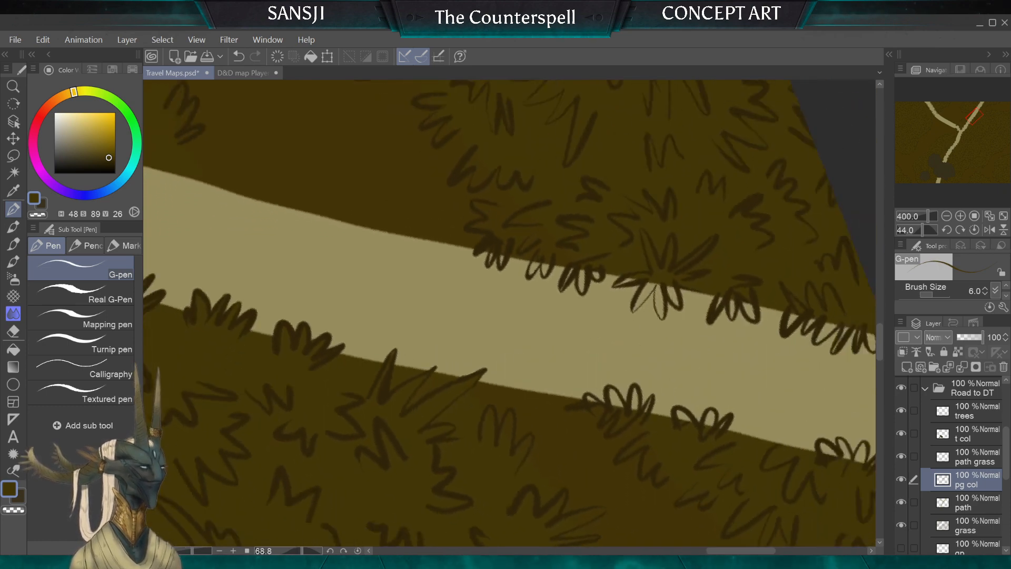
{"action": "scroll", "coordinate": [577, 311], "scroll_direction": "up", "scroll_amount": 3}
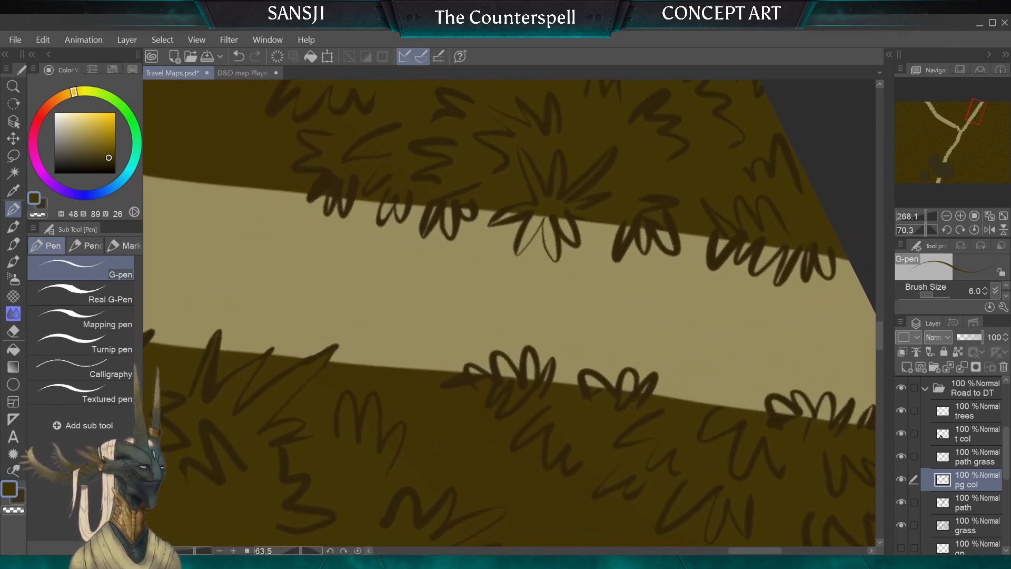
{"action": "key", "text": "bracketright"}
{"action": "key", "text": "bracketright"}
{"action": "key", "text": "bracketright"}
{"action": "key", "text": "bracketright"}
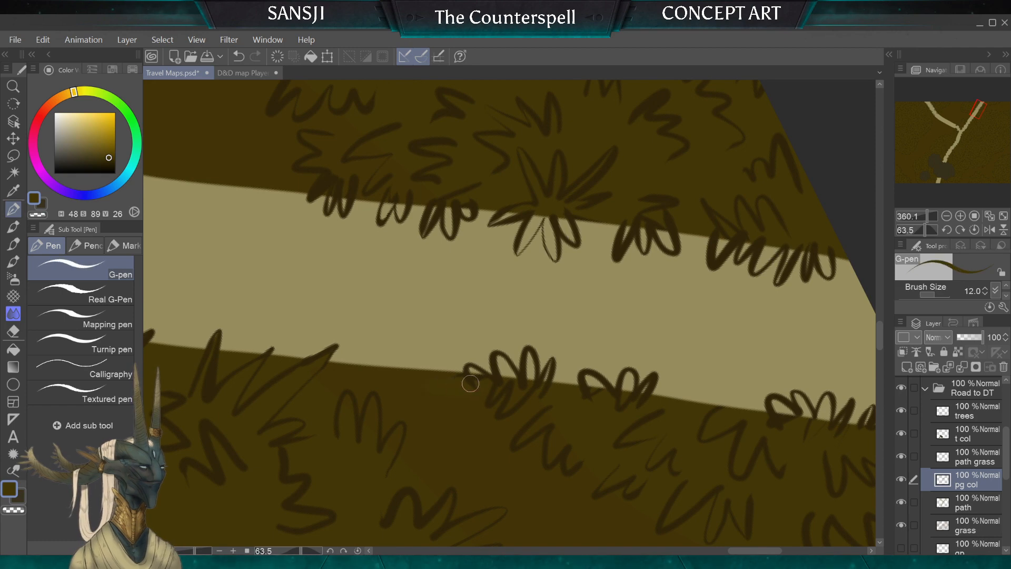
Fill the four-blade tuft on the outer edge in olive and cover the stray lines beneath it, using brush sizes 6 to 12
{"action": "key", "text": "bracketleft"}
{"action": "key", "text": "bracketleft"}
{"action": "key", "text": "bracketleft"}
{"action": "key", "text": "bracketleft"}
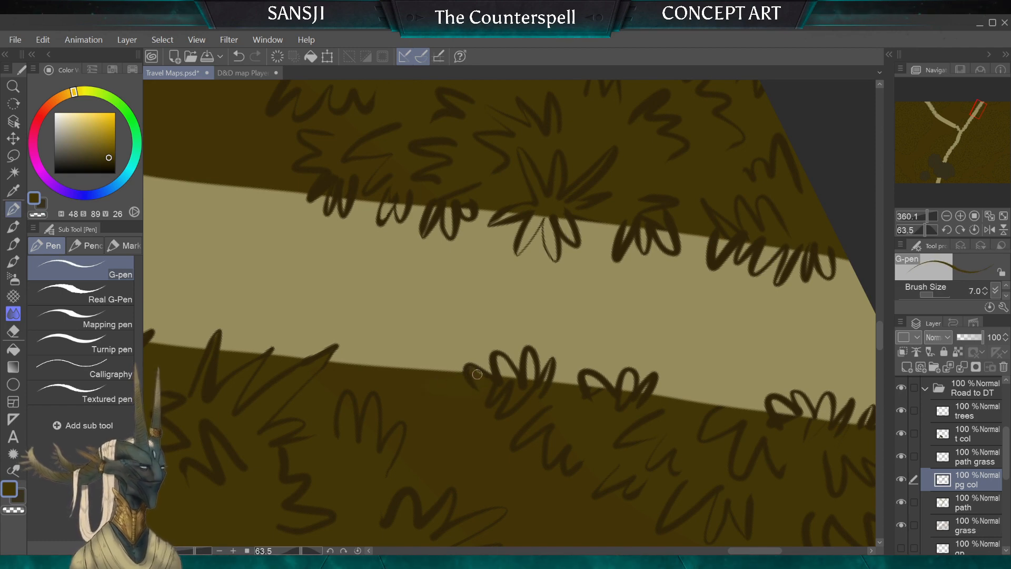
{"action": "key", "text": "bracketright"}
{"action": "key", "text": "bracketright"}
{"action": "key", "text": "bracketright"}
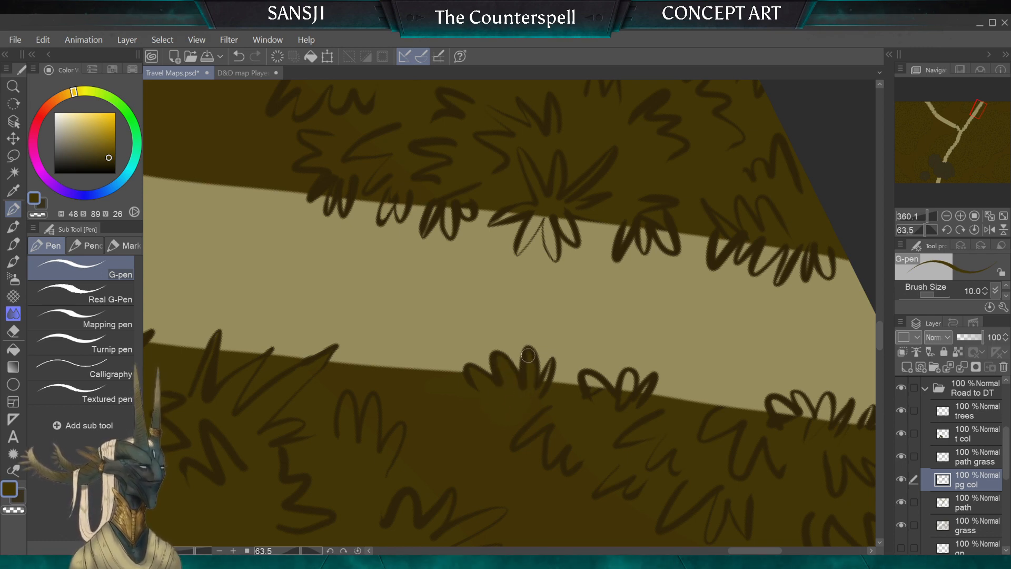
{"action": "key", "text": "bracketleft"}
{"action": "key", "text": "bracketleft"}
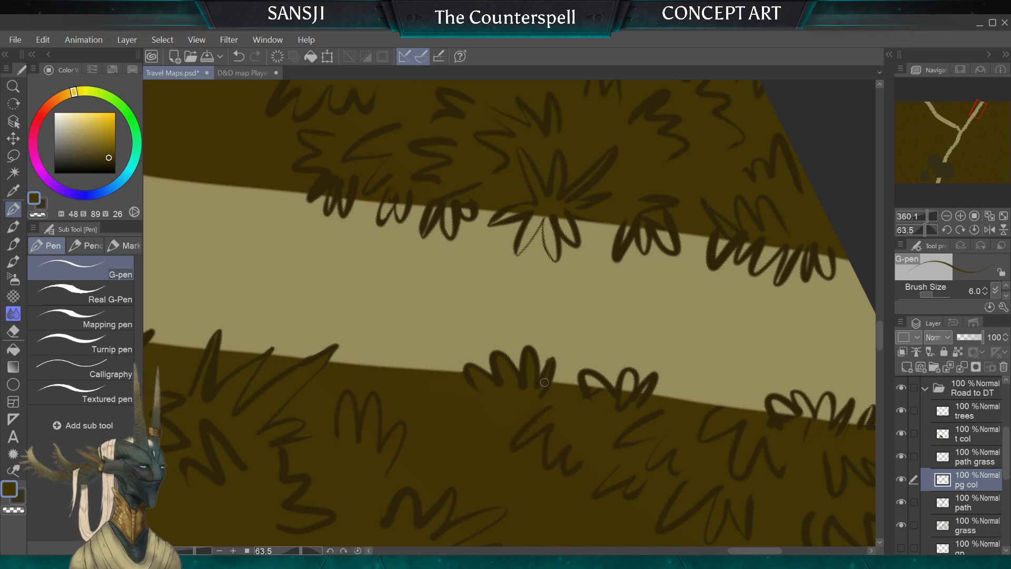
{"action": "key", "text": "bracketright"}
{"action": "key", "text": "bracketright"}
{"action": "key", "text": "bracketright"}
{"action": "key", "text": "bracketright"}
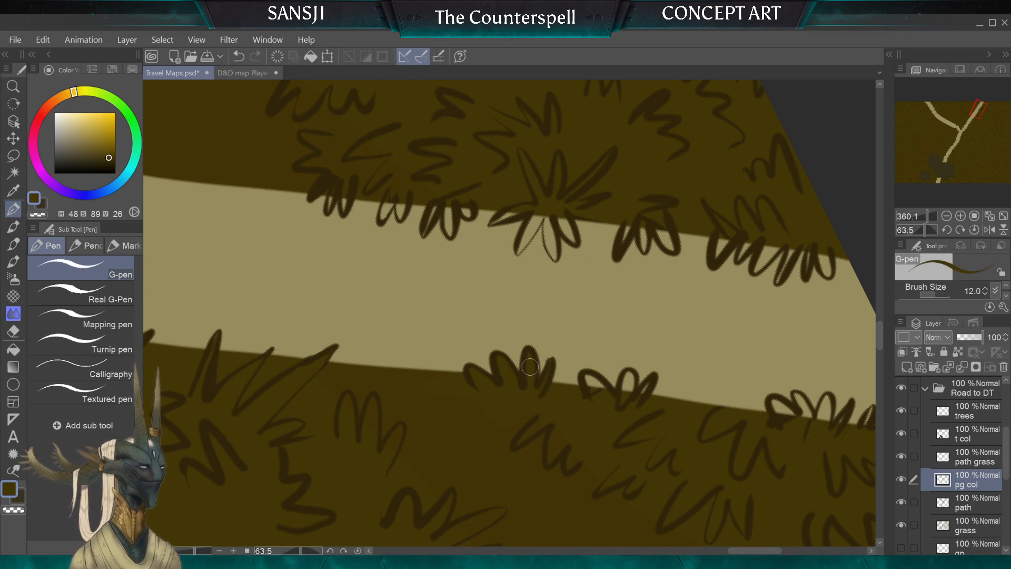
Fill the adjacent three-blade tuft on the outer edge in olive, using brush sizes 7 to 10
{"action": "key", "text": "bracketleft"}
{"action": "key", "text": "bracketleft"}
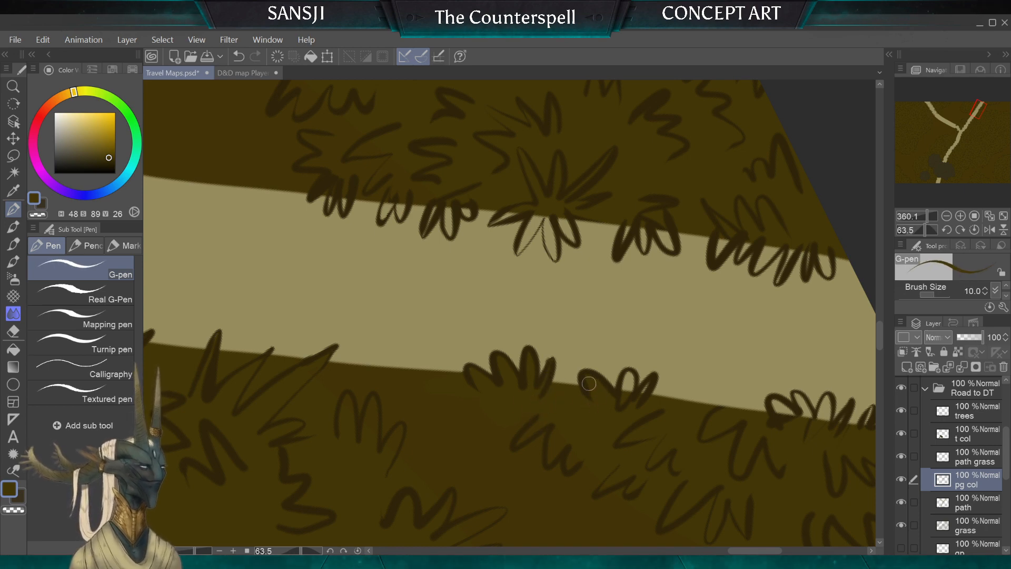
{"action": "left_click_drag", "start_coordinate": [629, 381], "coordinate": [627, 390]}
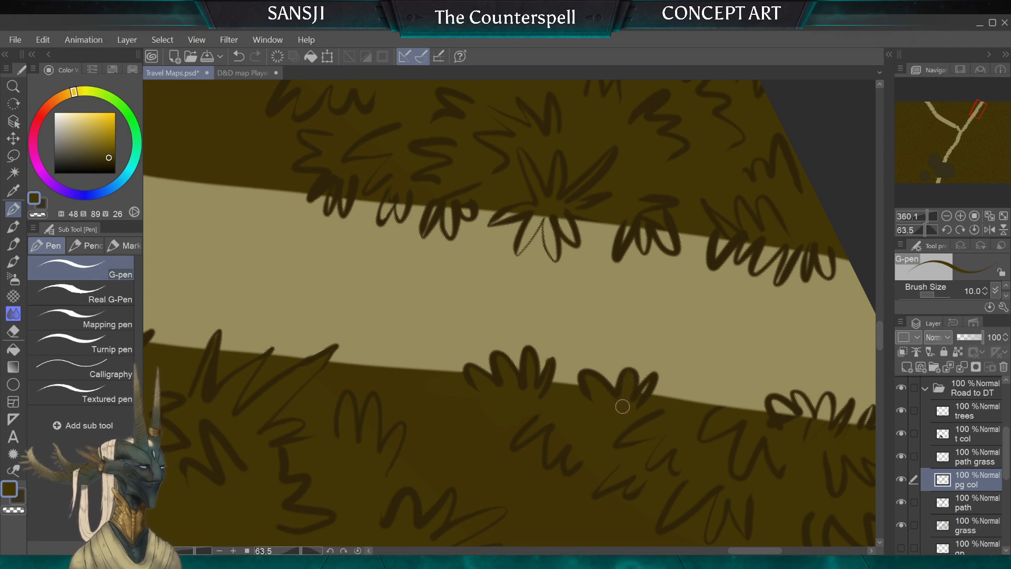
{"action": "key", "text": "bracketleft"}
{"action": "key", "text": "bracketleft"}
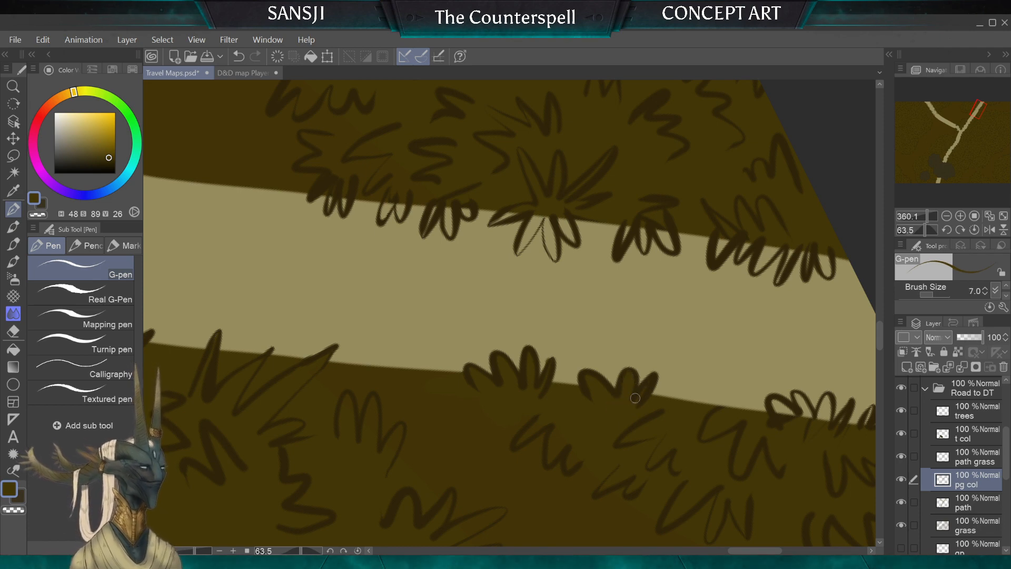
Fill the larger outer-edge tuft near the map border in olive, using brush sizes 7 to 12
{"action": "key", "text": "bracketright"}
{"action": "key", "text": "bracketright"}
{"action": "key", "text": "bracketright"}
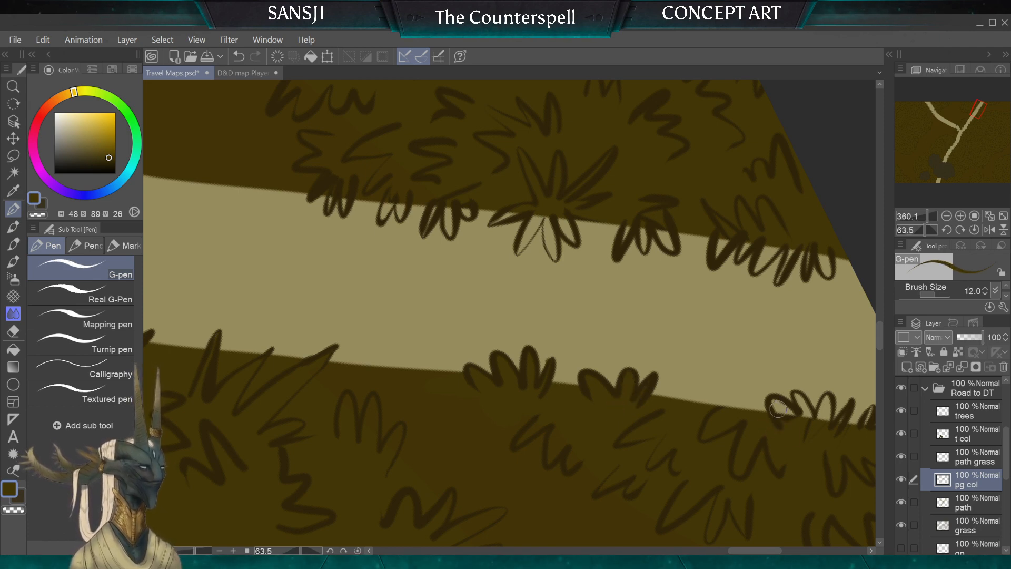
{"action": "key", "text": "bracketleft"}
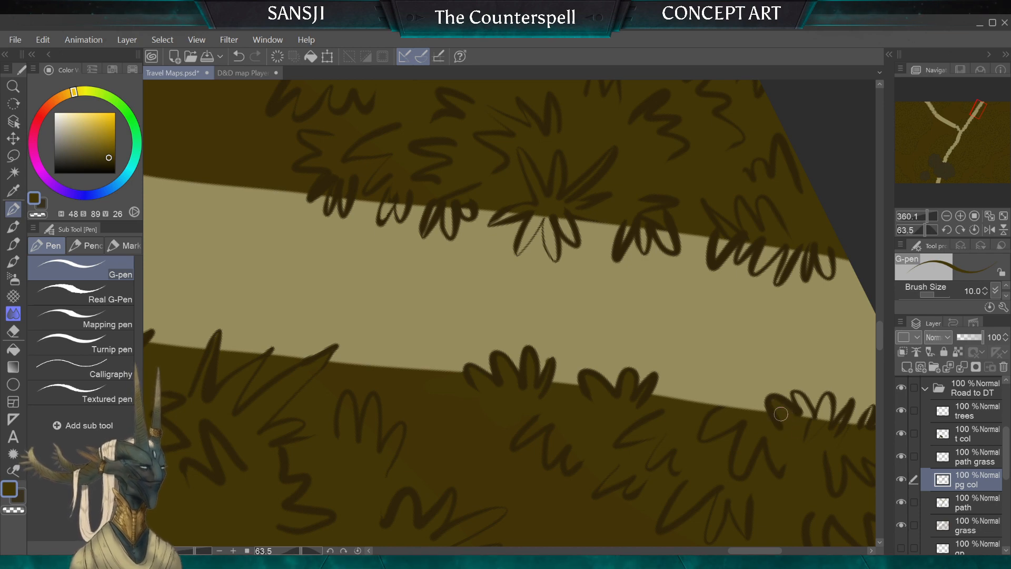
{"action": "key", "text": "bracketleft"}
{"action": "key", "text": "bracketleft"}
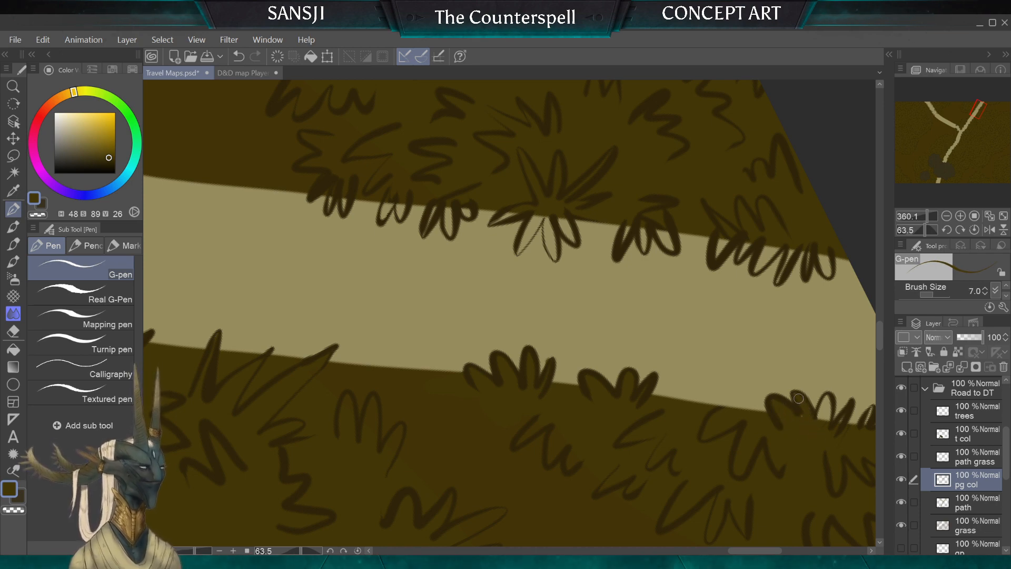
{"action": "key", "text": "bracketright"}
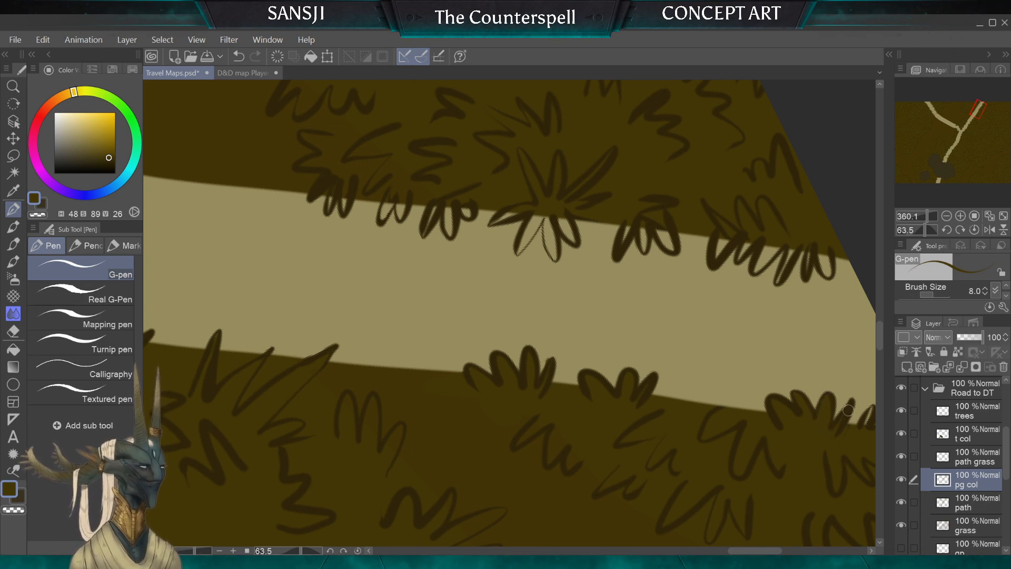
Fill the small last tuft on the outer edge beside the map border in olive, using brush size 5
{"action": "left_click_drag", "start_coordinate": [827, 438], "coordinate": [662, 441]}
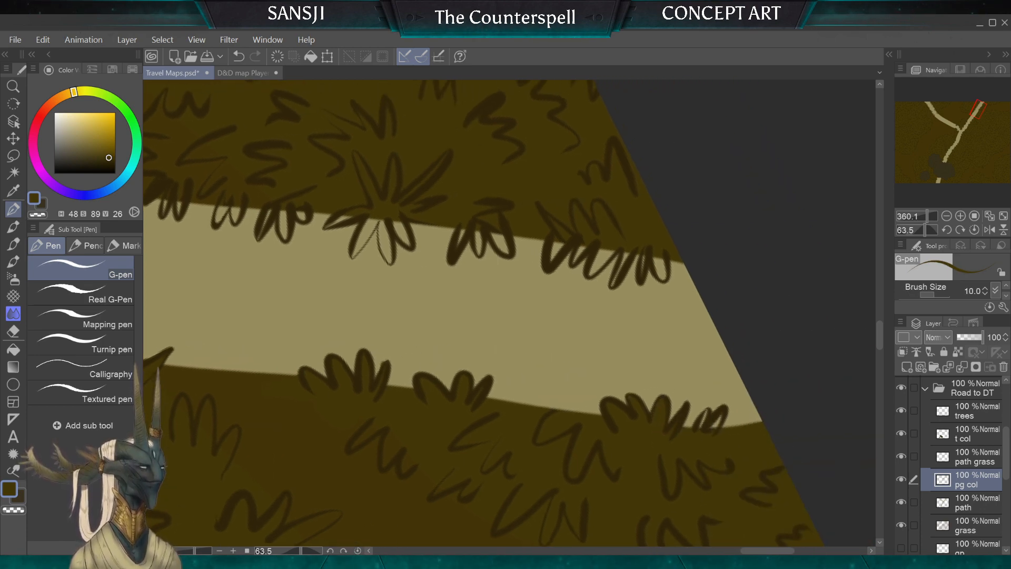
{"action": "key", "text": "bracketleft"}
{"action": "key", "text": "bracketleft"}
{"action": "key", "text": "bracketleft"}
{"action": "key", "text": "bracketleft"}
{"action": "key", "text": "bracketleft"}
{"action": "key", "text": "bracketright"}
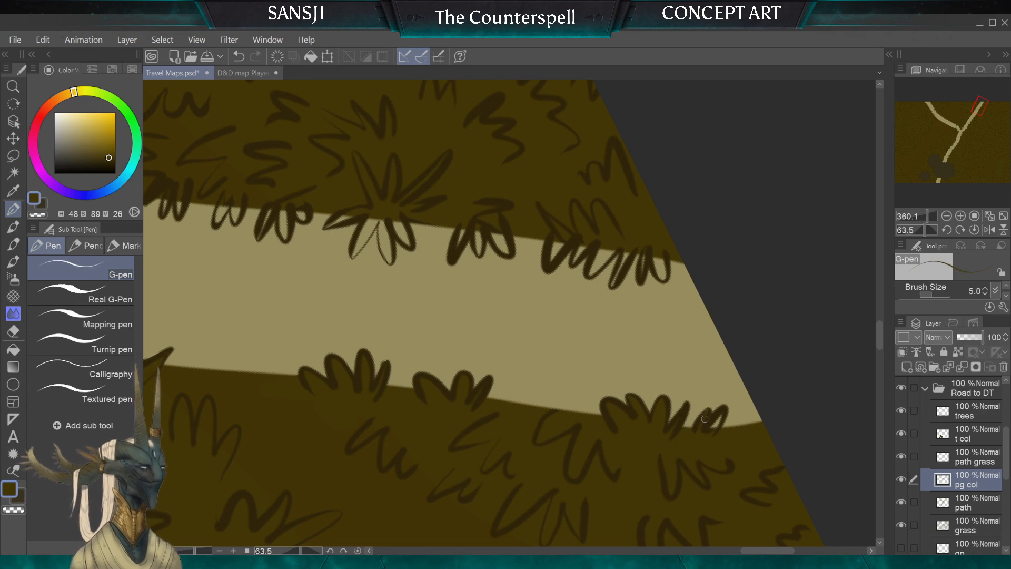
{"action": "key", "text": "bracketright"}
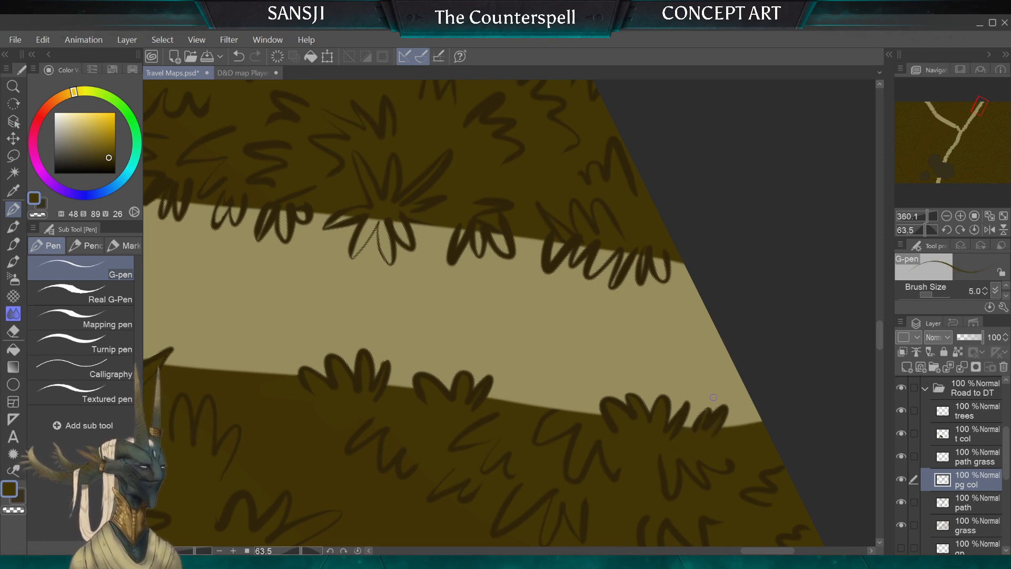
Fill the inner-edge tufts nearest the map border in olive and paint out the loose lines below them, using brush sizes 8 to 15
{"action": "scroll", "coordinate": [714, 397], "scroll_direction": "down", "scroll_amount": 8}
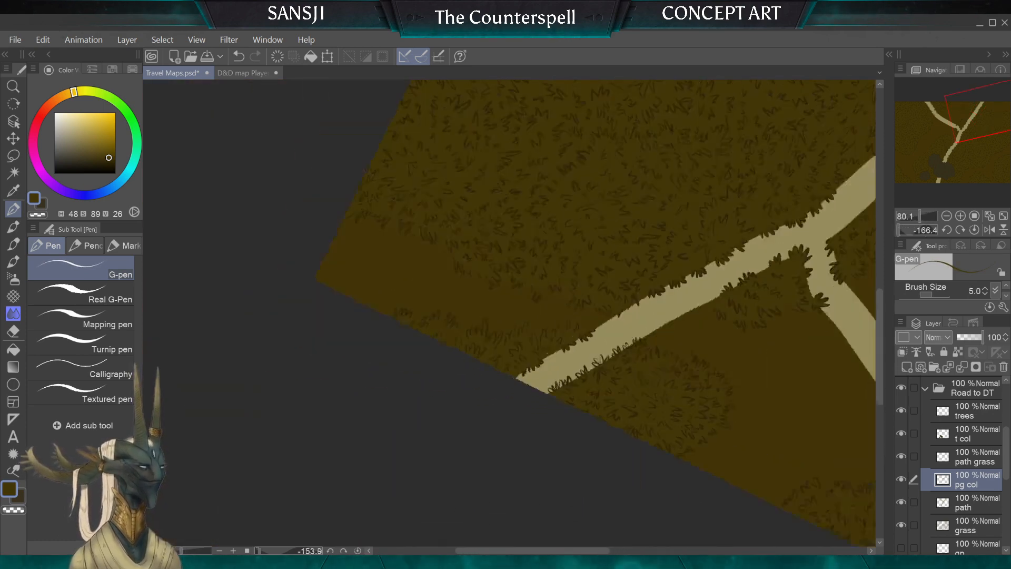
{"action": "scroll", "coordinate": [509, 313], "scroll_direction": "up", "scroll_amount": 4}
{"action": "scroll", "coordinate": [530, 351], "scroll_direction": "up", "scroll_amount": 6}
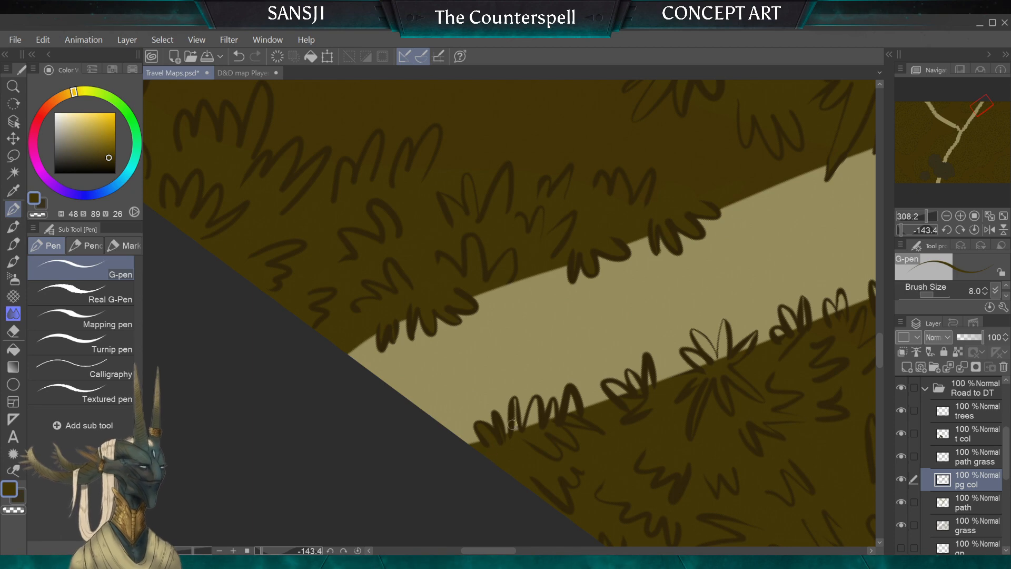
{"action": "key", "text": "bracketright"}
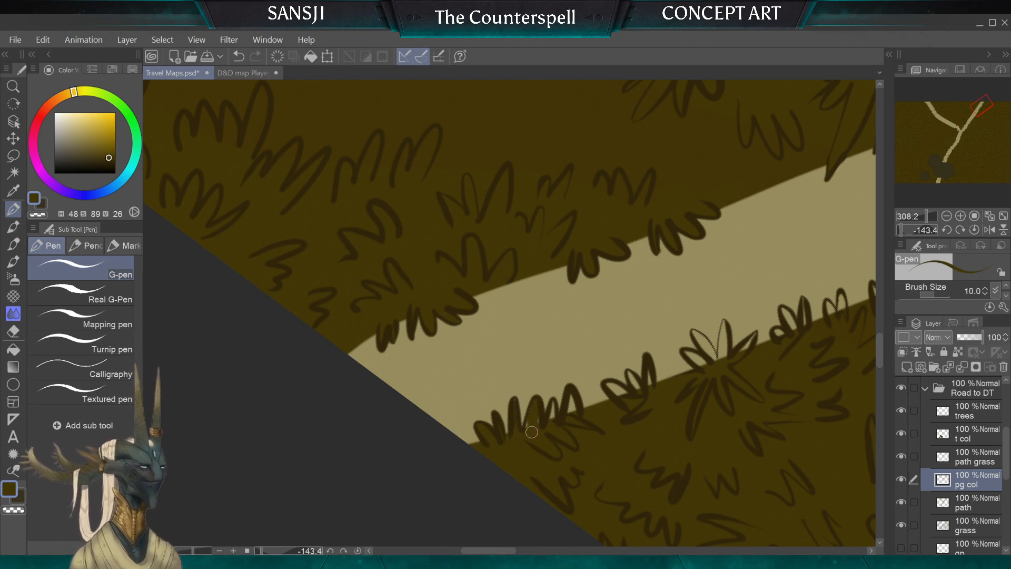
{"action": "key", "text": "bracketleft"}
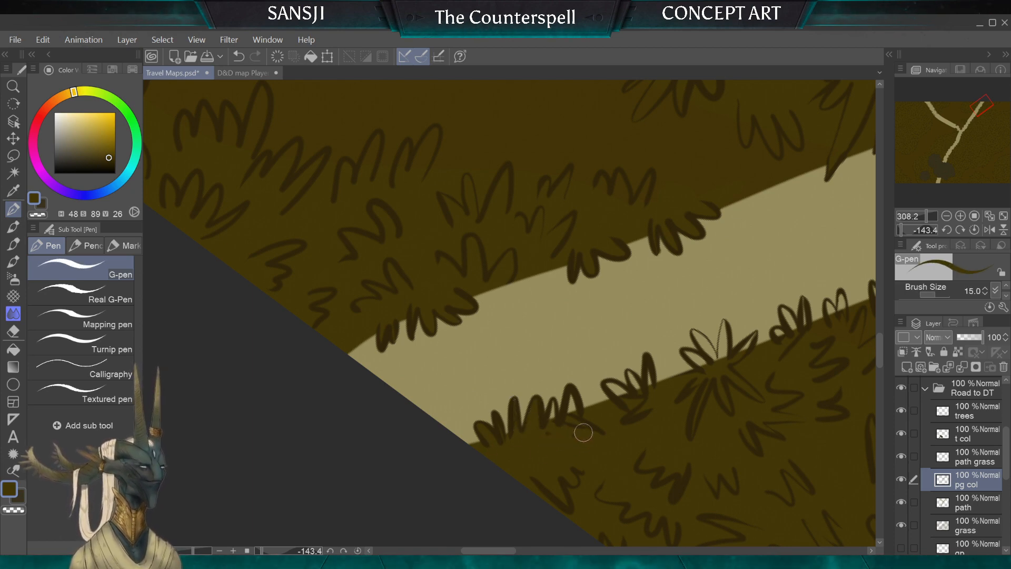
{"action": "key", "text": "bracketright"}
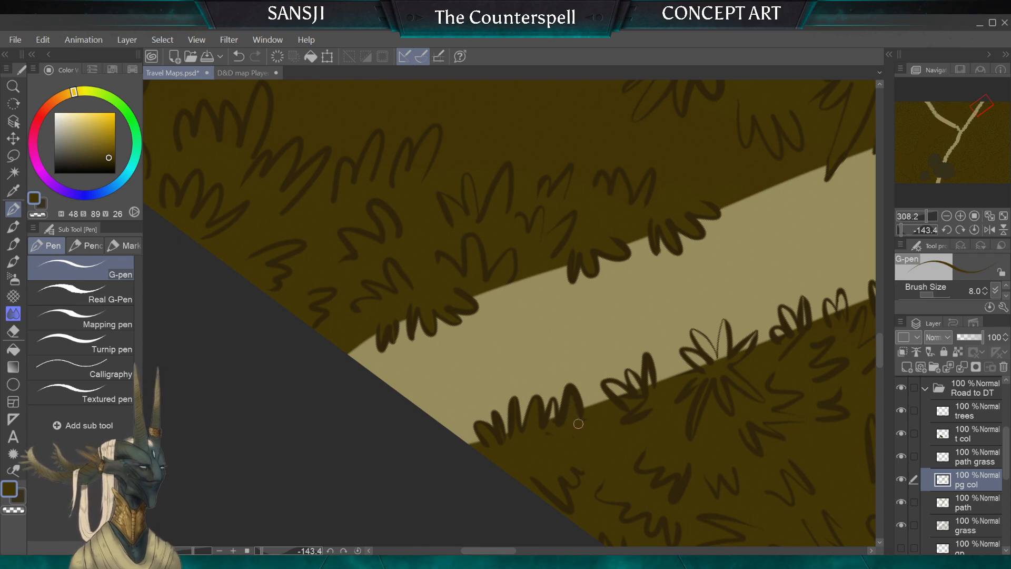
Clean up the base of the inner-edge tuft by the map border and fill the neighbouring small tuft in olive, using brush sizes 7 to 10
{"action": "key", "text": "bracketleft"}
{"action": "key", "text": "bracketleft"}
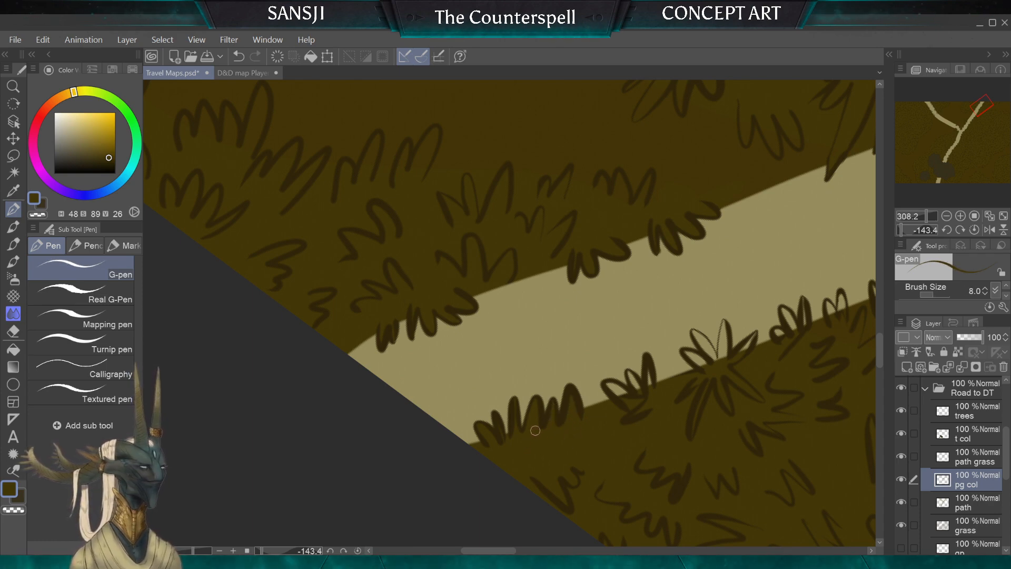
{"action": "key", "text": "bracketright"}
{"action": "key", "text": "bracketright"}
{"action": "key", "text": "bracketright"}
{"action": "key", "text": "bracketleft"}
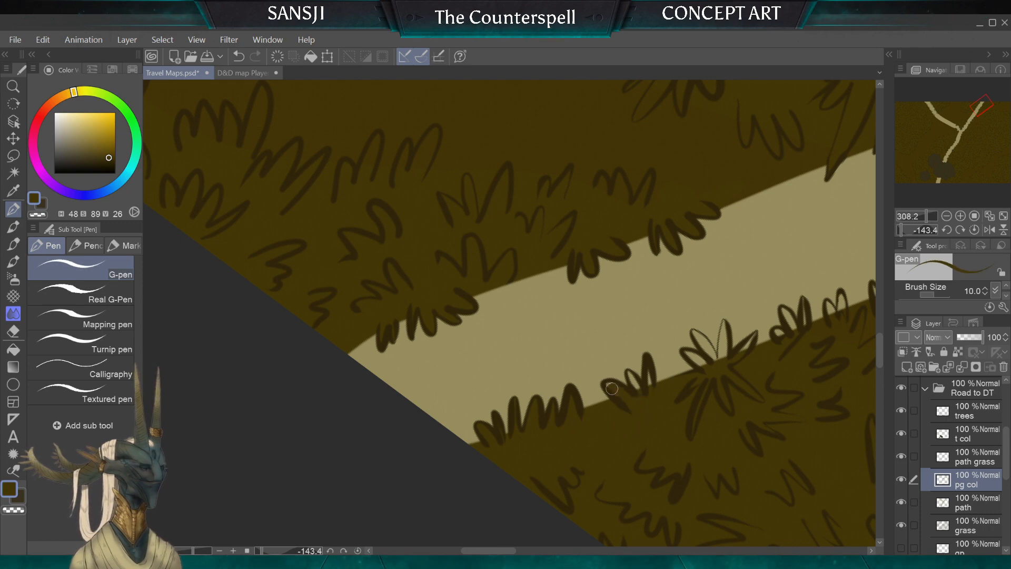
{"action": "key", "text": "bracketleft"}
{"action": "key", "text": "bracketleft"}
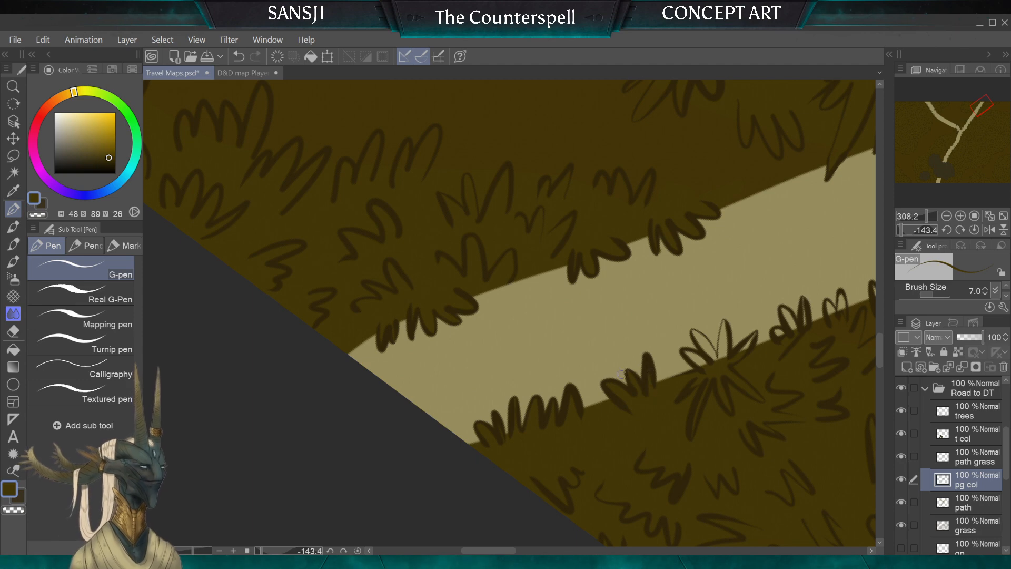
Fill the first blades of the star-shaped plant on the inner path edge in olive, using brush sizes 6 and 7
{"action": "left_click_drag", "start_coordinate": [623, 342], "coordinate": [550, 342]}
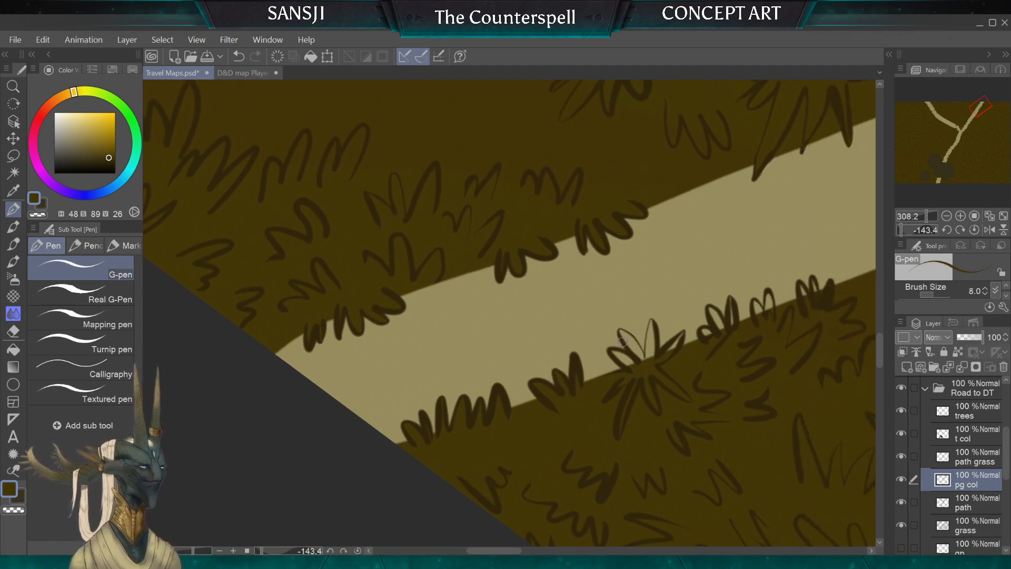
{"action": "key", "text": "bracketright"}
{"action": "key", "text": "bracketright"}
{"action": "left_click_drag", "start_coordinate": [466, 398], "coordinate": [280, 467]}
{"action": "key", "text": "bracketleft"}
{"action": "key", "text": "bracketleft"}
{"action": "key", "text": "bracketleft"}
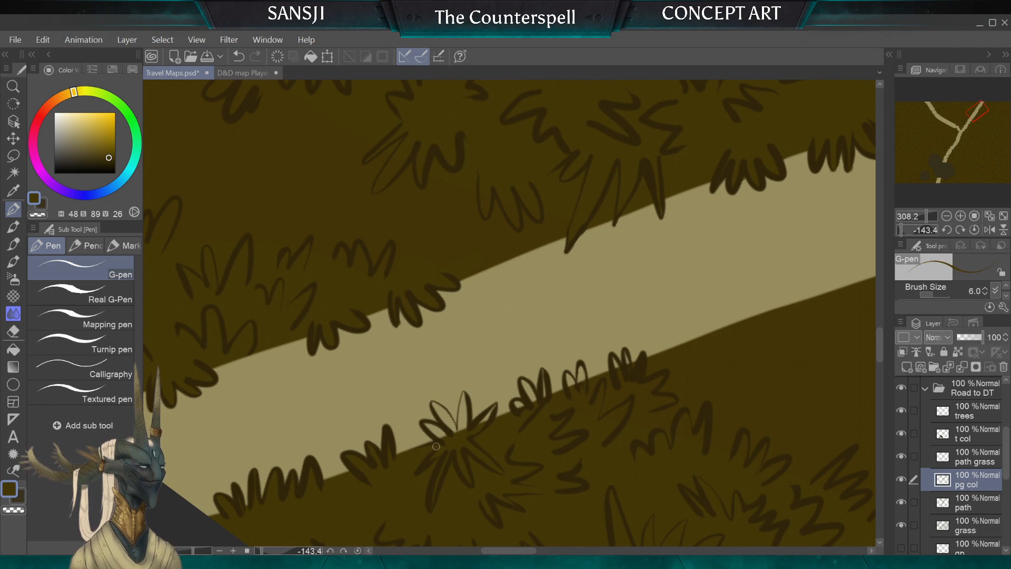
{"action": "key", "text": "bracketright"}
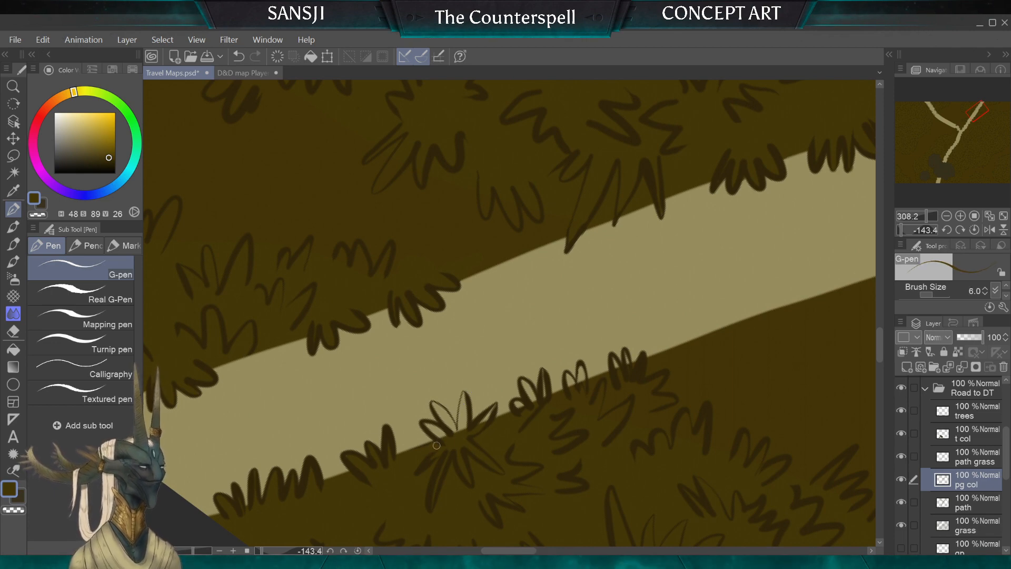
{"action": "mouse_move", "coordinate": [439, 433]}
{"action": "left_mouse_down"}
{"action": "mouse_move", "coordinate": [437, 406]}
{"action": "mouse_move", "coordinate": [458, 435]}
{"action": "mouse_move", "coordinate": [433, 405]}
{"action": "mouse_move", "coordinate": [459, 418]}
{"action": "left_mouse_up"}
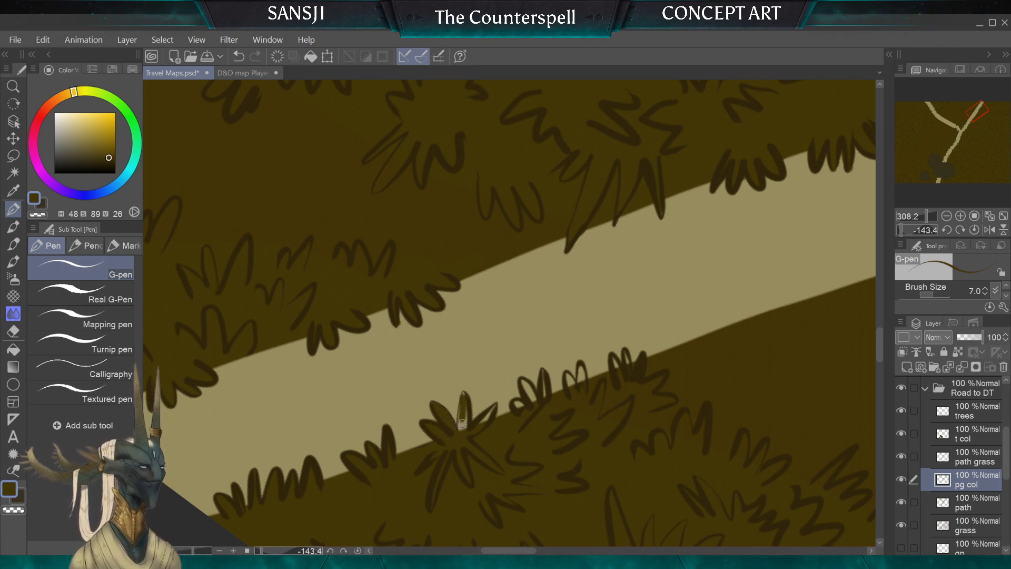
Fill the narrow tip of the star-shaped plant's upright blade and its remaining blade in olive, using brush sizes 3 to 6
{"action": "key", "text": "bracketleft"}
{"action": "key", "text": "bracketleft"}
{"action": "key", "text": "bracketleft"}
{"action": "key", "text": "bracketleft"}
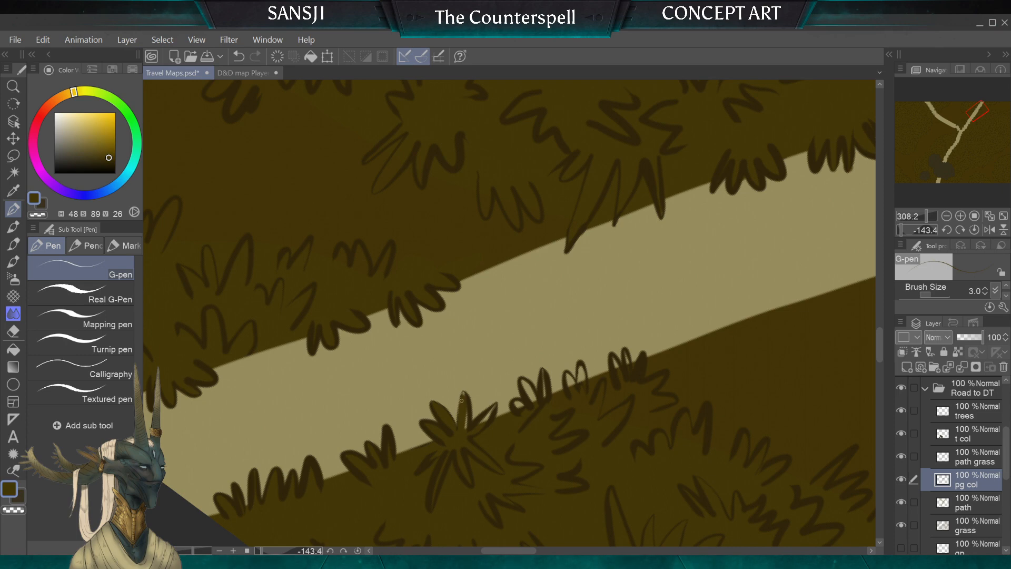
{"action": "key", "text": "bracketright"}
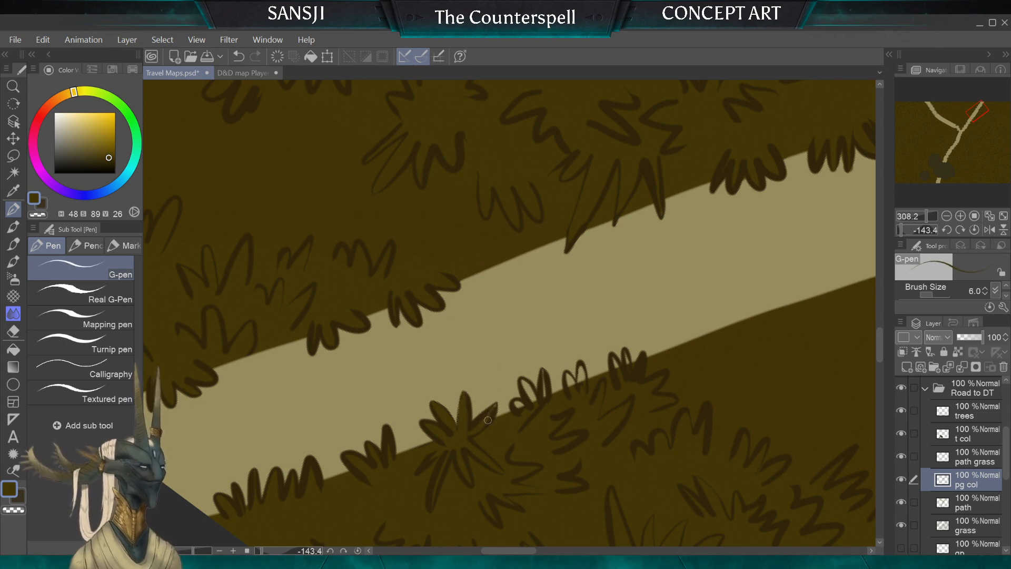
Fill the three small tufts beyond the star-shaped plant in olive, using brush sizes 6 and 7
{"action": "key", "text": "bracketright"}
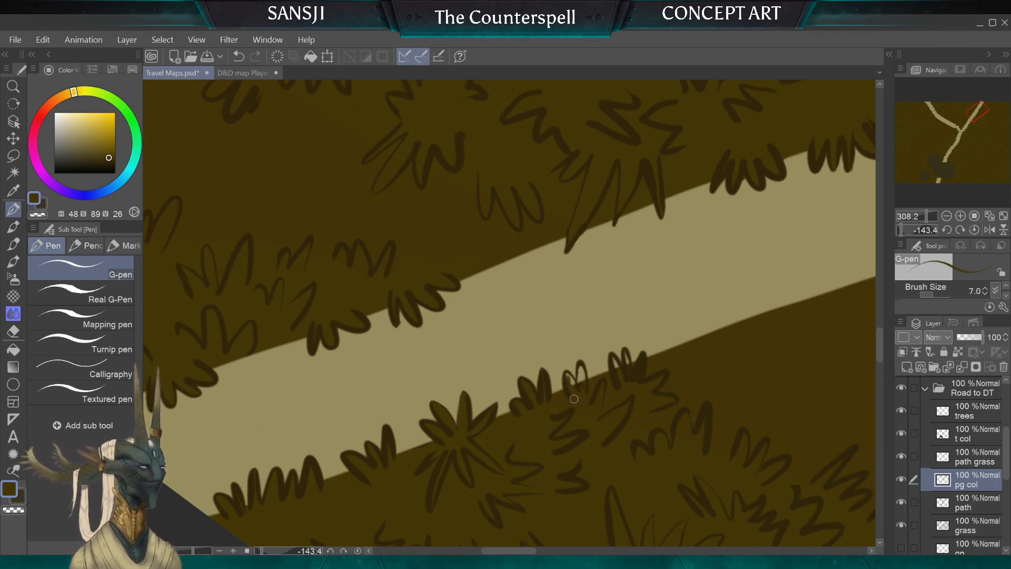
{"action": "key", "text": "bracketleft"}
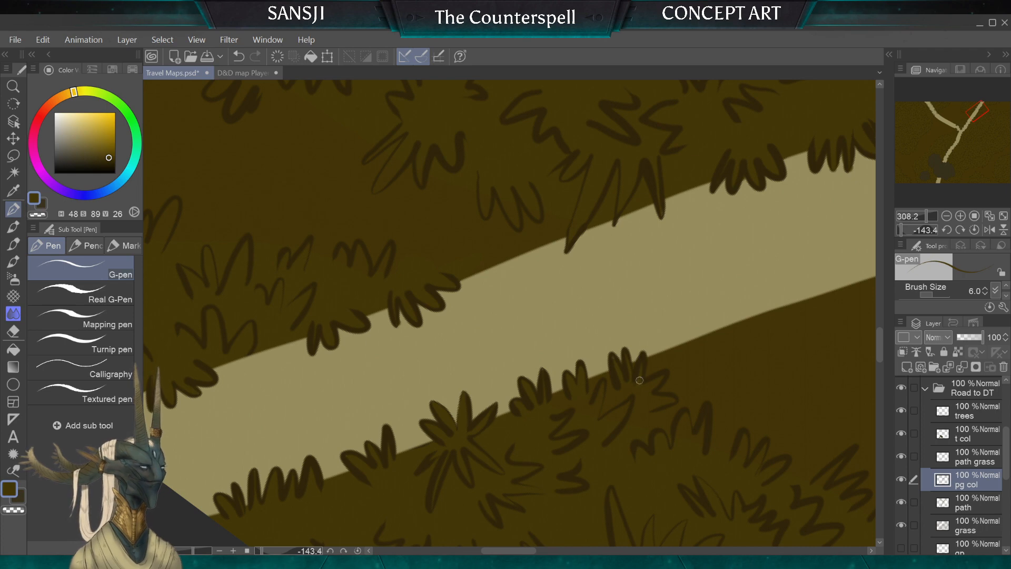
{"action": "key", "text": "bracketright"}
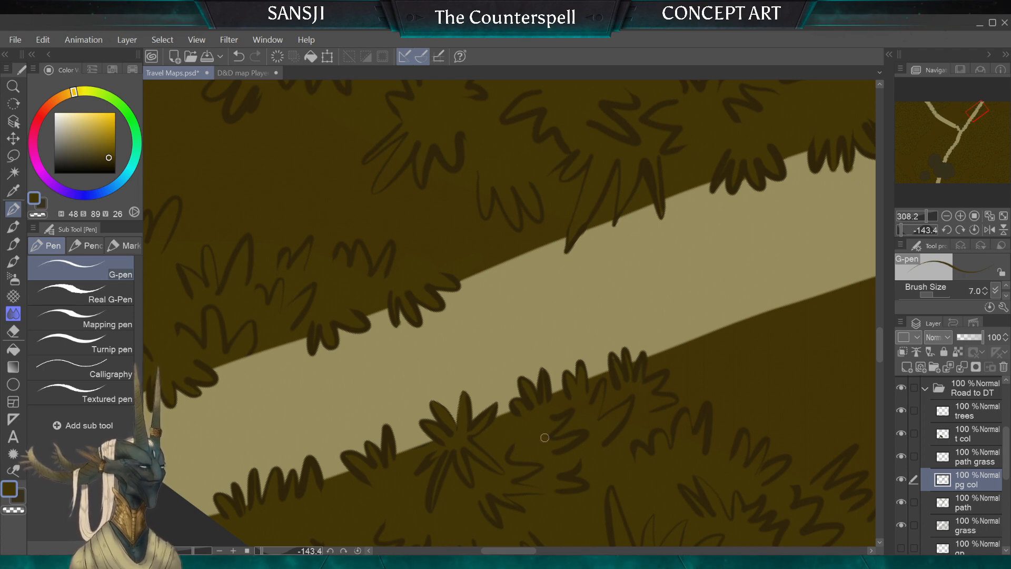
Paint out the loose lines below the tufts nearest the map border on the fork's other branch, using brush size 25
{"action": "scroll", "coordinate": [490, 487], "scroll_direction": "down", "scroll_amount": 3}
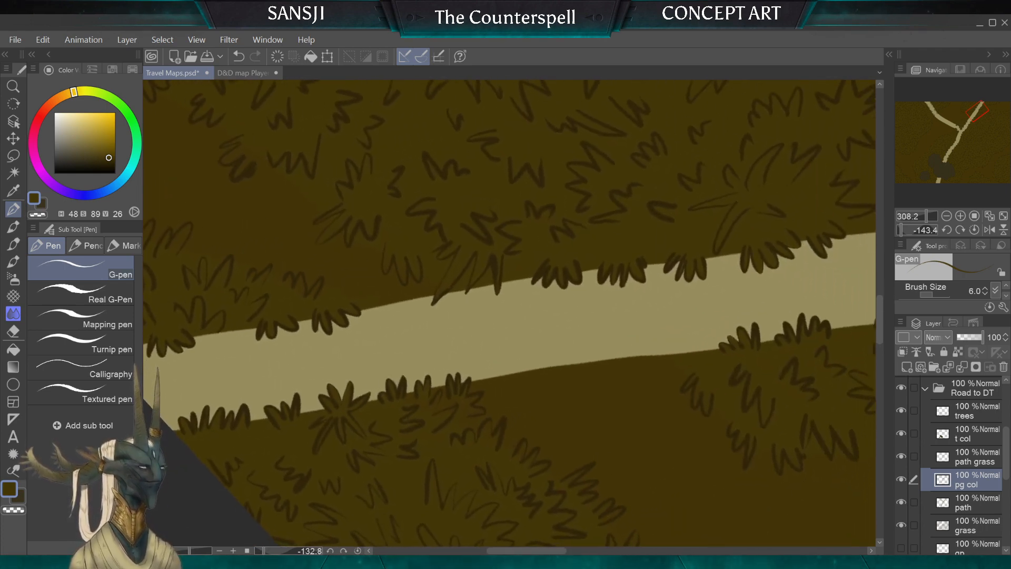
{"action": "scroll", "coordinate": [490, 486], "scroll_direction": "down", "scroll_amount": 8}
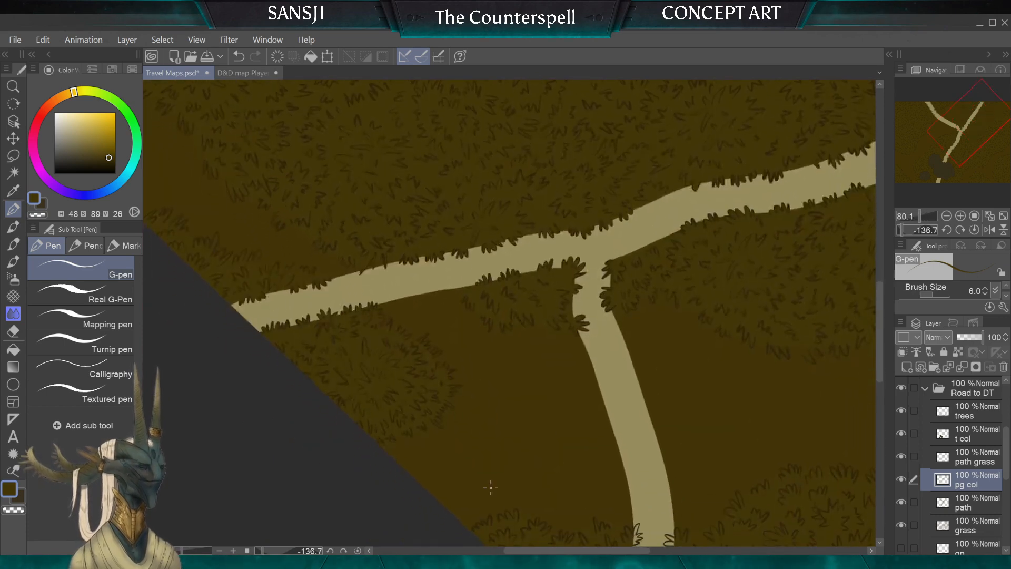
{"action": "scroll", "coordinate": [510, 313], "scroll_direction": "up", "scroll_amount": 5}
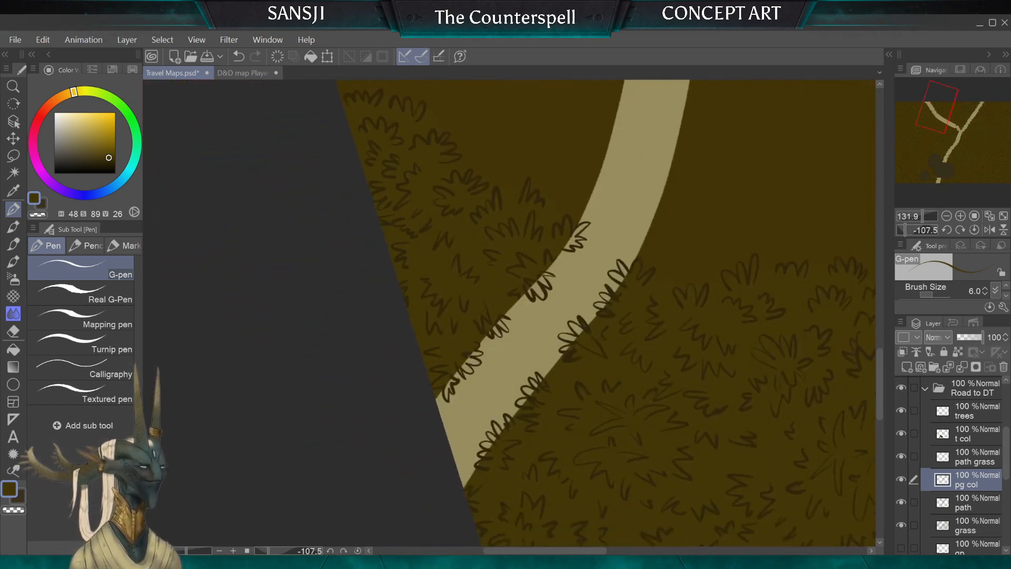
{"action": "scroll", "coordinate": [545, 404], "scroll_direction": "up", "scroll_amount": 5}
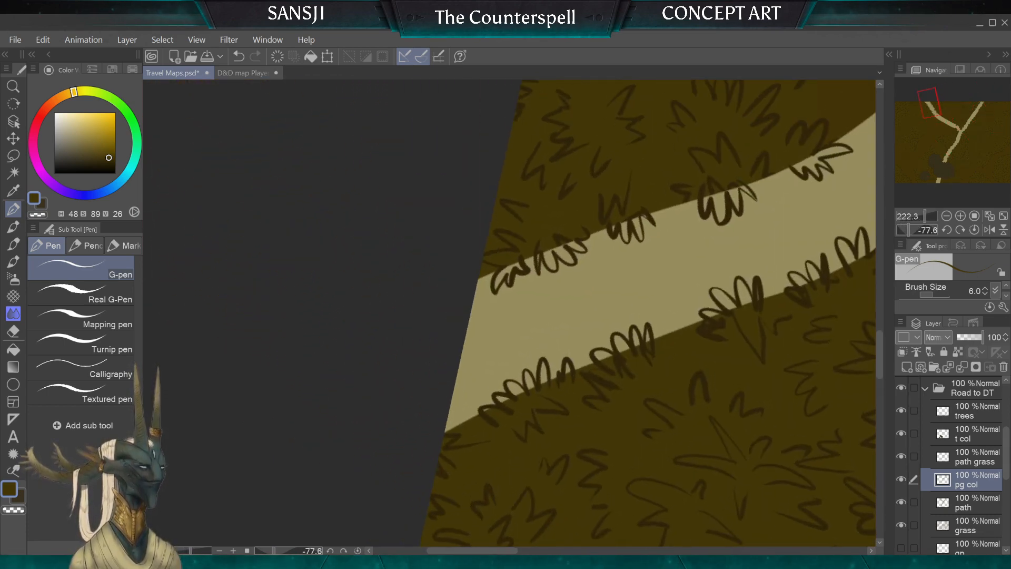
{"action": "key", "text": "]"}
{"action": "key", "text": "]"}
{"action": "key", "text": "]"}
{"action": "key", "text": "]"}
{"action": "key", "text": "]"}
{"action": "key", "text": "]"}
{"action": "mouse_move", "coordinate": [548, 406]}
{"action": "left_mouse_down"}
{"action": "mouse_move", "coordinate": [515, 452]}
{"action": "mouse_move", "coordinate": [611, 389]}
{"action": "left_mouse_up"}
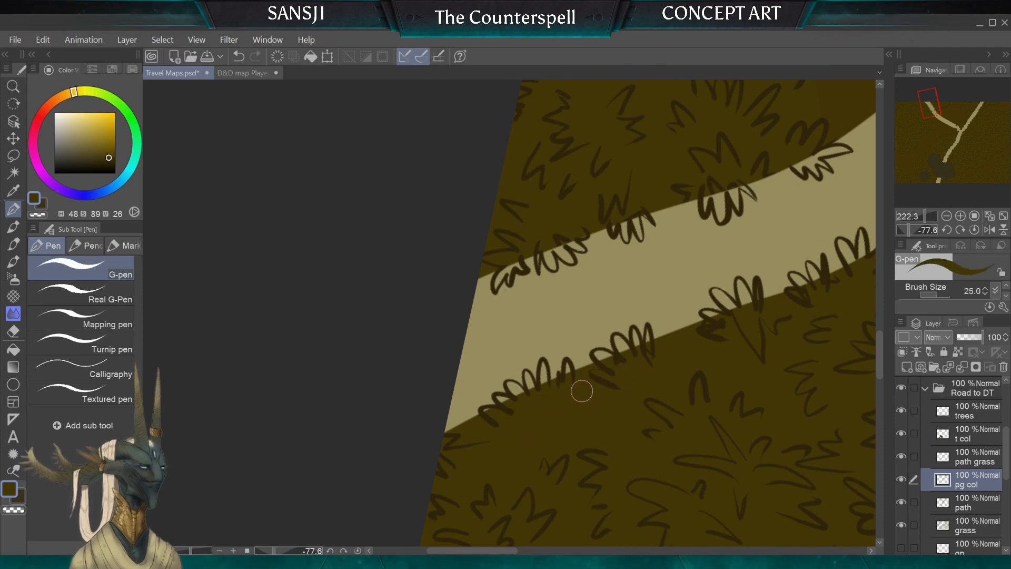
Fill the long tuft nearest the map border on this branch in olive, using brush sizes 7 to 15
{"action": "key", "text": "["}
{"action": "key", "text": "["}
{"action": "key", "text": "["}
{"action": "key", "text": "["}
{"action": "key", "text": "["}
{"action": "key", "text": "["}
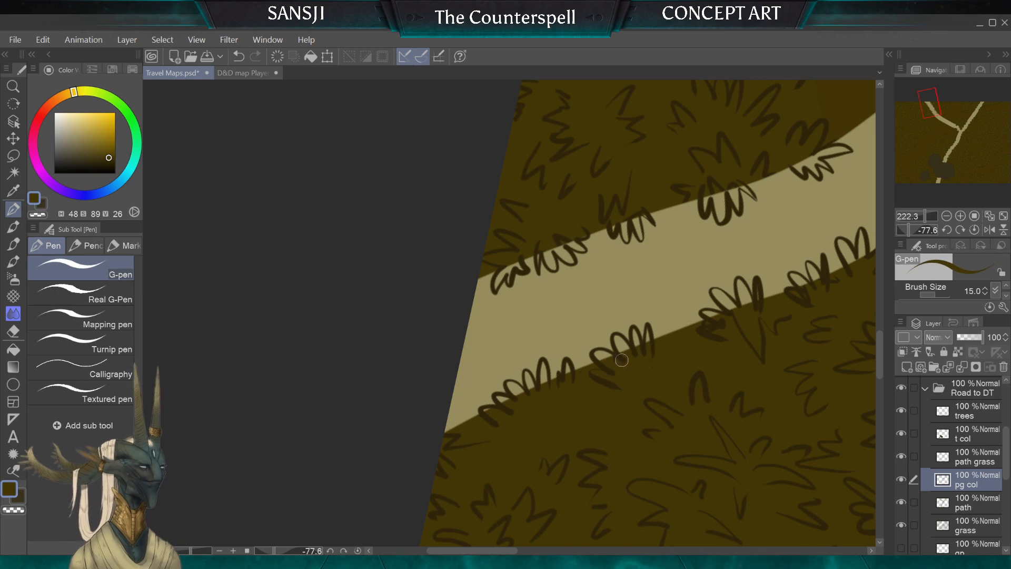
{"action": "key", "text": "["}
{"action": "key", "text": "["}
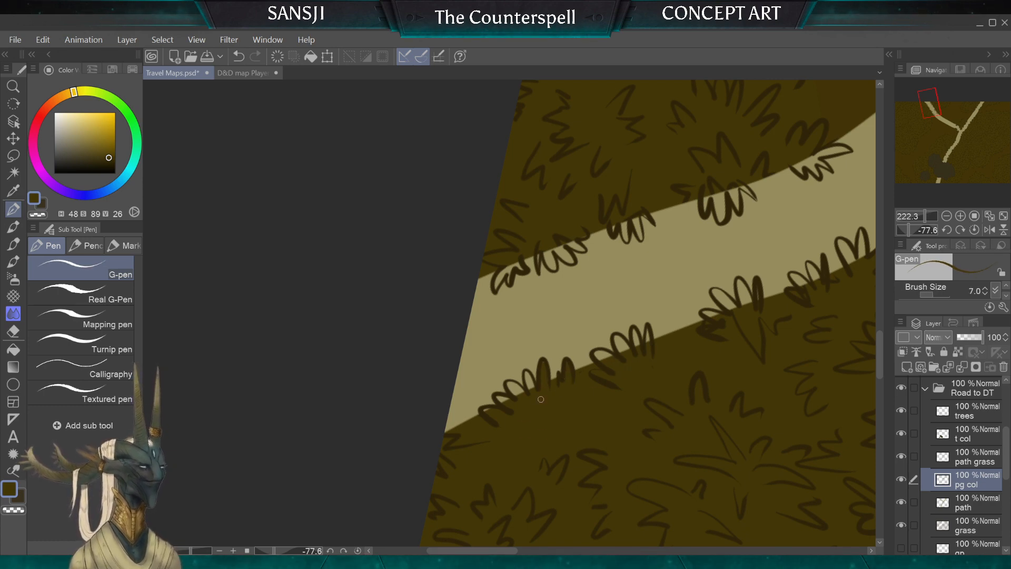
{"action": "key", "text": "bracketright"}
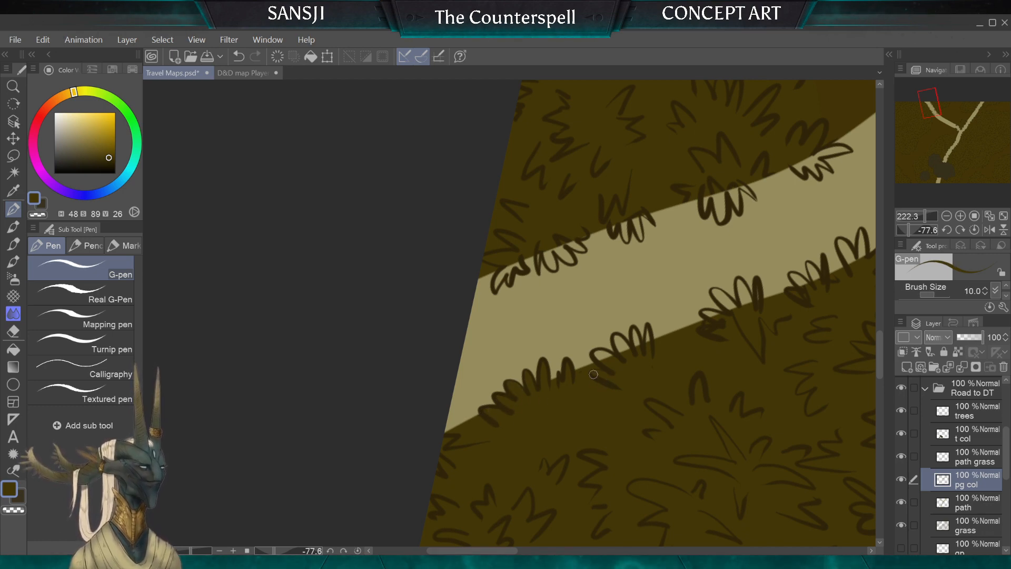
Fill the second tuft from the map border in olive and clean up its base, using brush sizes 7 to 12
{"action": "key", "text": "bracketright"}
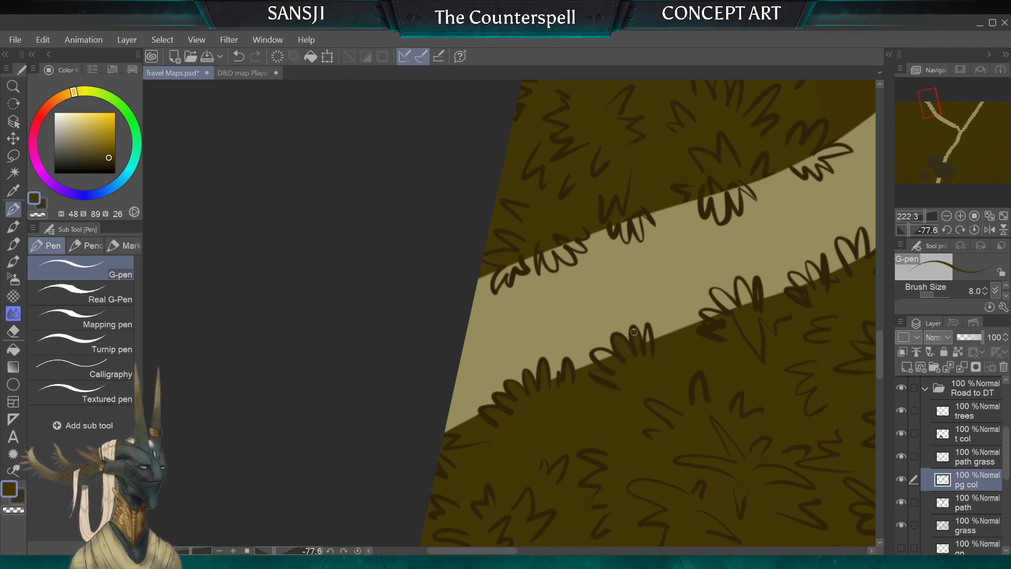
{"action": "left_click_drag", "start_coordinate": [649, 340], "coordinate": [648, 331]}
{"action": "key", "text": "bracketleft"}
{"action": "key", "text": "bracketleft"}
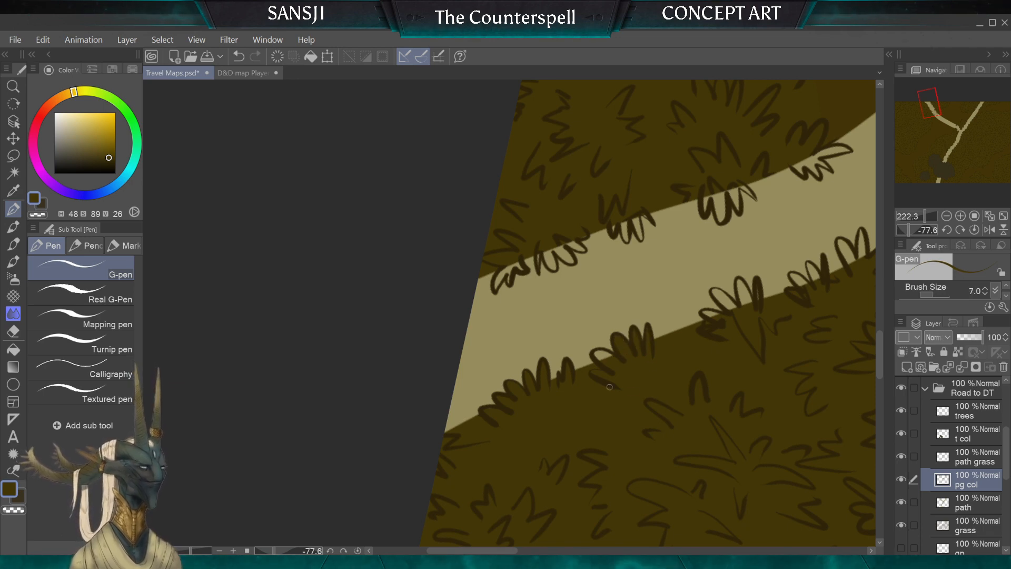
{"action": "key", "text": "bracketright"}
{"action": "key", "text": "bracketright"}
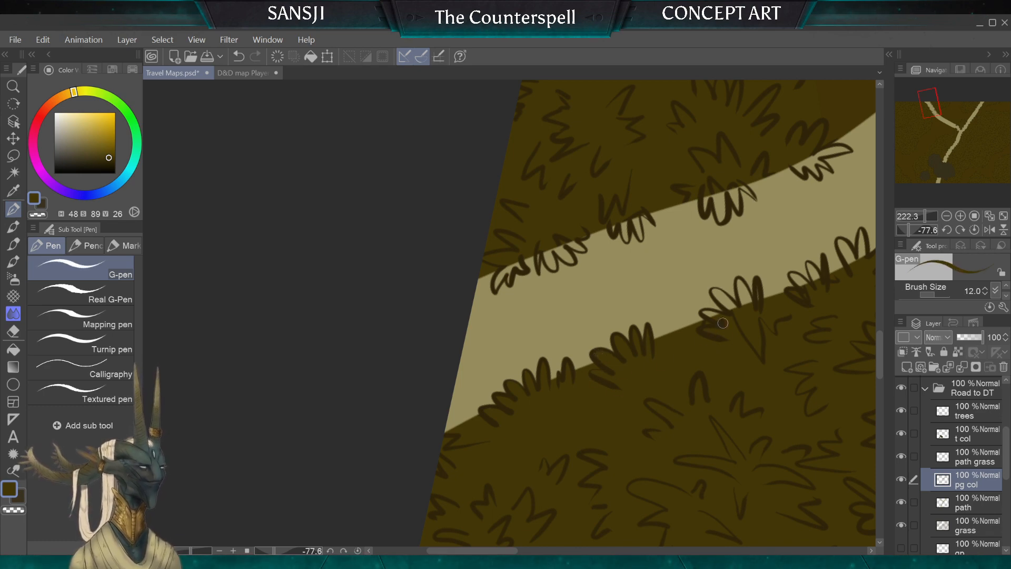
Paint out the V-shaped stray lines beneath the third tuft from the map border, using brush size 17
{"action": "key", "text": "bracketleft"}
{"action": "key", "text": "bracketleft"}
{"action": "key", "text": "bracketleft"}
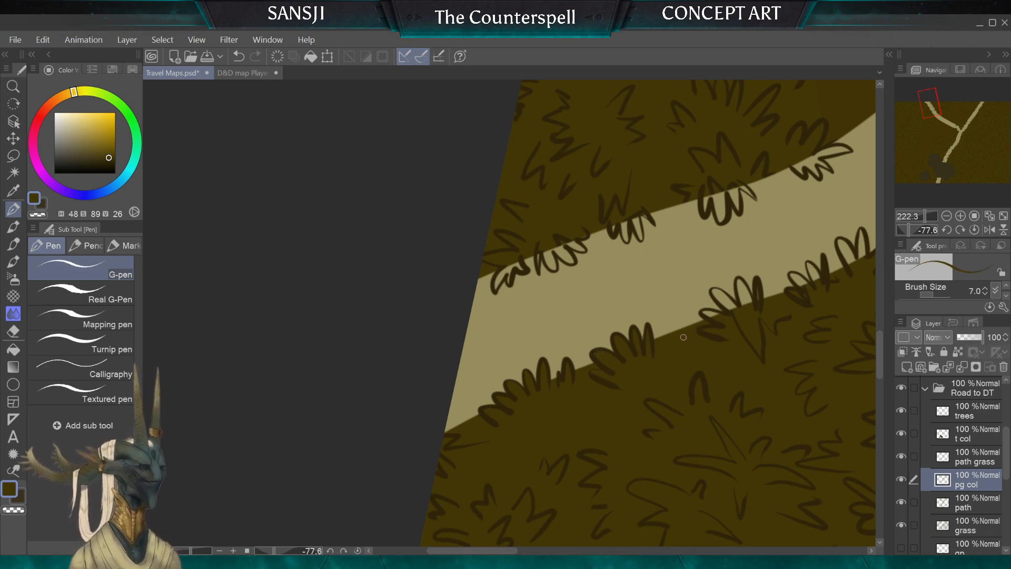
{"action": "left_click_drag", "start_coordinate": [683, 337], "coordinate": [569, 389]}
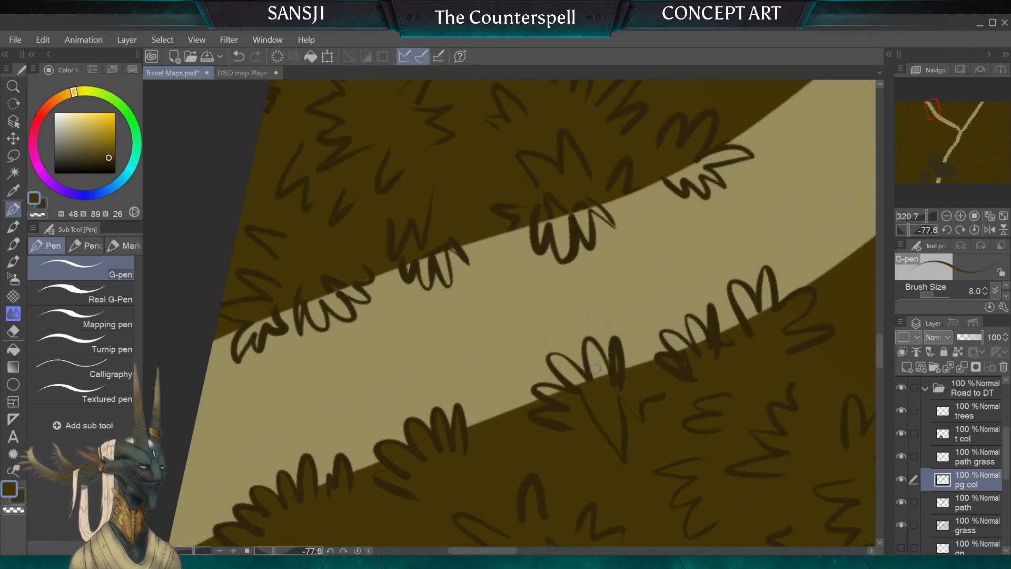
{"action": "key", "text": "bracketright"}
{"action": "key", "text": "bracketright"}
{"action": "key", "text": "bracketright"}
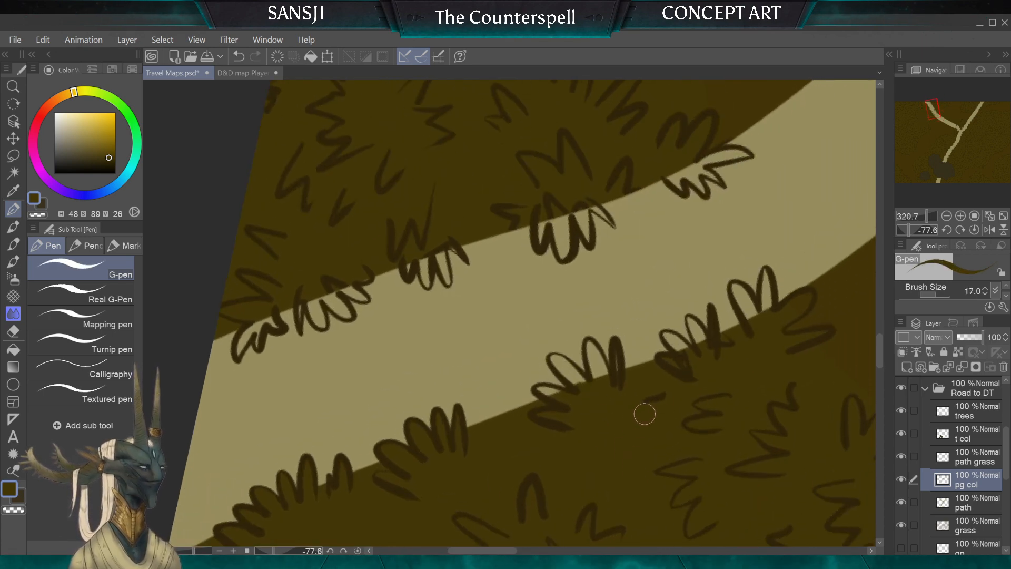
Fill the blades of the third tuft from the map border in olive, using brush sizes 7 to 12
{"action": "key", "text": "bracketleft"}
{"action": "key", "text": "bracketleft"}
{"action": "key", "text": "bracketleft"}
{"action": "key", "text": "bracketleft"}
{"action": "key", "text": "bracketleft"}
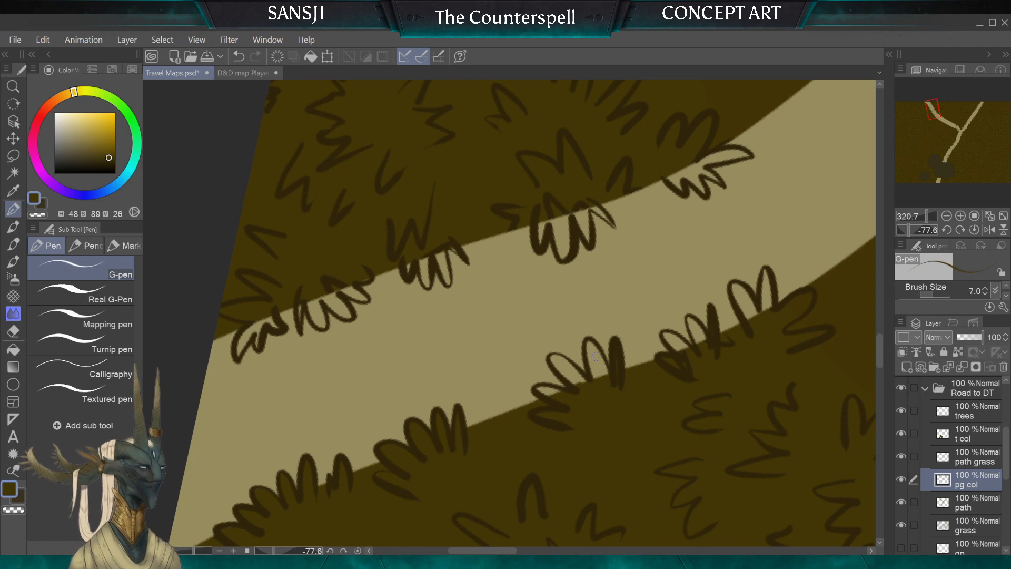
{"action": "key", "text": "bracketright"}
{"action": "key", "text": "bracketright"}
{"action": "key", "text": "bracketright"}
{"action": "key", "text": "bracketright"}
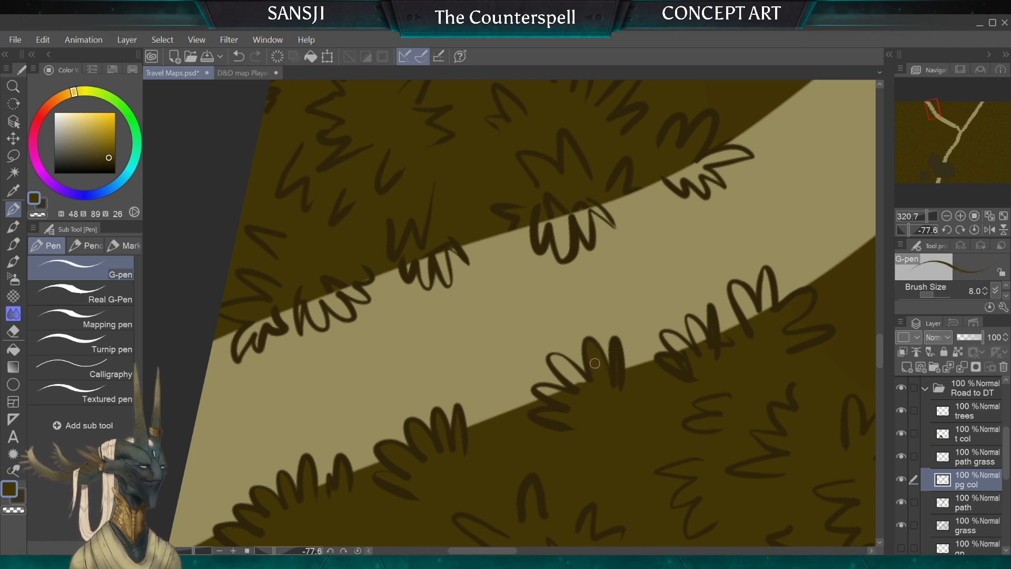
{"action": "left_click_drag", "start_coordinate": [582, 385], "coordinate": [569, 367]}
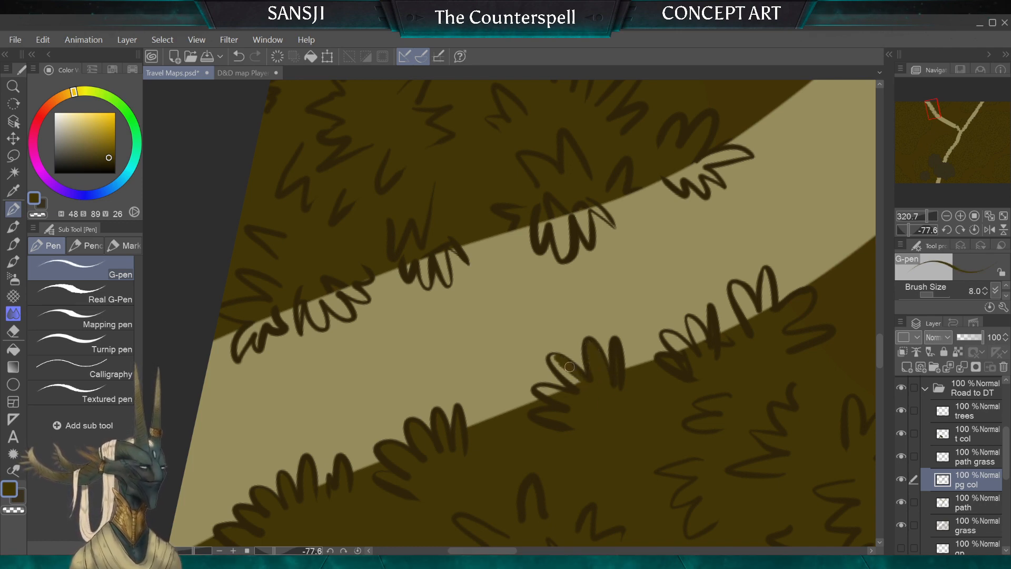
{"action": "key", "text": "bracketright"}
{"action": "key", "text": "bracketright"}
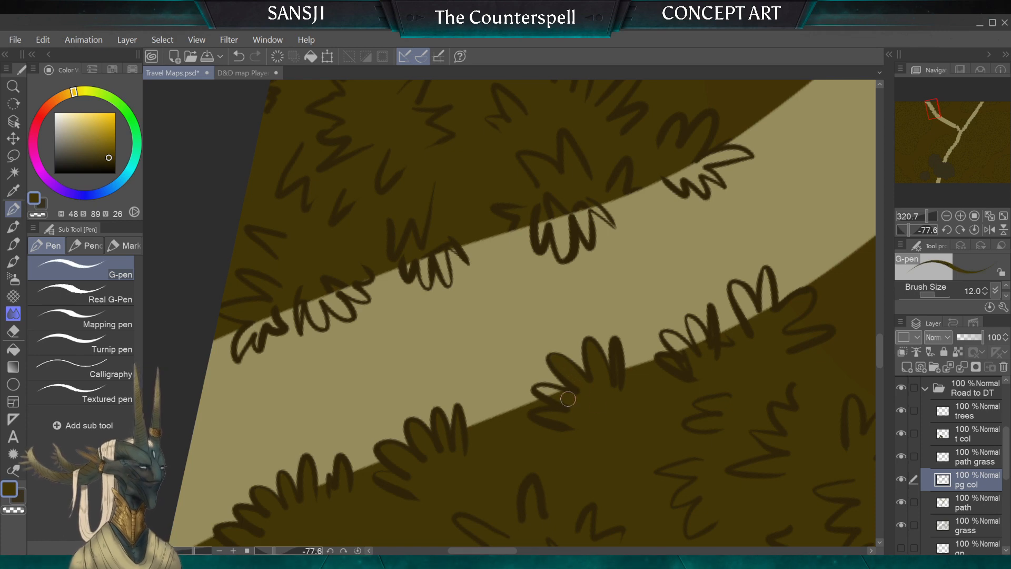
Fill the fourth tuft from the map border in olive and clean up its base, using brush sizes 7 to 12
{"action": "key", "text": "bracketleft"}
{"action": "key", "text": "bracketleft"}
{"action": "key", "text": "bracketleft"}
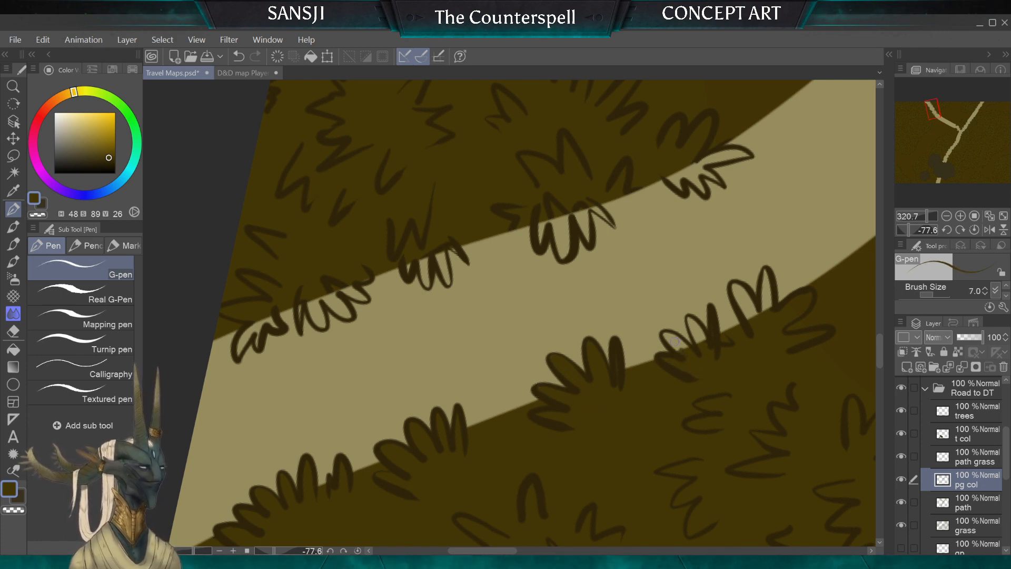
{"action": "key", "text": "bracketright"}
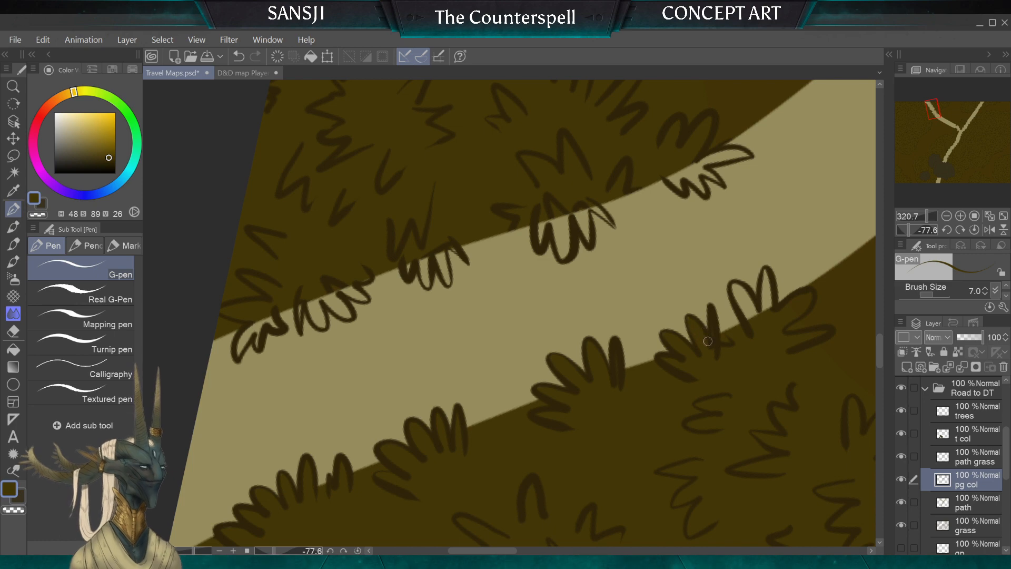
{"action": "key", "text": "bracketright"}
{"action": "key", "text": "bracketright"}
{"action": "key", "text": "bracketright"}
{"action": "key", "text": "bracketright"}
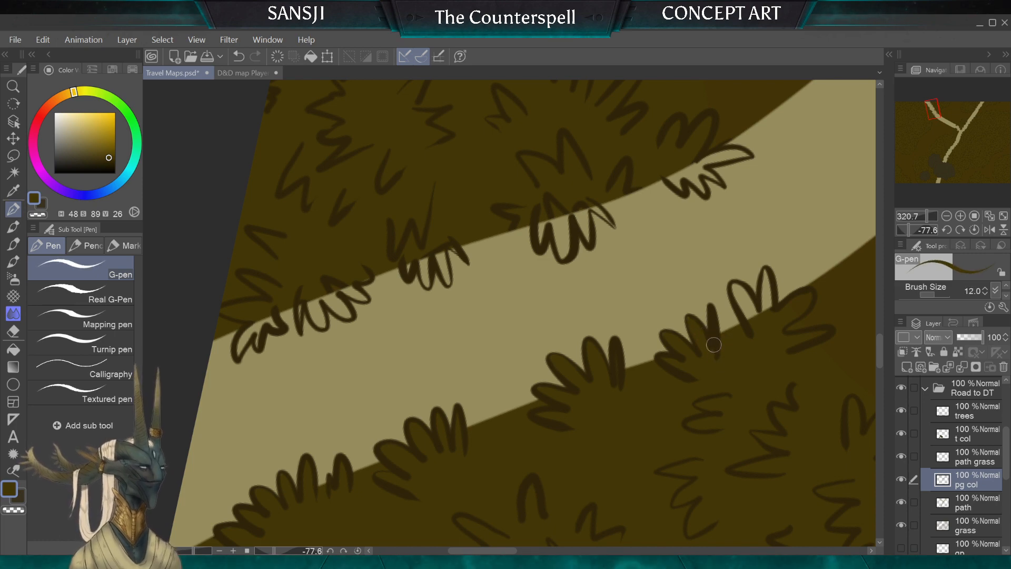
Fill the wide-spread fifth tuft from the map border in olive, using brush sizes 8 to 12
{"action": "left_click_drag", "start_coordinate": [734, 289], "coordinate": [757, 322]}
{"action": "key", "text": "bracketleft"}
{"action": "key", "text": "bracketleft"}
{"action": "key", "text": "bracketleft"}
{"action": "key", "text": "bracketleft"}
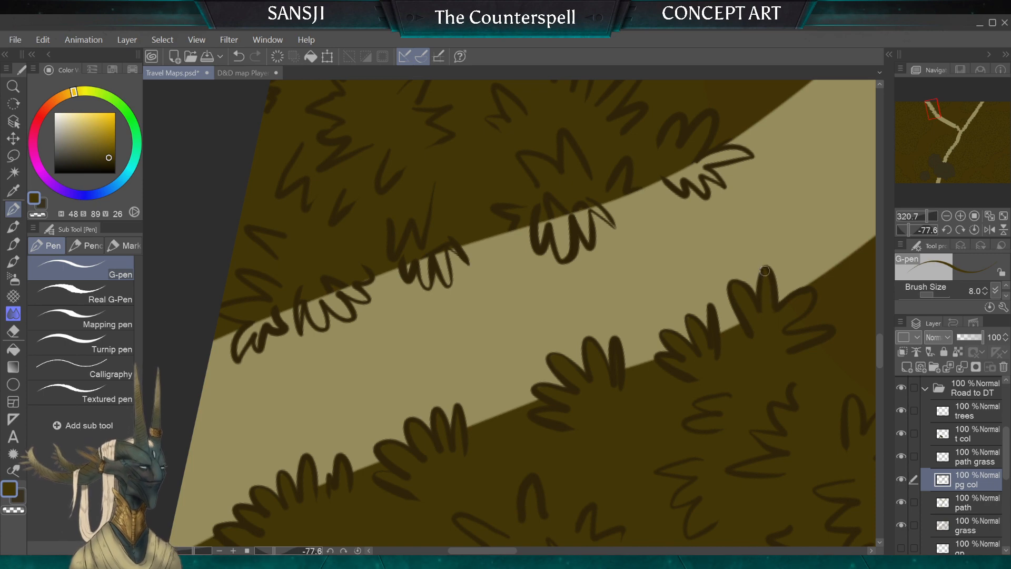
{"action": "key", "text": "bracketright"}
{"action": "key", "text": "bracketright"}
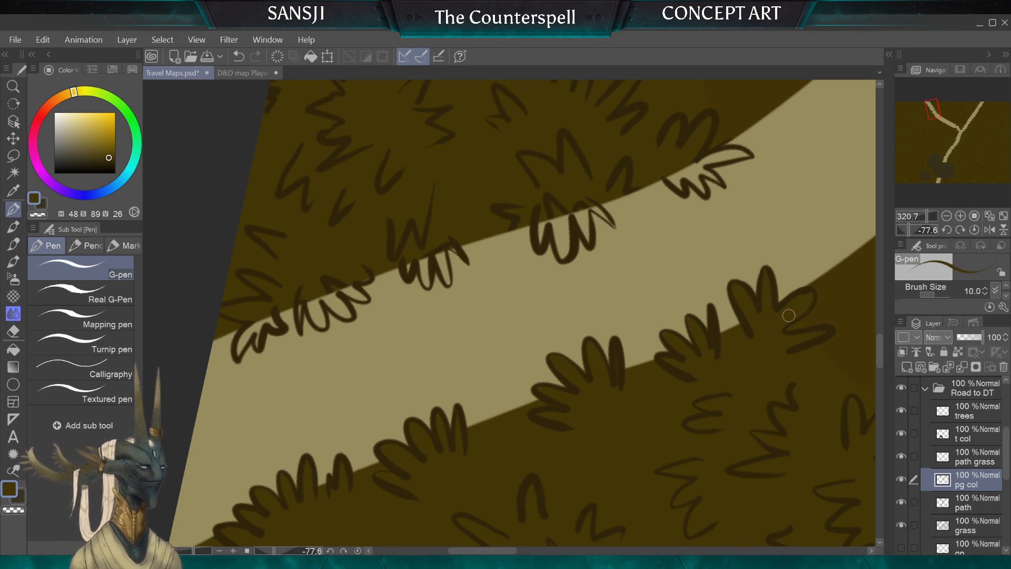
{"action": "key", "text": "bracketleft"}
{"action": "key", "text": "bracketleft"}
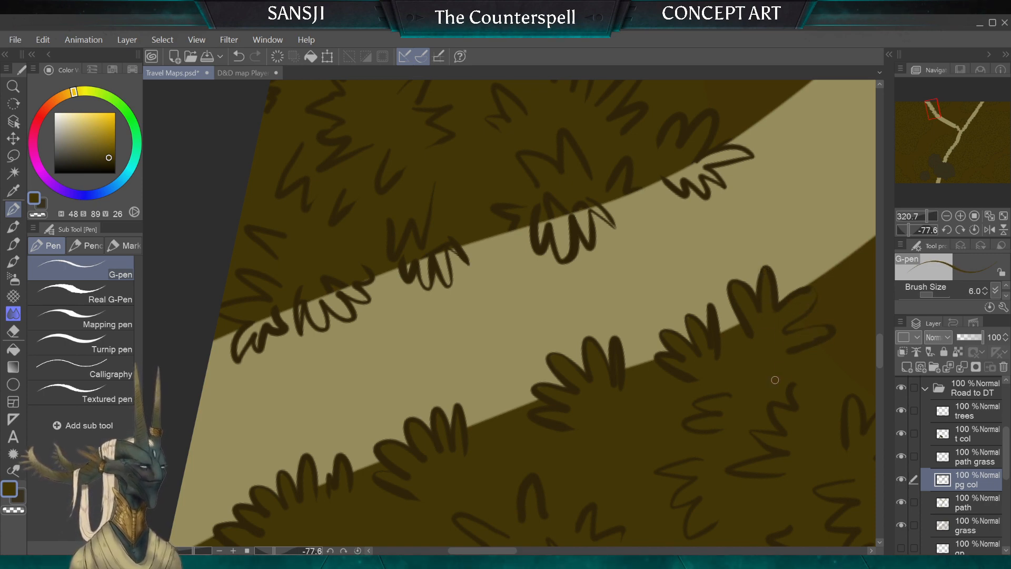
{"action": "key", "text": "ctrl+z"}
{"action": "key", "text": "ctrl+z"}
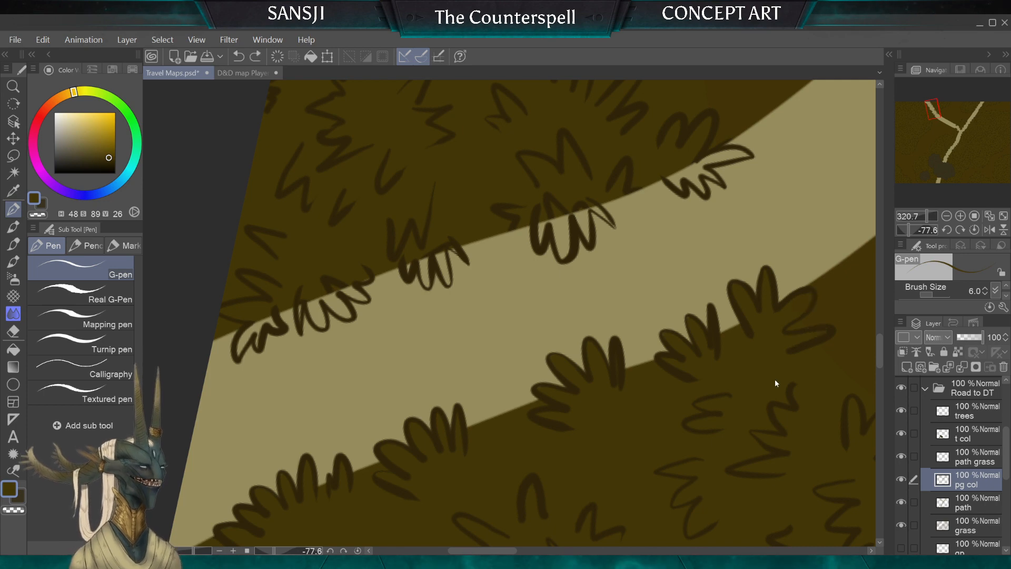
Fill the middle blades of the second tuft from the map border on the path's opposite edge in olive, using brush size 10
{"action": "scroll", "coordinate": [509, 313], "scroll_direction": "down", "scroll_amount": 8}
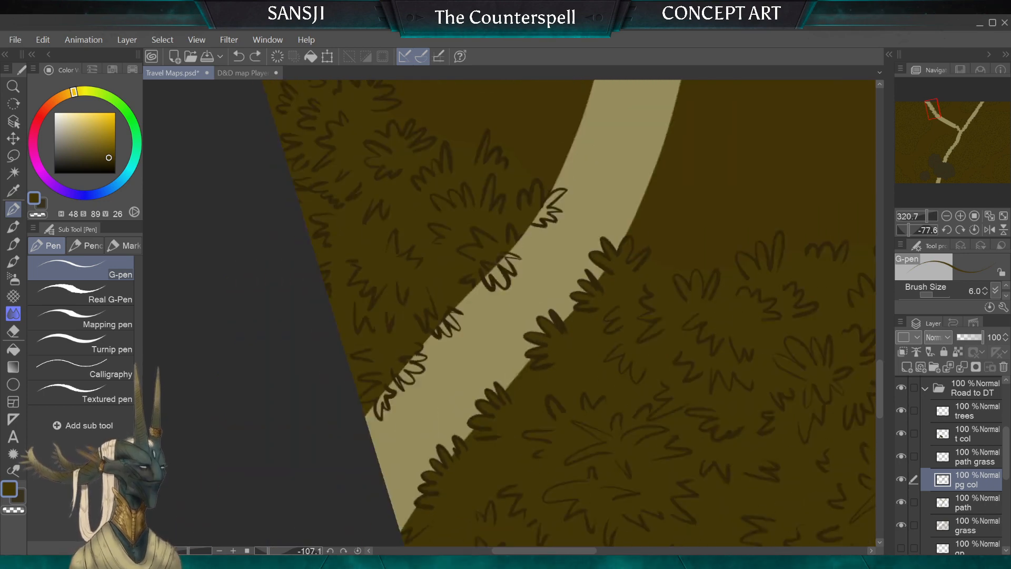
{"action": "scroll", "coordinate": [464, 343], "scroll_direction": "up", "scroll_amount": 8}
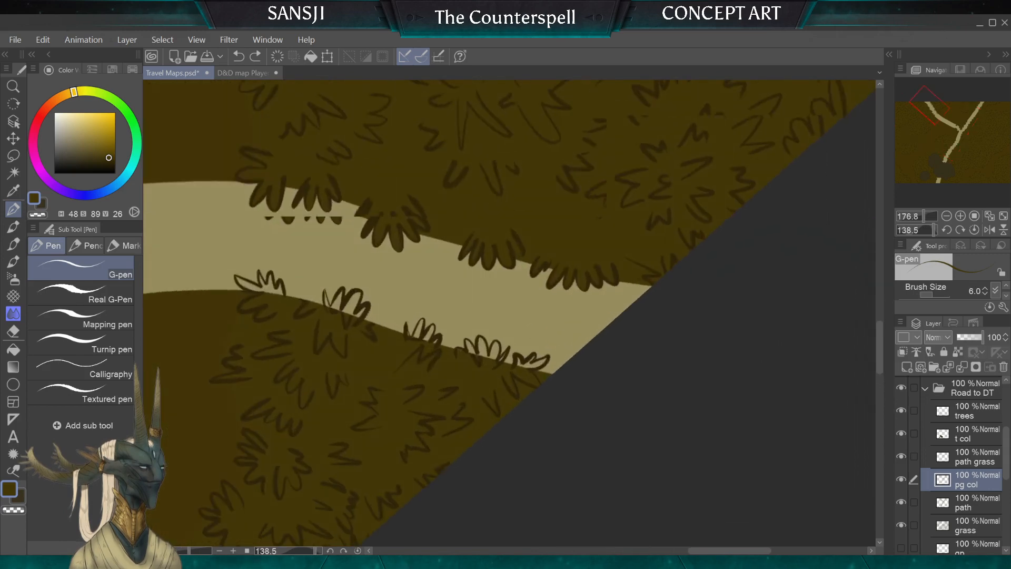
{"action": "key", "text": "bracketright"}
{"action": "key", "text": "bracketright"}
{"action": "key", "text": "bracketright"}
{"action": "key", "text": "bracketright"}
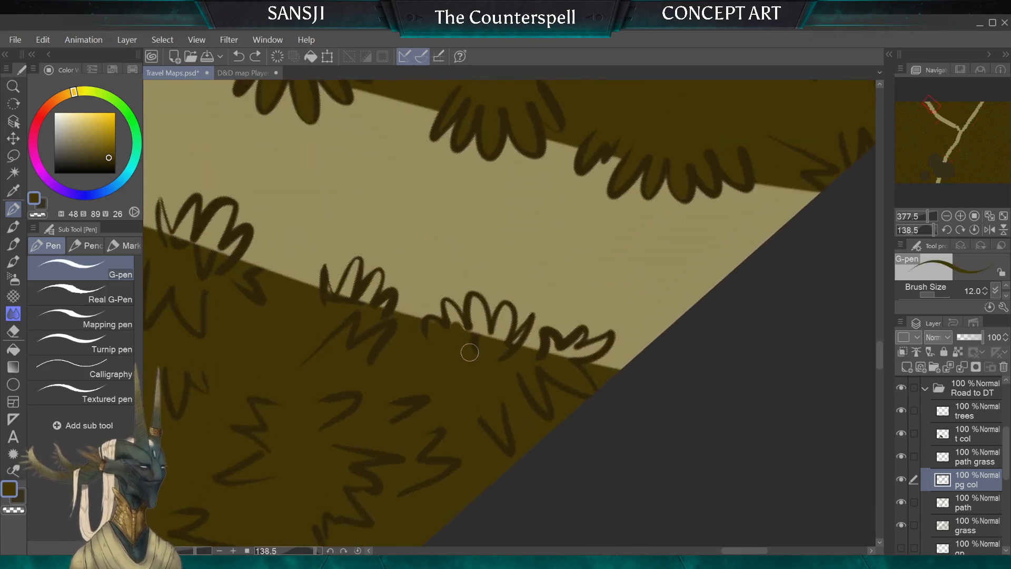
{"action": "key", "text": "bracketleft"}
{"action": "mouse_move", "coordinate": [471, 349]}
{"action": "left_mouse_down"}
{"action": "mouse_move", "coordinate": [476, 317]}
{"action": "mouse_move", "coordinate": [484, 341]}
{"action": "mouse_move", "coordinate": [477, 303]}
{"action": "left_mouse_up"}
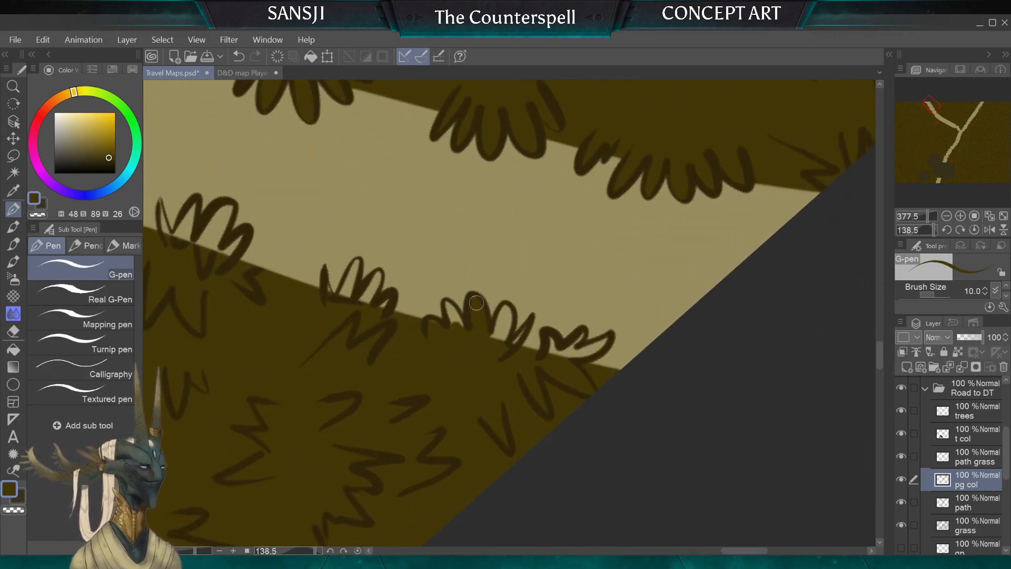
{"action": "key", "text": "bracketleft"}
{"action": "key", "text": "bracketleft"}
{"action": "key", "text": "bracketleft"}
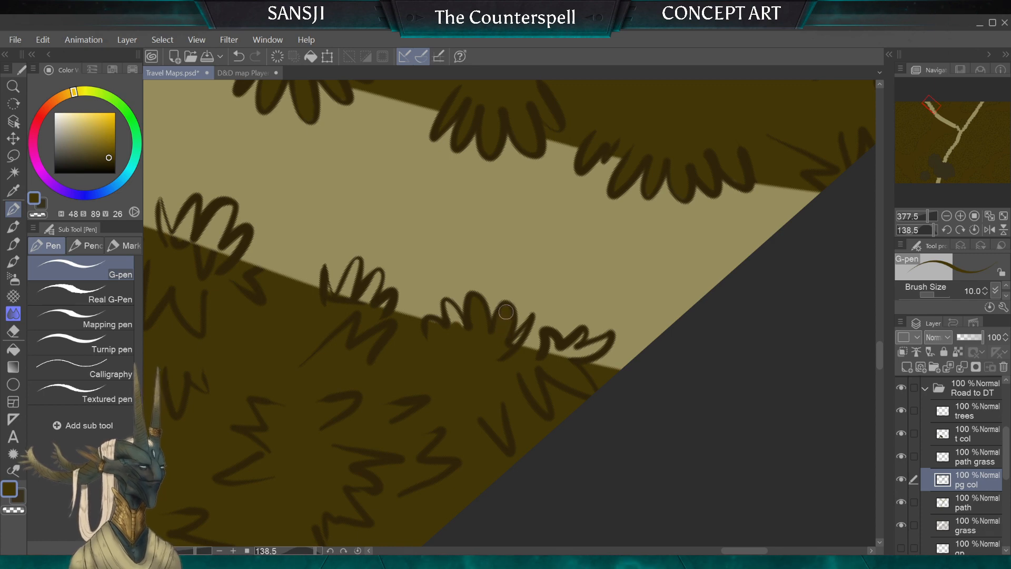
Fill the tuft nearest the map border on the same edge and finish its neighbour's remaining blades, using brush sizes 7 to 8
{"action": "key", "text": "bracketright"}
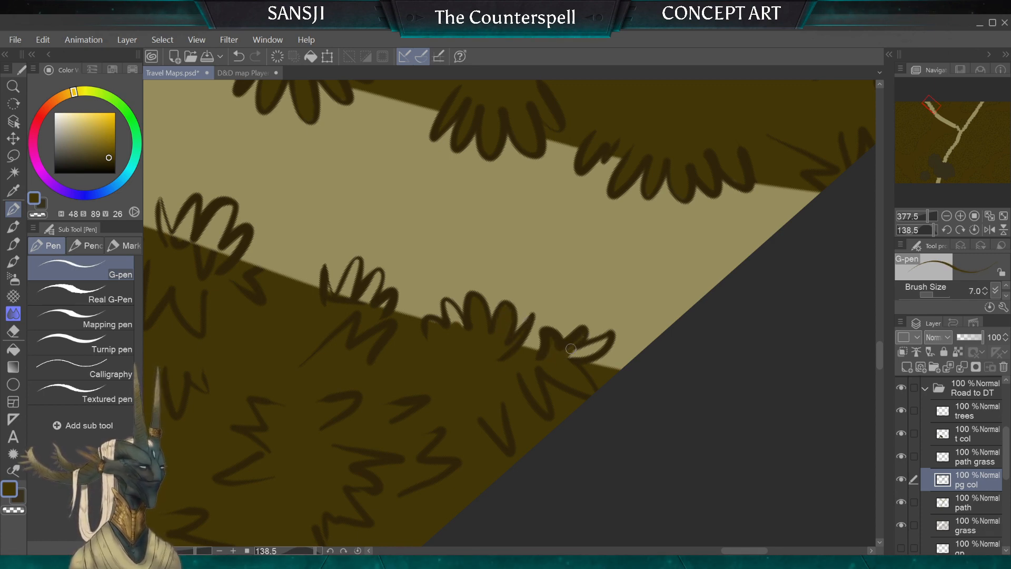
{"action": "key", "text": "bracketright"}
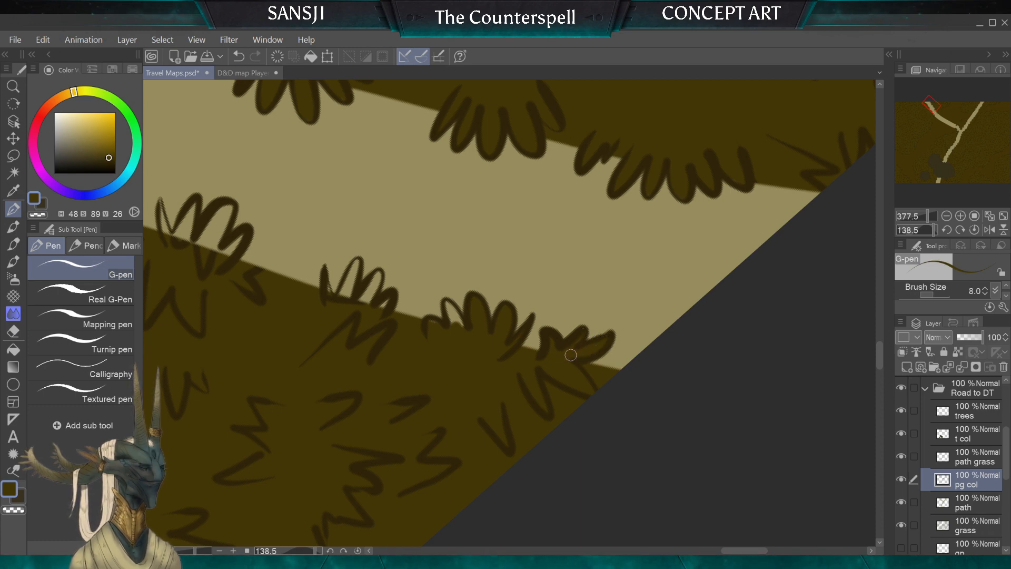
{"action": "key", "text": "bracketright"}
{"action": "key", "text": "bracketright"}
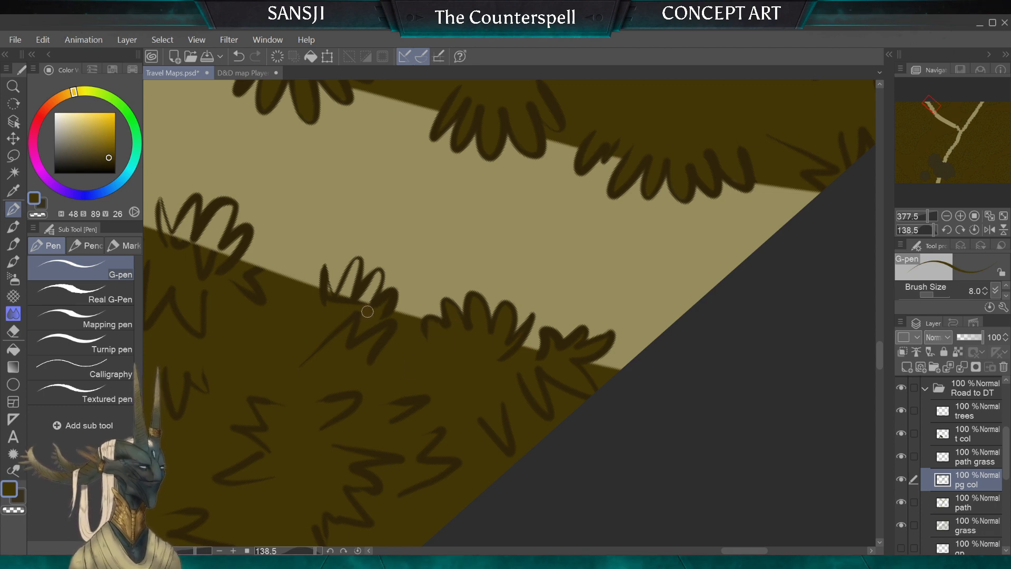
Fill the blades of the third tuft from the map border on this edge in olive, using brush sizes 5 to 8
{"action": "mouse_move", "coordinate": [362, 301]}
{"action": "left_mouse_down"}
{"action": "mouse_move", "coordinate": [377, 275]}
{"action": "mouse_move", "coordinate": [352, 302]}
{"action": "mouse_move", "coordinate": [357, 265]}
{"action": "left_mouse_up"}
{"action": "key", "text": "bracketleft"}
{"action": "key", "text": "bracketleft"}
{"action": "key", "text": "bracketleft"}
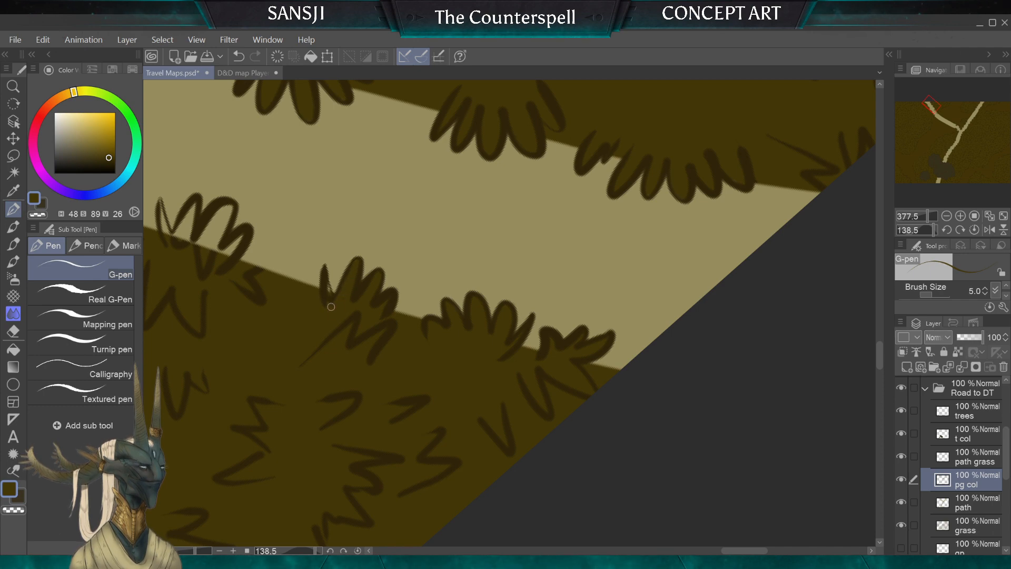
{"action": "key", "text": "bracketleft"}
{"action": "key", "text": "bracketleft"}
Fill the fourth tuft from the map border on this edge in olive, using brush sizes 5 to 8
{"action": "left_click_drag", "start_coordinate": [157, 257], "coordinate": [339, 301]}
{"action": "key", "text": "bracketright"}
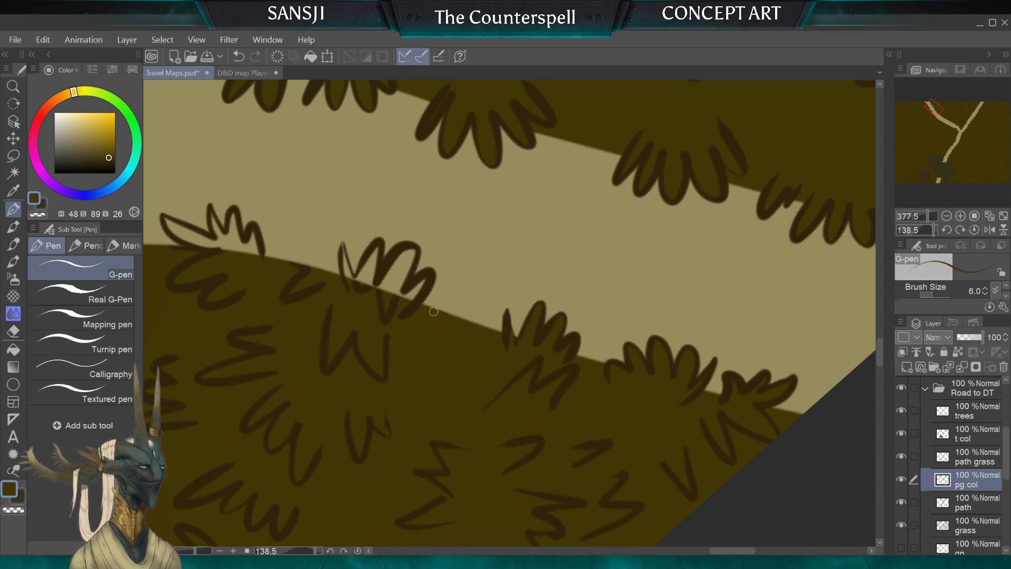
{"action": "mouse_move", "coordinate": [393, 324]}
{"action": "left_mouse_down"}
{"action": "mouse_move", "coordinate": [384, 293]}
{"action": "mouse_move", "coordinate": [355, 281]}
{"action": "left_mouse_up"}
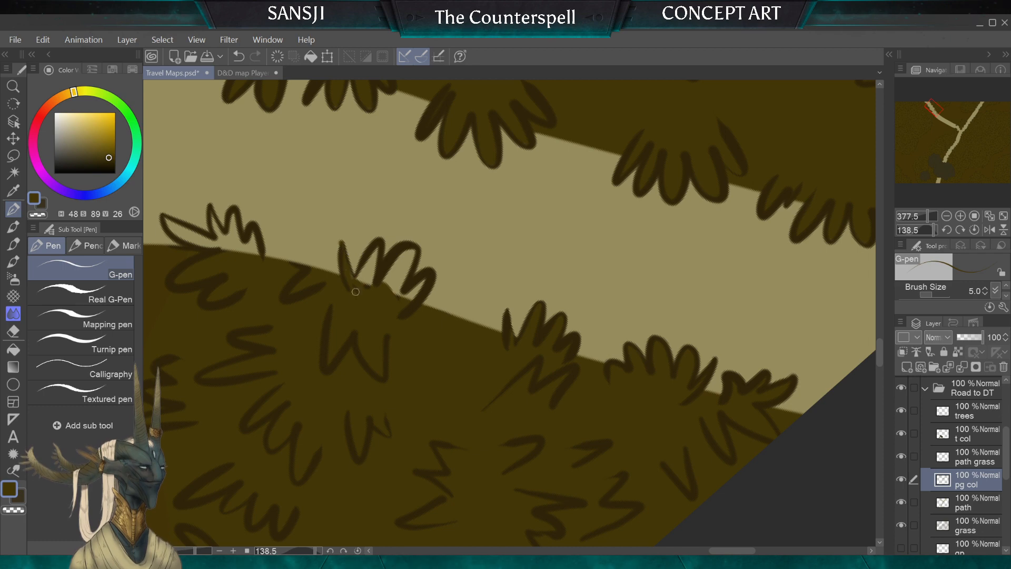
{"action": "key", "text": "bracketright"}
{"action": "key", "text": "bracketright"}
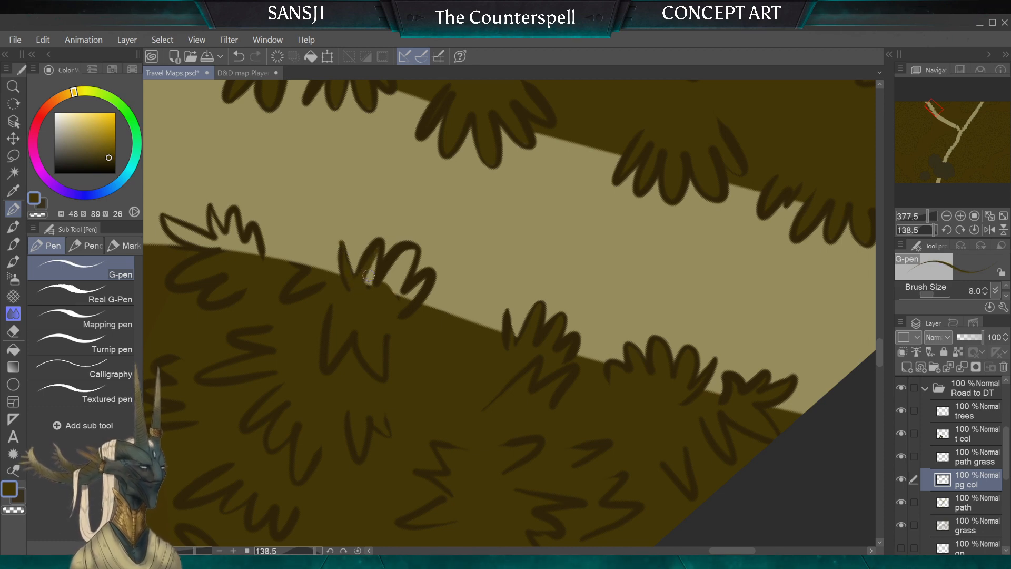
{"action": "mouse_move", "coordinate": [400, 264]}
{"action": "left_mouse_down"}
{"action": "mouse_move", "coordinate": [393, 296]}
{"action": "mouse_move", "coordinate": [545, 310]}
{"action": "mouse_move", "coordinate": [553, 445]}
{"action": "mouse_move", "coordinate": [474, 413]}
{"action": "mouse_move", "coordinate": [486, 462]}
{"action": "left_mouse_up"}
{"action": "key", "text": "bracketleft"}
Paint out the stray marks beside the path between the fourth and fifth tufts, using brush sizes 8 to 15
{"action": "key", "text": "bracketright"}
{"action": "key", "text": "bracketright"}
{"action": "key", "text": "bracketright"}
{"action": "left_click_drag", "start_coordinate": [422, 359], "coordinate": [444, 398]}
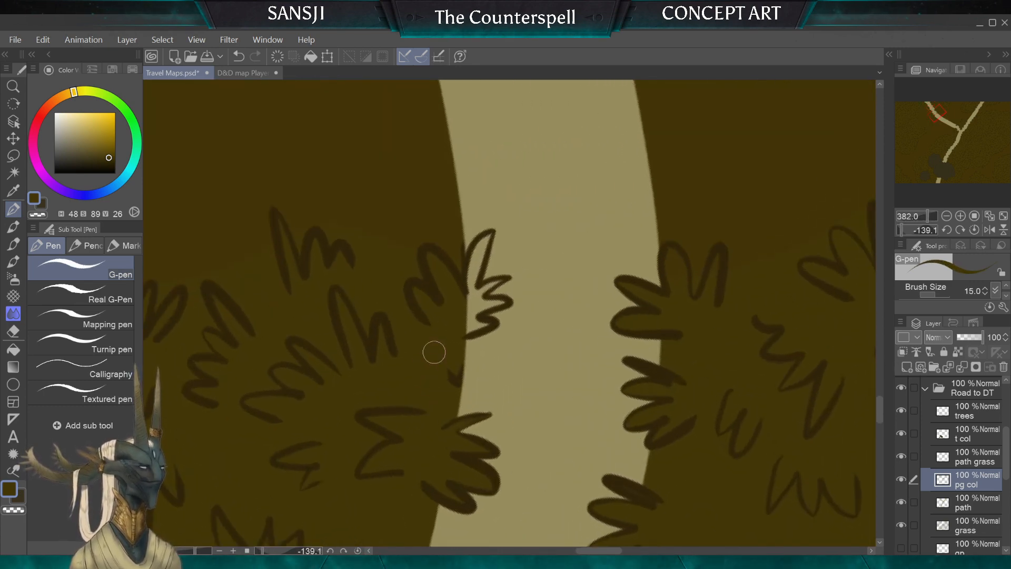
{"action": "key", "text": "bracketleft"}
{"action": "key", "text": "bracketleft"}
{"action": "key", "text": "bracketleft"}
{"action": "mouse_move", "coordinate": [442, 363]}
{"action": "left_mouse_down"}
{"action": "mouse_move", "coordinate": [449, 386]}
{"action": "mouse_move", "coordinate": [455, 362]}
{"action": "left_mouse_up"}
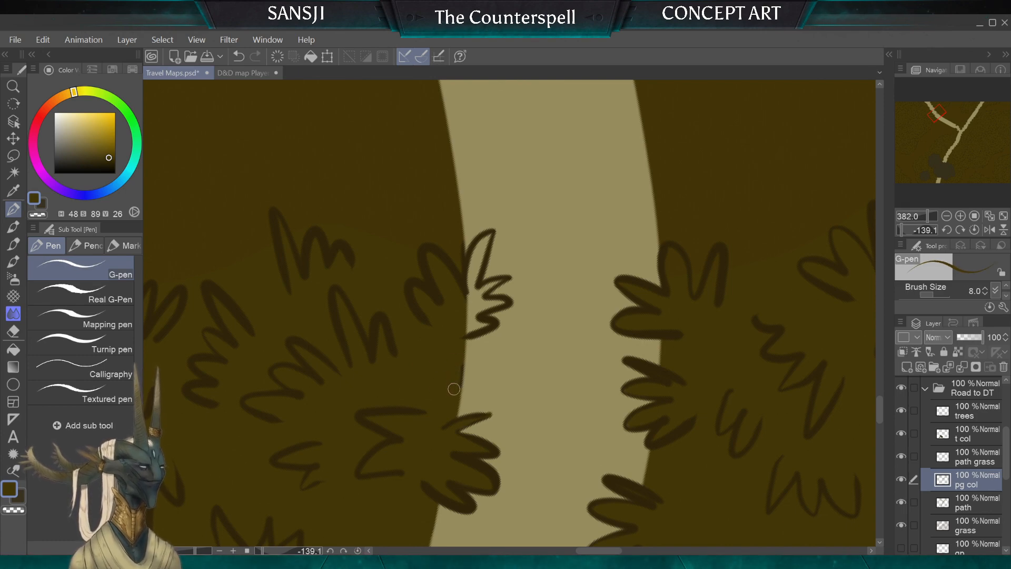
Fill the tall pointed blade of the fifth tuft from the map border in olive, using brush size 8
{"action": "left_click_drag", "start_coordinate": [466, 295], "coordinate": [483, 351]}
{"action": "scroll", "coordinate": [453, 390], "scroll_direction": "up", "scroll_amount": 1}
{"action": "key", "text": "bracketleft"}
{"action": "key", "text": "bracketleft"}
{"action": "key", "text": "bracketleft"}
{"action": "key", "text": "bracketleft"}
{"action": "key", "text": "bracketleft"}
{"action": "key", "text": "bracketleft"}
{"action": "key", "text": "bracketleft"}
{"action": "key", "text": "bracketleft"}
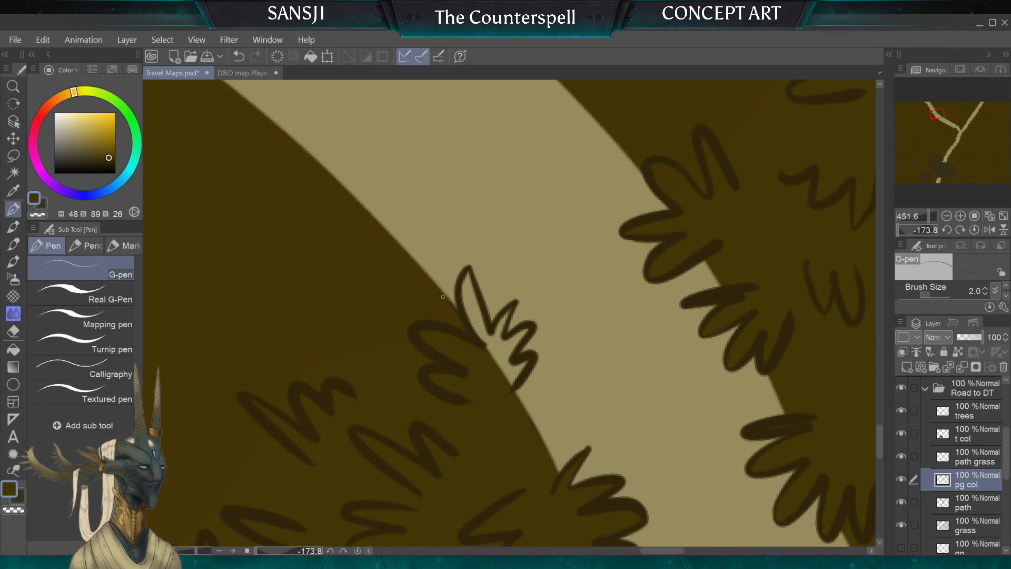
{"action": "key", "text": "bracketleft"}
{"action": "key", "text": "bracketleft"}
{"action": "key", "text": "bracketleft"}
{"action": "key", "text": "bracketleft"}
{"action": "key", "text": "bracketleft"}
{"action": "key", "text": "bracketleft"}
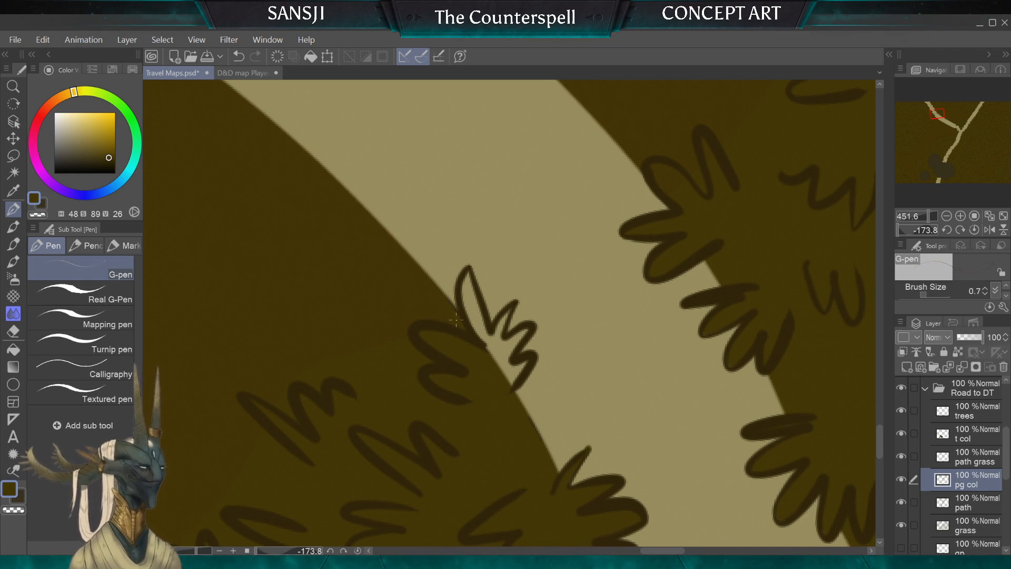
{"action": "key", "text": "bracketright"}
{"action": "key", "text": "bracketright"}
{"action": "key", "text": "bracketright"}
{"action": "key", "text": "bracketright"}
{"action": "key", "text": "bracketright"}
{"action": "left_click_drag", "start_coordinate": [470, 295], "coordinate": [485, 336]}
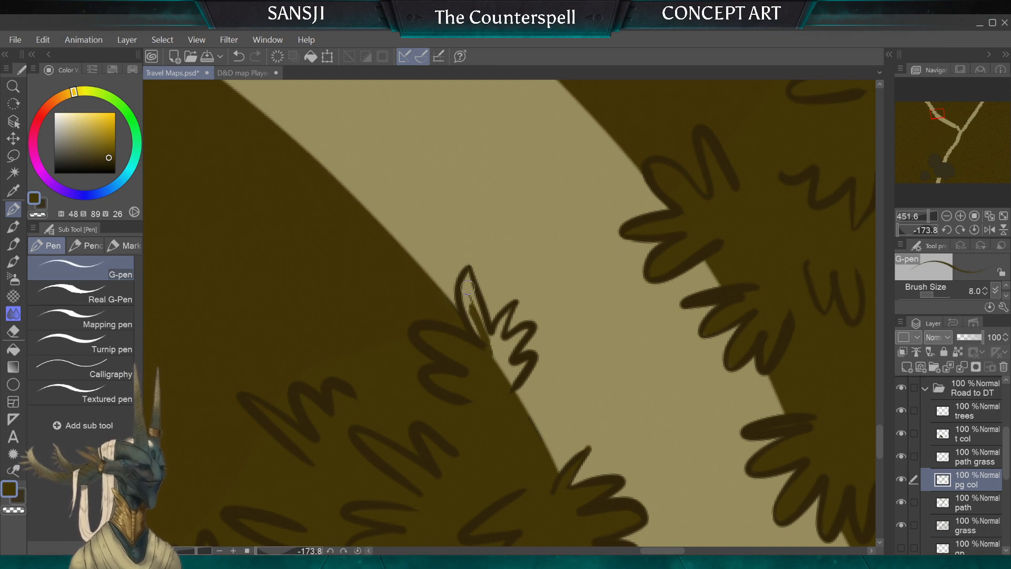
{"action": "mouse_move", "coordinate": [468, 287]}
{"action": "left_mouse_down"}
{"action": "mouse_move", "coordinate": [470, 308]}
{"action": "mouse_move", "coordinate": [467, 275]}
{"action": "left_mouse_up"}
Fill the fifth tuft's short blades and its base over the path edge in olive, using brush sizes 6 to 8
{"action": "key", "text": "bracketleft"}
{"action": "key", "text": "bracketleft"}
{"action": "key", "text": "bracketleft"}
{"action": "key", "text": "bracketleft"}
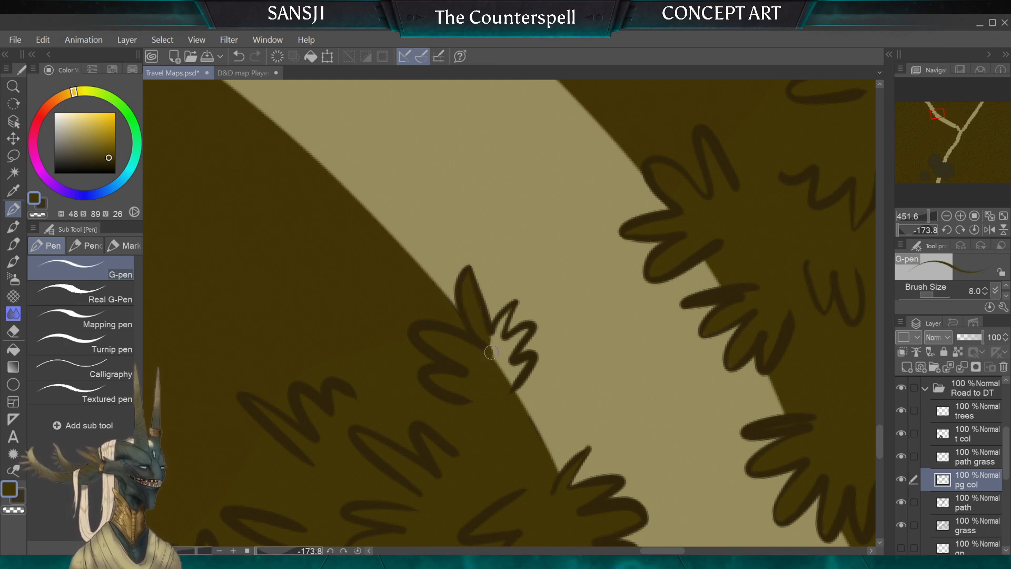
{"action": "mouse_move", "coordinate": [488, 340]}
{"action": "left_mouse_down"}
{"action": "mouse_move", "coordinate": [495, 357]}
{"action": "mouse_move", "coordinate": [505, 317]}
{"action": "mouse_move", "coordinate": [499, 337]}
{"action": "mouse_move", "coordinate": [519, 339]}
{"action": "left_mouse_up"}
{"action": "key", "text": "bracketright"}
{"action": "key", "text": "bracketright"}
{"action": "key", "text": "bracketright"}
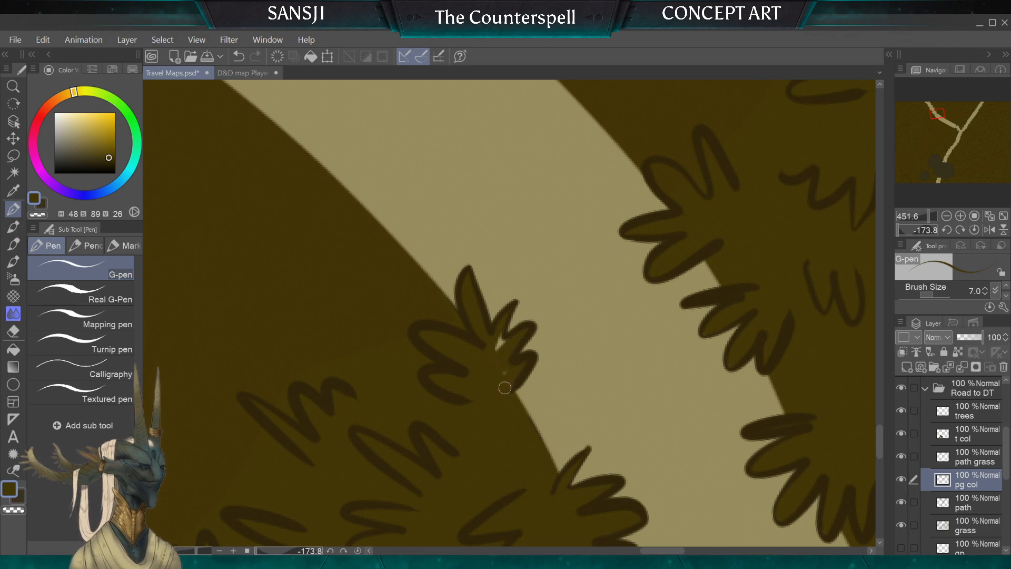
{"action": "left_click_drag", "start_coordinate": [505, 388], "coordinate": [500, 370]}
{"action": "key", "text": "bracketleft"}
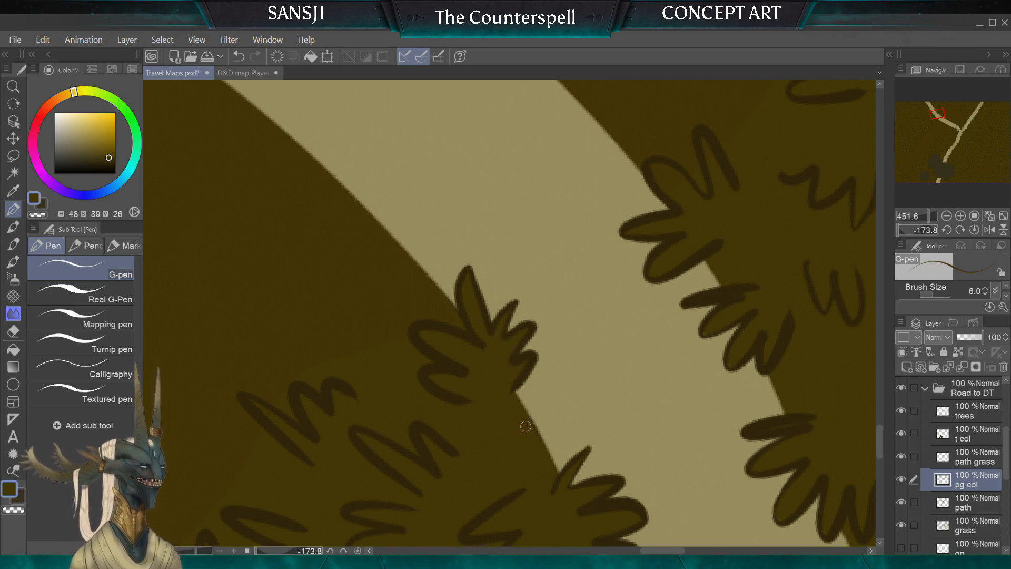
Touch up the inner line ends at the fifth tuft's base with brush size 3, redoing the stroke once
{"action": "key", "text": "bracketleft"}
{"action": "key", "text": "bracketleft"}
{"action": "key", "text": "bracketleft"}
{"action": "key", "text": "bracketleft"}
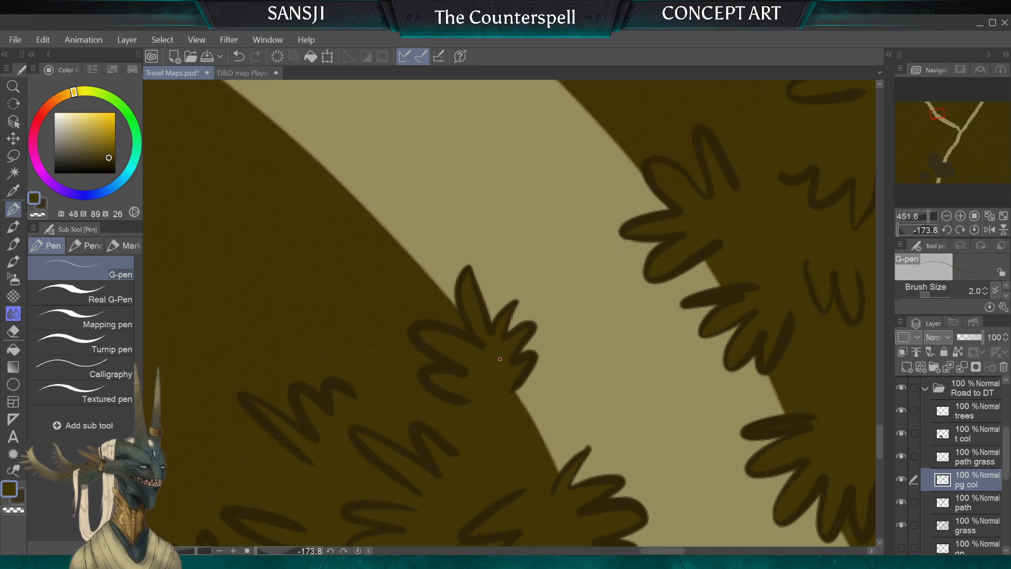
{"action": "key", "text": "bracketright"}
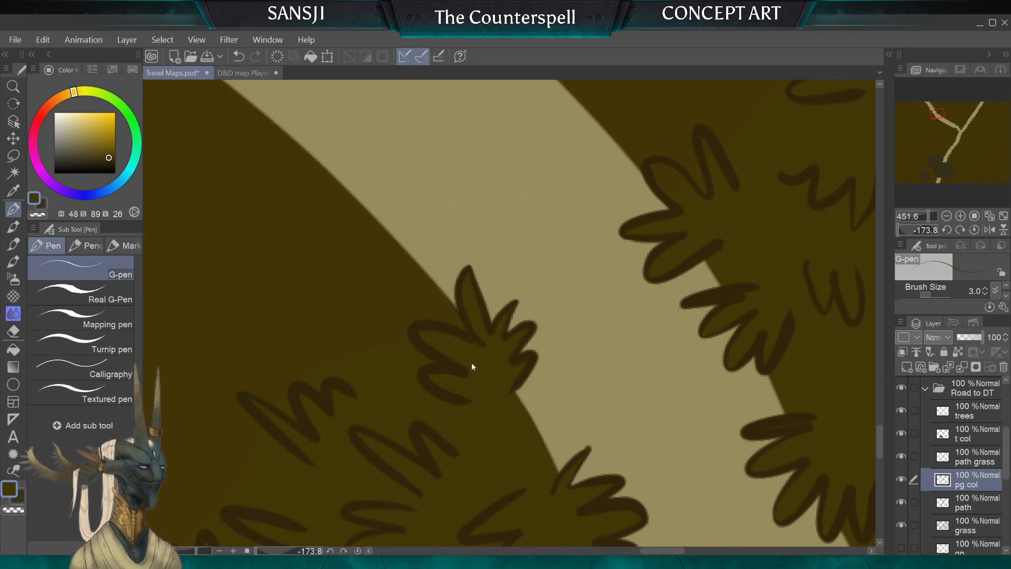
{"action": "key", "text": "ctrl+z"}
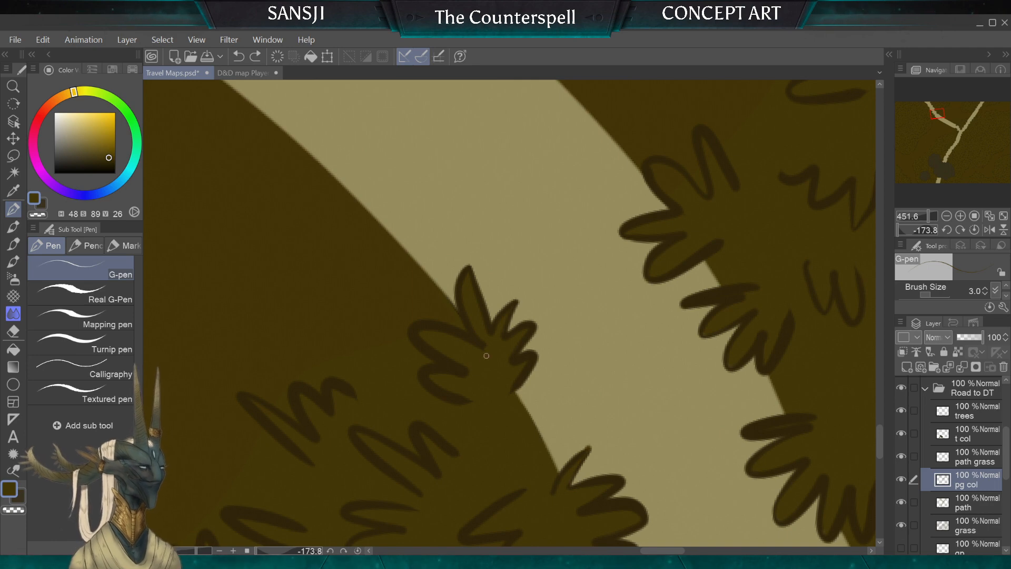
{"action": "left_click_drag", "start_coordinate": [487, 355], "coordinate": [477, 349]}
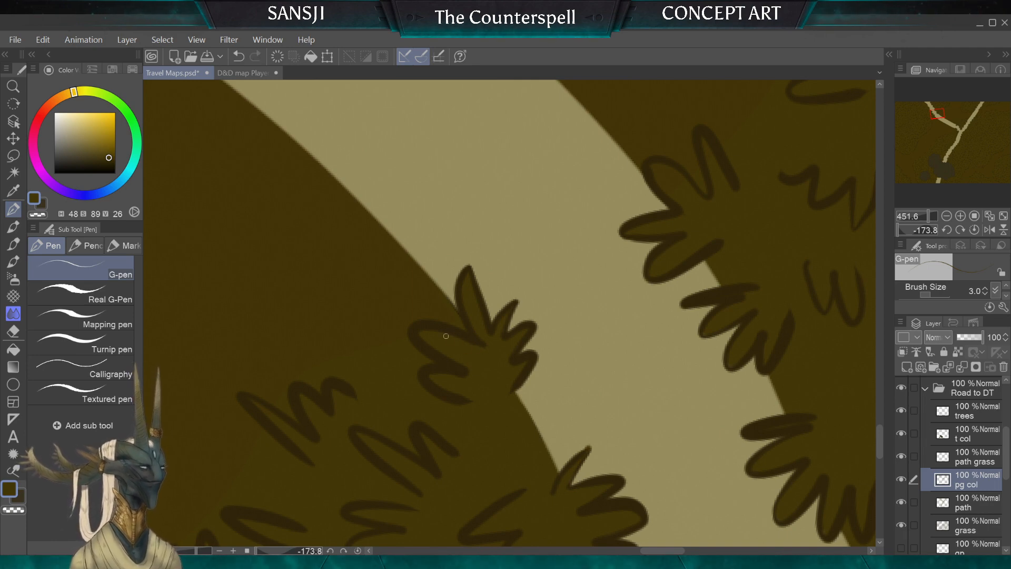
Examine the whole map upright to check the tufts along the forked path
{"action": "scroll", "coordinate": [447, 336], "scroll_direction": "down", "scroll_amount": 10}
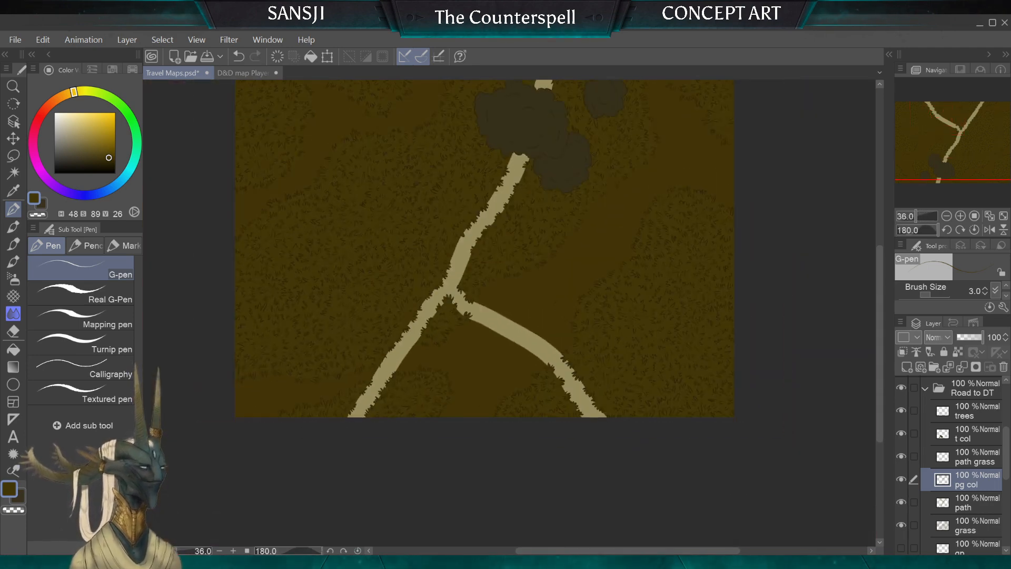
{"action": "scroll", "coordinate": [505, 348], "scroll_direction": "down", "scroll_amount": 6}
{"action": "scroll", "coordinate": [505, 358], "scroll_direction": "up", "scroll_amount": 2}
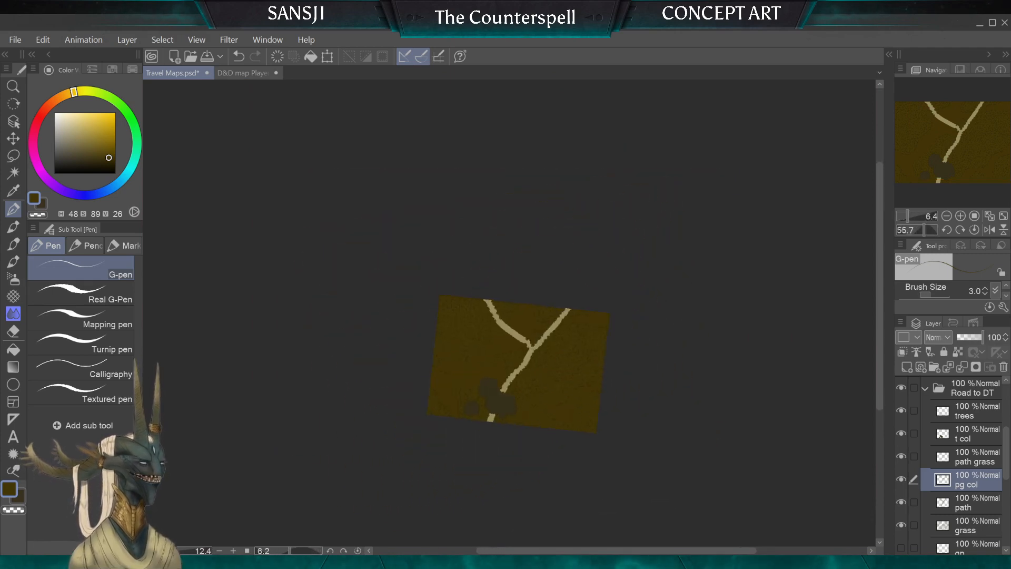
{"action": "scroll", "coordinate": [520, 372], "scroll_direction": "up", "scroll_amount": 6}
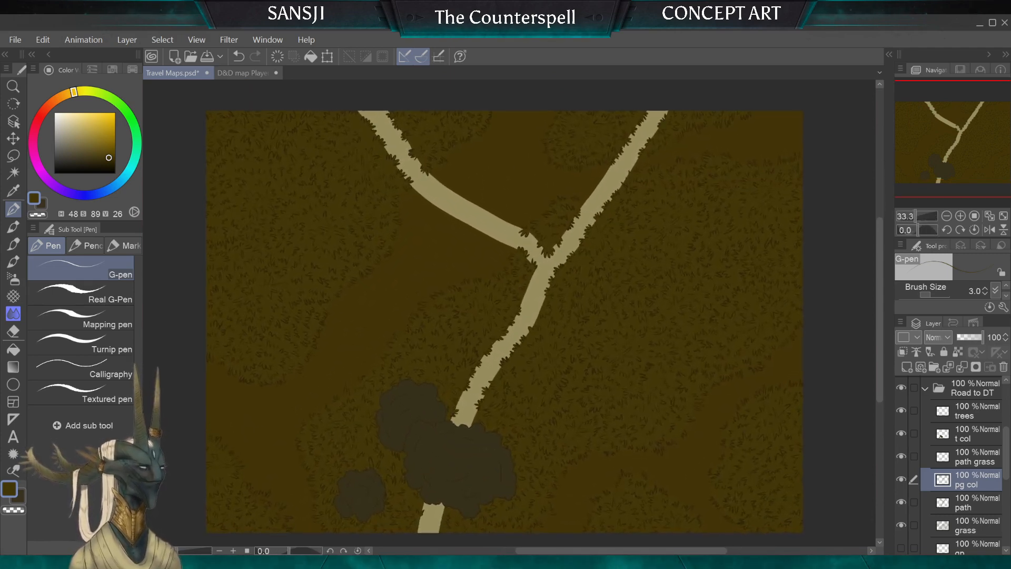
{"action": "scroll", "coordinate": [508, 322], "scroll_direction": "up", "scroll_amount": 2}
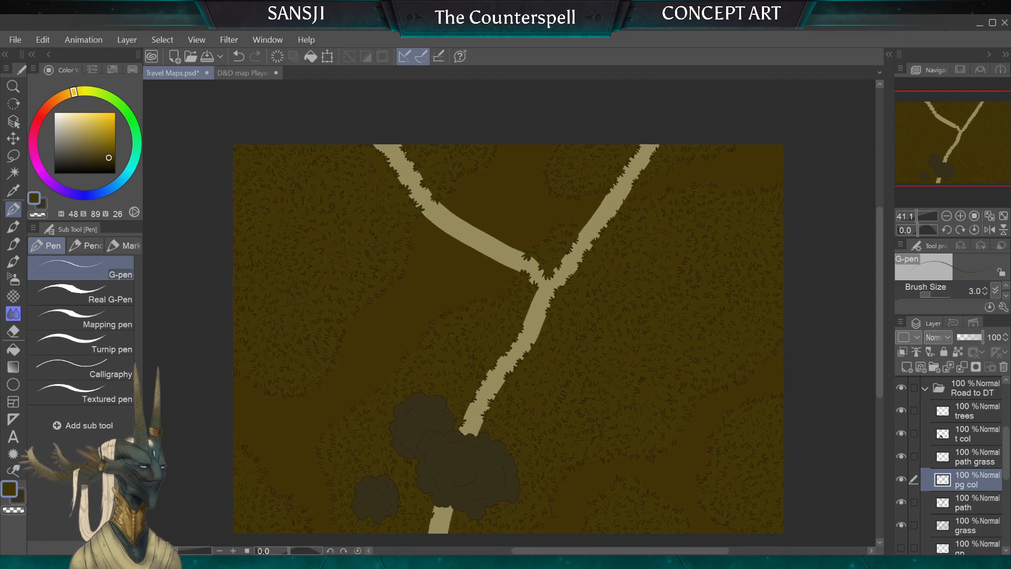
{"action": "scroll", "coordinate": [508, 337], "scroll_direction": "down", "scroll_amount": 1}
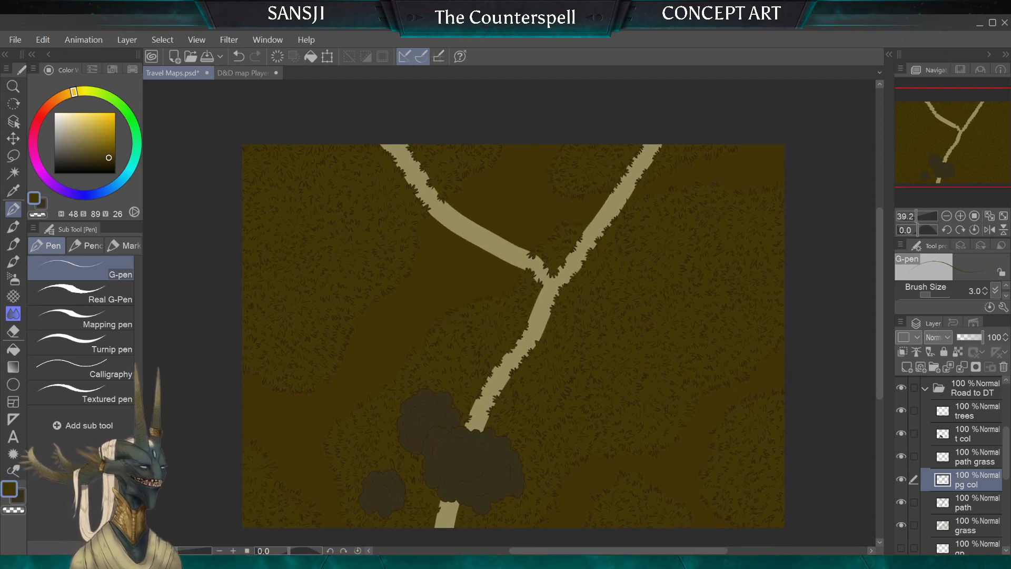
Collapse the Road to DT layer folder and hide it
{"action": "scroll", "coordinate": [1007, 466], "scroll_direction": "up", "scroll_amount": 1}
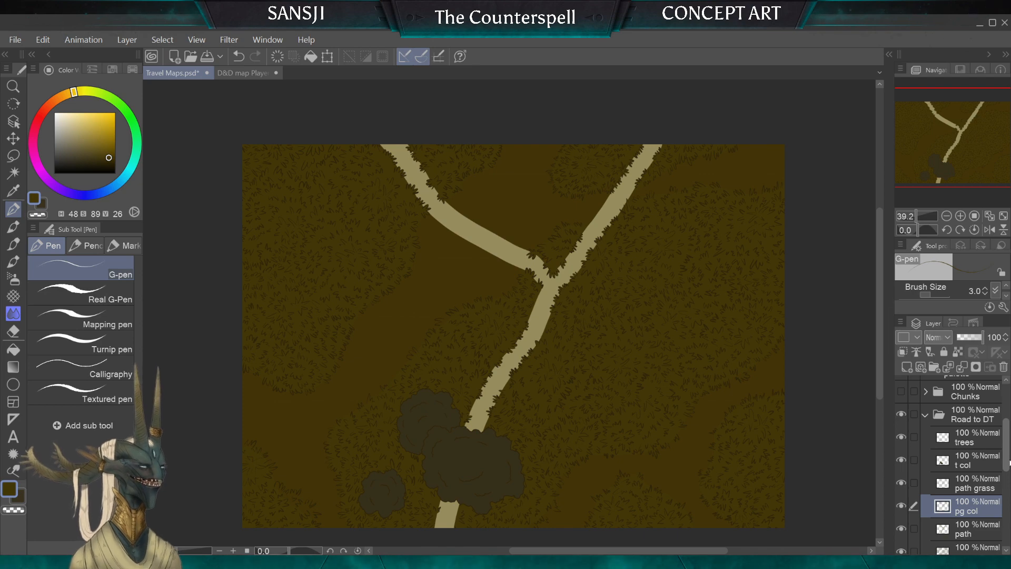
{"action": "left_click", "coordinate": [928, 414]}
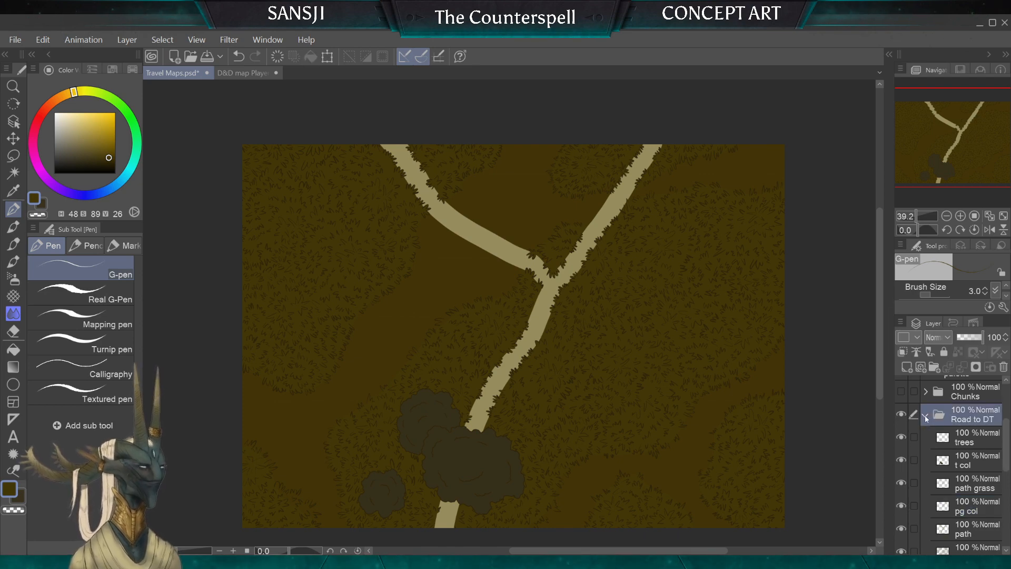
{"action": "left_click", "coordinate": [926, 416]}
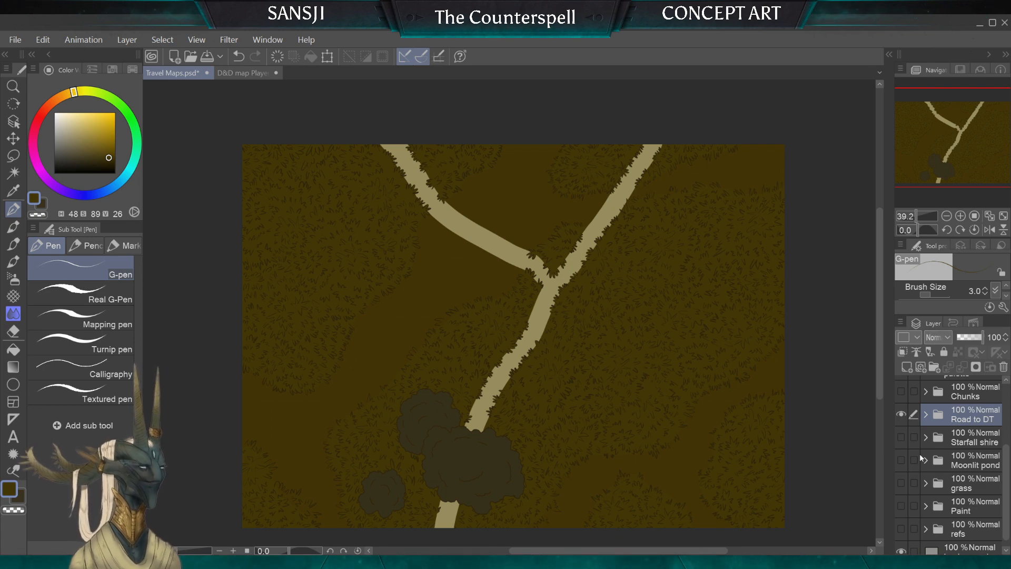
{"action": "left_click", "coordinate": [902, 414]}
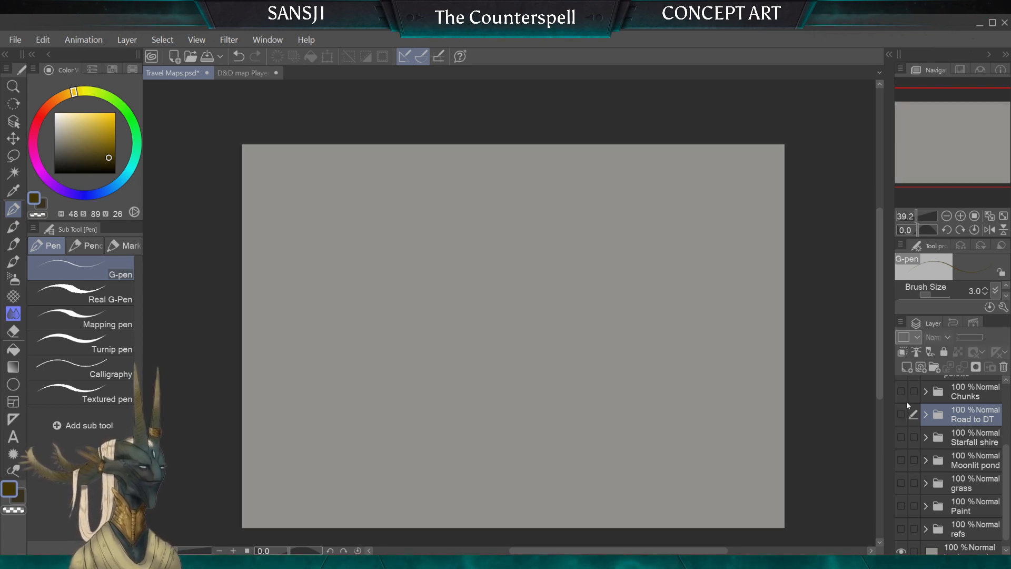
Show and expand the Chunks folder, and look through its map layers down to the Dust Town folder
{"action": "left_click", "coordinate": [901, 391]}
{"action": "left_click", "coordinate": [926, 392]}
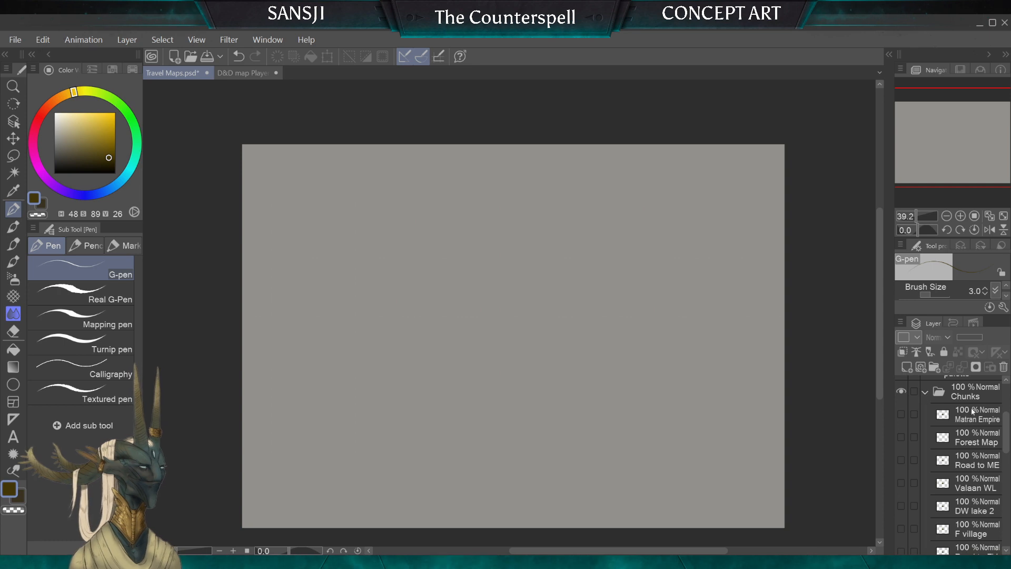
{"action": "left_click", "coordinate": [972, 482]}
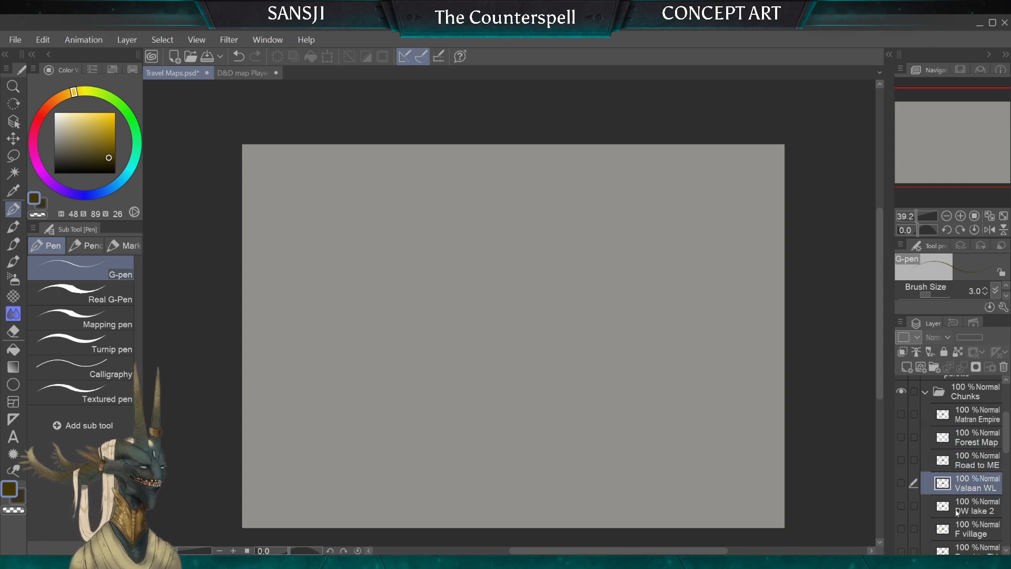
{"action": "left_click", "coordinate": [957, 513]}
{"action": "left_click", "coordinate": [960, 527]}
{"action": "left_click_drag", "start_coordinate": [1007, 444], "coordinate": [1007, 486]}
{"action": "left_click", "coordinate": [964, 460]}
{"action": "left_click", "coordinate": [960, 482]}
{"action": "left_click", "coordinate": [958, 504]}
{"action": "left_click", "coordinate": [958, 529]}
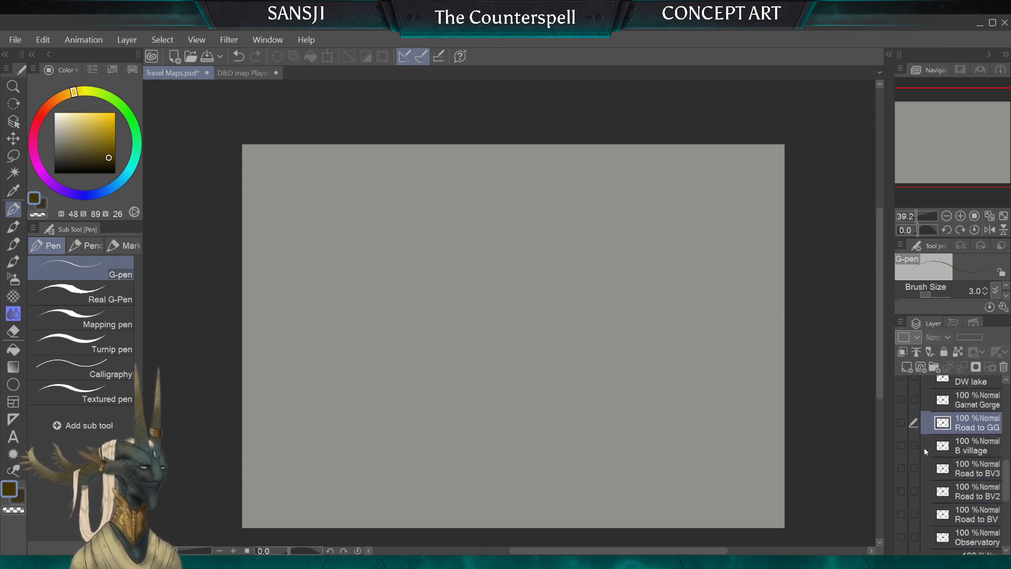
{"action": "left_click", "coordinate": [943, 446]}
{"action": "left_click", "coordinate": [942, 469]}
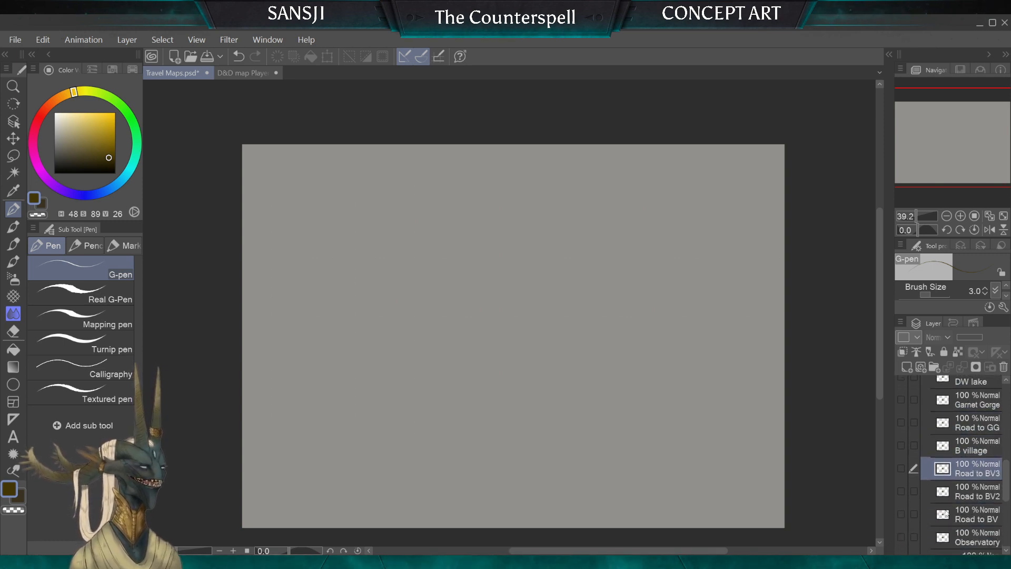
{"action": "left_click", "coordinate": [981, 494]}
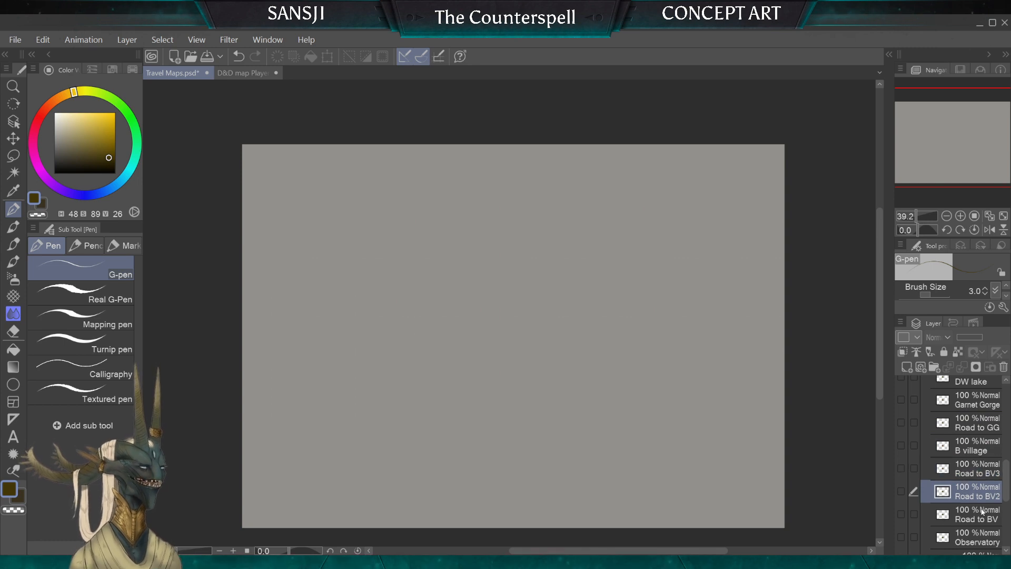
{"action": "left_click", "coordinate": [983, 512]}
{"action": "scroll", "coordinate": [964, 516], "scroll_direction": "down", "scroll_amount": 3}
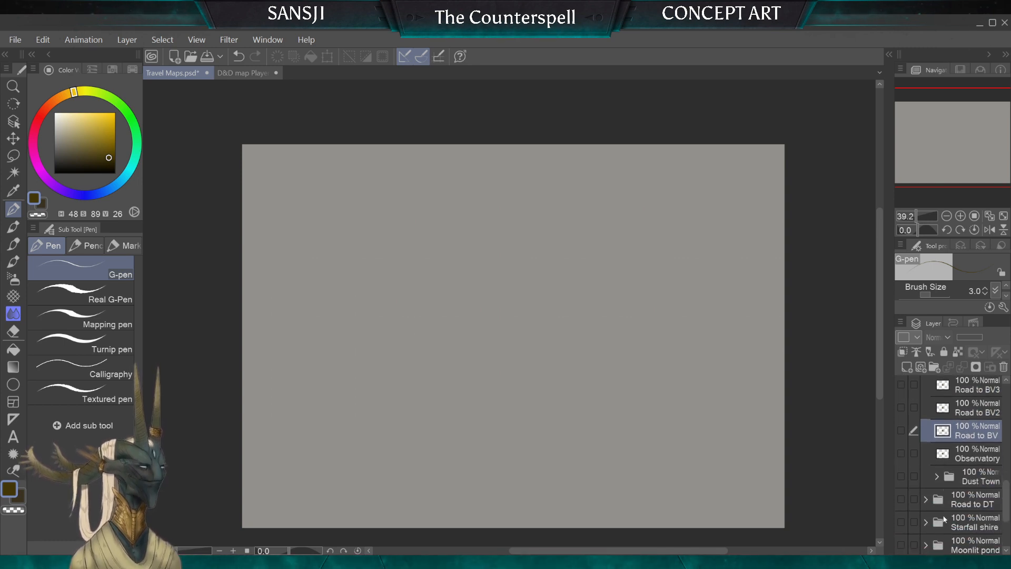
{"action": "left_click", "coordinate": [974, 456]}
{"action": "left_click", "coordinate": [973, 481]}
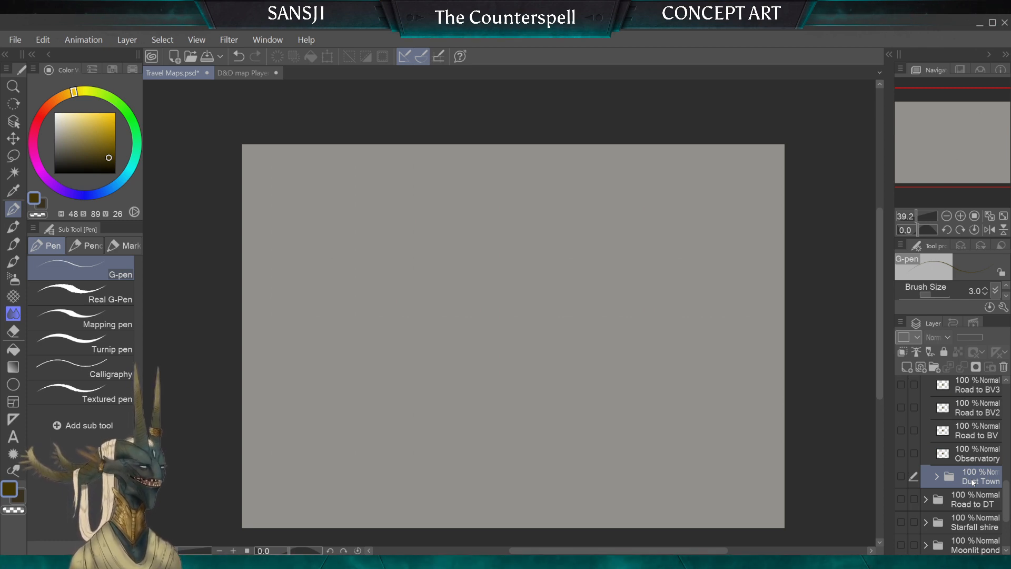
Show the Dust Town folder, move it out of Chunks to sit directly above Road to DT, and collapse Chunks
{"action": "left_click", "coordinate": [902, 476]}
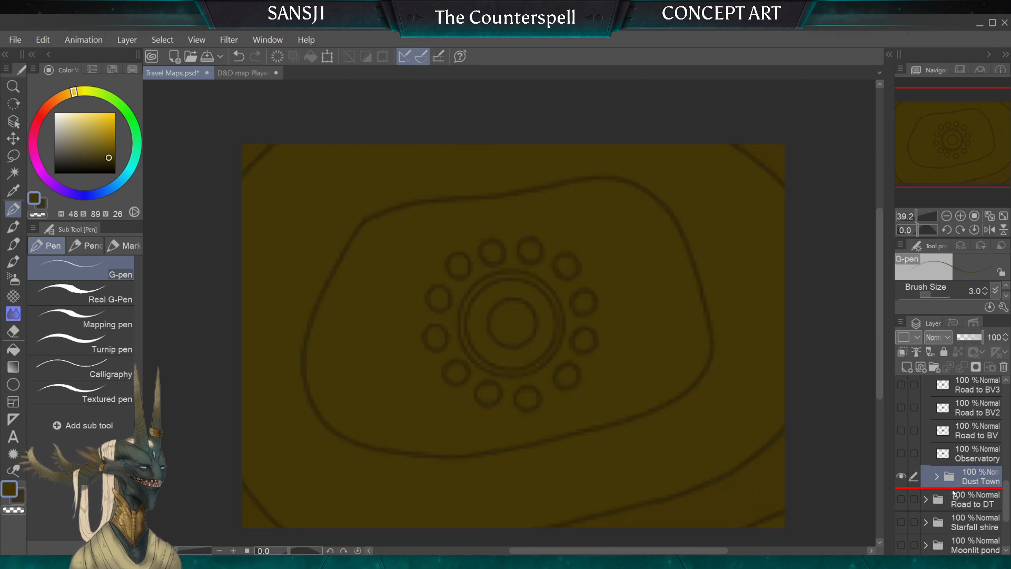
{"action": "left_click_drag", "start_coordinate": [953, 494], "coordinate": [879, 498]}
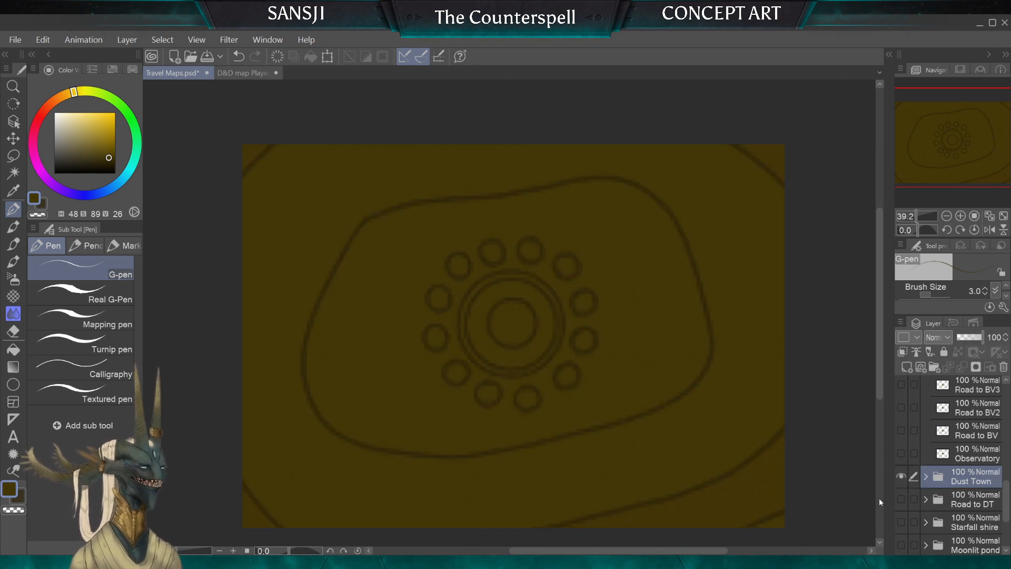
{"action": "scroll", "coordinate": [1007, 484], "scroll_direction": "up", "scroll_amount": 2}
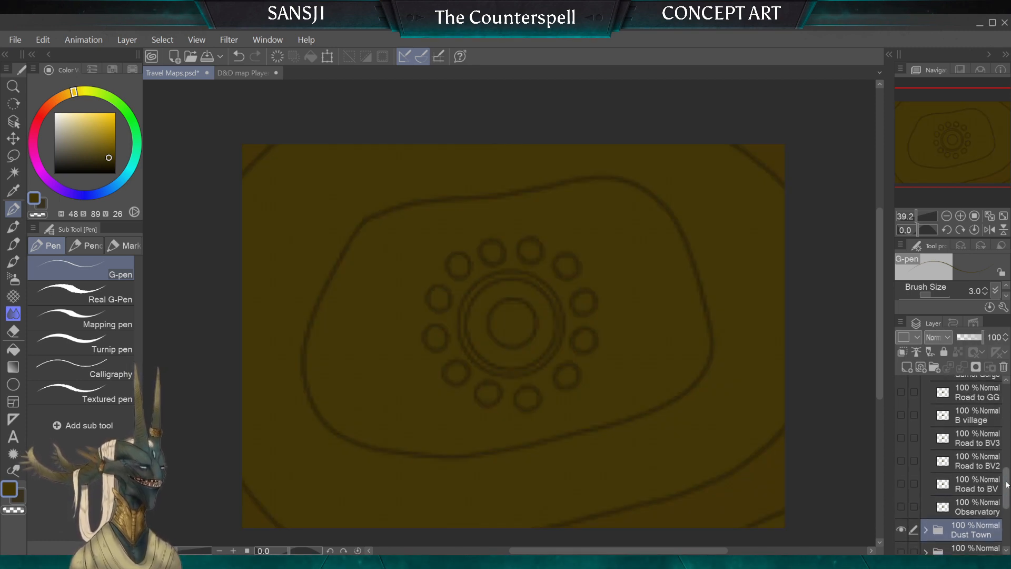
{"action": "left_click_drag", "start_coordinate": [1007, 484], "coordinate": [1006, 420]}
{"action": "left_click", "coordinate": [927, 465]}
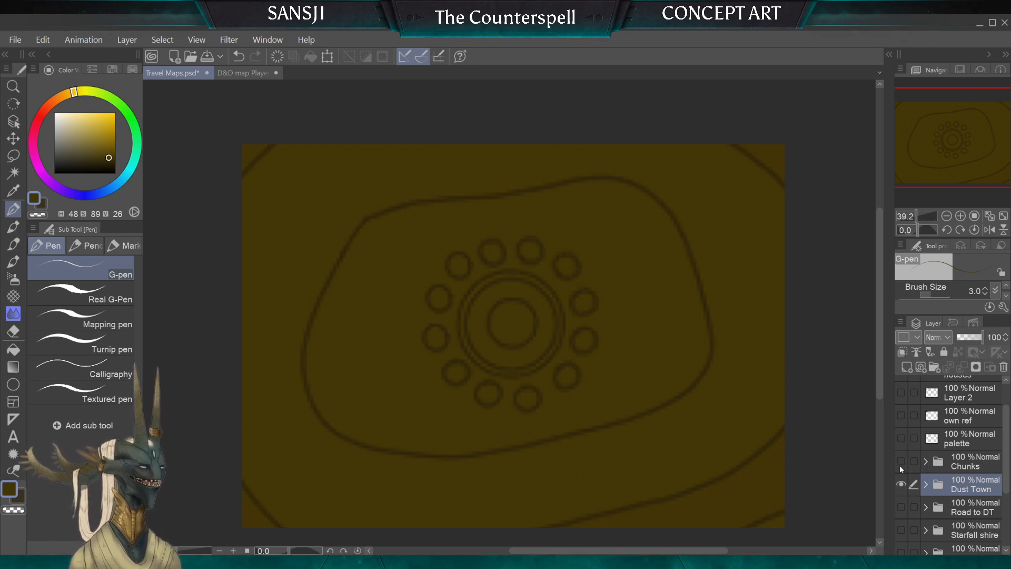
Show the Chunks folder and switch the displayed map from Dust Town to Road to DT
{"action": "left_click", "coordinate": [901, 462]}
{"action": "left_click", "coordinate": [901, 484]}
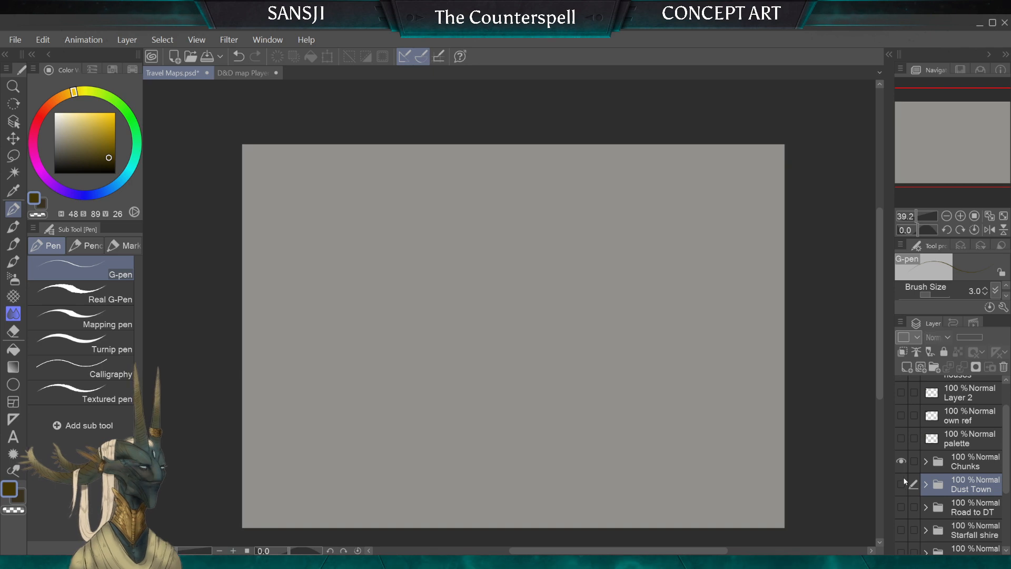
{"action": "left_click", "coordinate": [902, 506]}
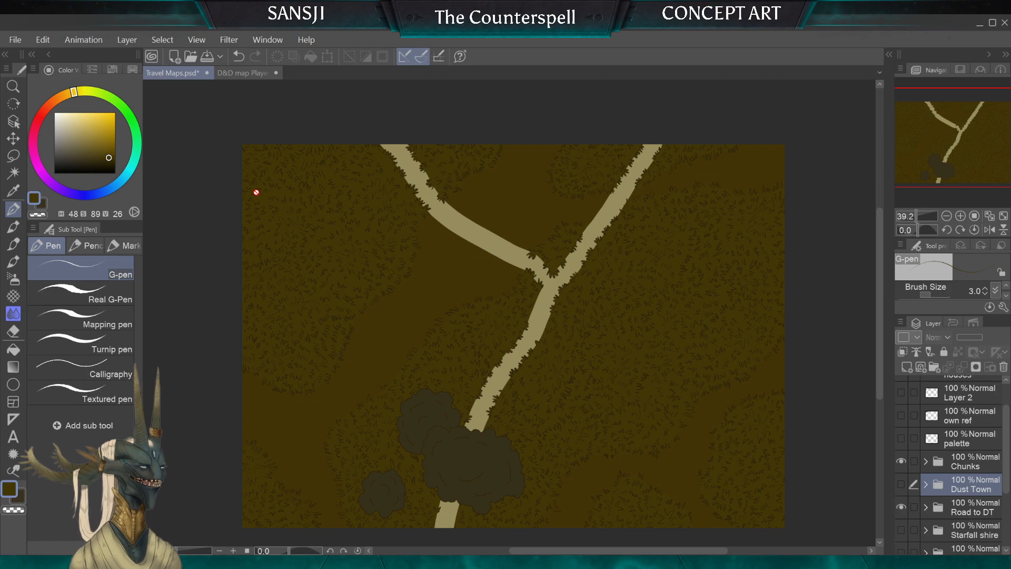
In the D&D map Players document, circle the path fork west of Starfall Lake in red with the G-pen on a new layer
{"action": "left_click", "coordinate": [246, 75]}
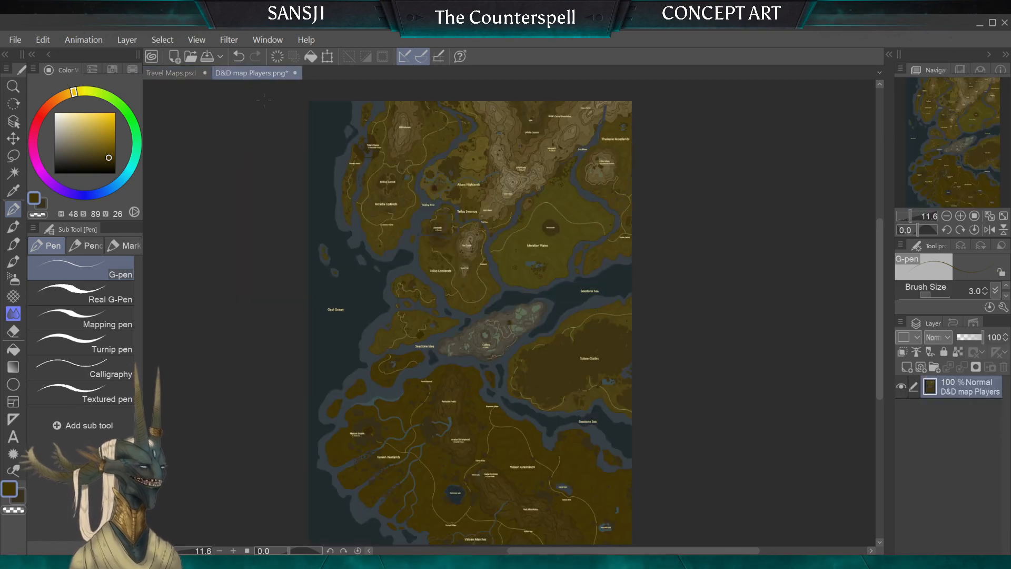
{"action": "scroll", "coordinate": [400, 316], "scroll_direction": "up", "scroll_amount": 4}
{"action": "scroll", "coordinate": [490, 379], "scroll_direction": "up", "scroll_amount": 8}
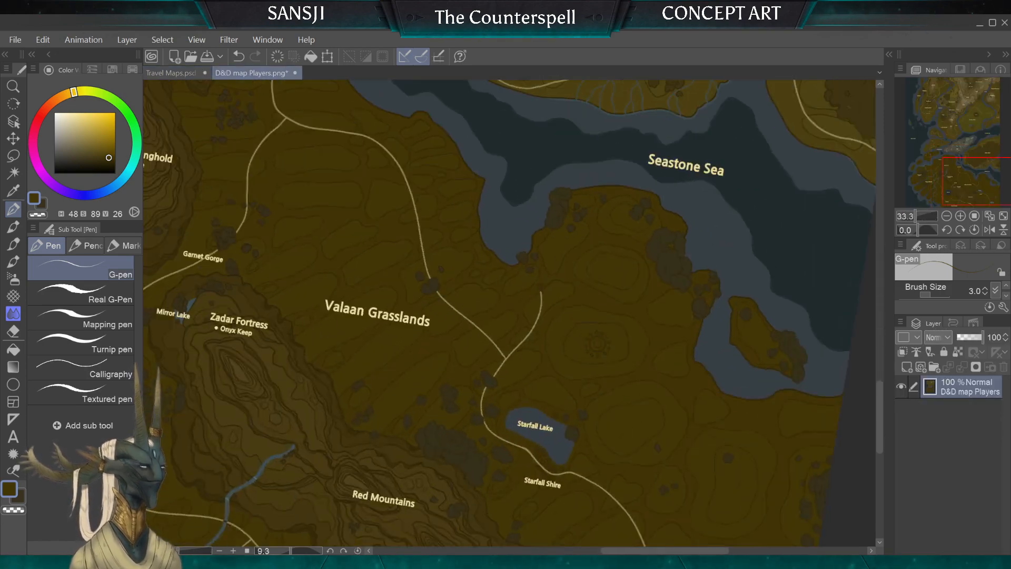
{"action": "scroll", "coordinate": [676, 402], "scroll_direction": "up", "scroll_amount": 1}
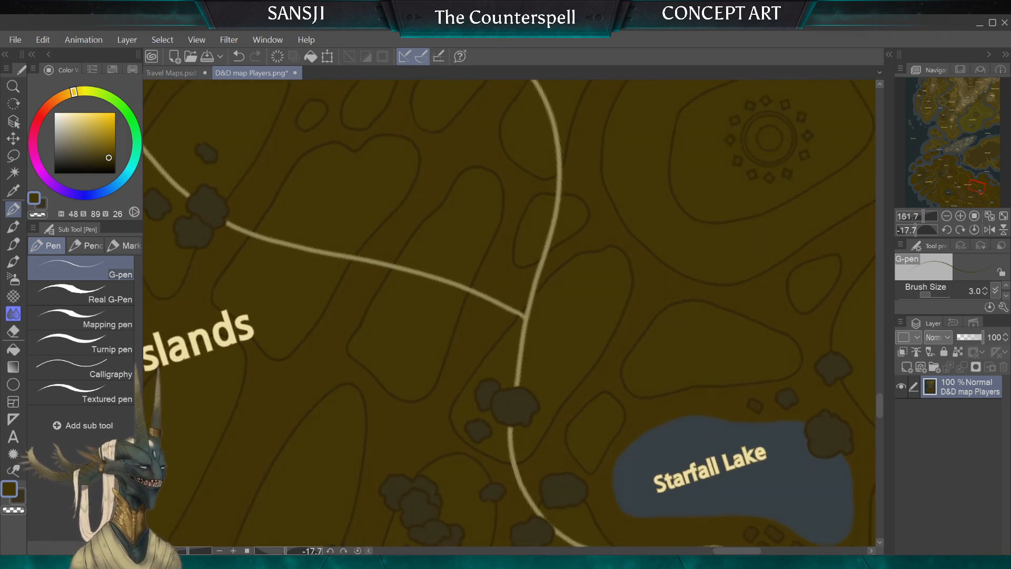
{"action": "key", "text": "ctrl+shift+n"}
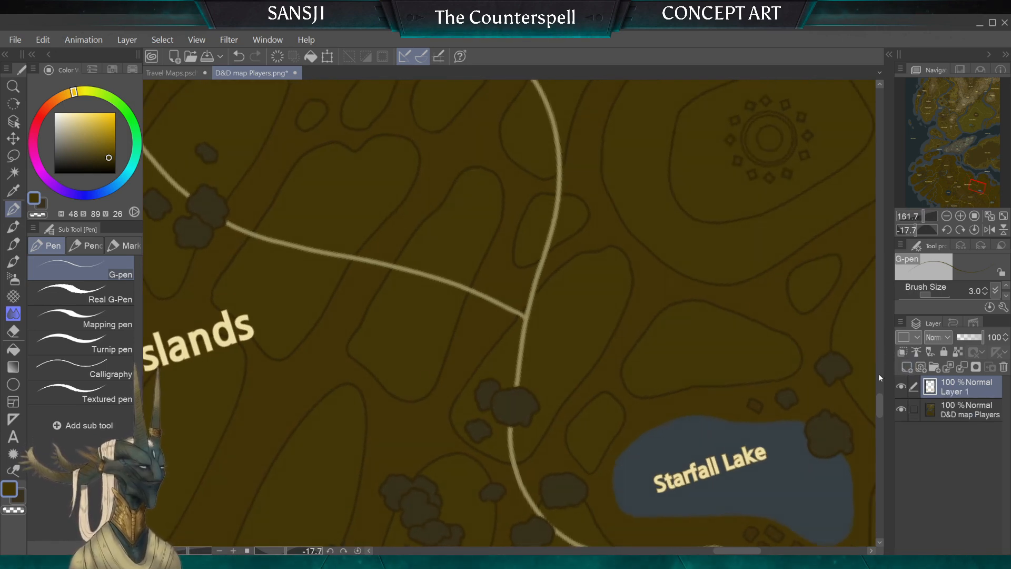
{"action": "left_click", "coordinate": [47, 119]}
{"action": "left_click", "coordinate": [102, 130]}
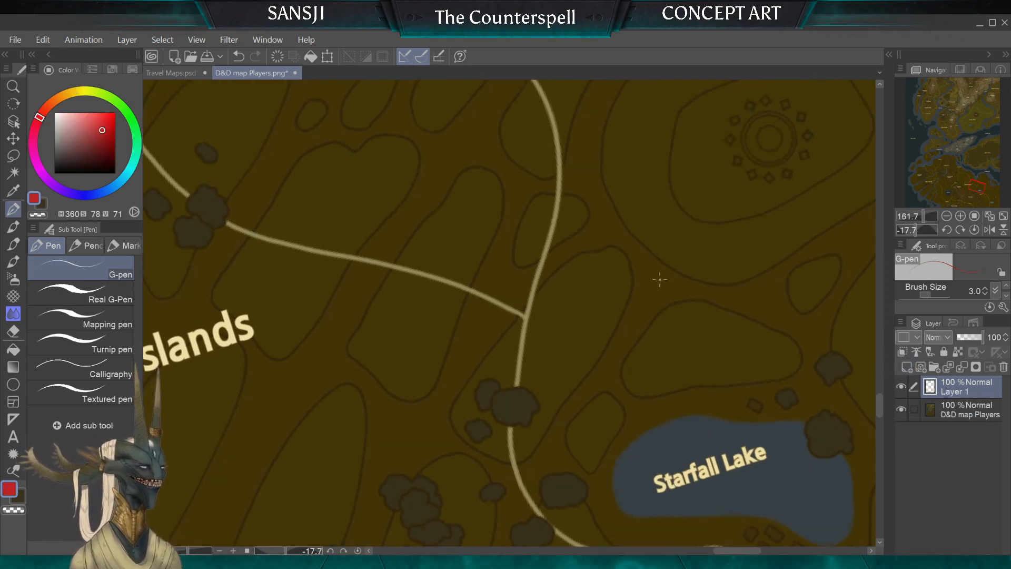
{"action": "mouse_move", "coordinate": [673, 284]}
{"action": "left_mouse_down"}
{"action": "mouse_move", "coordinate": [527, 220]}
{"action": "mouse_move", "coordinate": [491, 216]}
{"action": "left_mouse_up"}
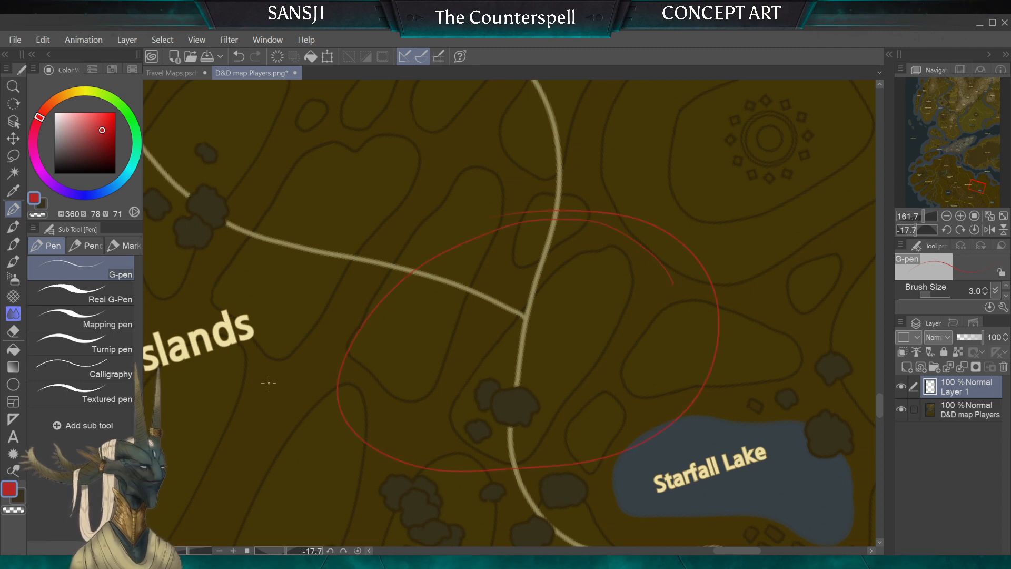
Compare the Road to DT map in Travel Maps with the circled area and nearby Starfall Lake in D&D map Players
{"action": "left_click", "coordinate": [165, 75]}
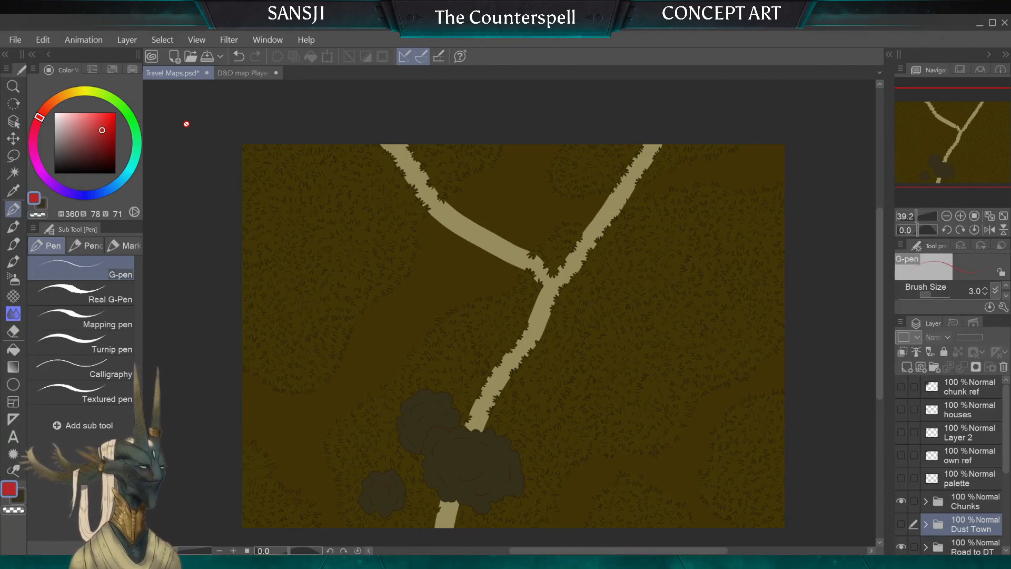
{"action": "left_click", "coordinate": [243, 73]}
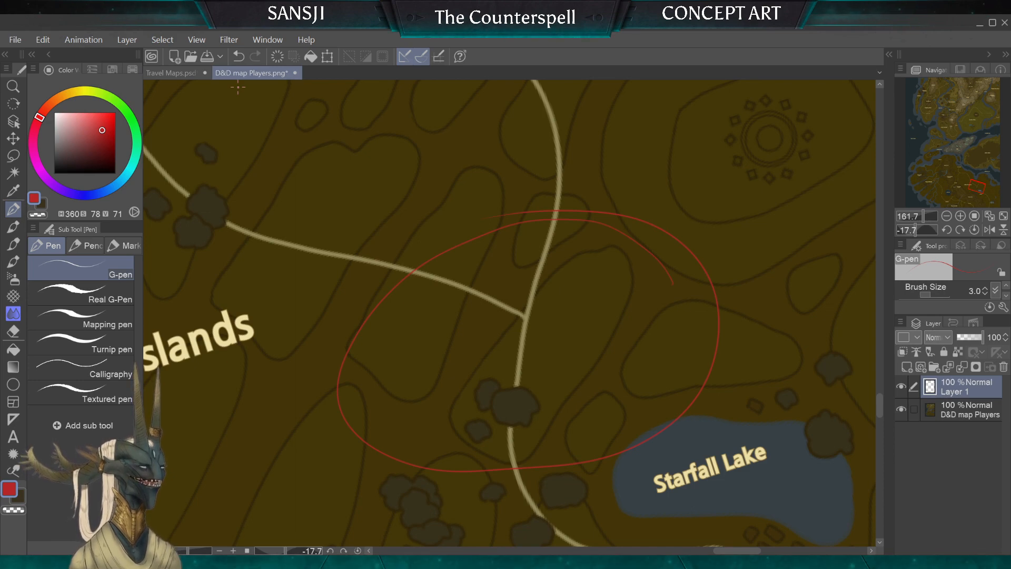
{"action": "left_click_drag", "start_coordinate": [510, 313], "coordinate": [441, 232]}
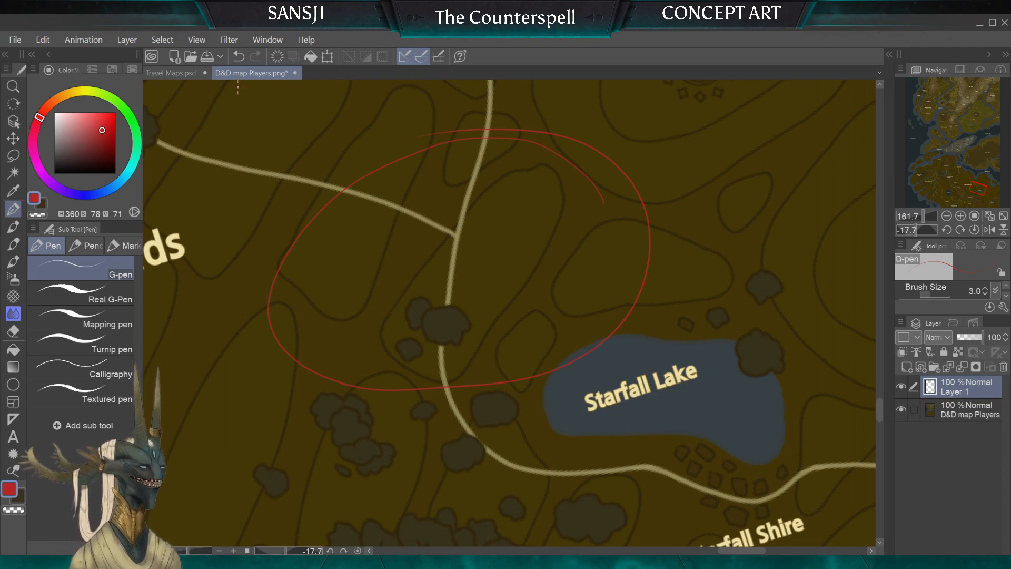
{"action": "left_click", "coordinate": [169, 73]}
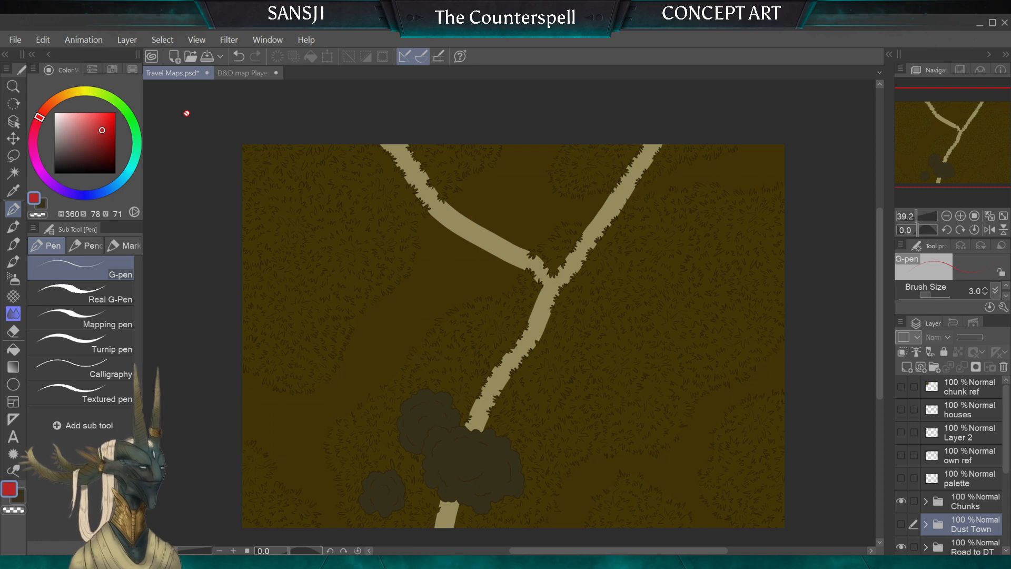
Hide the Chunks folder and view the Starfall shire and Dust Town maps in turn, ending with only Road to DT shown
{"action": "left_click_drag", "start_coordinate": [1005, 440], "coordinate": [1006, 477]}
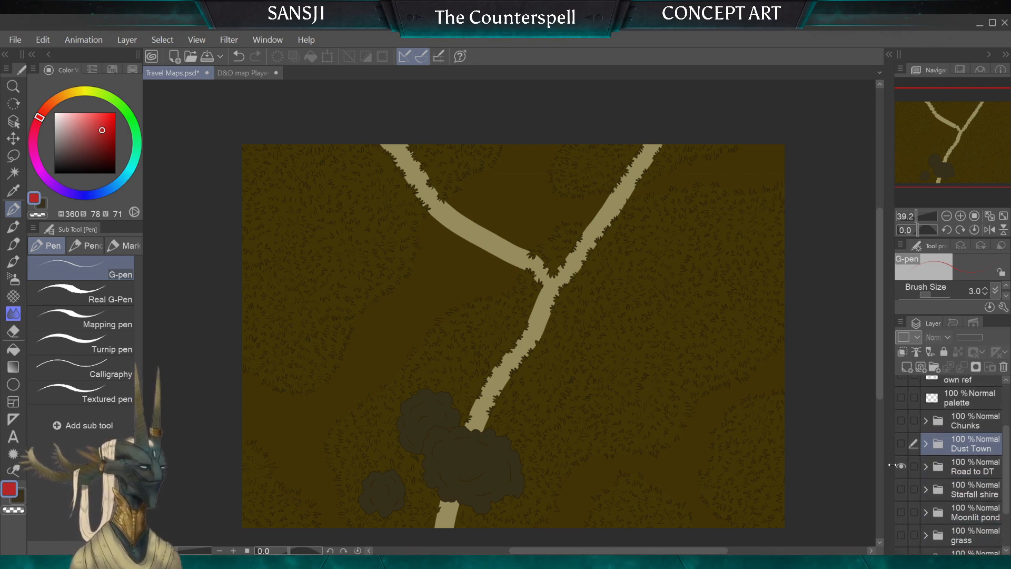
{"action": "left_click", "coordinate": [901, 467]}
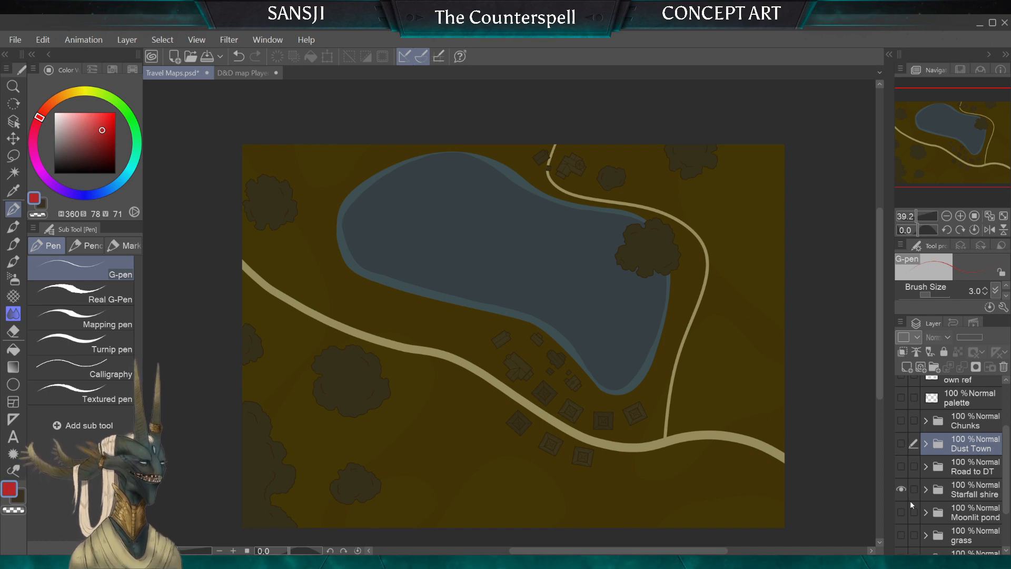
{"action": "left_click", "coordinate": [902, 489]}
{"action": "left_click", "coordinate": [901, 443]}
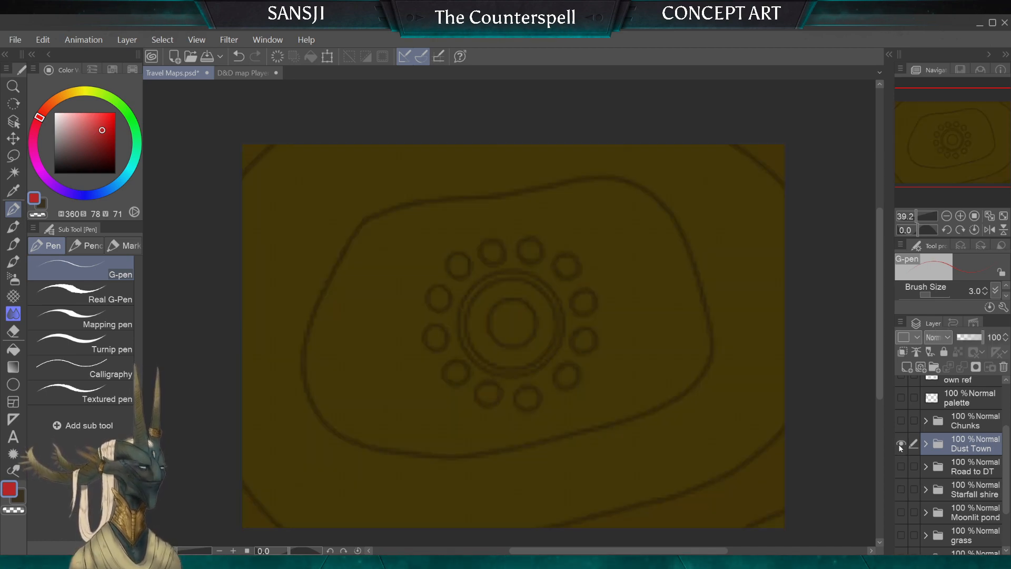
{"action": "left_click", "coordinate": [901, 445]}
{"action": "left_click", "coordinate": [901, 467]}
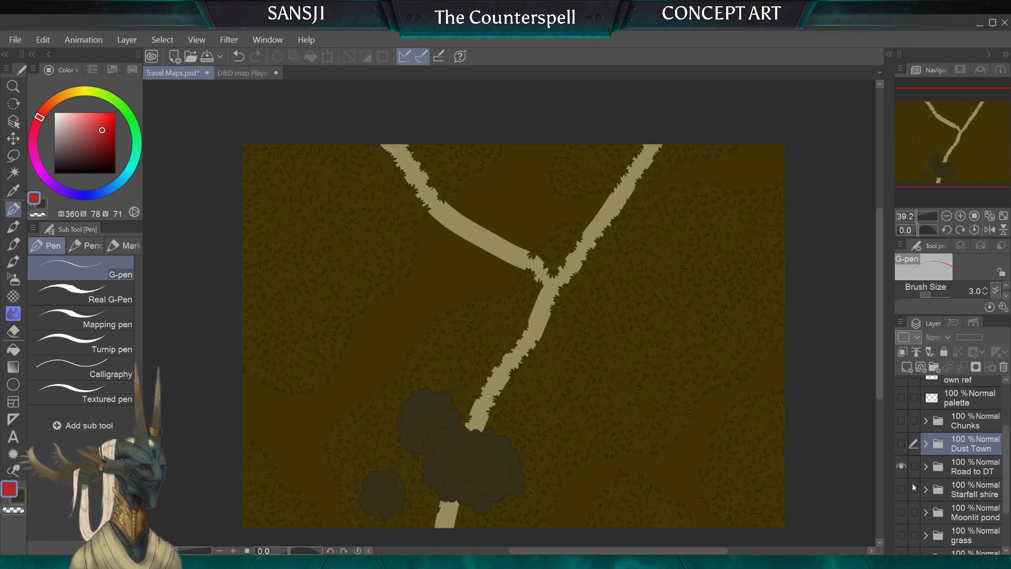